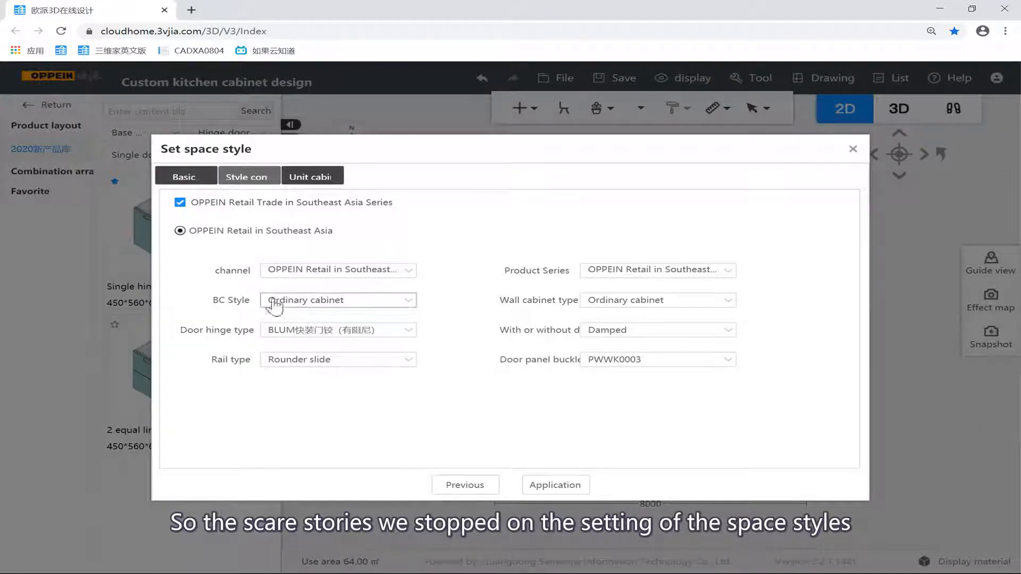
# Keep the base and wall cabinet styles as Ordinary cabinet and set the rail type to BLUM concealed slide.
pyautogui.click(297, 301)
pyautogui.click(601, 300)
pyautogui.click(355, 300)
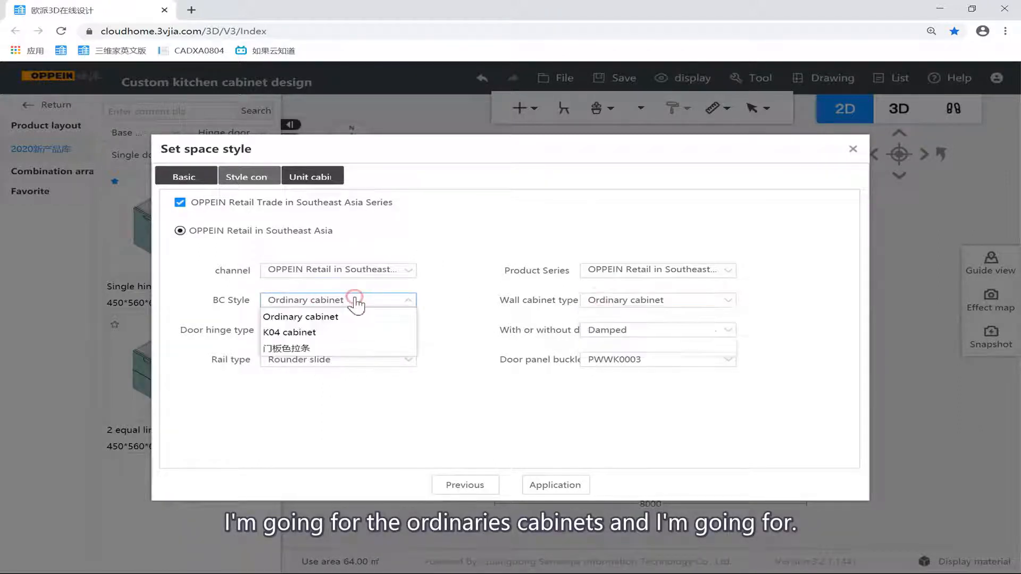
pyautogui.click(599, 303)
pyautogui.click(448, 330)
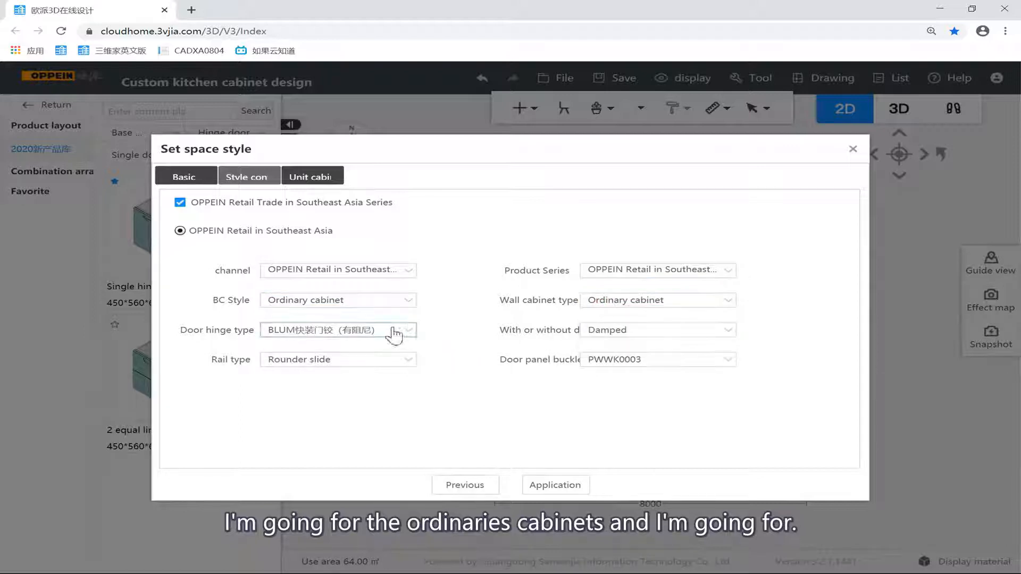
pyautogui.click(326, 362)
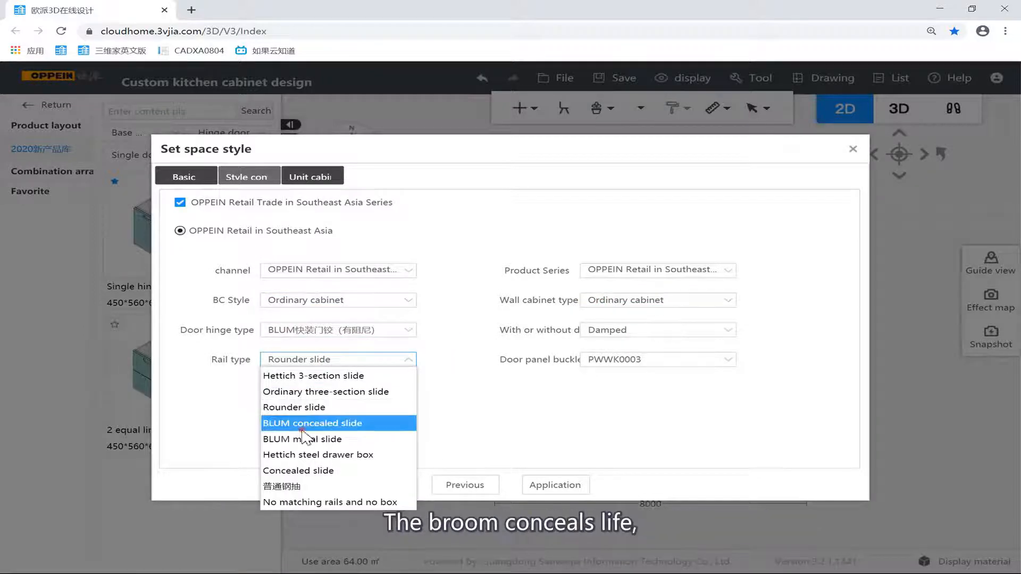
pyautogui.click(302, 428)
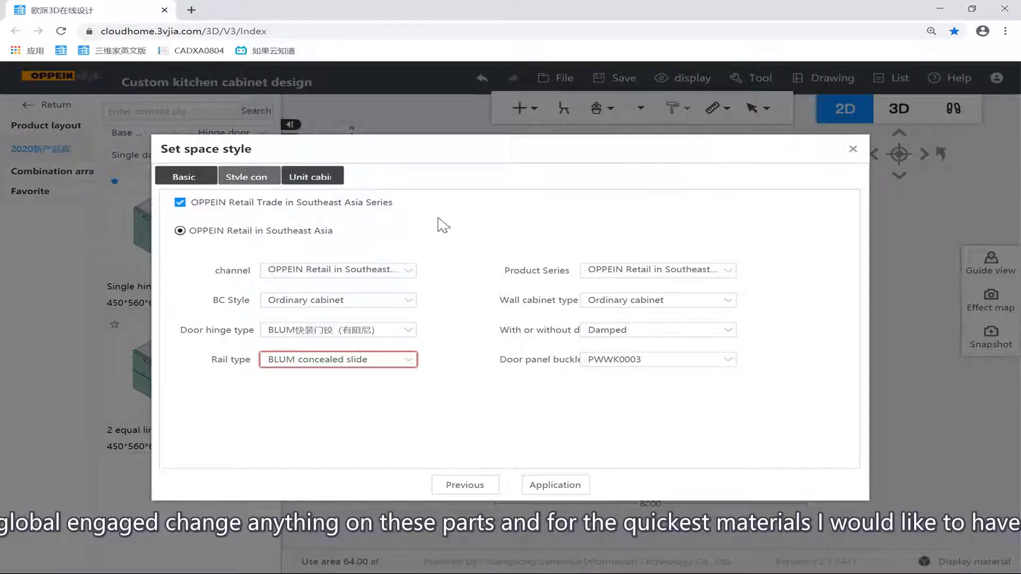
# Replace the base cabinet material PWGA0002 with the particle board material PWGA0008.
pyautogui.click(328, 178)
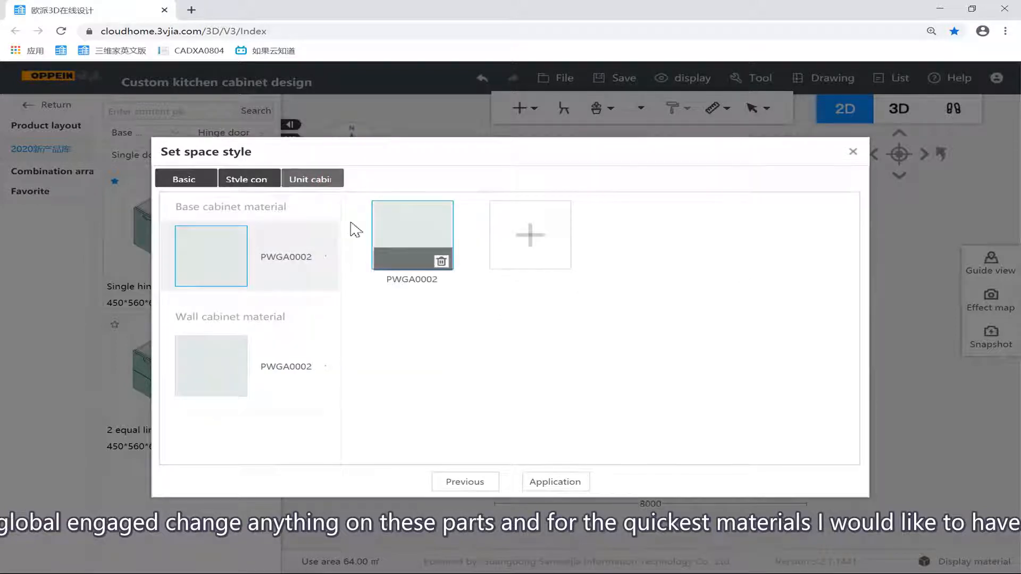
pyautogui.click(519, 237)
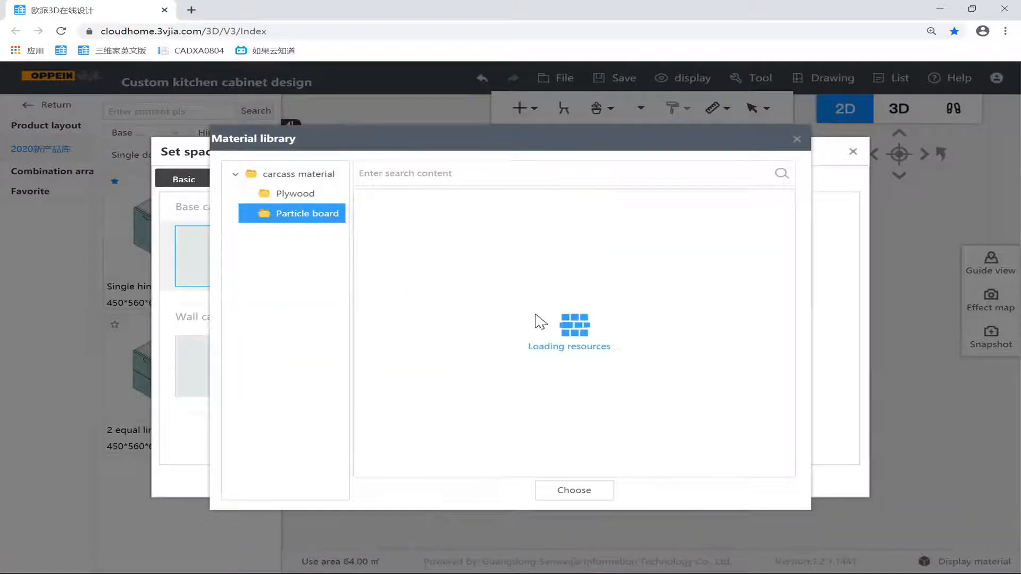
pyautogui.scroll(-5, 526, 317)
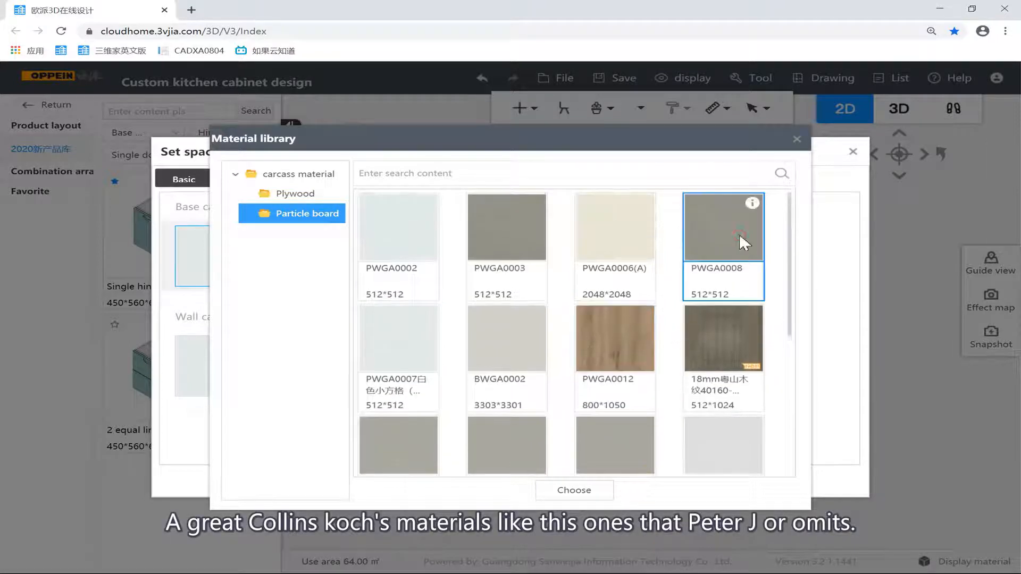
pyautogui.doubleClick(739, 234)
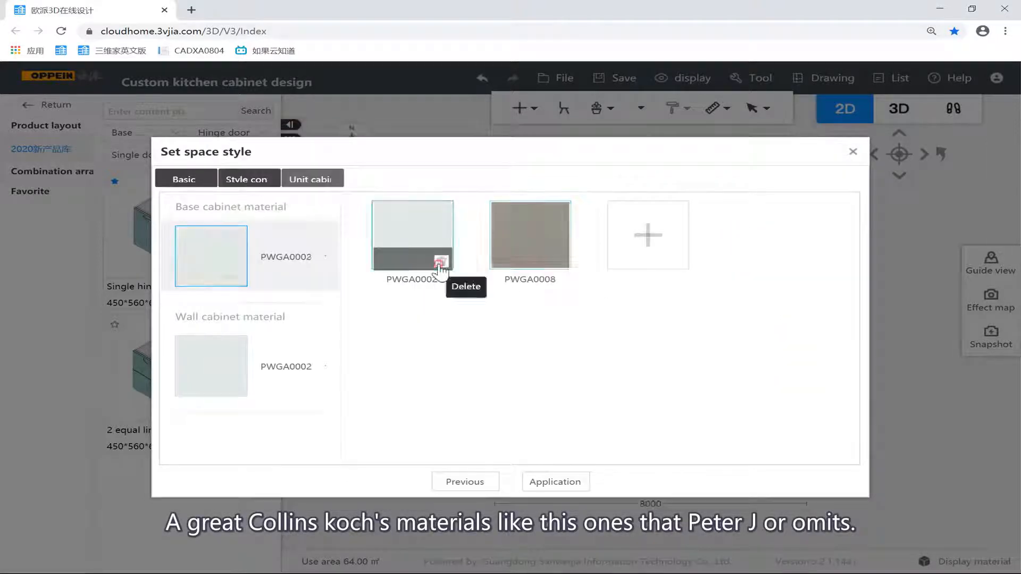
pyautogui.click(440, 261)
# Replace the wall cabinet material with the particle board material PWGA0008 as well.
pyautogui.click(269, 346)
pyautogui.click(518, 256)
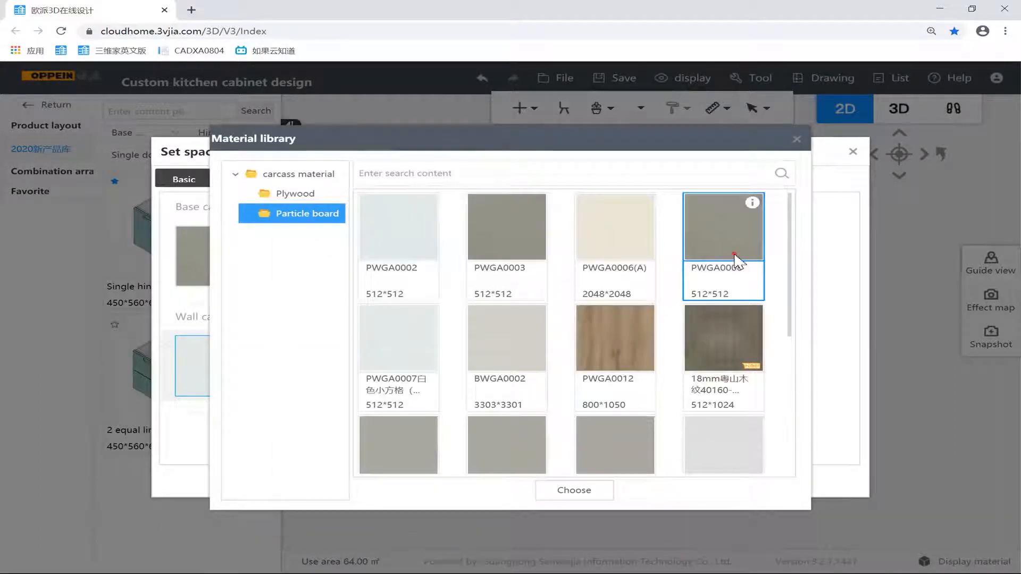
pyautogui.doubleClick(683, 260)
pyautogui.click(446, 263)
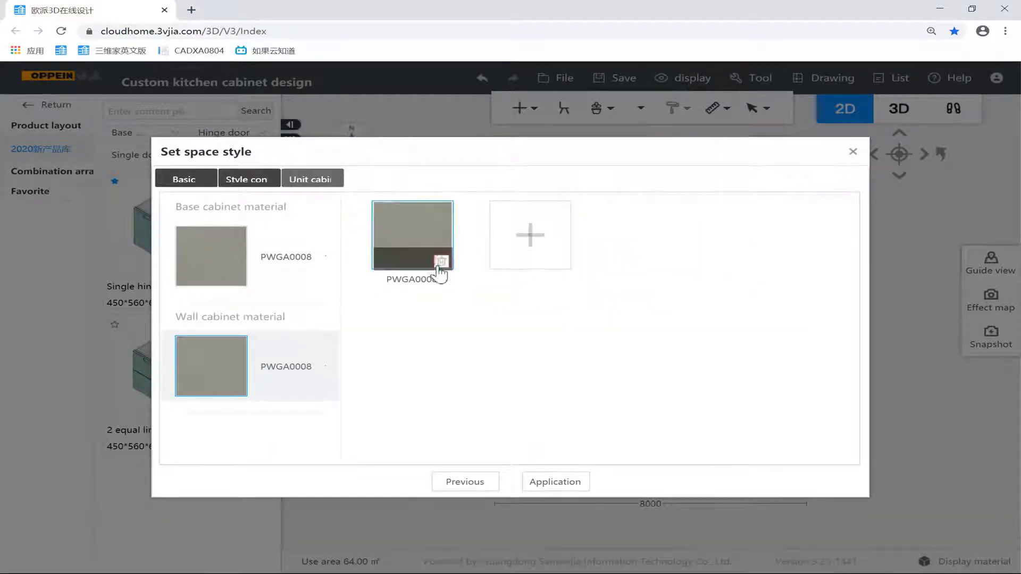
# Apply the space style settings and display the empty room in the walkthrough view.
pyautogui.click(558, 482)
pyautogui.click(666, 295)
pyautogui.click(950, 109)
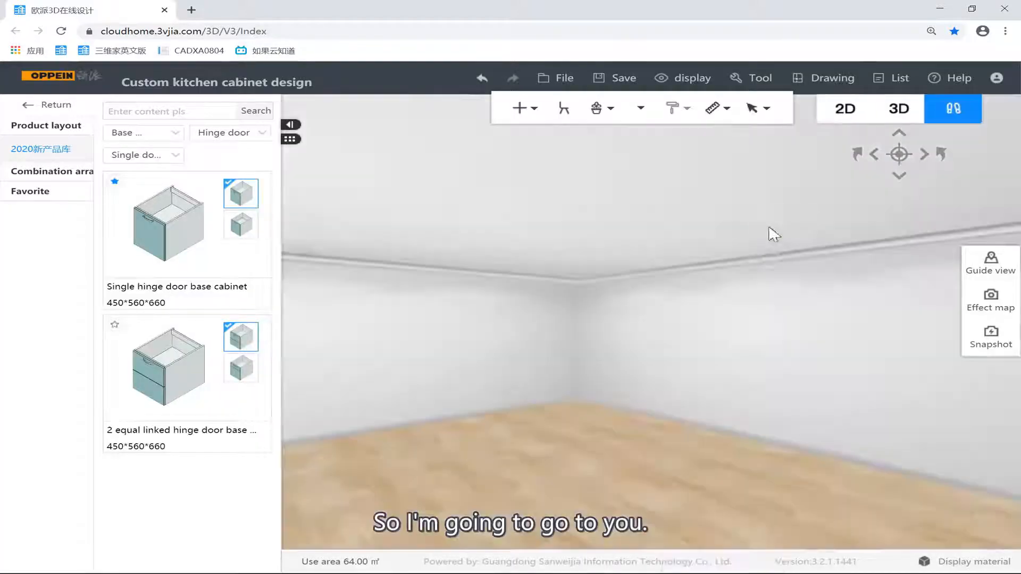
pyautogui.moveTo(839, 323); pyautogui.dragTo(749, 346)
pyautogui.moveTo(486, 337); pyautogui.dragTo(475, 303)
# Browse the product library categories and filter the products to base cabinets of the hinge door type.
pyautogui.click(170, 140)
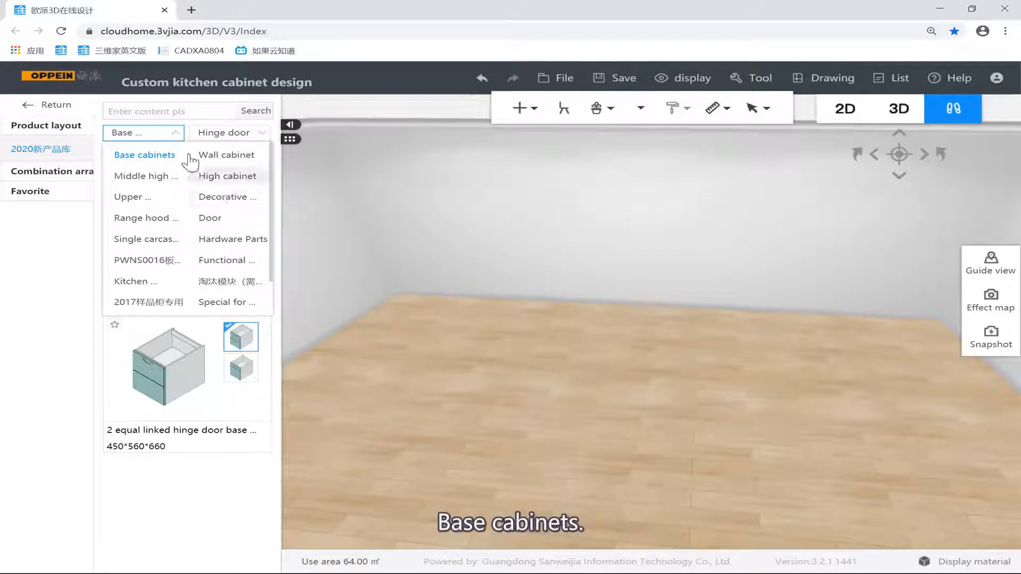
pyautogui.click(154, 154)
pyautogui.click(149, 135)
pyautogui.click(150, 136)
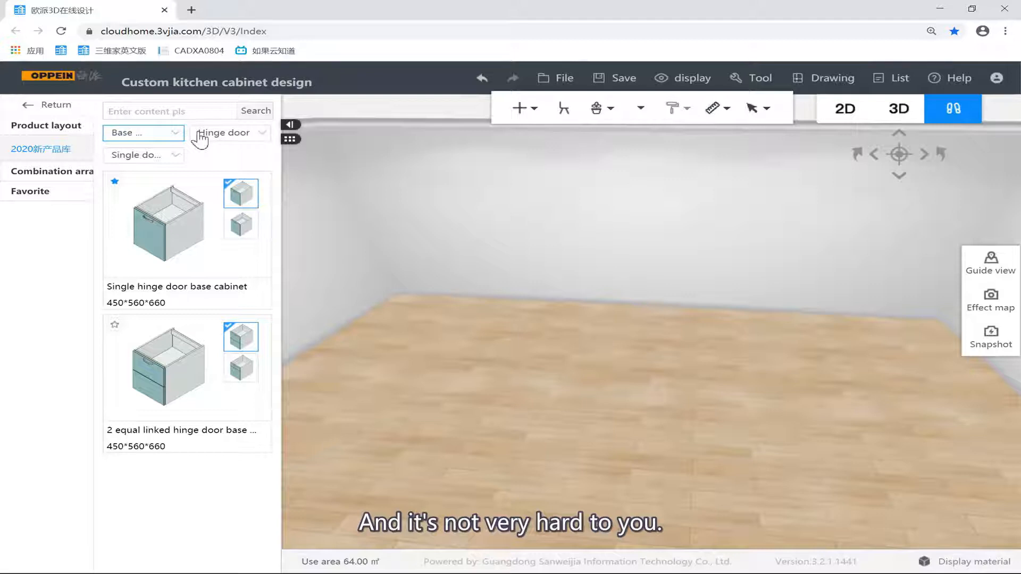
pyautogui.click(200, 139)
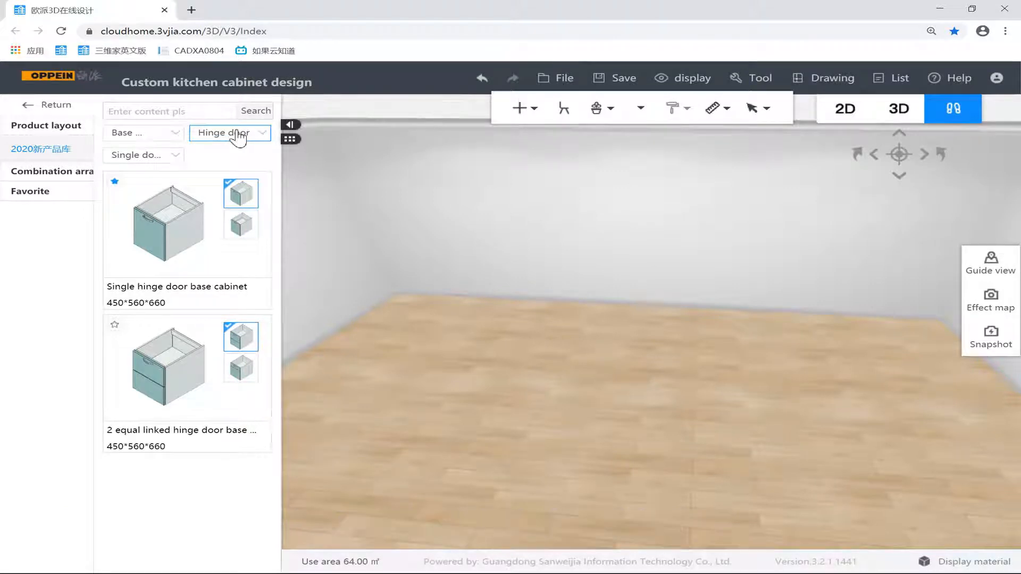
pyautogui.click(223, 133)
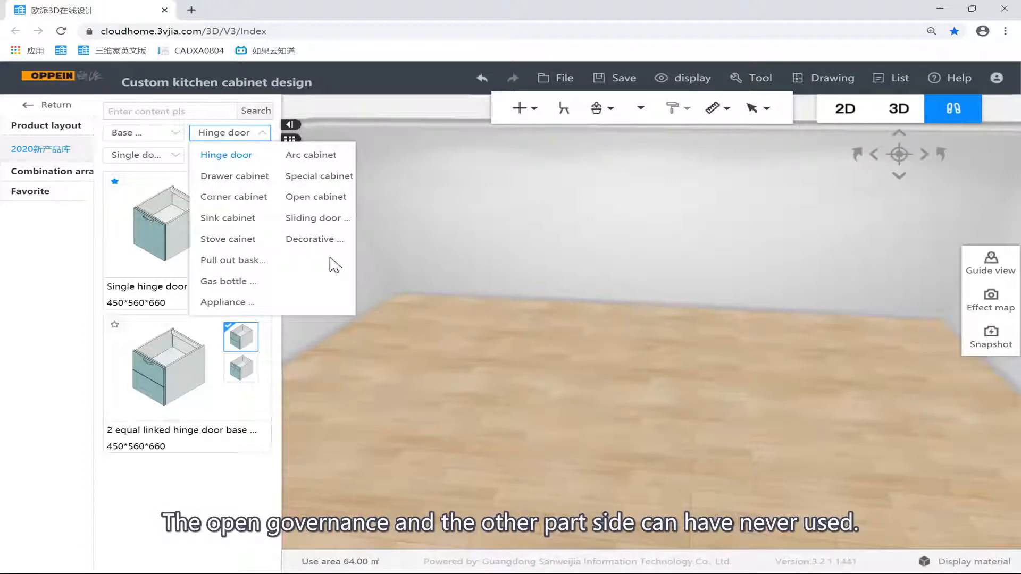
pyautogui.click(227, 156)
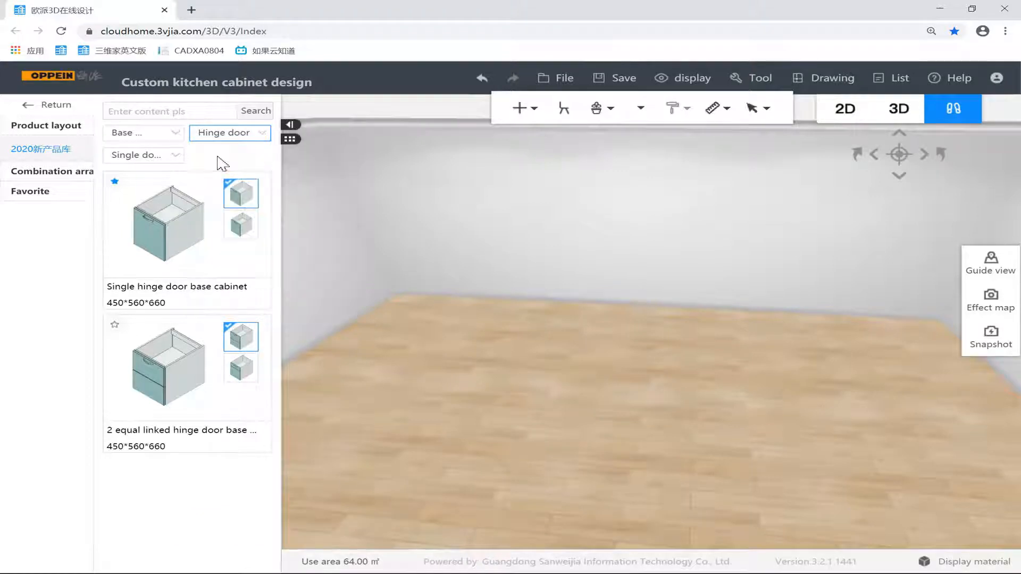
# Place a single hinge door base cabinet against the back wall of the room.
pyautogui.moveTo(430, 204)
pyautogui.mouseDown()
pyautogui.moveTo(464, 213)
pyautogui.moveTo(436, 206)
pyautogui.mouseUp()
pyautogui.click(196, 218)
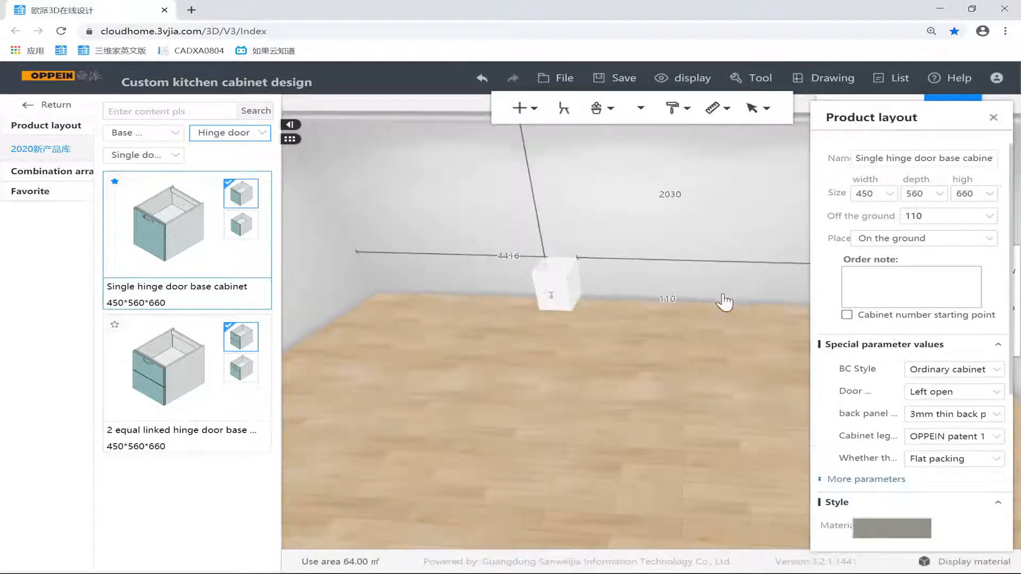
pyautogui.click(524, 296)
pyautogui.click(550, 352)
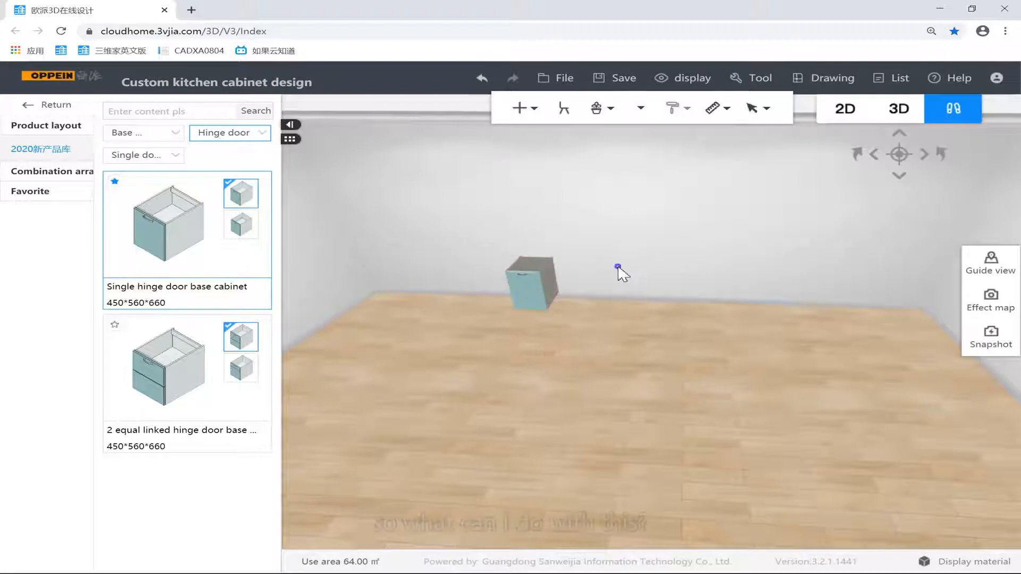
# Compare the properties of the whole base cabinet with those of its inner shelf by selecting each in turn.
pyautogui.moveTo(617, 268); pyautogui.dragTo(479, 282)
pyautogui.scroll(3, 550, 289)
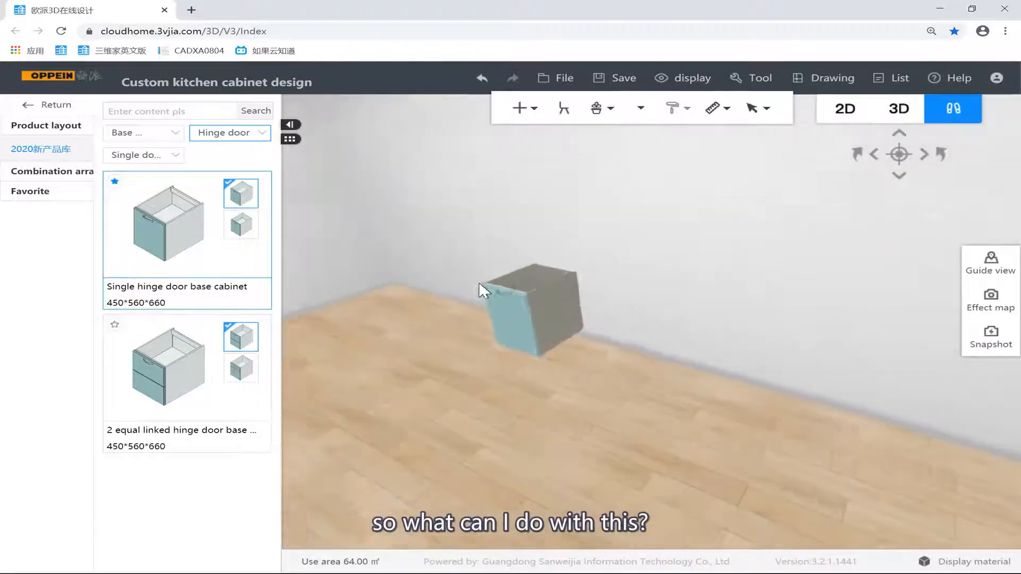
pyautogui.click(517, 299)
pyautogui.moveTo(529, 299); pyautogui.dragTo(560, 279, button='right')
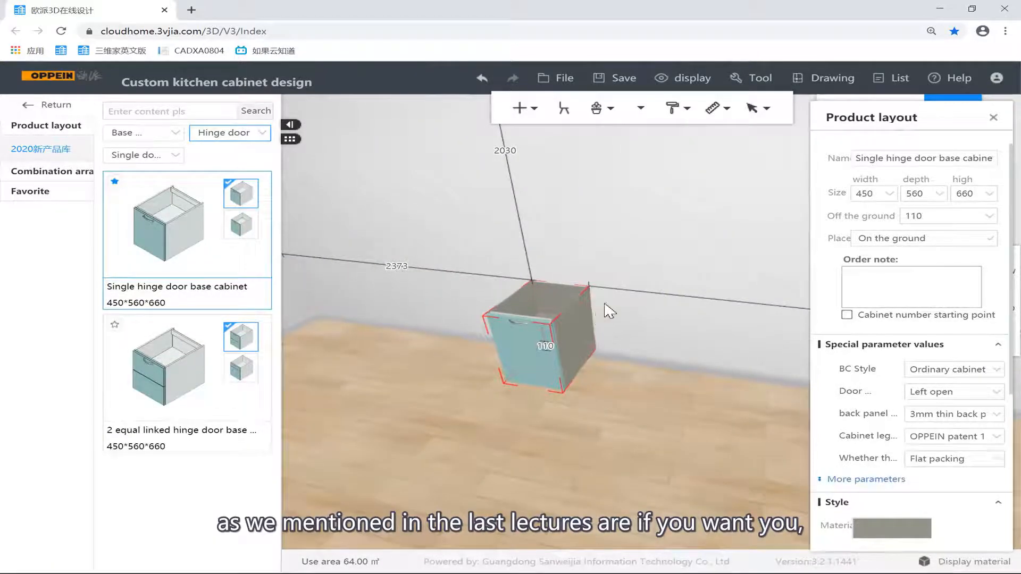
pyautogui.click(641, 265)
pyautogui.click(575, 345)
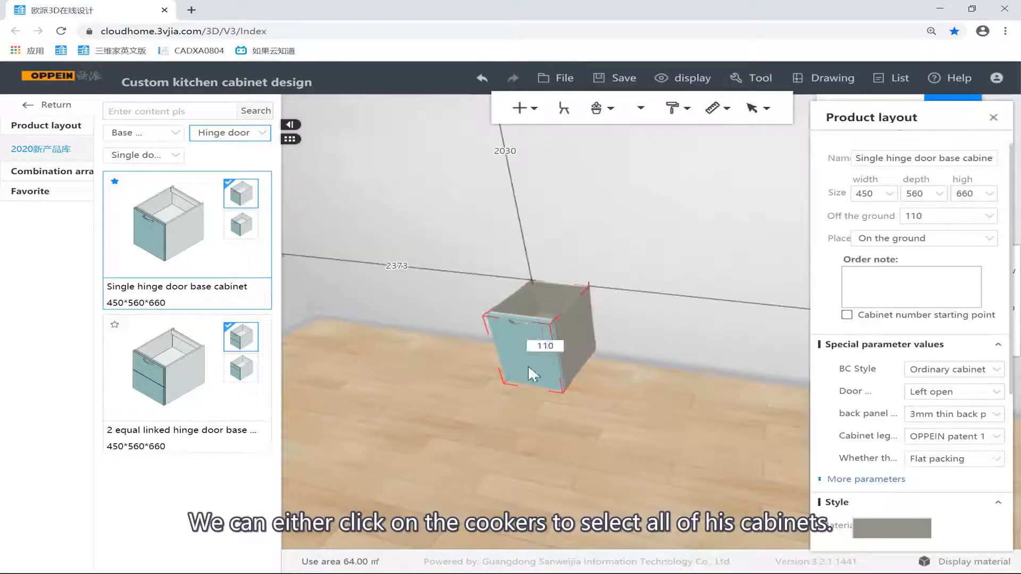
pyautogui.click(513, 336)
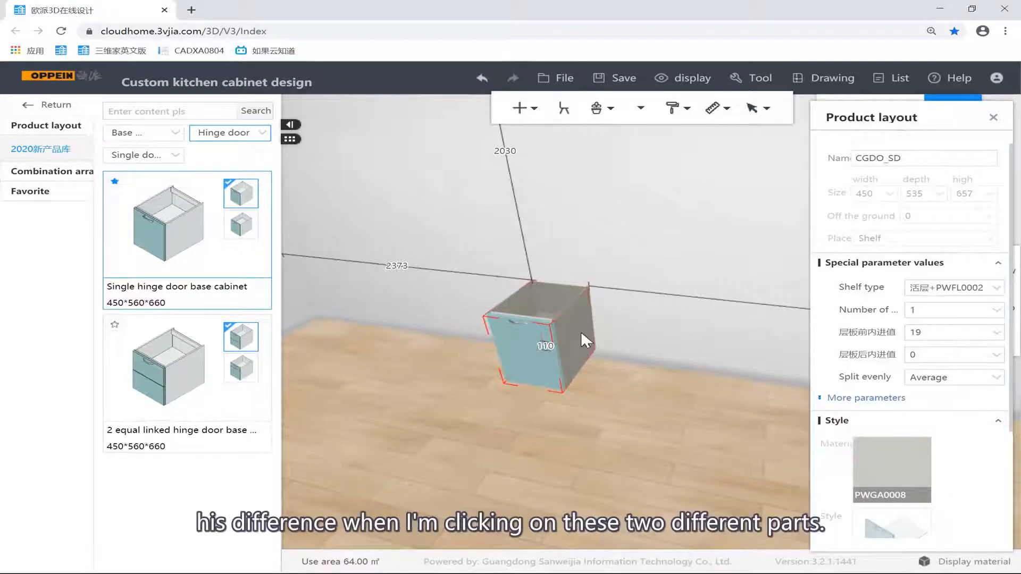
pyautogui.click(576, 293)
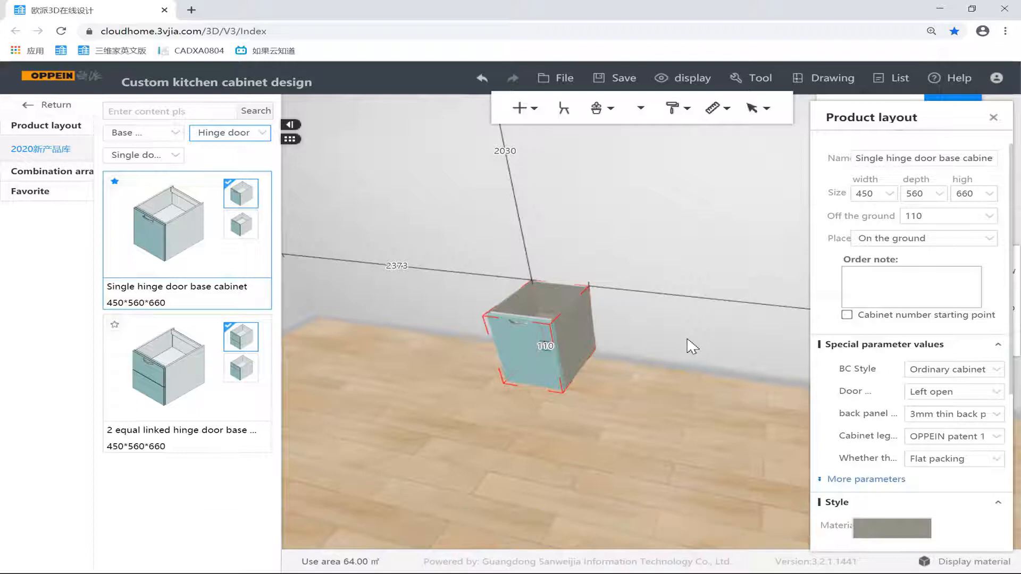
# Set the base cabinet's width to 600 mm.
pyautogui.click(873, 195)
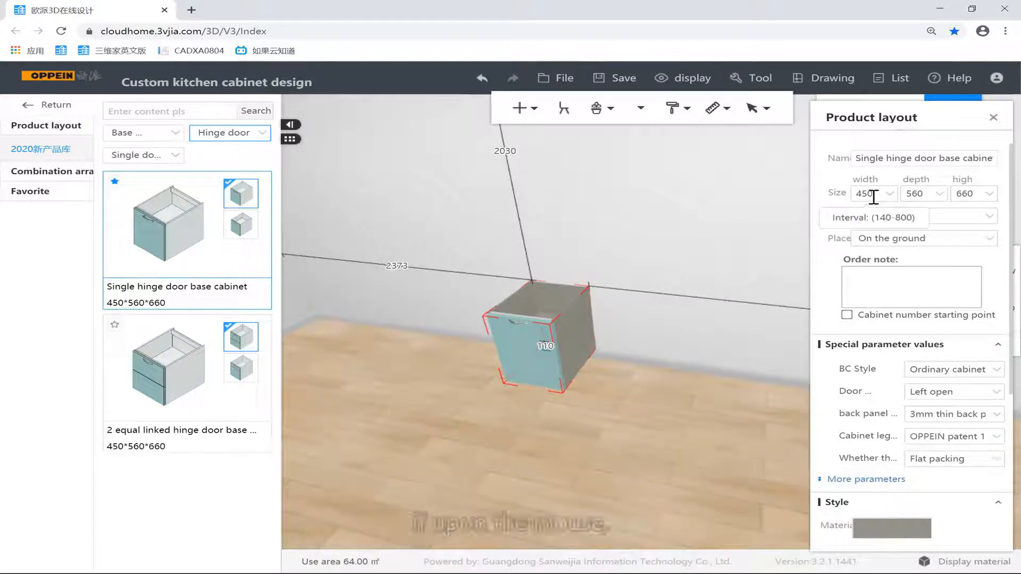
pyautogui.moveTo(875, 192)
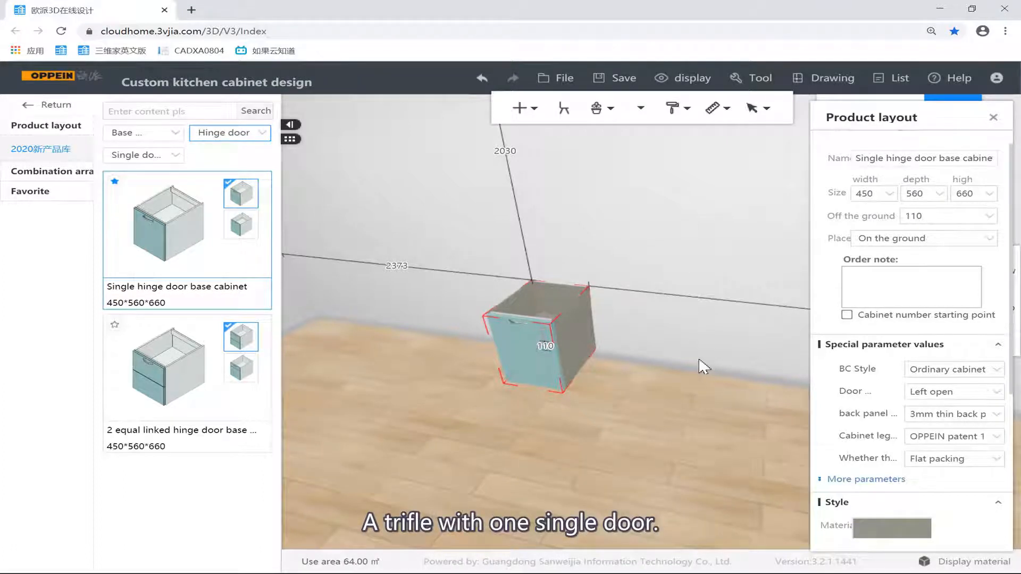
pyautogui.doubleClick(867, 193)
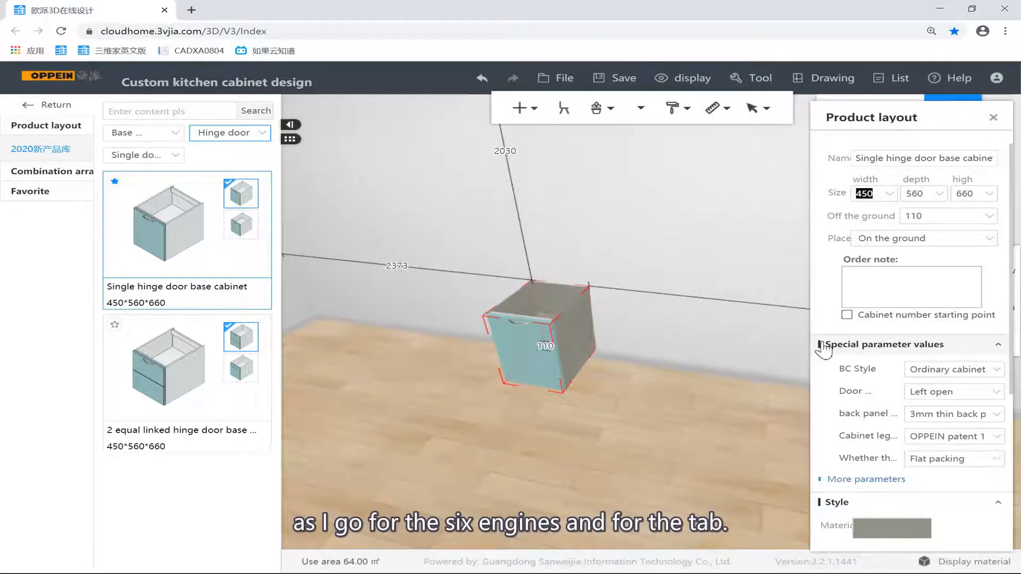
pyautogui.write('600')
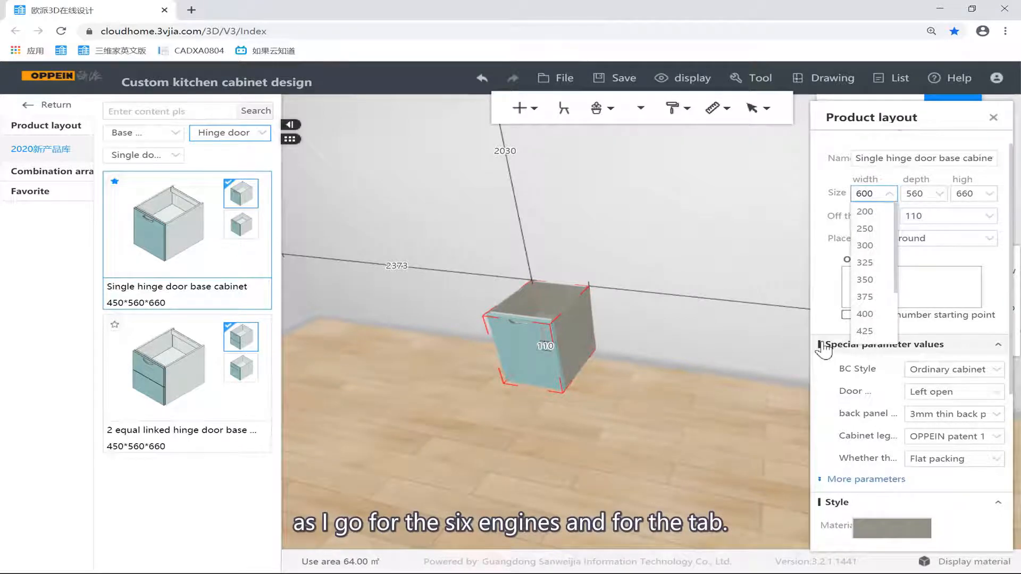
pyautogui.press('Return')
# Select the whole base cabinet again and set its height to 720 mm.
pyautogui.click(702, 290)
pyautogui.moveTo(707, 251); pyautogui.dragTo(642, 273, button='right')
pyautogui.click(664, 301)
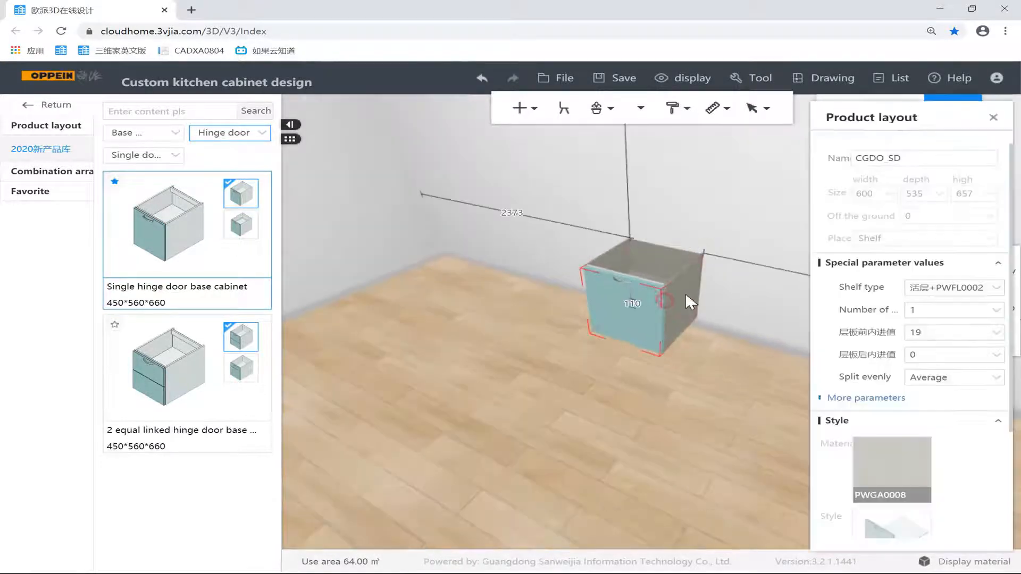
pyautogui.click(699, 260)
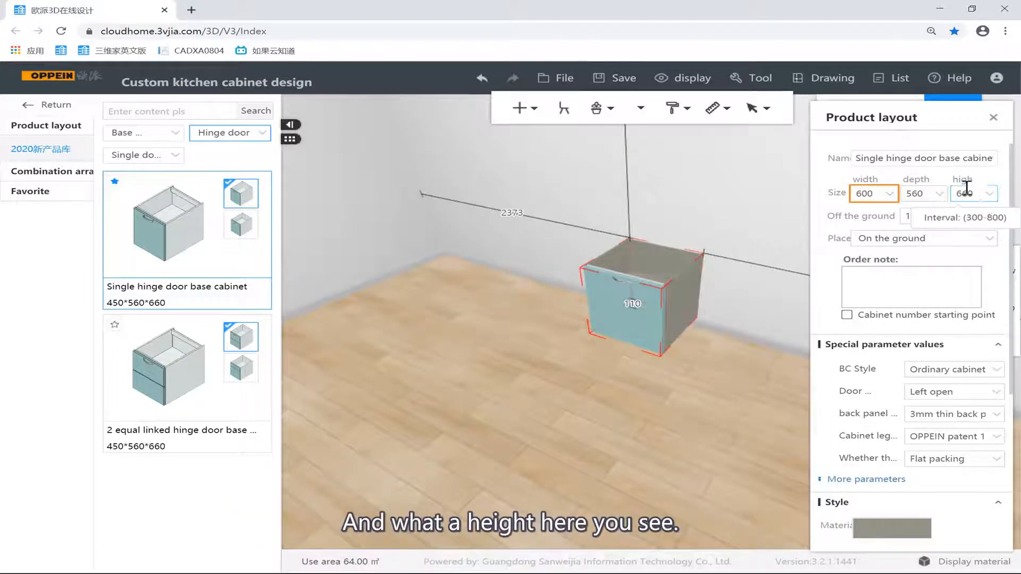
pyautogui.click(983, 196)
pyautogui.doubleClick(965, 194)
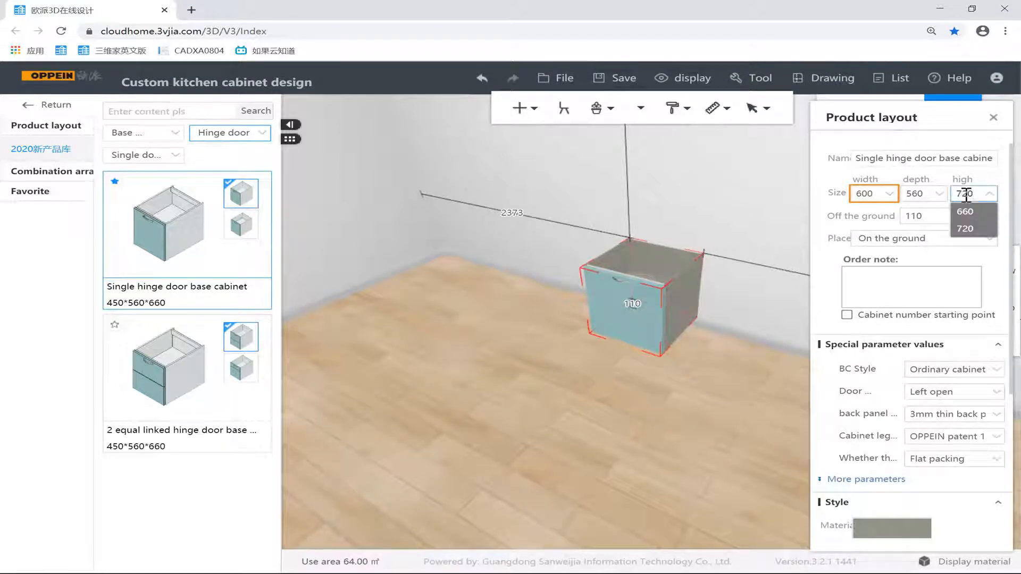
pyautogui.press('Return')
# Check the cabinet's preset height options and its off-the-ground setting without changing them.
pyautogui.click(973, 193)
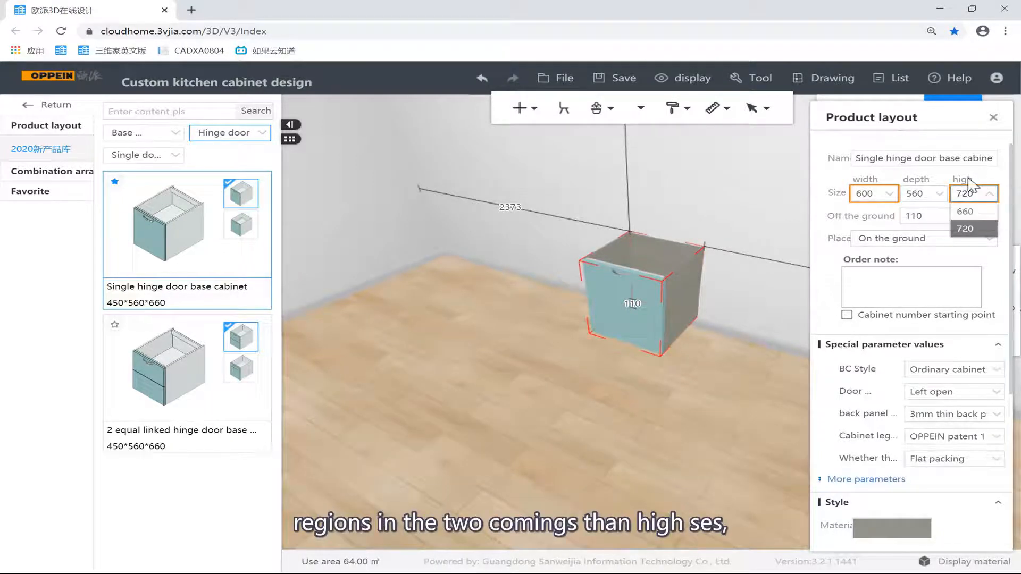
pyautogui.click(970, 192)
pyautogui.click(971, 191)
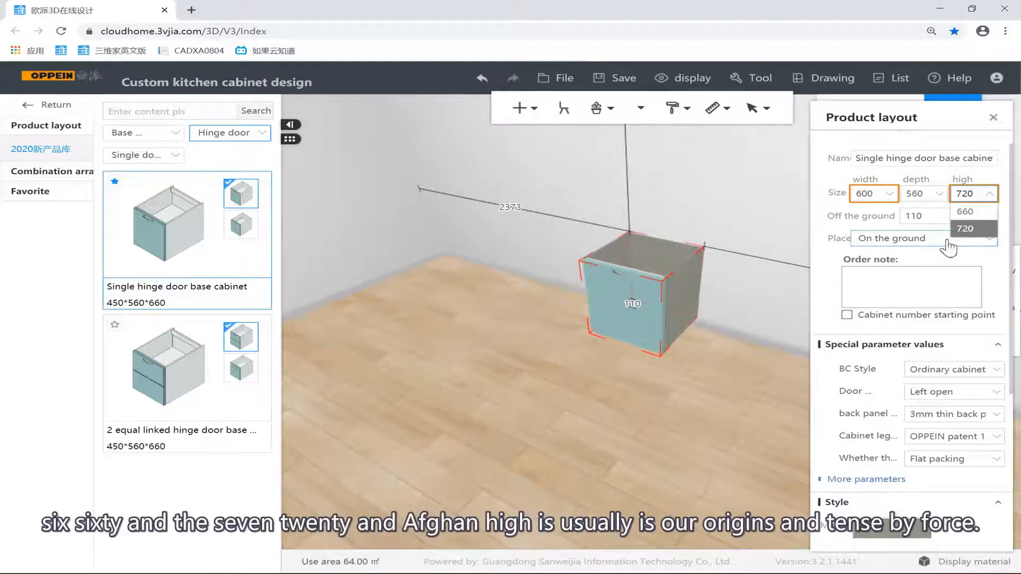
pyautogui.click(909, 225)
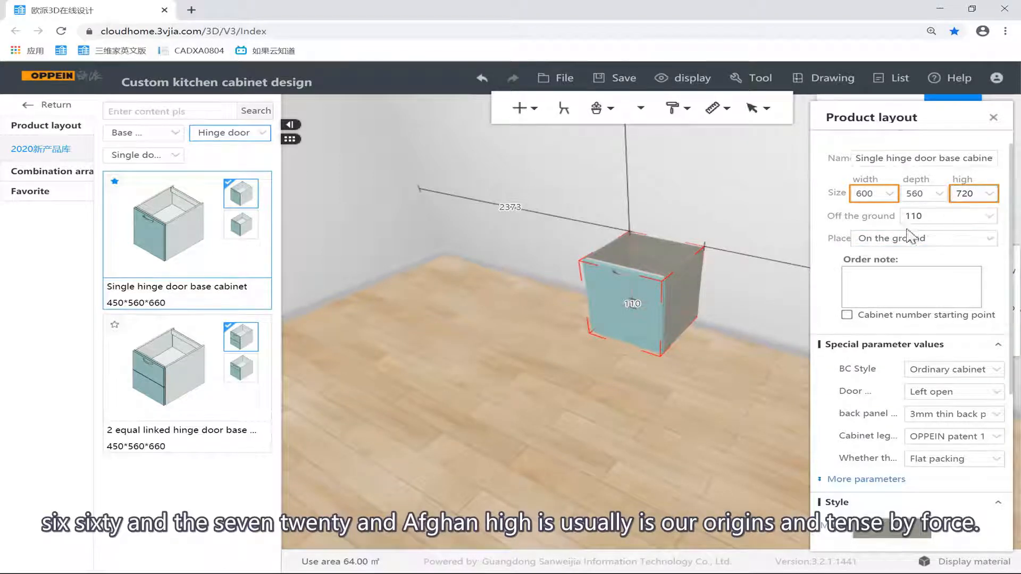
pyautogui.doubleClick(931, 215)
pyautogui.click(721, 217)
# Move the base cabinet along the back wall to about 2600 mm from the left wall.
pyautogui.click(676, 266)
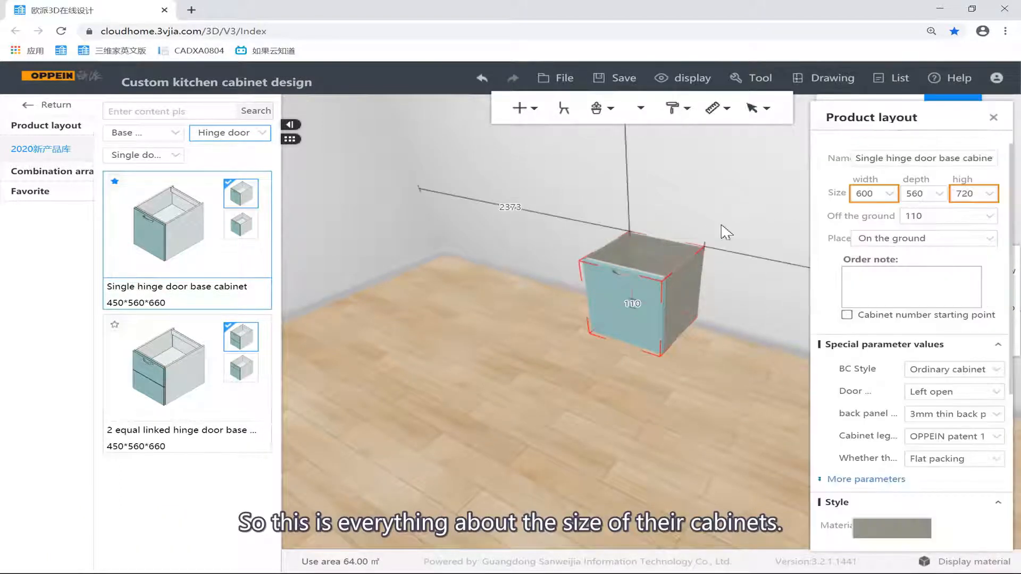
pyautogui.moveTo(735, 220); pyautogui.dragTo(724, 248)
pyautogui.moveTo(598, 258); pyautogui.dragTo(553, 252)
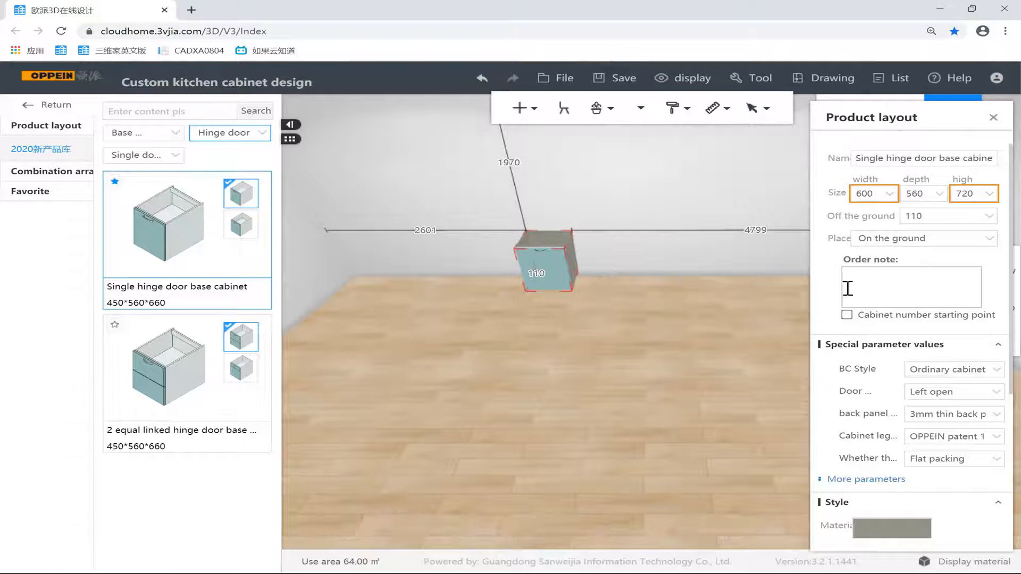
# Examine the base cabinet's special parameters, including the full list of additional door, chamfer and panel settings.
pyautogui.scroll(-3, 848, 289)
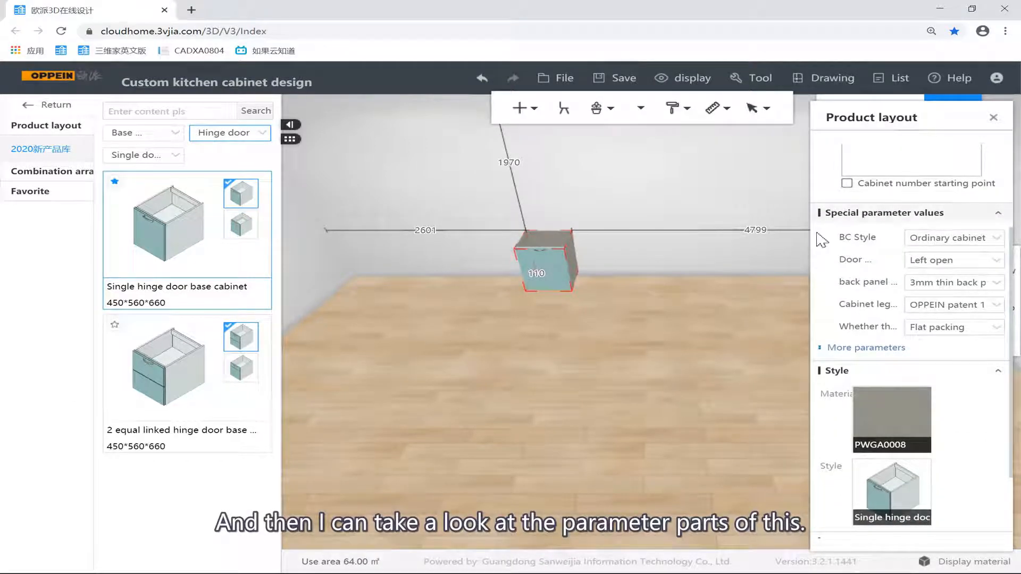
pyautogui.scroll(3, 910, 261)
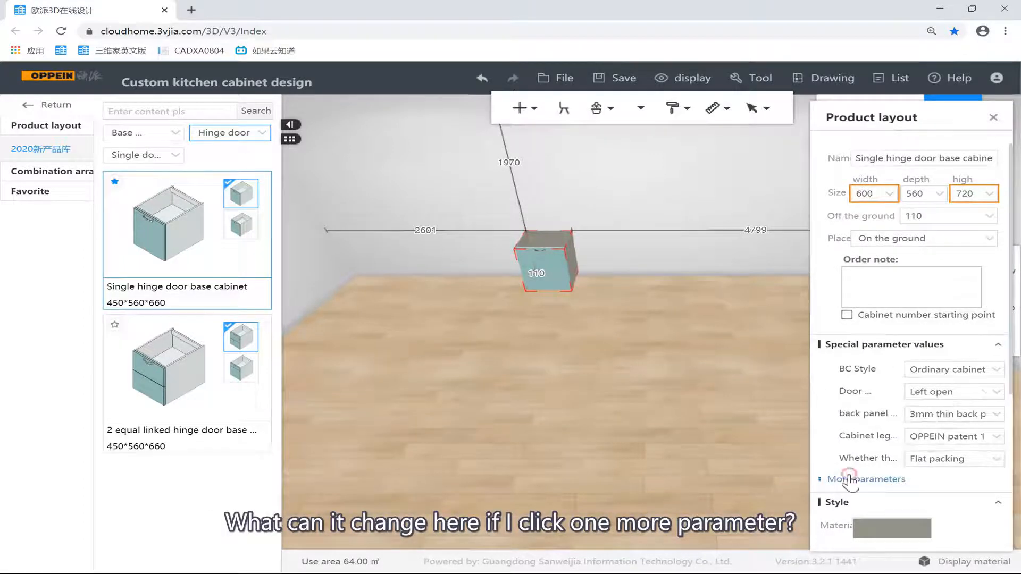
pyautogui.click(849, 480)
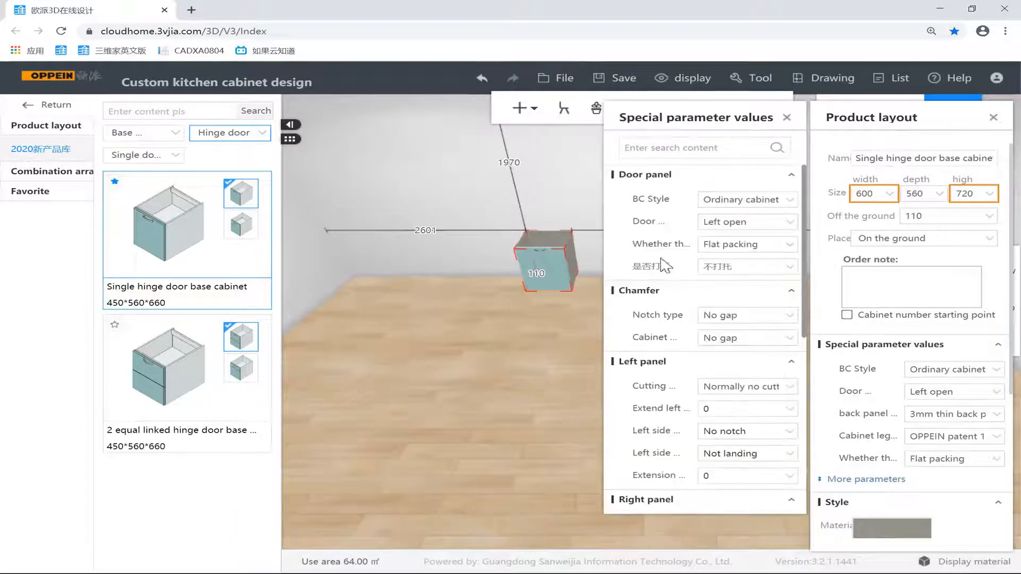
pyautogui.scroll(-5, 663, 265)
pyautogui.scroll(5, 663, 266)
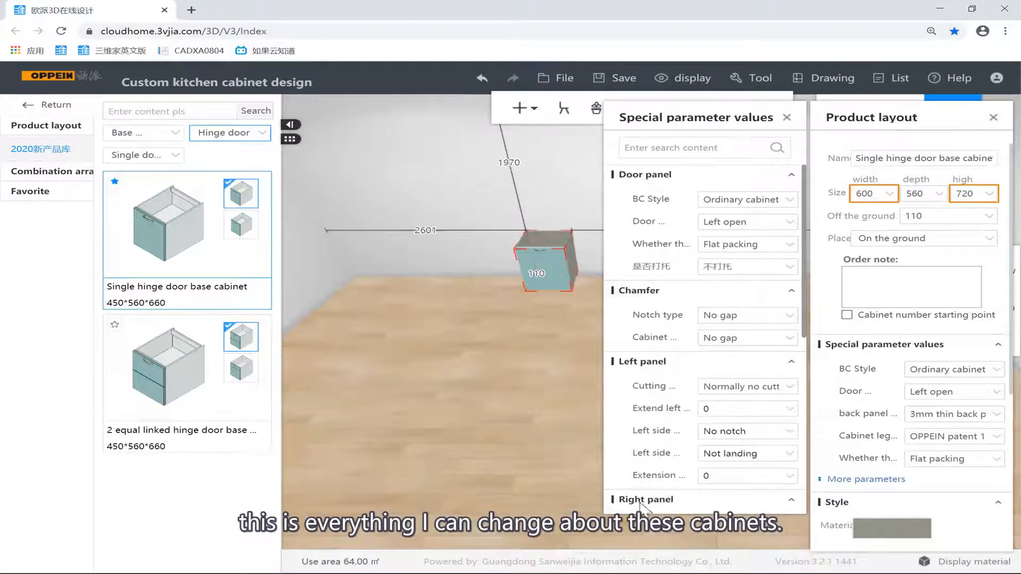
pyautogui.scroll(-5, 721, 320)
pyautogui.scroll(5, 682, 424)
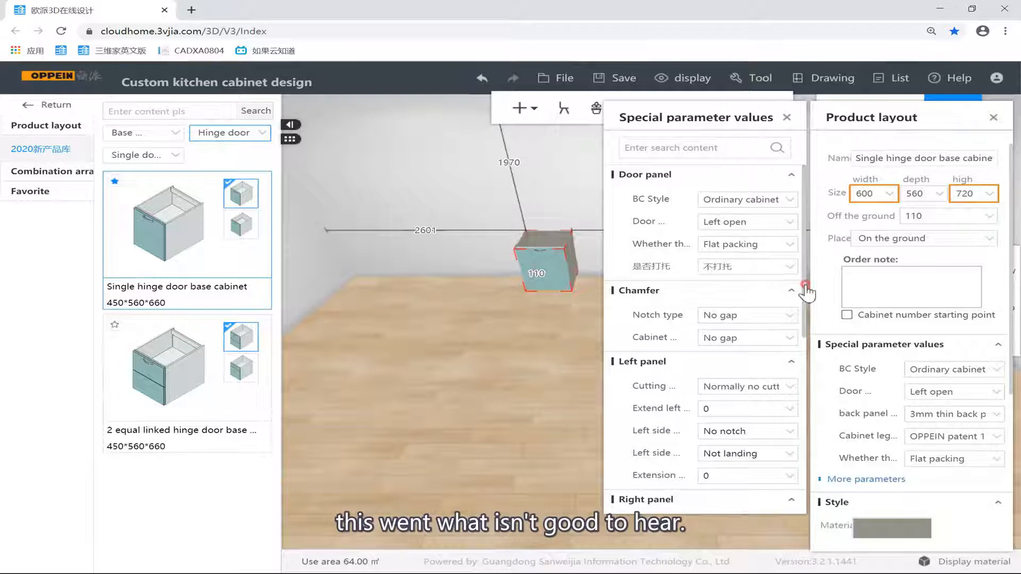
pyautogui.scroll(-1, 803, 298)
pyautogui.scroll(1, 789, 265)
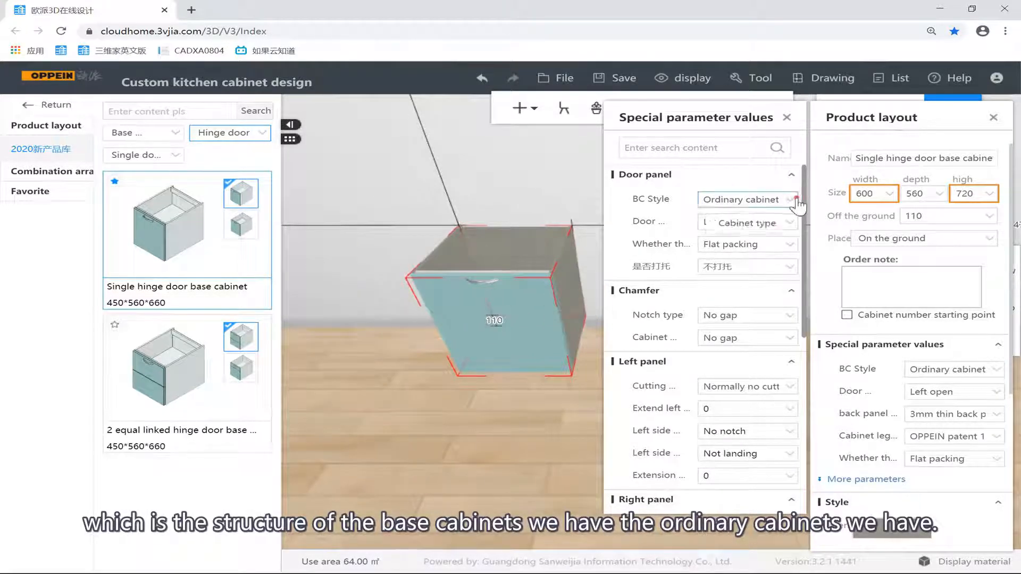
# Set the base cabinet's BC Style to K04 cabinet.
pyautogui.click(721, 200)
pyautogui.click(718, 234)
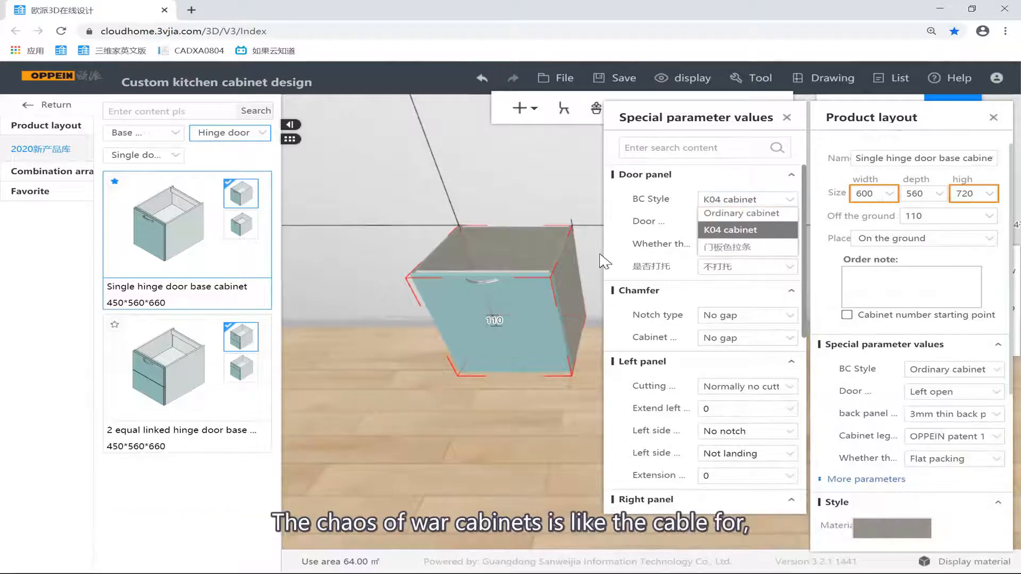
pyautogui.click(522, 199)
# Inspect the K04 cabinet's front top edge, side panel and open top from several angles.
pyautogui.moveTo(522, 193); pyautogui.dragTo(358, 216, button='right')
pyautogui.scroll(3, 506, 252)
pyautogui.moveTo(555, 214); pyautogui.dragTo(436, 161, button='right')
pyautogui.scroll(2, 437, 162)
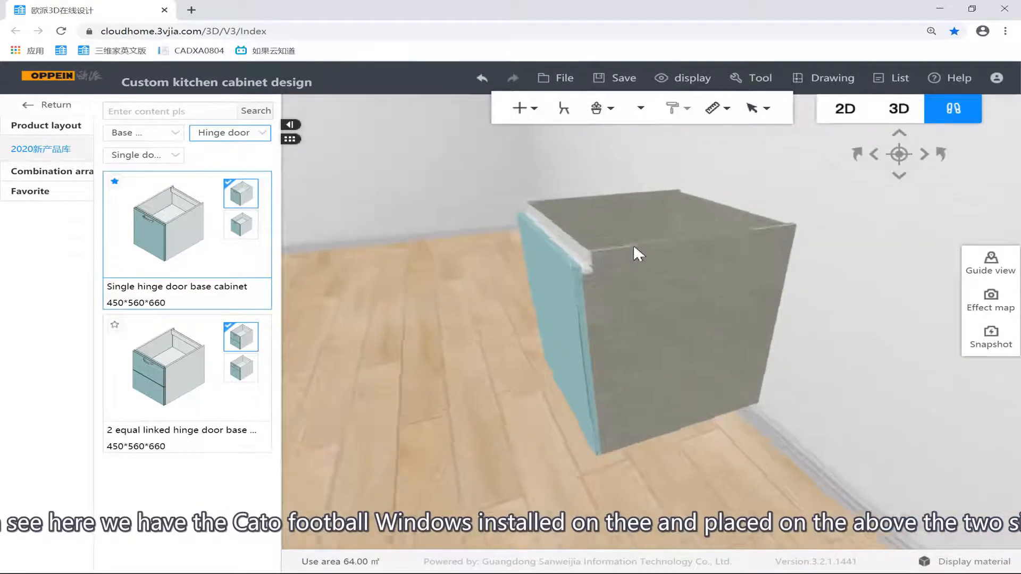
pyautogui.moveTo(633, 246); pyautogui.dragTo(537, 309, button='right')
pyautogui.click(741, 297)
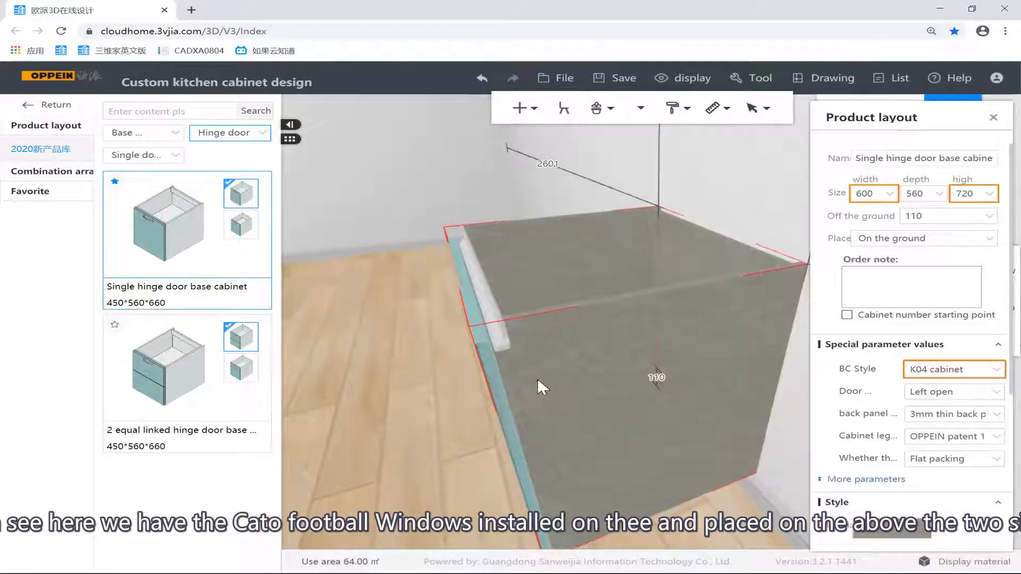
pyautogui.moveTo(502, 225); pyautogui.dragTo(564, 232, button='right')
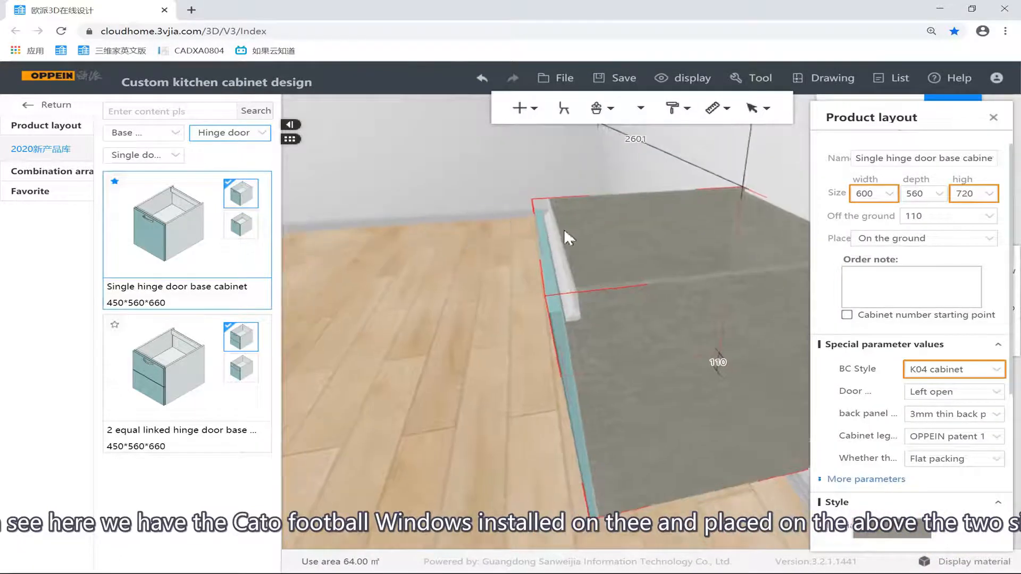
pyautogui.click(486, 369)
pyautogui.moveTo(631, 275); pyautogui.dragTo(704, 359, button='right')
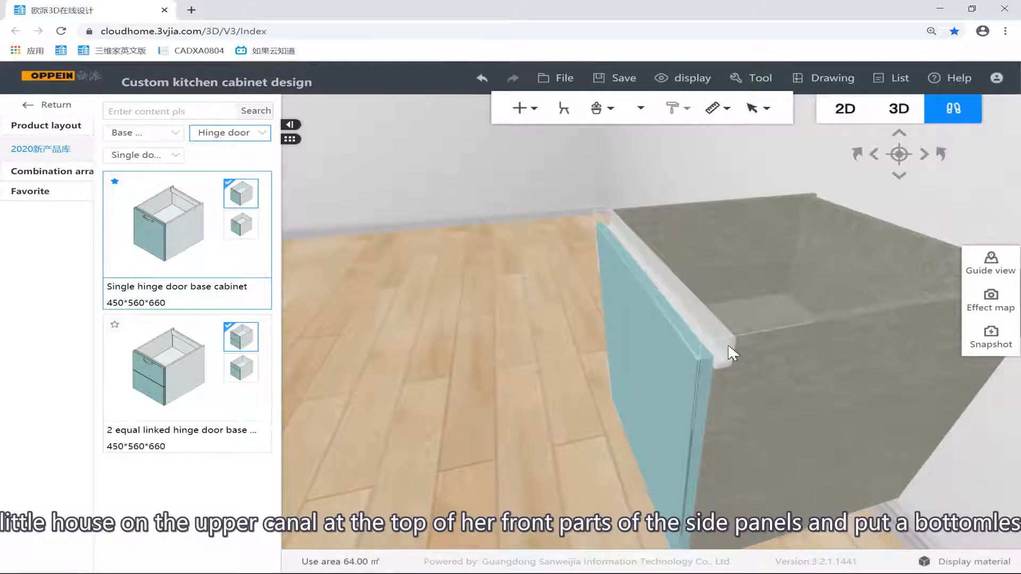
pyautogui.moveTo(750, 373); pyautogui.dragTo(802, 360, button='right')
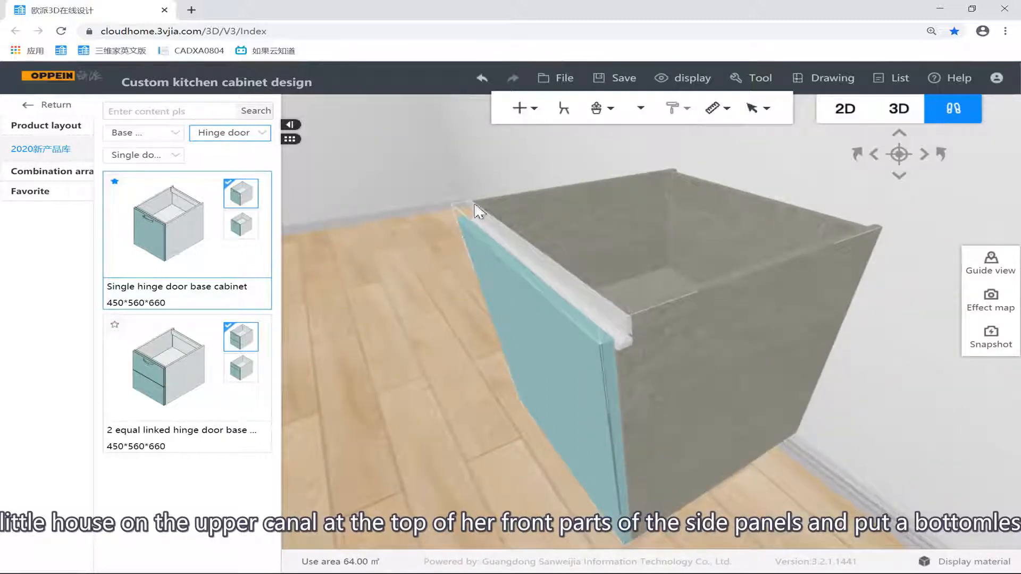
pyautogui.click(666, 296)
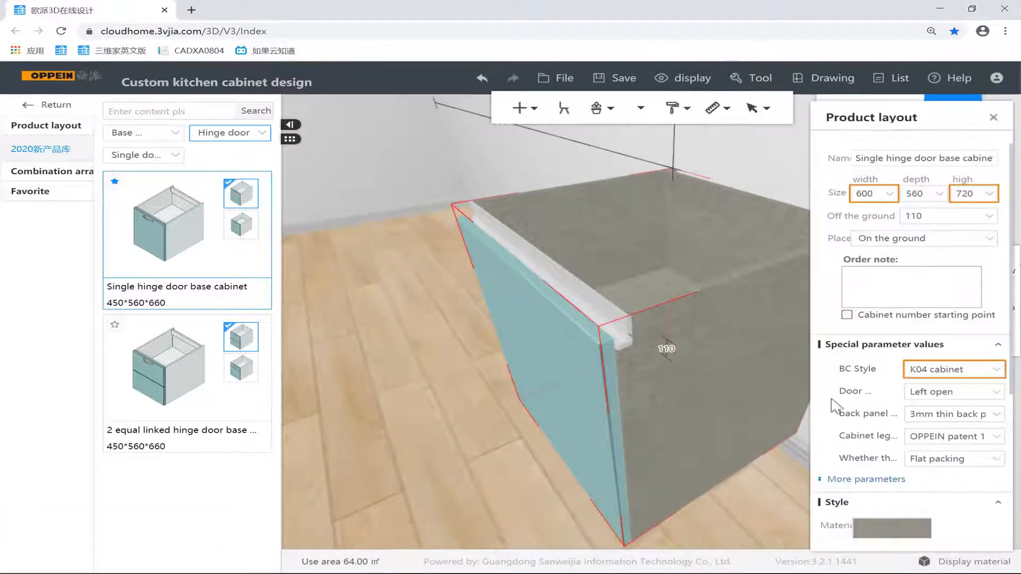
# Show the cabinet from the front and swing its door open to check the opening side.
pyautogui.click(846, 478)
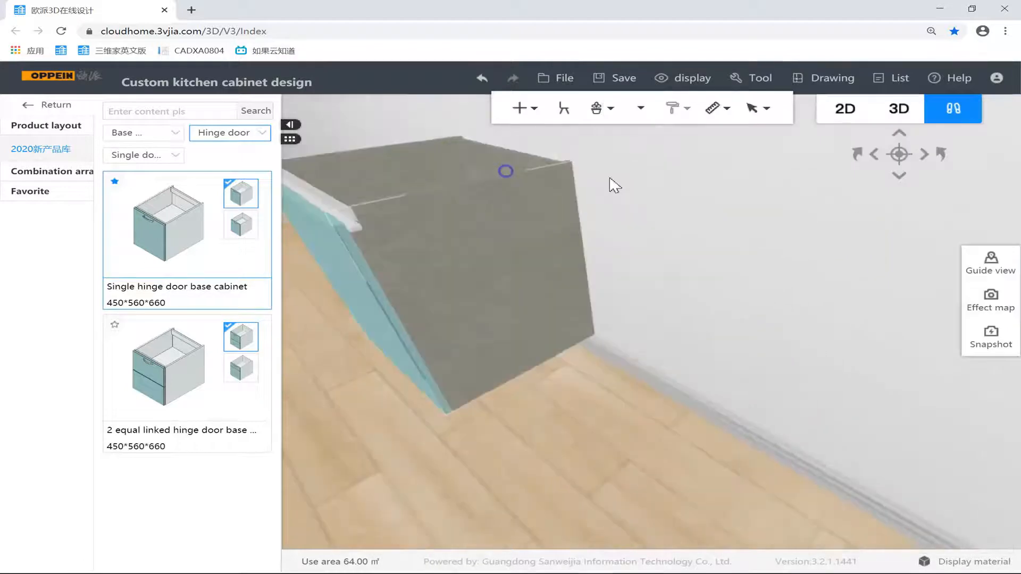
pyautogui.moveTo(611, 182); pyautogui.dragTo(732, 178)
pyautogui.press('o')
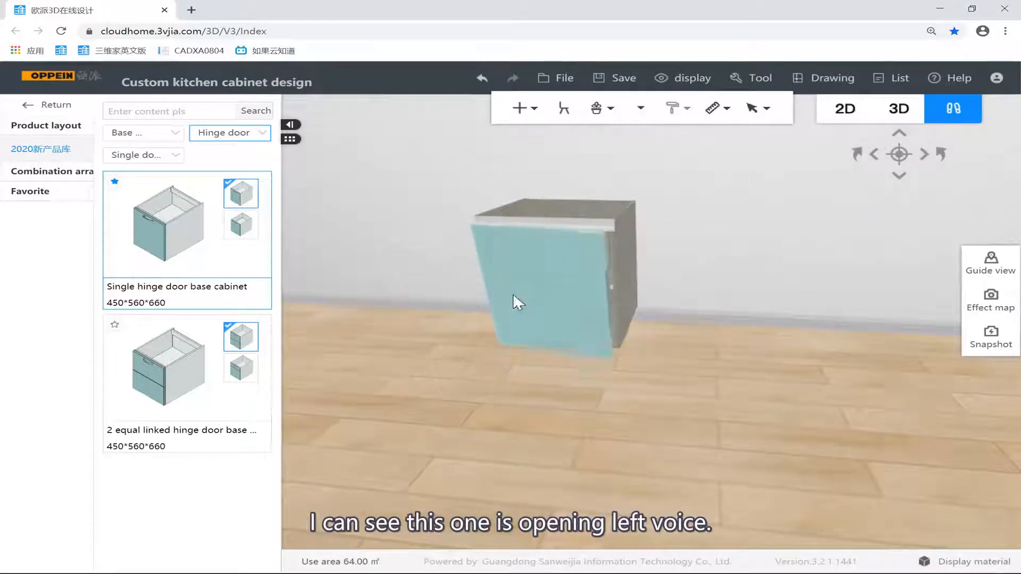
# Set the base cabinet's door opening direction to Right.
pyautogui.click(620, 248)
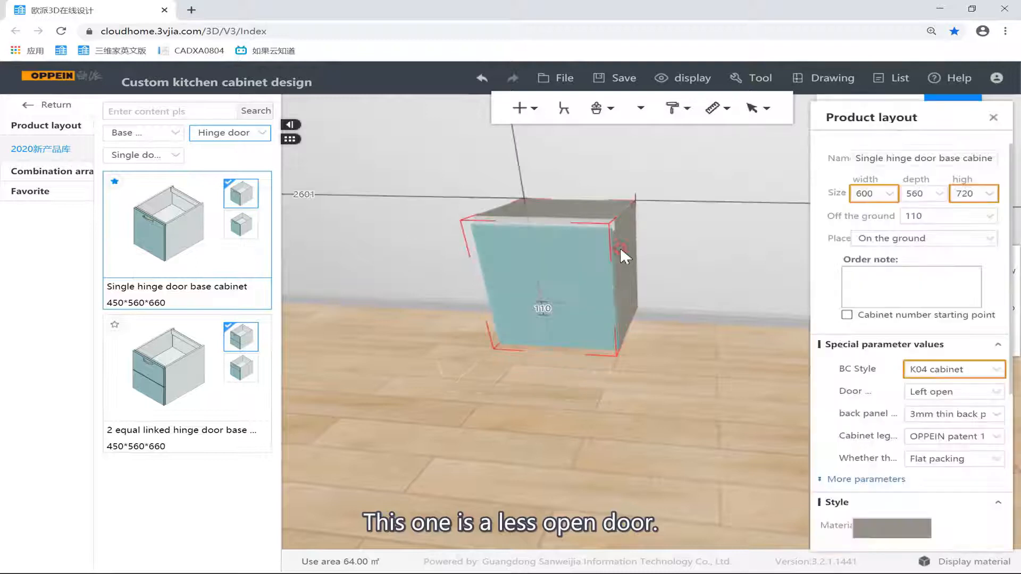
pyautogui.click(970, 393)
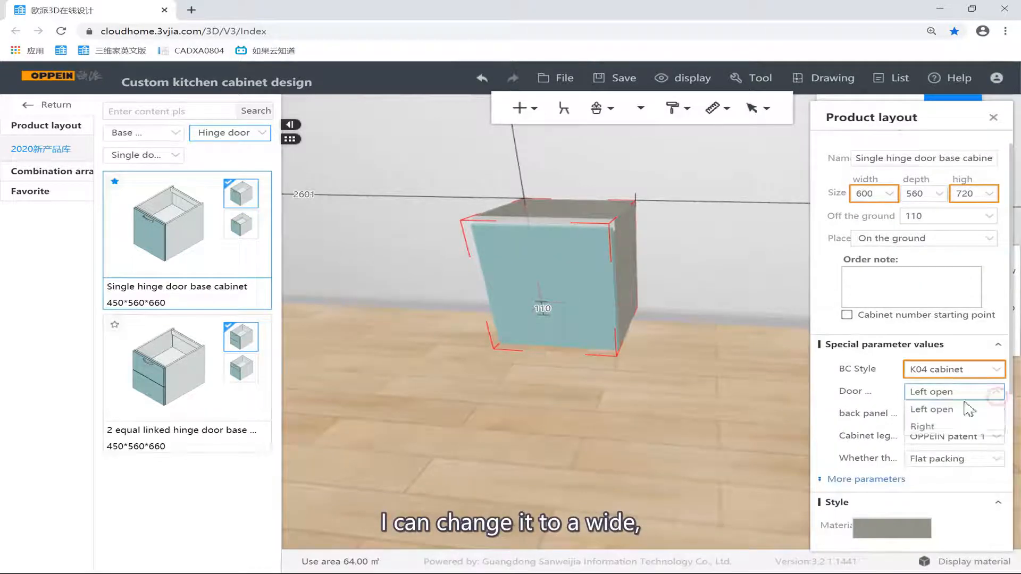
pyautogui.click(936, 426)
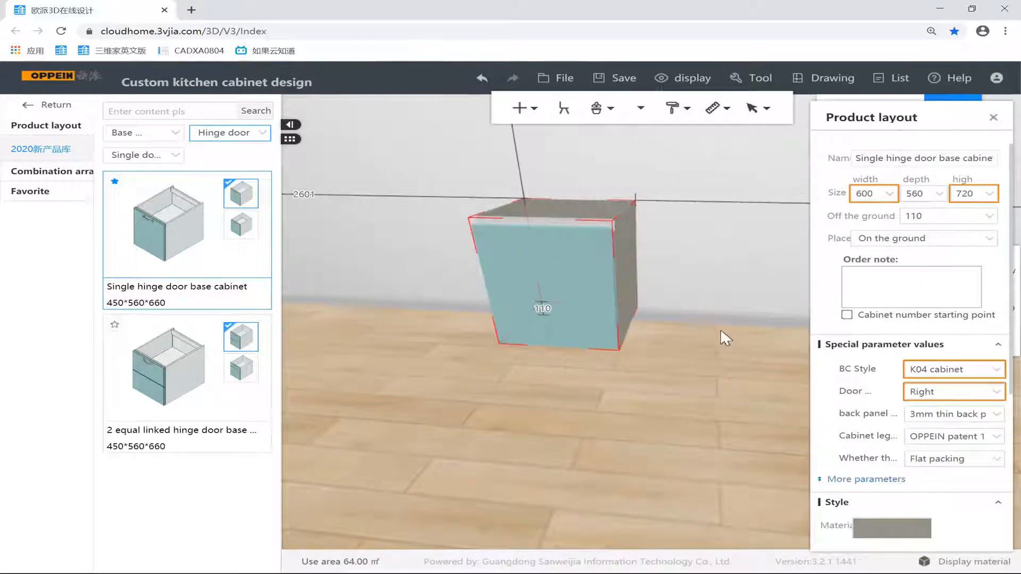
pyautogui.click(709, 317)
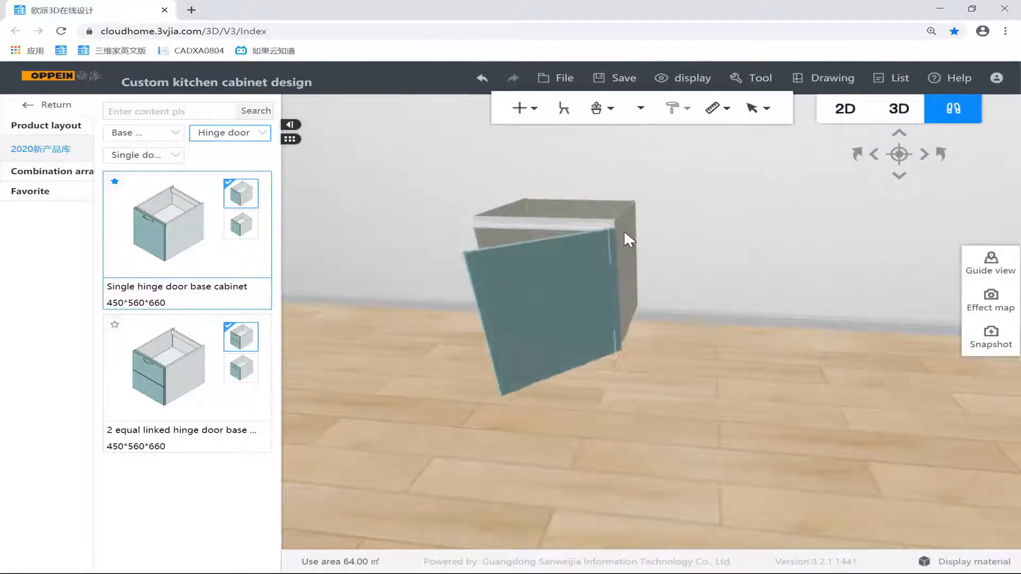
# Check the cabinet's packing and pallet (是否打托) options in its full parameter list, keeping Flat packing and 不打托.
pyautogui.click(627, 250)
pyautogui.click(850, 478)
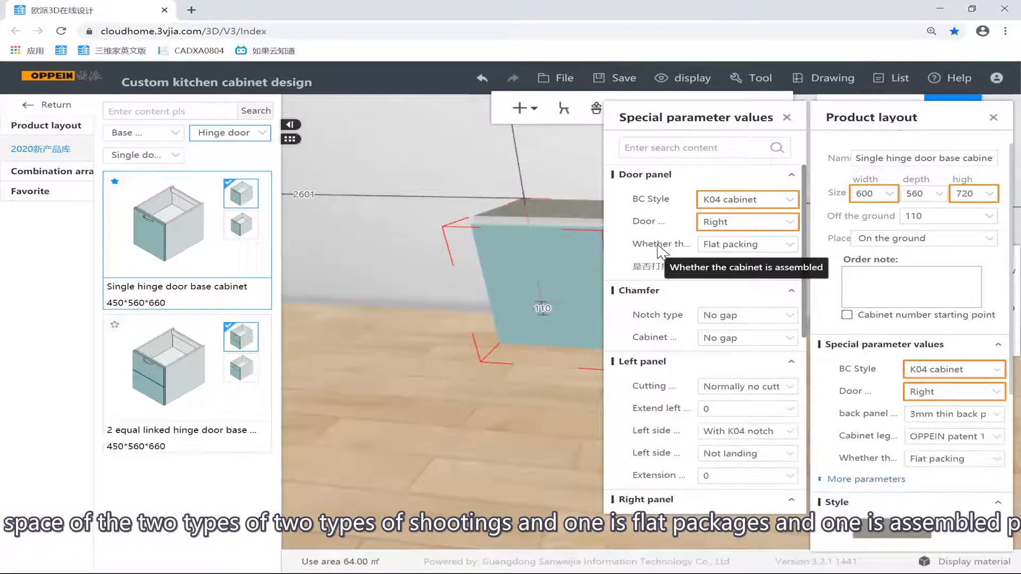
pyautogui.click(788, 244)
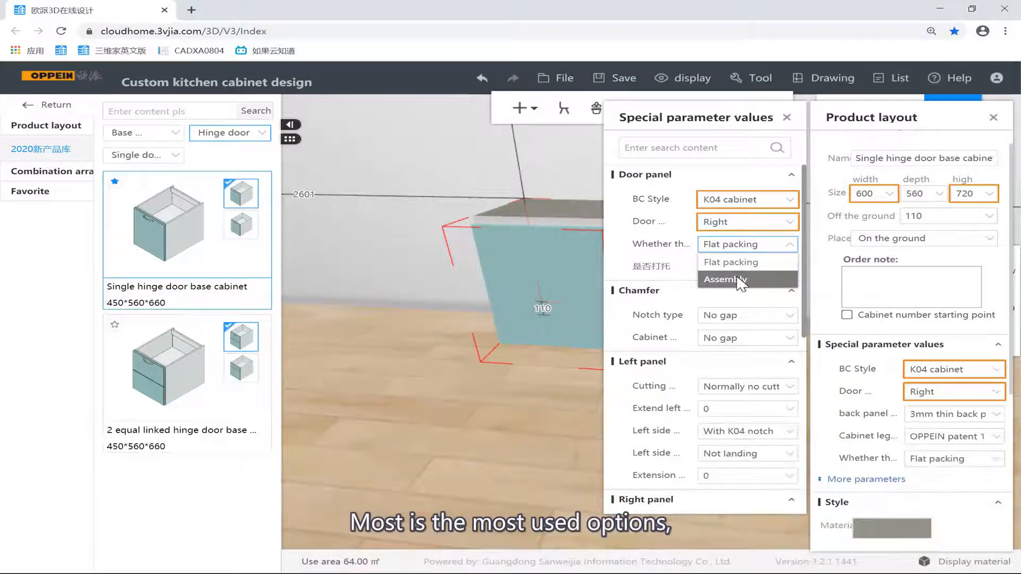
pyautogui.click(716, 262)
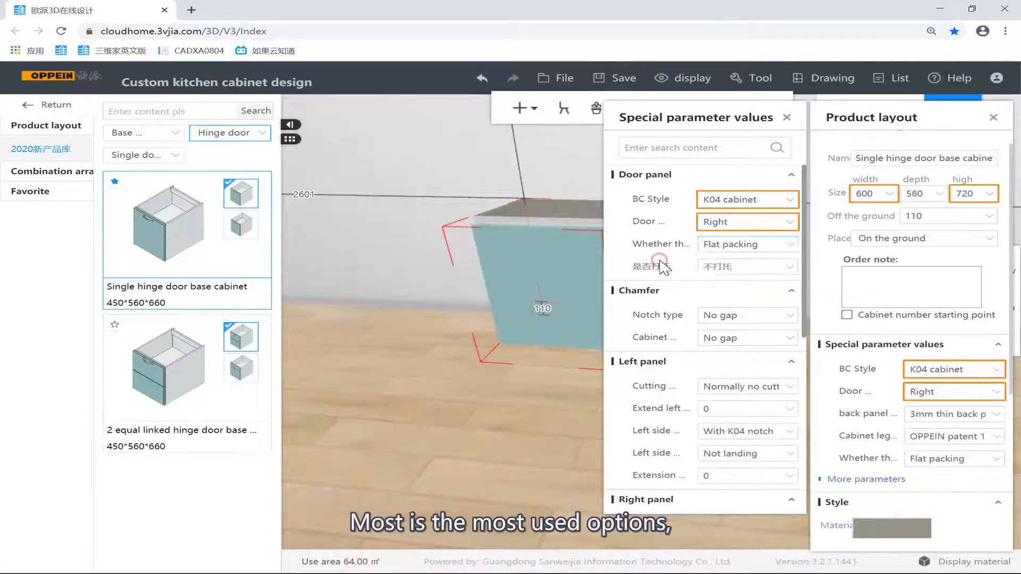
pyautogui.click(790, 269)
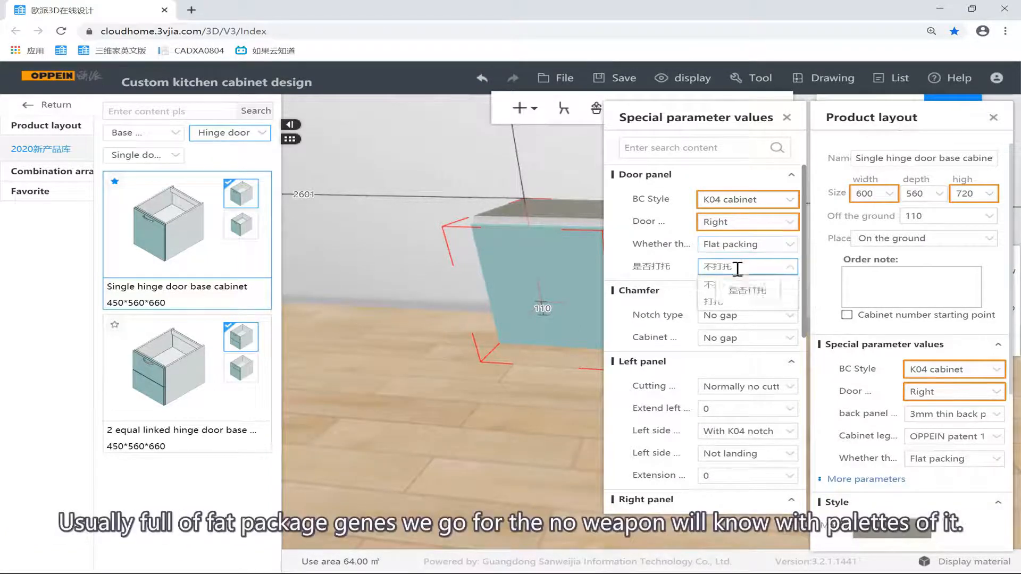
pyautogui.click(781, 272)
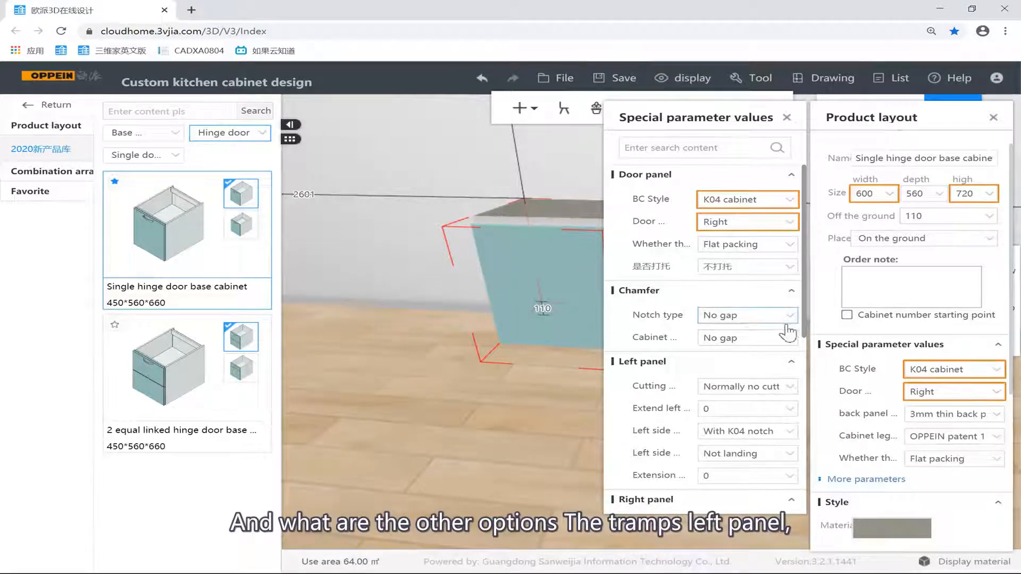
# Review the cabinet's remaining side, top and back panel, leg and hardware parameters against the model.
pyautogui.scroll(-2, 691, 378)
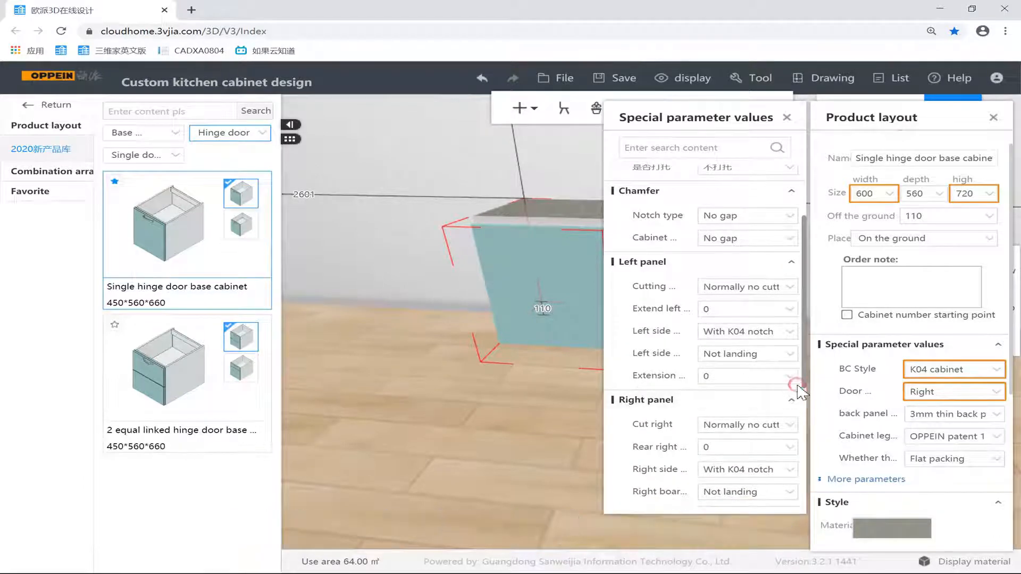
pyautogui.moveTo(804, 391); pyautogui.dragTo(808, 498)
pyautogui.scroll(-1, 781, 484)
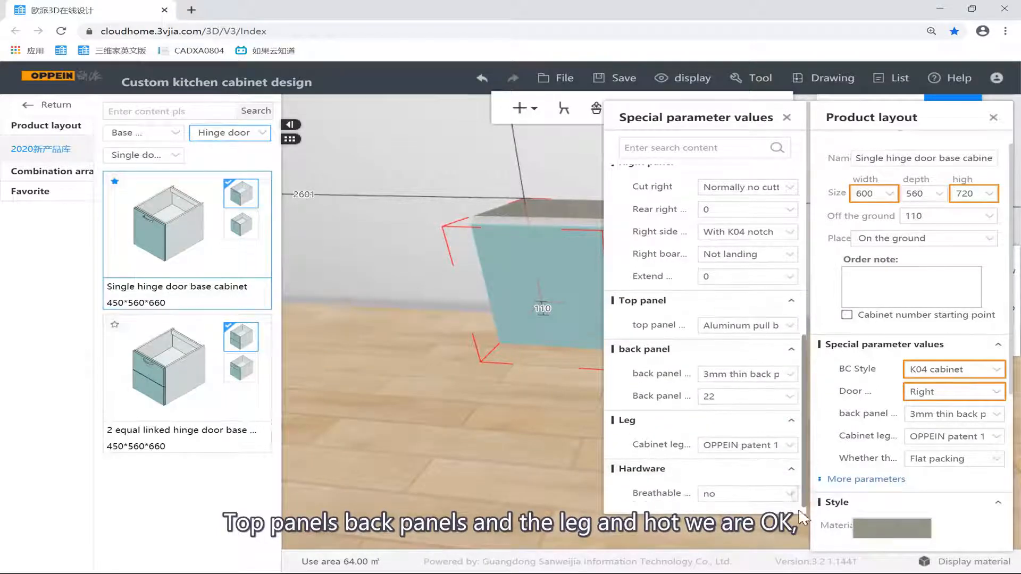
pyautogui.moveTo(805, 480); pyautogui.dragTo(802, 429)
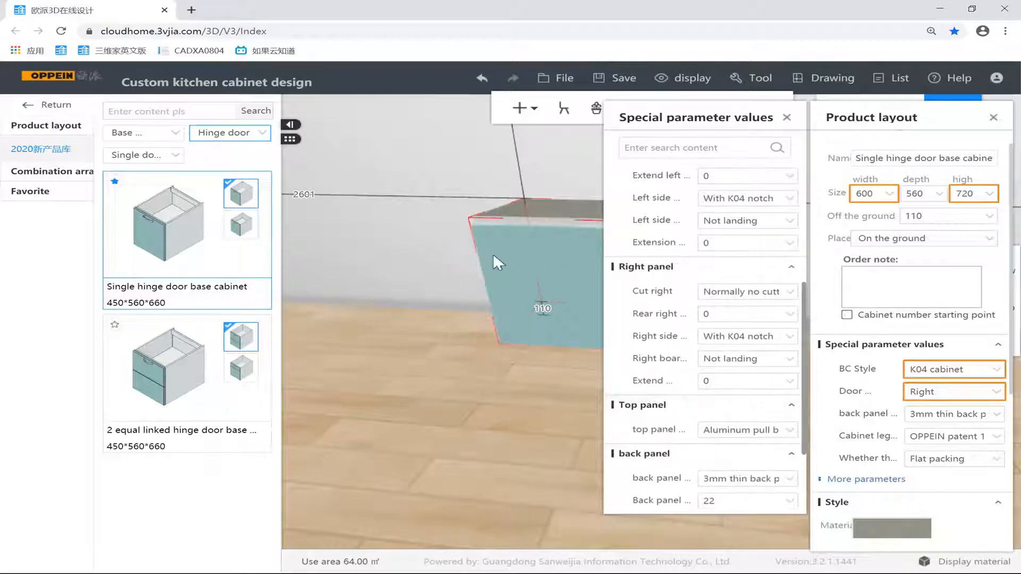
pyautogui.moveTo(499, 193); pyautogui.dragTo(426, 309)
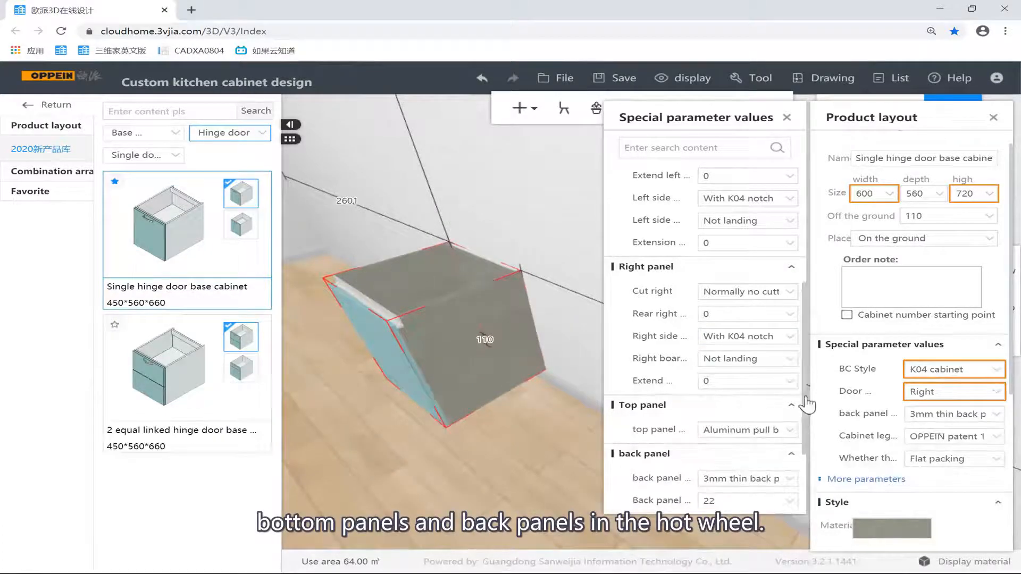
pyautogui.moveTo(805, 404); pyautogui.dragTo(739, 315)
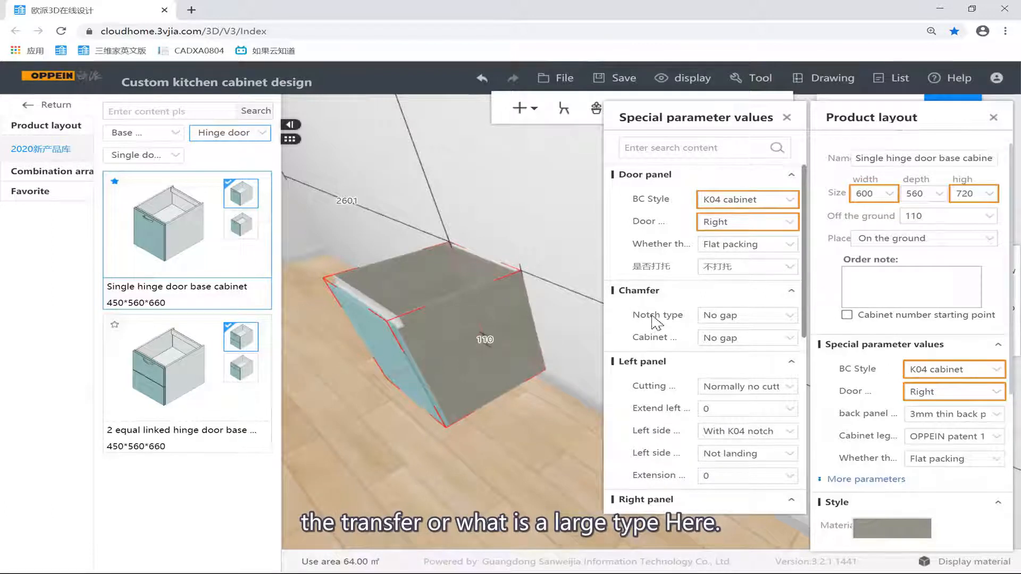
pyautogui.click(783, 317)
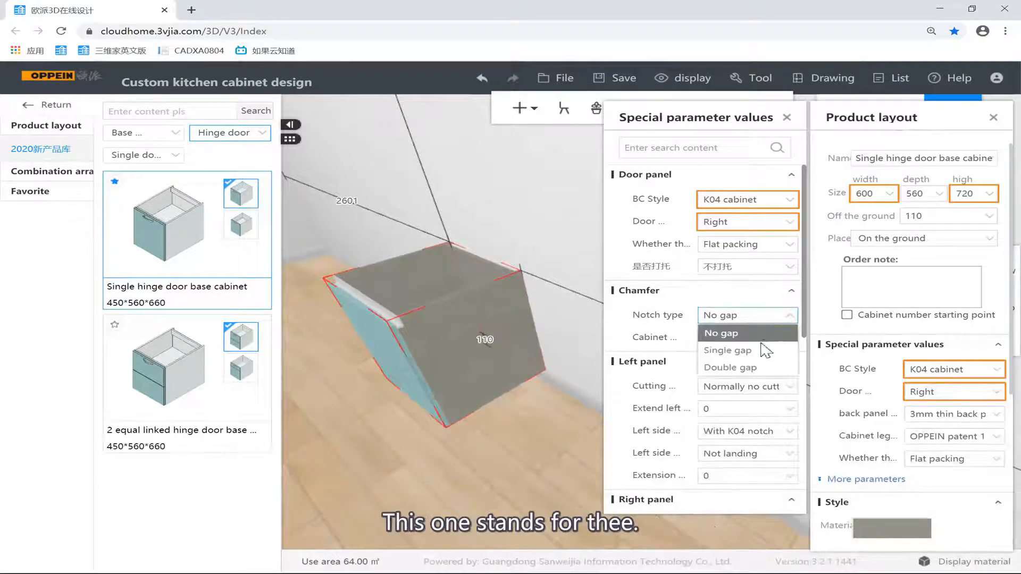
pyautogui.moveTo(514, 238); pyautogui.dragTo(633, 318)
pyautogui.click(646, 349)
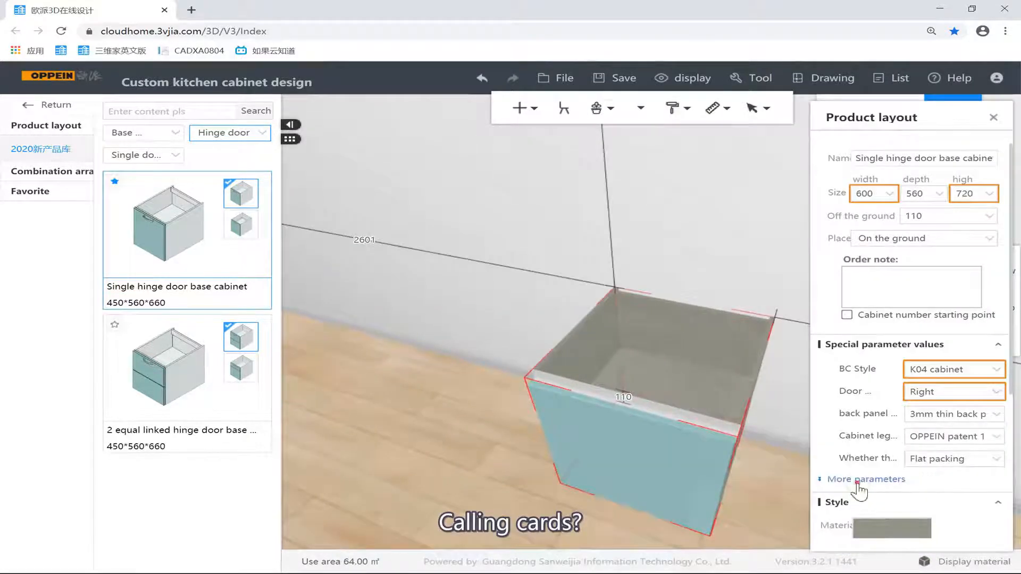
# Set the cabinet's chamfer notch type to Single gap and view the cut at its back-left corner.
pyautogui.click(832, 480)
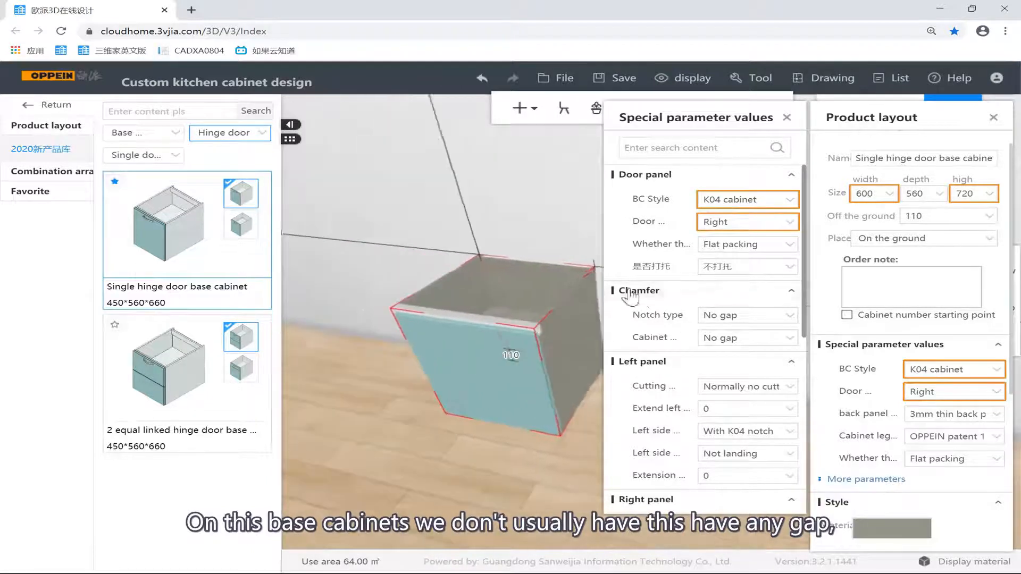
pyautogui.click(749, 316)
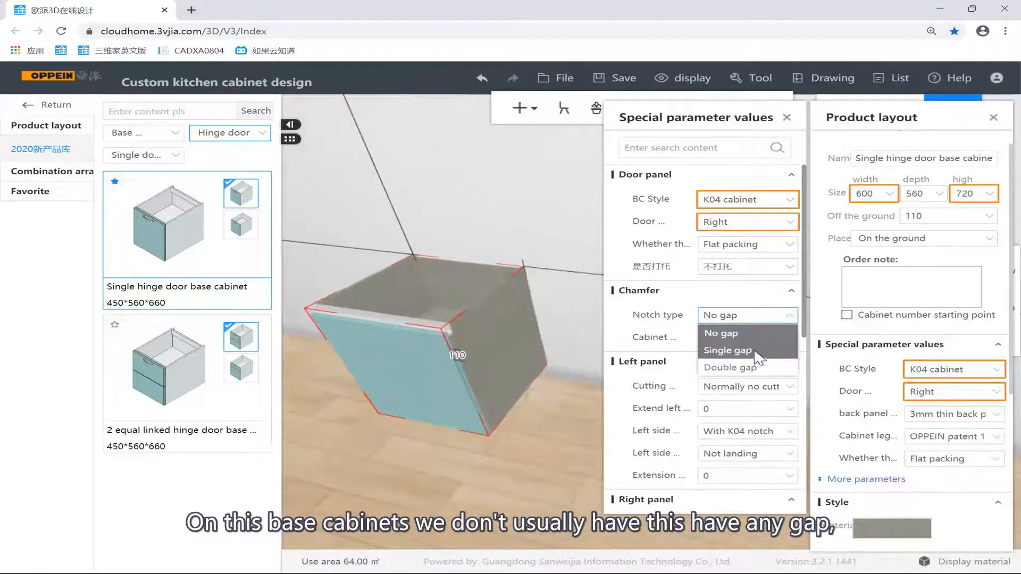
pyautogui.click(764, 347)
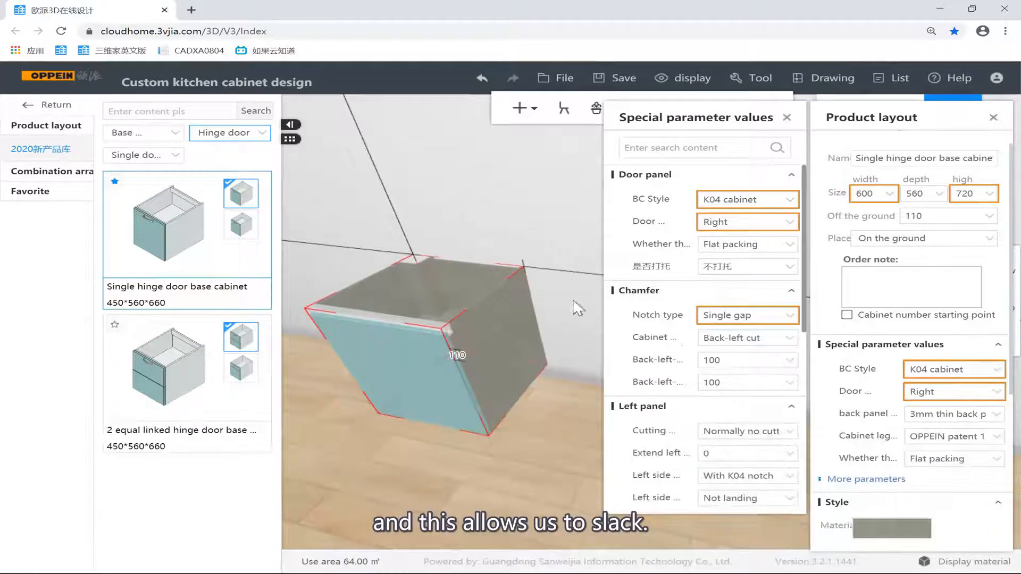
pyautogui.moveTo(404, 259); pyautogui.dragTo(467, 447)
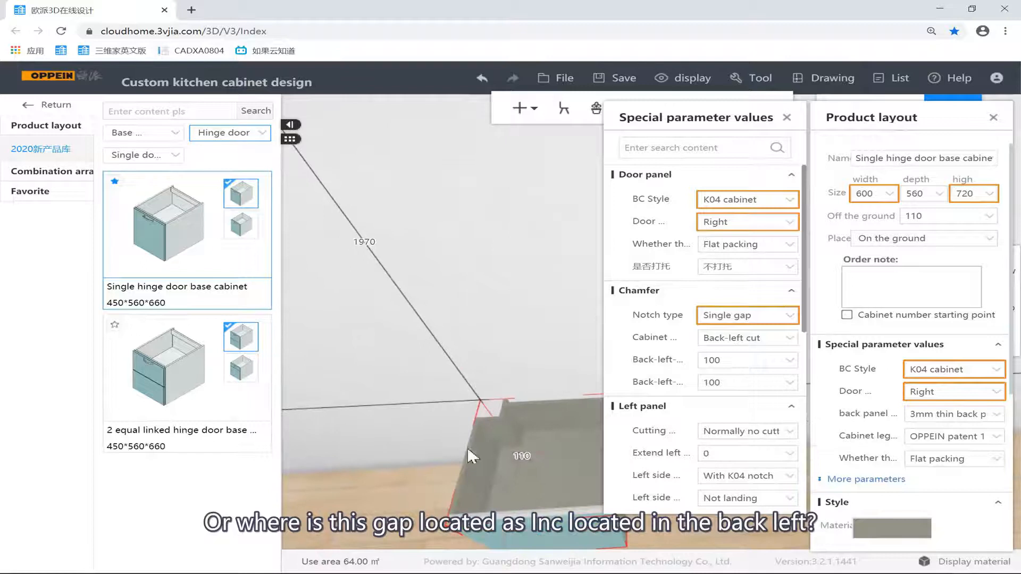
# Set the cabinet's corner notch position to Back-right cut and view the cut on the model.
pyautogui.click(790, 339)
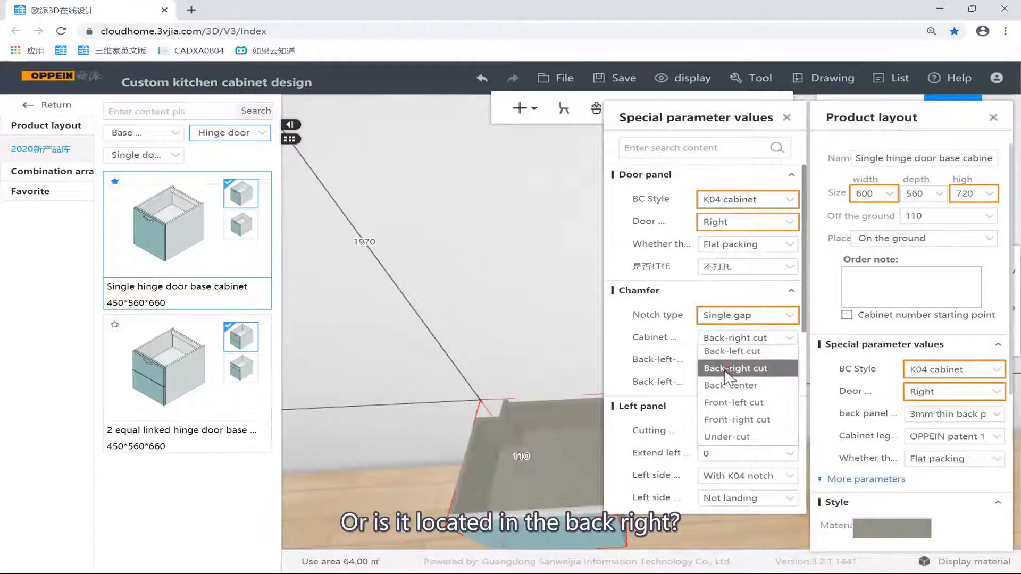
pyautogui.click(728, 373)
pyautogui.moveTo(575, 404); pyautogui.dragTo(543, 355)
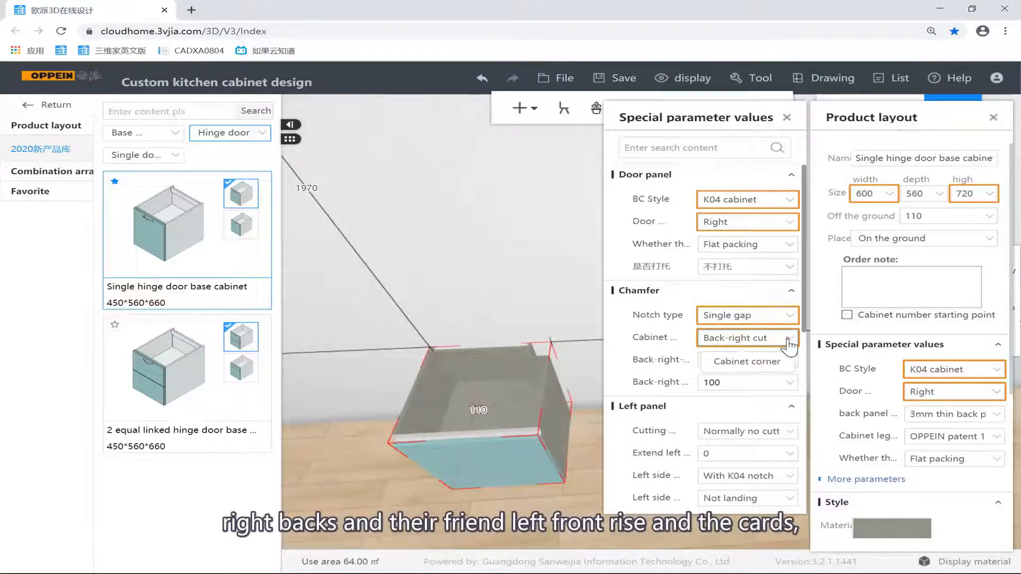
# Change the corner notch position to Under-cut and view the cabinet's lower back edge from the side.
pyautogui.click(753, 340)
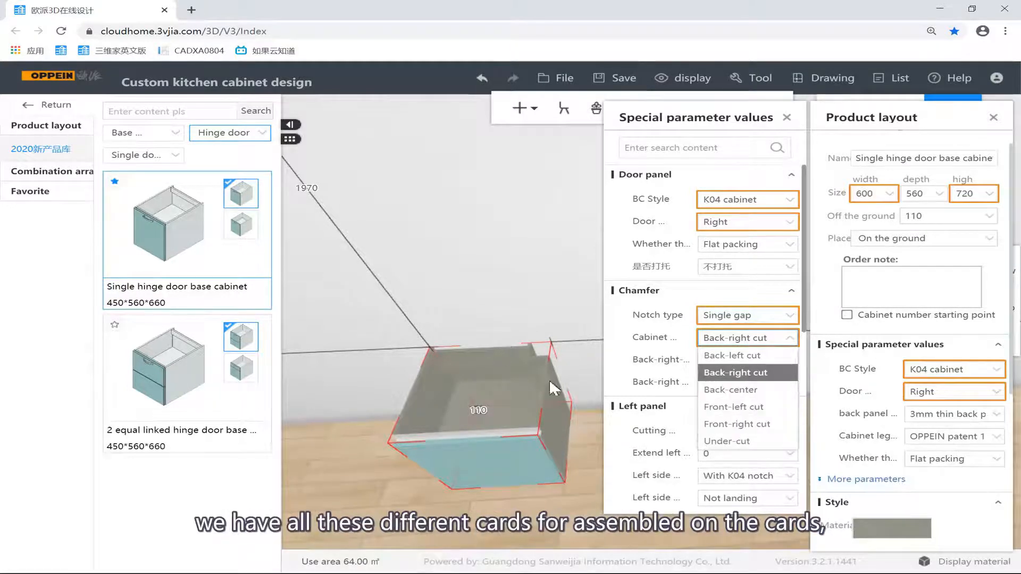
pyautogui.click(734, 438)
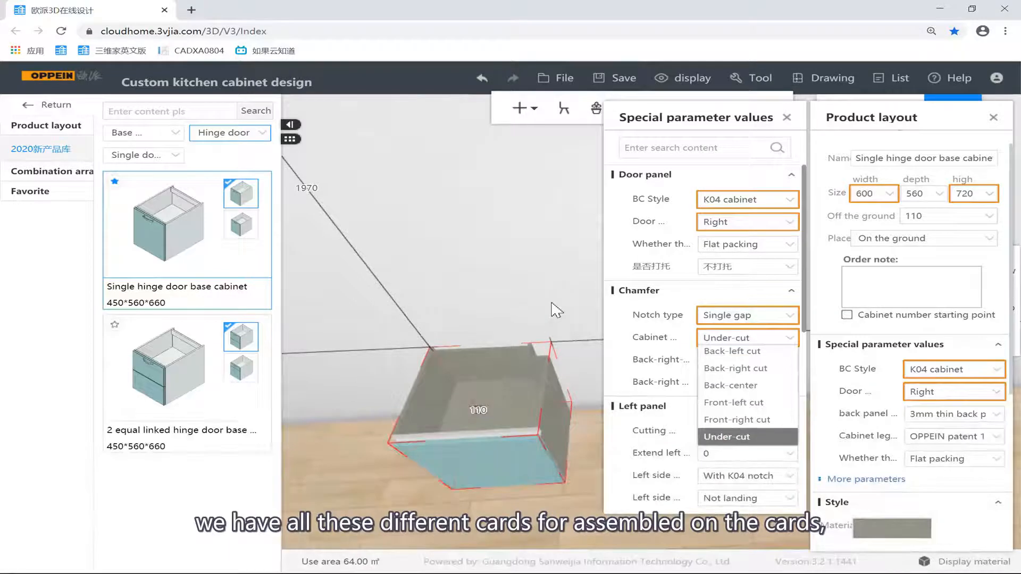
pyautogui.moveTo(556, 311); pyautogui.dragTo(285, 234)
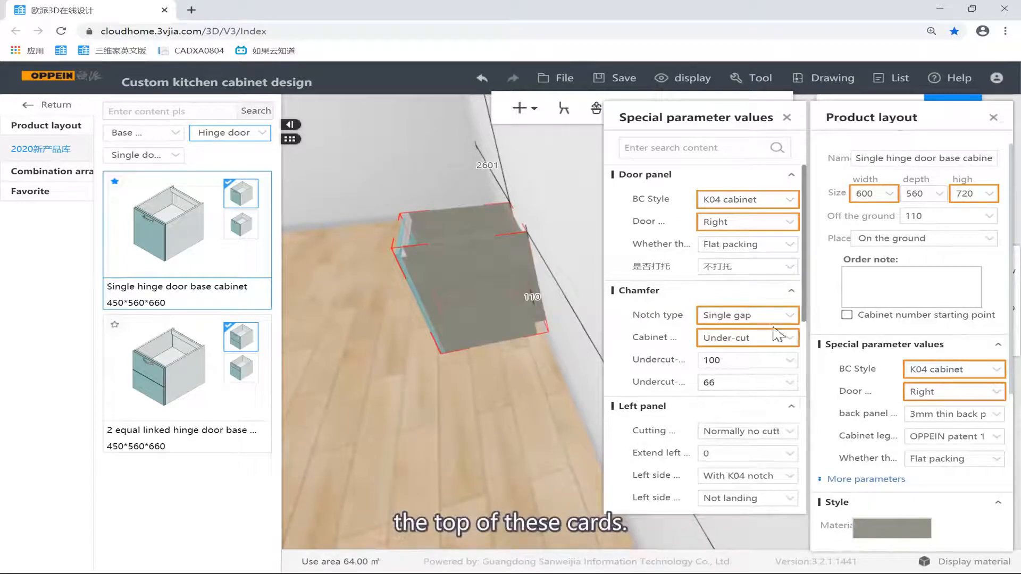
# Set the cabinet's chamfer notch type to No gap.
pyautogui.click(786, 315)
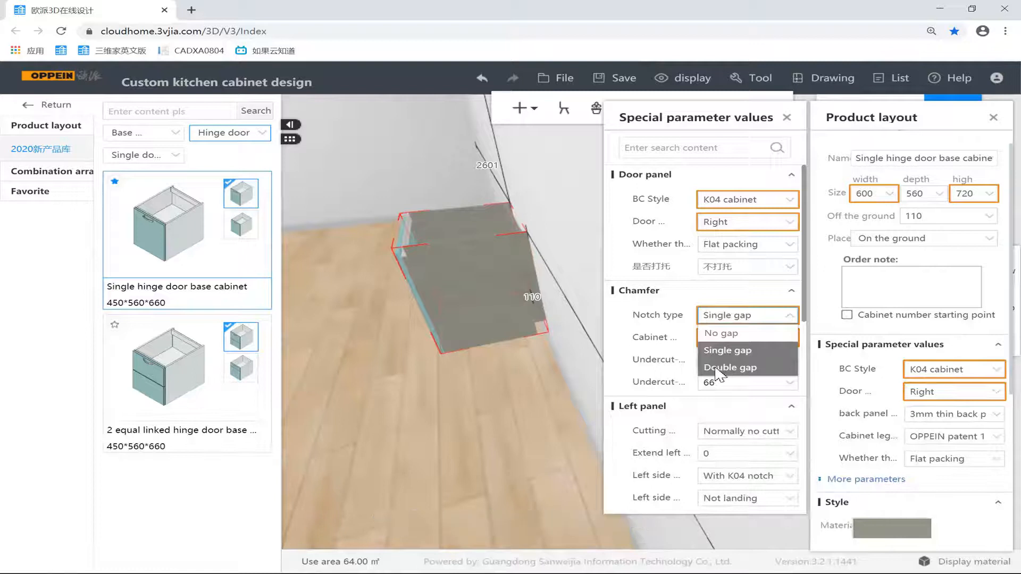
pyautogui.click(785, 332)
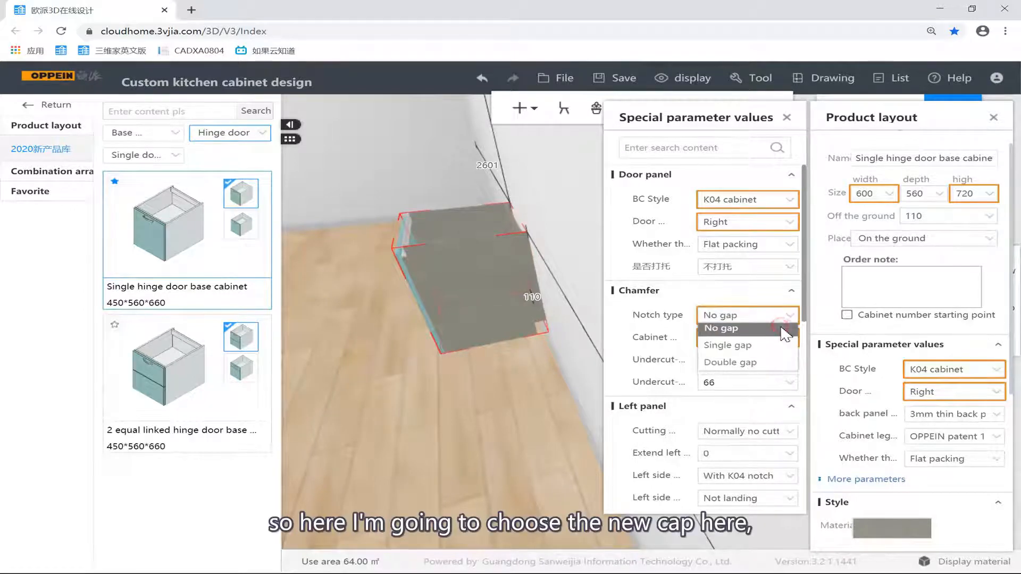
pyautogui.click(761, 330)
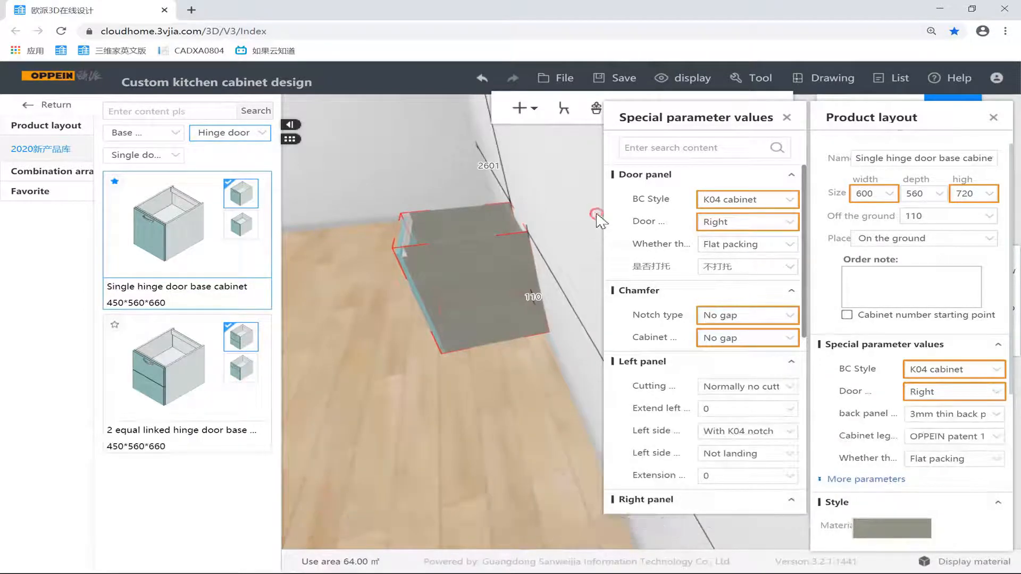
# Examine the left and right panel parameters, including the left lower cutting option, against the cabinet model.
pyautogui.moveTo(574, 223); pyautogui.dragTo(665, 244, button='right')
pyautogui.moveTo(544, 237); pyautogui.dragTo(633, 251, button='right')
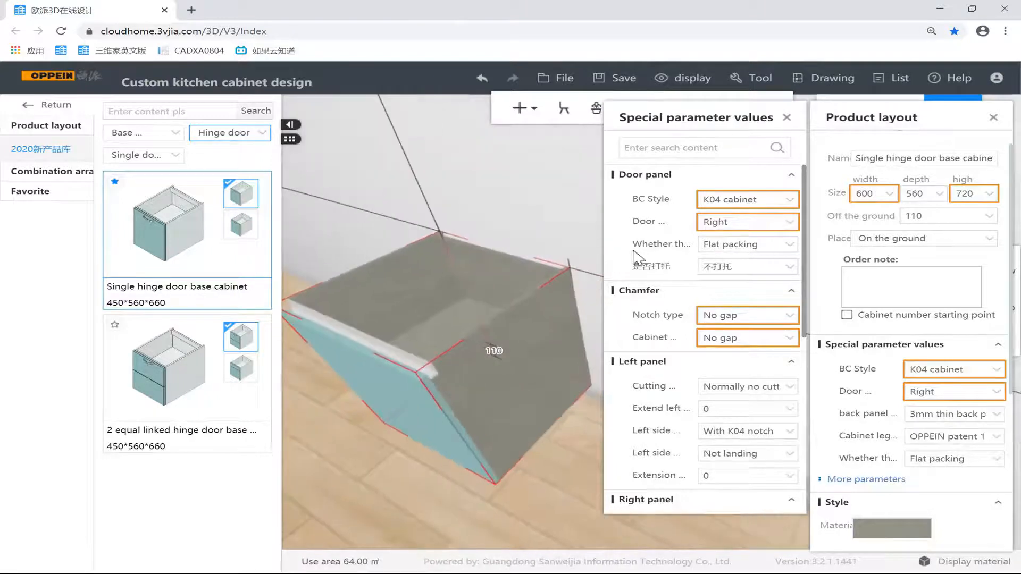
pyautogui.scroll(-3, 552, 263)
pyautogui.moveTo(551, 264); pyautogui.dragTo(538, 237, button='right')
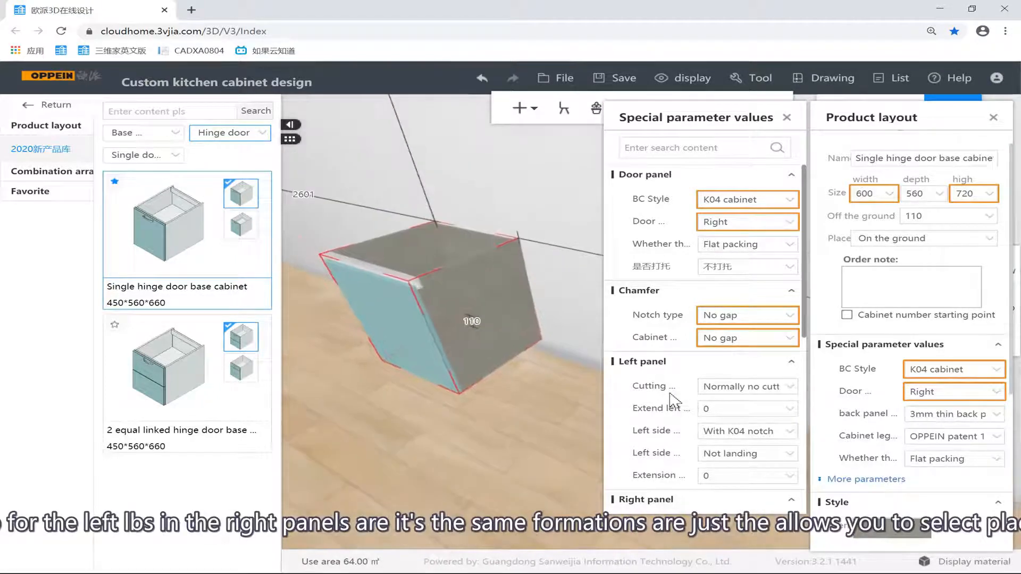
pyautogui.scroll(-3, 805, 347)
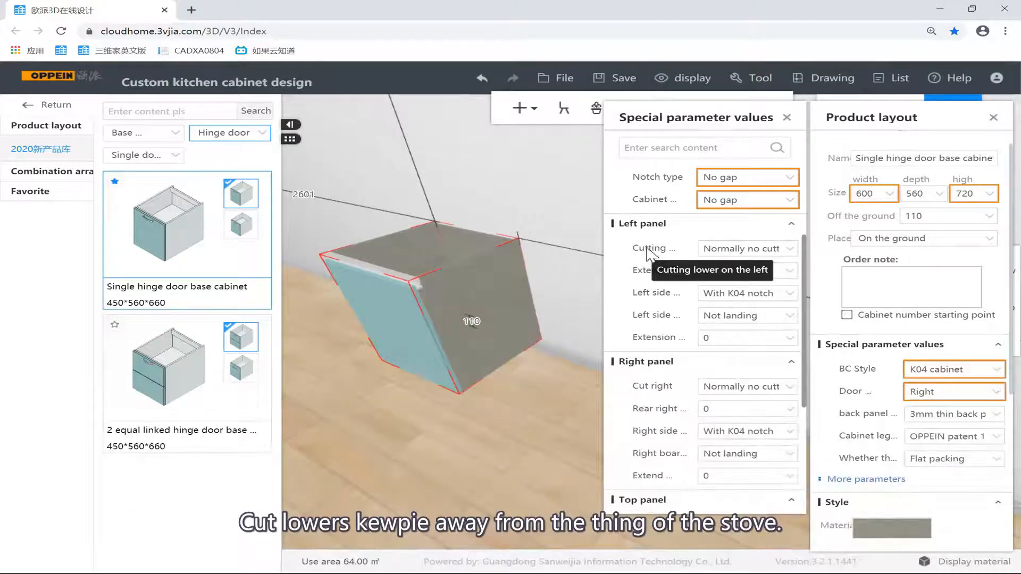
pyautogui.press('a')
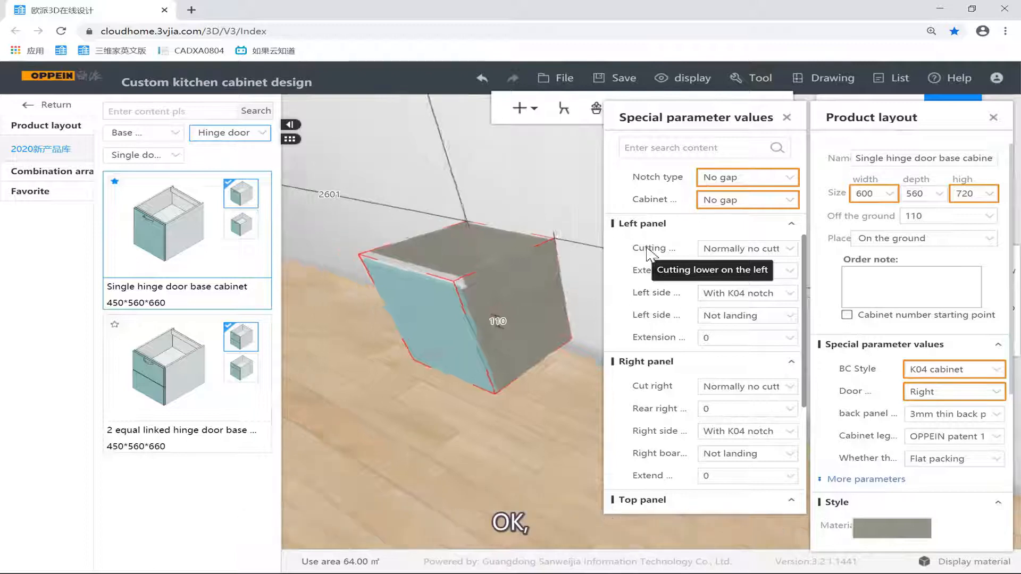
pyautogui.press('d')
pyautogui.press('a')
# Inspect the cabinet's left side panel in panel selection mode, and return to selecting the whole cabinet.
pyautogui.moveTo(562, 235); pyautogui.dragTo(532, 306, button='right')
pyautogui.press('b')
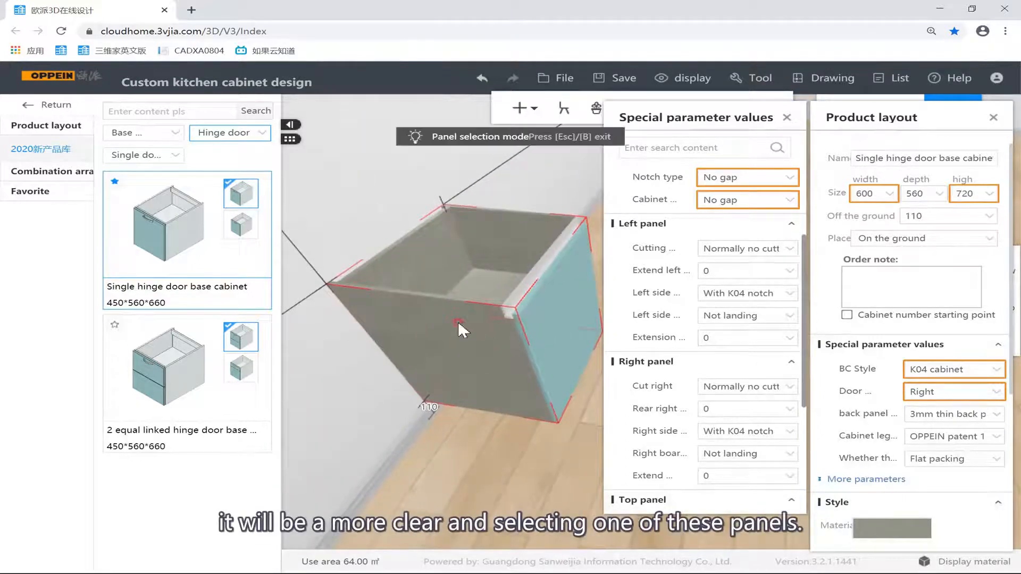
pyautogui.click(458, 321)
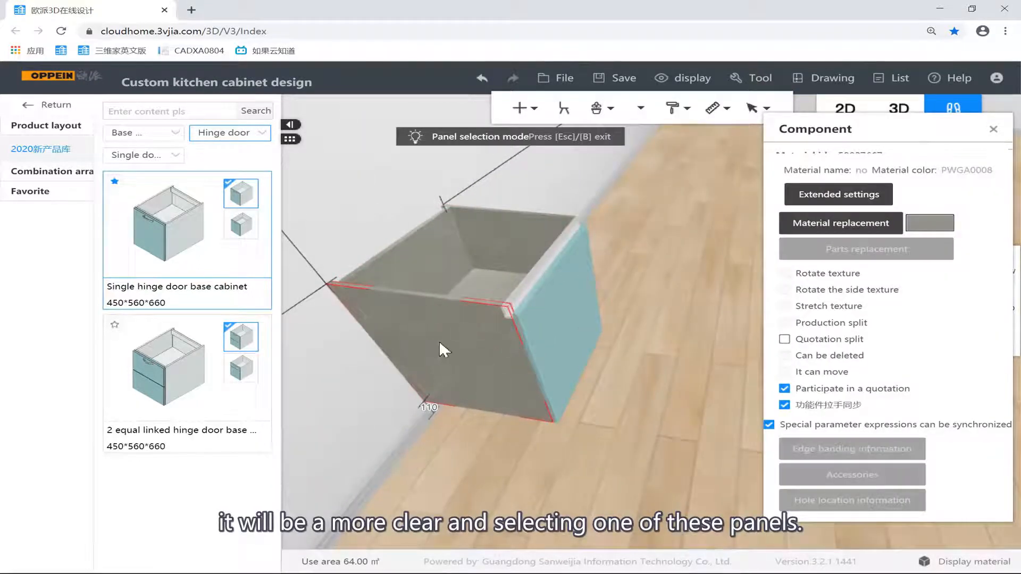
pyautogui.press('Escape')
pyautogui.click(466, 250)
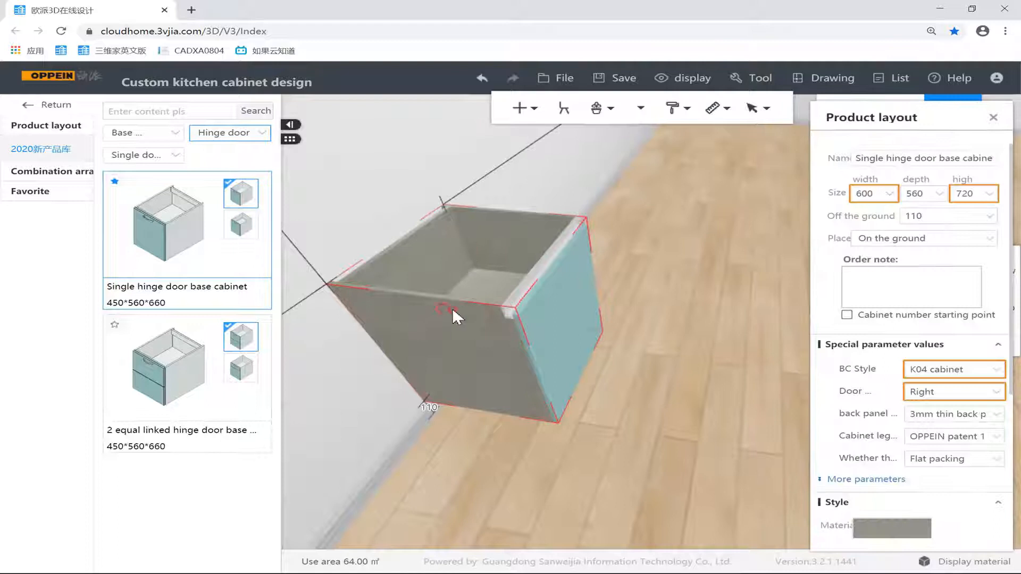
# Set the left panel's lower cutting to the standard furnace cutting option and view the panel's upper edge.
pyautogui.click(853, 479)
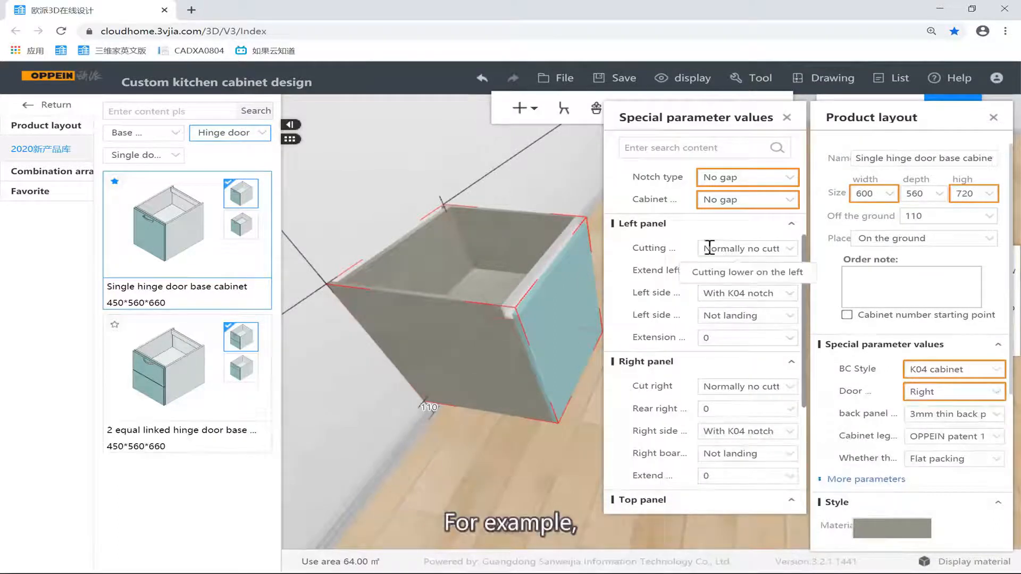
pyautogui.click(779, 248)
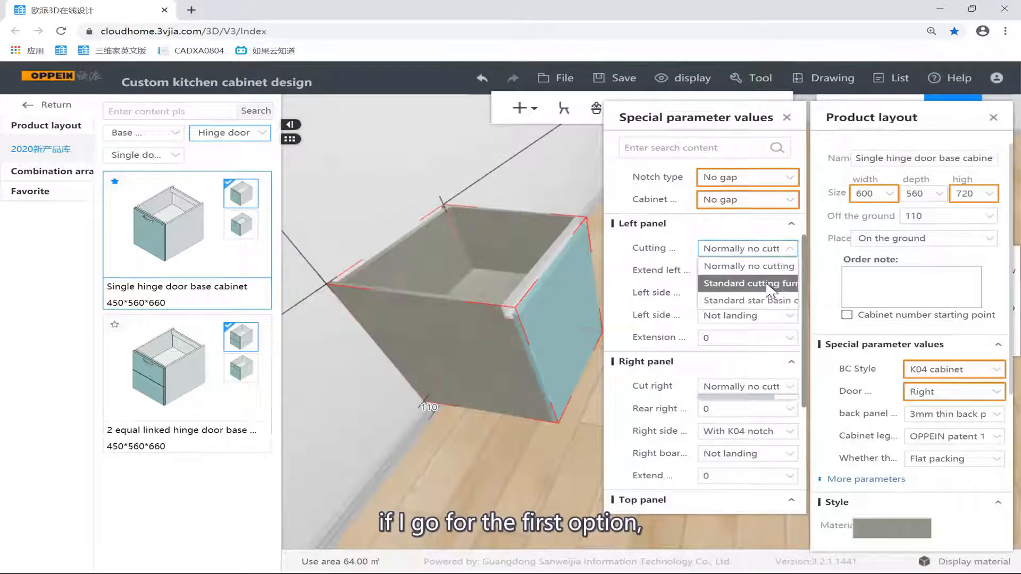
pyautogui.click(767, 285)
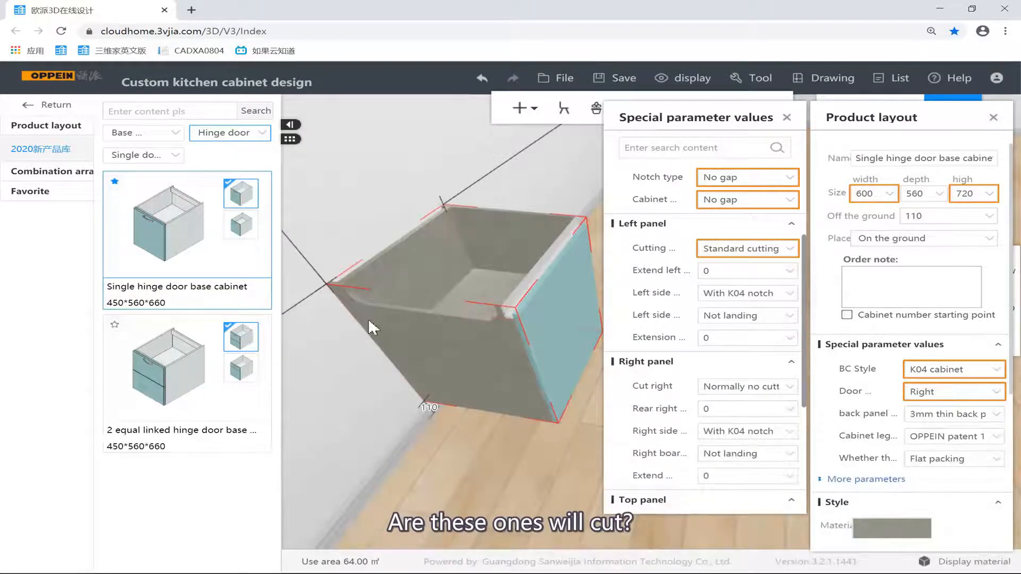
pyautogui.moveTo(465, 252); pyautogui.dragTo(397, 324, button='right')
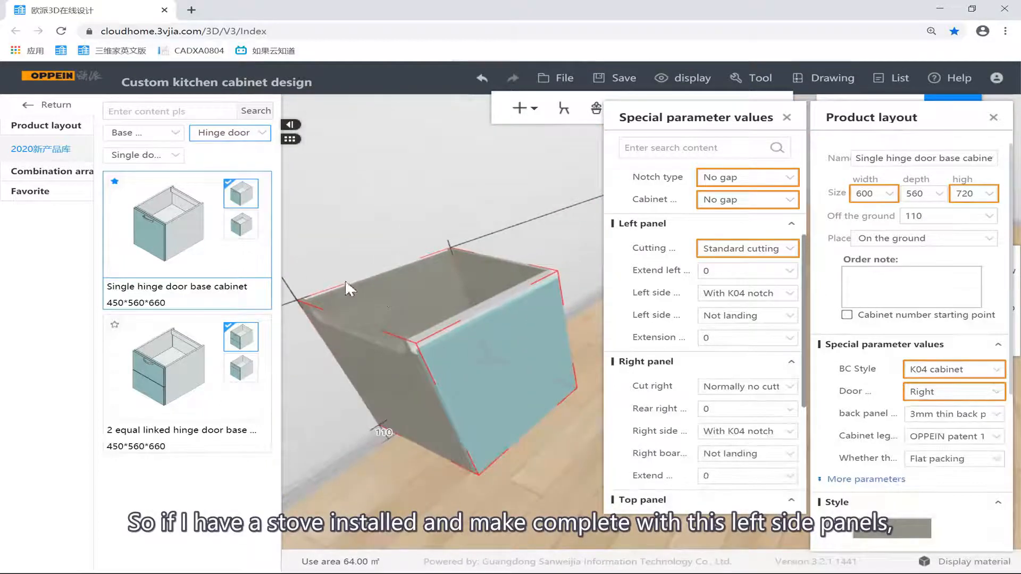
pyautogui.moveTo(375, 291); pyautogui.dragTo(385, 287, button='right')
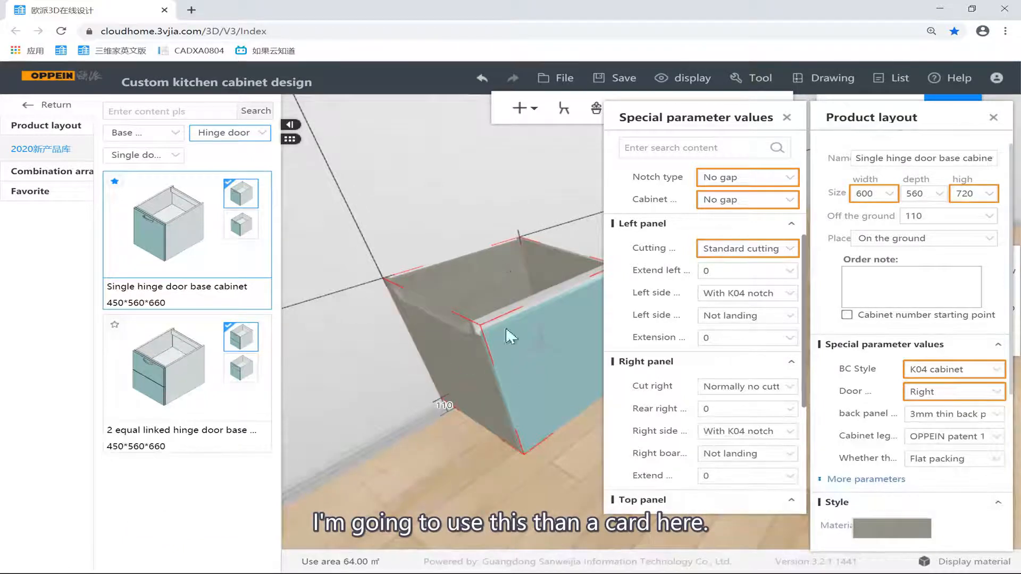
# Try the Standard star basin cutting on the left panel and restore the option to Normally no cutting.
pyautogui.click(784, 249)
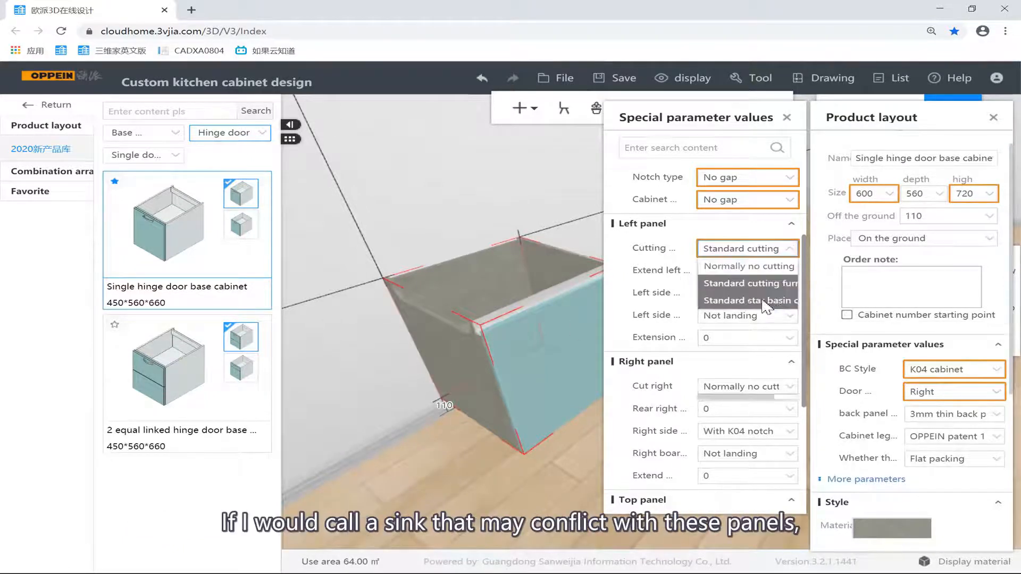
pyautogui.click(764, 300)
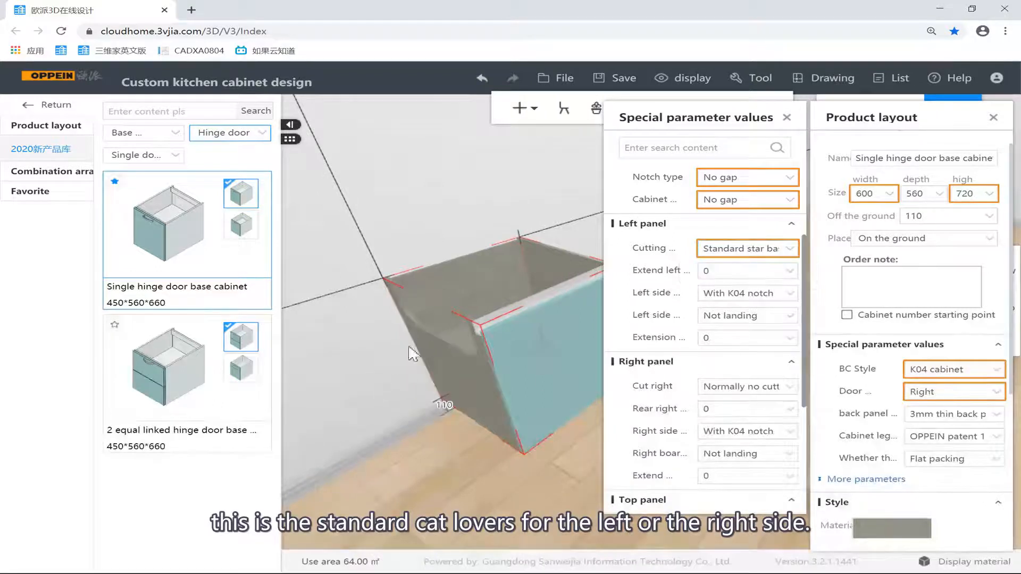
pyautogui.click(783, 249)
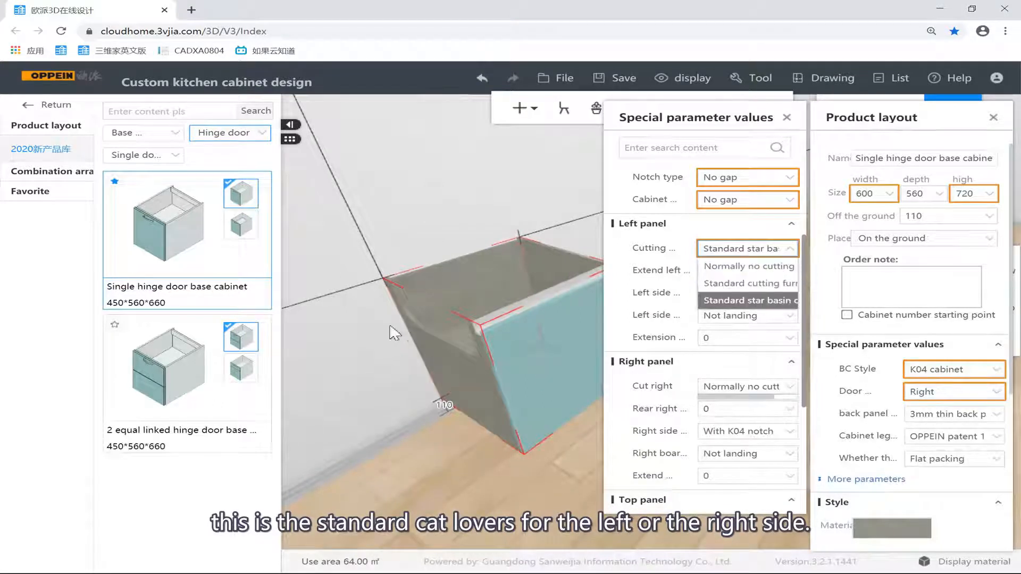
pyautogui.click(713, 267)
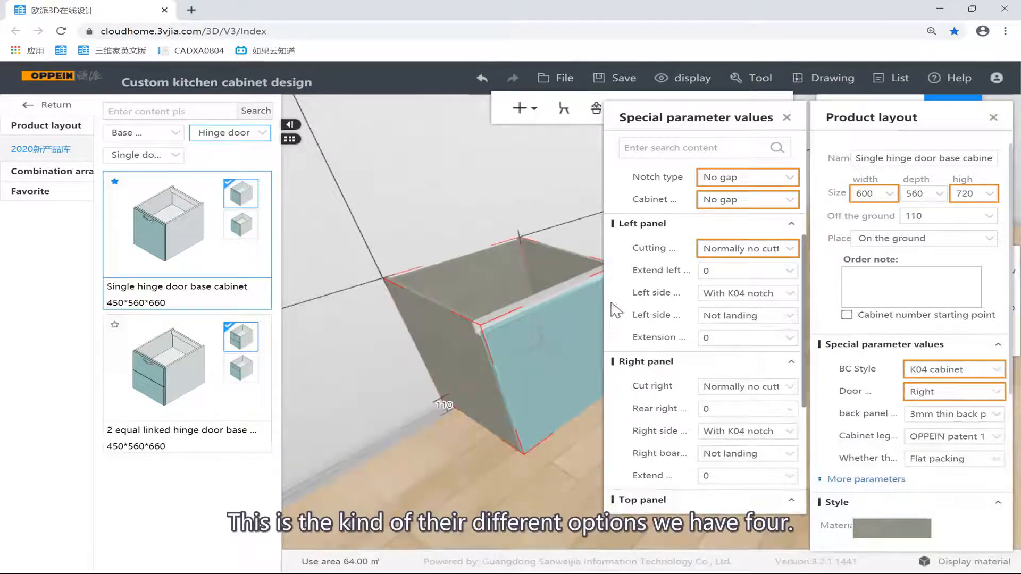
# Move the base cabinet forward, away from the wall, with its left side in view.
pyautogui.moveTo(471, 250); pyautogui.dragTo(423, 219, button='right')
pyautogui.moveTo(437, 237); pyautogui.dragTo(556, 398)
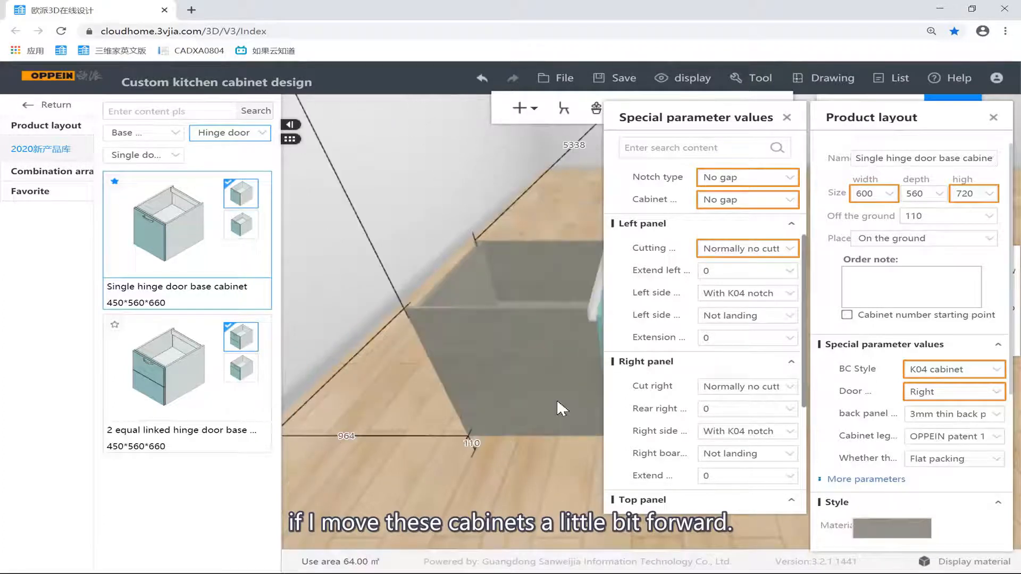
# Extend the cabinet's left side panel backward by 50 and view the extension behind the cabinet.
pyautogui.click(732, 276)
pyautogui.write('50')
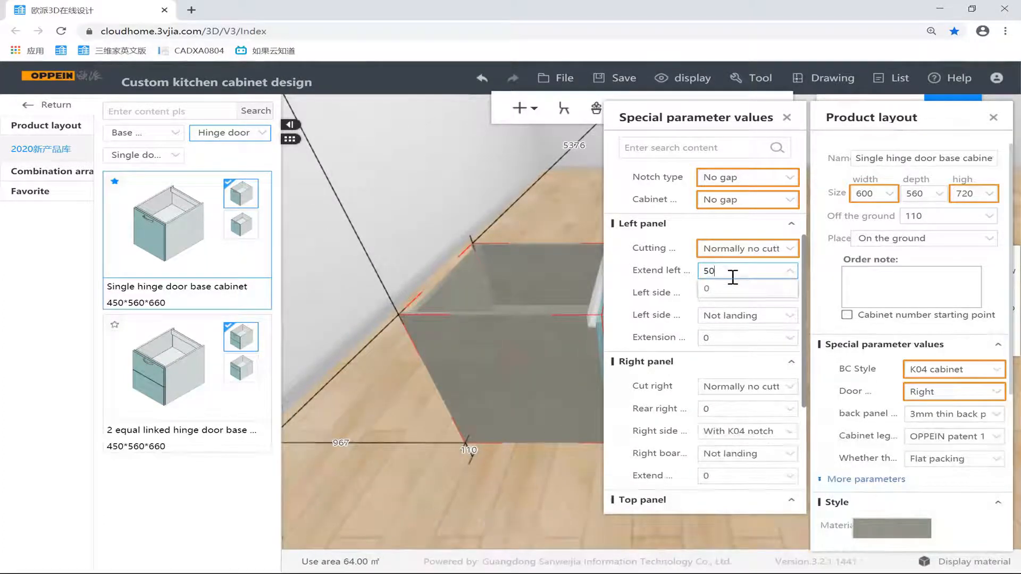
pyautogui.press('Return')
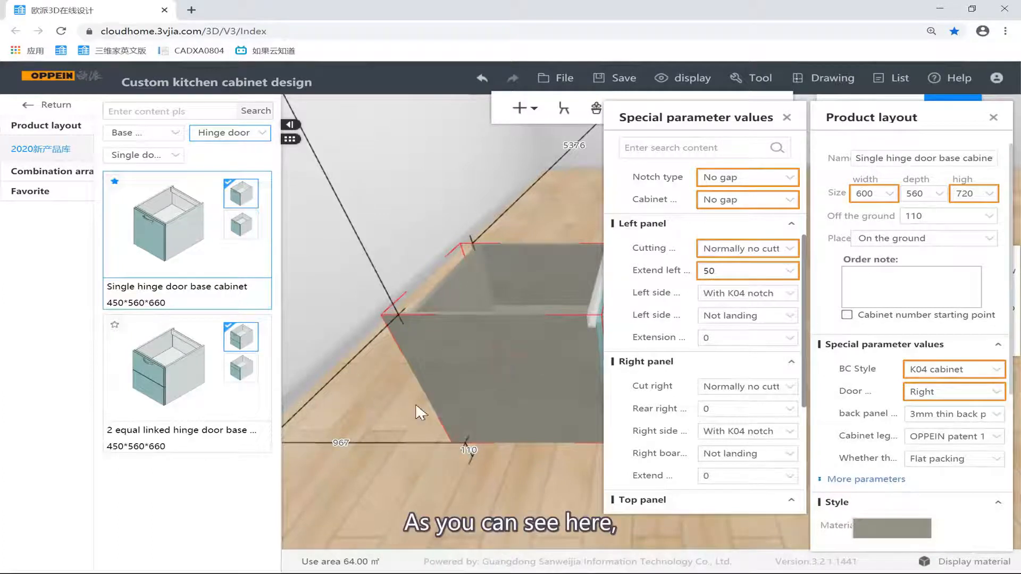
pyautogui.click(399, 281)
pyautogui.click(438, 327)
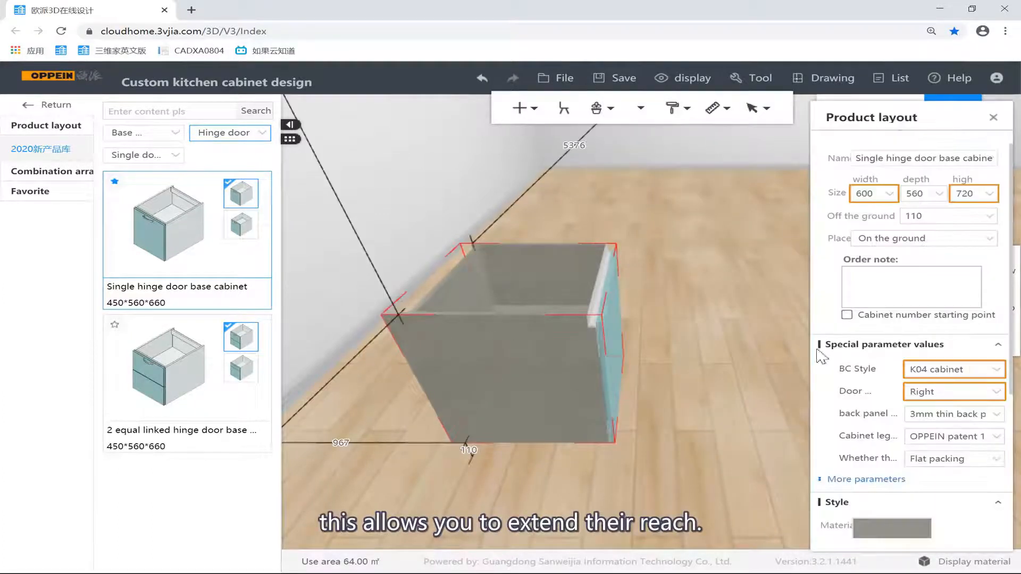
# Reset the left side panel's backward extension to 0 in the full parameter list.
pyautogui.click(867, 479)
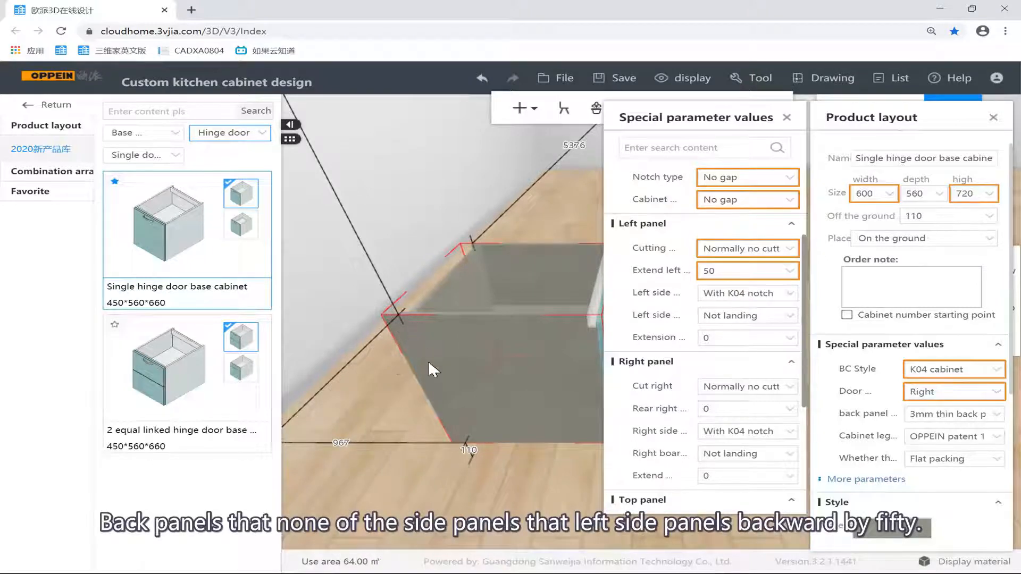
pyautogui.doubleClick(732, 268)
pyautogui.write('0')
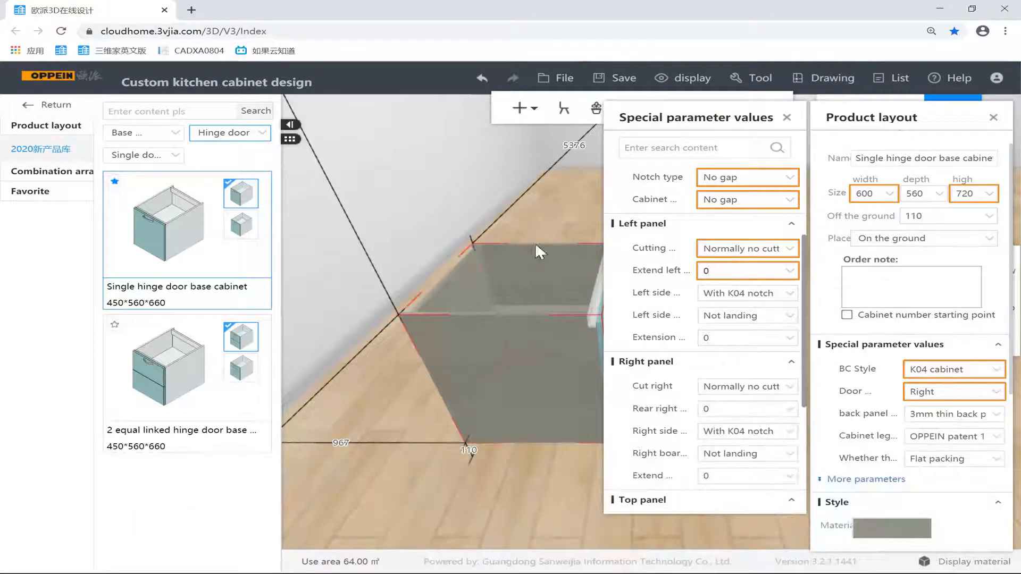
# Examine the left side panel's front notch and its notch options, keeping With K04 notch selected.
pyautogui.moveTo(531, 224); pyautogui.dragTo(367, 457)
pyautogui.moveTo(373, 418); pyautogui.dragTo(349, 425)
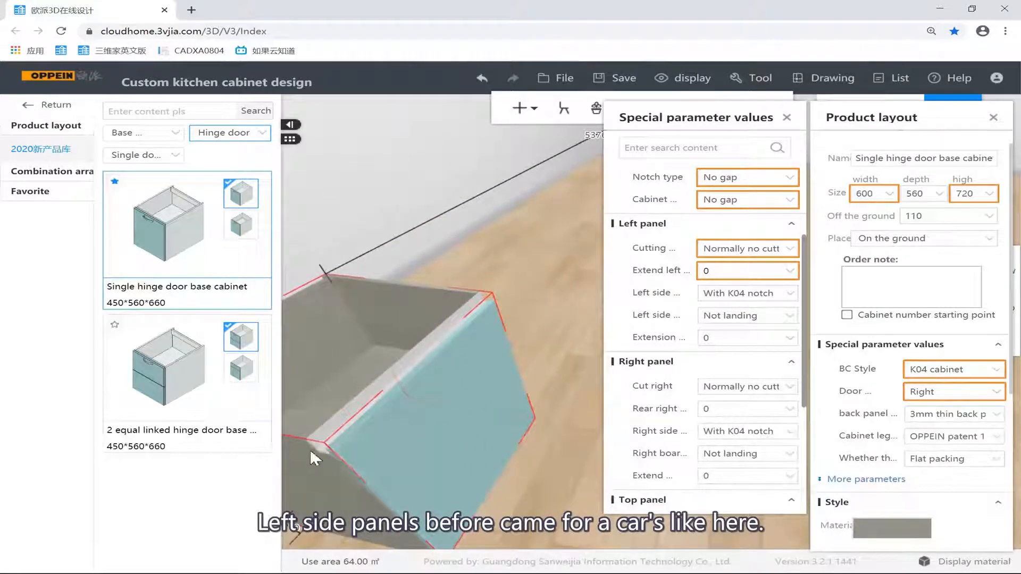
pyautogui.moveTo(310, 452); pyautogui.dragTo(511, 201)
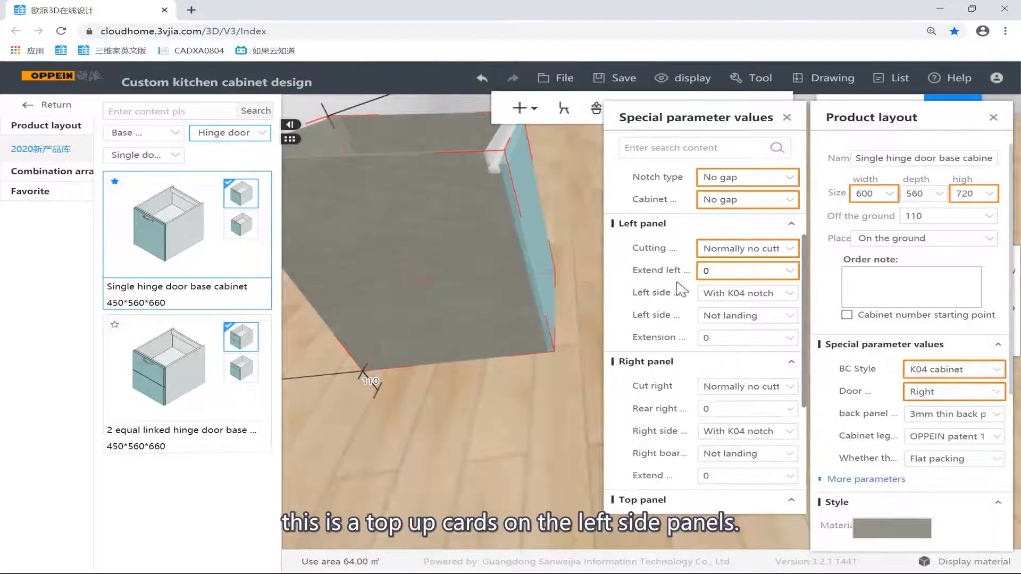
pyautogui.click(776, 294)
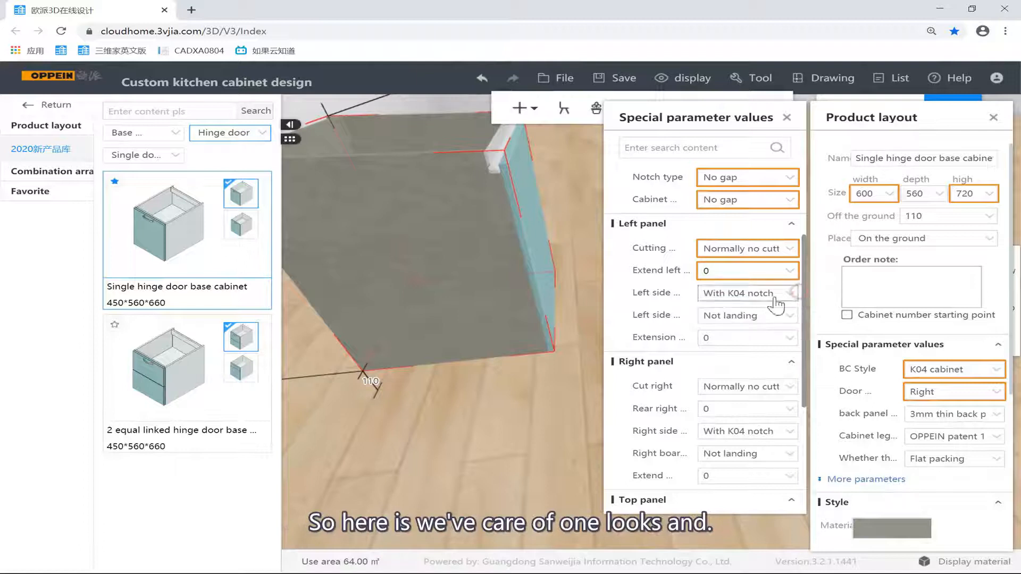
pyautogui.click(764, 327)
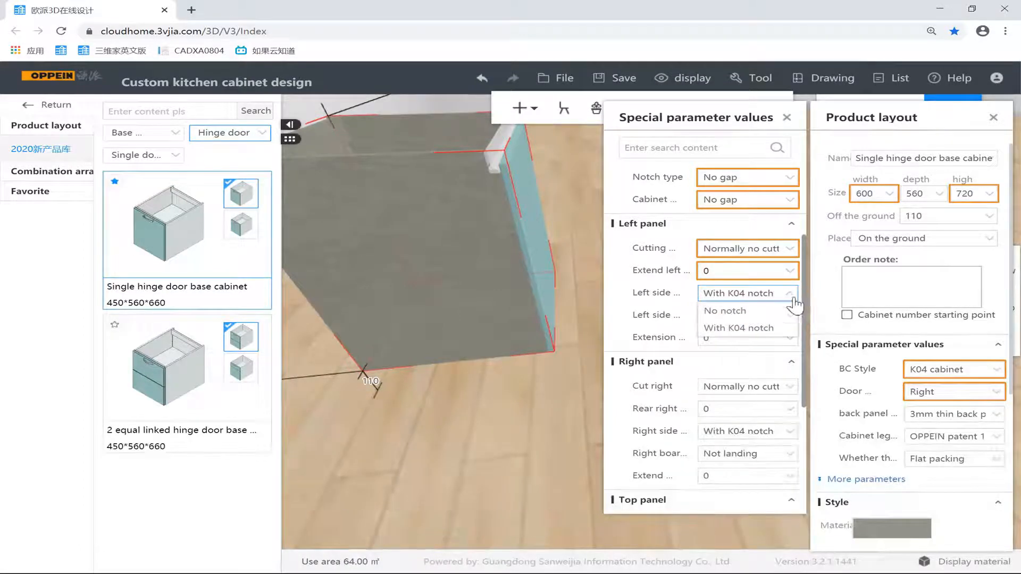
pyautogui.click(782, 291)
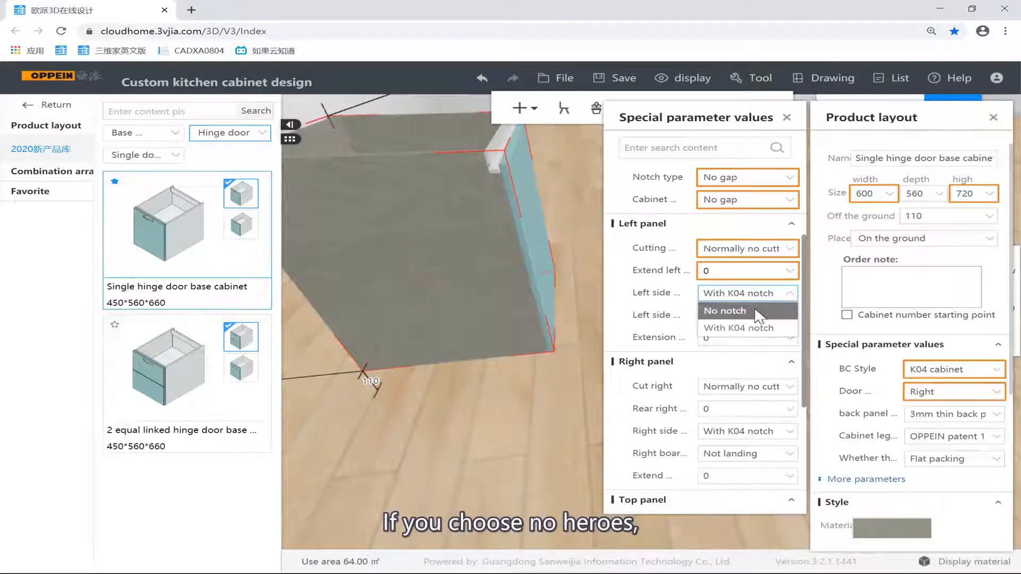
pyautogui.click(790, 292)
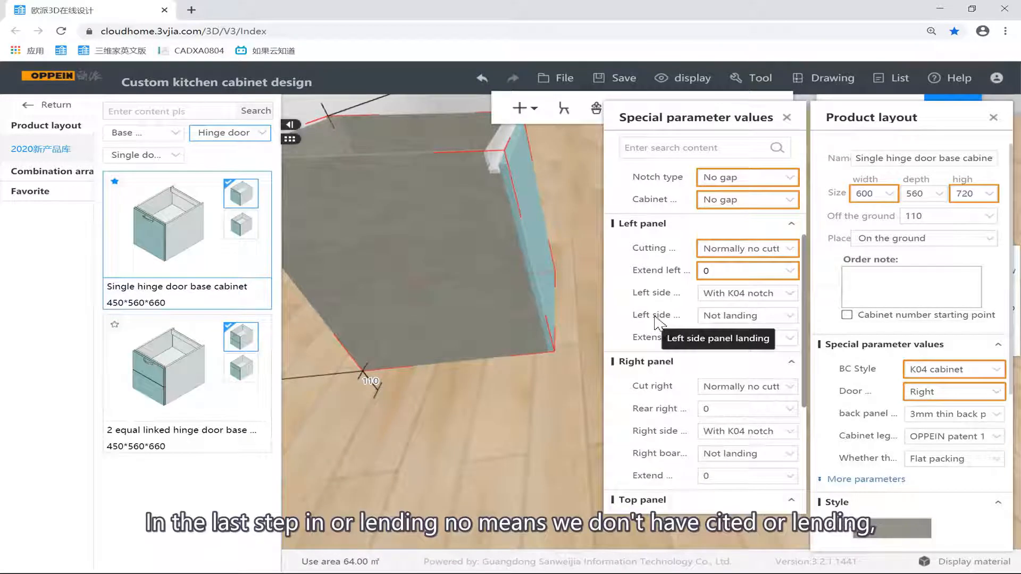
# Try the Landing option on the left side panel and restore it to Not landing.
pyautogui.click(786, 316)
pyautogui.click(728, 349)
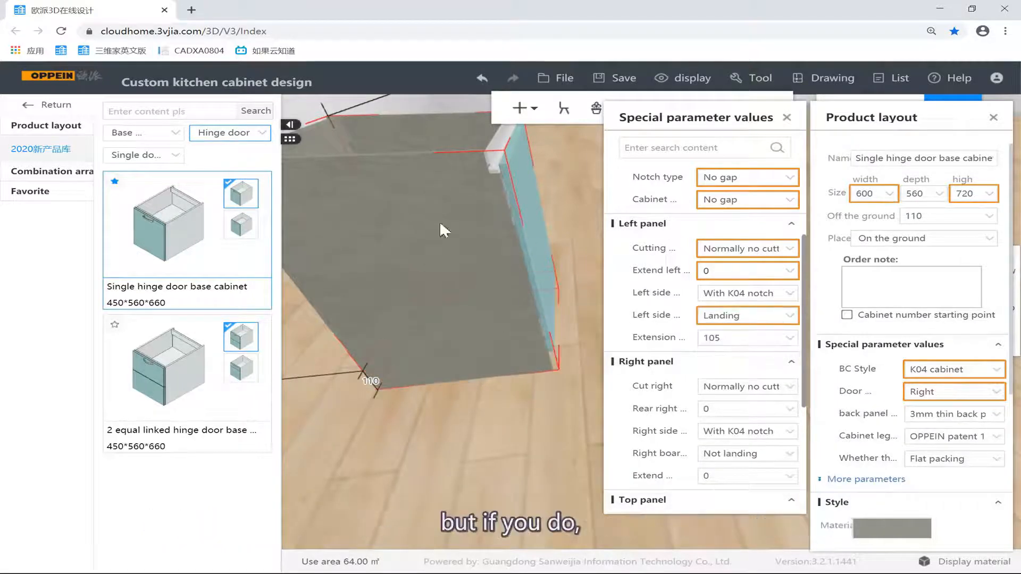
pyautogui.click(794, 318)
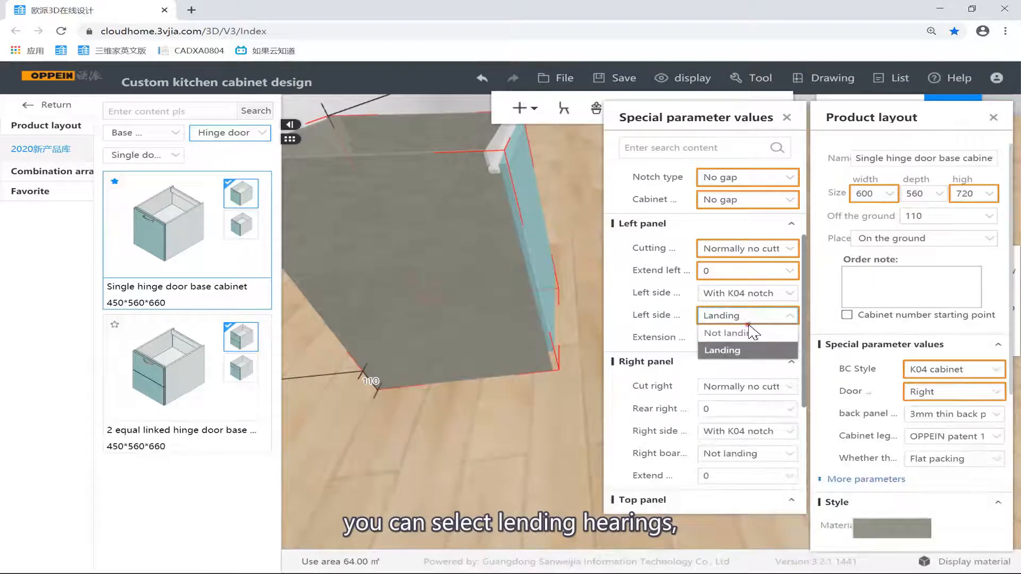
pyautogui.click(795, 319)
pyautogui.click(794, 319)
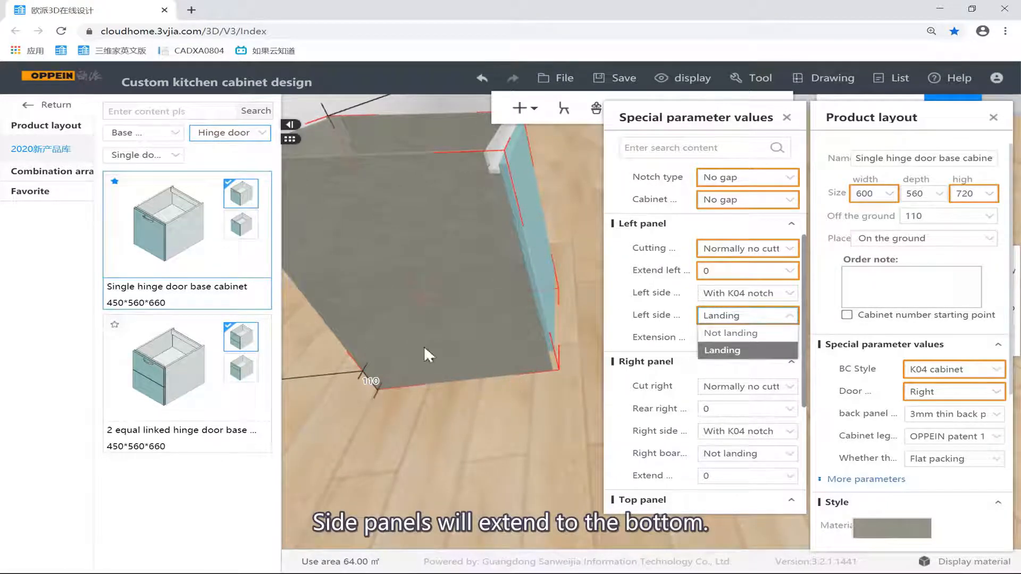
pyautogui.click(733, 332)
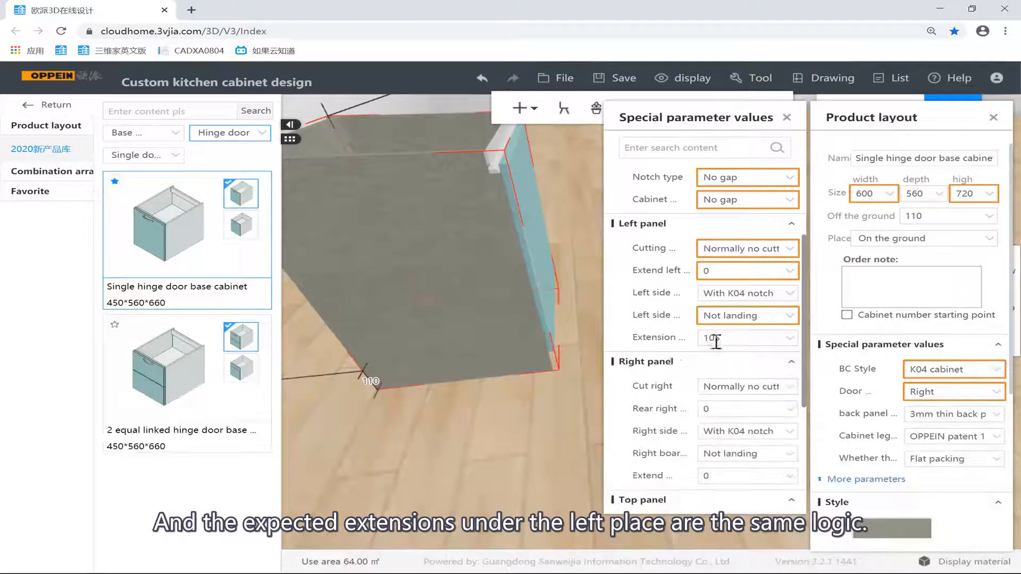
pyautogui.click(776, 316)
pyautogui.click(765, 333)
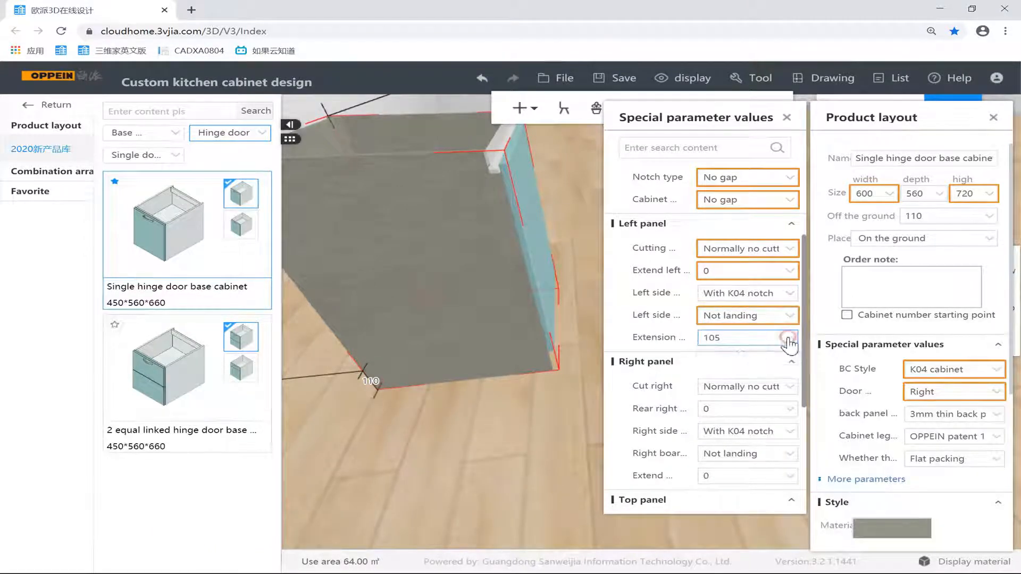
# Set the left side panel's downward extension to 0 in the cabinet's full parameter list.
pyautogui.click(566, 337)
pyautogui.click(464, 280)
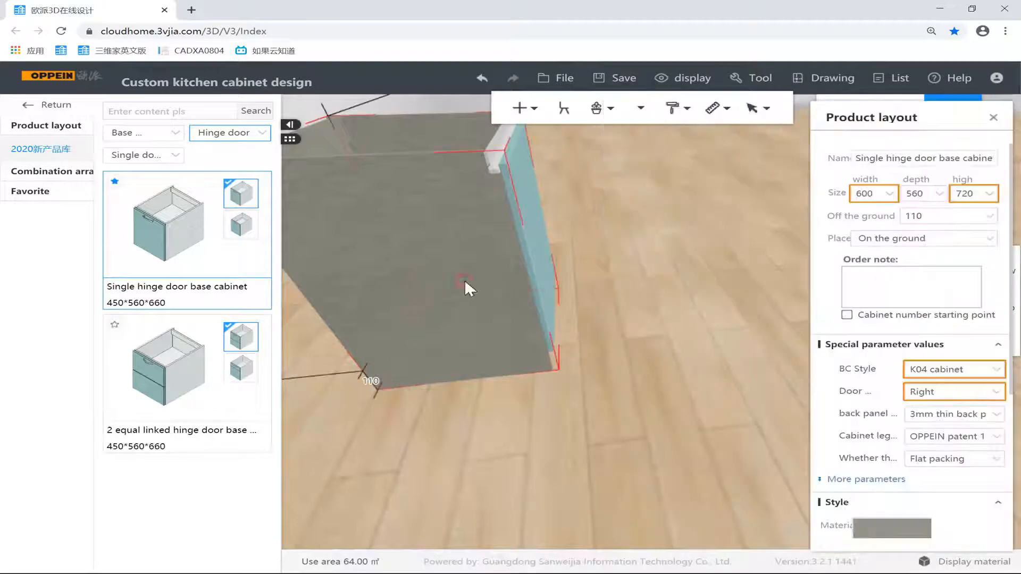
pyautogui.click(870, 473)
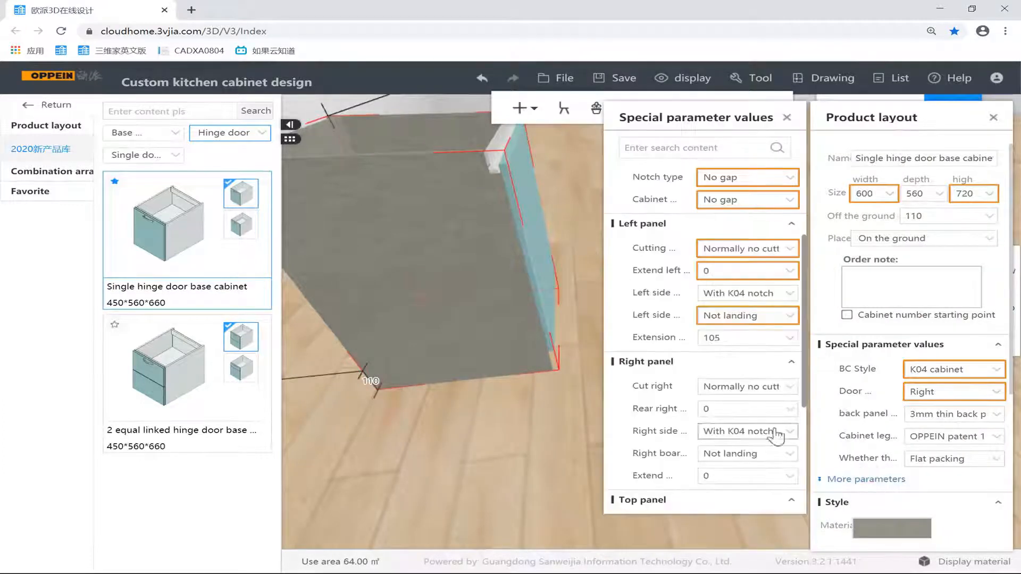
pyautogui.click(740, 337)
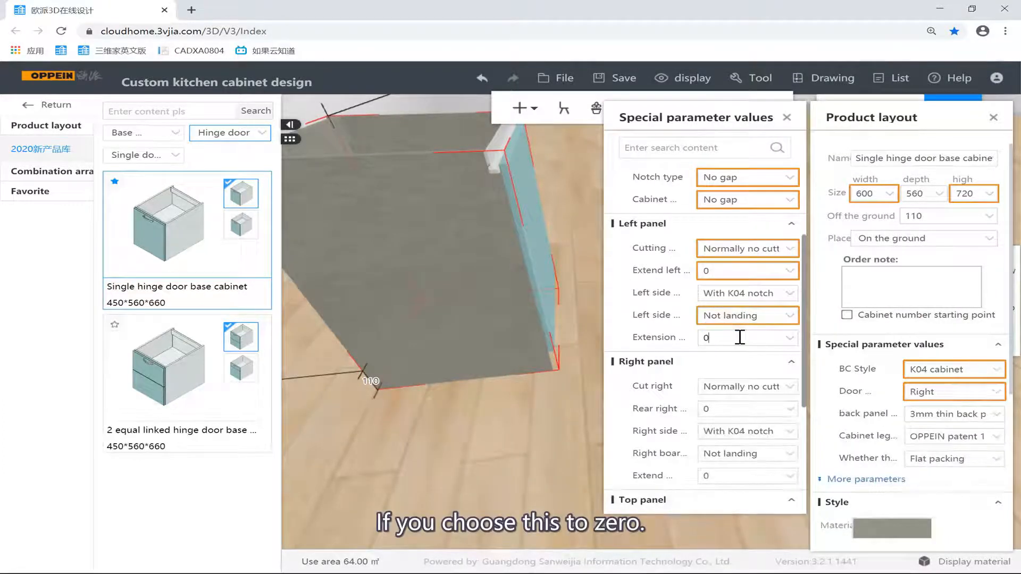
pyautogui.click(572, 359)
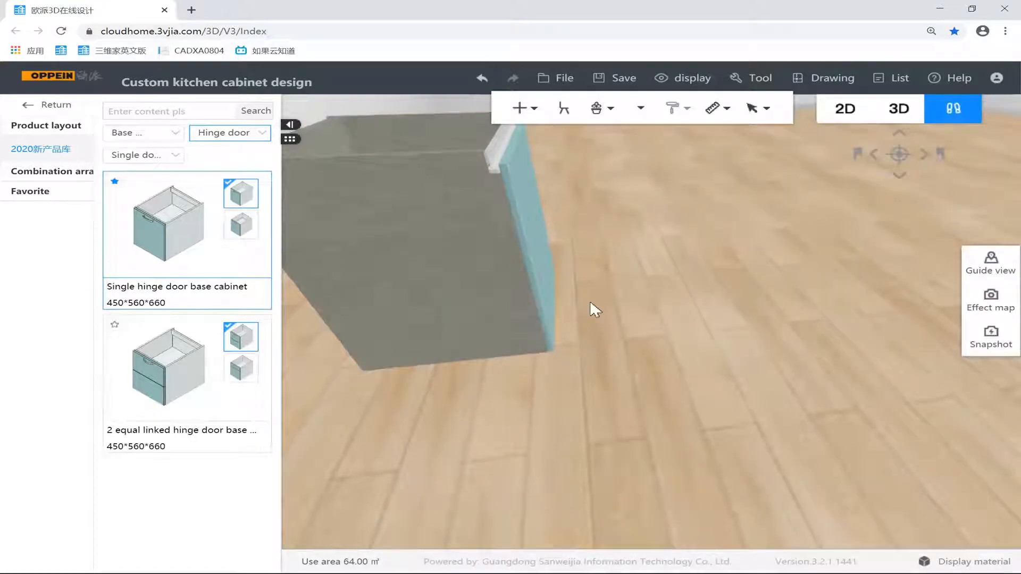
# Extend the cabinet's left side panel downward by 80 and view the cabinet from the side and front.
pyautogui.click(511, 269)
pyautogui.click(889, 480)
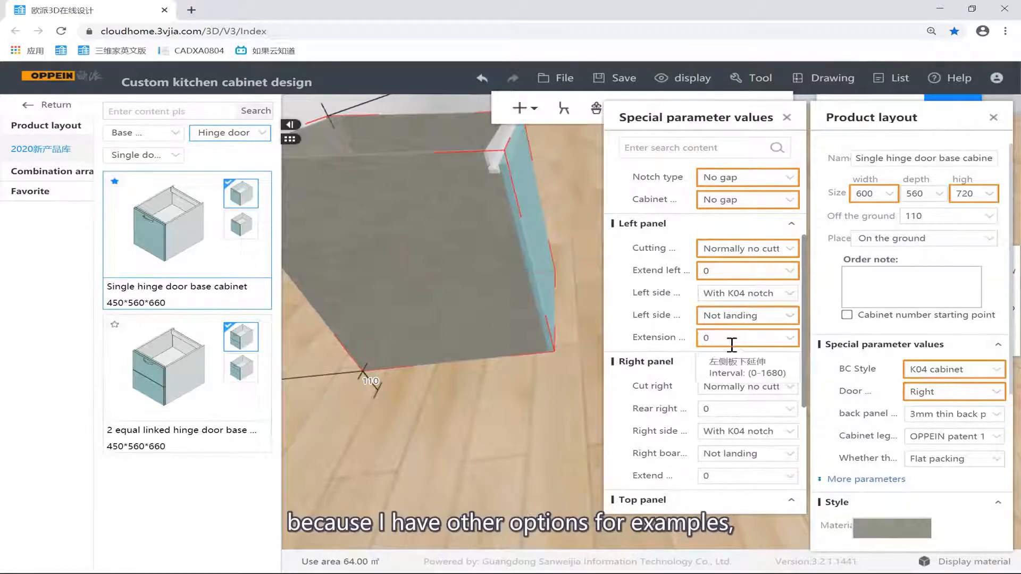
pyautogui.click(731, 344)
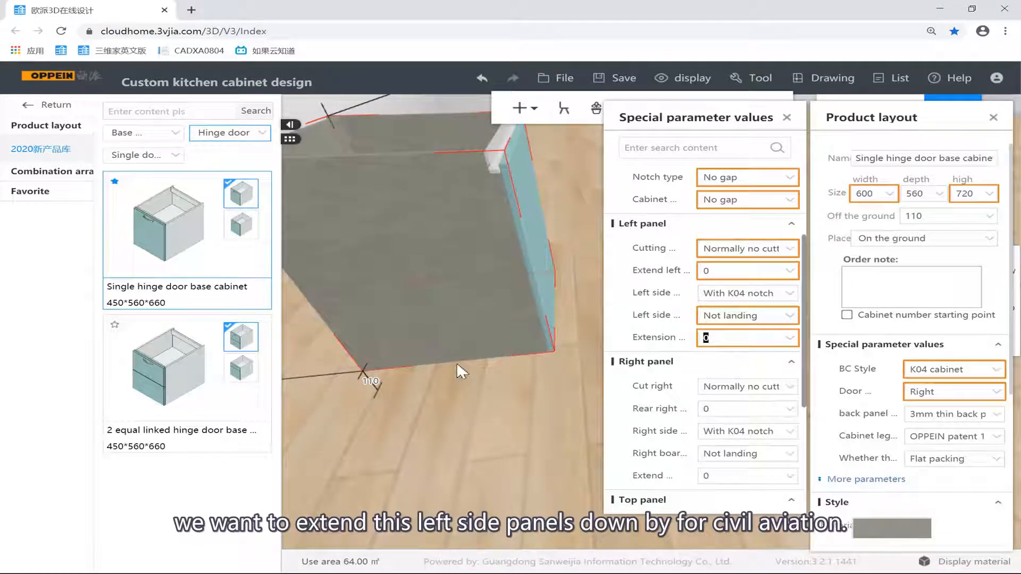
pyautogui.write('80')
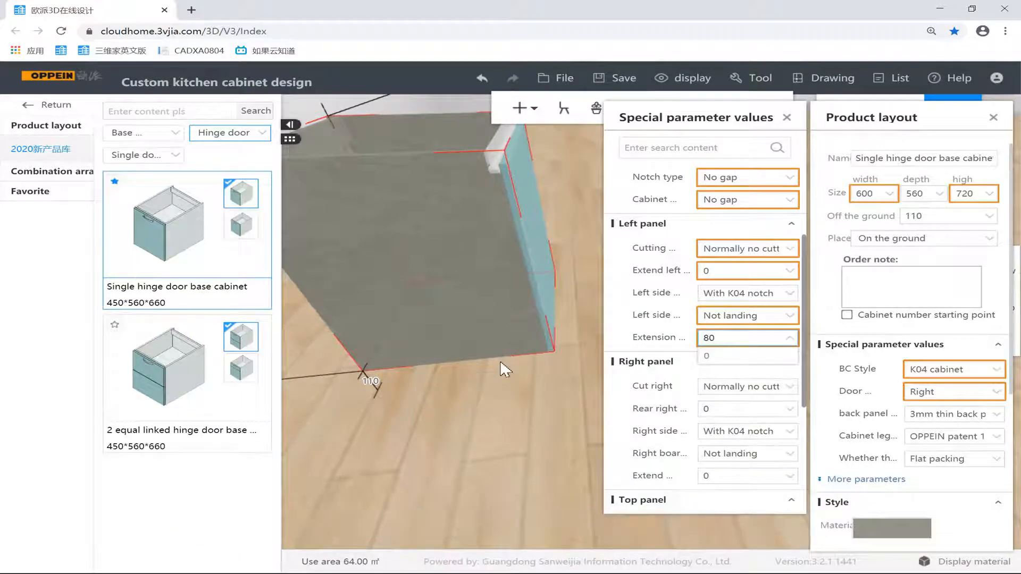
pyautogui.press('Return')
pyautogui.moveTo(547, 355); pyautogui.dragTo(518, 251)
pyautogui.moveTo(460, 268); pyautogui.dragTo(290, 230)
pyautogui.moveTo(480, 218); pyautogui.dragTo(601, 338)
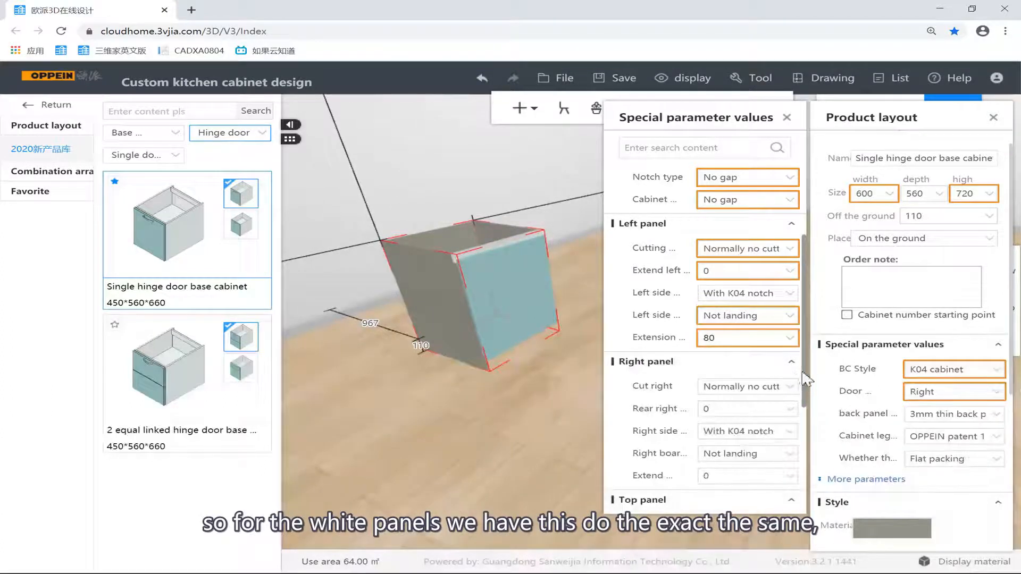
# Change the BC Style to Ordinary cabinet and open the cabinet door to view the front top rails.
pyautogui.scroll(-1, 807, 379)
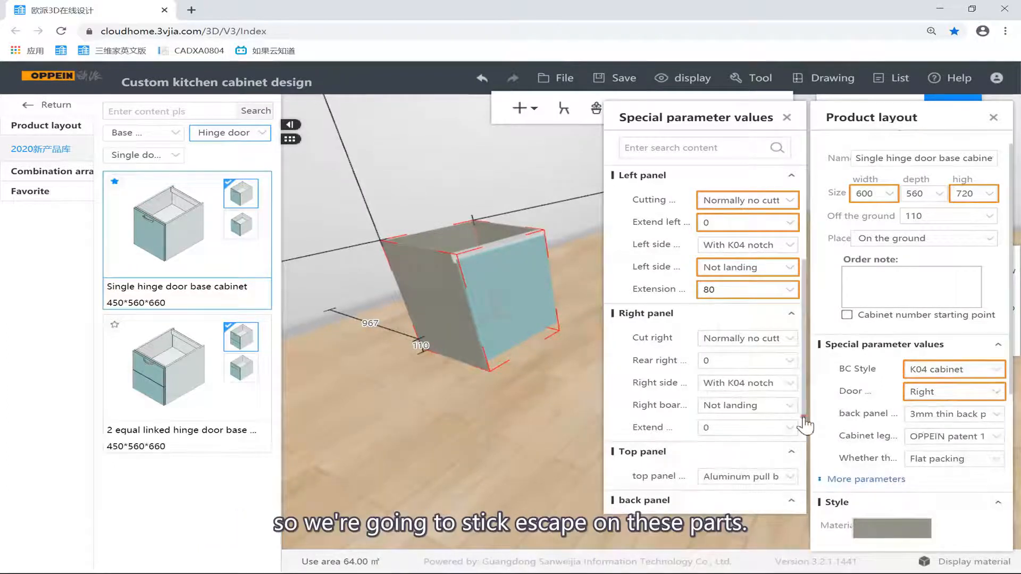
pyautogui.scroll(-3, 809, 468)
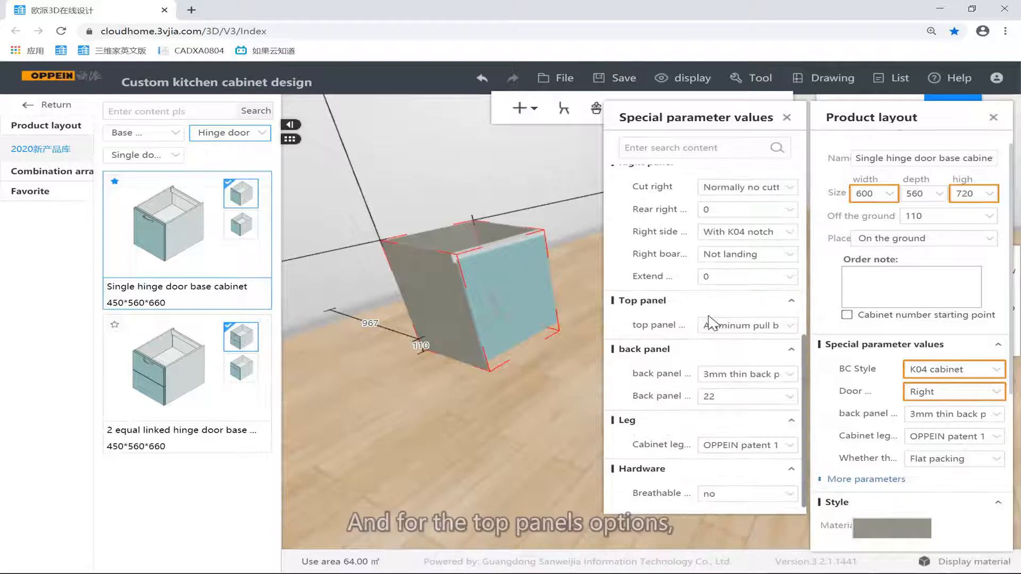
pyautogui.moveTo(505, 275); pyautogui.dragTo(887, 364)
pyautogui.click(997, 370)
pyautogui.click(973, 385)
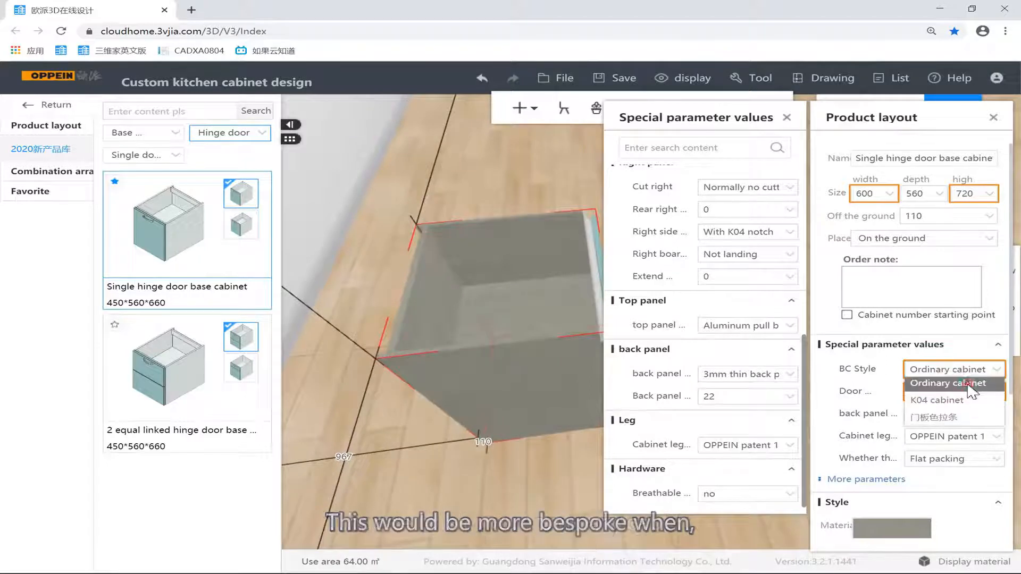
pyautogui.moveTo(589, 260); pyautogui.dragTo(541, 249)
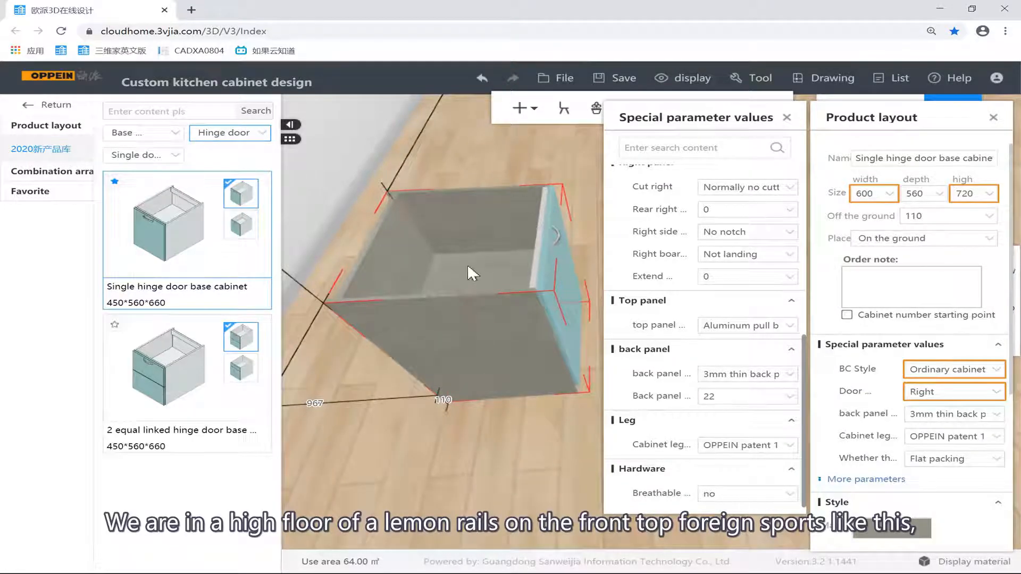
pyautogui.doubleClick(496, 263)
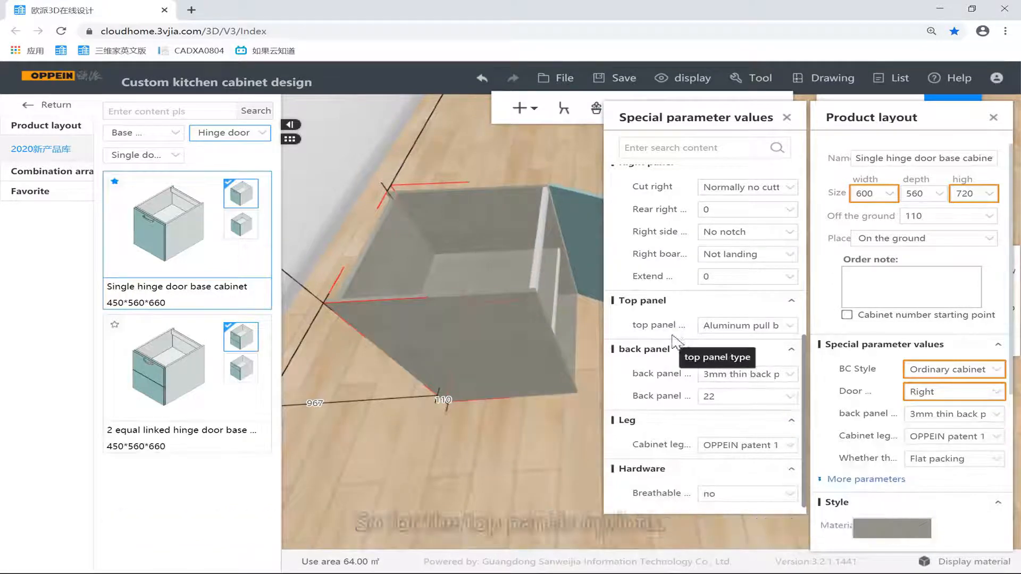
# Try the Whole roof top panel type on the cabinet and restore it to Aluminum pull bar.
pyautogui.click(781, 326)
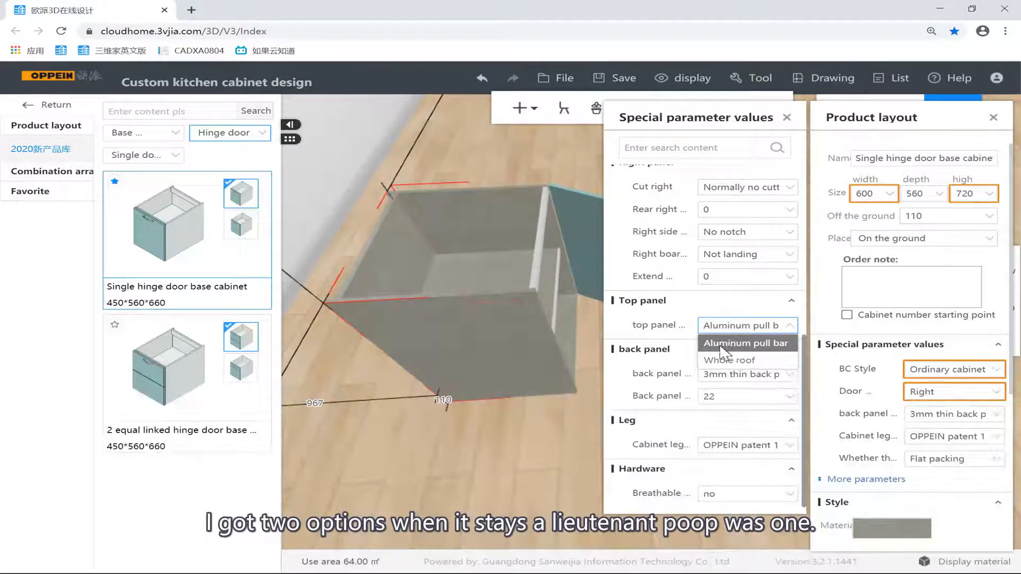
pyautogui.click(706, 360)
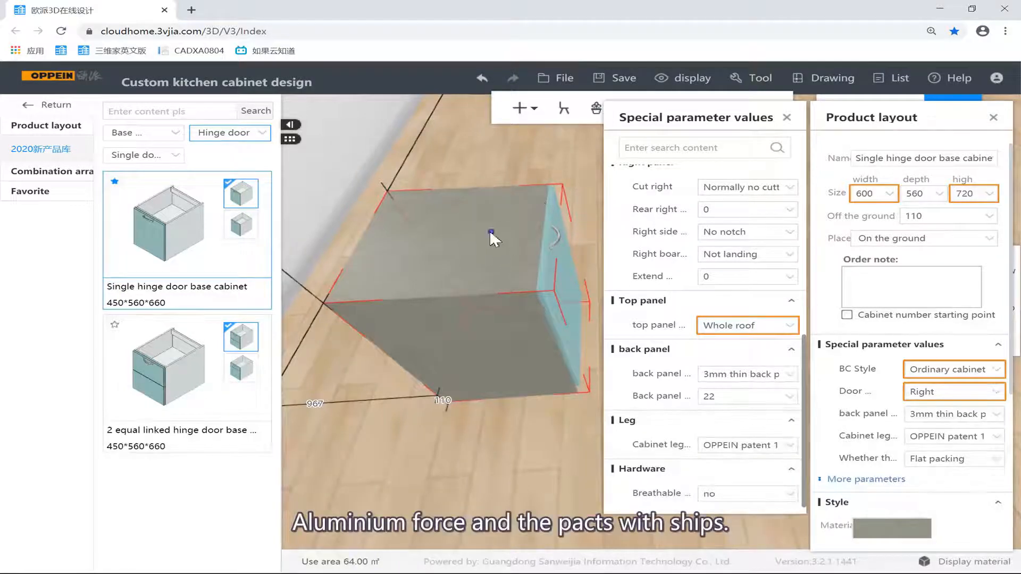
pyautogui.moveTo(489, 202); pyautogui.dragTo(434, 131)
pyautogui.moveTo(400, 248); pyautogui.dragTo(394, 207)
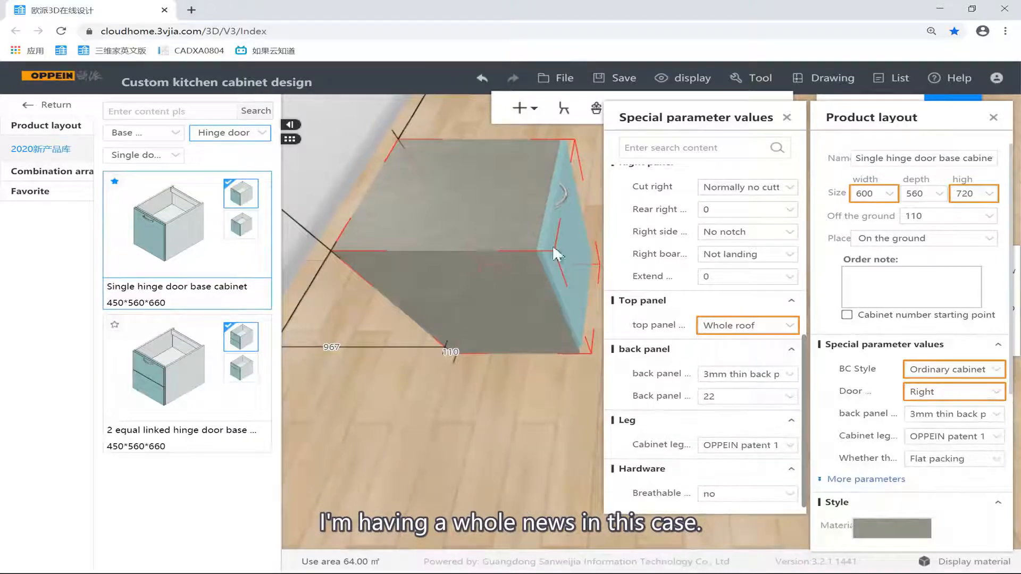
pyautogui.click(792, 326)
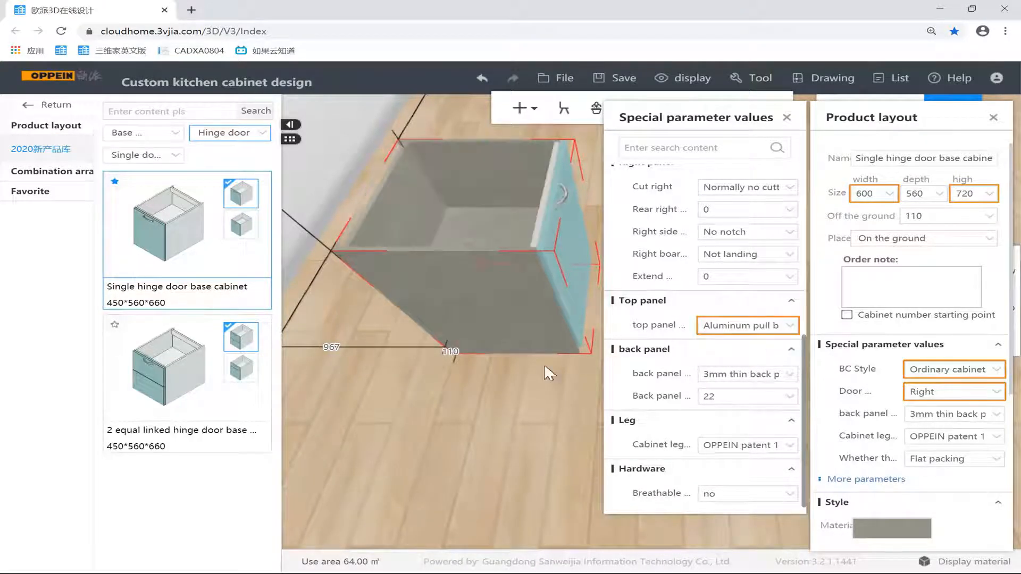
# Reopen the cabinet's full parameter list and examine the available back panel types.
pyautogui.click(544, 367)
pyautogui.click(515, 237)
pyautogui.click(508, 264)
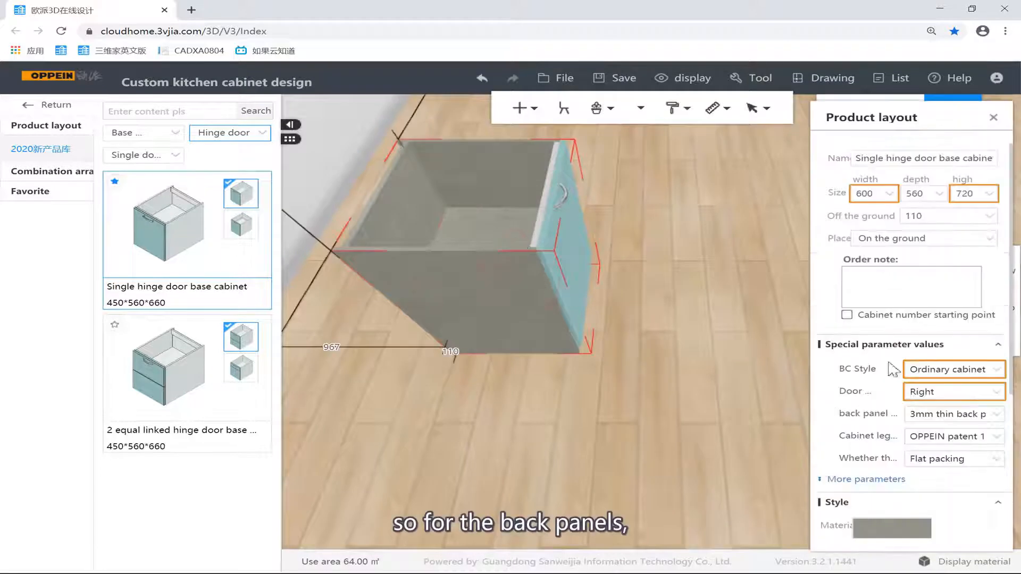
pyautogui.click(865, 478)
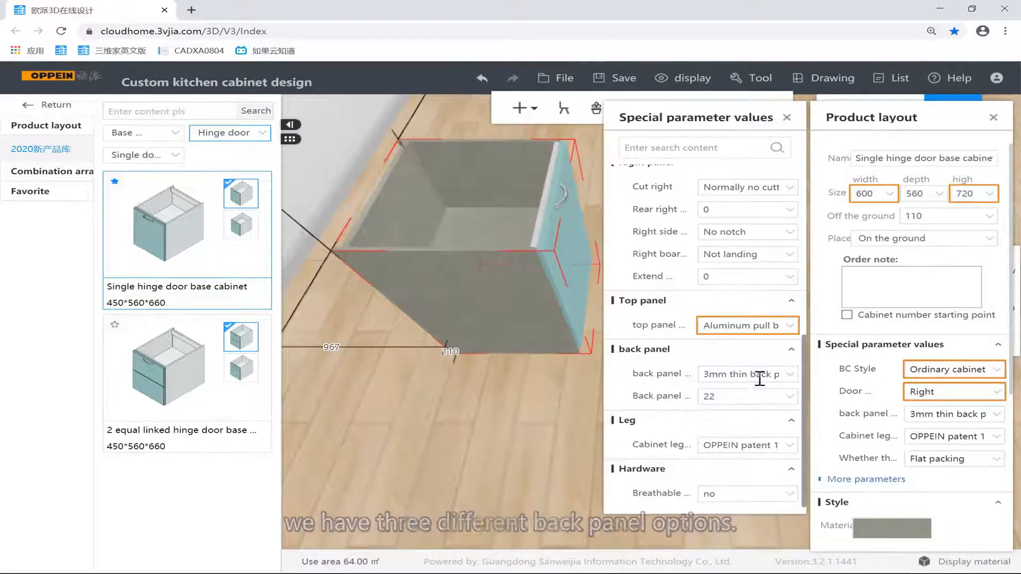
pyautogui.click(791, 374)
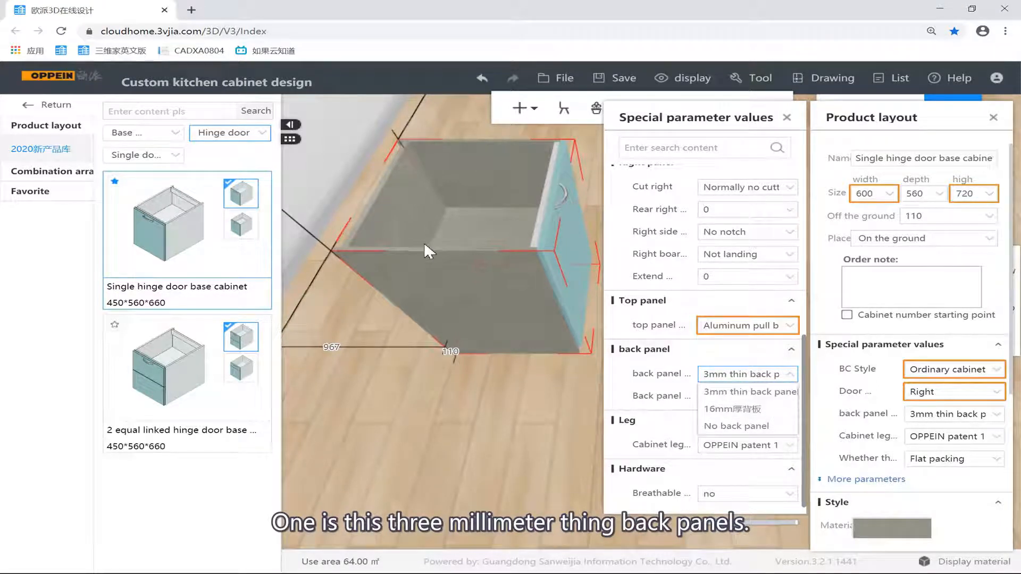
# Hide the cabinet's left side panel using panel selection mode.
pyautogui.click(490, 296)
pyautogui.press('b')
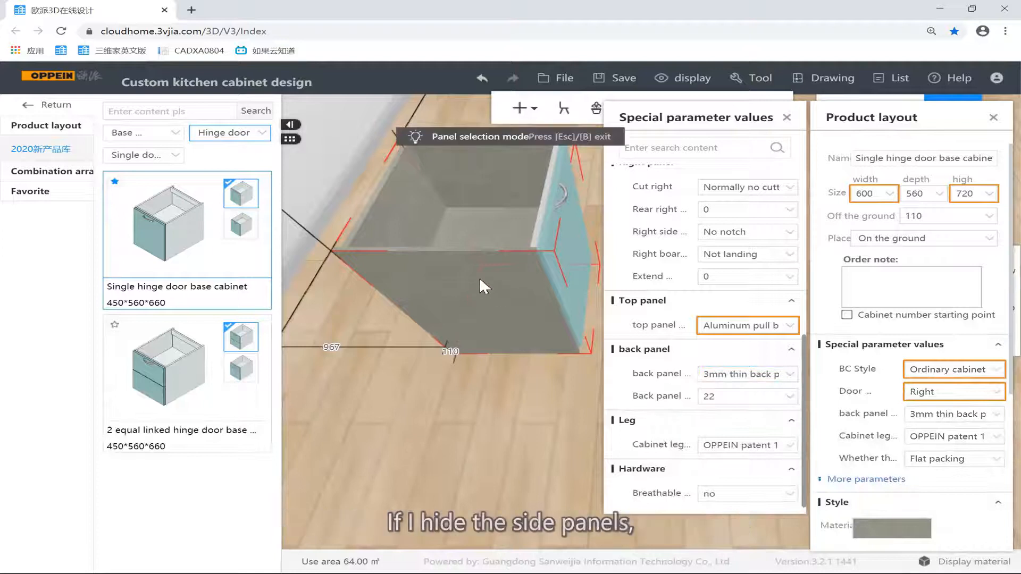
pyautogui.click(465, 272)
pyautogui.press('h')
# Examine the thin back panel and the rear strips at its upper and lower edges through the open side.
pyautogui.moveTo(557, 283); pyautogui.dragTo(506, 301)
pyautogui.click(520, 262)
pyautogui.scroll(2, 530, 320)
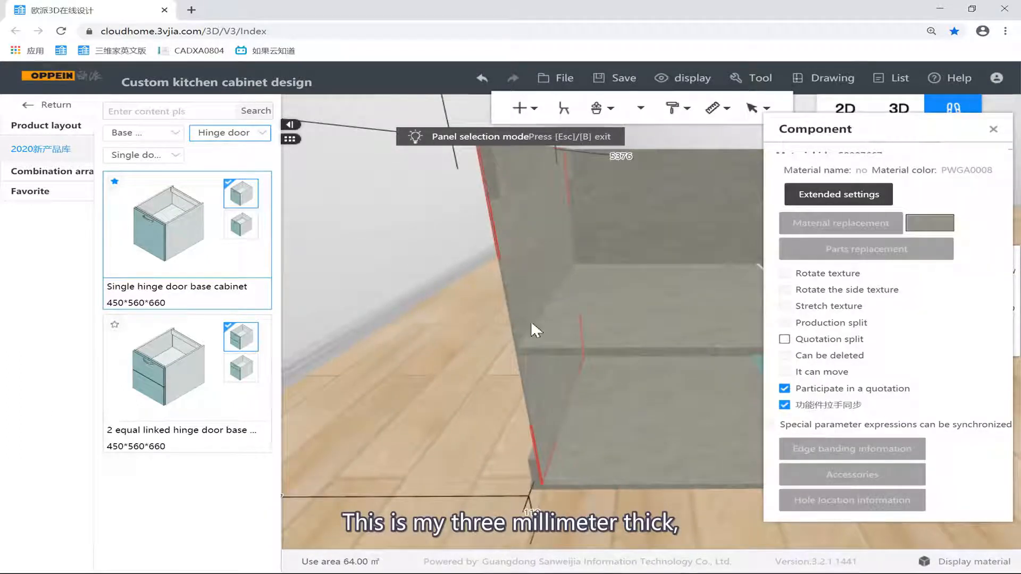
pyautogui.click(480, 348)
pyautogui.click(501, 175)
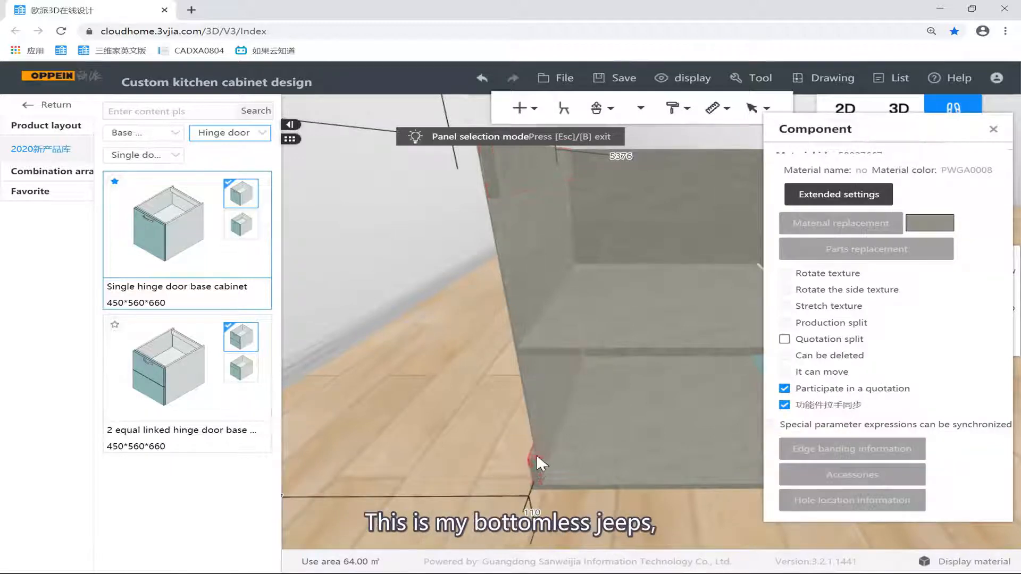
# Leave panel selection mode and reopen the full parameter list of the single hinge door base cabinet.
pyautogui.moveTo(536, 454); pyautogui.dragTo(446, 354)
pyautogui.click(445, 354)
pyautogui.click(572, 302)
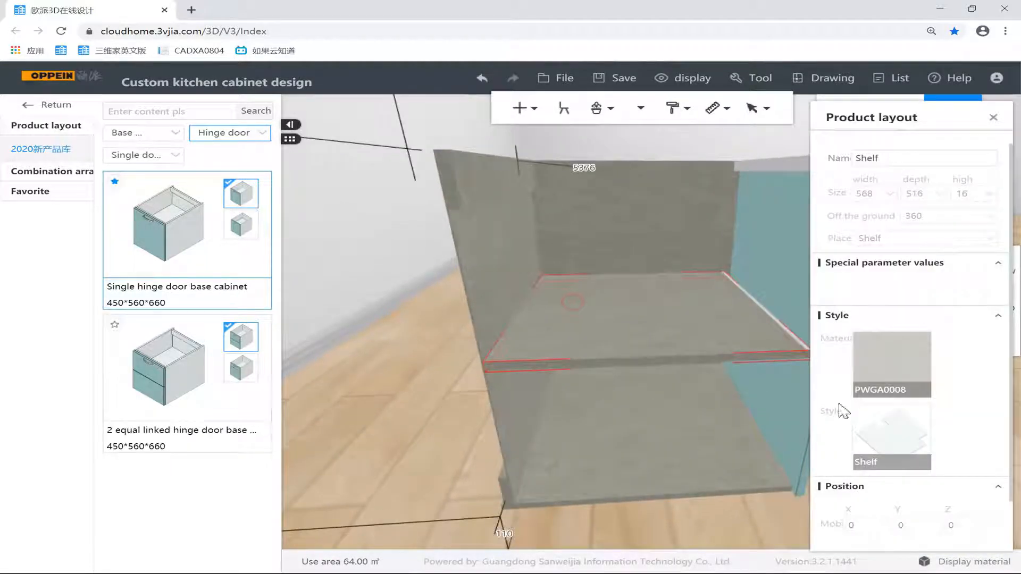
pyautogui.click(671, 236)
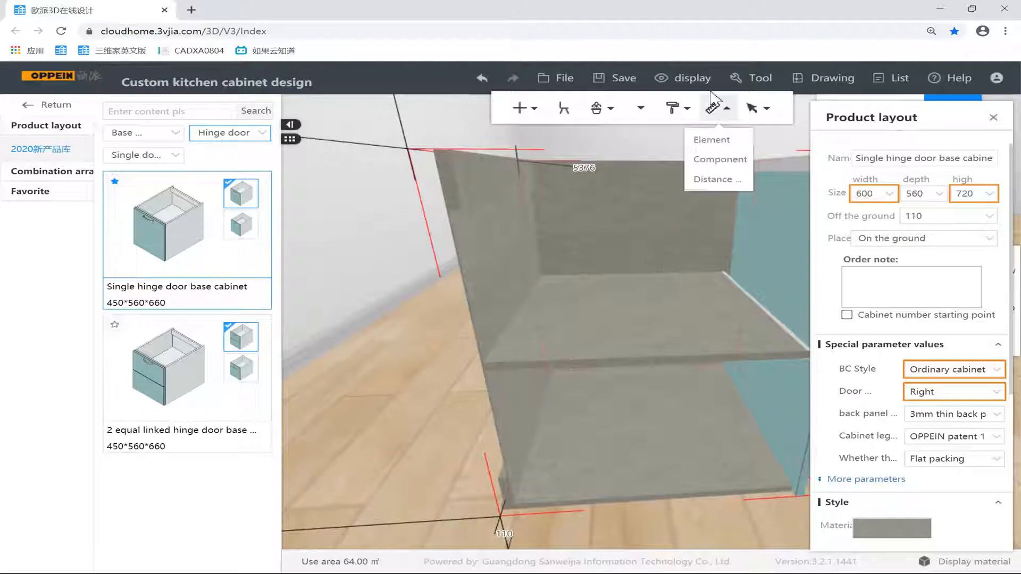
pyautogui.click(862, 478)
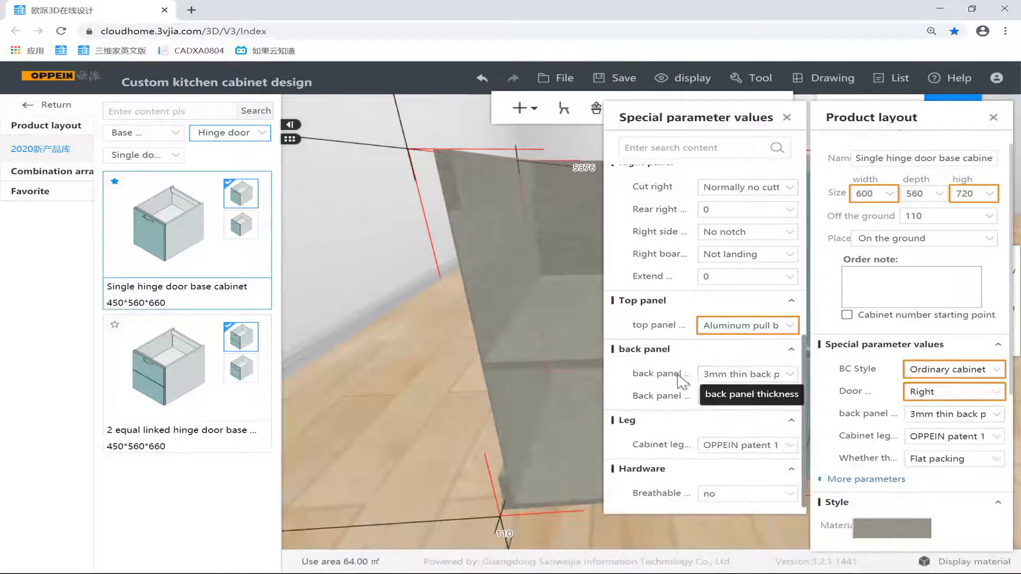
# Try the 16mm厚背板 back panel type and set the cabinet to No back panel.
pyautogui.click(790, 375)
pyautogui.click(758, 414)
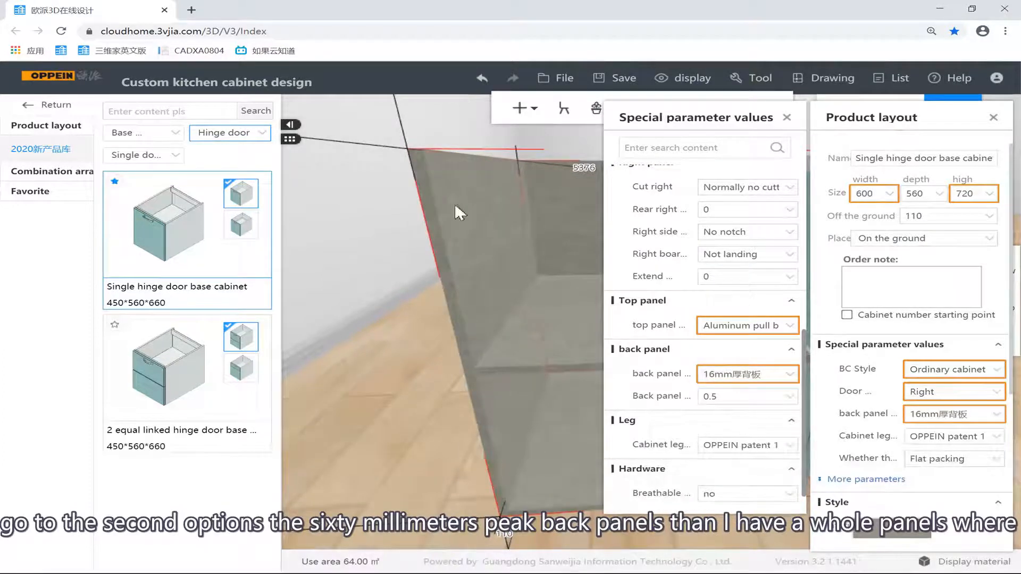
pyautogui.click(763, 372)
pyautogui.click(736, 422)
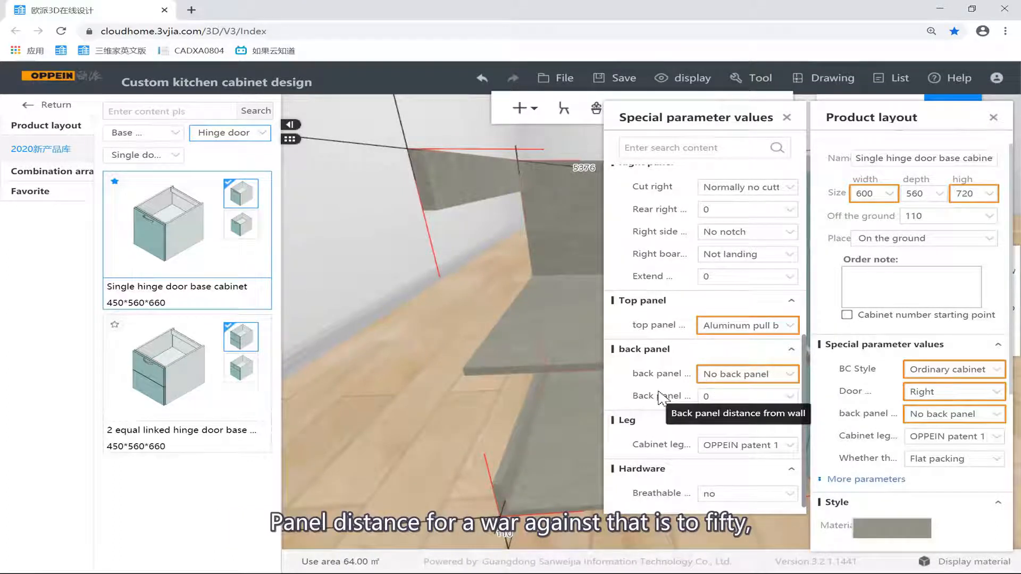
# Set the back panel distance from the wall to 50.
pyautogui.click(742, 396)
pyautogui.write('5')
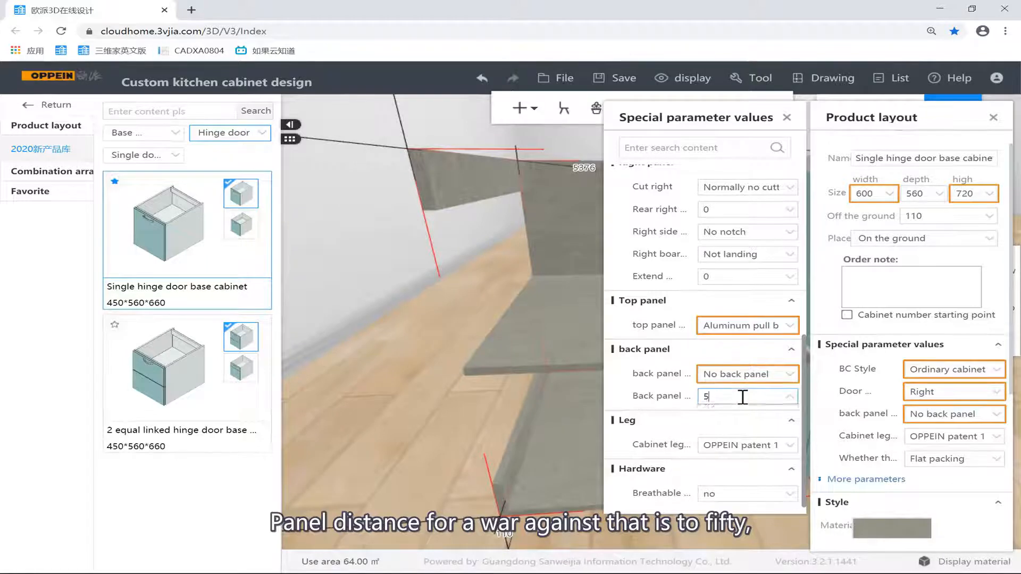
pyautogui.write('0')
pyautogui.press('Return')
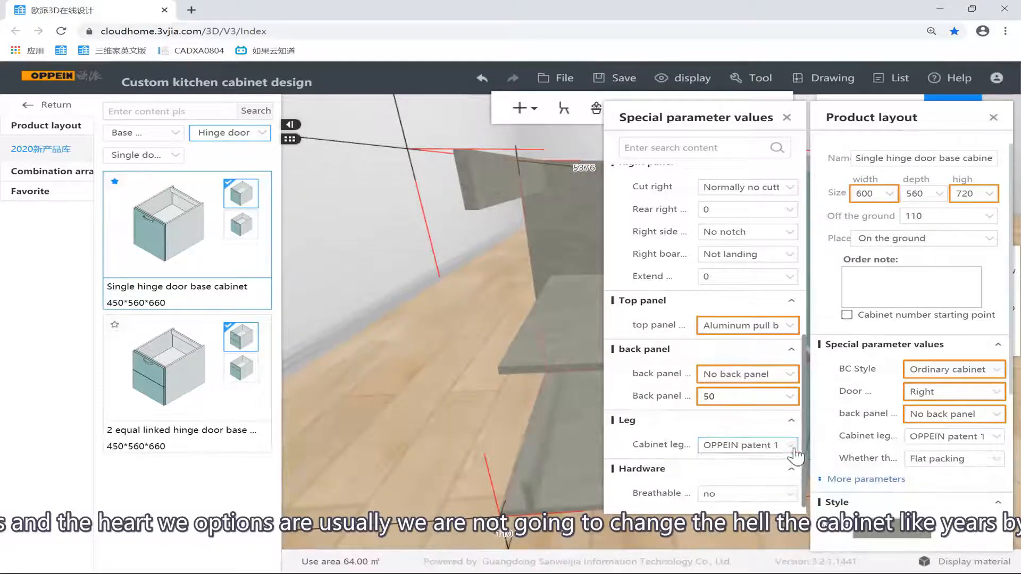
# Try the "NO" option for the cabinet legs and set them to OPPEIN patent 110.
pyautogui.click(773, 445)
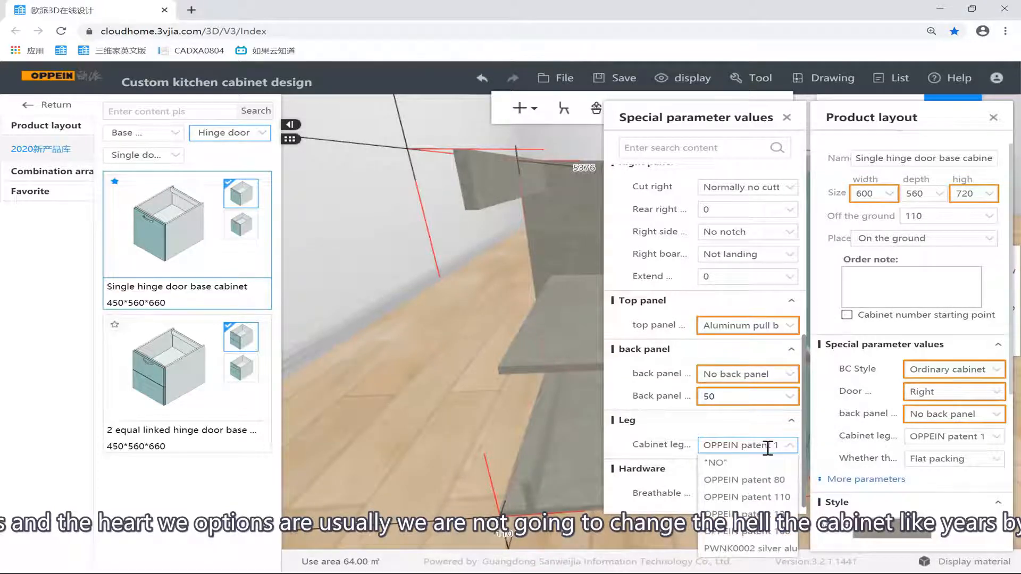
pyautogui.click(782, 447)
pyautogui.click(785, 449)
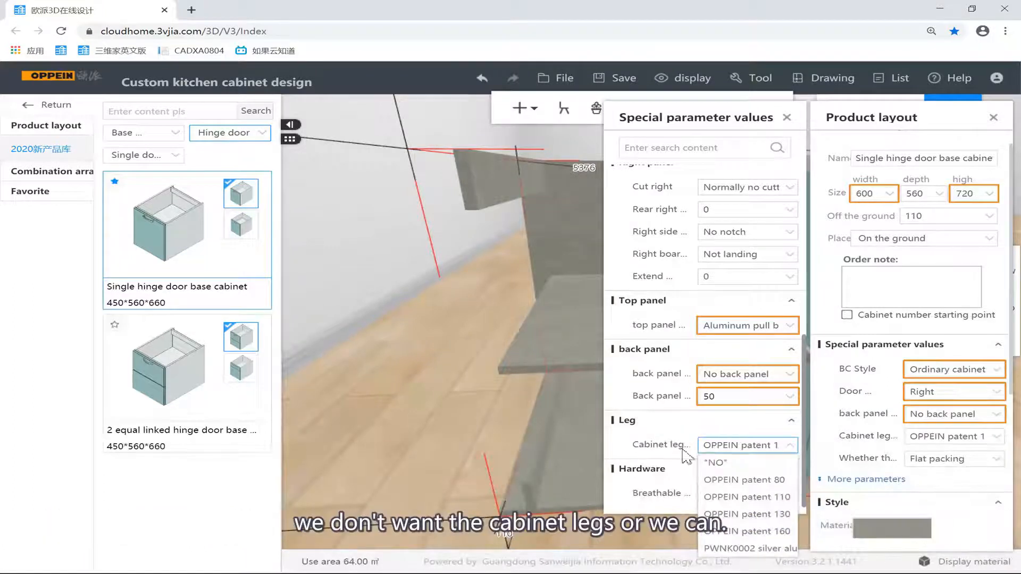
pyautogui.click(715, 462)
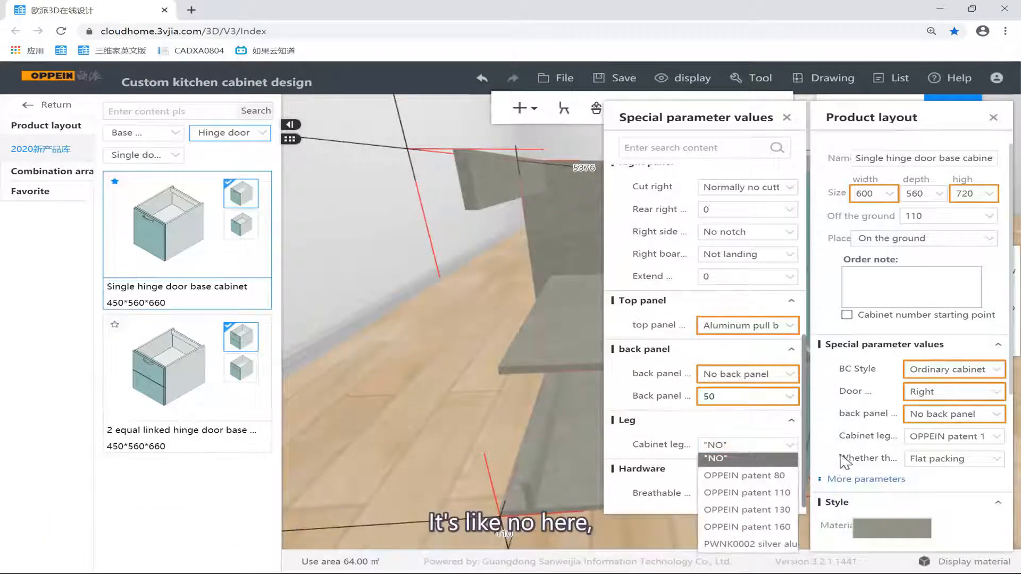
pyautogui.click(787, 446)
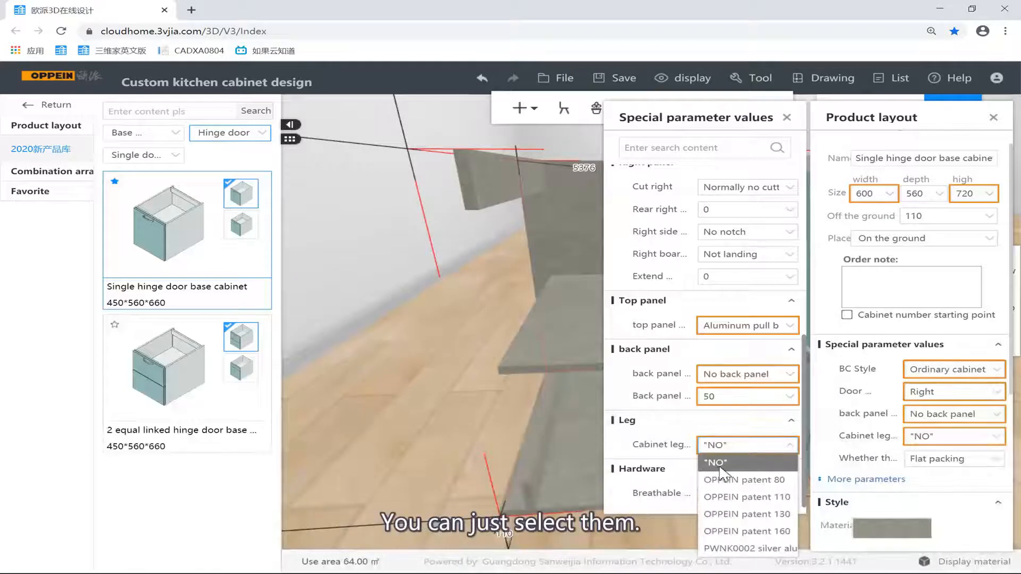
pyautogui.click(758, 499)
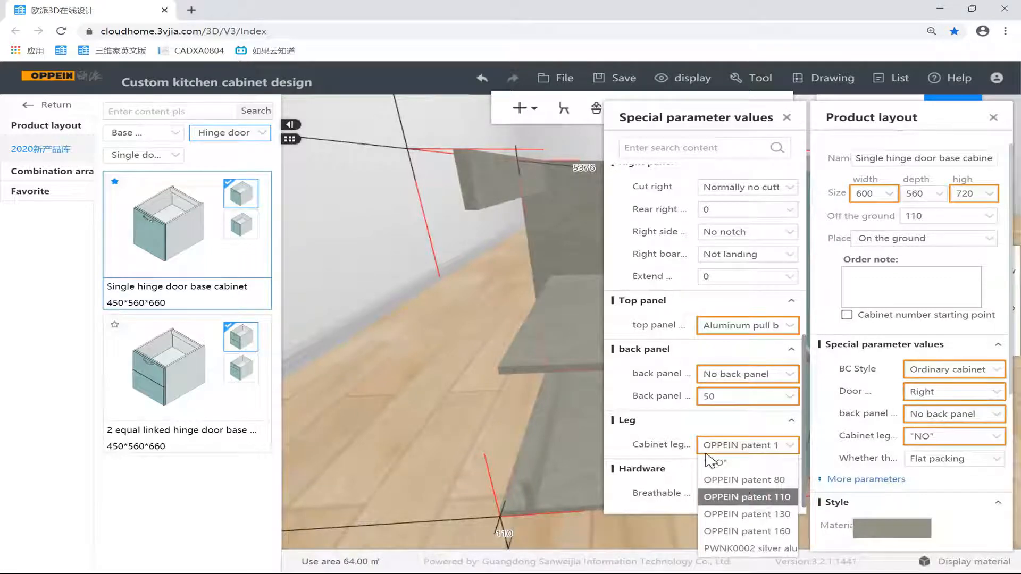
# Set the cabinet's breathable mesh hardware to With holes.
pyautogui.scroll(1, 702, 478)
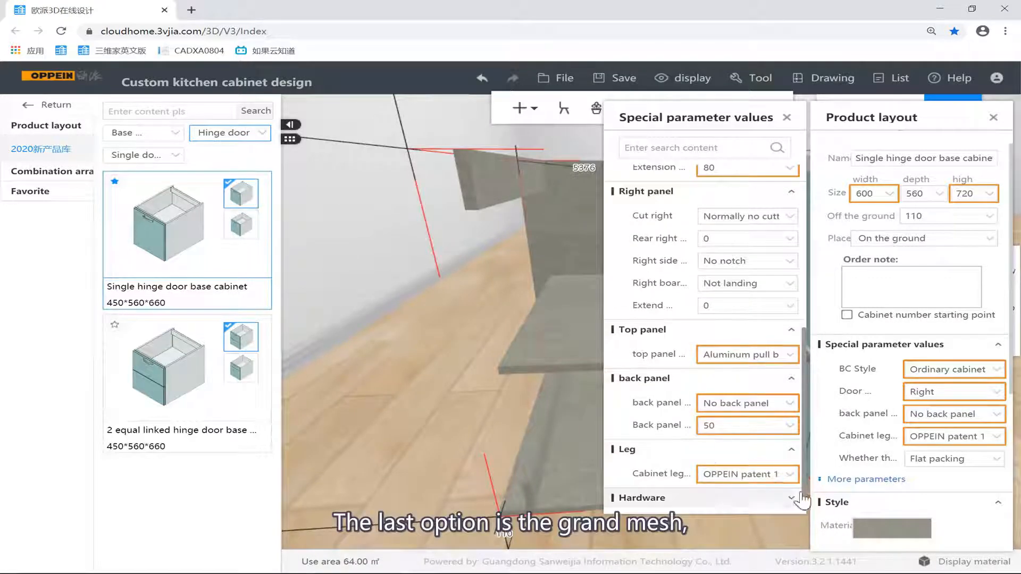
pyautogui.click(800, 498)
pyautogui.scroll(-1, 798, 479)
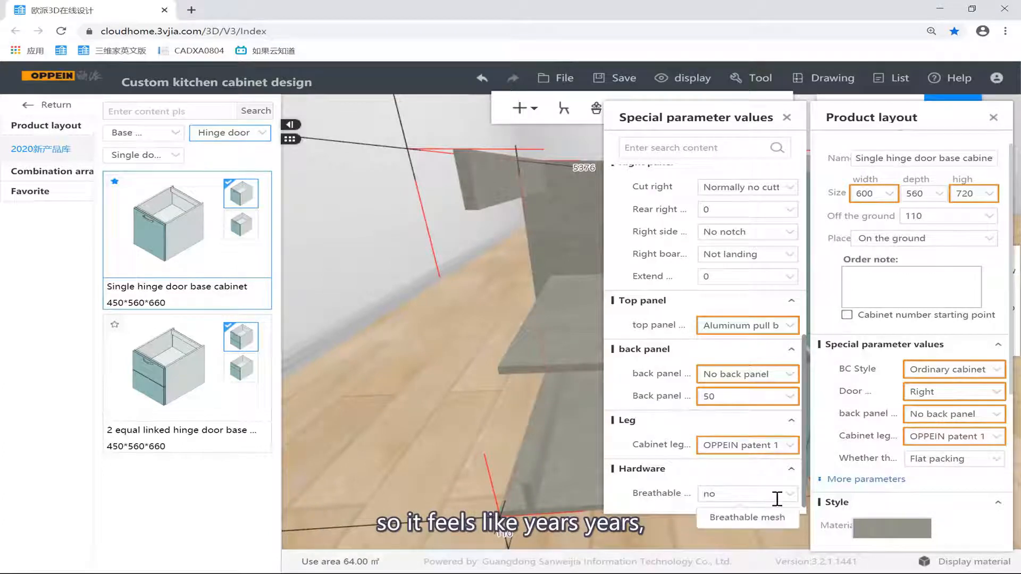
pyautogui.click(746, 493)
pyautogui.click(754, 523)
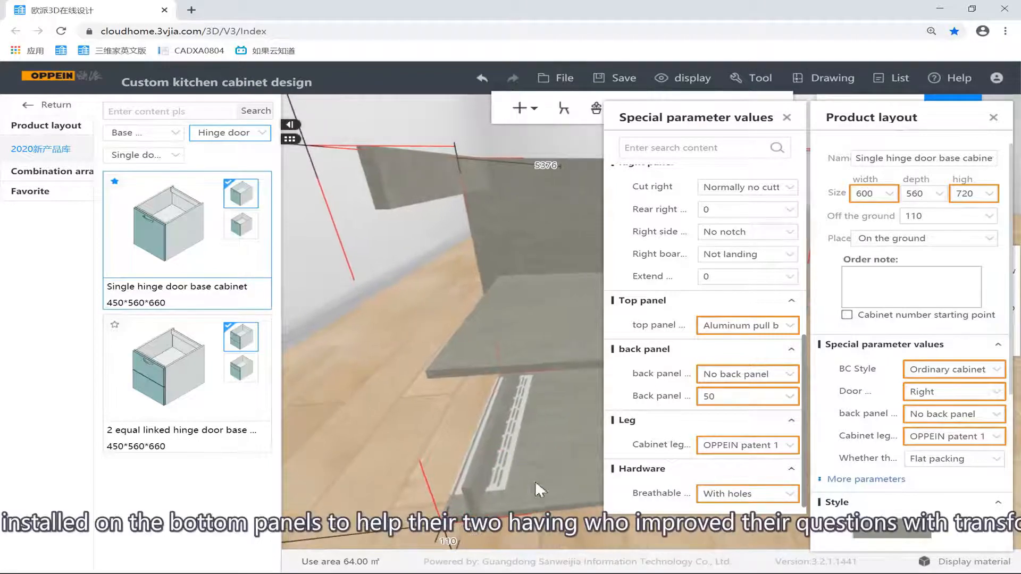
# Switch the breathable mesh to the Yes but not open holes option and inspect it on the bottom panel.
pyautogui.click(791, 494)
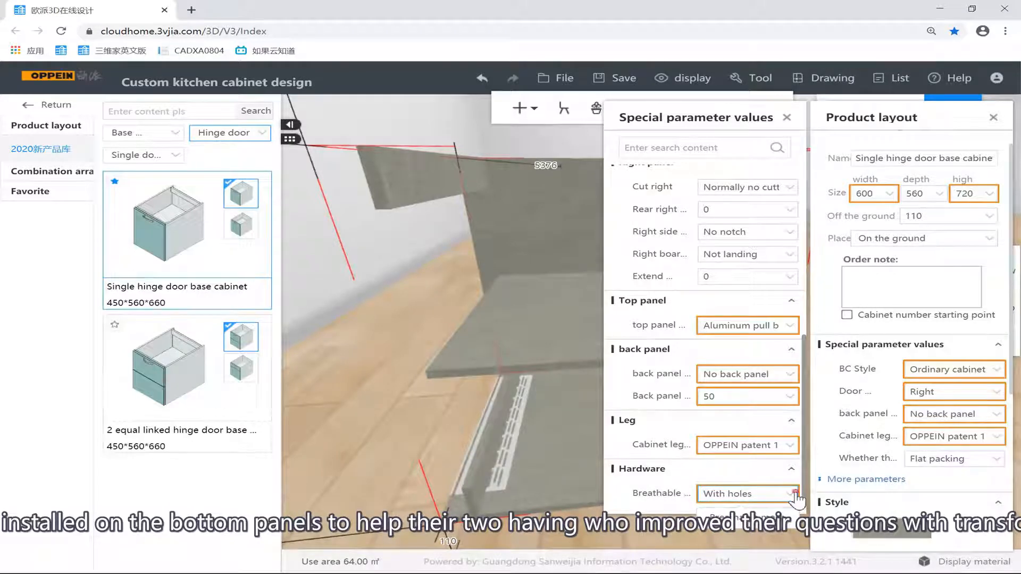
pyautogui.click(794, 492)
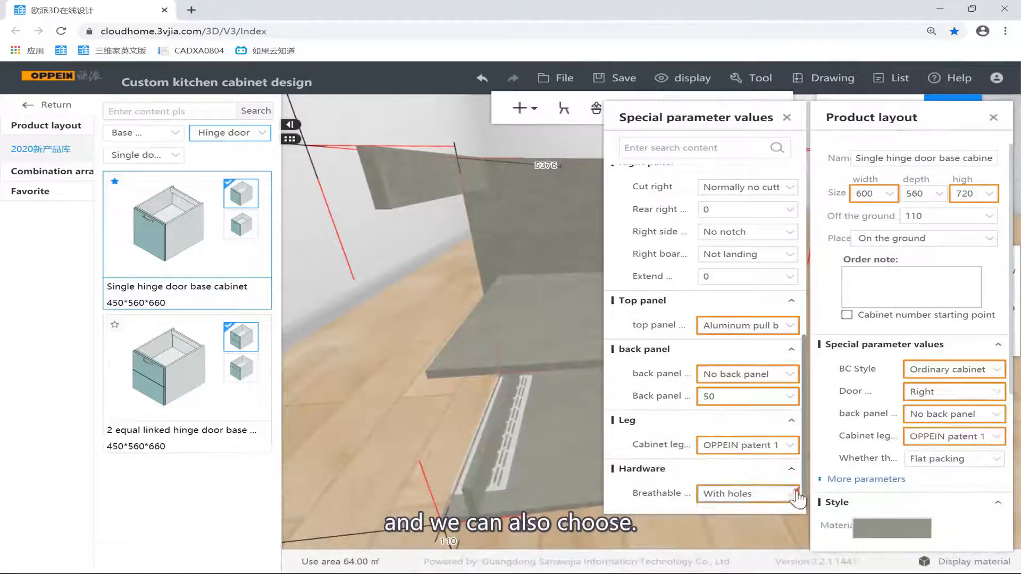
pyautogui.click(796, 494)
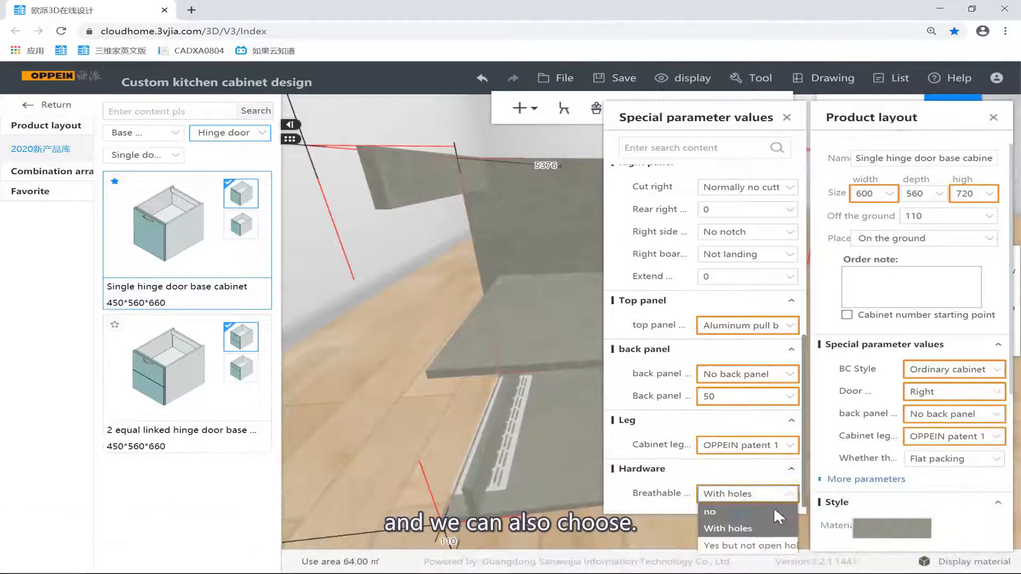
pyautogui.click(749, 550)
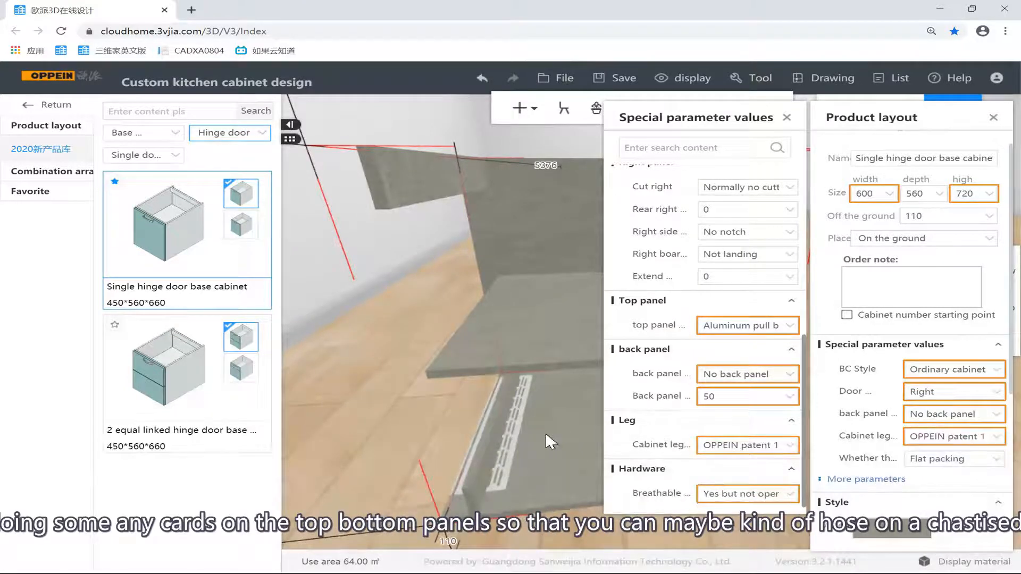
pyautogui.moveTo(531, 398); pyautogui.dragTo(448, 402)
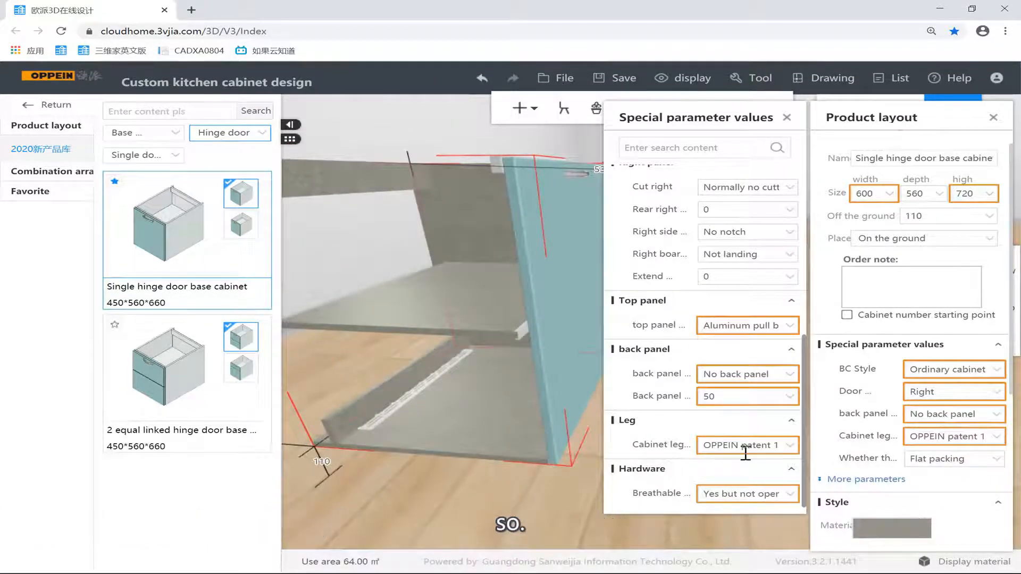
# Set the breathable mesh back to no and deselect the cabinet.
pyautogui.click(791, 494)
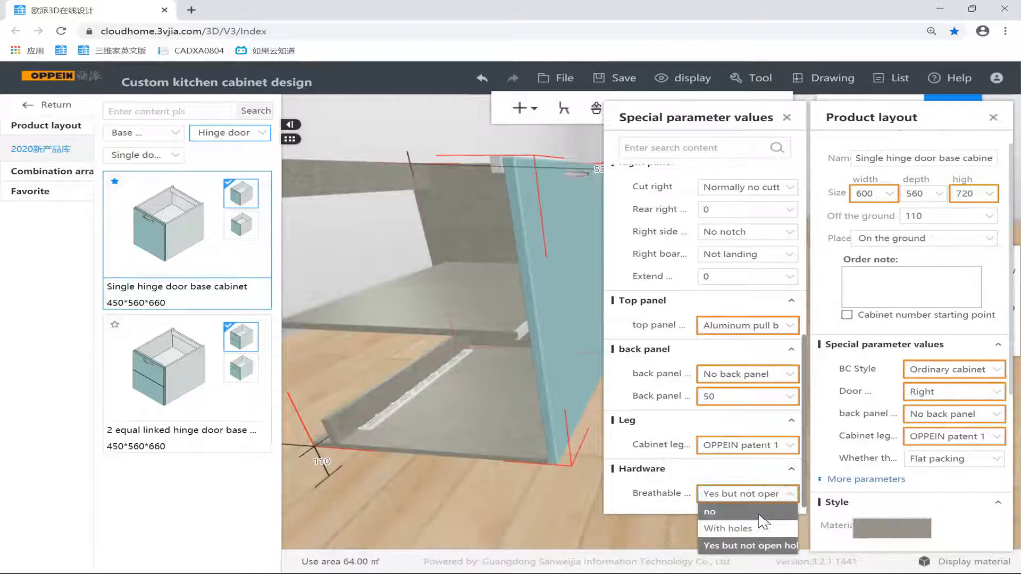
pyautogui.click(718, 511)
pyautogui.click(557, 486)
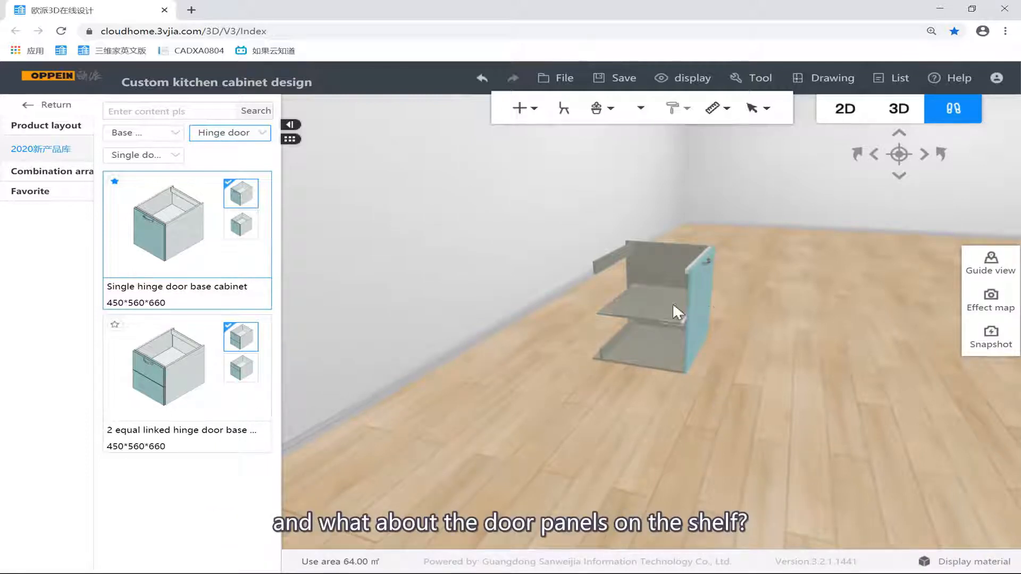
# Select the CGDO_SD door and shelf unit inside the cabinet and review its full parameter list.
pyautogui.click(706, 291)
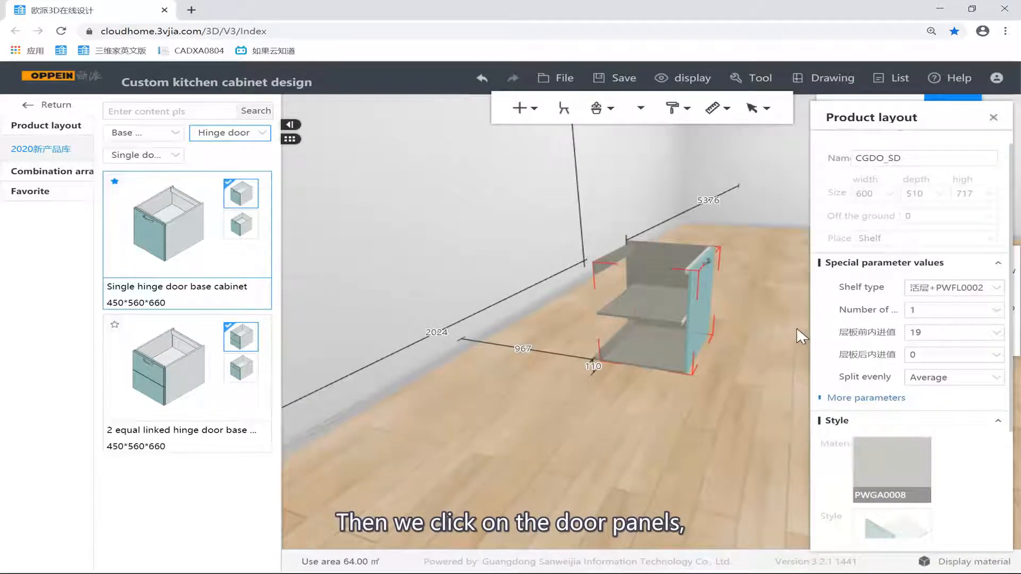
pyautogui.click(847, 402)
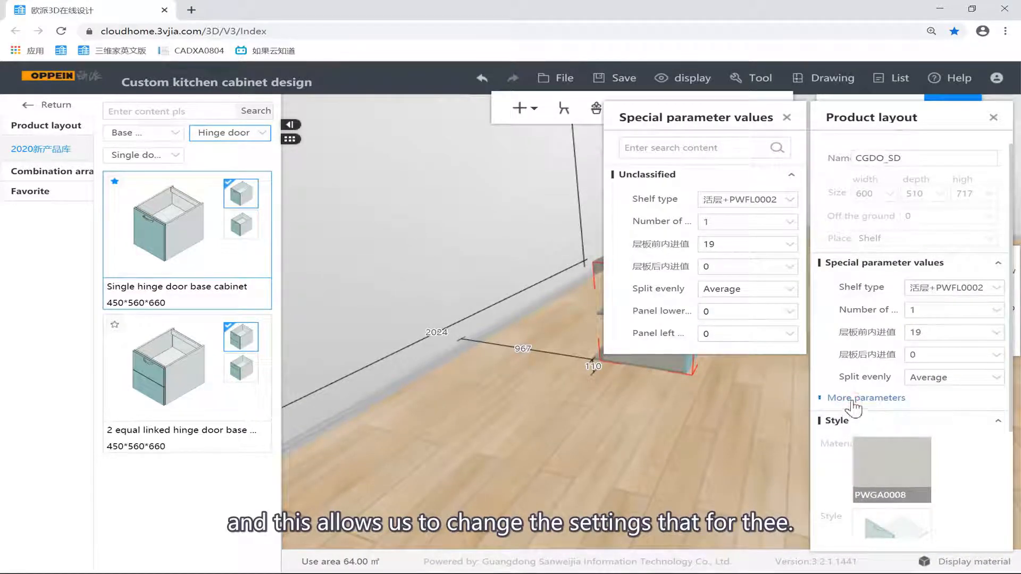
pyautogui.click(787, 118)
pyautogui.moveTo(792, 257); pyautogui.dragTo(664, 317)
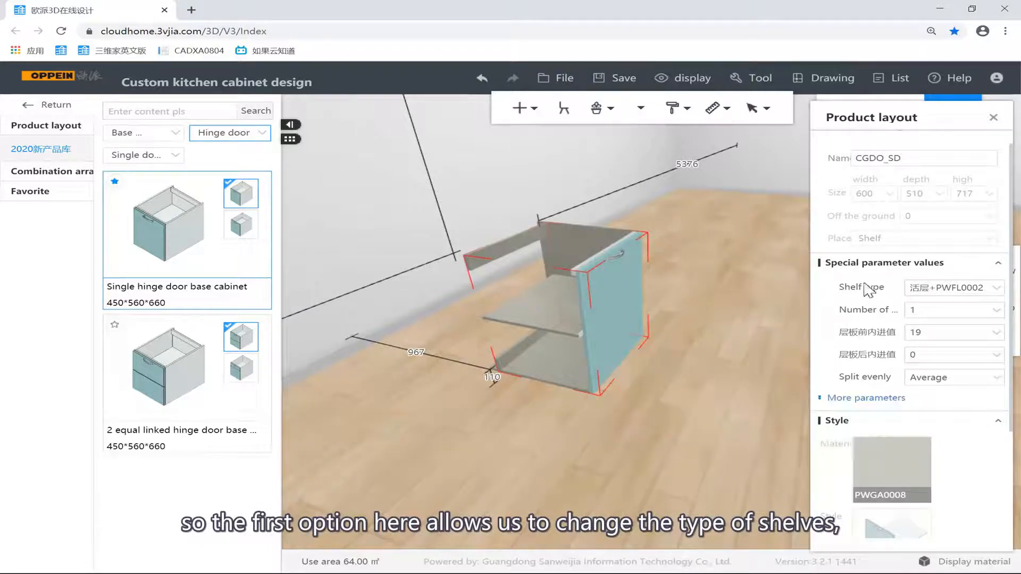
# Examine the available shelf types, keeping 活层+PWFL0002 as the selected type.
pyautogui.click(937, 289)
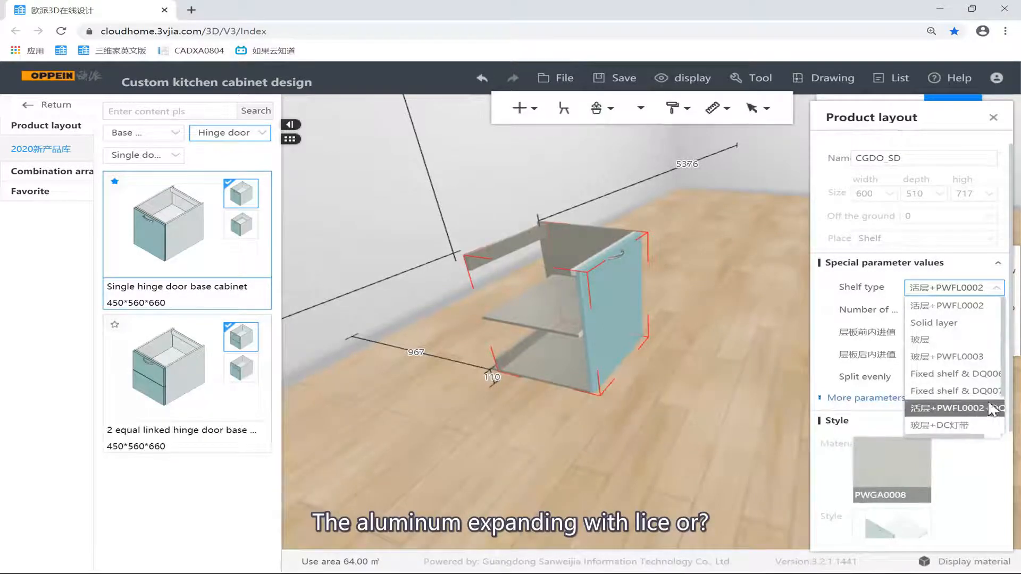
pyautogui.scroll(-1, 947, 418)
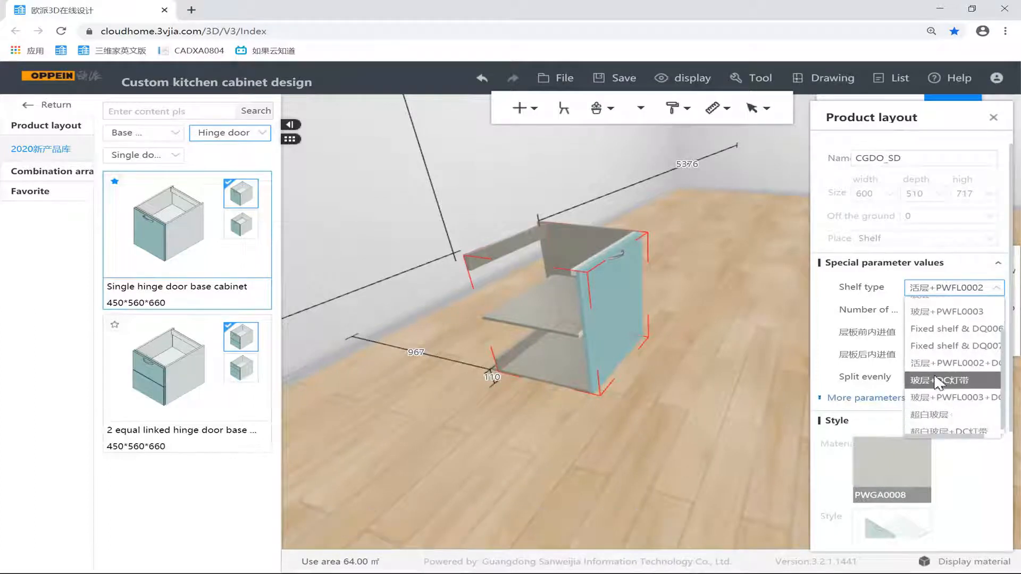
pyautogui.scroll(-1, 938, 383)
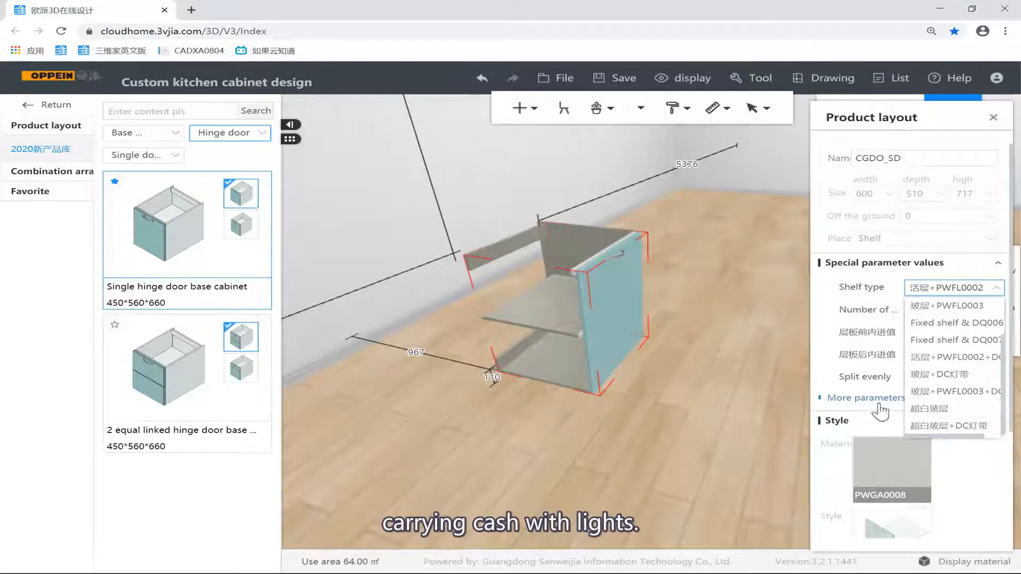
pyautogui.click(873, 298)
pyautogui.click(998, 288)
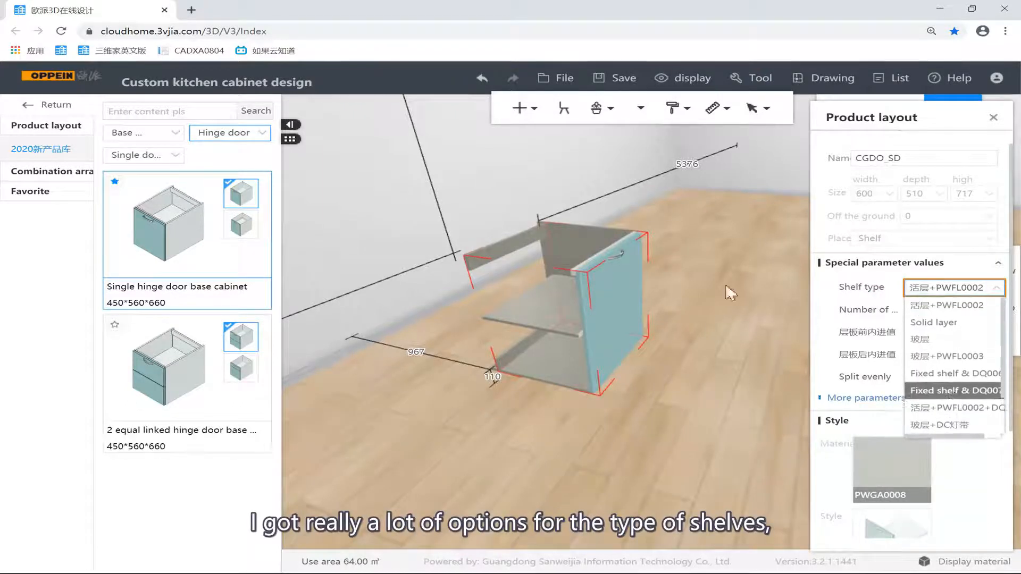
pyautogui.click(863, 300)
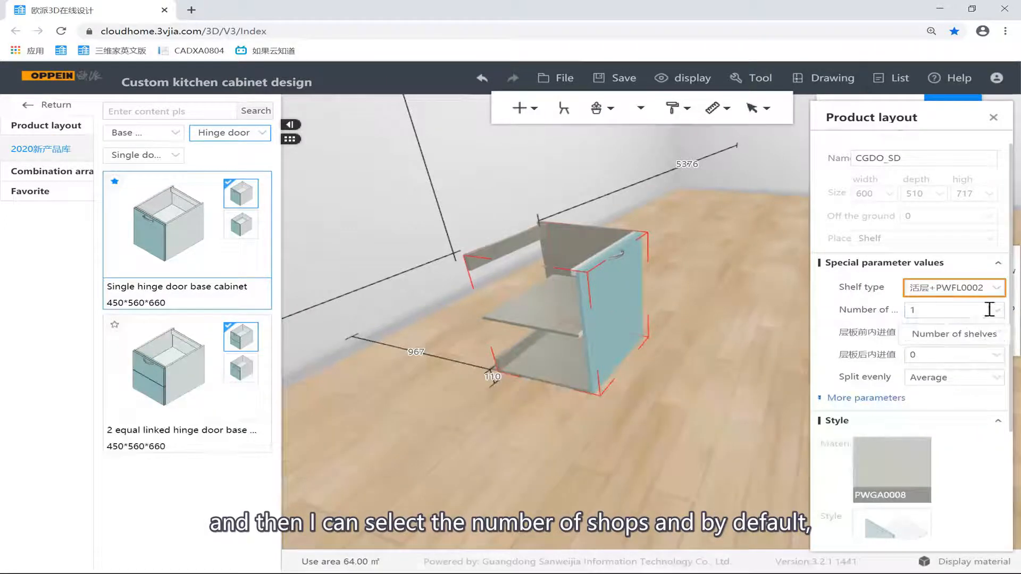
# Set the number of shelves to 2 and check the other available shelf counts.
pyautogui.click(967, 312)
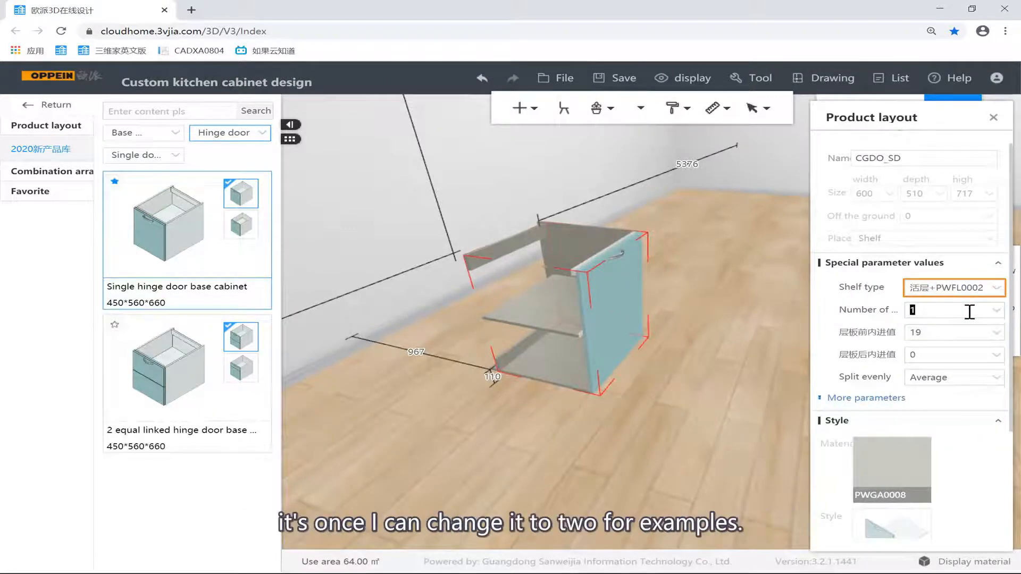
pyautogui.write('2')
pyautogui.press('Return')
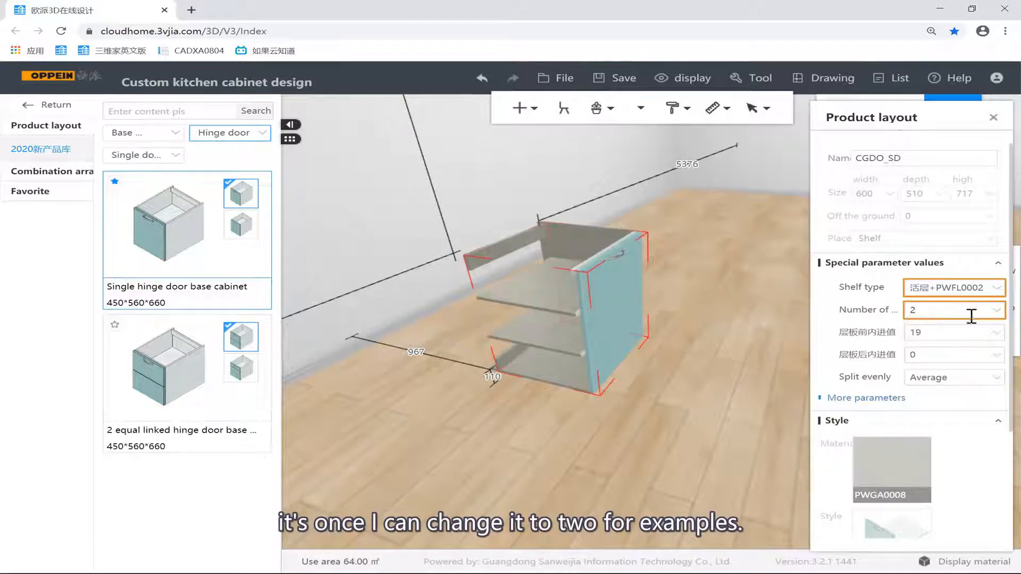
pyautogui.click(990, 314)
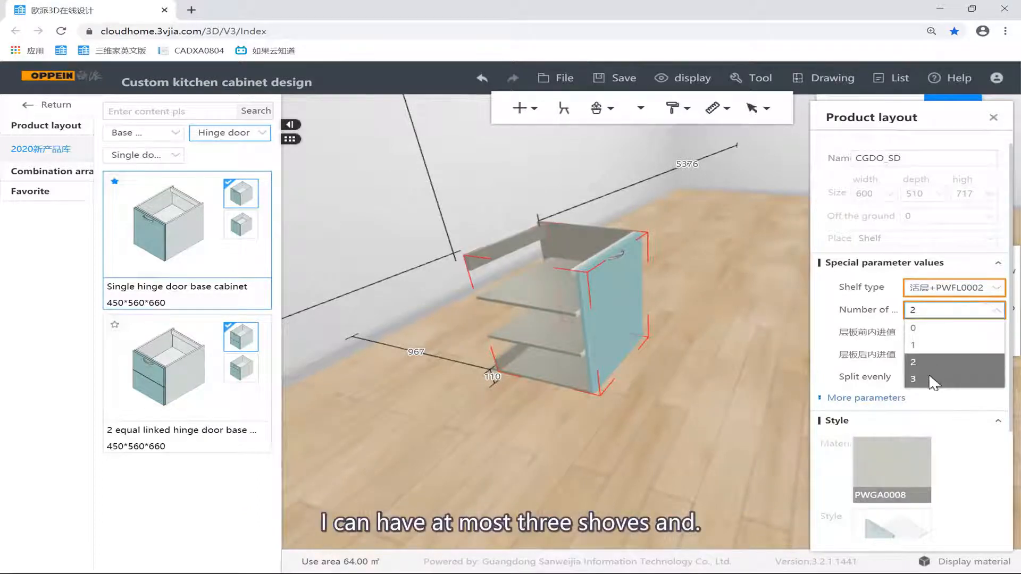
pyautogui.click(911, 372)
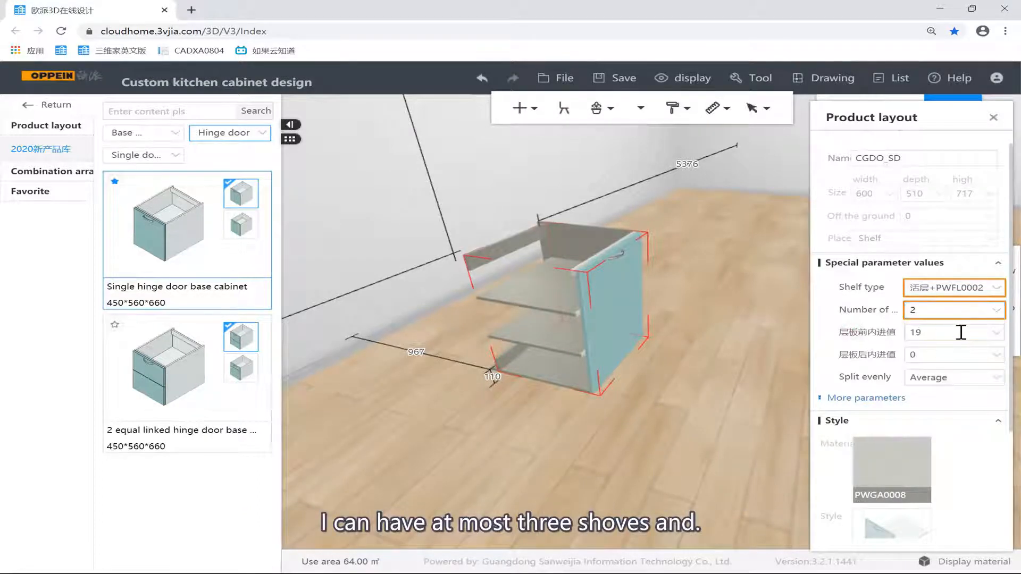
pyautogui.scroll(3, 750, 322)
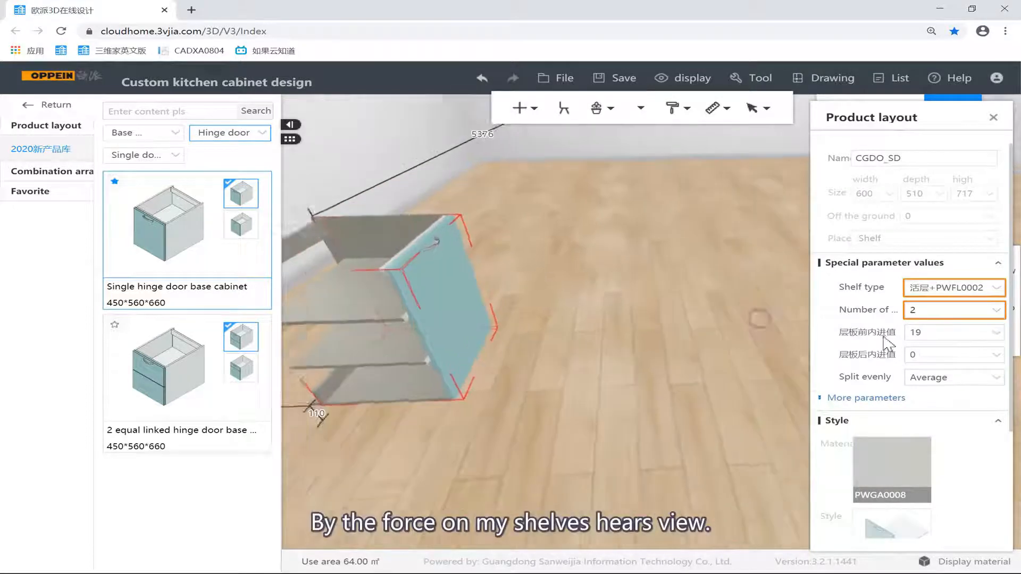
# Examine how far the shelves sit back from the cabinet front, checking the parameters of the cabinet and the CGDO_SD unit.
pyautogui.moveTo(697, 360); pyautogui.dragTo(702, 326)
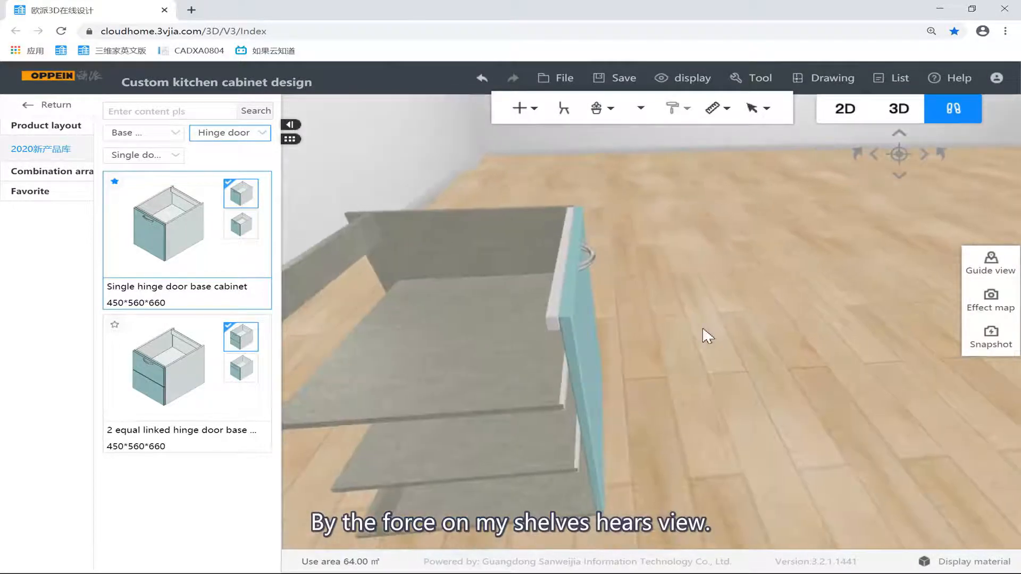
pyautogui.rightClick(702, 327)
pyautogui.click(644, 308)
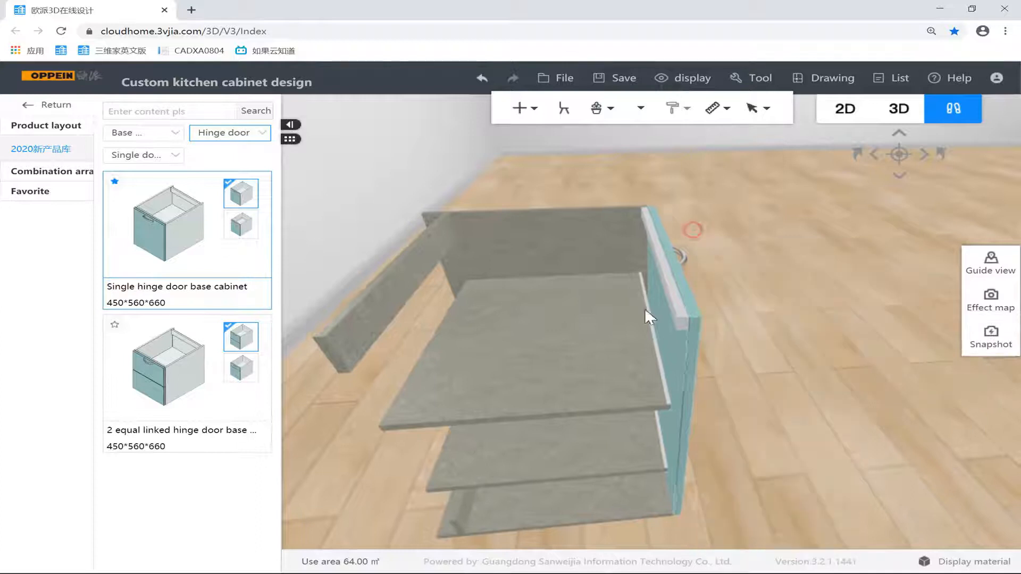
pyautogui.click(598, 254)
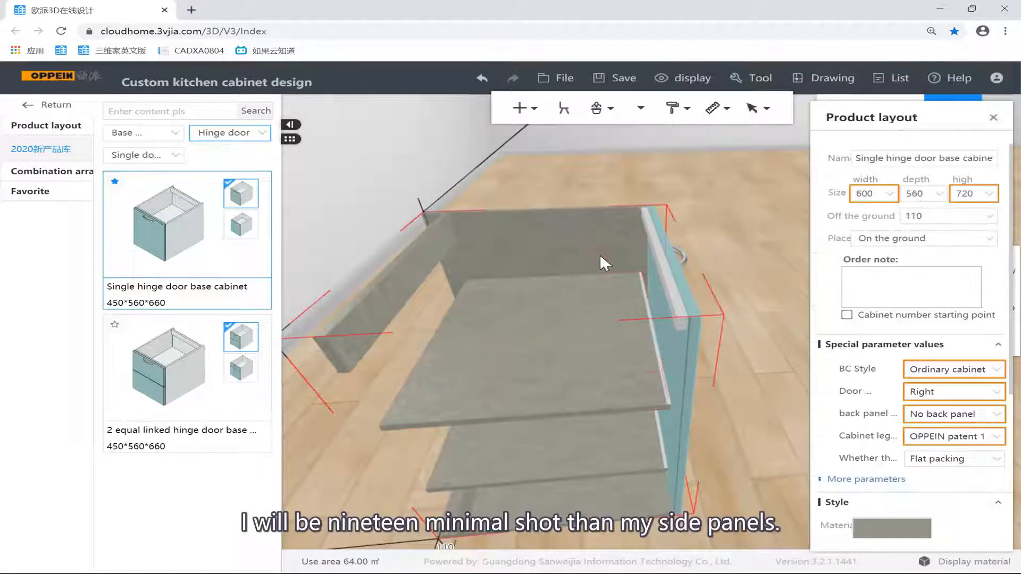
pyautogui.click(863, 480)
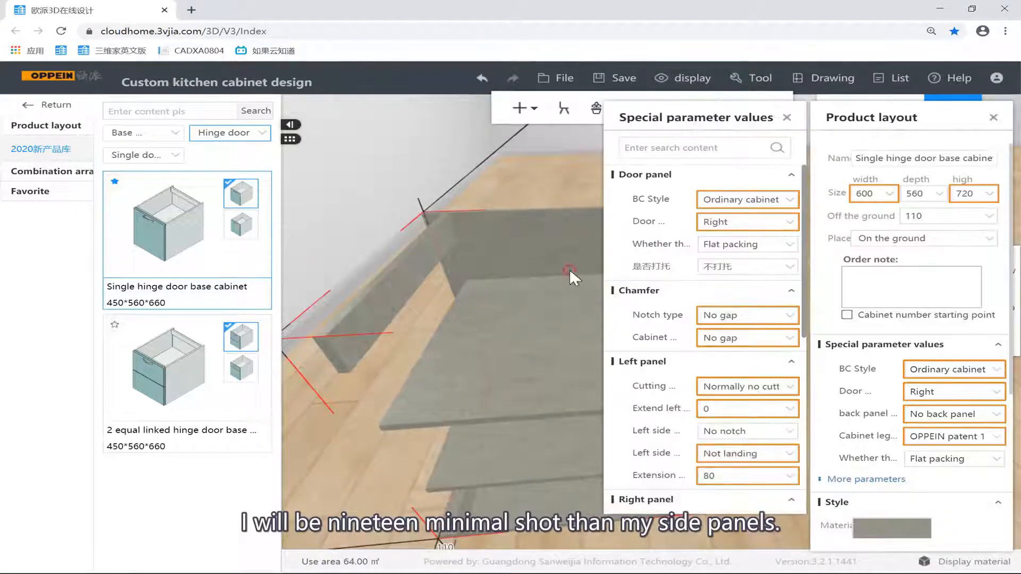
pyautogui.moveTo(568, 270); pyautogui.dragTo(649, 382, button='right')
pyautogui.click(446, 357)
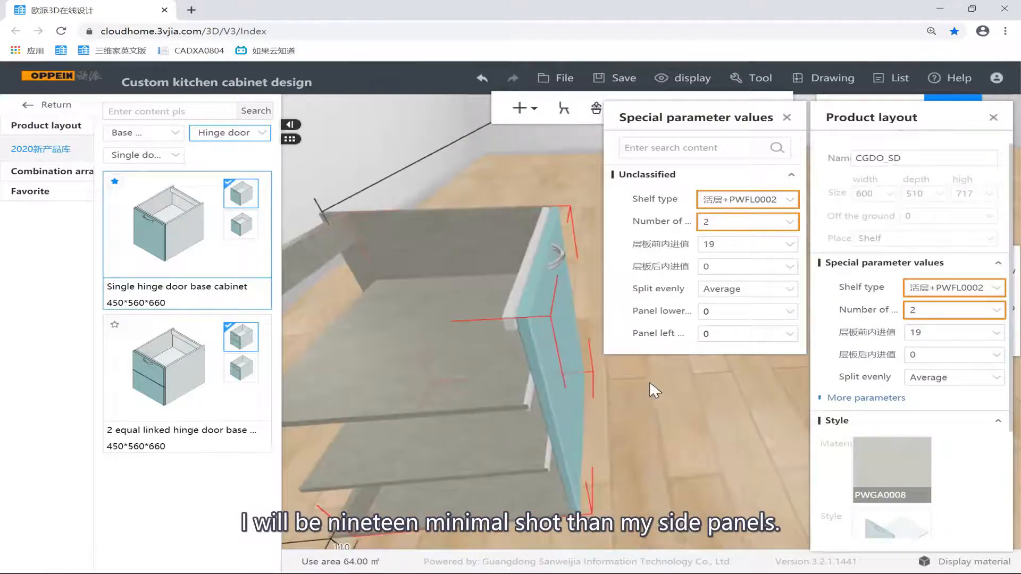
pyautogui.click(786, 117)
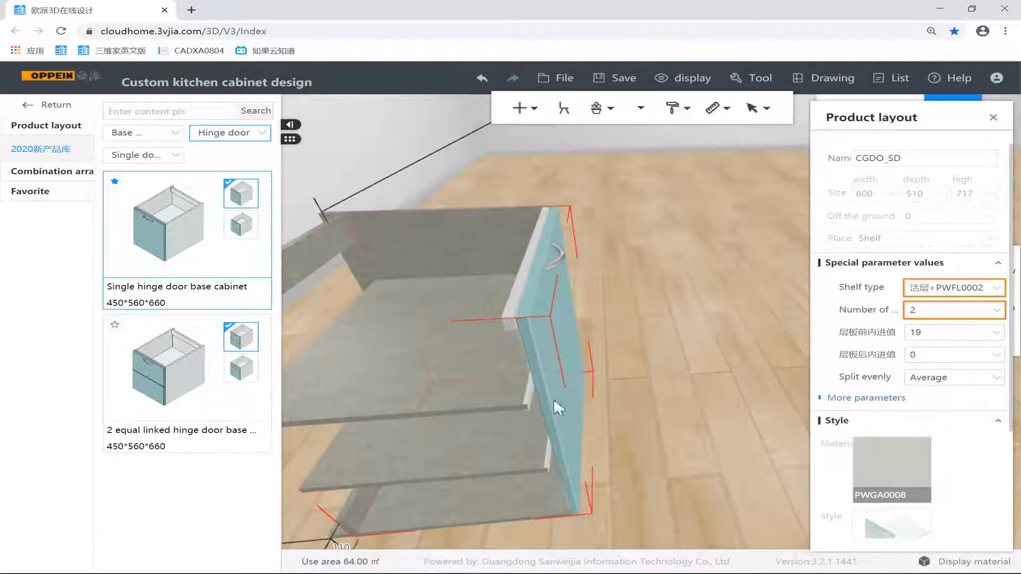
# Set the shelves' front inset (层板前内进值) to 50.
pyautogui.doubleClick(915, 332)
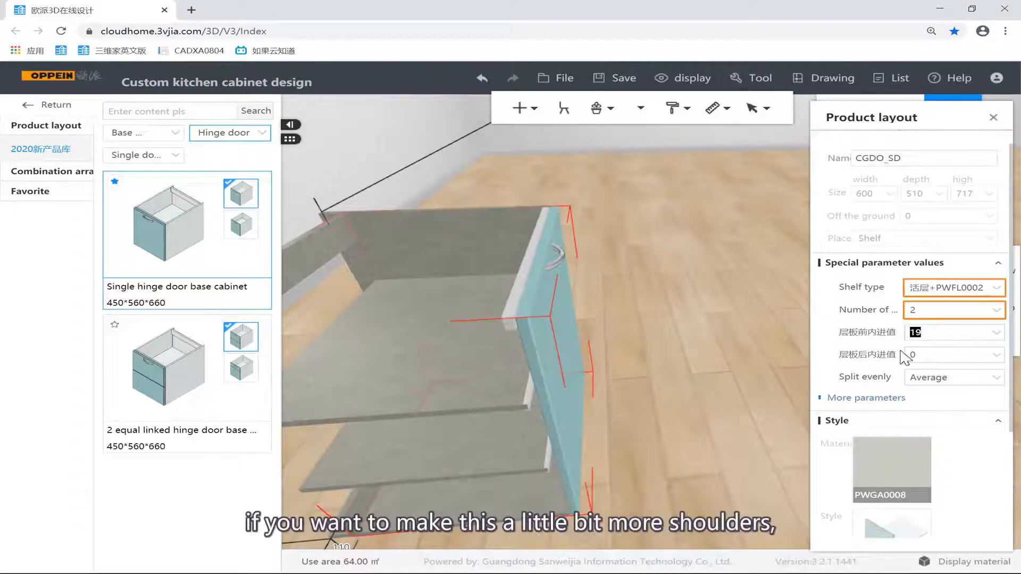
pyautogui.write('50')
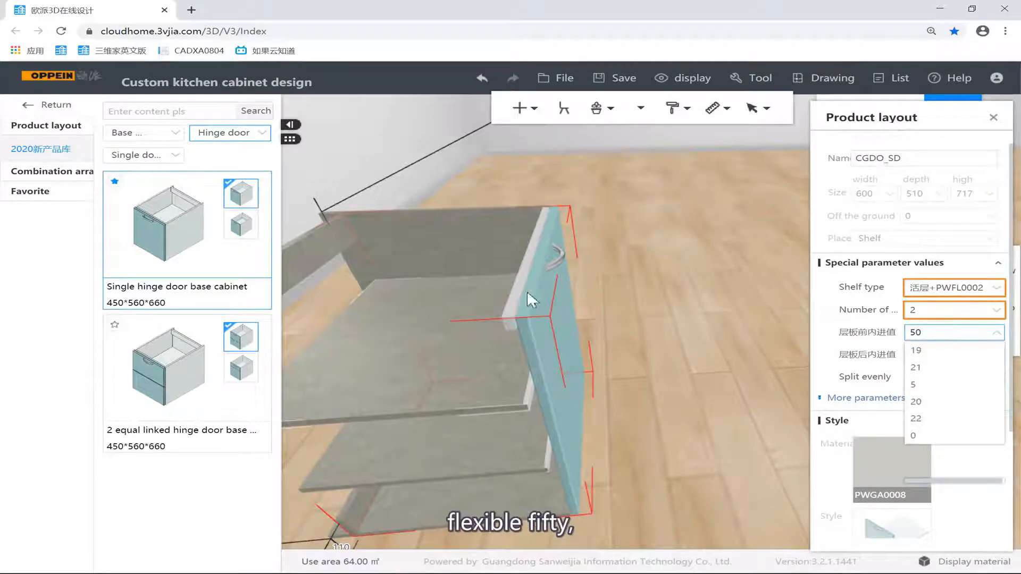
pyautogui.press('Return')
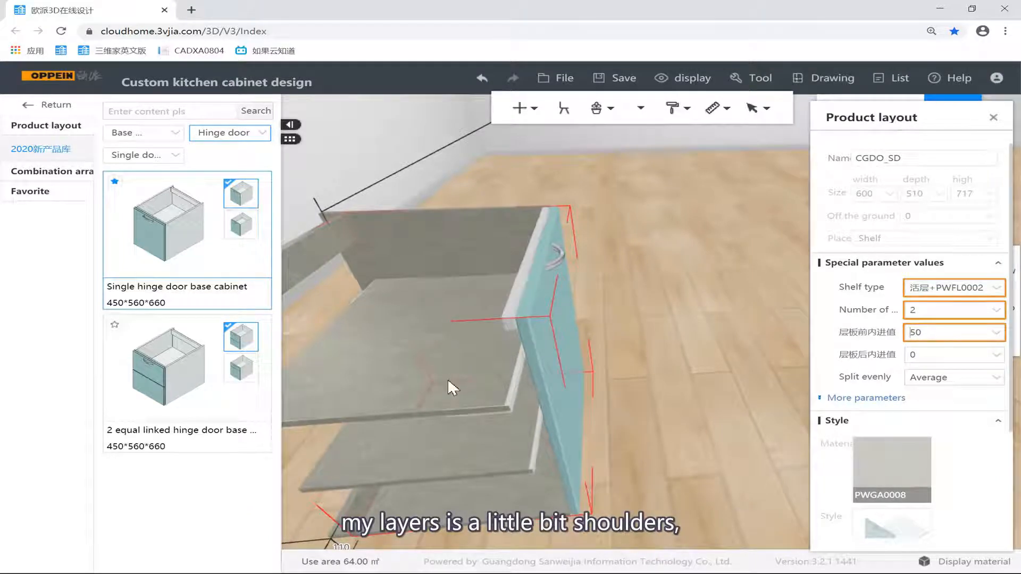
# Set the shelves' rear inset (层板后内进值) to 50 on the CGDO_SD door and shelf unit.
pyautogui.moveTo(700, 412); pyautogui.dragTo(675, 391)
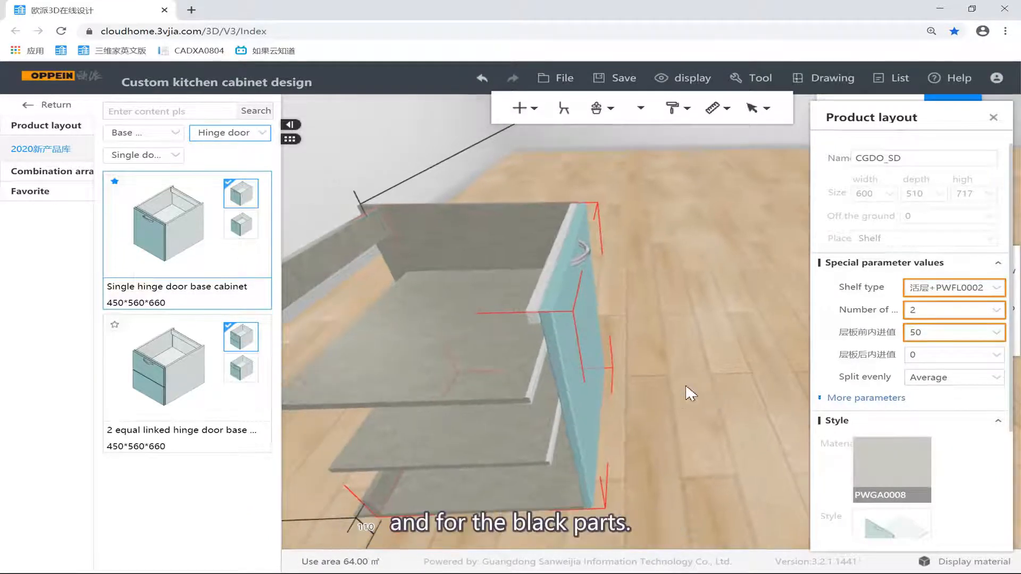
pyautogui.click(678, 289)
pyautogui.moveTo(755, 78)
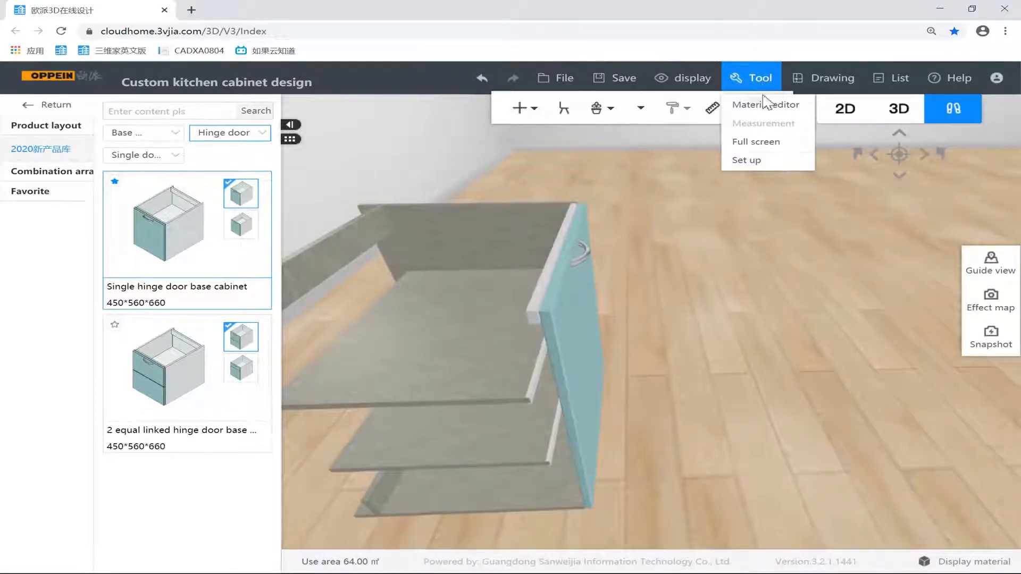
pyautogui.moveTo(704, 81)
pyautogui.doubleClick(535, 240)
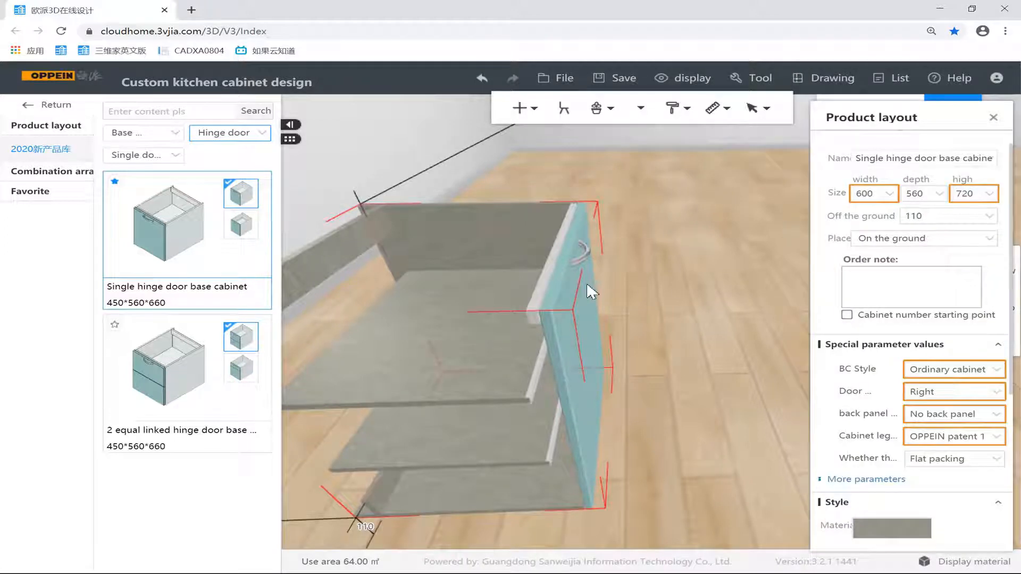
pyautogui.click(936, 359)
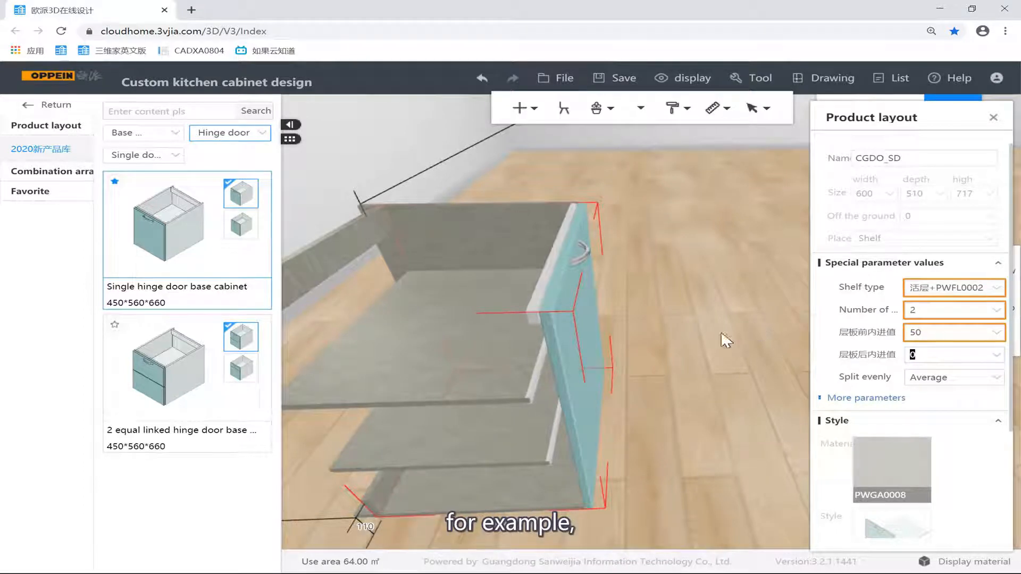
pyautogui.write('5')
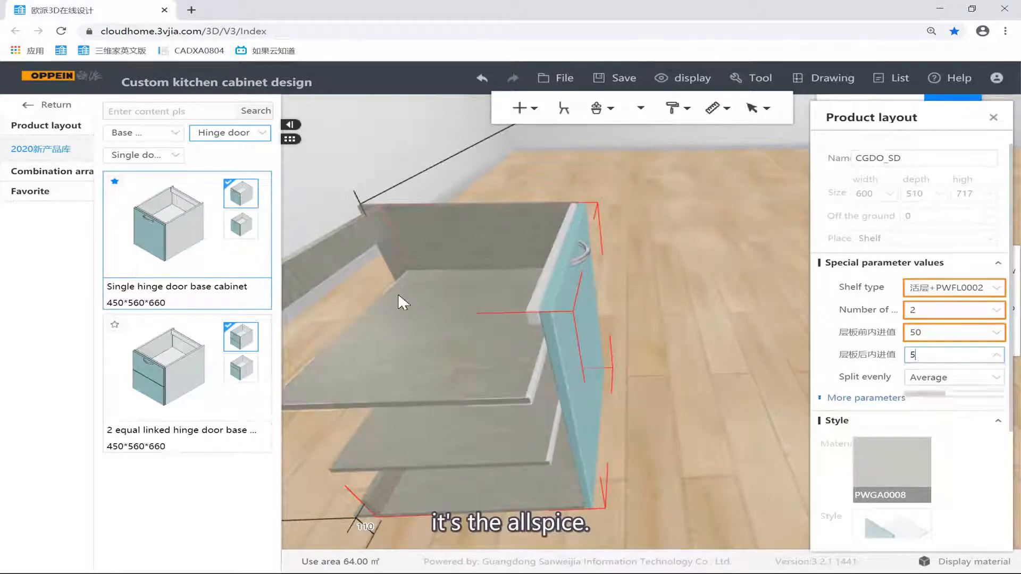
pyautogui.write('0')
pyautogui.press('Return')
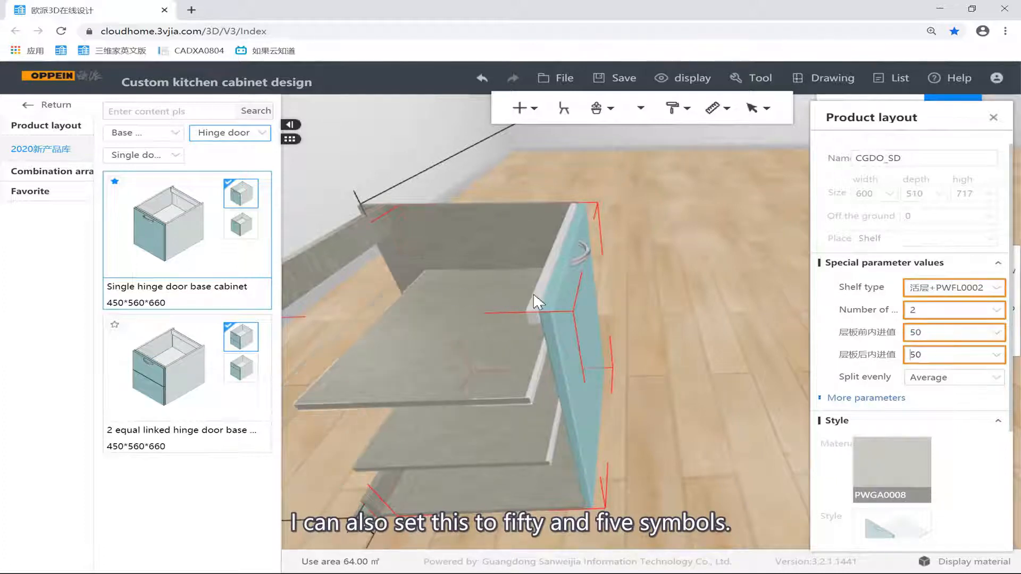
# Examine the inset shelves inside the cabinet from the front and the open side.
pyautogui.moveTo(568, 292); pyautogui.dragTo(595, 302, button='right')
pyautogui.write('a')
pyautogui.press('shift')
pyautogui.write('a')
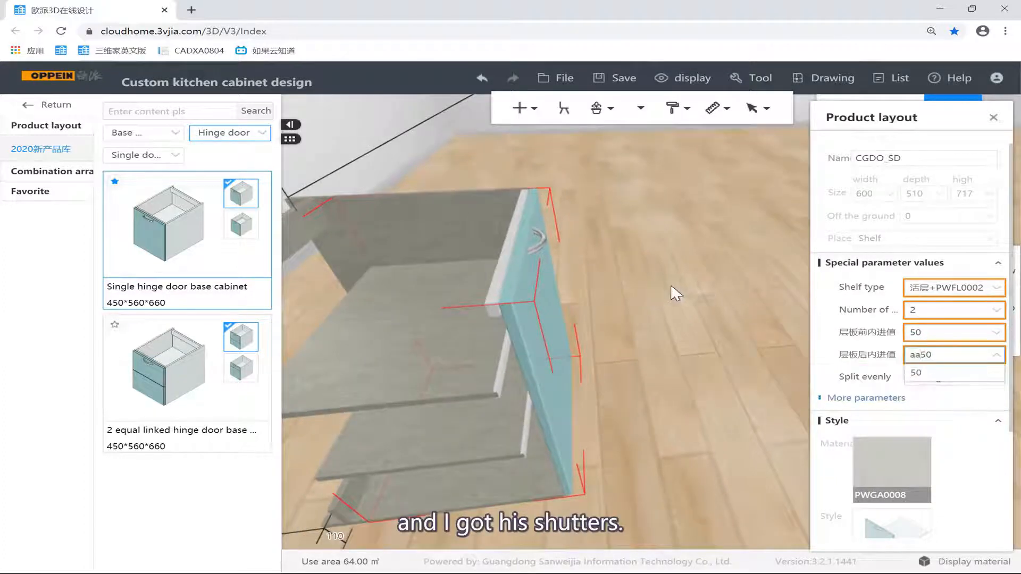
pyautogui.click(728, 290)
pyautogui.press('a')
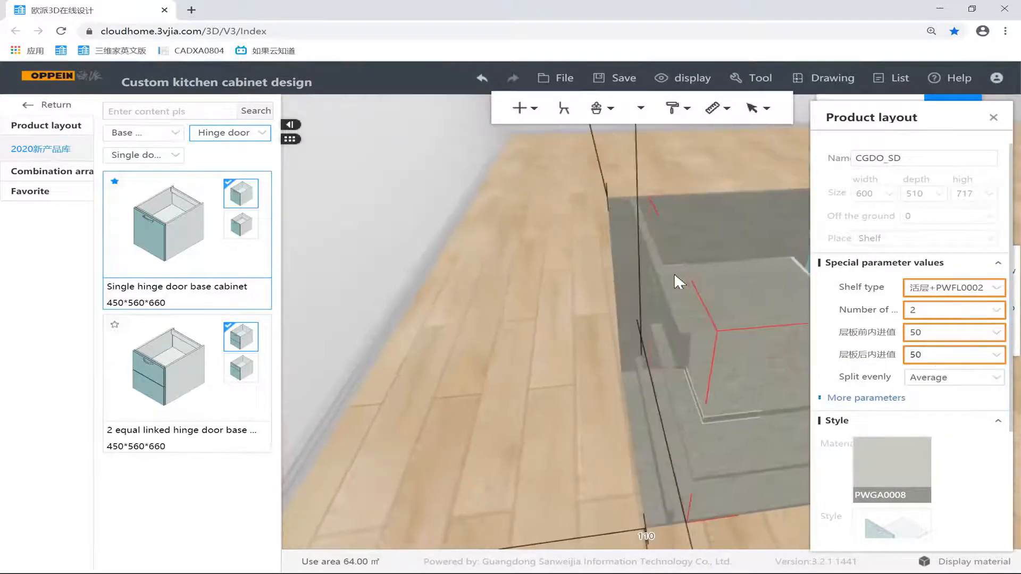
pyautogui.press('d')
pyautogui.scroll(3, 601, 281)
pyautogui.moveTo(595, 299); pyautogui.dragTo(557, 203, button='right')
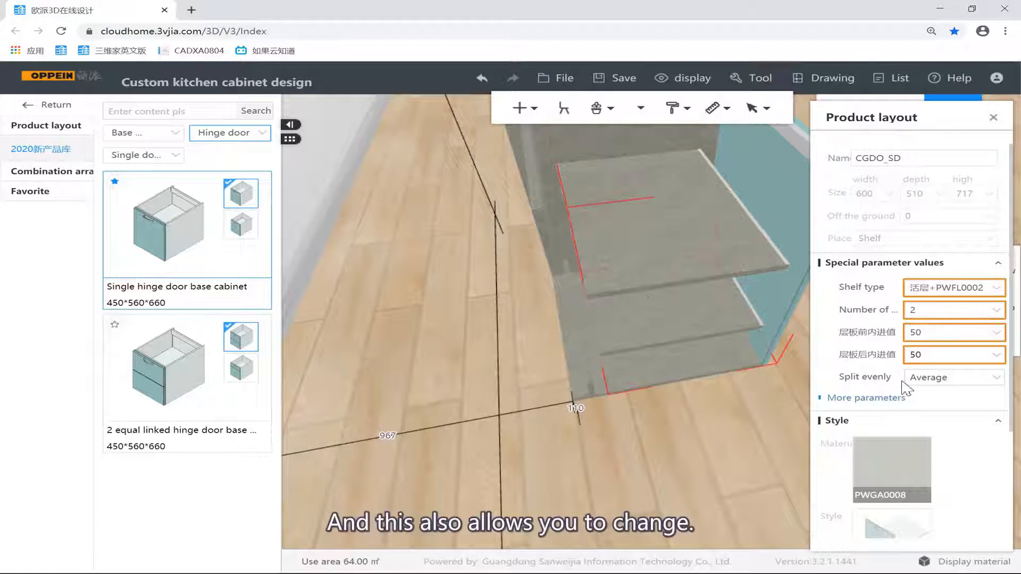
# Change the shelf distribution parameter (Split evenly) to Uneven.
pyautogui.click(996, 378)
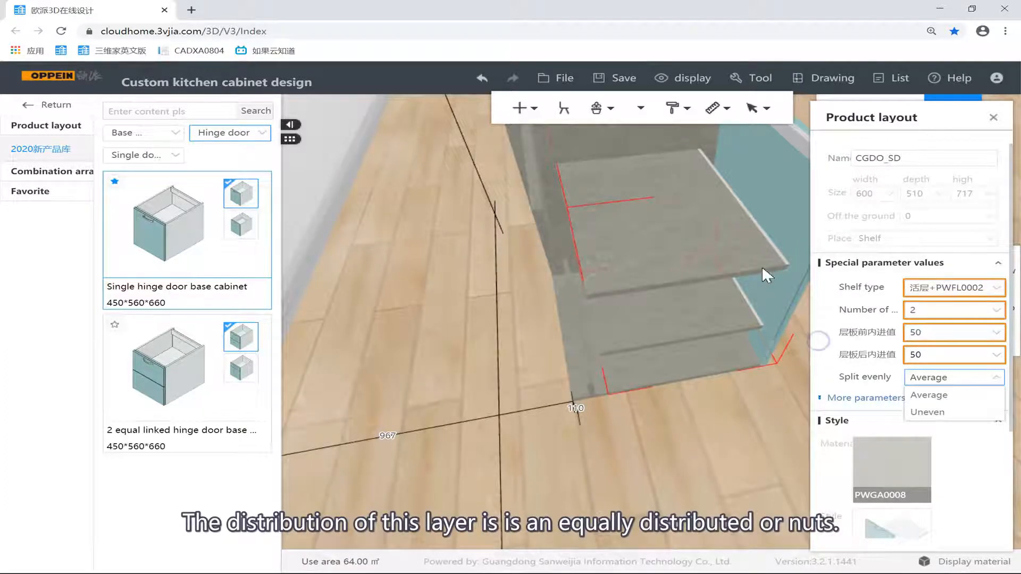
pyautogui.moveTo(740, 270)
pyautogui.mouseDown(button='right')
pyautogui.moveTo(699, 275)
pyautogui.moveTo(584, 224)
pyautogui.moveTo(744, 277)
pyautogui.mouseUp(button='right')
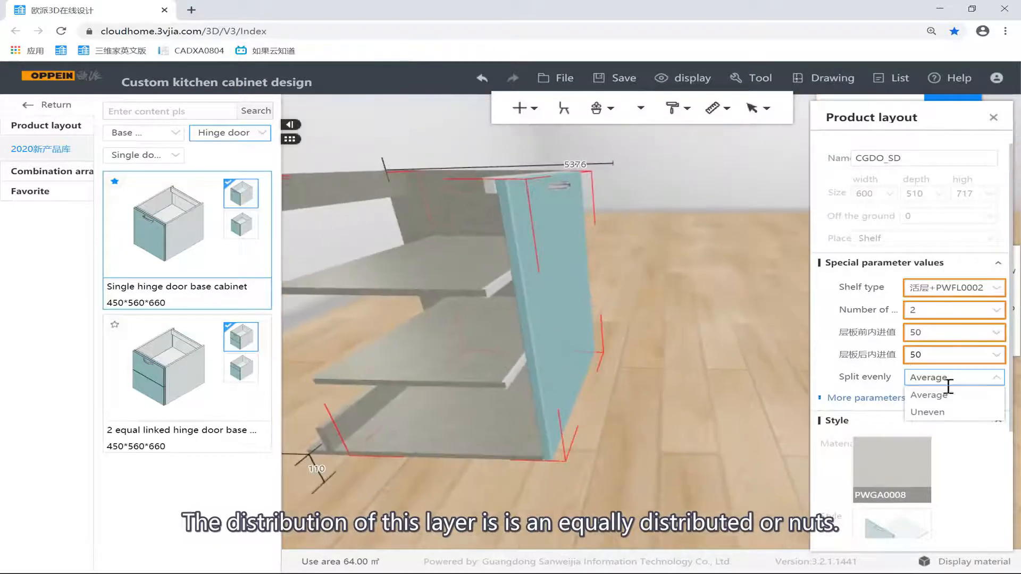
pyautogui.click(949, 412)
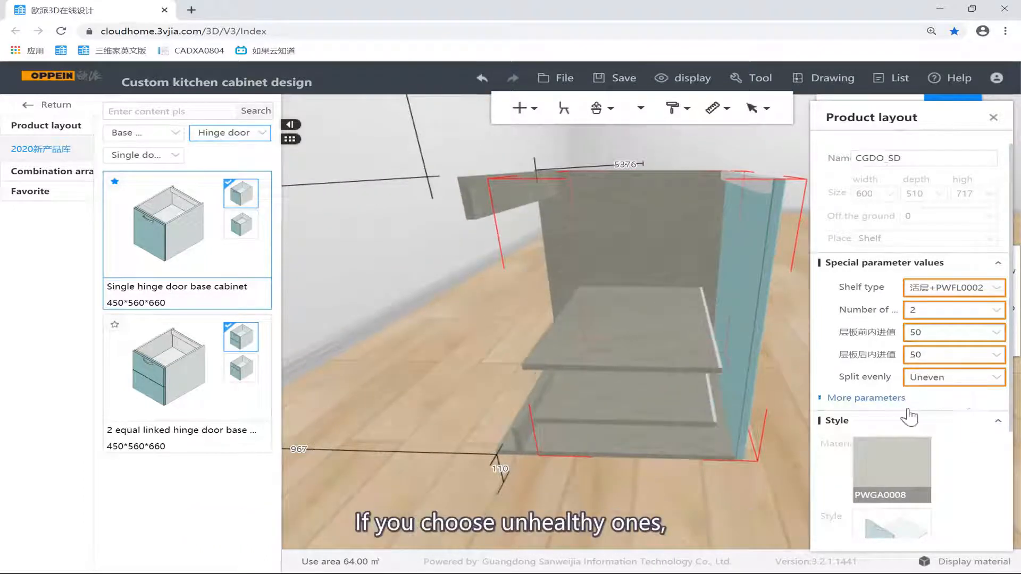
# Set the Shelf 1 height to 300 and the Shelf 2 height to 200 in the unit's full parameter list.
pyautogui.click(857, 397)
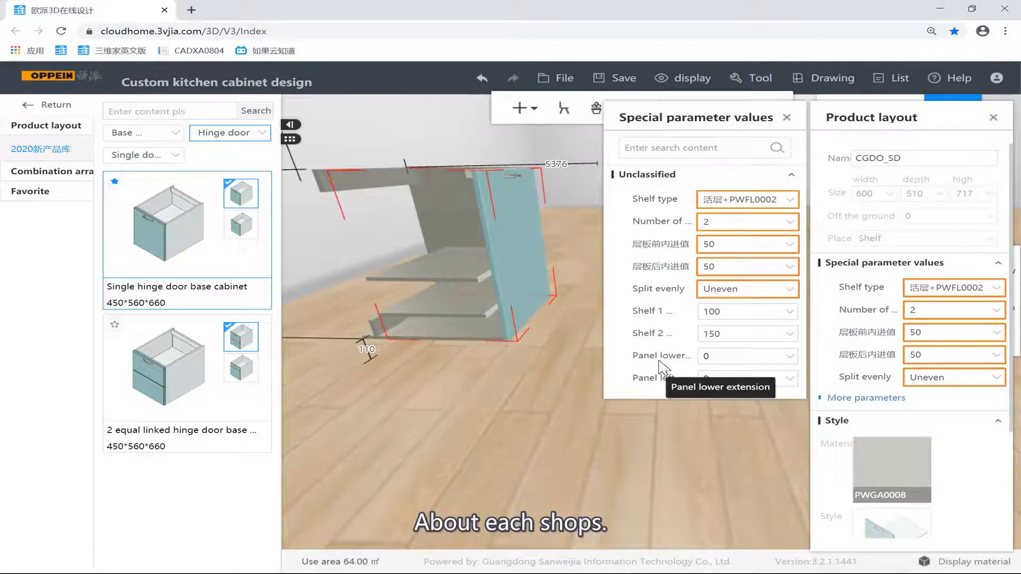
pyautogui.click(738, 315)
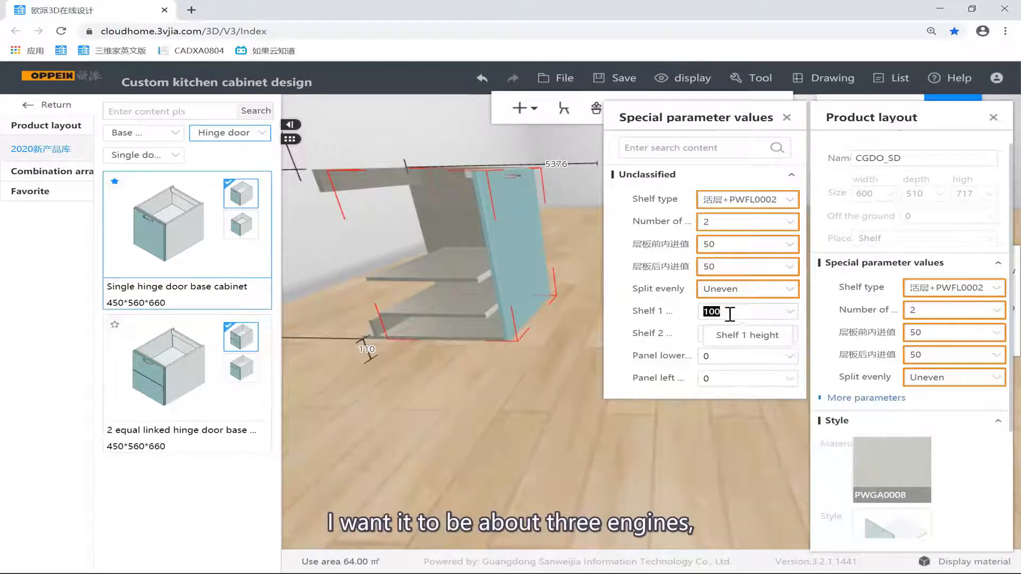
pyautogui.write('300')
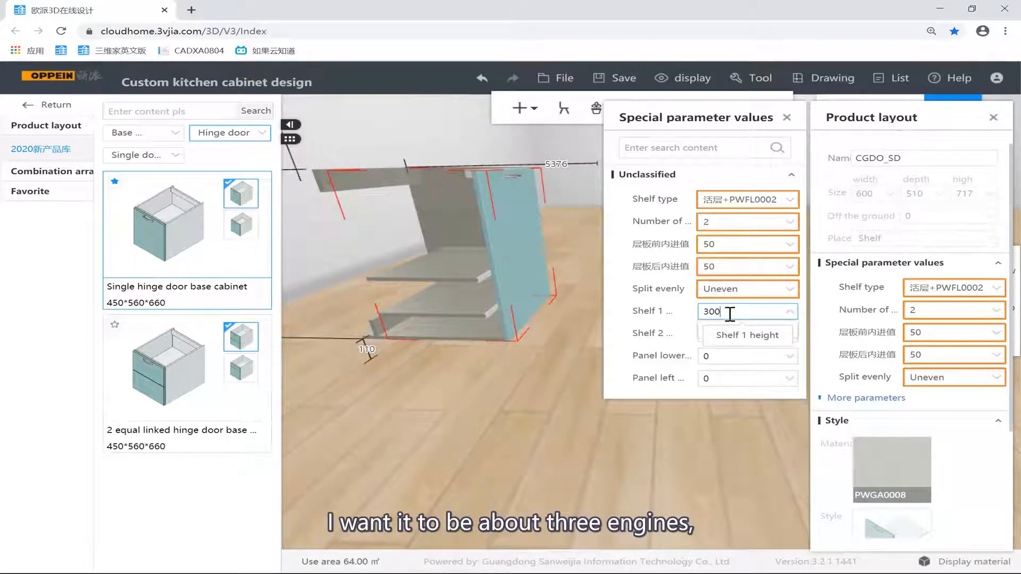
pyautogui.press('Return')
pyautogui.doubleClick(731, 333)
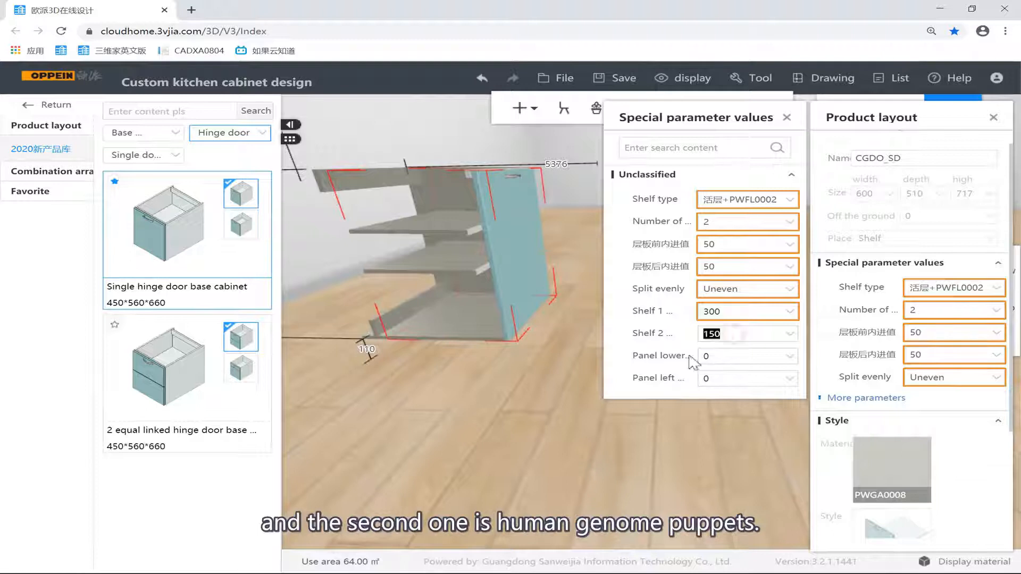
pyautogui.write('200')
pyautogui.press('Return')
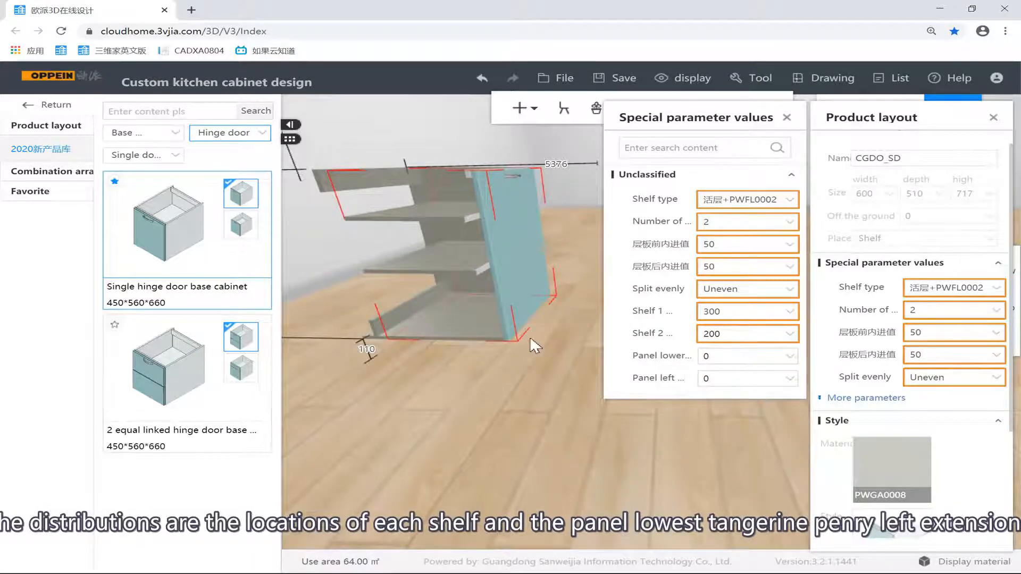
# Set the door's panel lower extension to 50 and check the door's lower edge against the cabinet side.
pyautogui.scroll(5, 448, 342)
pyautogui.moveTo(509, 316); pyautogui.dragTo(298, 310)
pyautogui.moveTo(485, 306); pyautogui.dragTo(442, 263)
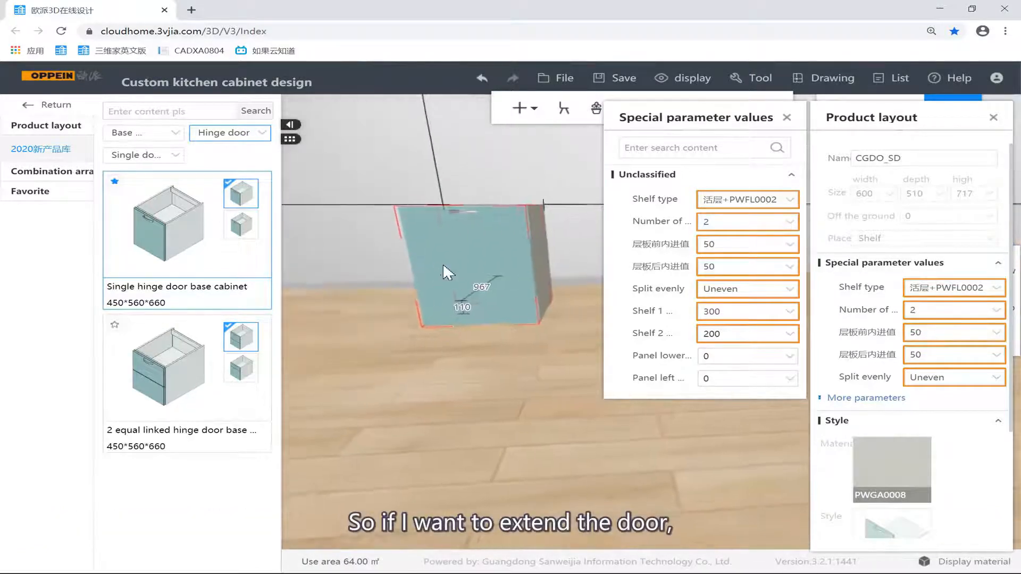
pyautogui.moveTo(735, 356); pyautogui.dragTo(655, 367)
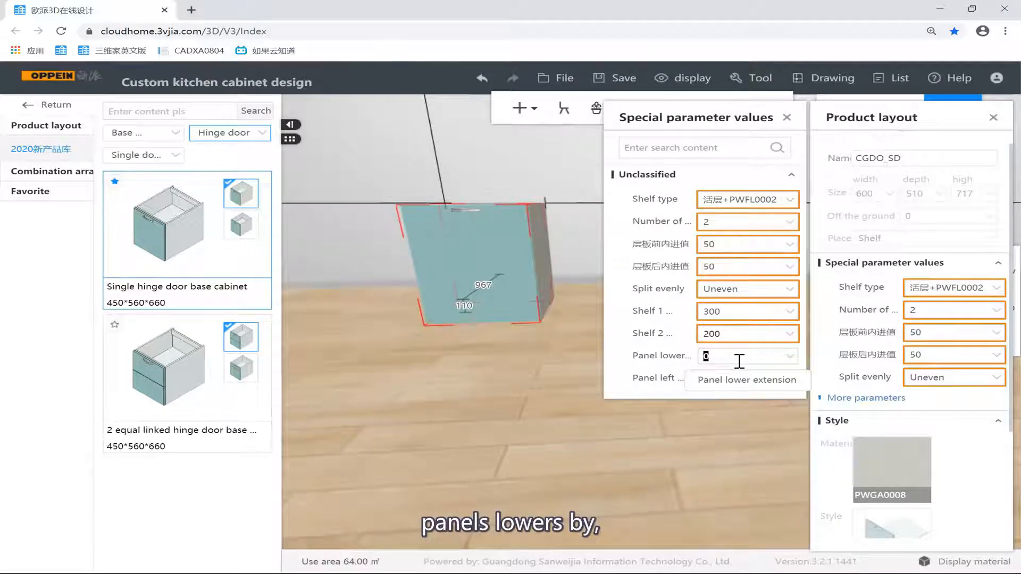
pyautogui.write('50')
pyautogui.press('Return')
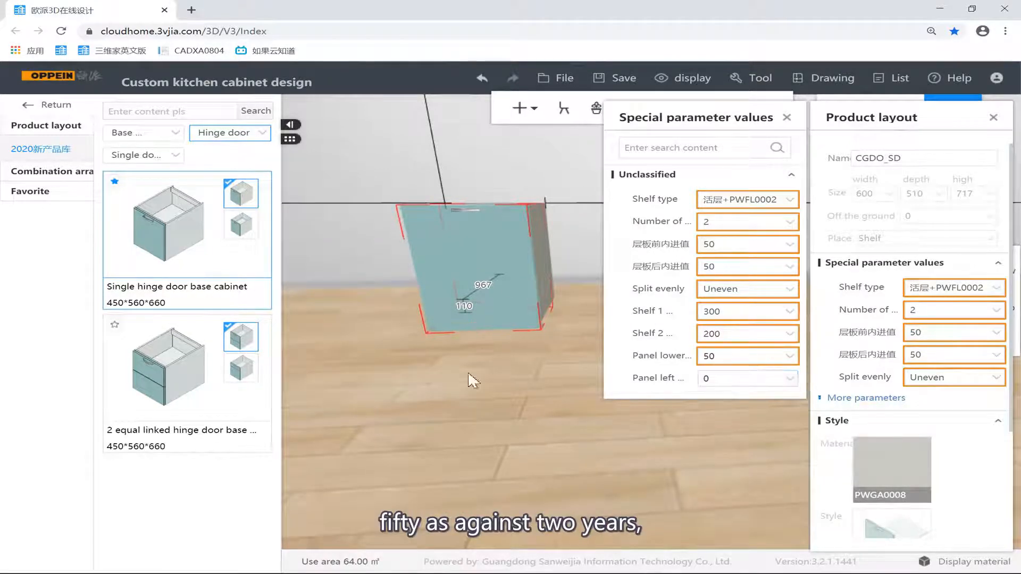
pyautogui.scroll(3, 468, 355)
pyautogui.moveTo(469, 355); pyautogui.dragTo(450, 432)
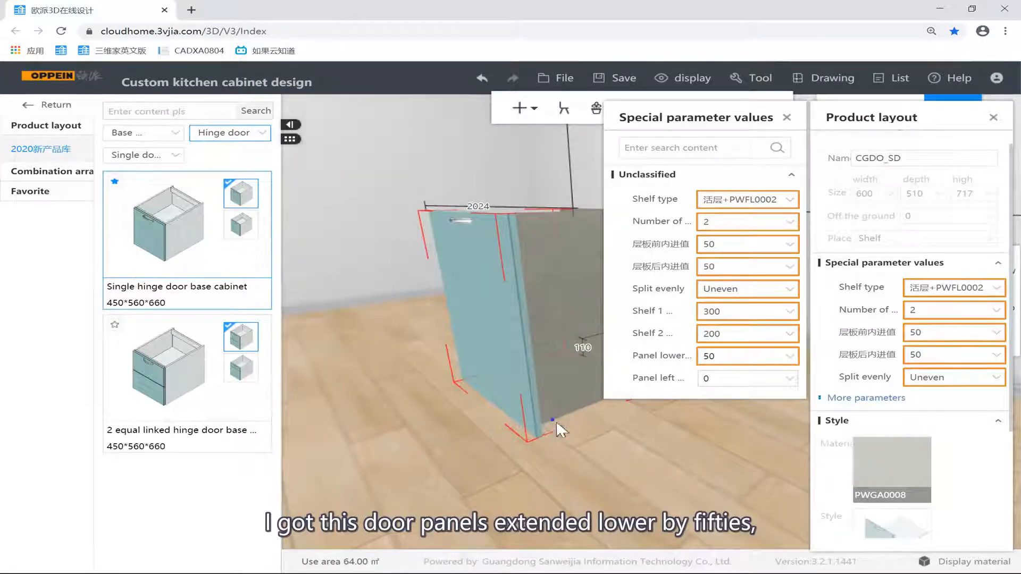
pyautogui.moveTo(556, 423); pyautogui.dragTo(632, 414, button='right')
pyautogui.scroll(-2, 598, 428)
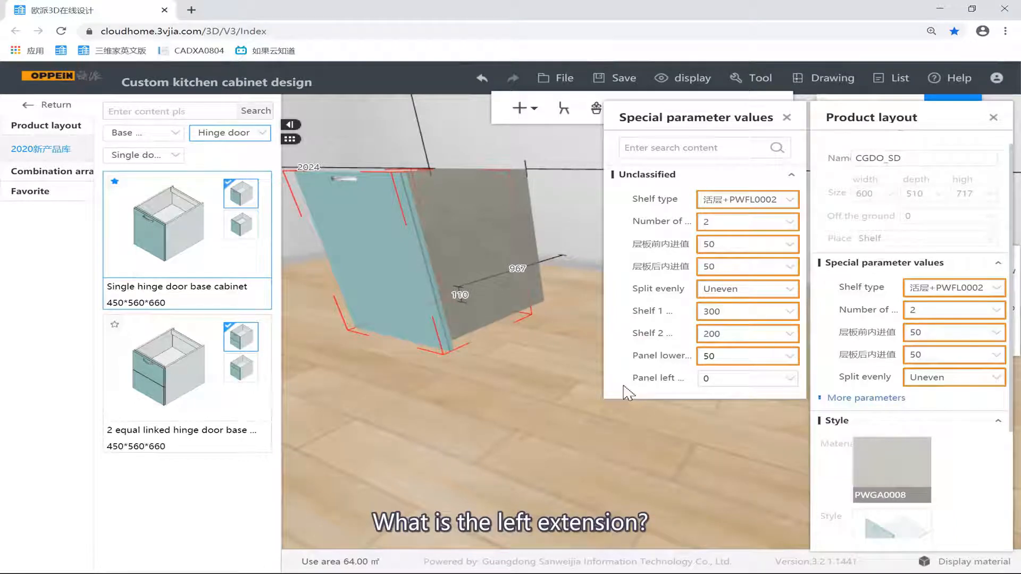
# Set the door's panel left extension to 50 on the CGDO_SD unit, deselect it and view the widened door.
pyautogui.click(482, 439)
pyautogui.press('o')
pyautogui.moveTo(483, 436); pyautogui.dragTo(492, 337, button='right')
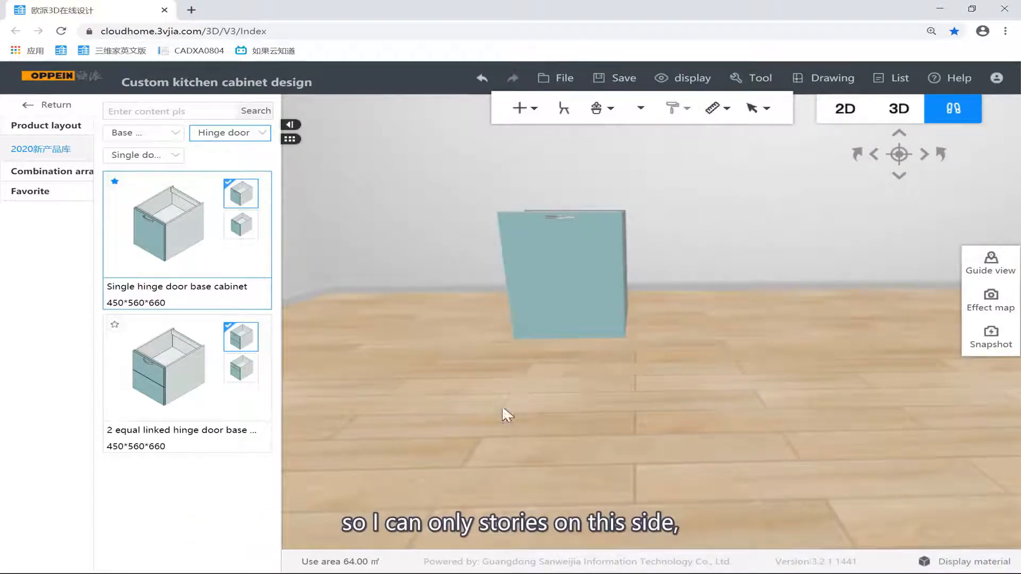
pyautogui.click(548, 272)
pyautogui.click(841, 403)
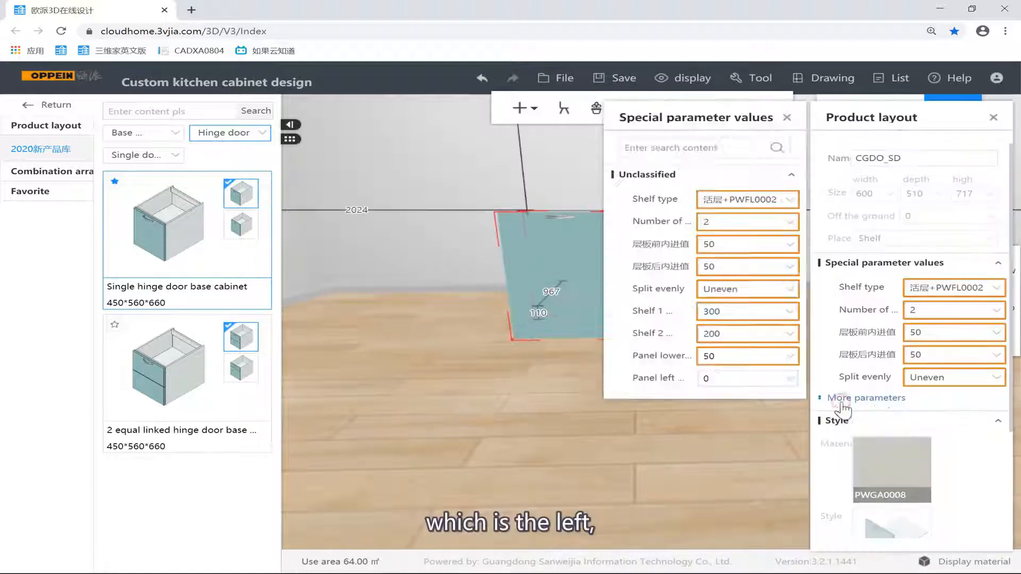
pyautogui.doubleClick(707, 377)
pyautogui.write('50')
pyautogui.press('Return')
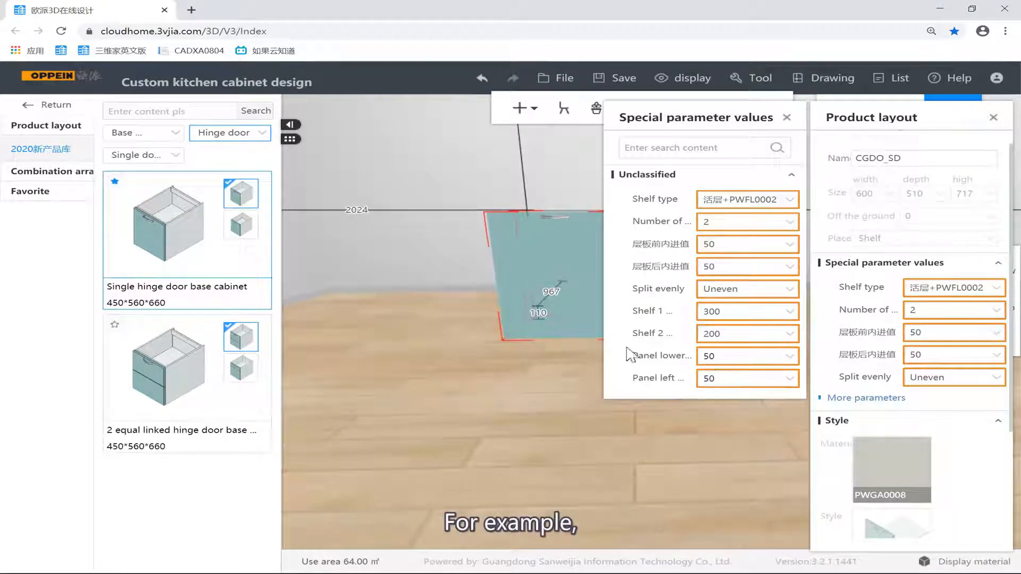
pyautogui.click(452, 308)
pyautogui.moveTo(452, 308); pyautogui.dragTo(516, 339)
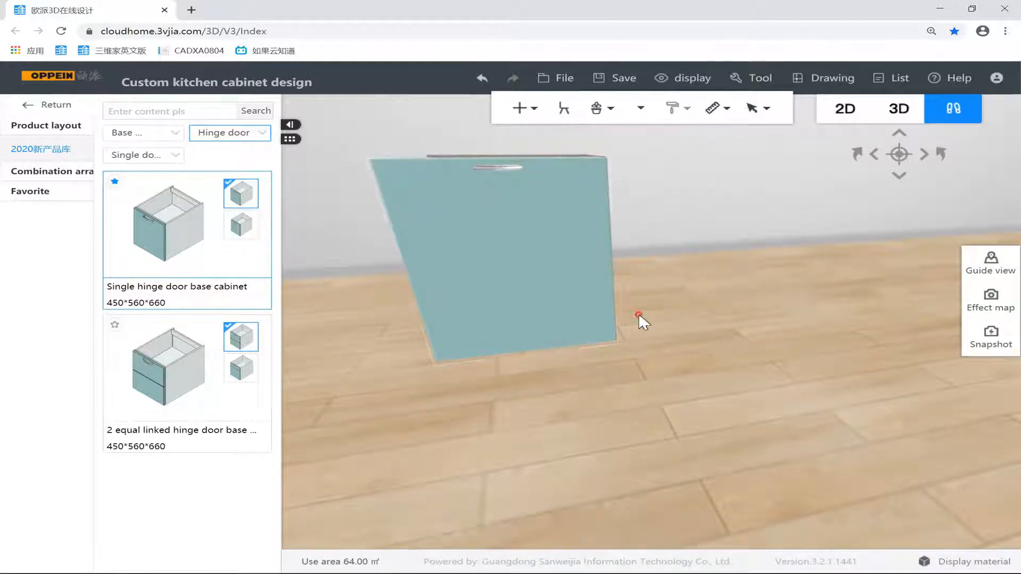
# Delete the single hinge door base cabinet from the room.
pyautogui.scroll(-5, 640, 313)
pyautogui.moveTo(684, 307); pyautogui.dragTo(646, 378)
pyautogui.scroll(-3, 612, 341)
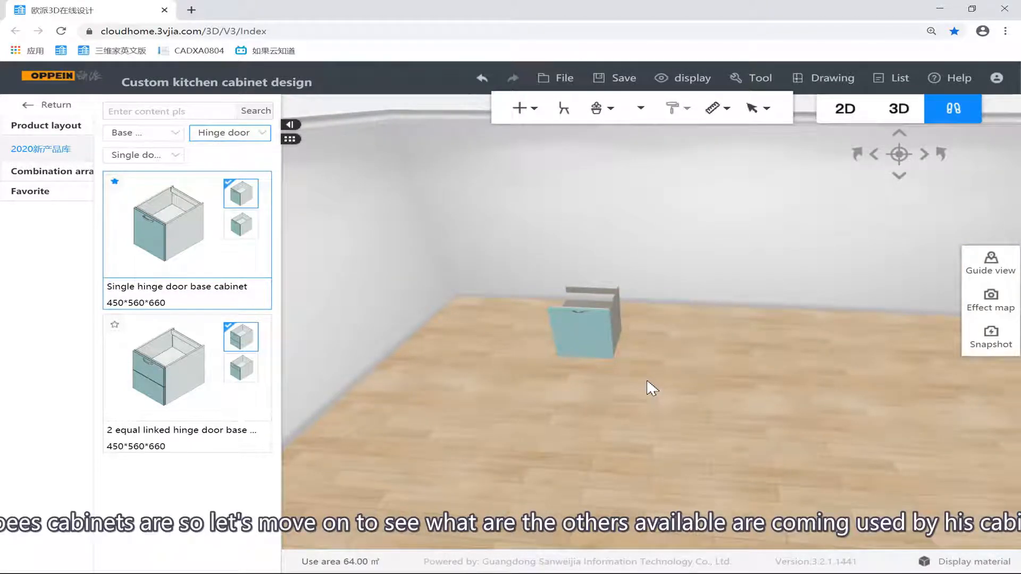
pyautogui.click(616, 311)
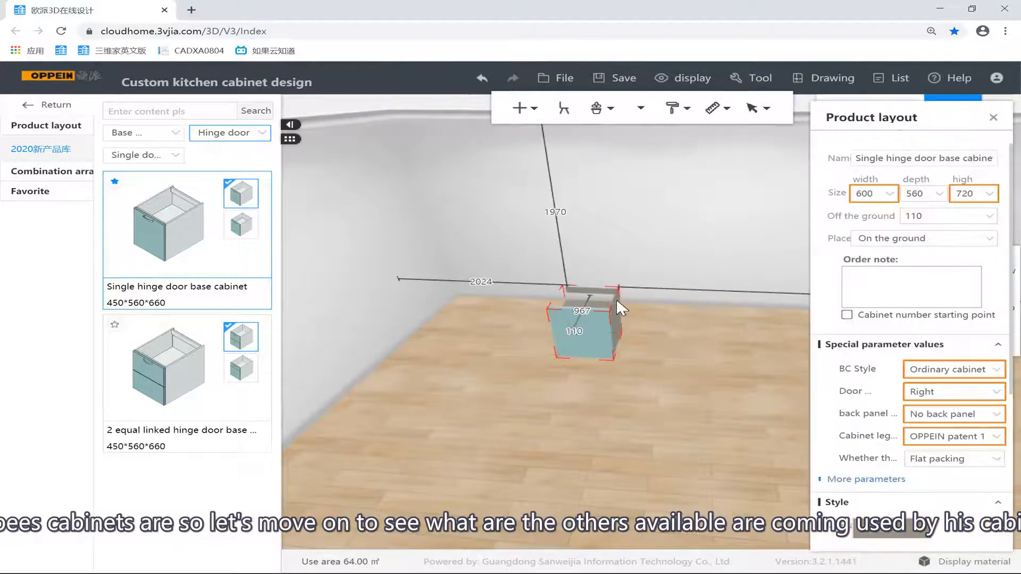
pyautogui.press('Delete')
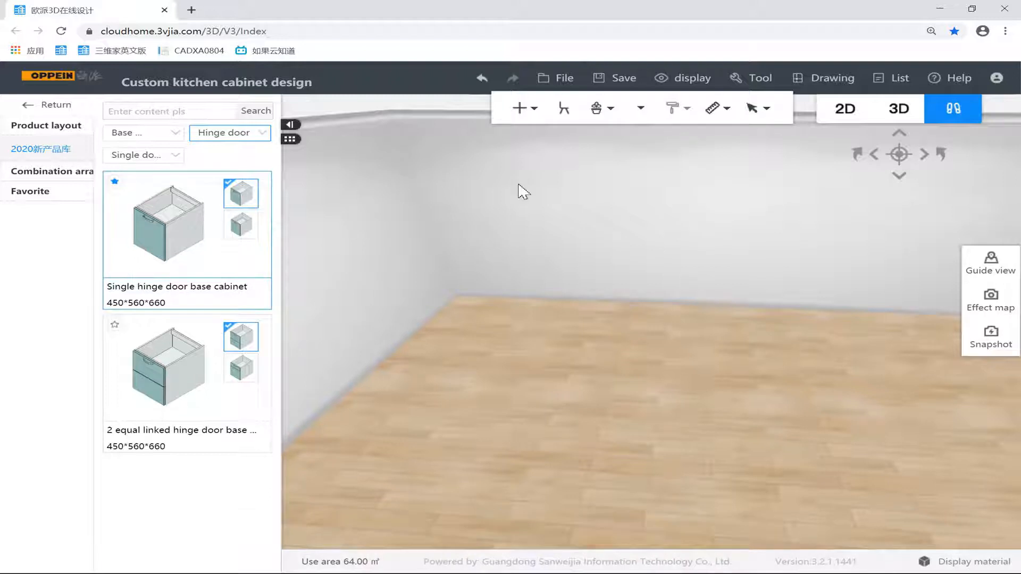
# Review the product library's category list and switch the category from Base cabinets to Decorative parts.
pyautogui.click(168, 134)
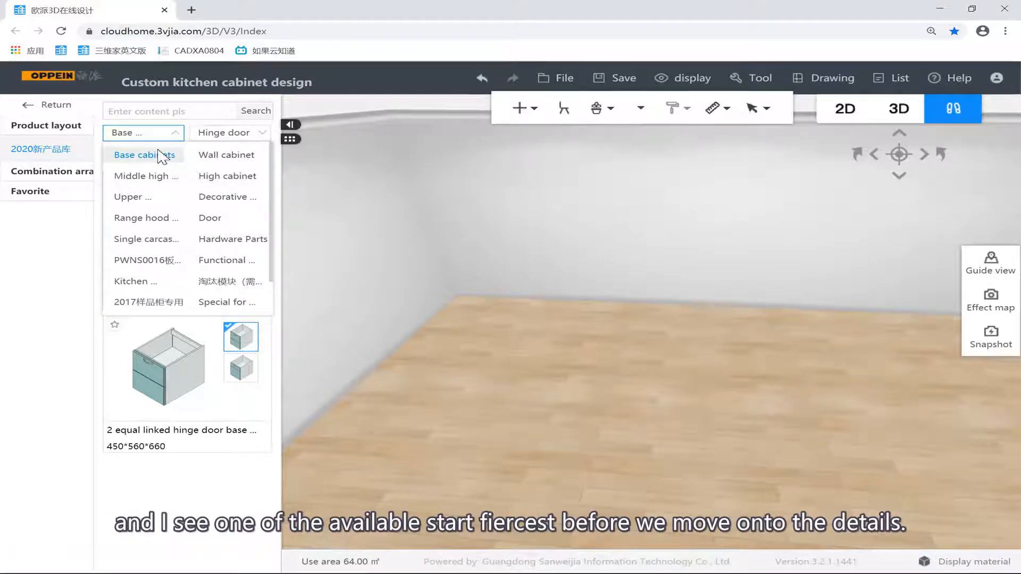
pyautogui.click(208, 133)
pyautogui.click(177, 132)
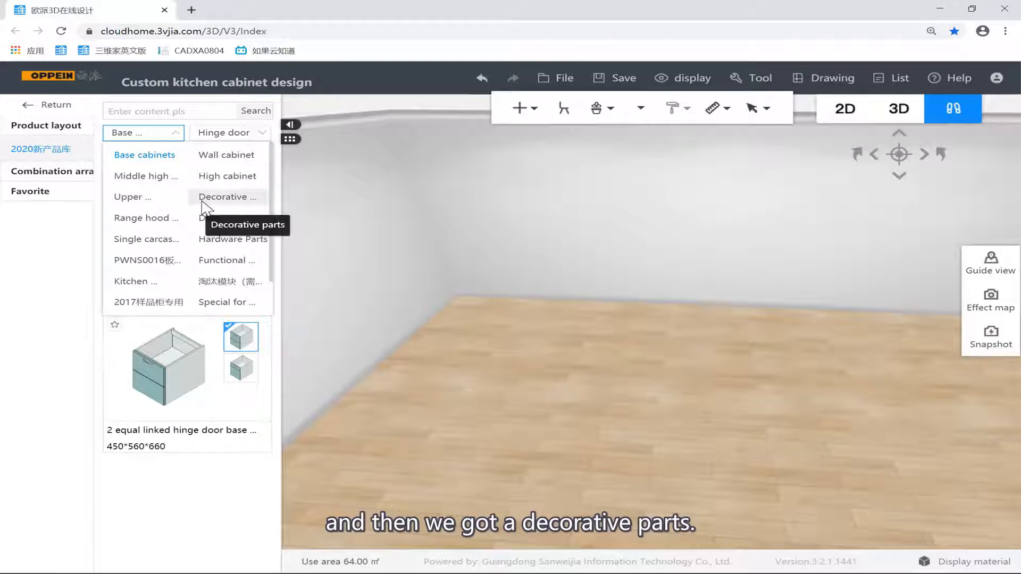
pyautogui.click(152, 133)
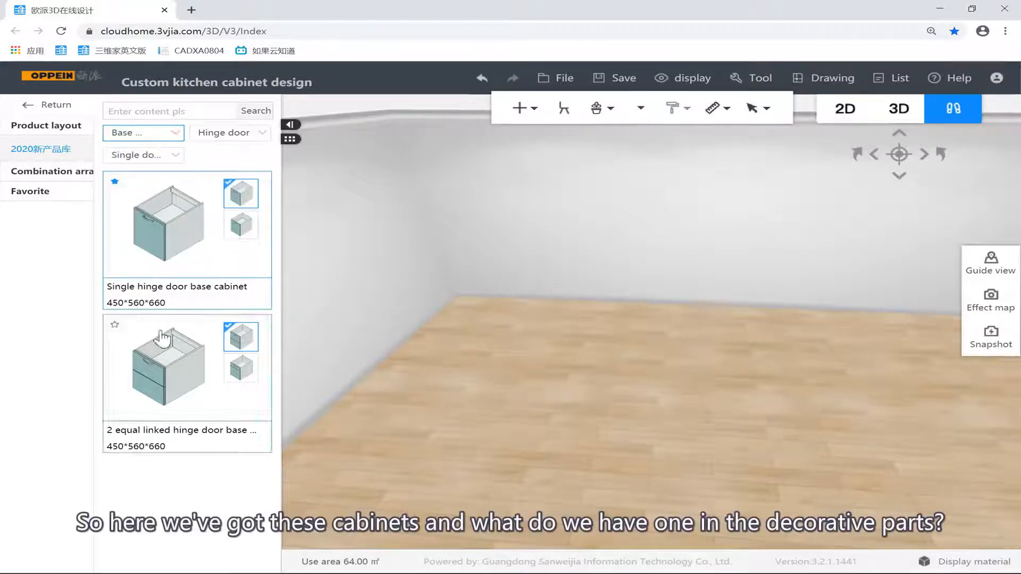
pyautogui.click(159, 137)
pyautogui.click(207, 194)
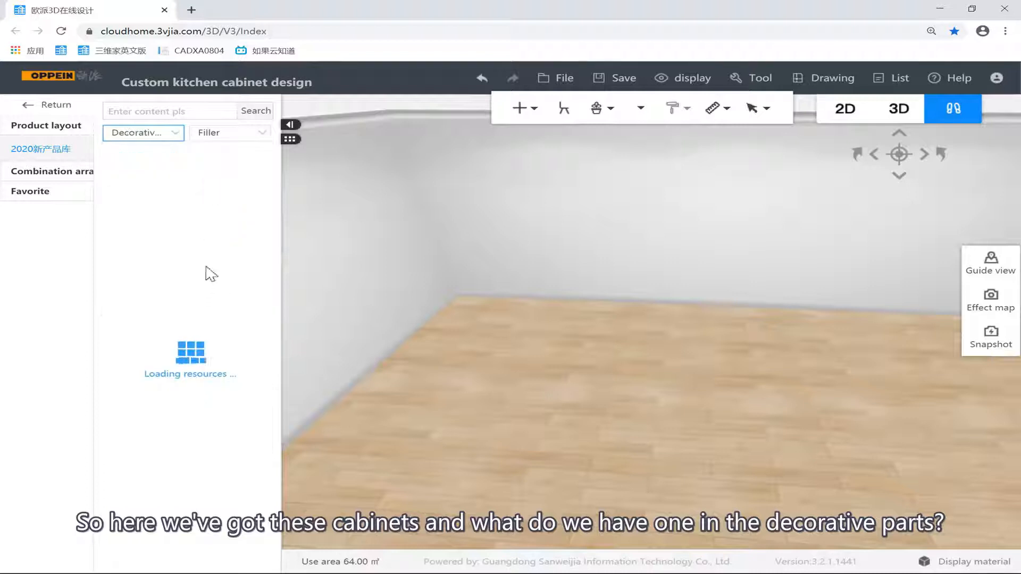
# Look through the base, wall and high cabinet filler models in the Decorative parts library.
pyautogui.scroll(-2, 188, 302)
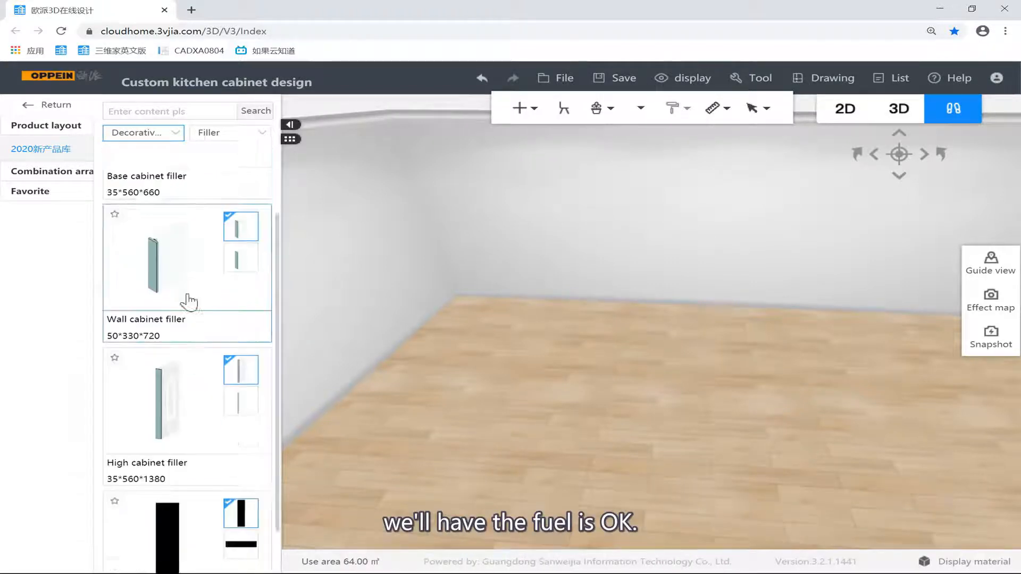
pyautogui.scroll(-1, 192, 298)
pyautogui.scroll(3, 197, 236)
pyautogui.scroll(-2, 124, 335)
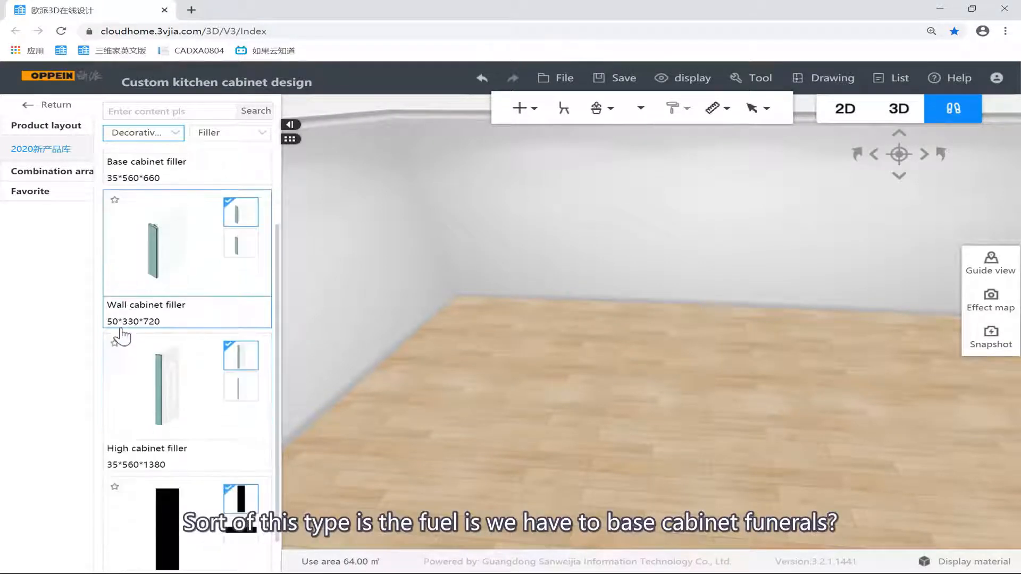
pyautogui.scroll(-1, 159, 325)
pyautogui.scroll(3, 224, 319)
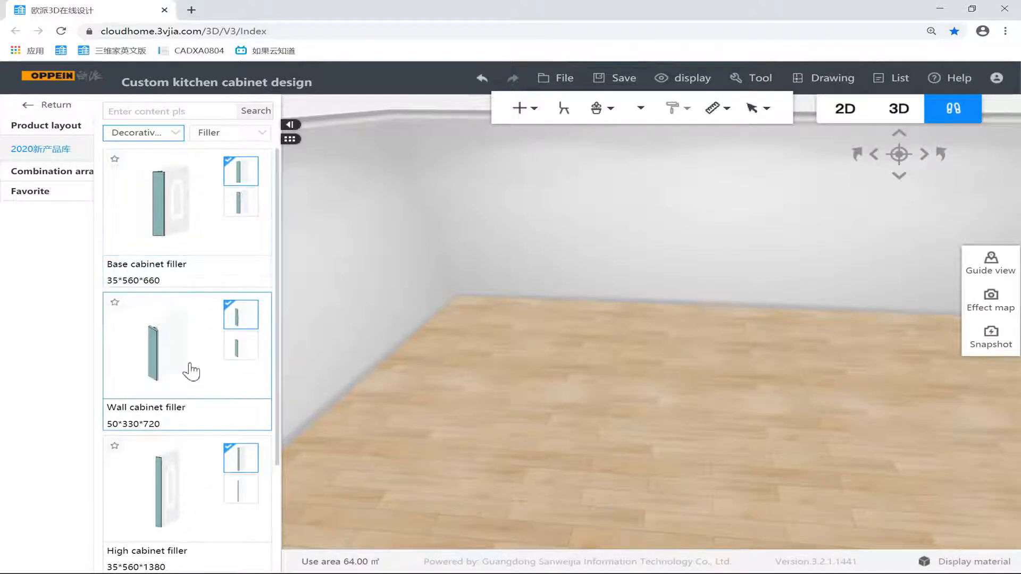
pyautogui.scroll(-3, 187, 361)
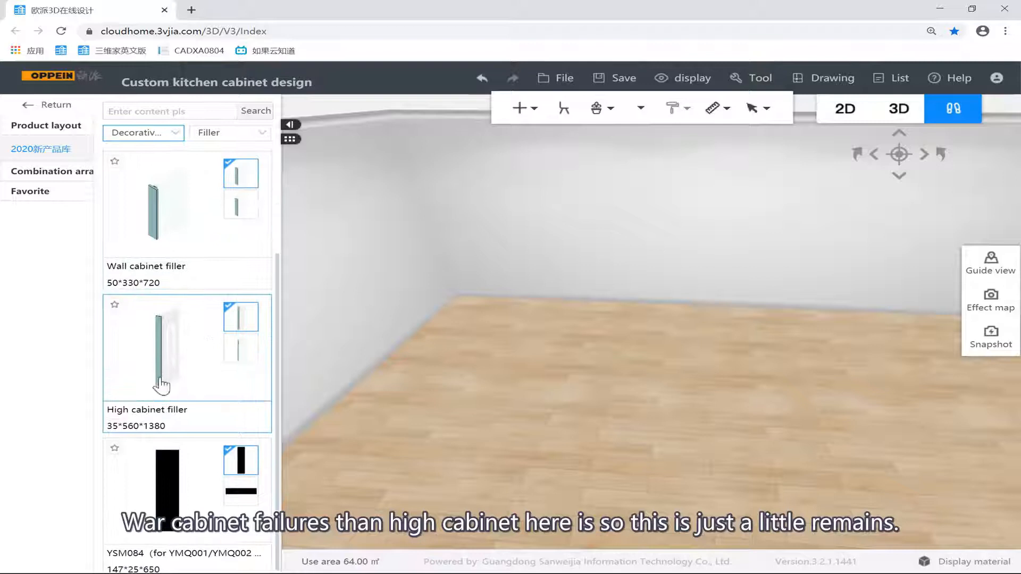
pyautogui.scroll(3, 163, 384)
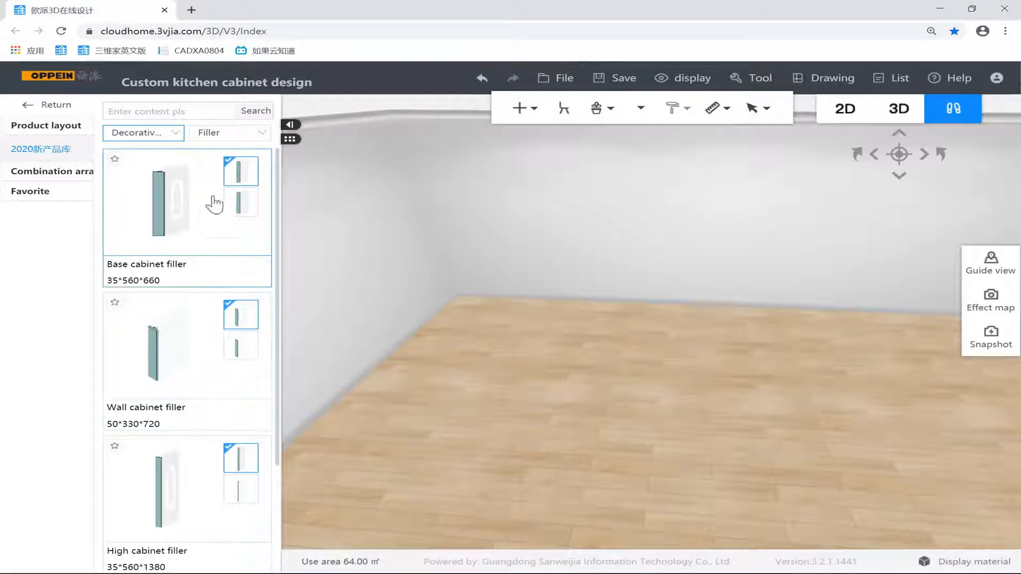
# Place a 35*560*660 Base cabinet filler against the back wall, about 1650 mm from the left wall, and select it.
pyautogui.click(148, 190)
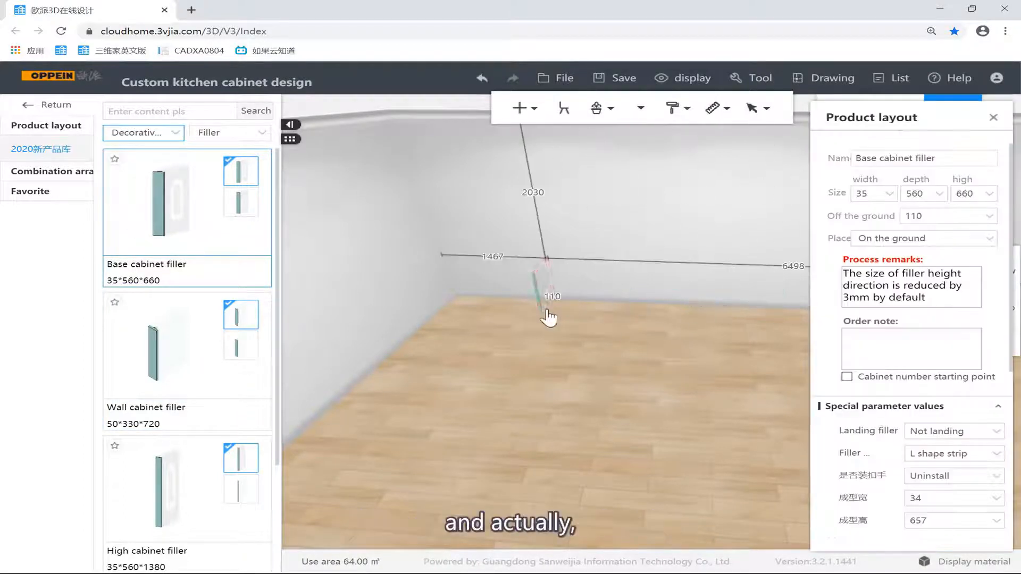
pyautogui.click(543, 343)
pyautogui.scroll(4, 575, 308)
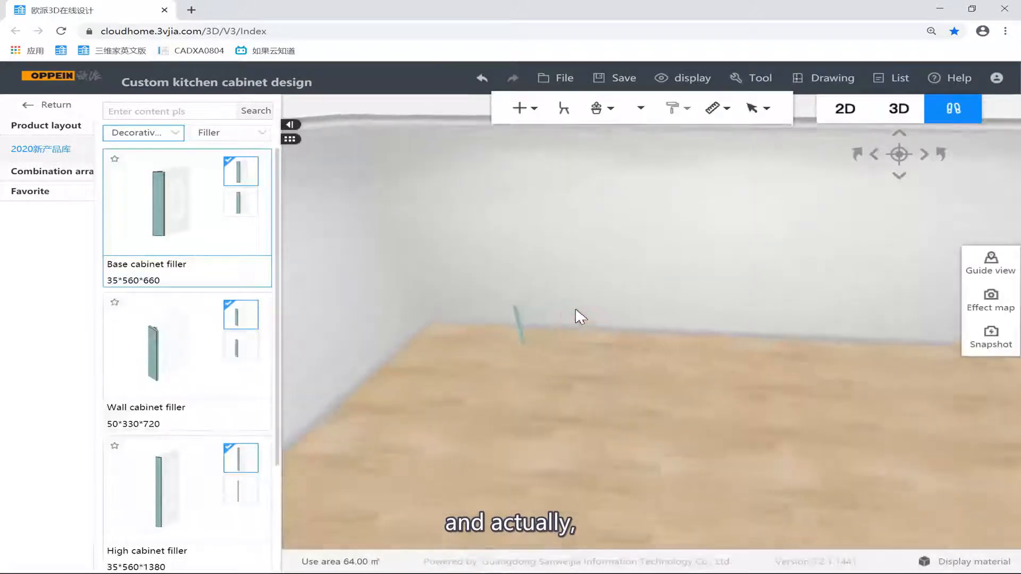
pyautogui.moveTo(575, 308); pyautogui.dragTo(647, 388)
pyautogui.click(535, 338)
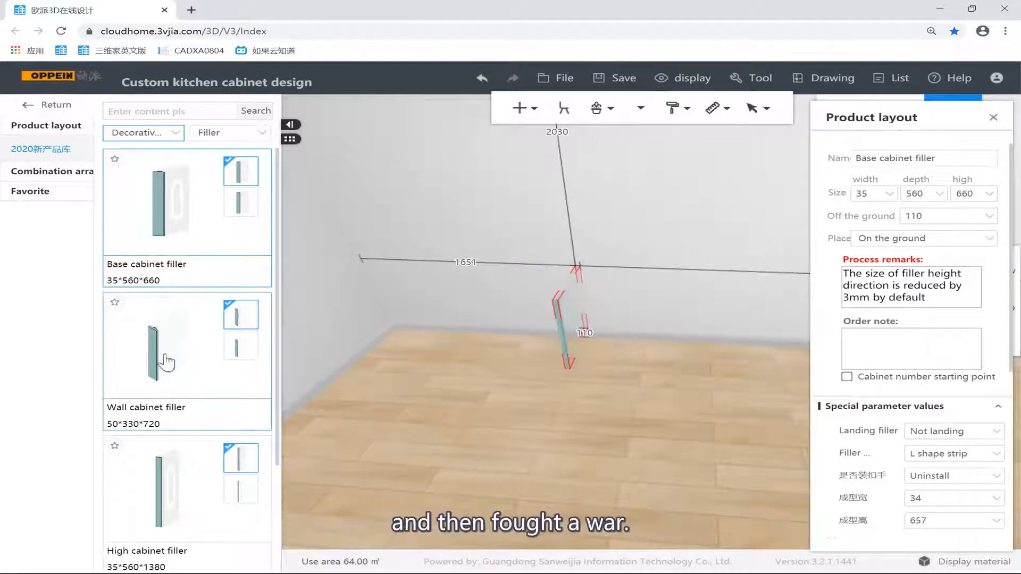
# Place a 50*330*720 Wall cabinet filler above the base filler, about 1620 mm from the left wall, and check it from several angles.
pyautogui.click(189, 372)
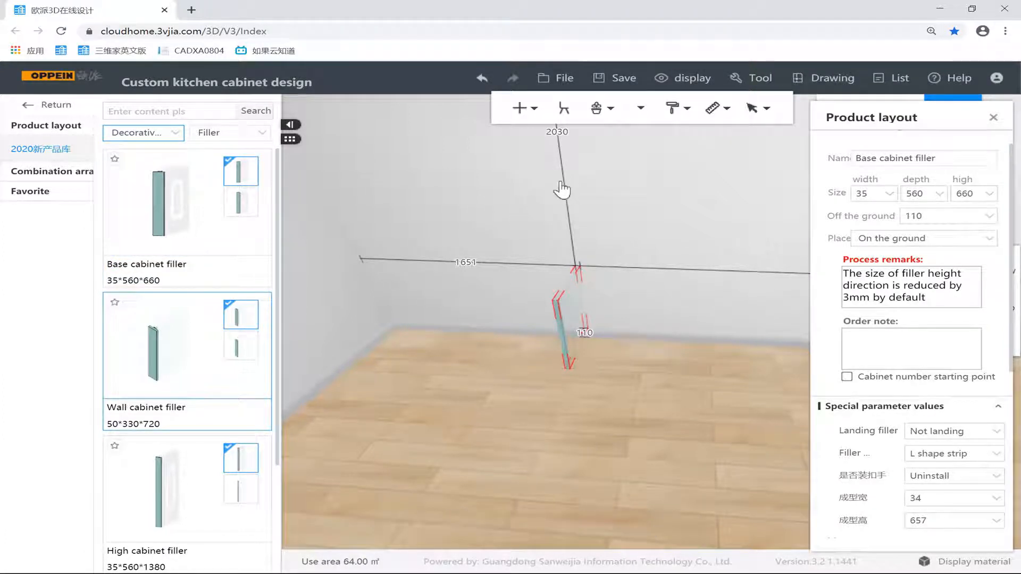
pyautogui.click(562, 154)
pyautogui.scroll(-3, 622, 199)
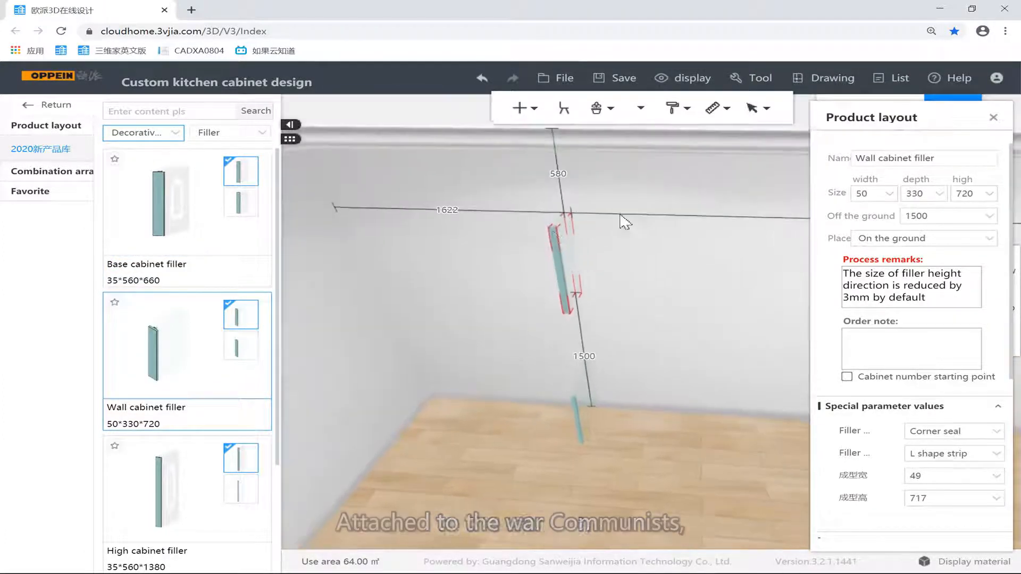
pyautogui.moveTo(590, 280); pyautogui.dragTo(535, 229)
pyautogui.moveTo(633, 276); pyautogui.dragTo(765, 280)
pyautogui.moveTo(581, 248); pyautogui.dragTo(402, 231)
pyautogui.moveTo(553, 266); pyautogui.dragTo(581, 296)
pyautogui.click(584, 290)
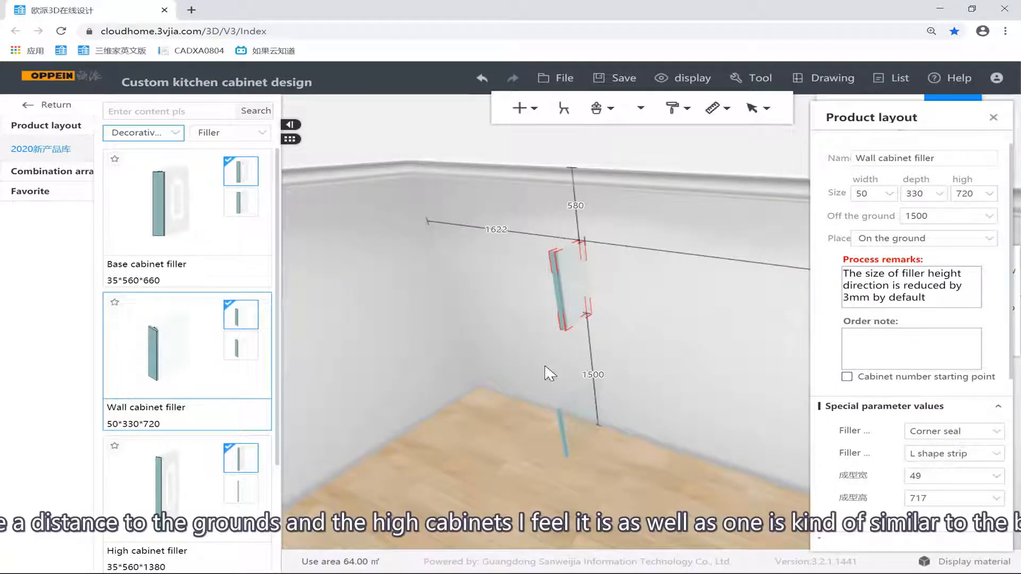
pyautogui.click(502, 340)
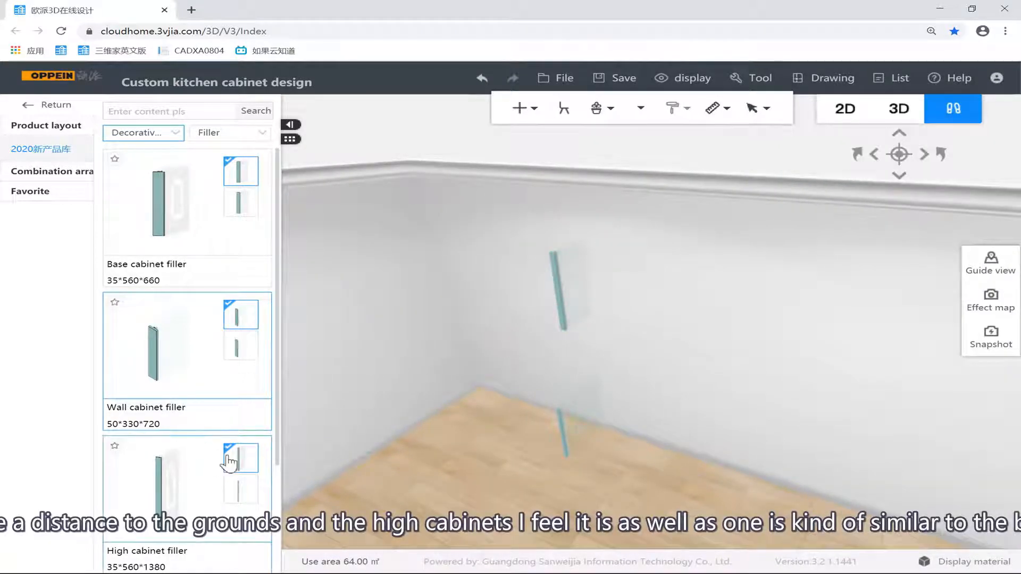
# Place a 35*560*1380 High cabinet filler along the back wall, about 2930 mm from the left wall.
pyautogui.moveTo(472, 351); pyautogui.dragTo(374, 383)
pyautogui.scroll(-2, 244, 430)
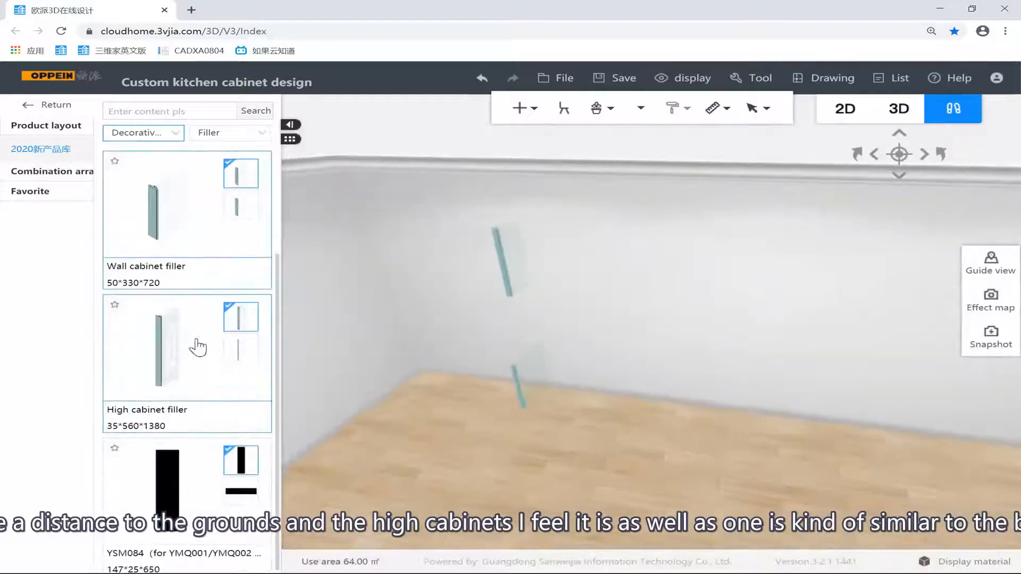
pyautogui.click(673, 410)
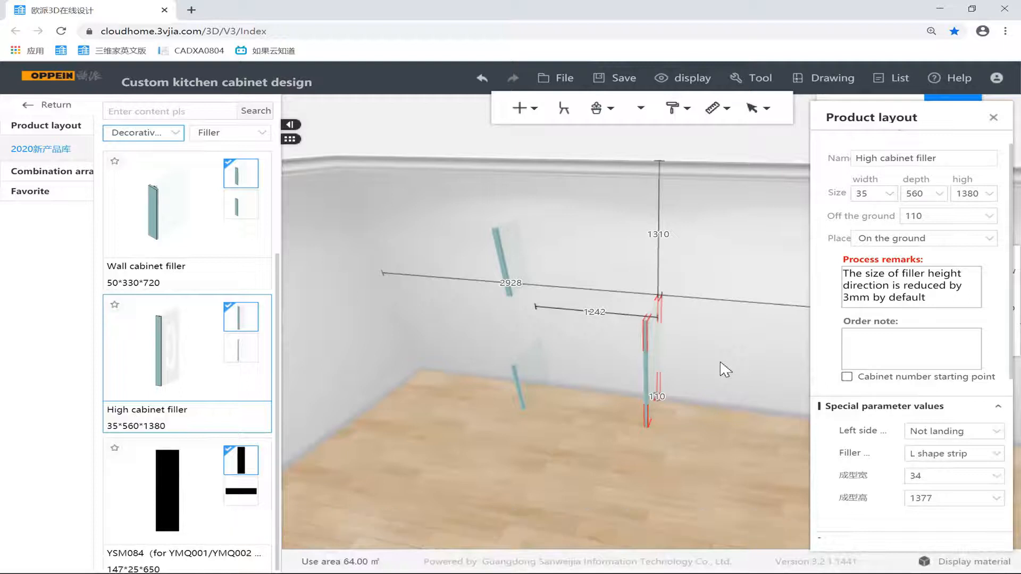
pyautogui.click(641, 109)
pyautogui.click(622, 159)
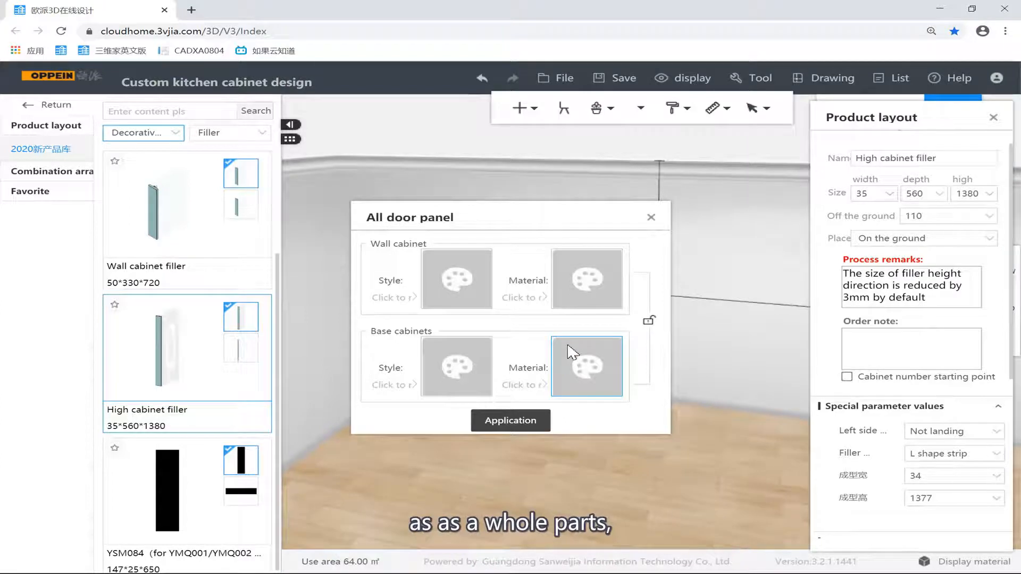
pyautogui.click(651, 216)
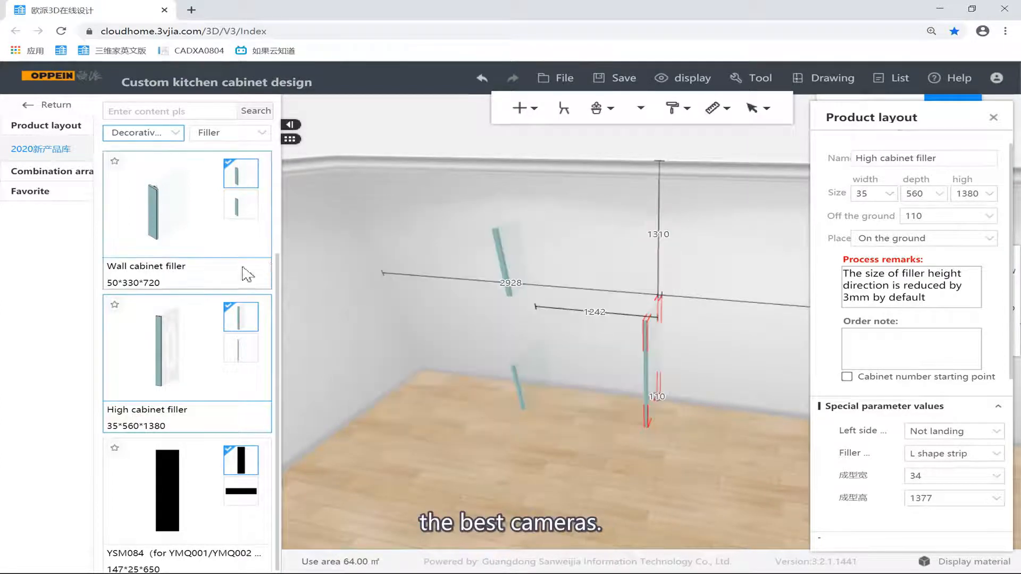
# Select the placed base, wall and high cabinet fillers in turn to compare their parameters and positions.
pyautogui.click(519, 375)
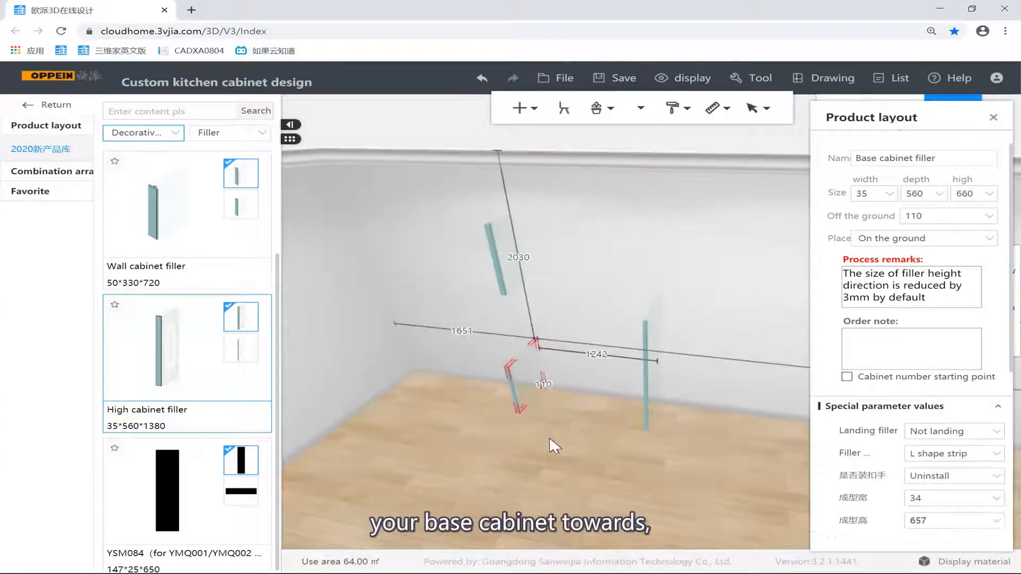
pyautogui.click(503, 274)
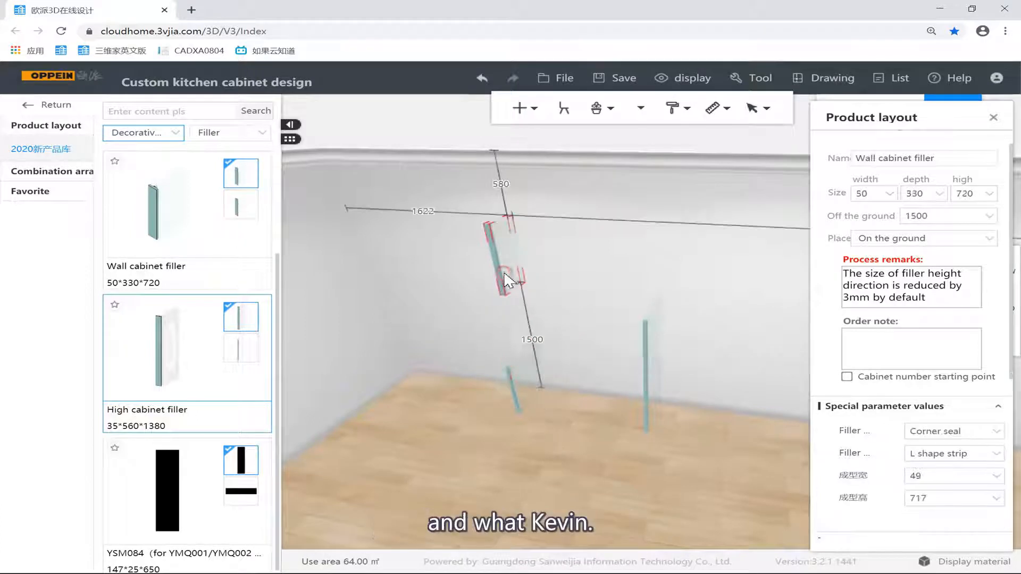
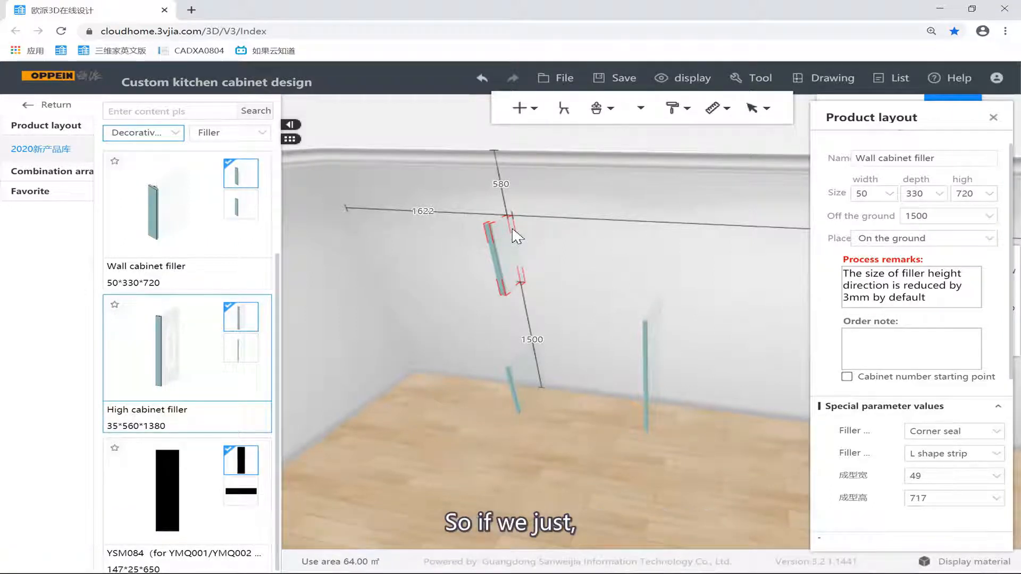
pyautogui.click(591, 256)
pyautogui.moveTo(649, 306); pyautogui.dragTo(573, 291)
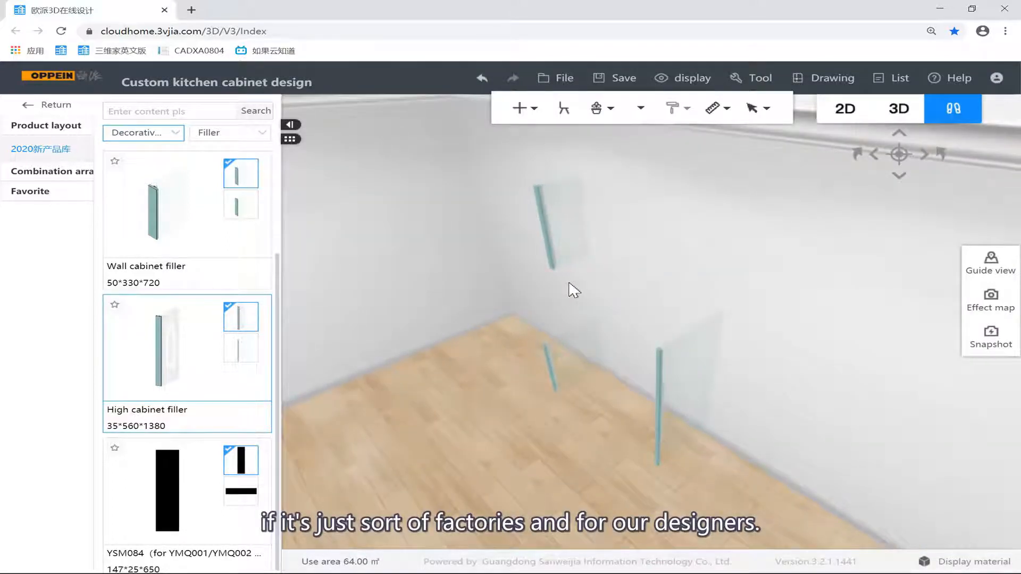
pyautogui.click(595, 366)
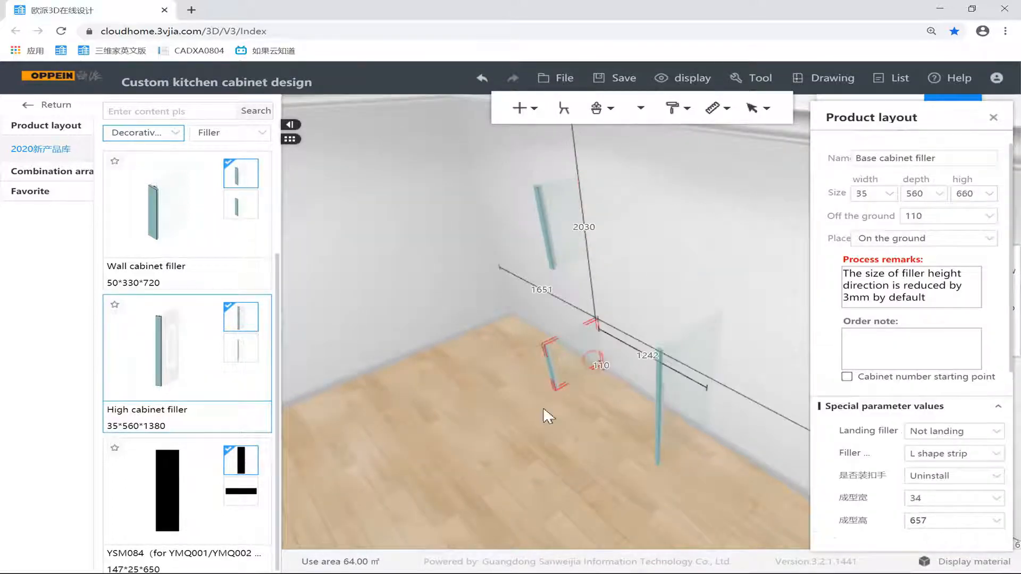
pyautogui.click(667, 417)
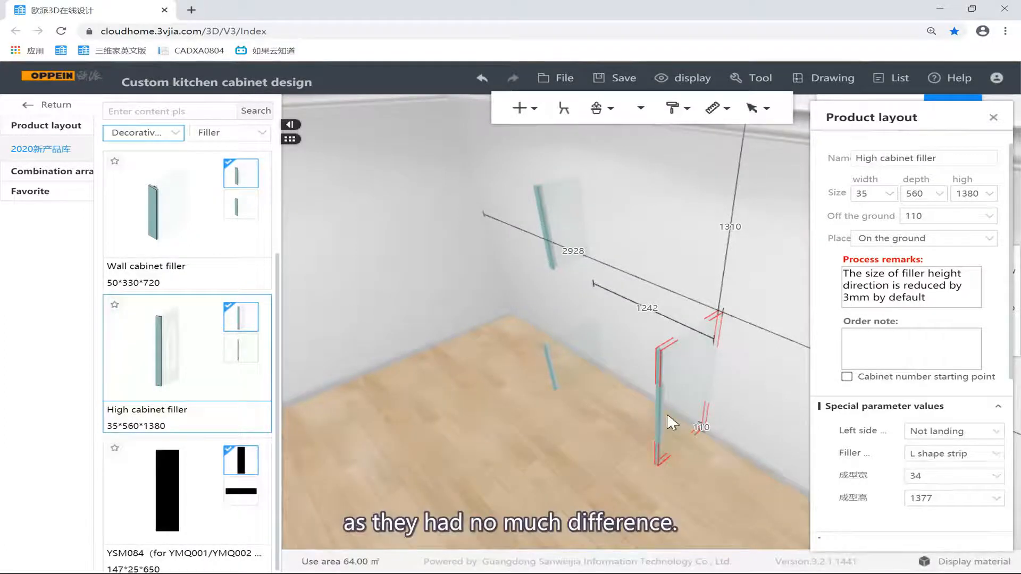
pyautogui.click(640, 298)
pyautogui.scroll(3, 640, 298)
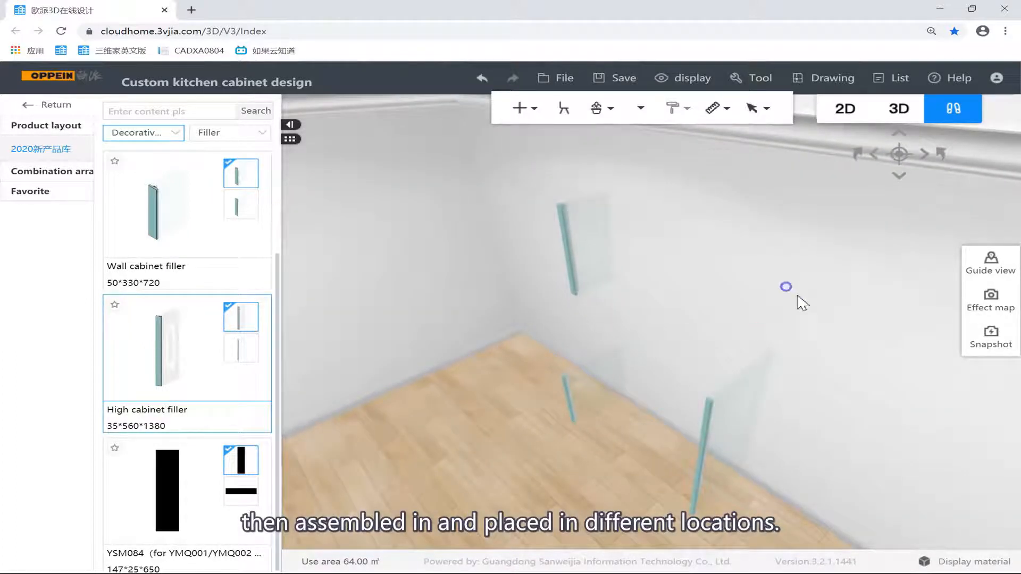
pyautogui.moveTo(797, 296)
pyautogui.mouseDown()
pyautogui.moveTo(838, 323)
pyautogui.moveTo(797, 308)
pyautogui.mouseUp()
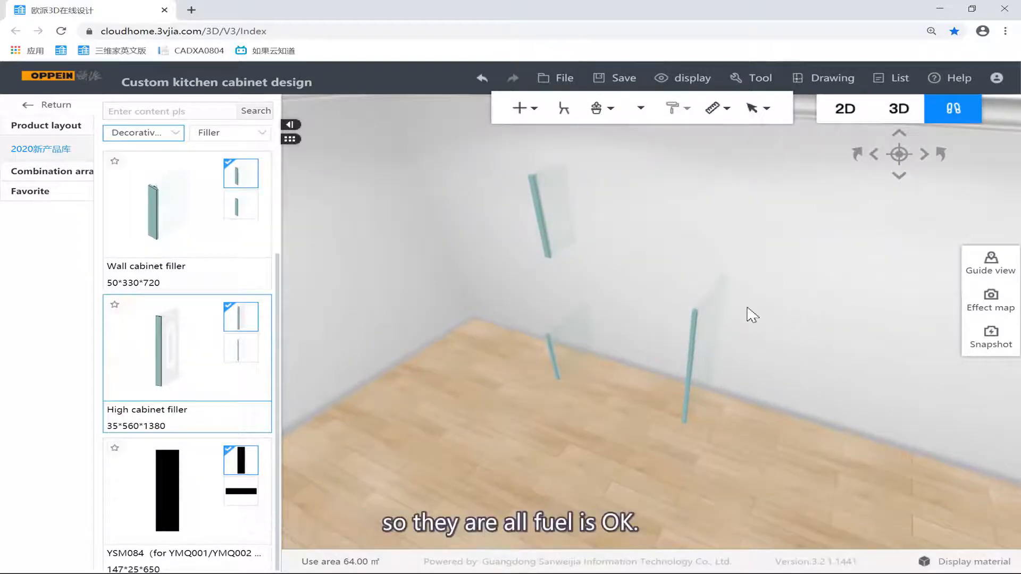
# Preview the corner variants of the base and wall cabinet fillers in the library, and return the base filler to its standard variant.
pyautogui.scroll(3, 153, 285)
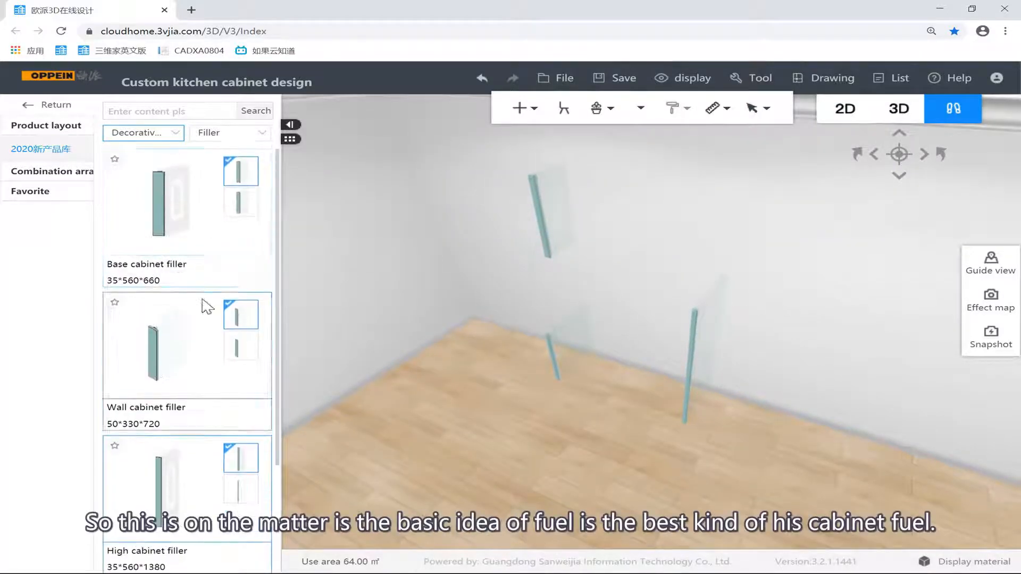
pyautogui.click(232, 210)
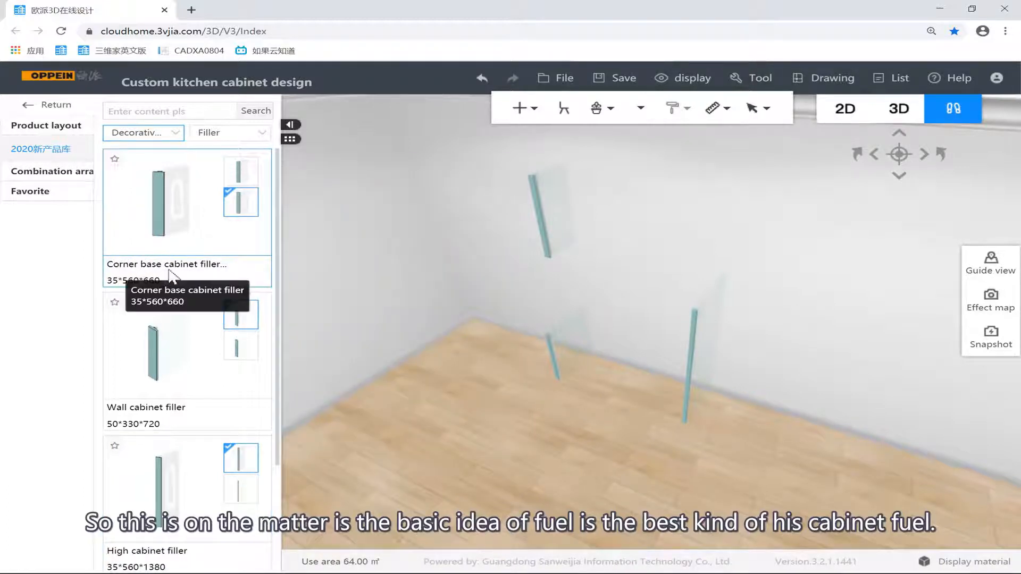
pyautogui.click(236, 349)
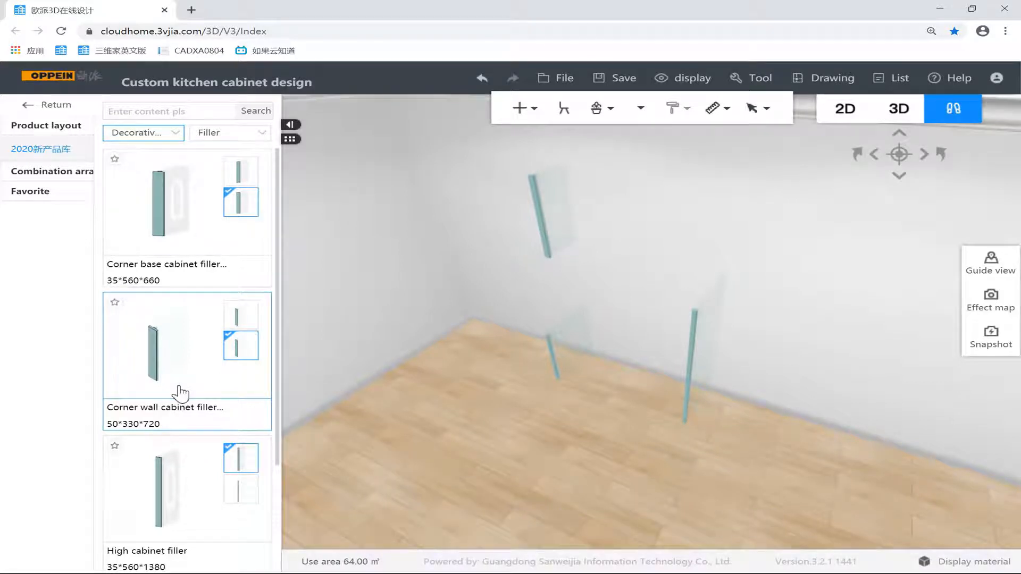
pyautogui.click(240, 171)
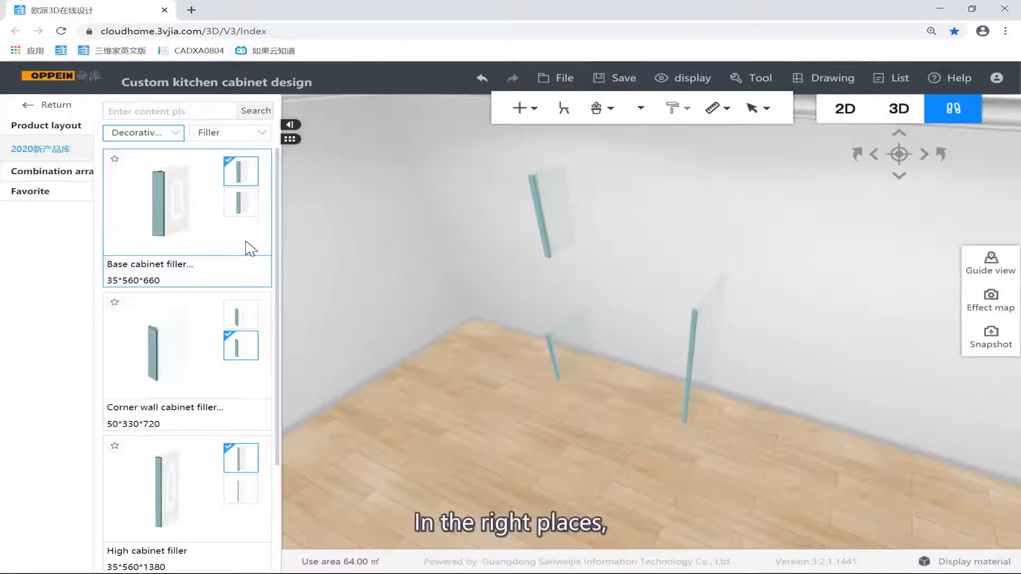
# Compare the standard and corner variants of the 35*560*660 base cabinet filler in the Filler category, with the wall filler set to standard.
pyautogui.click(245, 313)
pyautogui.click(242, 211)
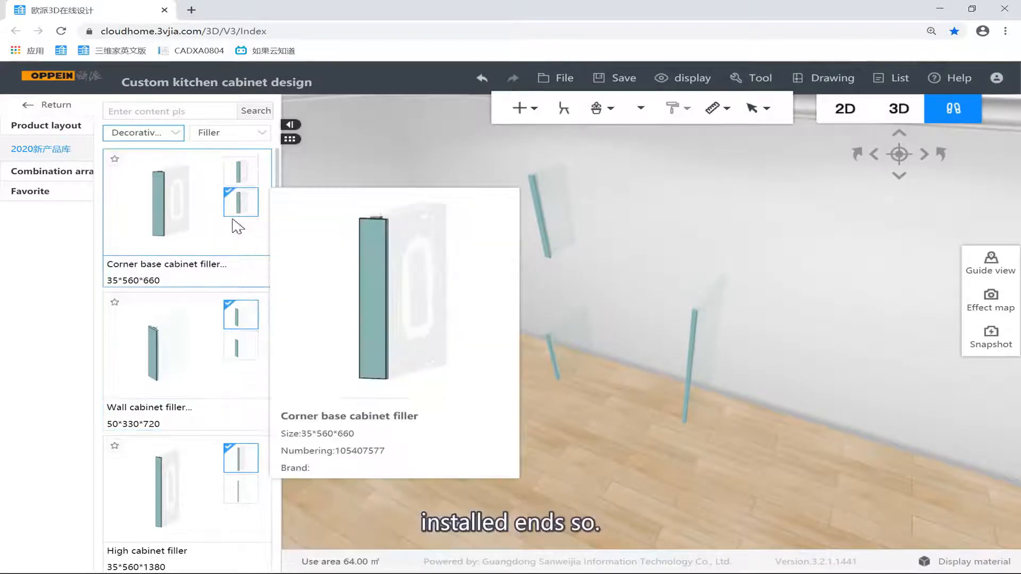
pyautogui.click(235, 134)
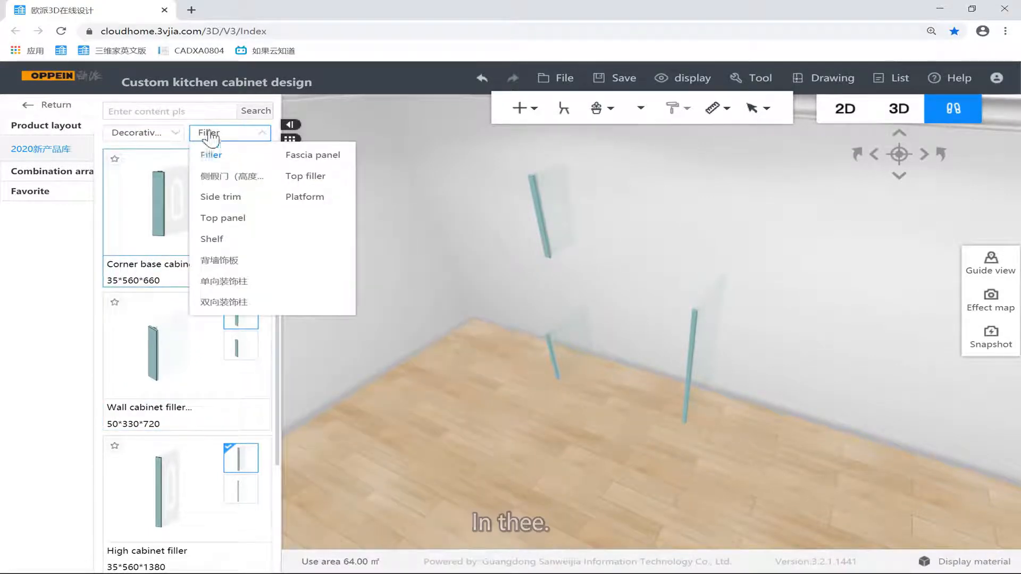
pyautogui.click(208, 153)
pyautogui.moveTo(514, 248); pyautogui.dragTo(518, 241, button='right')
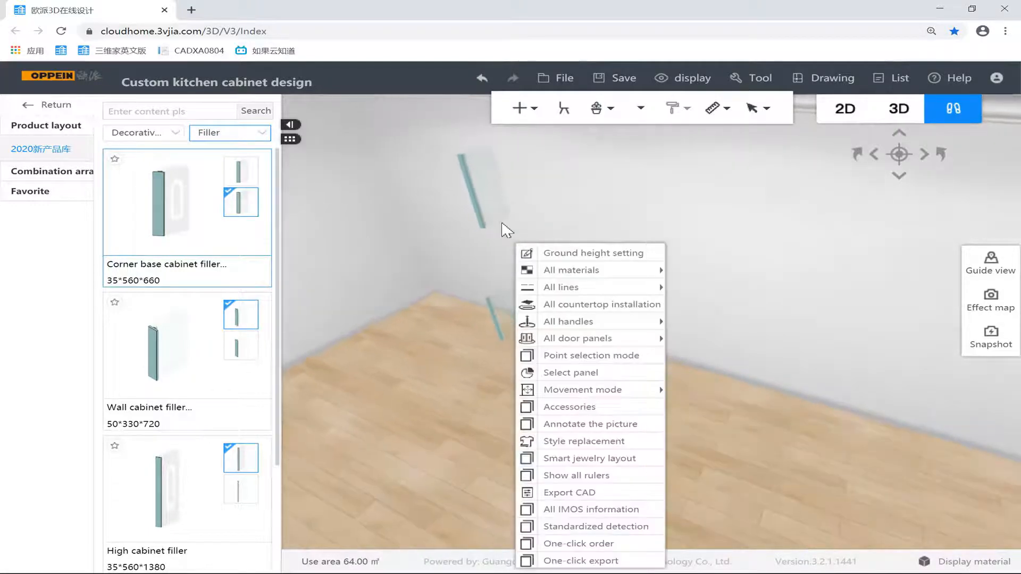
pyautogui.click(577, 187)
pyautogui.moveTo(226, 200)
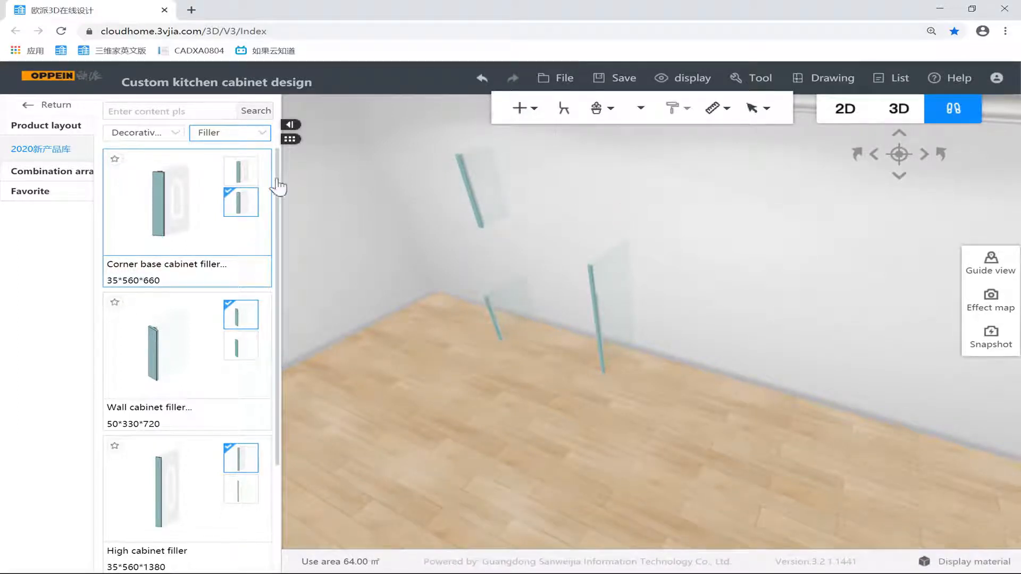
pyautogui.click(240, 171)
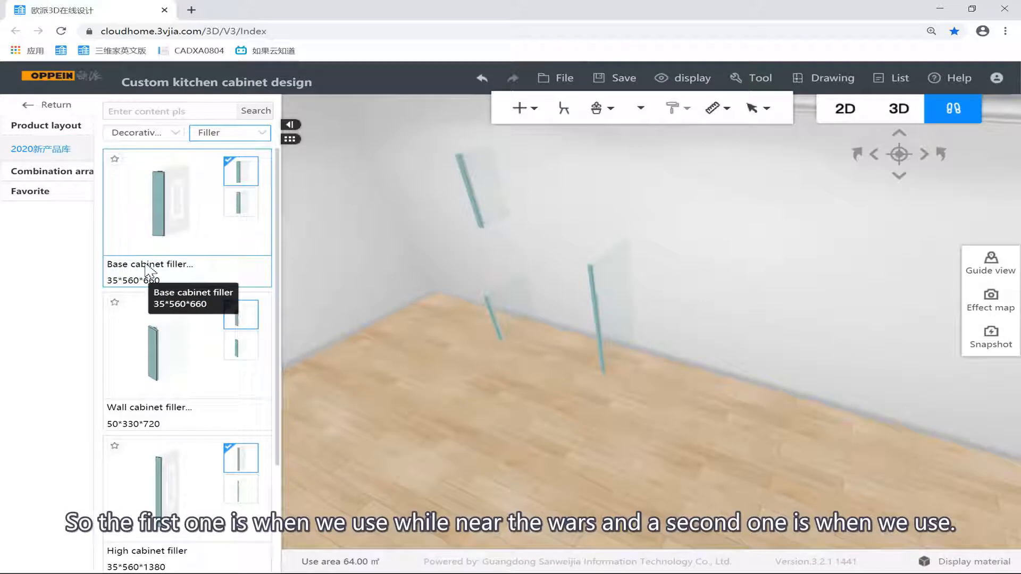
pyautogui.click(242, 201)
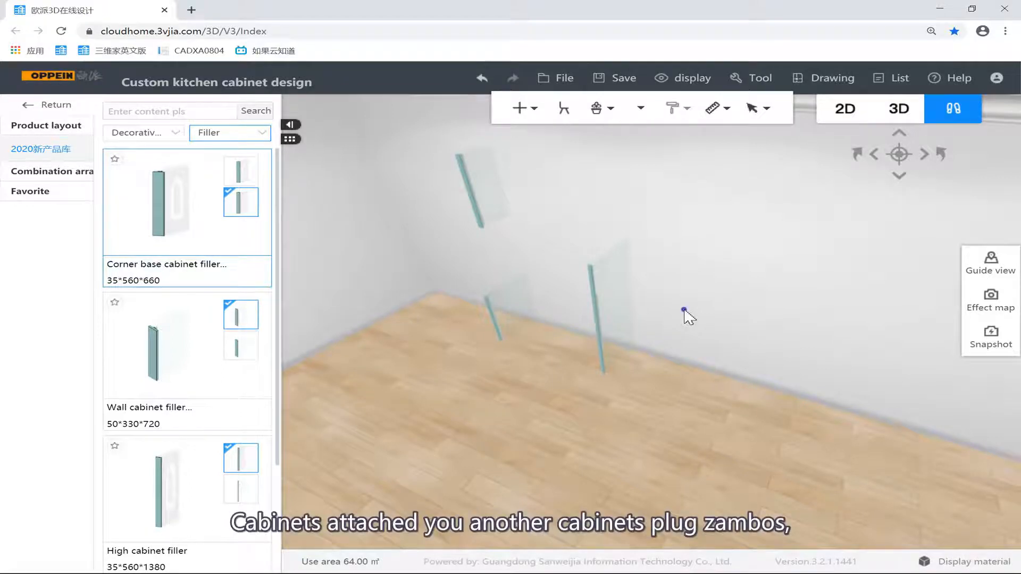
# Place a 450*560*660 Single hinge door base cabinet against the left wall, about 1103 mm from the room corner.
pyautogui.moveTo(683, 311); pyautogui.dragTo(649, 308)
pyautogui.scroll(-3, 708, 314)
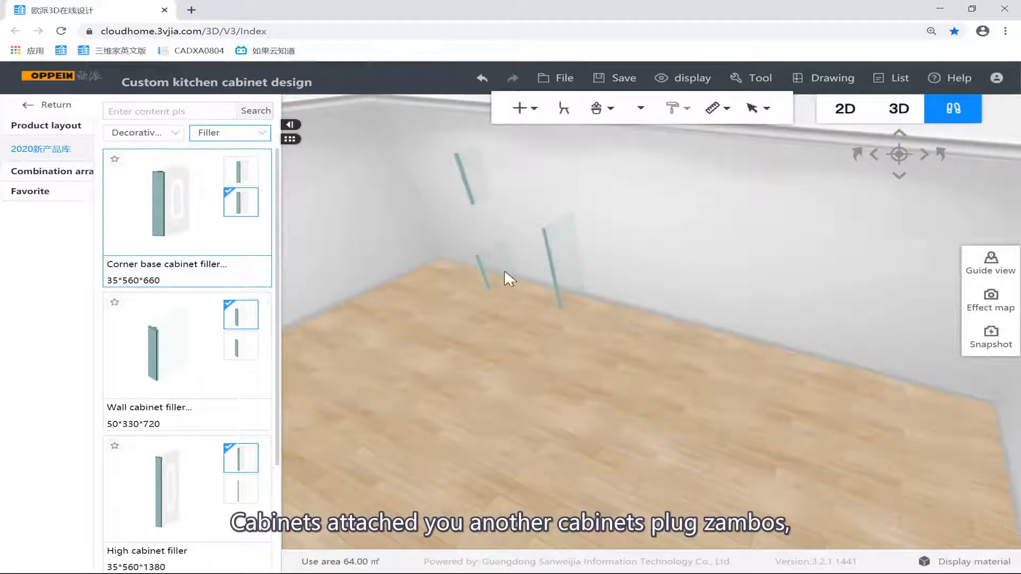
pyautogui.moveTo(502, 273); pyautogui.dragTo(372, 250)
pyautogui.click(160, 132)
pyautogui.click(165, 151)
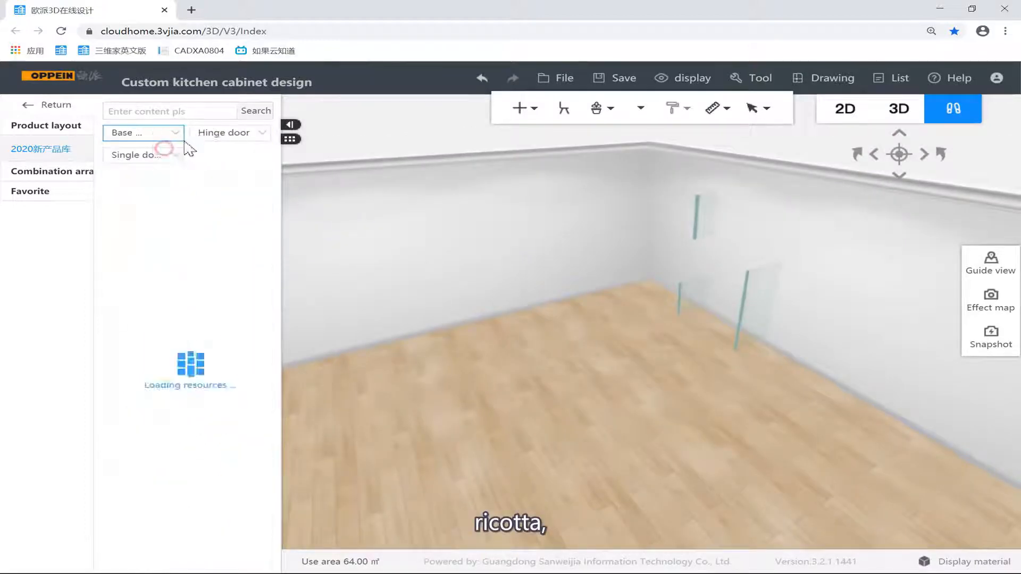
pyautogui.click(203, 134)
pyautogui.click(410, 162)
pyautogui.moveTo(432, 184); pyautogui.dragTo(532, 180)
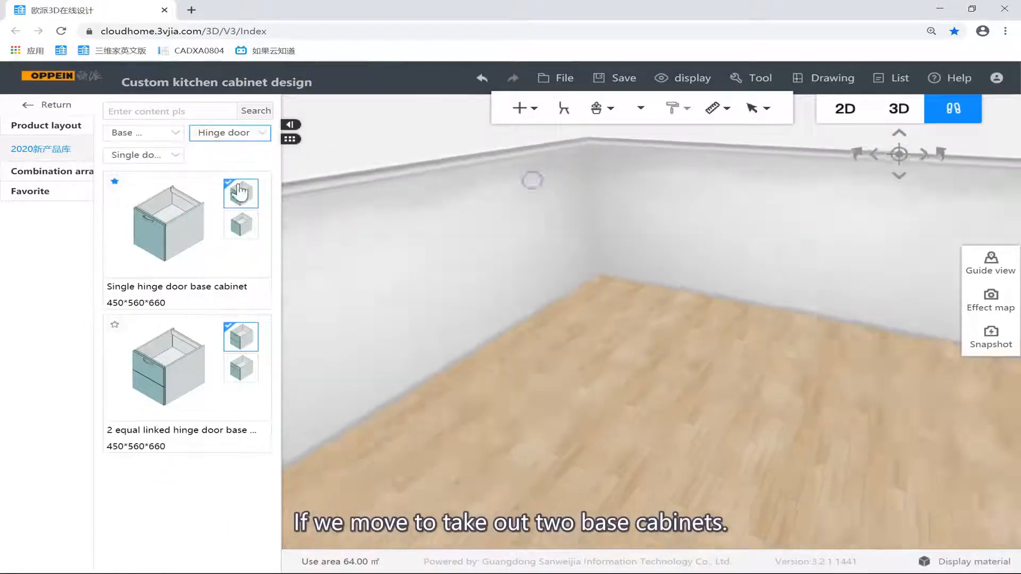
pyautogui.click(188, 204)
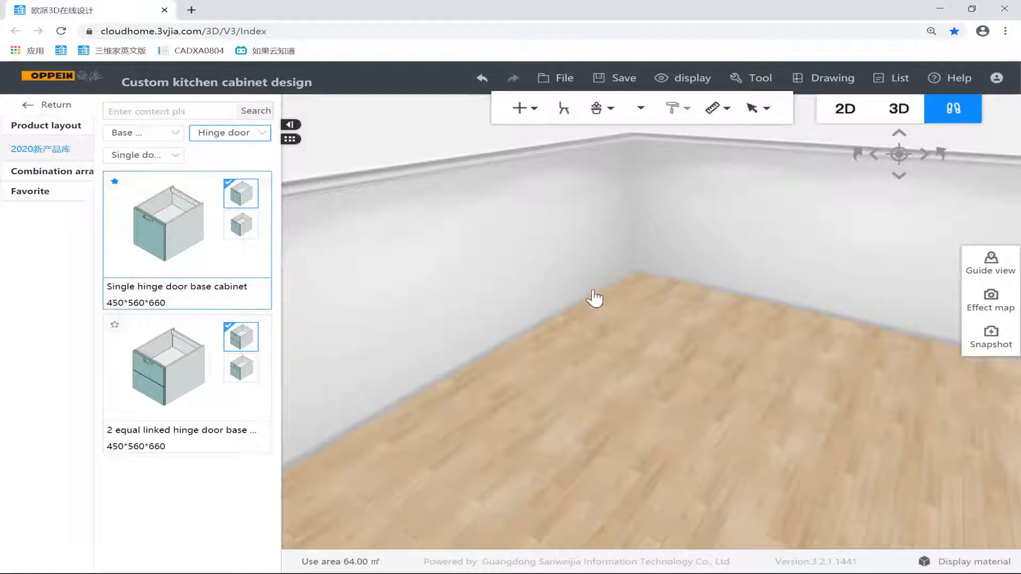
pyautogui.click(608, 287)
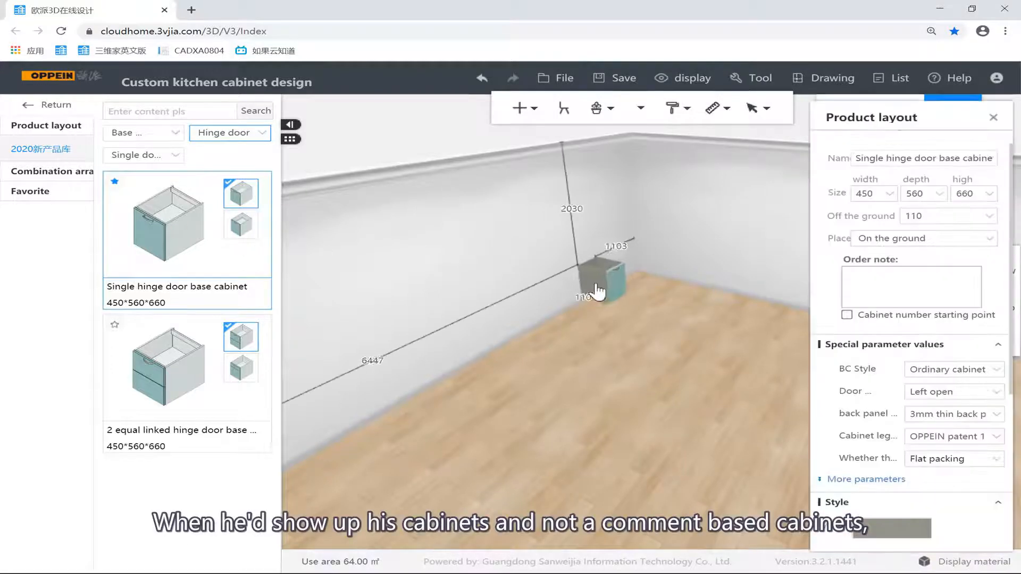
# Place an 800*560*660 Single door left corner base cabinet along the back wall, about 1070 mm from the left wall.
pyautogui.click(229, 137)
pyautogui.click(232, 197)
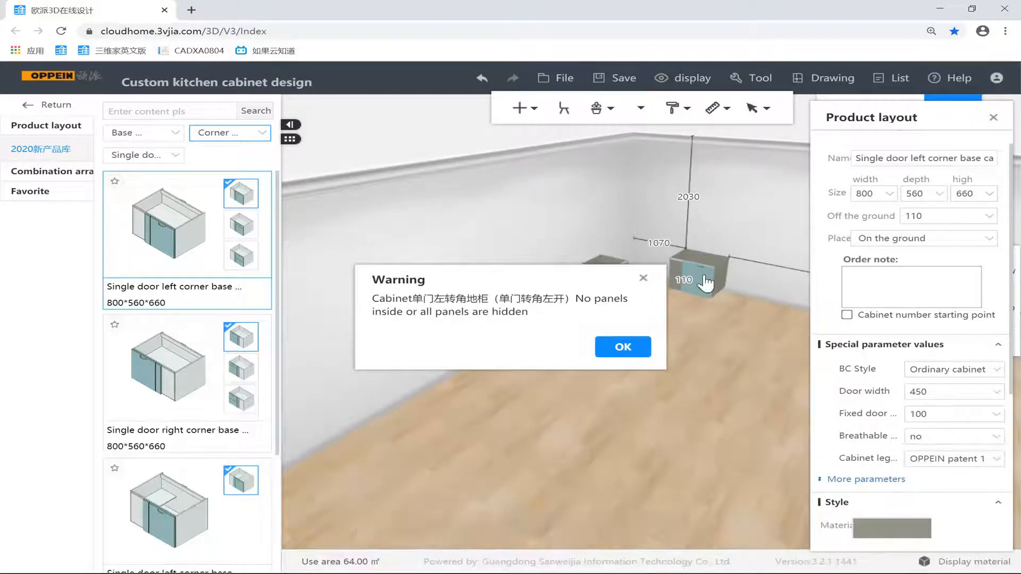
pyautogui.click(623, 349)
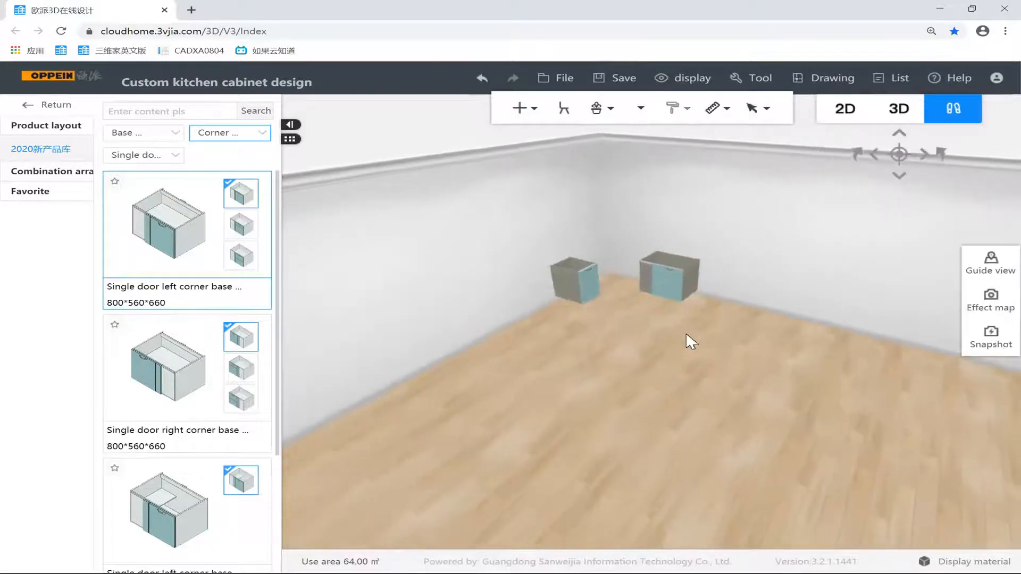
# Set the corner base cabinet's width to 1000 mm and its distance from the left wall to 50 mm.
pyautogui.scroll(5, 685, 332)
pyautogui.scroll(1, 680, 350)
pyautogui.click(678, 313)
pyautogui.moveTo(678, 312); pyautogui.dragTo(623, 286)
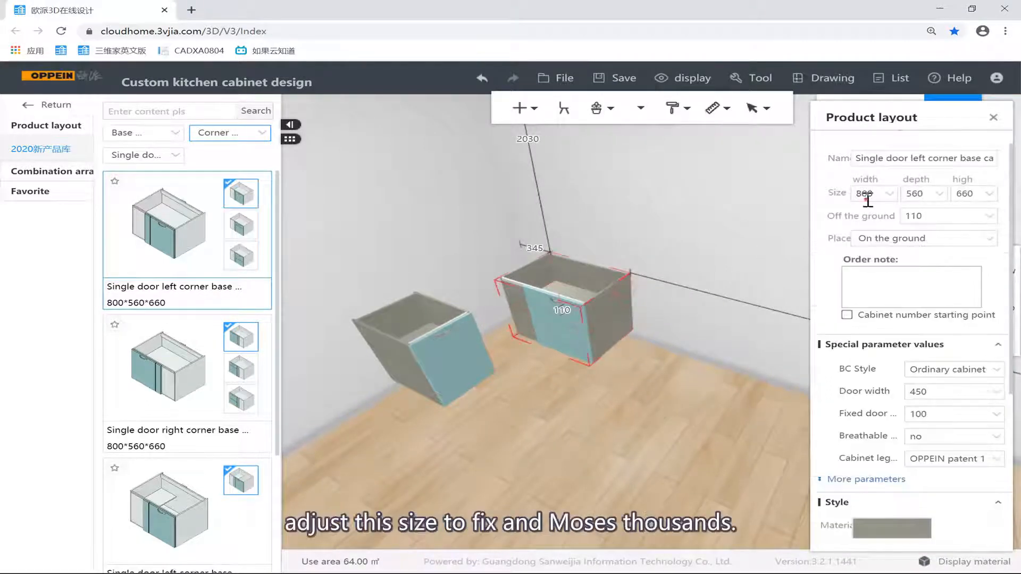
pyautogui.write('1000')
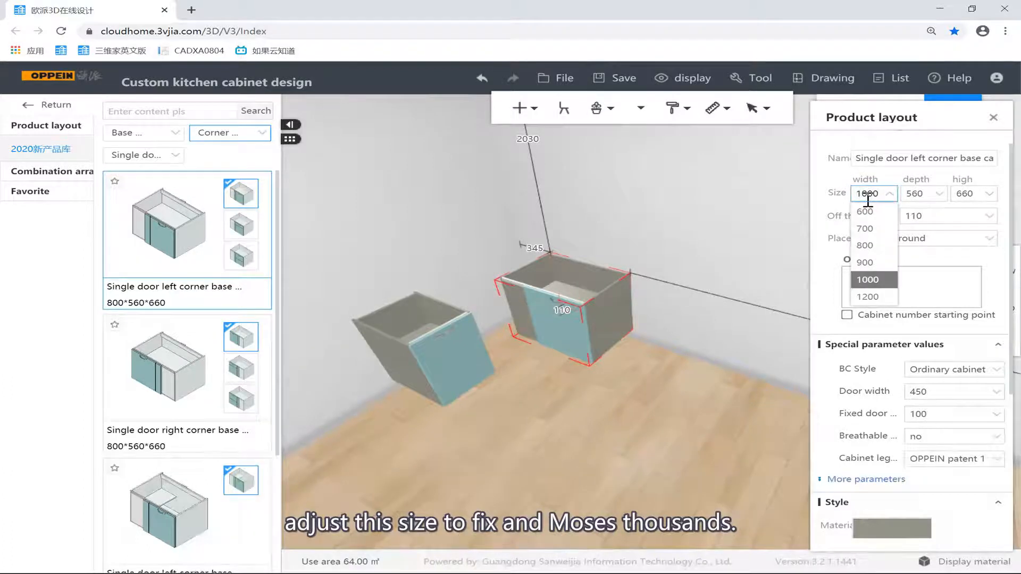
pyautogui.press('Return')
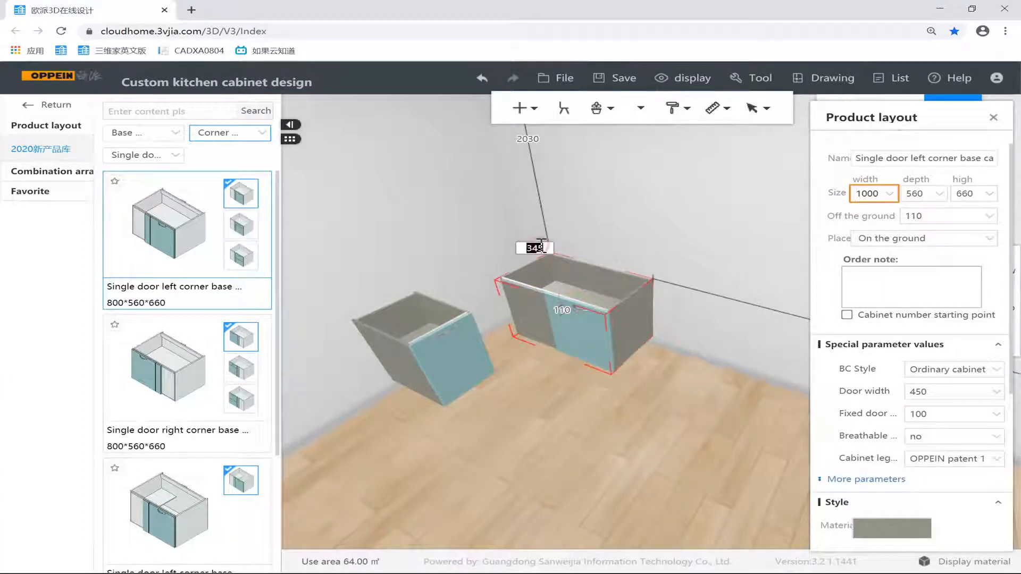
pyautogui.write('50')
pyautogui.press('Return')
pyautogui.click(609, 229)
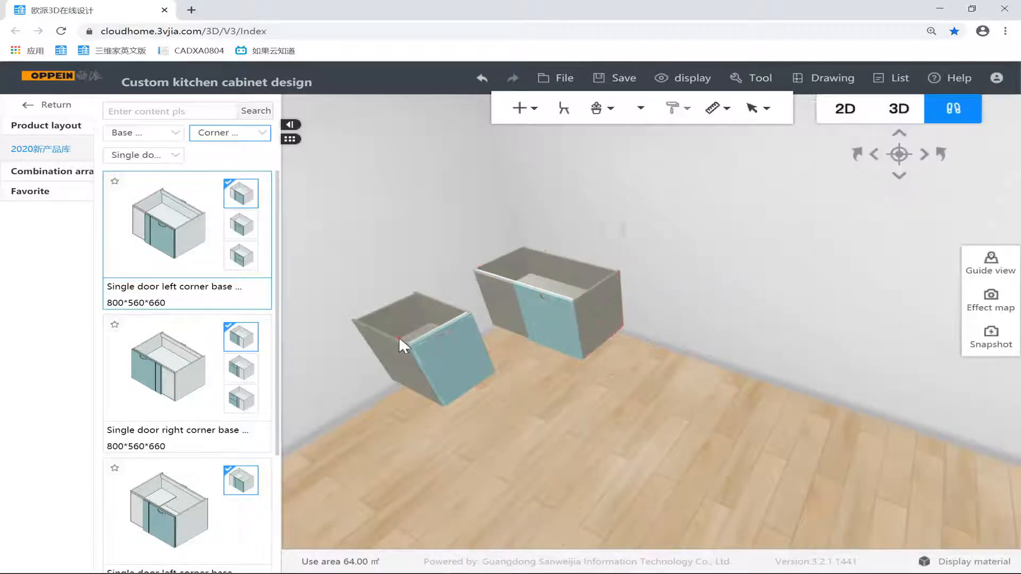
# Move the single hinge door base cabinet along the left wall until it meets the front of the corner base cabinet.
pyautogui.moveTo(397, 336); pyautogui.dragTo(447, 304)
pyautogui.moveTo(640, 230); pyautogui.dragTo(542, 246)
pyautogui.scroll(3, 608, 282)
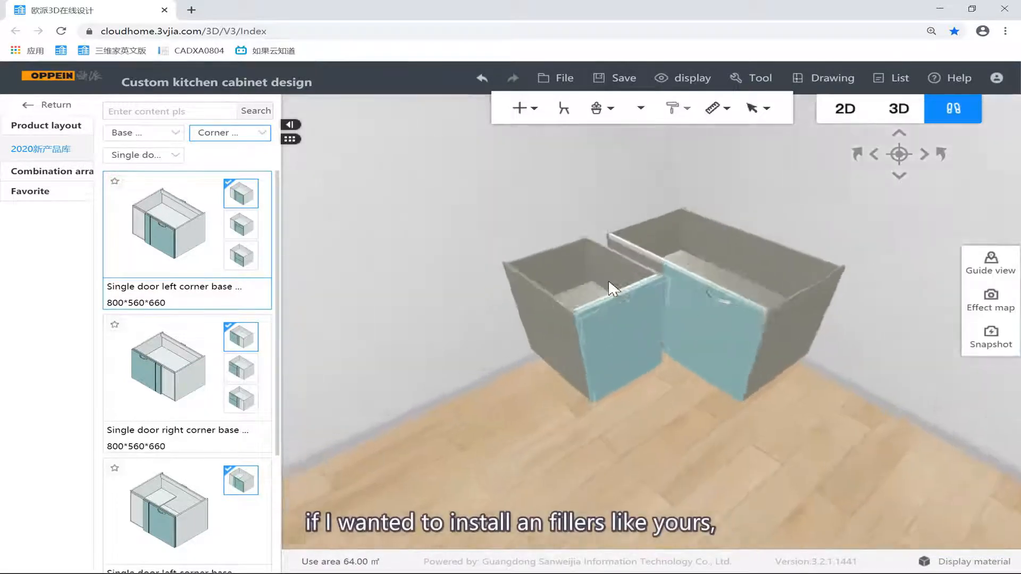
pyautogui.scroll(2, 609, 283)
pyautogui.moveTo(635, 260); pyautogui.dragTo(575, 260)
pyautogui.scroll(3, 697, 343)
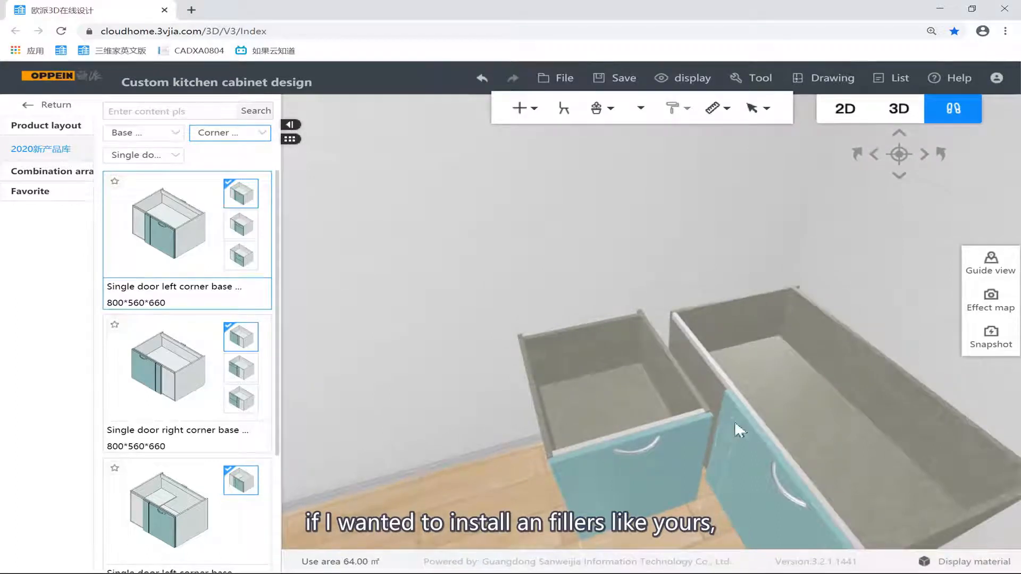
# Place a 35*560*660 Corner base cabinet filler from the decorative parts in the gap between the hinge door and corner base cabinets.
pyautogui.click(164, 139)
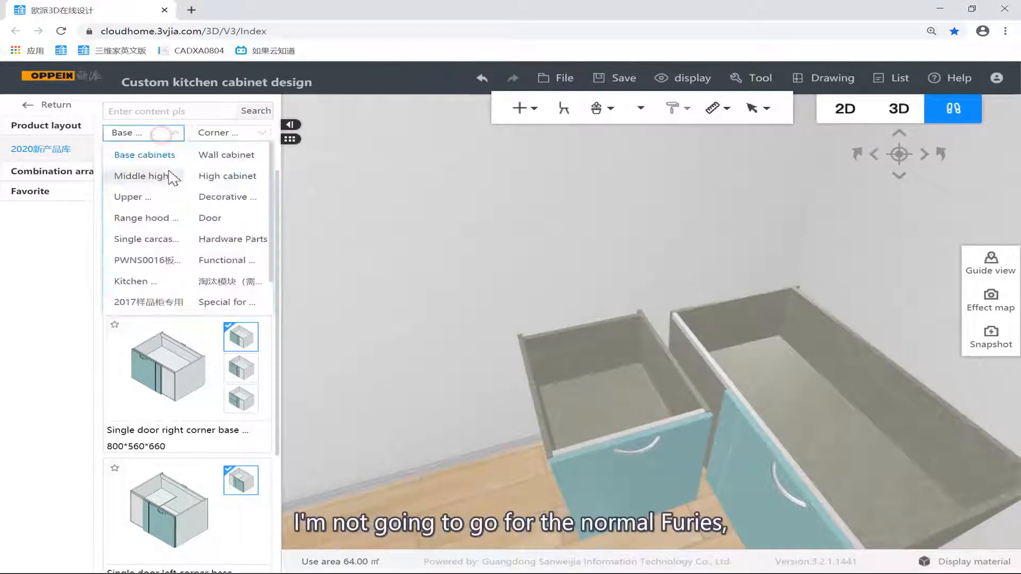
pyautogui.click(218, 197)
pyautogui.click(223, 136)
pyautogui.click(211, 155)
pyautogui.moveTo(238, 205)
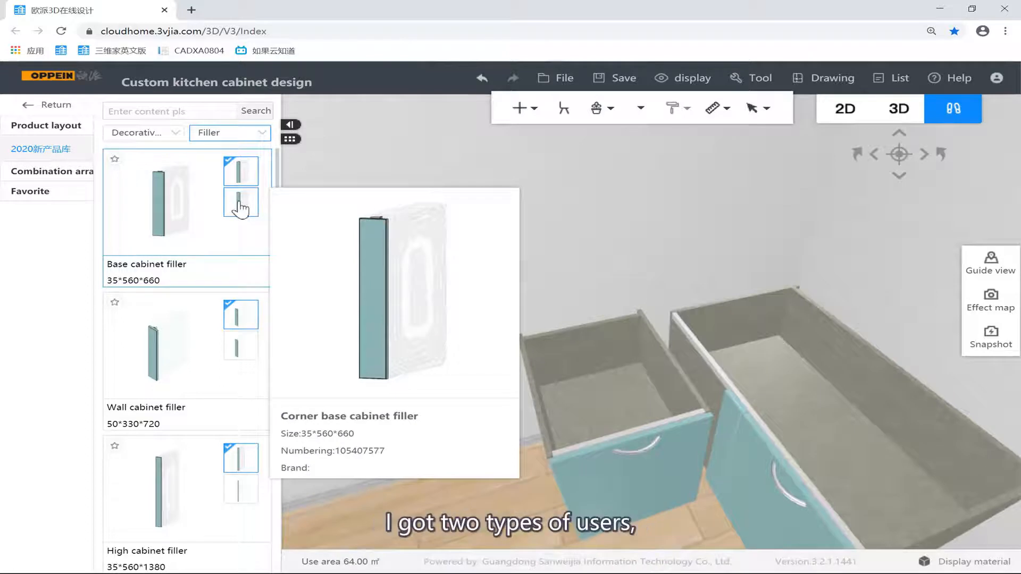
pyautogui.moveTo(422, 272); pyautogui.dragTo(275, 231)
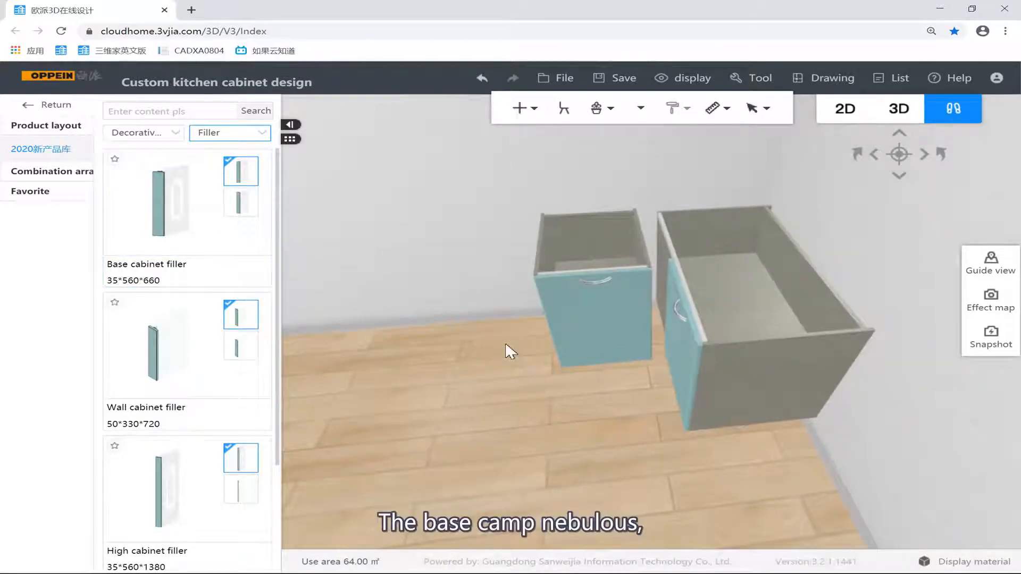
pyautogui.click(239, 203)
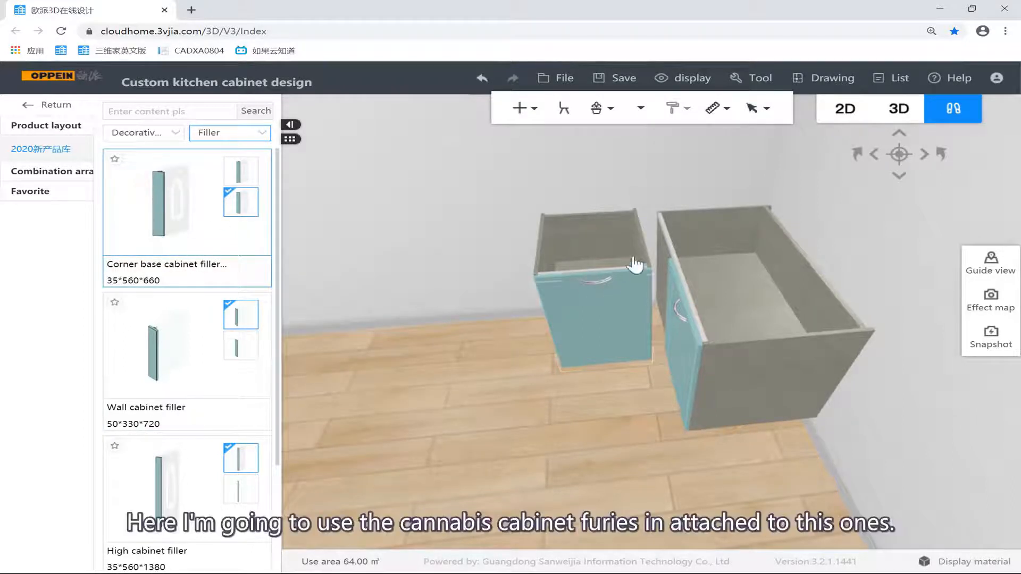
pyautogui.click(657, 290)
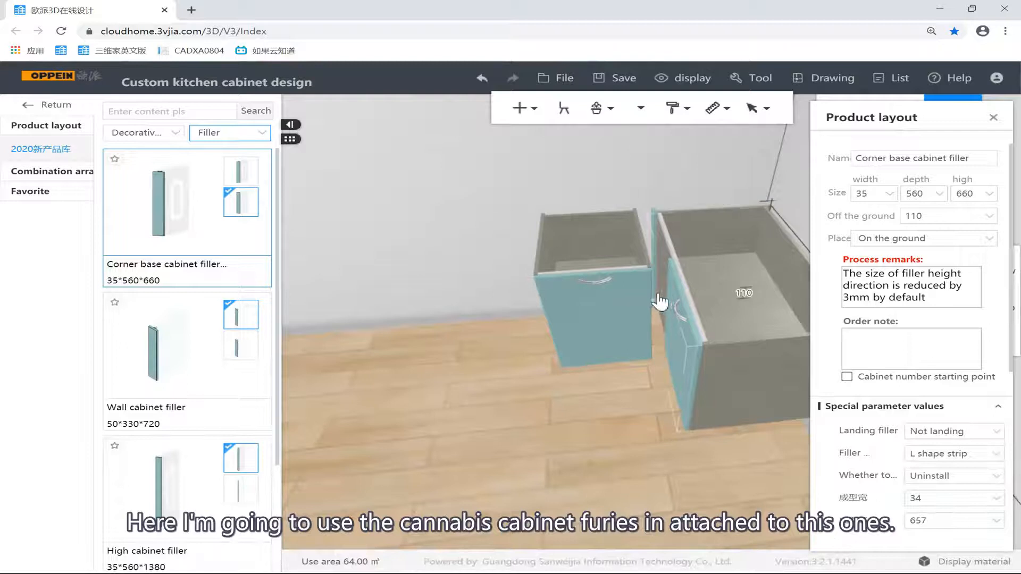
pyautogui.click(645, 289)
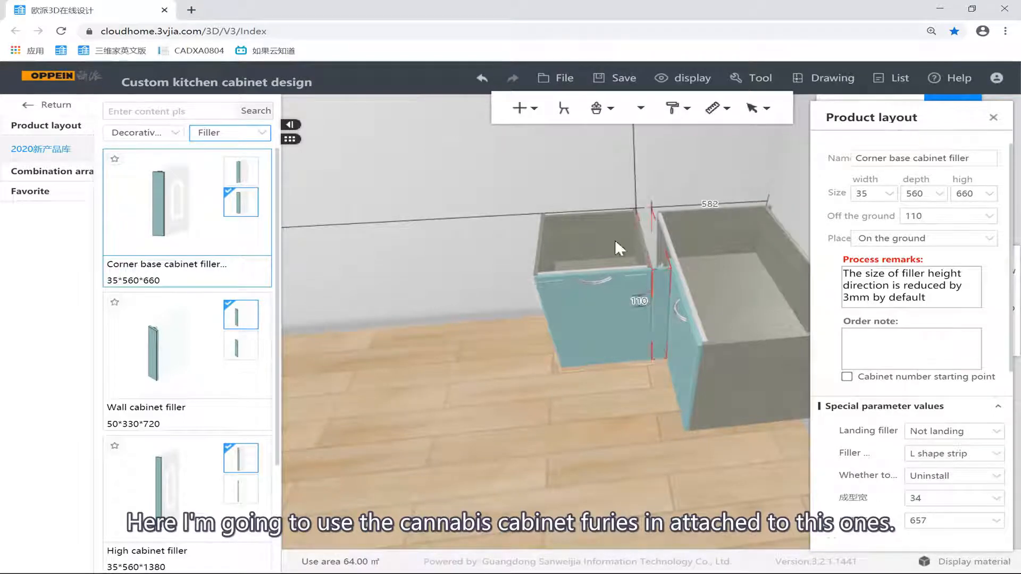
# Inspect the corner filler's fit between the two base cabinets from above and from the front, and check its parameters.
pyautogui.moveTo(586, 400); pyautogui.dragTo(653, 356)
pyautogui.click(602, 380)
pyautogui.scroll(-3, 657, 361)
pyautogui.scroll(3, 652, 429)
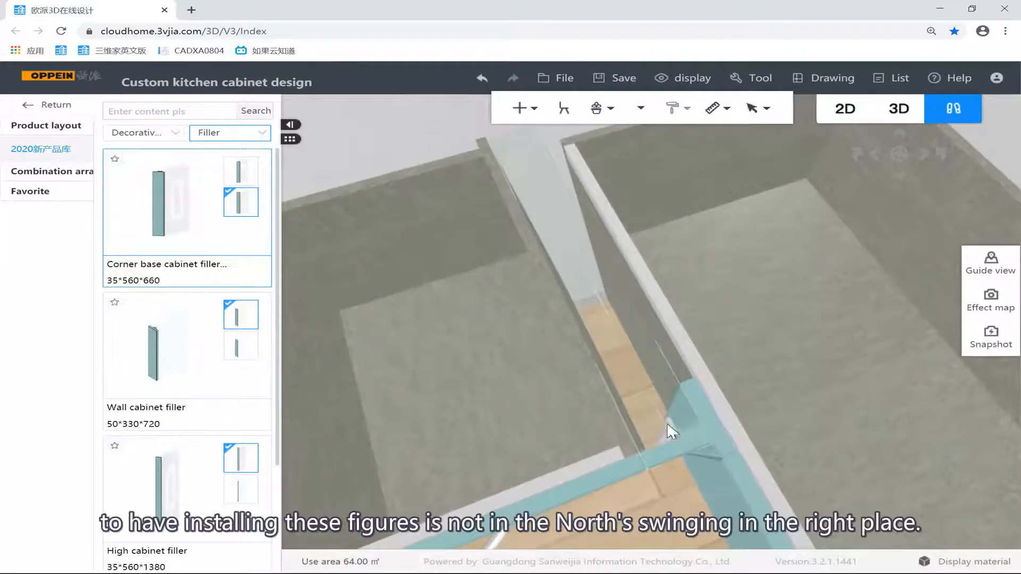
pyautogui.click(668, 443)
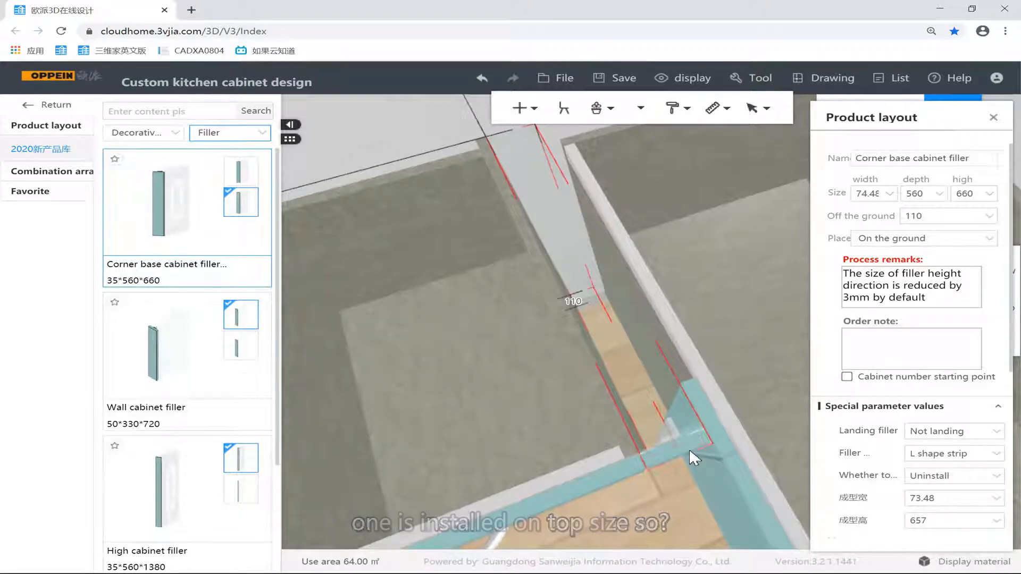
pyautogui.scroll(-5, 647, 368)
pyautogui.moveTo(646, 393); pyautogui.dragTo(653, 208)
pyautogui.scroll(-5, 648, 268)
pyautogui.moveTo(662, 245); pyautogui.dragTo(699, 250)
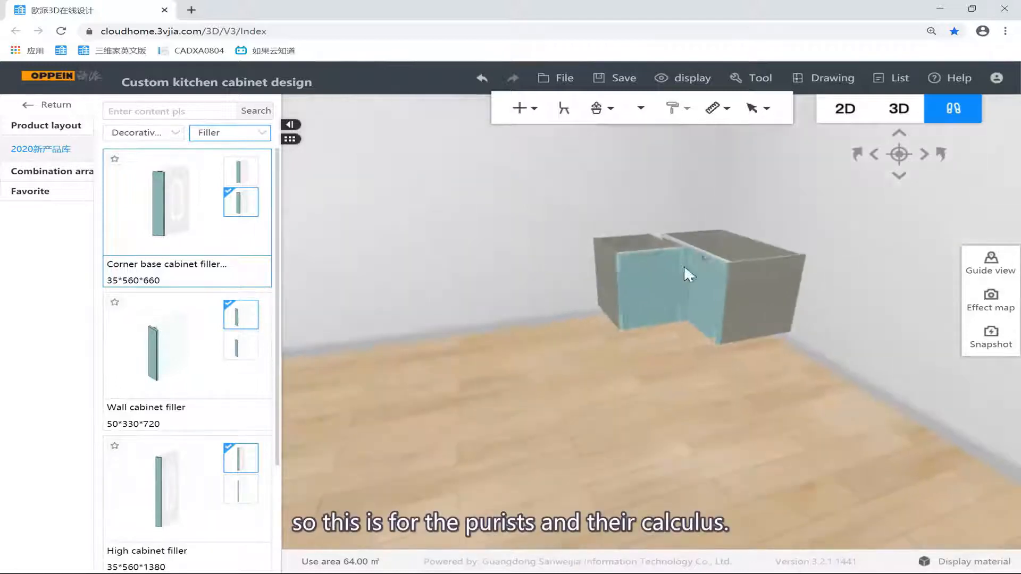
# Compare the standard and corner variants of the base, wall and high cabinet fillers, and preview the horizontal YSM084 filler.
pyautogui.click(238, 171)
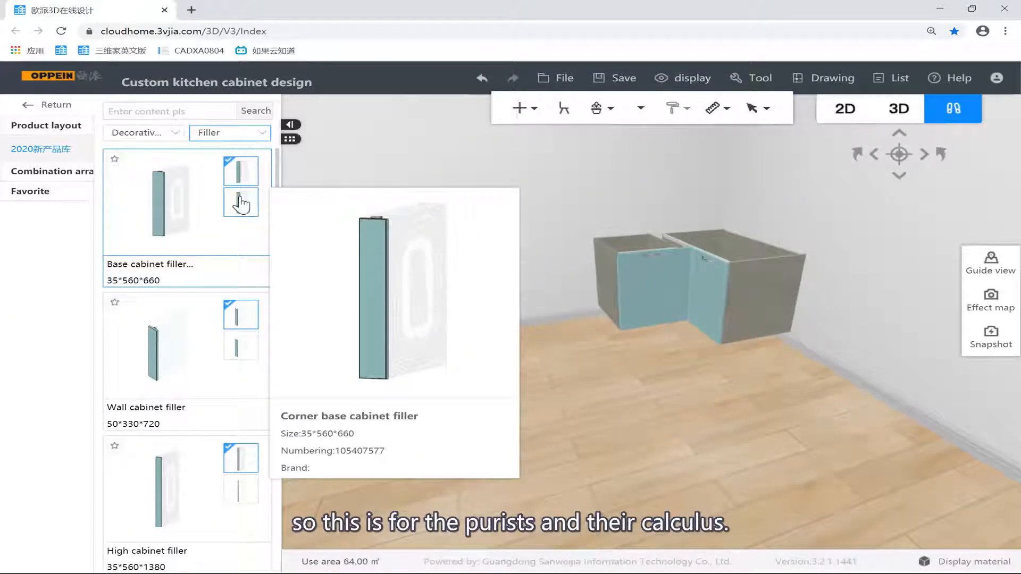
pyautogui.scroll(-3, 244, 341)
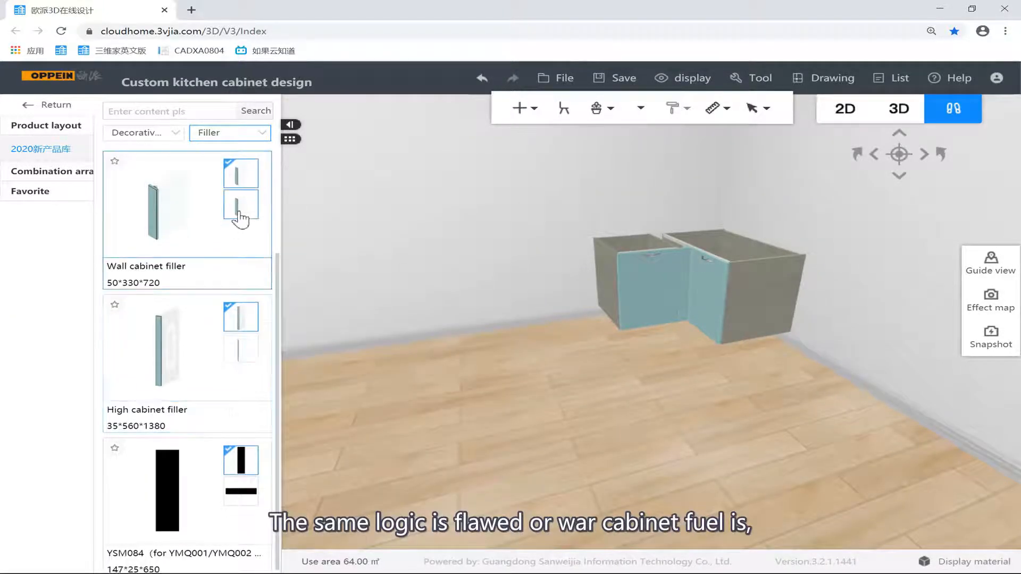
pyautogui.click(238, 212)
pyautogui.click(244, 180)
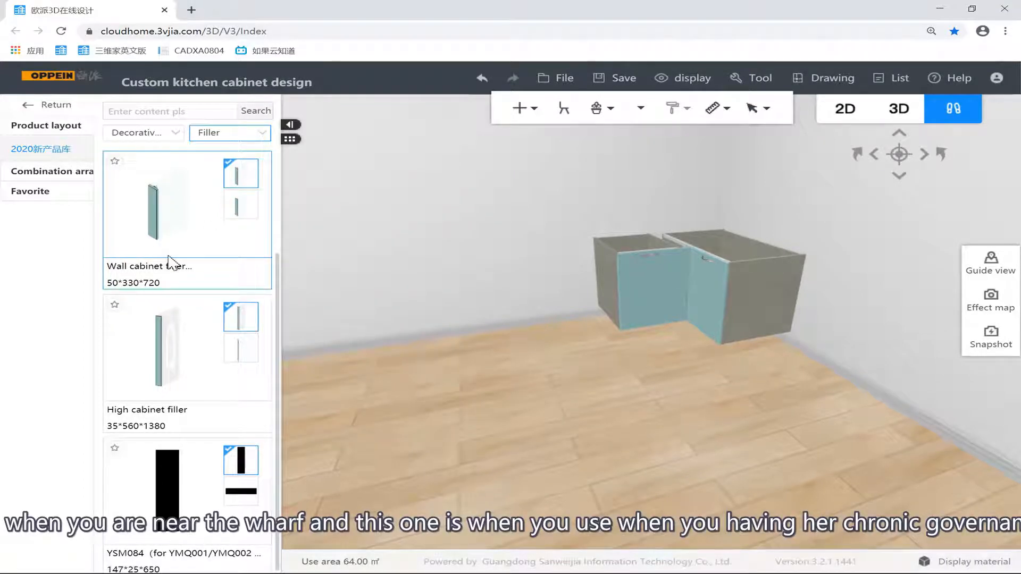
pyautogui.click(231, 212)
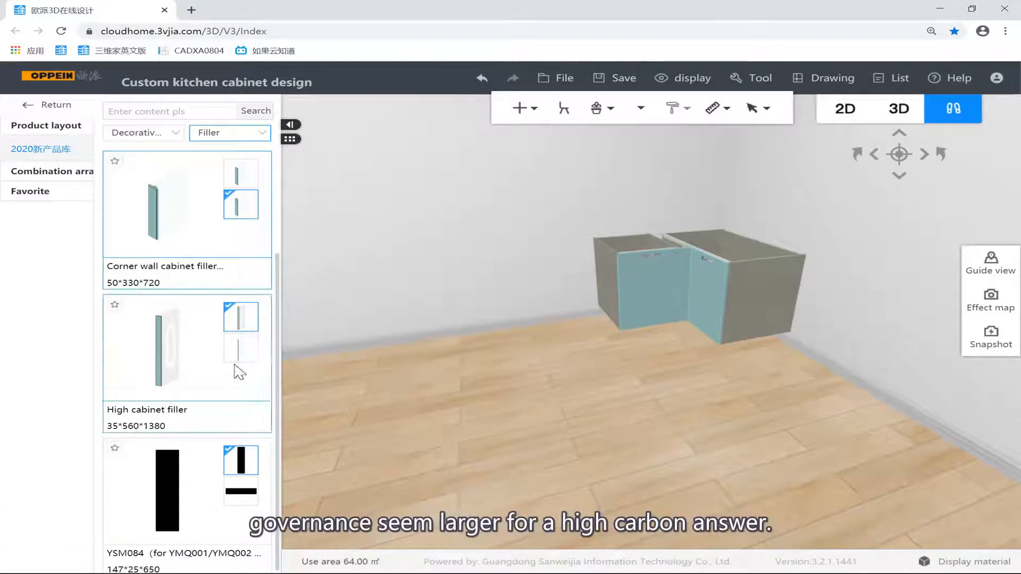
pyautogui.click(247, 350)
pyautogui.click(239, 321)
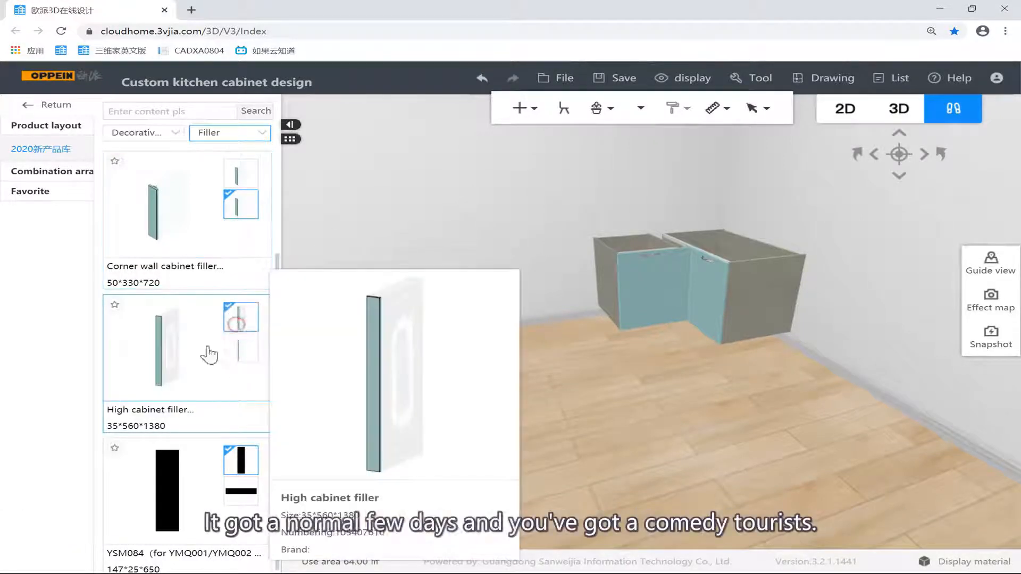
pyautogui.click(242, 349)
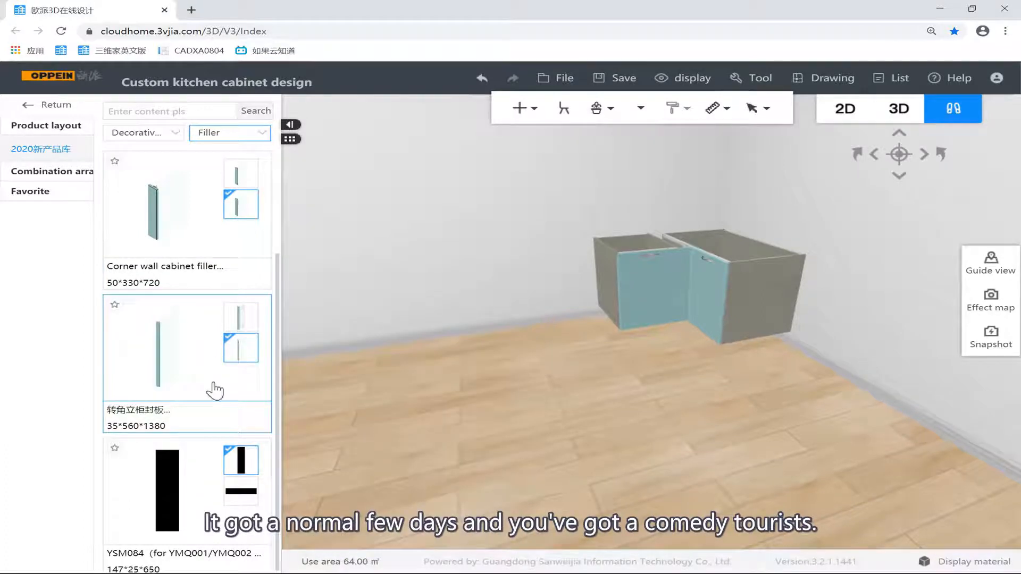
pyautogui.click(248, 489)
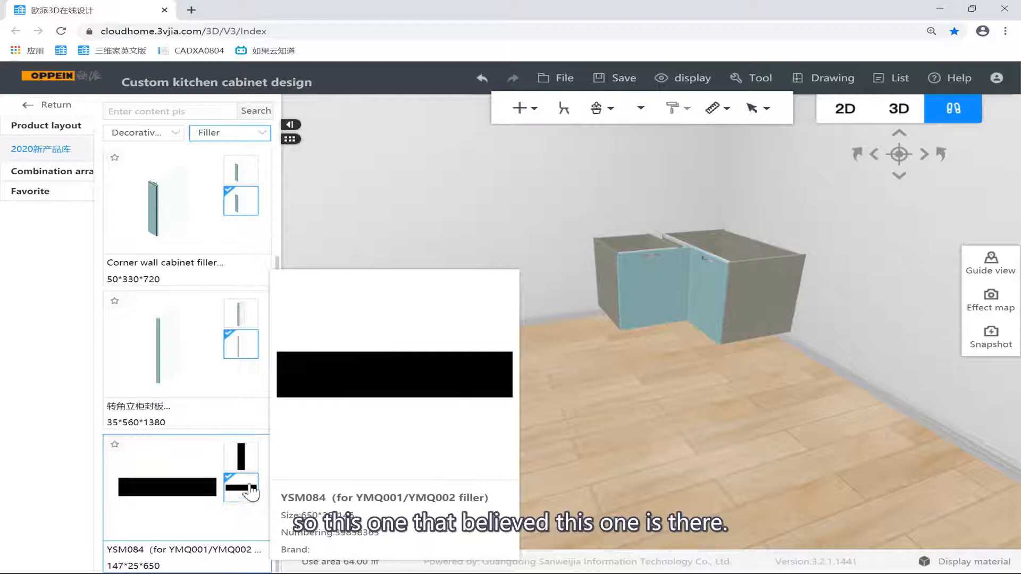
# Switch the decorative parts from Filler to 侧假门 (side fake doors) and review the base, wall and high cabinet versions.
pyautogui.click(249, 460)
pyautogui.click(251, 478)
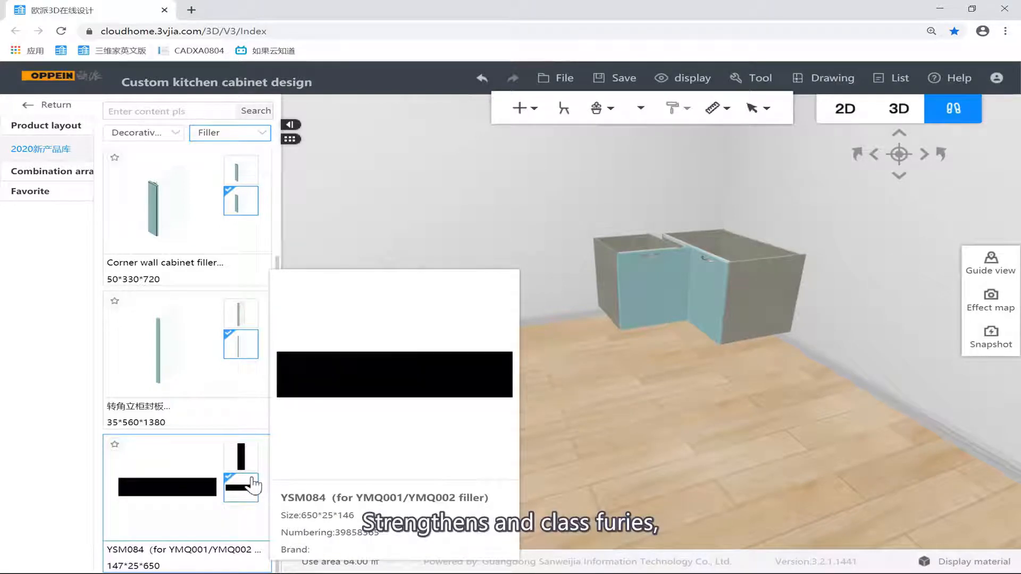
pyautogui.scroll(3, 250, 481)
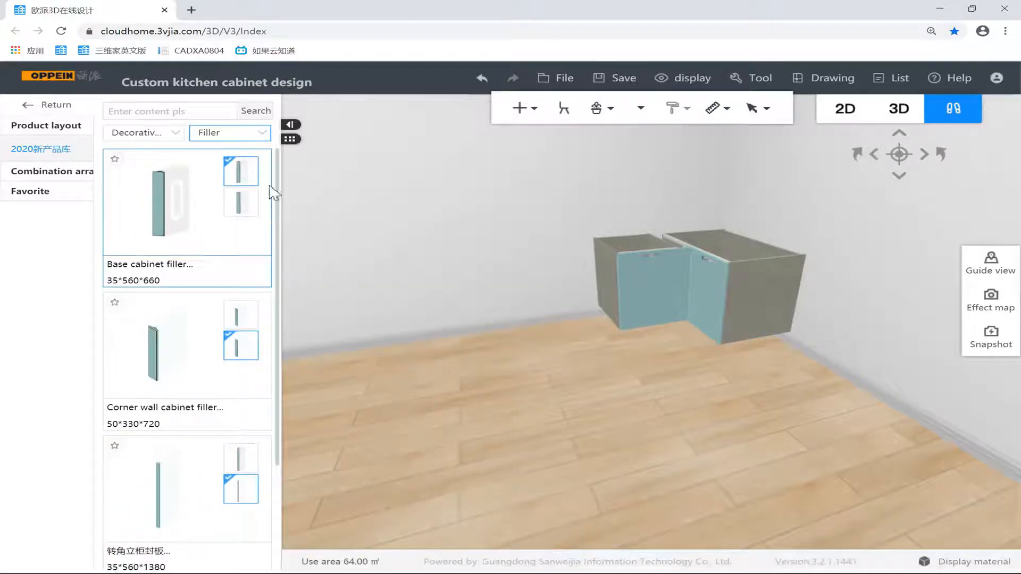
pyautogui.click(238, 137)
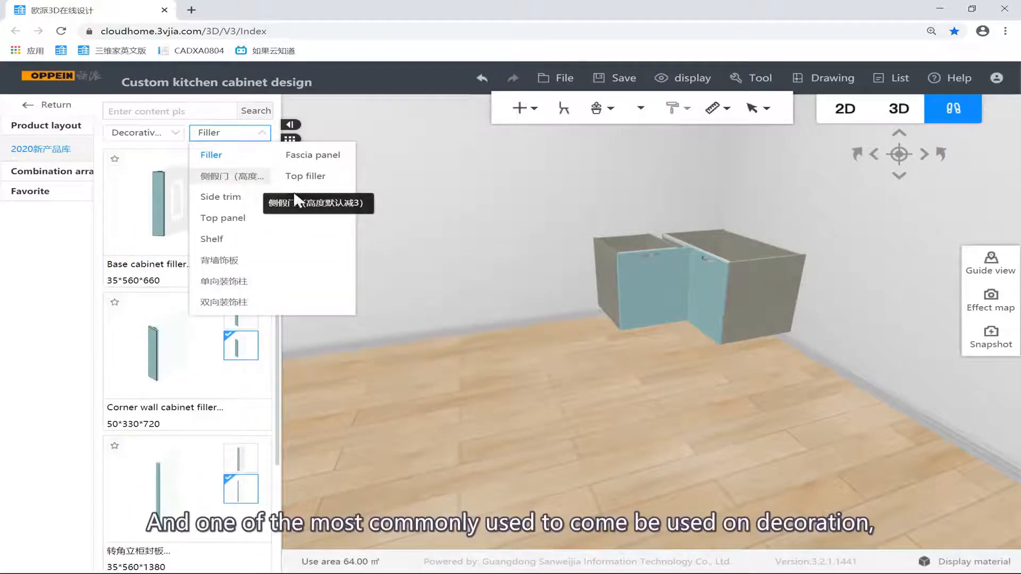
pyautogui.click(455, 257)
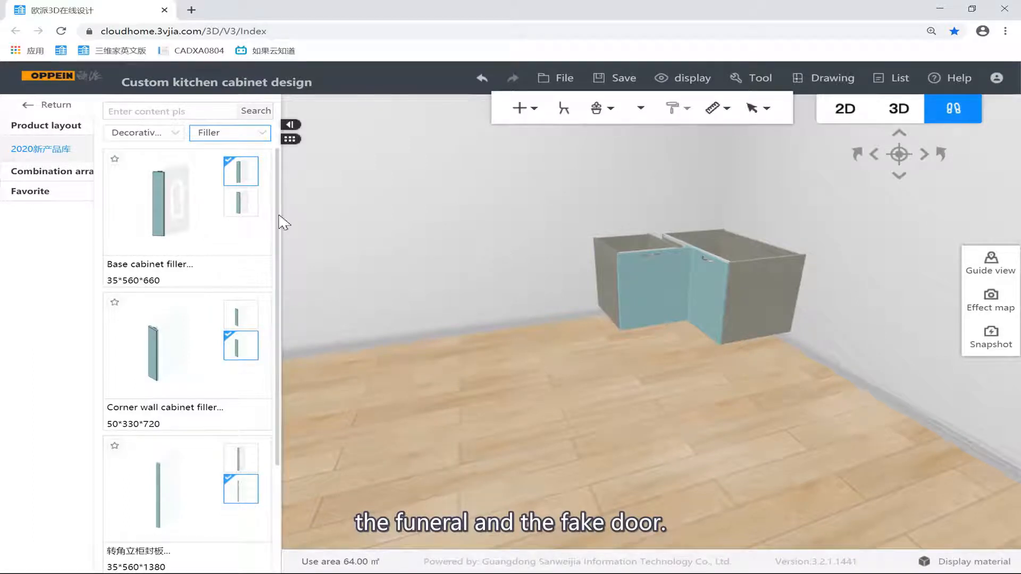
pyautogui.click(239, 134)
pyautogui.click(245, 175)
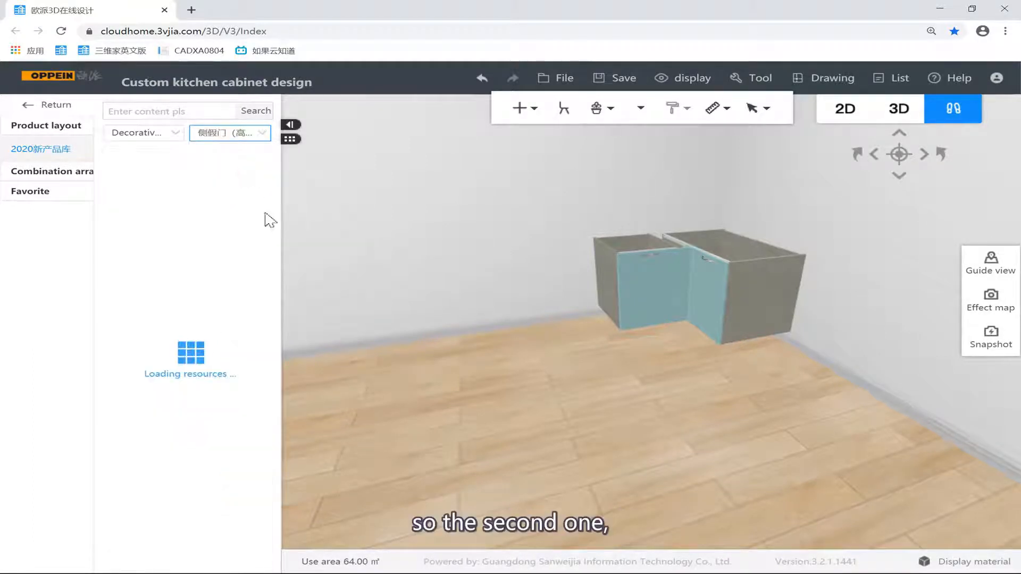
pyautogui.click(250, 133)
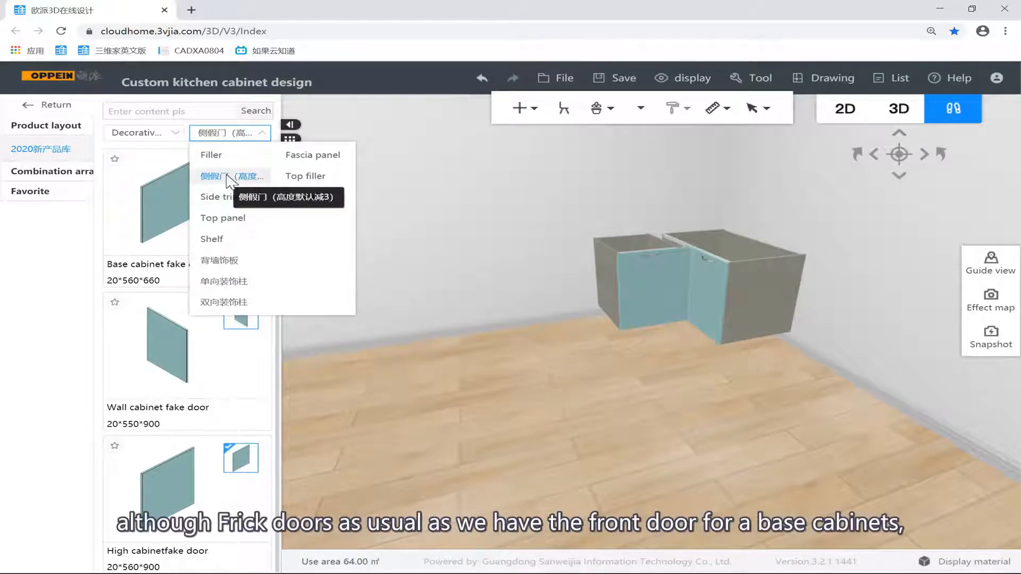
pyautogui.click(214, 137)
pyautogui.click(375, 221)
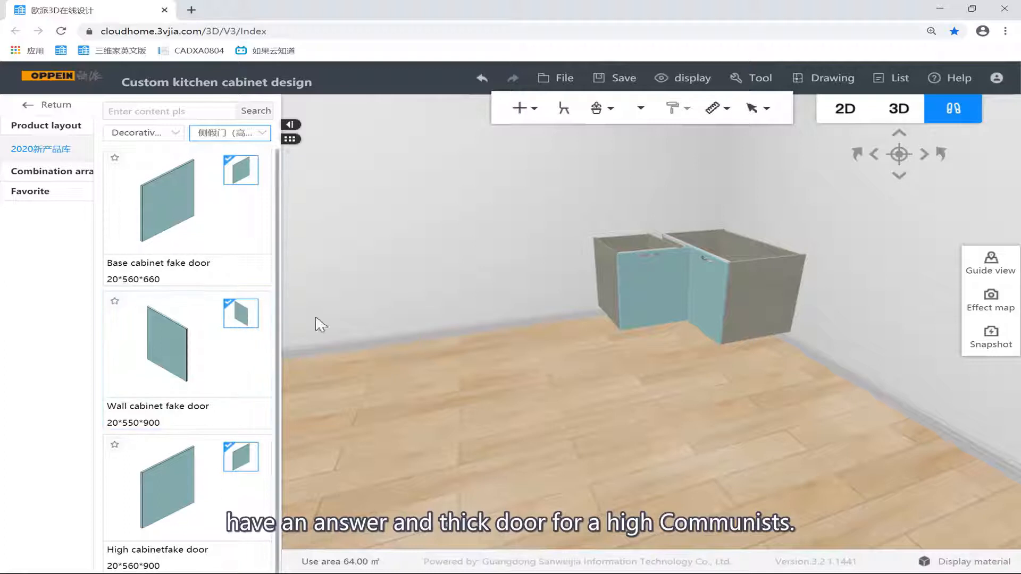
pyautogui.click(415, 275)
# Place a 20*560*660 Base cabinet fake door on the exposed side of both the single hinge door cabinet and the corner base cabinet.
pyautogui.click(159, 218)
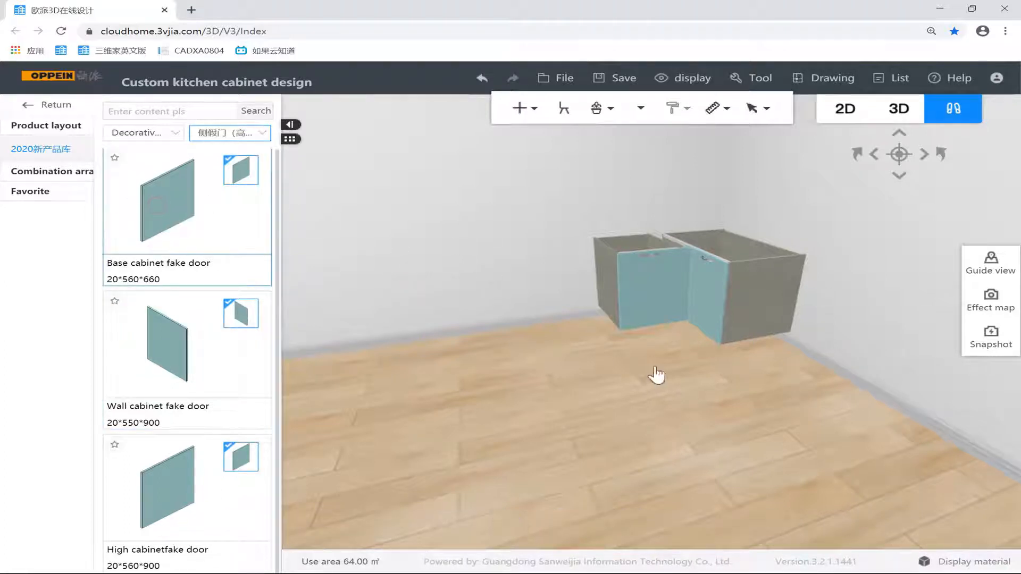
pyautogui.click(588, 318)
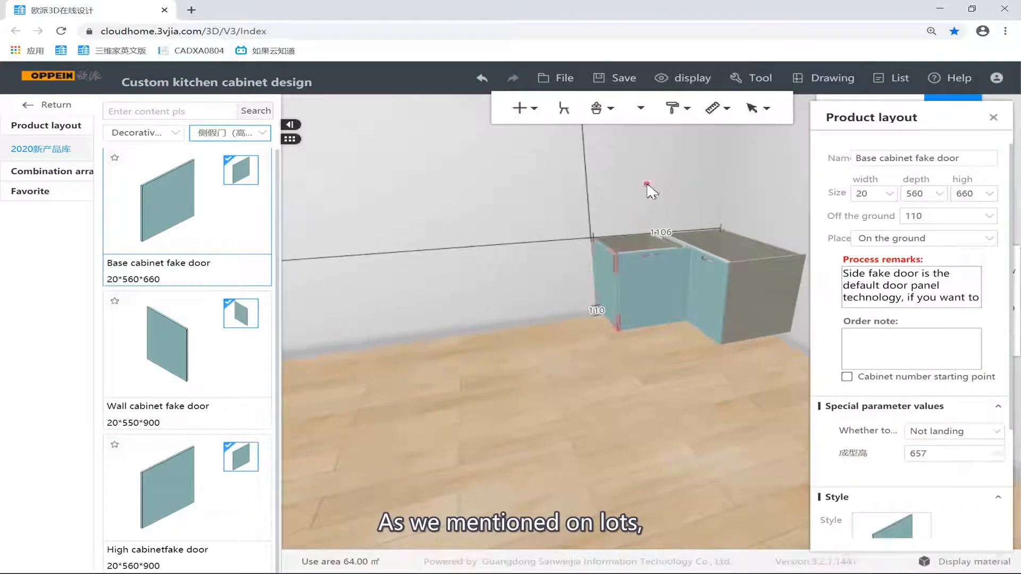
pyautogui.click(616, 194)
pyautogui.click(186, 205)
pyautogui.click(756, 314)
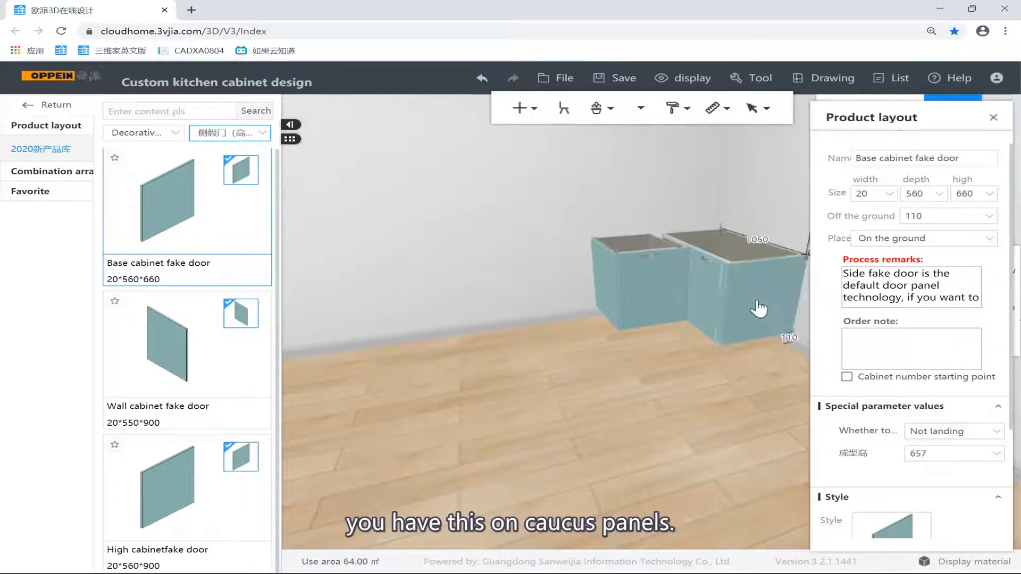
# Inspect how the fake doors cover the exposed sides of the two base cabinets from above, the front and the side.
pyautogui.scroll(3, 694, 264)
pyautogui.click(600, 299)
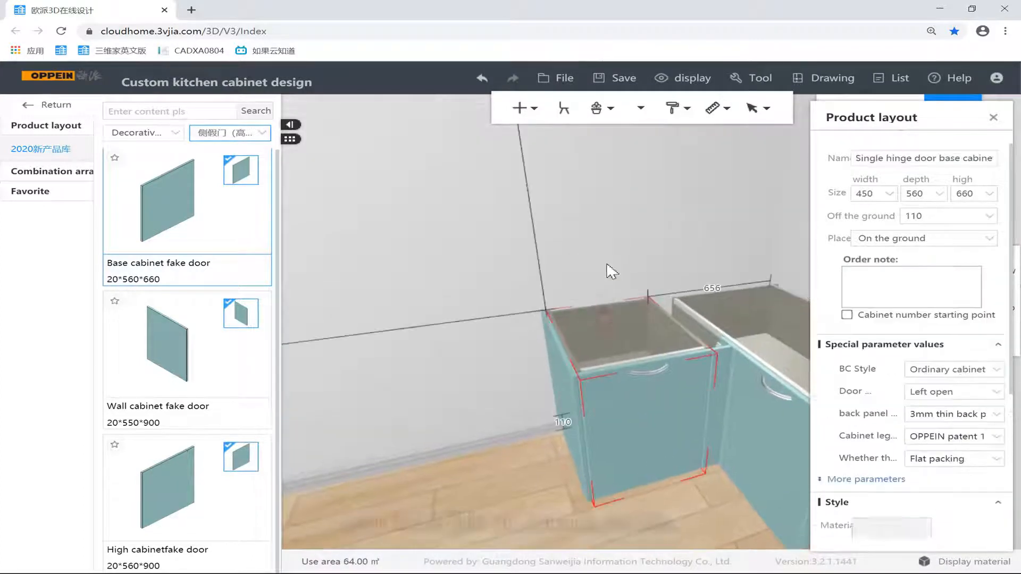
pyautogui.scroll(2, 781, 261)
pyautogui.moveTo(781, 262); pyautogui.dragTo(612, 247)
pyautogui.scroll(-3, 547, 242)
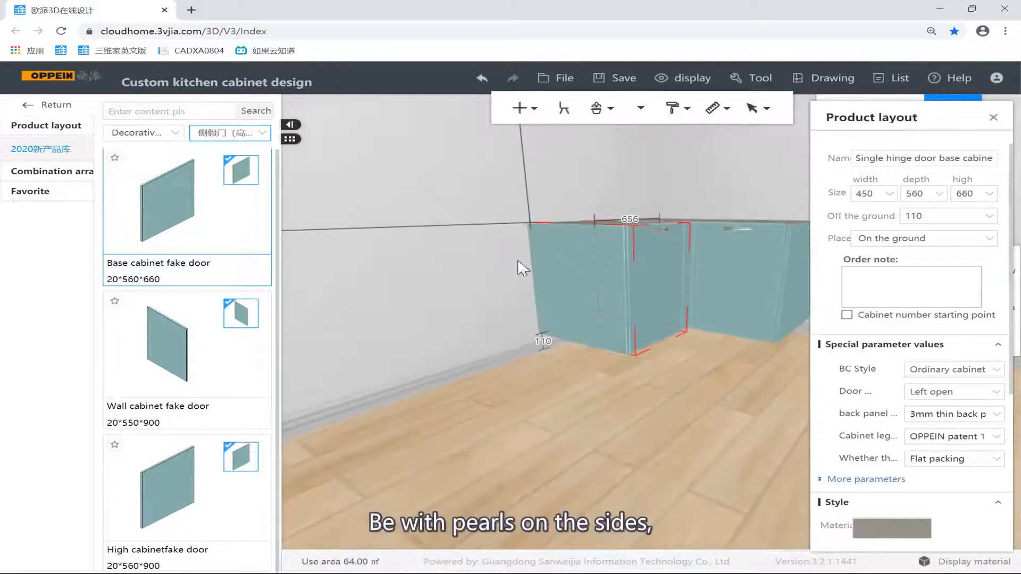
pyautogui.scroll(-3, 547, 242)
pyautogui.click(610, 187)
pyautogui.moveTo(538, 285); pyautogui.dragTo(478, 287)
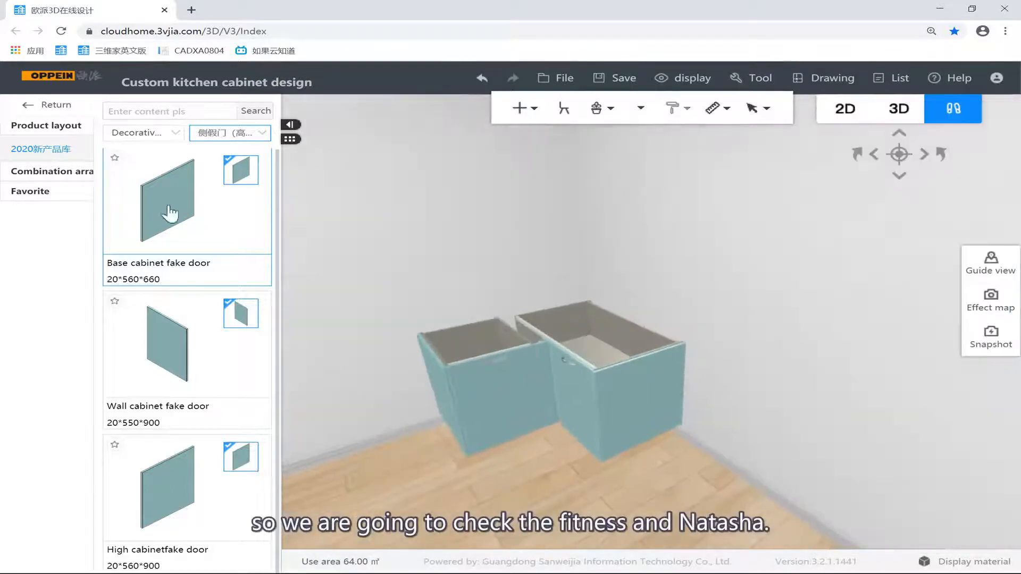
pyautogui.moveTo(467, 322); pyautogui.dragTo(560, 356)
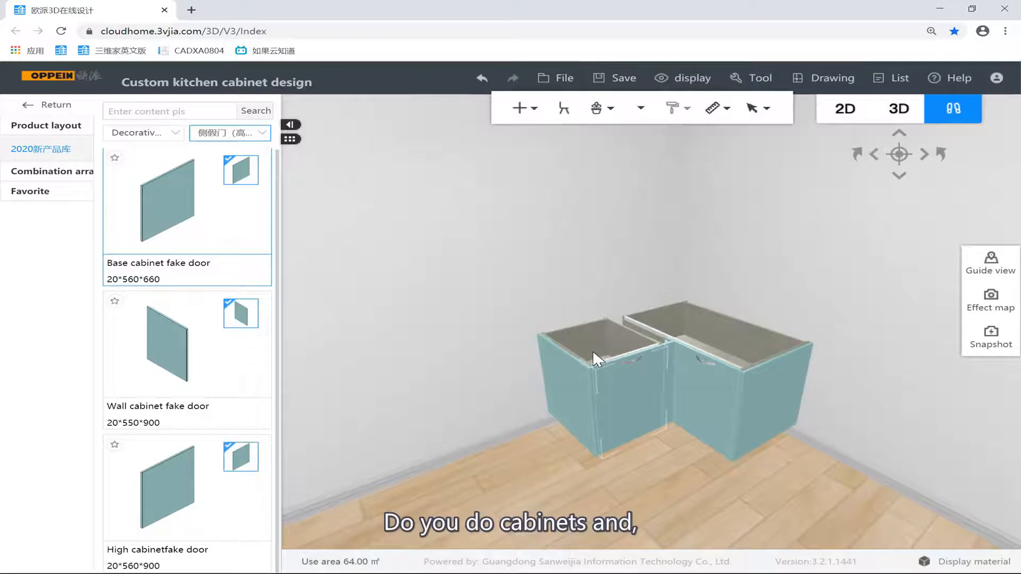
# Compare the fake door's depth with the single hinge door base cabinet's depth, and examine the carcass and door panel from above.
pyautogui.click(563, 362)
pyautogui.scroll(5, 586, 397)
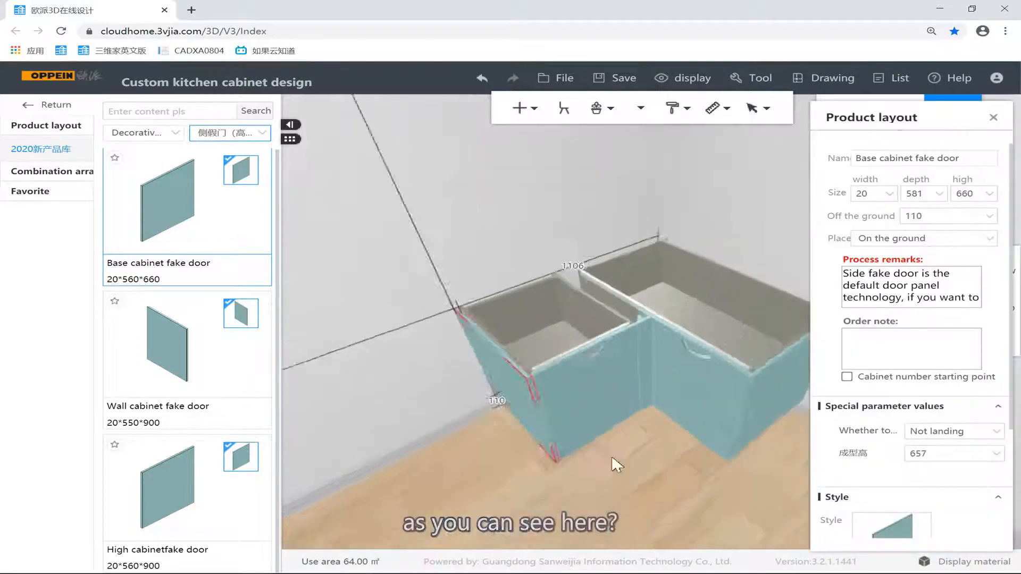
pyautogui.click(619, 473)
pyautogui.moveTo(620, 473); pyautogui.dragTo(652, 324)
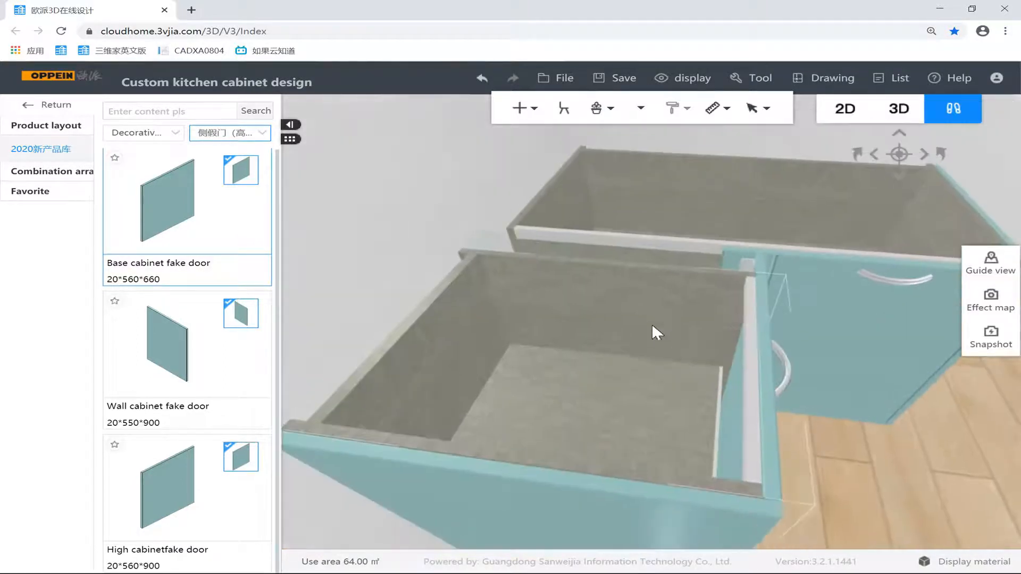
pyautogui.click(626, 317)
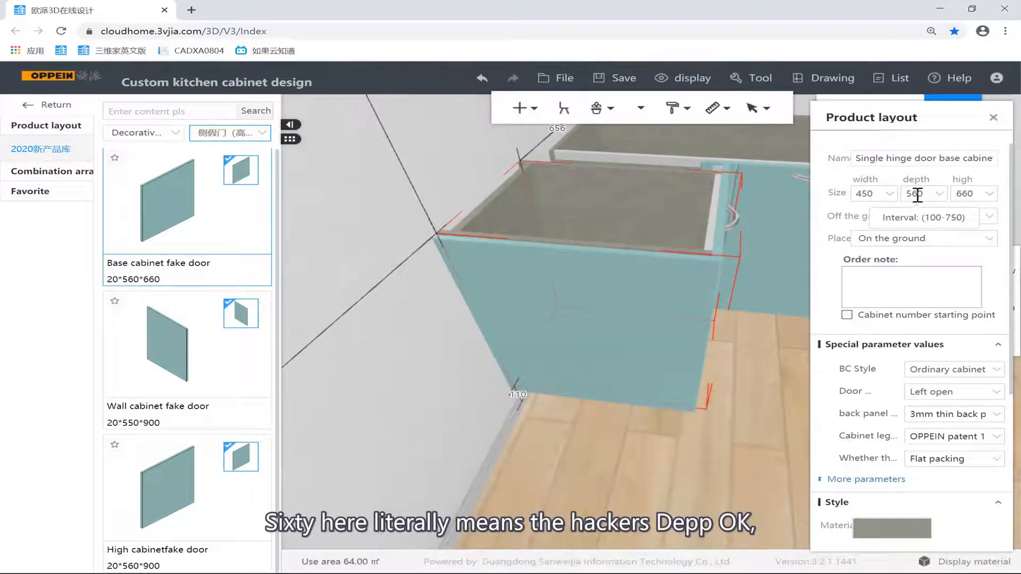
pyautogui.doubleClick(932, 193)
pyautogui.click(943, 181)
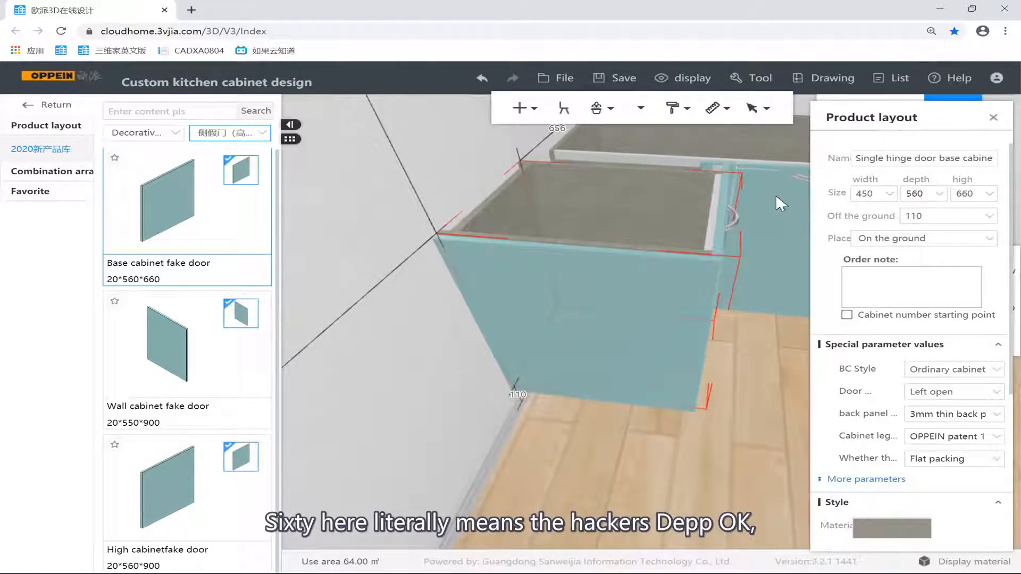
pyautogui.scroll(5, 662, 194)
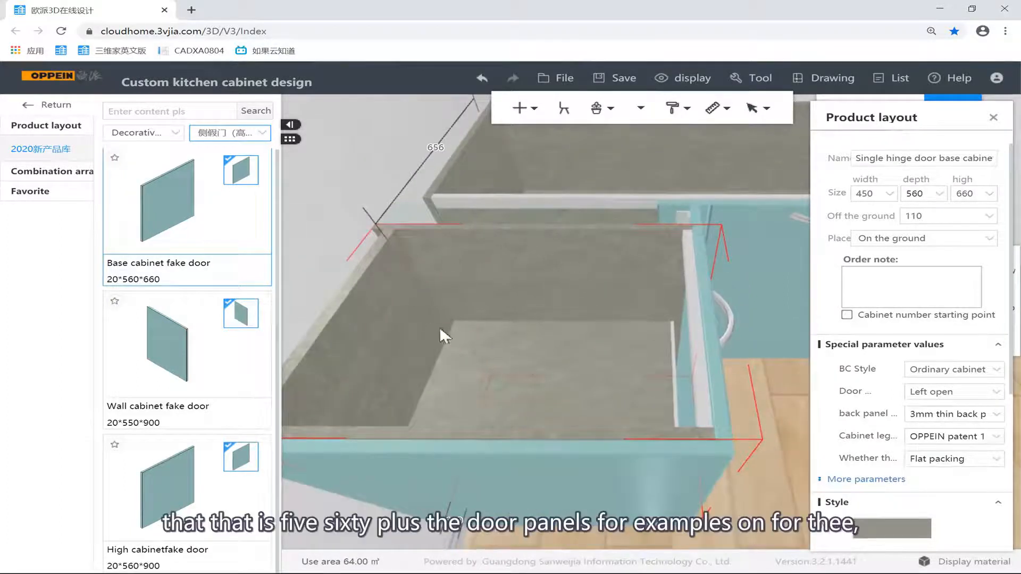
pyautogui.click(716, 354)
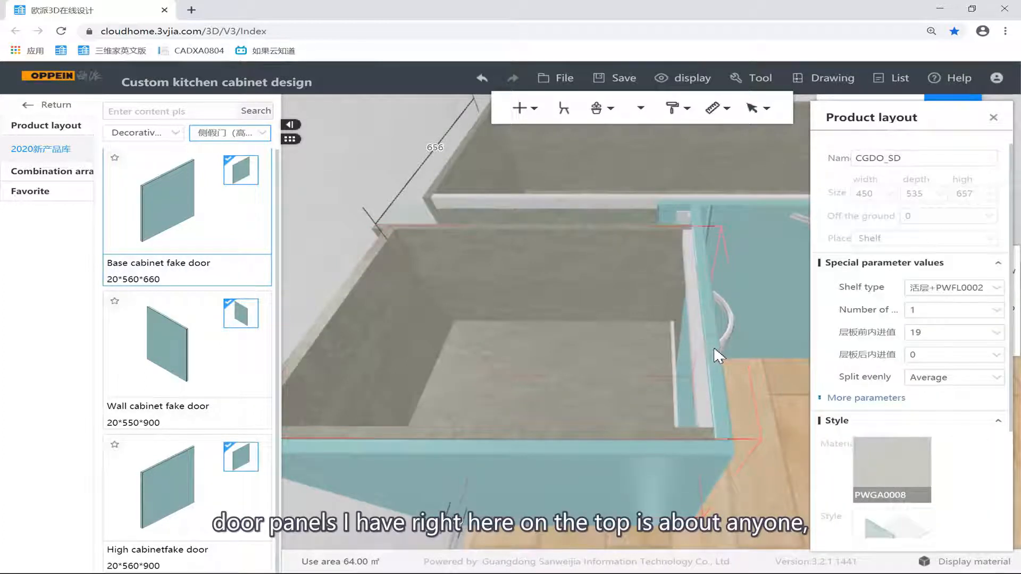
pyautogui.moveTo(722, 394); pyautogui.dragTo(595, 384)
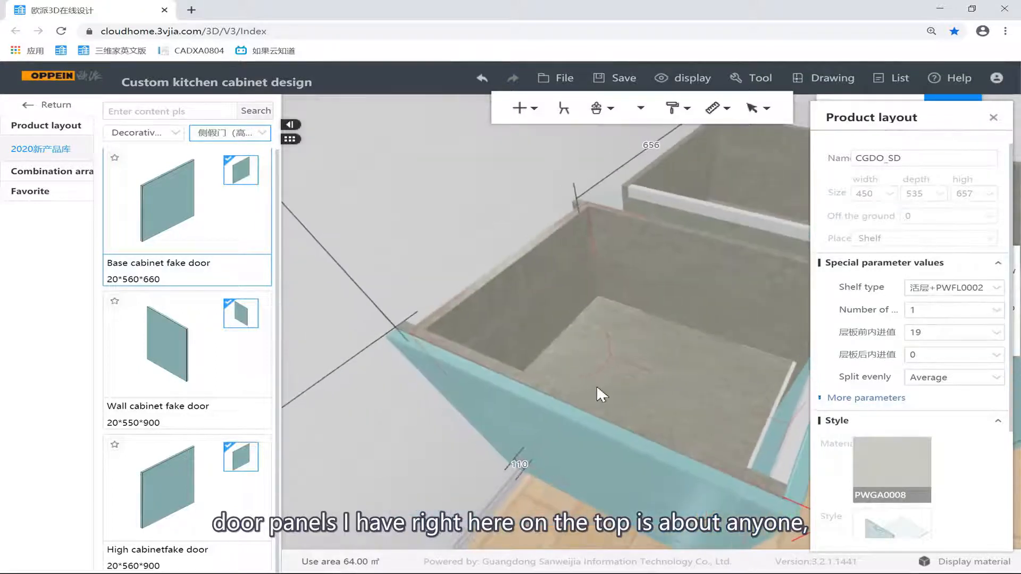
pyautogui.click(690, 295)
pyautogui.moveTo(691, 292); pyautogui.dragTo(684, 372)
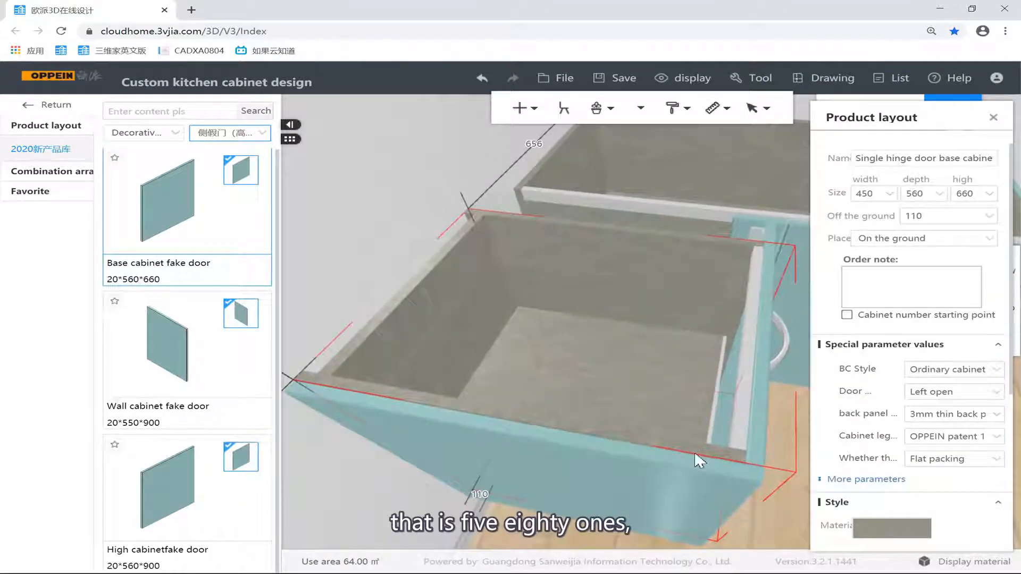
# Check that the fake door's depth spans both the hinge door cabinet's carcass and door panel, viewing the shared corner up close.
pyautogui.click(681, 470)
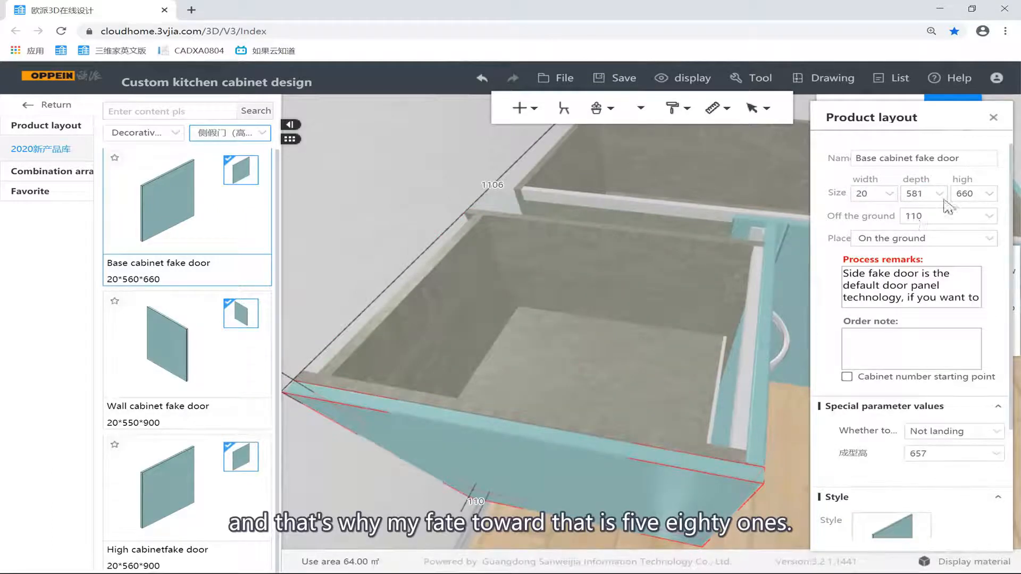
pyautogui.click(917, 195)
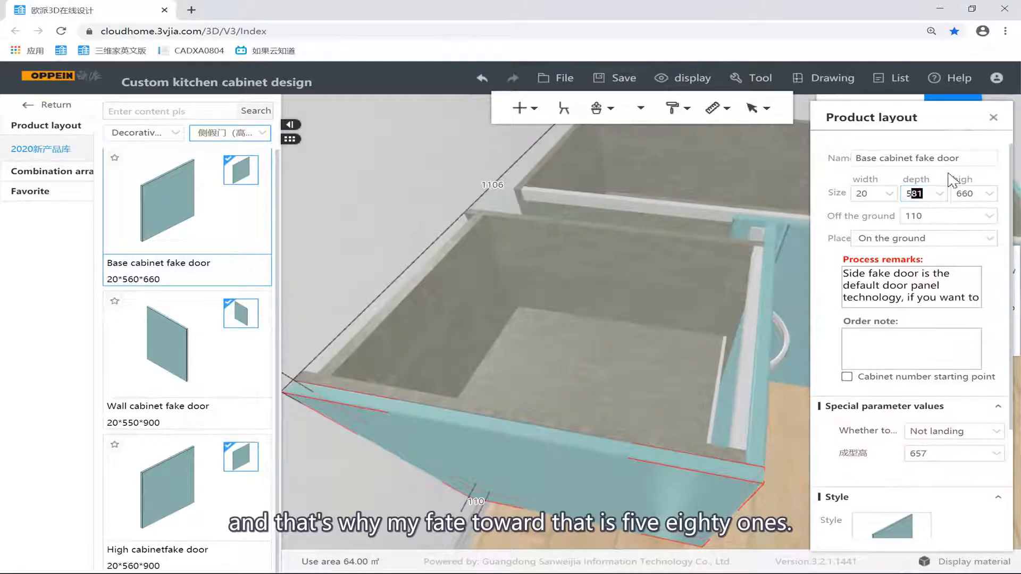
pyautogui.moveTo(780, 437); pyautogui.dragTo(572, 335)
pyautogui.click(572, 336)
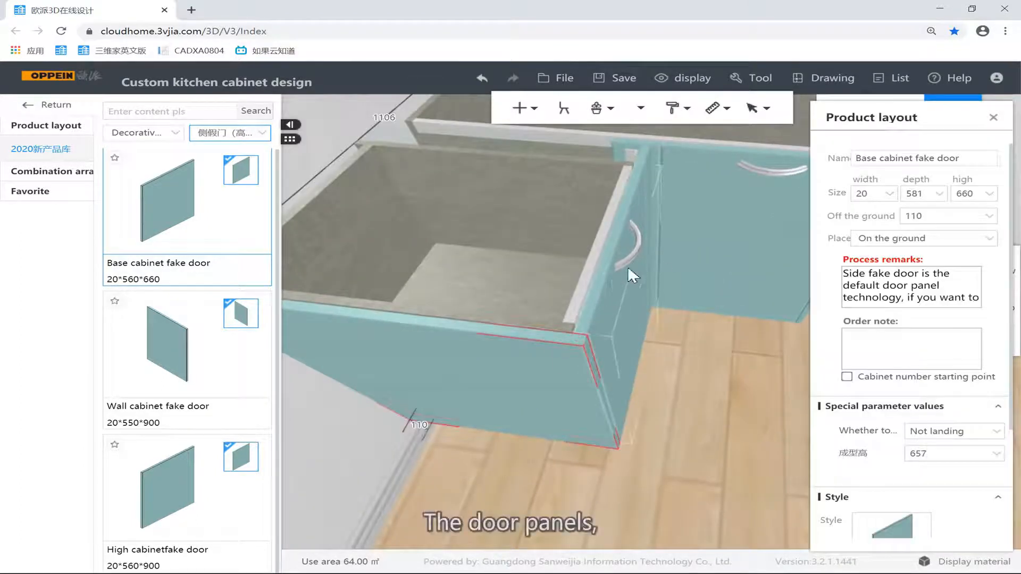
pyautogui.click(691, 405)
pyautogui.moveTo(706, 401); pyautogui.dragTo(585, 310)
pyautogui.scroll(-5, 585, 311)
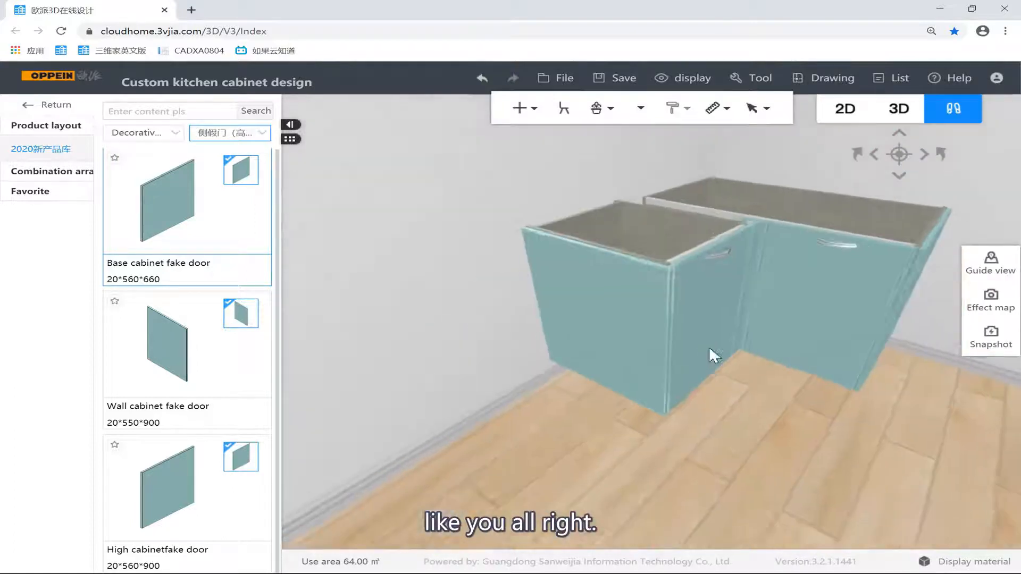
pyautogui.moveTo(718, 434); pyautogui.dragTo(667, 398)
pyautogui.scroll(-4, 672, 373)
pyautogui.scroll(5, 681, 410)
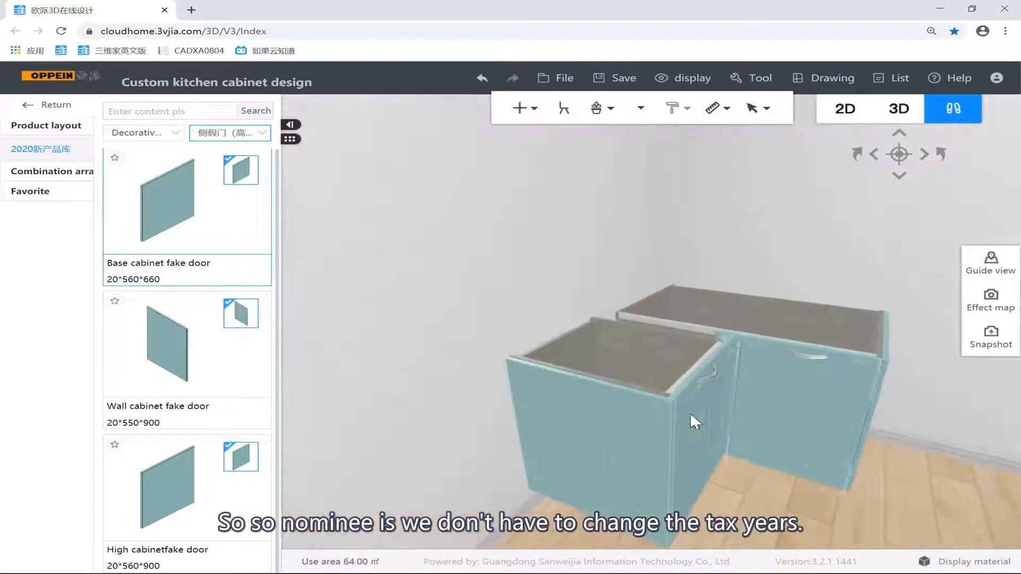
pyautogui.click(643, 414)
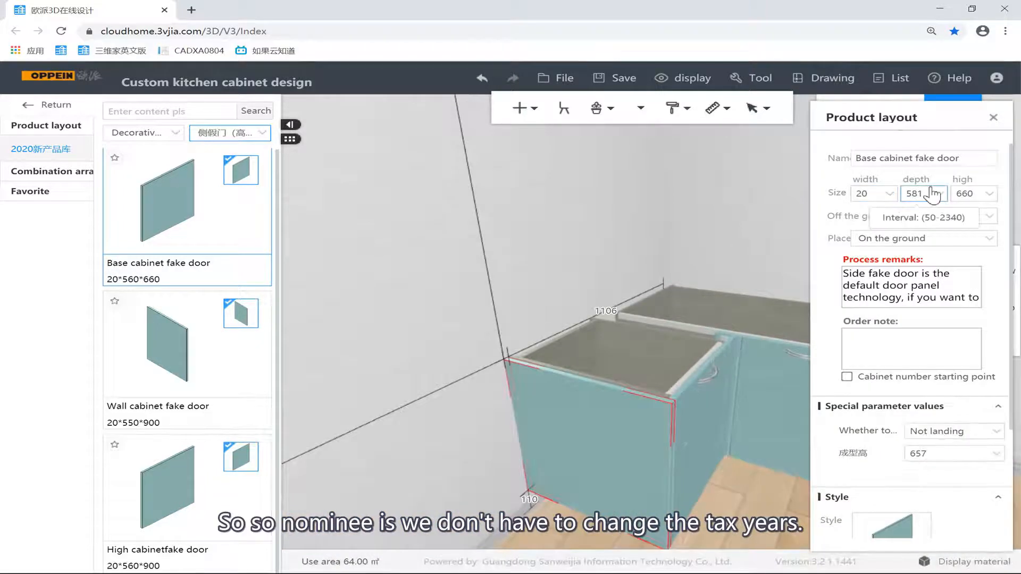
pyautogui.click(640, 246)
pyautogui.moveTo(639, 246); pyautogui.dragTo(487, 376)
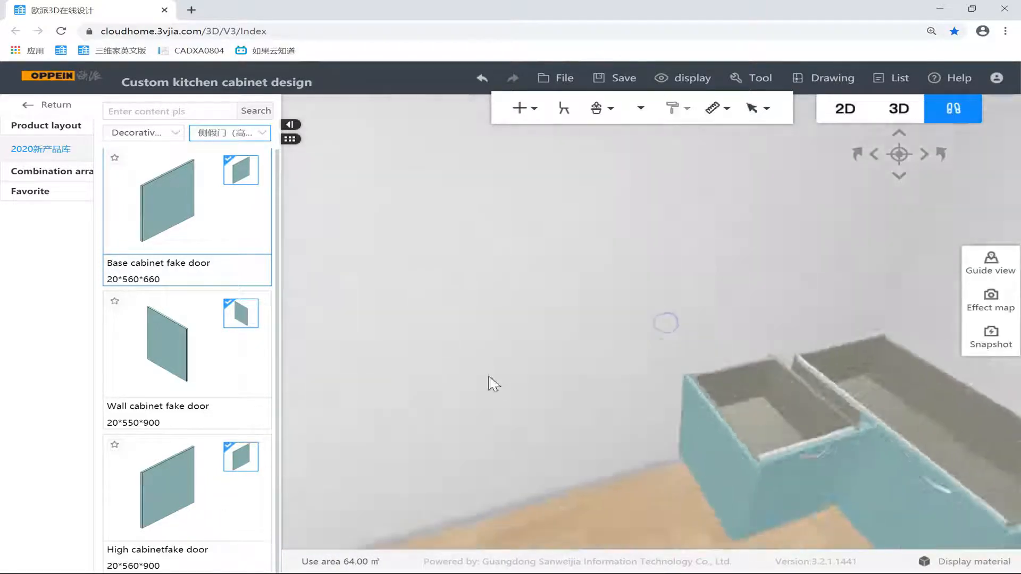
# Place a 20*560*900 High cabinet fake door against the wall, away from the base cabinets.
pyautogui.scroll(-4, 537, 313)
pyautogui.moveTo(538, 311); pyautogui.dragTo(565, 288)
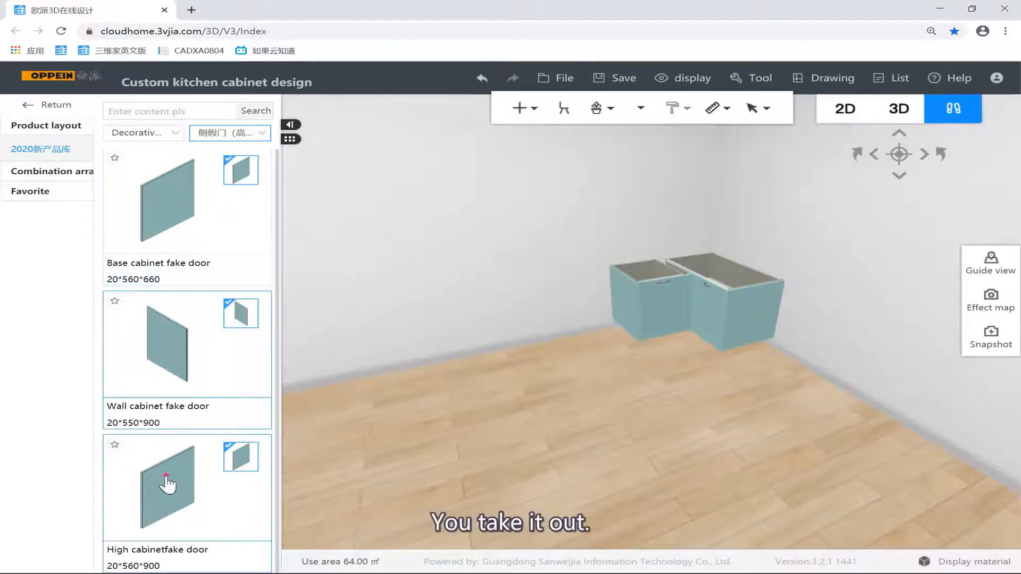
pyautogui.moveTo(165, 478)
pyautogui.mouseDown()
pyautogui.moveTo(532, 258)
pyautogui.moveTo(397, 285)
pyautogui.moveTo(427, 265)
pyautogui.moveTo(404, 271)
pyautogui.mouseUp()
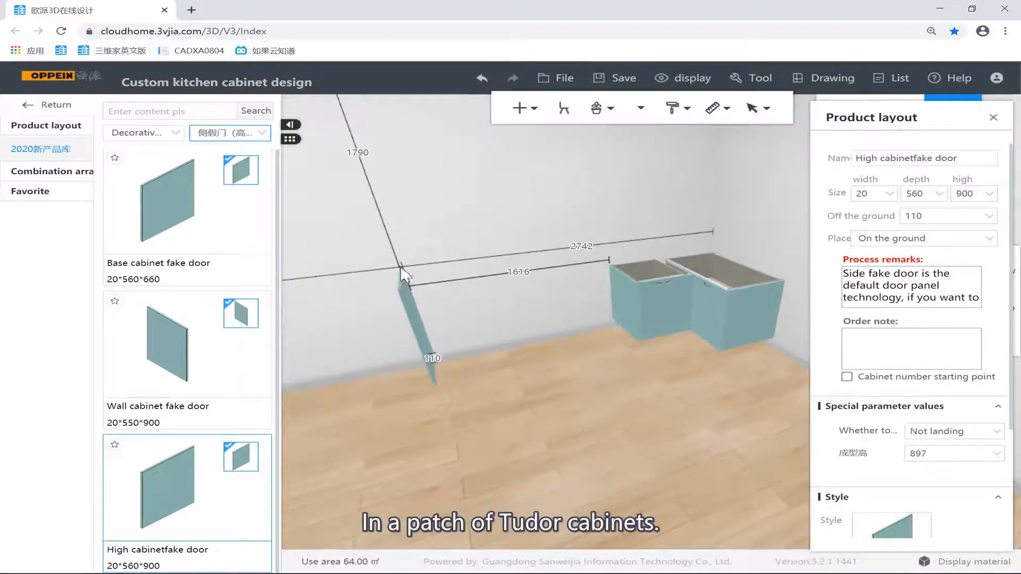
pyautogui.click(506, 365)
# Review the remaining decorative part types and switch the product library category to Range hood cover.
pyautogui.click(248, 132)
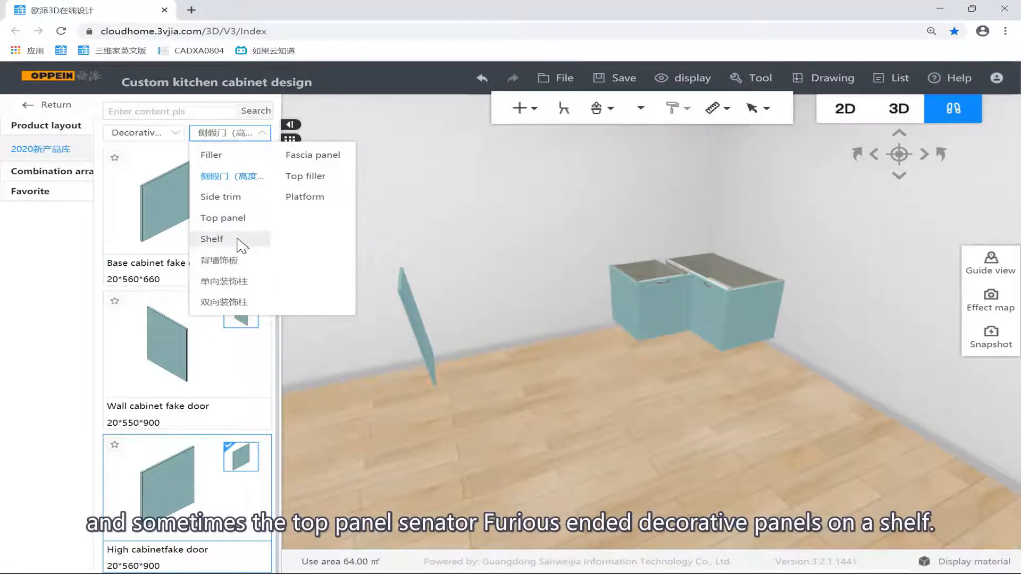
pyautogui.click(125, 133)
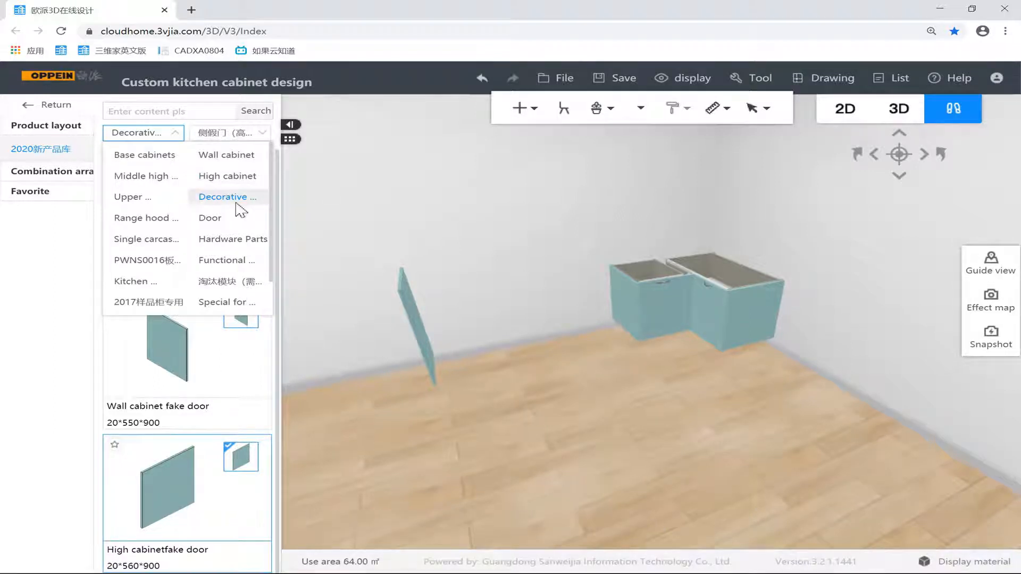
pyautogui.scroll(-1, 229, 210)
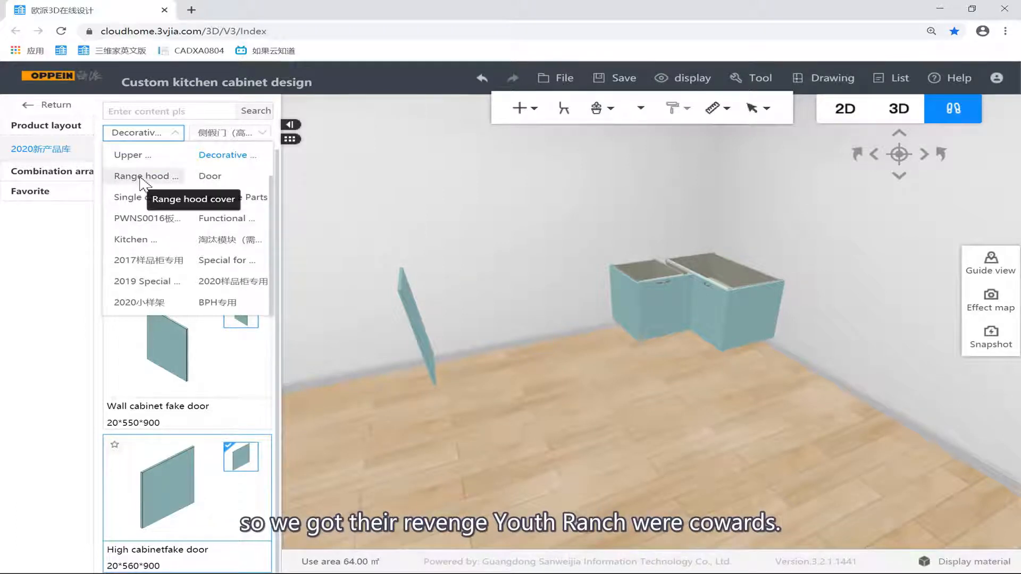
pyautogui.click(175, 178)
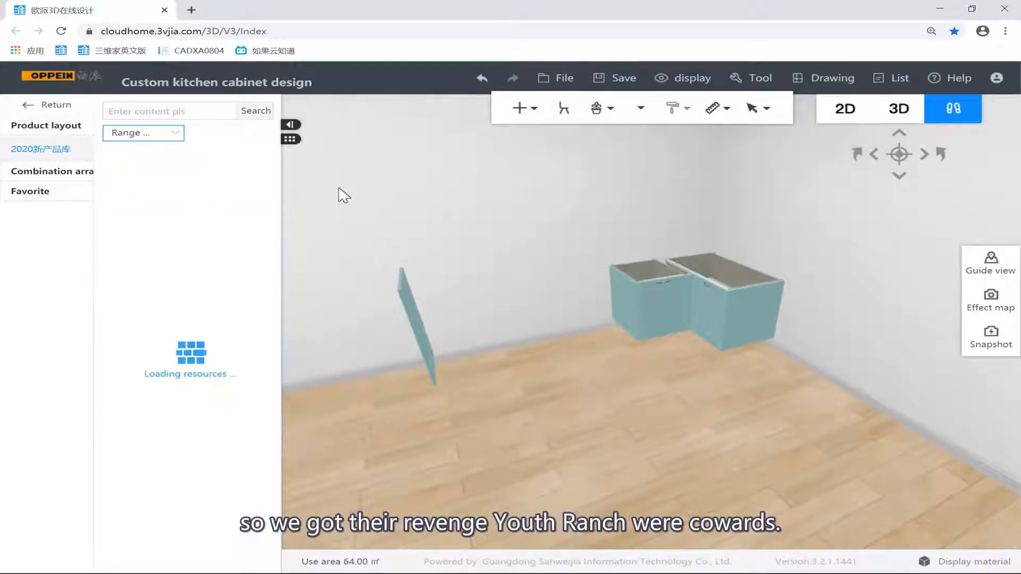
# Look through the range hood cover models in the product library, including YSH003, YSH058 and YSH036.
pyautogui.moveTo(342, 194); pyautogui.dragTo(273, 189)
pyautogui.moveTo(466, 228); pyautogui.dragTo(216, 333)
pyautogui.scroll(-8, 189, 353)
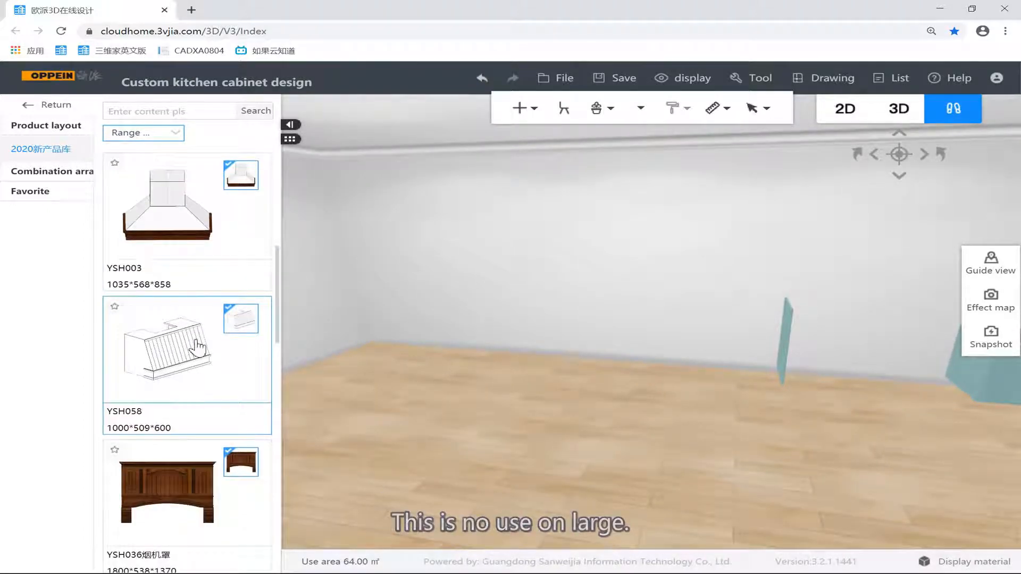
# Review the cabinet door panels in the product library's Door category and the panels in its Single carcass category.
pyautogui.click(147, 133)
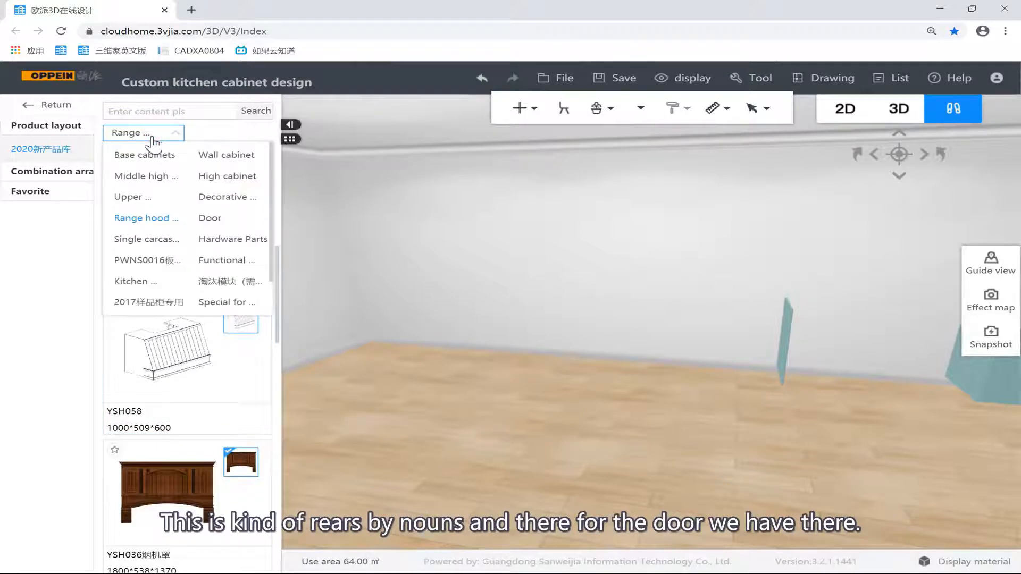
pyautogui.click(213, 226)
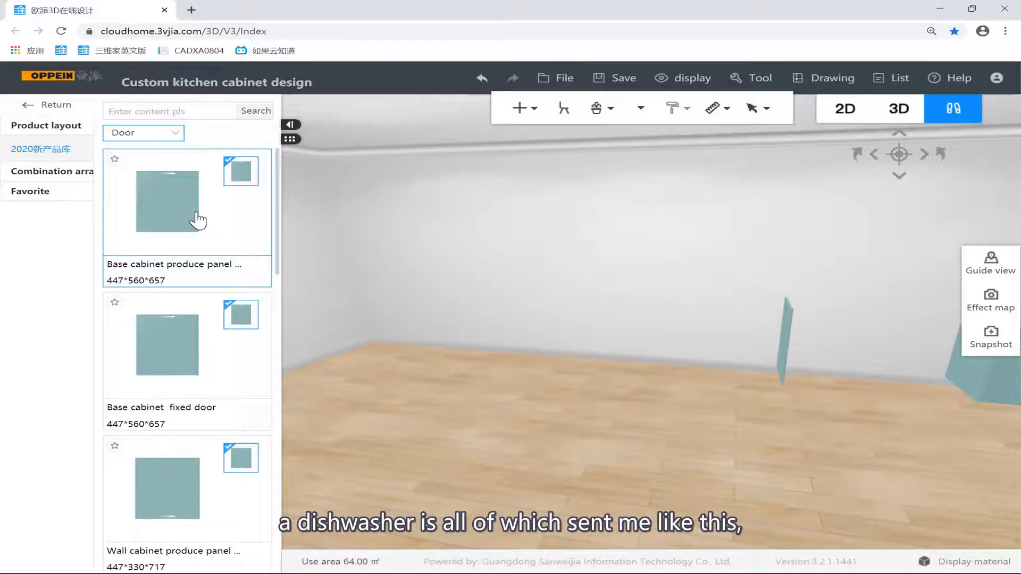
pyautogui.scroll(-5, 194, 218)
pyautogui.scroll(2, 190, 215)
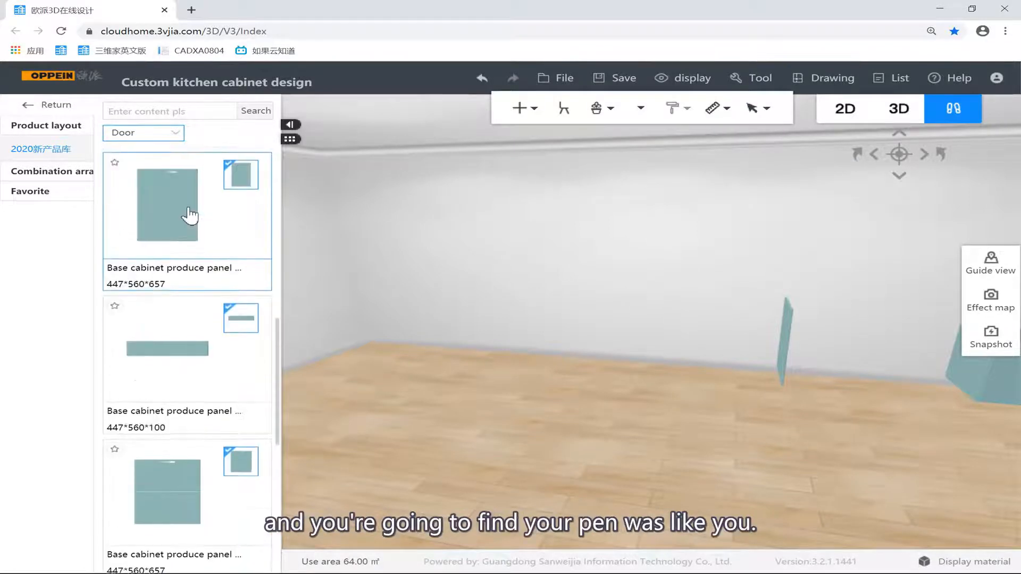
pyautogui.scroll(5, 191, 228)
pyautogui.click(159, 134)
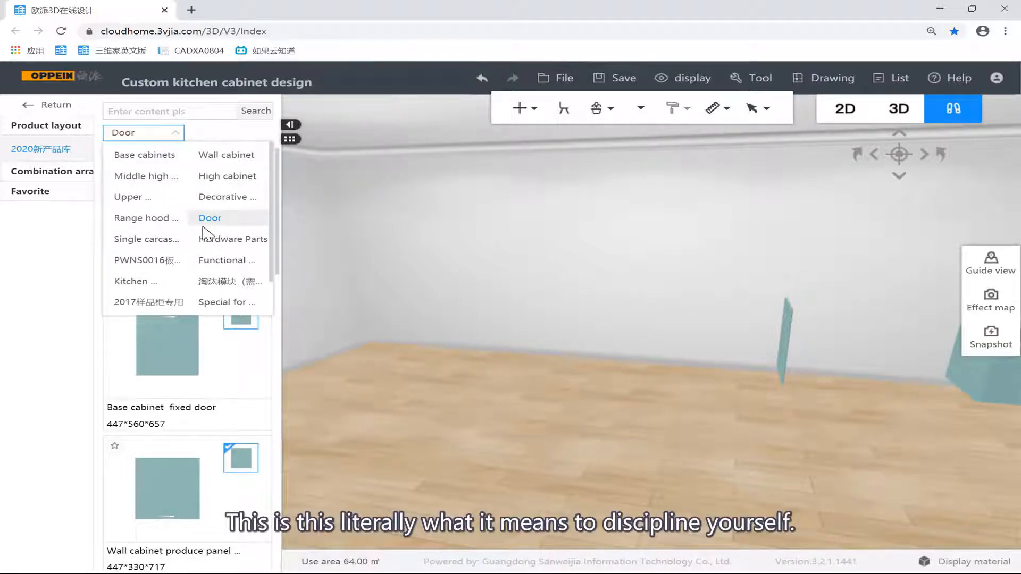
pyautogui.click(156, 242)
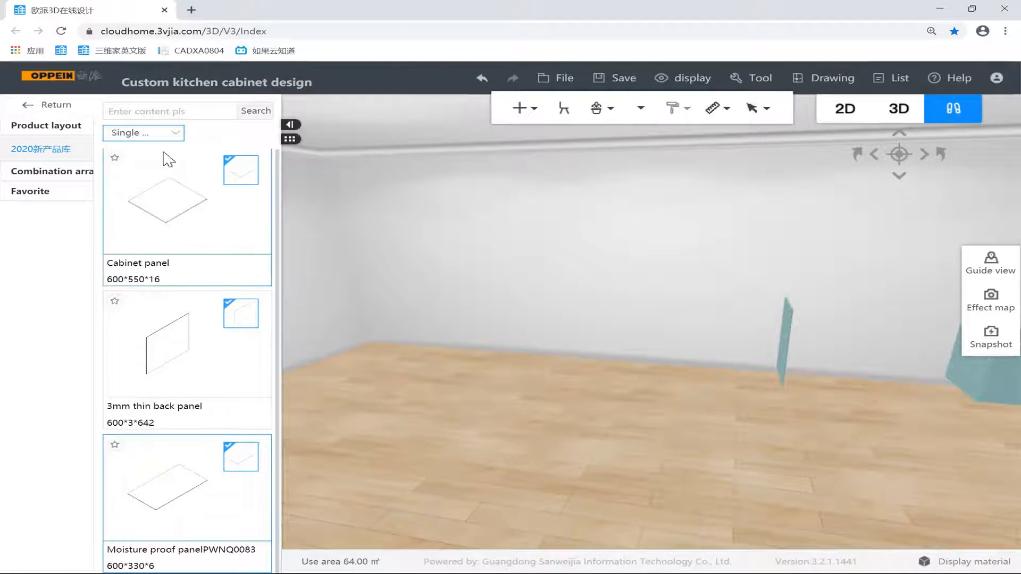
# Switch the product library to Hardware Parts and review the available Bartop leg models.
pyautogui.click(155, 132)
pyautogui.click(233, 241)
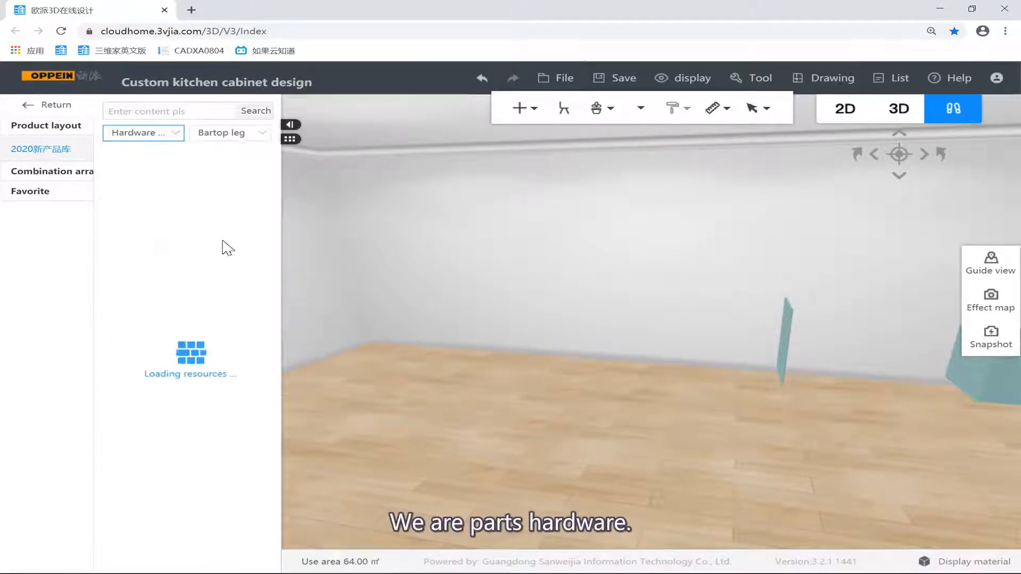
pyautogui.click(238, 134)
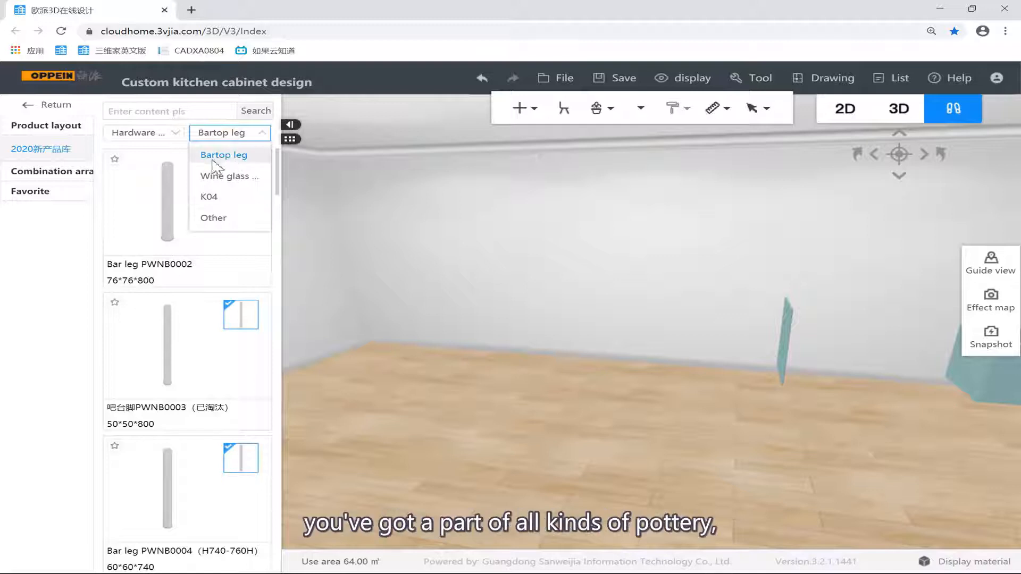
pyautogui.click(172, 199)
pyautogui.scroll(-3, 198, 219)
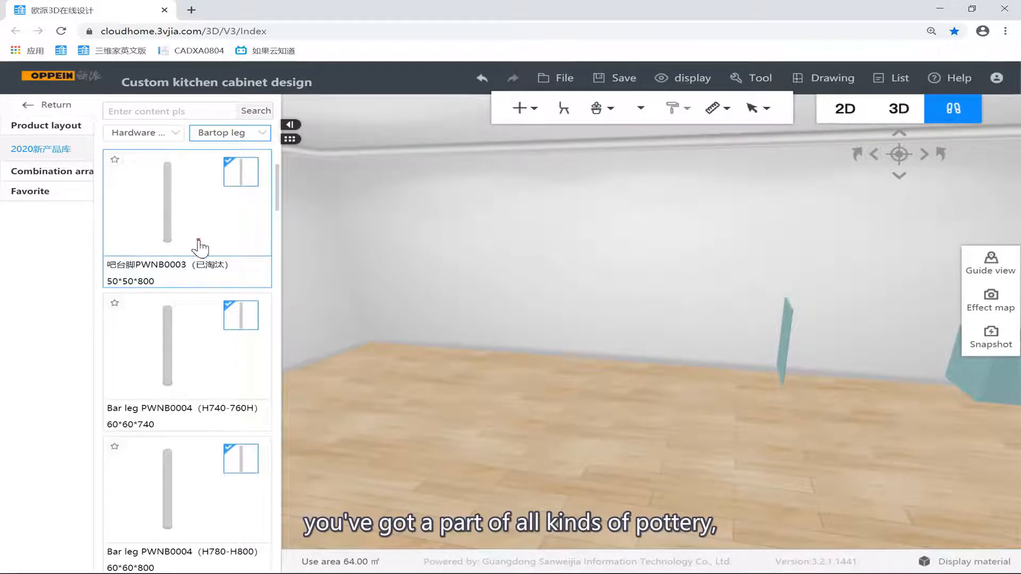
pyautogui.scroll(-5, 194, 360)
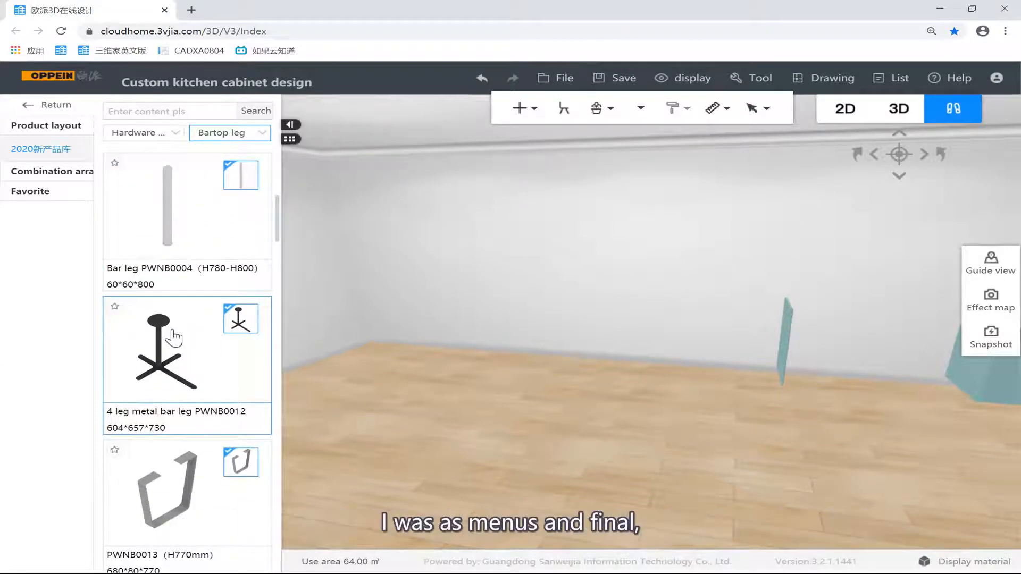
# Search the hardware parts for model pwnb0012, and reload the full Bartop leg list.
pyautogui.click(148, 109)
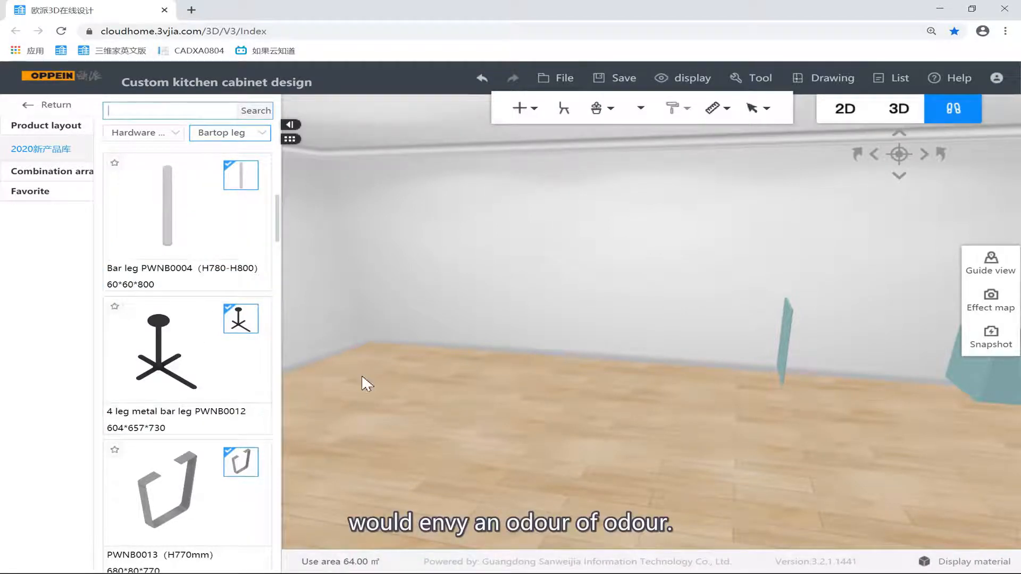
pyautogui.write('pwnb0012')
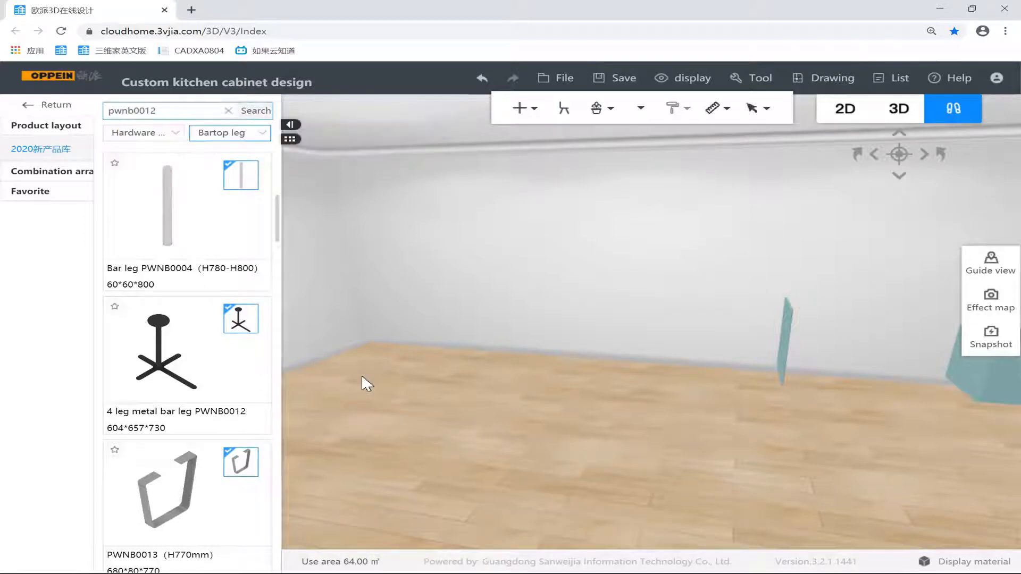
pyautogui.press('Return')
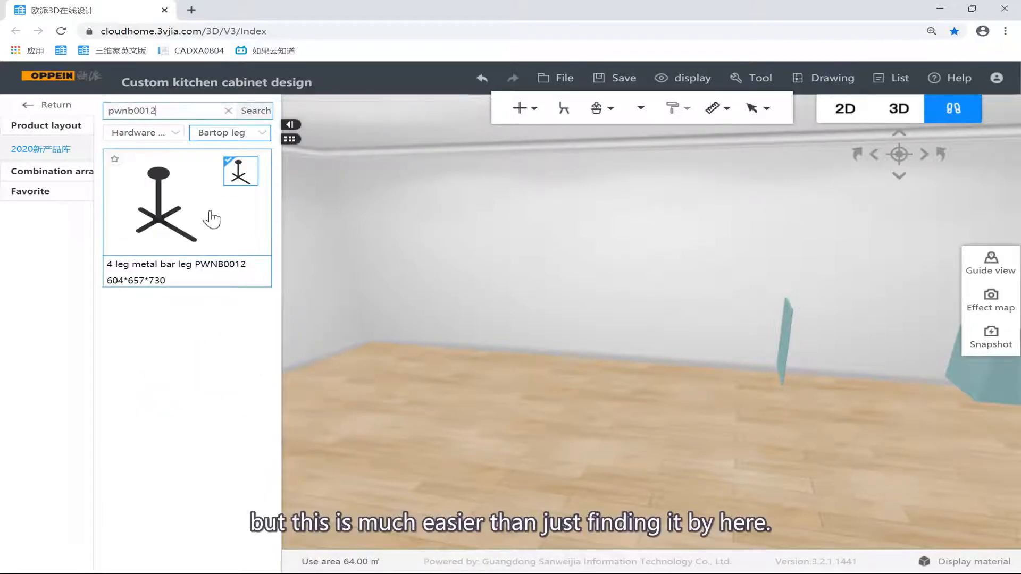
pyautogui.click(228, 139)
pyautogui.click(234, 154)
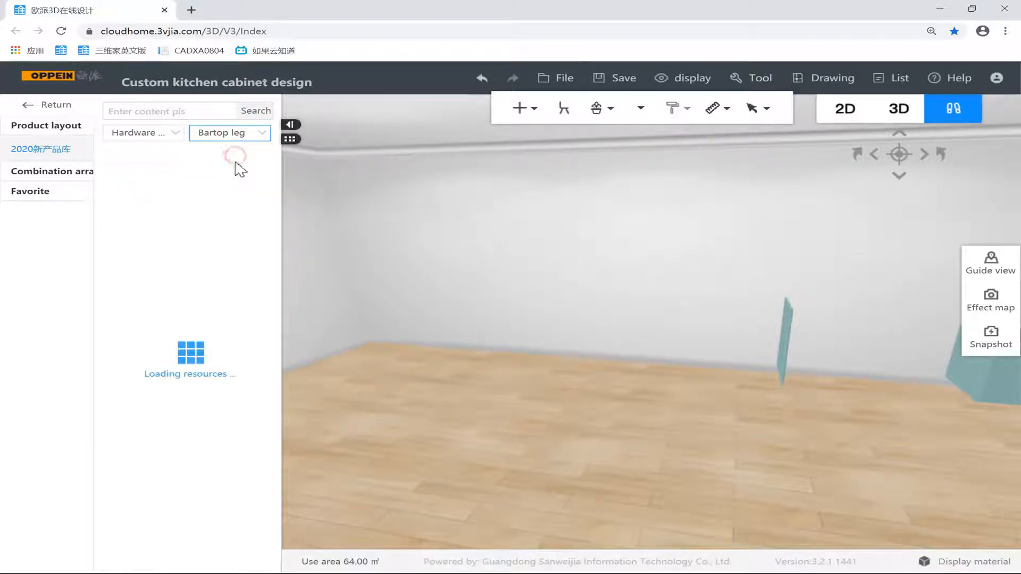
# Switch the hardware type to Wine glass racks and review the metal wine glass and wine rack models.
pyautogui.click(226, 140)
pyautogui.click(215, 176)
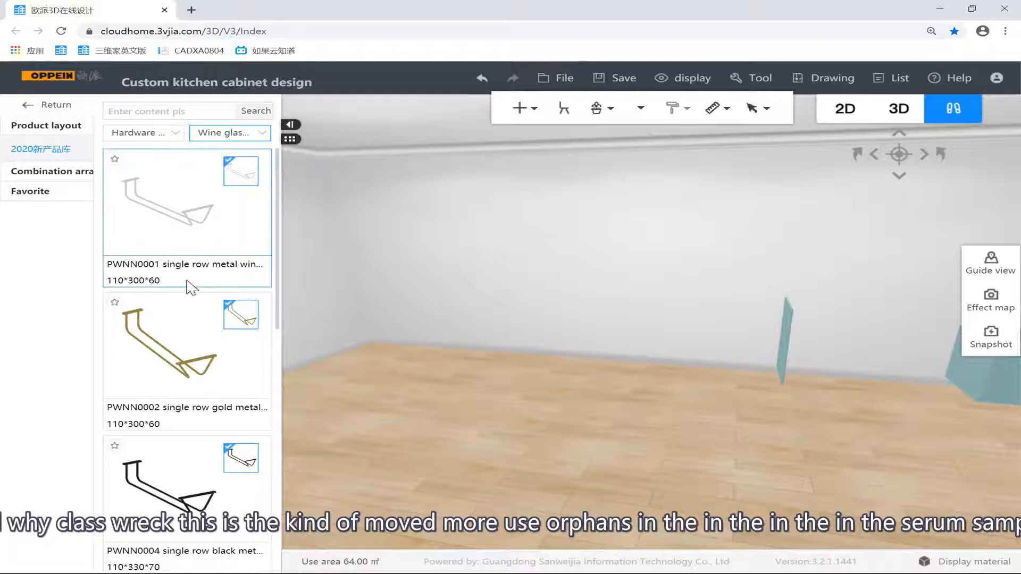
pyautogui.scroll(-5, 180, 294)
pyautogui.scroll(8, 246, 338)
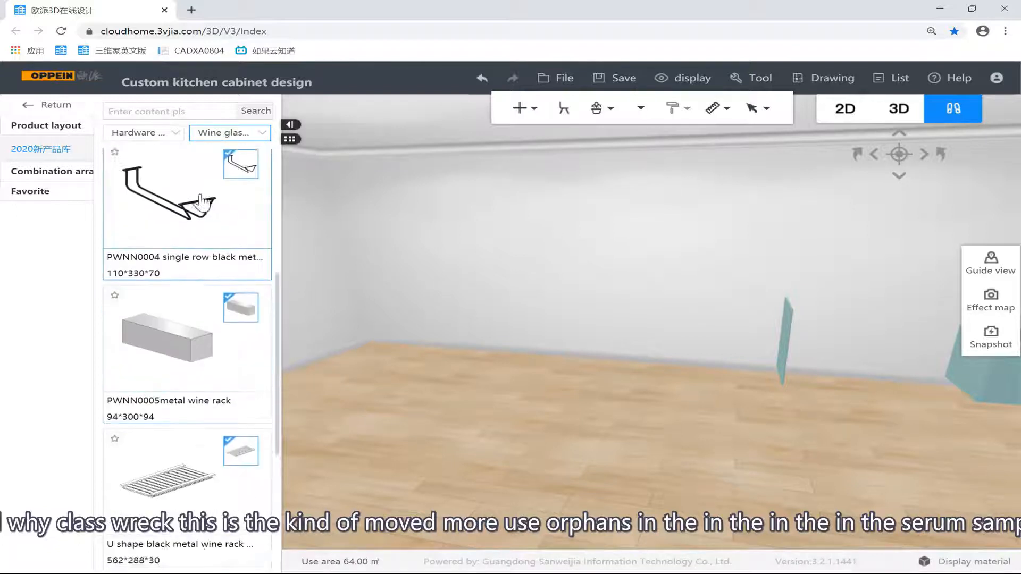
pyautogui.scroll(-2, 181, 266)
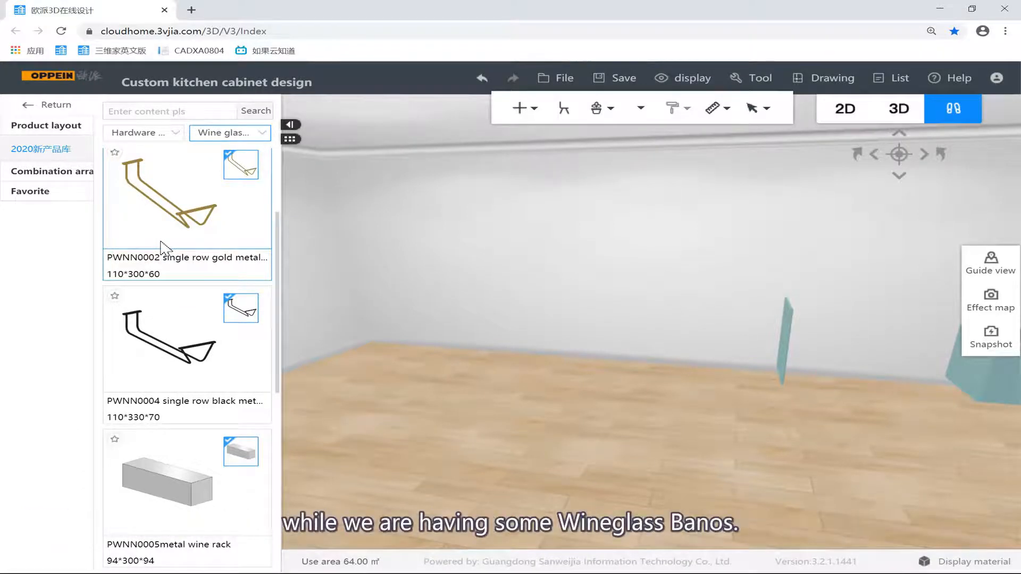
pyautogui.click(222, 133)
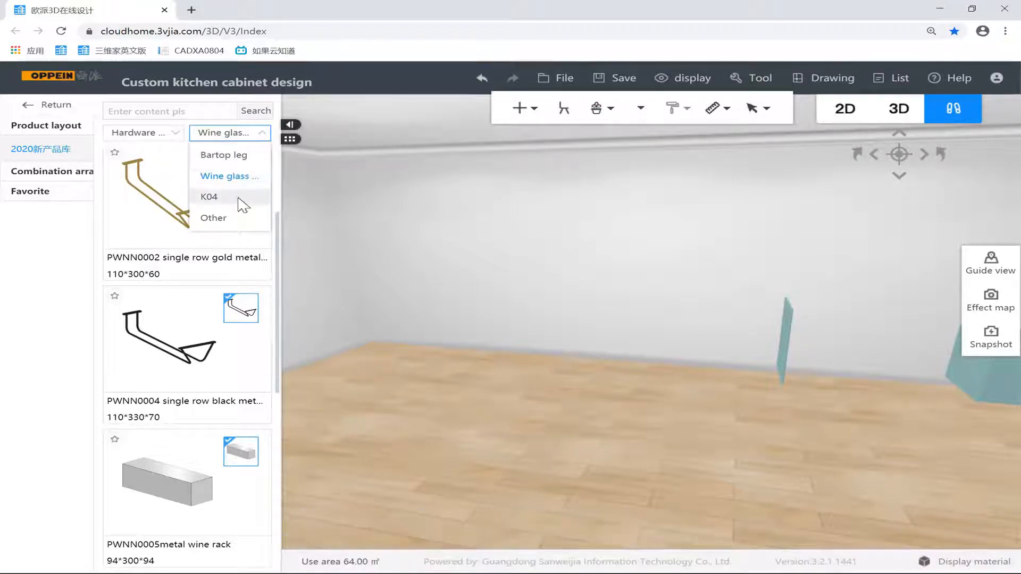
pyautogui.scroll(-5, 173, 281)
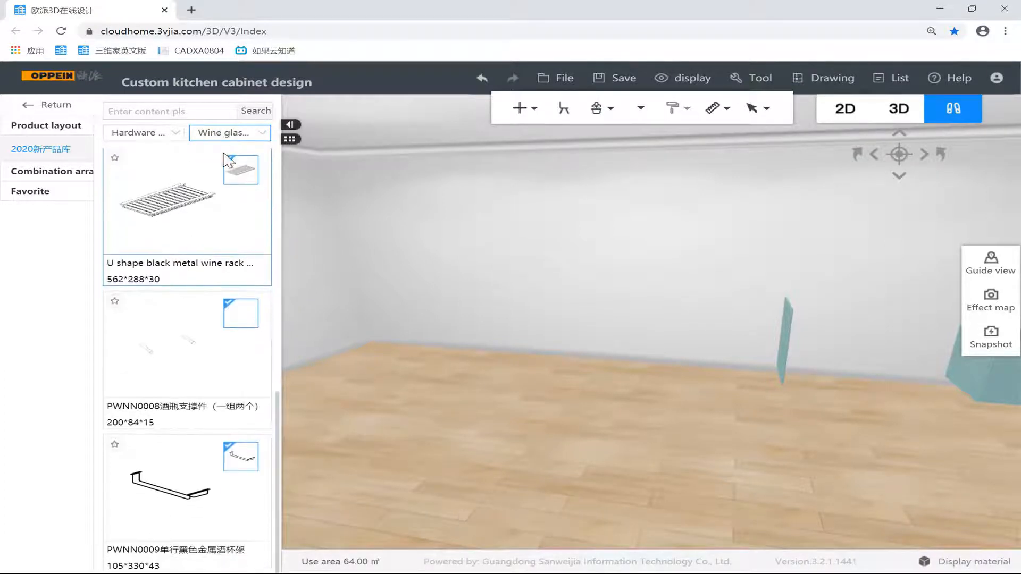
pyautogui.click(223, 133)
pyautogui.scroll(5, 161, 220)
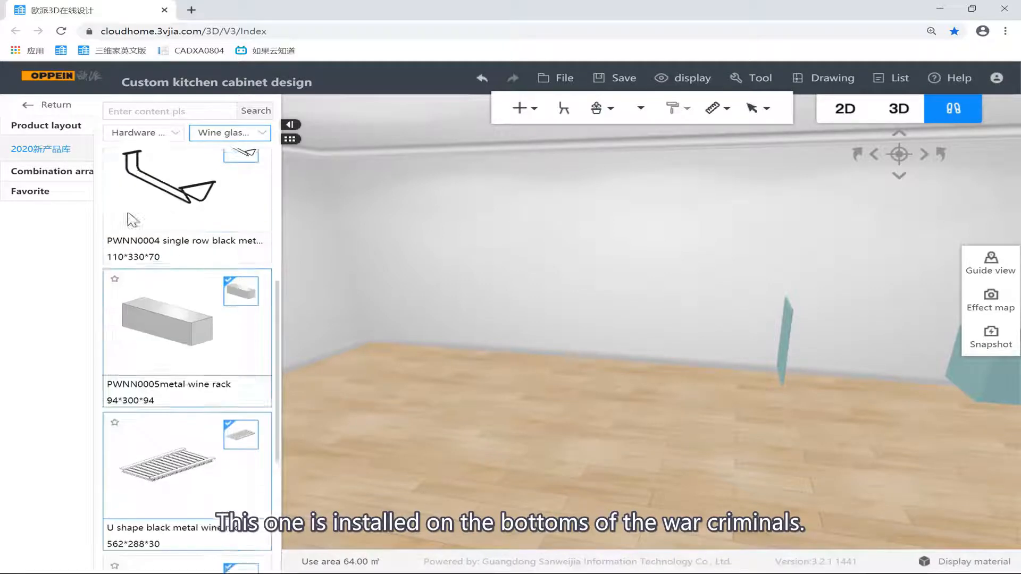
pyautogui.scroll(3, 164, 221)
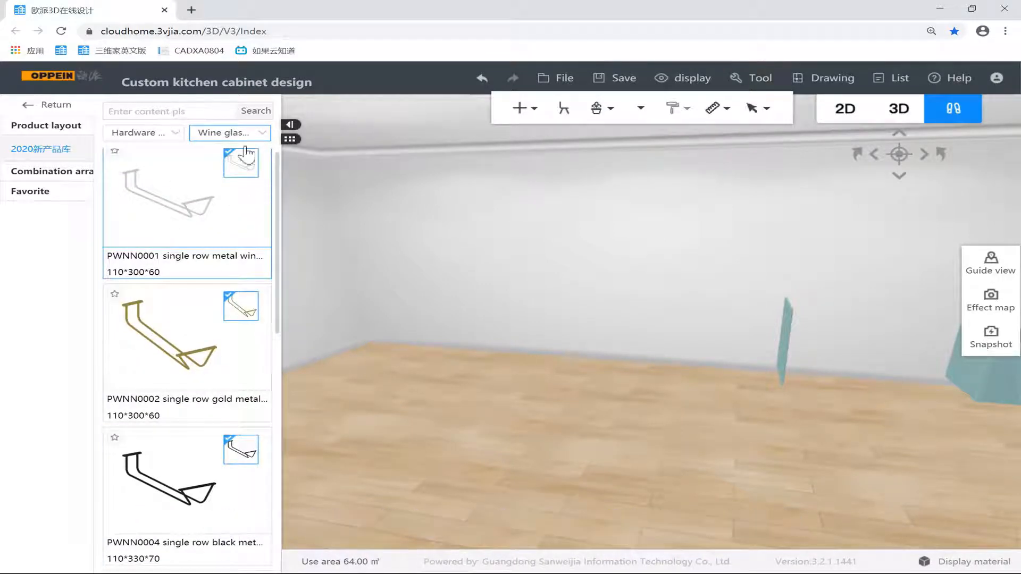
# Switch the hardware type to K04 and place the 600*22*55 PWWK0002 silver concealed profile on the open floor.
pyautogui.click(257, 133)
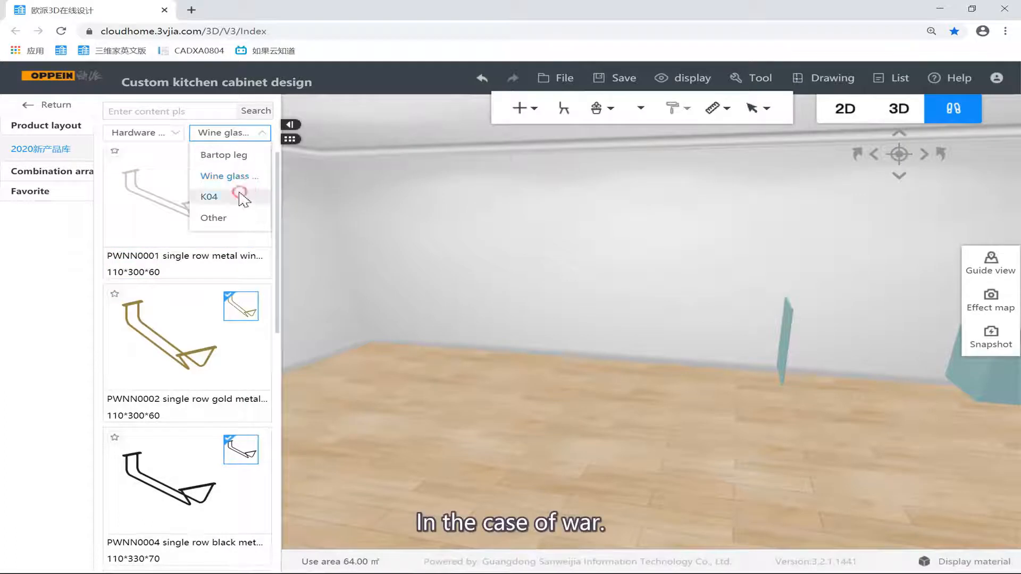
pyautogui.click(240, 196)
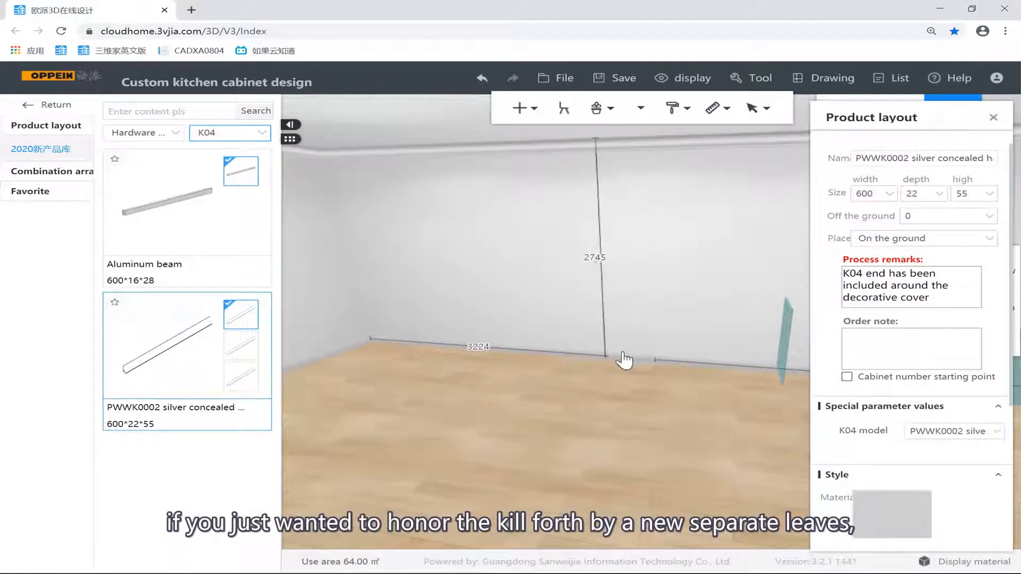
pyautogui.click(569, 485)
pyautogui.click(661, 451)
pyautogui.click(603, 494)
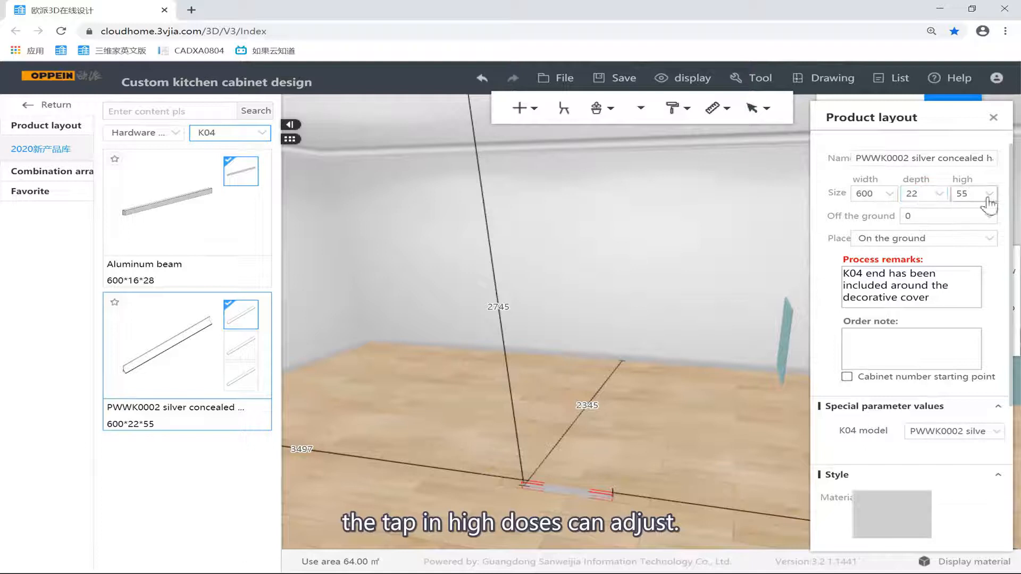
# Examine the Aluminum beam item and, in panel selection mode, the PWWK0002 silver strip along the base cabinet's top front edge.
pyautogui.moveTo(678, 373); pyautogui.dragTo(269, 211)
pyautogui.click(202, 205)
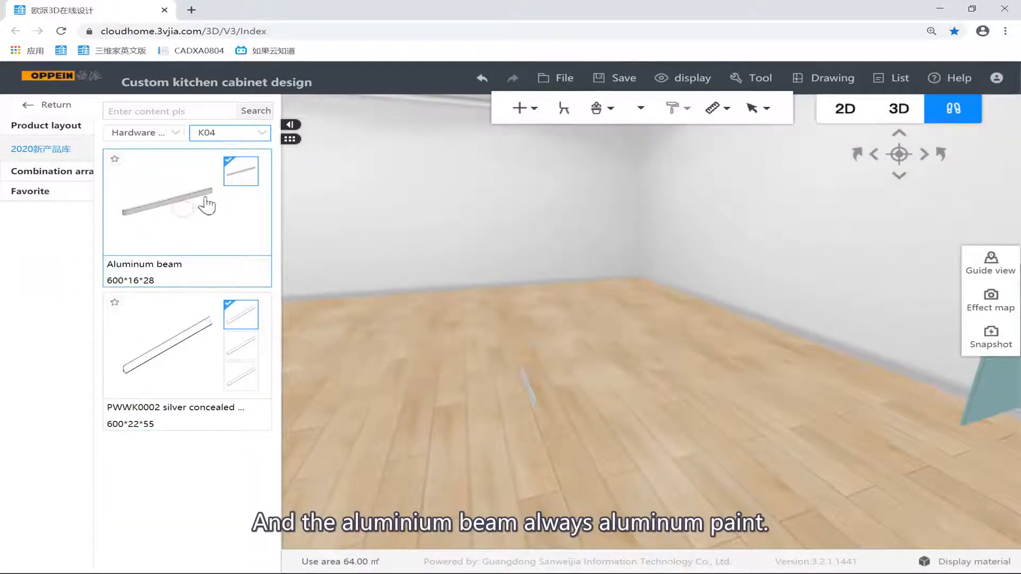
pyautogui.moveTo(538, 301); pyautogui.dragTo(578, 299)
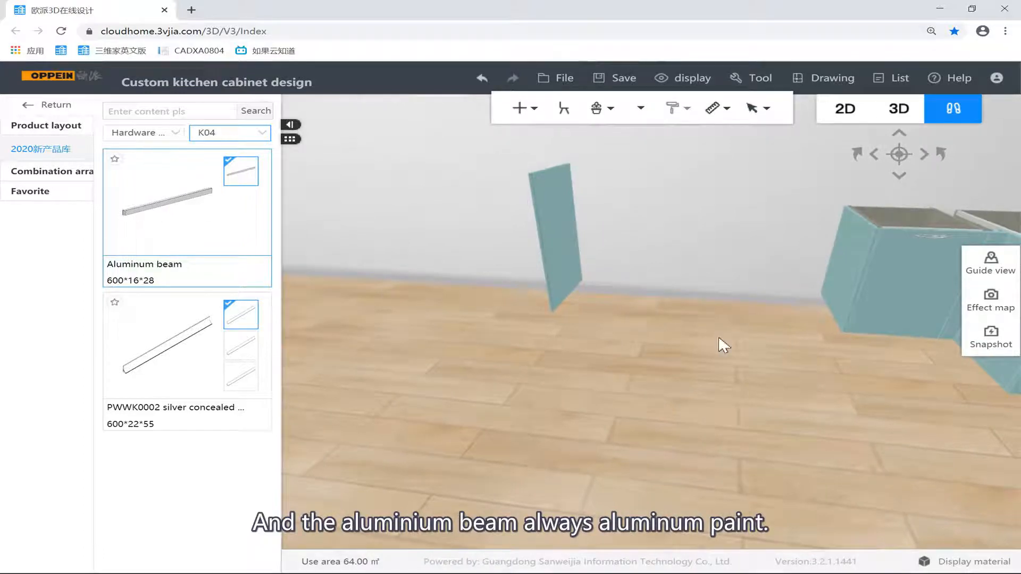
pyautogui.moveTo(757, 314); pyautogui.dragTo(834, 287)
pyautogui.moveTo(738, 267); pyautogui.dragTo(869, 287)
pyautogui.press('b')
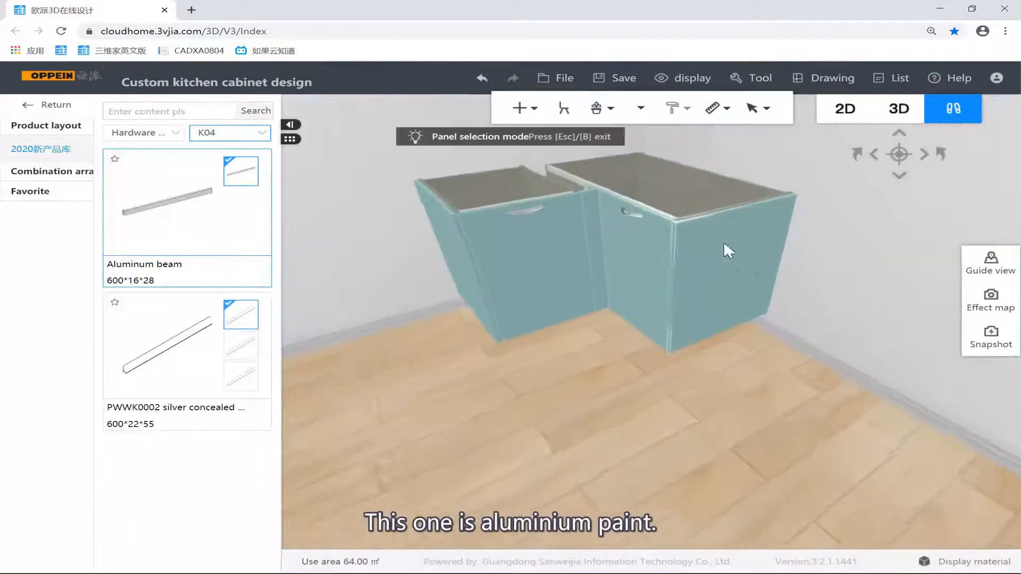
pyautogui.scroll(5, 723, 243)
pyautogui.click(366, 381)
pyautogui.moveTo(366, 380); pyautogui.dragTo(572, 311)
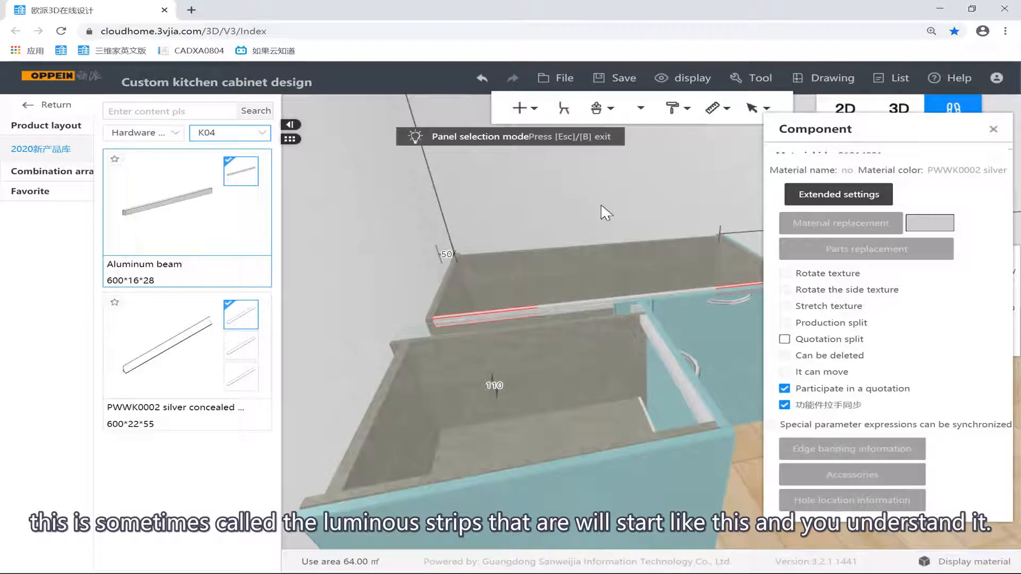
# Examine the silver concealed handle strip along the front edge of the open cabinet from several angles.
pyautogui.moveTo(601, 205); pyautogui.dragTo(535, 247)
pyautogui.scroll(5, 581, 380)
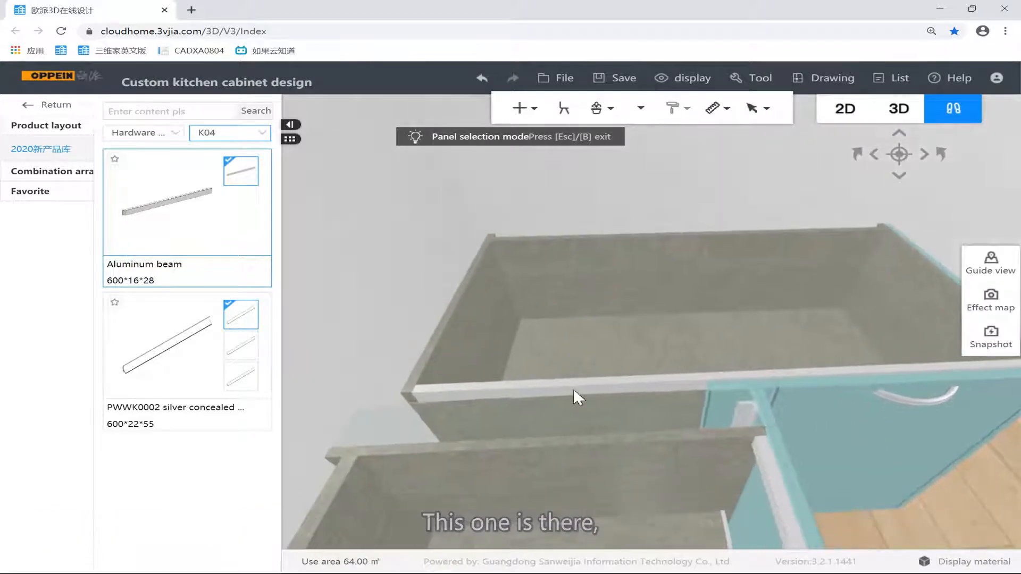
pyautogui.click(573, 385)
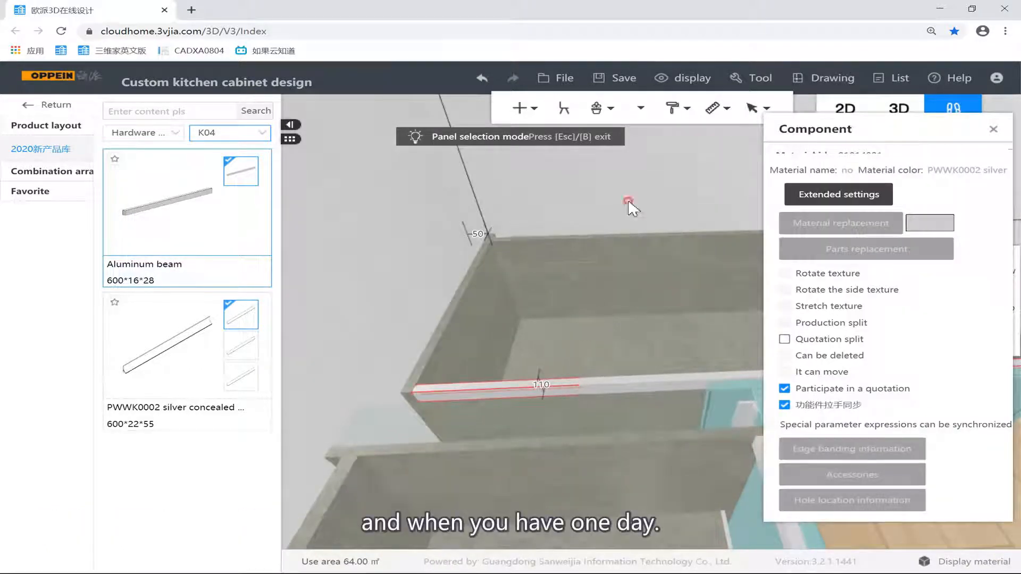
pyautogui.moveTo(628, 205); pyautogui.dragTo(542, 169)
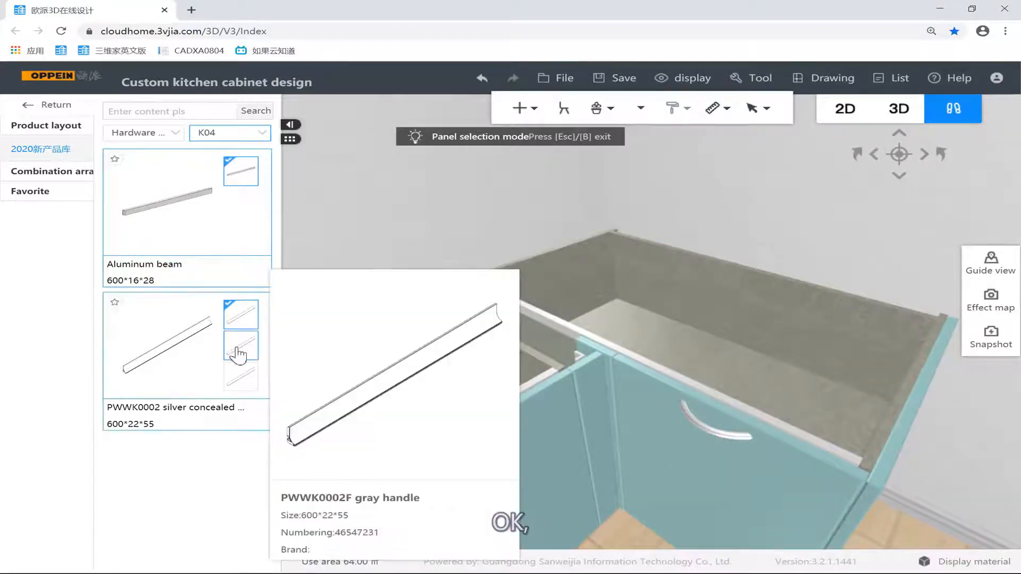
# Place the PWWK0002 silver concealed handle, 600*22*55, on the open floor.
pyautogui.click(240, 345)
pyautogui.moveTo(256, 264); pyautogui.dragTo(394, 287)
pyautogui.moveTo(339, 250); pyautogui.dragTo(565, 347)
pyautogui.click(607, 325)
pyautogui.moveTo(521, 315); pyautogui.dragTo(409, 332)
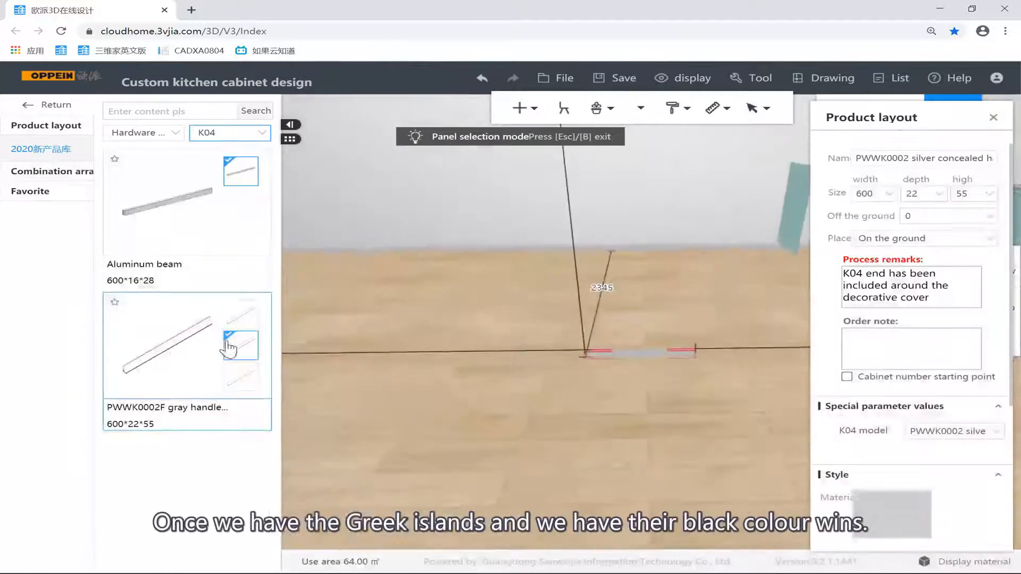
# Place the PWWK0002F gray and PWWK0002B black concealed handles on the floor in line with the silver one.
pyautogui.click(226, 344)
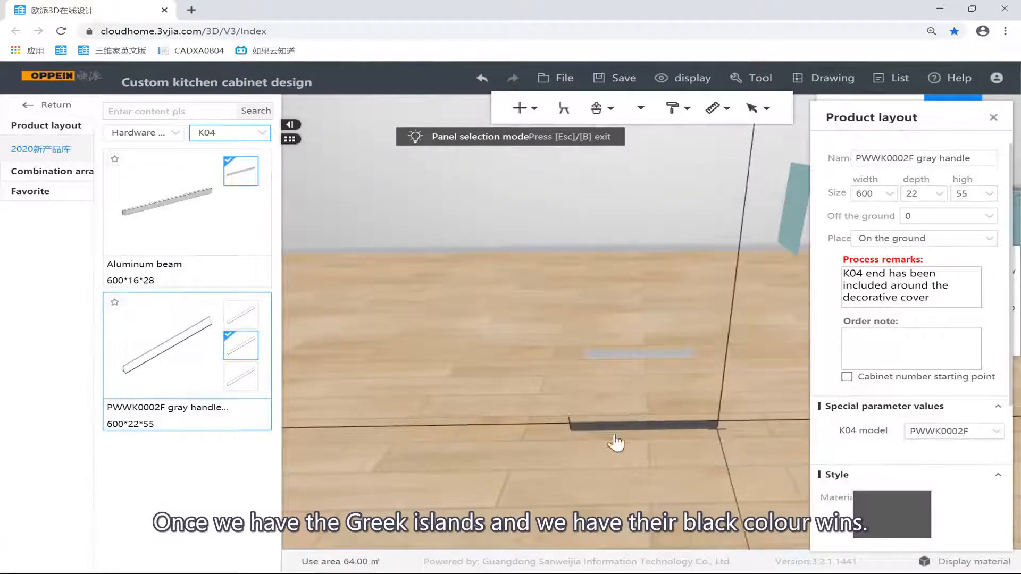
pyautogui.click(631, 409)
pyautogui.click(246, 378)
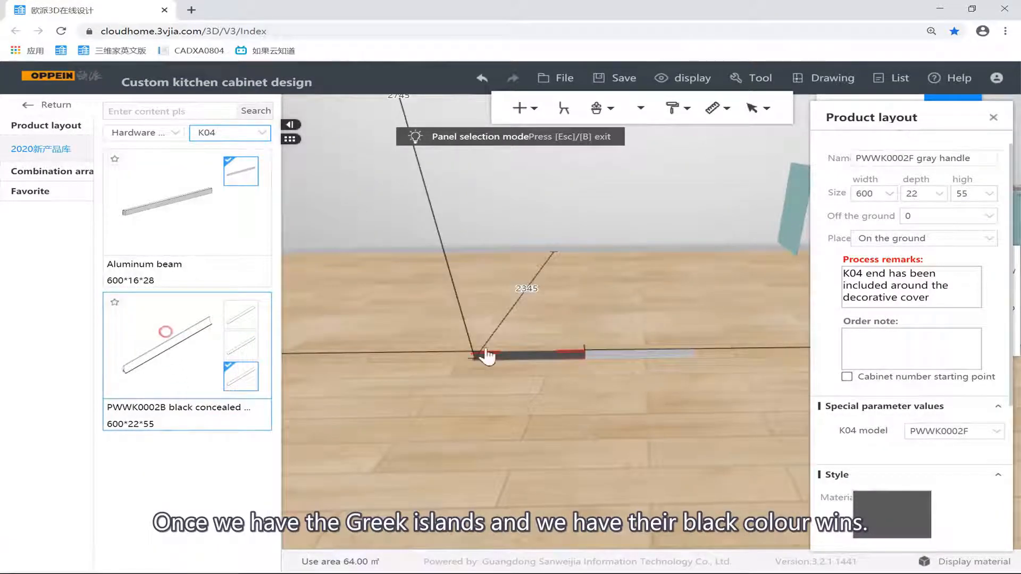
pyautogui.click(440, 366)
pyautogui.click(500, 413)
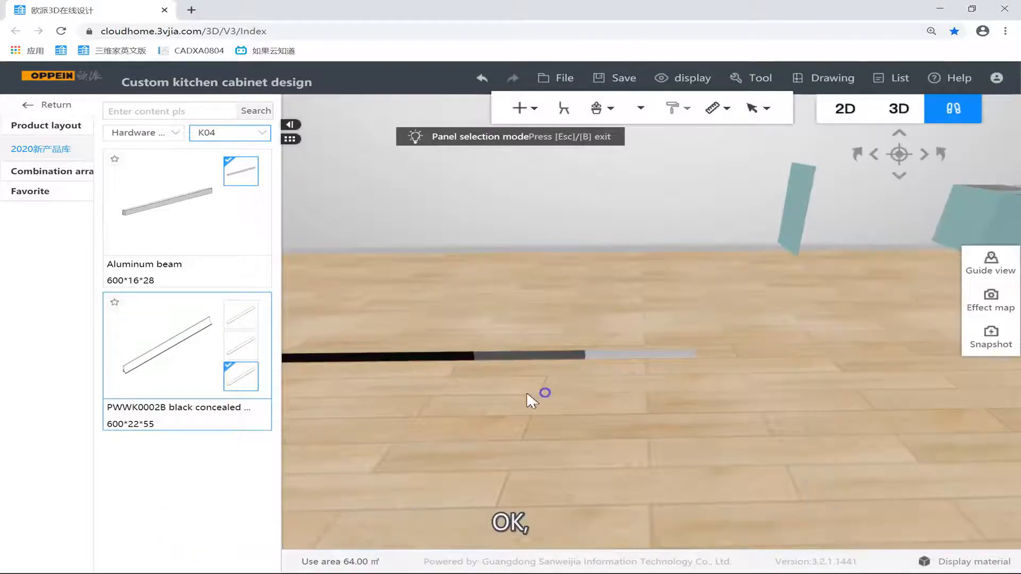
pyautogui.moveTo(527, 393); pyautogui.dragTo(508, 354)
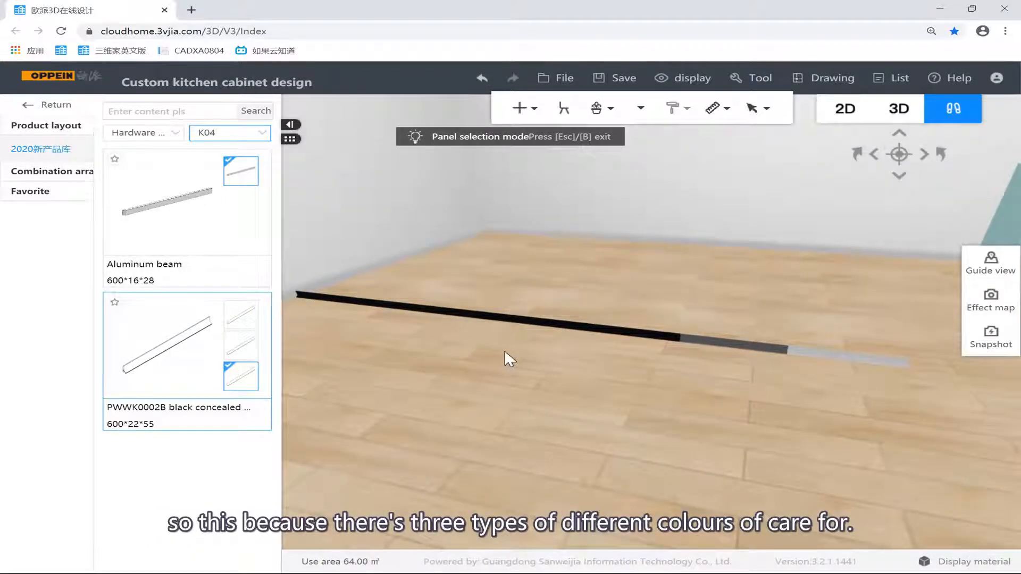
# Delete the black, gray and silver sample handles from the floor.
pyautogui.click(575, 330)
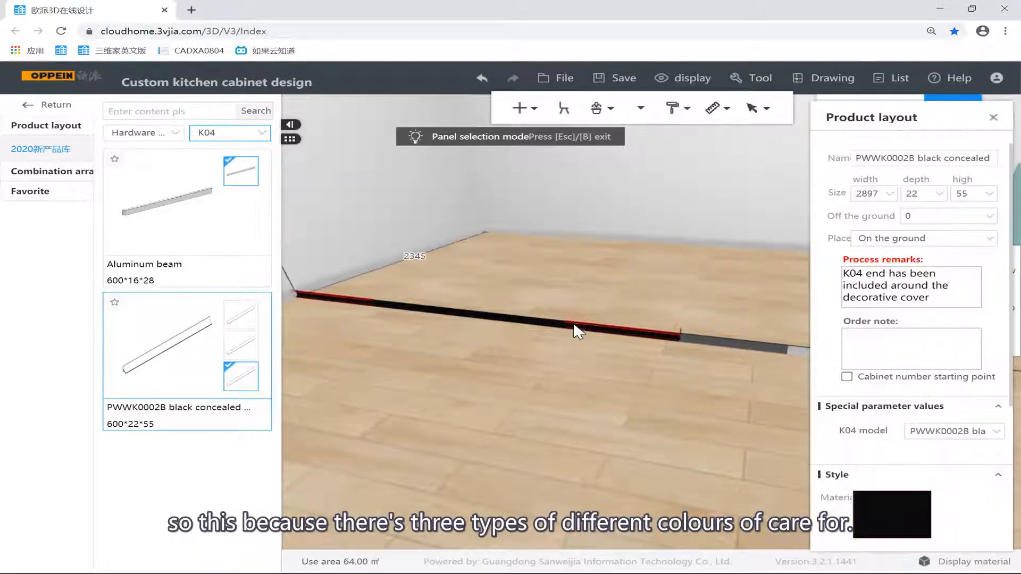
pyautogui.moveTo(700, 333); pyautogui.dragTo(770, 351)
pyautogui.click(782, 354)
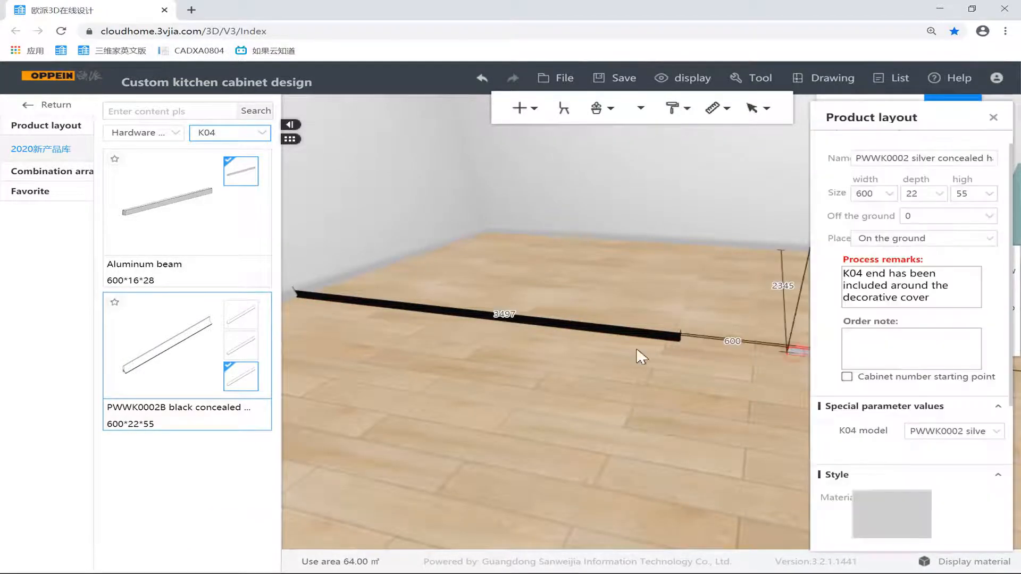
pyautogui.click(622, 342)
# Mount the 900*287*75 PWNC0046 metal light shelf from the Other hardware category on the empty wall.
pyautogui.click(258, 133)
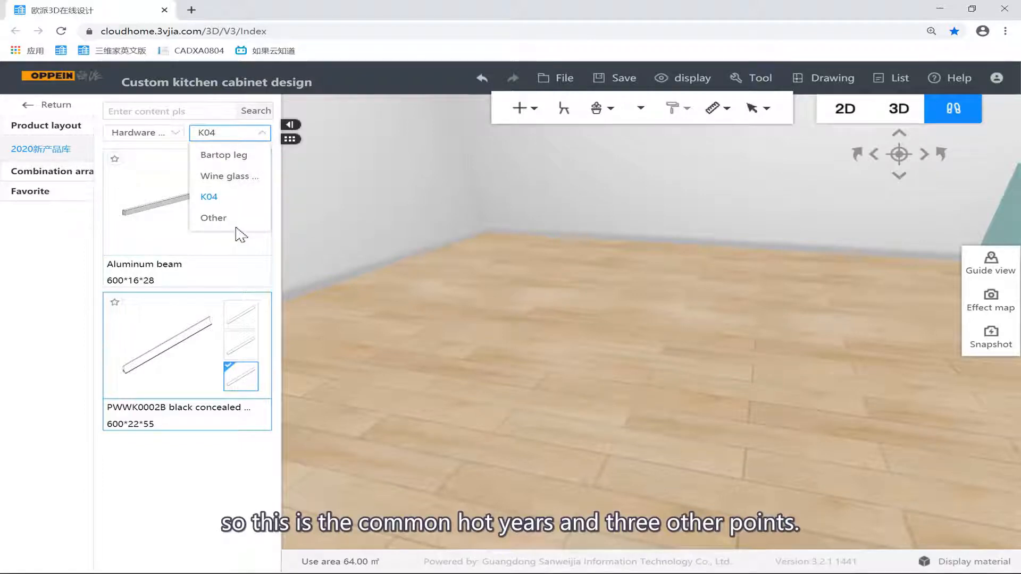
pyautogui.click(195, 218)
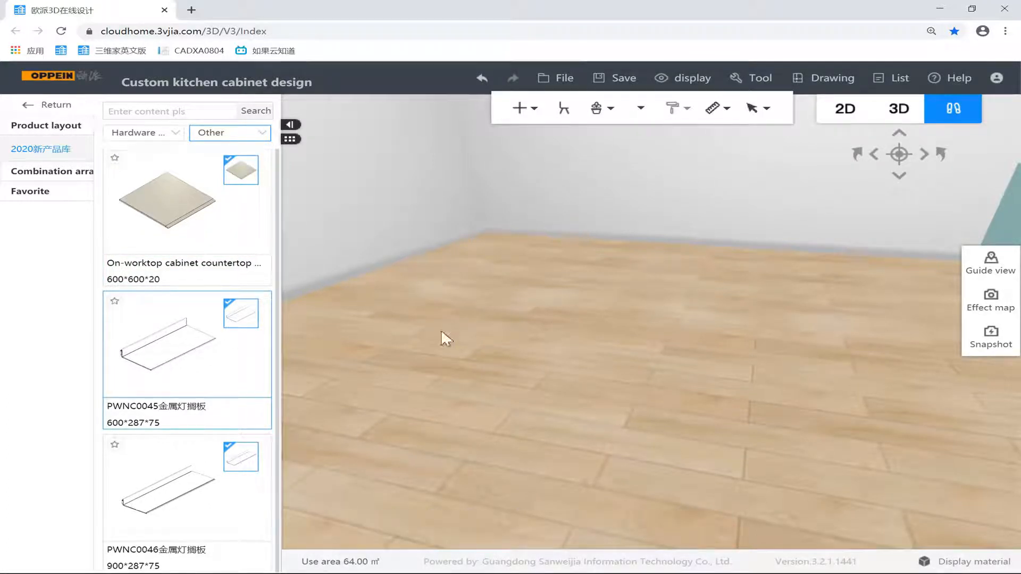
pyautogui.moveTo(570, 314); pyautogui.dragTo(664, 383)
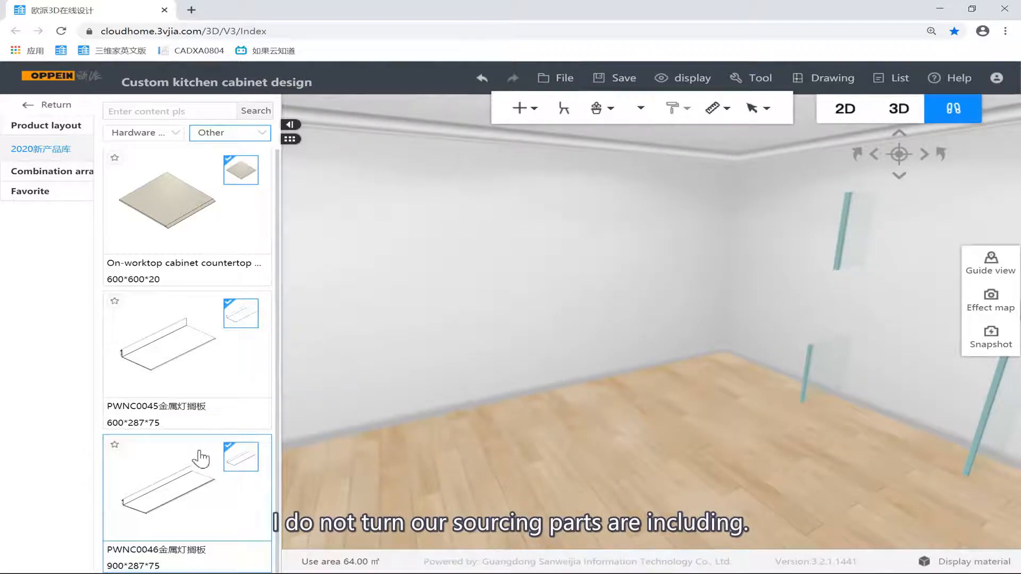
pyautogui.click(146, 479)
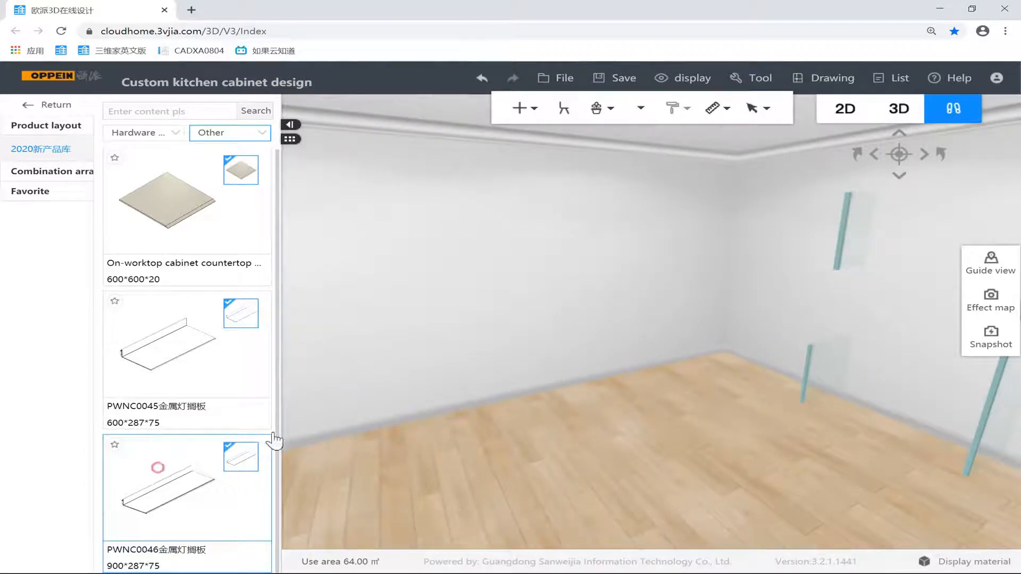
pyautogui.click(456, 363)
pyautogui.moveTo(485, 365); pyautogui.dragTo(627, 372, button='right')
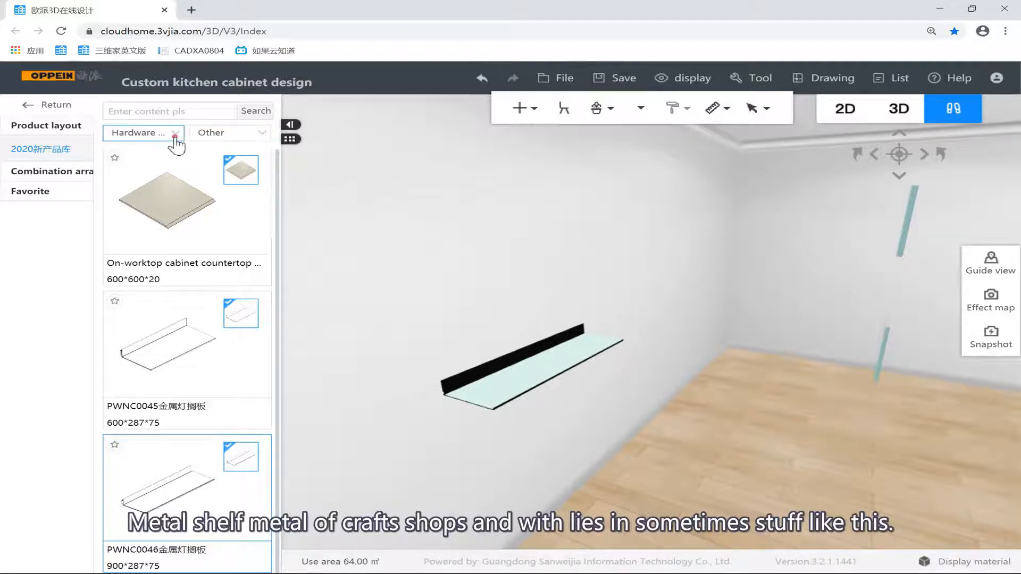
# Browse the product library's PWNS0016 metal open cabinets and Functional products.
pyautogui.click(144, 133)
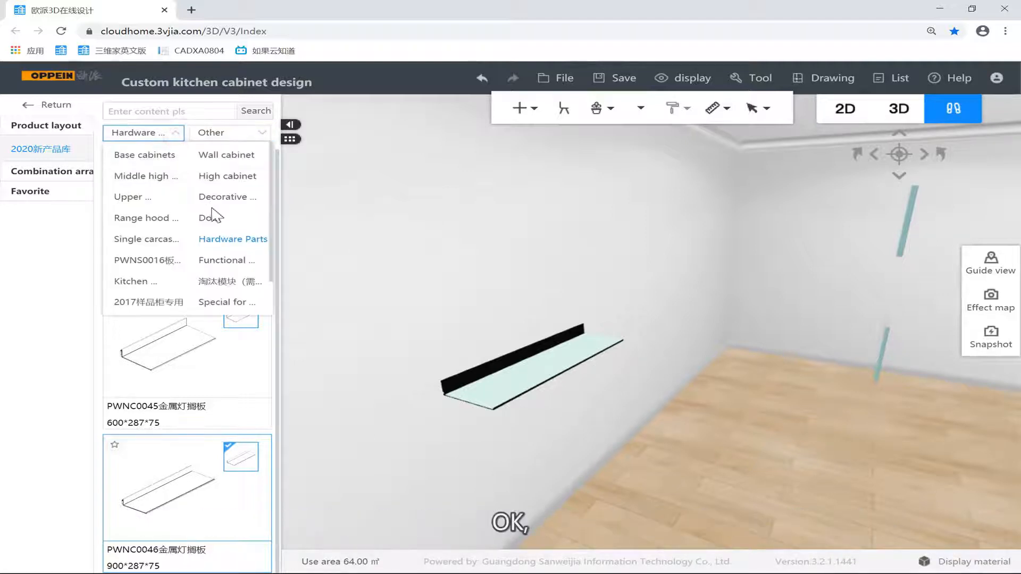
pyautogui.click(216, 136)
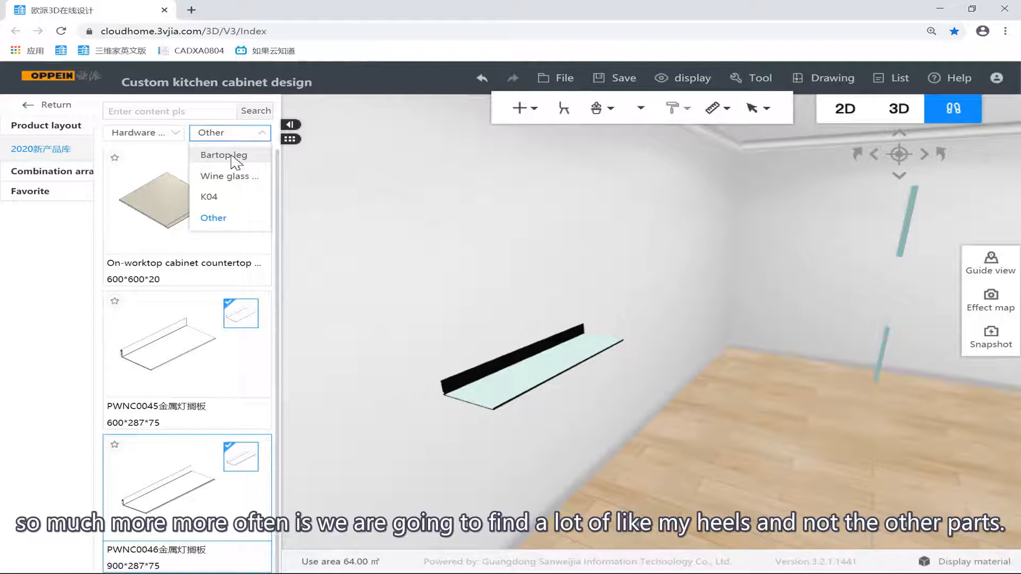
pyautogui.click(165, 133)
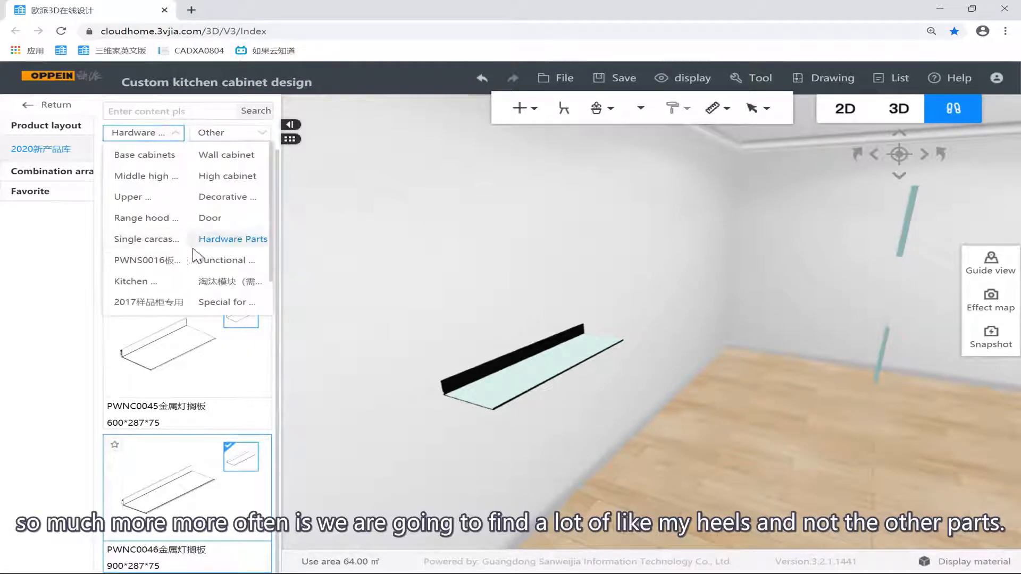
pyautogui.click(148, 260)
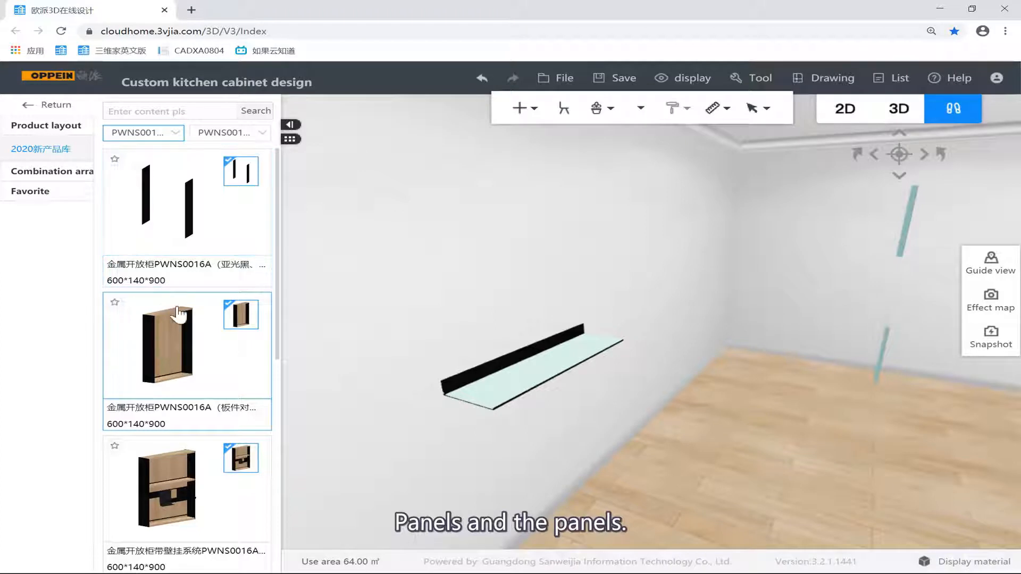
pyautogui.click(160, 133)
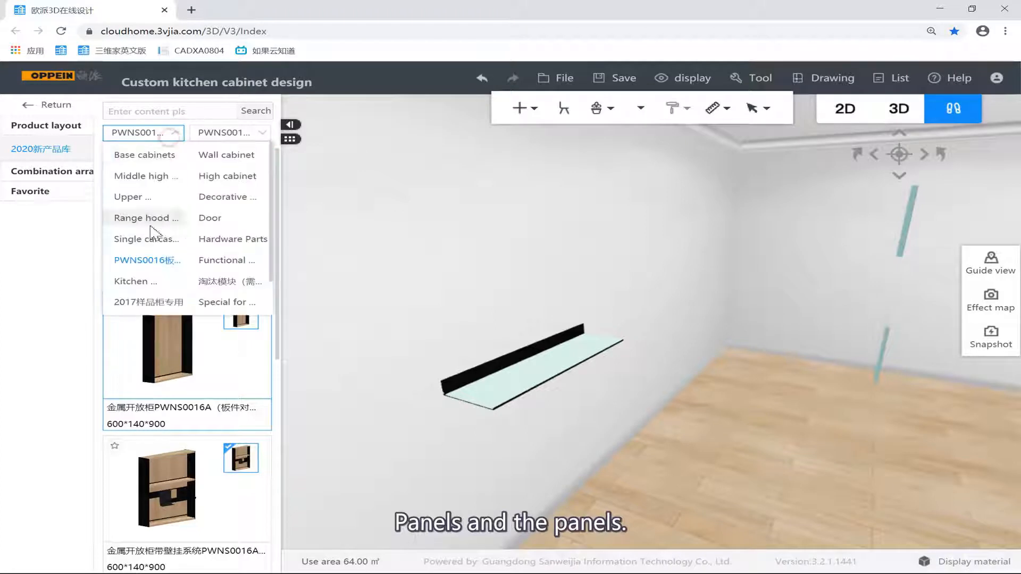
pyautogui.click(223, 260)
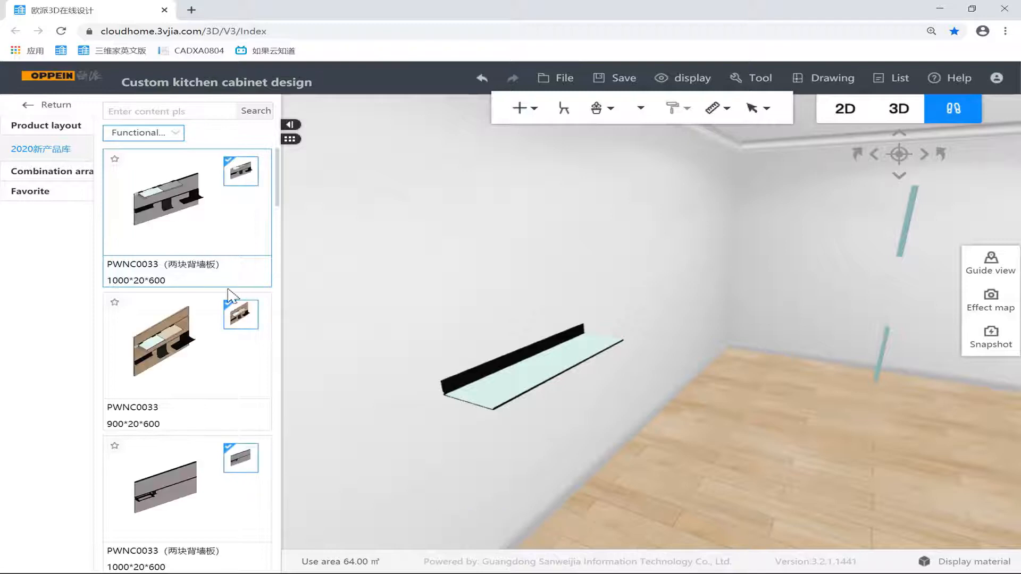
pyautogui.scroll(-3, 230, 292)
pyautogui.scroll(-3, 139, 363)
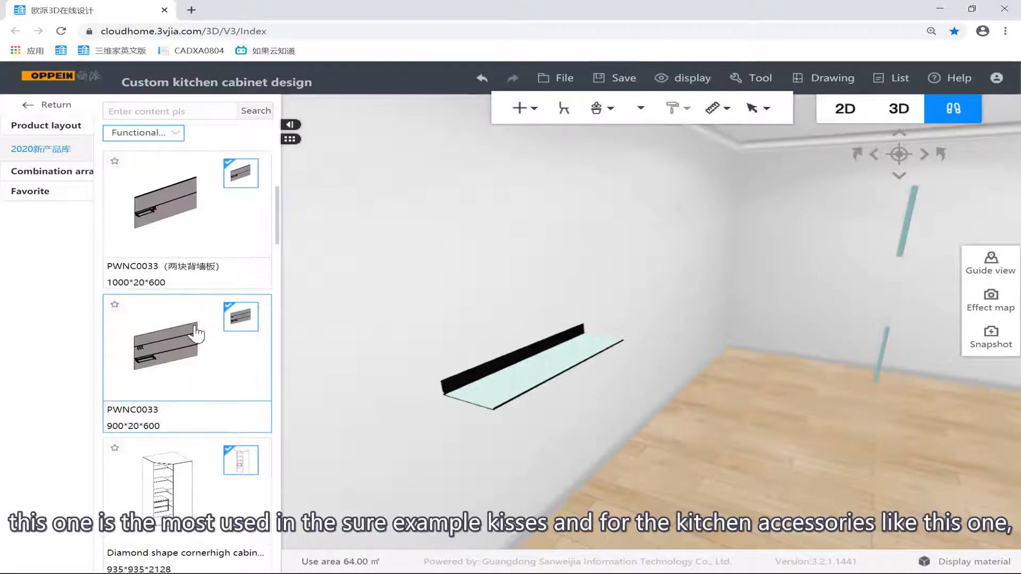
pyautogui.scroll(-6, 196, 332)
# Browse the Kitchen category and the 2017样品柜专用 sample cabinets in the product library.
pyautogui.click(175, 132)
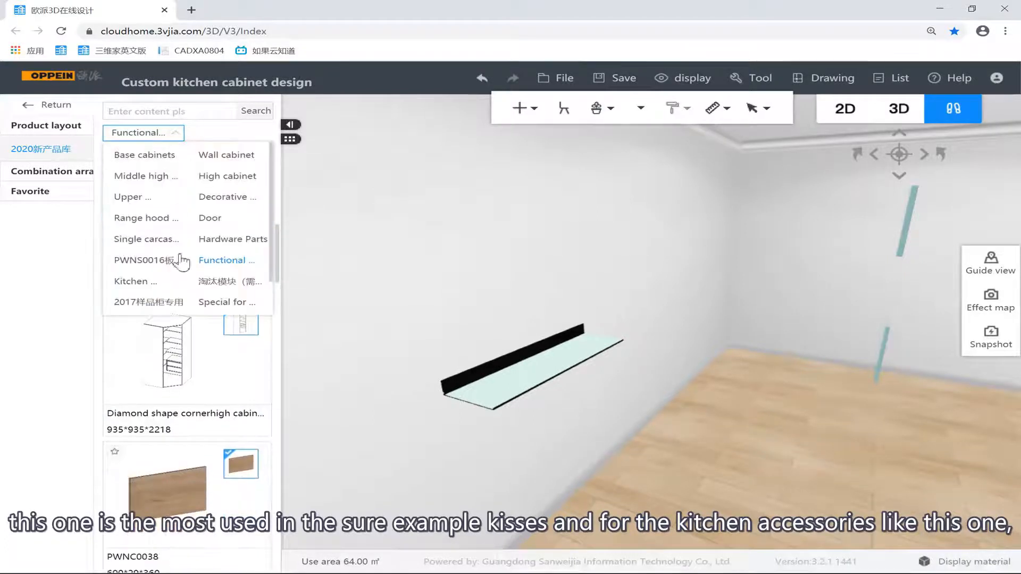
pyautogui.click(171, 283)
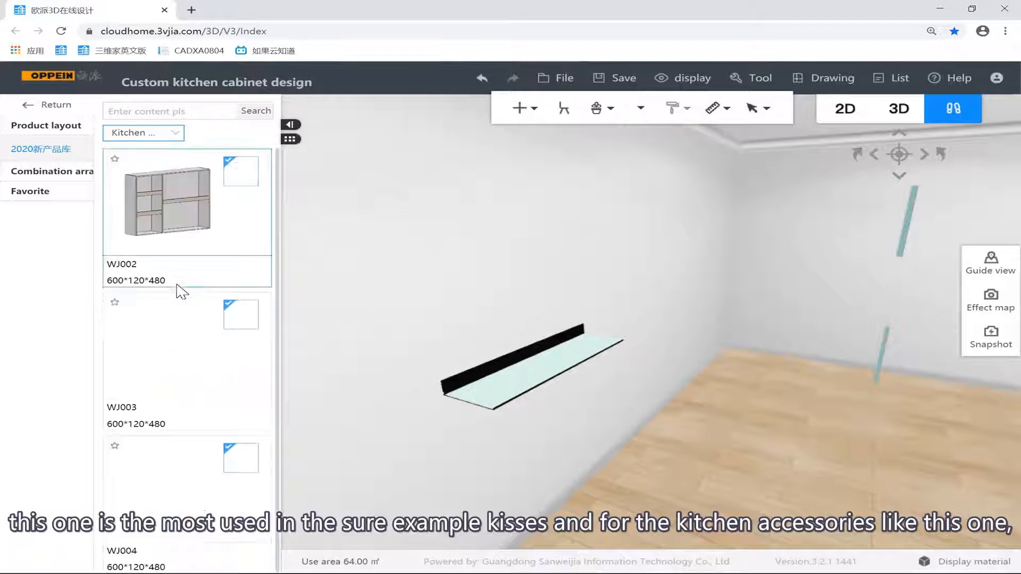
pyautogui.click(157, 136)
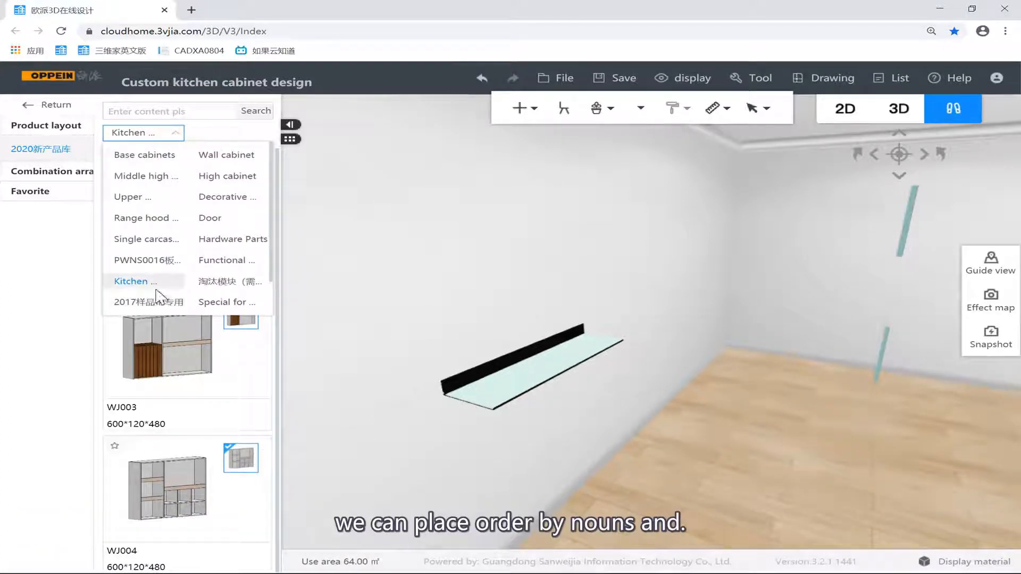
pyautogui.scroll(-1, 216, 287)
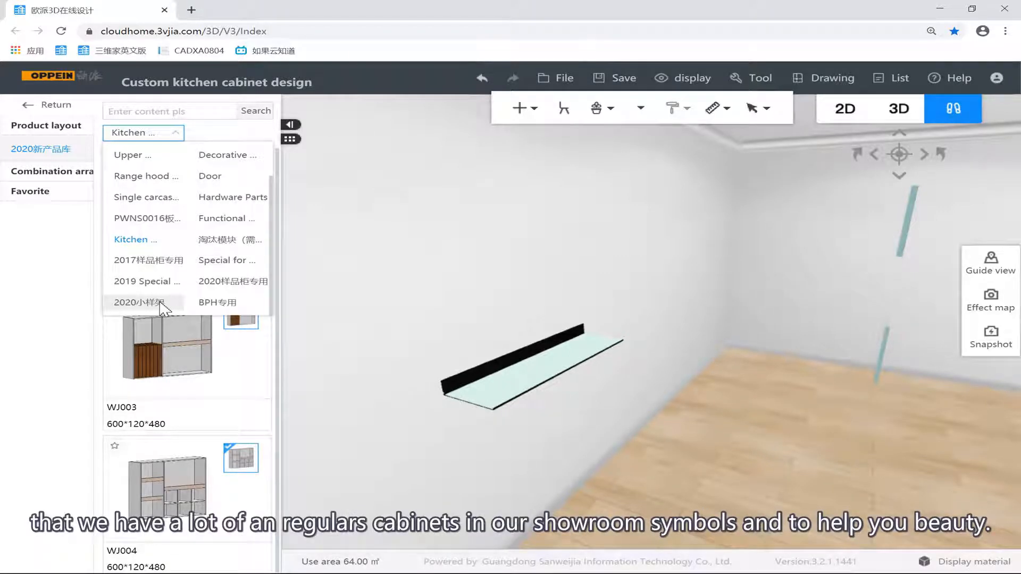
pyautogui.click(163, 264)
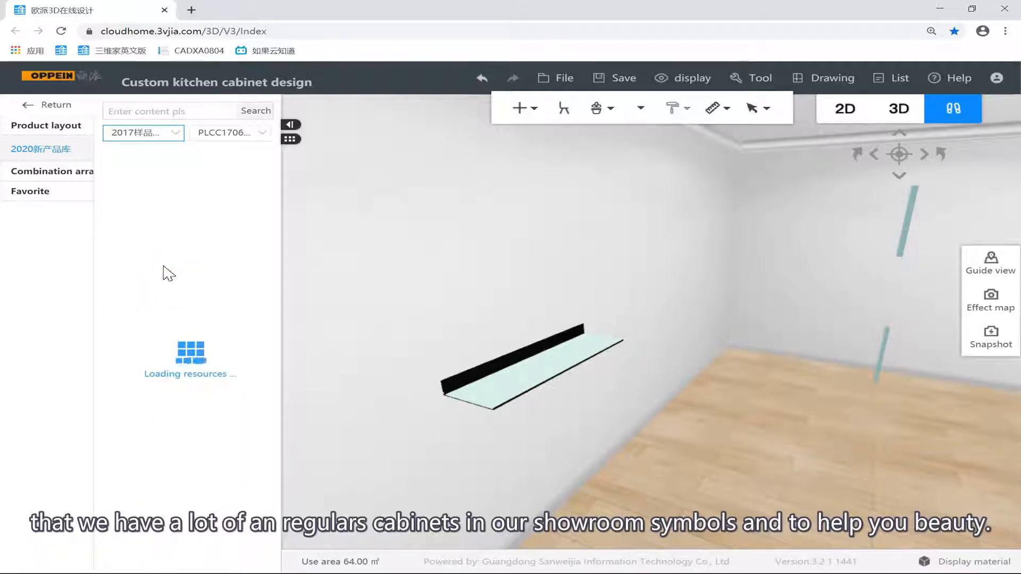
pyautogui.moveTo(368, 224); pyautogui.dragTo(346, 212)
pyautogui.click(143, 133)
pyautogui.scroll(-2, 201, 260)
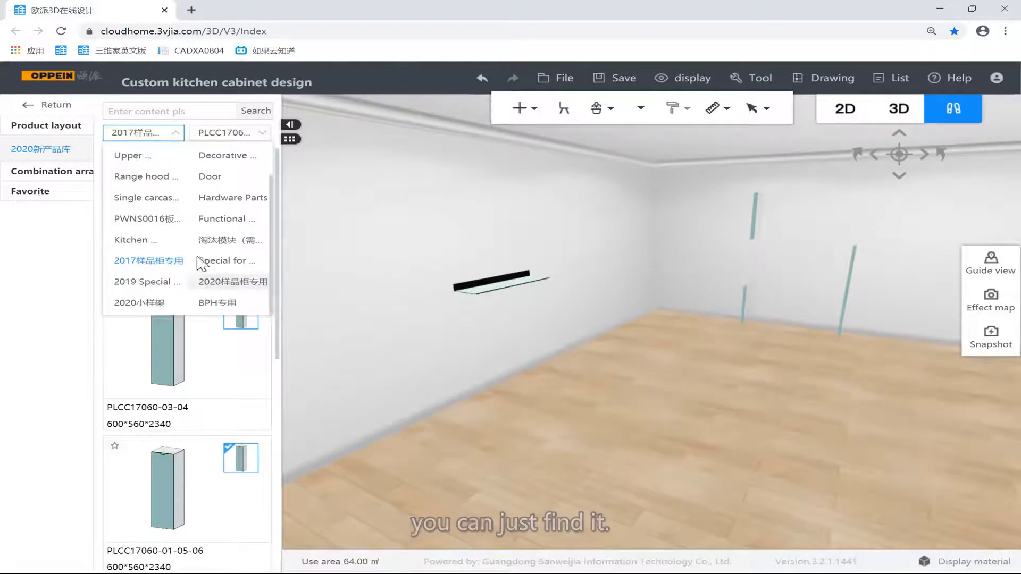
pyautogui.click(230, 132)
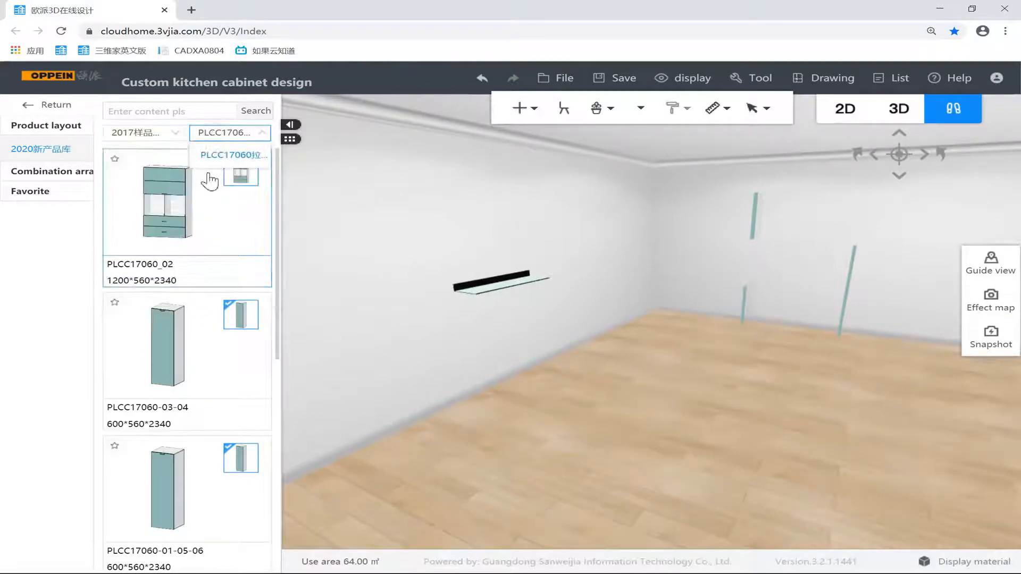
# Browse the 2020样品柜专用 sample cabinets, viewing the PLCC20032 and PLCC20075 series.
pyautogui.click(153, 132)
pyautogui.click(232, 283)
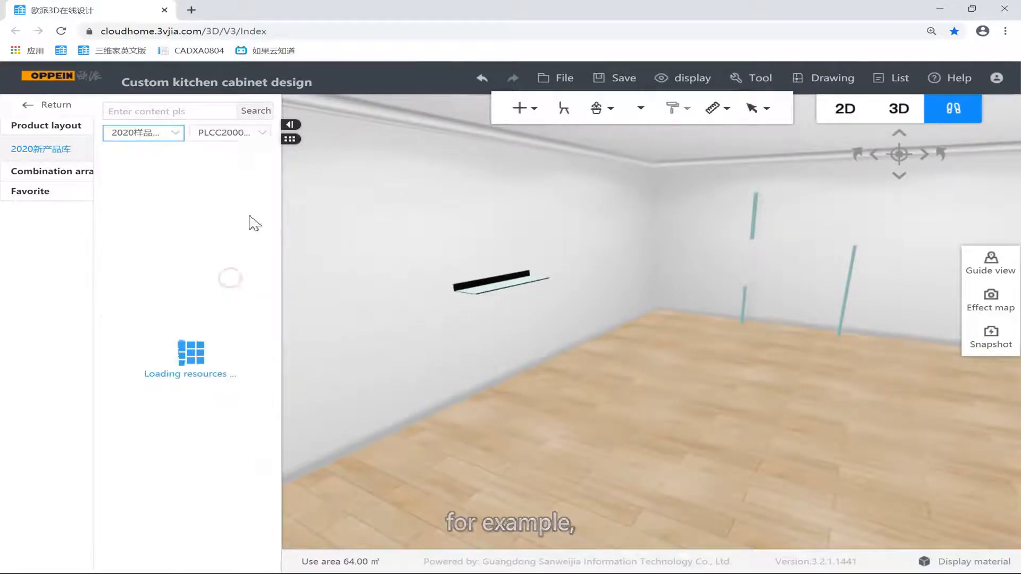
pyautogui.click(245, 135)
pyautogui.scroll(-3, 287, 233)
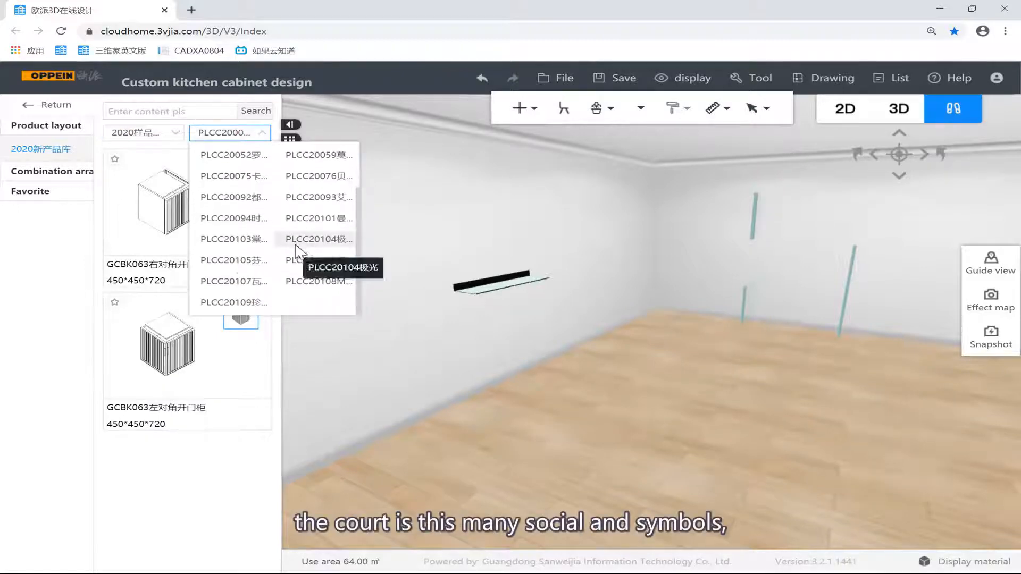
pyautogui.scroll(3, 273, 221)
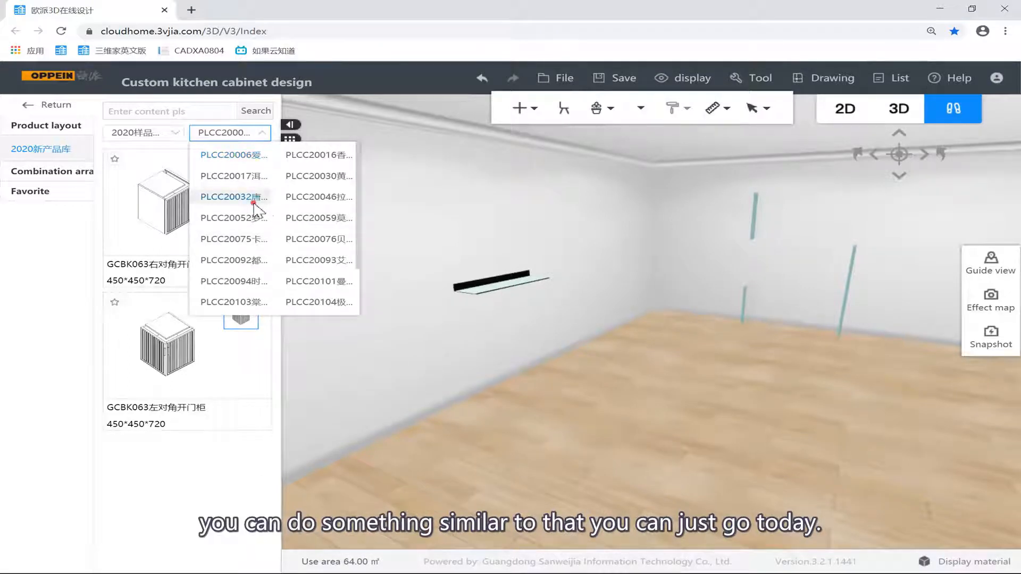
pyautogui.click(254, 203)
pyautogui.moveTo(360, 217); pyautogui.dragTo(372, 213, button='right')
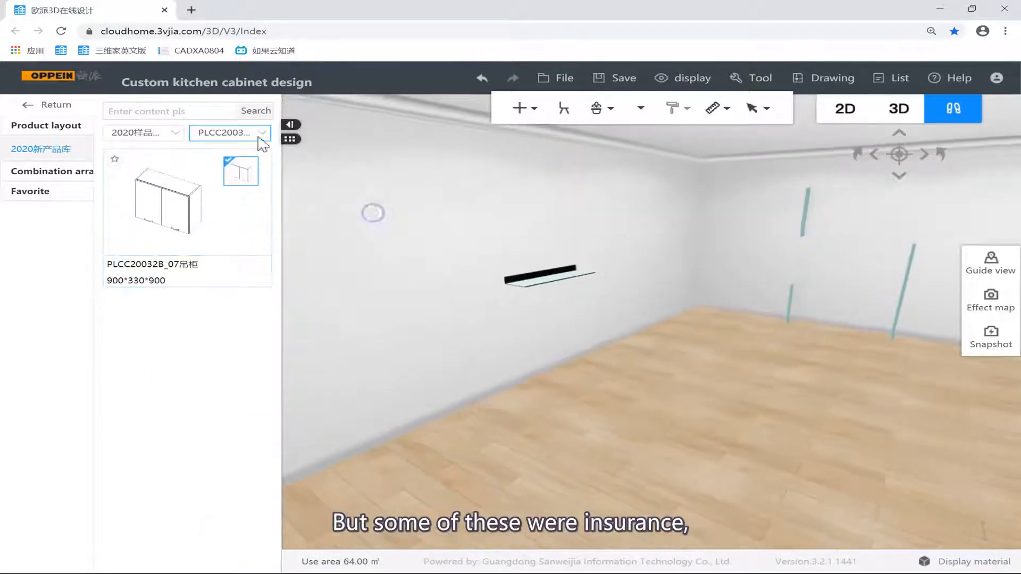
pyautogui.click(235, 137)
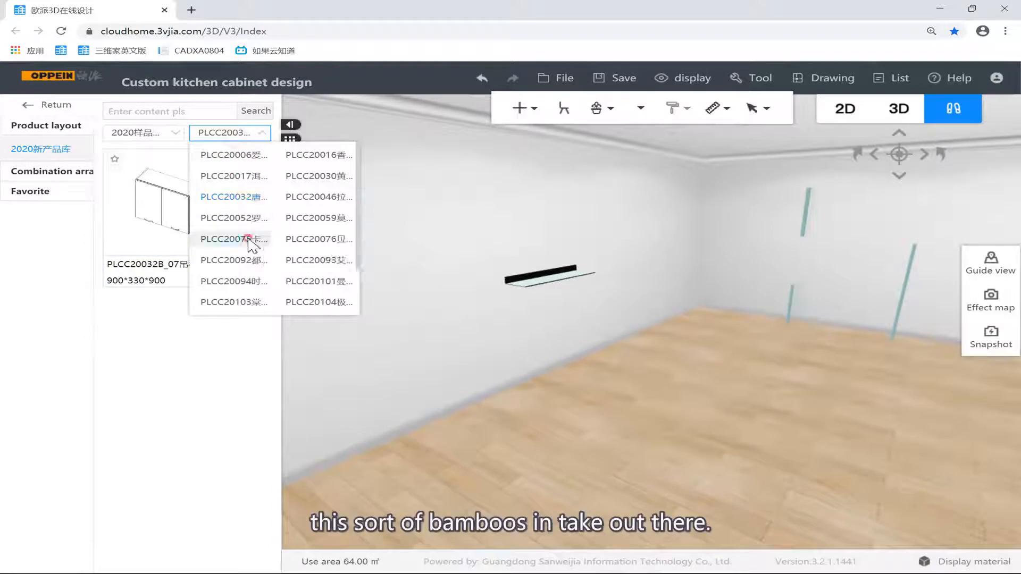
pyautogui.click(250, 237)
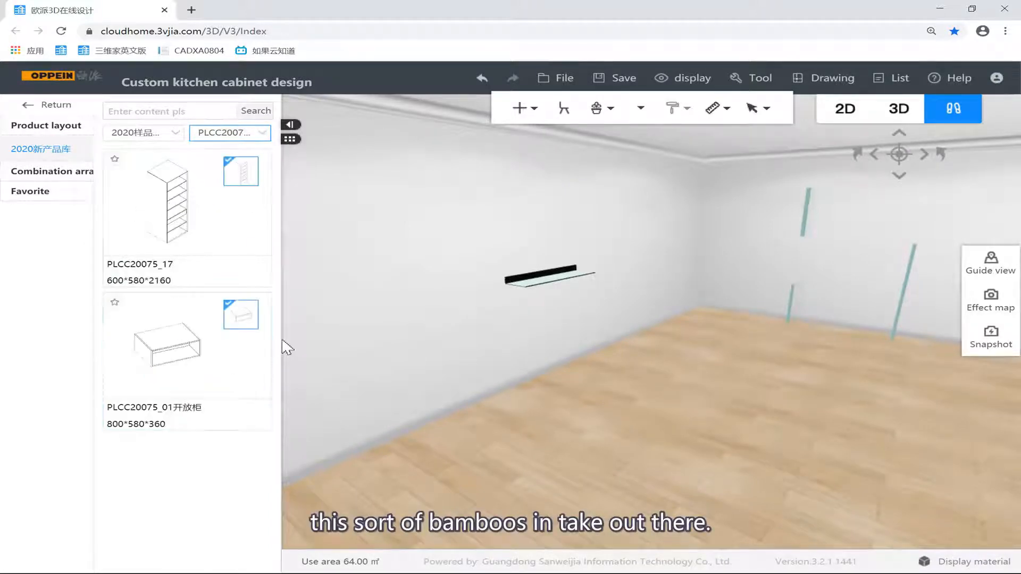
# Switch the product library from the 2020 sample cabinets back to the single door Hinge door base cabinets, facing an empty wall.
pyautogui.click(240, 139)
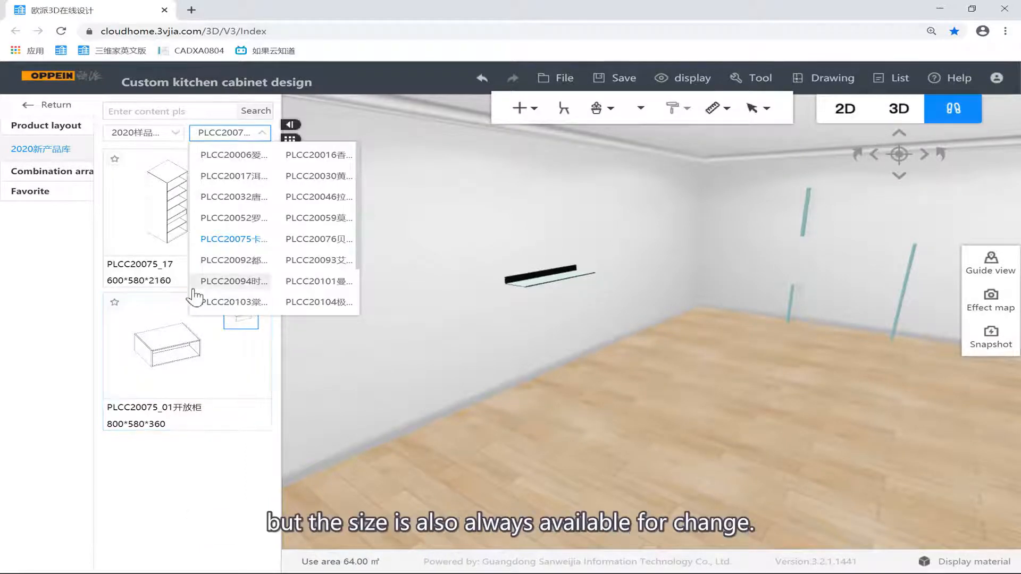
pyautogui.click(162, 139)
pyautogui.click(346, 214)
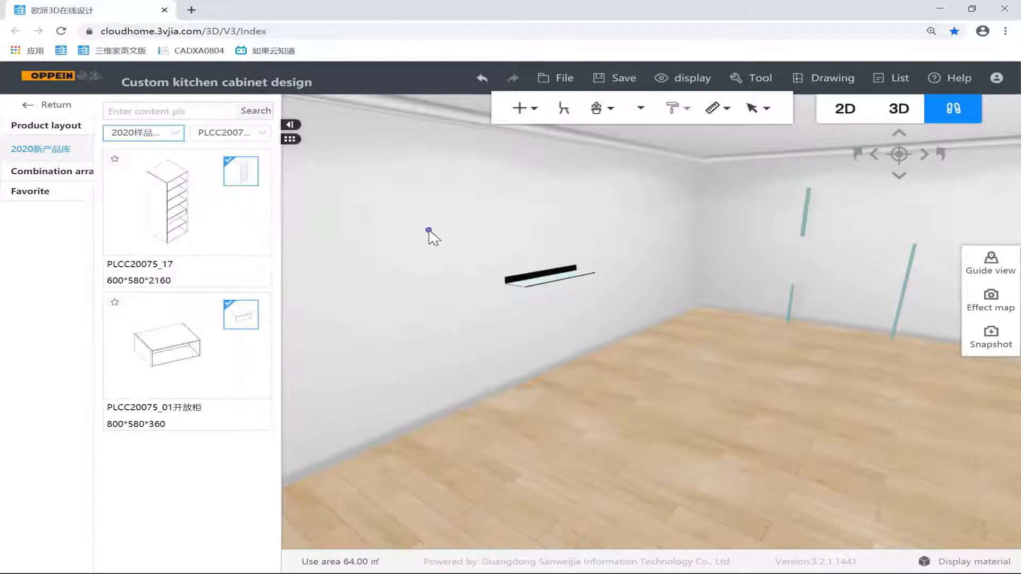
pyautogui.moveTo(429, 231); pyautogui.dragTo(162, 139)
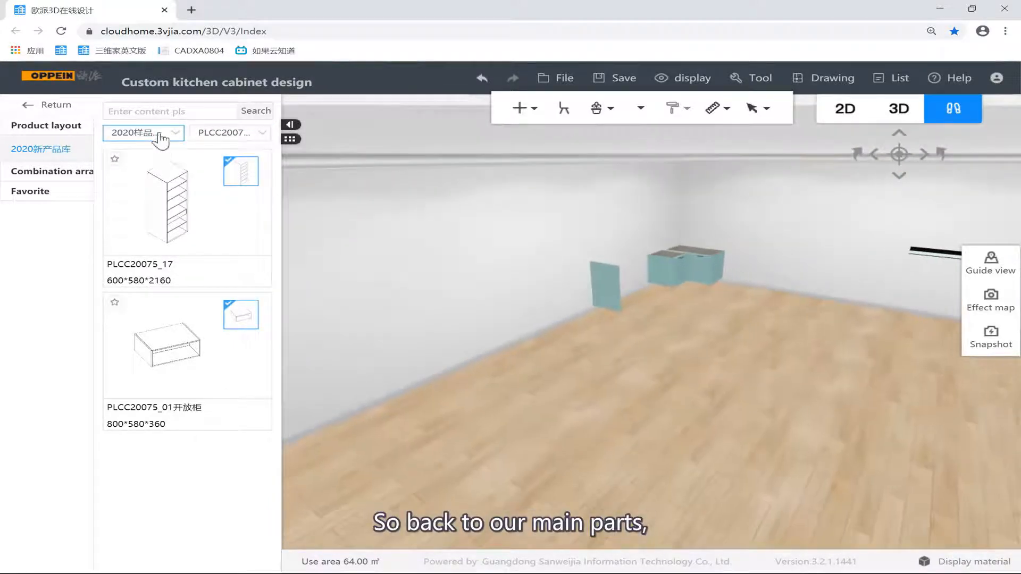
pyautogui.click(162, 140)
pyautogui.click(148, 154)
pyautogui.scroll(5, 418, 223)
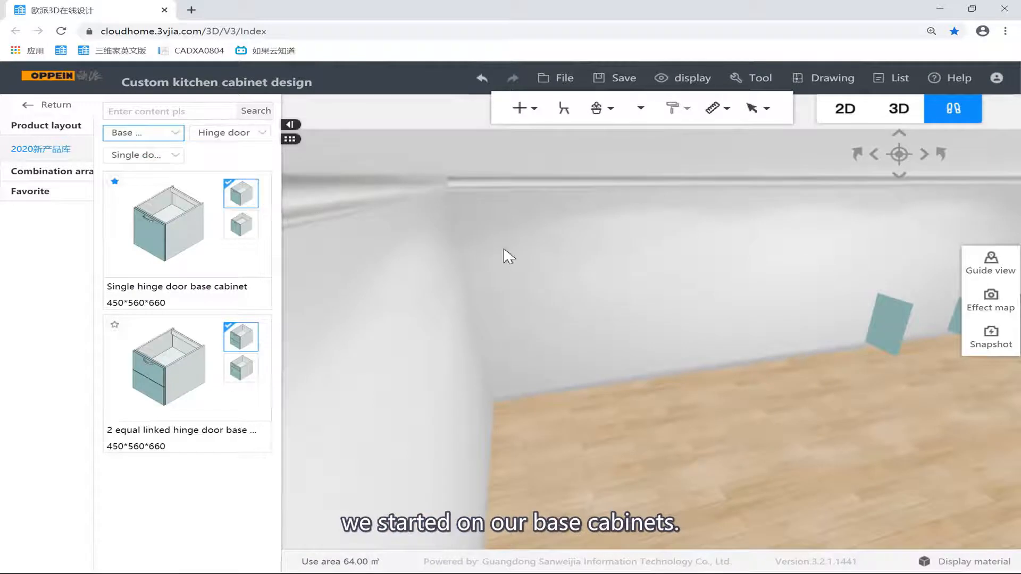
pyautogui.scroll(-5, 502, 287)
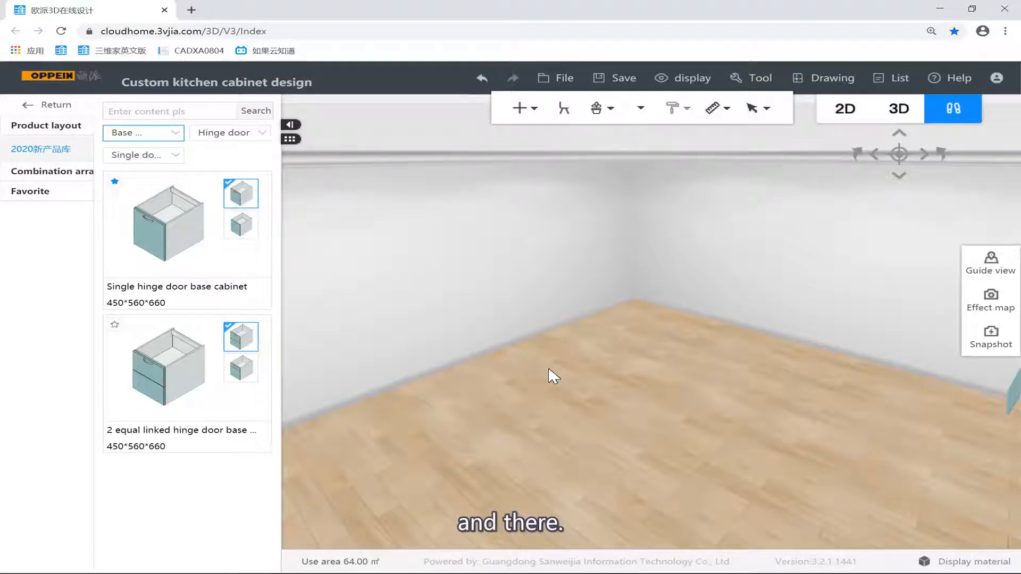
# Examine the base cabinet subcategories and the available Hinge door cabinet types in the product library.
pyautogui.click(222, 133)
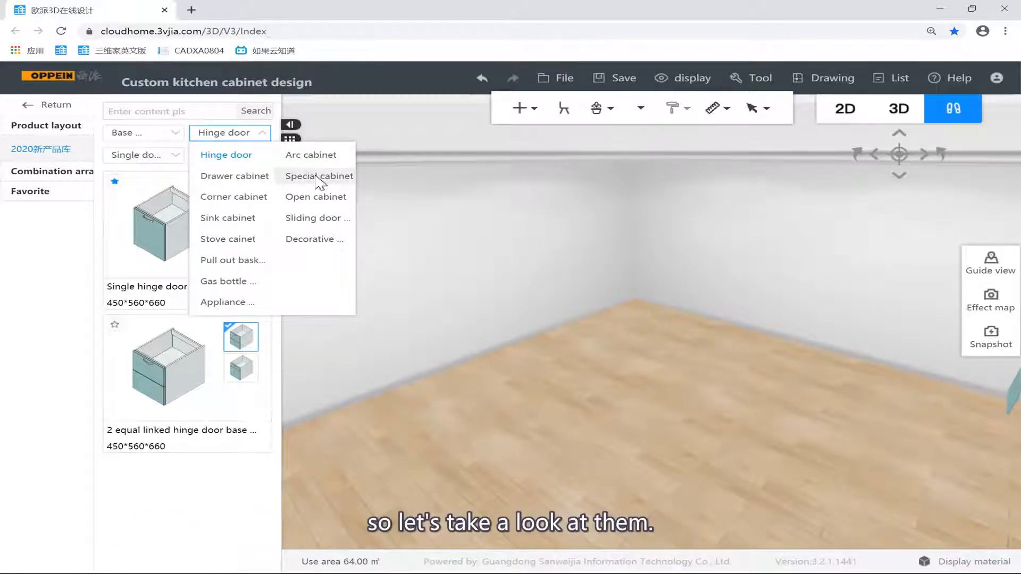
pyautogui.click(482, 197)
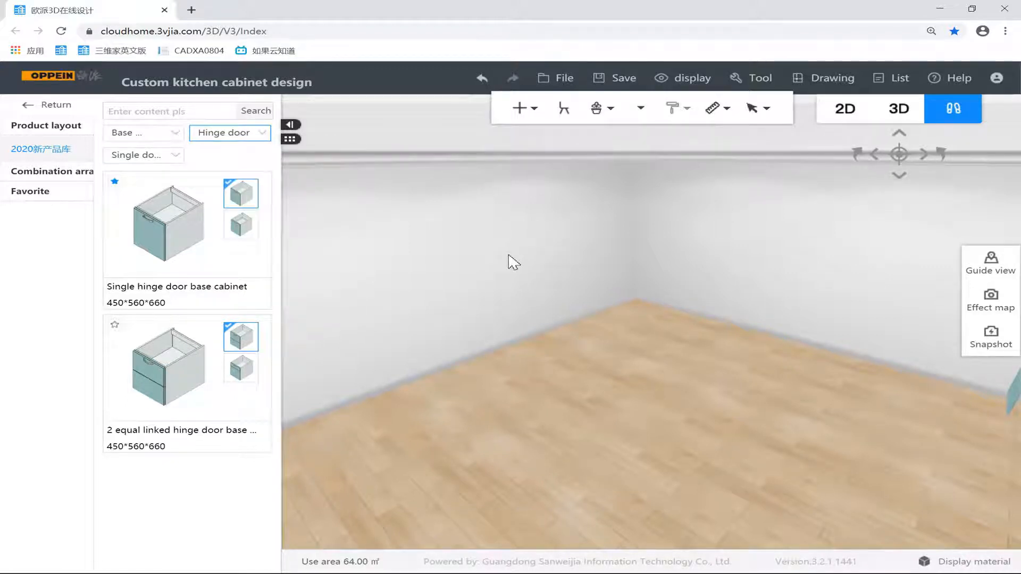
pyautogui.moveTo(368, 249); pyautogui.dragTo(348, 215)
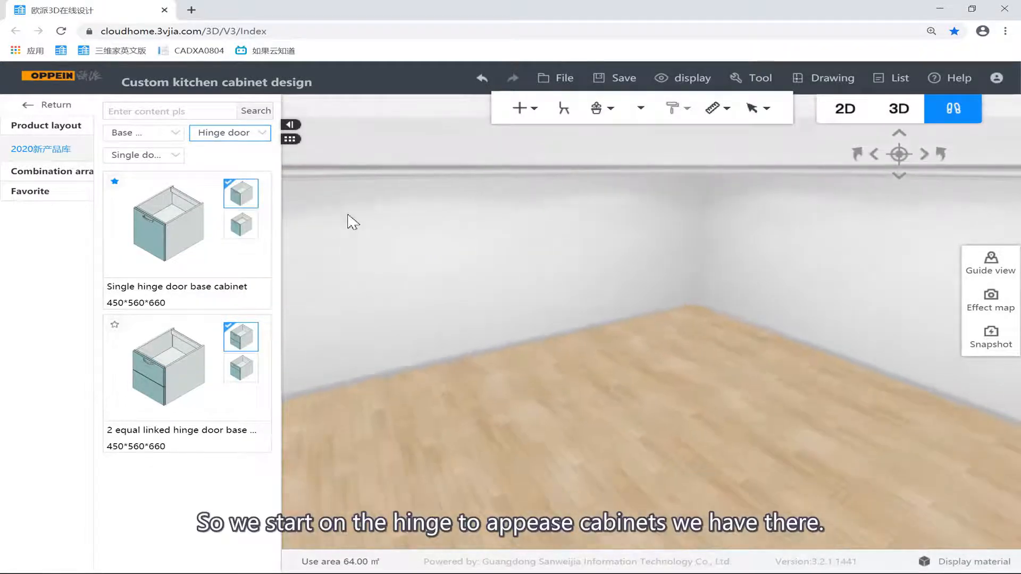
pyautogui.click(112, 159)
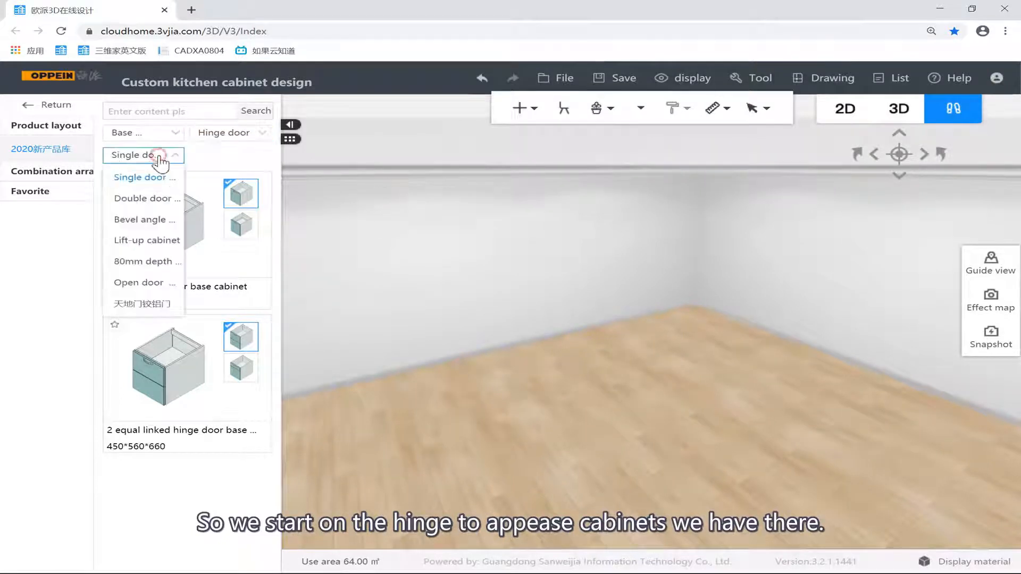
pyautogui.click(176, 157)
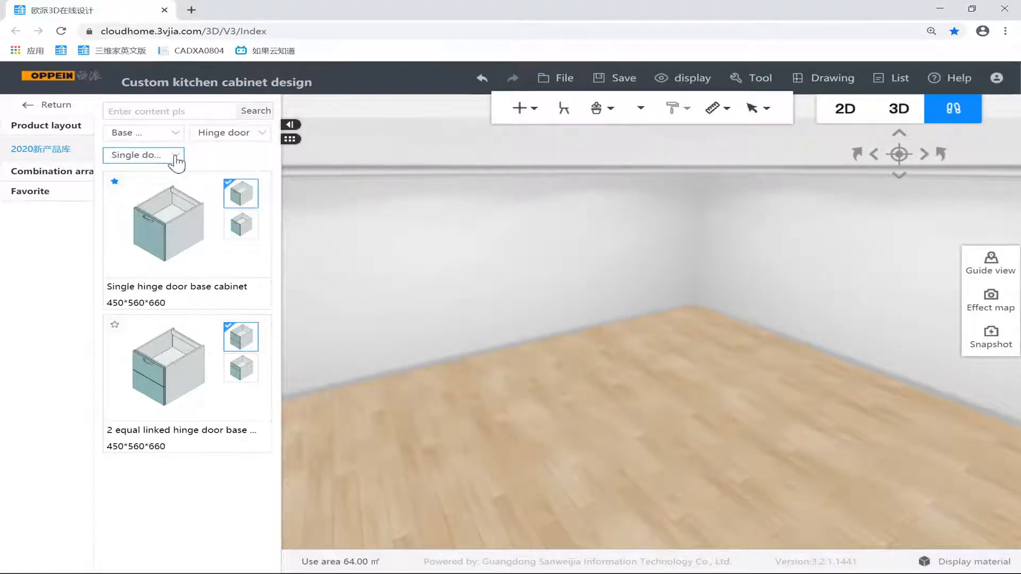
pyautogui.click(175, 156)
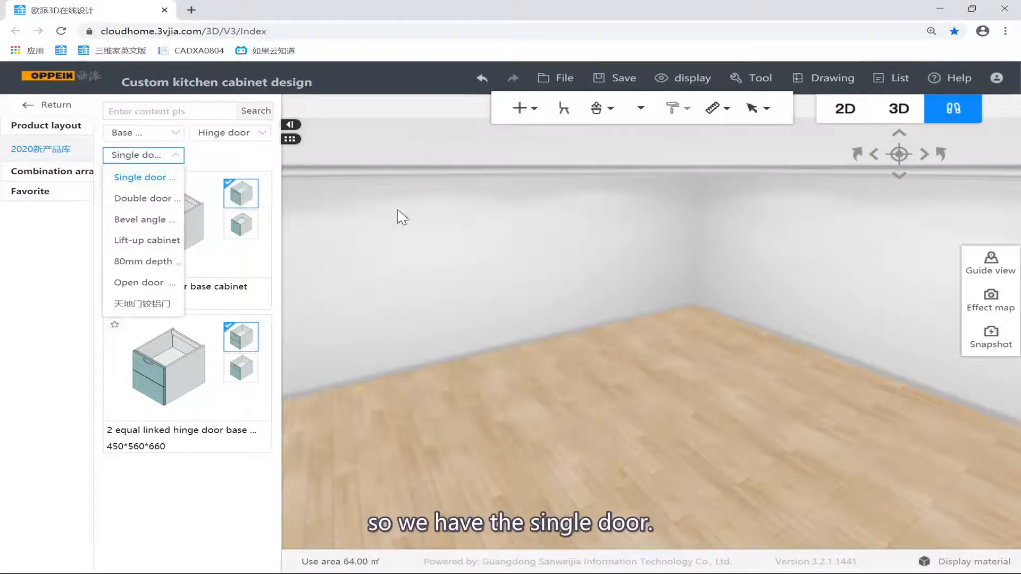
pyautogui.click(421, 209)
pyautogui.moveTo(363, 212); pyautogui.dragTo(290, 218, button='right')
# Place a 450*560*660 Single hinge door base cabinet against the empty wall.
pyautogui.click(181, 238)
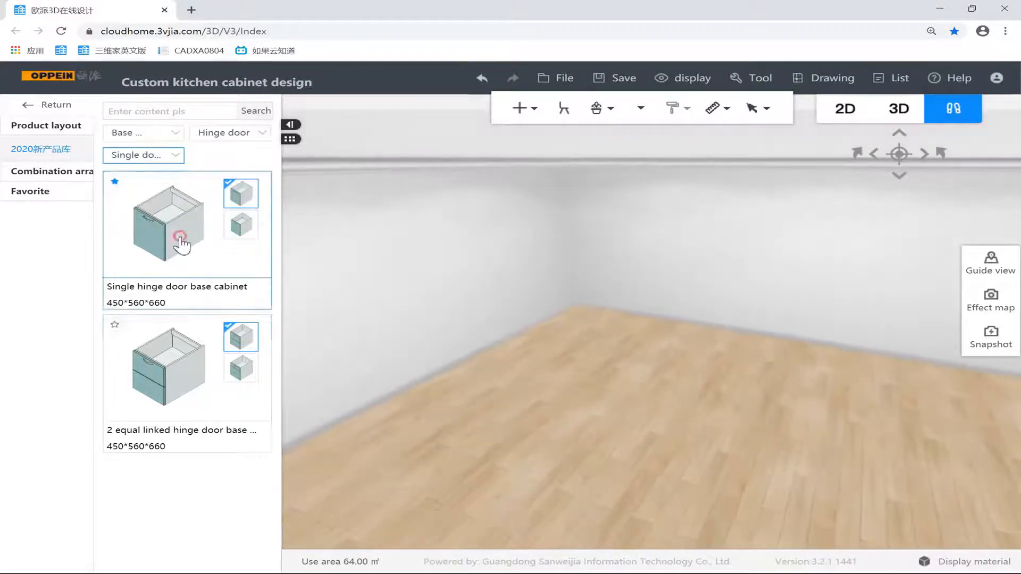
pyautogui.click(195, 347)
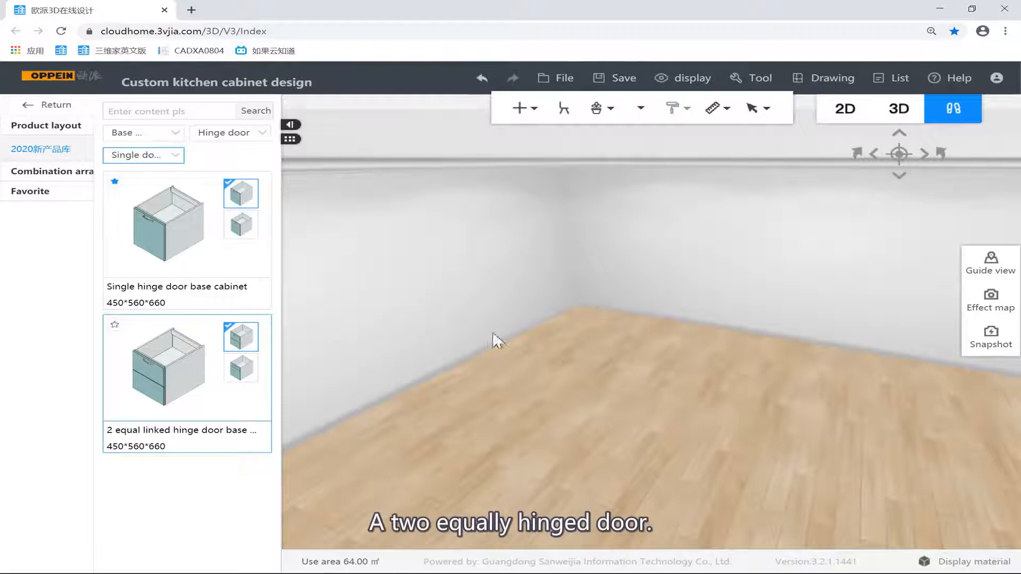
pyautogui.moveTo(495, 340); pyautogui.dragTo(276, 257, button='right')
pyautogui.click(201, 234)
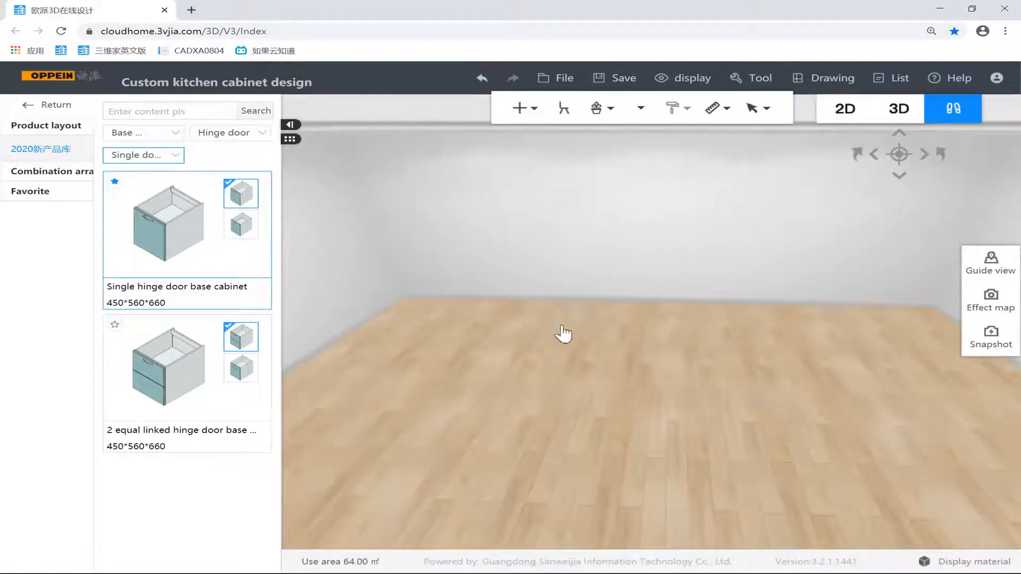
pyautogui.click(518, 308)
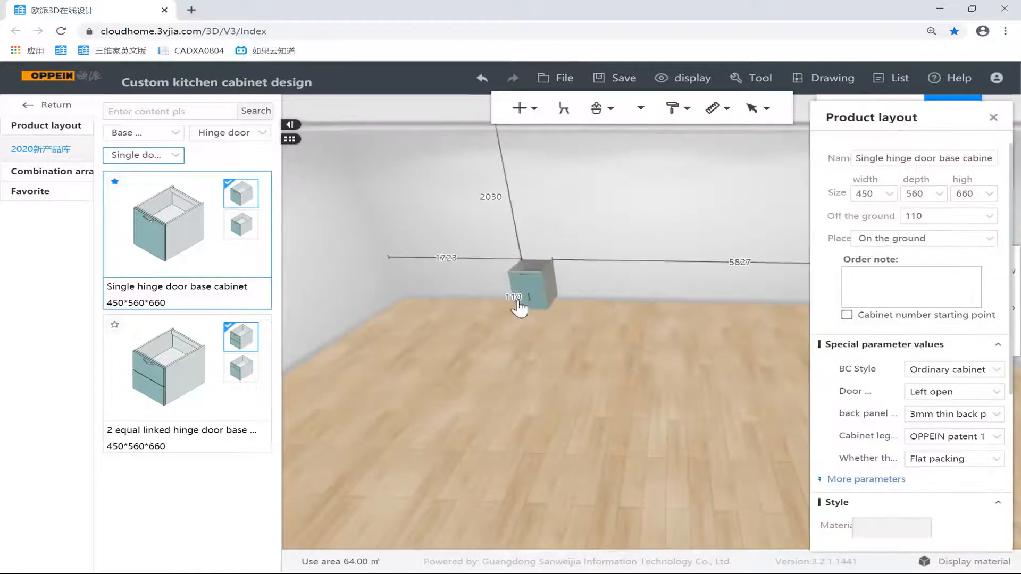
# Place a 450*560*660 2 equal linked hinge door base cabinet on the same wall, about 1540 mm to the right of the single door one.
pyautogui.click(154, 348)
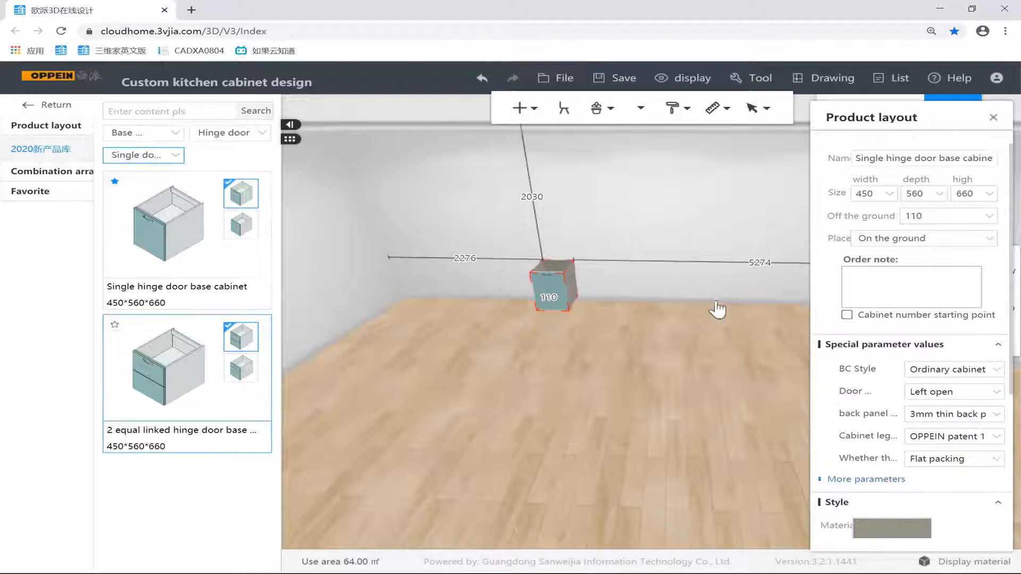
pyautogui.click(692, 309)
pyautogui.moveTo(646, 347); pyautogui.dragTo(628, 324)
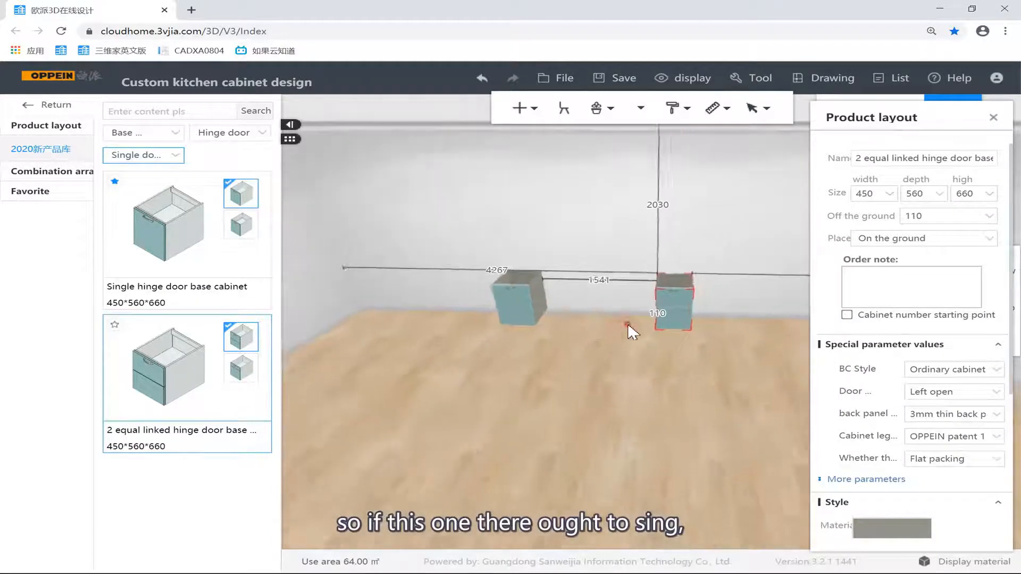
pyautogui.scroll(3, 627, 324)
pyautogui.click(485, 380)
pyautogui.scroll(2, 537, 374)
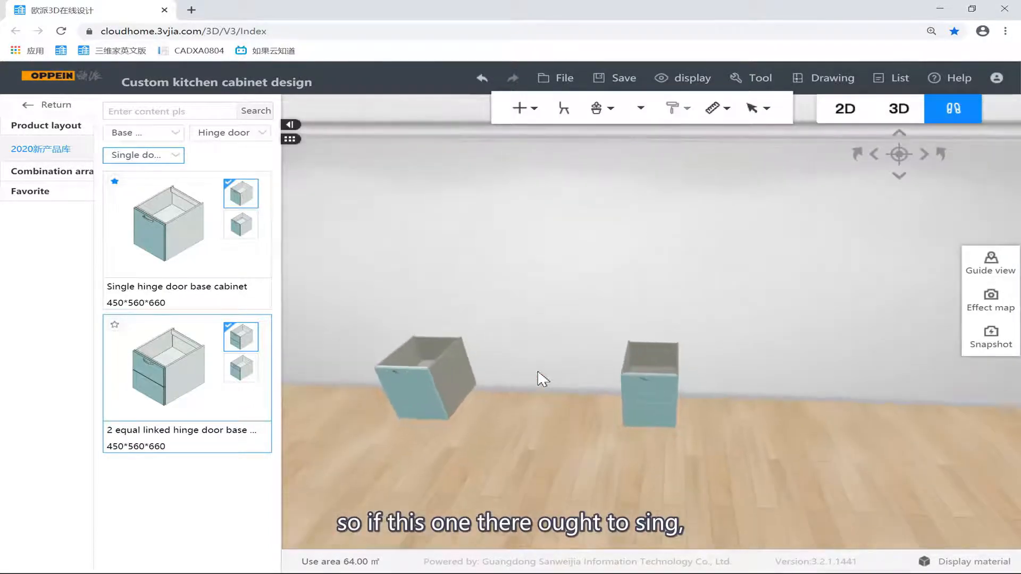
# Open the doors of both base cabinets to compare their interiors and close them again.
pyautogui.moveTo(537, 373); pyautogui.dragTo(532, 338)
pyautogui.press('o')
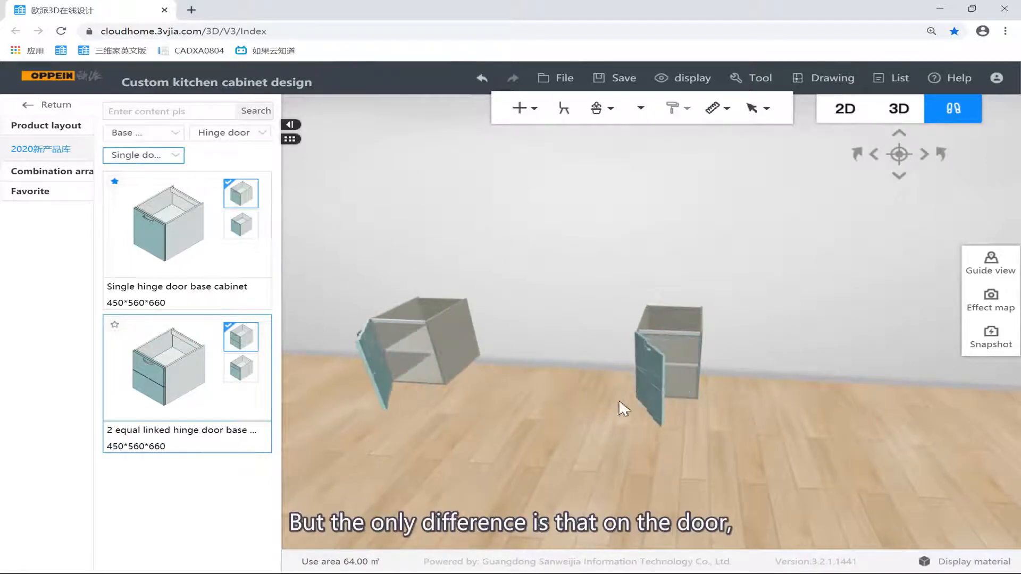
pyautogui.click(678, 379)
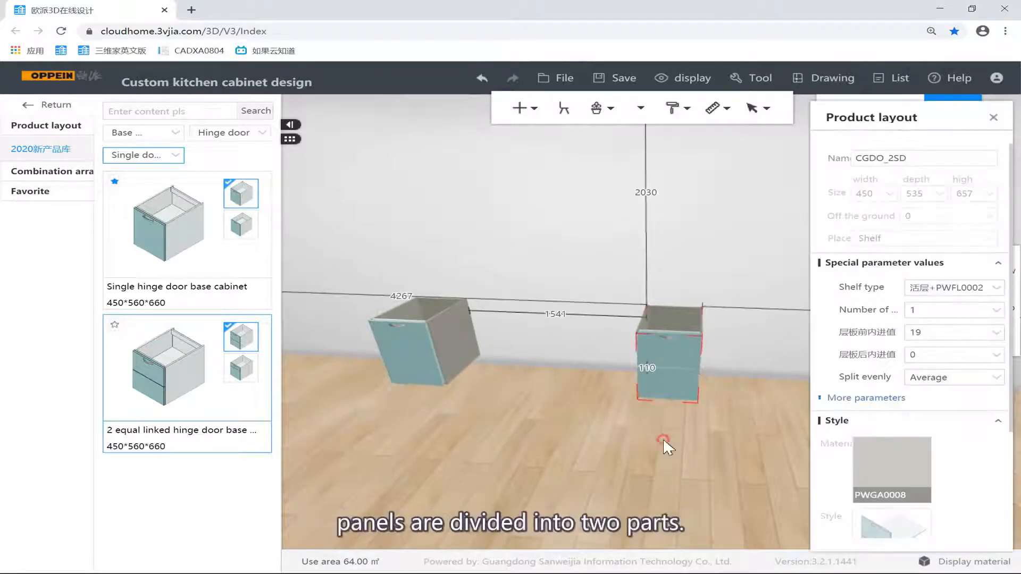
pyautogui.click(663, 438)
# Set the high custom parameter of the two-part linked hinge door to customize.
pyautogui.click(659, 365)
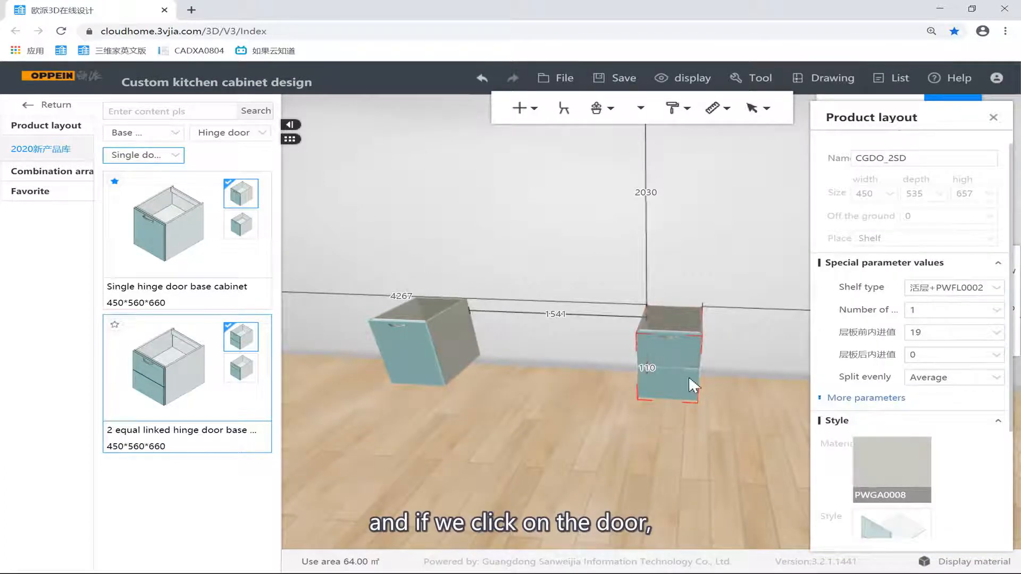
pyautogui.click(864, 399)
pyautogui.click(521, 335)
pyautogui.moveTo(528, 322); pyautogui.dragTo(558, 342, button='right')
pyautogui.scroll(5, 688, 323)
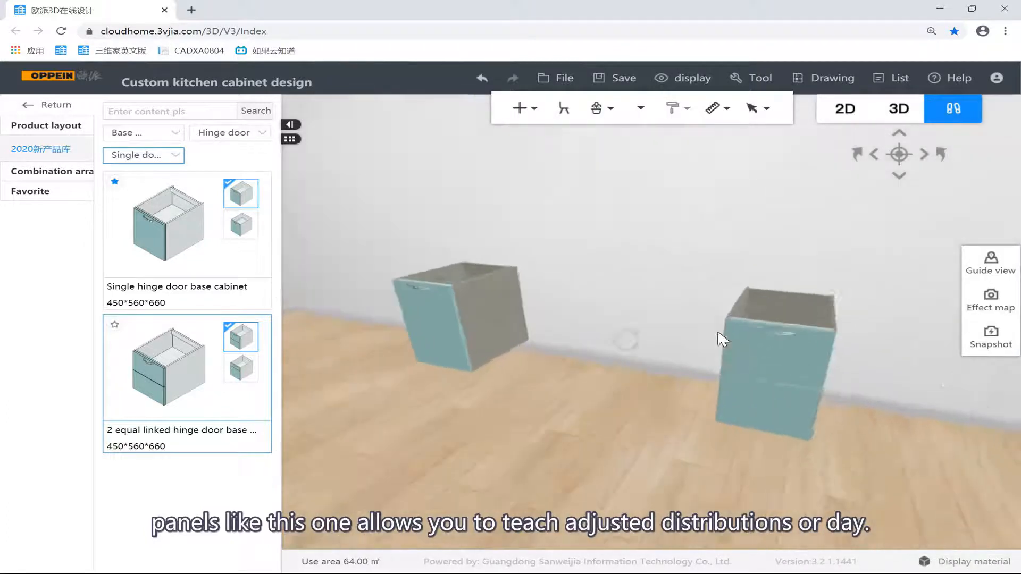
pyautogui.click(688, 324)
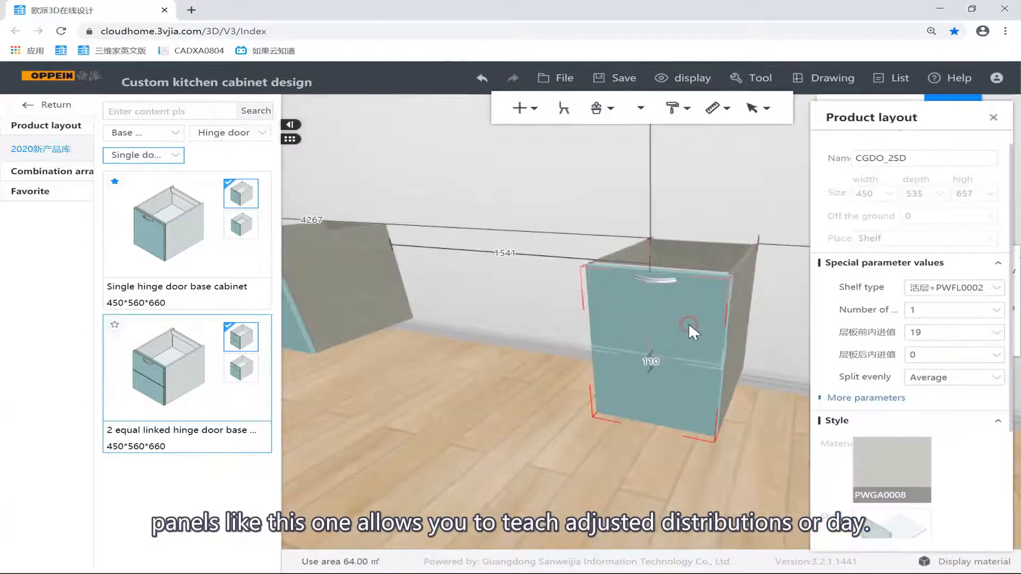
pyautogui.click(859, 398)
pyautogui.click(789, 357)
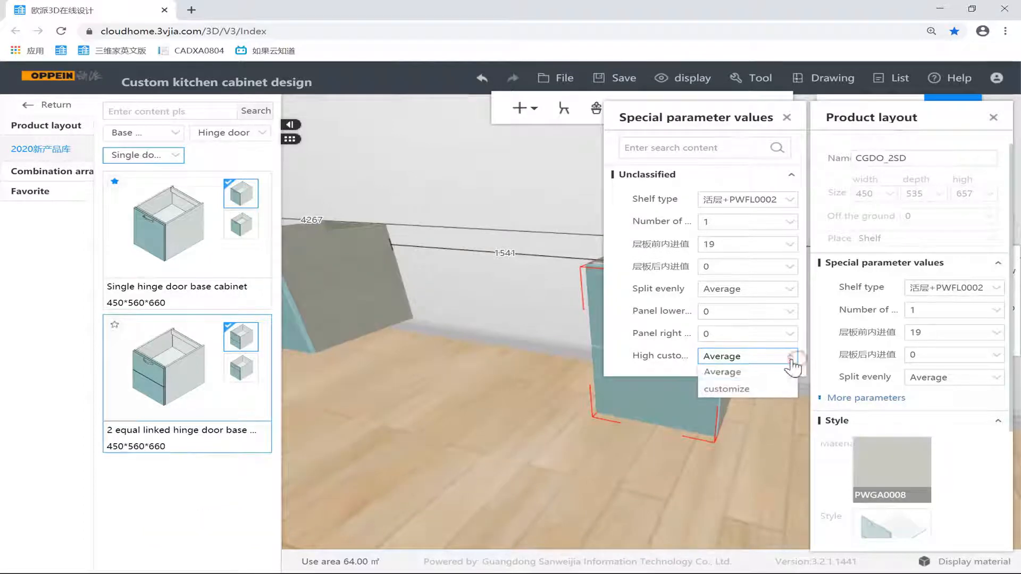
pyautogui.click(751, 390)
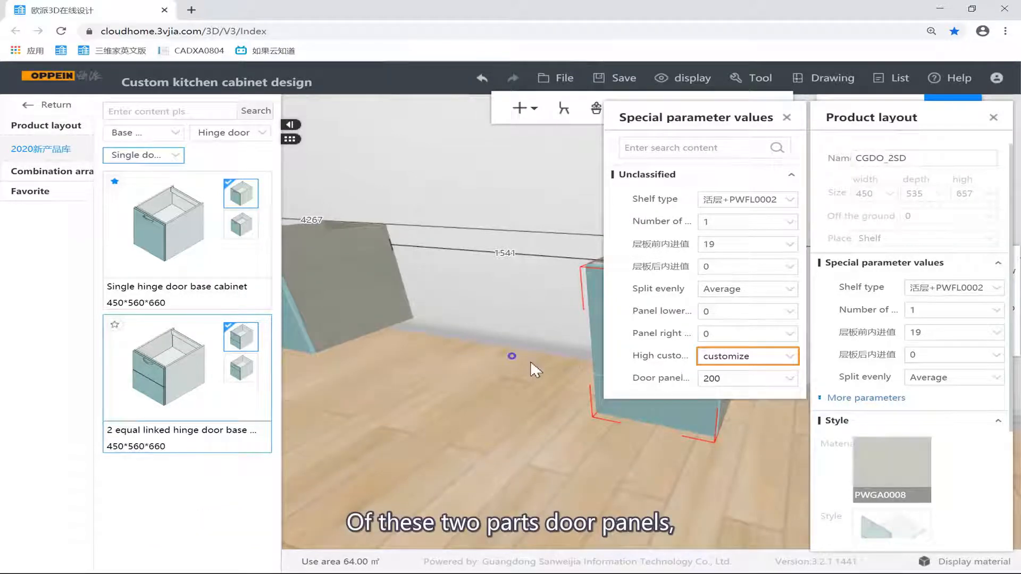
pyautogui.moveTo(473, 373); pyautogui.dragTo(426, 350)
pyautogui.click(405, 354)
pyautogui.scroll(-3, 406, 354)
# Set the linked door's custom door panel height to 500.
pyautogui.click(587, 261)
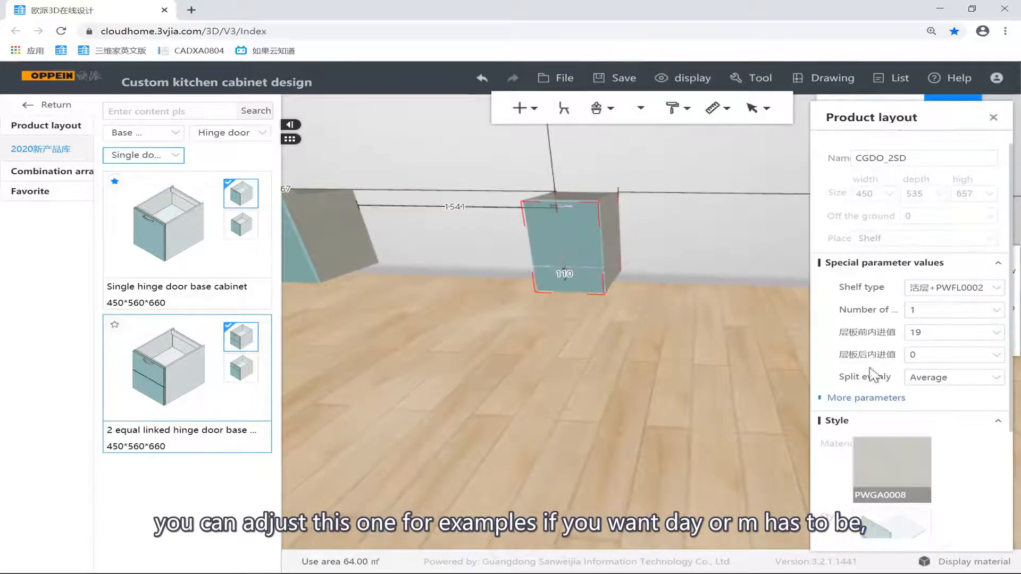
pyautogui.click(863, 399)
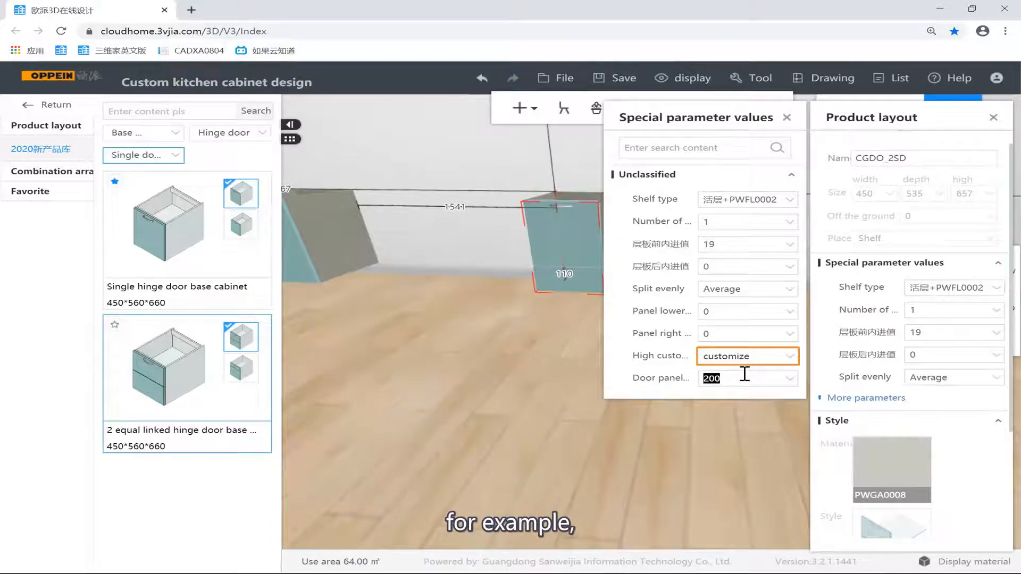
pyautogui.write('550')
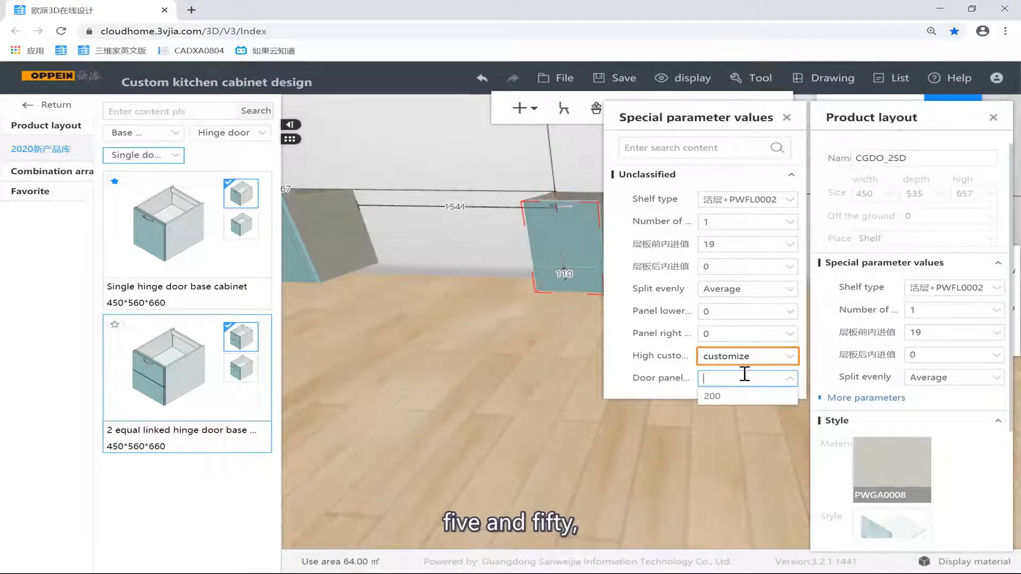
pyautogui.write('500')
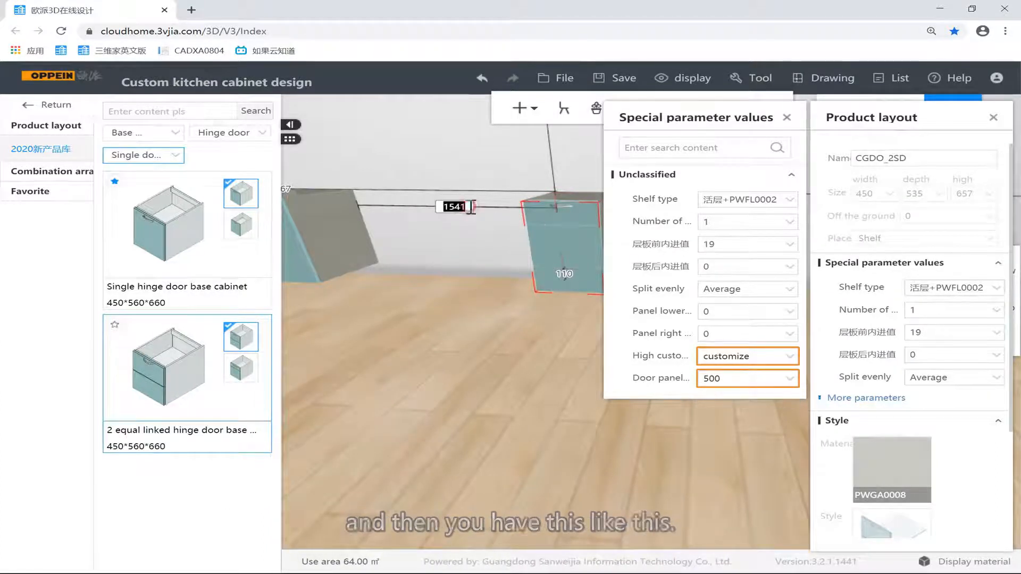
pyautogui.click(467, 270)
# Inspect the unevenly divided linked door up close, open and close it, and review its special parameters.
pyautogui.scroll(3, 467, 269)
pyautogui.moveTo(540, 203); pyautogui.dragTo(569, 248)
pyautogui.scroll(3, 570, 249)
pyautogui.click(747, 303)
pyautogui.scroll(-3, 745, 301)
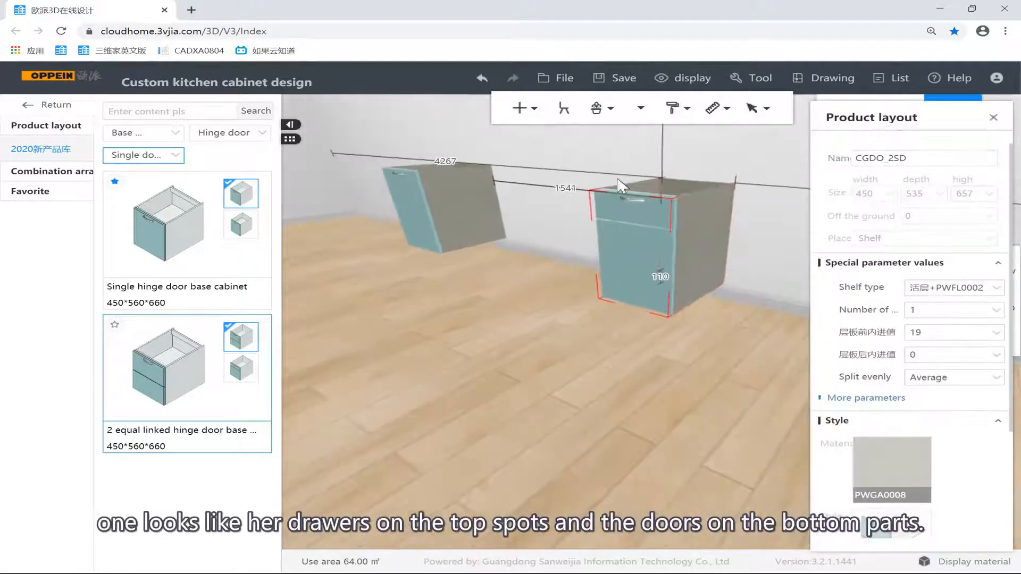
pyautogui.click(630, 275)
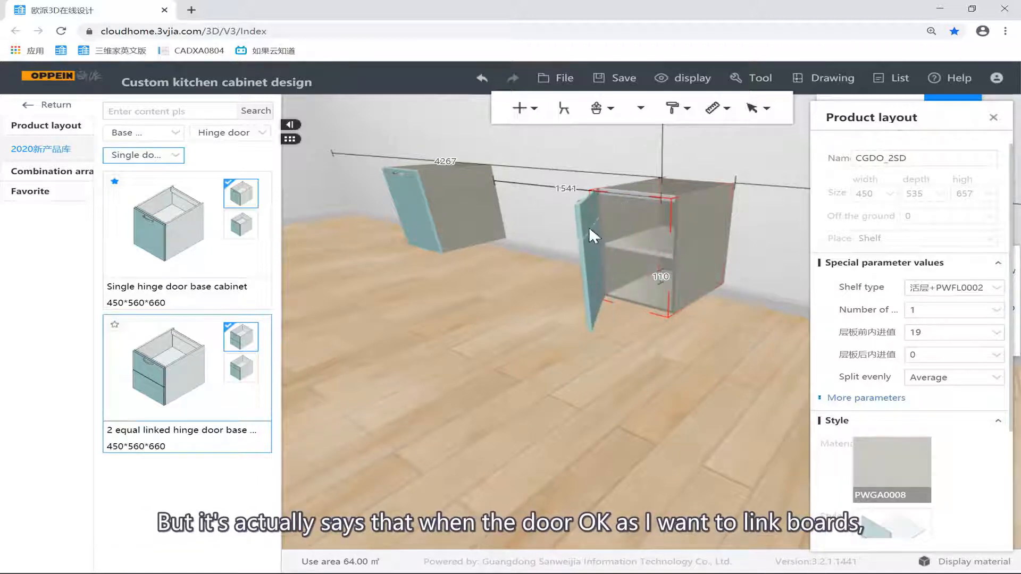
pyautogui.click(589, 226)
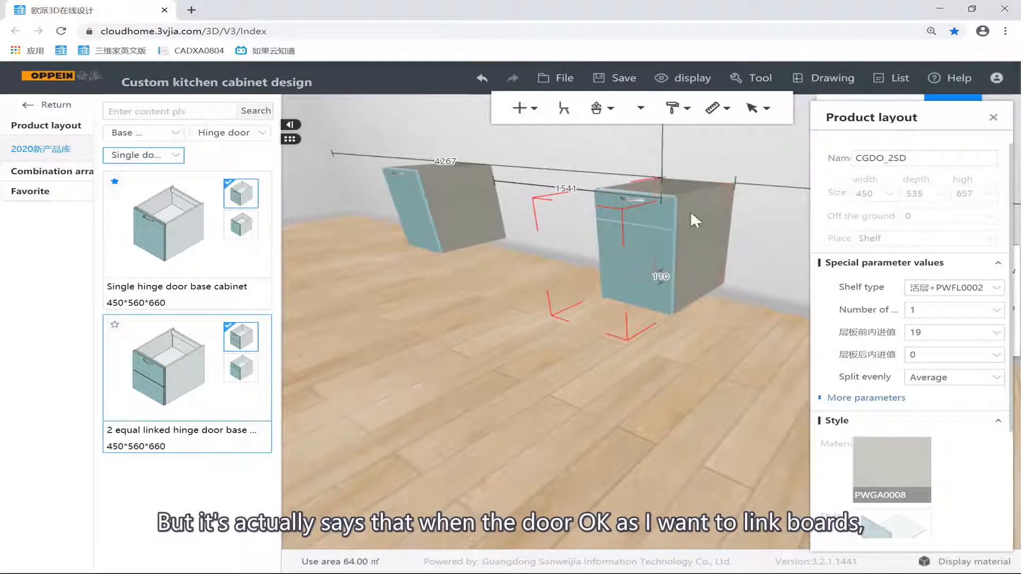
pyautogui.click(872, 397)
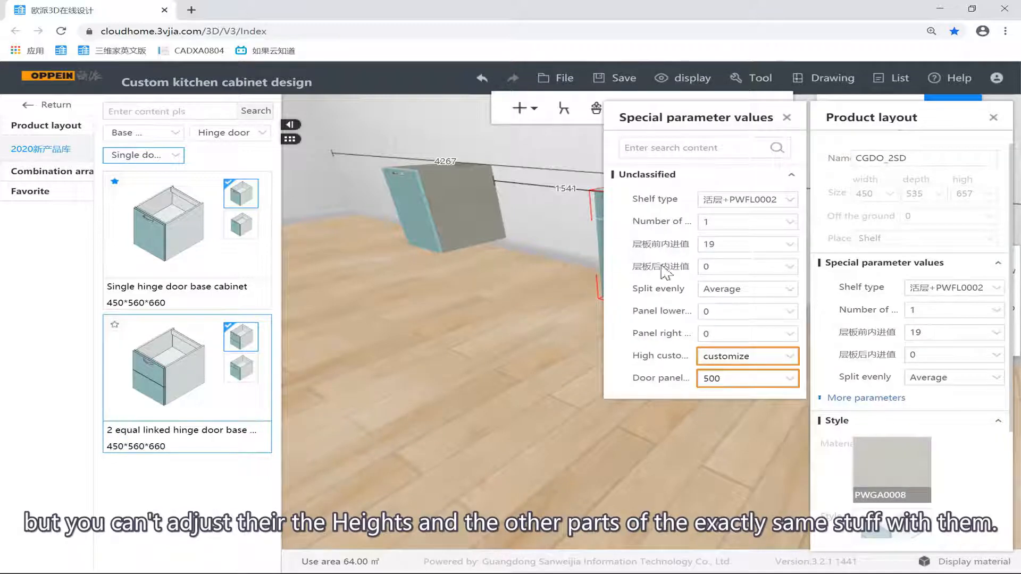
pyautogui.click(443, 327)
# Select the door of the single hinge door base cabinet and review its additional special parameters.
pyautogui.moveTo(461, 323); pyautogui.dragTo(595, 321, button='right')
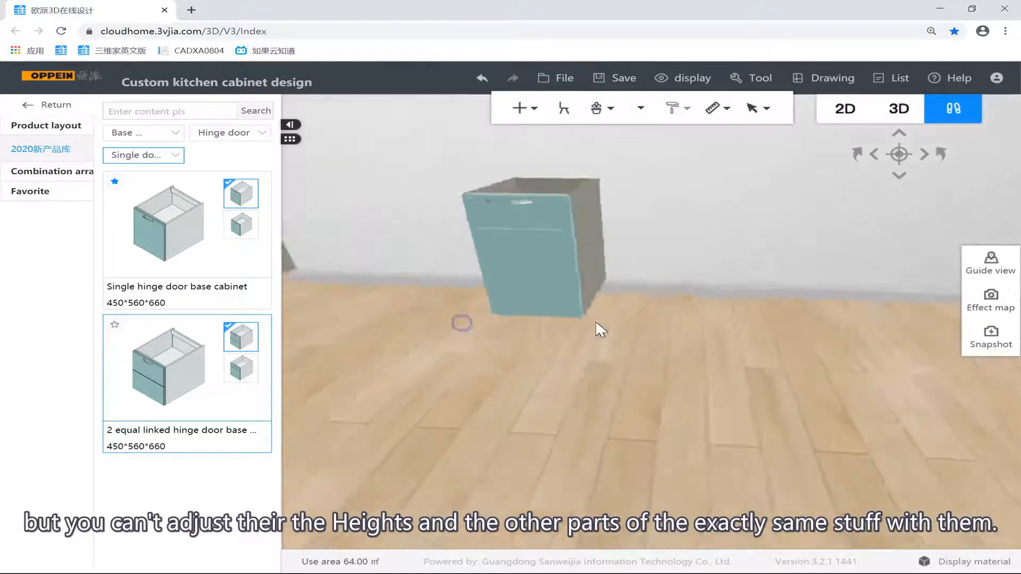
pyautogui.press('a')
pyautogui.click(465, 244)
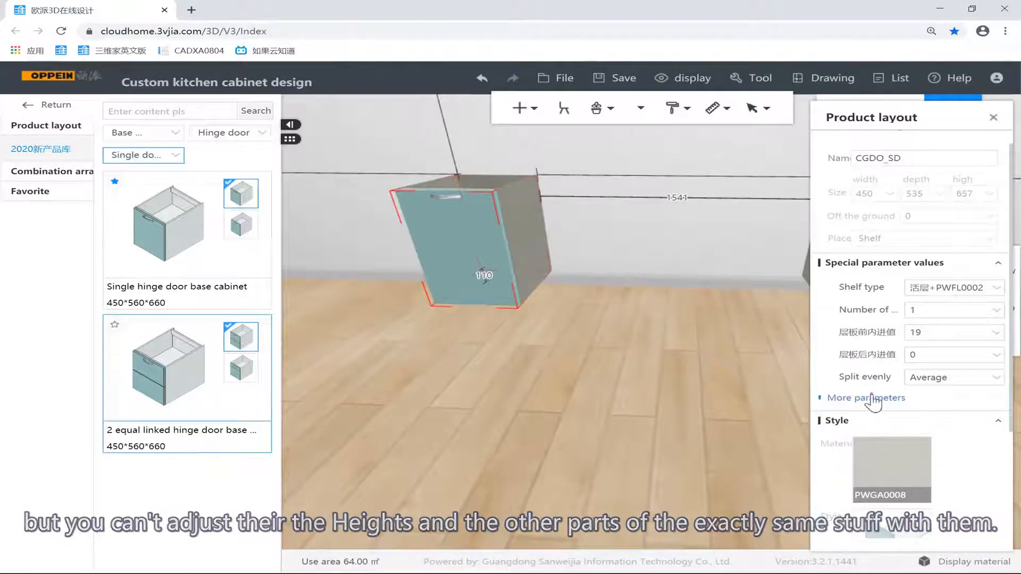
pyautogui.click(865, 398)
pyautogui.click(552, 327)
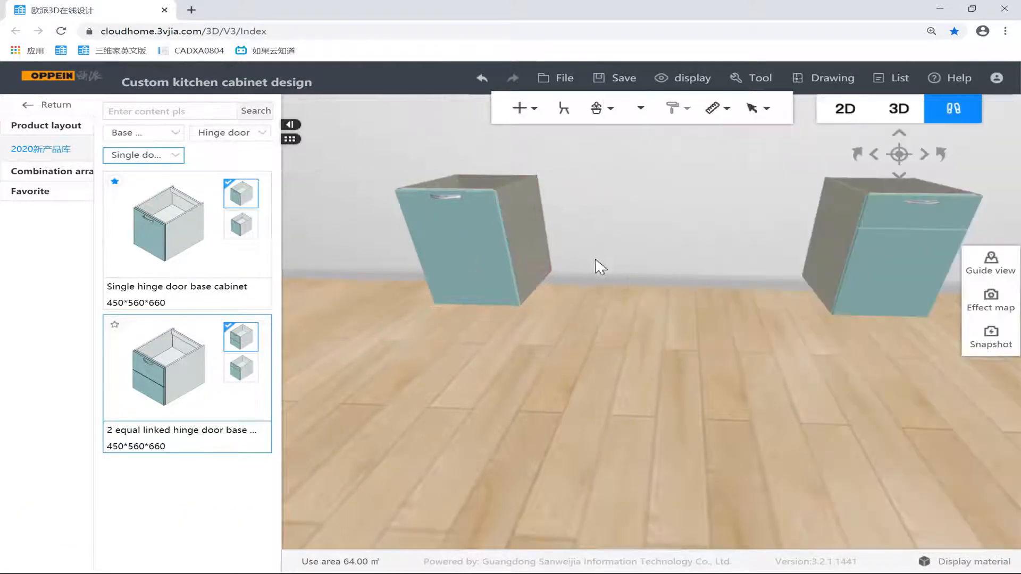
# Switch the two library entries to their sub-variants, 单门地柜—有内置抽 and the small drawer and link door base cabinet.
pyautogui.scroll(-4, 601, 254)
pyautogui.moveTo(656, 265); pyautogui.dragTo(583, 237, button='right')
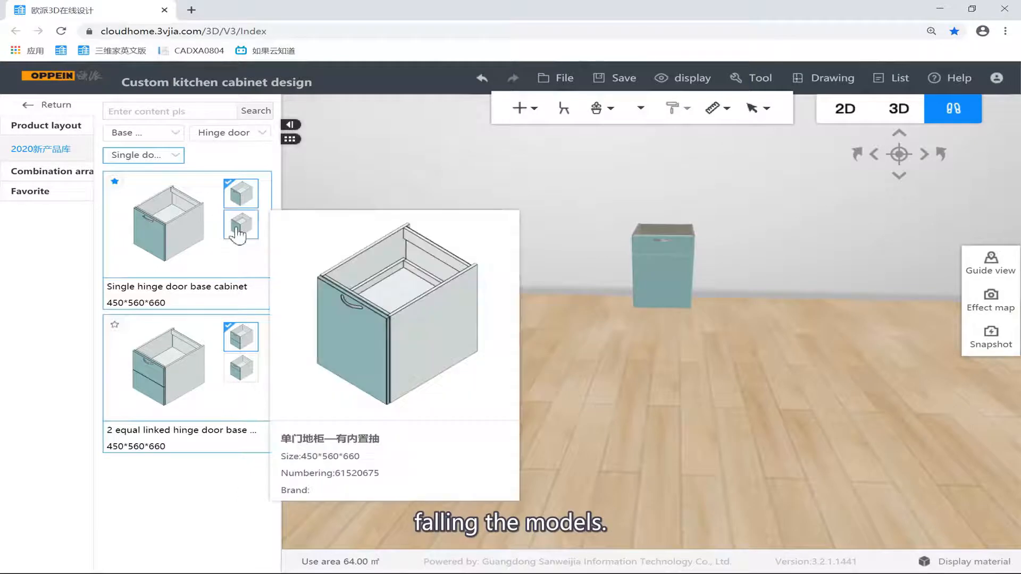
pyautogui.click(239, 226)
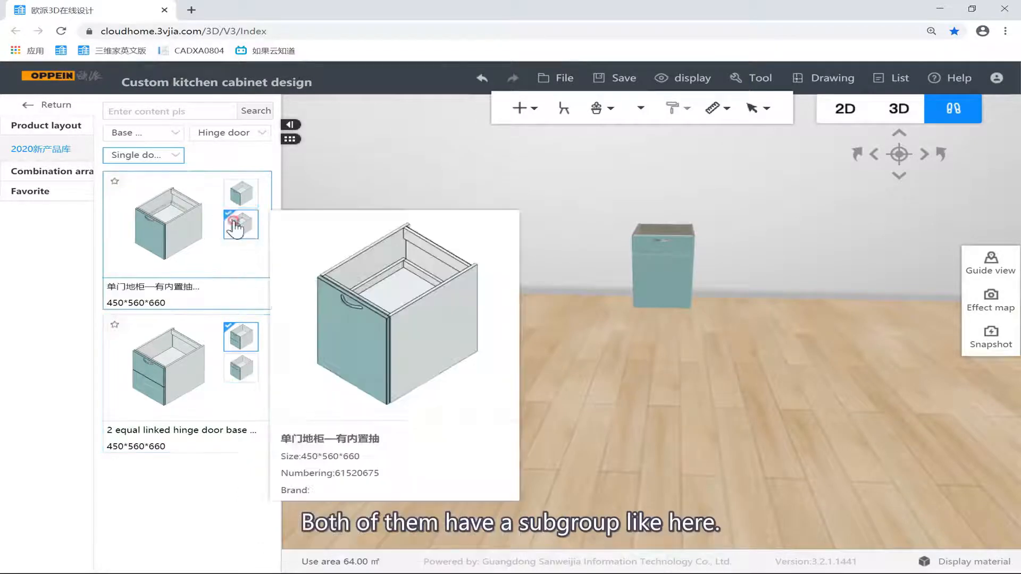
pyautogui.click(234, 371)
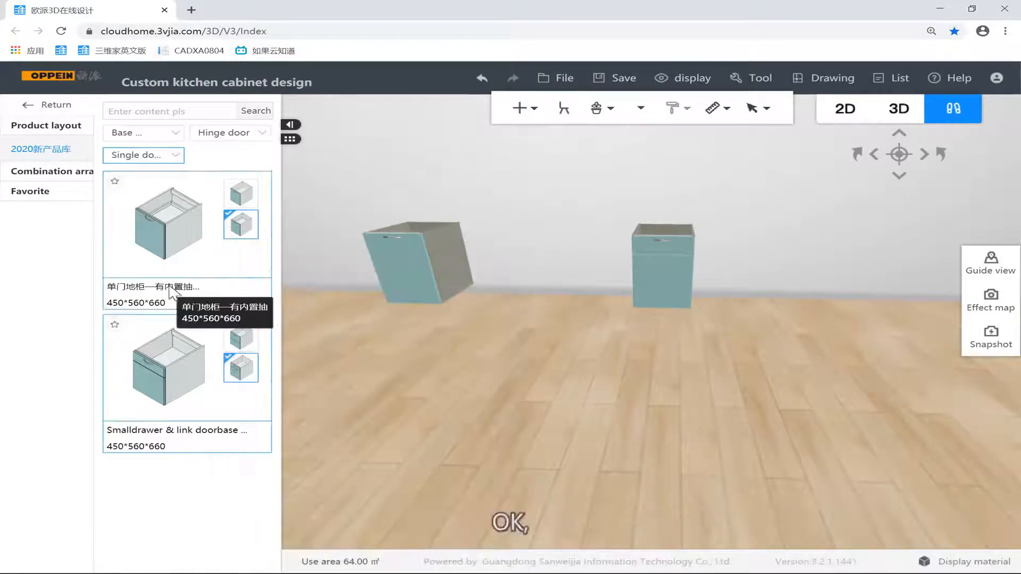
# Place the single door base cabinet with built-in drawers between the two existing cabinets, beside the single hinge door cabinet.
pyautogui.click(375, 201)
pyautogui.press('w')
pyautogui.press('a')
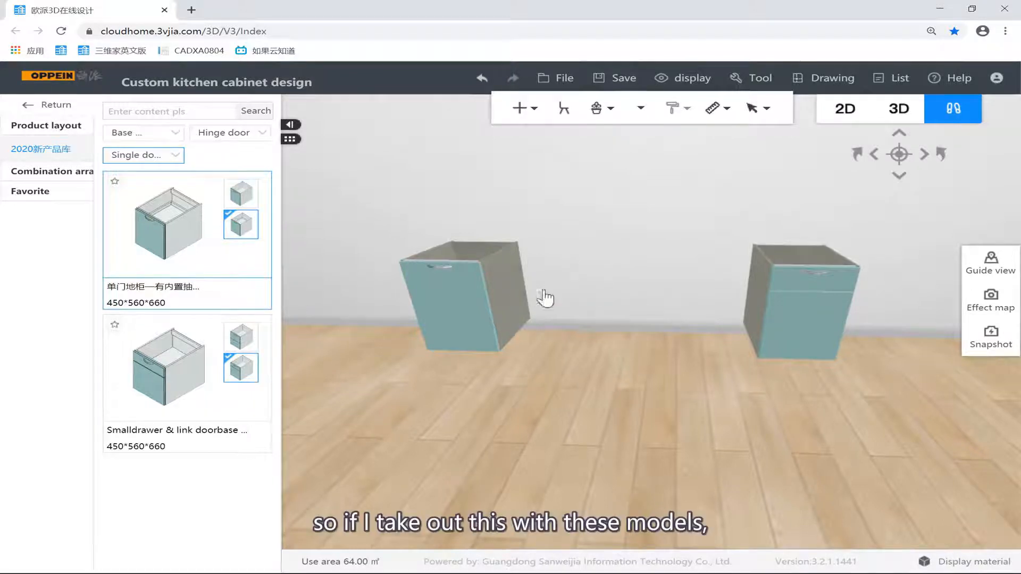
pyautogui.click(587, 300)
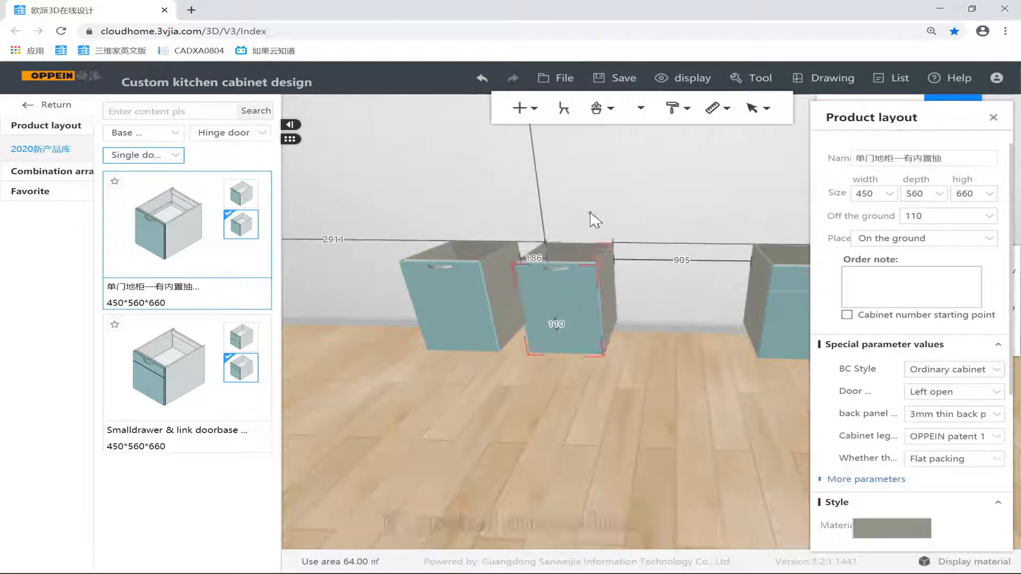
# Open the cabinet doors and compare the single hinge door cabinet's shelf with the built-in drawers of the neighbouring cabinet.
pyautogui.click(591, 214)
pyautogui.press('o')
pyautogui.moveTo(595, 219); pyautogui.dragTo(441, 322)
pyautogui.scroll(5, 643, 304)
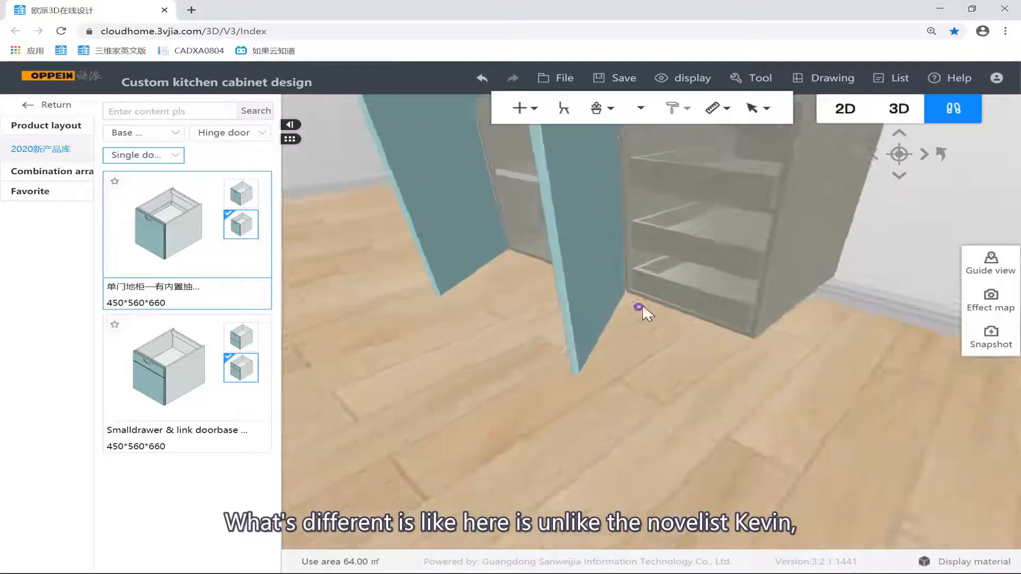
pyautogui.click(663, 197)
pyautogui.scroll(-5, 662, 195)
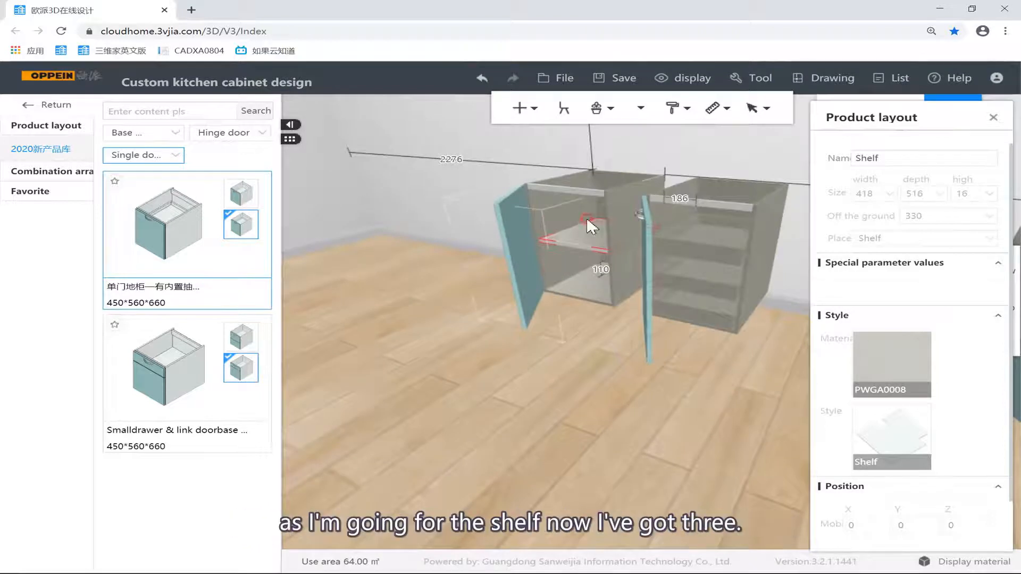
pyautogui.moveTo(582, 238); pyautogui.dragTo(675, 291)
# Select the built-in drawers one after another to check the properties of each.
pyautogui.click(645, 325)
pyautogui.click(644, 352)
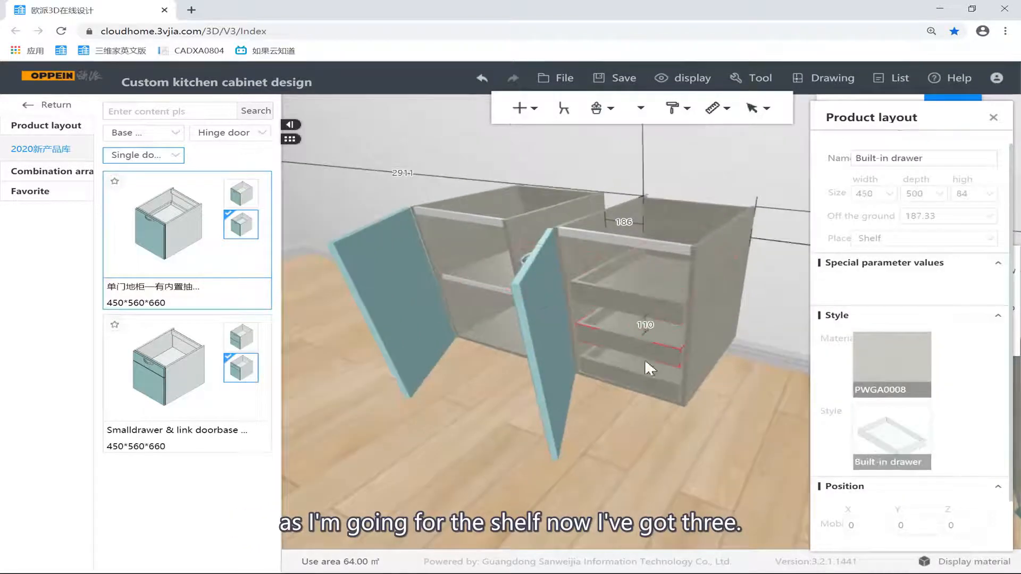
pyautogui.click(644, 375)
pyautogui.click(645, 287)
pyautogui.click(634, 344)
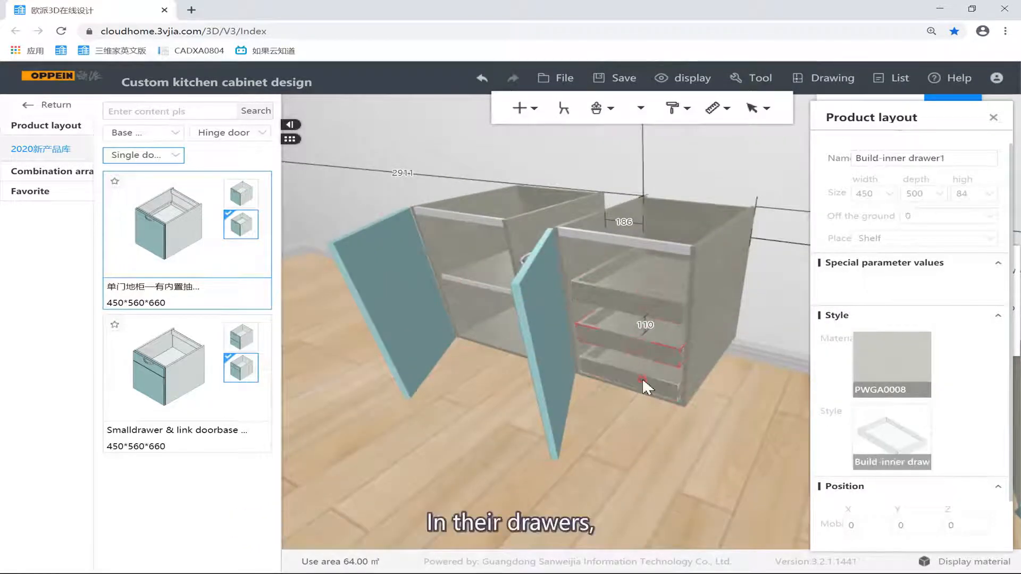
pyautogui.click(644, 375)
# Select the cabinet's built-in drawer door unit and review the available rail types.
pyautogui.click(725, 270)
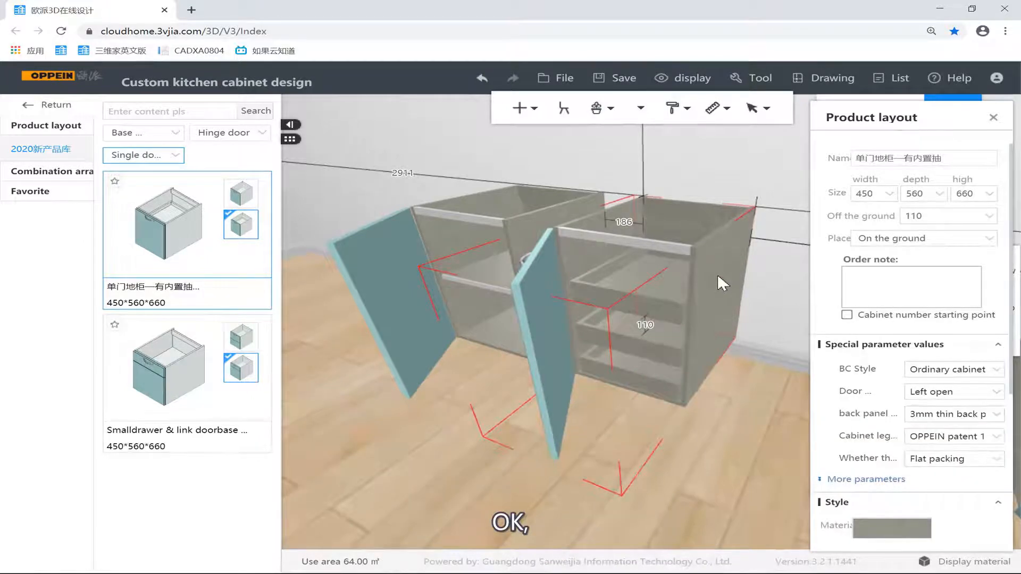
pyautogui.click(636, 350)
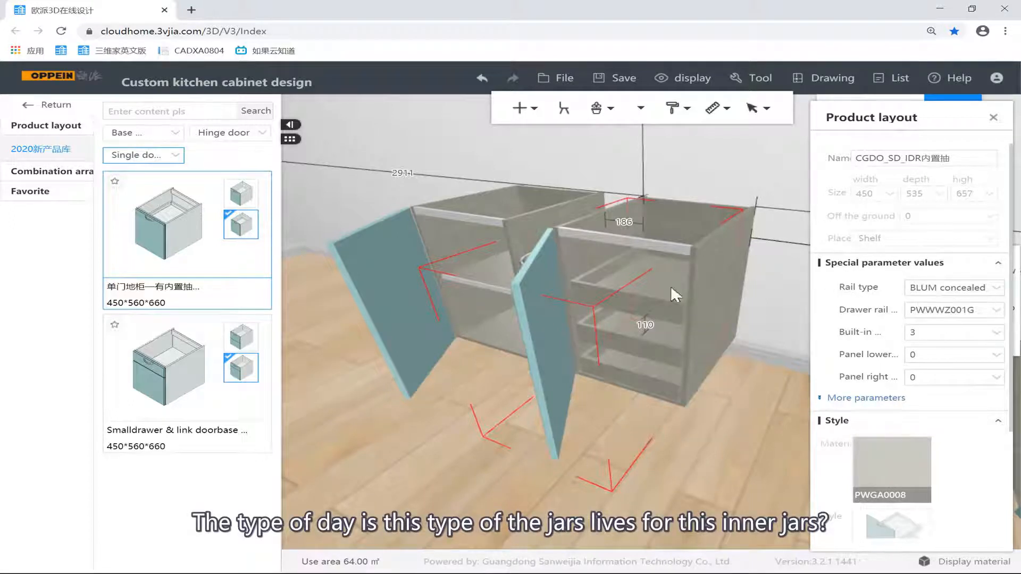
pyautogui.click(992, 288)
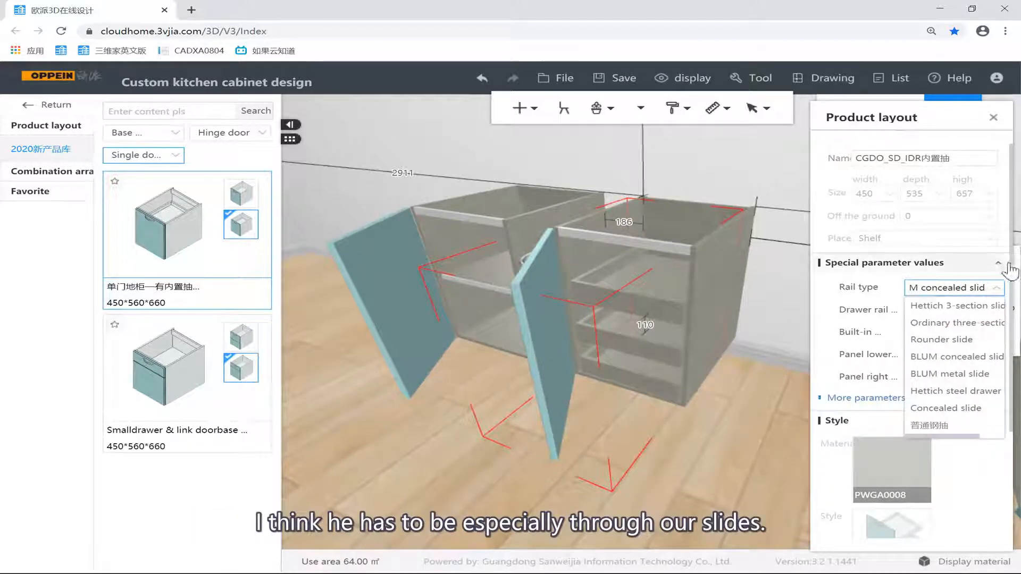
pyautogui.click(994, 288)
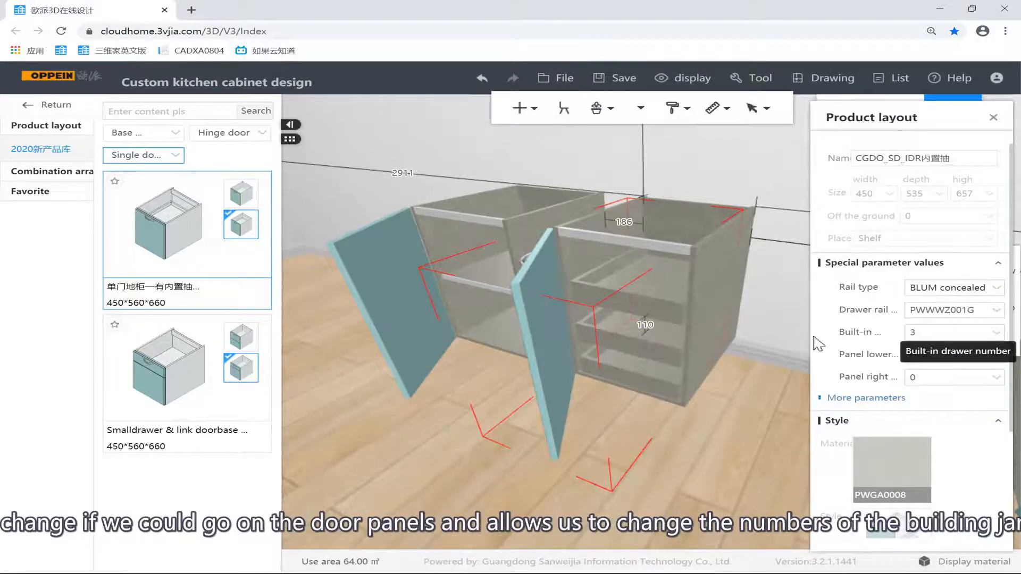
# Set the built-in drawer number of the door unit to 2 and reopen the door to view the interior.
pyautogui.click(654, 485)
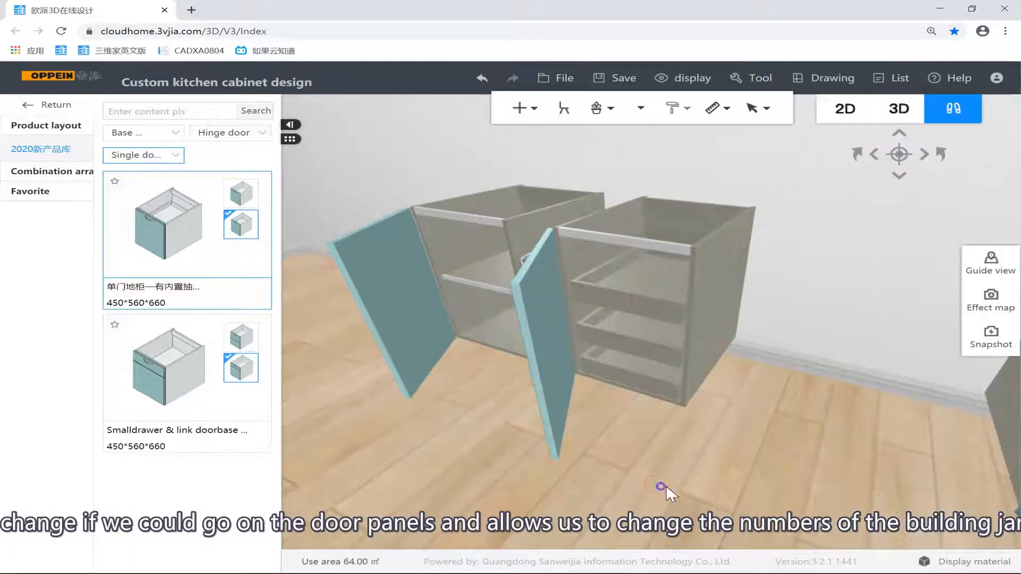
pyautogui.moveTo(663, 485); pyautogui.dragTo(677, 389, button='right')
pyautogui.click(730, 379)
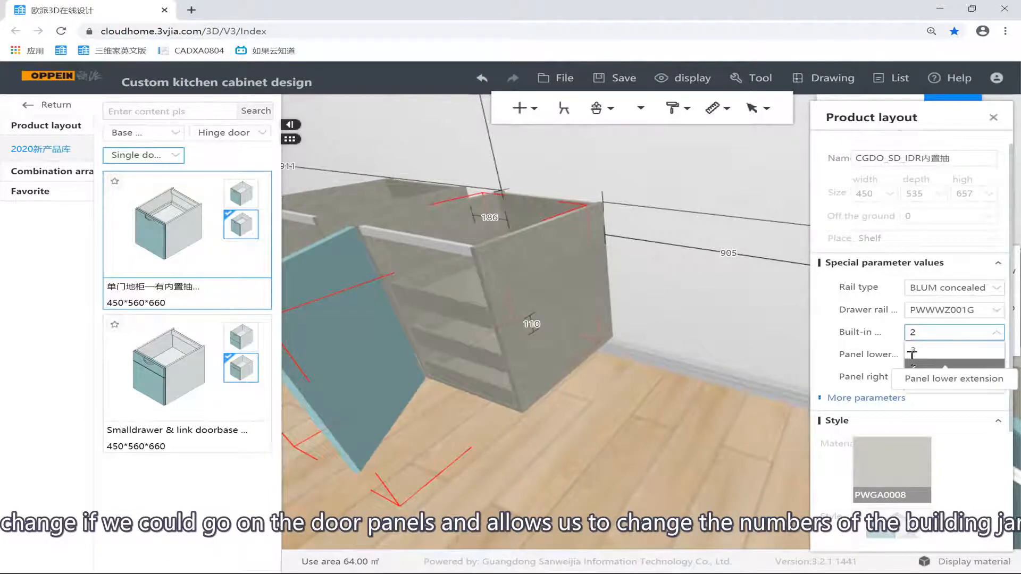
pyautogui.click(920, 364)
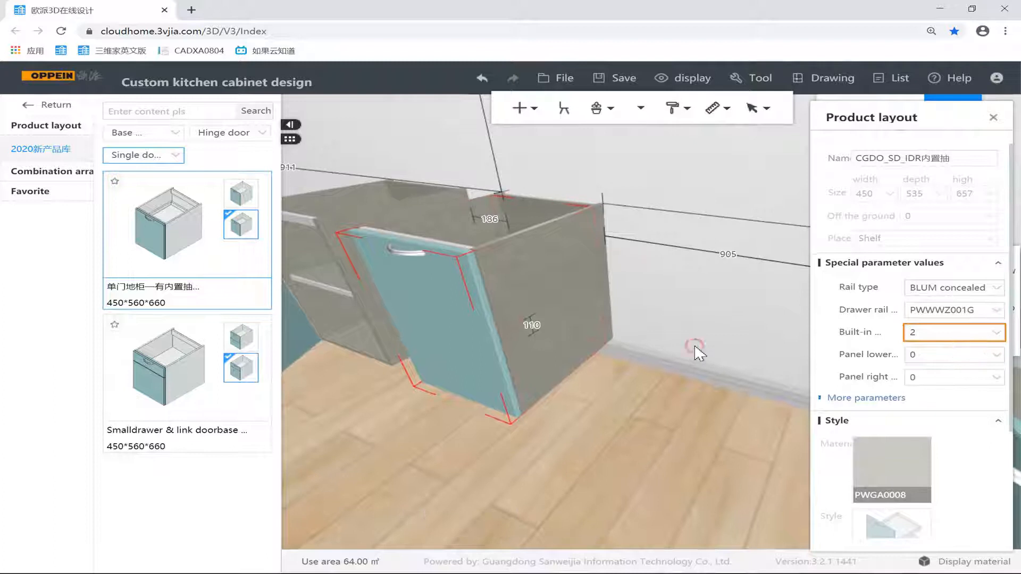
pyautogui.press('o')
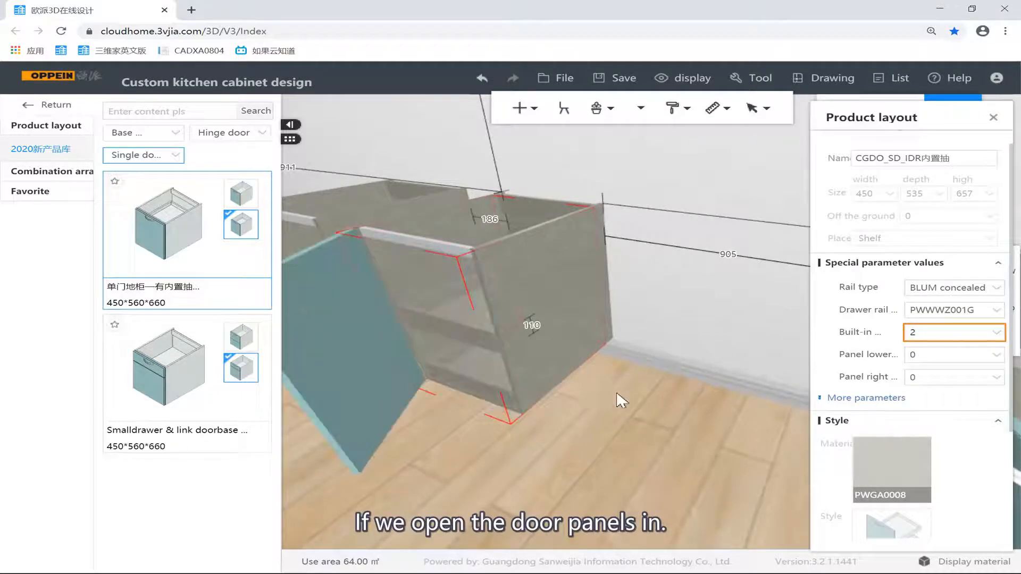
pyautogui.moveTo(616, 393); pyautogui.dragTo(783, 388, button='right')
pyautogui.press('Right')
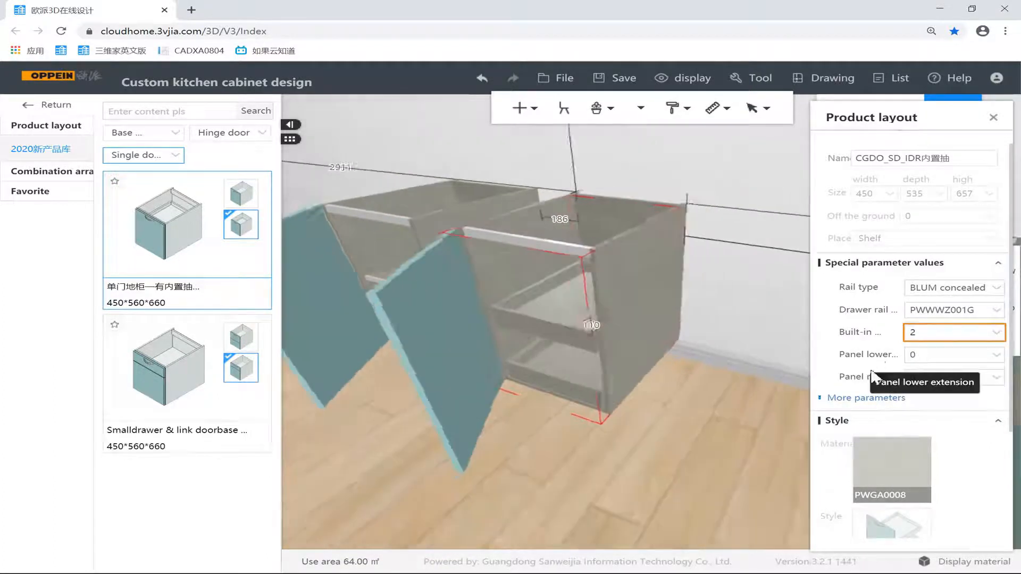
# Set the non-slip mat of the built-in drawer unit to 标配防滑垫 in its additional special parameters.
pyautogui.click(862, 398)
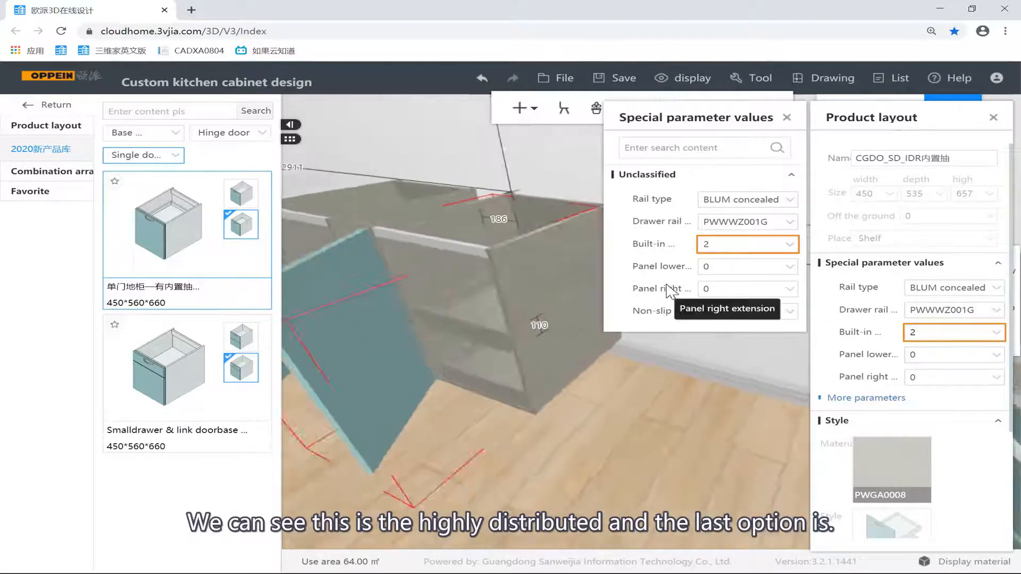
pyautogui.click(700, 312)
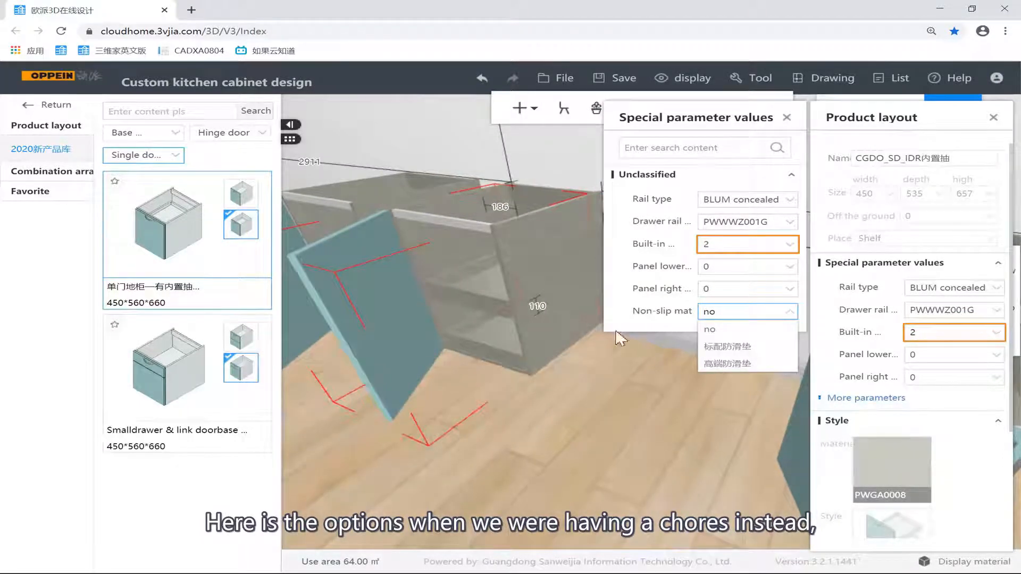
pyautogui.moveTo(629, 378)
pyautogui.mouseDown(button='right')
pyautogui.moveTo(617, 367)
pyautogui.moveTo(626, 366)
pyautogui.mouseUp(button='right')
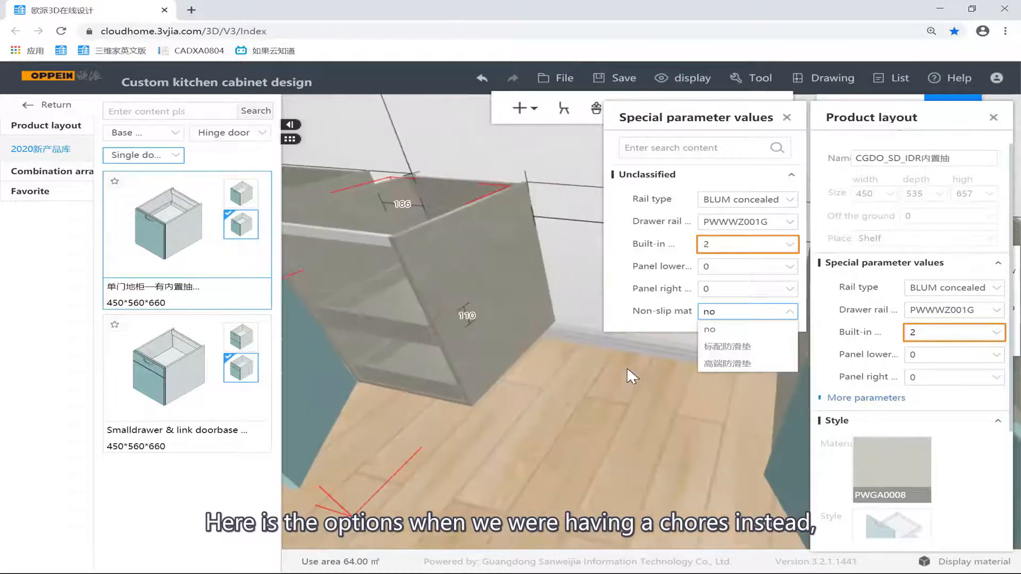
pyautogui.click(411, 294)
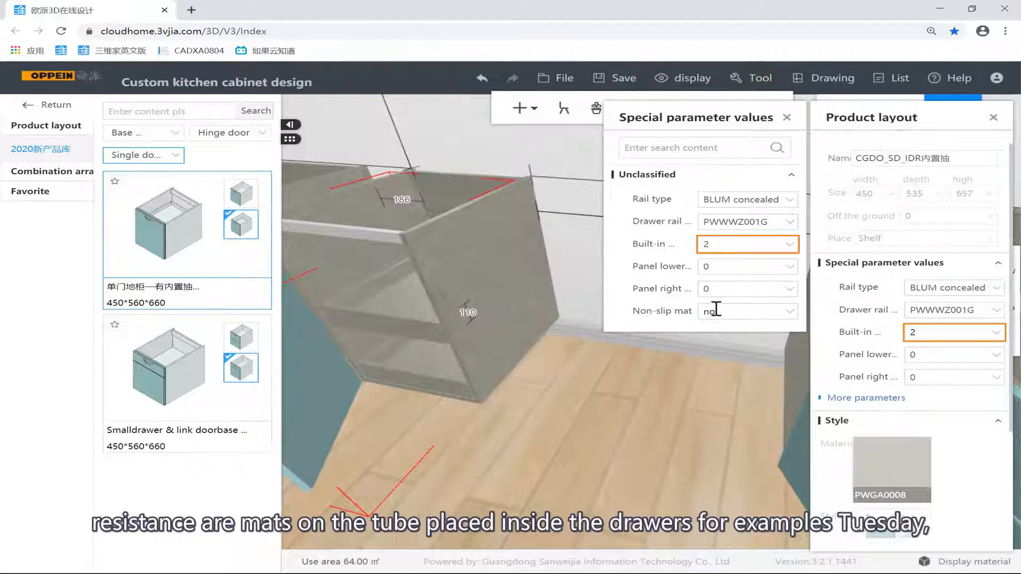
pyautogui.click(779, 311)
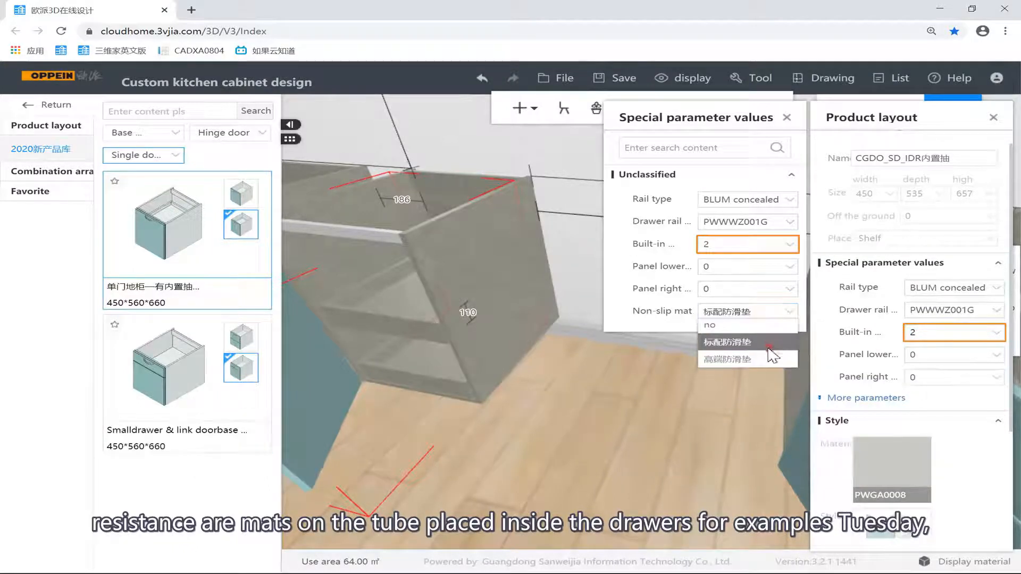
pyautogui.click(726, 346)
pyautogui.click(650, 386)
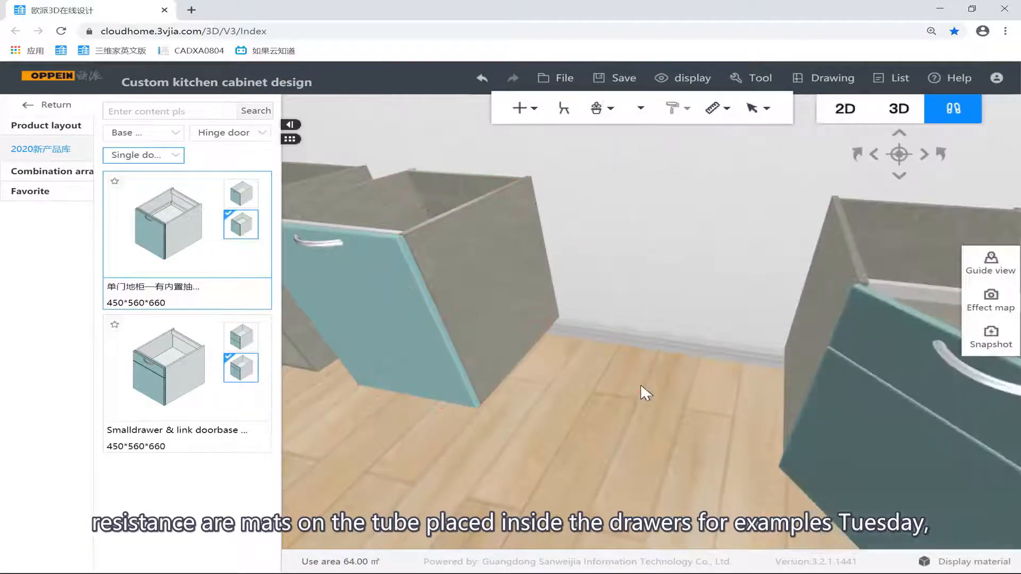
# Reopen the doors and review the drawer cabinet's full special parameters, including top panel, back panel, leg and hardware.
pyautogui.click(636, 304)
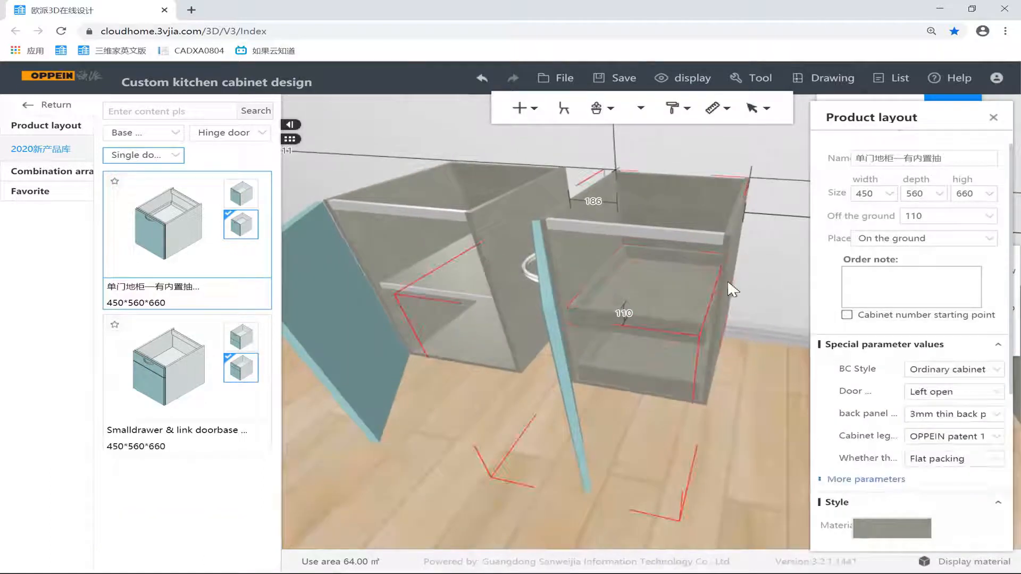
pyautogui.click(866, 479)
pyautogui.scroll(-5, 730, 338)
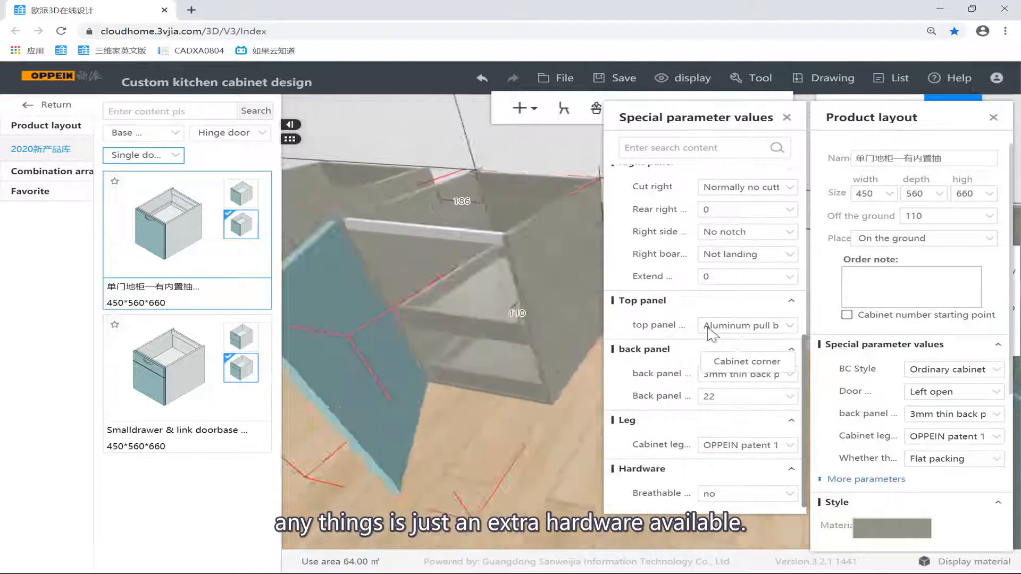
pyautogui.moveTo(583, 310); pyautogui.dragTo(553, 310, button='right')
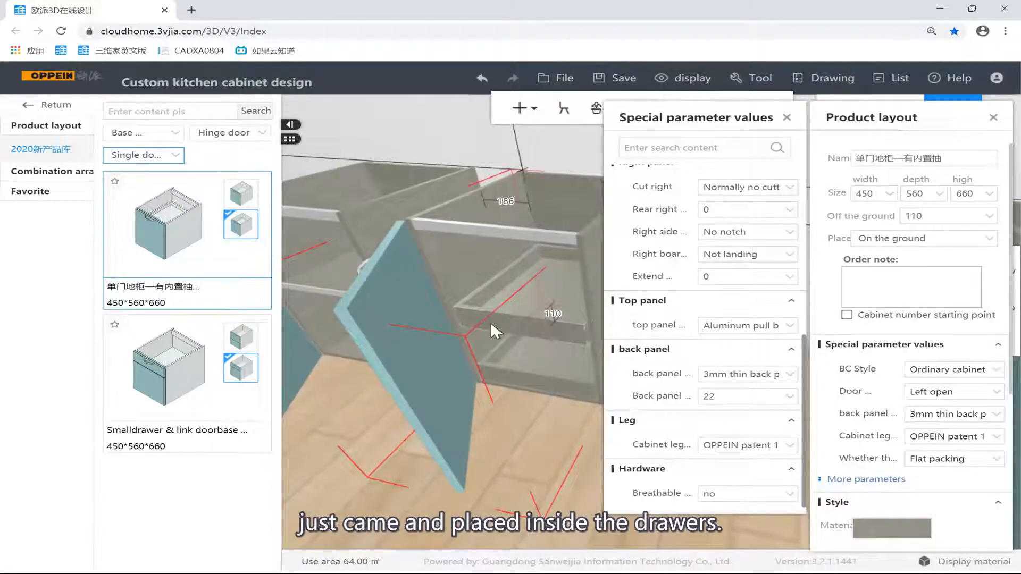
pyautogui.click(522, 373)
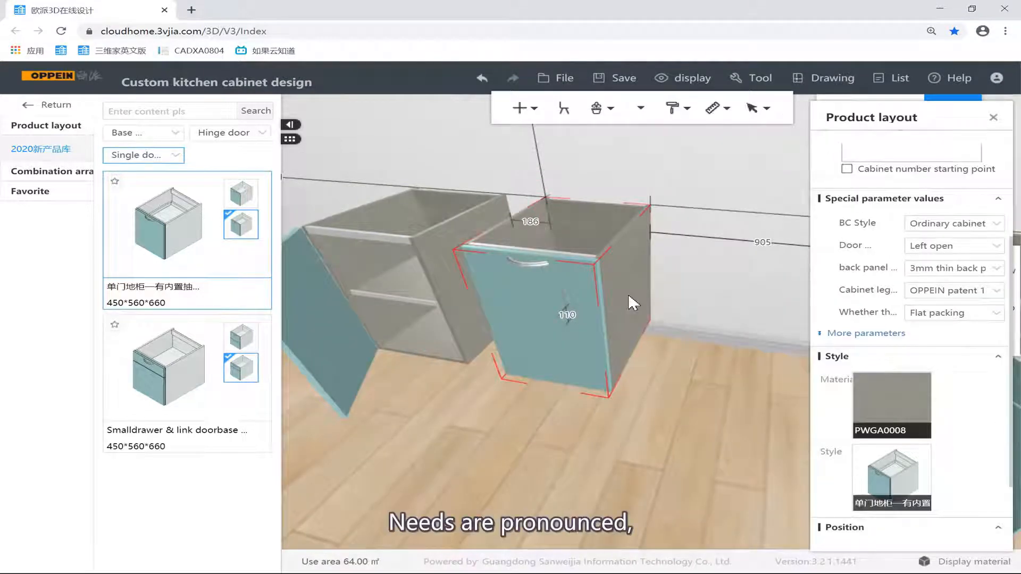
# Inspect the built-in drawer door unit's parameters and the properties of the lower and upper inner drawers.
pyautogui.click(592, 317)
pyautogui.scroll(3, 835, 330)
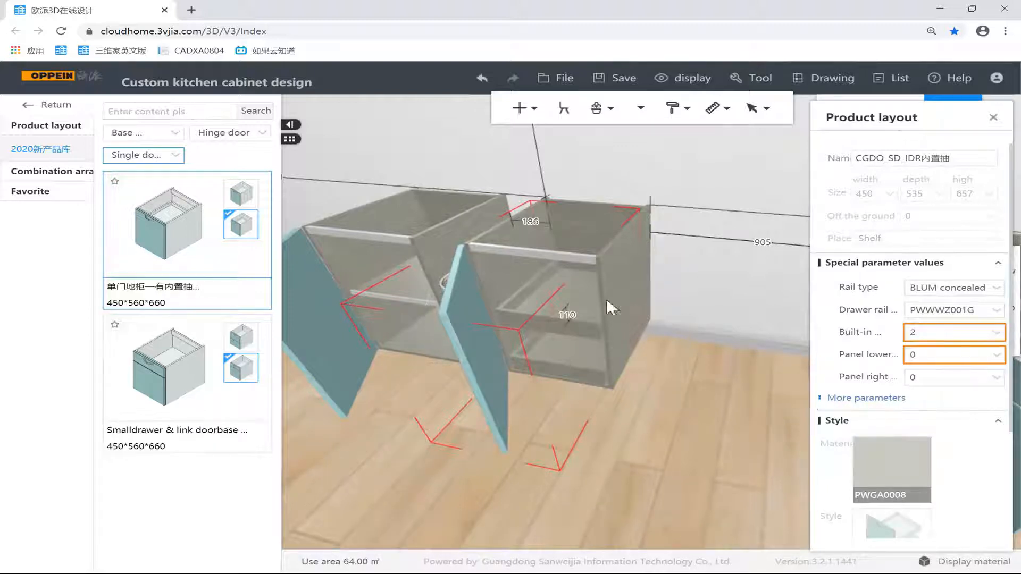
pyautogui.click(566, 291)
pyautogui.click(582, 363)
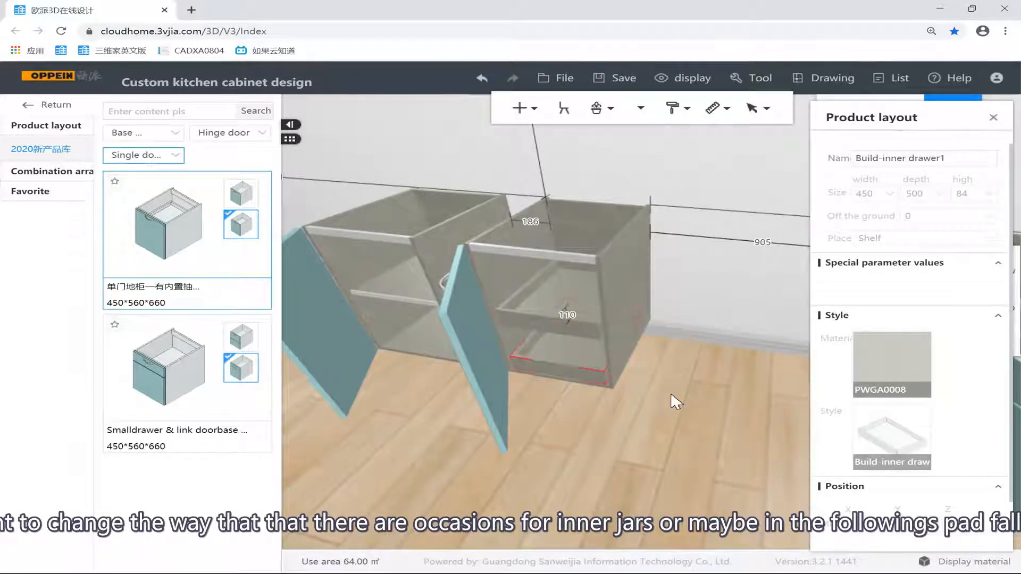
pyautogui.click(585, 293)
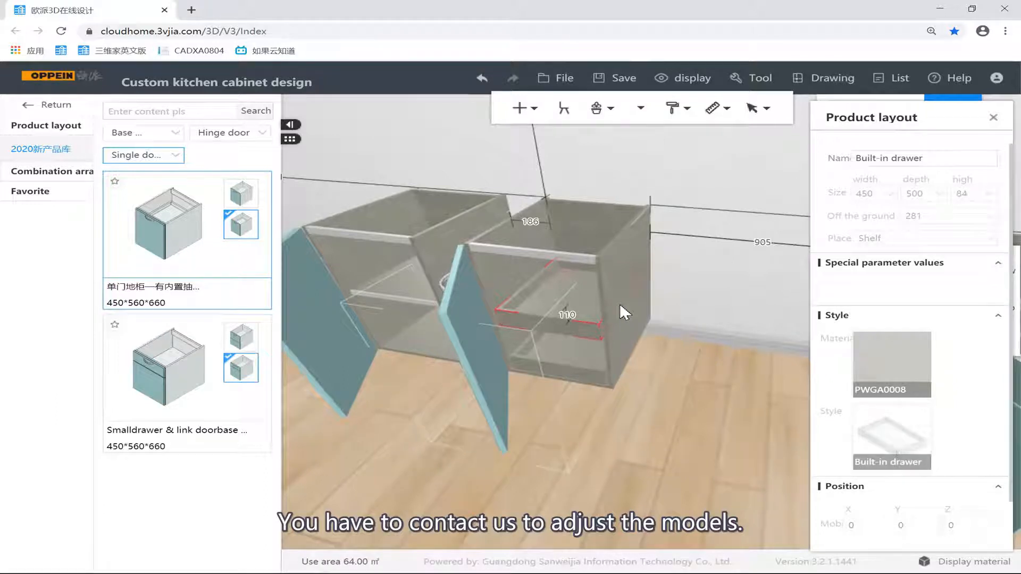
pyautogui.click(702, 287)
pyautogui.scroll(-2, 694, 316)
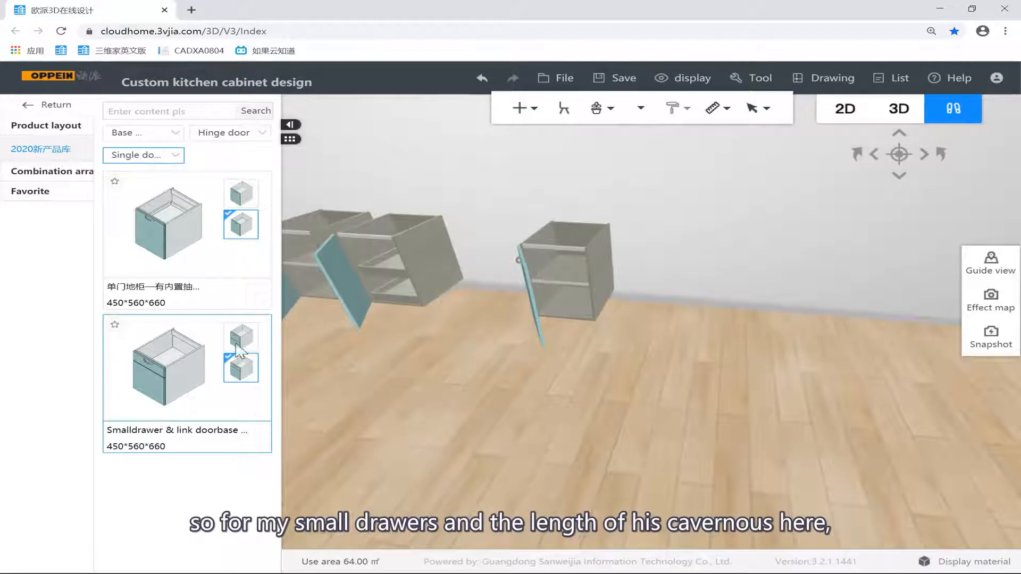
# Compare the 2 equal linked hinge door and small drawer & link door base cabinet variants, and close the placed cabinets' doors.
pyautogui.moveTo(242, 348)
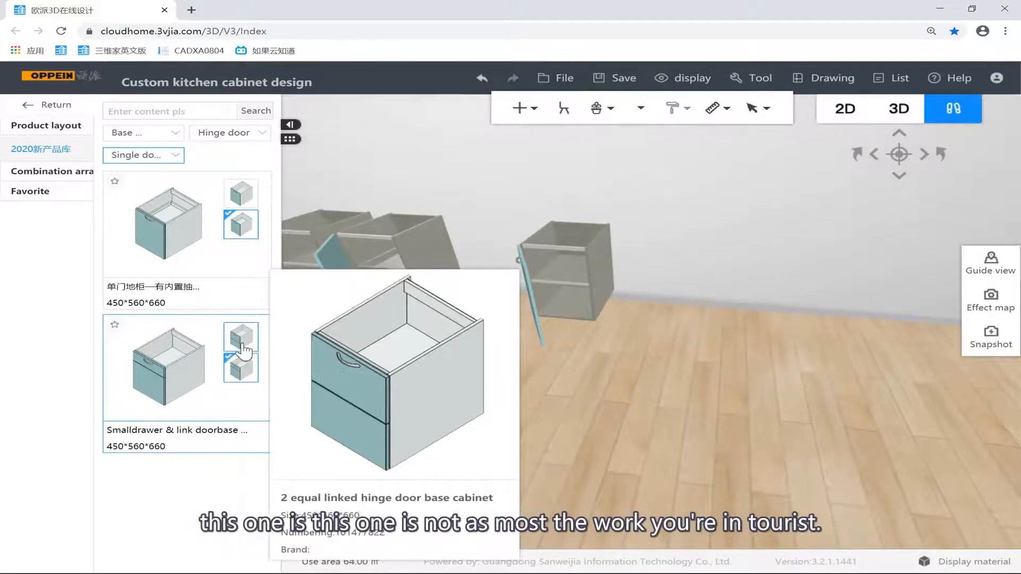
pyautogui.moveTo(245, 372)
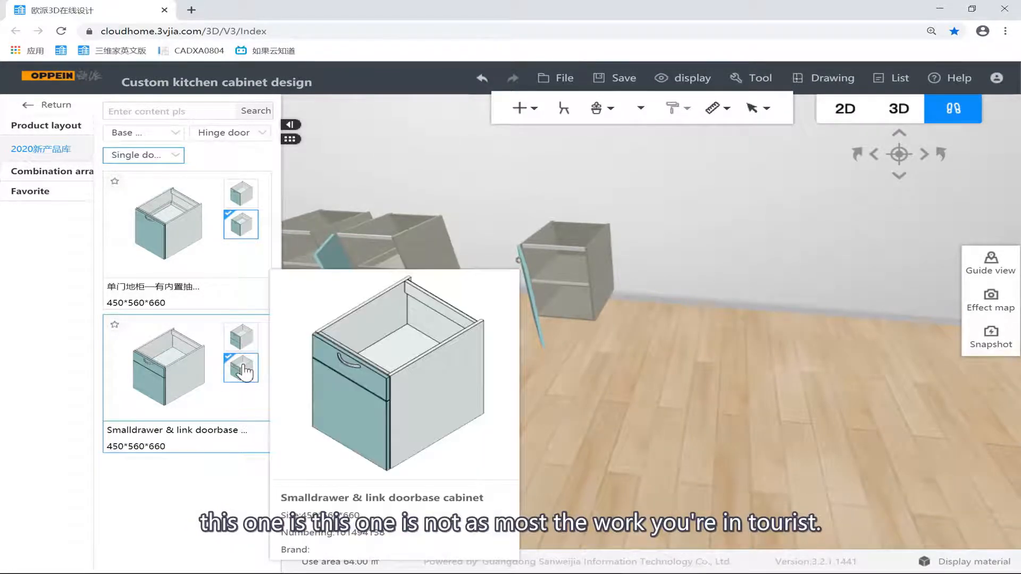
pyautogui.click(241, 336)
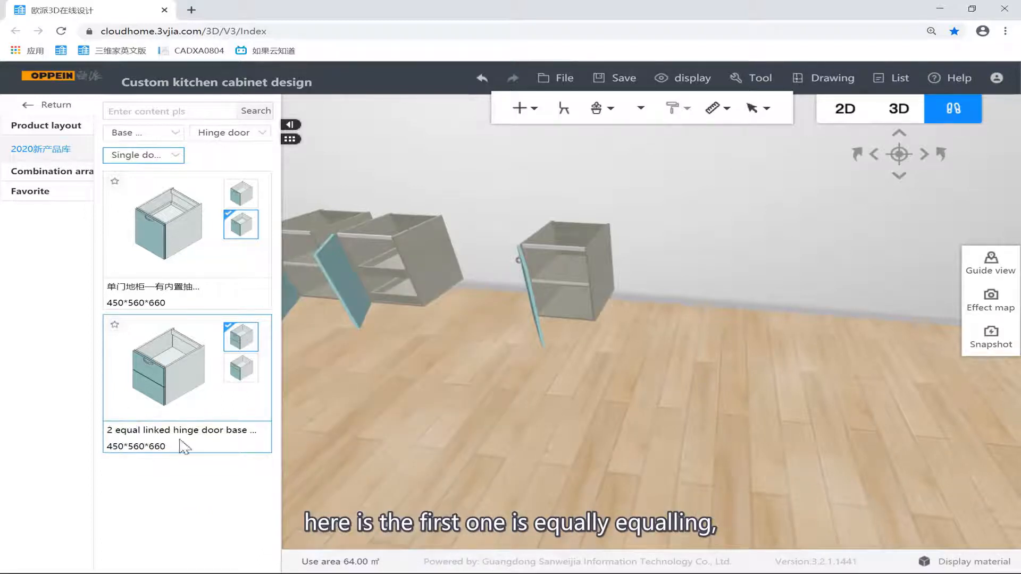
pyautogui.click(241, 368)
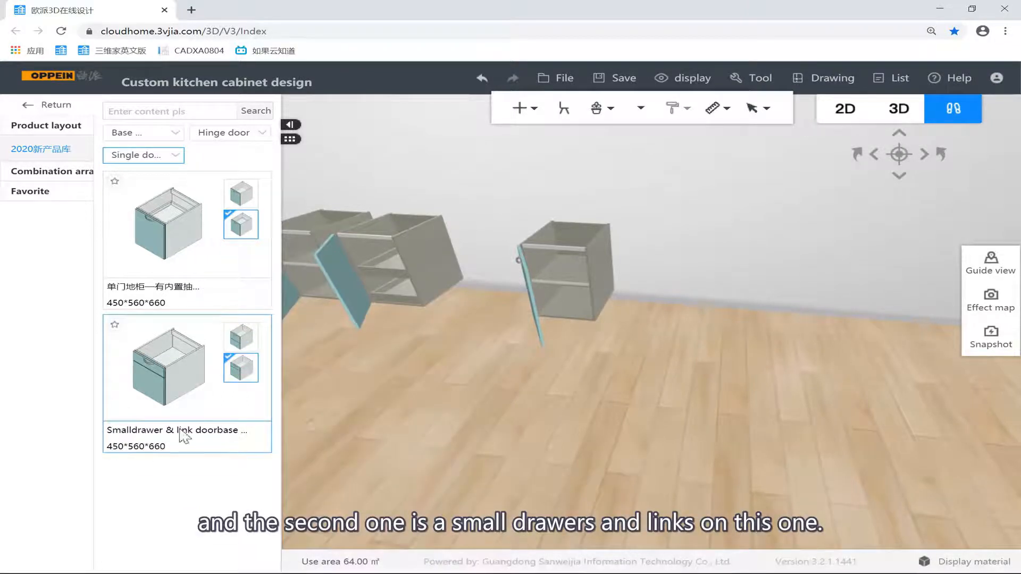
pyautogui.moveTo(598, 255); pyautogui.dragTo(676, 267, button='middle')
pyautogui.press('o')
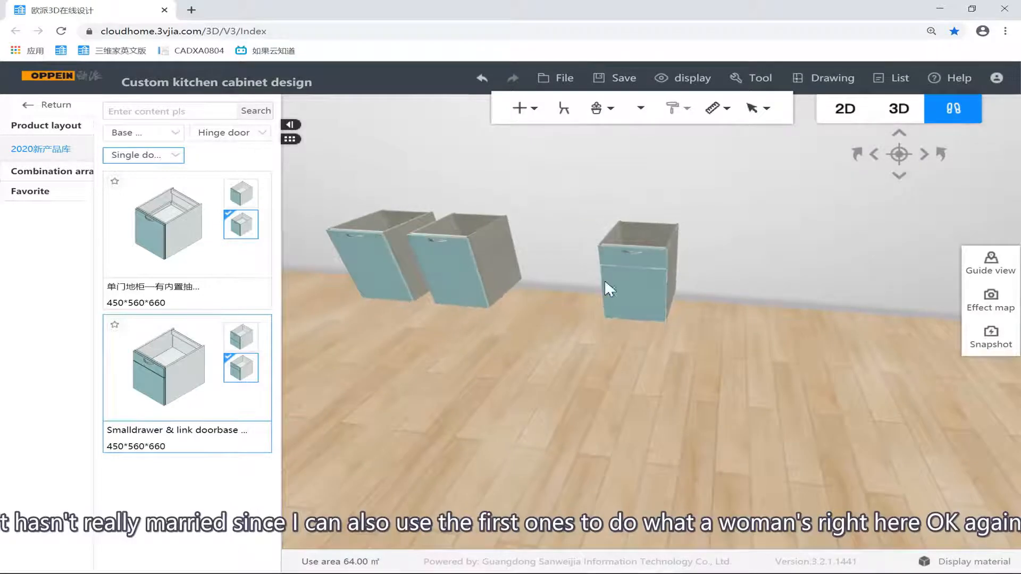
# Examine the small drawer & link door cabinet's interior and shelf properties, and close its door.
pyautogui.scroll(5, 605, 283)
pyautogui.click(569, 351)
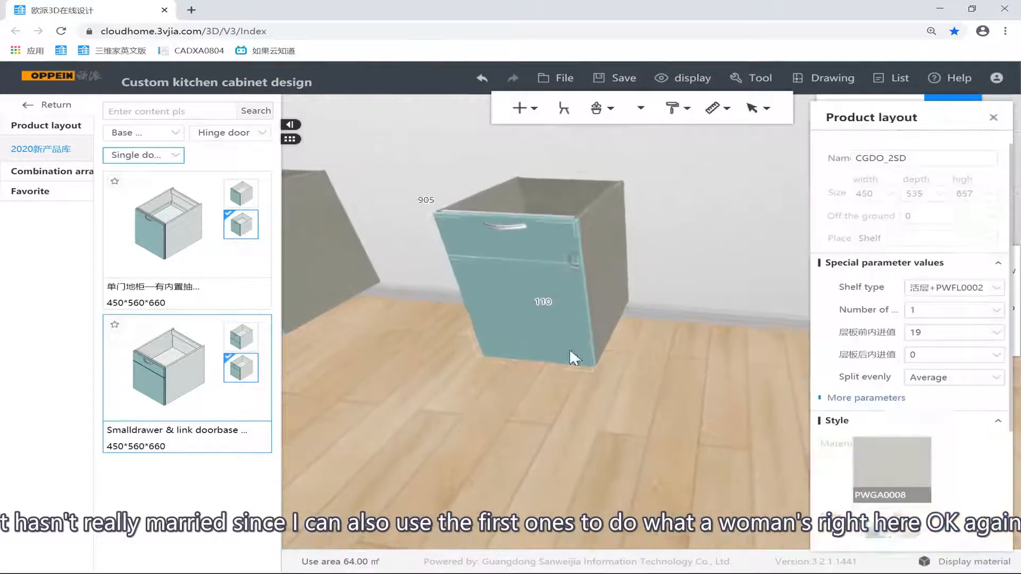
pyautogui.moveTo(248, 376)
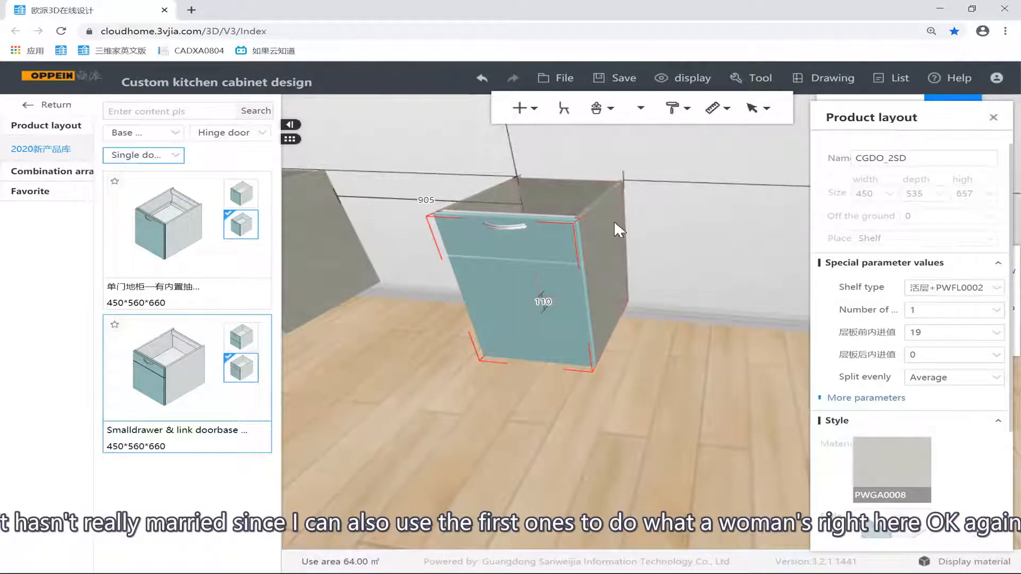
pyautogui.press('o')
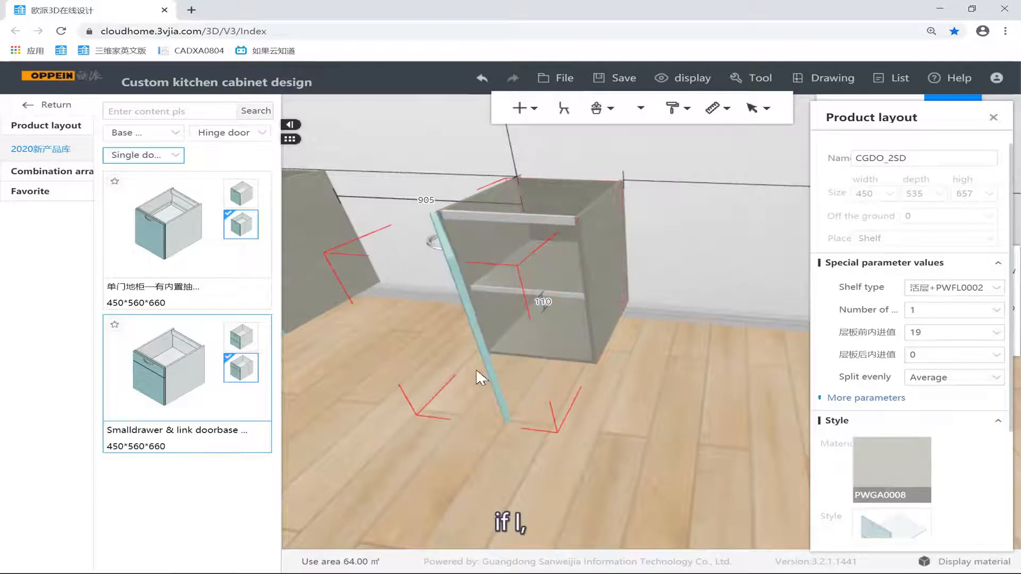
pyautogui.press('o')
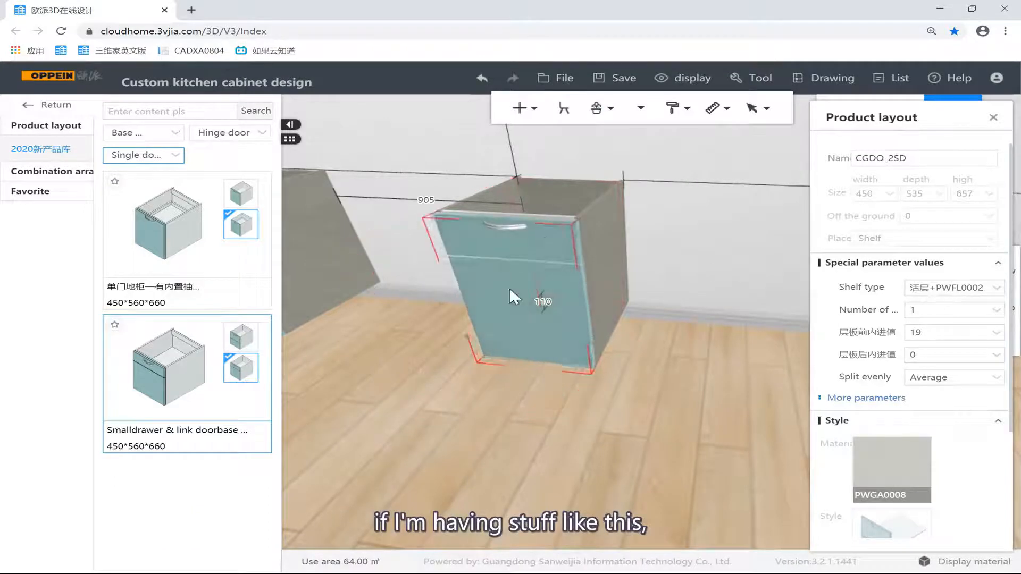
pyautogui.press('o')
pyautogui.click(550, 280)
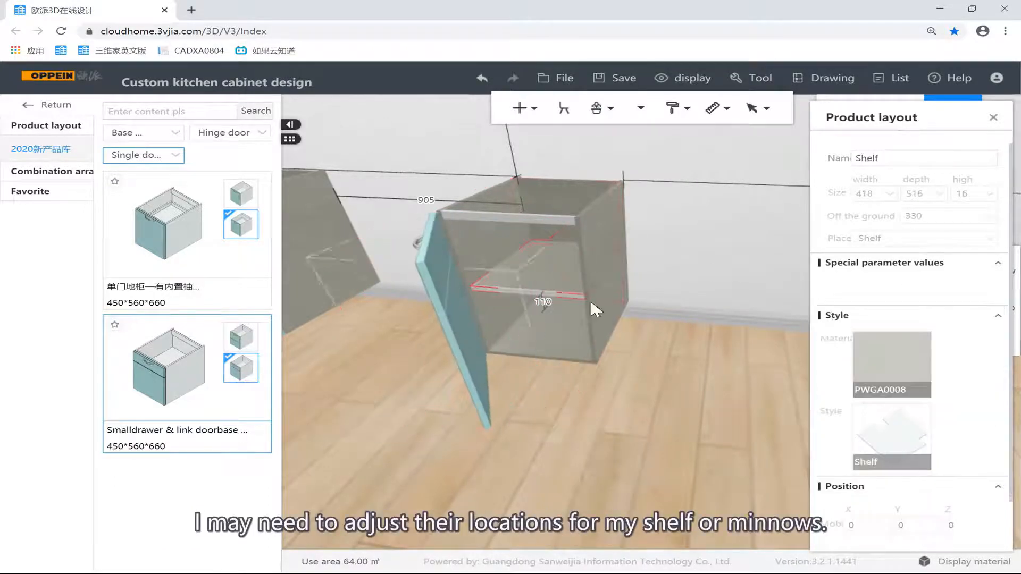
pyautogui.click(678, 302)
pyautogui.scroll(-5, 660, 276)
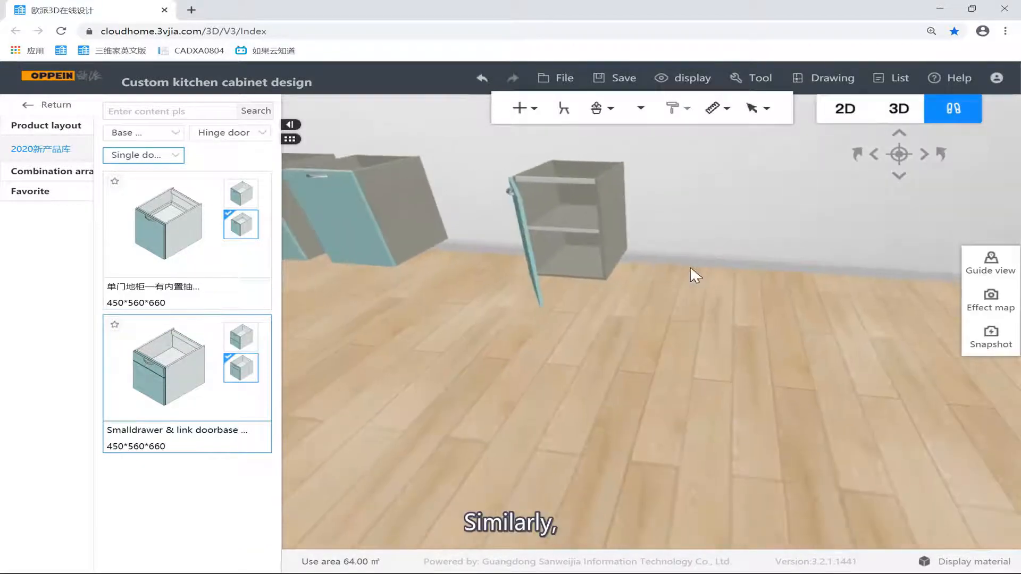
pyautogui.press('o')
pyautogui.scroll(-5, 707, 263)
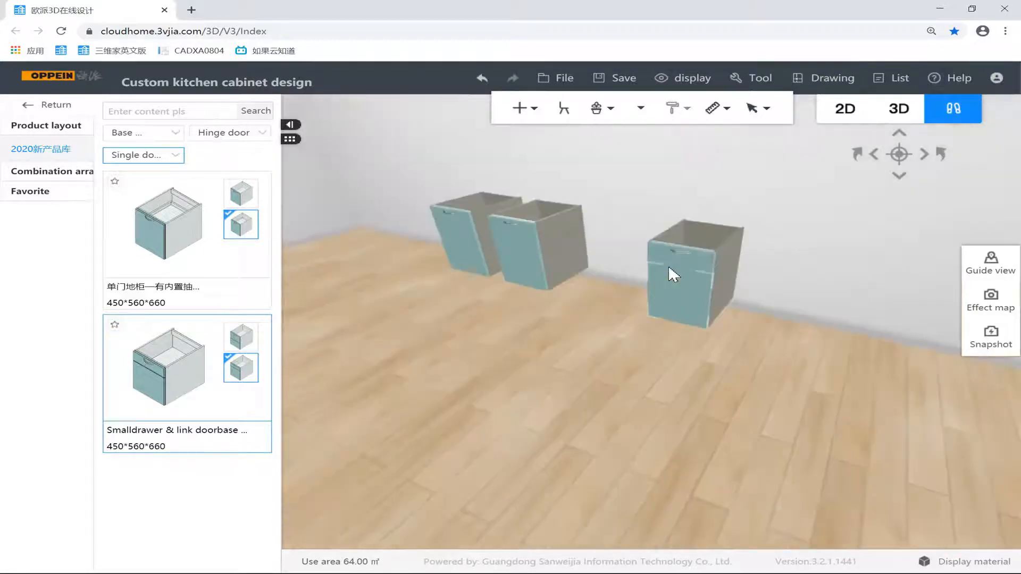
# Place the double hinge door base cabinet and its second variant from the double door subcategory on the open floor.
pyautogui.click(141, 156)
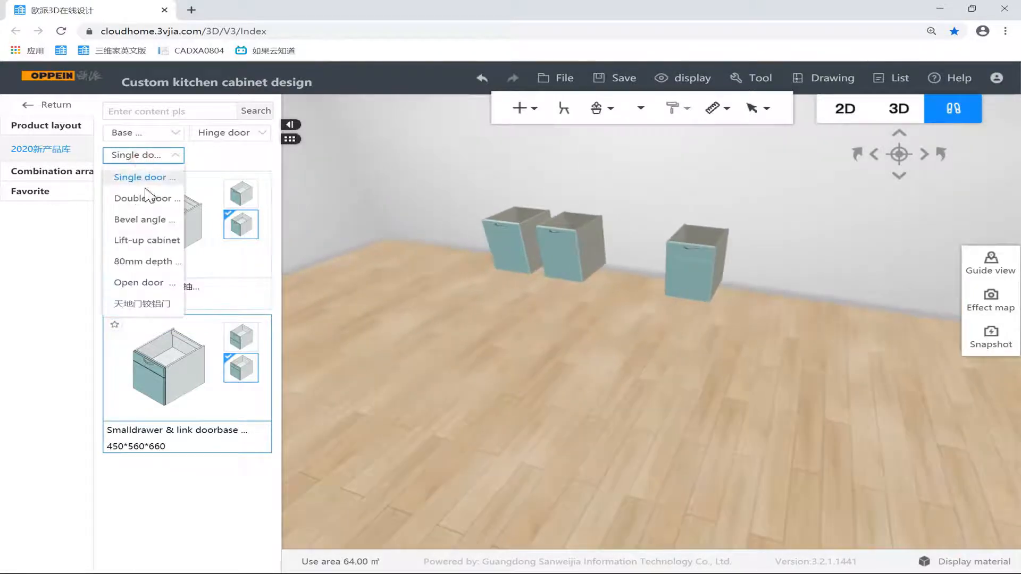
pyautogui.click(140, 199)
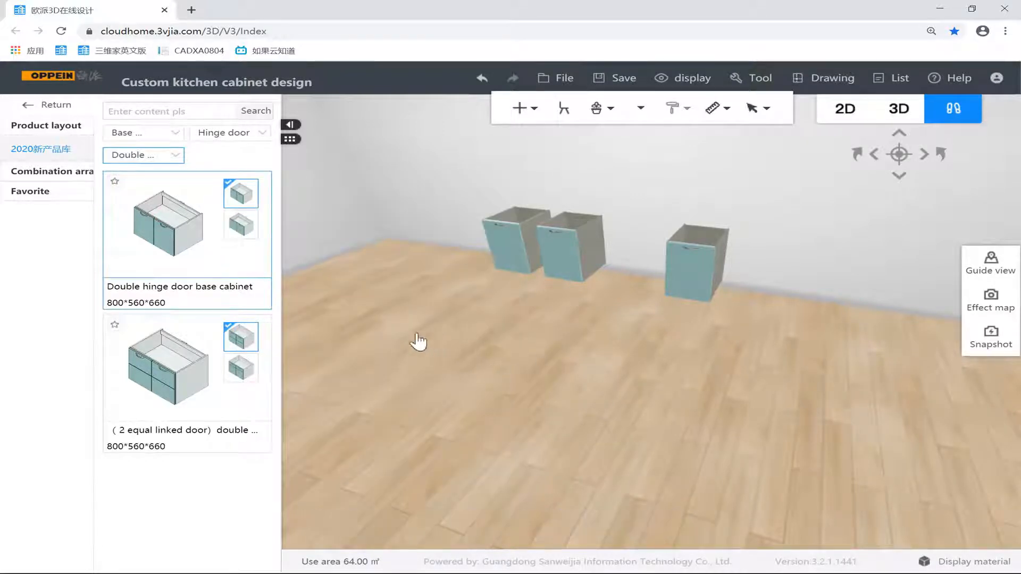
pyautogui.click(466, 372)
pyautogui.click(241, 224)
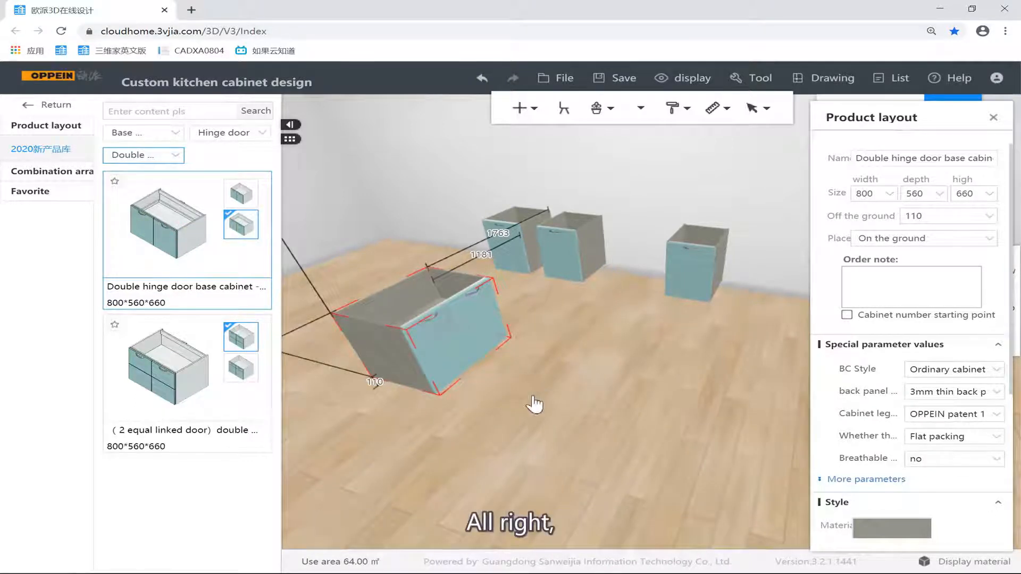
pyautogui.click(584, 391)
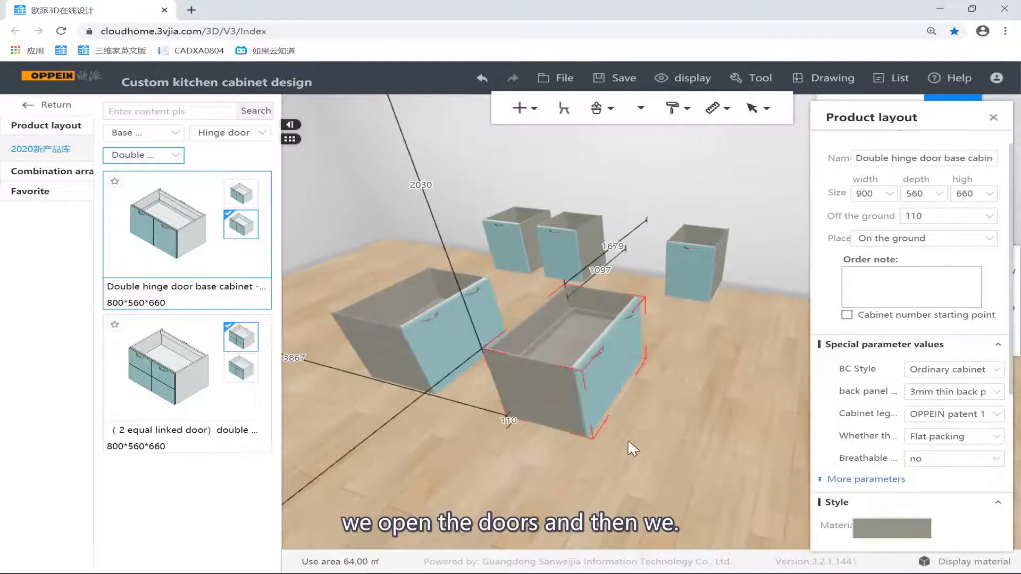
# Open the double hinge door variant's doors and examine its interior from the front.
pyautogui.press('o')
pyautogui.moveTo(671, 452); pyautogui.dragTo(443, 408)
pyautogui.click(648, 408)
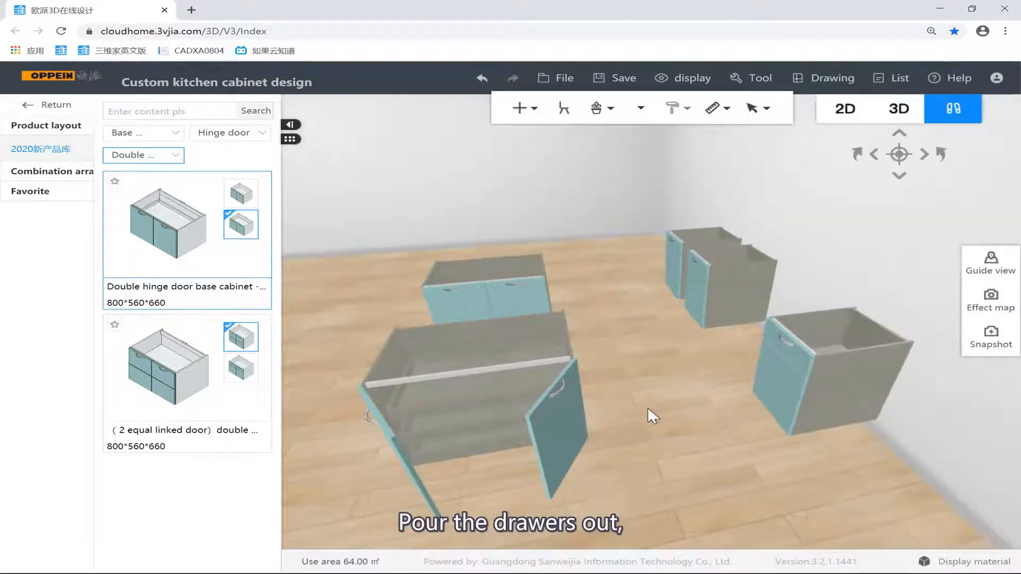
pyautogui.scroll(-2, 638, 396)
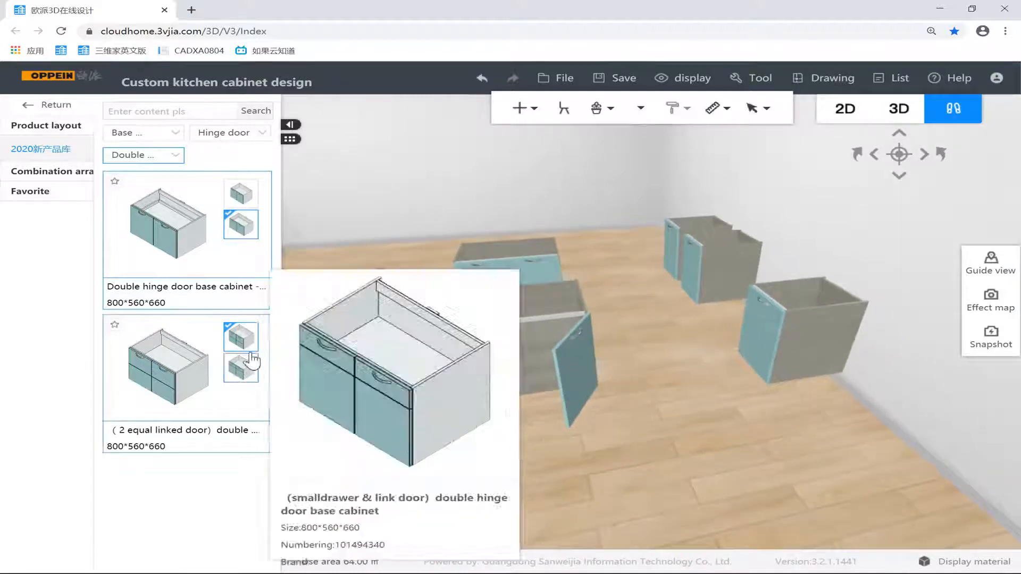
# Place the 2 equal linked door and the small drawer & link door double hinge base cabinets along the wall.
pyautogui.click(241, 367)
pyautogui.moveTo(631, 440); pyautogui.dragTo(710, 444)
pyautogui.click(237, 344)
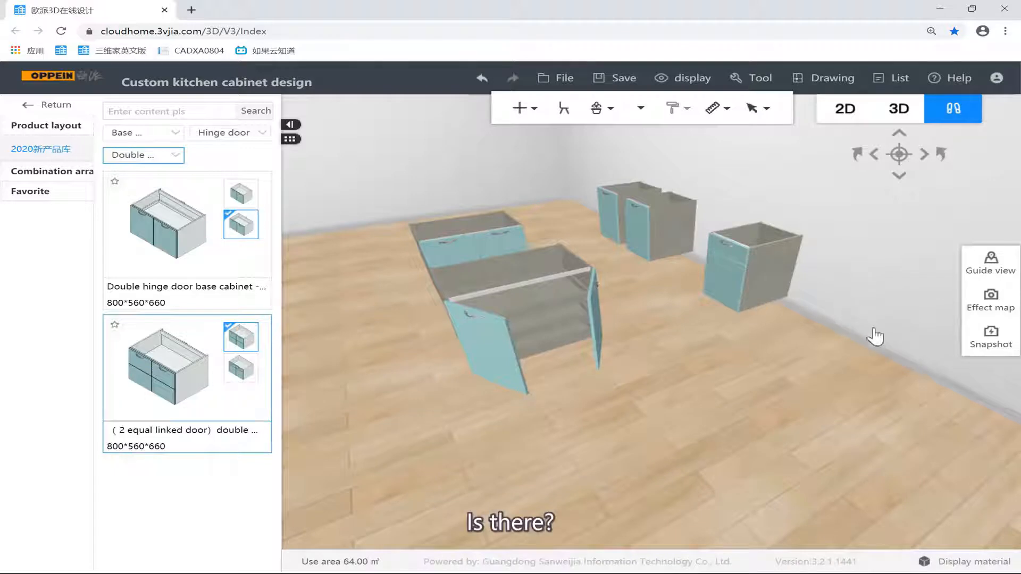
pyautogui.click(904, 311)
pyautogui.moveTo(765, 417); pyautogui.dragTo(367, 384)
pyautogui.click(236, 370)
pyautogui.moveTo(173, 359)
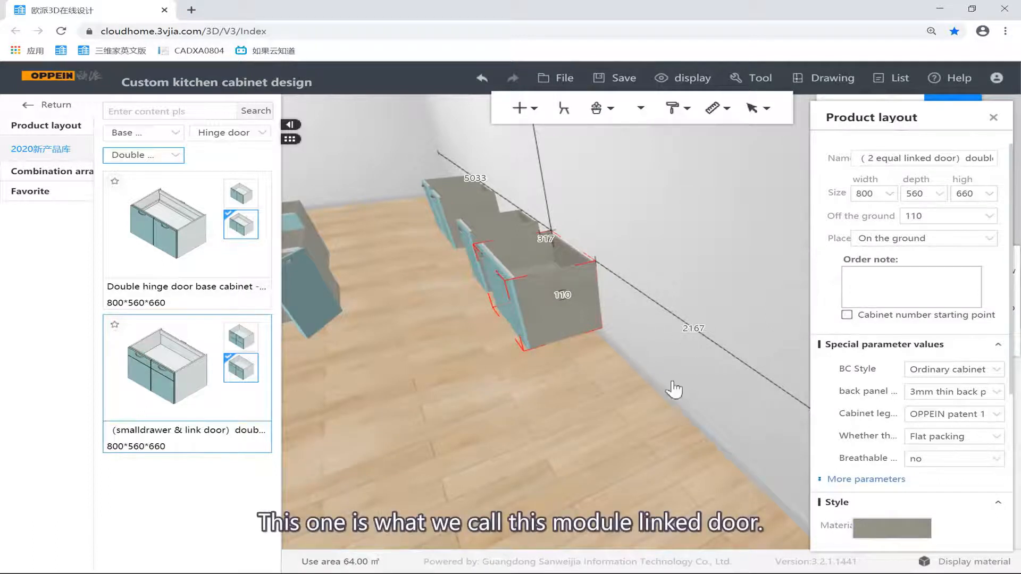
pyautogui.click(627, 363)
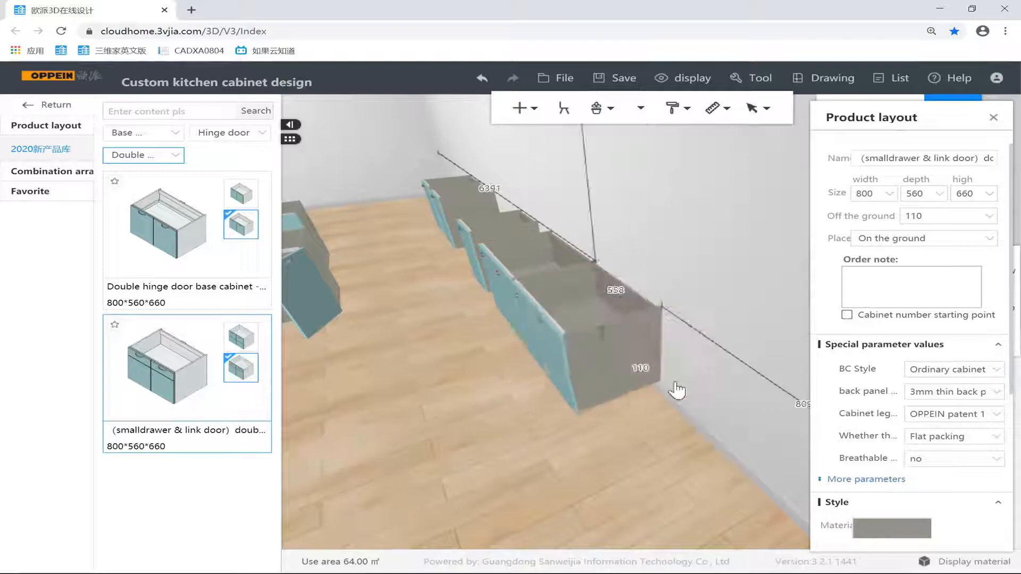
# Compare the inner structure of the two linked-door double cabinets with their doors open, and close the doors.
pyautogui.click(572, 449)
pyautogui.moveTo(572, 449); pyautogui.dragTo(573, 397)
pyautogui.click(607, 413)
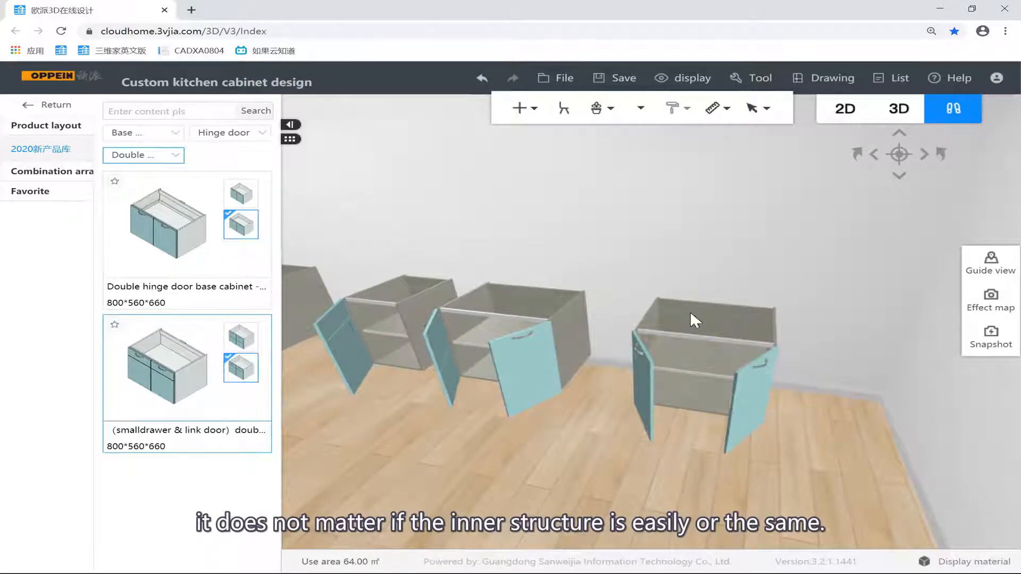
pyautogui.click(687, 328)
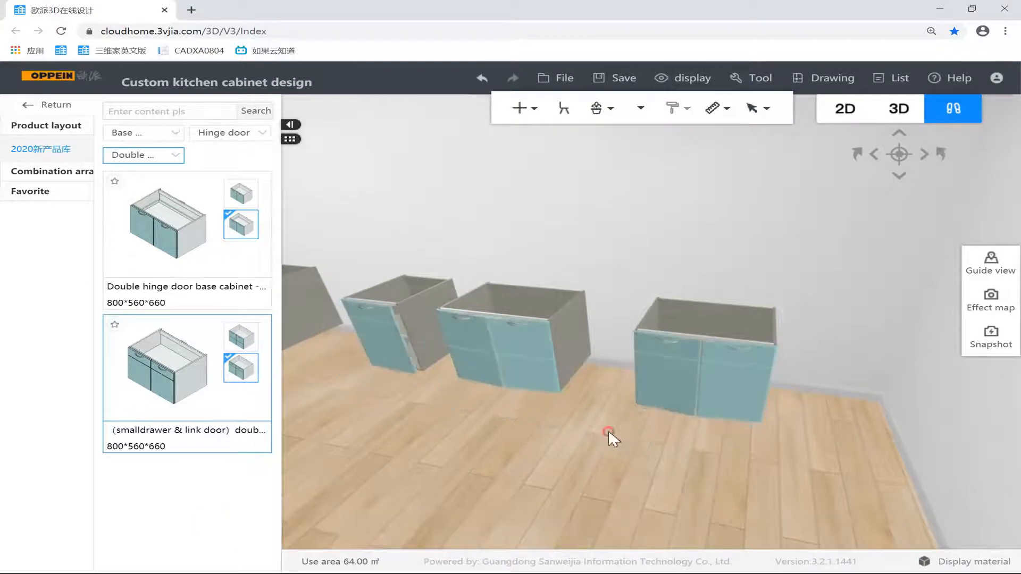
# Select all the sample base cabinets on the floor and along the wall together and delete them.
pyautogui.moveTo(610, 435); pyautogui.dragTo(603, 400)
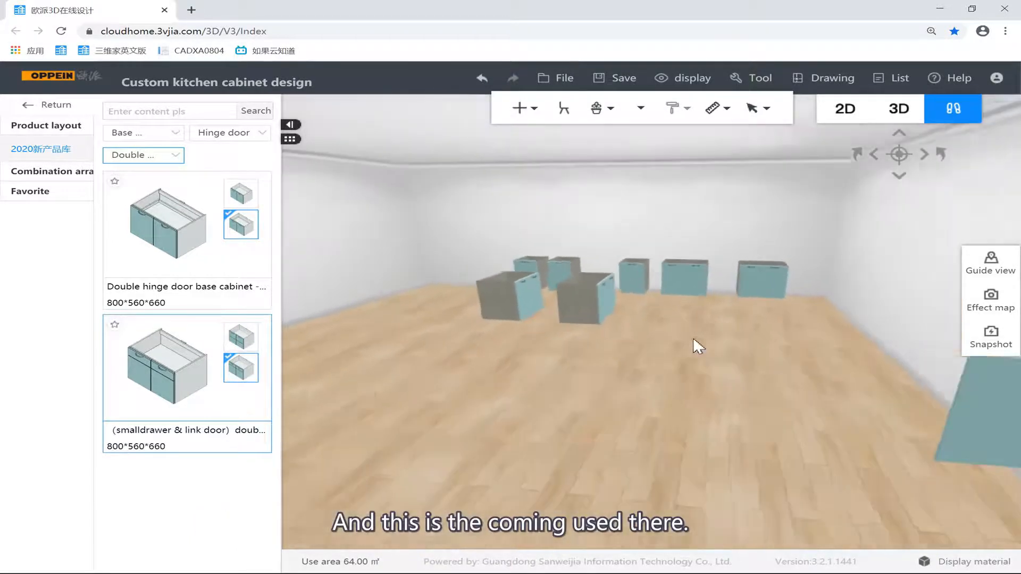
pyautogui.moveTo(466, 224); pyautogui.dragTo(777, 323)
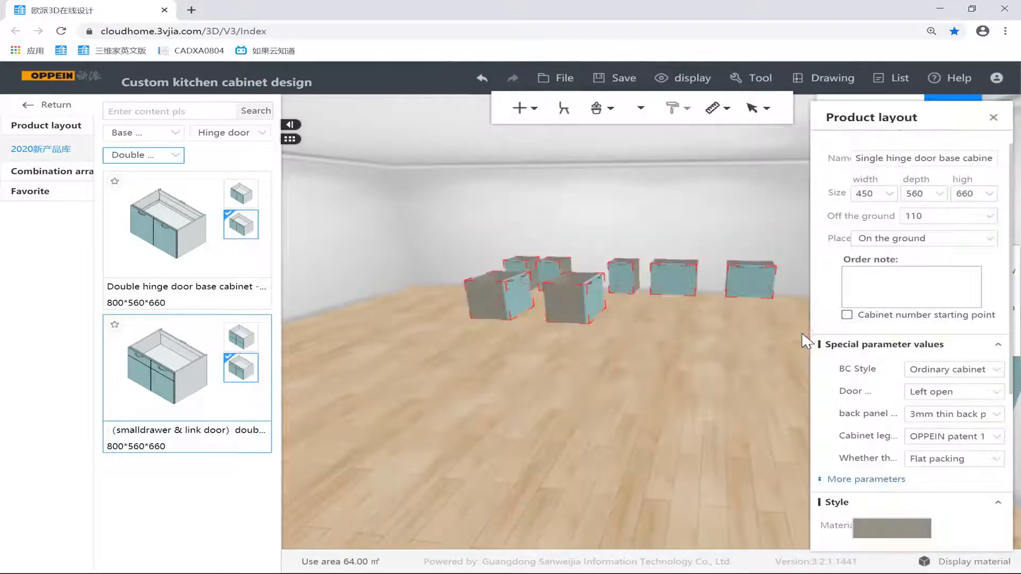
pyautogui.press('Delete')
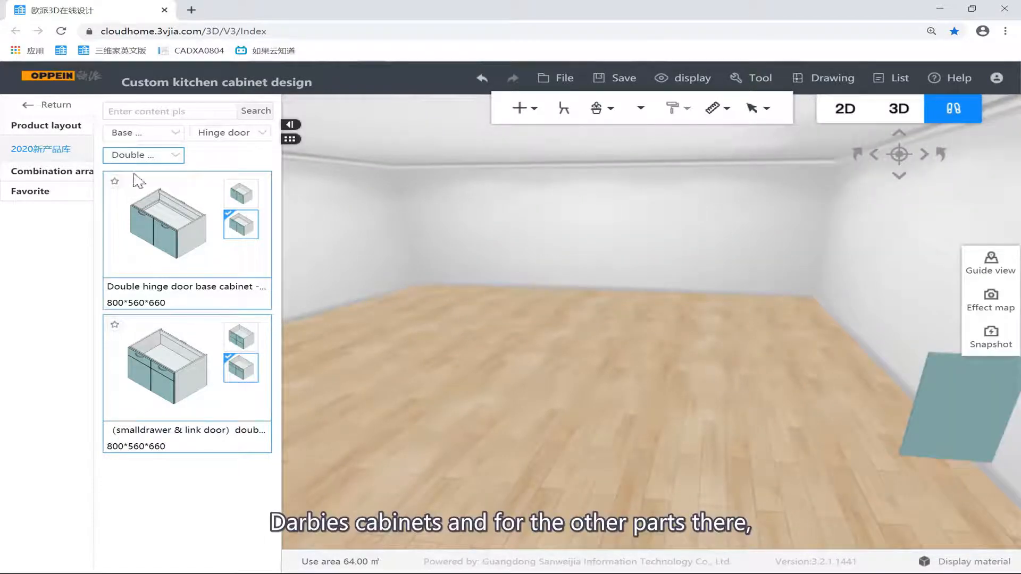
# Browse the hinge door base cabinets in the Bevel angle cabinet and Lift-up cabinet subcategories.
pyautogui.click(142, 155)
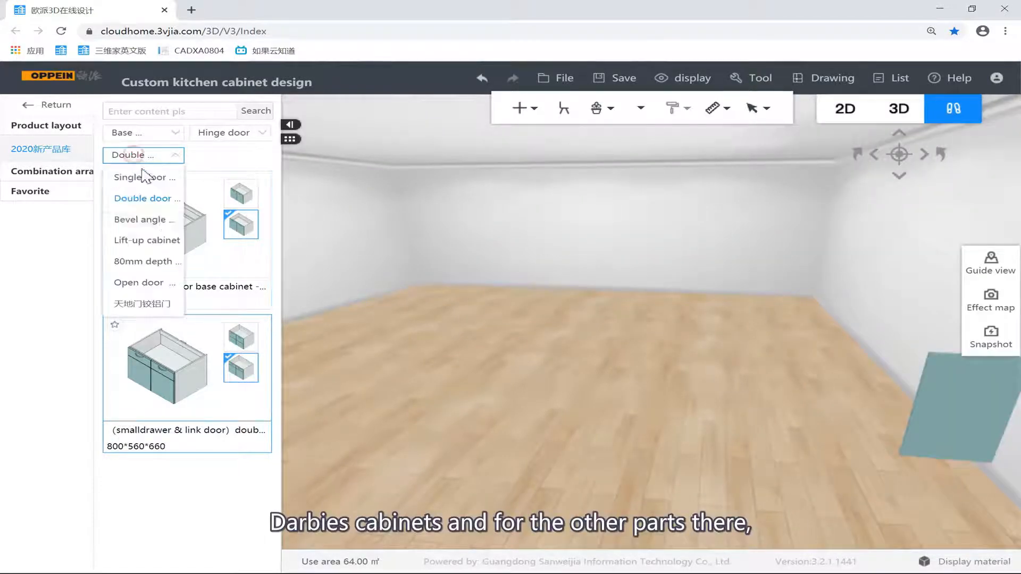
pyautogui.click(153, 219)
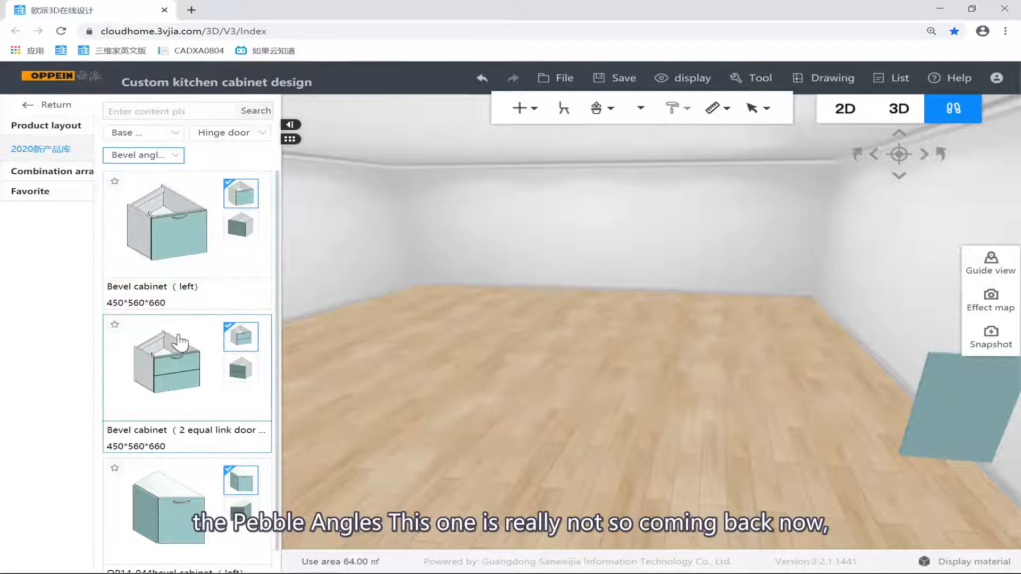
pyautogui.scroll(-1, 171, 319)
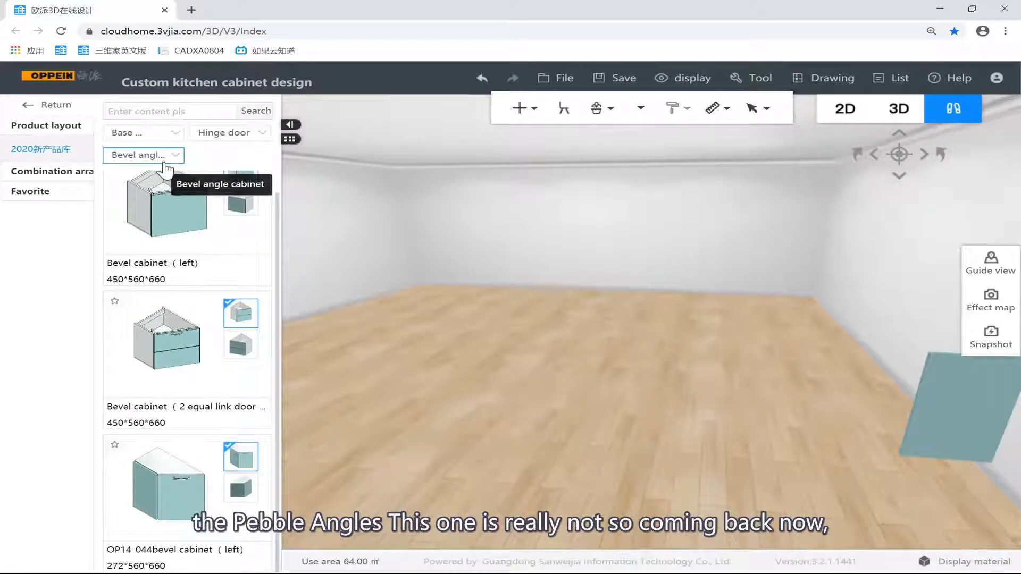
pyautogui.click(166, 155)
pyautogui.click(152, 246)
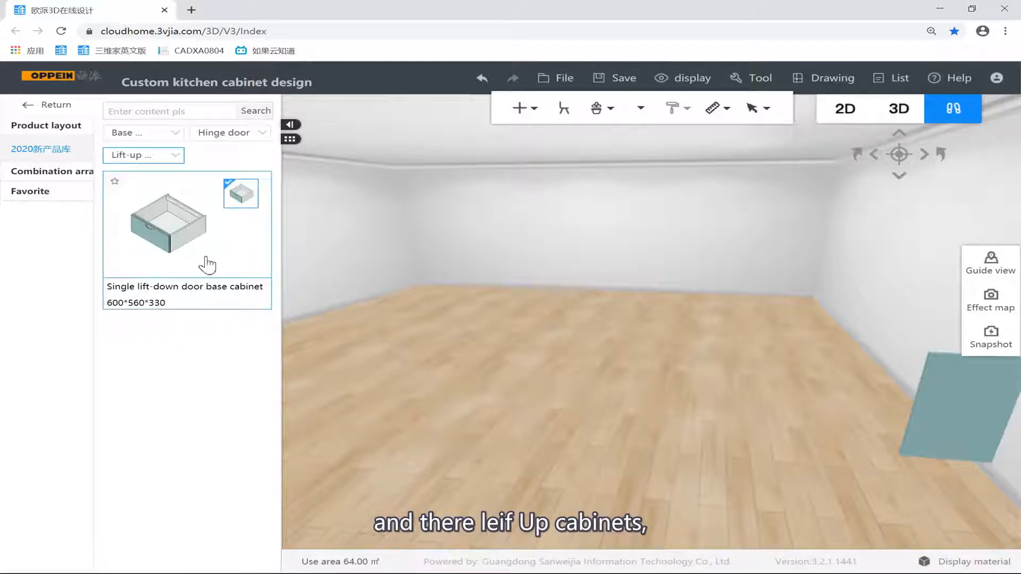
# Browse the 80mm depth base cabinet filler frame and Open door subcategories, including the single door corner cabinets.
pyautogui.click(173, 154)
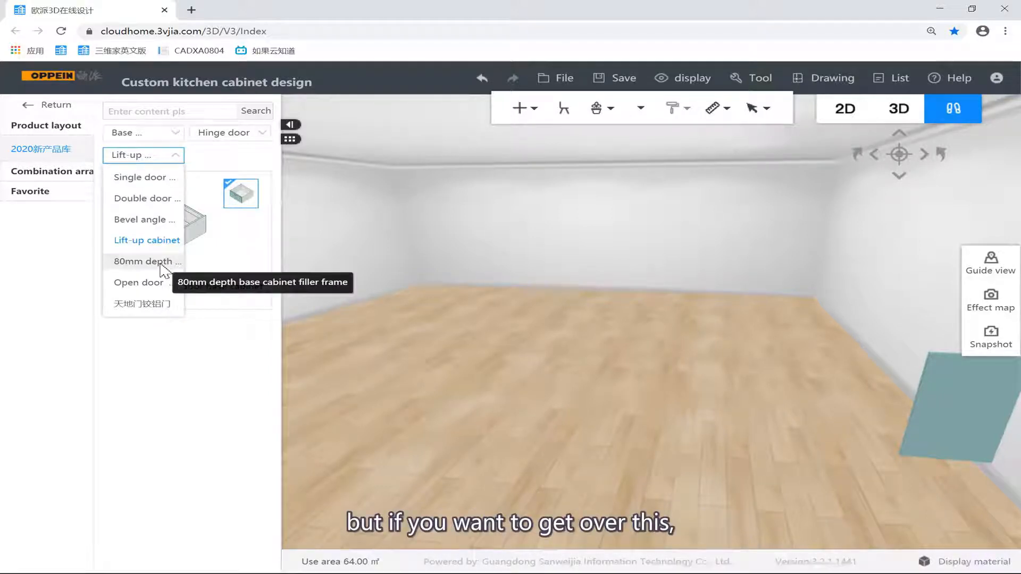
pyautogui.click(143, 261)
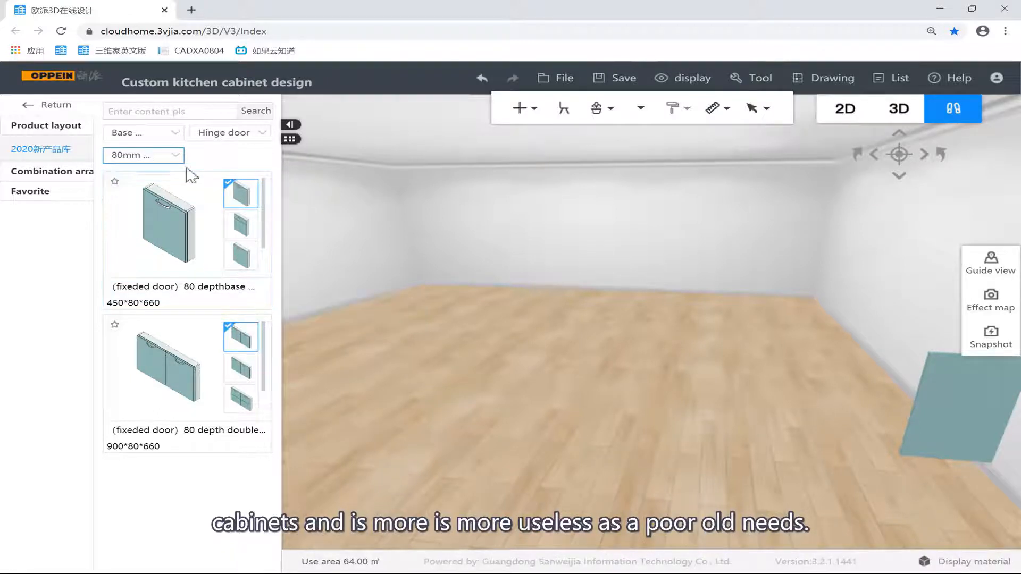
pyautogui.click(155, 156)
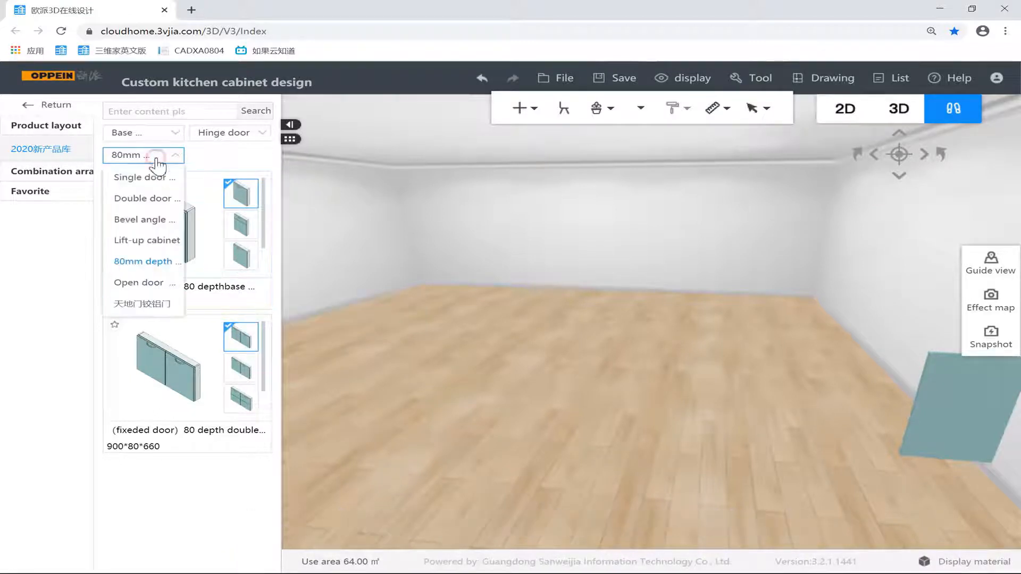
pyautogui.click(146, 284)
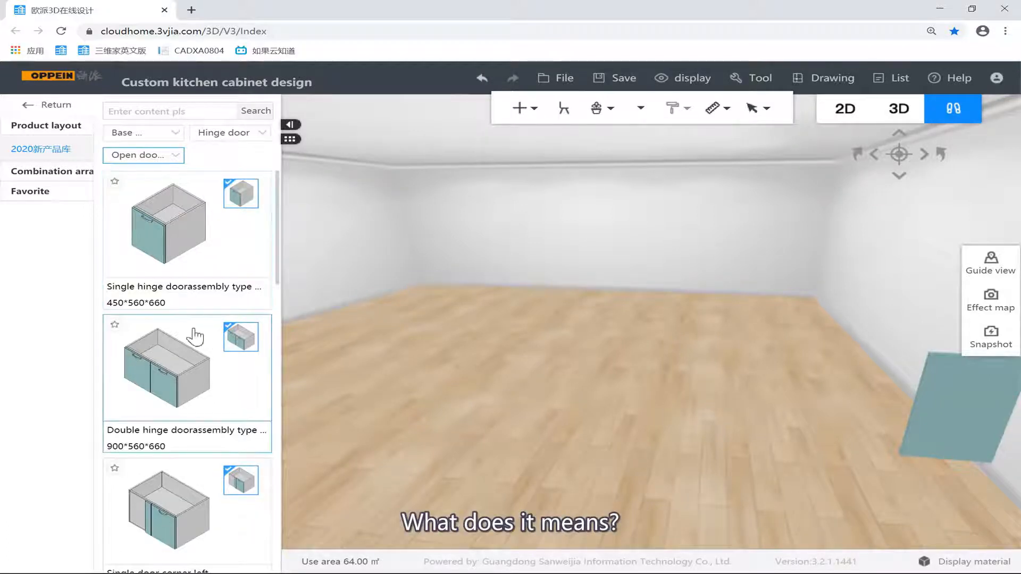
pyautogui.scroll(-5, 233, 393)
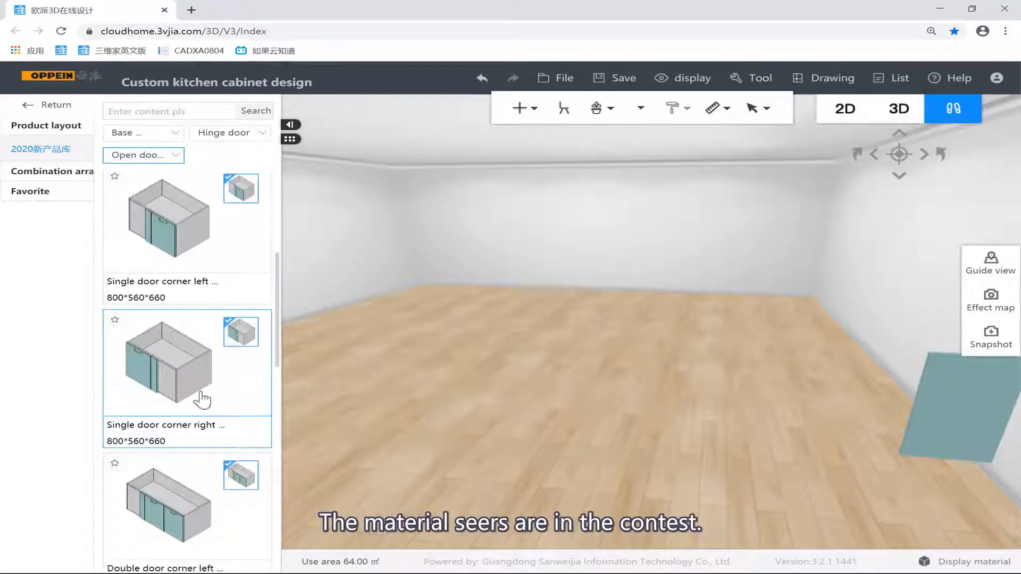
# Browse the single-door base cabinets in the 天地门铰铝门 subcategory of the hinge door cabinets.
pyautogui.scroll(5, 202, 399)
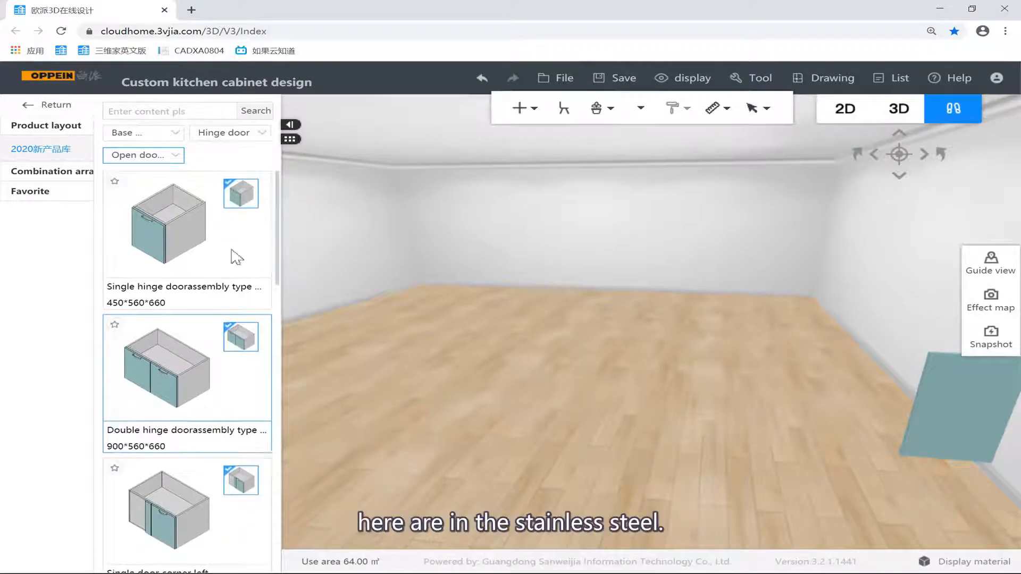
pyautogui.click(155, 159)
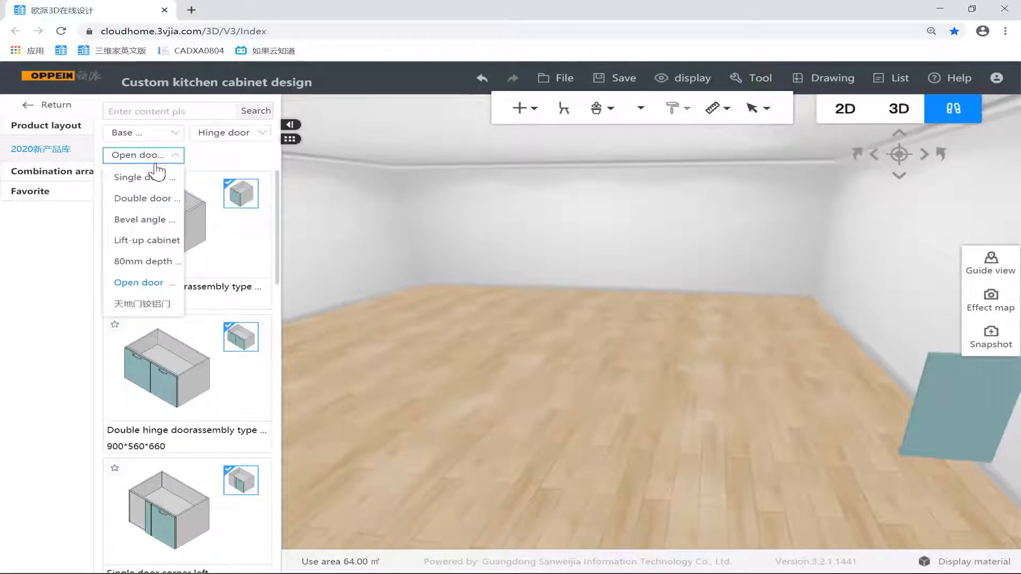
pyautogui.click(162, 305)
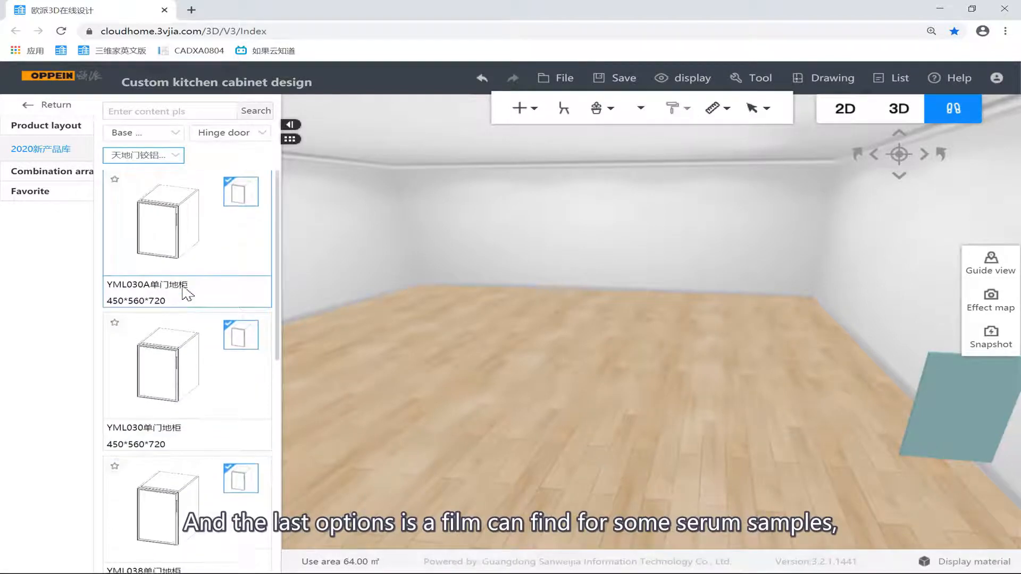
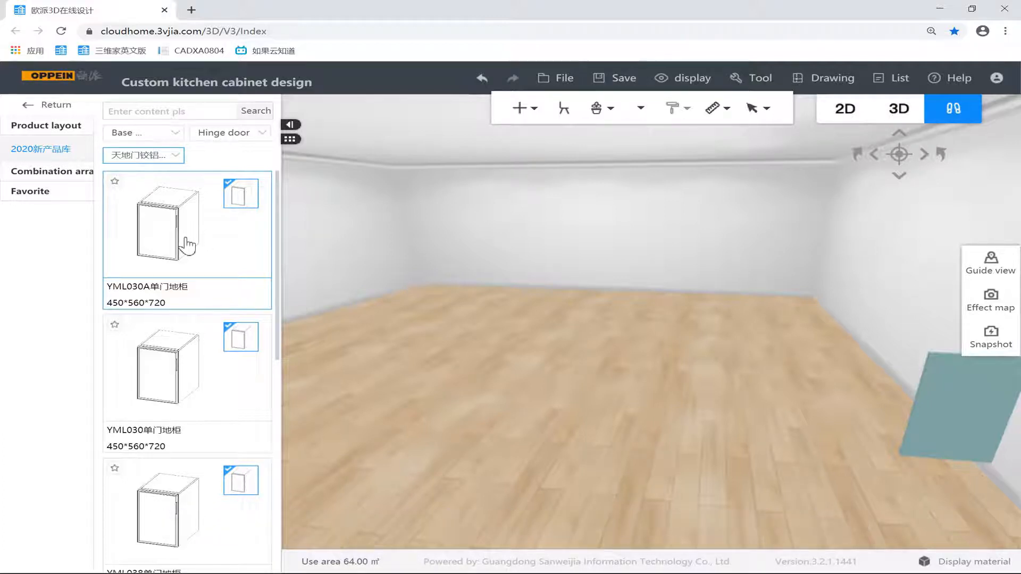
pyautogui.scroll(-3, 188, 246)
pyautogui.scroll(3, 187, 246)
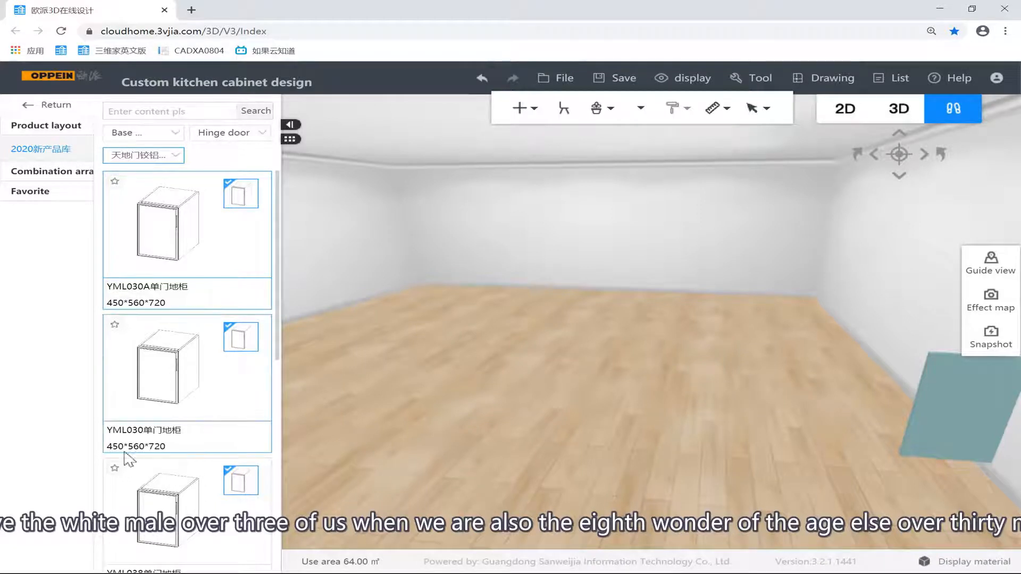
pyautogui.scroll(-3, 113, 444)
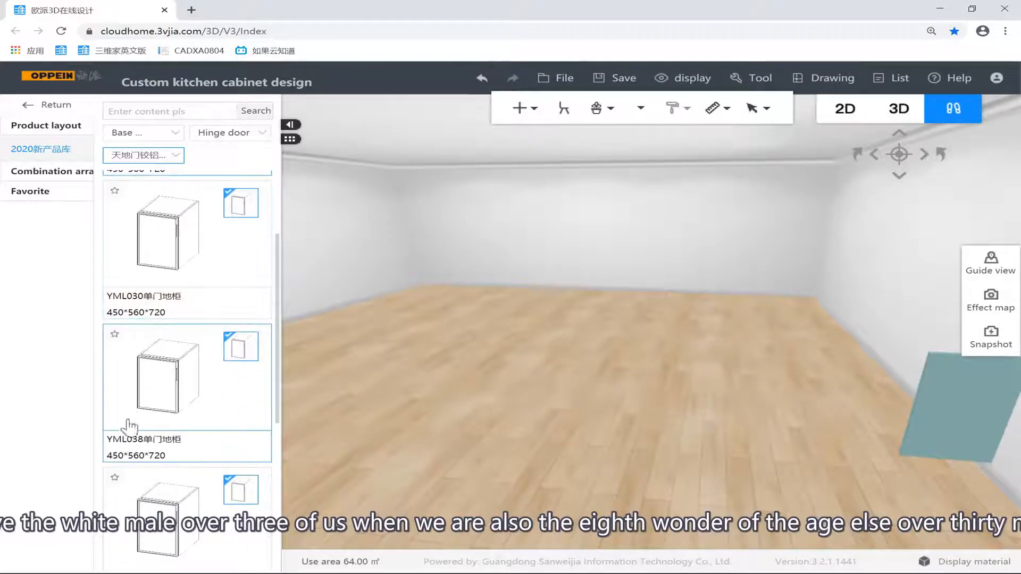
pyautogui.scroll(-5, 120, 452)
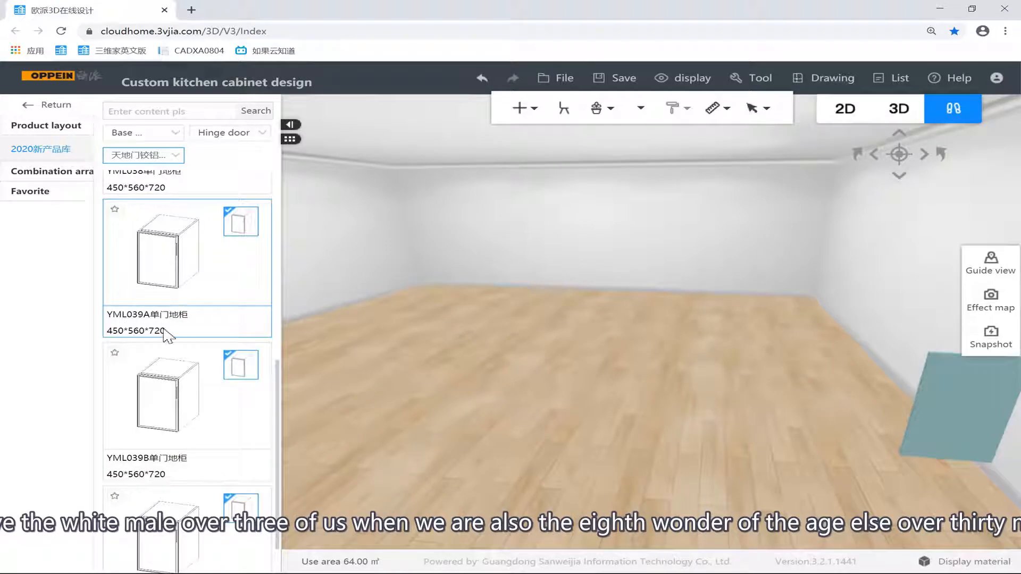
pyautogui.scroll(-1, 143, 457)
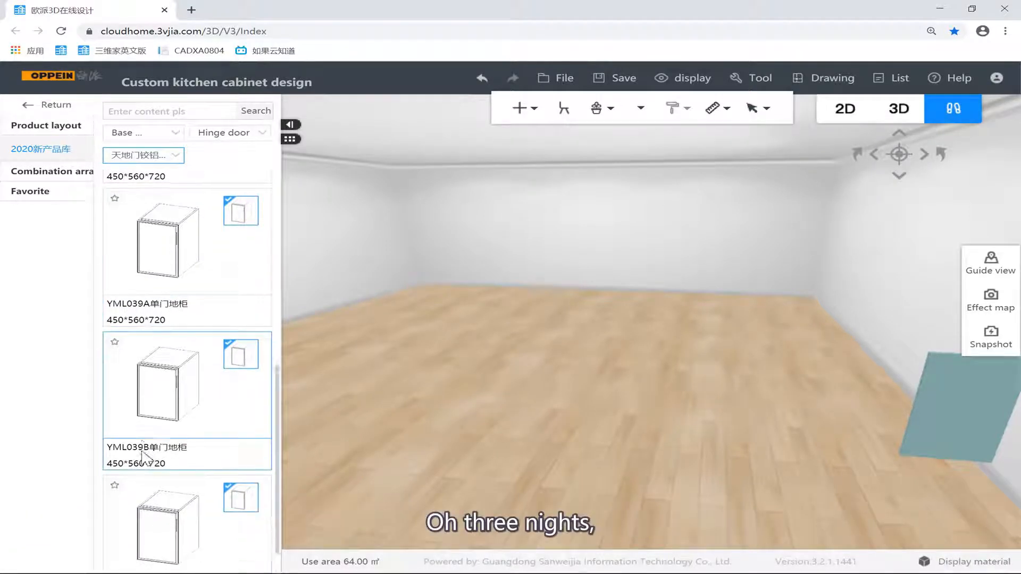
pyautogui.scroll(-1, 143, 456)
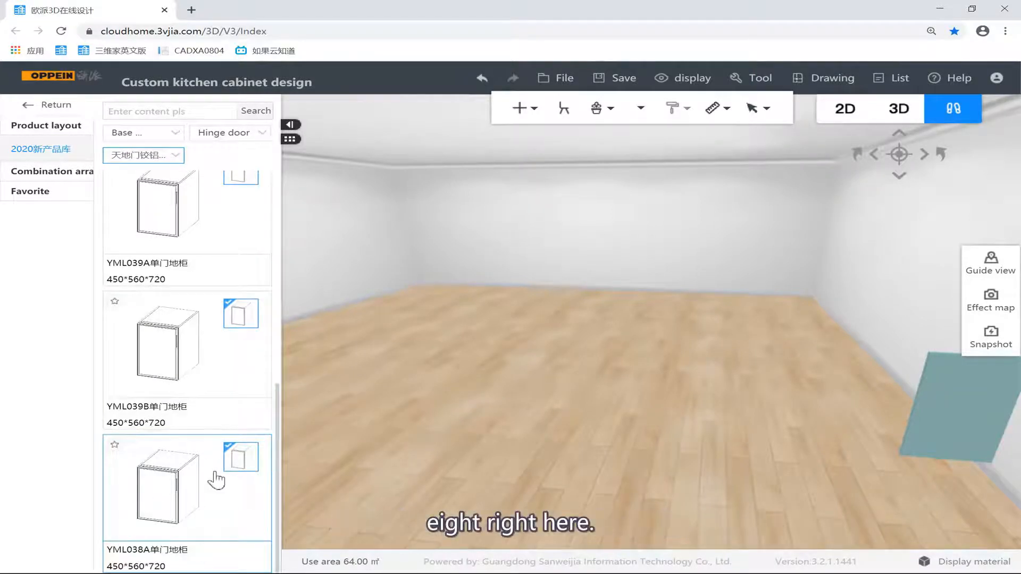
# Place the YML039A and YML039B single-door base cabinets side by side on the floor.
pyautogui.scroll(3, 203, 365)
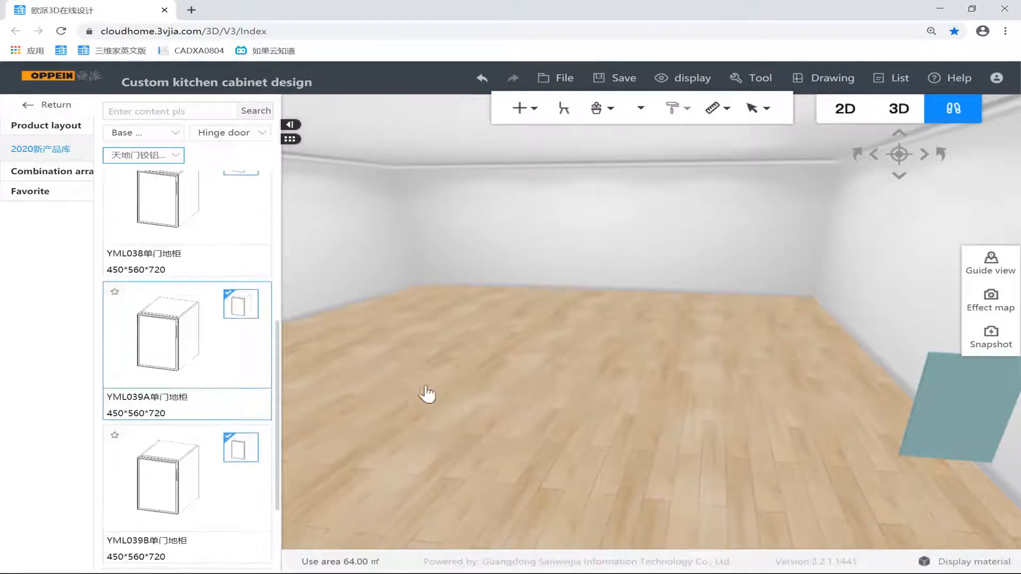
pyautogui.click(513, 366)
pyautogui.moveTo(562, 283); pyautogui.dragTo(319, 290)
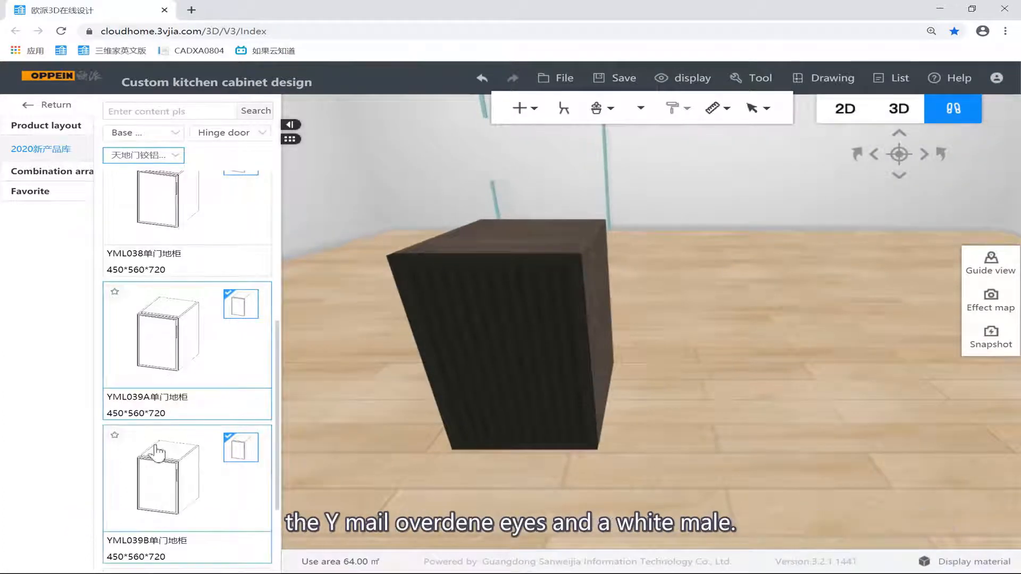
pyautogui.click(192, 455)
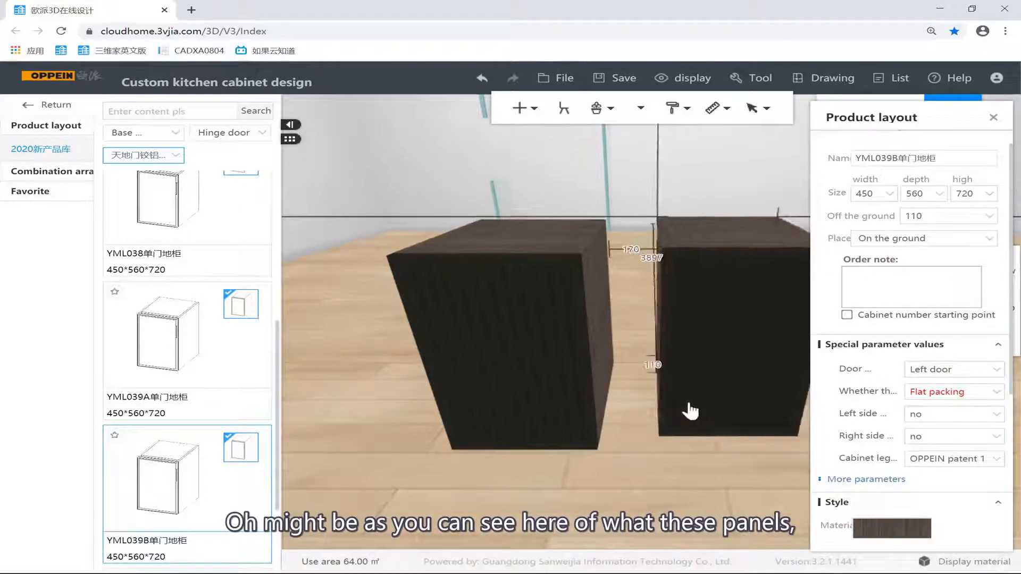
pyautogui.click(682, 407)
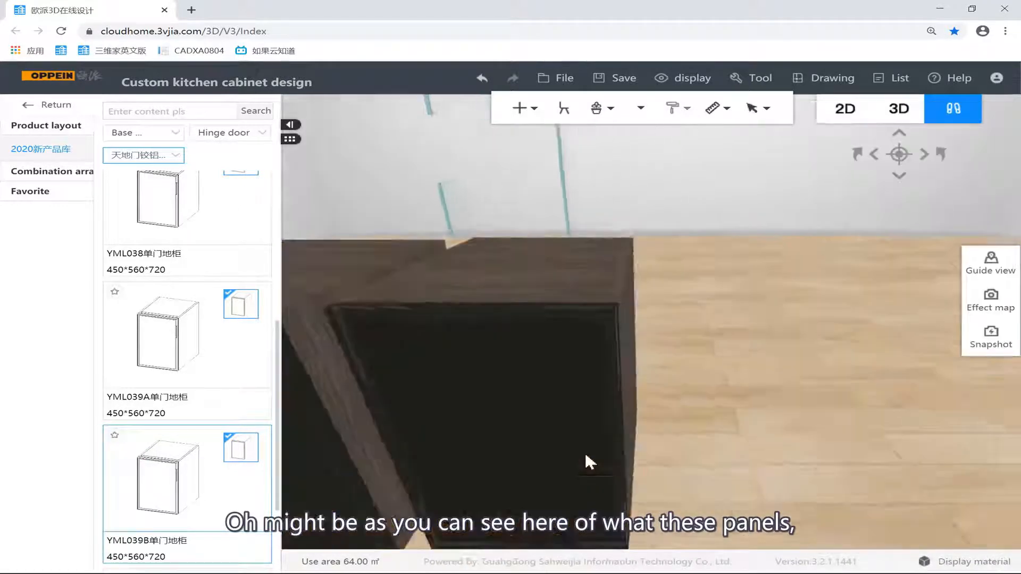
# Inspect and compare the door panels of the YML039A and YML039B cabinets up close.
pyautogui.moveTo(586, 455); pyautogui.dragTo(500, 320)
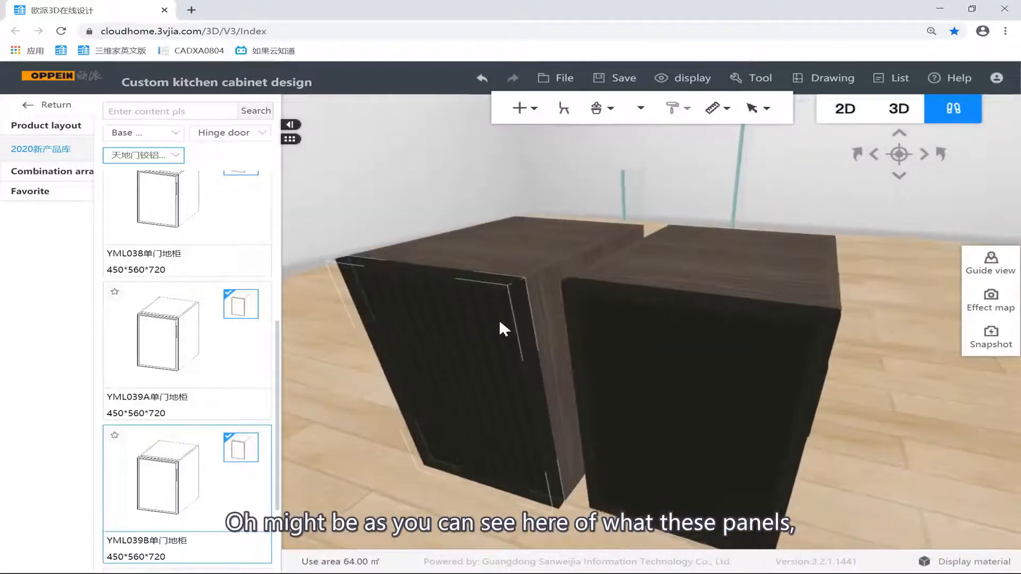
pyautogui.click(452, 342)
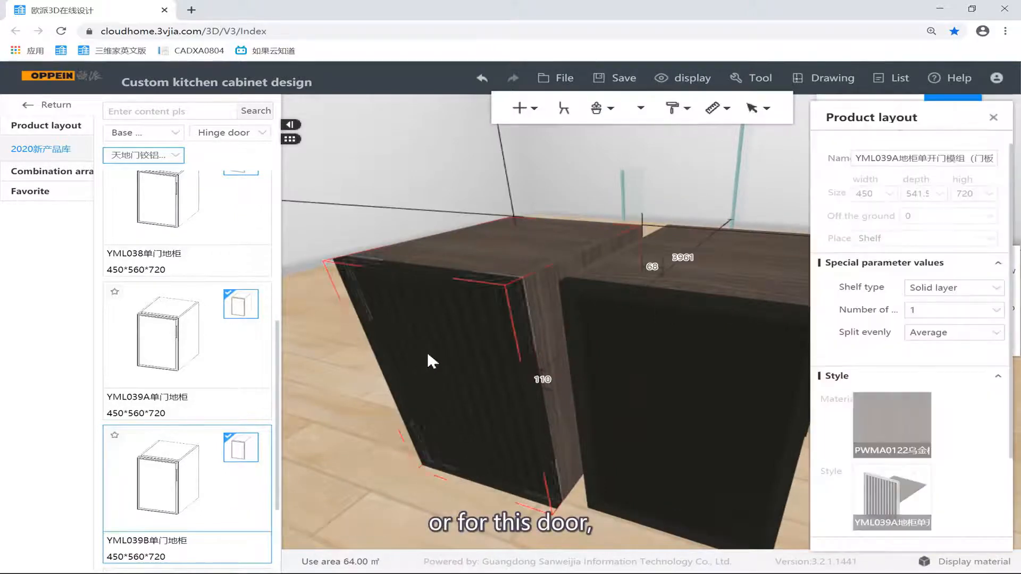
pyautogui.moveTo(467, 365); pyautogui.dragTo(549, 328)
pyautogui.click(549, 328)
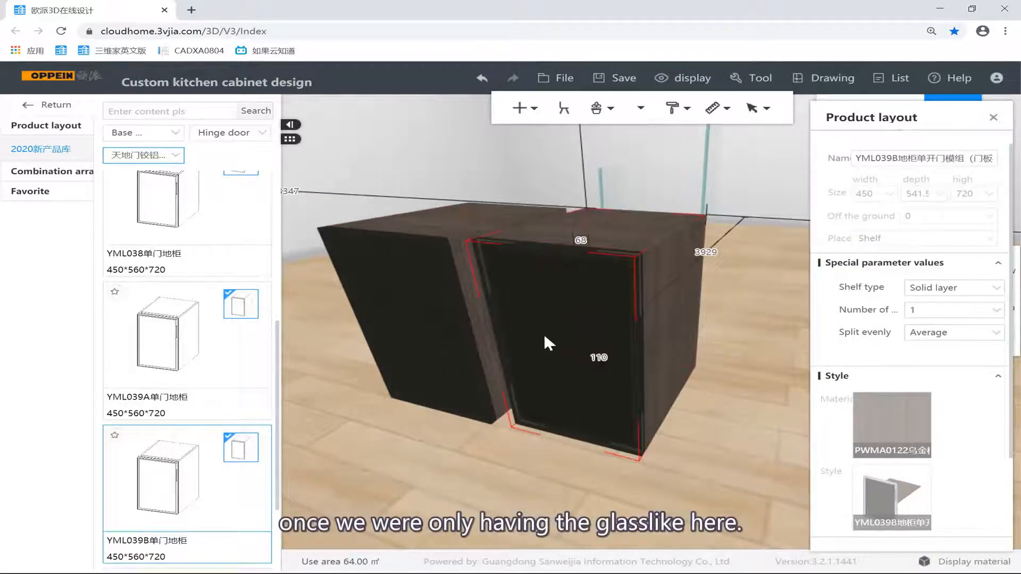
pyautogui.click(506, 488)
pyautogui.scroll(-4, 534, 396)
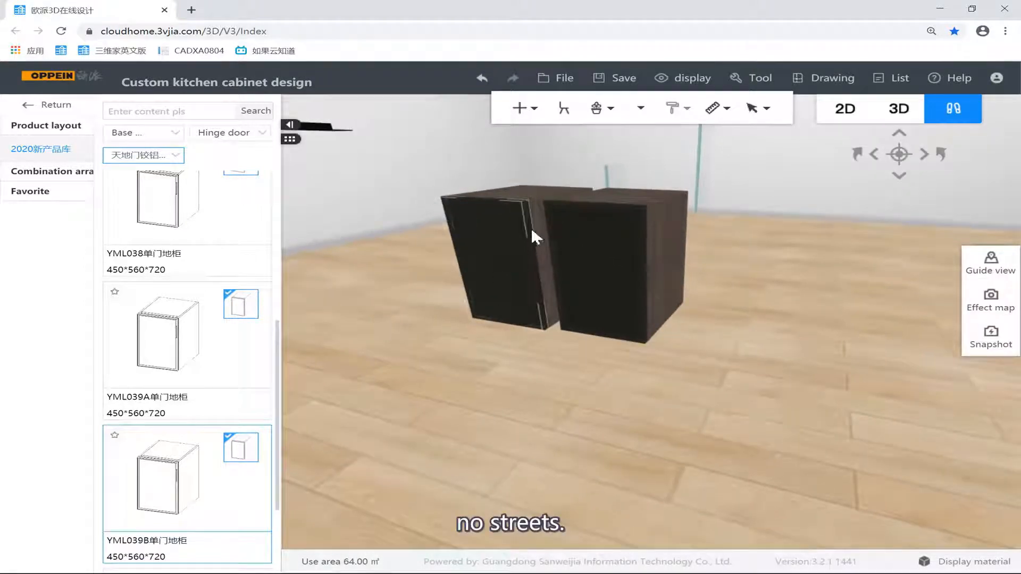
# Place the YML030 and YML030A single-door base cabinets side by side in front of the first pair.
pyautogui.scroll(3, 229, 404)
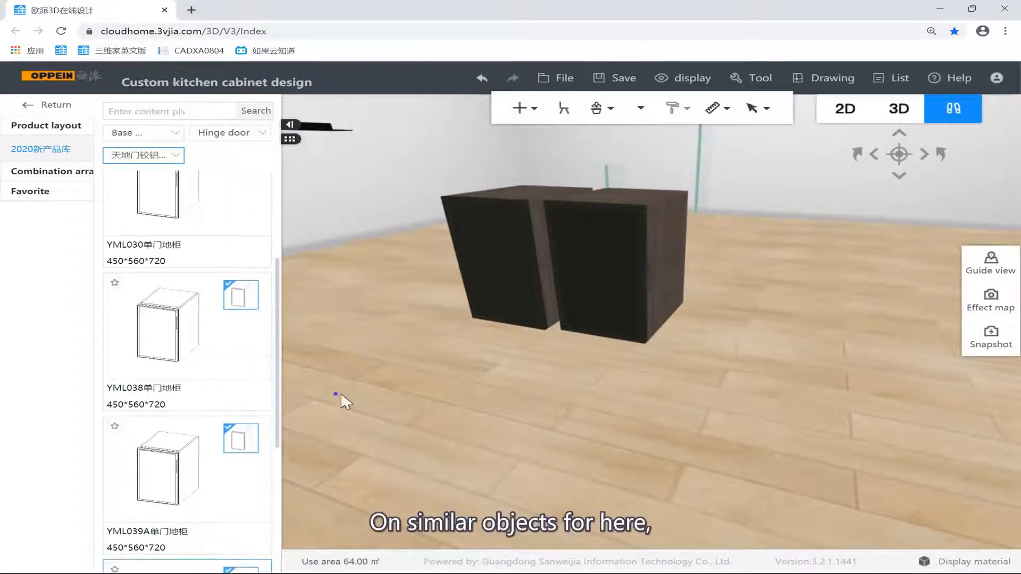
pyautogui.moveTo(338, 393); pyautogui.dragTo(234, 388)
pyautogui.scroll(4, 203, 389)
pyautogui.moveTo(363, 420); pyautogui.dragTo(365, 388)
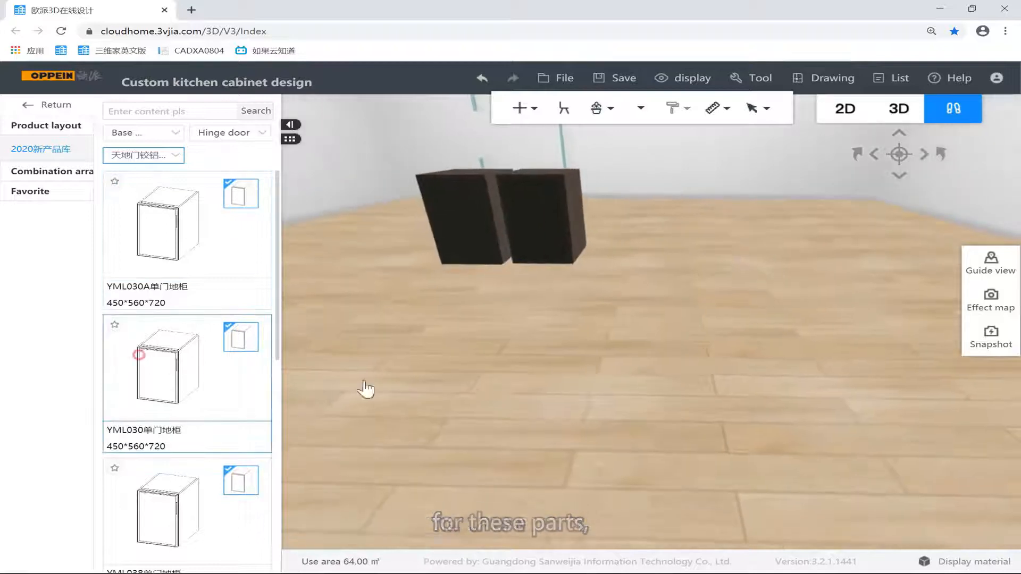
pyautogui.click(460, 354)
pyautogui.click(487, 425)
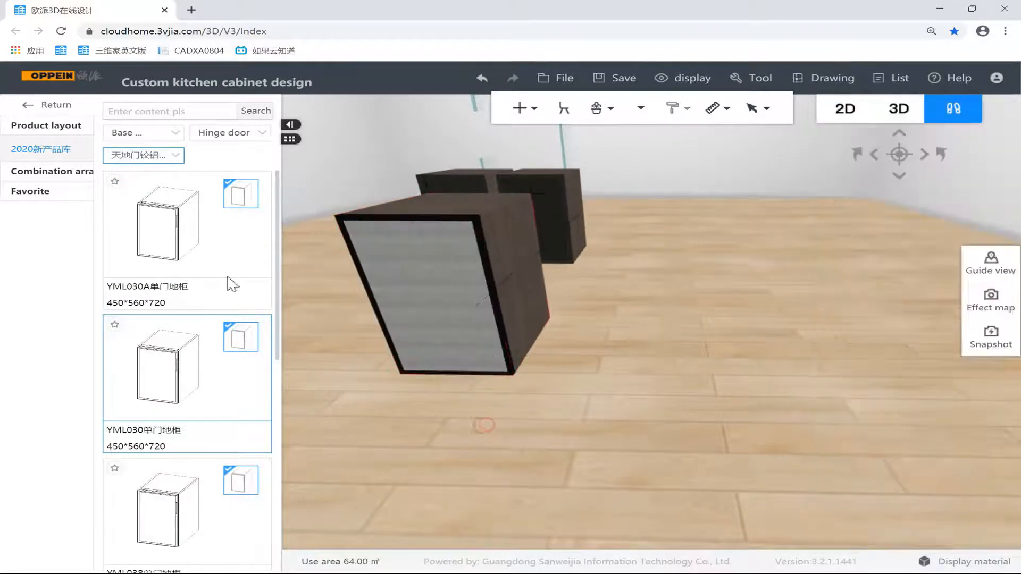
pyautogui.click(232, 285)
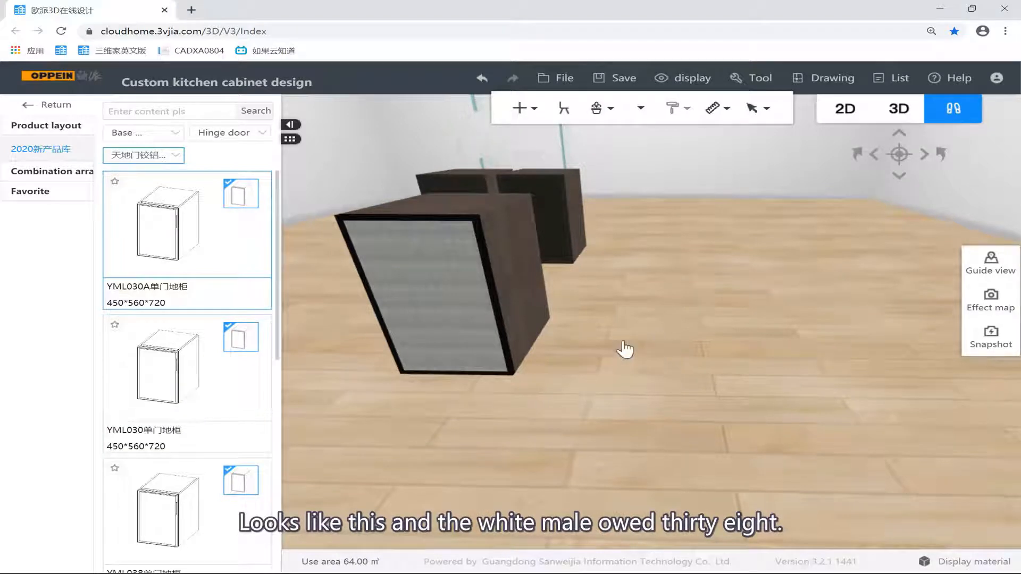
pyautogui.click(645, 371)
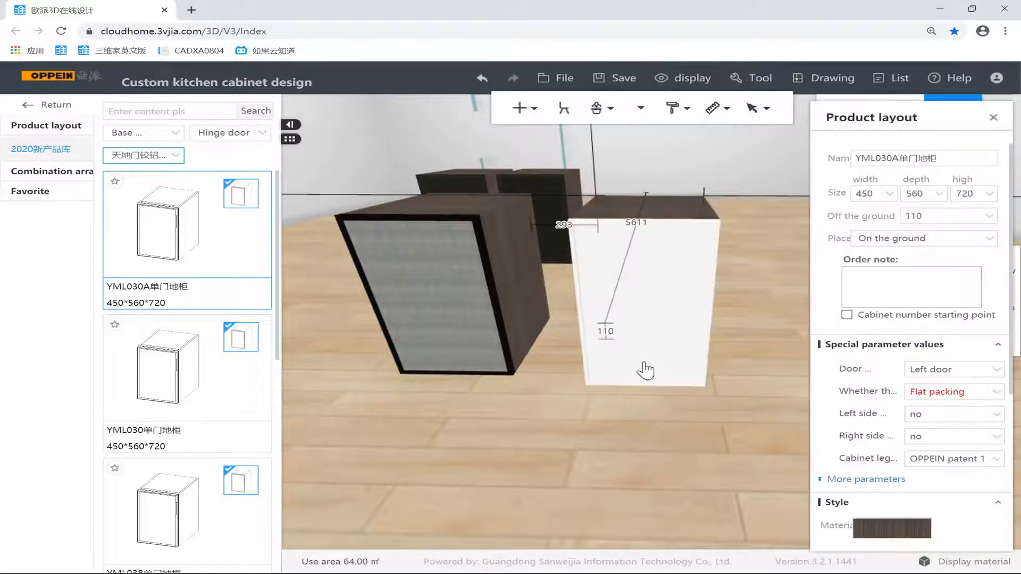
pyautogui.click(628, 373)
pyautogui.click(619, 392)
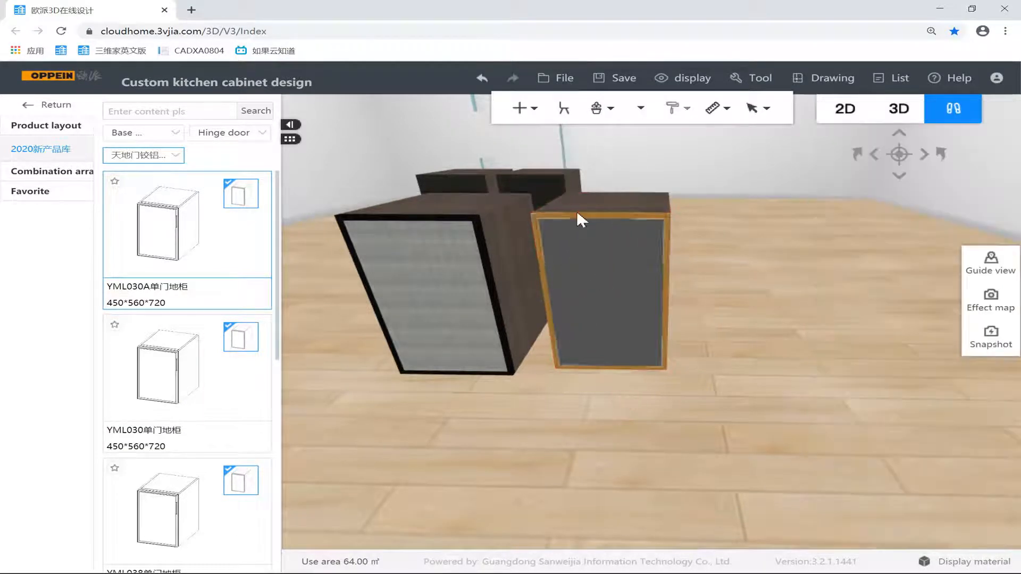
# Compare the door frames and panels of the YML030 and YML030A cabinets, selecting each in turn.
pyautogui.click(576, 210)
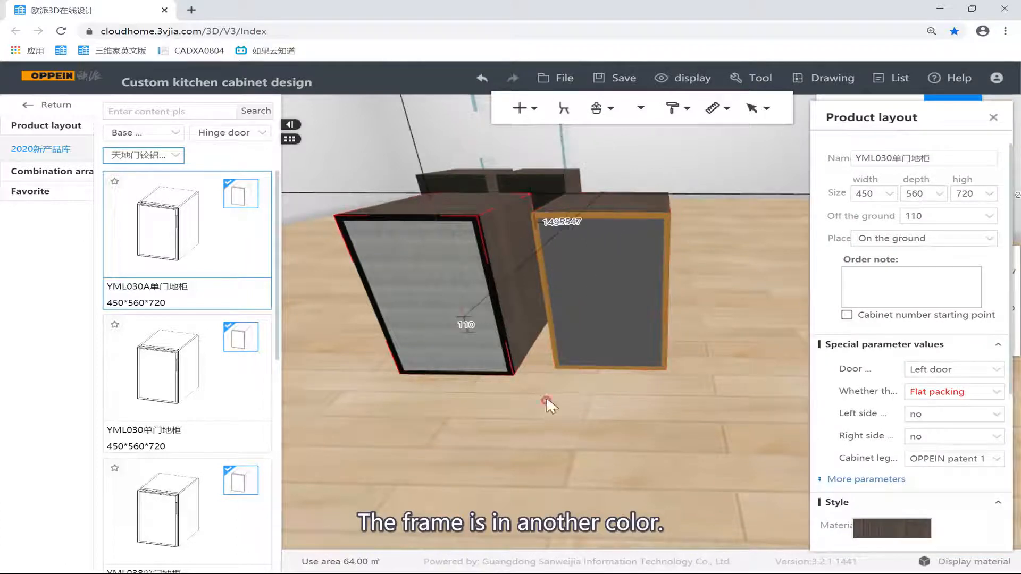
pyautogui.click(547, 397)
pyautogui.click(582, 196)
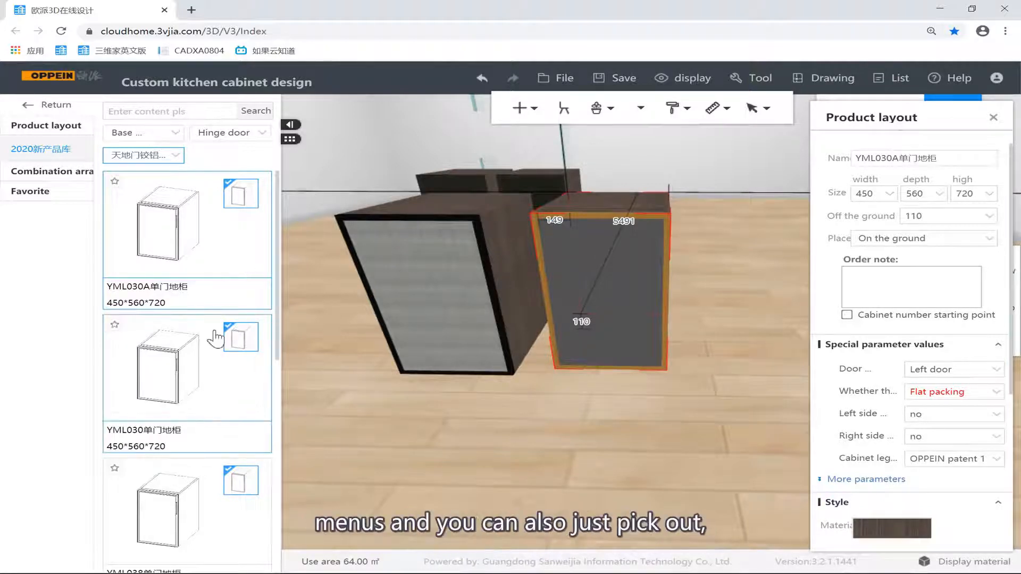
pyautogui.click(419, 198)
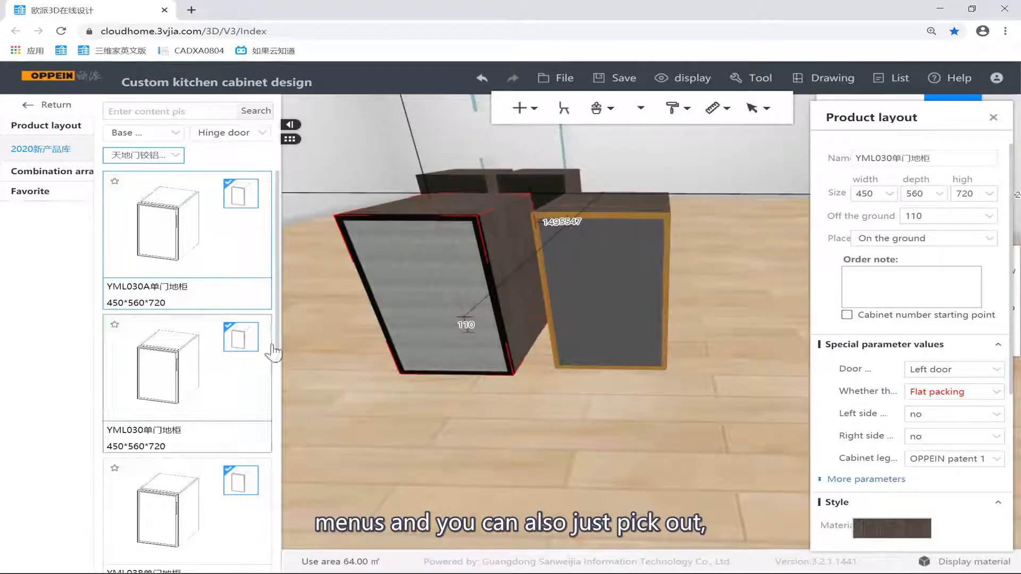
pyautogui.click(597, 204)
pyautogui.scroll(-4, 481, 244)
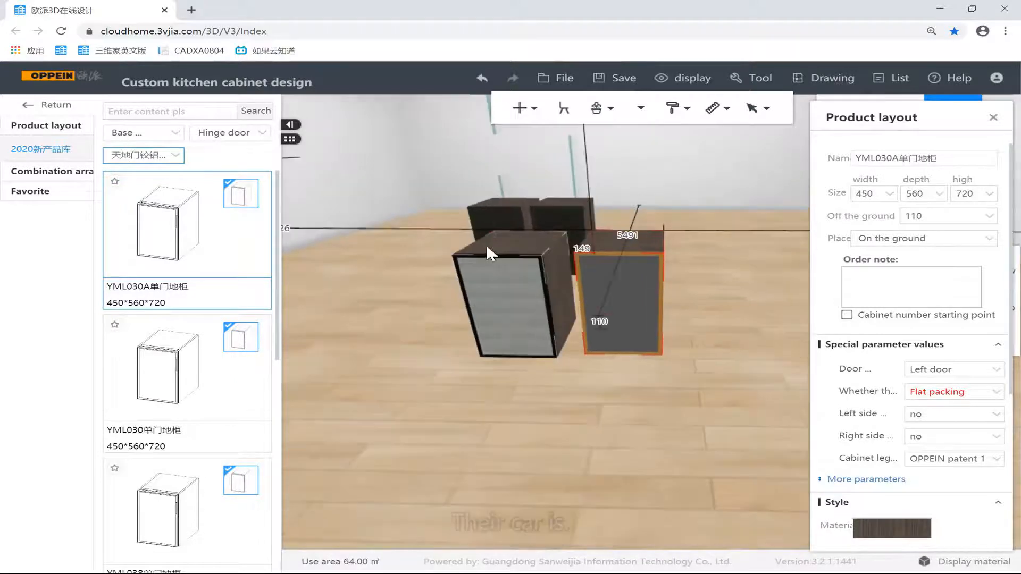
pyautogui.moveTo(652, 251); pyautogui.dragTo(656, 251, button='right')
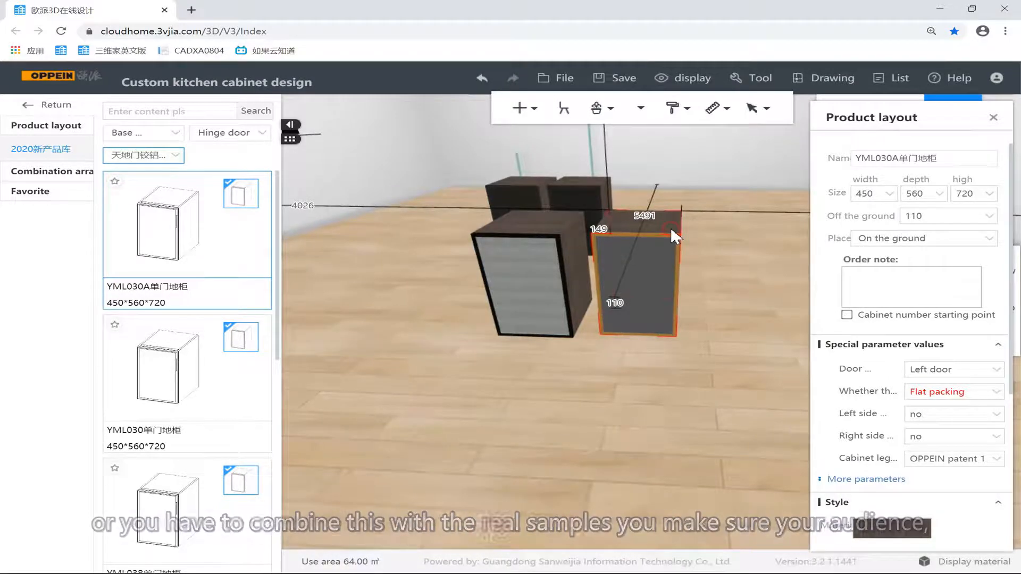
# Delete all four sample base cabinets from the floor one at a time.
pyautogui.press('Delete')
pyautogui.click(582, 237)
pyautogui.press('Delete')
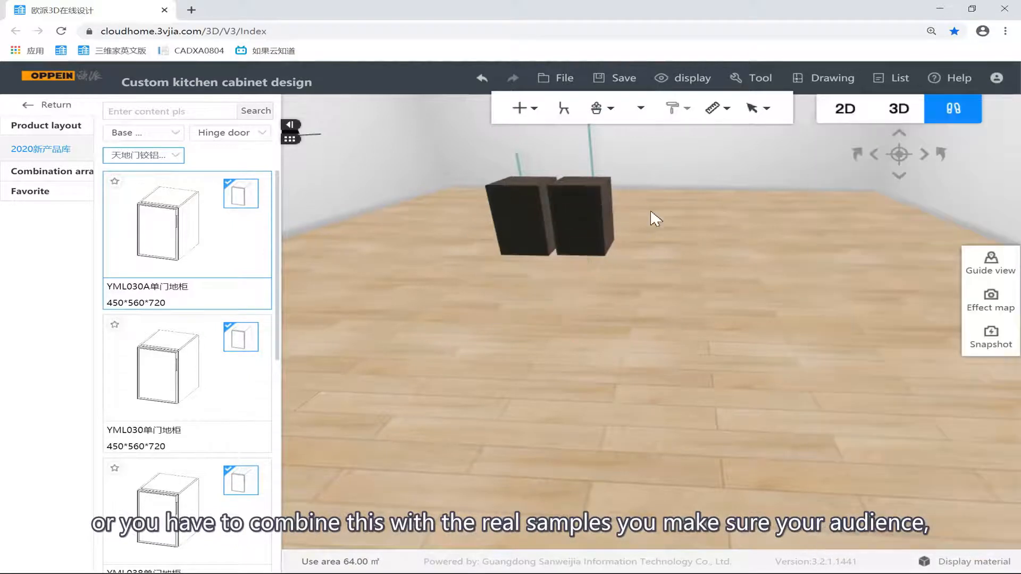
pyautogui.click(598, 179)
pyautogui.press('Delete')
pyautogui.click(543, 179)
pyautogui.press('Delete')
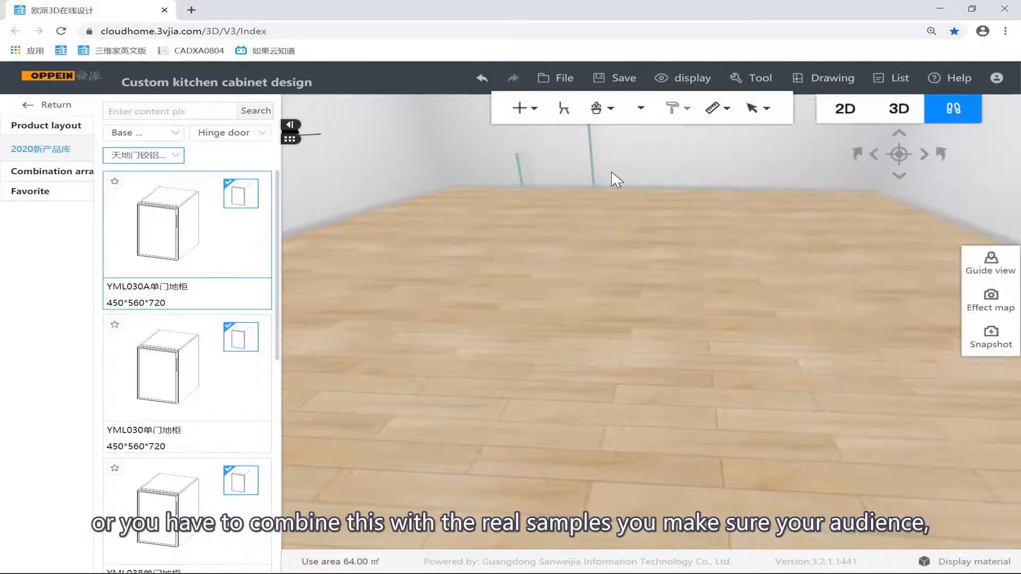
# Filter the base cabinet library to the Drawer cabinet category with the Drawer subtype.
pyautogui.moveTo(610, 175); pyautogui.dragTo(501, 244)
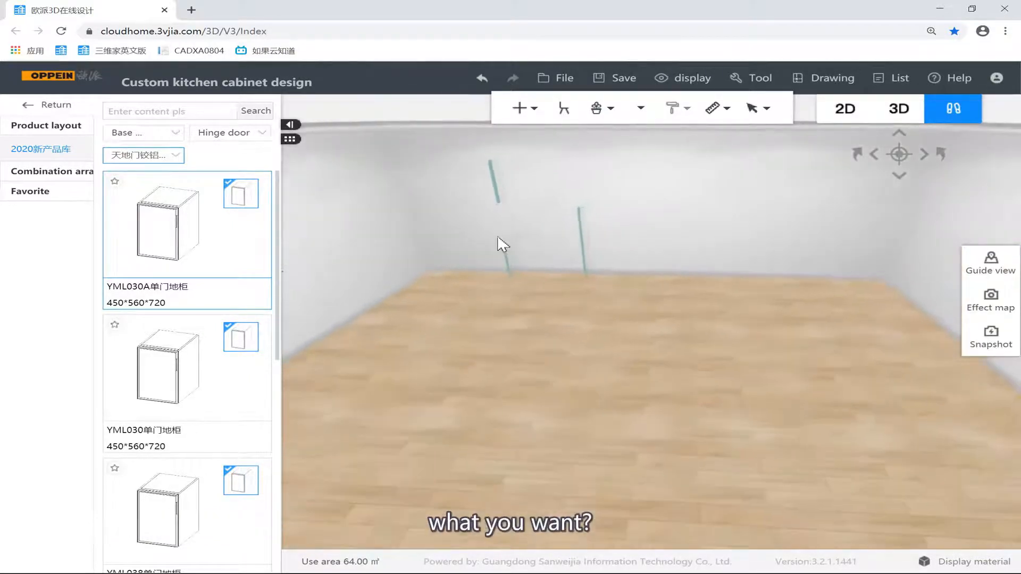
pyautogui.click(236, 133)
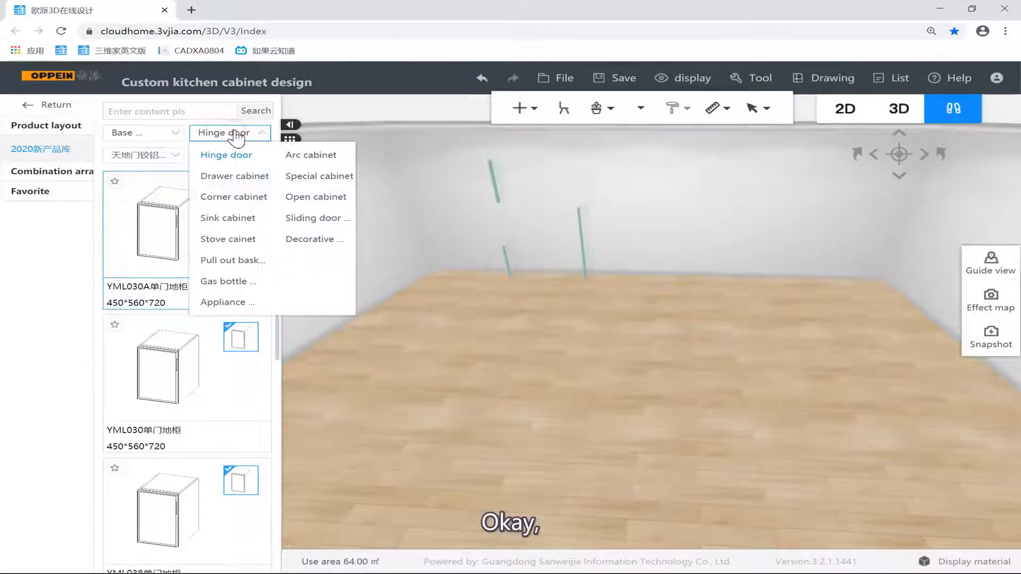
pyautogui.click(249, 178)
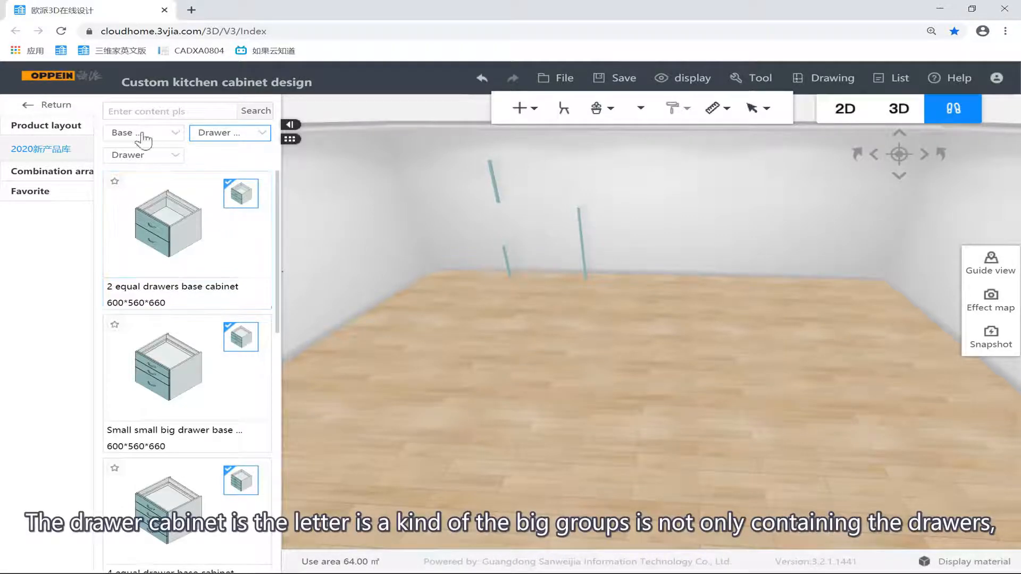
pyautogui.click(145, 154)
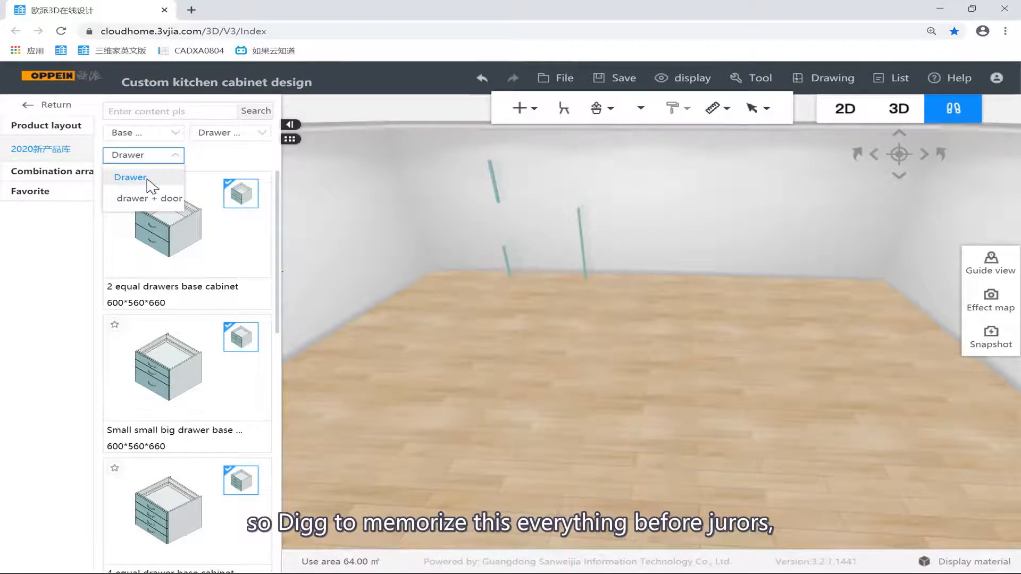
pyautogui.click(226, 137)
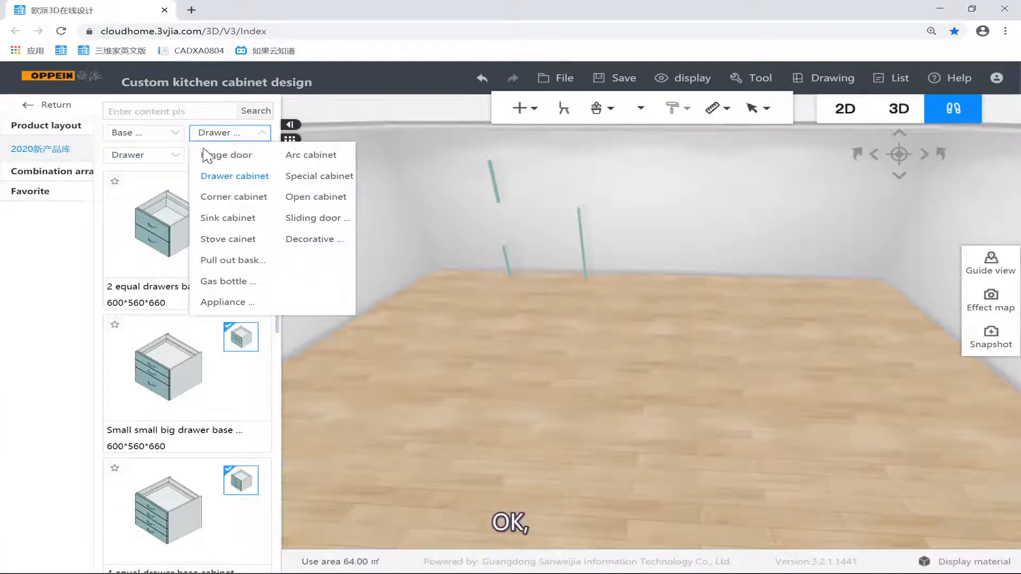
pyautogui.click(153, 155)
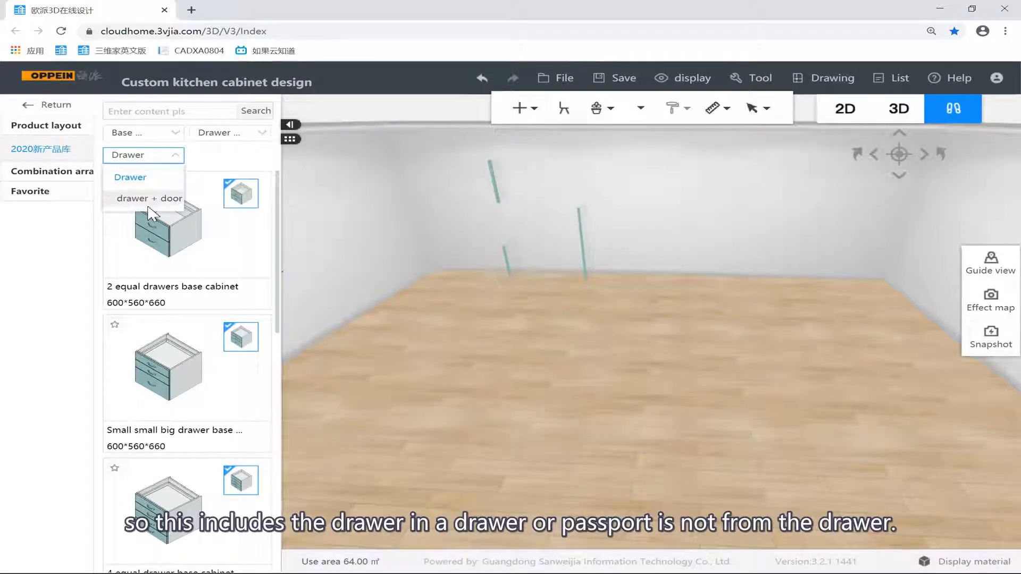
pyautogui.click(129, 178)
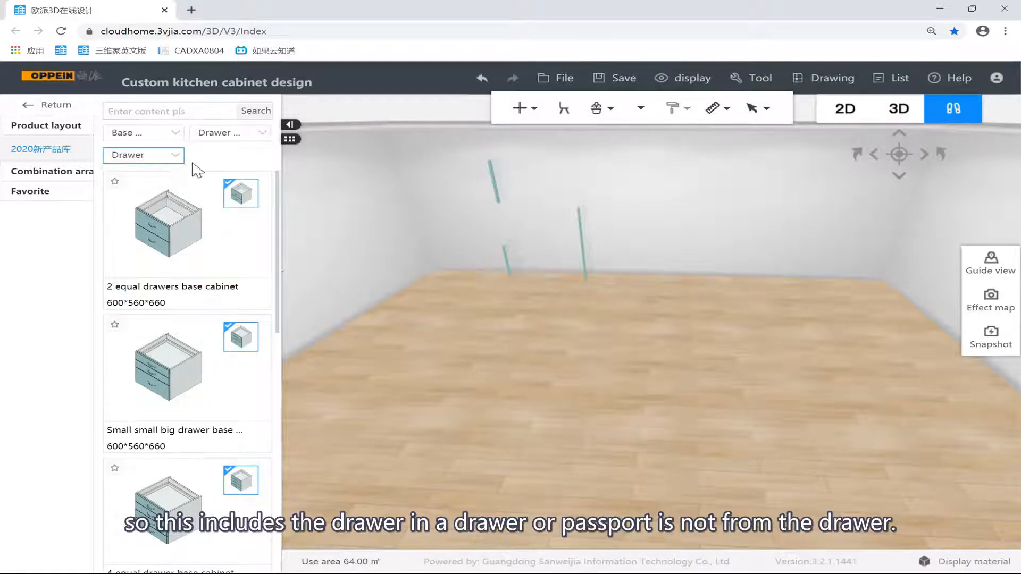
# Place the 2 equal drawers base cabinet against the room's wall.
pyautogui.scroll(-2, 217, 239)
pyautogui.moveTo(346, 285); pyautogui.dragTo(663, 308)
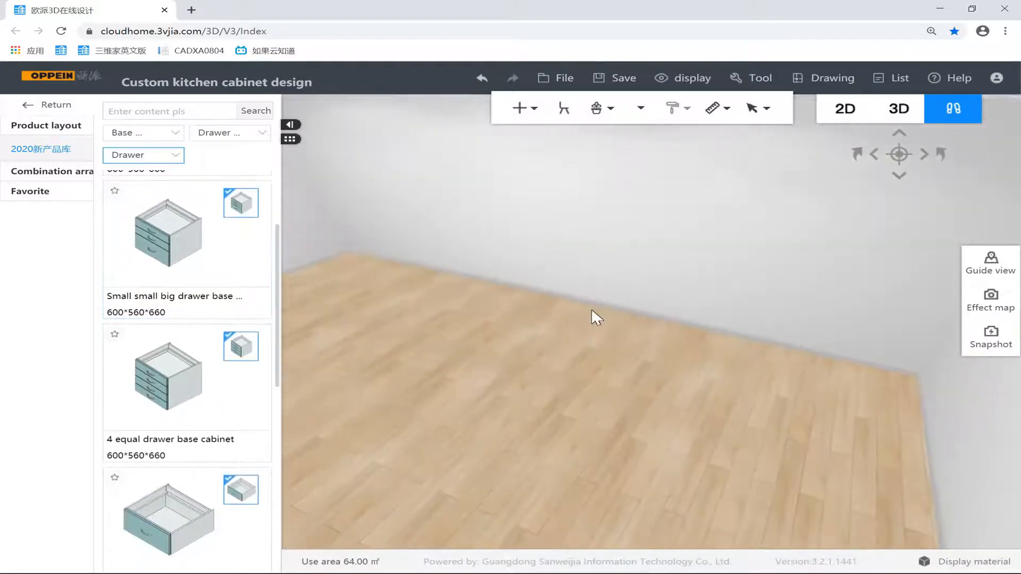
pyautogui.moveTo(504, 325); pyautogui.dragTo(297, 249)
pyautogui.scroll(2, 183, 245)
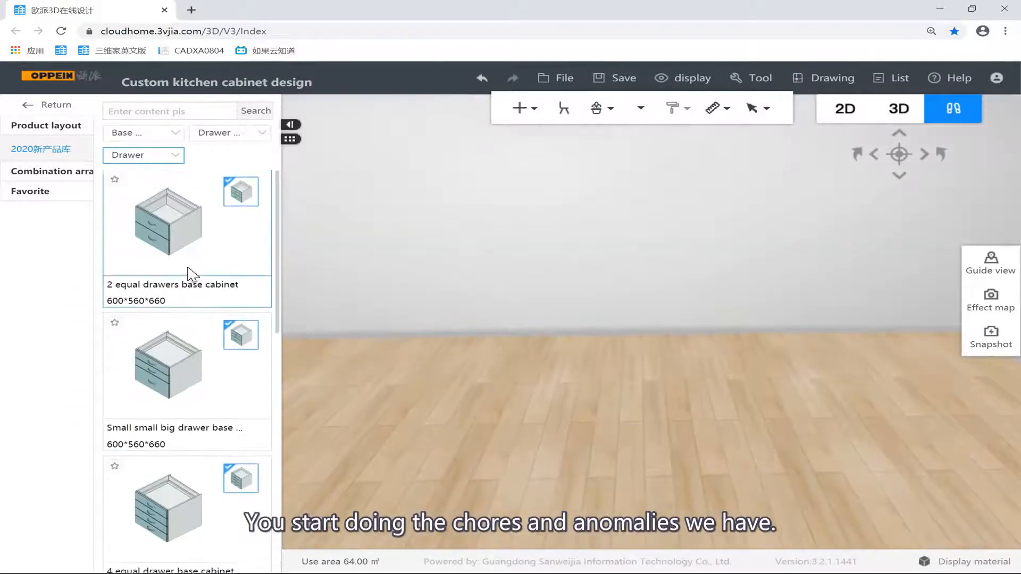
pyautogui.click(183, 237)
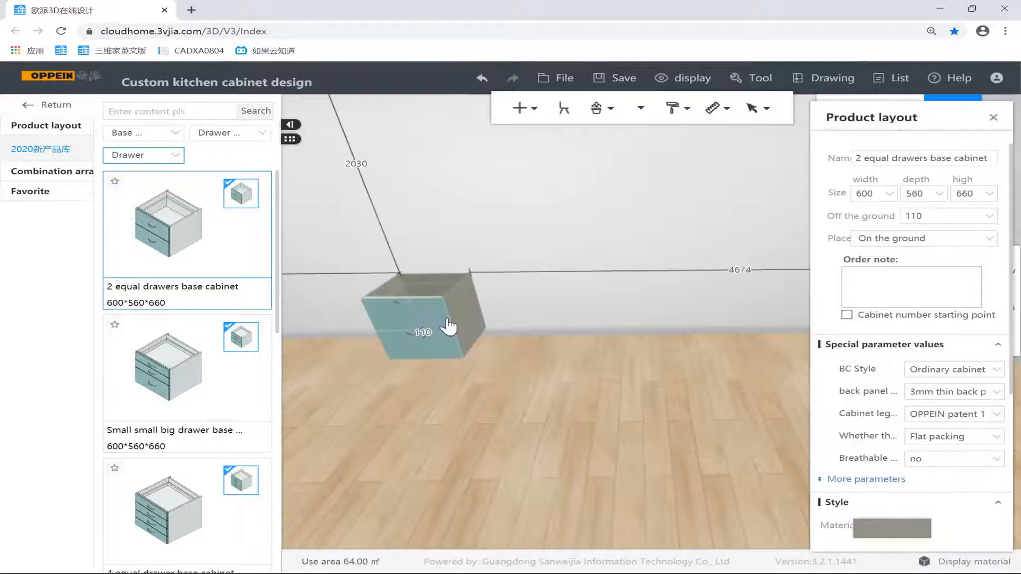
# Select the cabinet's top drawer and inspect its fronts and interior up close.
pyautogui.click(438, 309)
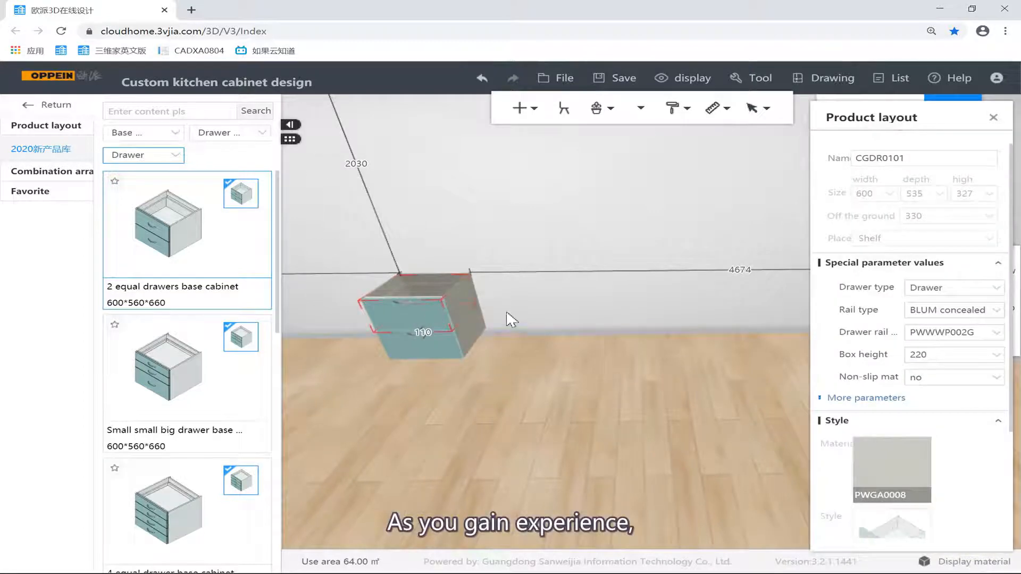
pyautogui.scroll(6, 566, 293)
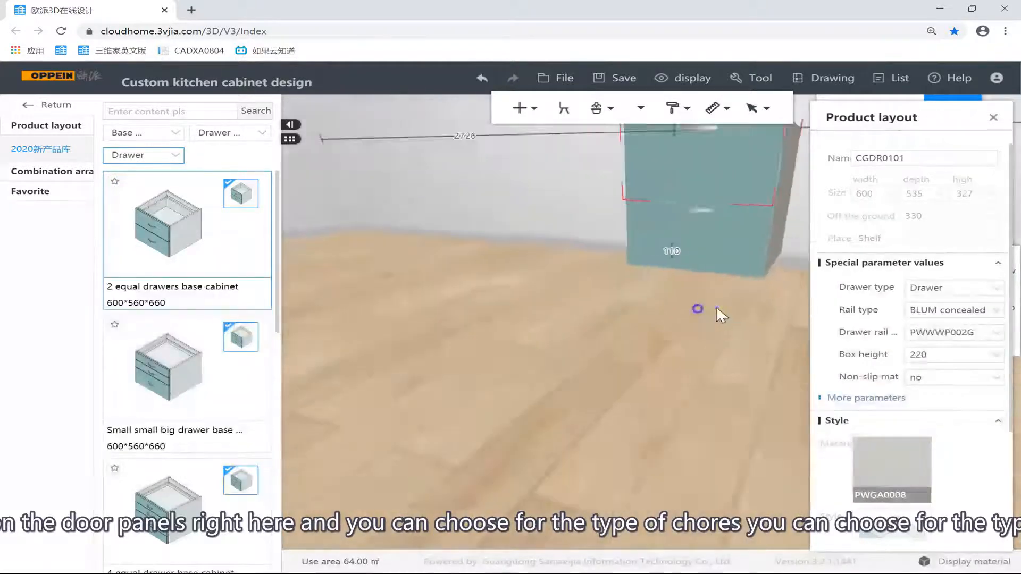
pyautogui.scroll(-2, 731, 301)
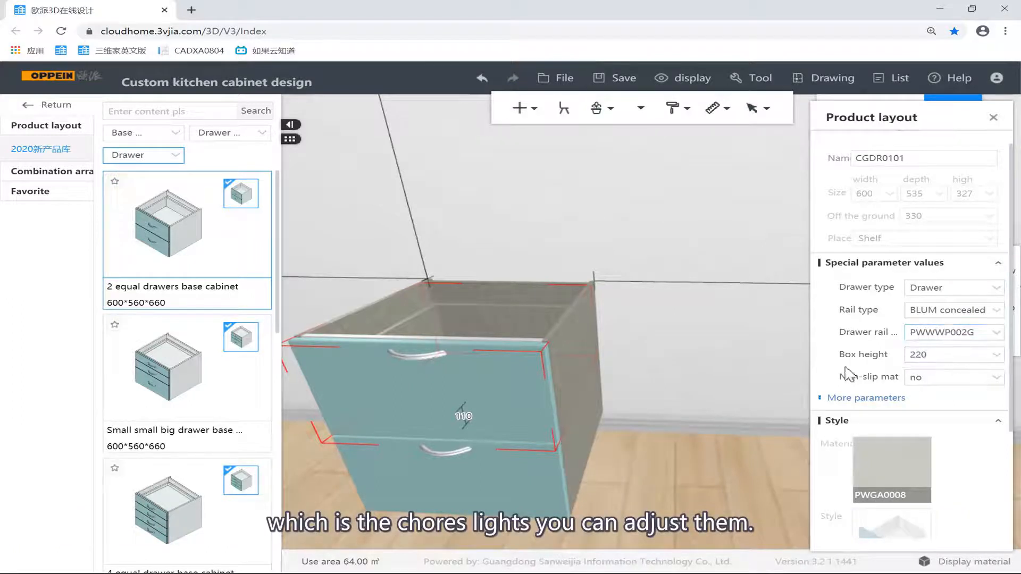
pyautogui.moveTo(672, 372); pyautogui.dragTo(549, 263)
pyautogui.scroll(3, 549, 262)
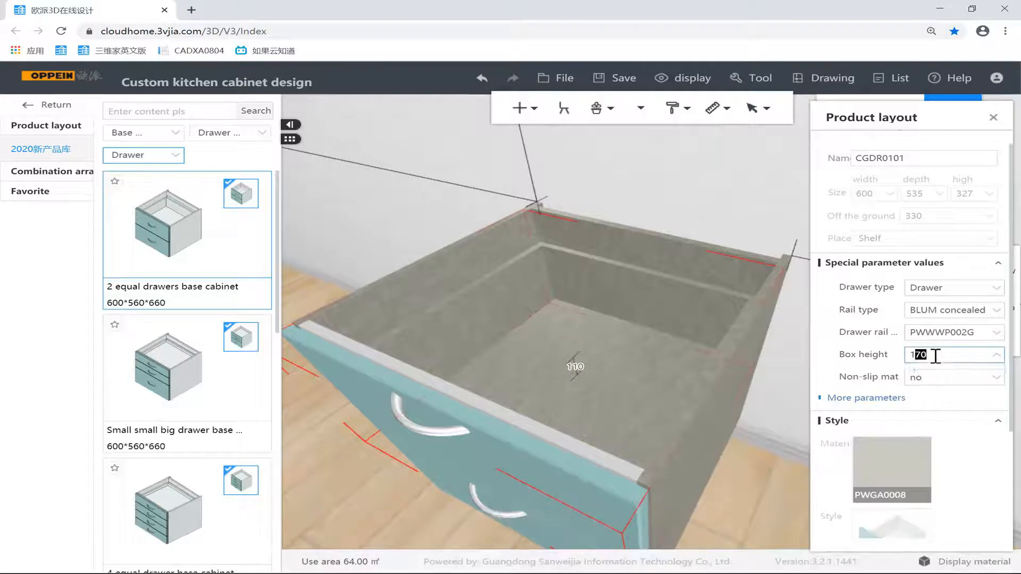
# Try a box height of 250 for the top drawer and go back to the 220 option.
pyautogui.write('1250')
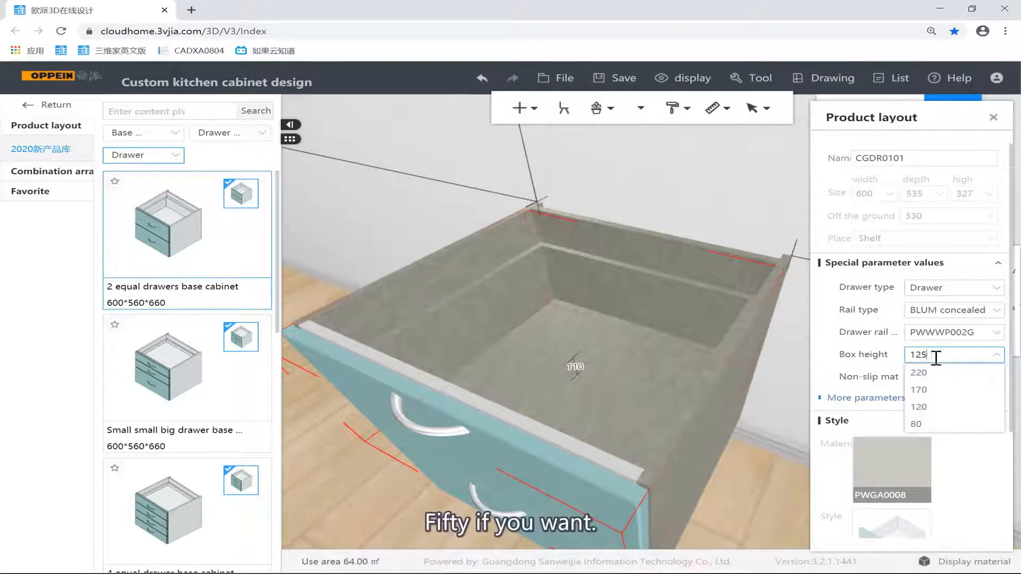
pyautogui.press('BackSpace')
pyautogui.press('BackSpace')
pyautogui.press('BackSpace')
pyautogui.write('250')
pyautogui.click(935, 372)
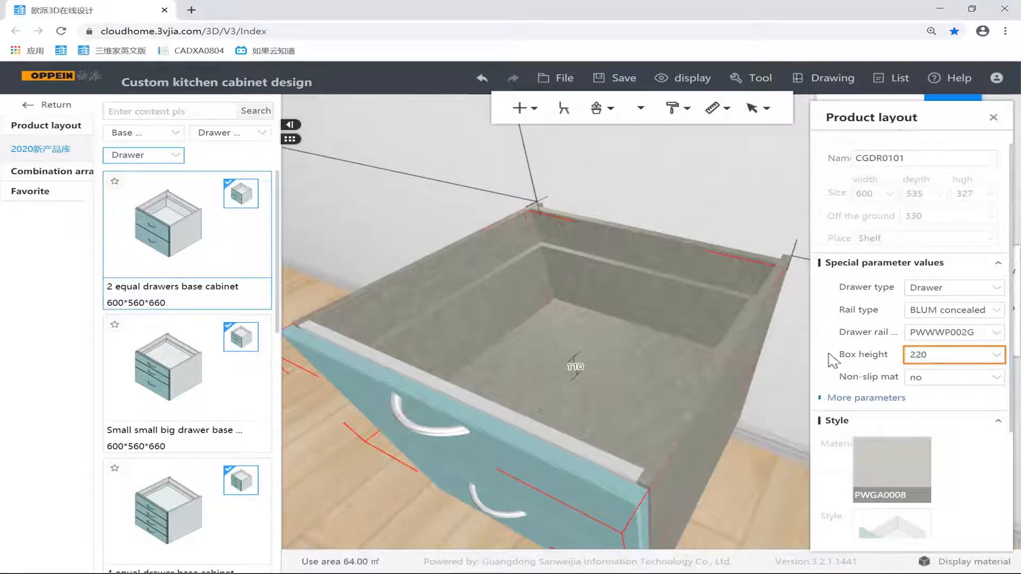
# Try a box height of 180 for the top drawer and examine the drawer box inside the cabinet.
pyautogui.doubleClick(951, 354)
pyautogui.write('180')
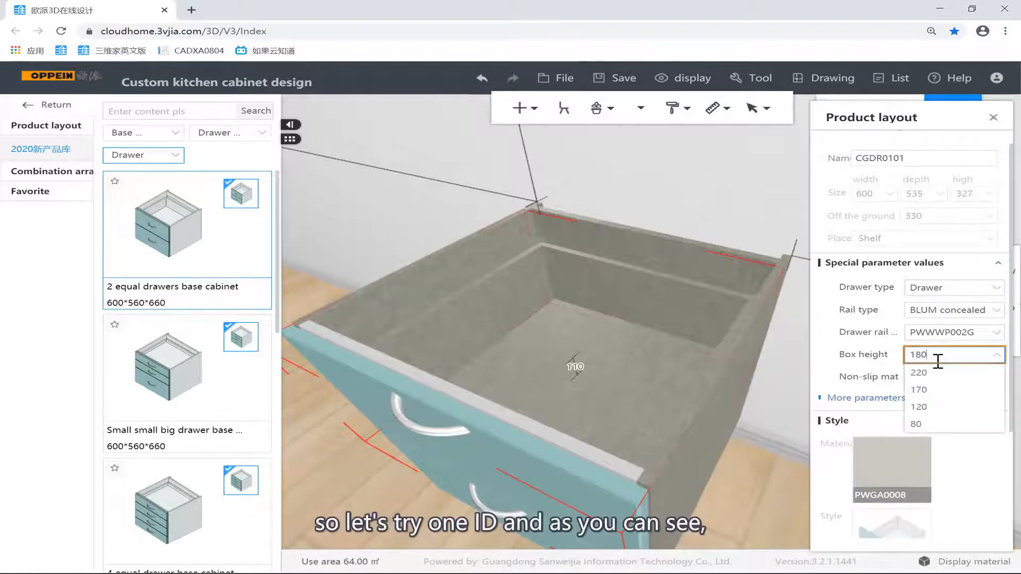
pyautogui.press('Return')
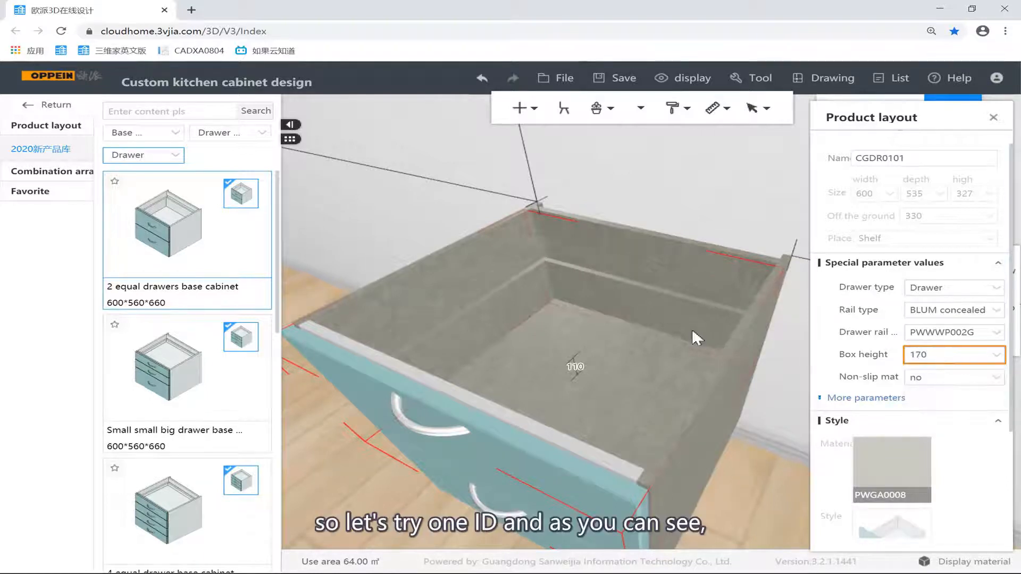
pyautogui.moveTo(625, 267); pyautogui.dragTo(472, 295)
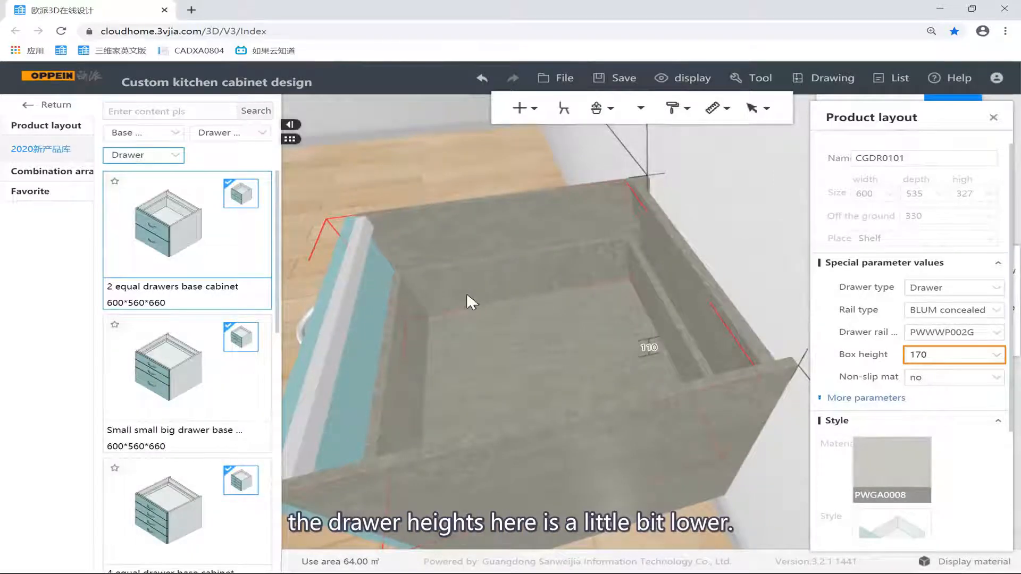
pyautogui.moveTo(599, 265); pyautogui.dragTo(717, 242)
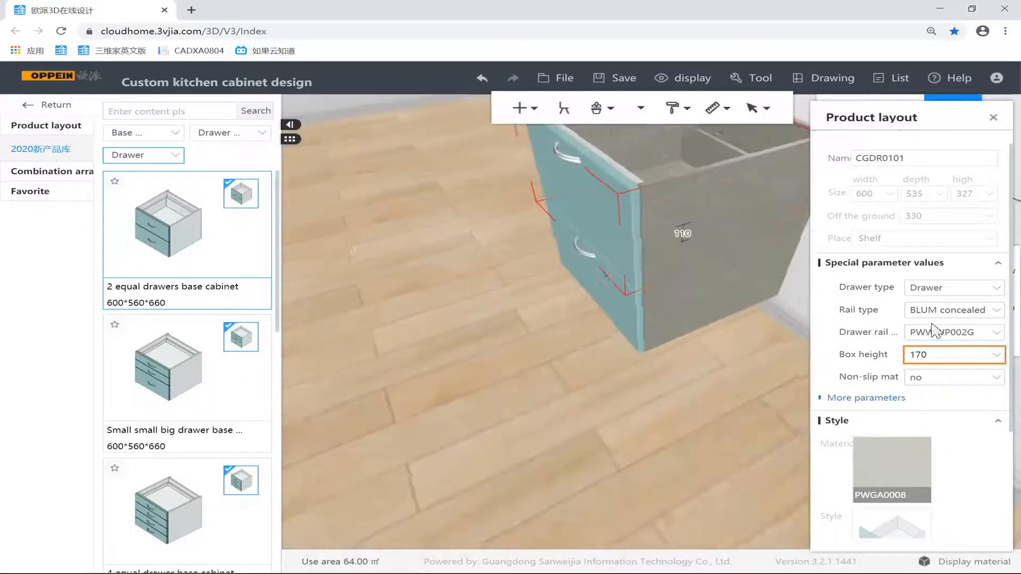
# Set the top drawer's box height to 220 and review its additional special parameters.
pyautogui.doubleClick(961, 352)
pyautogui.write('220')
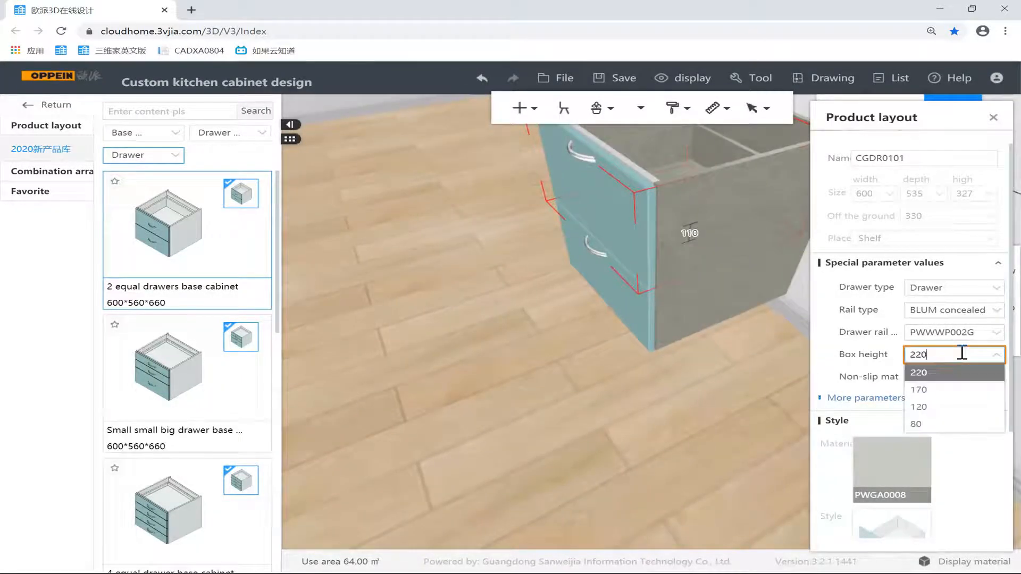
pyautogui.press('Return')
pyautogui.moveTo(682, 382); pyautogui.dragTo(798, 325)
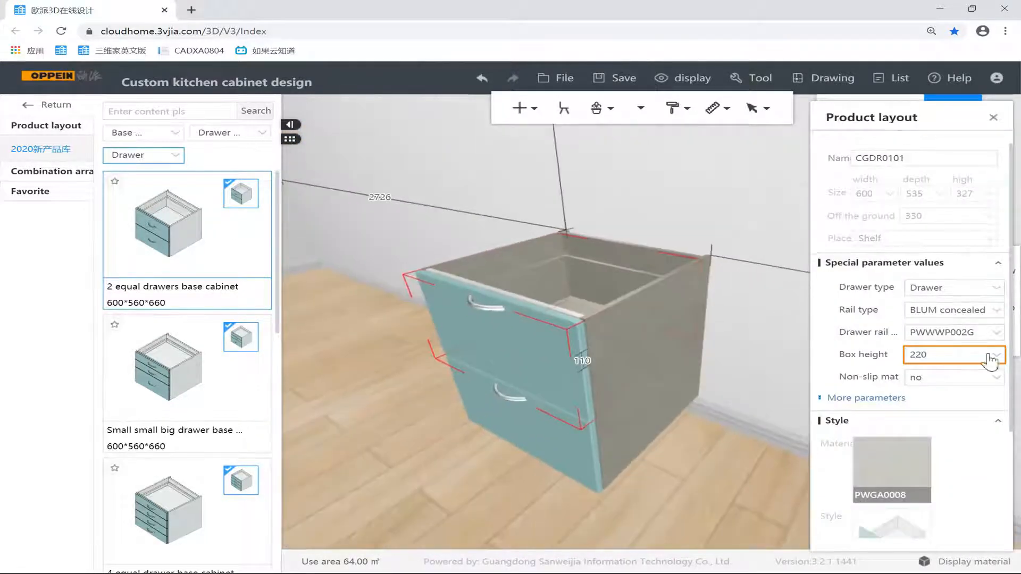
pyautogui.click(893, 399)
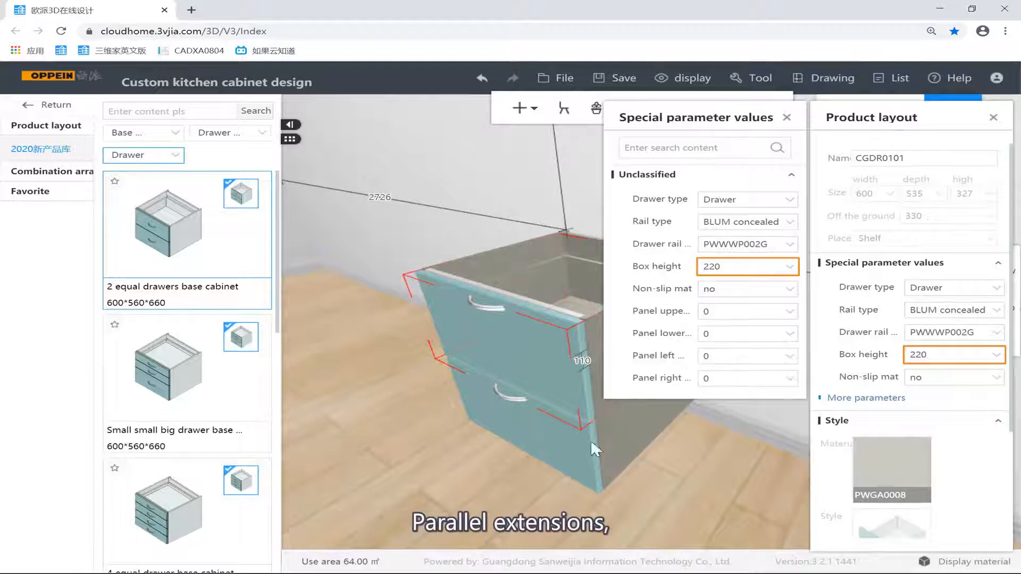
pyautogui.click(675, 471)
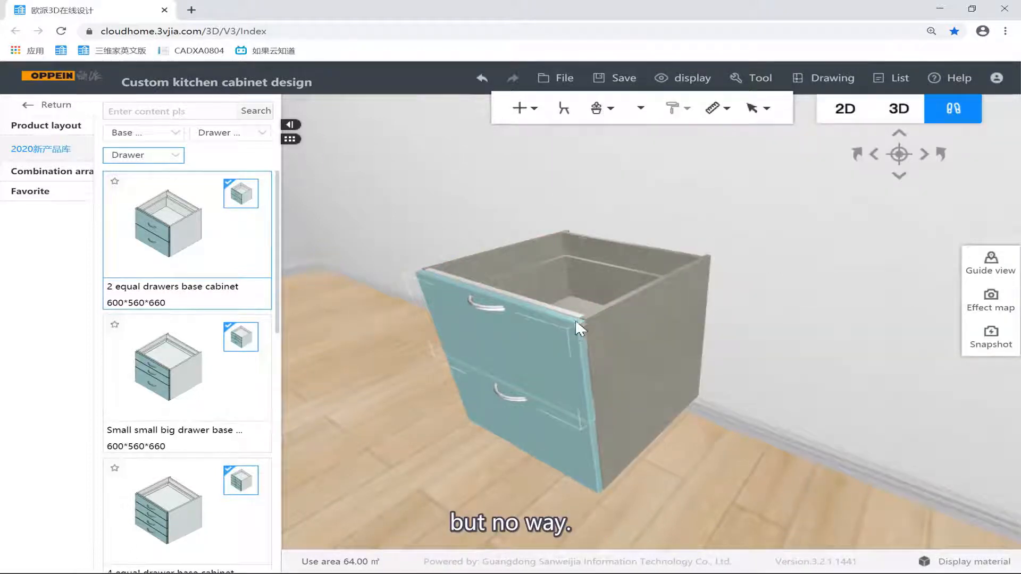
# Compare the settings of the cabinet's top and bottom drawers, selecting each in turn.
pyautogui.click(594, 356)
pyautogui.moveTo(792, 396); pyautogui.dragTo(603, 292)
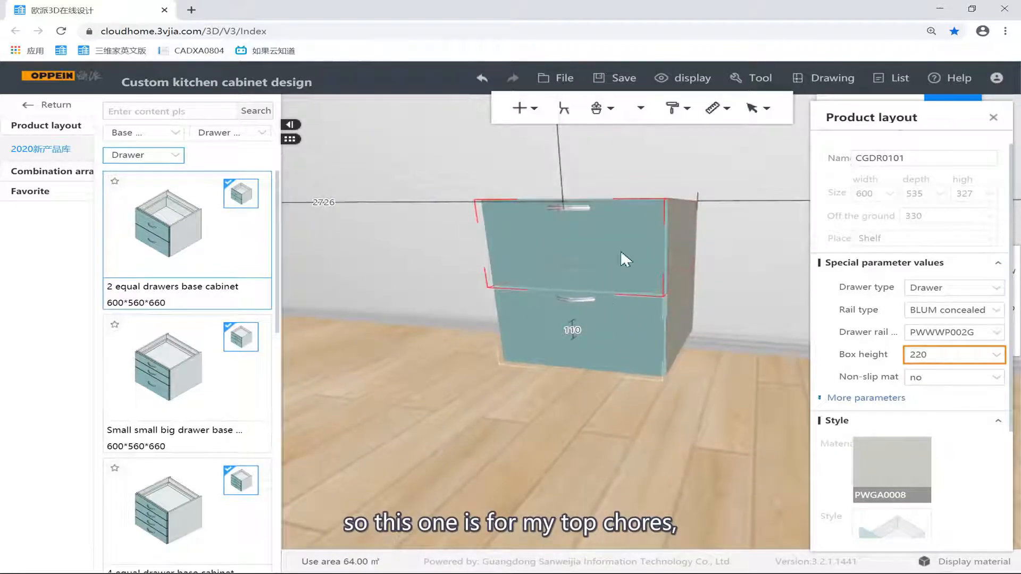
pyautogui.click(595, 333)
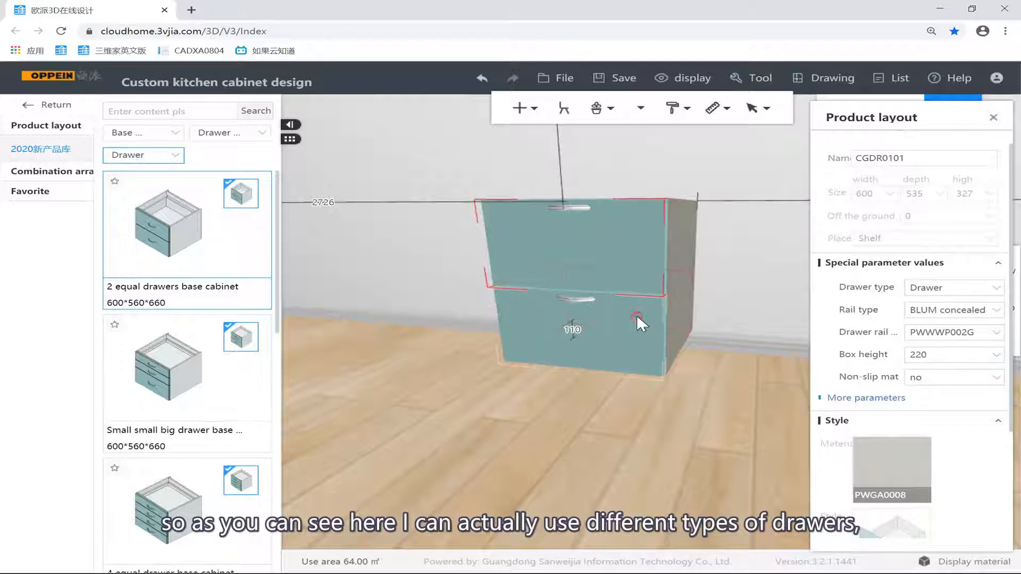
pyautogui.click(633, 281)
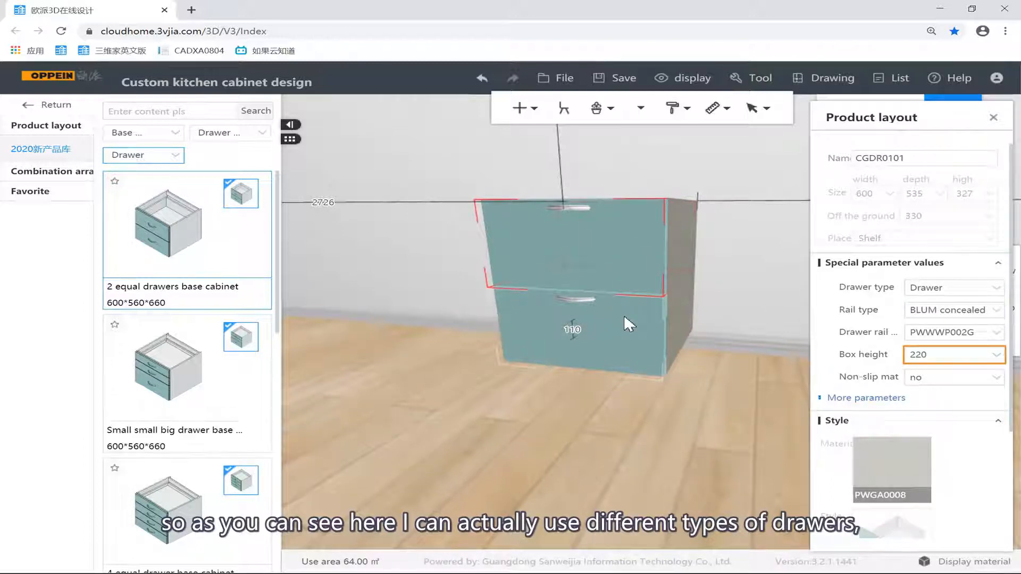
pyautogui.click(626, 315)
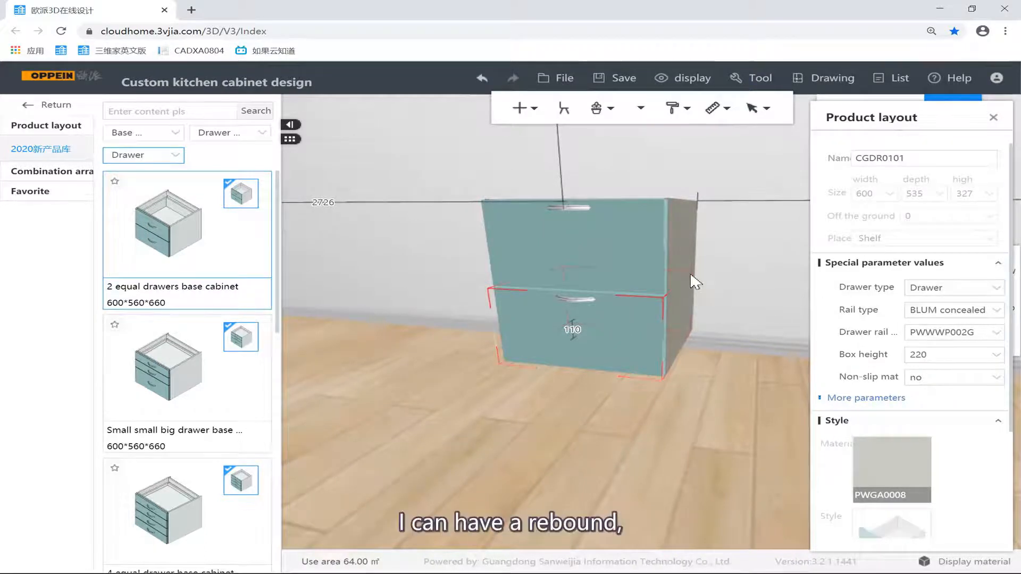
pyautogui.click(615, 247)
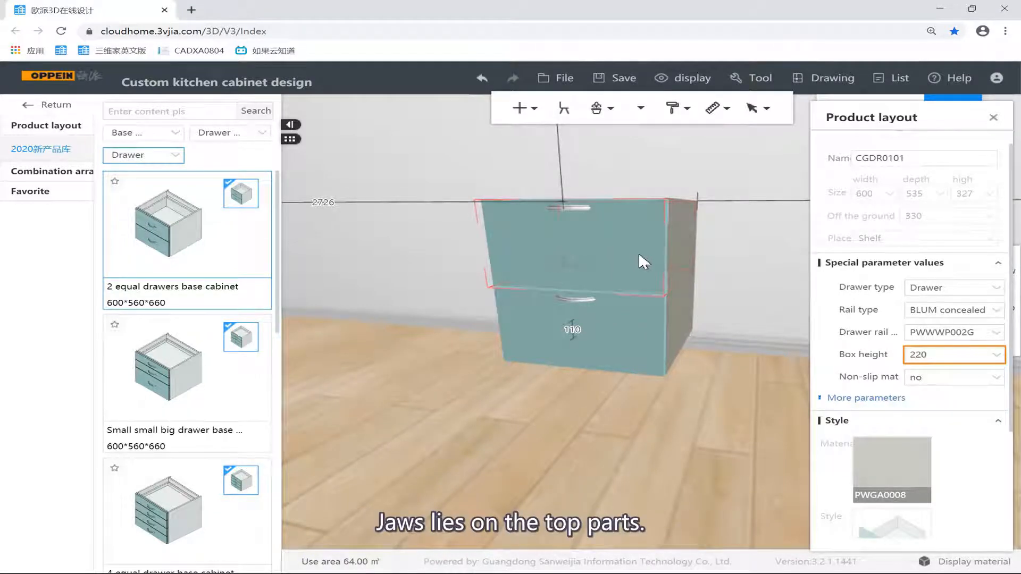
pyautogui.click(628, 318)
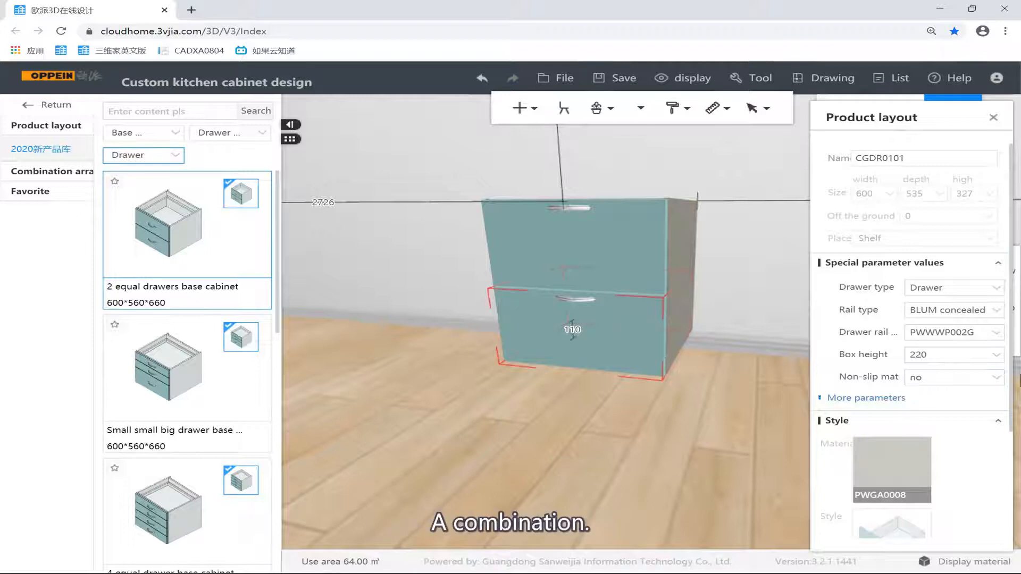
pyautogui.click(719, 320)
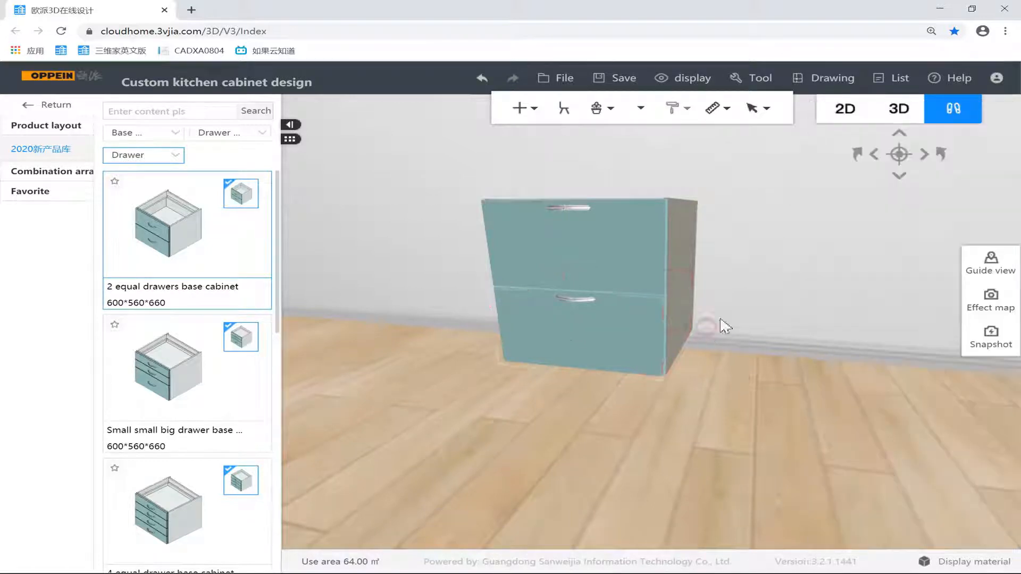
# Place the Small small big drawer base cabinet along the same wall beside the two-drawer cabinet.
pyautogui.moveTo(719, 320); pyautogui.dragTo(705, 318)
pyautogui.scroll(-3, 705, 317)
pyautogui.moveTo(662, 345); pyautogui.dragTo(602, 374)
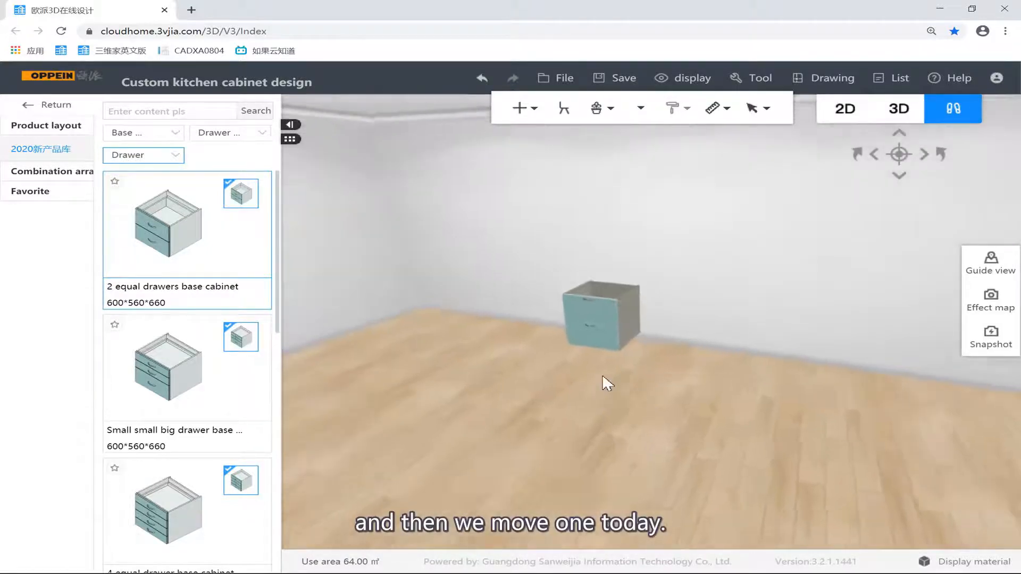
pyautogui.scroll(2, 602, 374)
pyautogui.moveTo(223, 375); pyautogui.dragTo(689, 366)
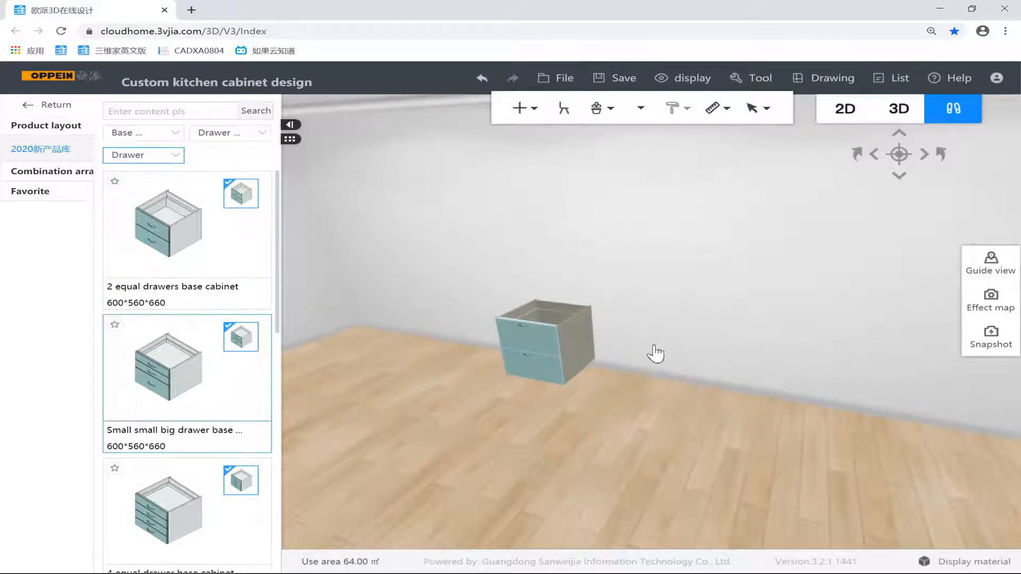
pyautogui.click(667, 385)
pyautogui.click(680, 379)
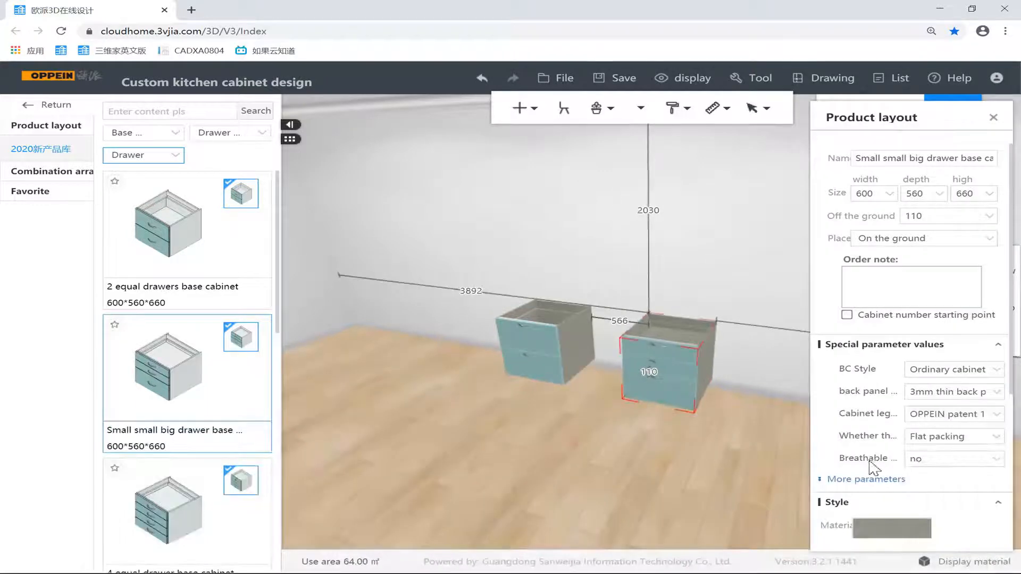
# Review the full special parameters of the Small small big drawer base cabinet, from door panel to hardware, and inspect the cabinet up close.
pyautogui.click(857, 480)
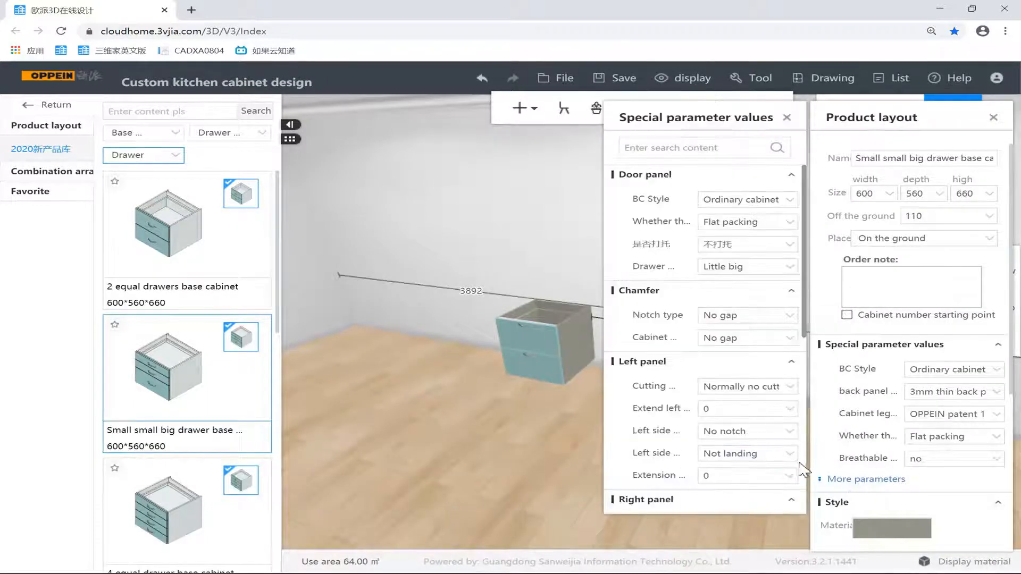
pyautogui.moveTo(467, 416); pyautogui.dragTo(659, 362)
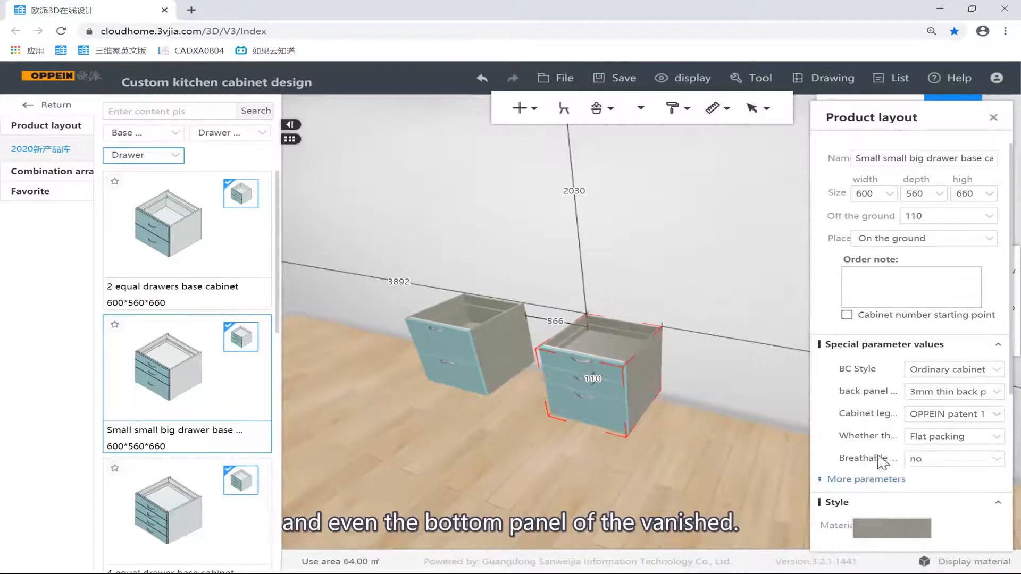
pyautogui.click(867, 478)
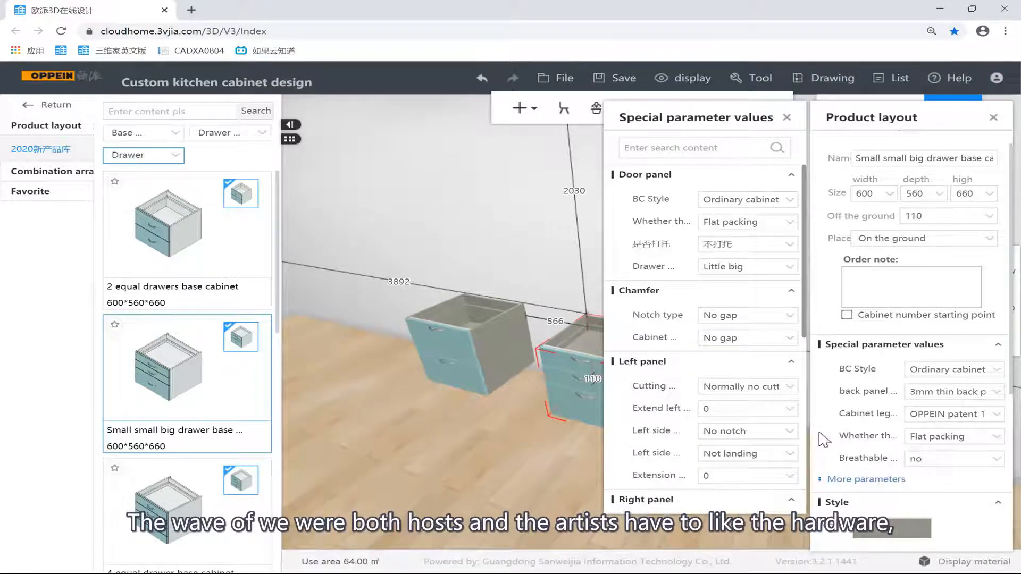
pyautogui.scroll(-4, 713, 404)
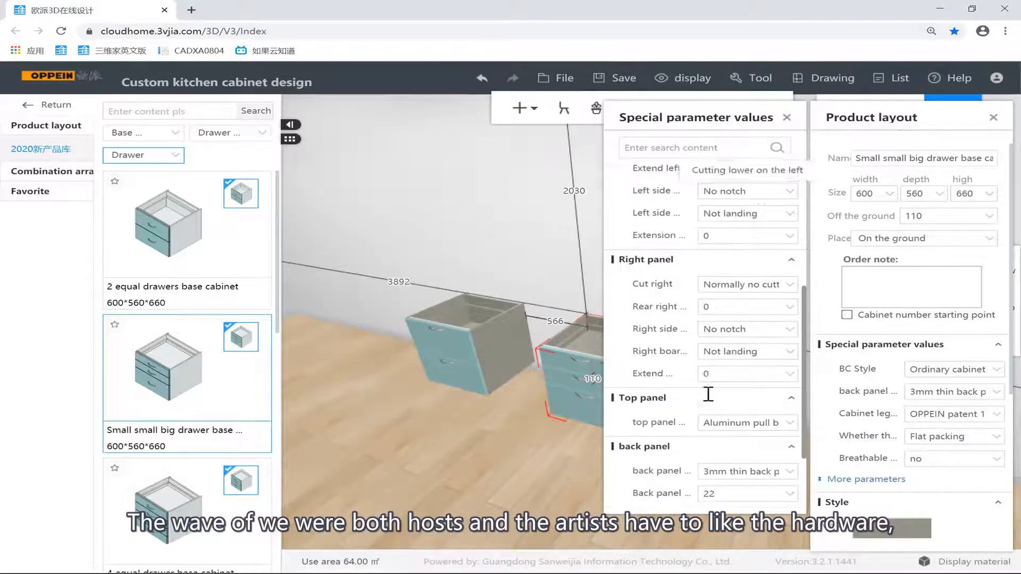
pyautogui.scroll(-2, 665, 374)
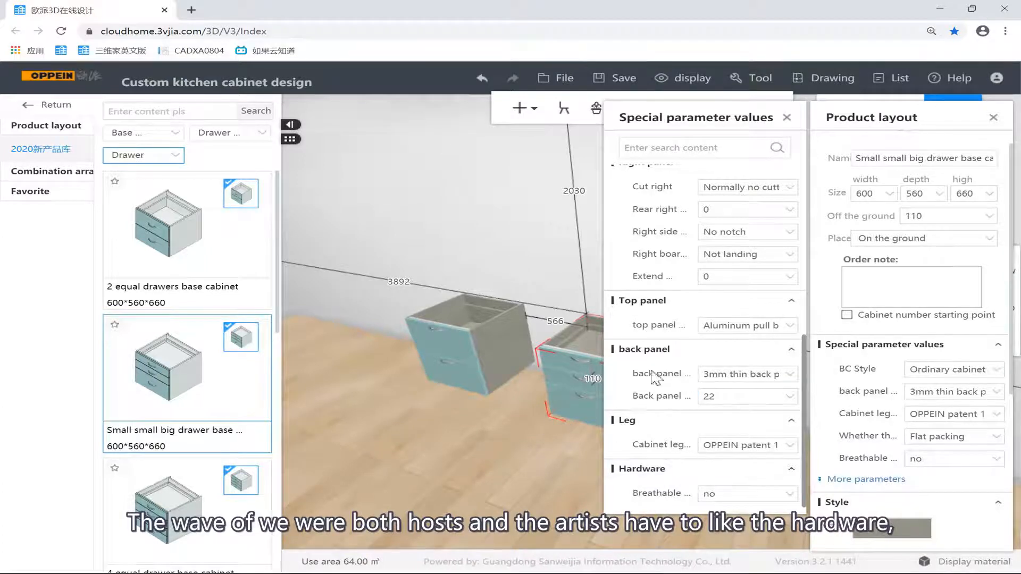
pyautogui.moveTo(512, 388); pyautogui.dragTo(467, 454)
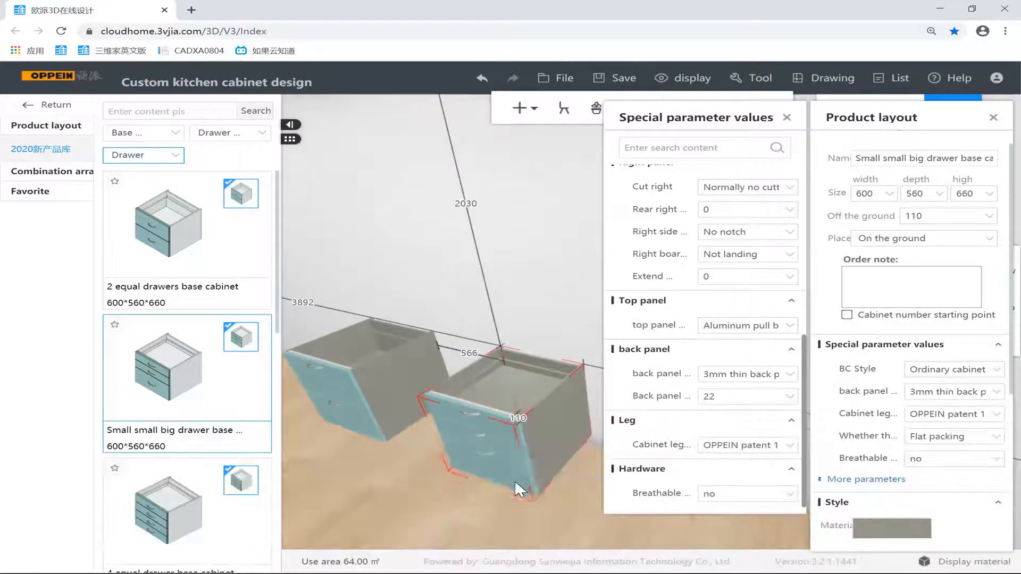
pyautogui.moveTo(515, 480); pyautogui.dragTo(493, 309)
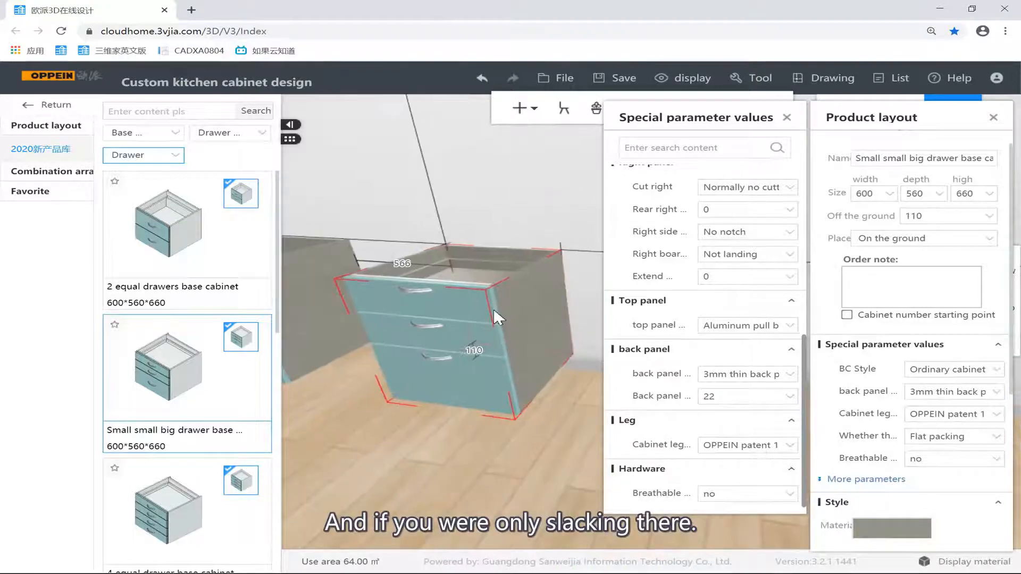
# Compare the box heights of the three-drawer cabinet's top and bottom drawers, then clear the selection.
pyautogui.doubleClick(493, 309)
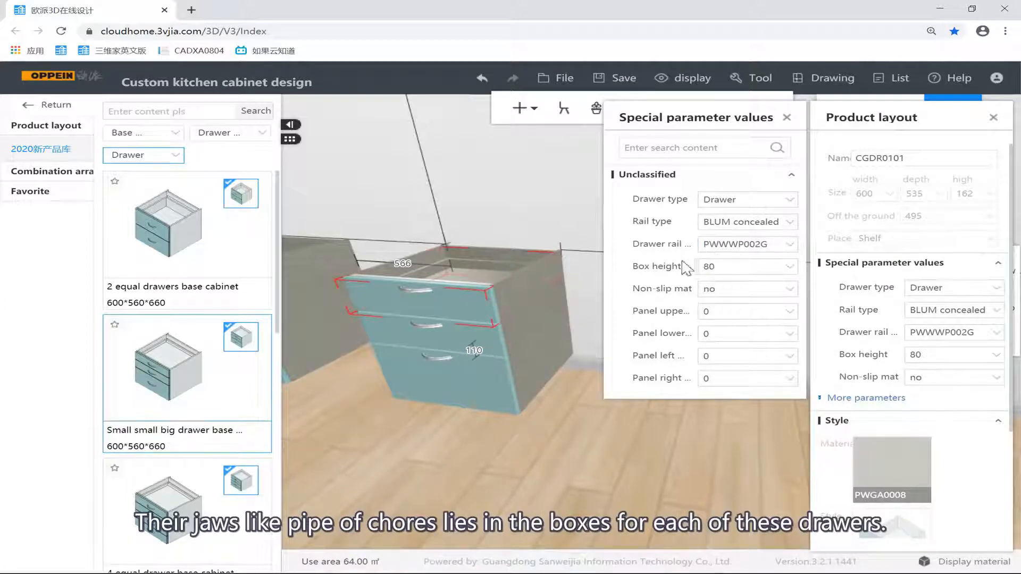
pyautogui.click(505, 381)
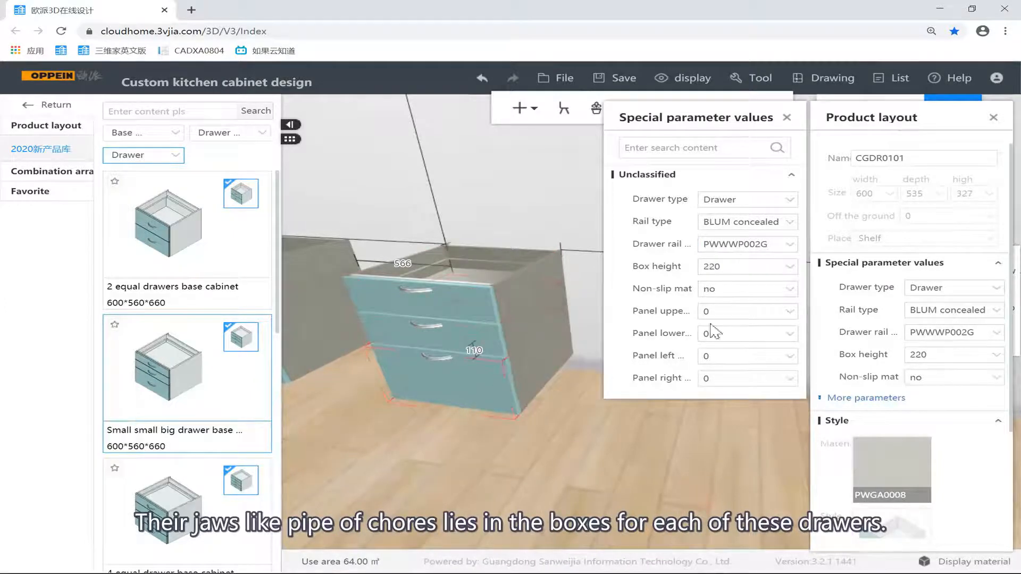
pyautogui.click(550, 412)
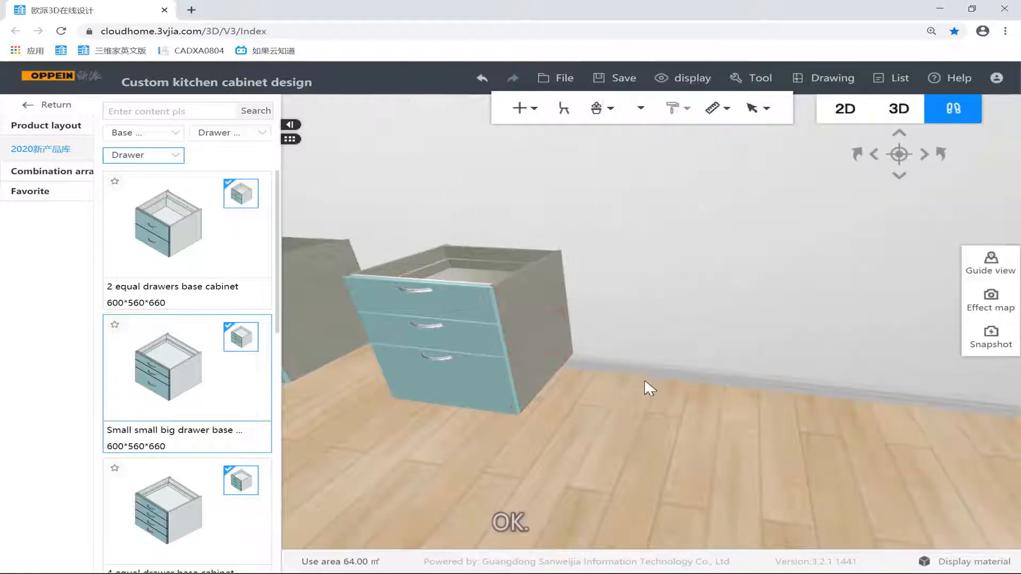
# Place the 4 equal drawer base cabinet against the wall beside the three-drawer cabinet.
pyautogui.rightClick(656, 324)
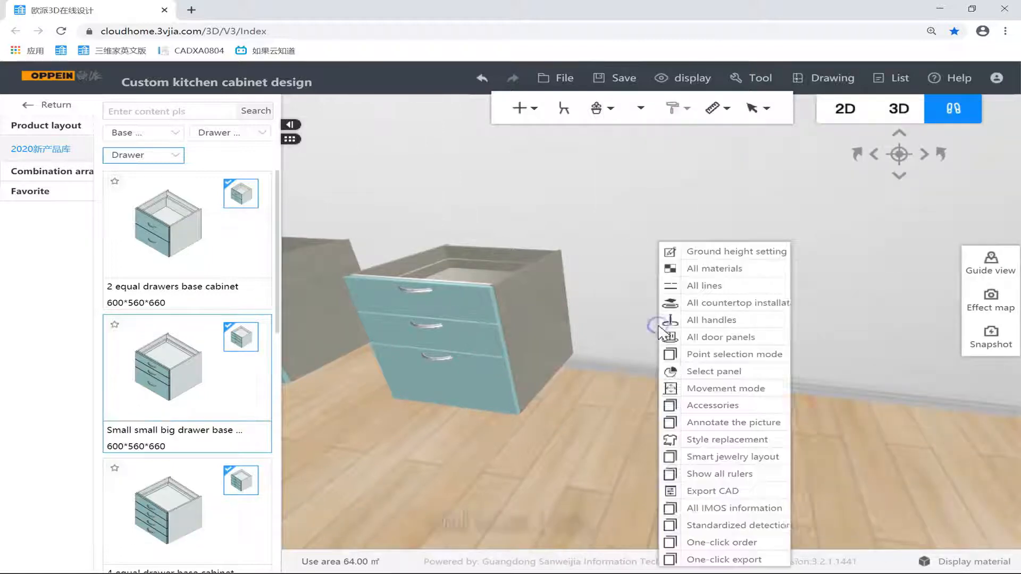
pyautogui.click(618, 342)
pyautogui.press('a')
pyautogui.moveTo(636, 314); pyautogui.dragTo(668, 287, button='middle')
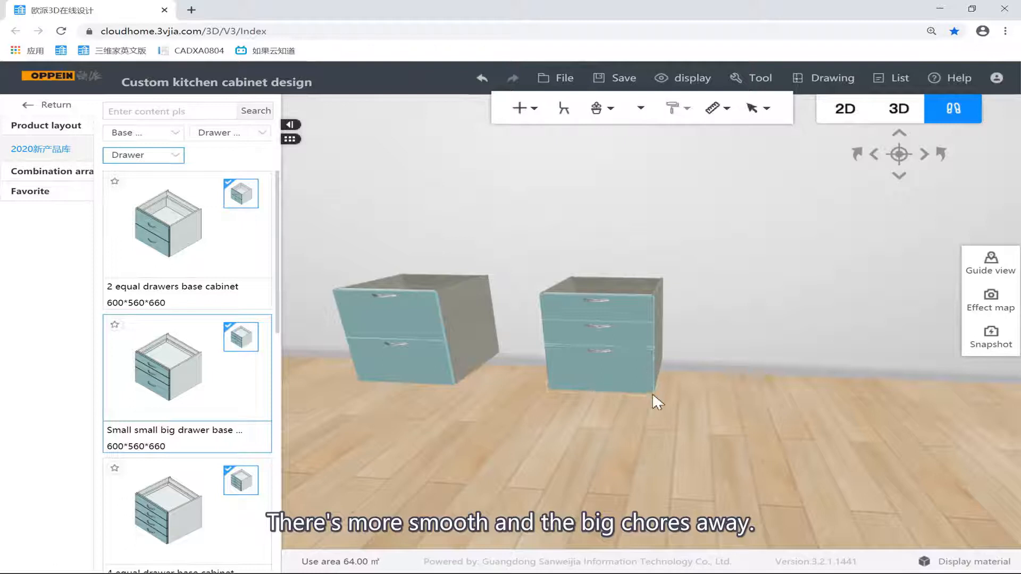
pyautogui.scroll(-6, 205, 402)
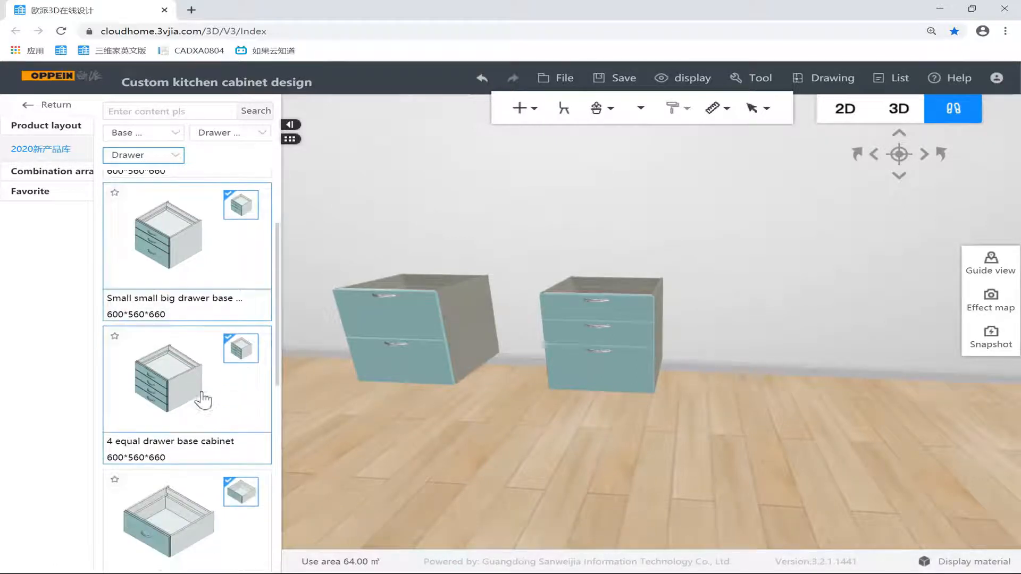
pyautogui.scroll(4, 201, 399)
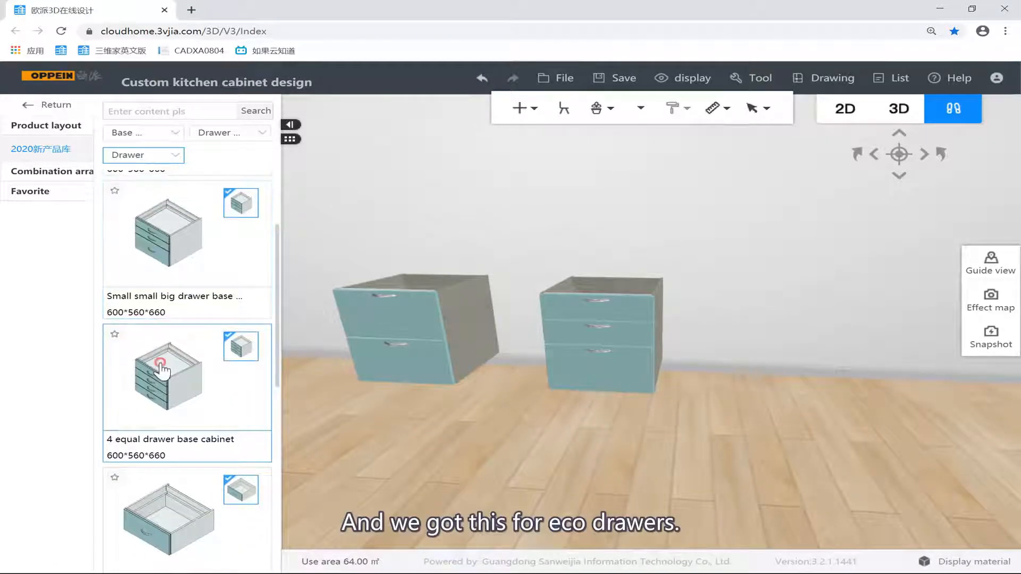
pyautogui.click(745, 362)
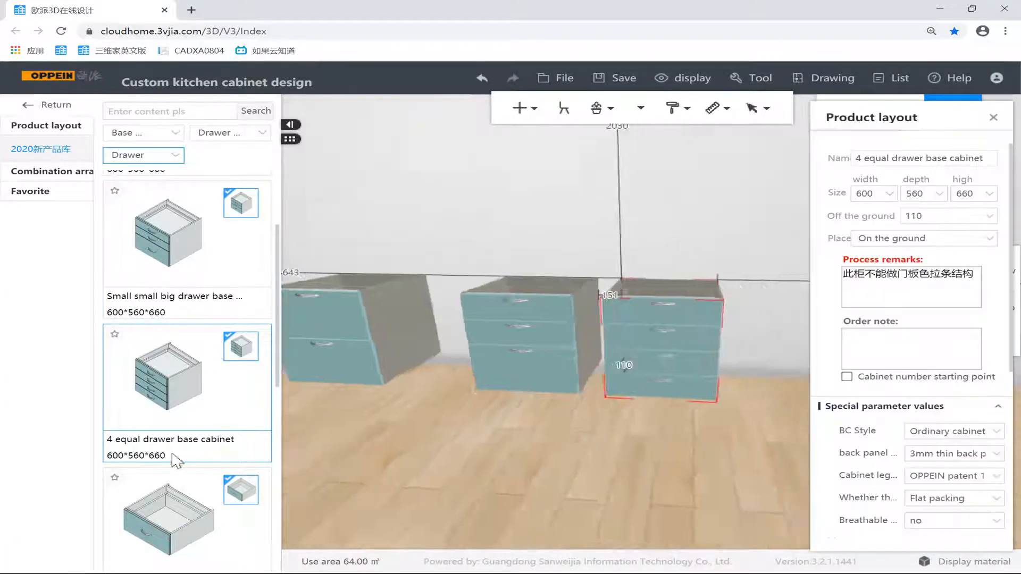
# Place the 1 drawer base cabinet along the wall beside the four-drawer cabinet and select its drawer to examine the settings.
pyautogui.scroll(-3, 194, 502)
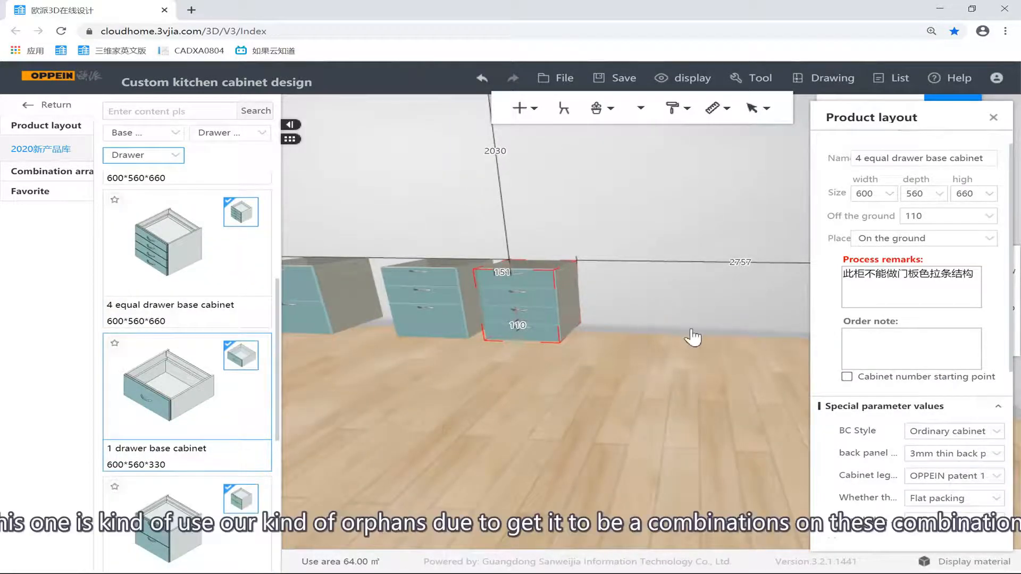
pyautogui.click(675, 337)
pyautogui.click(667, 393)
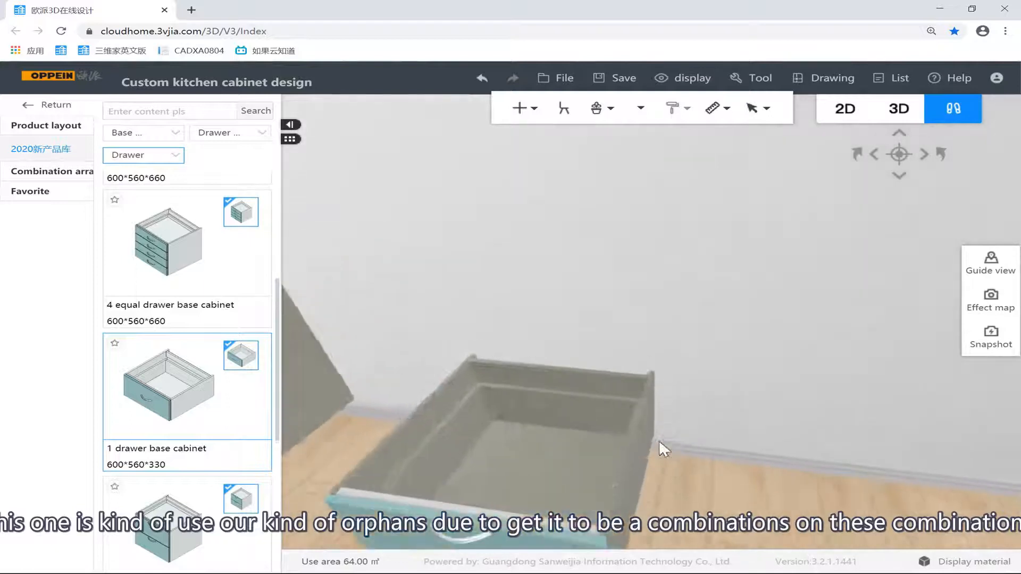
pyautogui.click(644, 379)
pyautogui.moveTo(643, 373); pyautogui.dragTo(642, 395, button='right')
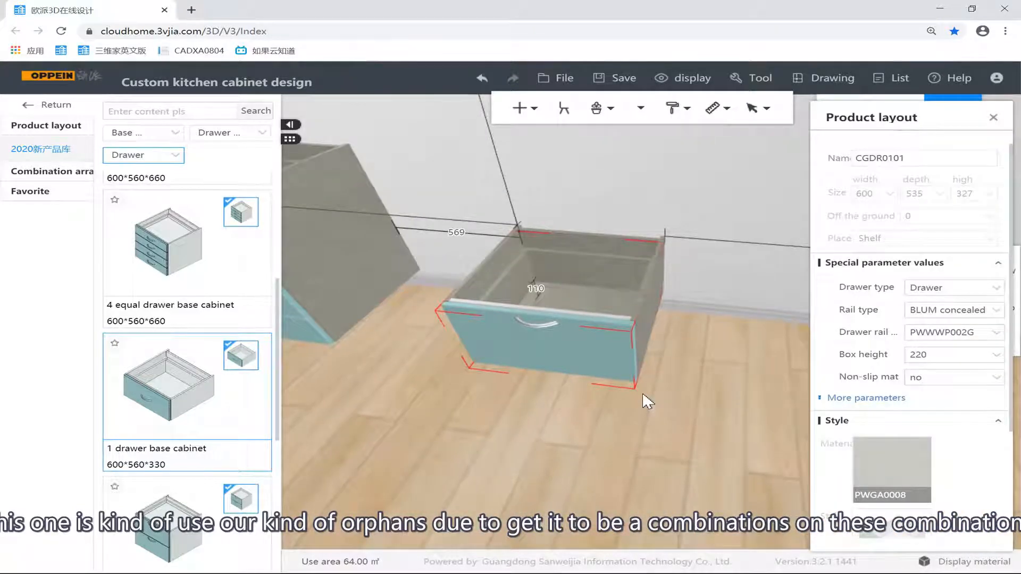
# Switch the base cabinet library to the open cabinets and place the Door materialopen base cabinet beside the 1 drawer base cabinet.
pyautogui.click(230, 133)
pyautogui.click(286, 200)
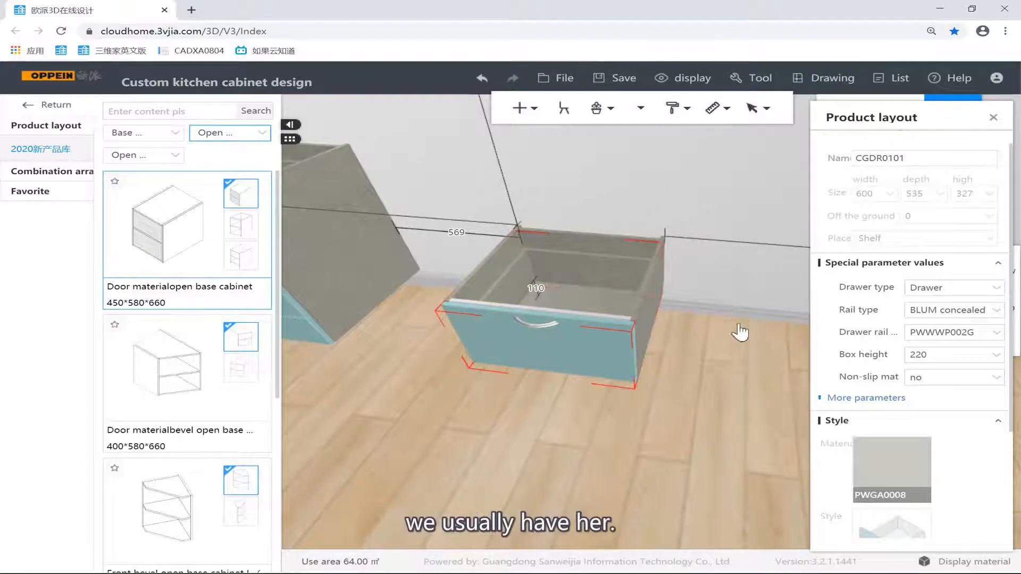
pyautogui.click(752, 343)
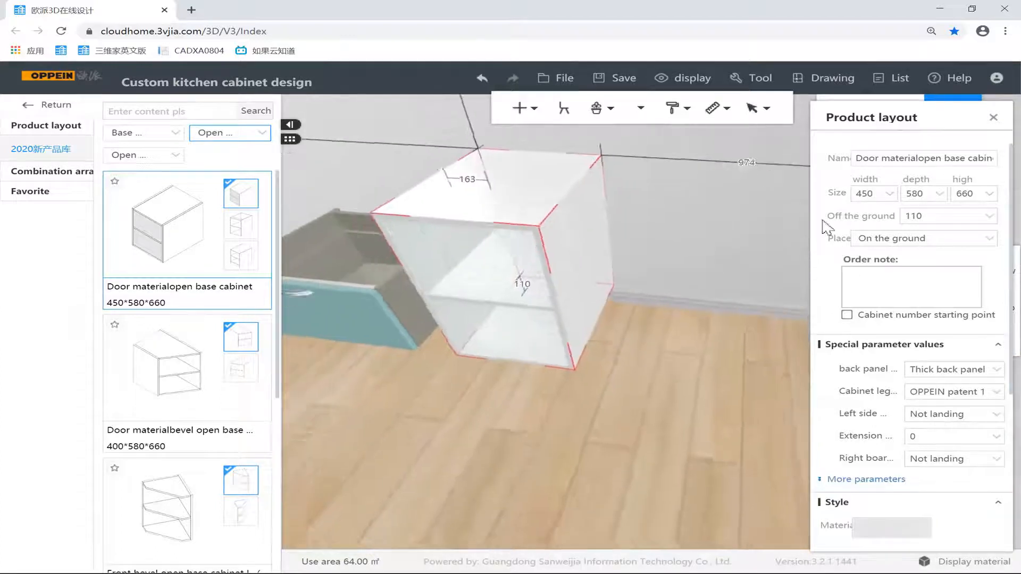
# Set the heights of both the open base cabinet and the 1 drawer base cabinet to 360.
pyautogui.doubleClick(973, 195)
pyautogui.write('3')
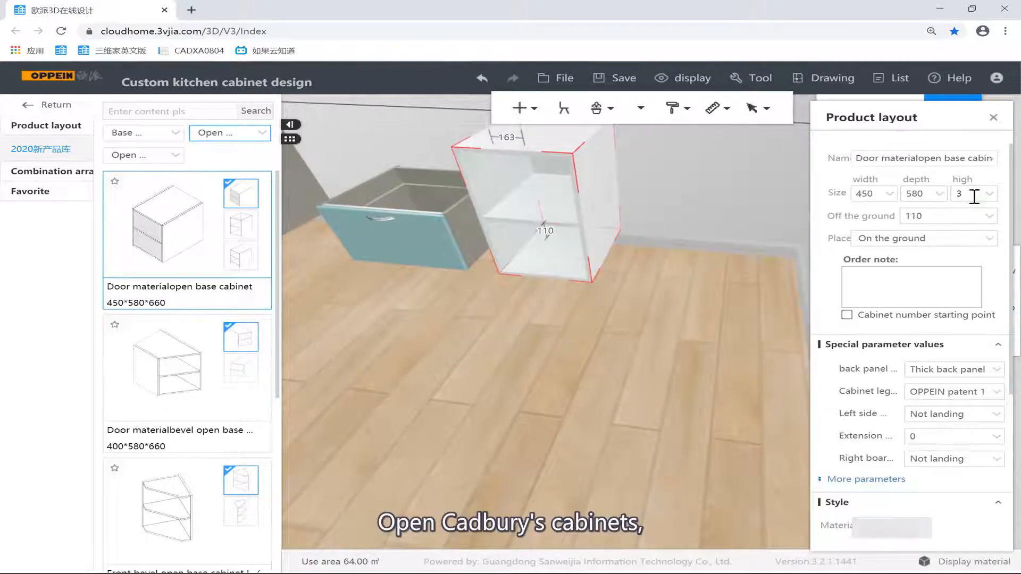
pyautogui.write('60')
pyautogui.press('Return')
pyautogui.click(460, 203)
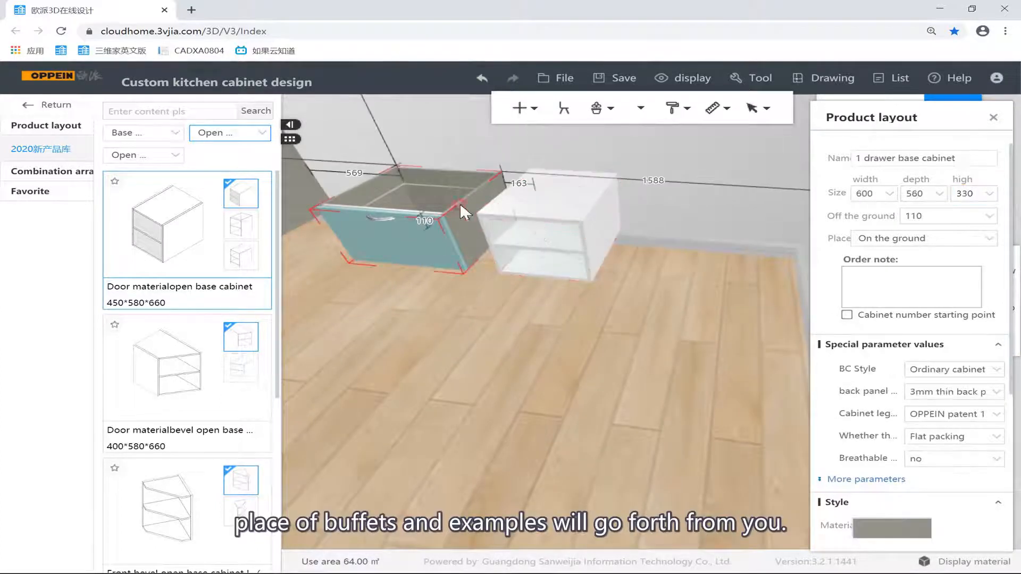
pyautogui.write('360')
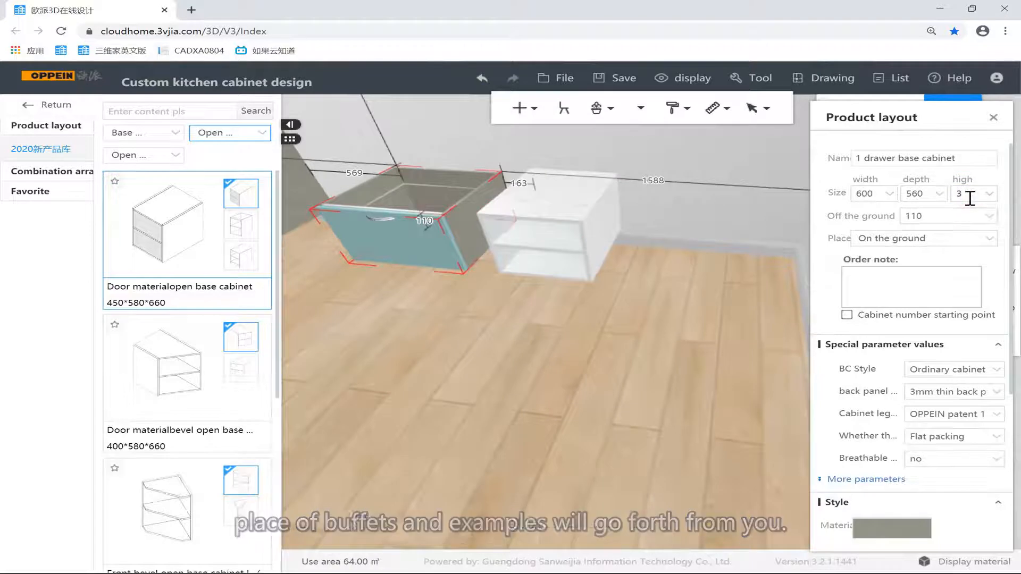
# Set the open base cabinet's distance off the ground to 470.
pyautogui.click(576, 211)
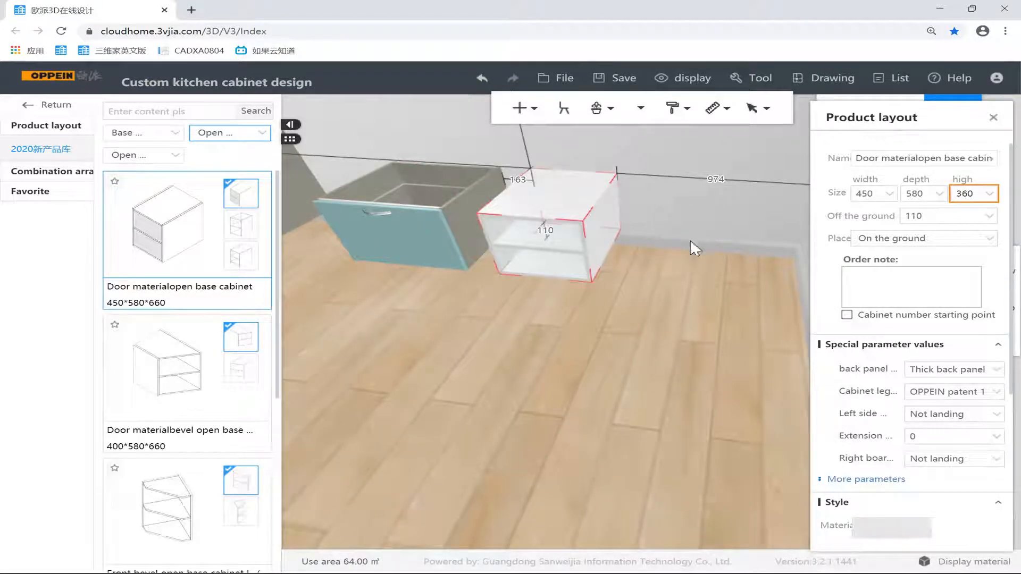
pyautogui.doubleClick(939, 222)
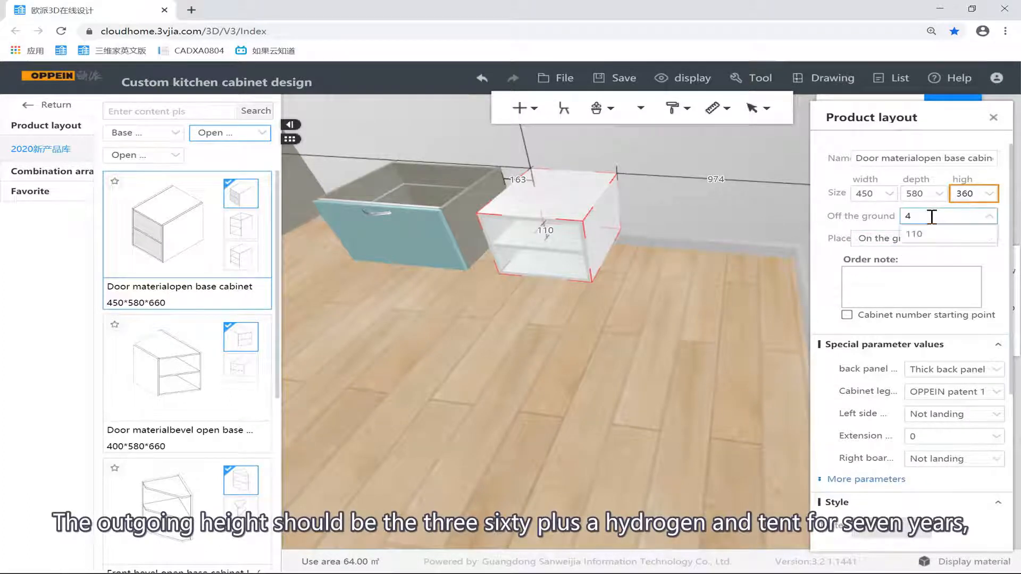
pyautogui.press('Return')
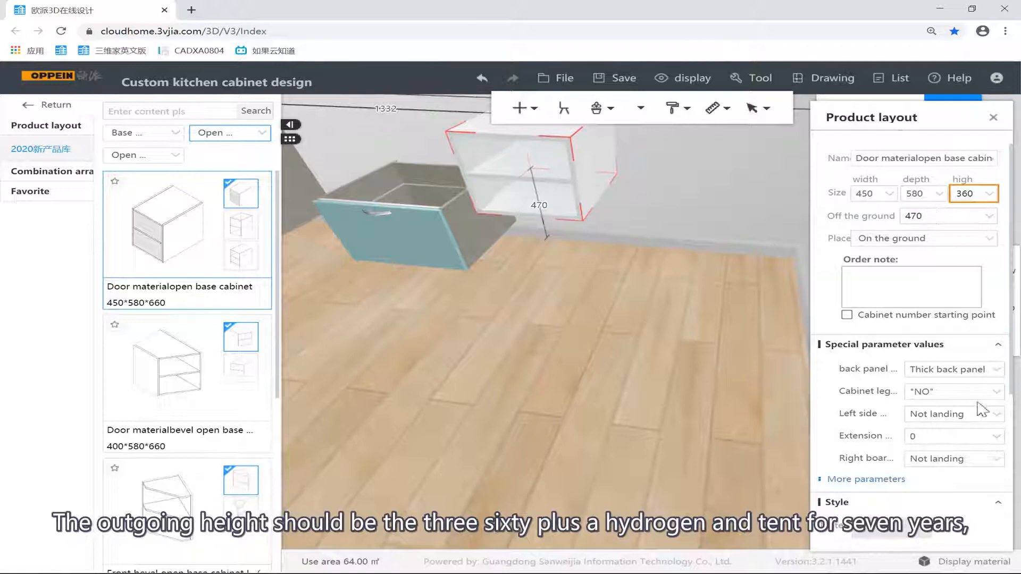
# Set the number of shelves in the open base cabinet to 0 in its special parameters.
pyautogui.click(573, 184)
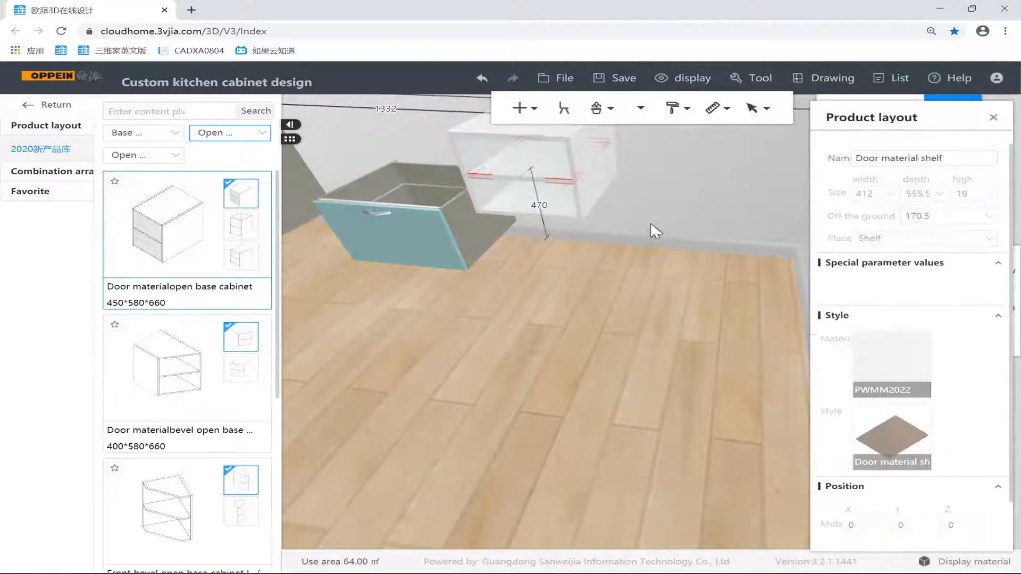
pyautogui.click(599, 186)
pyautogui.click(877, 480)
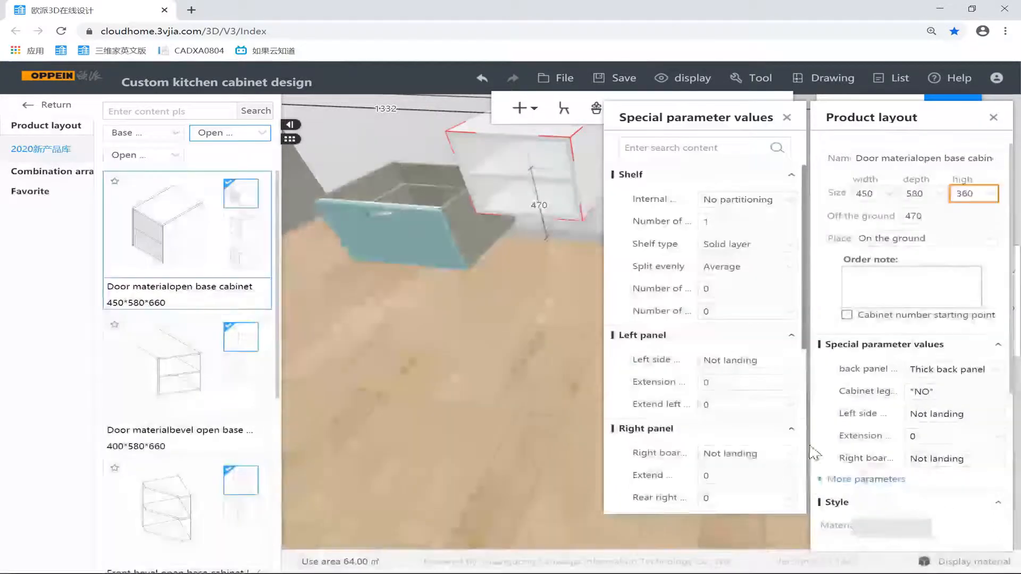
pyautogui.click(771, 222)
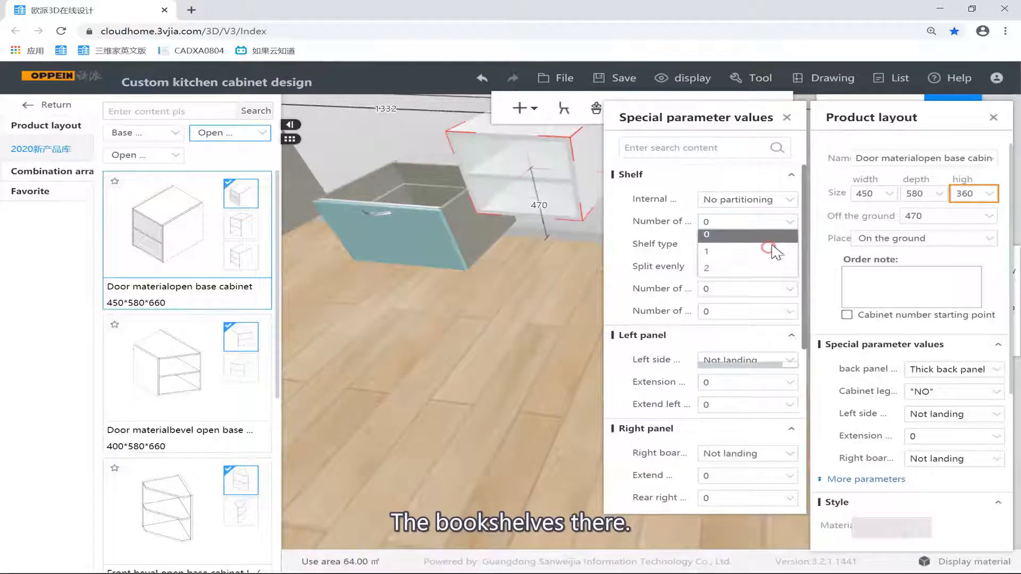
pyautogui.click(771, 240)
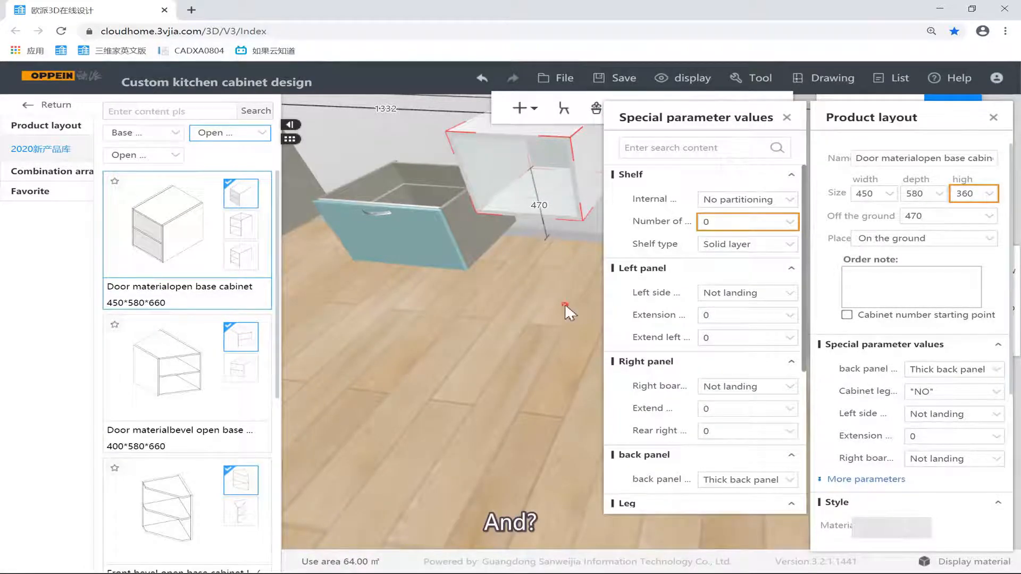
# Set the open base cabinet's width to 600 to match the 1 drawer base cabinet.
pyautogui.click(567, 202)
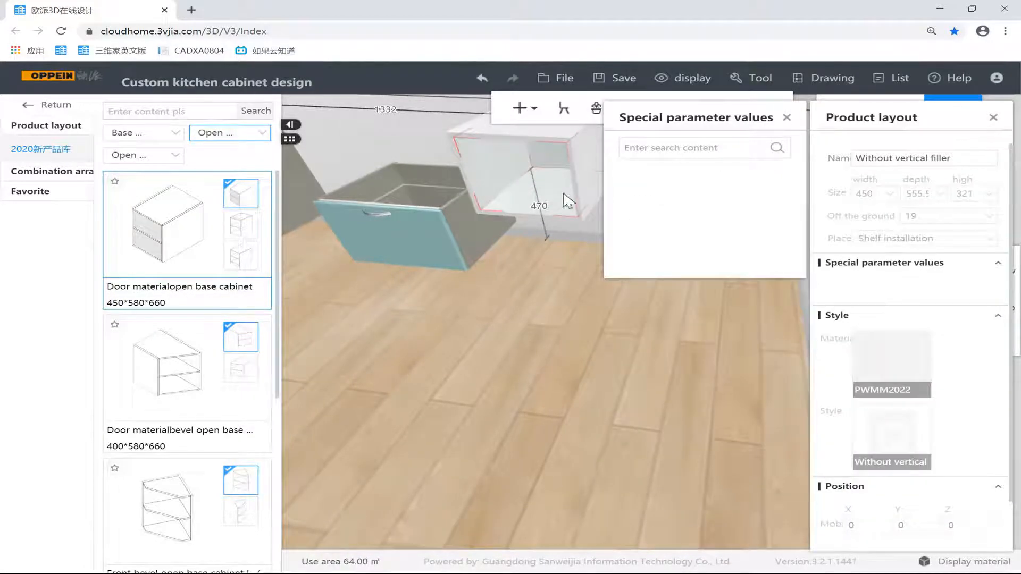
pyautogui.click(584, 166)
pyautogui.click(463, 228)
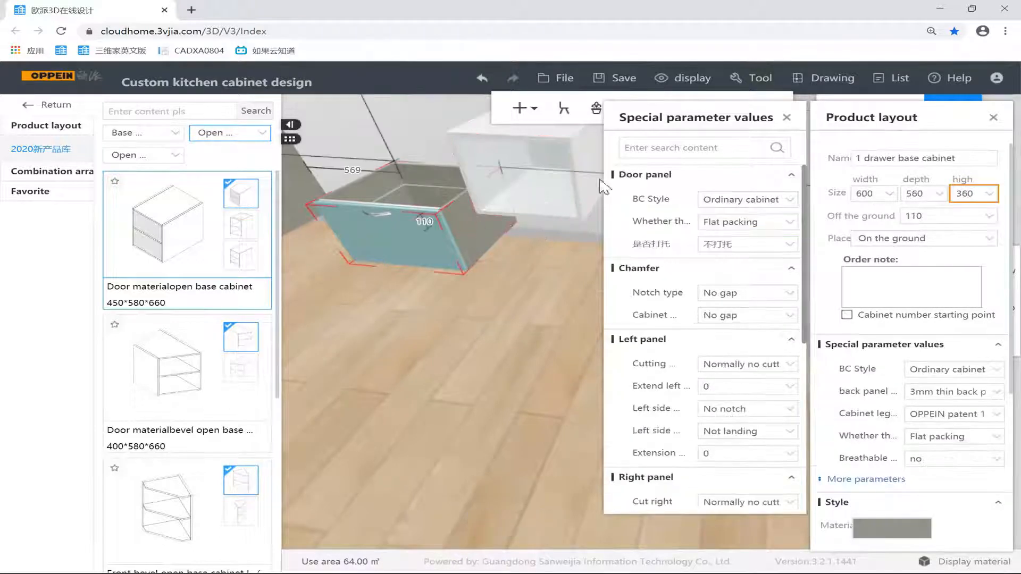
pyautogui.click(580, 154)
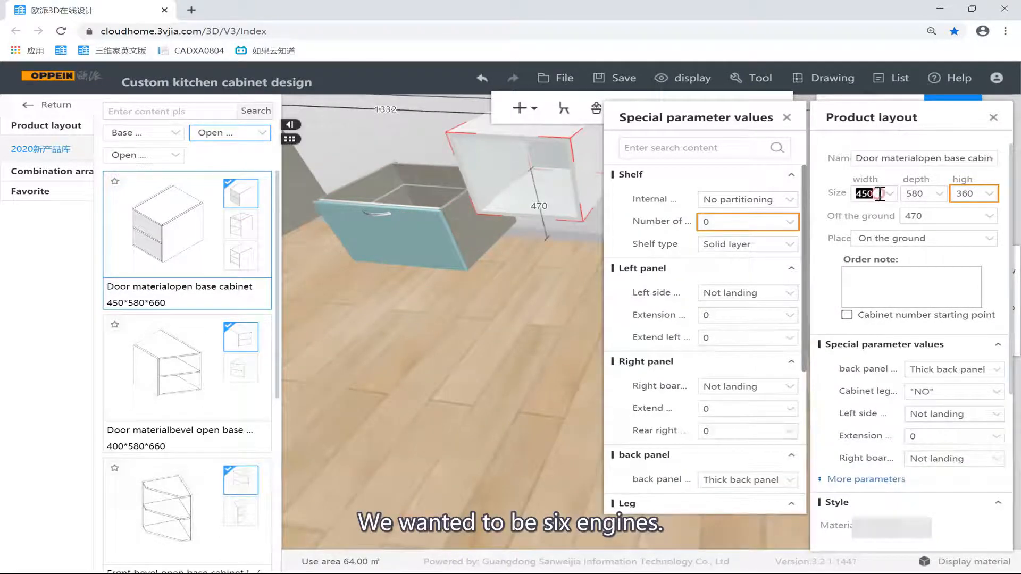
pyautogui.write('600')
pyautogui.press('Return')
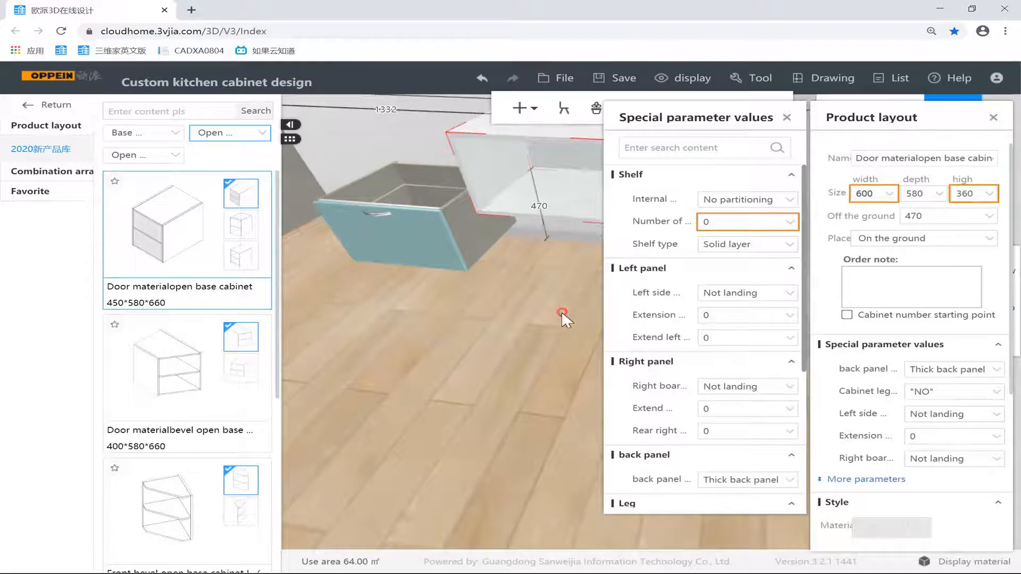
pyautogui.moveTo(562, 314); pyautogui.dragTo(590, 262)
pyautogui.scroll(-3, 584, 258)
pyautogui.moveTo(538, 291); pyautogui.dragTo(553, 288)
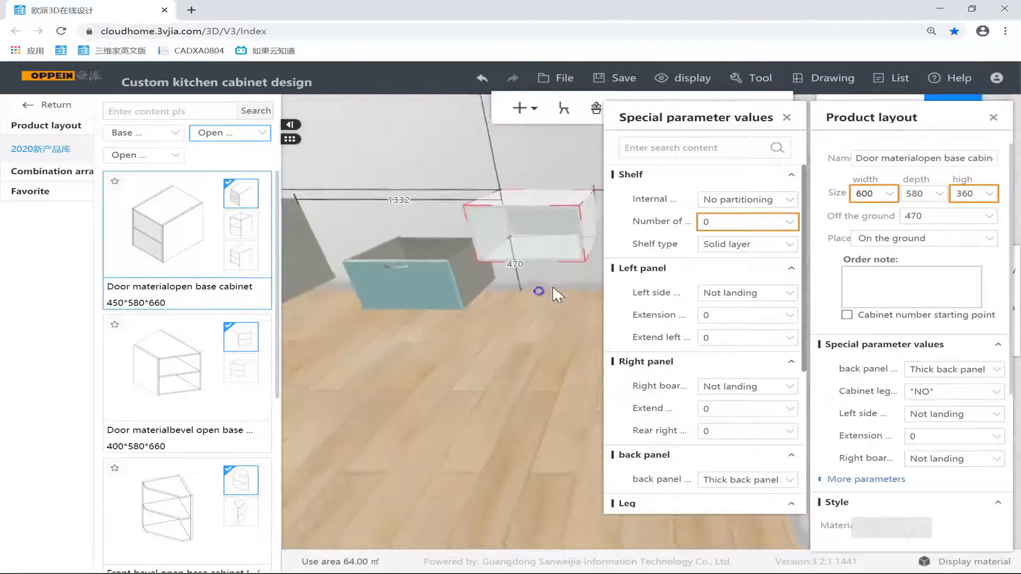
# Move the open base cabinet directly above the 1 drawer base cabinet and check how the two line up.
pyautogui.moveTo(553, 288); pyautogui.dragTo(555, 284, button='right')
pyautogui.click(544, 295)
pyautogui.click(554, 234)
pyautogui.moveTo(555, 229); pyautogui.dragTo(403, 233)
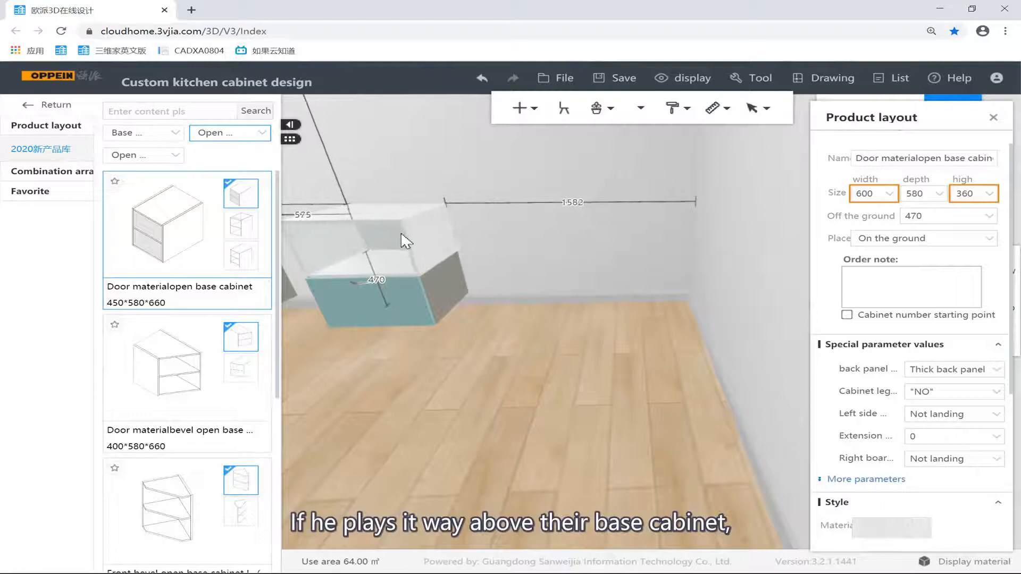
pyautogui.click(493, 347)
pyautogui.moveTo(492, 348); pyautogui.dragTo(666, 335)
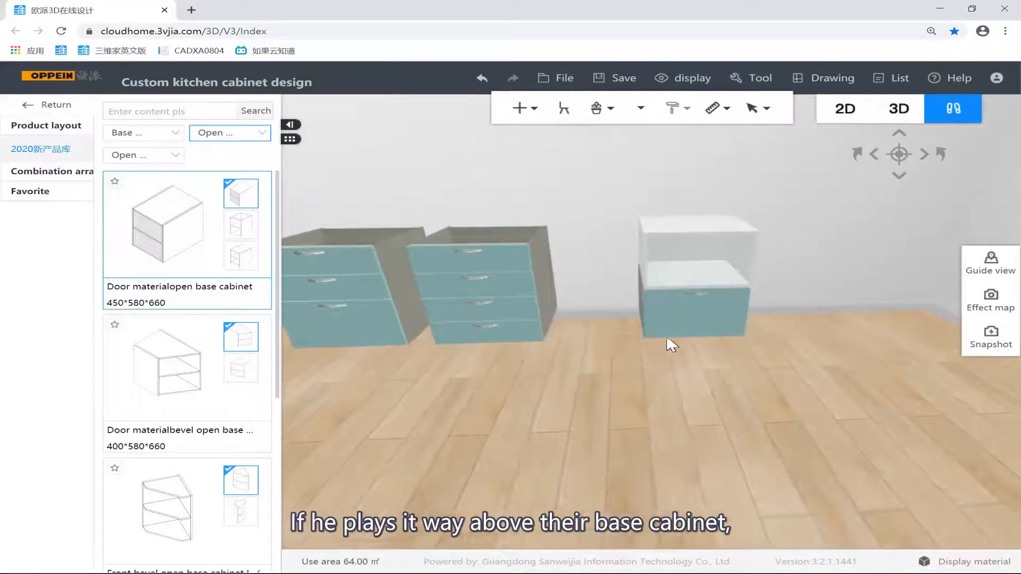
pyautogui.scroll(1, 668, 352)
pyautogui.scroll(3, 668, 355)
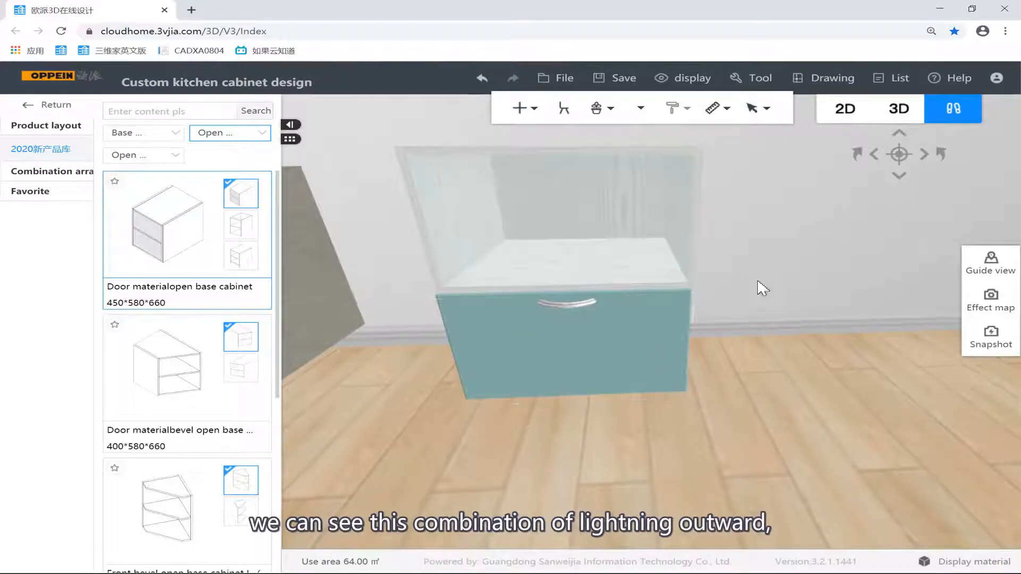
pyautogui.moveTo(661, 348); pyautogui.dragTo(511, 318)
pyautogui.scroll(-4, 547, 312)
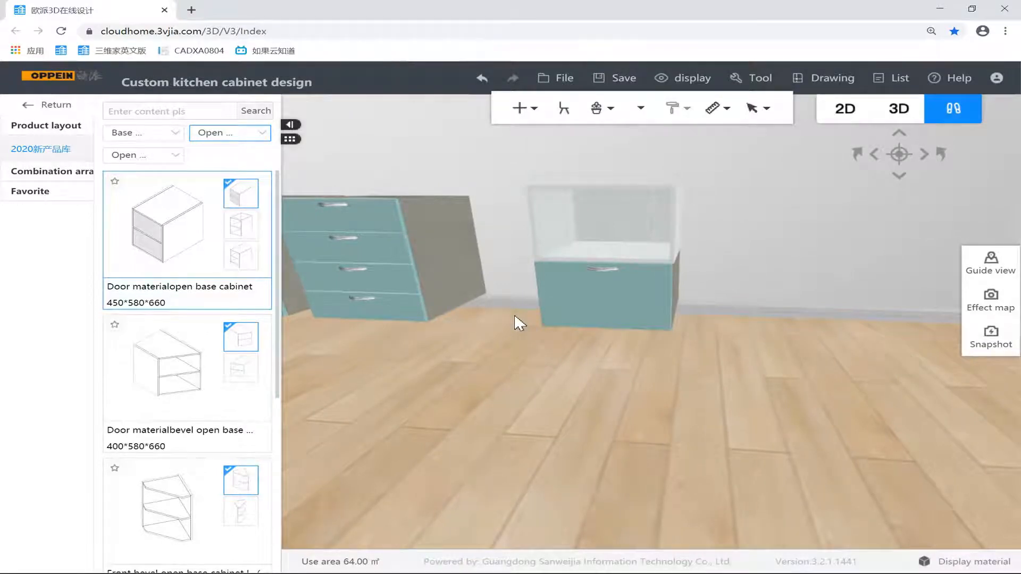
pyautogui.scroll(3, 576, 269)
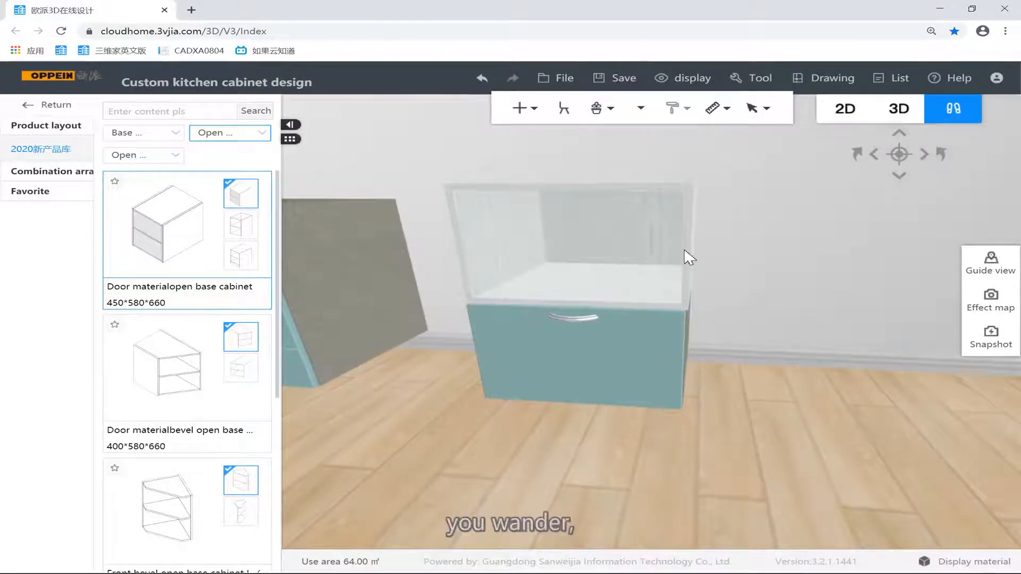
# Move the open cabinet aside and set the 1 drawer base cabinet's top panel type to Whole roof.
pyautogui.click(644, 244)
pyautogui.moveTo(643, 244); pyautogui.dragTo(757, 241)
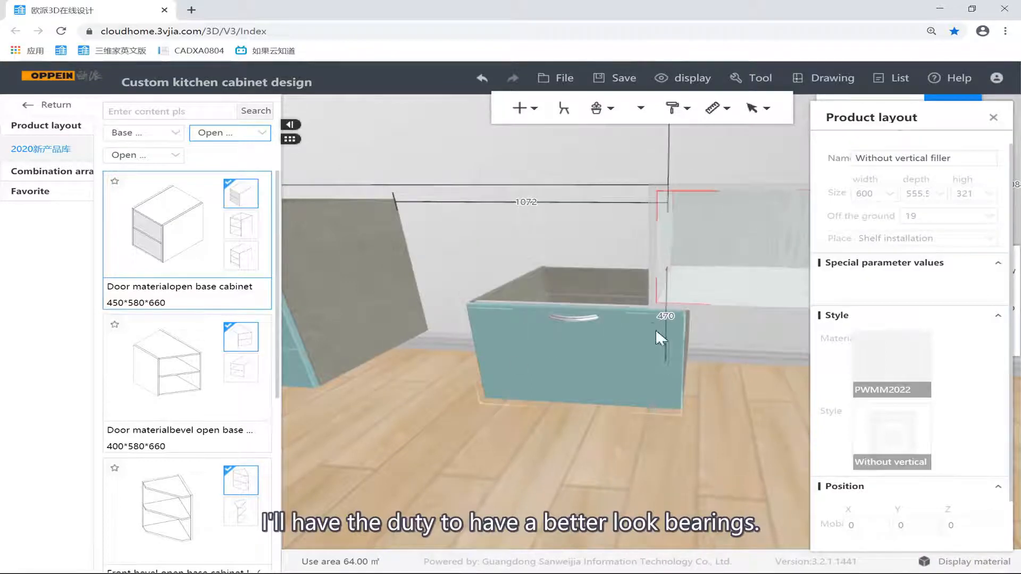
pyautogui.moveTo(656, 331); pyautogui.dragTo(657, 365)
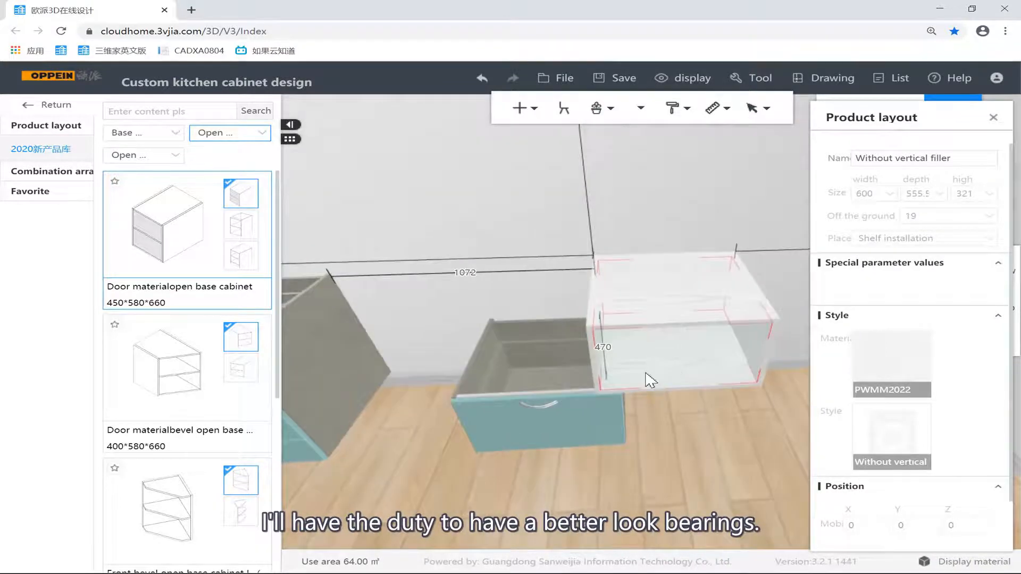
pyautogui.click(511, 337)
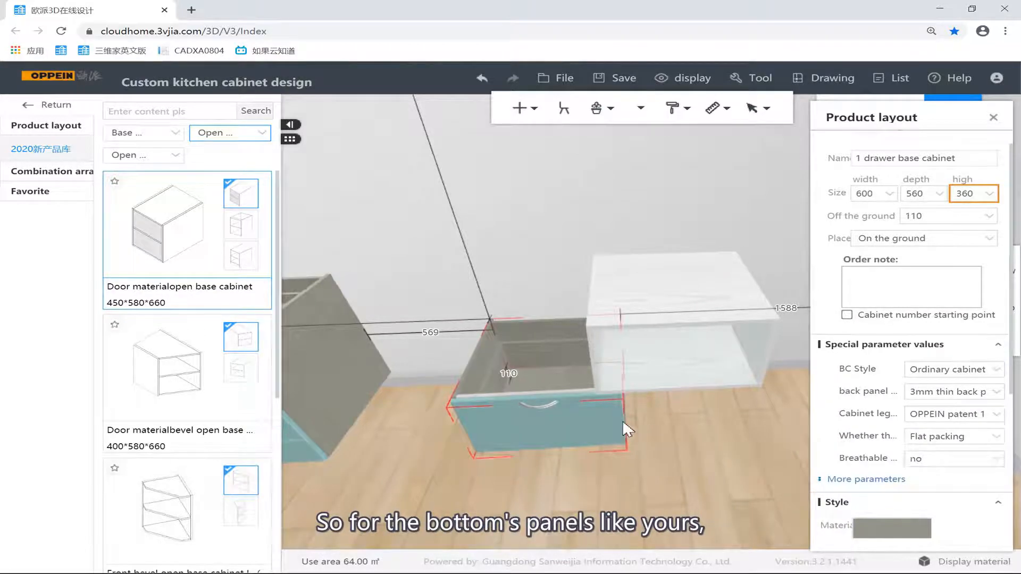
pyautogui.click(842, 480)
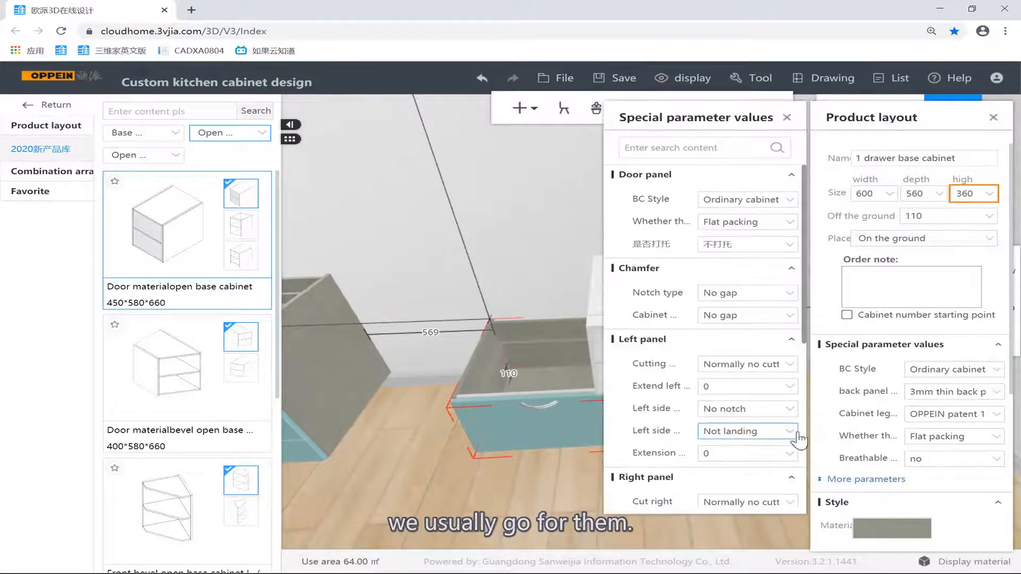
pyautogui.scroll(-4, 691, 394)
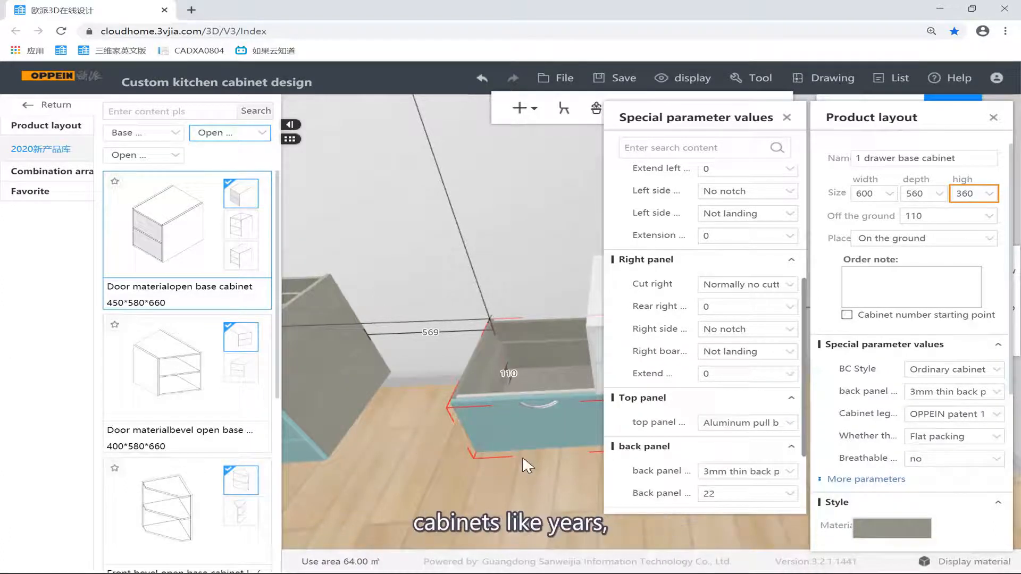
pyautogui.scroll(-2, 685, 441)
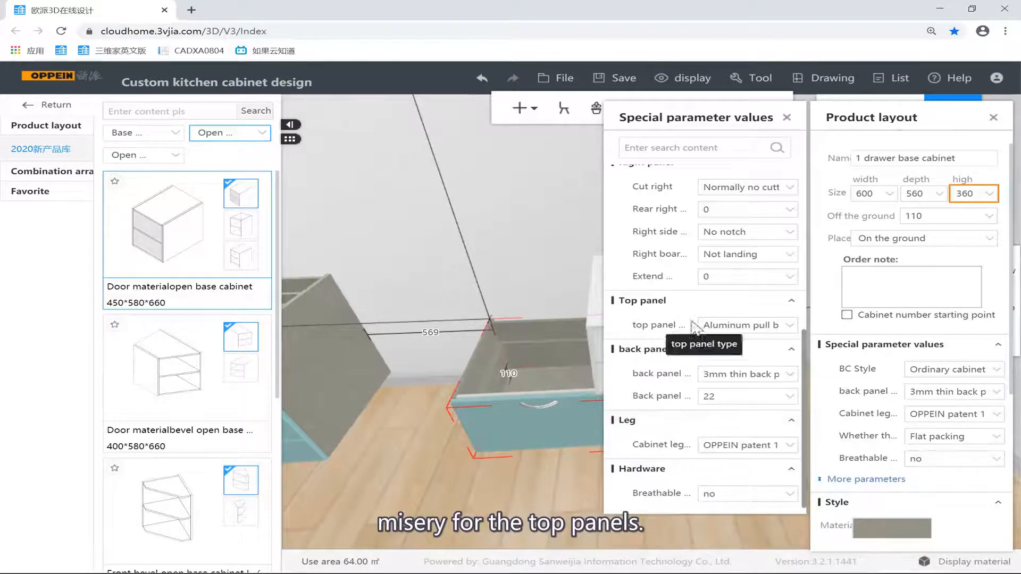
pyautogui.click(790, 326)
pyautogui.click(729, 354)
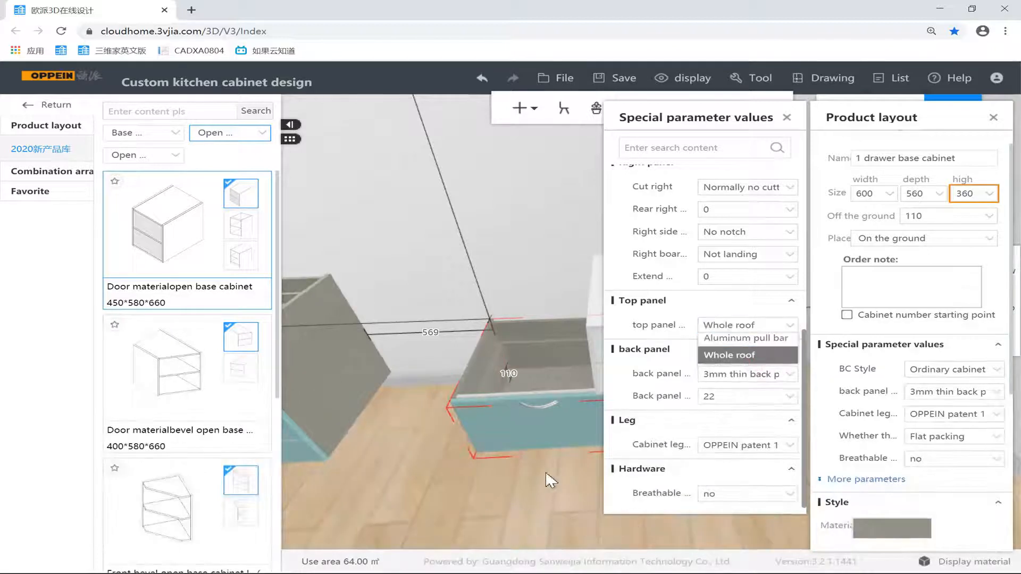
pyautogui.click(527, 495)
# Move the open cabinet back on top of the 1 drawer base cabinet.
pyautogui.click(676, 336)
pyautogui.moveTo(727, 293); pyautogui.dragTo(553, 297)
pyautogui.click(663, 462)
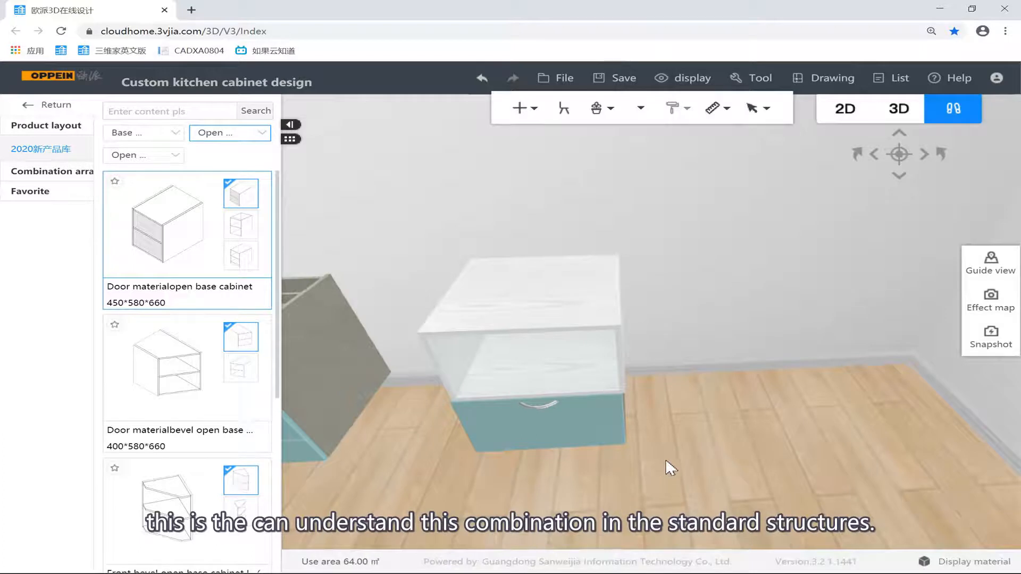
pyautogui.scroll(-3, 611, 442)
pyautogui.moveTo(598, 430); pyautogui.dragTo(564, 406)
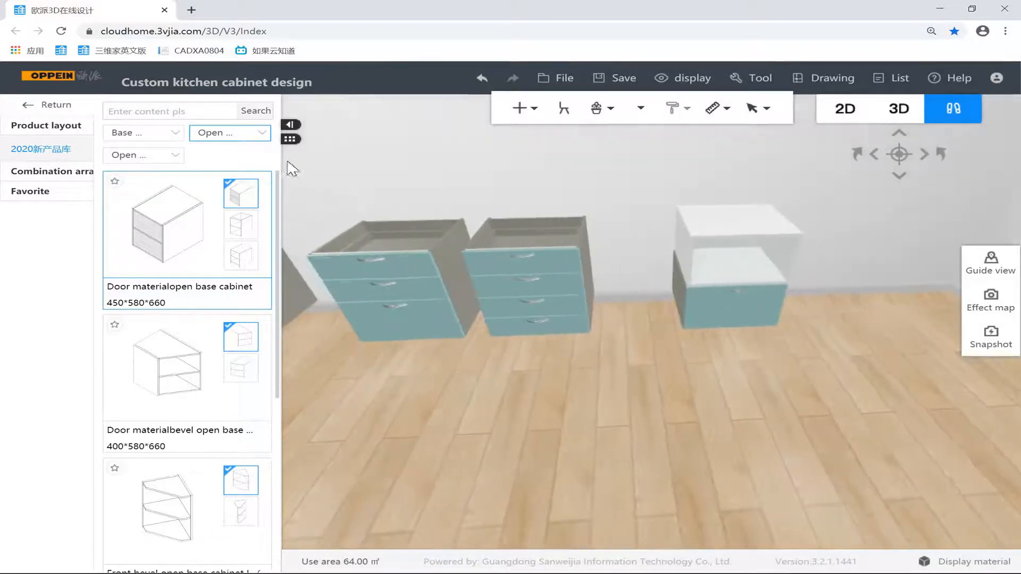
# Filter the base cabinet library to the Drawer category and browse its models.
pyautogui.click(230, 133)
pyautogui.click(223, 176)
pyautogui.scroll(-7, 205, 187)
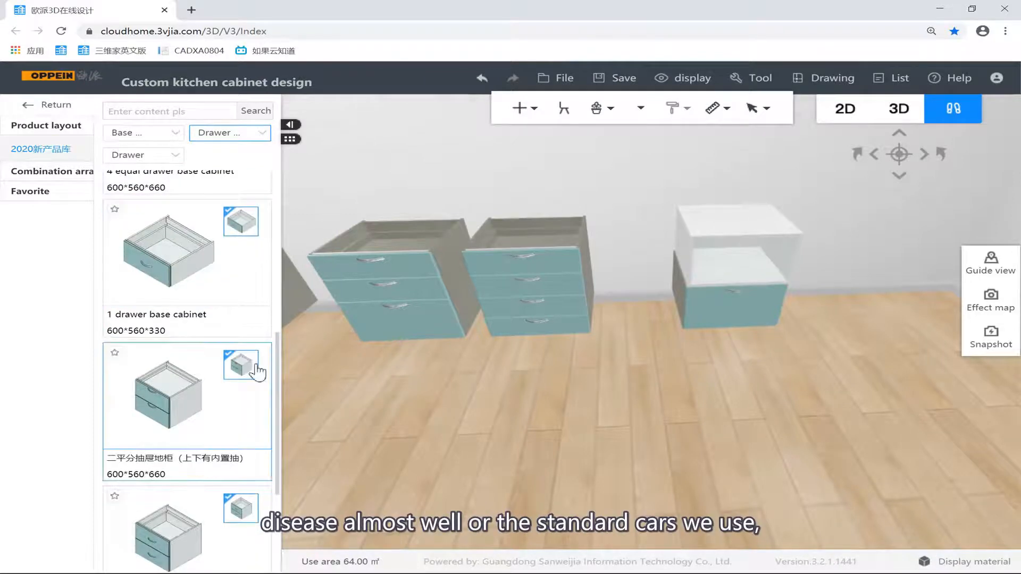
pyautogui.moveTo(276, 376); pyautogui.dragTo(268, 290)
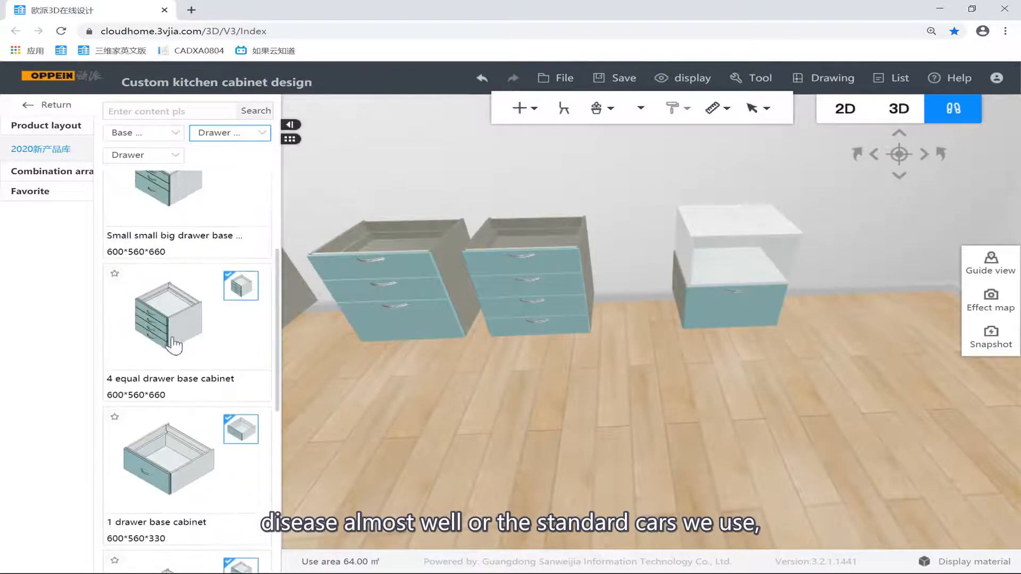
pyautogui.scroll(-1, 170, 335)
pyautogui.scroll(4, 154, 341)
pyautogui.scroll(-2, 153, 334)
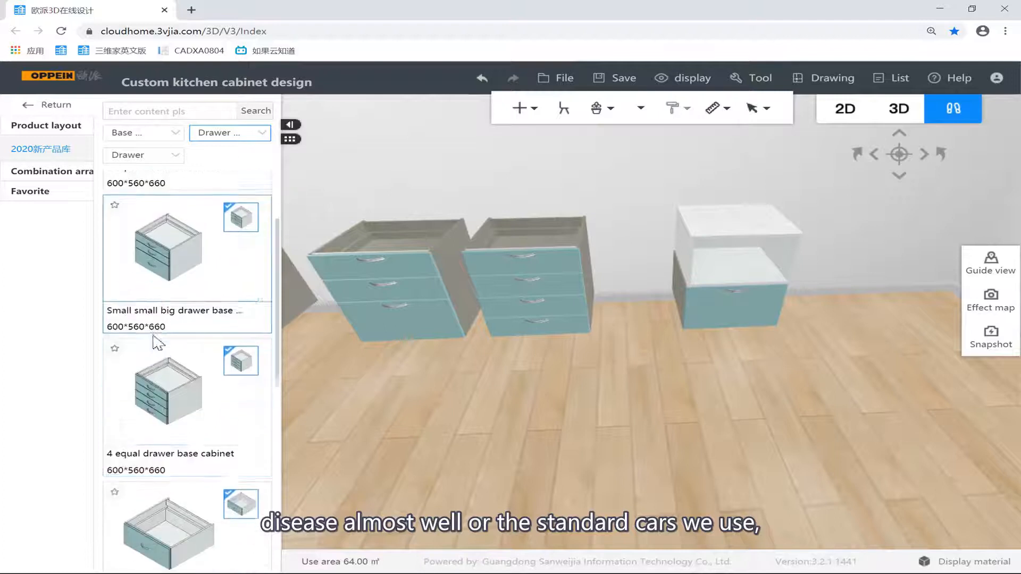
# Place the 二平分抽屉地柜（上下有内置抽） cabinet, 600*560*660, against the empty wall and pull out its drawers.
pyautogui.moveTo(276, 334); pyautogui.dragTo(265, 506)
pyautogui.scroll(-1, 266, 511)
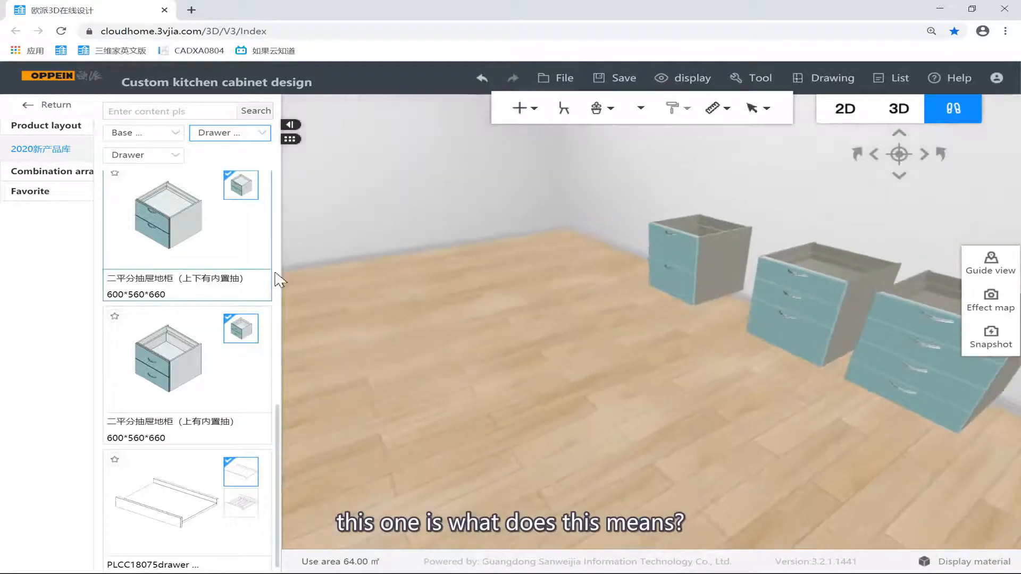
pyautogui.moveTo(315, 271); pyautogui.dragTo(433, 269)
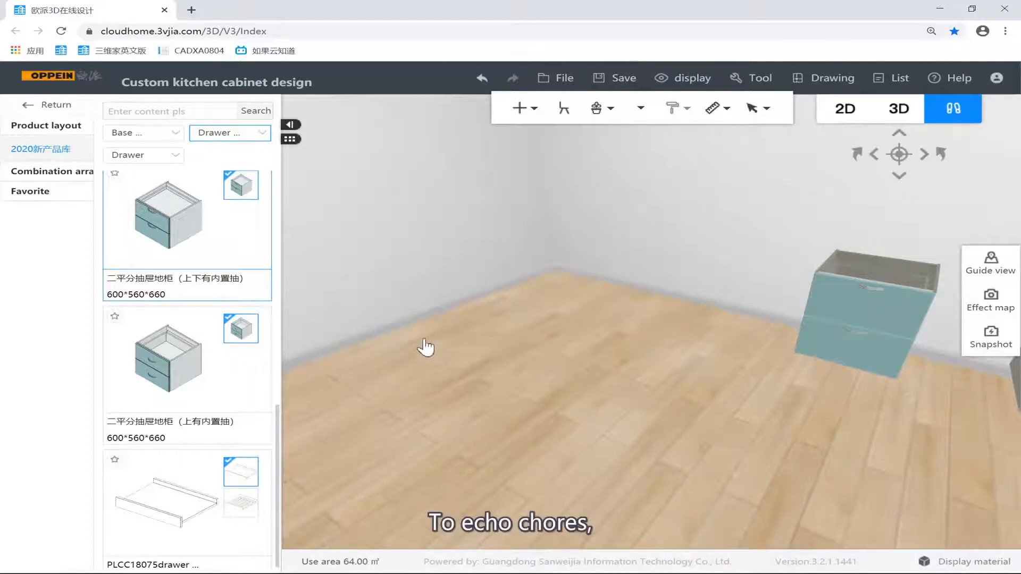
pyautogui.click(353, 332)
pyautogui.moveTo(356, 383); pyautogui.dragTo(651, 427)
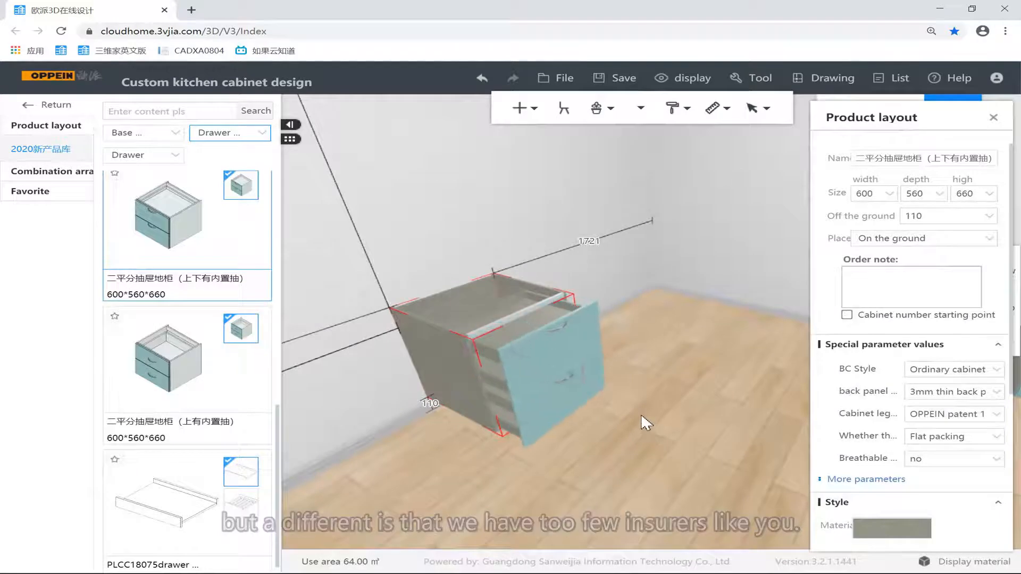
# Examine the new cabinet's pulled-out drawers from the side and close them.
pyautogui.scroll(5, 671, 441)
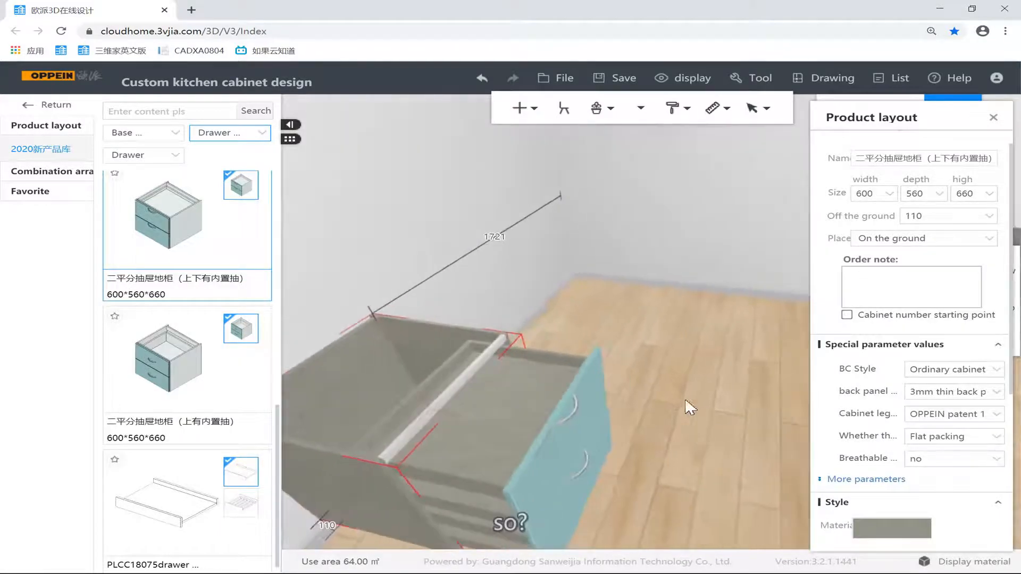
pyautogui.moveTo(690, 408); pyautogui.dragTo(689, 336)
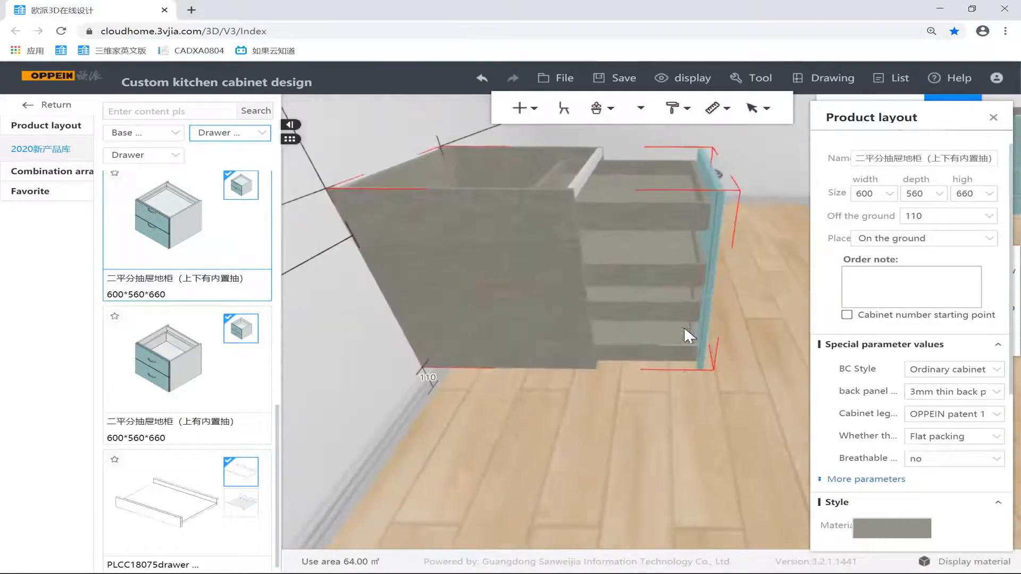
pyautogui.moveTo(679, 377); pyautogui.dragTo(611, 268)
pyautogui.click(590, 250)
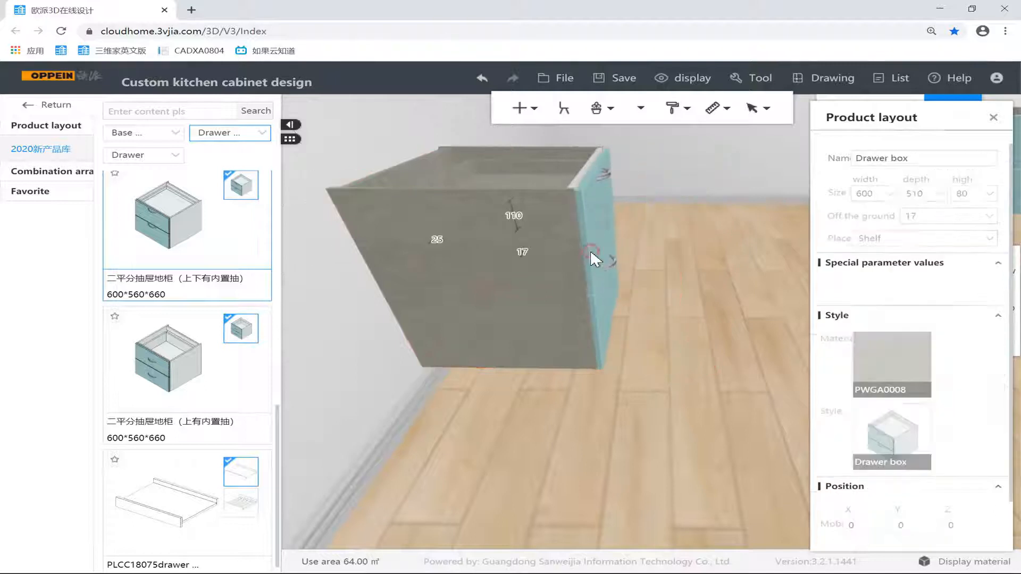
# Open the cabinet's upper drawer to inspect its built-in drawer, close it, and open the lower drawer.
pyautogui.click(605, 248)
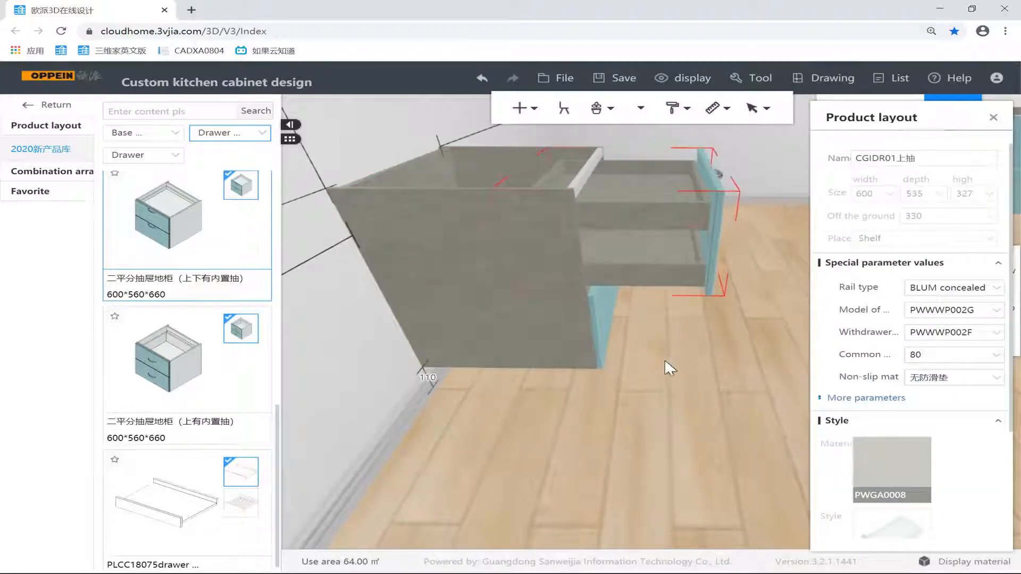
pyautogui.scroll(3, 672, 362)
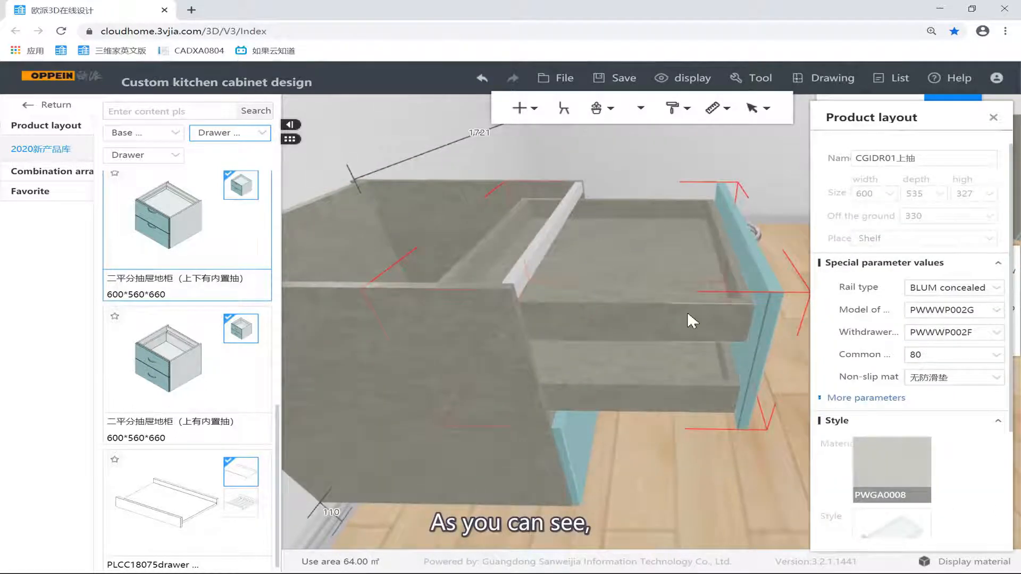
pyautogui.click(643, 306)
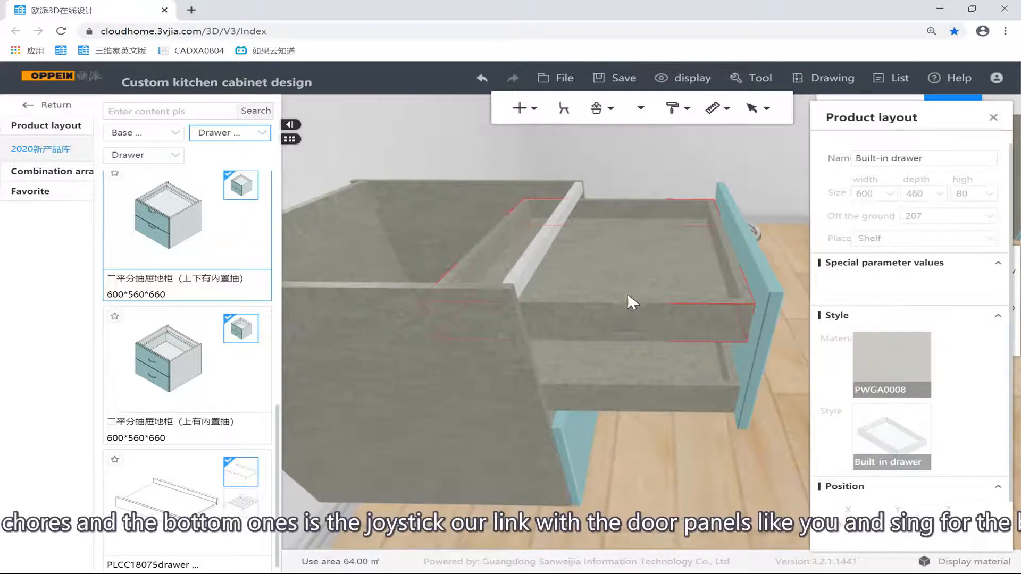
pyautogui.click(713, 391)
pyautogui.click(741, 365)
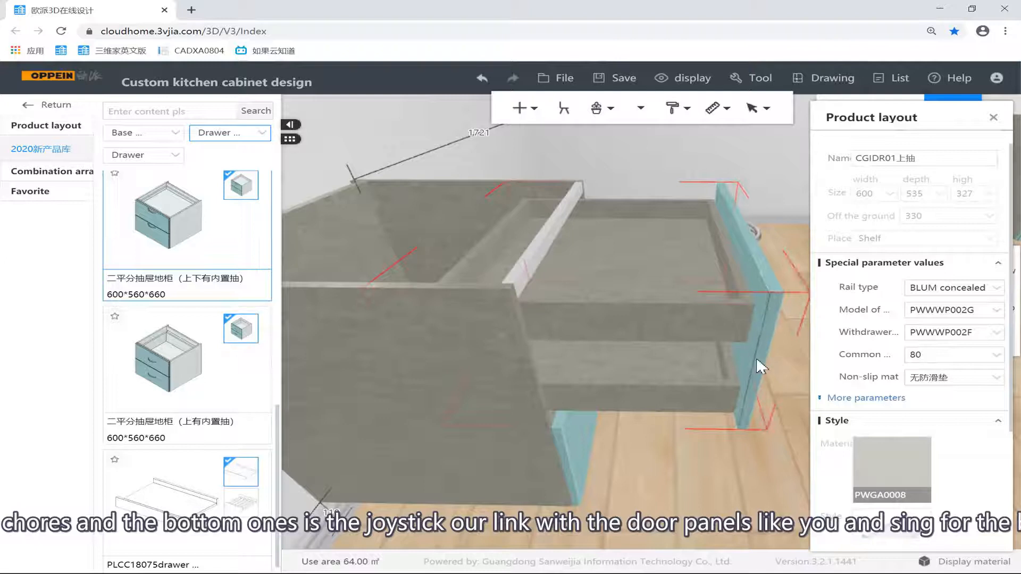
pyautogui.click(735, 400)
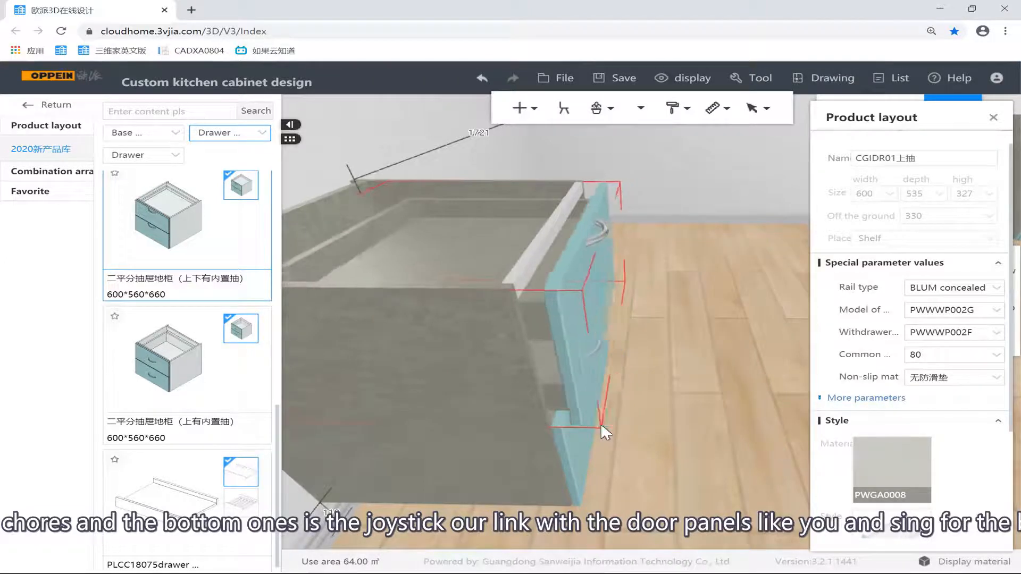
pyautogui.click(572, 441)
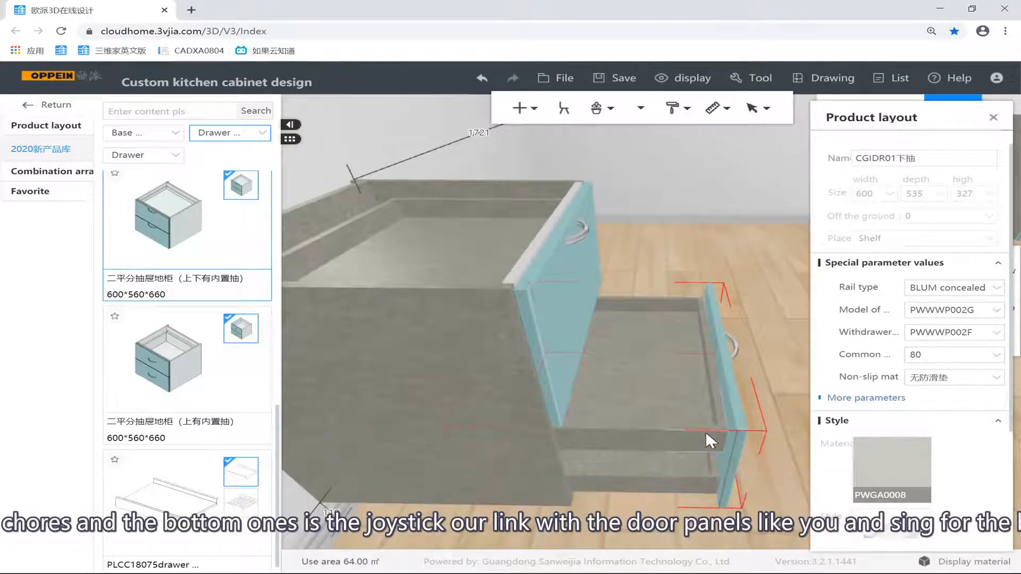
# Place the 二平分抽屉地柜（上有内置抽） cabinet, 600*560*660, along the same wall and open its drawers to examine the built-in one.
pyautogui.click(264, 314)
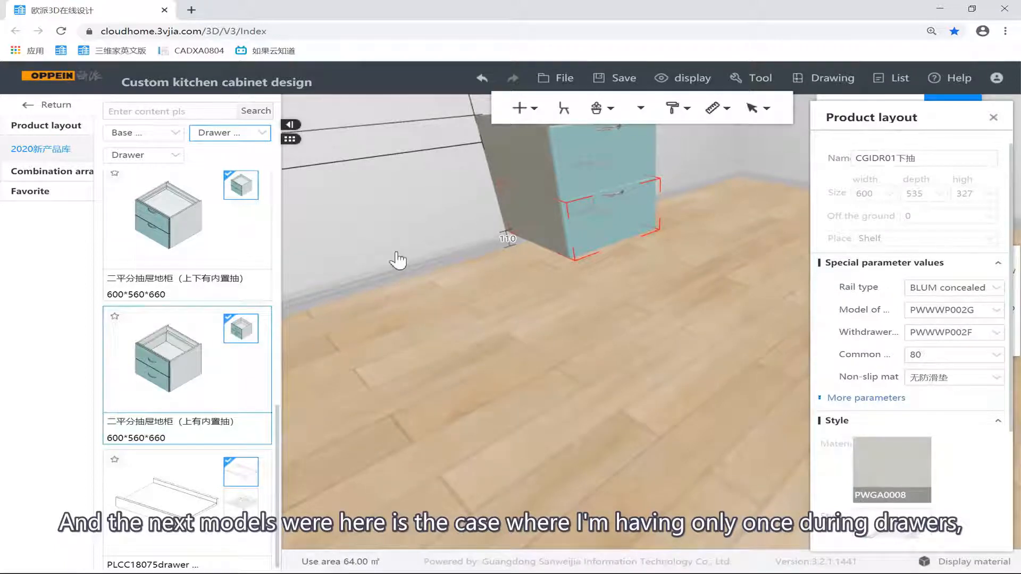
pyautogui.click(376, 260)
pyautogui.moveTo(446, 364); pyautogui.dragTo(672, 362)
pyautogui.press('o')
pyautogui.moveTo(595, 397); pyautogui.dragTo(681, 360)
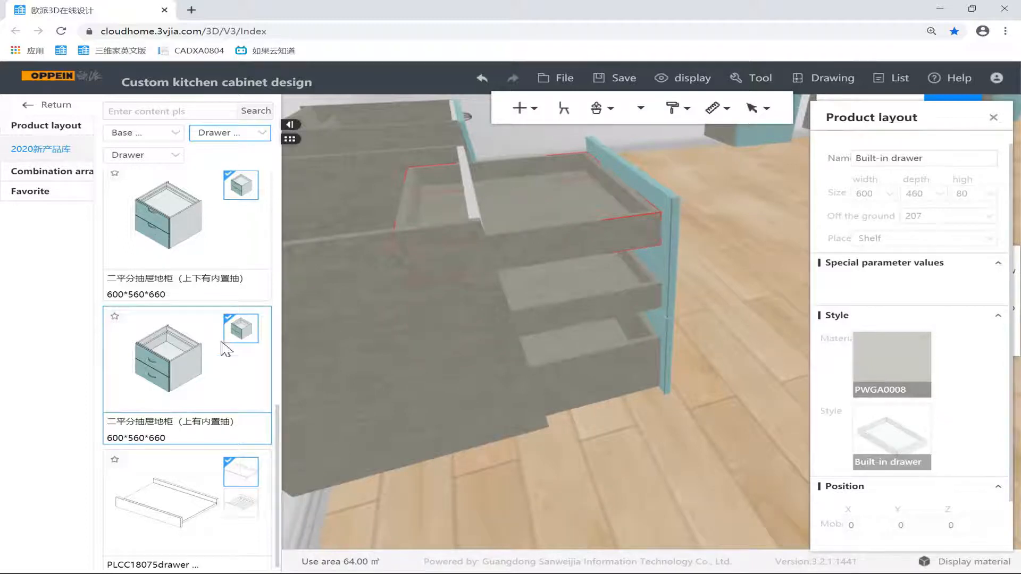
# Review the drawer base cabinet models in the library and the two built-in-drawer cabinets placed along the wall.
pyautogui.scroll(5, 228, 330)
pyautogui.scroll(-4, 227, 335)
pyautogui.scroll(-1, 222, 349)
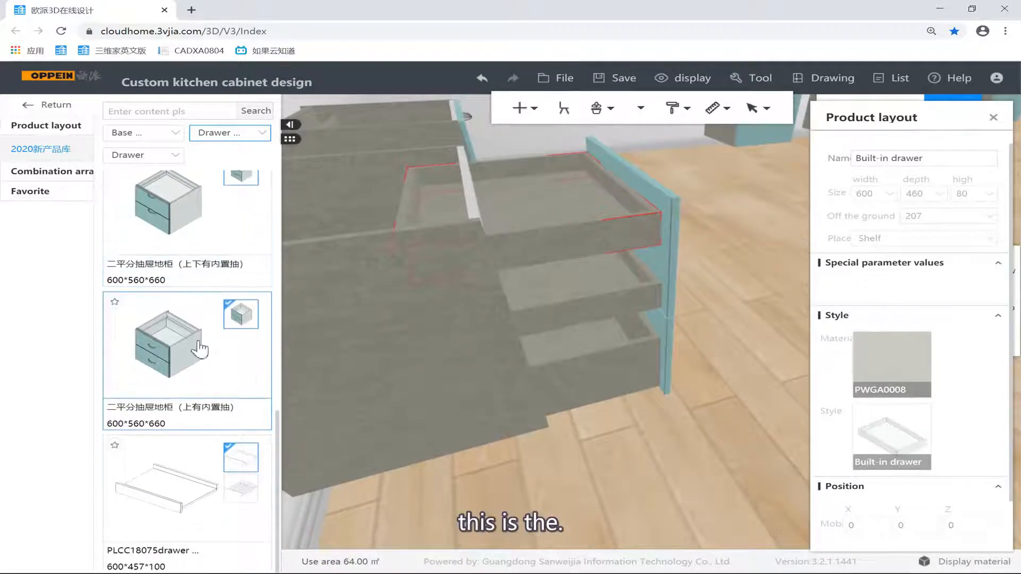
pyautogui.scroll(6, 205, 288)
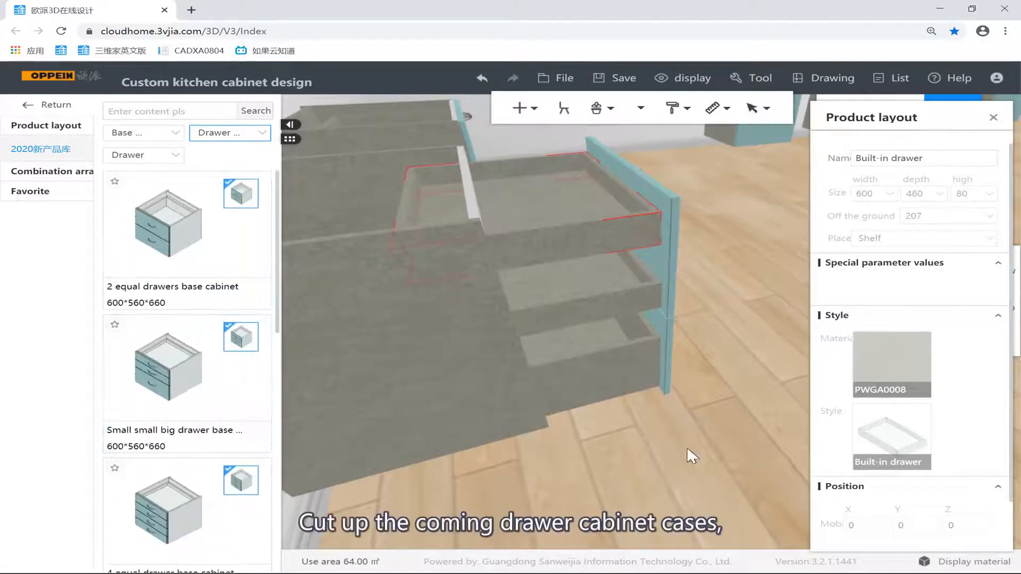
pyautogui.click(639, 441)
pyautogui.moveTo(640, 439); pyautogui.dragTo(455, 373, button='right')
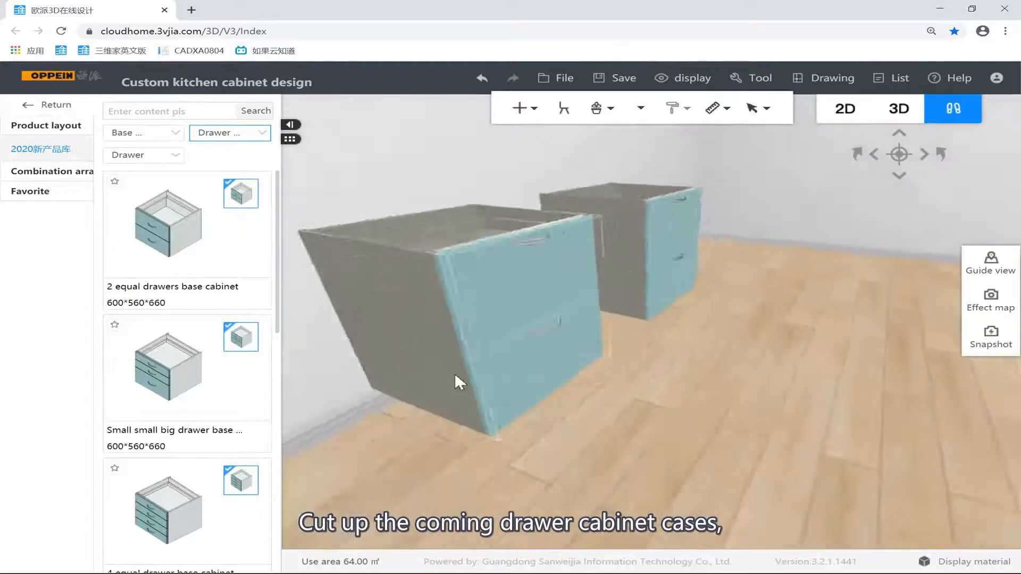
pyautogui.scroll(-5, 457, 373)
pyautogui.moveTo(570, 375); pyautogui.dragTo(413, 342, button='right')
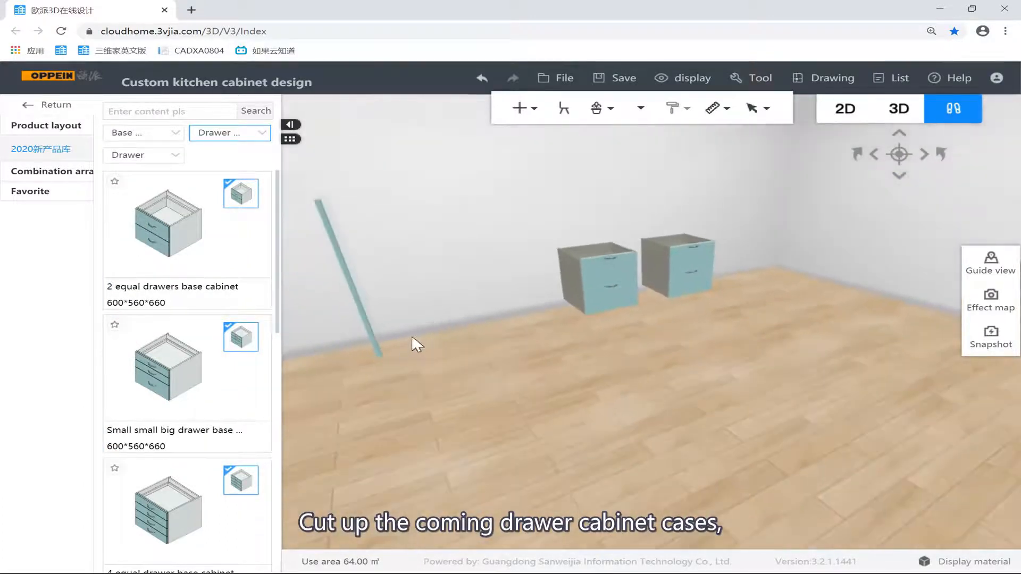
# Filter the drawer cabinets to drawer + door and place the Single drawer & door base cabinet, 450*560*660, along the empty wall.
pyautogui.click(159, 157)
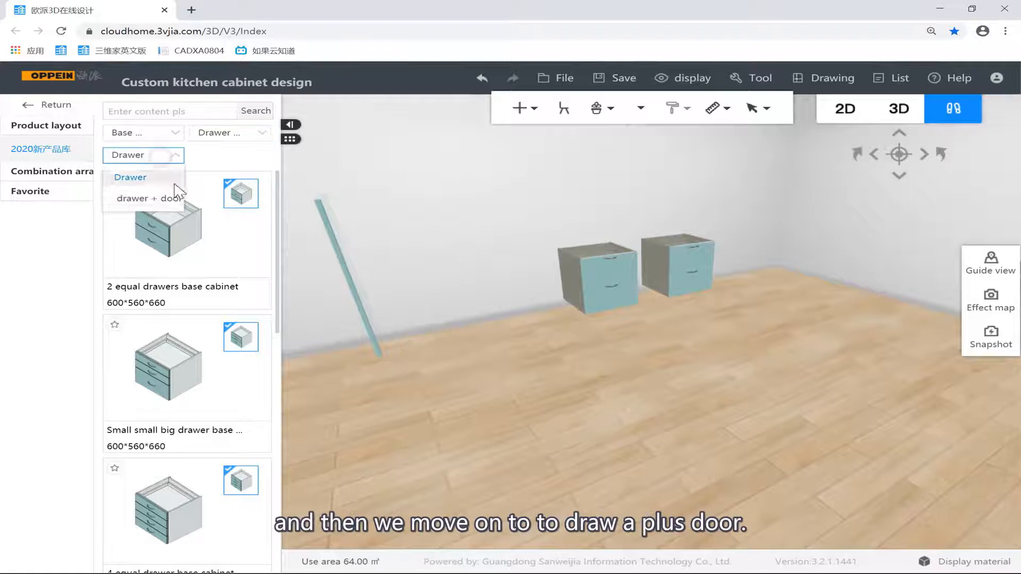
pyautogui.click(149, 198)
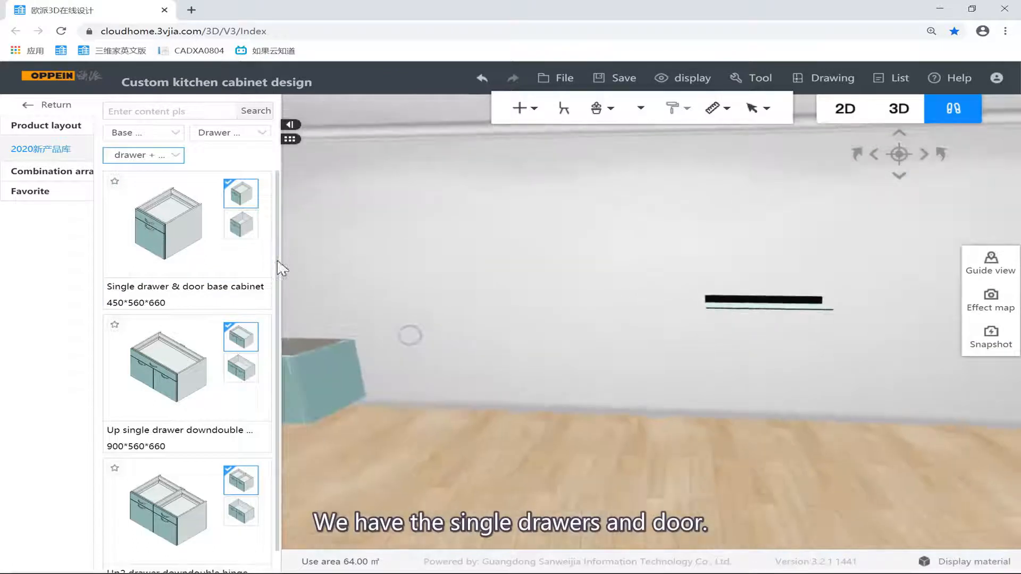
pyautogui.click(164, 209)
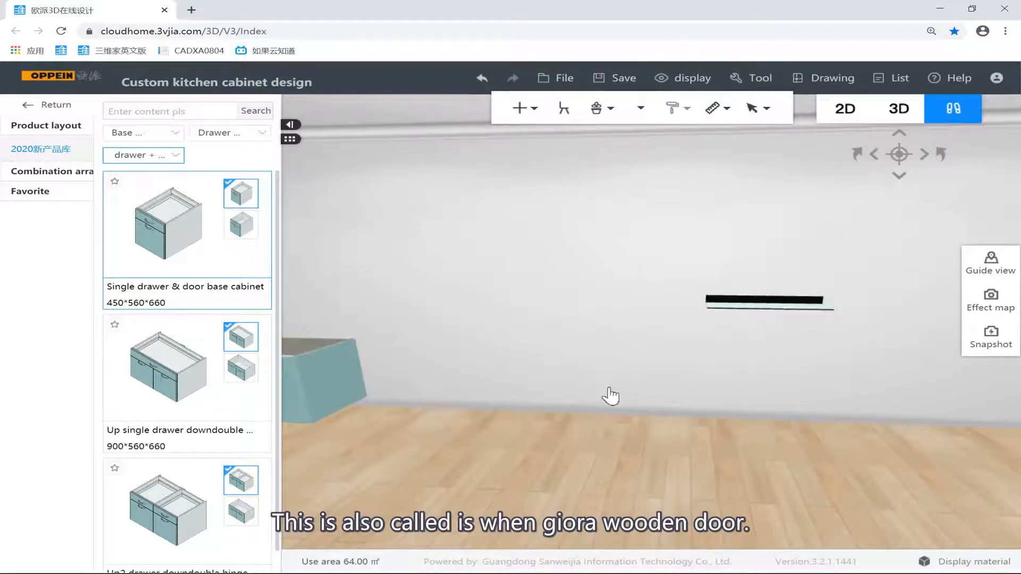
pyautogui.click(524, 398)
# Place the Up single drawer downdouble base cabinet, 900*560*660, beside the single drawer and door cabinet.
pyautogui.click(156, 371)
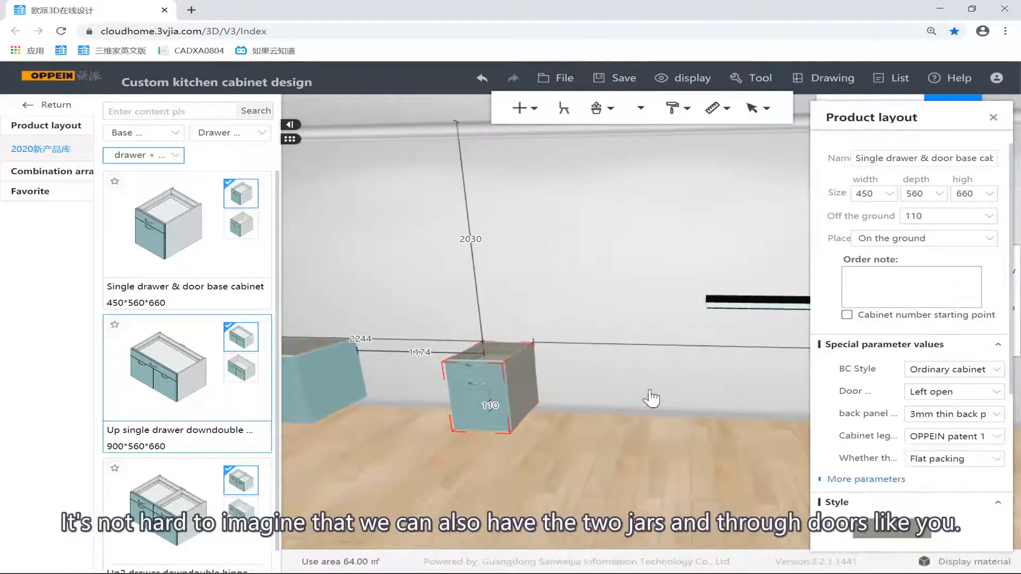
pyautogui.click(630, 413)
pyautogui.click(645, 469)
pyautogui.moveTo(646, 470); pyautogui.dragTo(469, 337)
# Place the Up2 drawer downdouble hinge base cabinet, 900*560*660, along the same wall beside the previous double-door cabinet.
pyautogui.click(196, 500)
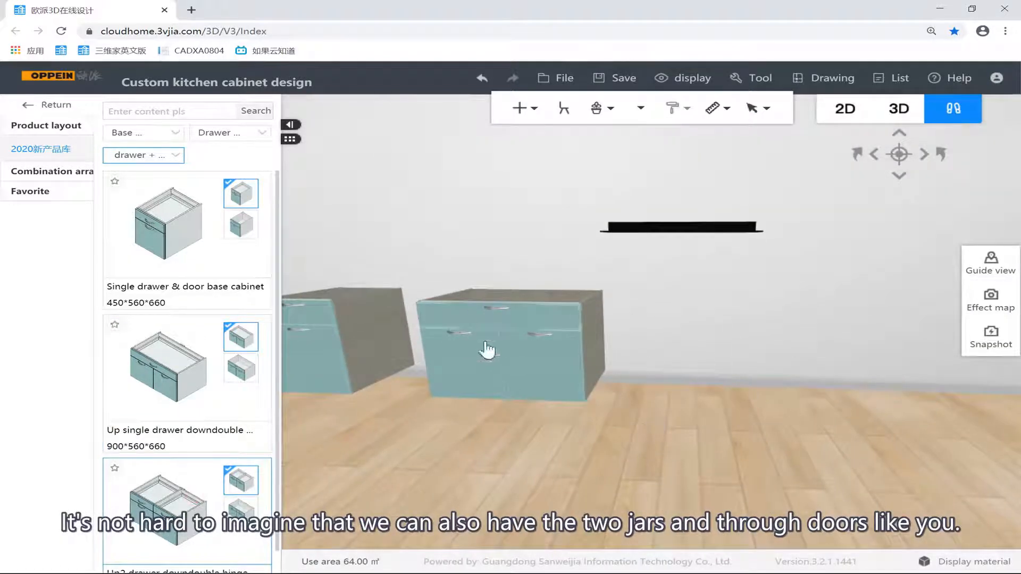
pyautogui.click(701, 367)
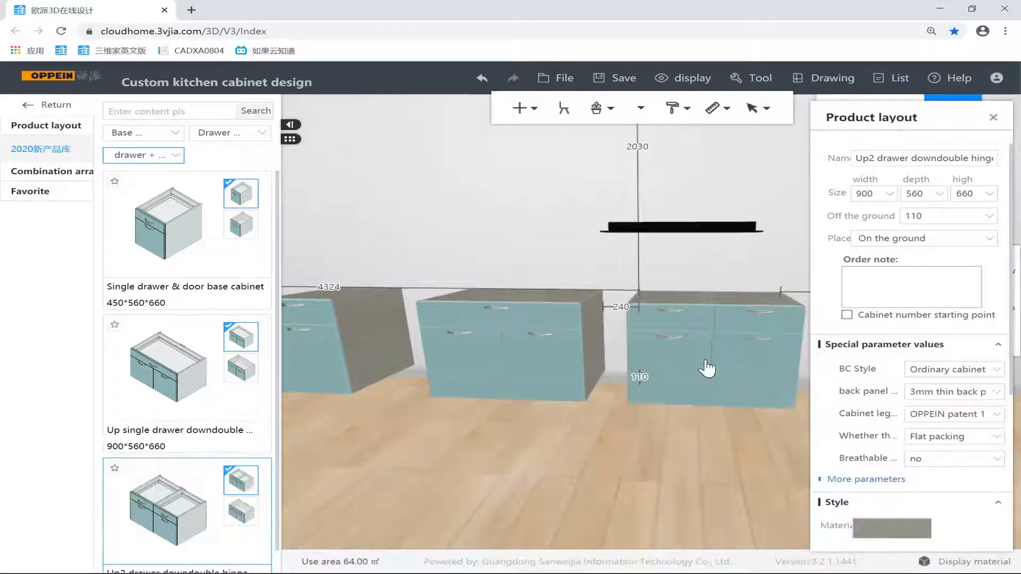
pyautogui.click(684, 432)
# Inspect the vertical divider panel between the two upper drawers of the two-drawer double-door cabinet.
pyautogui.scroll(5, 697, 463)
pyautogui.scroll(5, 690, 450)
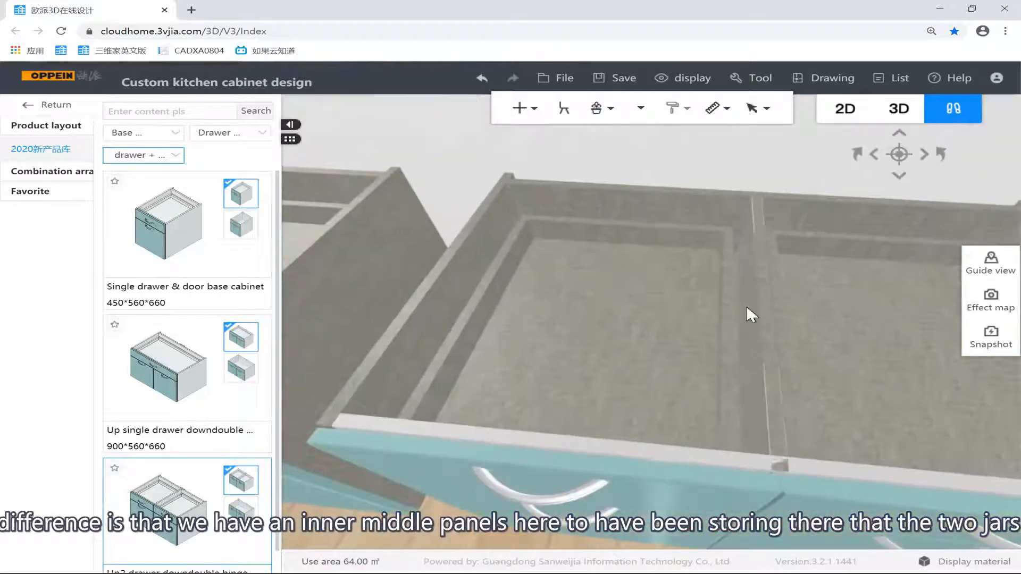
pyautogui.click(754, 299)
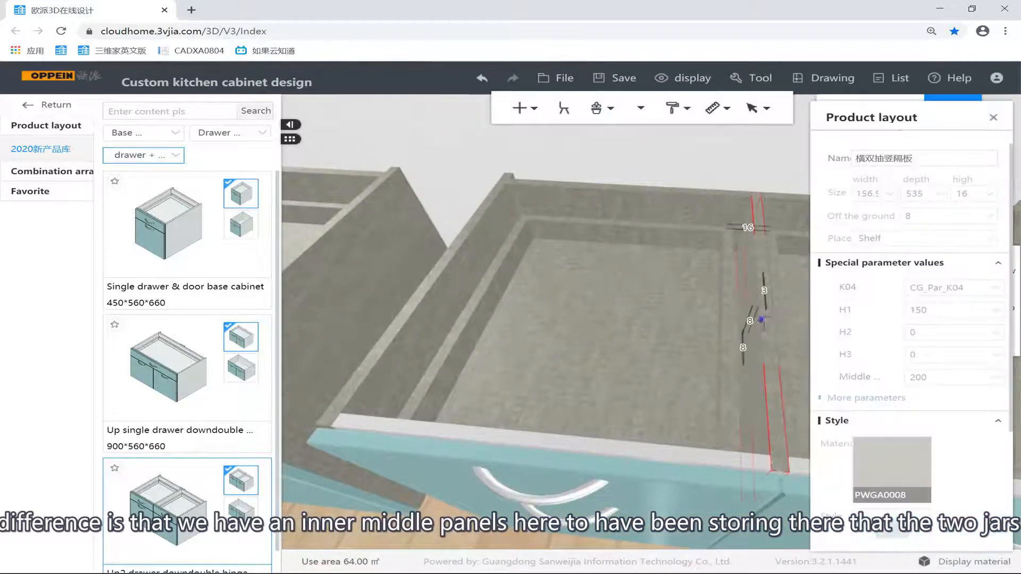
pyautogui.moveTo(699, 411); pyautogui.dragTo(666, 282)
# Open the doors and drawers of the drawer-and-door cabinets and examine the two-drawer cabinet's interior from the front.
pyautogui.moveTo(667, 282); pyautogui.dragTo(595, 333, button='right')
pyautogui.click(646, 382)
pyautogui.click(597, 337)
pyautogui.click(603, 424)
pyautogui.press('o')
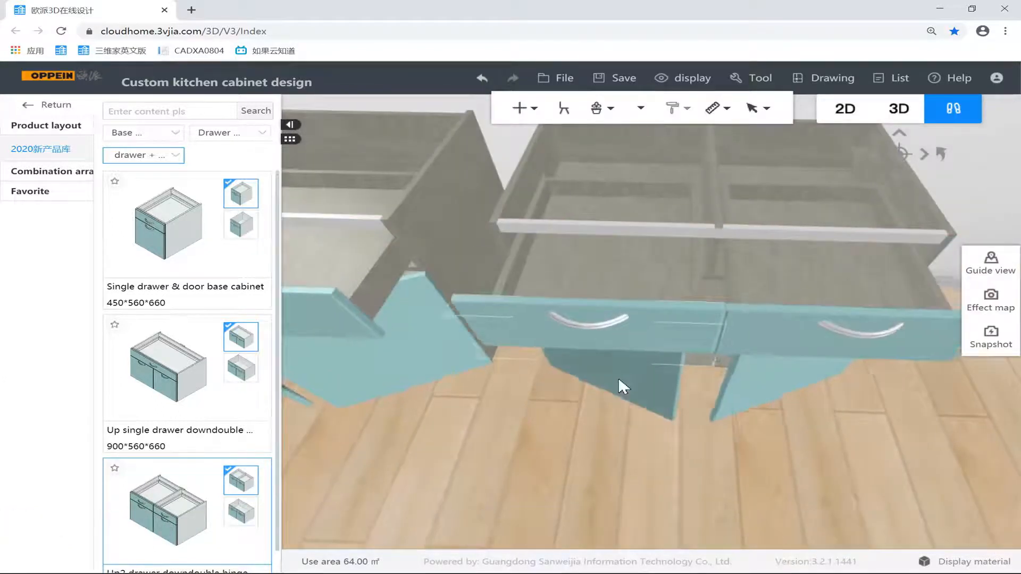
pyautogui.scroll(5, 662, 435)
pyautogui.moveTo(657, 424); pyautogui.dragTo(633, 327, button='right')
pyautogui.scroll(-5, 711, 305)
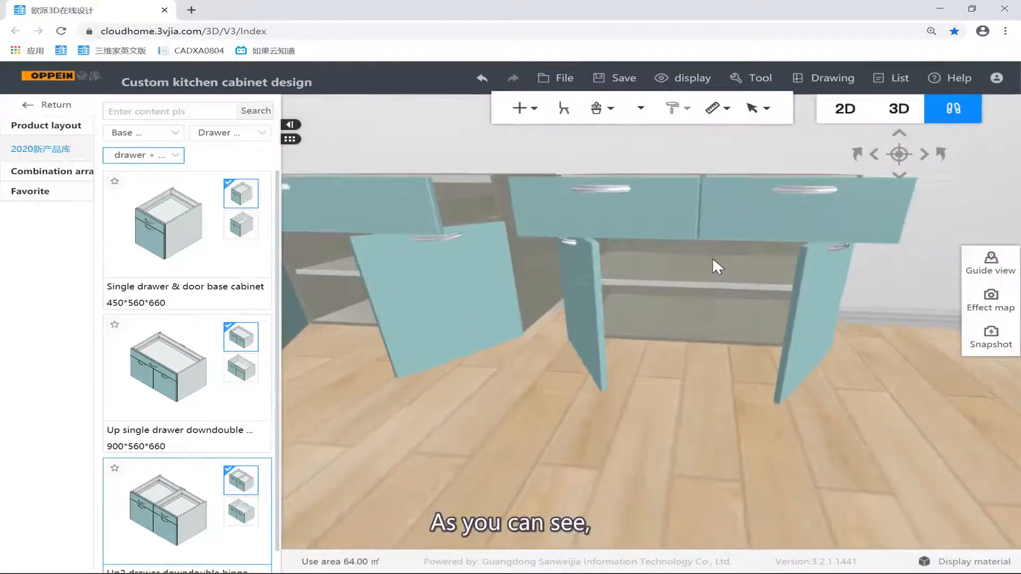
# Hide both upper drawers of the two-drawer double-door cabinet to expose its inner structure.
pyautogui.scroll(3, 690, 229)
pyautogui.click(686, 227)
pyautogui.scroll(-3, 690, 233)
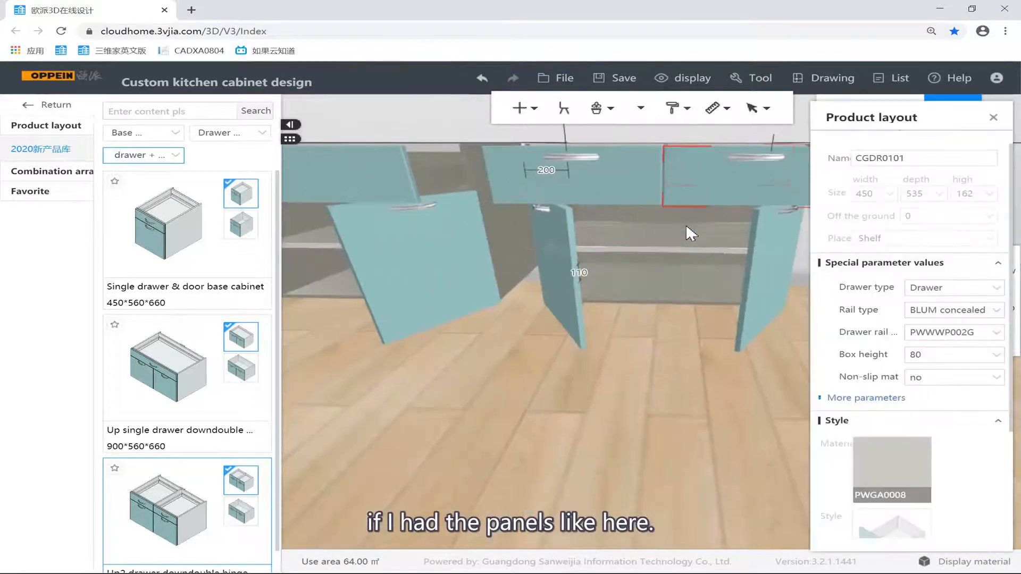
pyautogui.moveTo(688, 231); pyautogui.dragTo(663, 323, button='right')
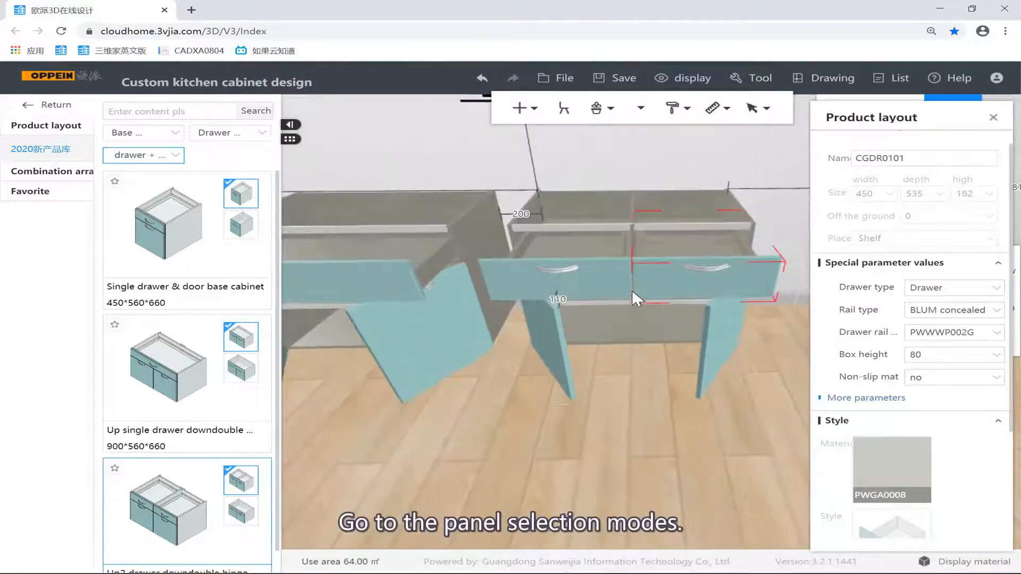
pyautogui.press('Delete')
pyautogui.click(596, 278)
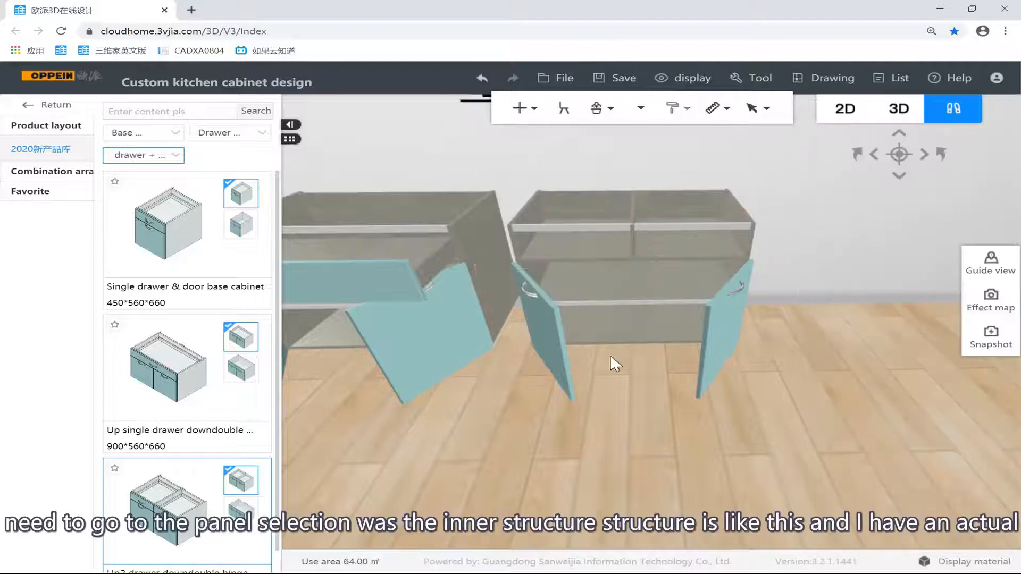
# Use panel selection mode to inspect the horizontal panel and vertical divider in the cabinet's drawer compartment, and leave the mode.
pyautogui.scroll(5, 605, 337)
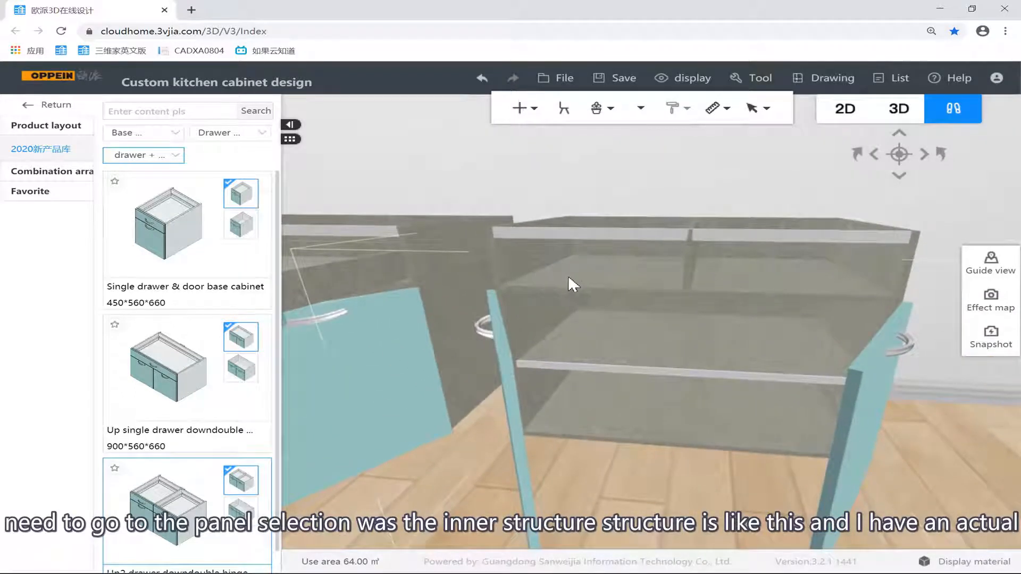
pyautogui.click(646, 285)
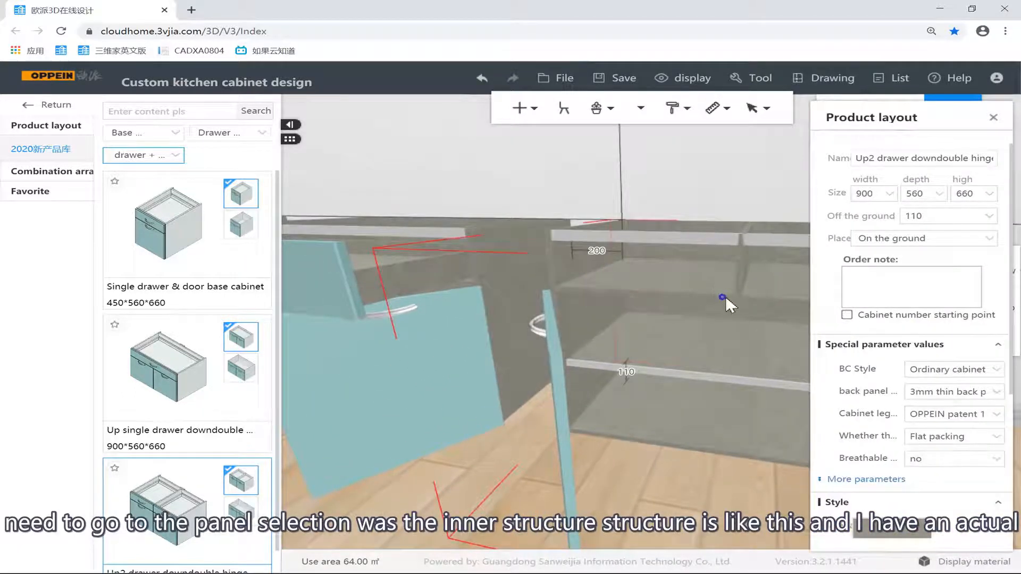
pyautogui.press('b')
pyautogui.click(678, 257)
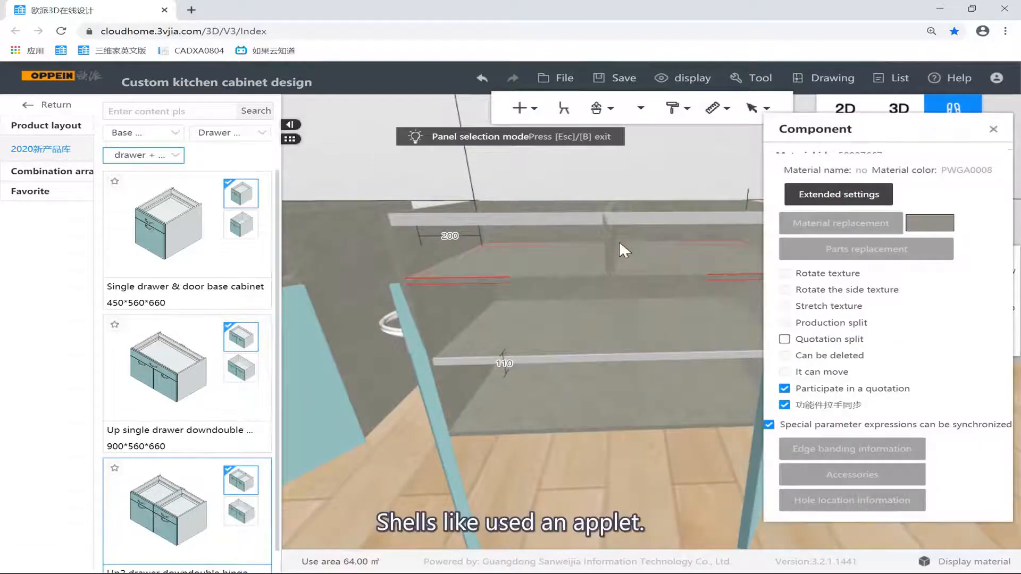
pyautogui.click(608, 244)
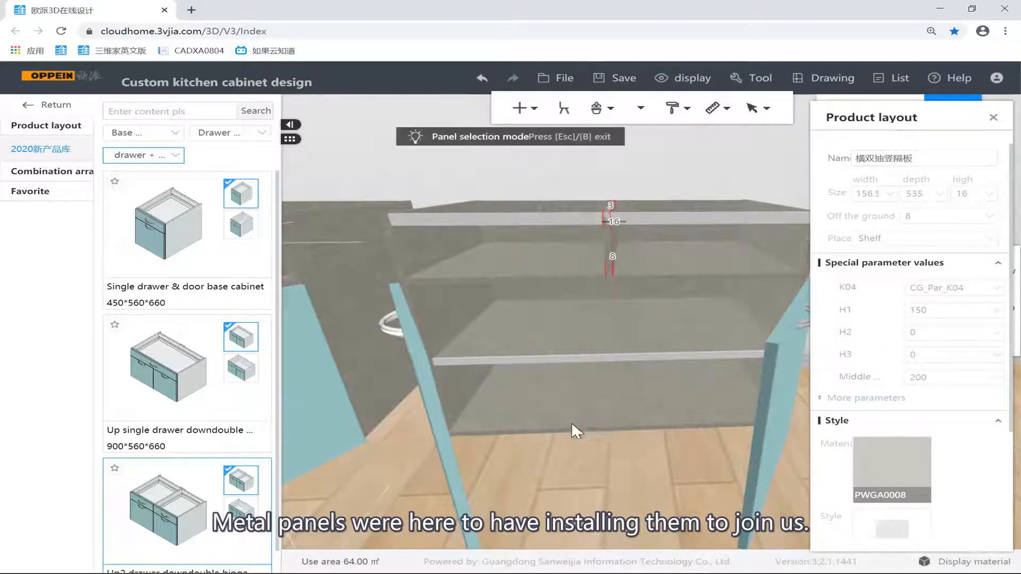
pyautogui.scroll(-2, 587, 432)
pyautogui.click(588, 432)
pyautogui.scroll(-3, 590, 428)
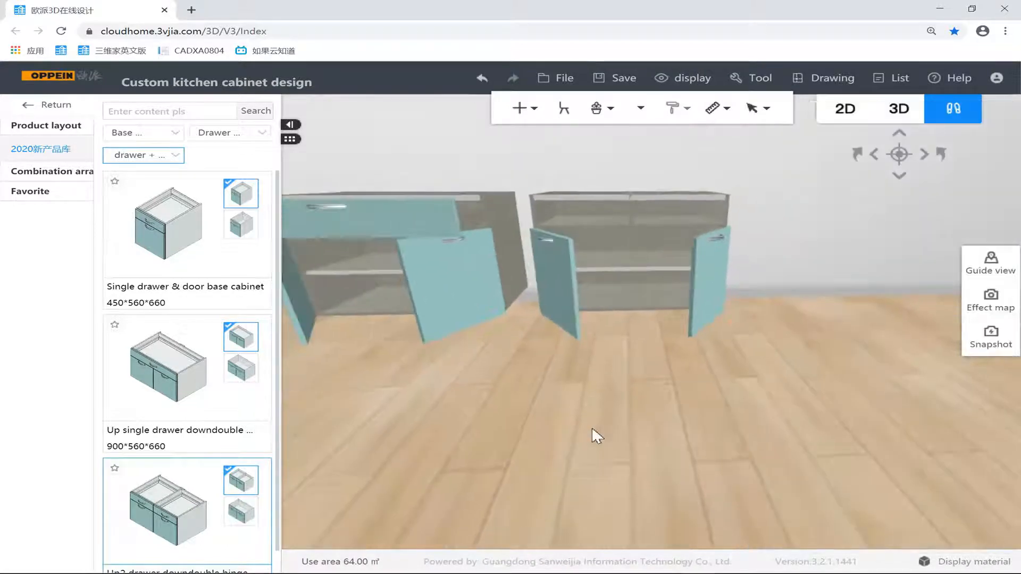
# Unhide all hidden objects through the display object manager and close it.
pyautogui.click(691, 79)
pyautogui.click(691, 105)
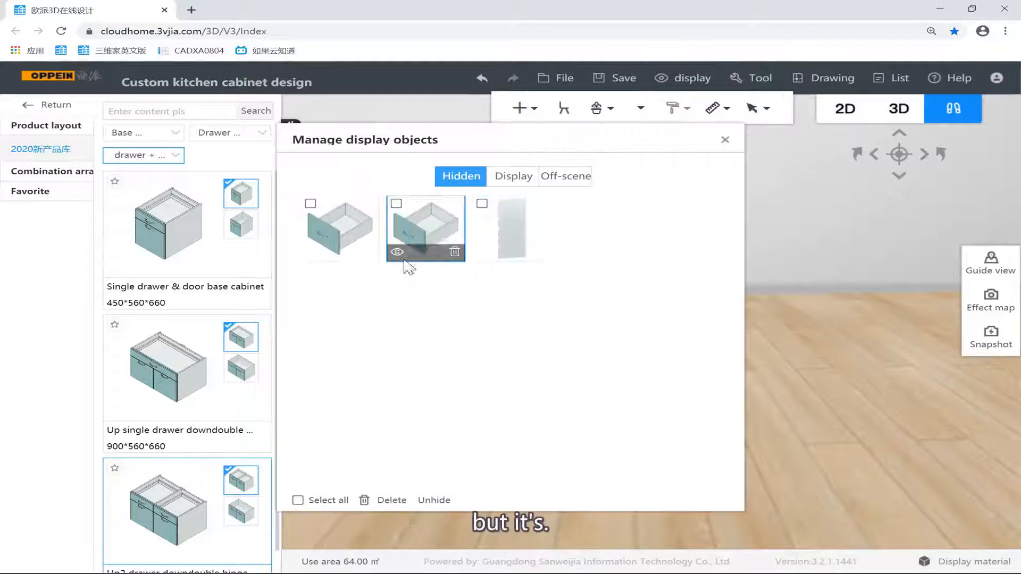
pyautogui.click(297, 500)
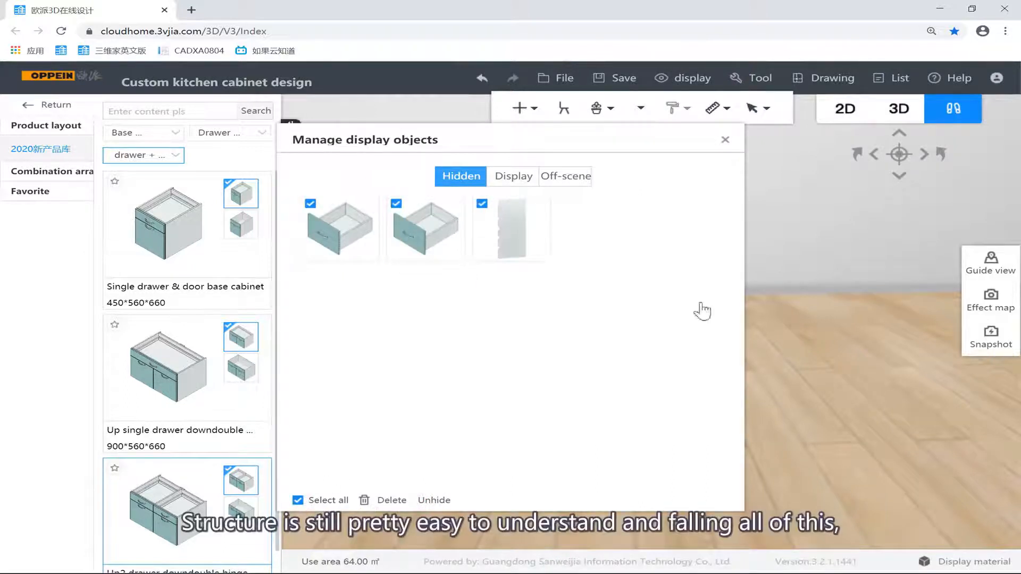
pyautogui.click(724, 140)
# Switch the single drawer and door library model to its fake-drawer version and inspect the placed cabinet's real top drawer.
pyautogui.click(241, 225)
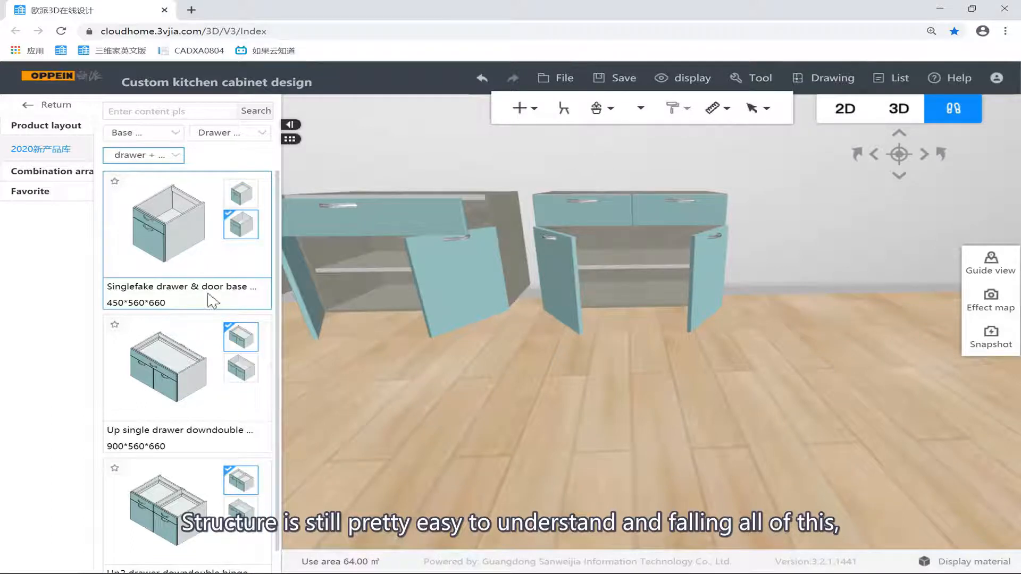
pyautogui.scroll(-5, 332, 334)
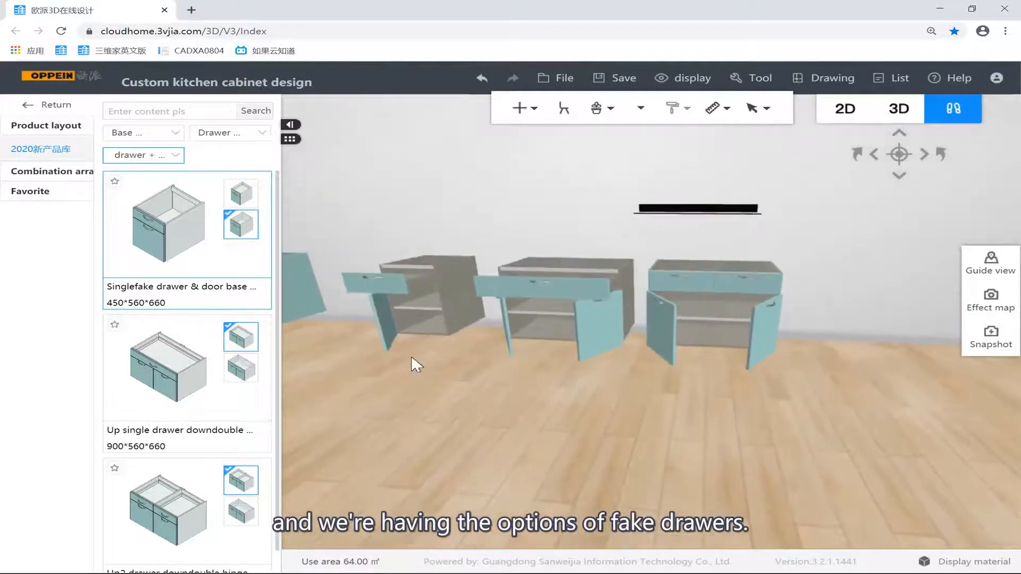
pyautogui.moveTo(415, 366); pyautogui.dragTo(457, 392)
pyautogui.moveTo(467, 338); pyautogui.dragTo(393, 319)
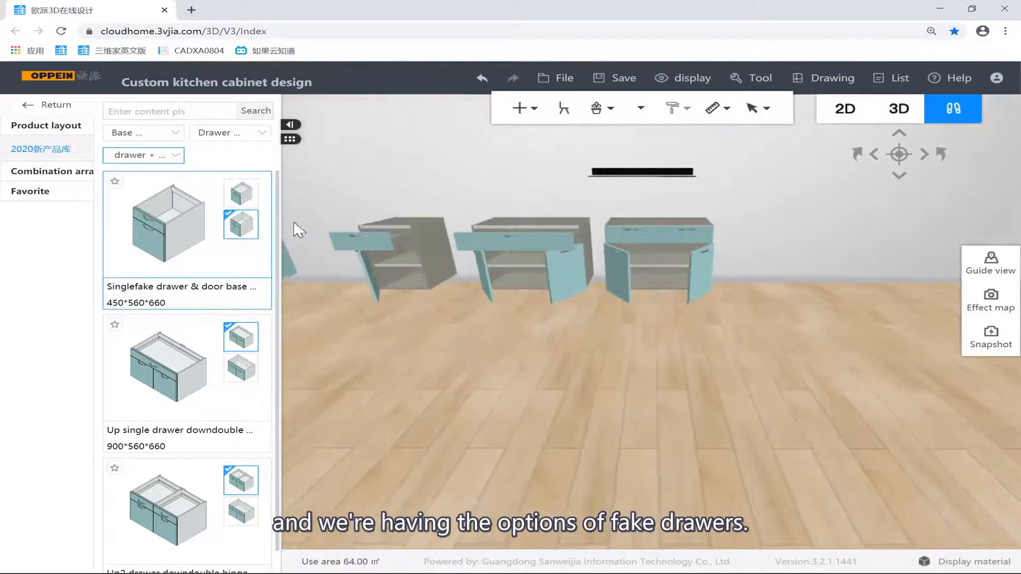
pyautogui.moveTo(381, 272); pyautogui.dragTo(381, 307)
pyautogui.scroll(5, 404, 309)
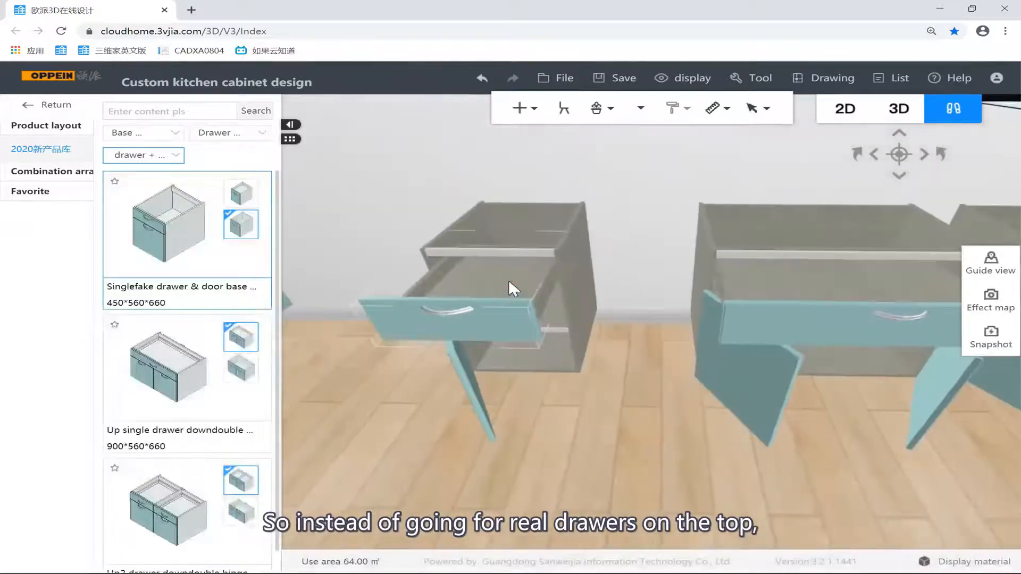
pyautogui.click(473, 288)
pyautogui.moveTo(239, 222)
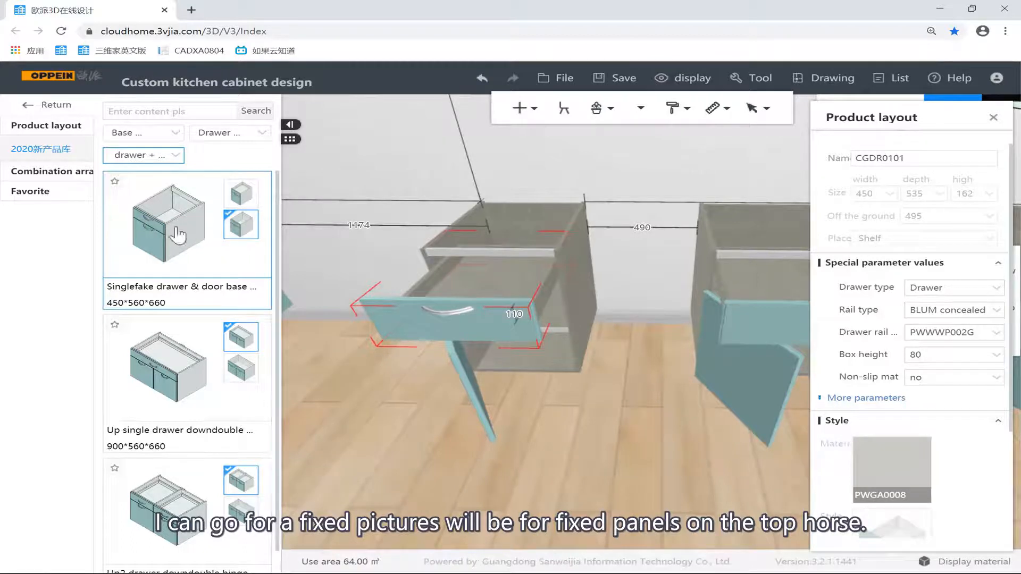
# Switch the single-drawer double-door library model to its fake-drawer version and check the drawer type of the placed cabinet's wide drawer.
pyautogui.click(241, 367)
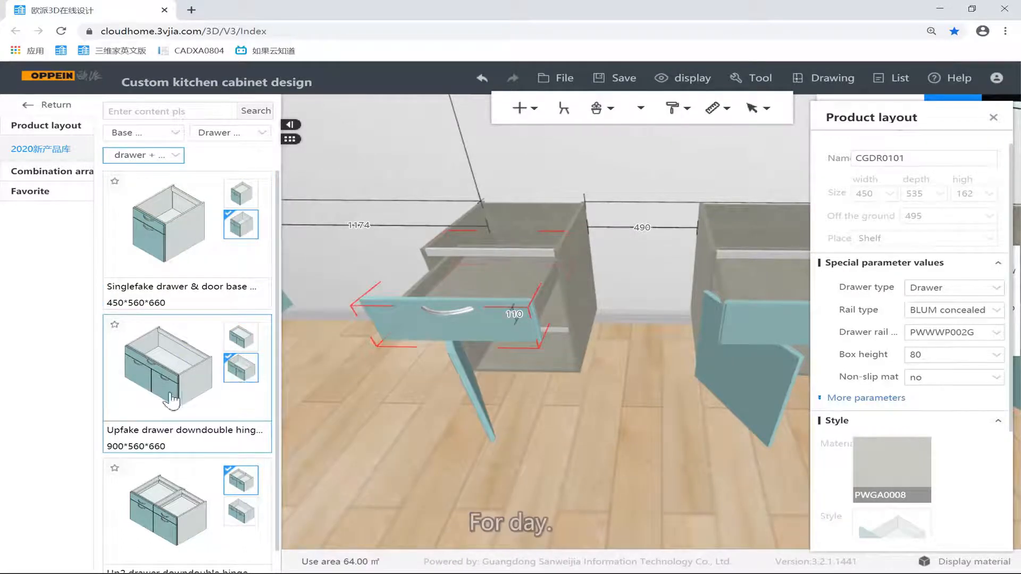
pyautogui.moveTo(324, 412); pyautogui.dragTo(537, 378)
pyautogui.click(532, 242)
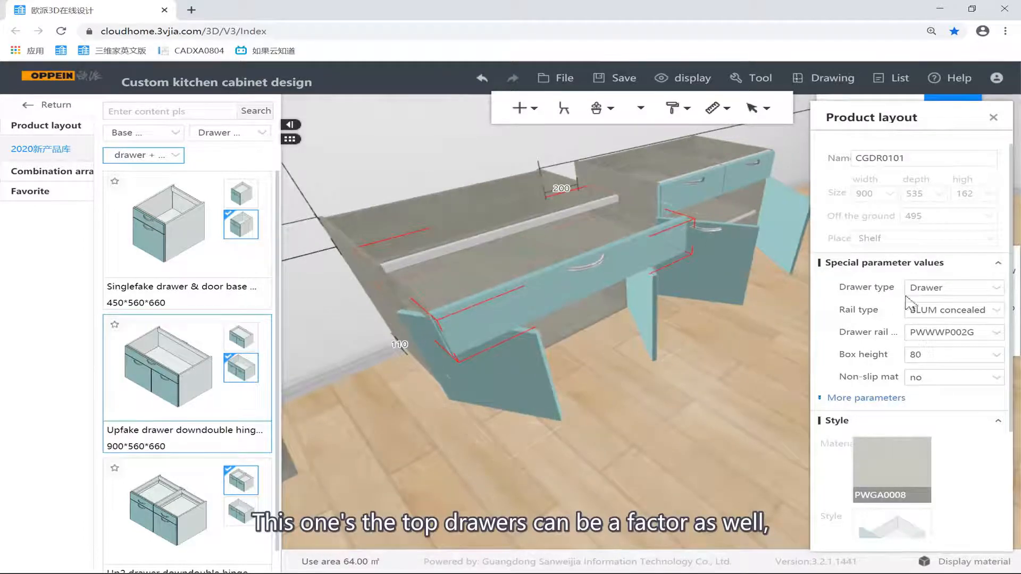
pyautogui.click(994, 287)
# Switch the two-drawer double-door library model to its fake-drawer version and close the placed 450 mm wide cabinet's top drawer.
pyautogui.moveTo(700, 376); pyautogui.dragTo(148, 456)
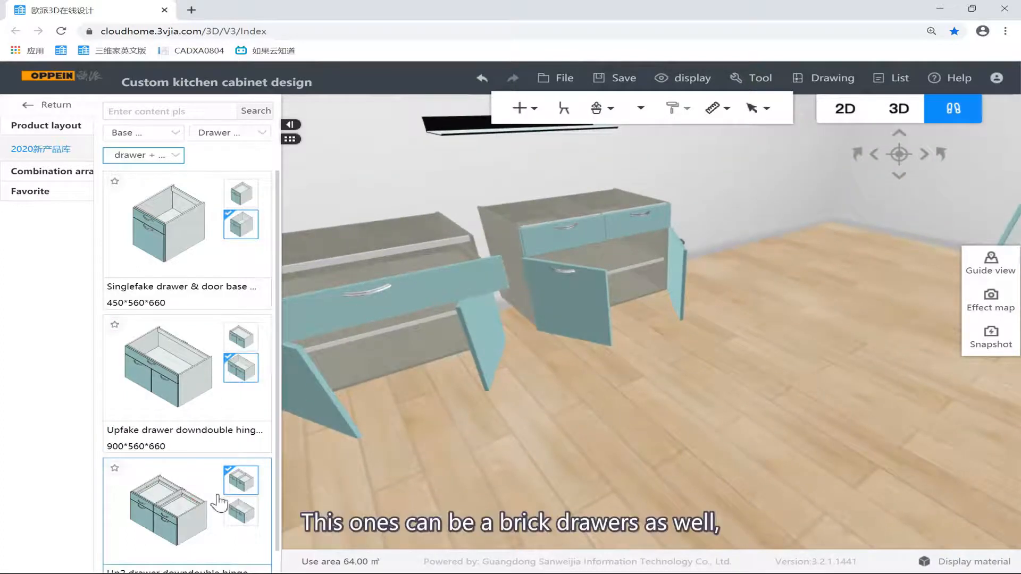
pyautogui.moveTo(234, 520)
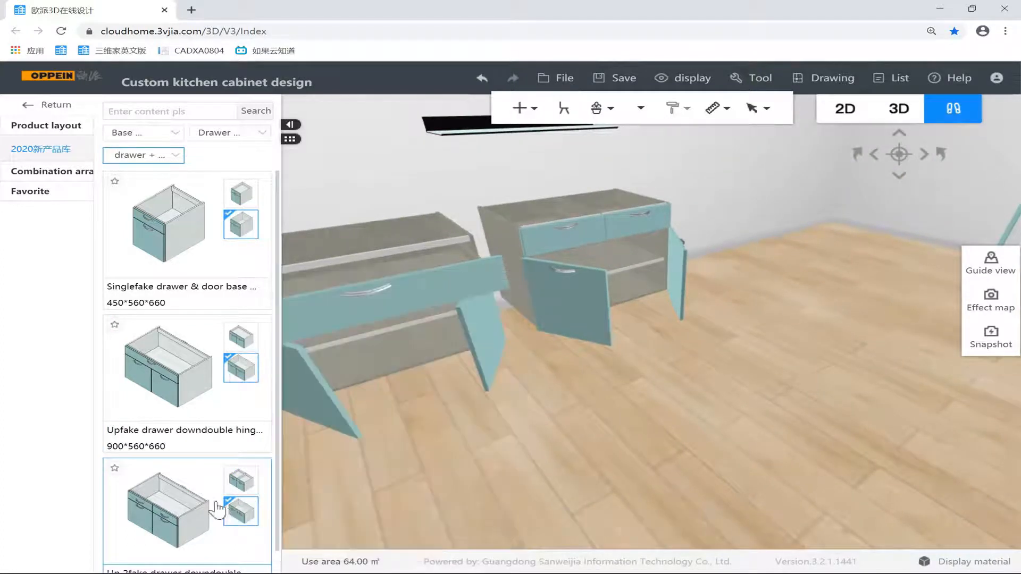
pyautogui.moveTo(464, 406); pyautogui.dragTo(699, 325)
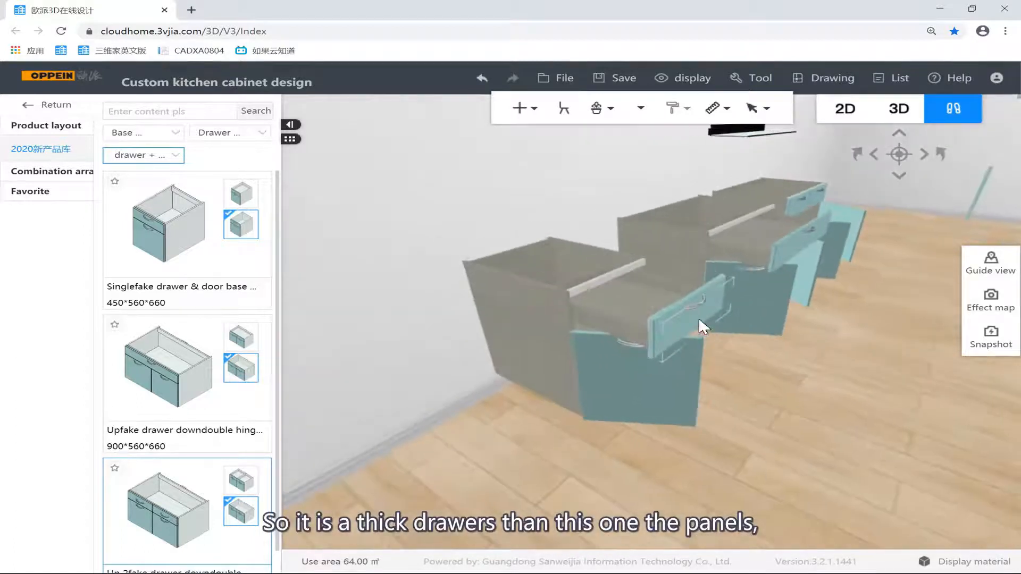
pyautogui.click(640, 345)
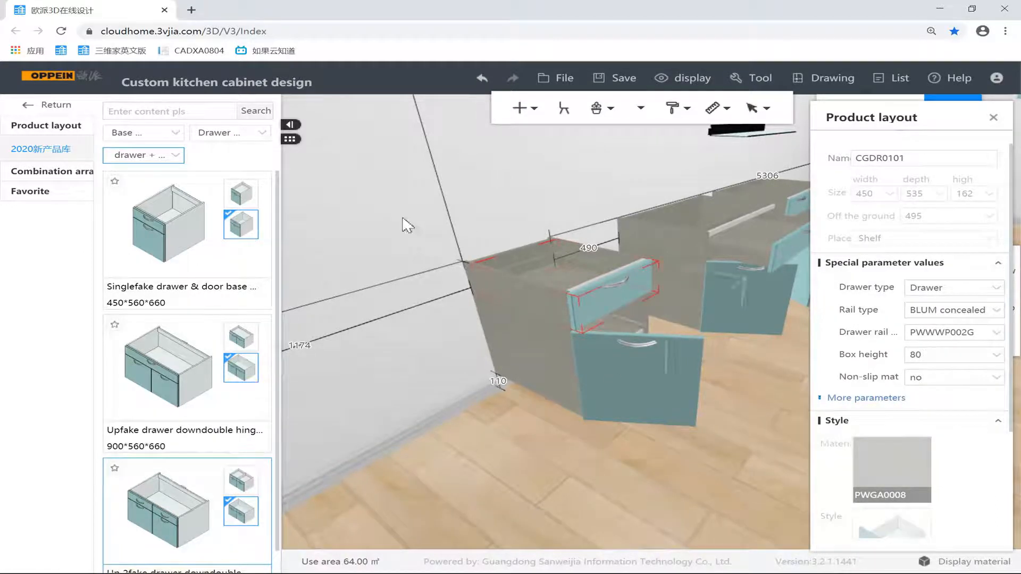
# Show the corner base cabinets in the product library.
pyautogui.click(240, 140)
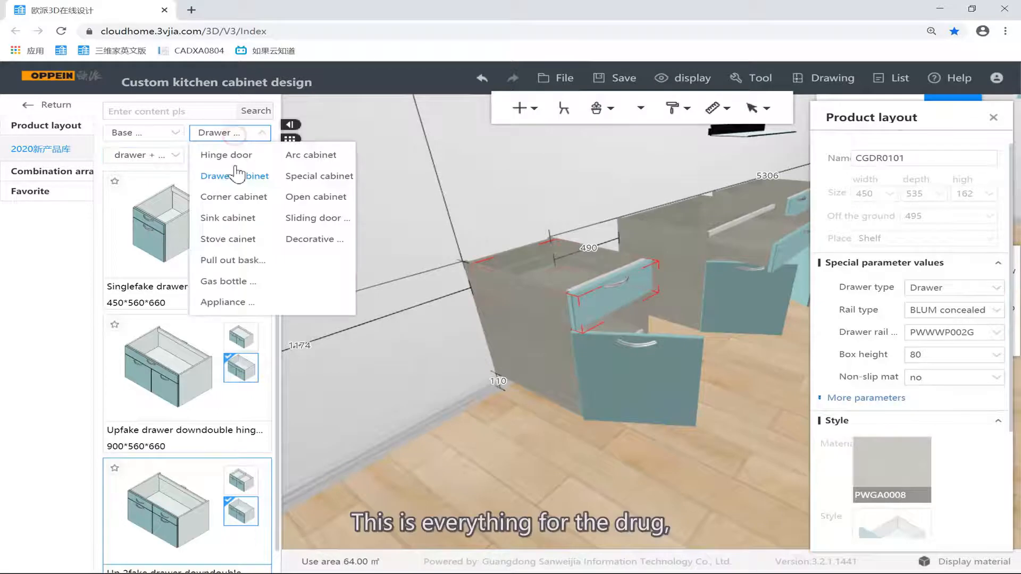
pyautogui.click(233, 197)
pyautogui.moveTo(262, 215)
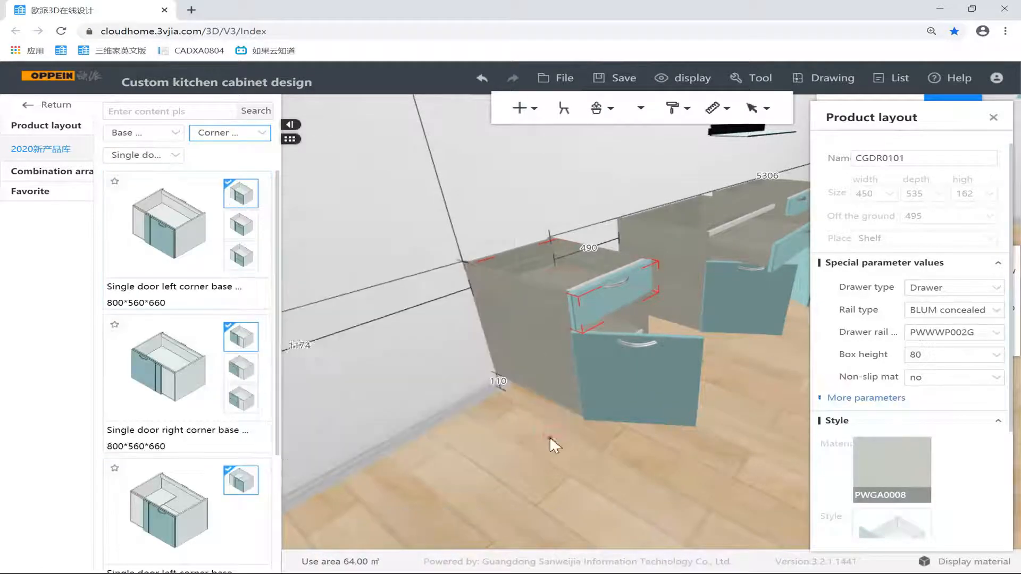
# Delete the placed drawer-and-door cabinets and the remaining cabinets and base cabinet fillers in groups to empty the room.
pyautogui.moveTo(550, 436); pyautogui.dragTo(553, 242)
pyautogui.moveTo(514, 205); pyautogui.dragTo(817, 358)
pyautogui.press('Delete')
pyautogui.moveTo(679, 349); pyautogui.dragTo(471, 326)
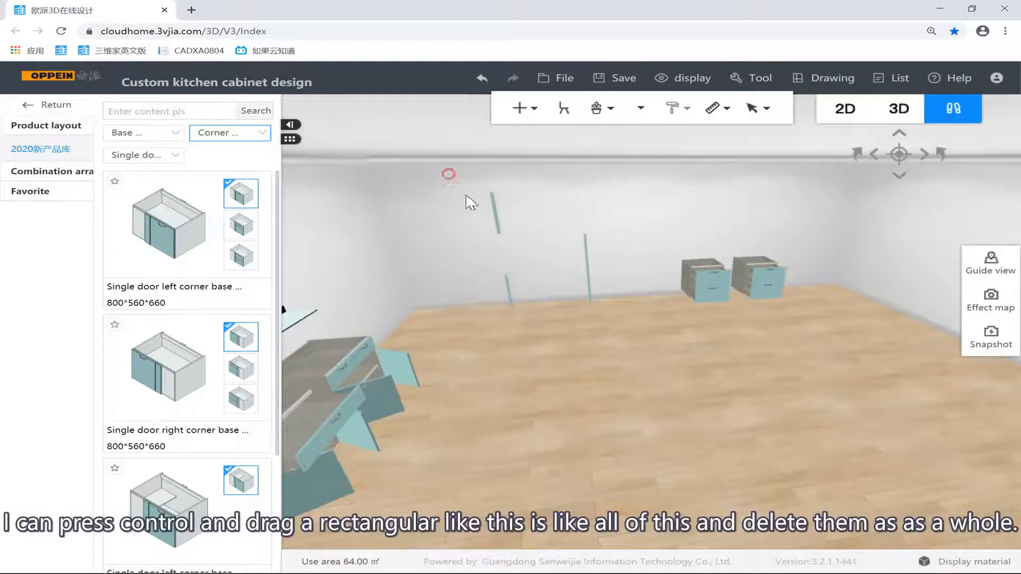
pyautogui.keyDown('ctrl'); pyautogui.moveTo(448, 174); pyautogui.dragTo(850, 345); pyautogui.keyUp('ctrl')
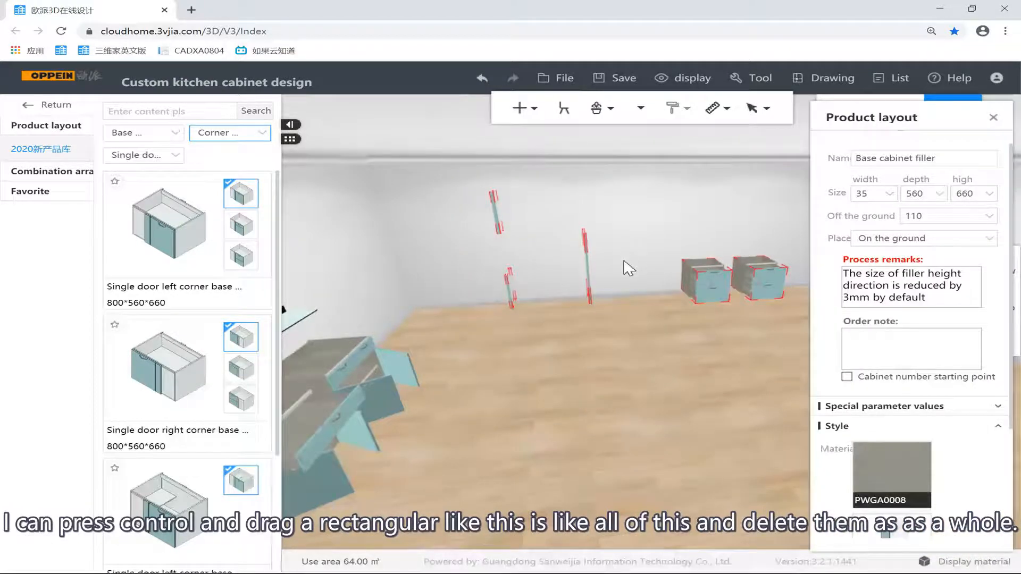
pyautogui.press('Delete')
pyautogui.moveTo(584, 253)
pyautogui.mouseDown()
pyautogui.moveTo(644, 269)
pyautogui.moveTo(633, 287)
pyautogui.moveTo(700, 298)
pyautogui.moveTo(633, 303)
pyautogui.moveTo(675, 316)
pyautogui.moveTo(637, 234)
pyautogui.mouseUp()
# Look through the single-door corner base cabinets and switch the library to the double-door corner cabinets.
pyautogui.scroll(-2, 123, 239)
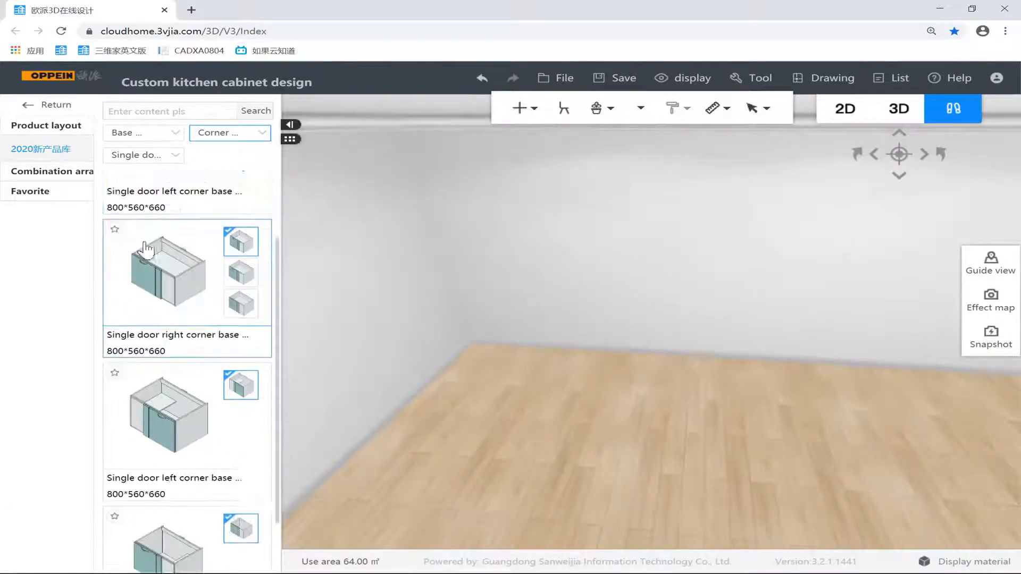
pyautogui.scroll(2, 150, 250)
pyautogui.click(148, 154)
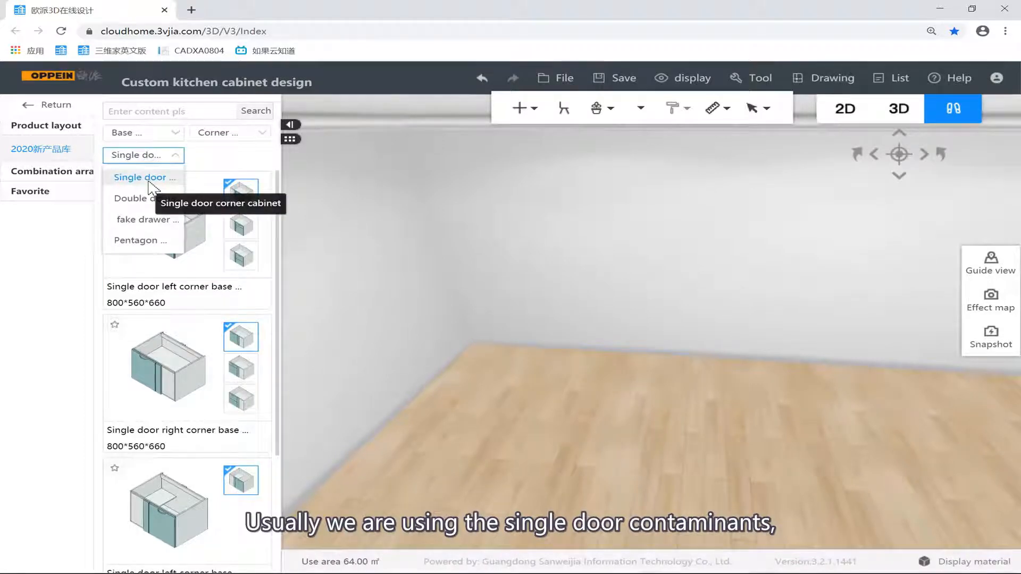
pyautogui.click(139, 198)
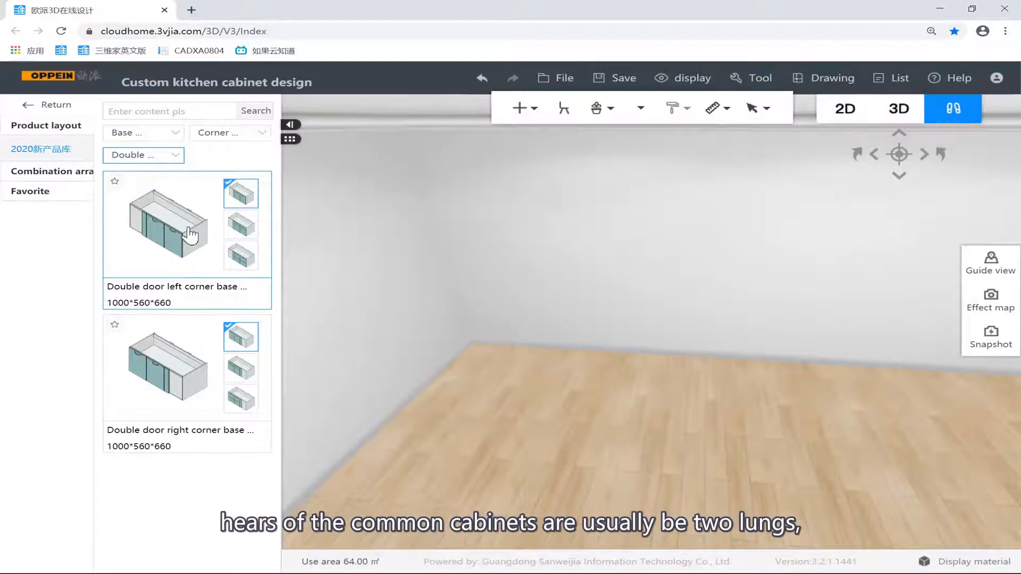
# Show the fake drawer + door blind corner cabinets in the library and look through their single-door and double-door models.
pyautogui.click(151, 159)
pyautogui.click(125, 218)
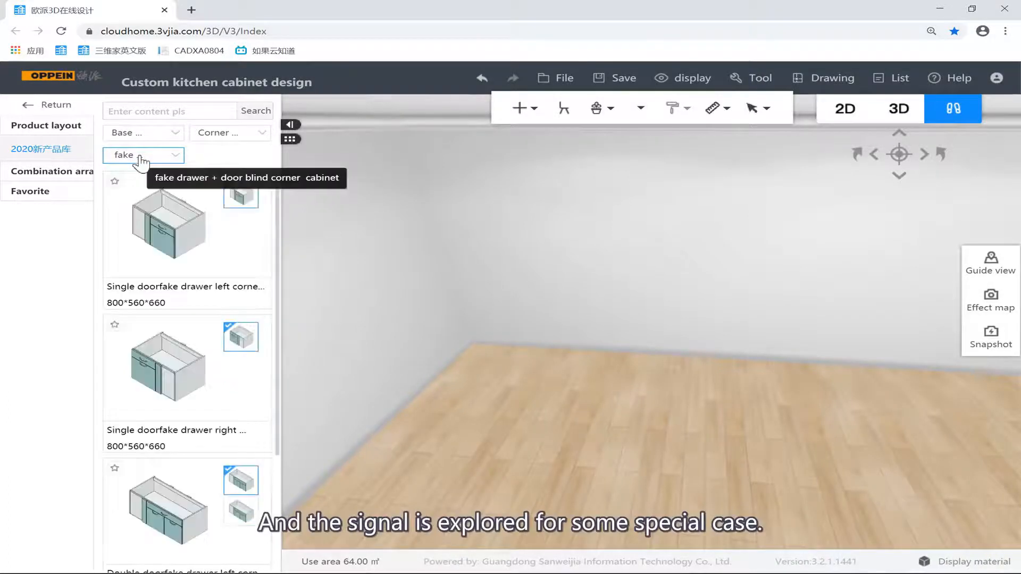
pyautogui.scroll(-3, 184, 277)
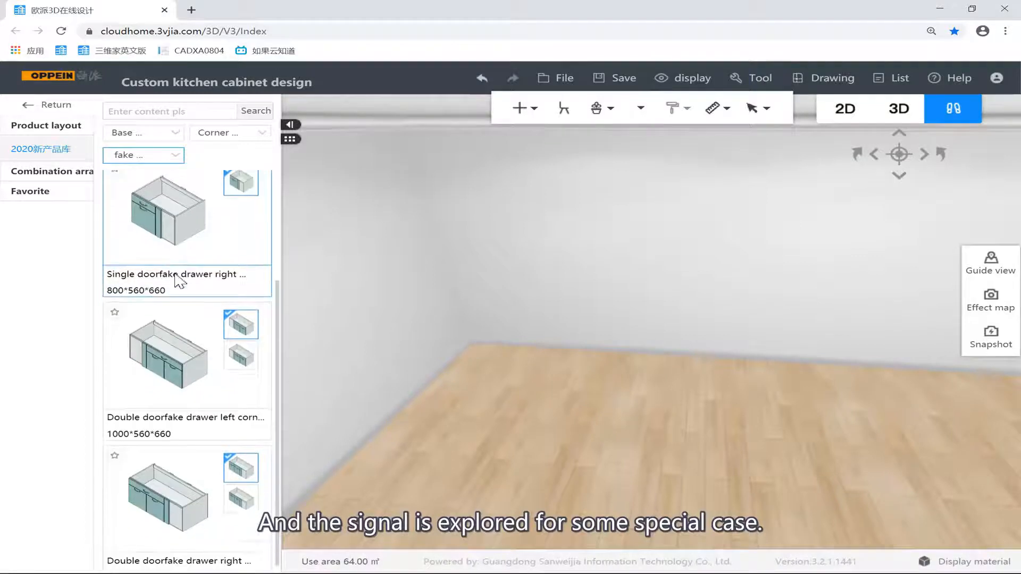
pyautogui.scroll(3, 199, 249)
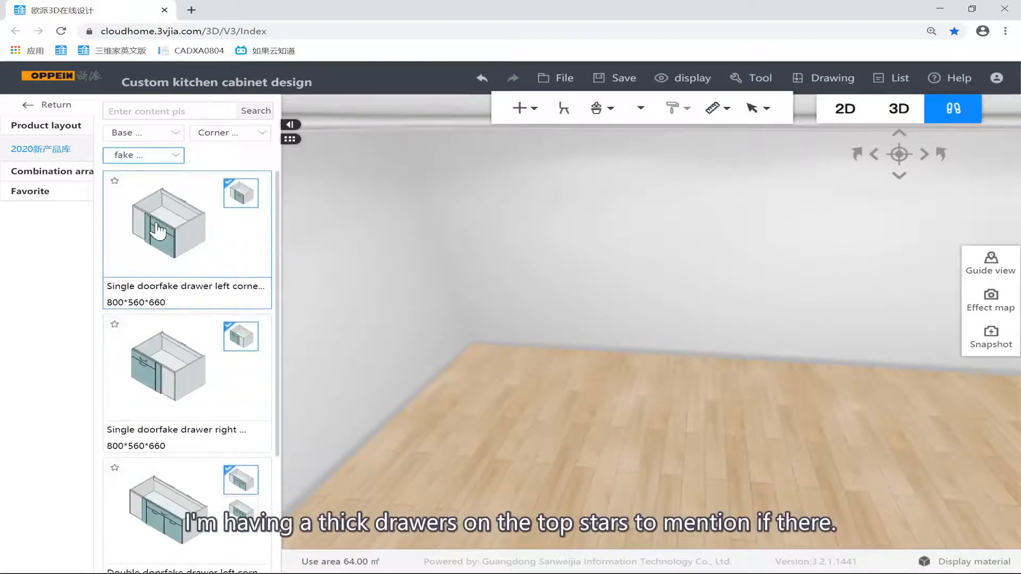
pyautogui.scroll(-2, 210, 325)
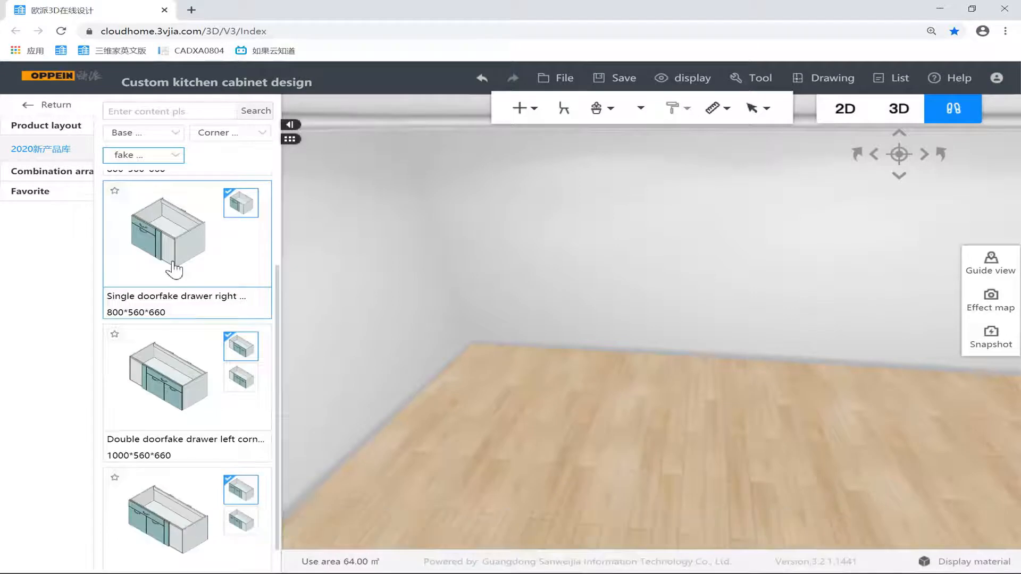
pyautogui.scroll(2, 174, 267)
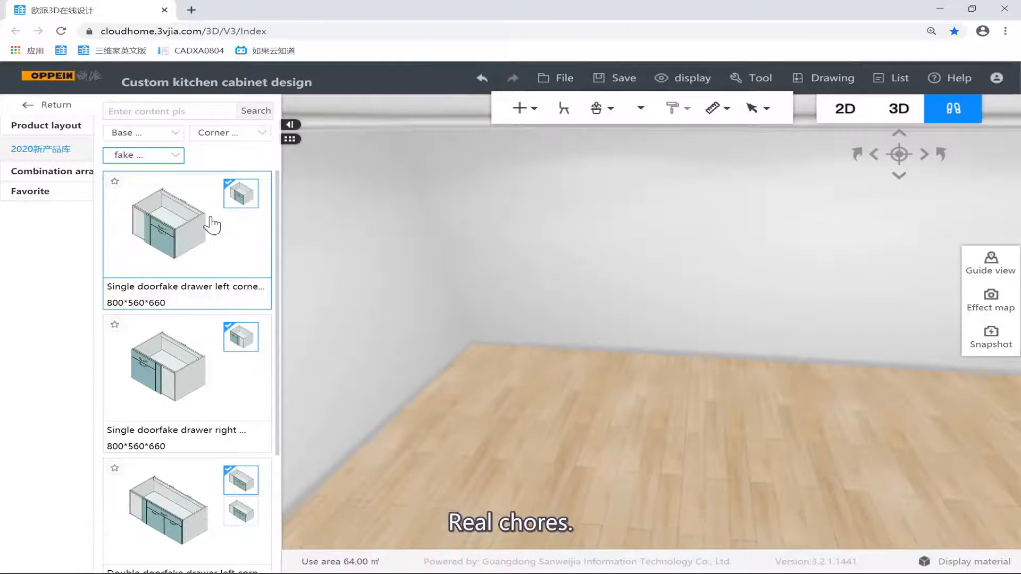
pyautogui.scroll(-3, 215, 255)
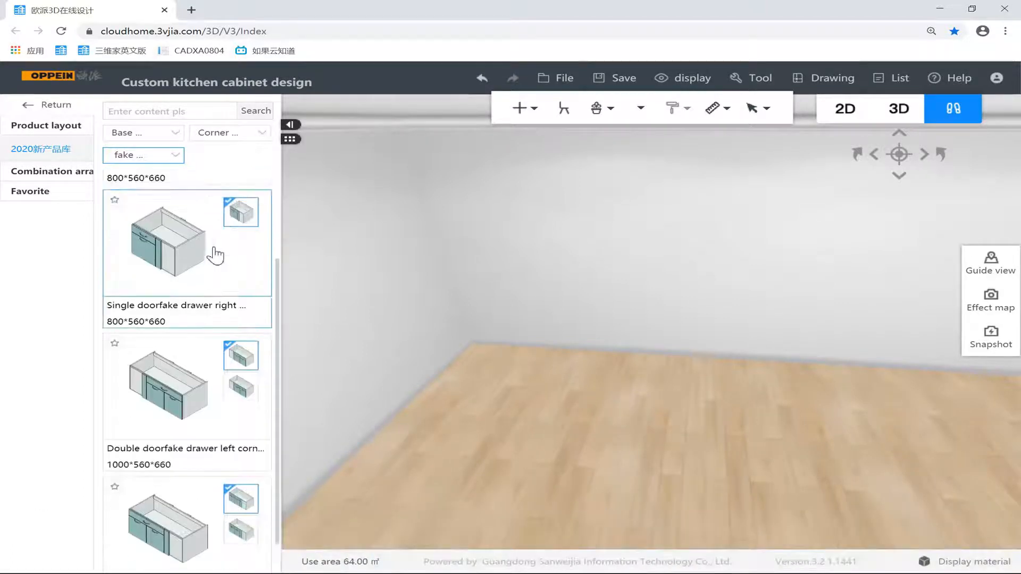
pyautogui.scroll(3, 215, 255)
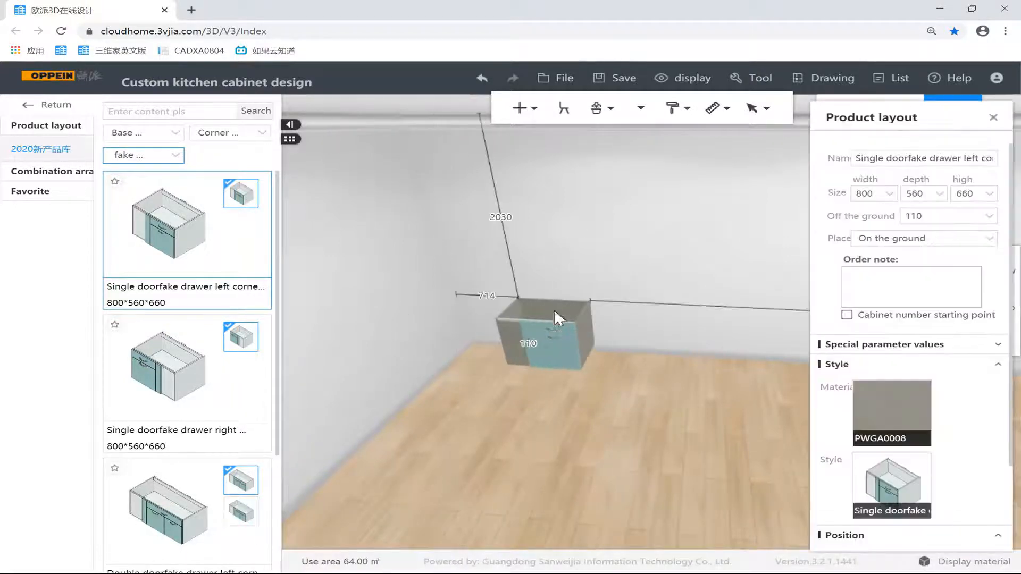
# Place the 800 mm wide single-door fake-drawer left and right corner base cabinets along the back wall.
pyautogui.click(554, 308)
pyautogui.click(160, 370)
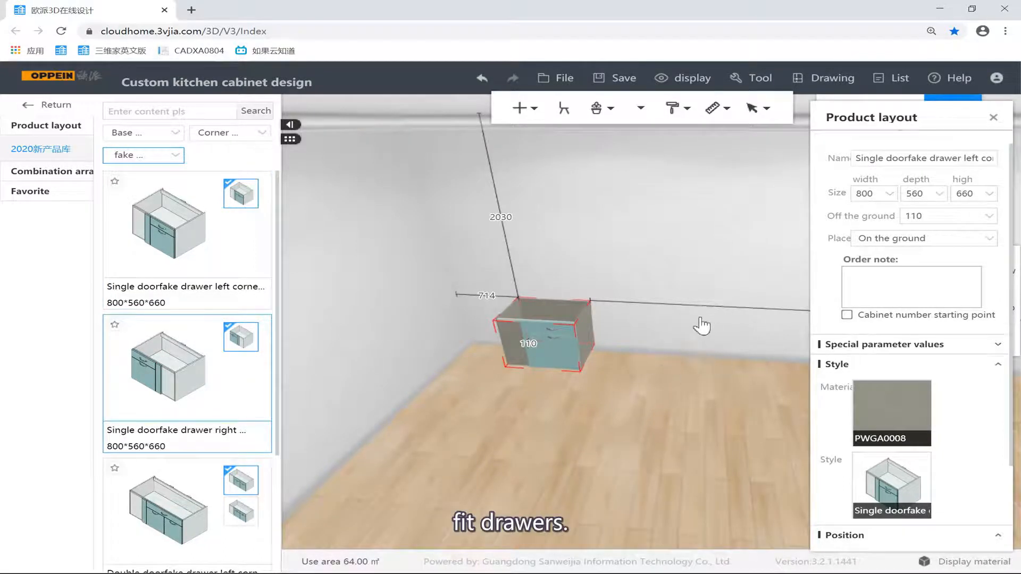
pyautogui.click(693, 372)
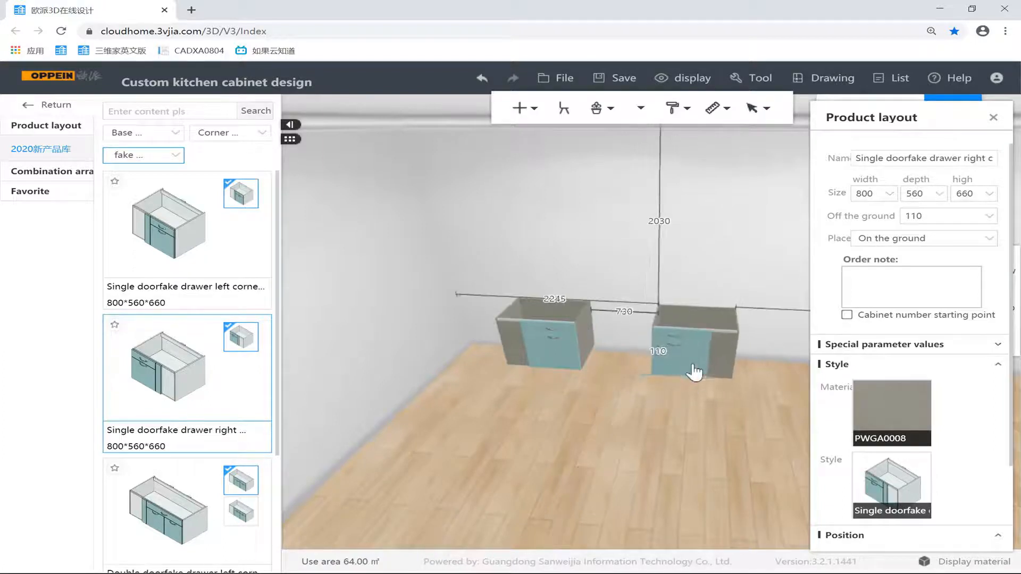
pyautogui.click(687, 413)
# Place the 1000 mm wide double-door fake-drawer left corner base cabinet along the empty side wall.
pyautogui.moveTo(626, 409); pyautogui.dragTo(558, 406)
pyautogui.scroll(-2, 149, 417)
pyautogui.scroll(-2, 151, 420)
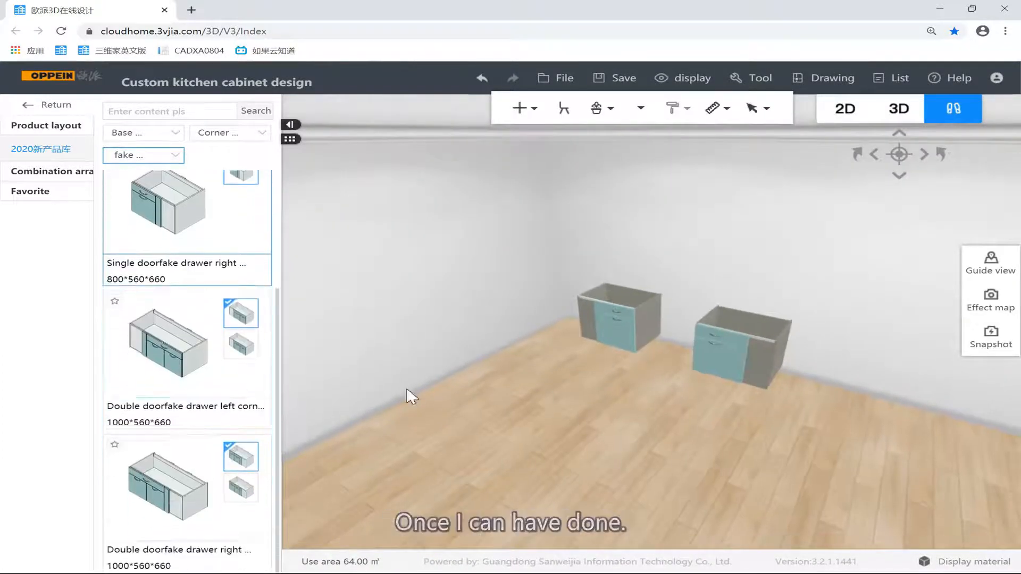
pyautogui.moveTo(410, 399); pyautogui.dragTo(269, 325)
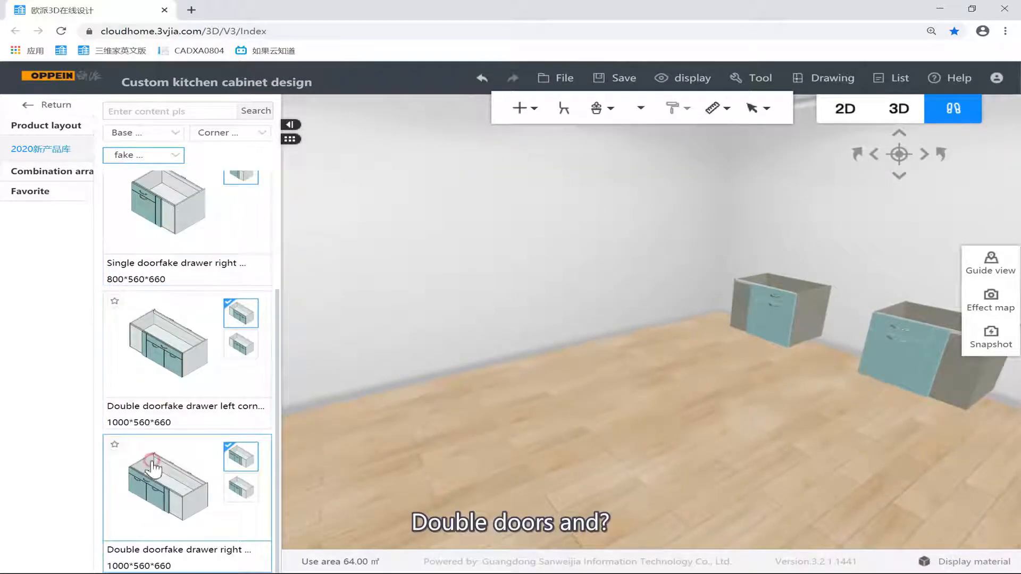
pyautogui.moveTo(227, 465)
pyautogui.click(173, 336)
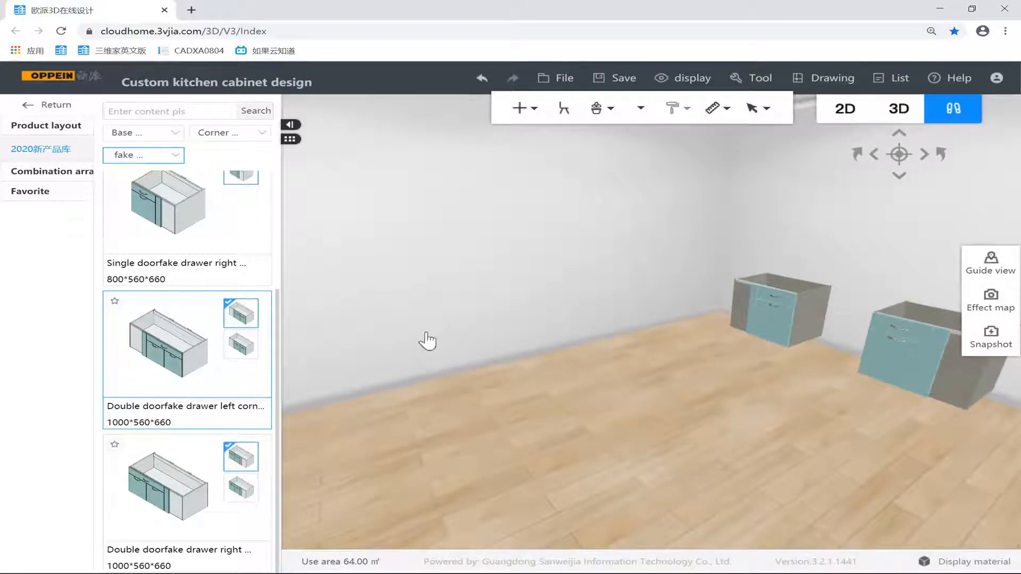
pyautogui.click(412, 349)
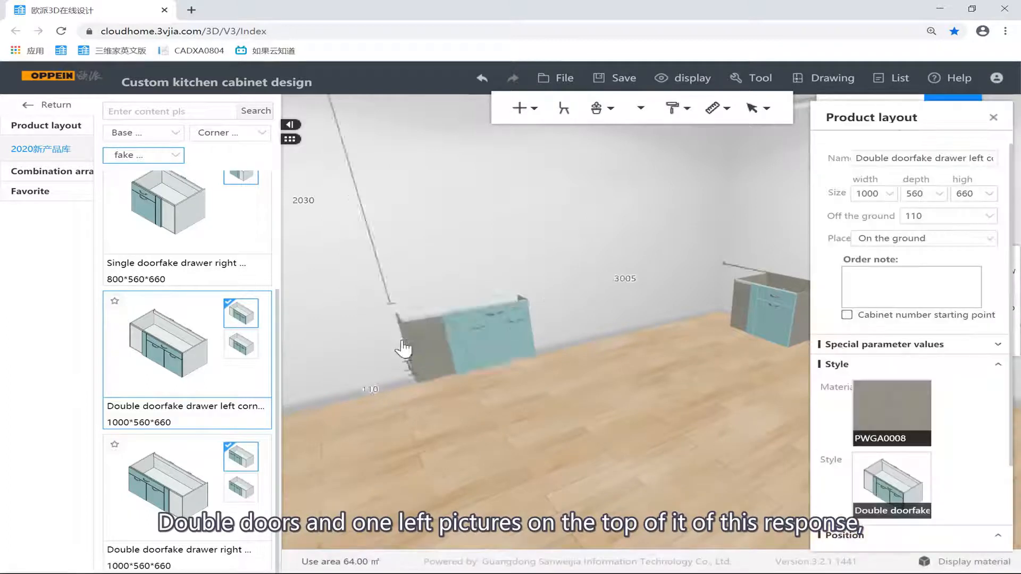
# Inspect the placed double-door corner cabinet's drawer front in panel selection mode to check its door leaf type.
pyautogui.moveTo(582, 336); pyautogui.dragTo(501, 305)
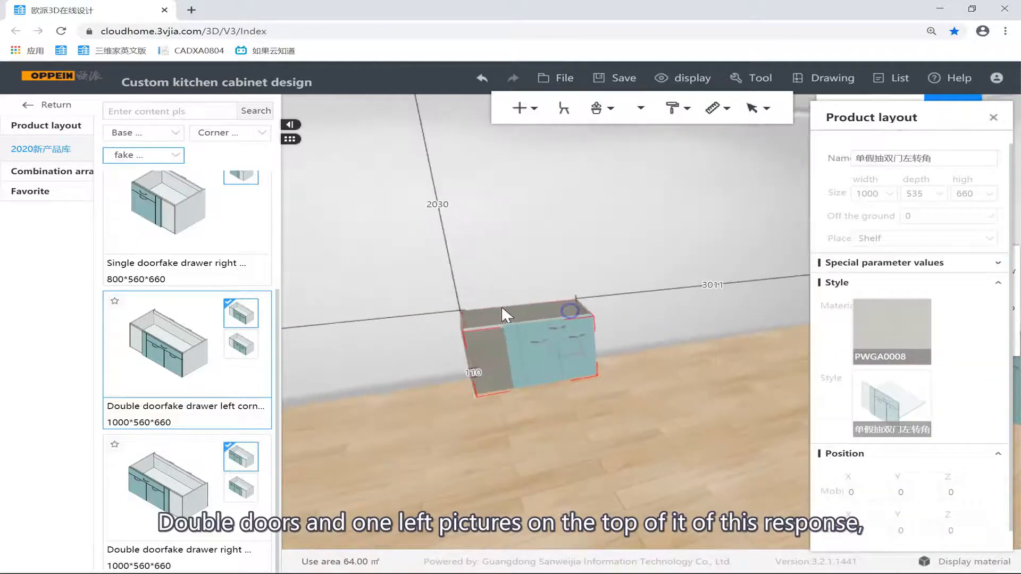
pyautogui.scroll(3, 510, 324)
pyautogui.press('b')
pyautogui.click(531, 367)
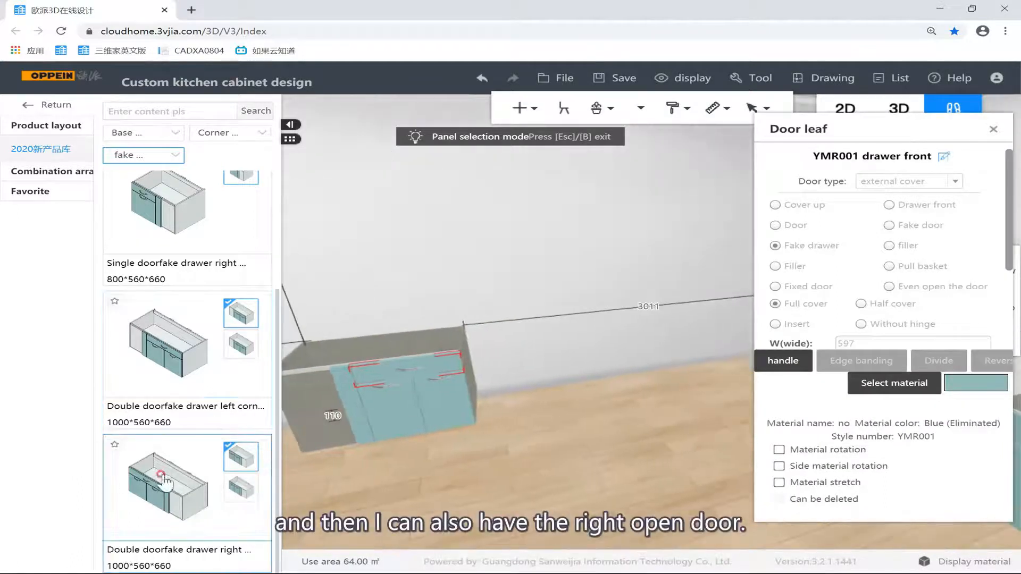
# Place the double-door fake-drawer right corner base cabinet beside the left corner one and leave panel selection mode.
pyautogui.click(567, 353)
pyautogui.click(597, 462)
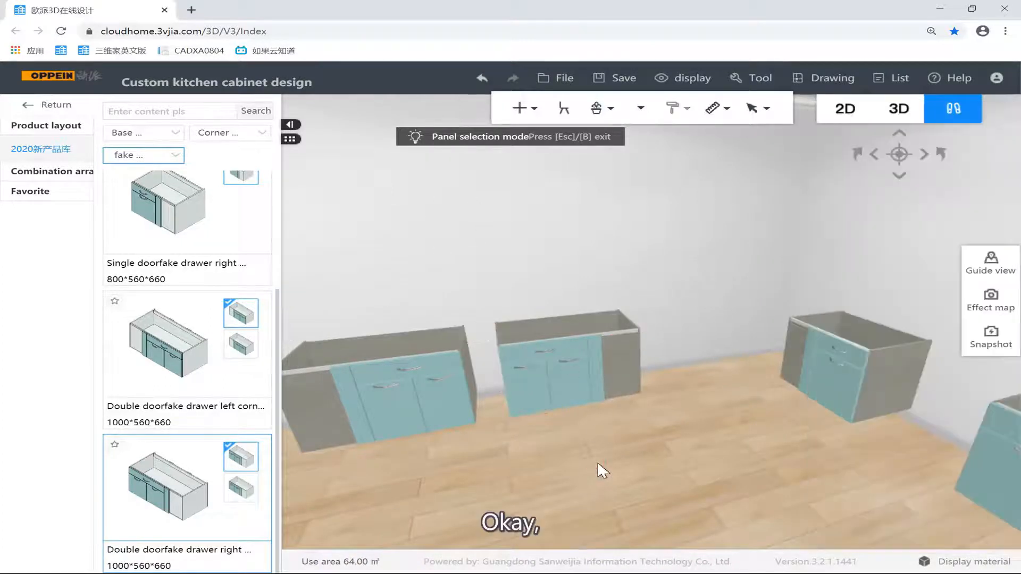
pyautogui.moveTo(597, 460); pyautogui.dragTo(760, 427, button='right')
pyautogui.scroll(-3, 760, 426)
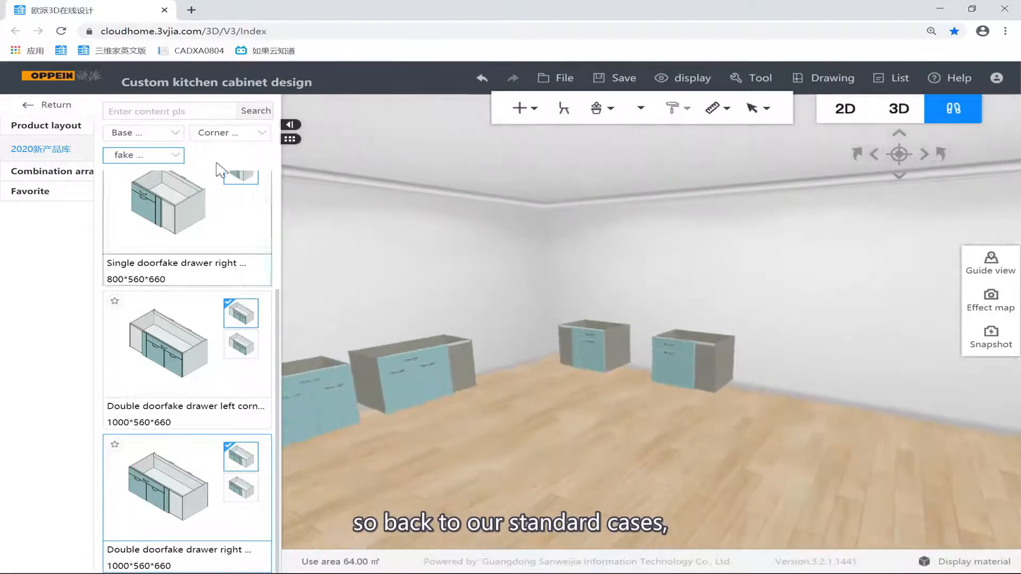
# Return the library to the single-door corner cabinets and look through the left and right models, including the half-shelf ones.
pyautogui.click(171, 149)
pyautogui.click(154, 181)
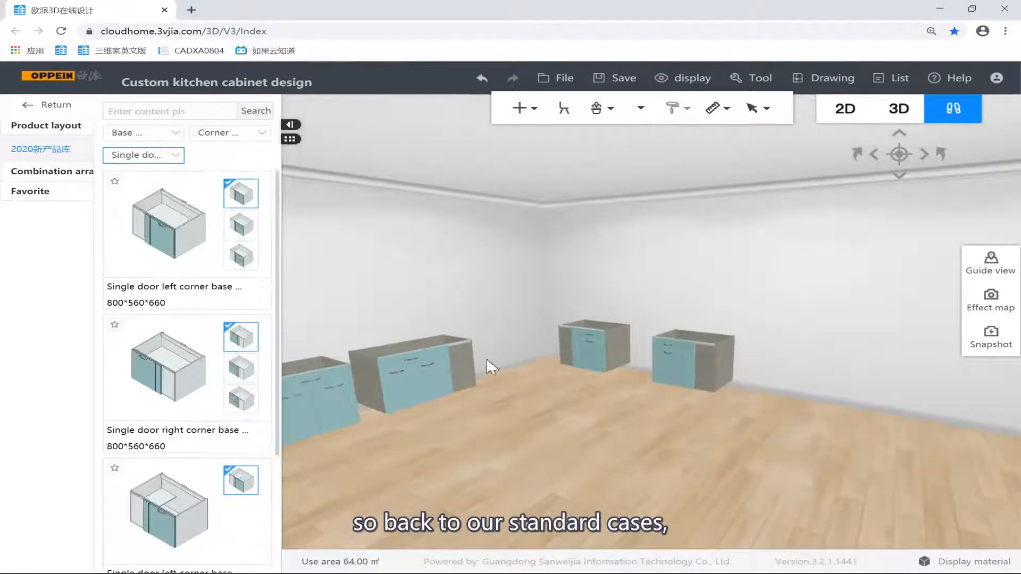
pyautogui.moveTo(486, 357); pyautogui.dragTo(297, 352)
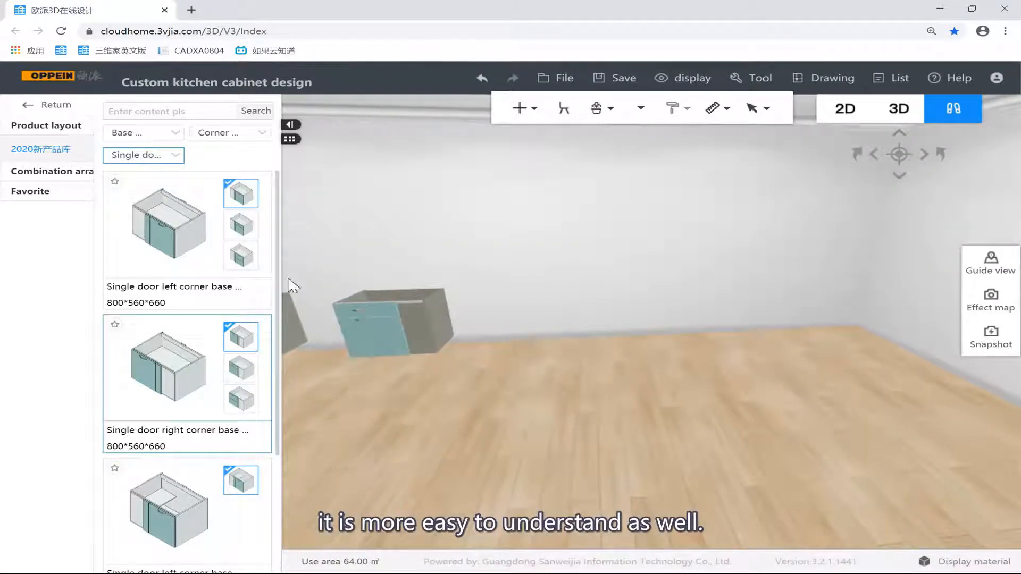
pyautogui.moveTo(332, 291); pyautogui.dragTo(407, 296)
pyautogui.click(175, 284)
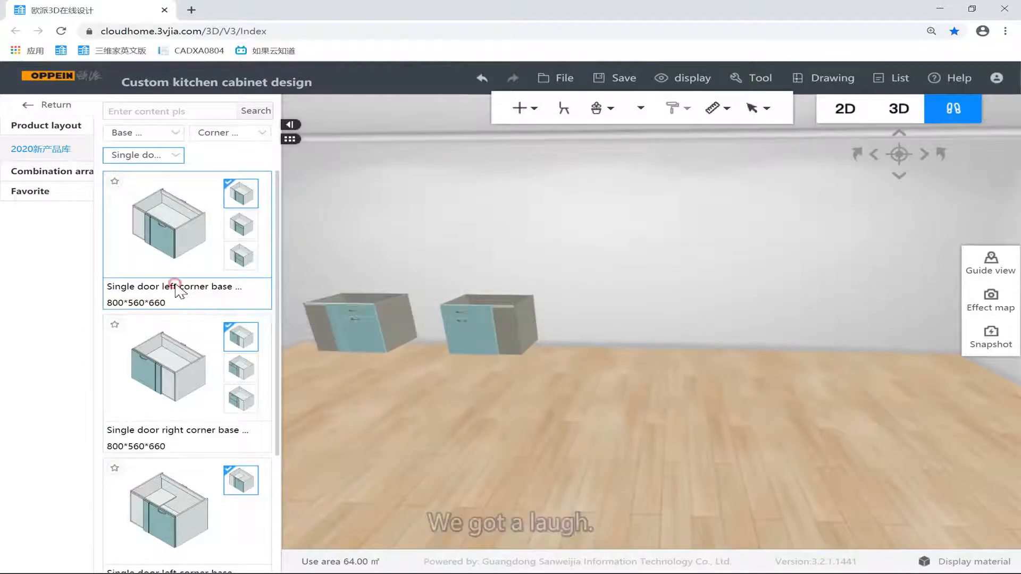
pyautogui.scroll(-1, 204, 361)
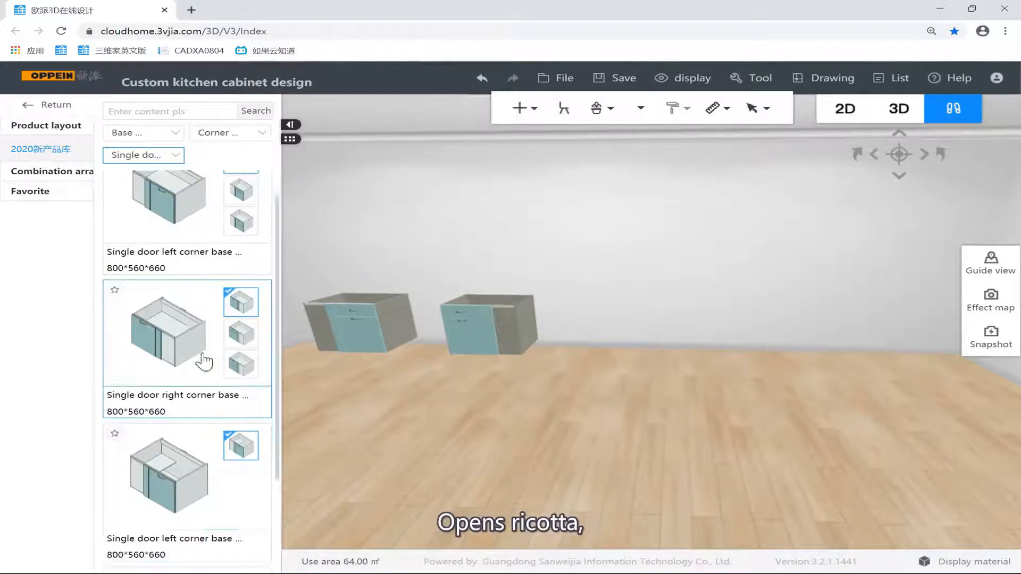
pyautogui.scroll(-3, 203, 361)
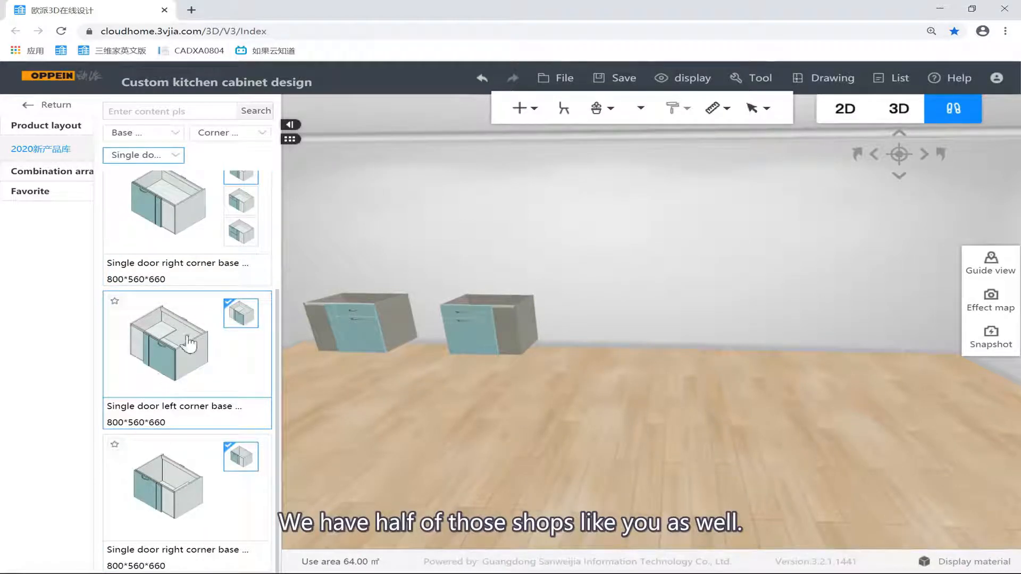
pyautogui.scroll(-3, 203, 342)
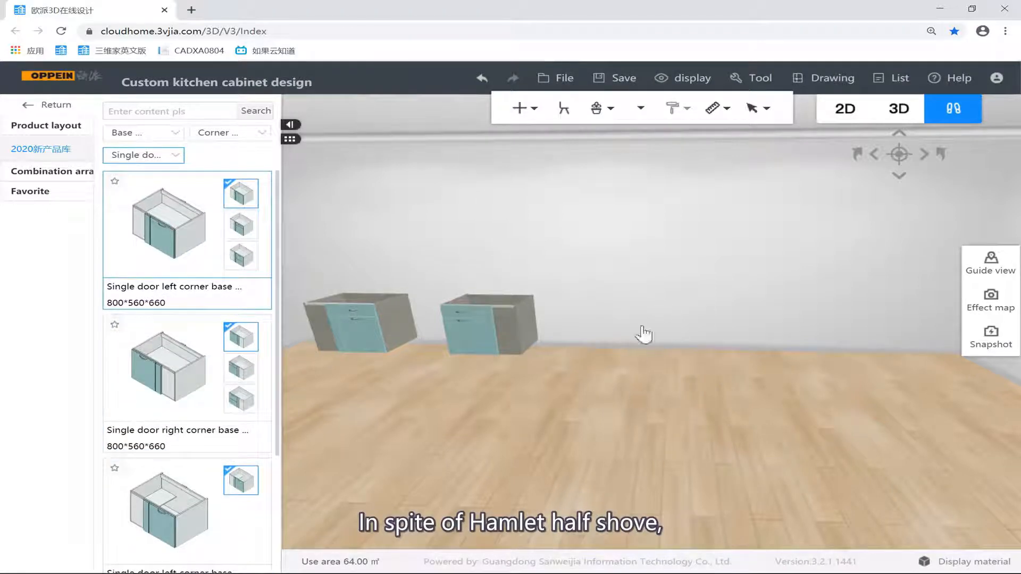
# Place the standard single-door left corner base cabinet and its half-shelf version along the wall and compare their interiors from above.
pyautogui.click(677, 343)
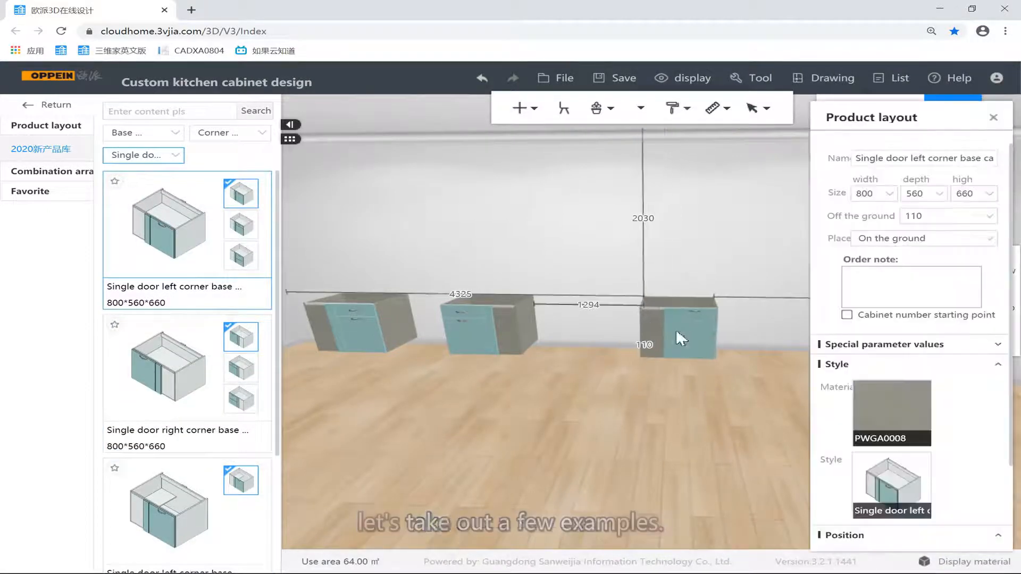
pyautogui.click(216, 478)
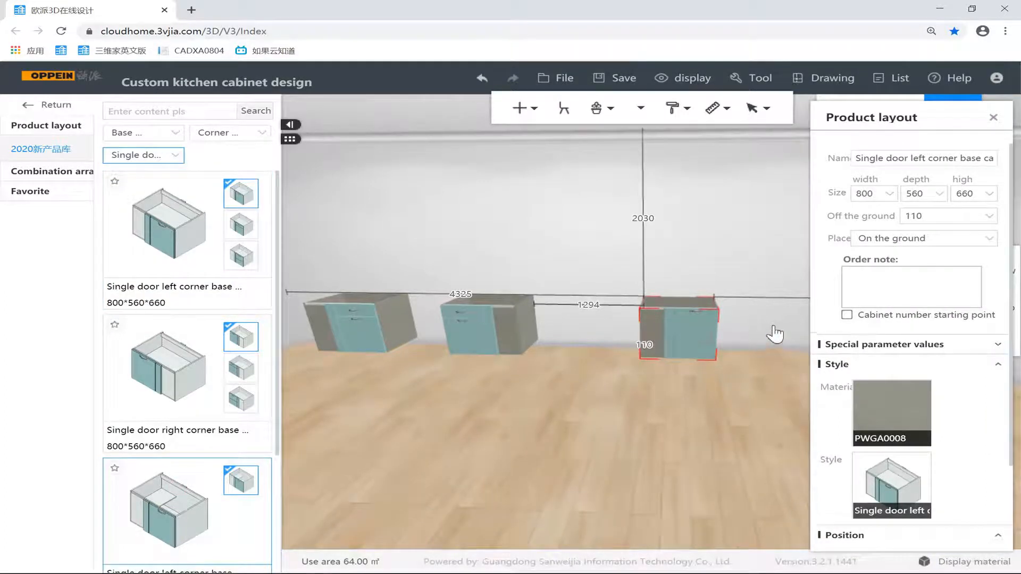
pyautogui.moveTo(770, 325); pyautogui.dragTo(628, 327)
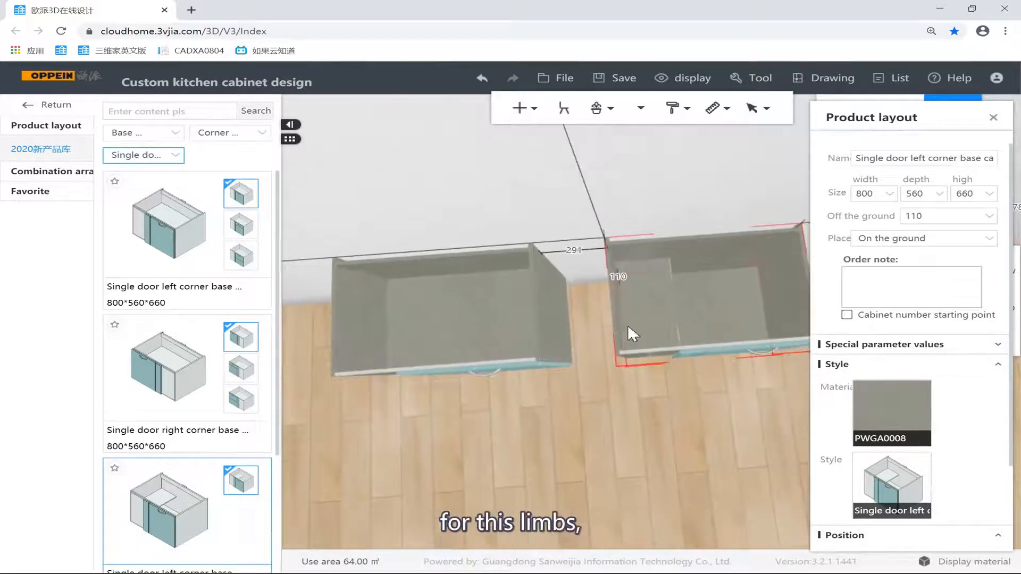
# Examine the half shelf inside the single door left corner base cabinet and compare it with the neighbouring cabinet's interior.
pyautogui.click(665, 325)
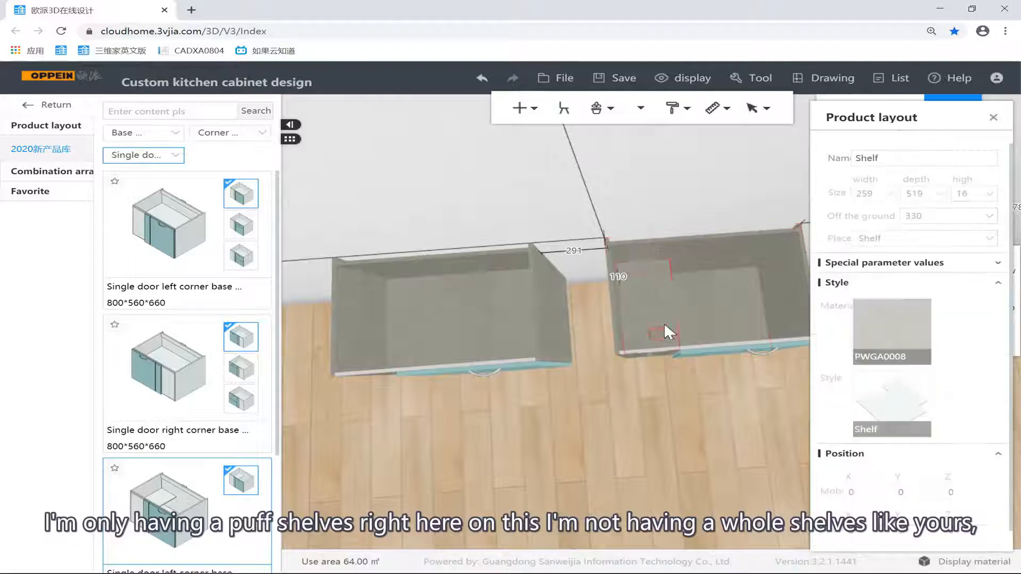
pyautogui.moveTo(647, 403); pyautogui.dragTo(734, 311)
pyautogui.click(574, 464)
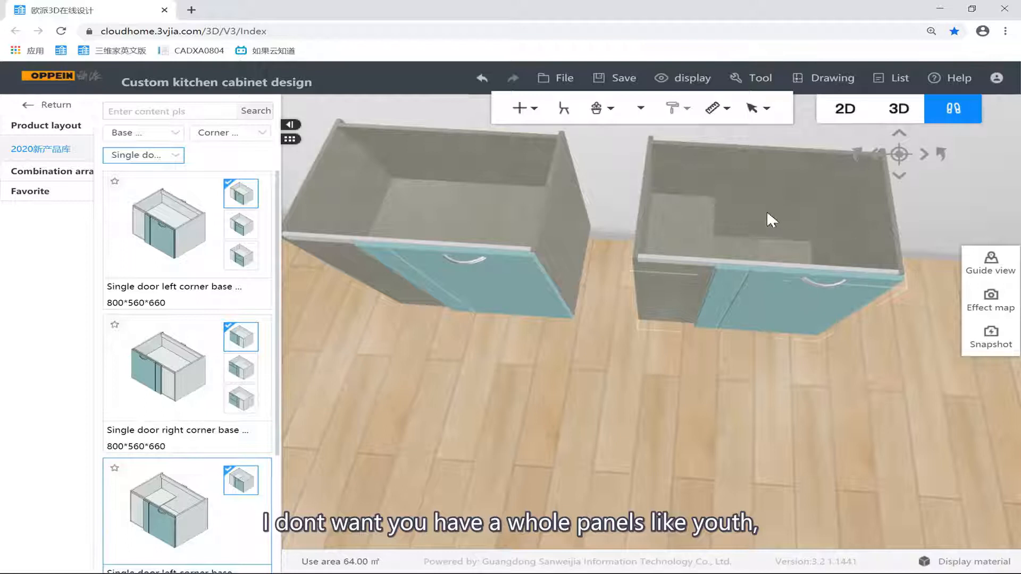
pyautogui.moveTo(767, 213); pyautogui.dragTo(615, 336)
pyautogui.scroll(5, 784, 299)
pyautogui.scroll(-3, 797, 292)
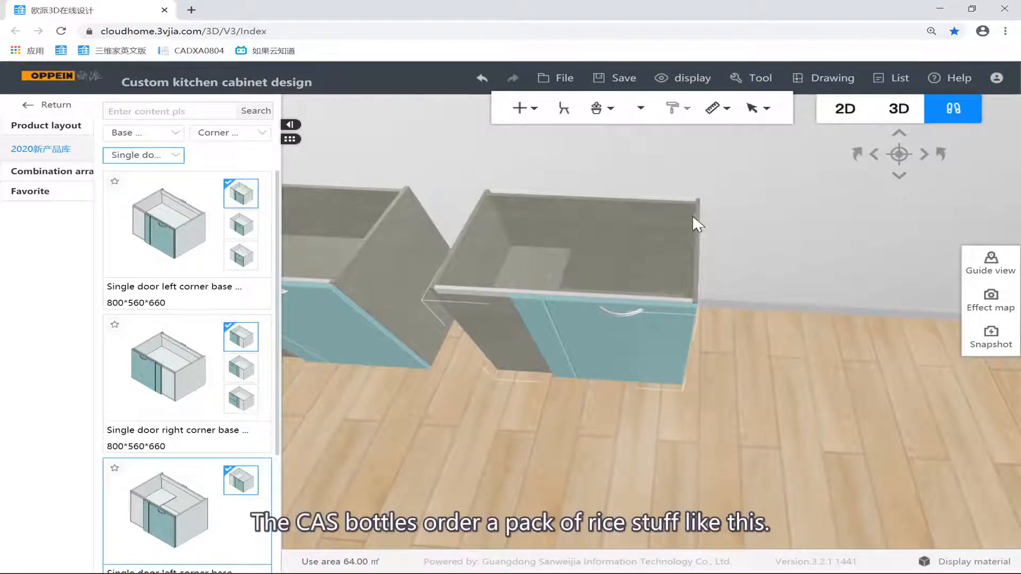
pyautogui.press('a')
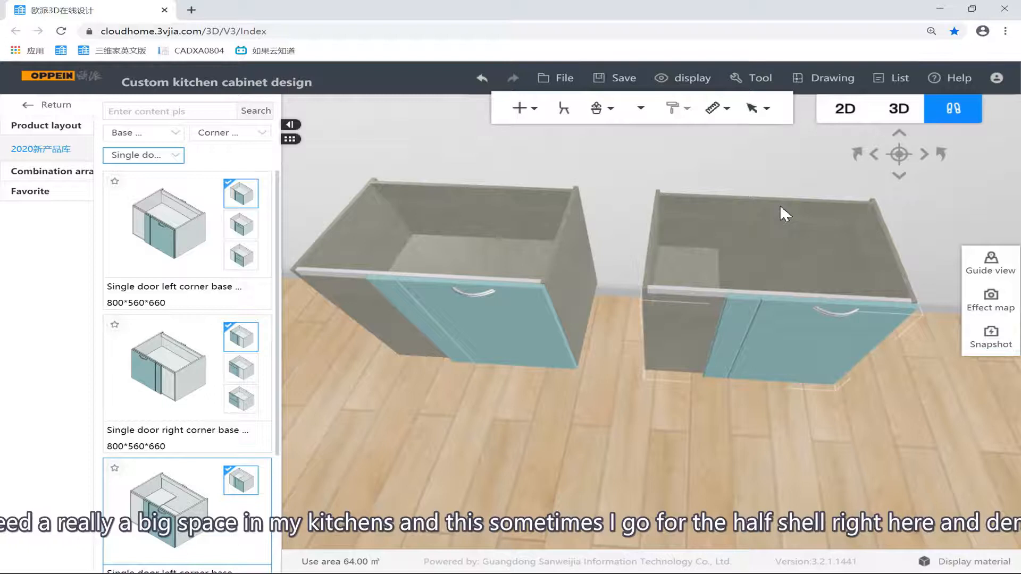
pyautogui.click(792, 218)
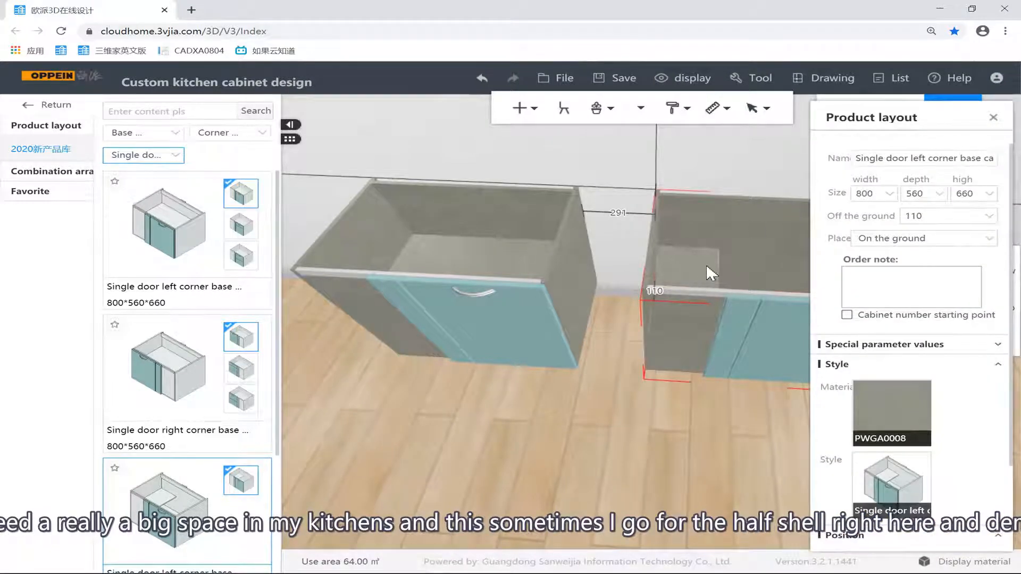
pyautogui.doubleClick(793, 347)
pyautogui.press('d')
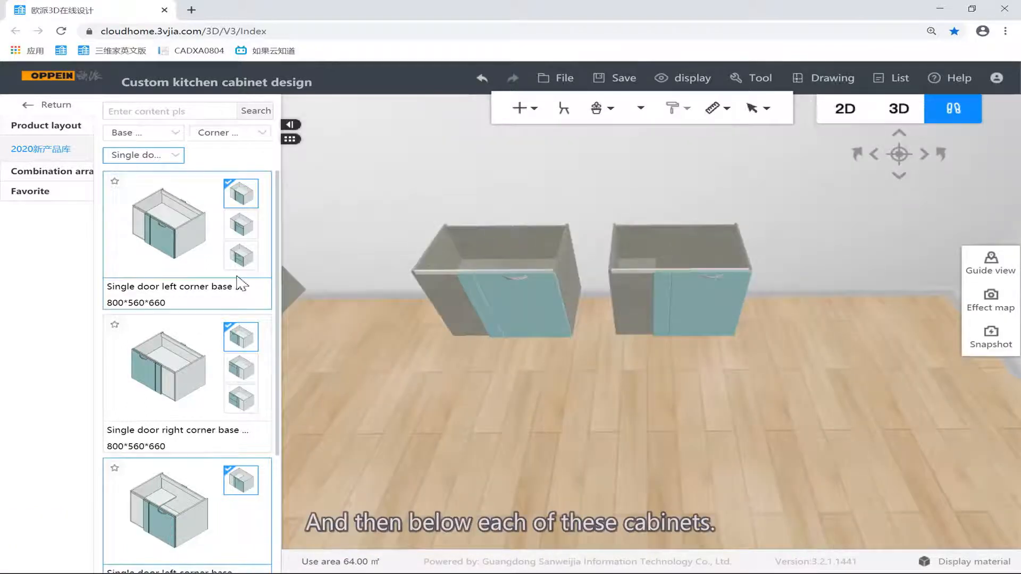
# Place the small drawer and door left open variant of the single door left corner base cabinet on the free floor.
pyautogui.moveTo(213, 250)
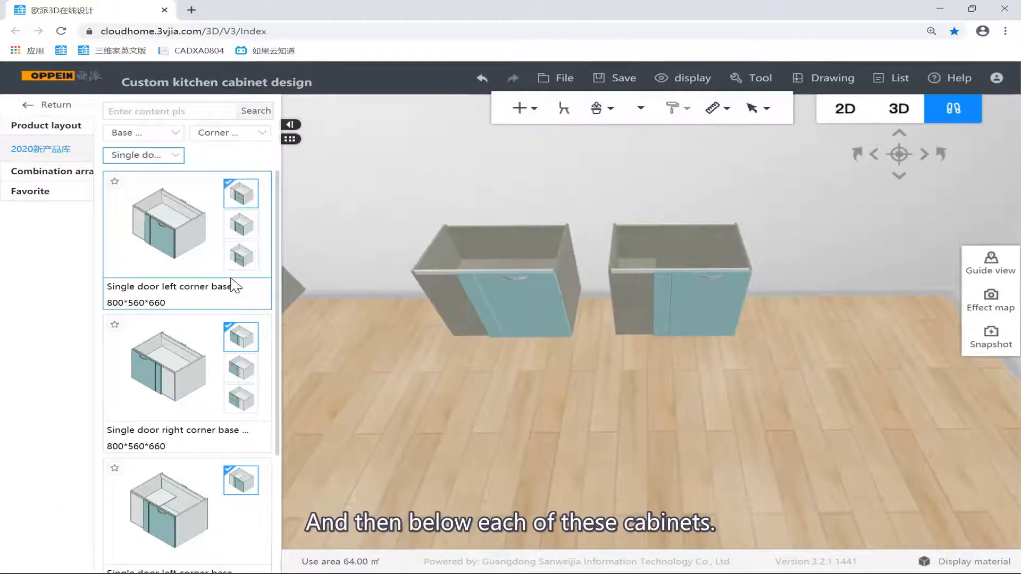
pyautogui.scroll(-3, 230, 282)
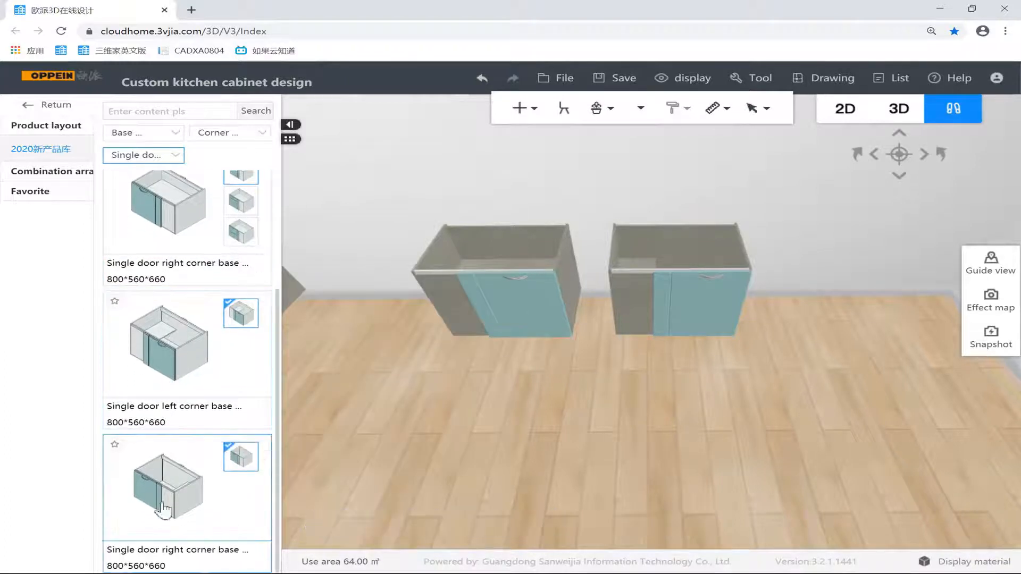
pyautogui.scroll(-2, 138, 319)
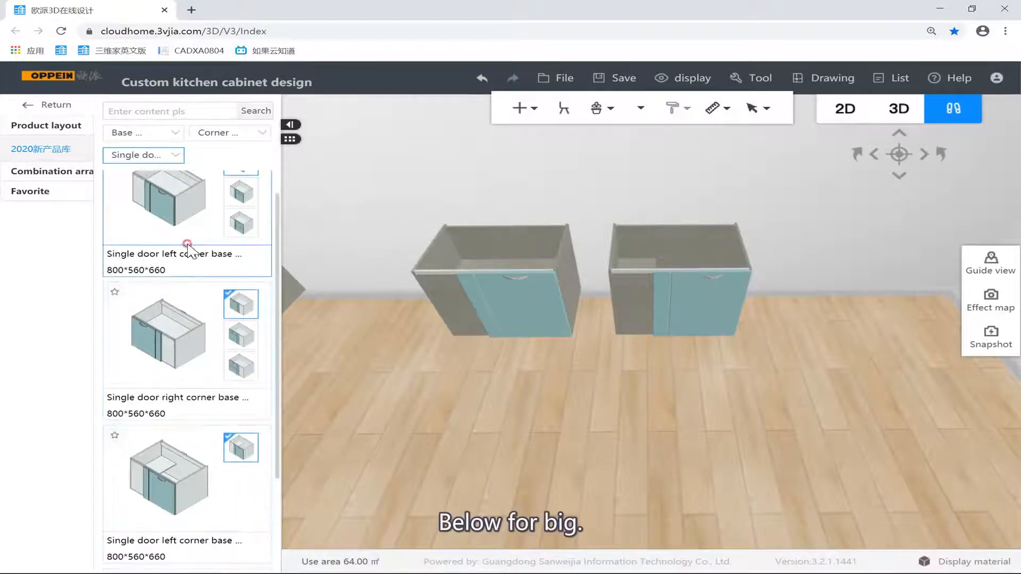
pyautogui.scroll(1, 164, 338)
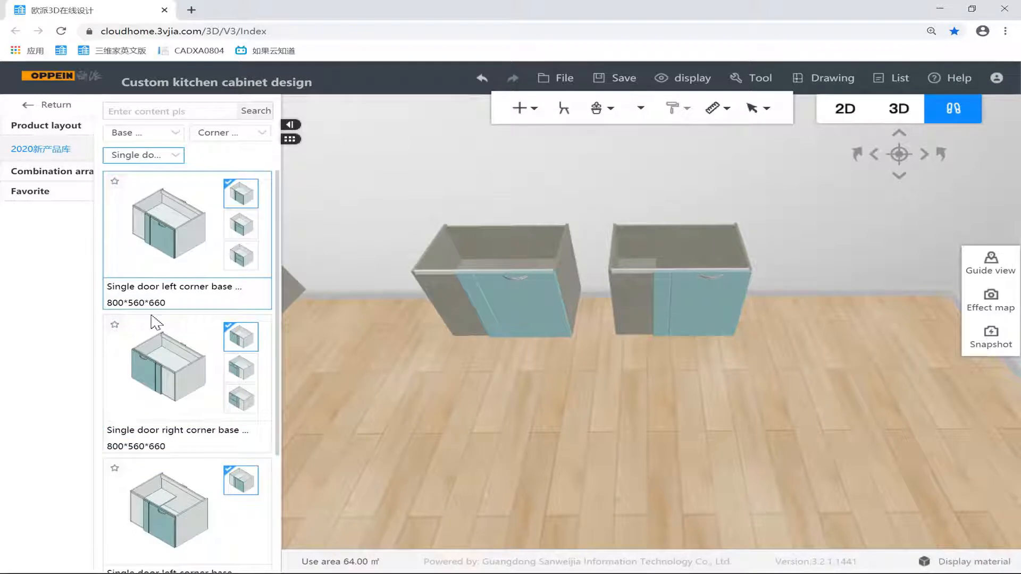
pyautogui.moveTo(243, 224)
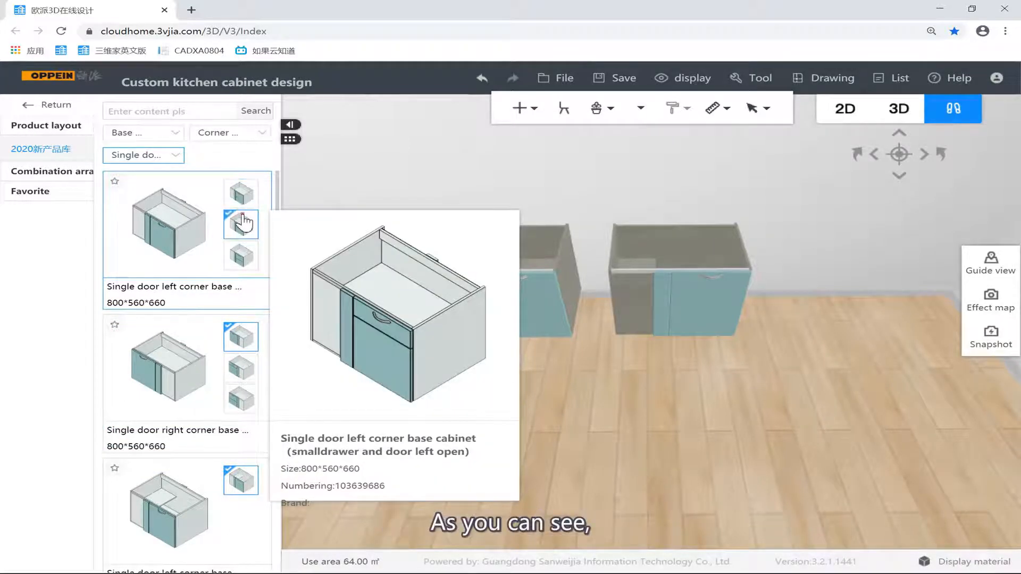
pyautogui.click(244, 223)
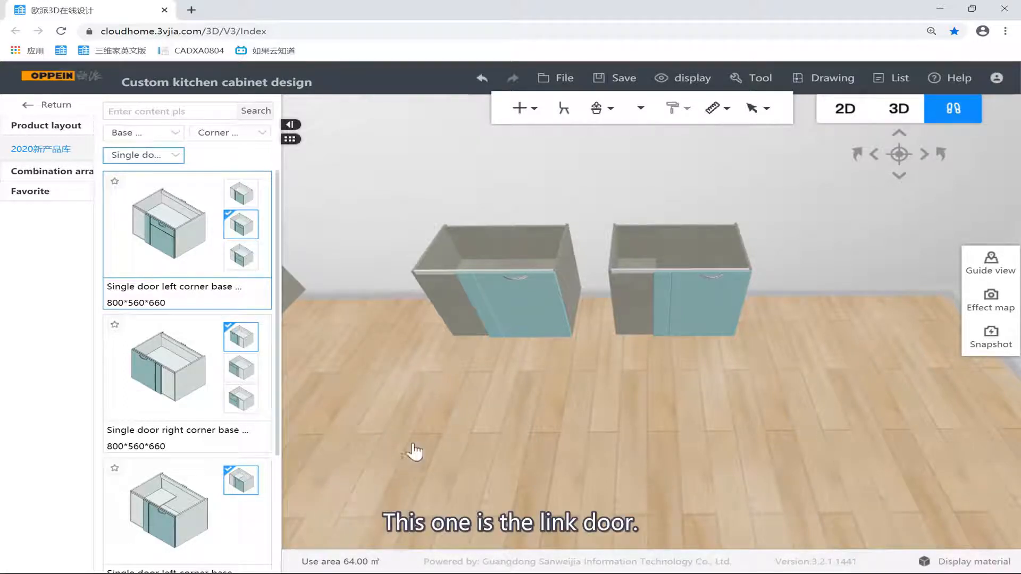
pyautogui.click(384, 449)
pyautogui.scroll(-4, 500, 442)
pyautogui.moveTo(519, 384); pyautogui.dragTo(305, 347)
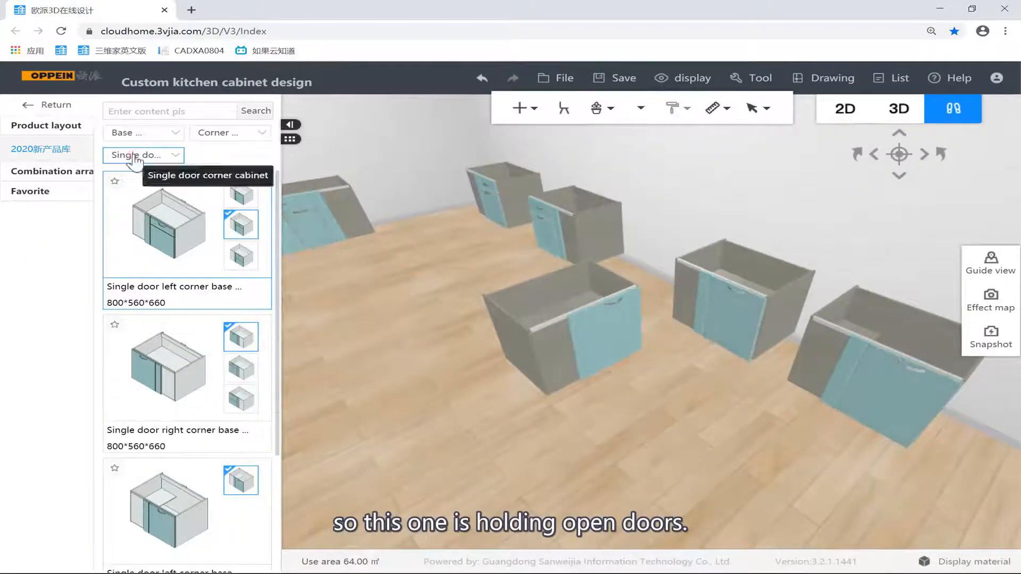
# Place a single door fake drawer left corner base cabinet on the floor beside the small-drawer variant.
pyautogui.click(154, 155)
pyautogui.click(154, 218)
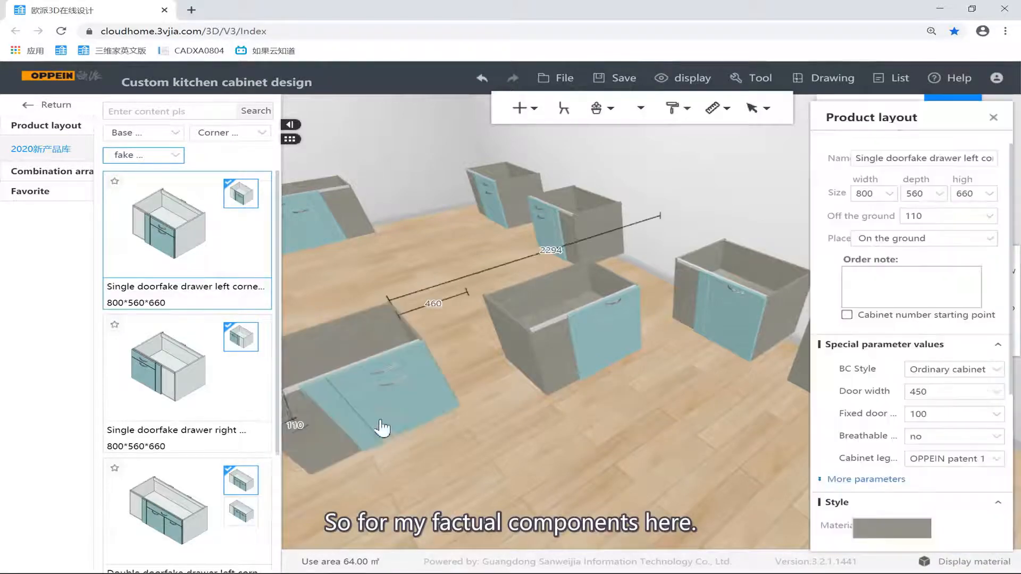
pyautogui.click(413, 421)
pyautogui.moveTo(506, 443); pyautogui.dragTo(443, 407)
pyautogui.click(533, 480)
pyautogui.moveTo(534, 480); pyautogui.dragTo(557, 456)
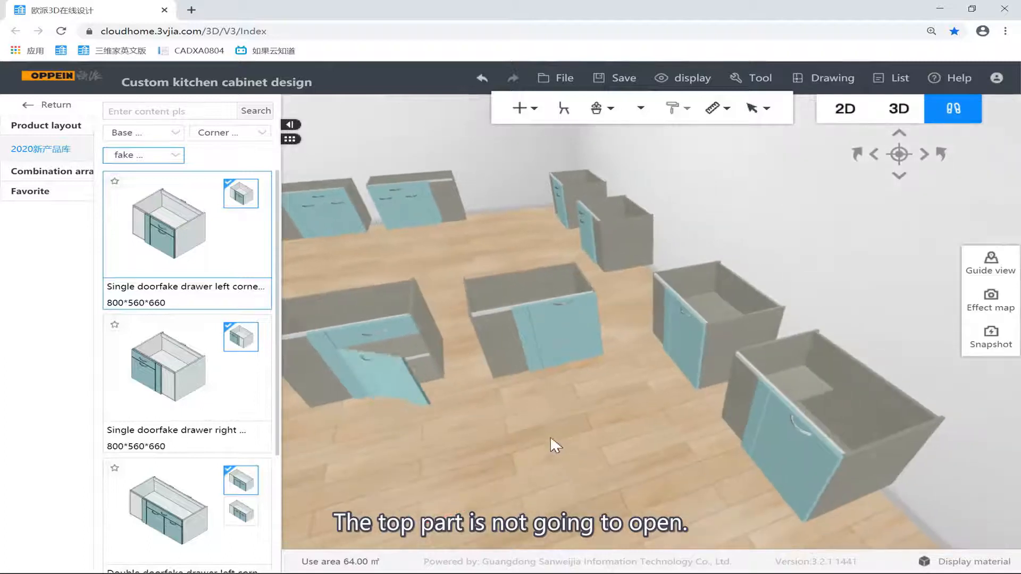
# Open and close the cabinet doors to compare the fake drawer cabinet with the linked-door small drawer cabinet.
pyautogui.moveTo(538, 422); pyautogui.dragTo(579, 264)
pyautogui.click(428, 233)
pyautogui.click(575, 258)
pyautogui.moveTo(654, 281); pyautogui.dragTo(556, 250)
pyautogui.click(494, 231)
pyautogui.click(575, 323)
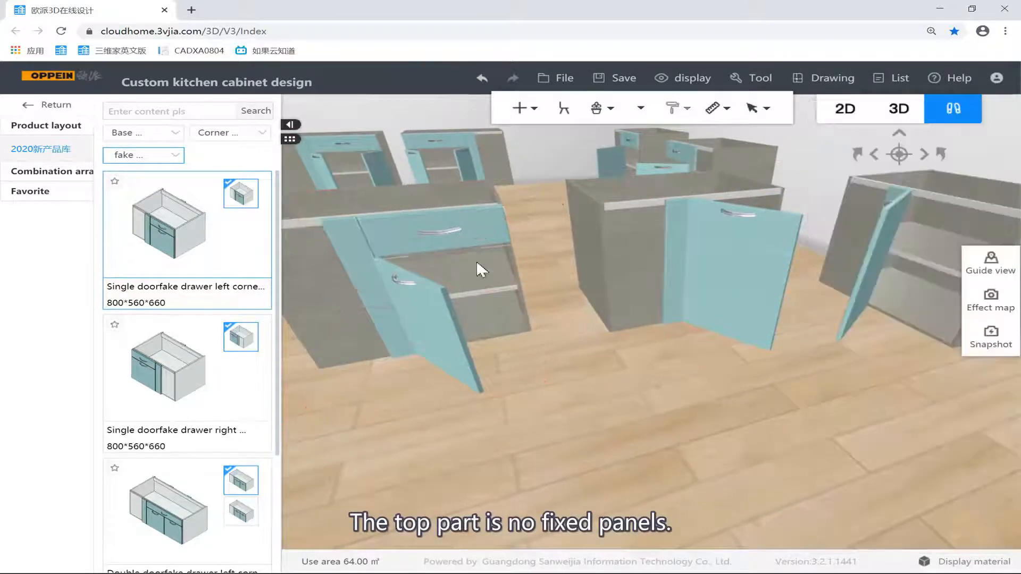
pyautogui.click(710, 262)
pyautogui.moveTo(710, 262); pyautogui.dragTo(540, 353)
pyautogui.click(477, 400)
pyautogui.scroll(-5, 475, 394)
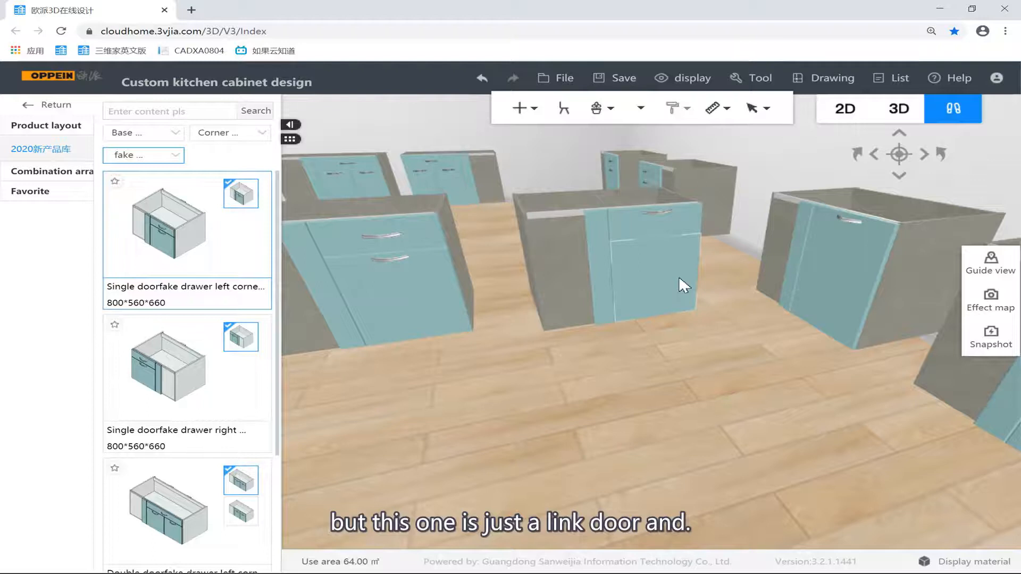
pyautogui.press('o')
pyautogui.press('o')
pyautogui.press('o')
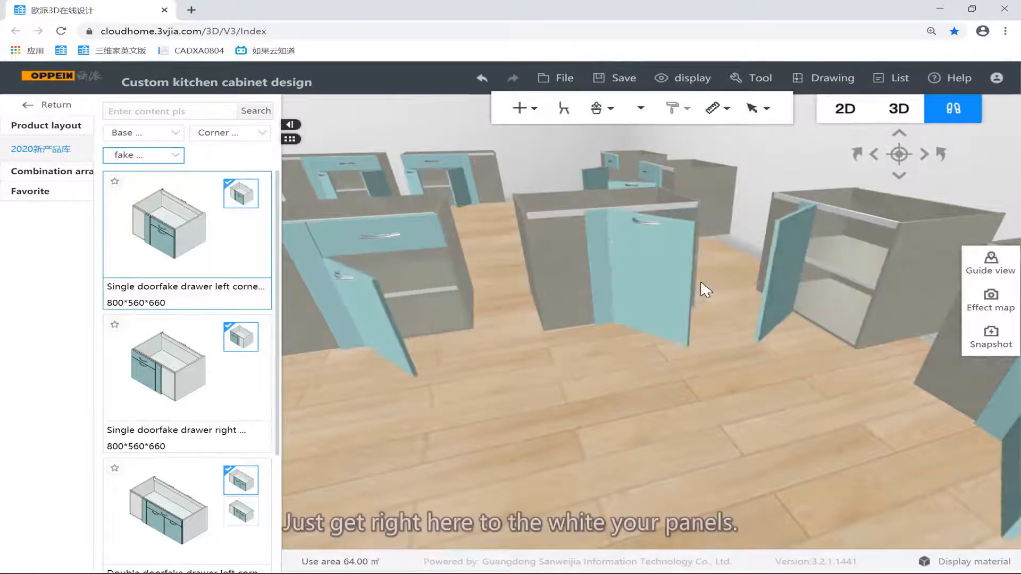
pyautogui.press('o')
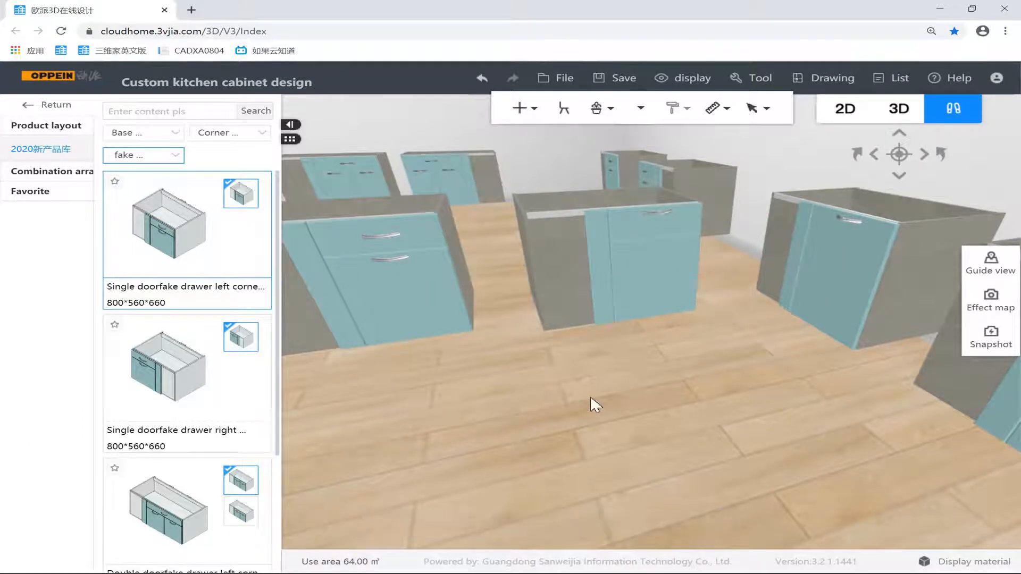
# Place the single door left corner base cabinet variant with two equal front panels on the floor in front of the other cabinets.
pyautogui.click(149, 156)
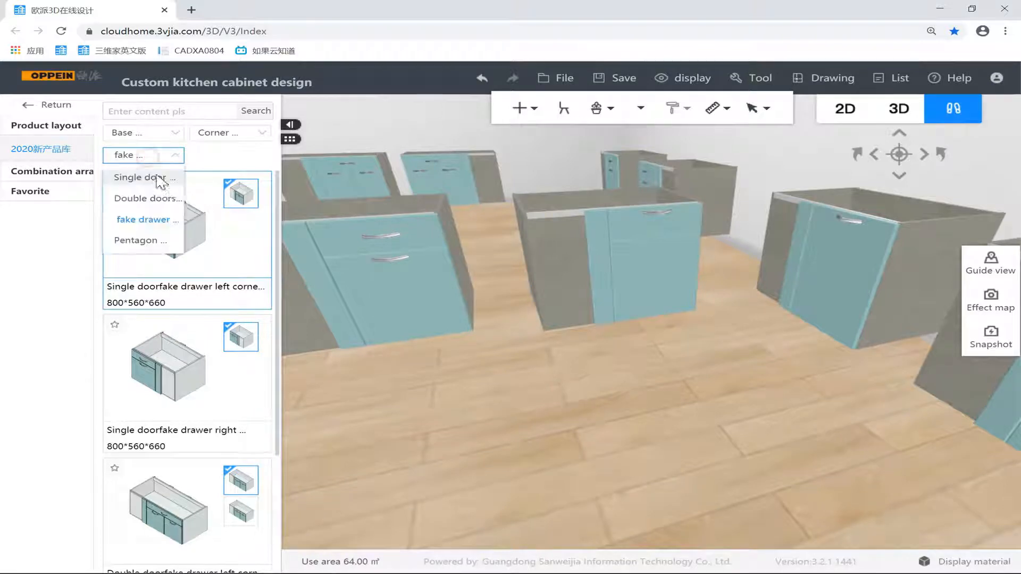
pyautogui.click(144, 176)
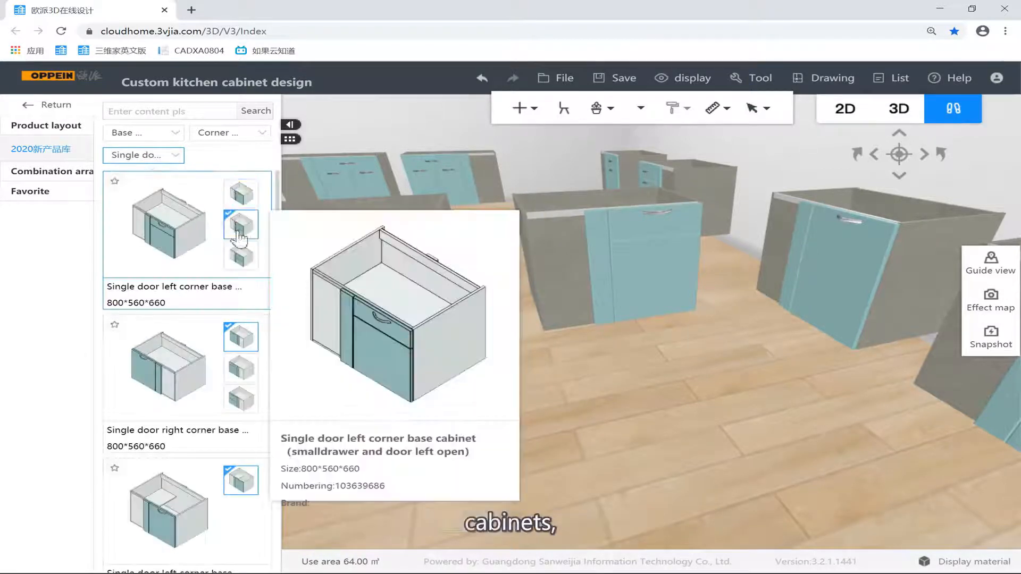
pyautogui.click(237, 226)
pyautogui.click(159, 157)
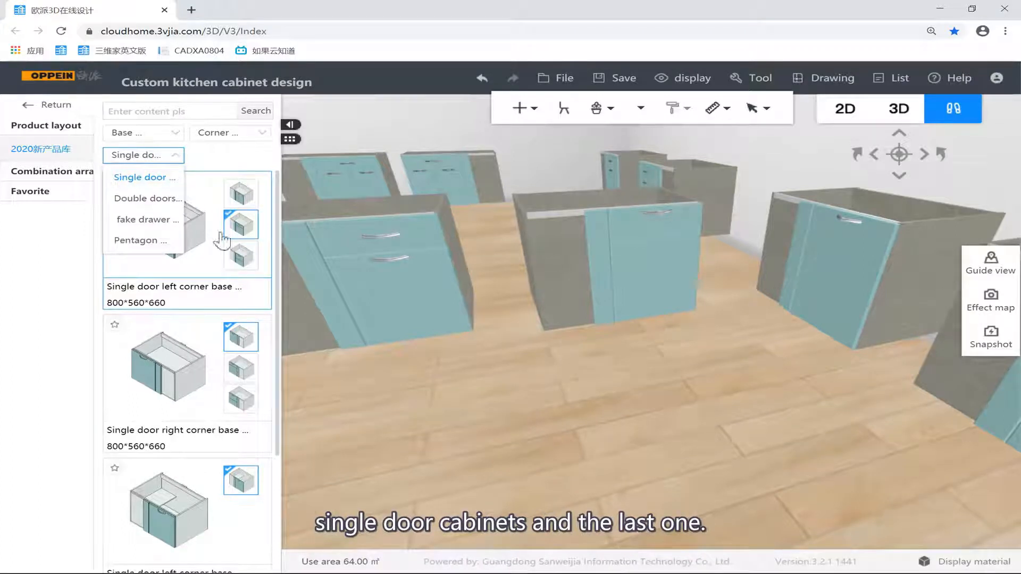
pyautogui.click(241, 256)
pyautogui.moveTo(242, 266)
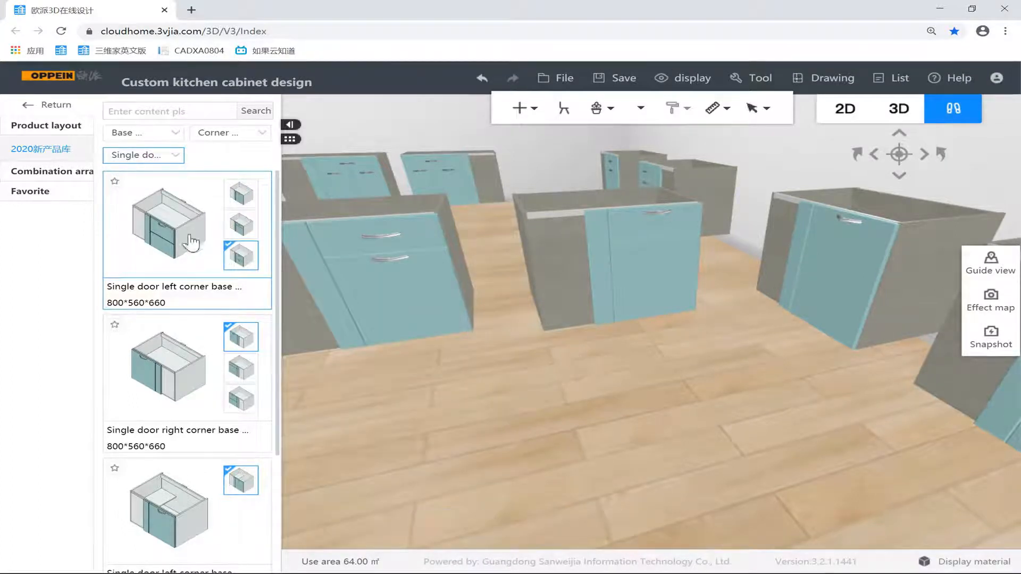
pyautogui.press('s')
pyautogui.press('a')
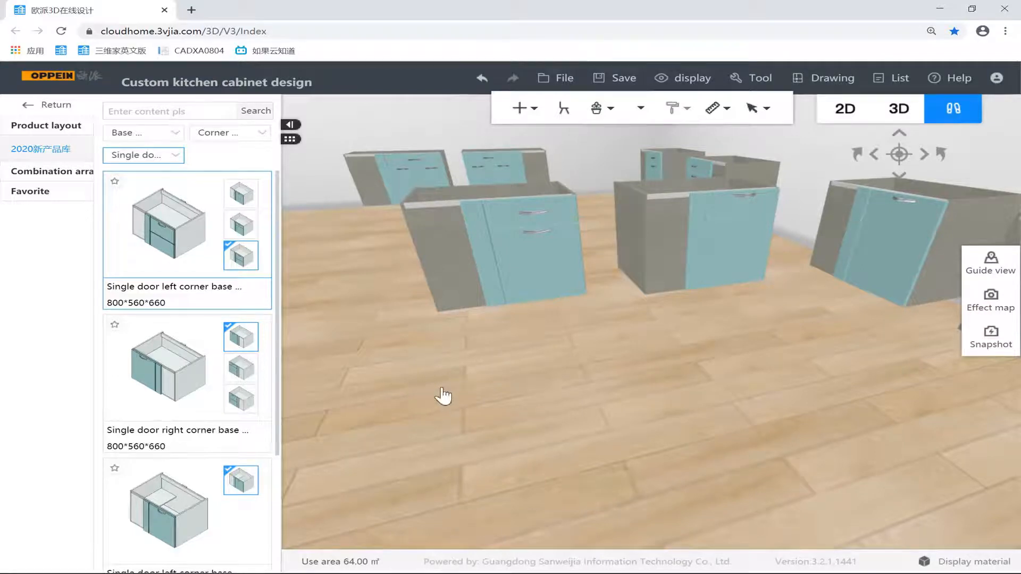
pyautogui.click(536, 380)
# Inspect the linked door and parameters of the two-equal-panel cabinet against the small drawer cabinet, with doors open and closed.
pyautogui.click(716, 257)
pyautogui.moveTo(716, 257); pyautogui.dragTo(599, 174)
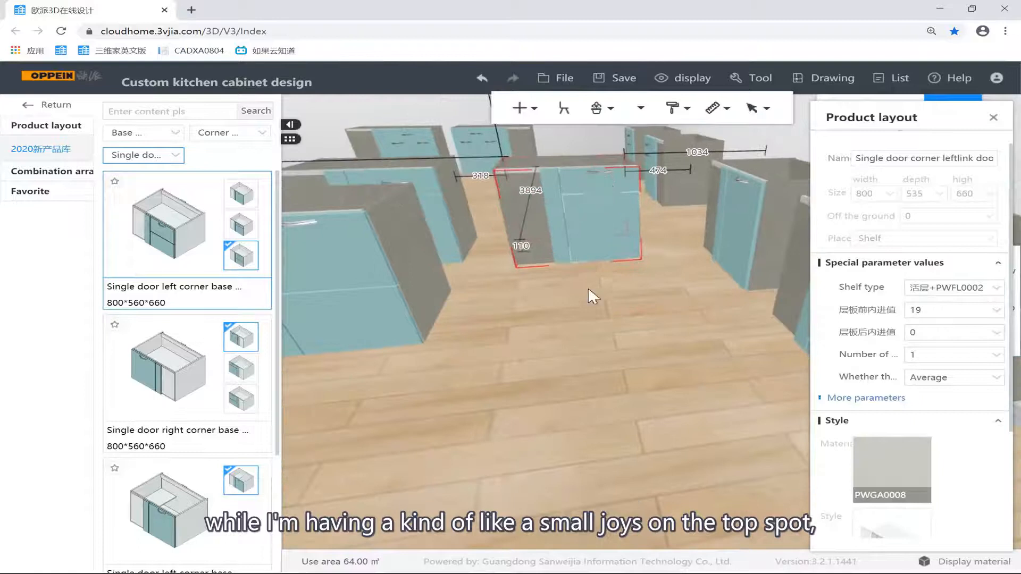
pyautogui.moveTo(588, 288); pyautogui.dragTo(611, 279)
pyautogui.click(611, 279)
pyautogui.press('o')
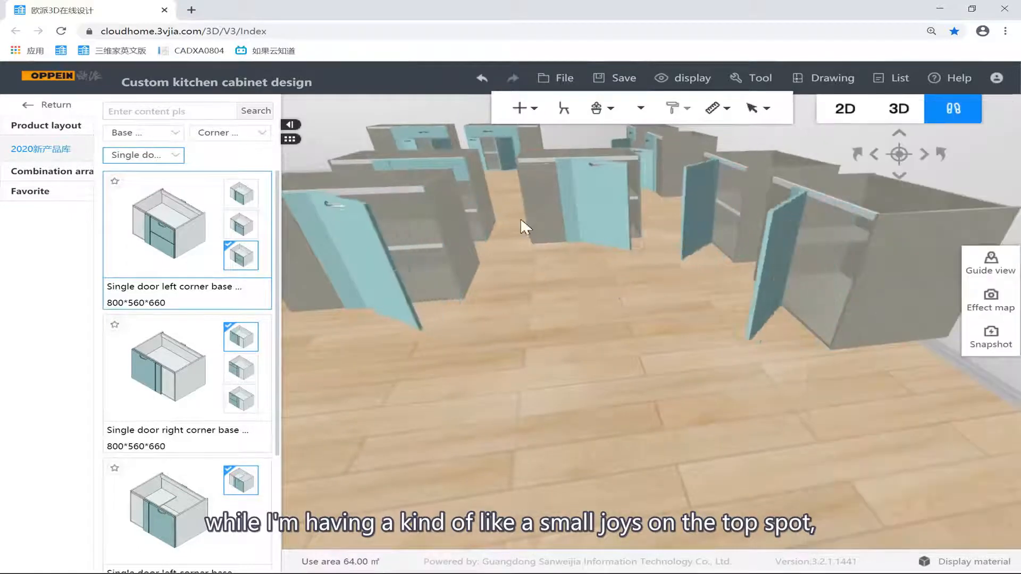
pyautogui.press('o')
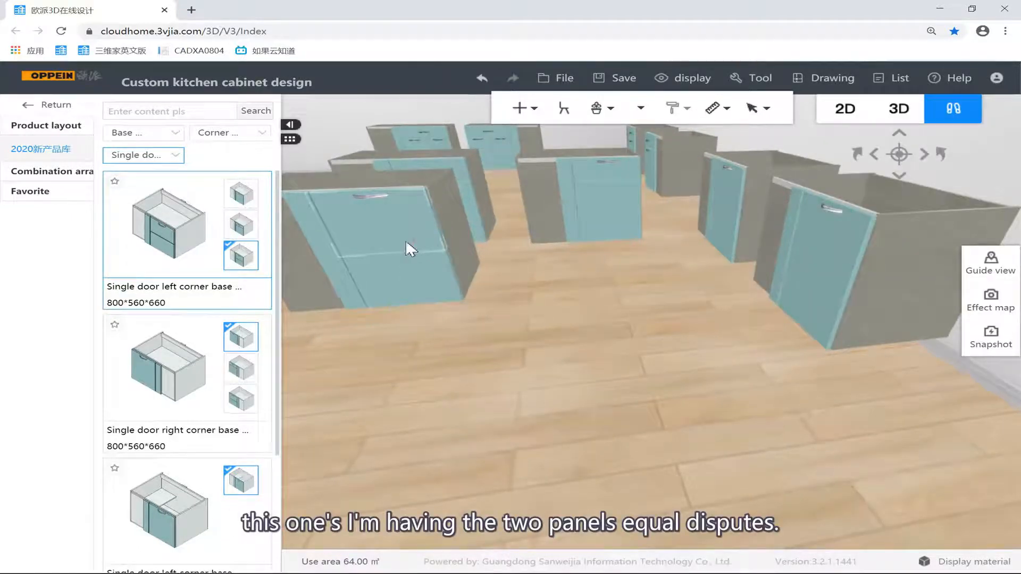
pyautogui.click(405, 239)
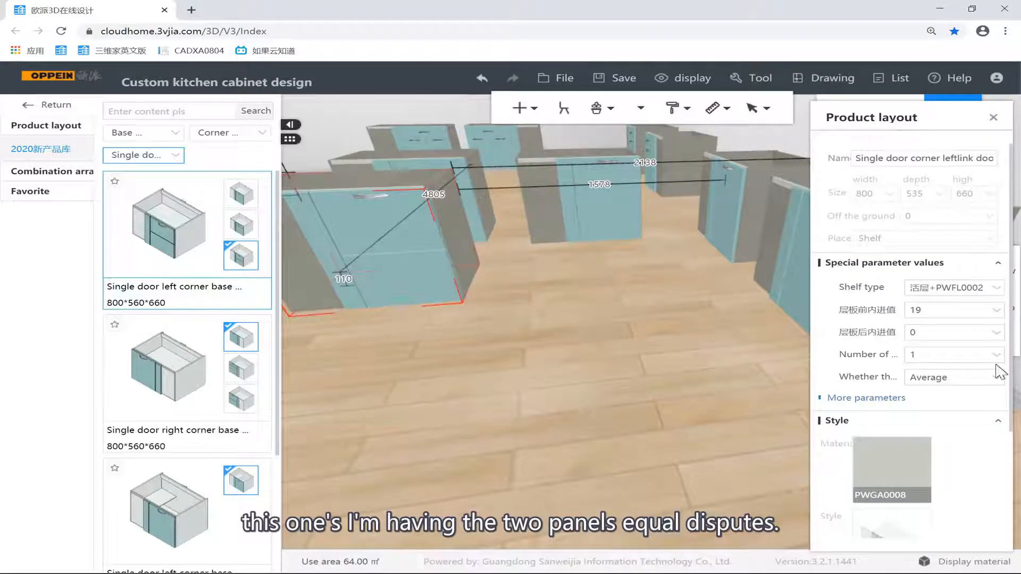
pyautogui.click(548, 297)
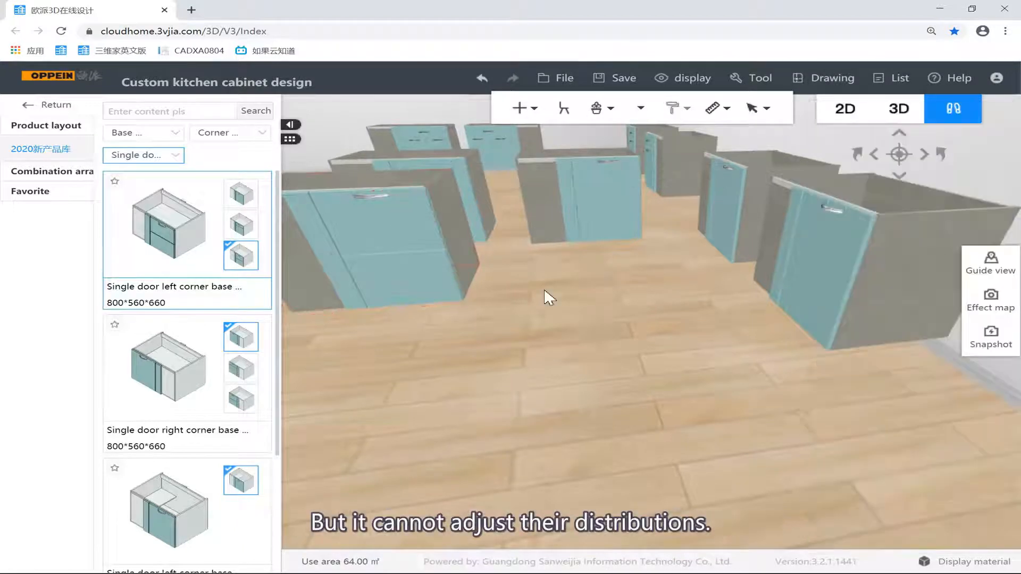
pyautogui.click(462, 239)
pyautogui.moveTo(522, 337); pyautogui.dragTo(504, 328)
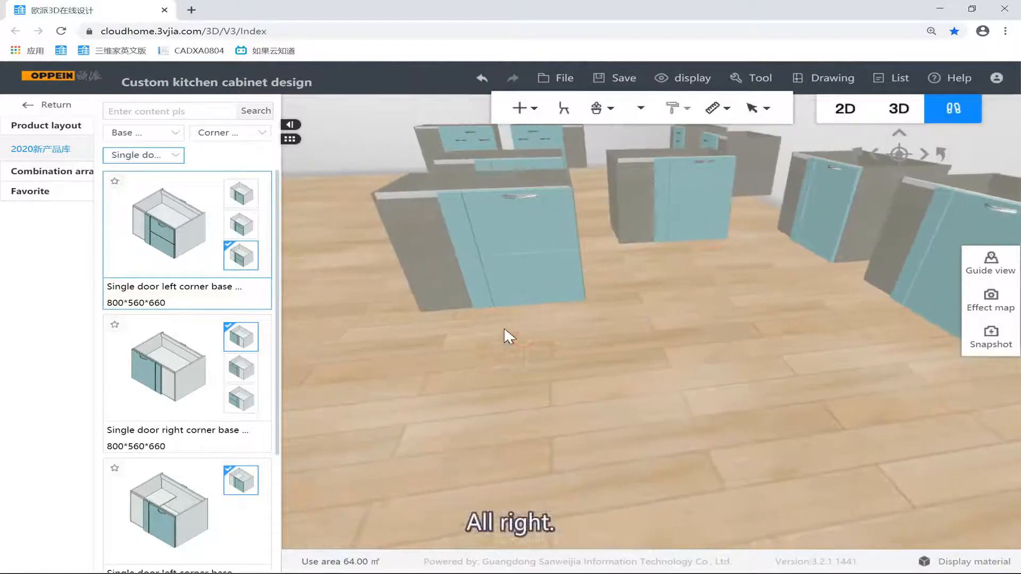
# Compare the small drawer and 2 equal right open variants of the single door right corner base cabinet in the product library.
pyautogui.click(241, 367)
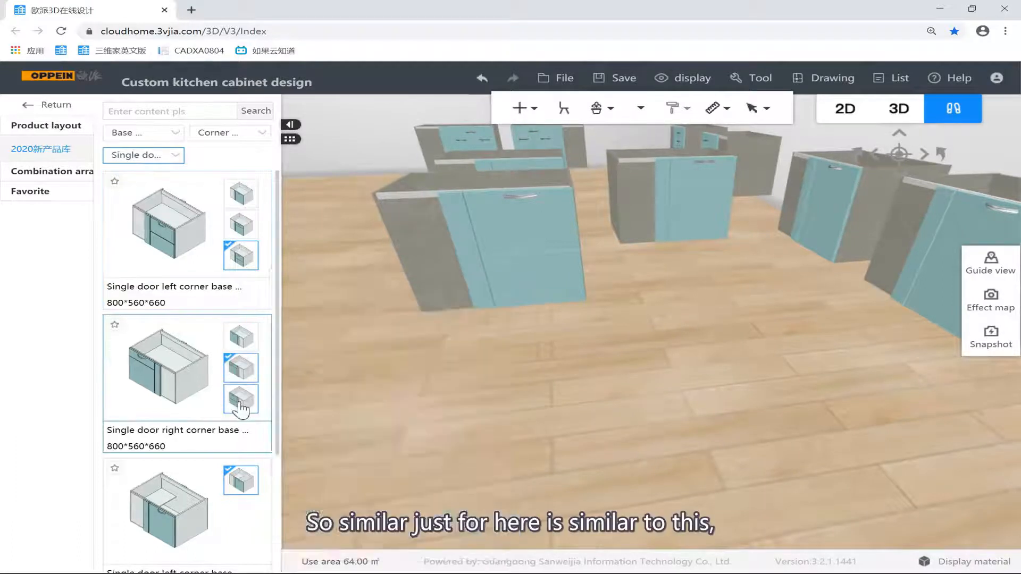
pyautogui.click(240, 399)
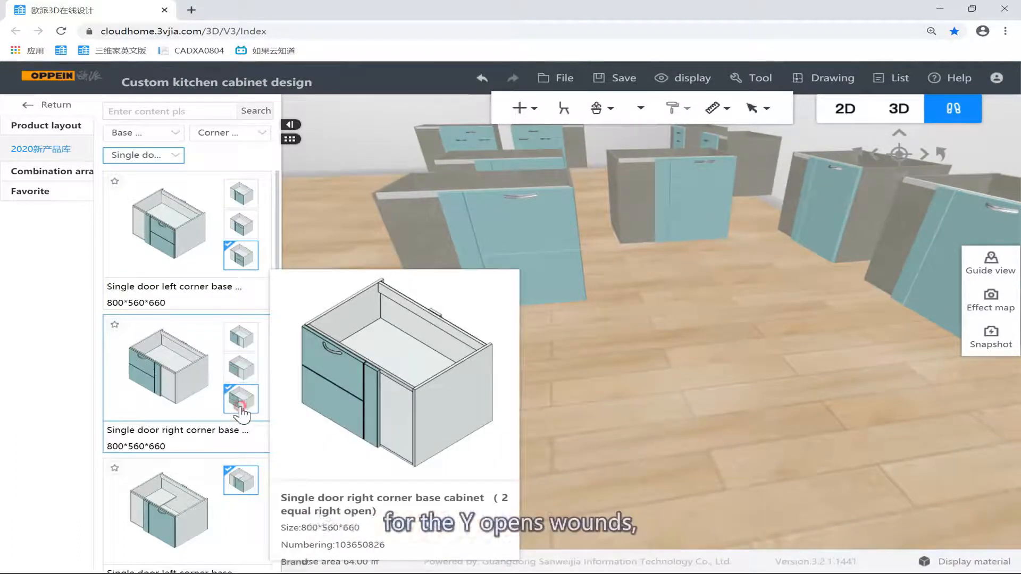
pyautogui.click(241, 368)
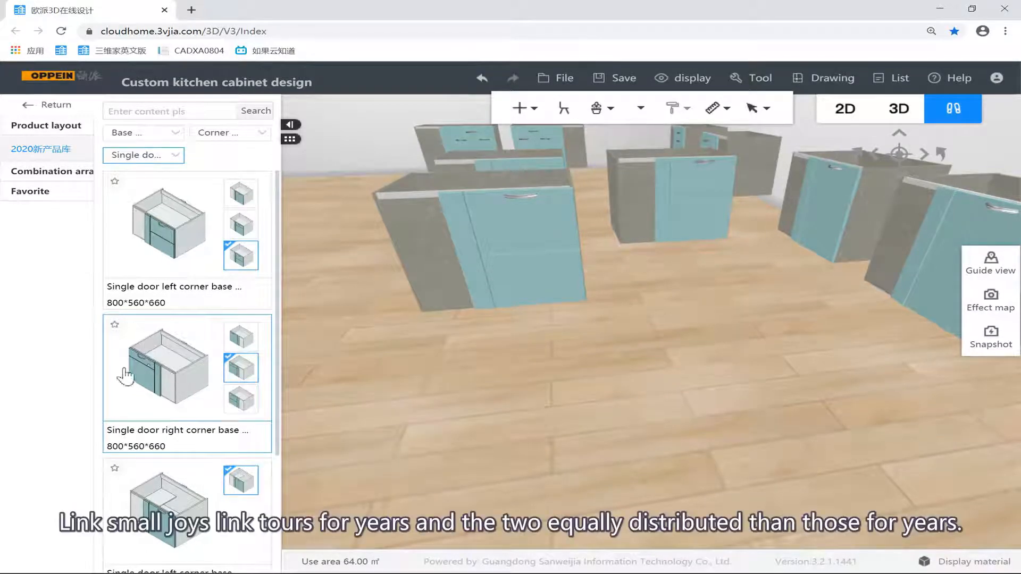
pyautogui.click(249, 400)
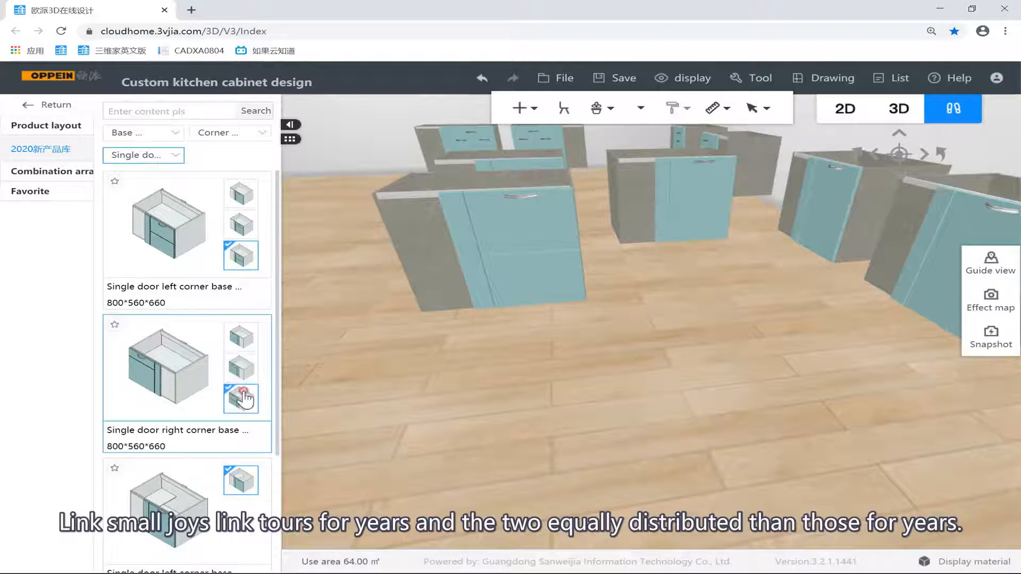
pyautogui.scroll(-4, 153, 382)
pyautogui.scroll(2, 152, 263)
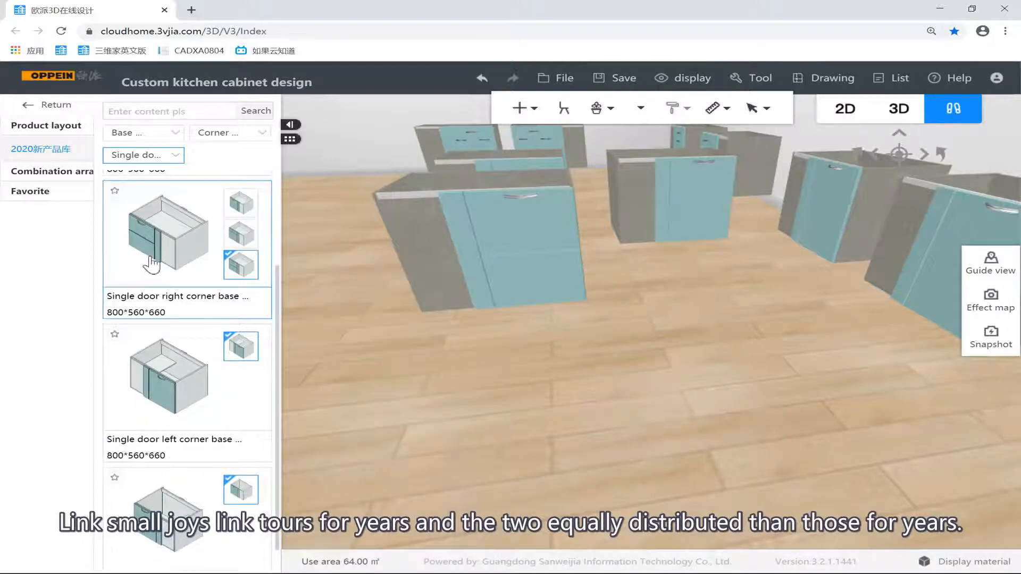
# Filter the corner base cabinets to the pentagon type and place the first diamond shape corner base cabinet in the empty room corner.
pyautogui.scroll(-1, 160, 282)
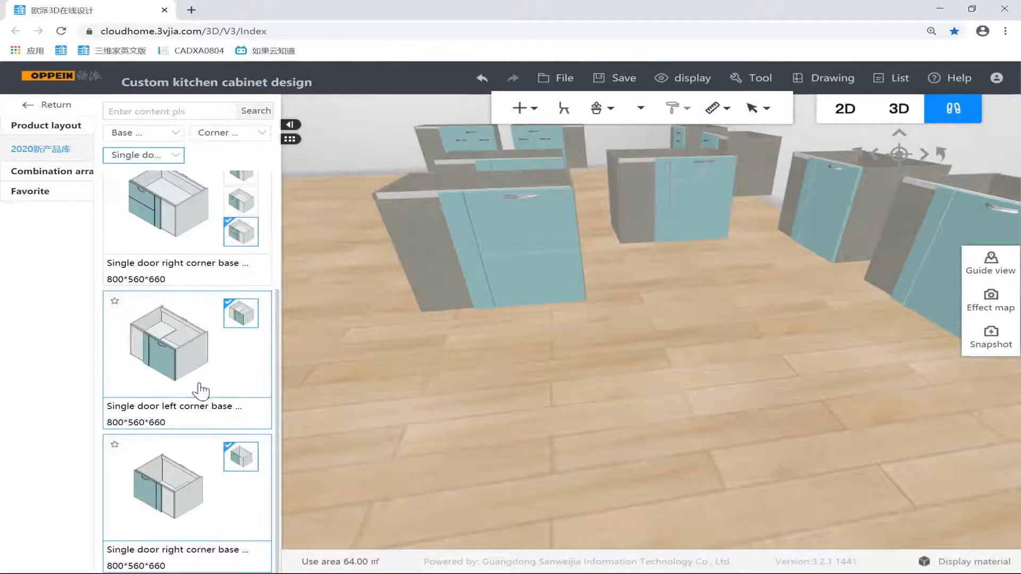
pyautogui.scroll(3, 141, 390)
pyautogui.click(161, 156)
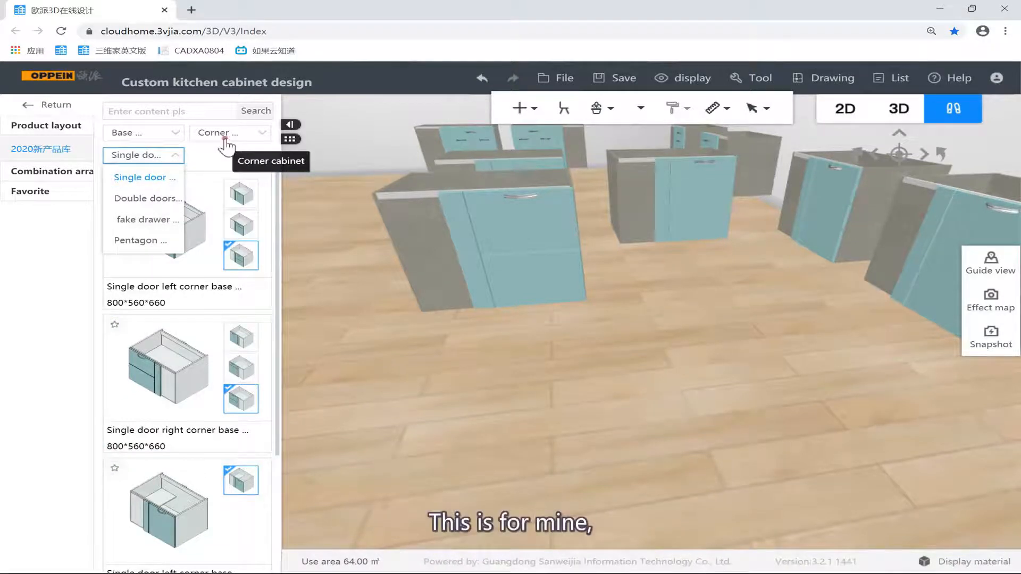
pyautogui.click(215, 134)
pyautogui.click(171, 156)
pyautogui.click(161, 246)
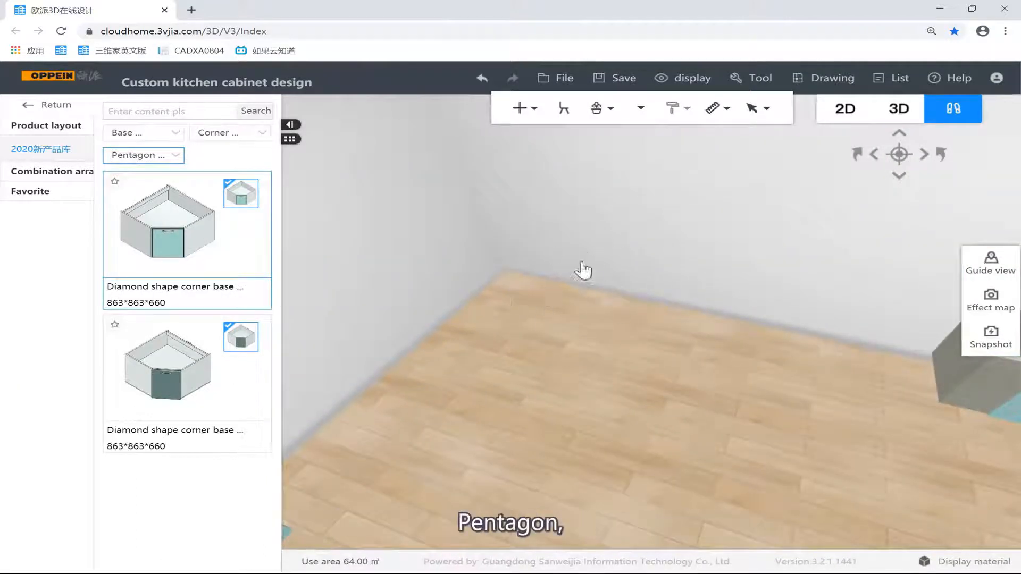
pyautogui.click(505, 287)
pyautogui.moveTo(513, 257); pyautogui.dragTo(467, 234)
pyautogui.click(498, 349)
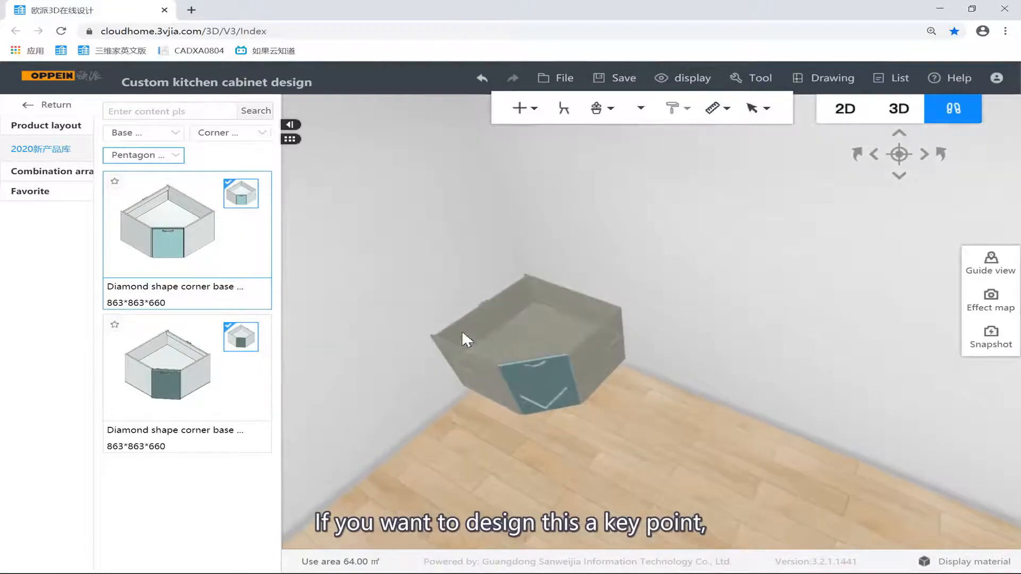
# Examine from above and from the front how the diamond shape cabinet fits against the two walls of the room corner.
pyautogui.moveTo(664, 274); pyautogui.dragTo(674, 471)
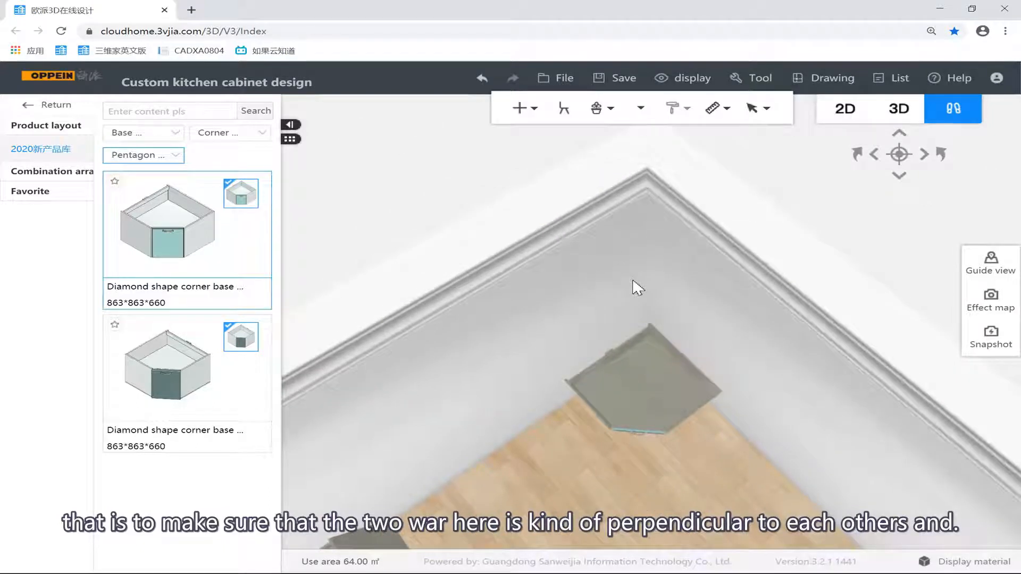
pyautogui.click(665, 378)
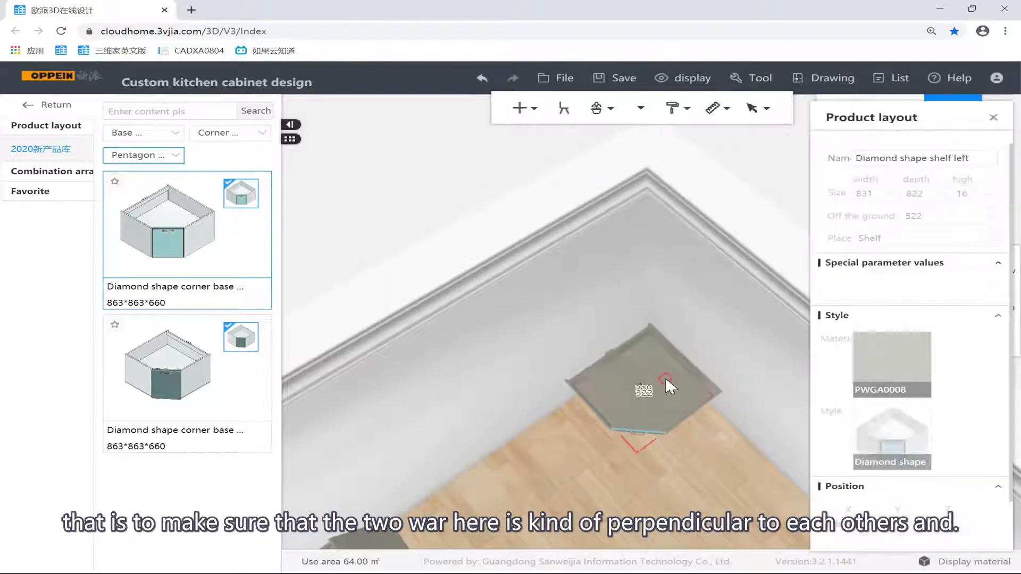
pyautogui.click(680, 362)
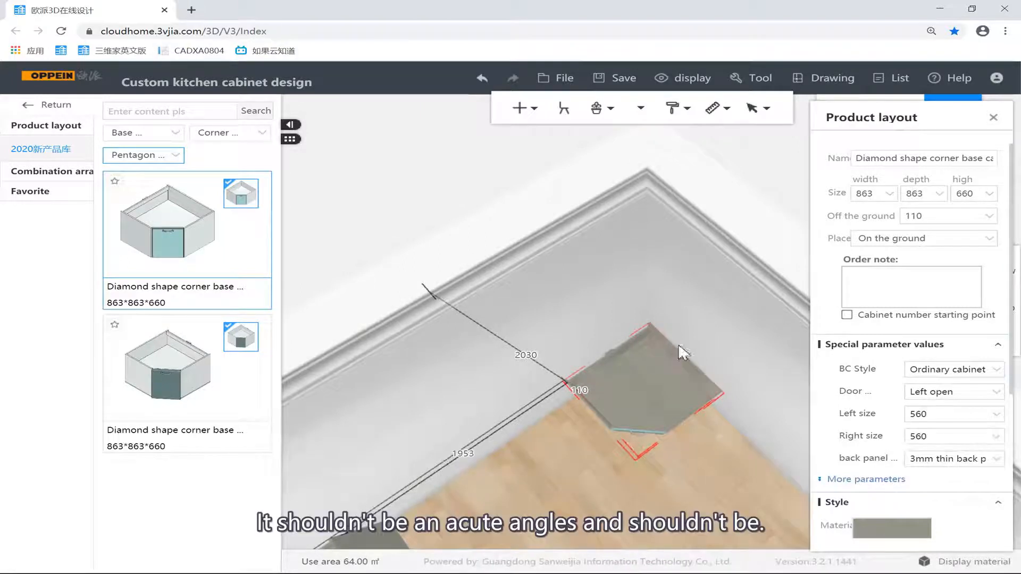
pyautogui.moveTo(727, 477); pyautogui.dragTo(656, 412)
pyautogui.click(691, 334)
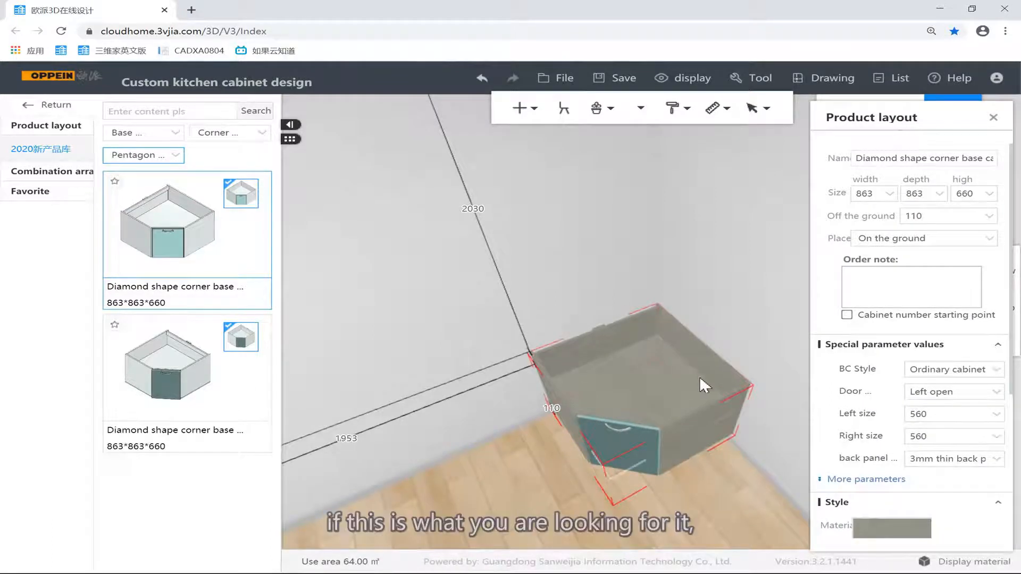
# Inspect the diamond shape corner cabinet's allowed width and its left size and right size parameters.
pyautogui.click(868, 196)
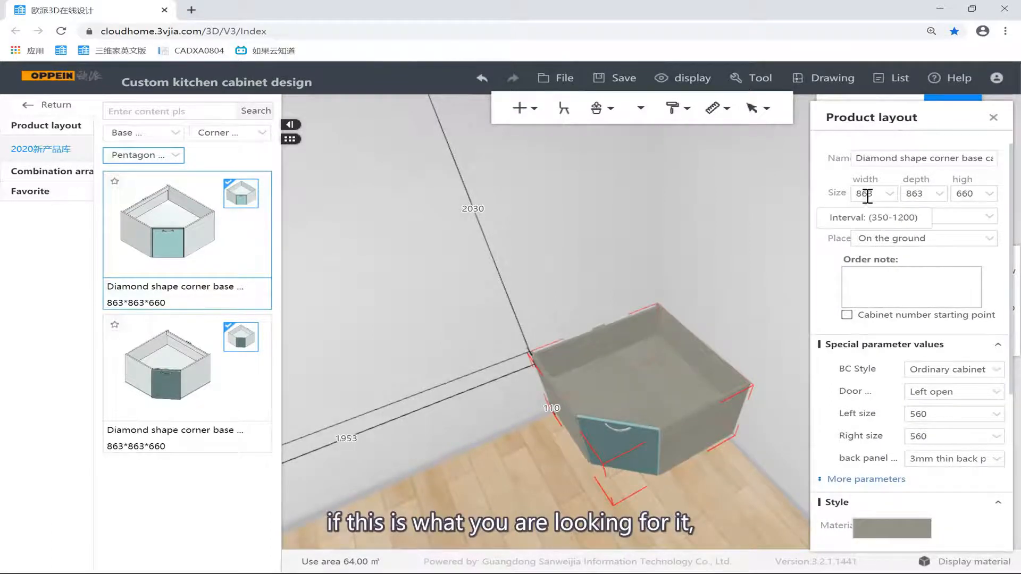
pyautogui.click(740, 245)
pyautogui.scroll(-3, 812, 244)
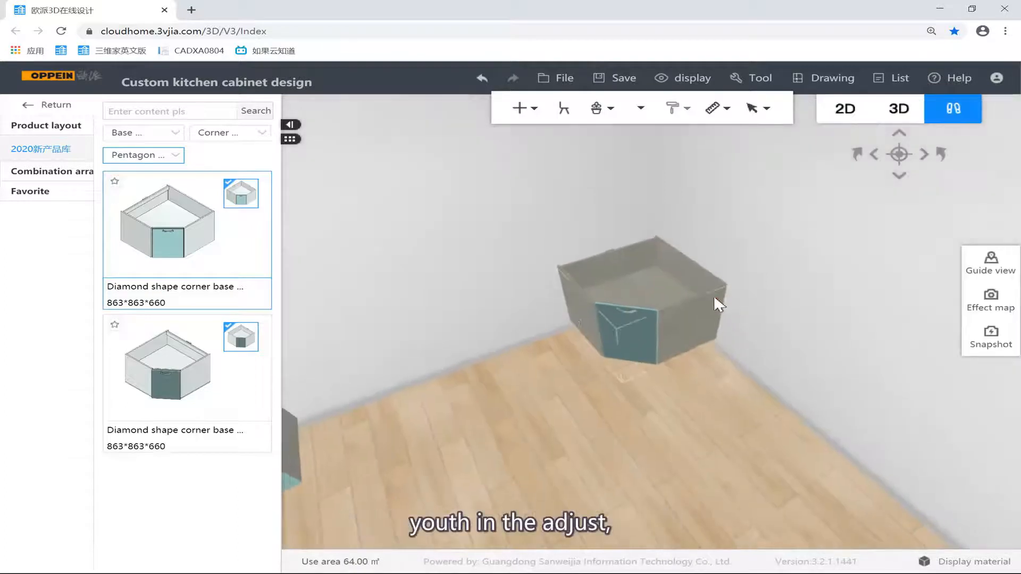
pyautogui.click(712, 296)
pyautogui.scroll(4, 703, 298)
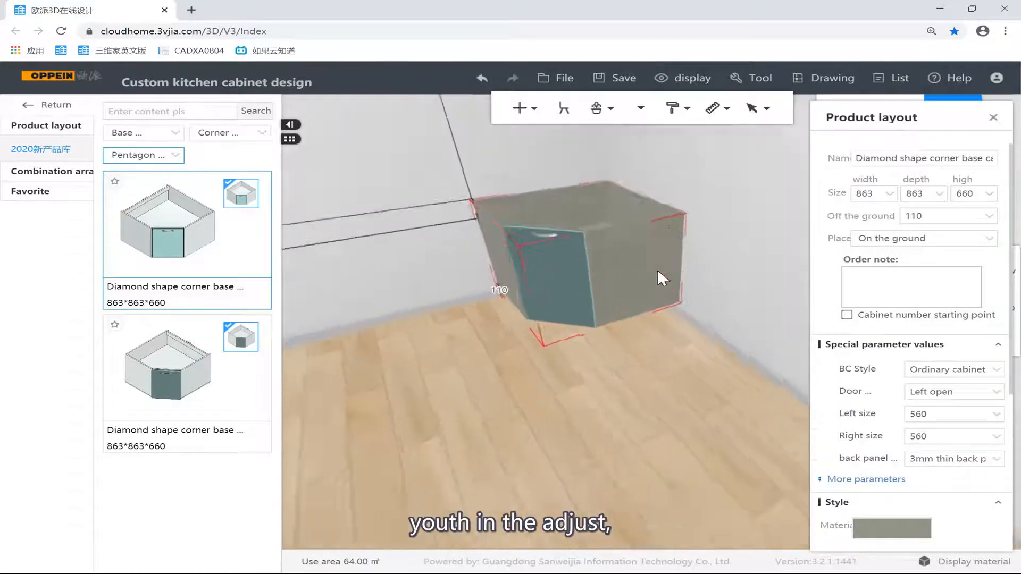
pyautogui.moveTo(657, 269); pyautogui.dragTo(706, 220)
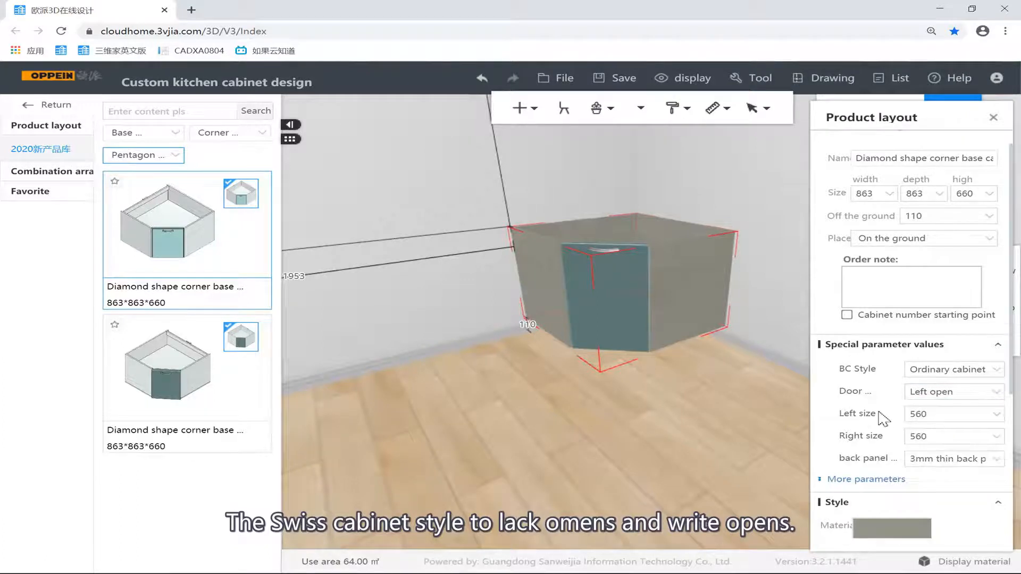
pyautogui.doubleClick(924, 414)
pyautogui.click(941, 433)
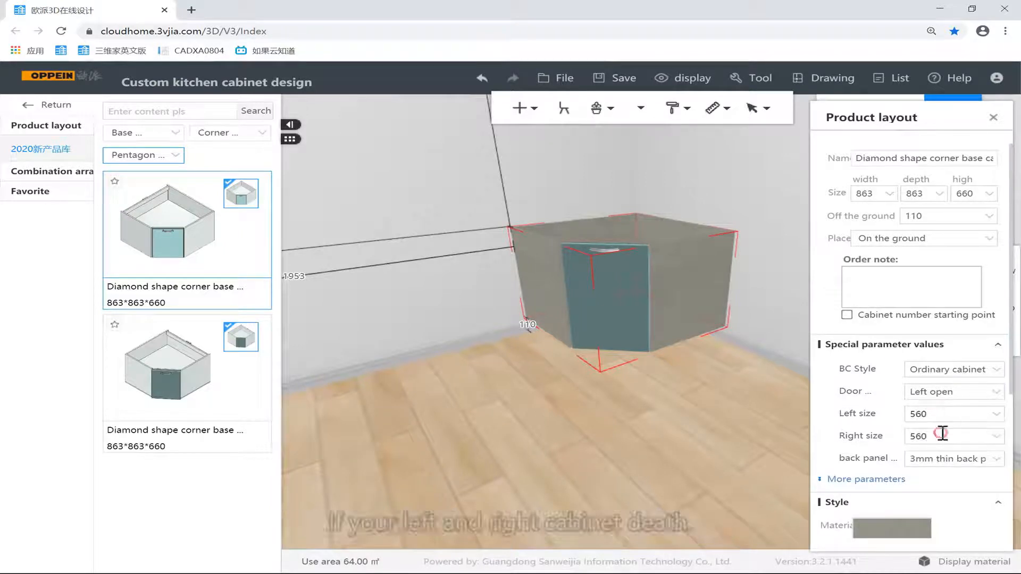
pyautogui.doubleClick(920, 435)
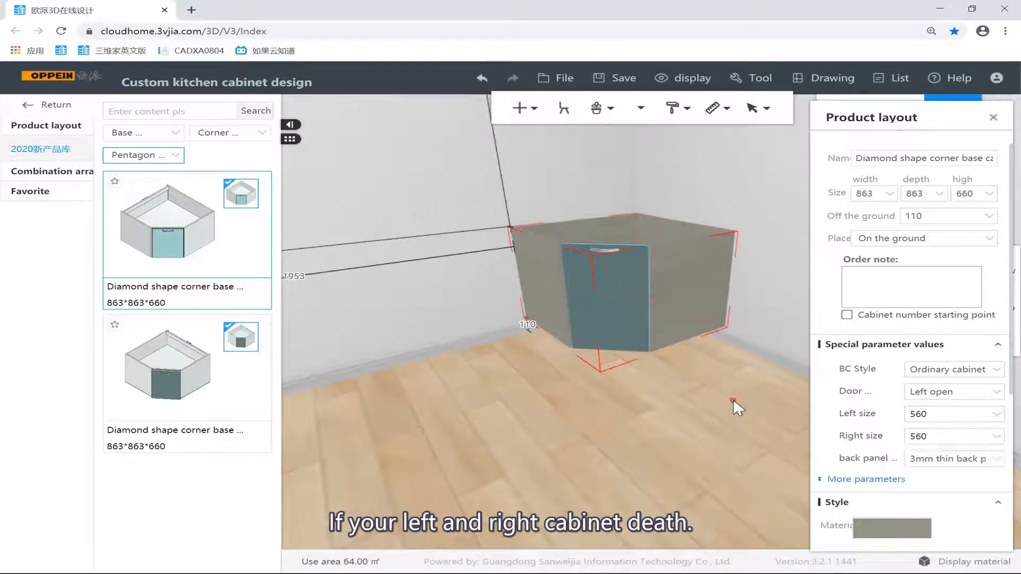
pyautogui.click(733, 399)
# Place a single hinge door base cabinet along the wall on each side of the diamond shape corner cabinet.
pyautogui.click(230, 132)
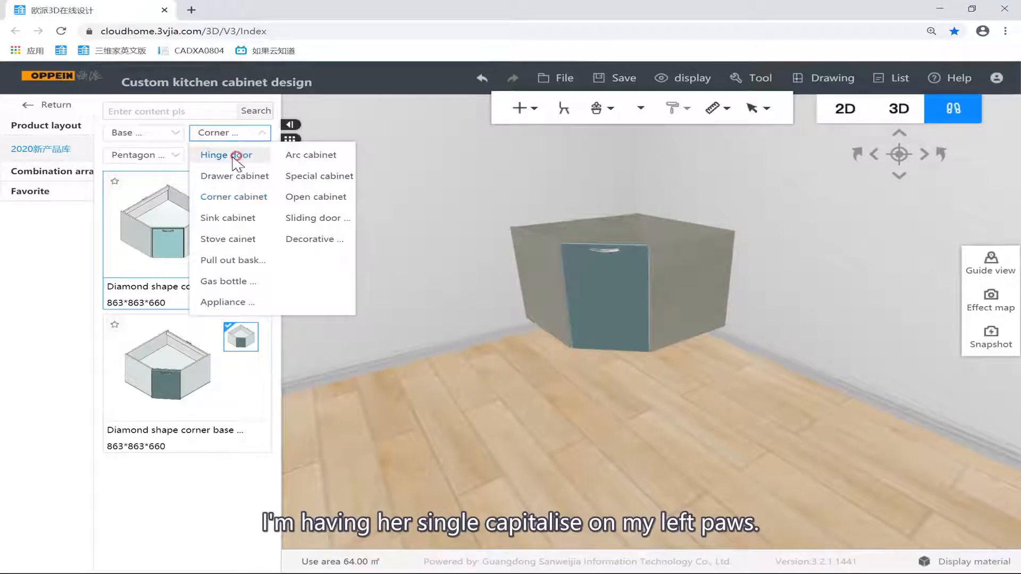
pyautogui.click(236, 155)
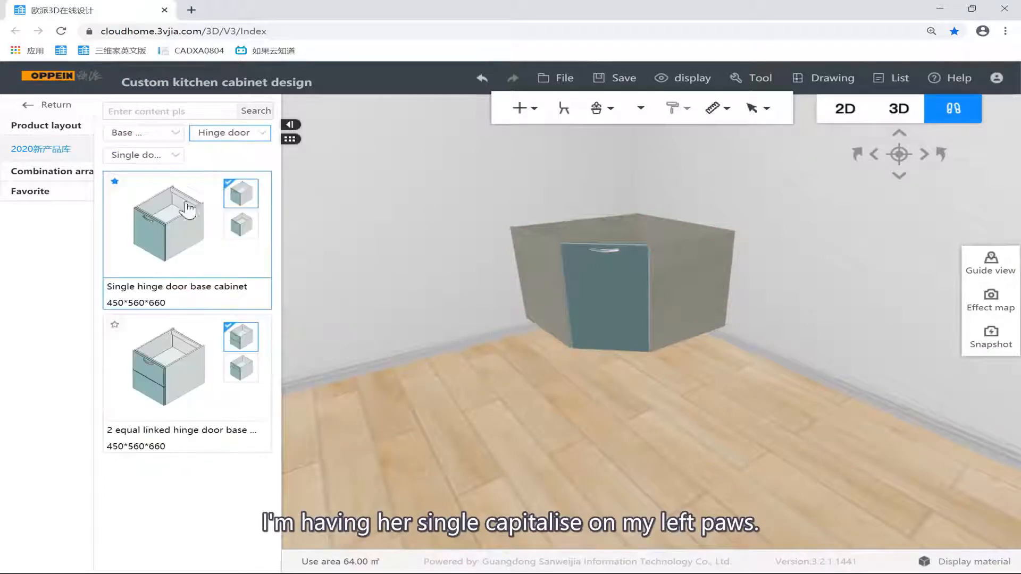
pyautogui.click(499, 276)
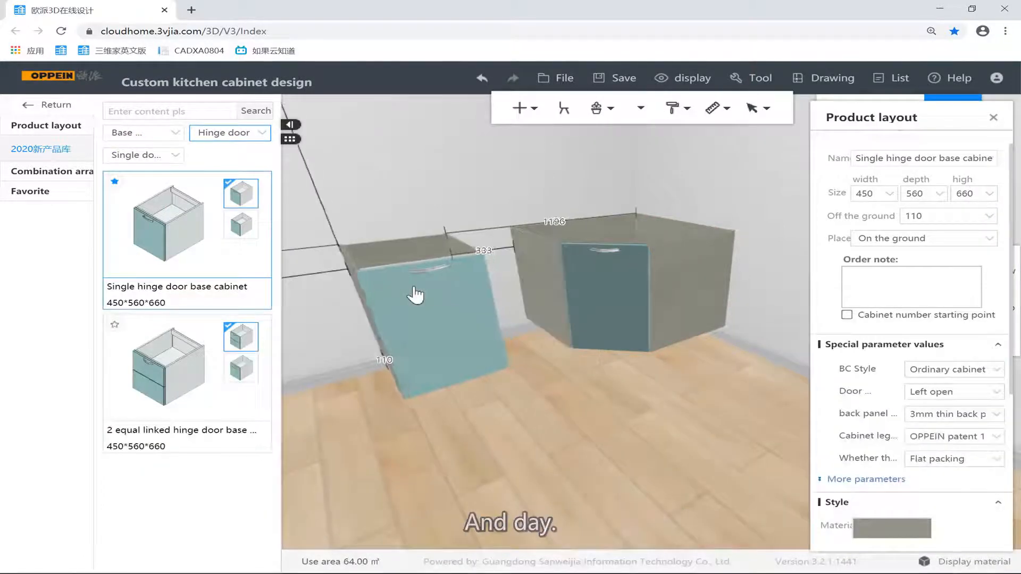
pyautogui.click(441, 276)
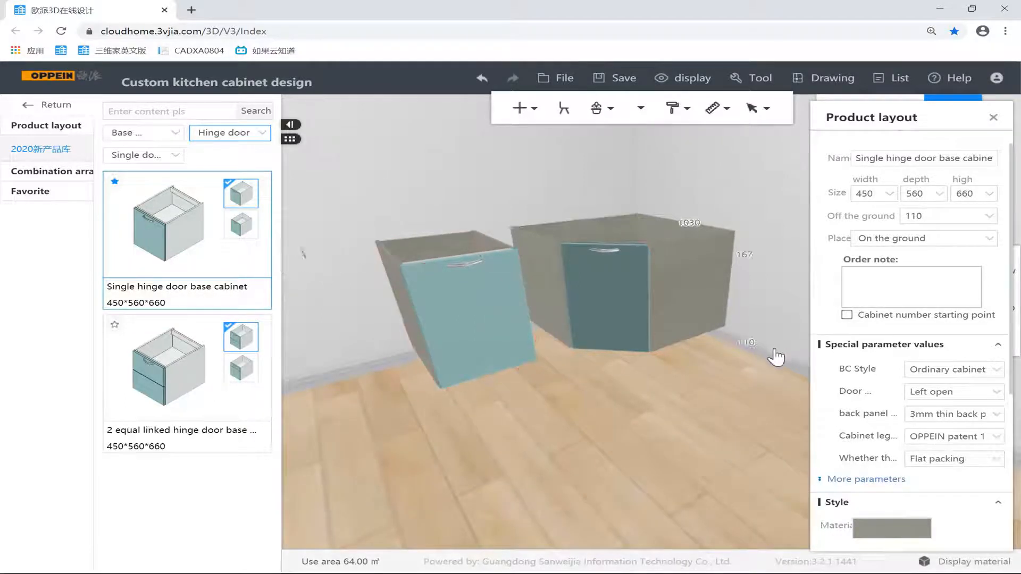
pyautogui.click(775, 344)
# Set the gap between the left hinge door cabinet and the diamond shape corner cabinet to 50.
pyautogui.click(474, 243)
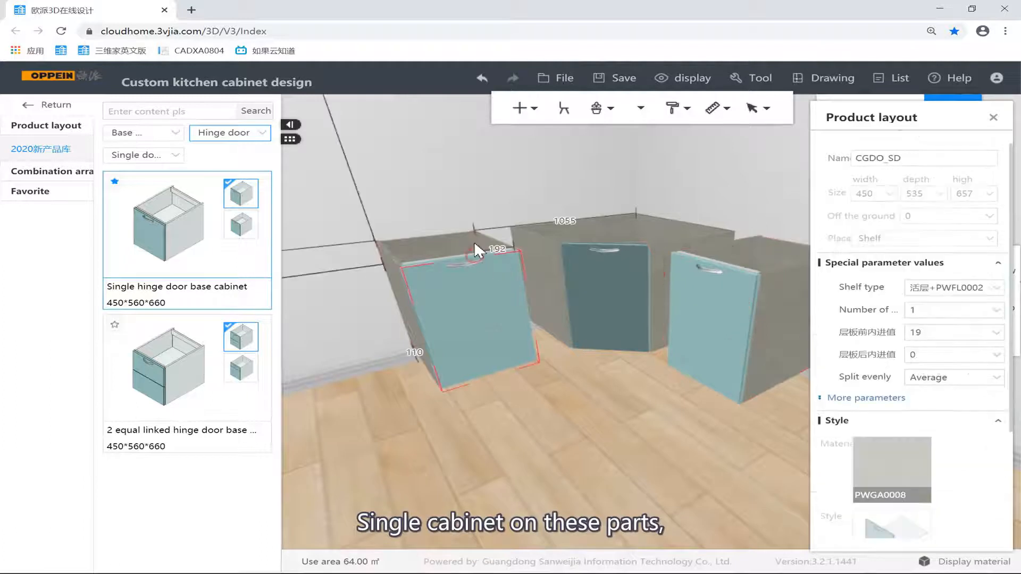
pyautogui.moveTo(472, 231); pyautogui.dragTo(469, 256, button='right')
pyautogui.click(474, 213)
pyautogui.moveTo(473, 213); pyautogui.dragTo(542, 289, button='right')
pyautogui.write('50')
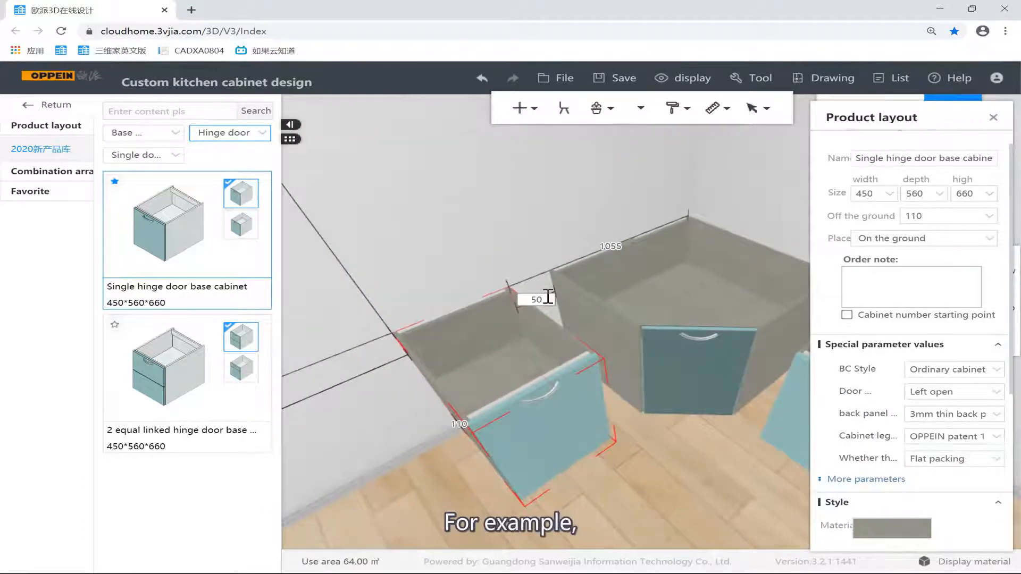
pyautogui.press('Return')
pyautogui.click(591, 214)
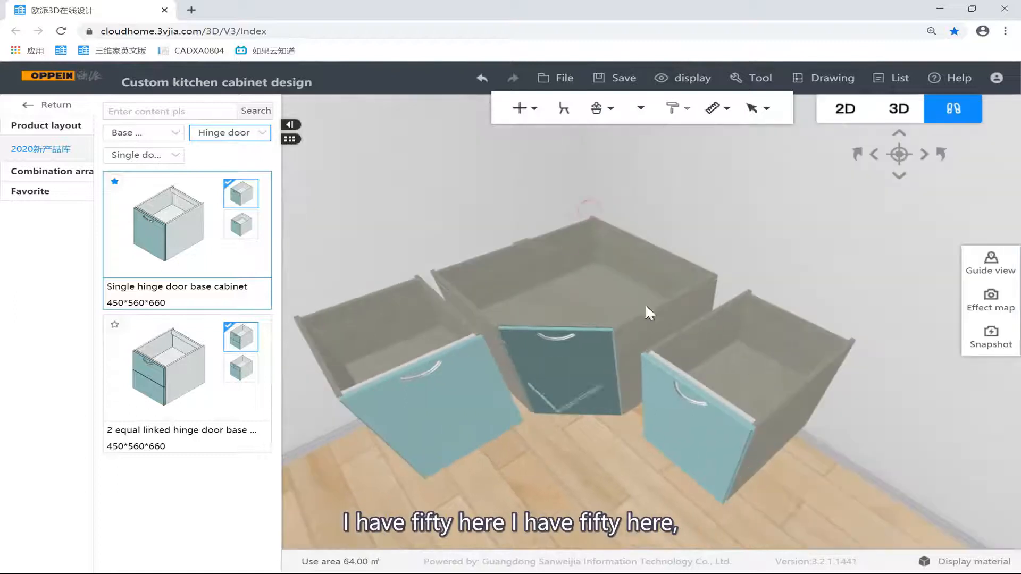
# Set the gap between the right hinge door cabinet and the diamond shape corner cabinet to 50.
pyautogui.click(720, 339)
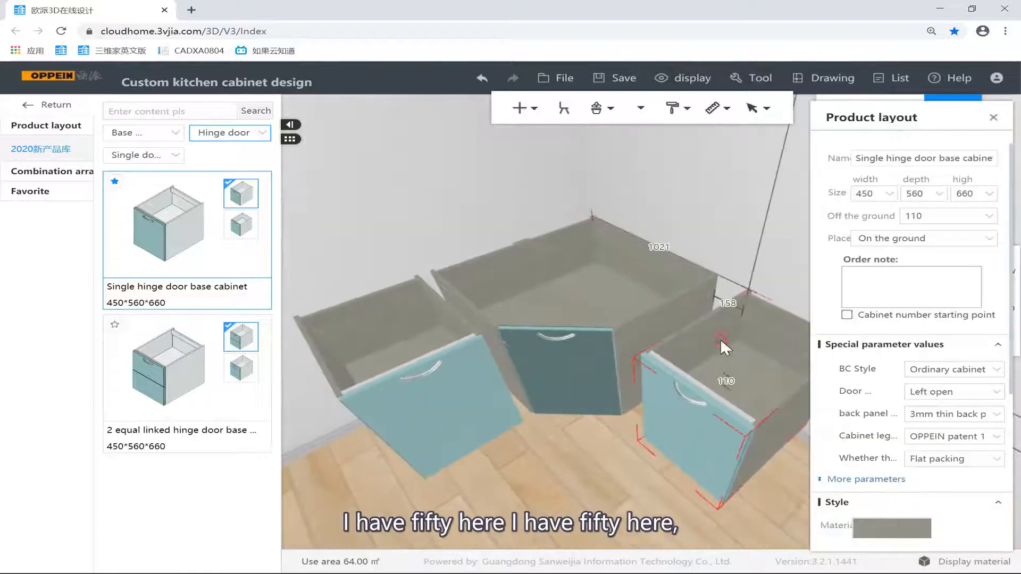
pyautogui.click(728, 303)
pyautogui.write('50')
pyautogui.press('Return')
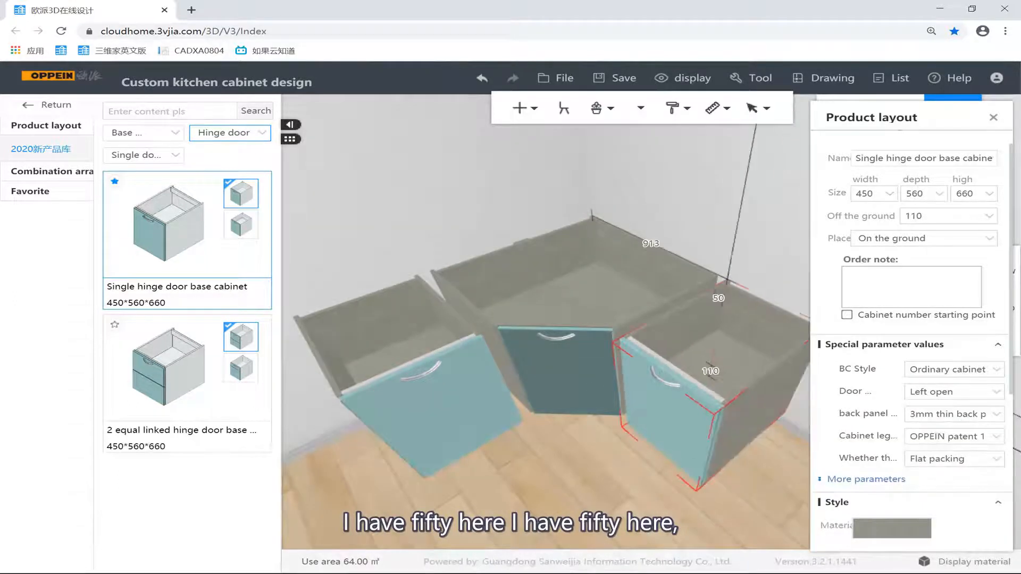
pyautogui.click(746, 242)
# Find the corner base cabinet filler among the decorative fillers and place one in each gap beside the diamond shape cabinet.
pyautogui.click(169, 133)
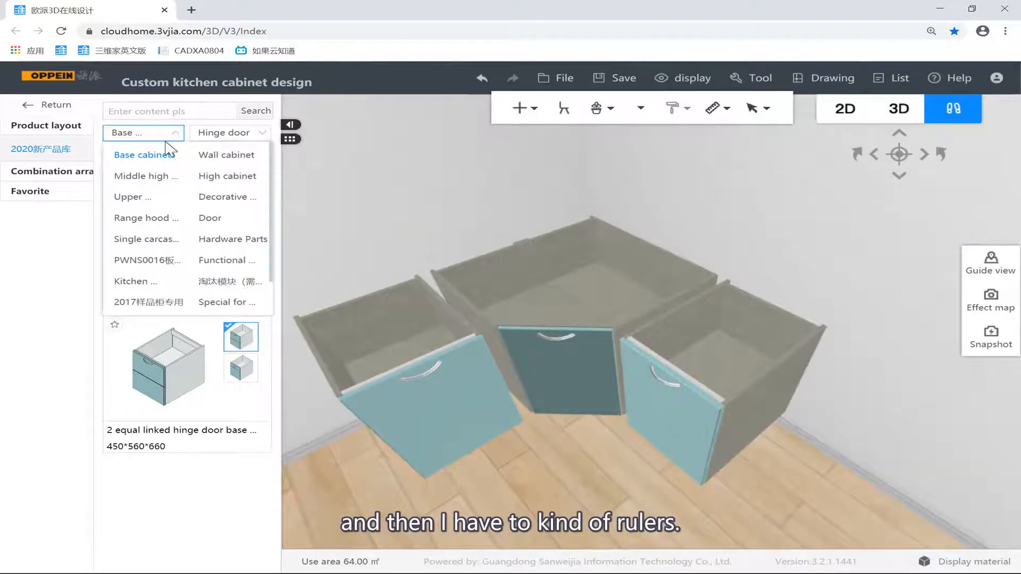
pyautogui.click(222, 198)
pyautogui.click(218, 133)
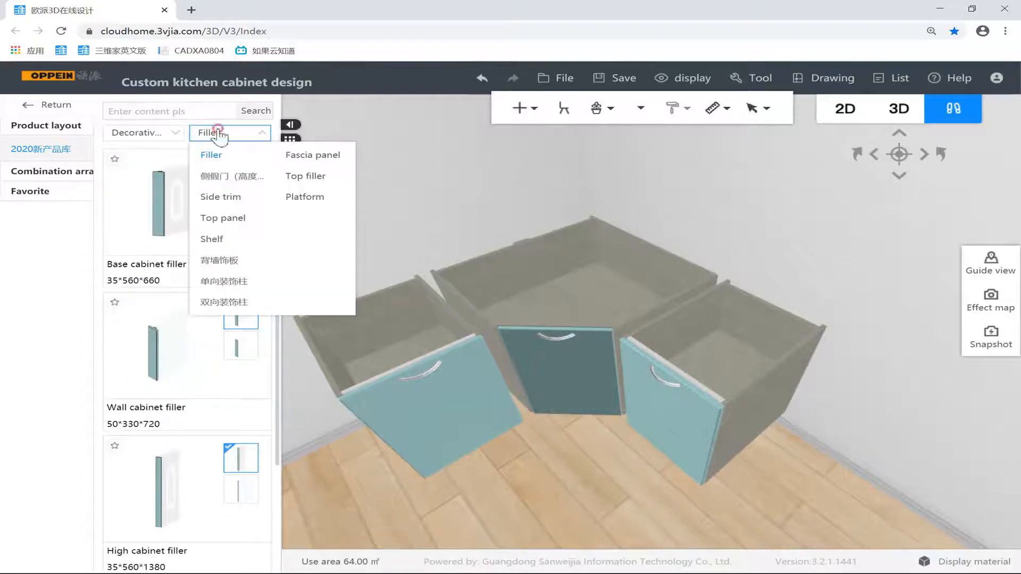
pyautogui.click(210, 154)
pyautogui.click(242, 203)
pyautogui.click(479, 354)
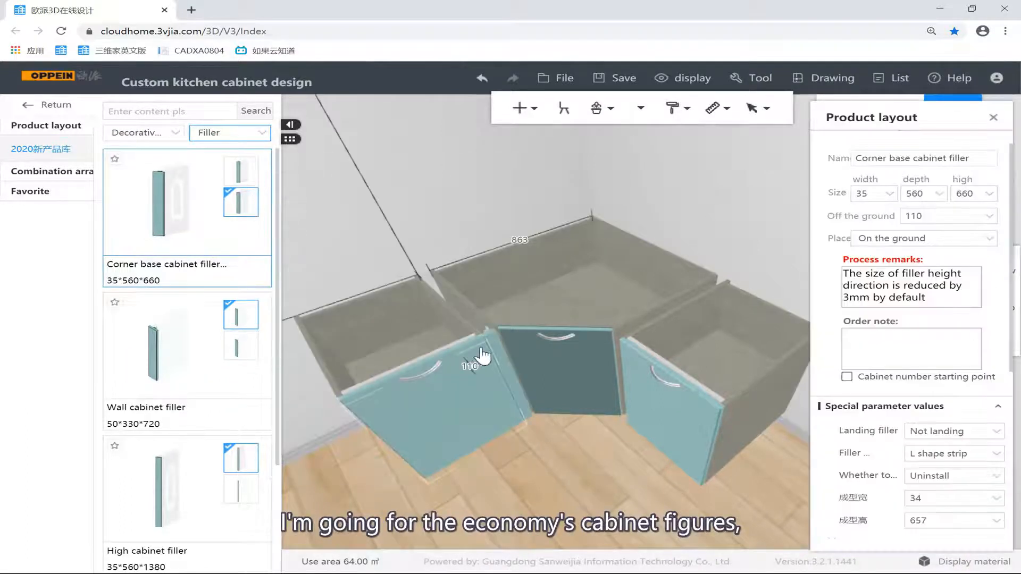
pyautogui.click(167, 195)
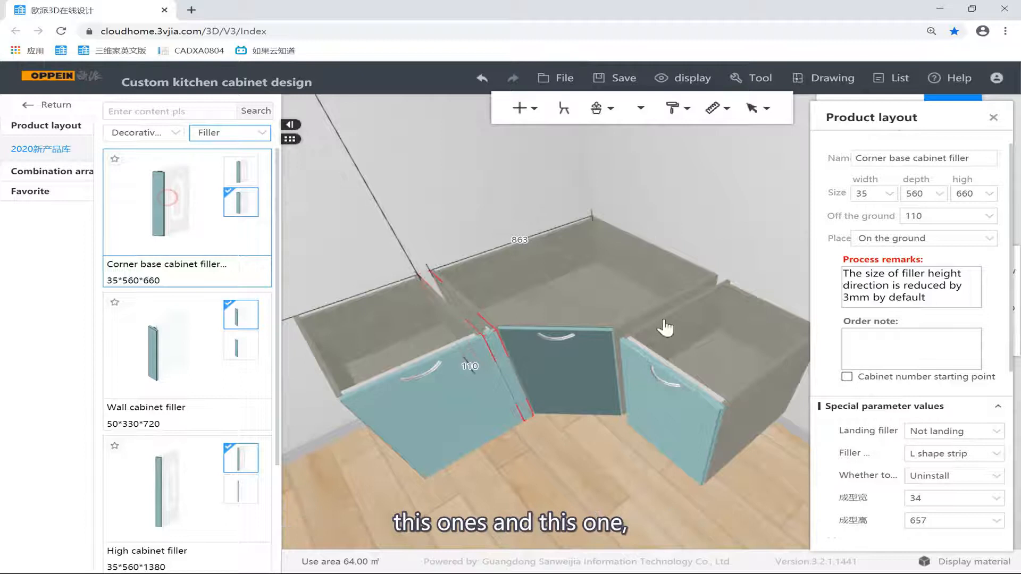
pyautogui.click(619, 348)
# Set both the left size and the right size of the diamond shape corner base cabinet to 600.
pyautogui.moveTo(695, 237)
pyautogui.mouseDown()
pyautogui.moveTo(768, 251)
pyautogui.moveTo(746, 194)
pyautogui.moveTo(688, 235)
pyautogui.moveTo(723, 245)
pyautogui.moveTo(688, 278)
pyautogui.moveTo(690, 310)
pyautogui.mouseUp()
pyautogui.click(688, 235)
pyautogui.moveTo(690, 309); pyautogui.dragTo(572, 296, button='right')
pyautogui.click(568, 297)
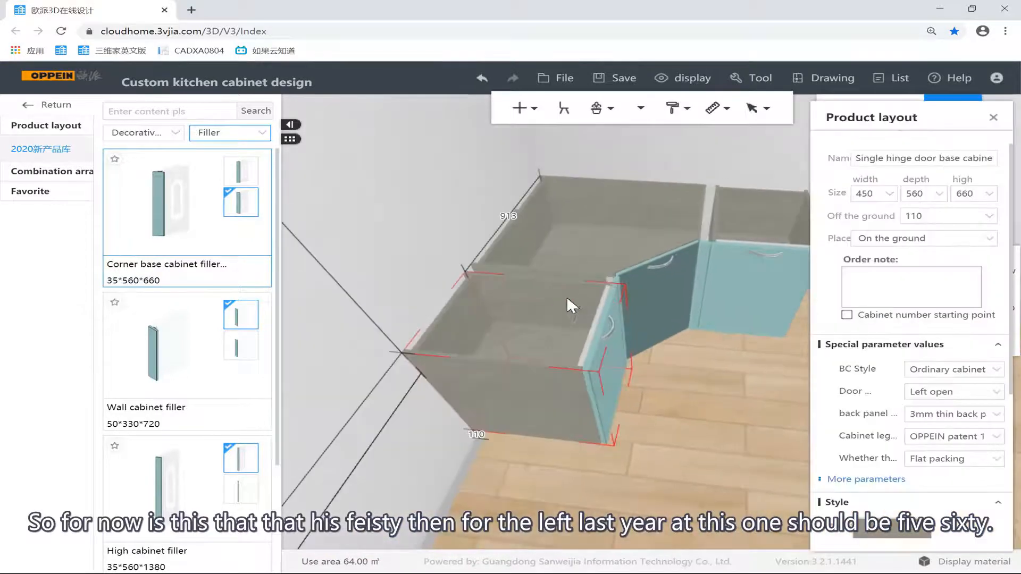
pyautogui.click(610, 208)
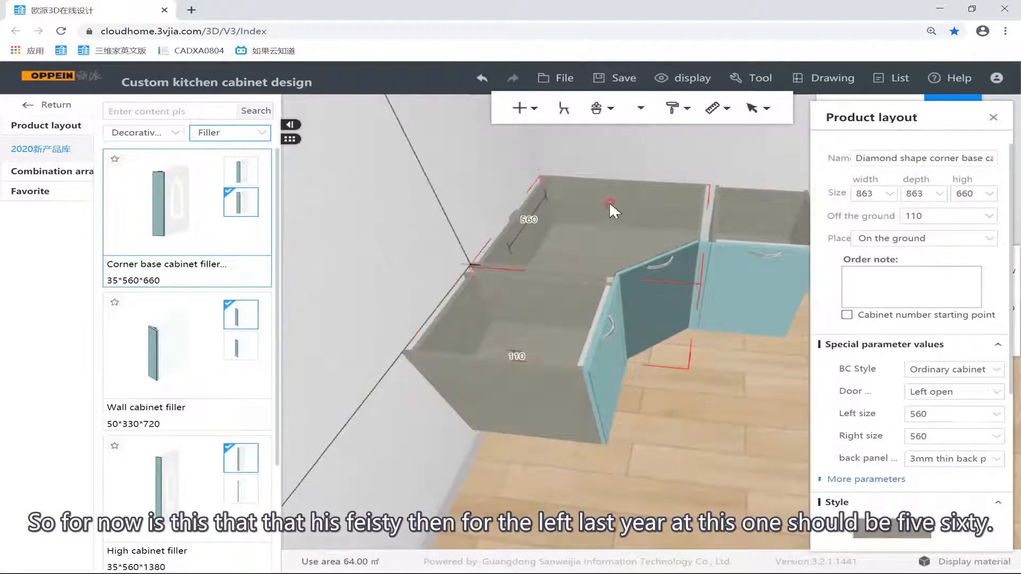
pyautogui.click(934, 415)
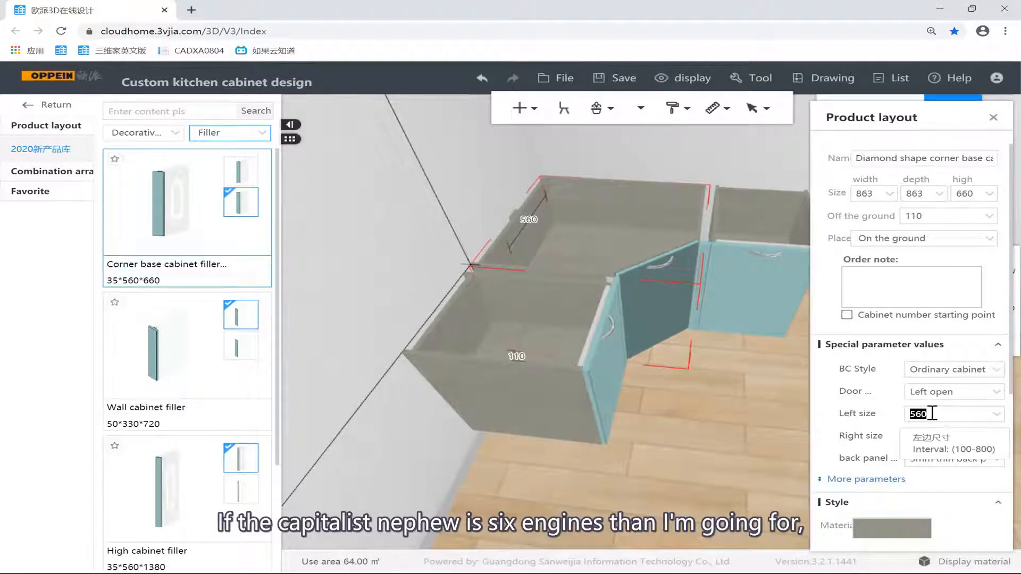
pyautogui.write('600')
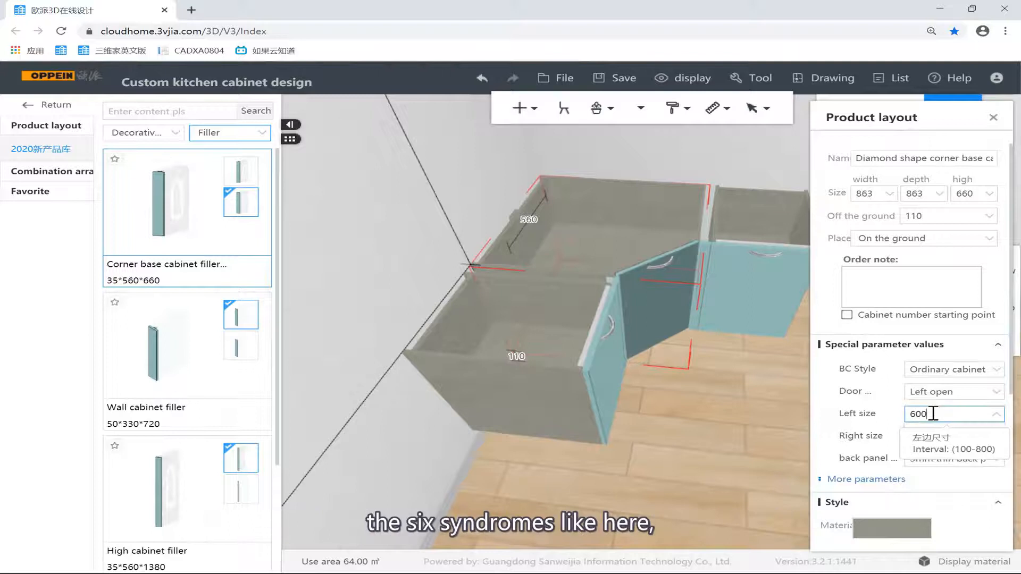
pyautogui.press('Return')
pyautogui.click(937, 440)
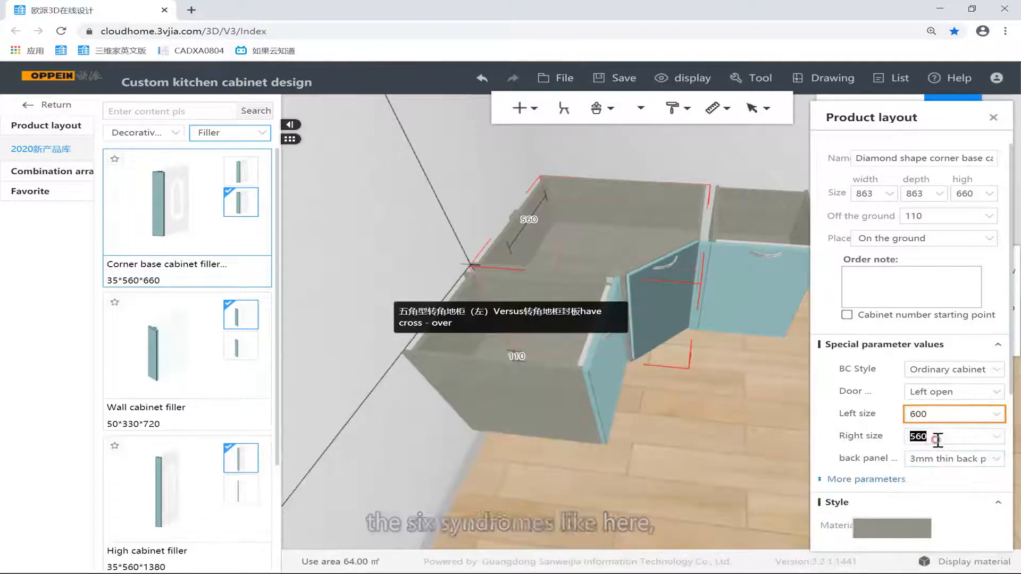
pyautogui.write('600')
pyautogui.press('Return')
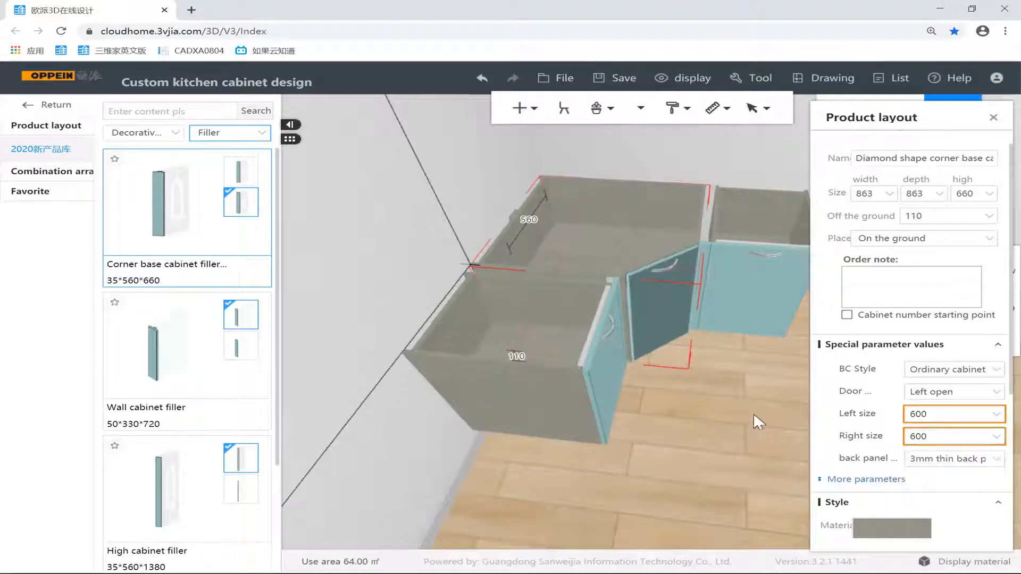
pyautogui.click(732, 399)
# Set the depth of both single hinge door base cabinets beside the diamond shape corner cabinet to 600.
pyautogui.scroll(2, 691, 345)
pyautogui.click(668, 276)
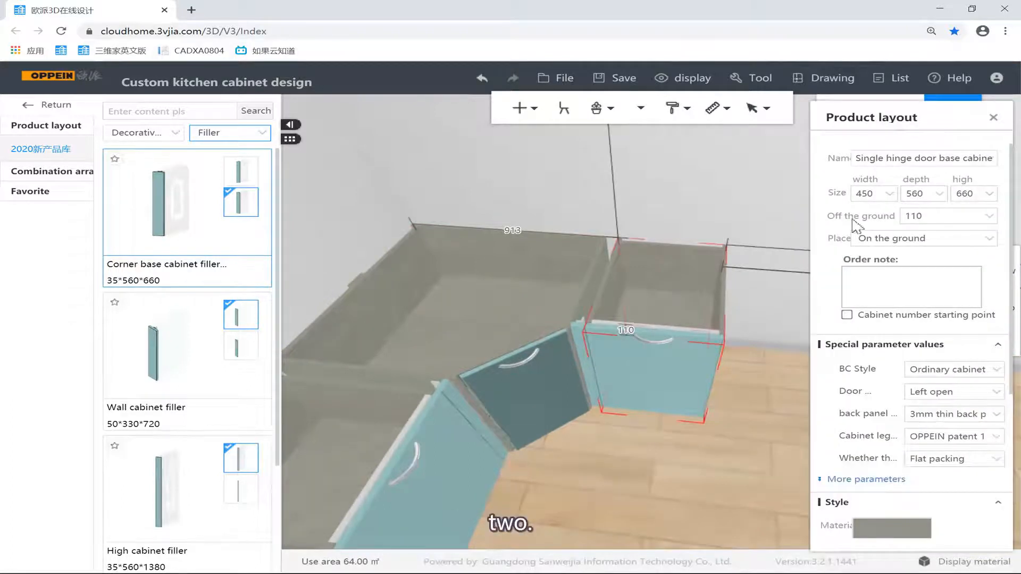
pyautogui.click(913, 194)
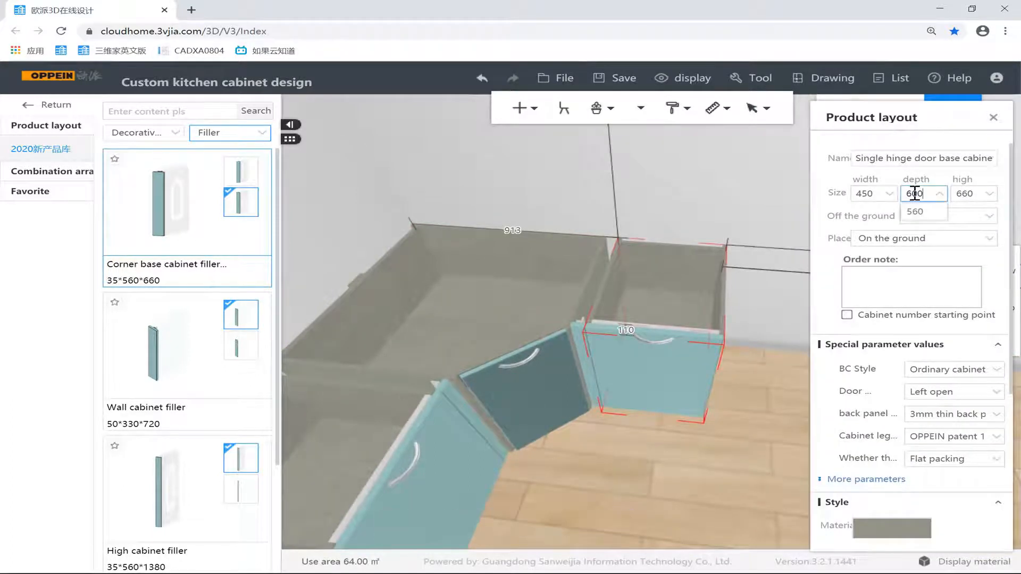
pyautogui.click(374, 385)
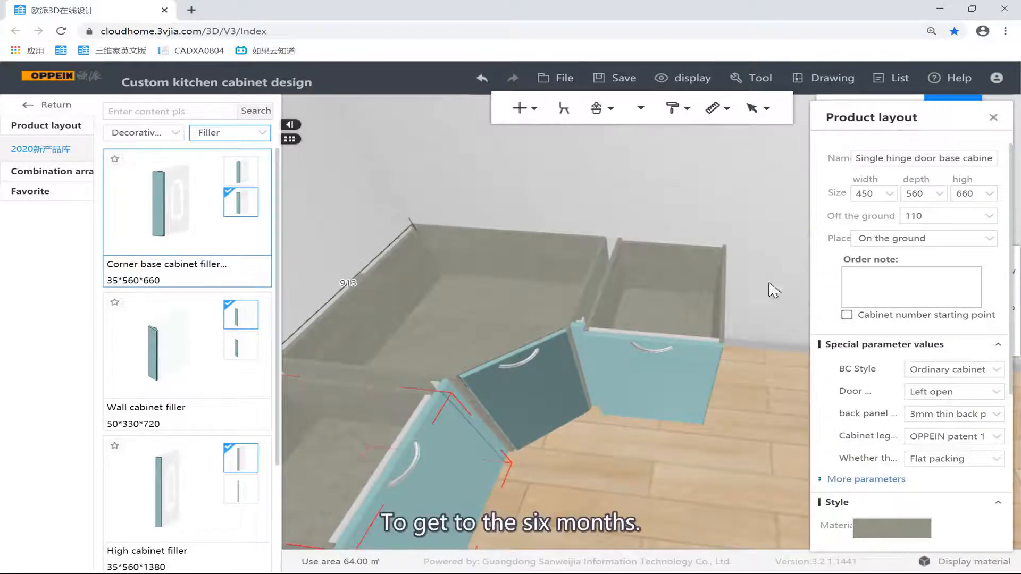
pyautogui.write('6')
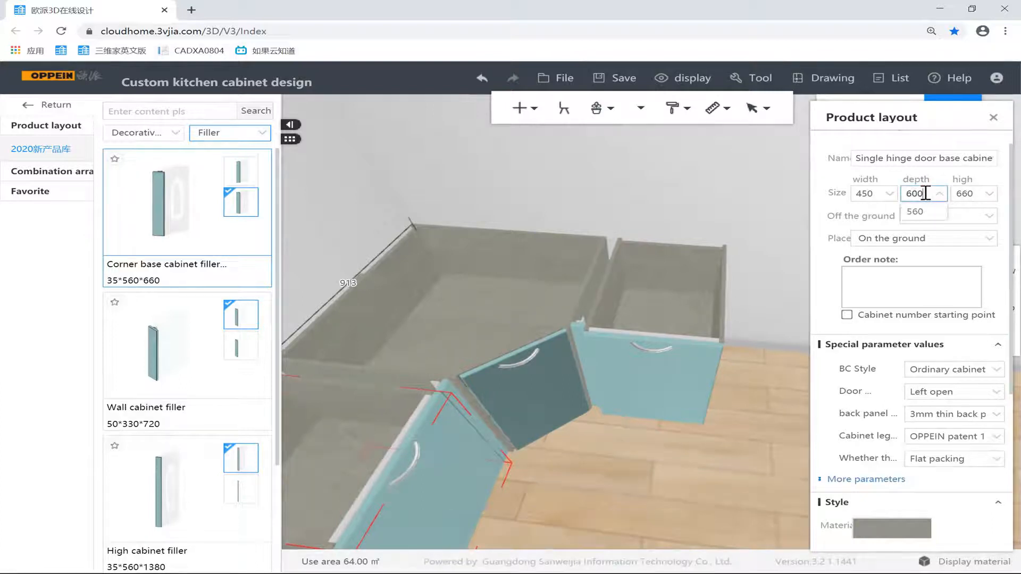
pyautogui.write('00')
pyautogui.press('Return')
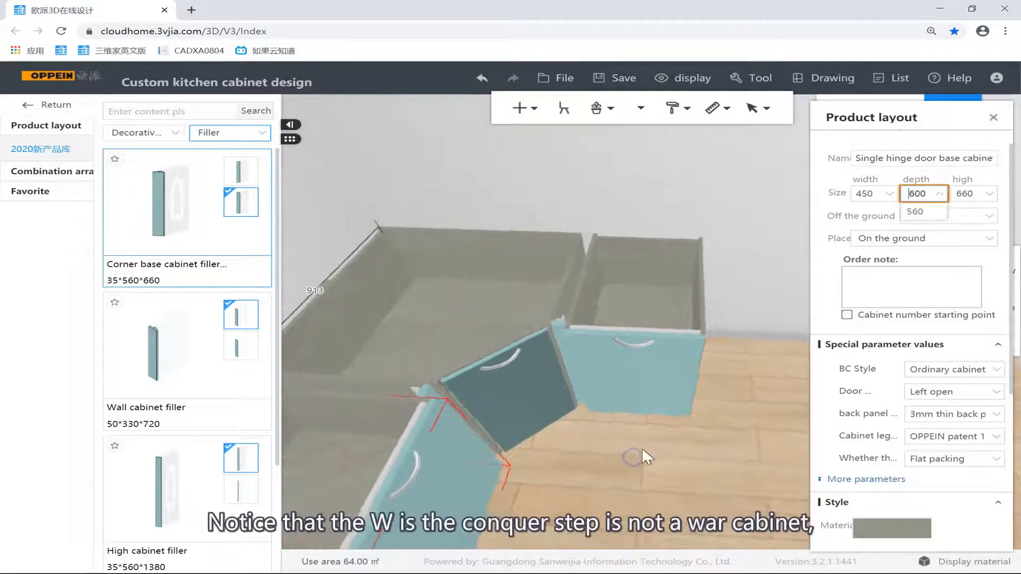
pyautogui.click(639, 443)
# Move both corner base cabinet fillers forward to align with the fronts of the adjoining hinge door cabinets.
pyautogui.click(566, 318)
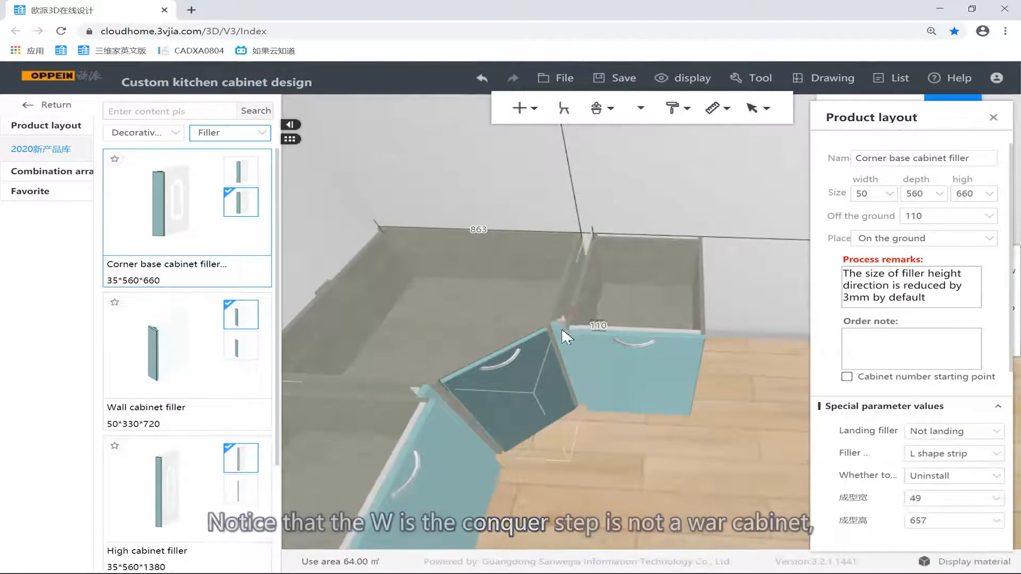
pyautogui.click(415, 388)
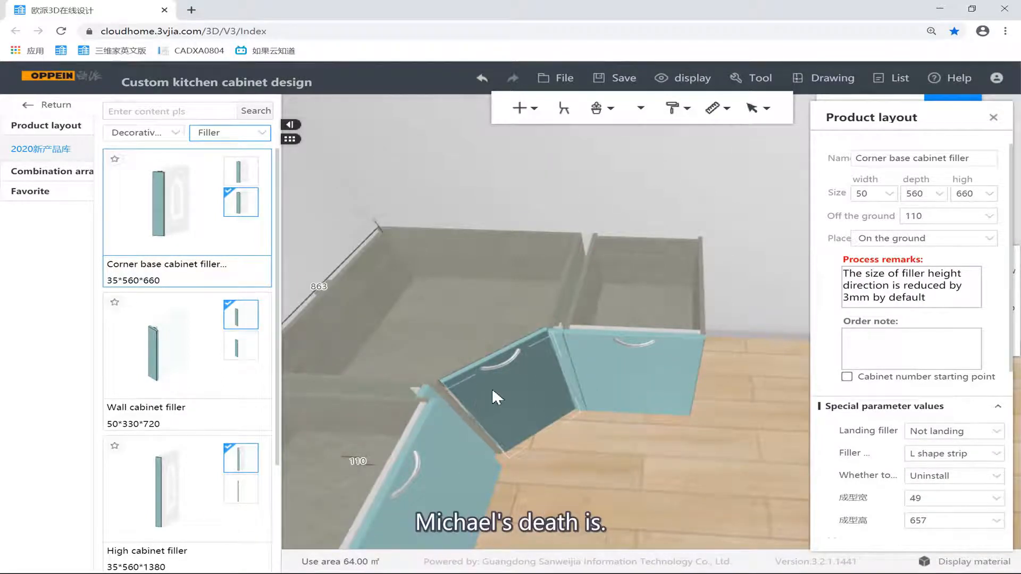
# Inspect the right single hinge door base cabinet's depth and door panel in relation to the diamond corner cabinet.
pyautogui.click(648, 272)
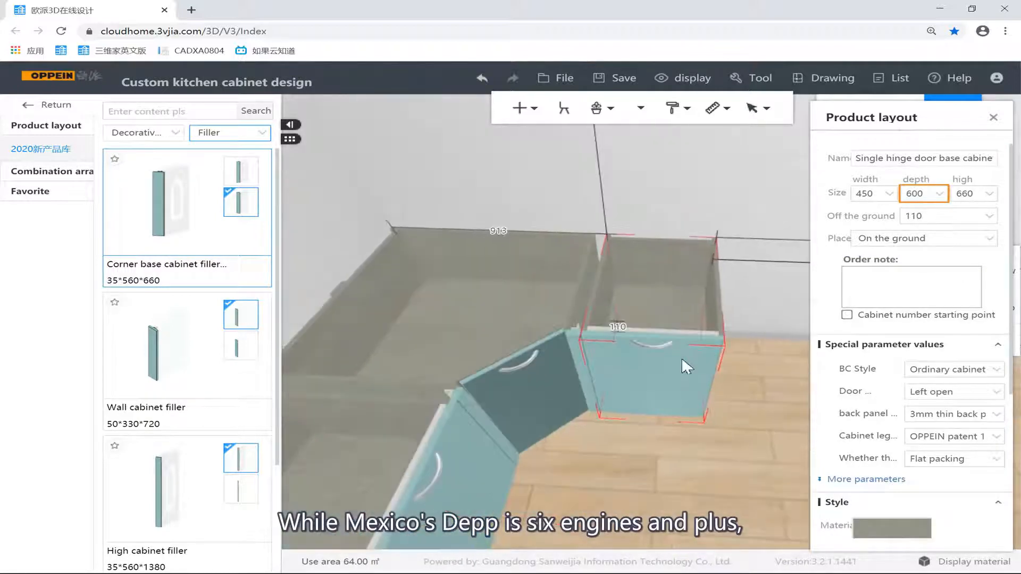
pyautogui.click(681, 360)
pyautogui.moveTo(710, 335); pyautogui.dragTo(553, 439, button='right')
pyautogui.moveTo(566, 387); pyautogui.dragTo(704, 312, button='right')
pyautogui.scroll(3, 402, 391)
pyautogui.scroll(-3, 704, 312)
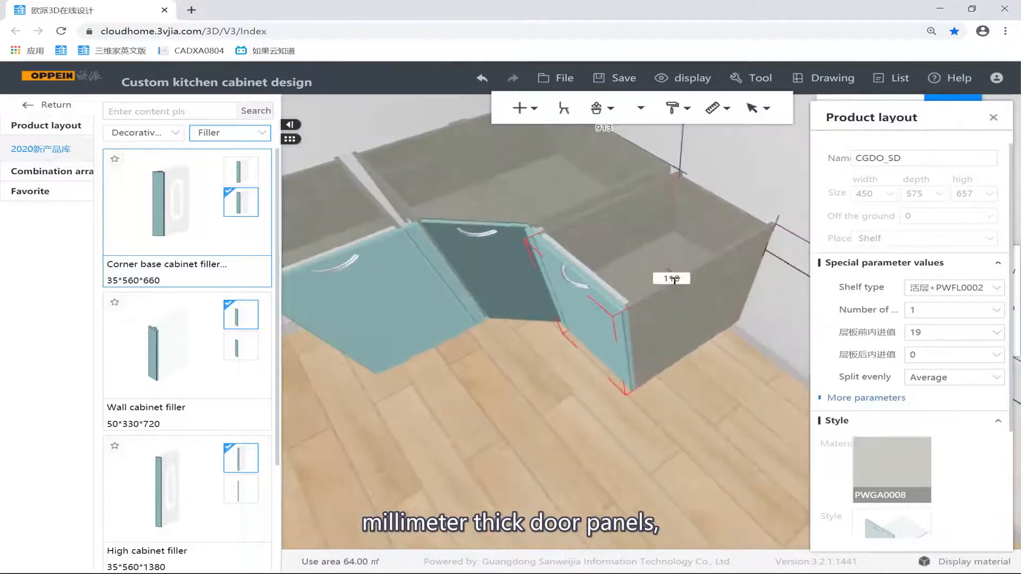
pyautogui.click(674, 304)
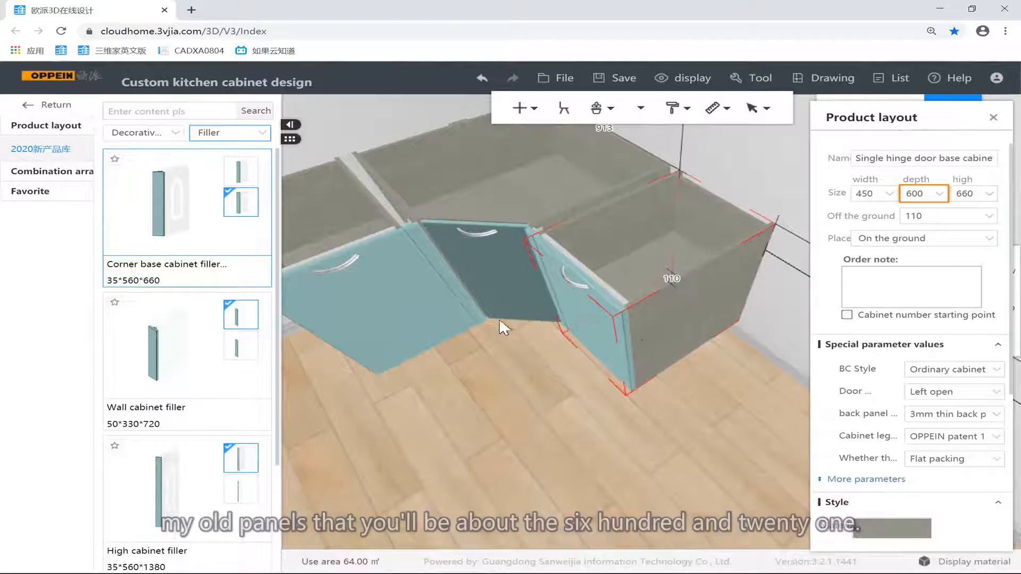
pyautogui.click(547, 356)
# Switch the product library from decorative fillers to base cabinets and show the sink cabinet category.
pyautogui.moveTo(533, 335); pyautogui.dragTo(504, 280, button='right')
pyautogui.scroll(-3, 598, 298)
pyautogui.scroll(-3, 598, 296)
pyautogui.click(162, 132)
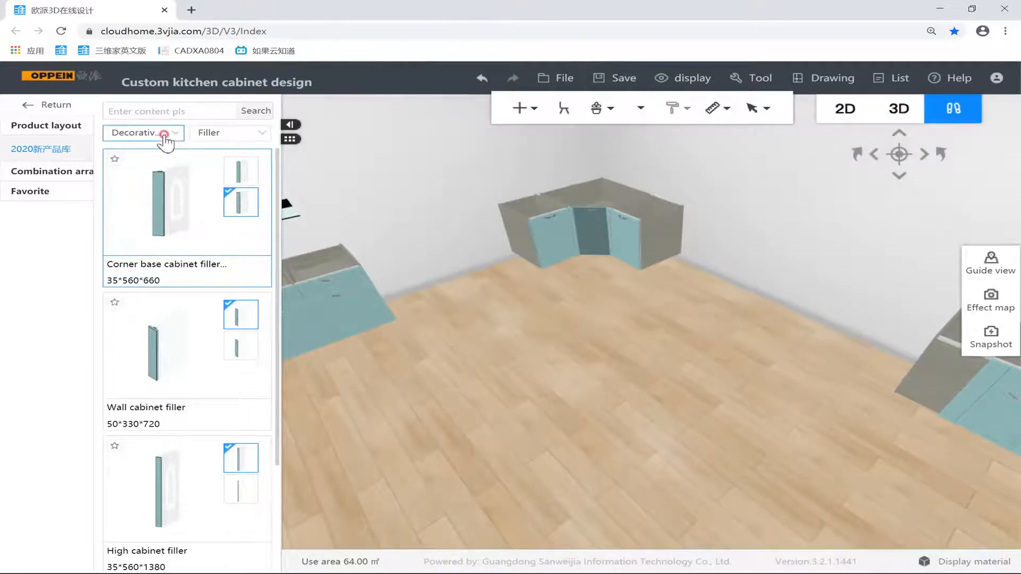
pyautogui.click(151, 155)
pyautogui.click(226, 134)
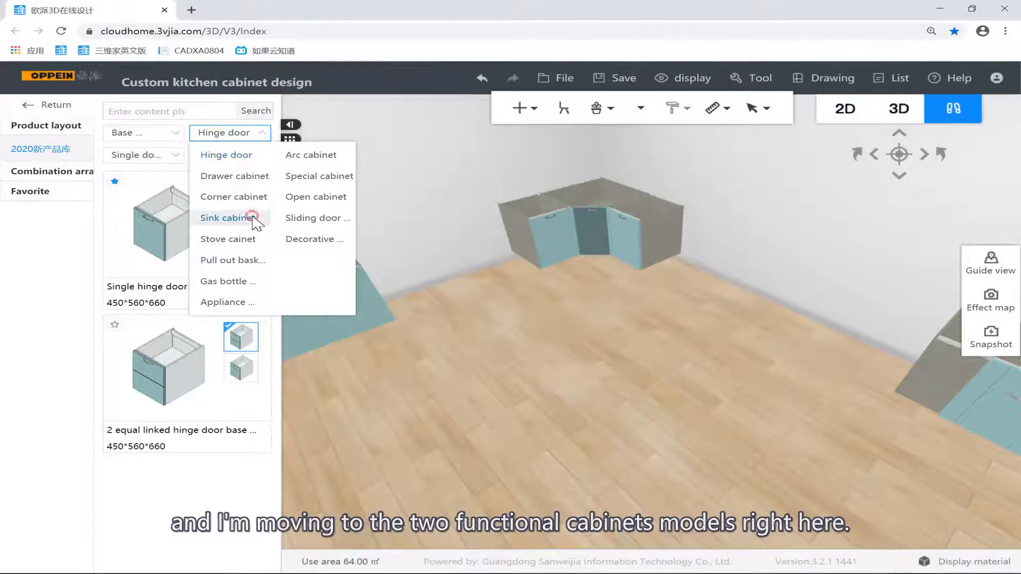
pyautogui.click(227, 218)
# Place the 900*560*660 double door sink cabinet with plain double doors against the empty wall.
pyautogui.scroll(5, 556, 264)
pyautogui.moveTo(556, 263); pyautogui.dragTo(617, 286)
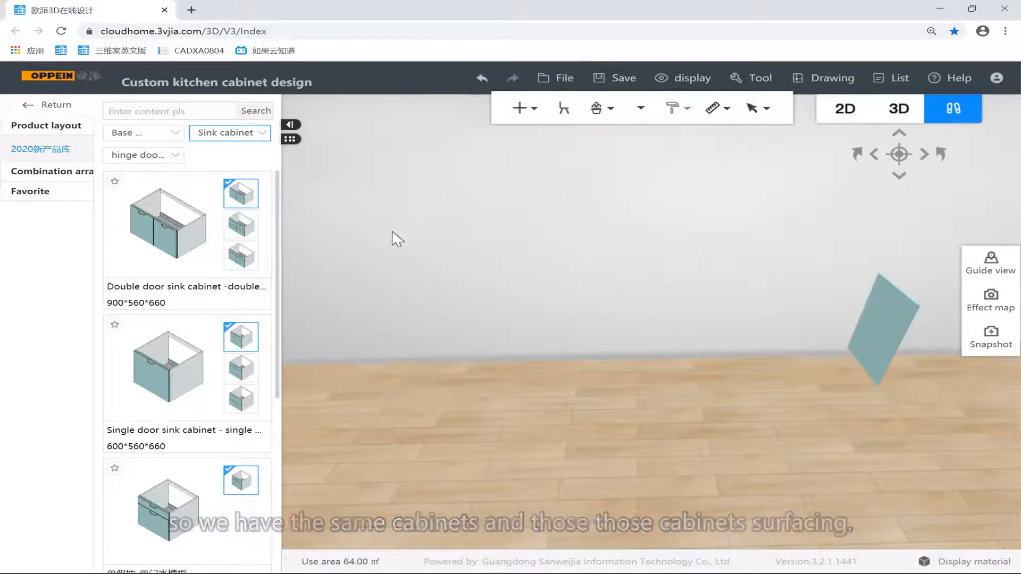
pyautogui.click(251, 220)
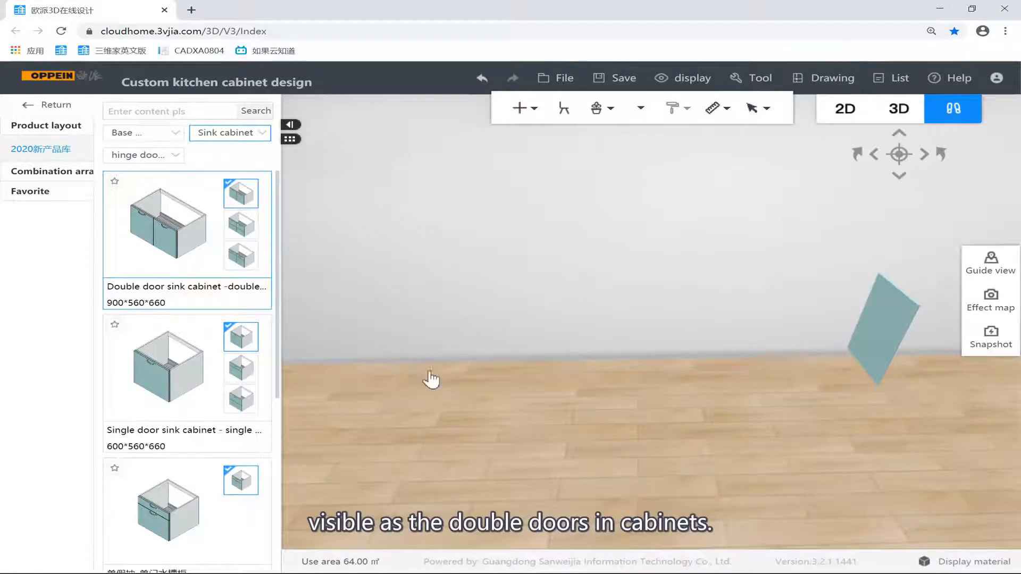
pyautogui.click(462, 322)
pyautogui.click(514, 446)
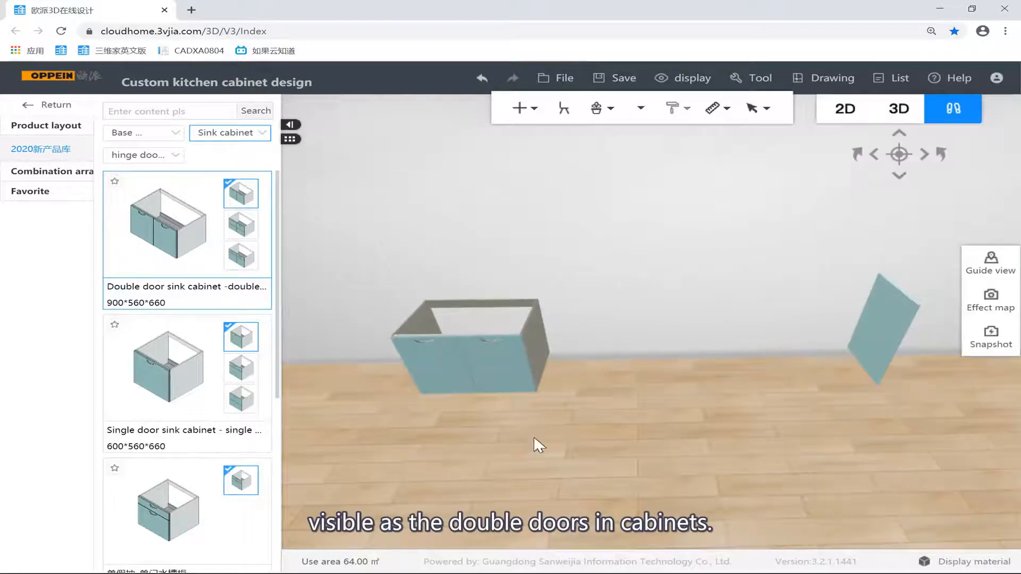
# Examine the double door sink cabinet's open top, interior and back panel setting.
pyautogui.moveTo(577, 396); pyautogui.dragTo(620, 437)
pyautogui.scroll(3, 577, 441)
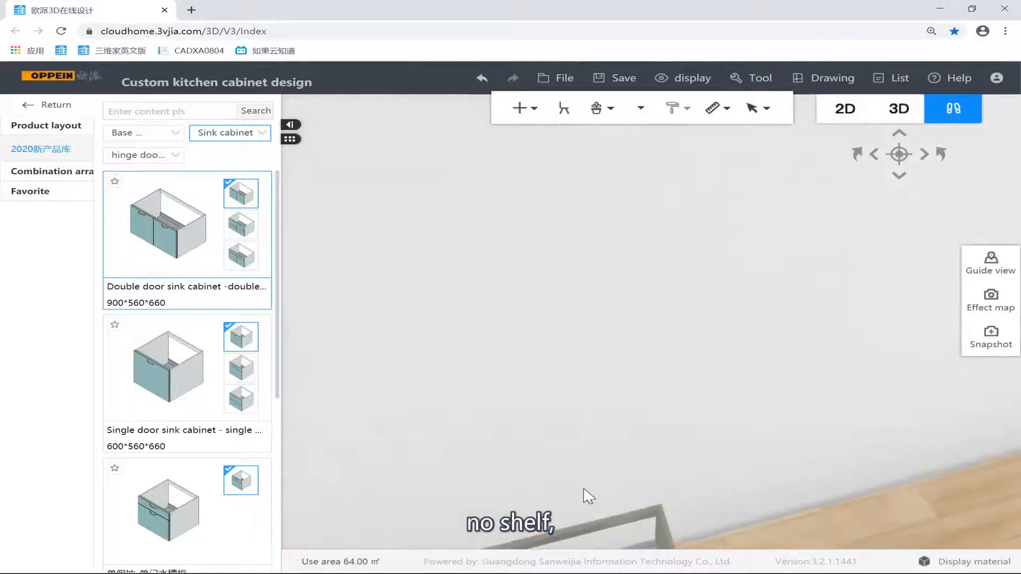
pyautogui.moveTo(597, 521); pyautogui.dragTo(582, 412)
pyautogui.click(582, 395)
pyautogui.scroll(-3, 564, 396)
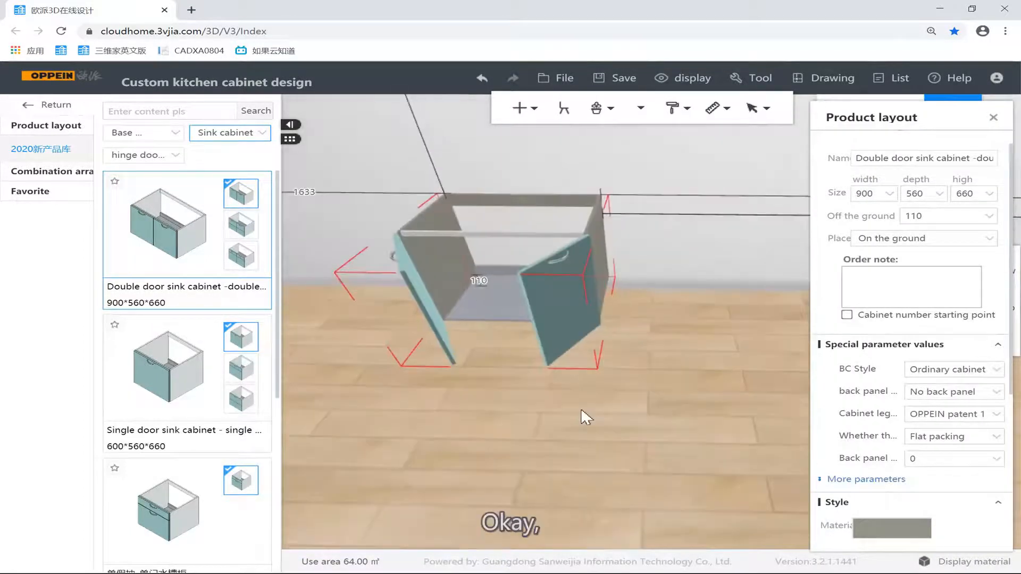
pyautogui.click(580, 407)
# Preview the other two front variants of the double door sink cabinet in the library and return to the first.
pyautogui.click(253, 230)
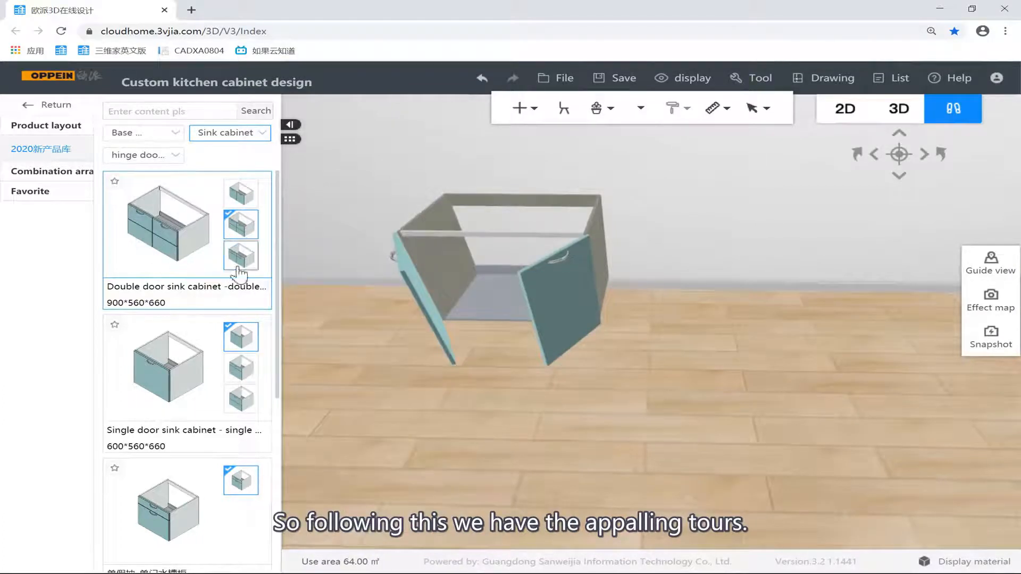
pyautogui.click(242, 256)
pyautogui.moveTo(172, 210)
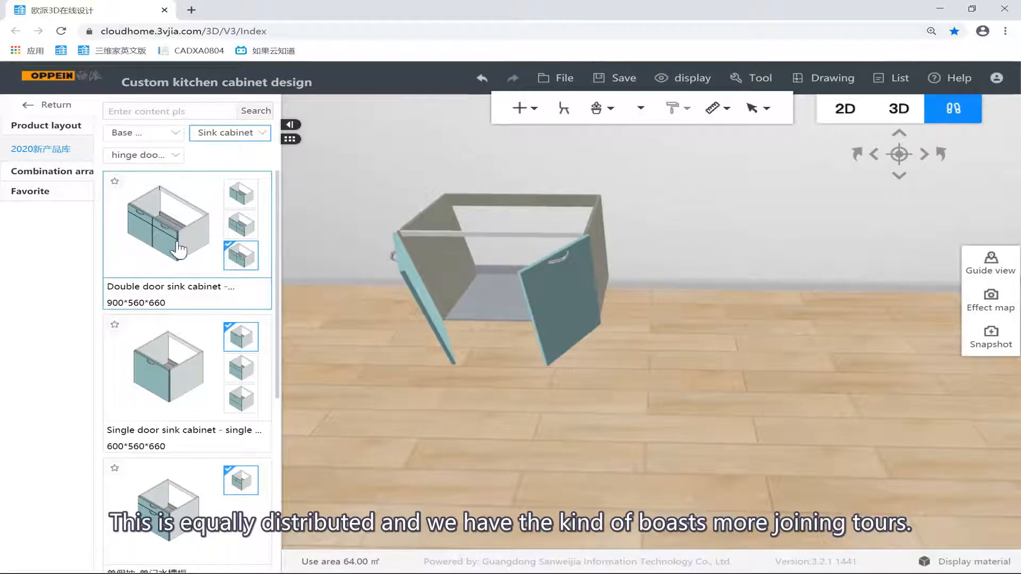
pyautogui.click(236, 197)
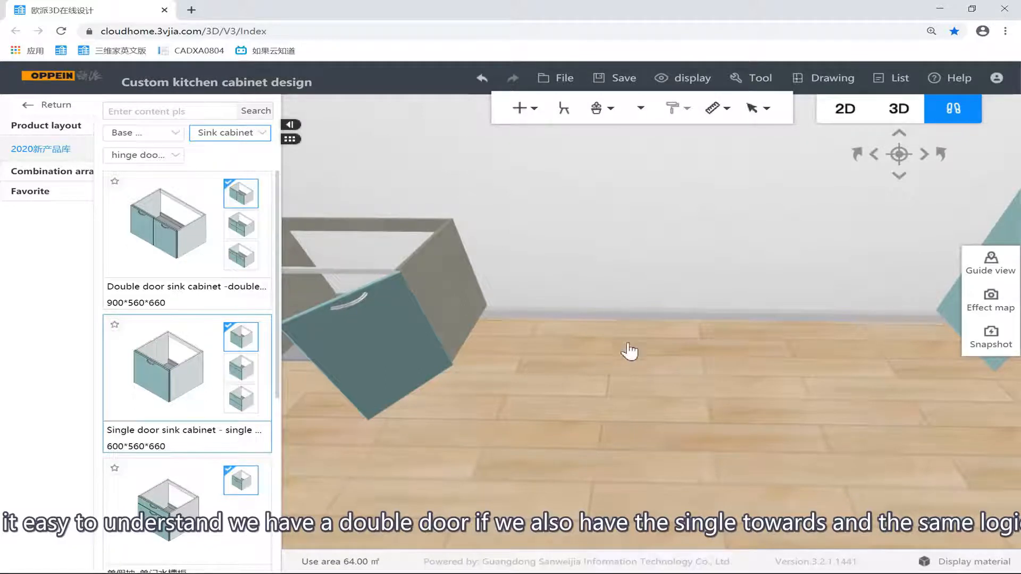
# Place the 600*560*660 single door sink cabinet beside the double door one and preview its two other front variants.
pyautogui.click(627, 305)
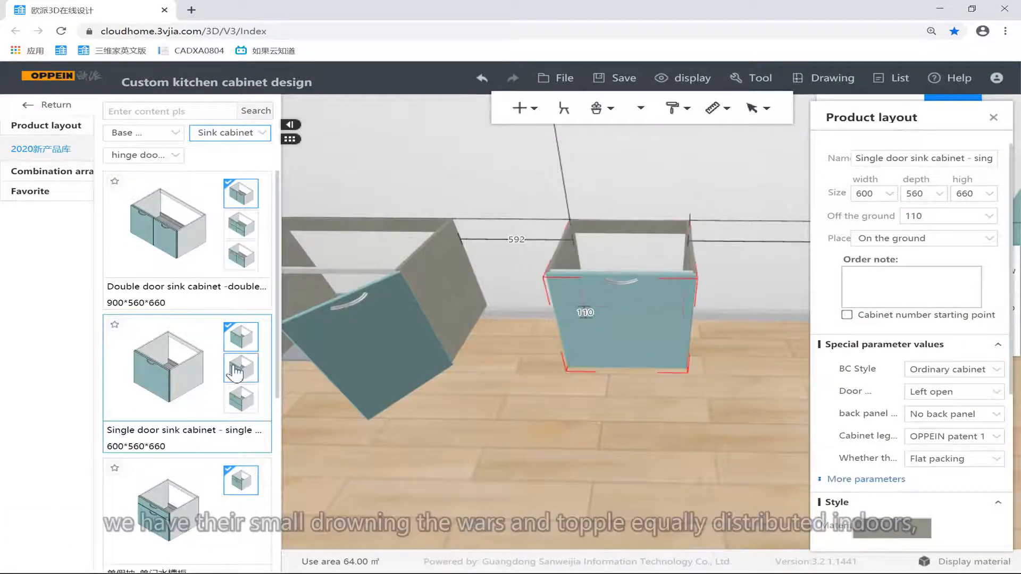
pyautogui.click(232, 367)
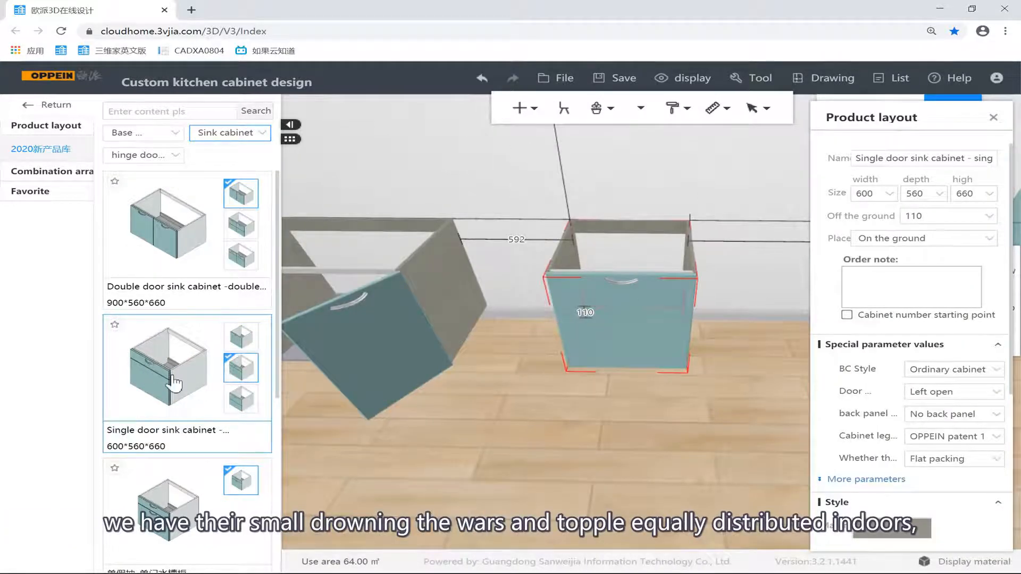
pyautogui.click(241, 399)
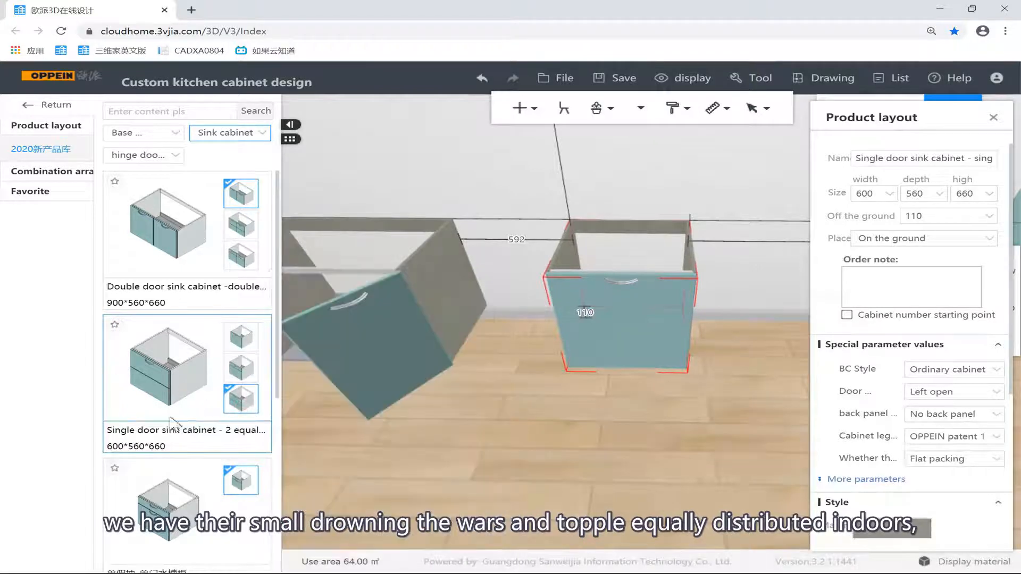
# Place the 600*560*660 sink cabinet 单假抽-单门水槽柜 between the double door sink cabinet and the room corner.
pyautogui.scroll(-2, 196, 383)
pyautogui.moveTo(405, 475); pyautogui.dragTo(335, 410)
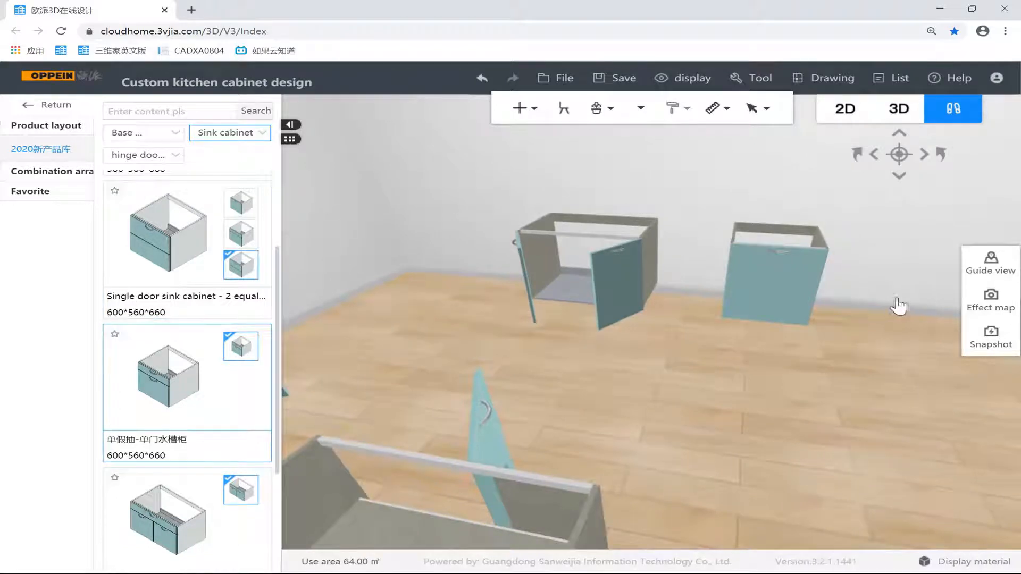
pyautogui.click(454, 281)
pyautogui.moveTo(507, 282); pyautogui.dragTo(483, 283)
pyautogui.moveTo(496, 340); pyautogui.dragTo(621, 369)
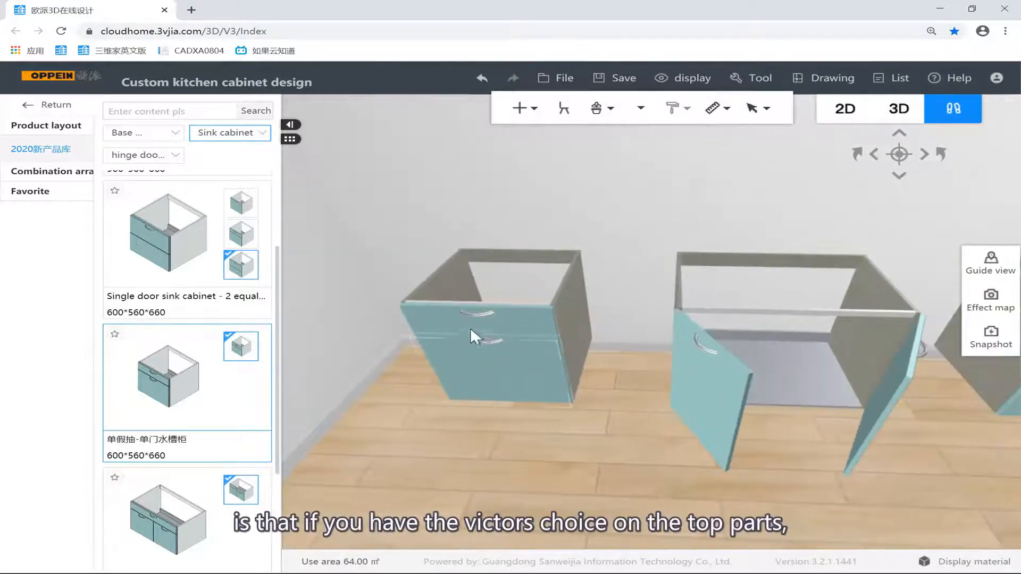
# Examine the false drawer front, the opening lower door and the sink space of the single door sink cabinet near the corner.
pyautogui.click(480, 315)
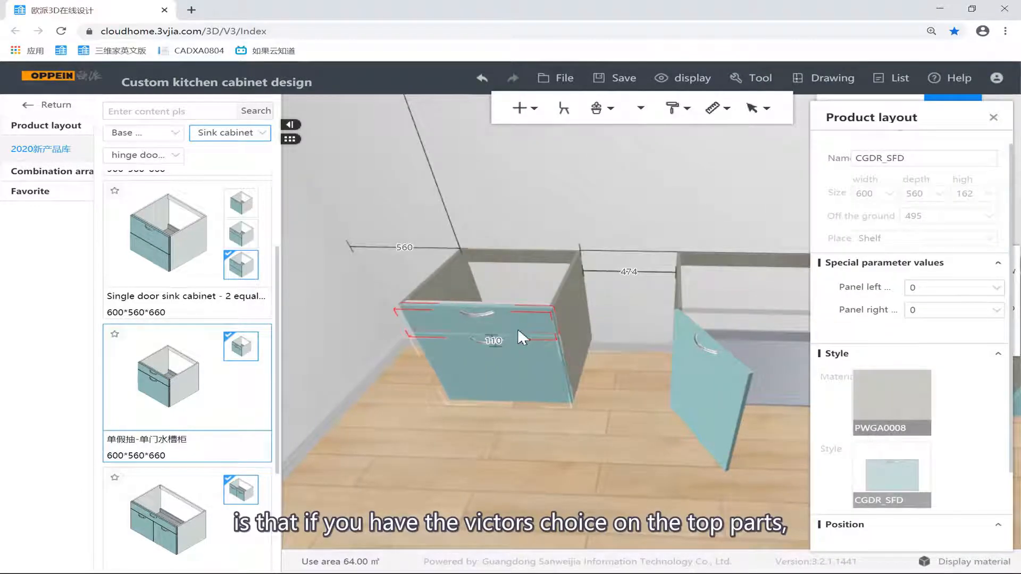
pyautogui.click(597, 416)
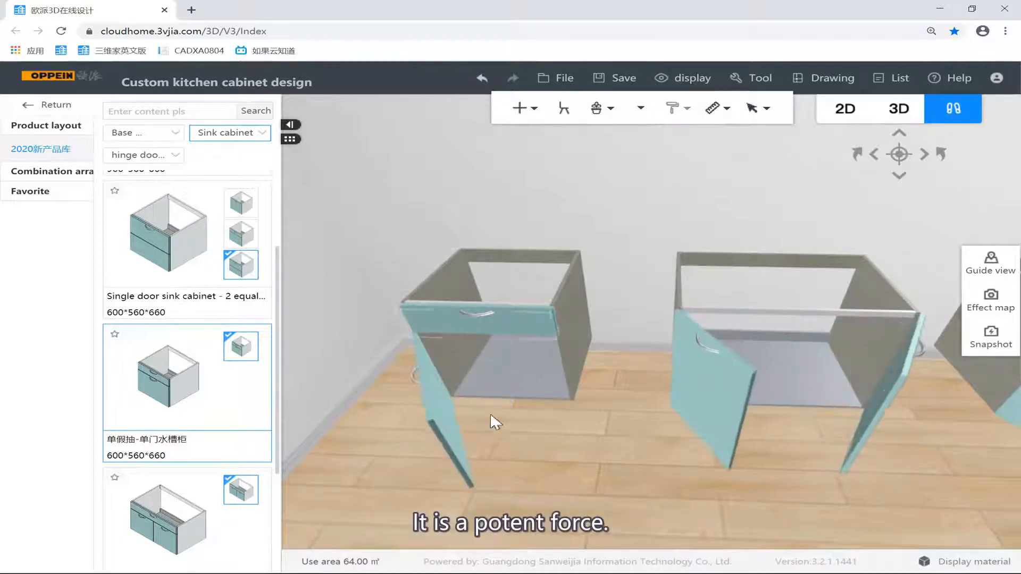
pyautogui.moveTo(607, 339); pyautogui.dragTo(700, 391)
pyautogui.scroll(-3, 700, 392)
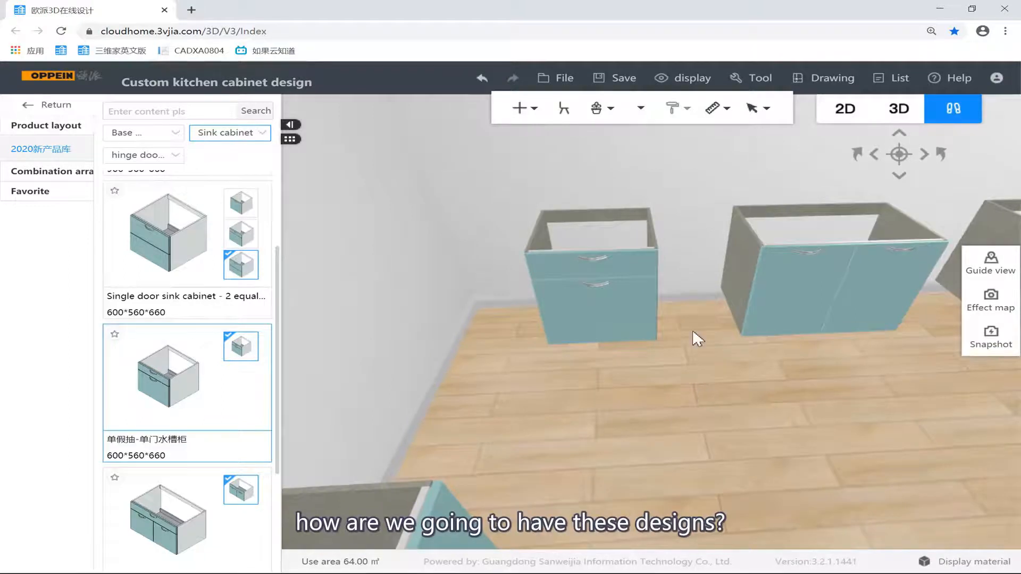
pyautogui.scroll(3, 692, 329)
pyautogui.moveTo(716, 327)
pyautogui.mouseDown()
pyautogui.moveTo(781, 326)
pyautogui.moveTo(825, 353)
pyautogui.moveTo(797, 335)
pyautogui.mouseUp()
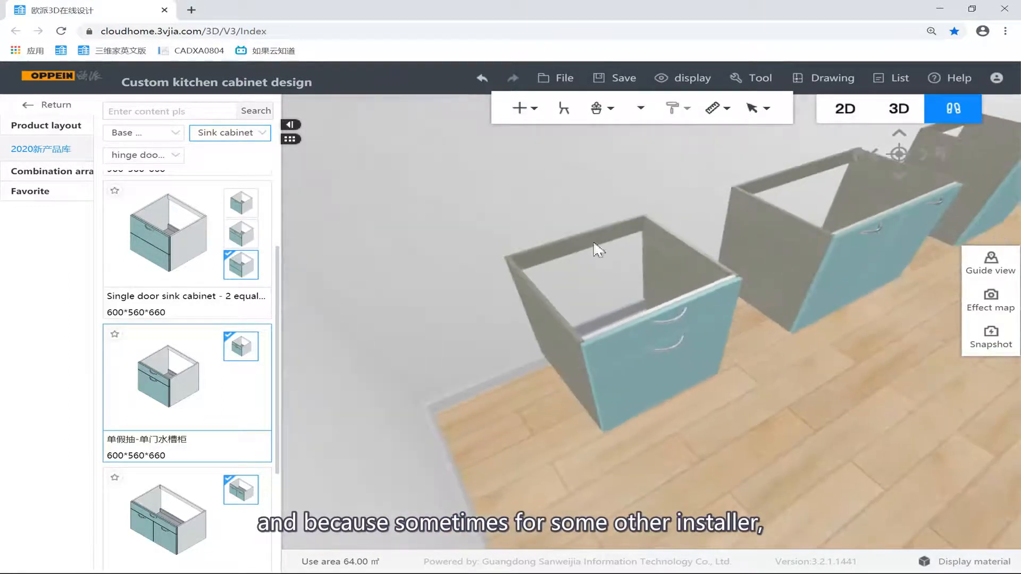
pyautogui.scroll(3, 489, 287)
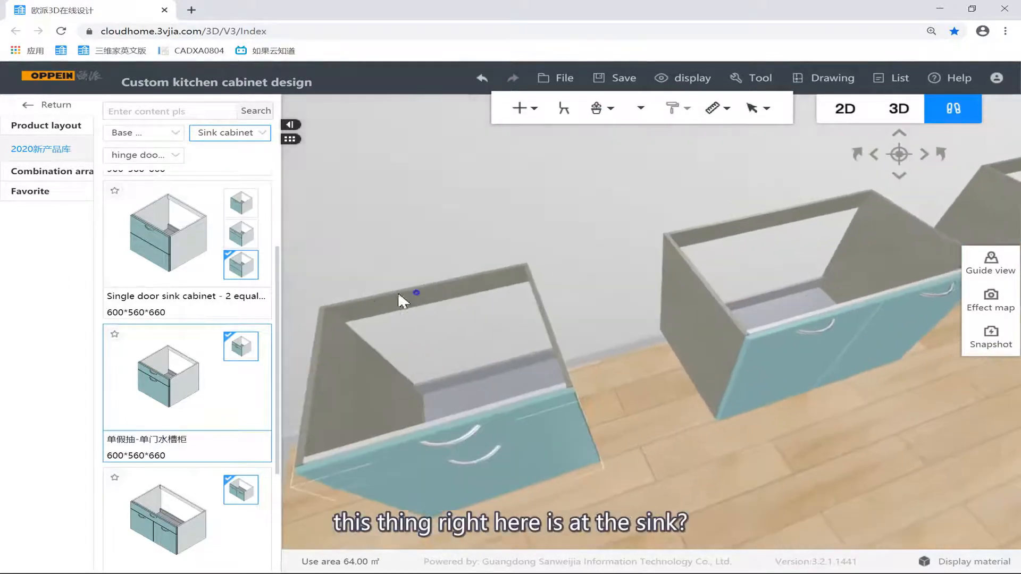
pyautogui.scroll(2, 432, 308)
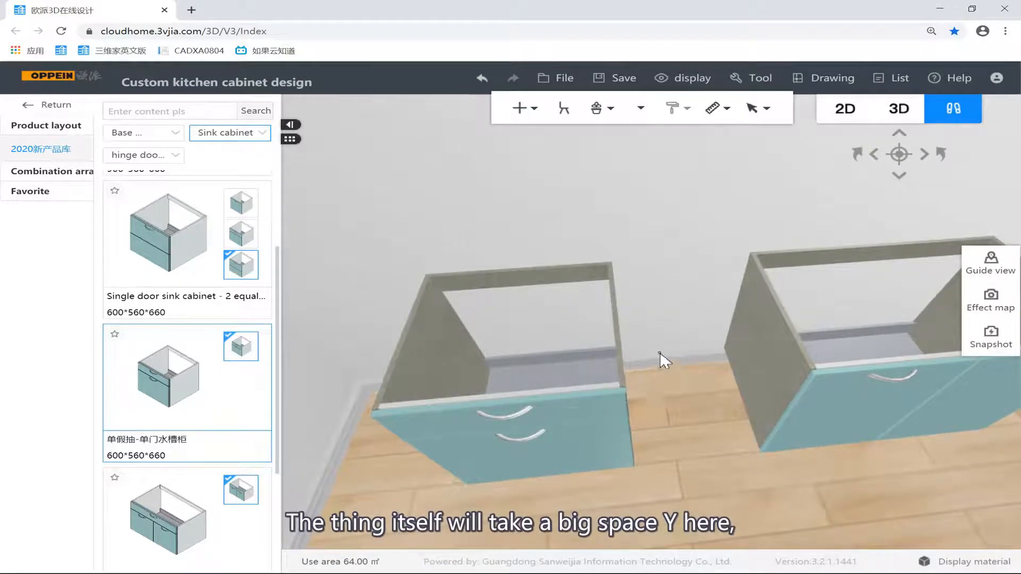
pyautogui.moveTo(659, 352); pyautogui.dragTo(646, 263)
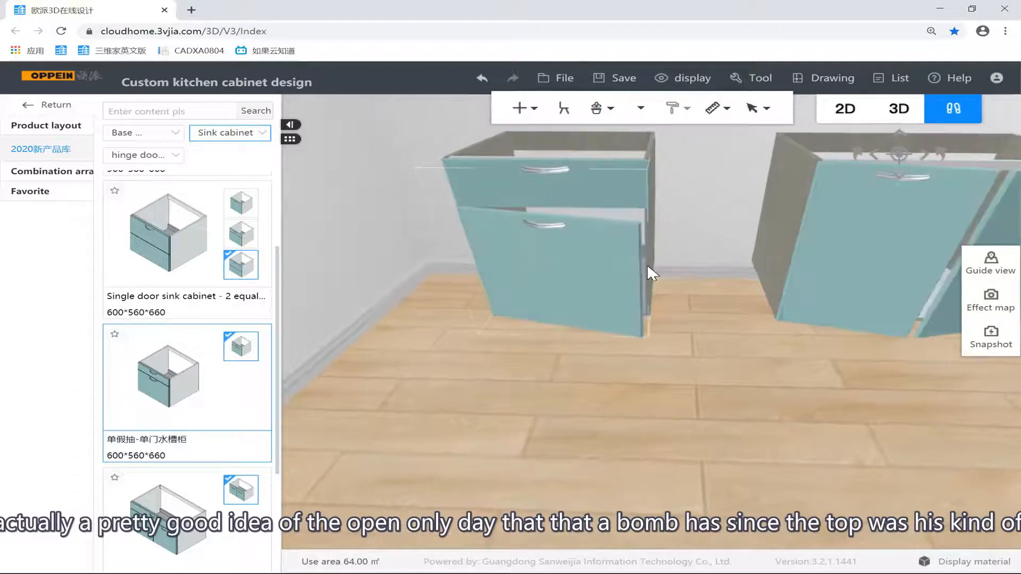
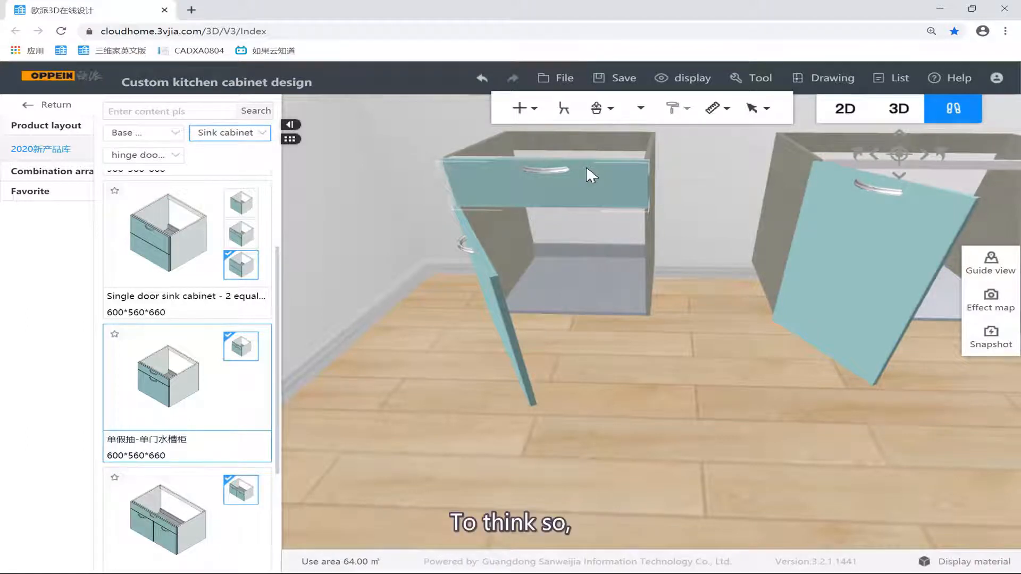
pyautogui.click(575, 180)
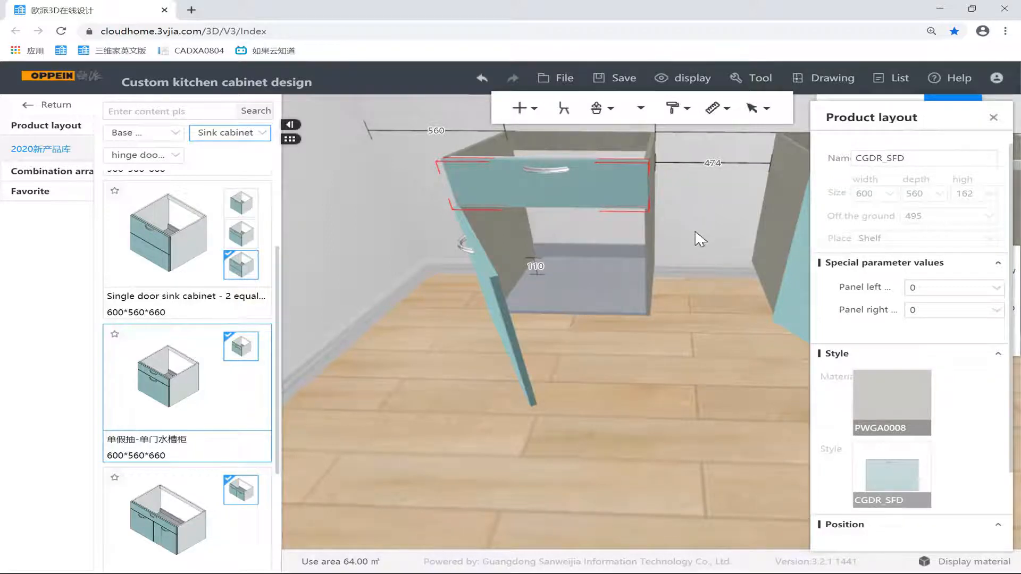
pyautogui.click(702, 254)
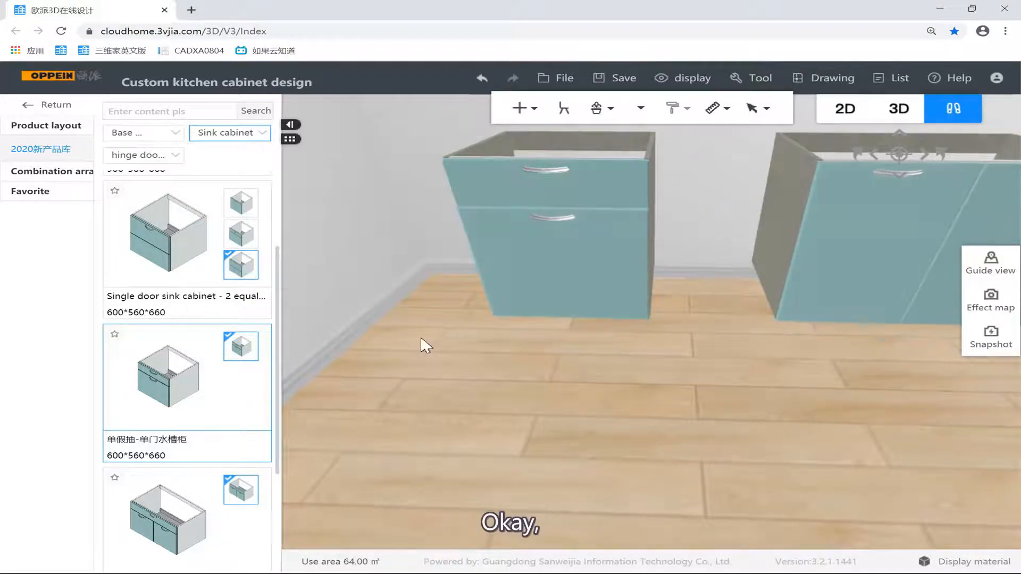
# Select the single false drawer sink cabinet near the corner and compare it with the neighbouring double door sink cabinet.
pyautogui.scroll(-3, 160, 392)
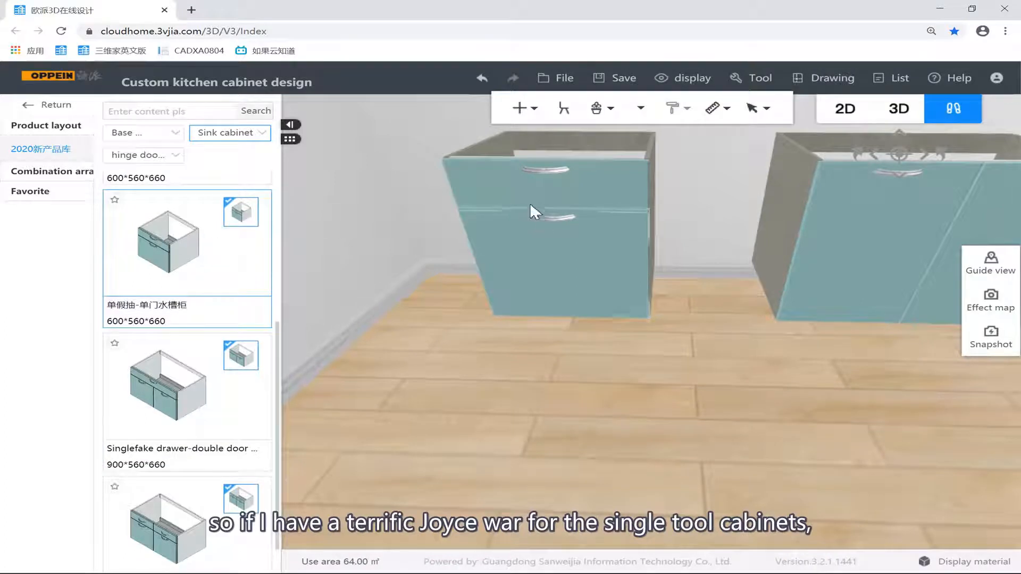
pyautogui.click(654, 154)
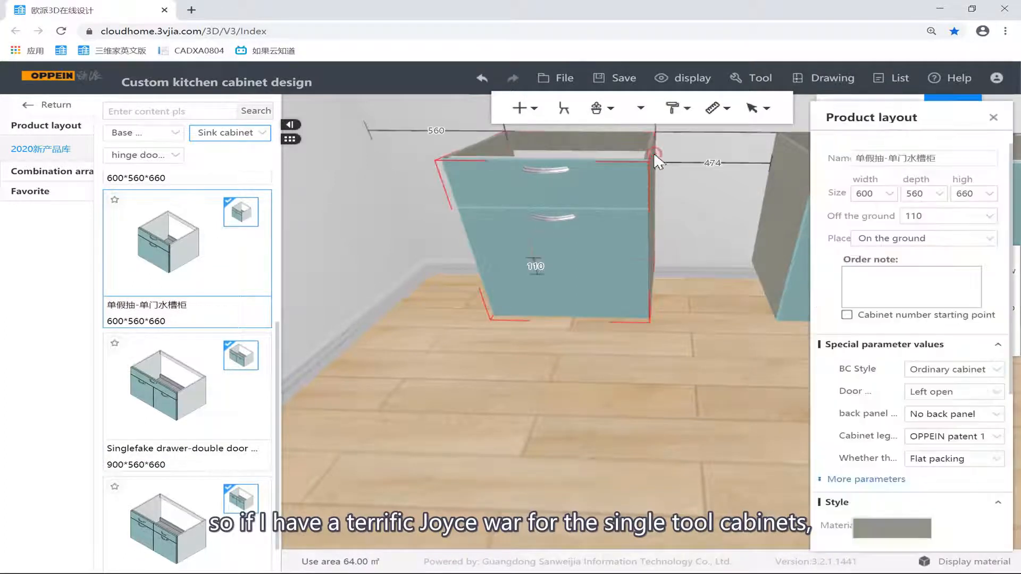
pyautogui.click(203, 378)
pyautogui.moveTo(549, 377); pyautogui.dragTo(681, 353)
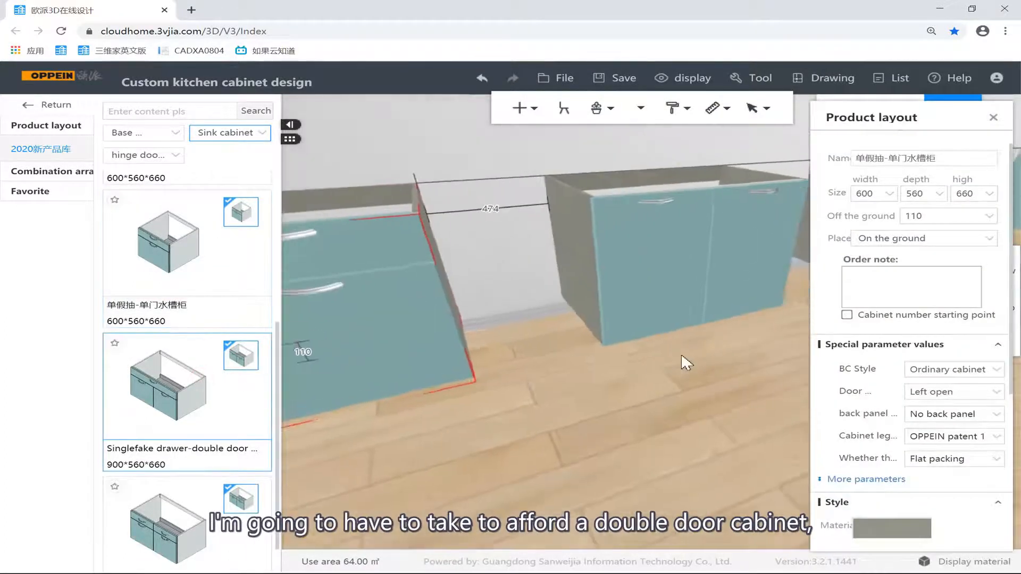
pyautogui.scroll(-1, 205, 407)
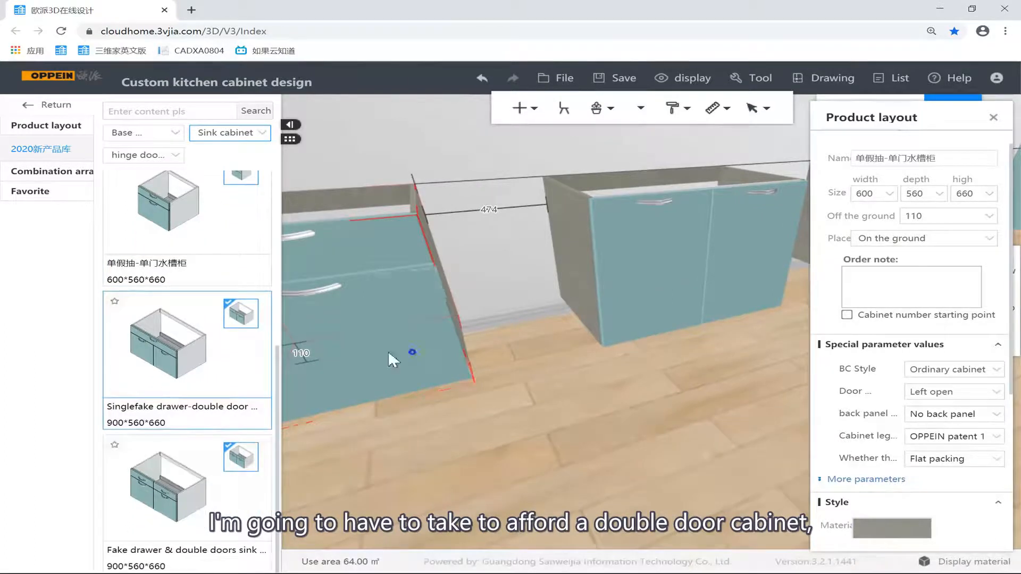
pyautogui.moveTo(387, 350); pyautogui.dragTo(272, 352)
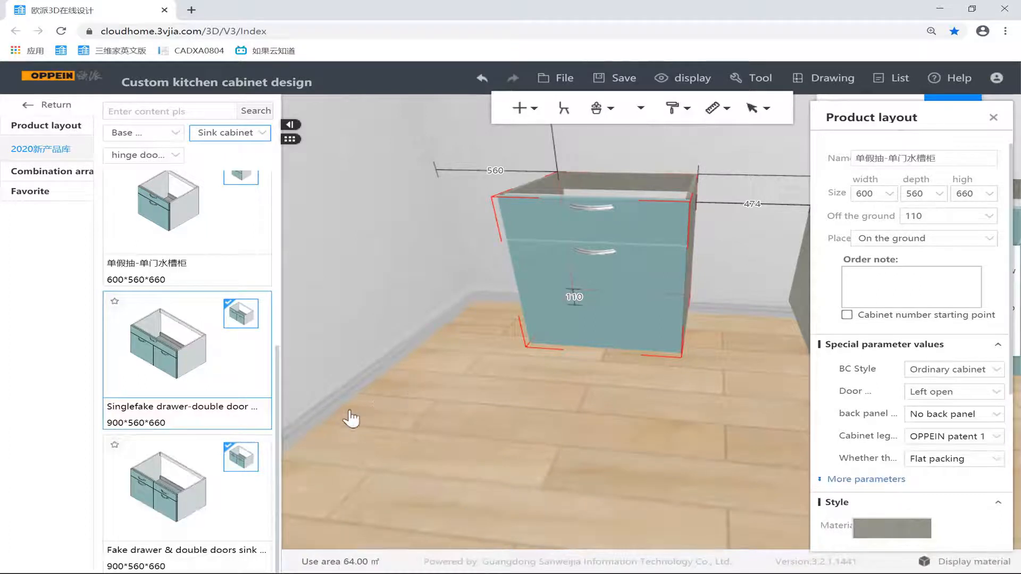
# Place the 900*560*660 fake drawer and double doors sink cabinet in the room and select its false drawer front.
pyautogui.click(385, 405)
pyautogui.moveTo(553, 441); pyautogui.dragTo(346, 443)
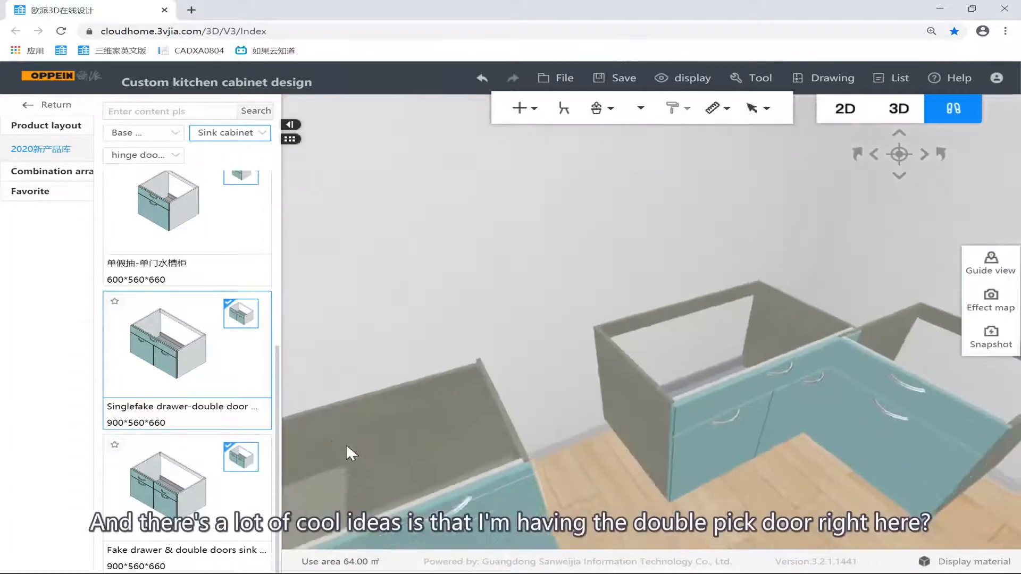
pyautogui.moveTo(453, 426); pyautogui.dragTo(606, 407)
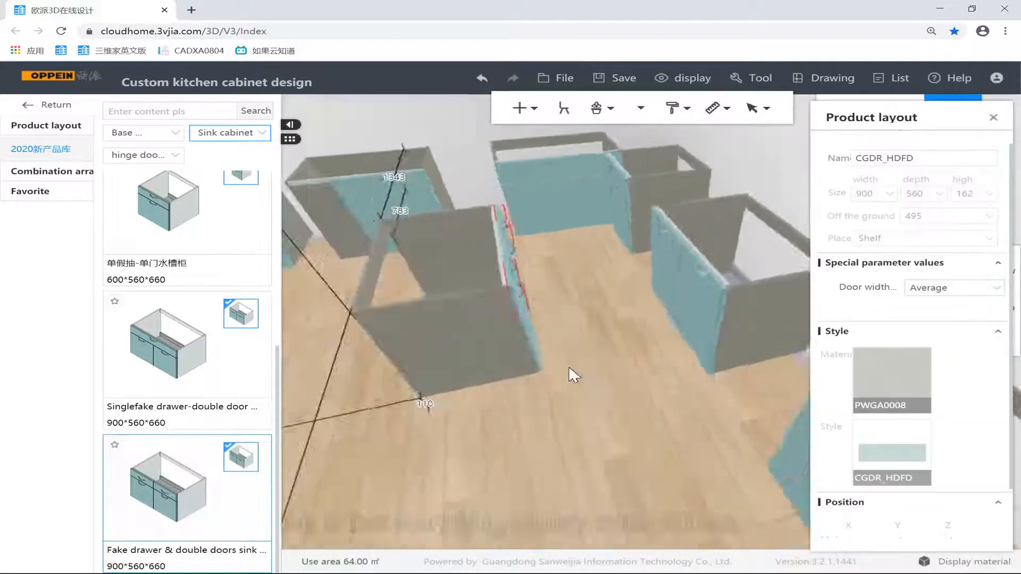
# Select the main group of placed cabinets in the room together and delete them.
pyautogui.moveTo(563, 282); pyautogui.dragTo(539, 228)
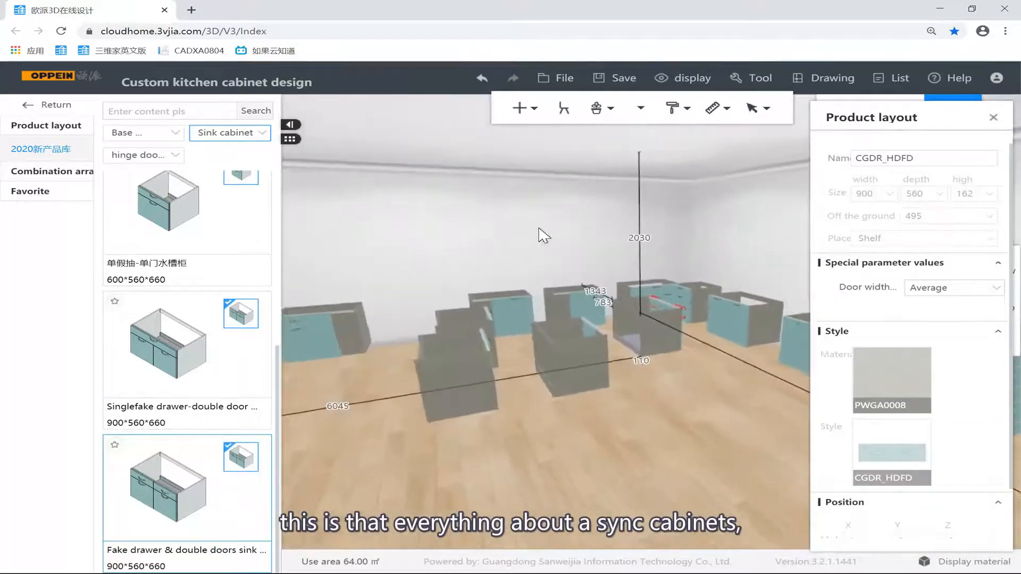
pyautogui.scroll(-4, 577, 247)
pyautogui.moveTo(610, 283); pyautogui.dragTo(600, 326)
pyautogui.scroll(3, 598, 276)
pyautogui.moveTo(364, 225); pyautogui.dragTo(779, 367)
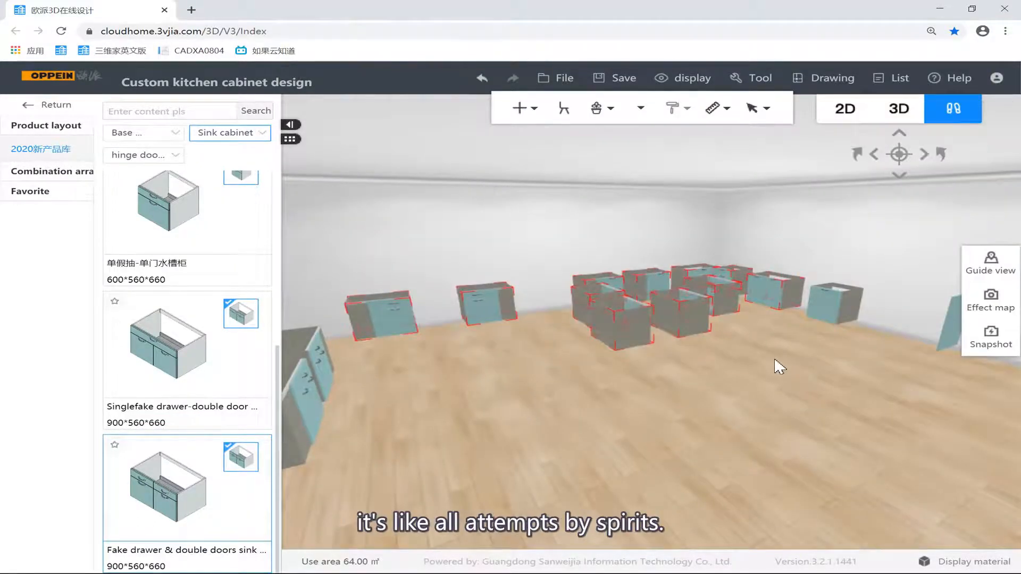
pyautogui.press('Delete')
# Delete the remaining cabinet and the high cabinet fake door beside it along the wall.
pyautogui.moveTo(695, 353); pyautogui.dragTo(665, 285)
pyautogui.moveTo(722, 333); pyautogui.dragTo(720, 345)
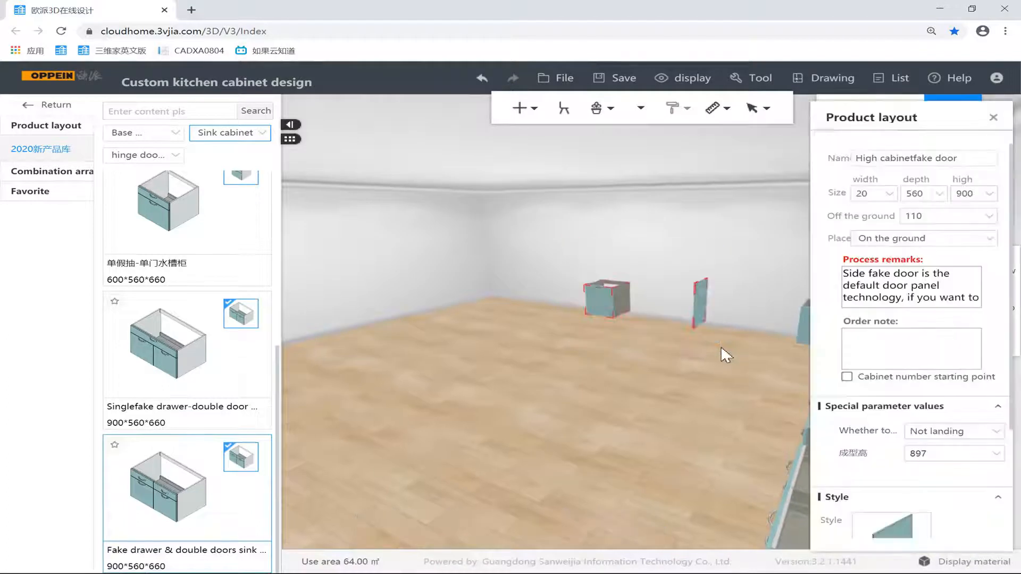
pyautogui.press('Delete')
pyautogui.moveTo(595, 302); pyautogui.dragTo(670, 268)
# Show the lift-up sink cabinets in the library and preview the double fake drawer and lift-down door variant.
pyautogui.click(174, 155)
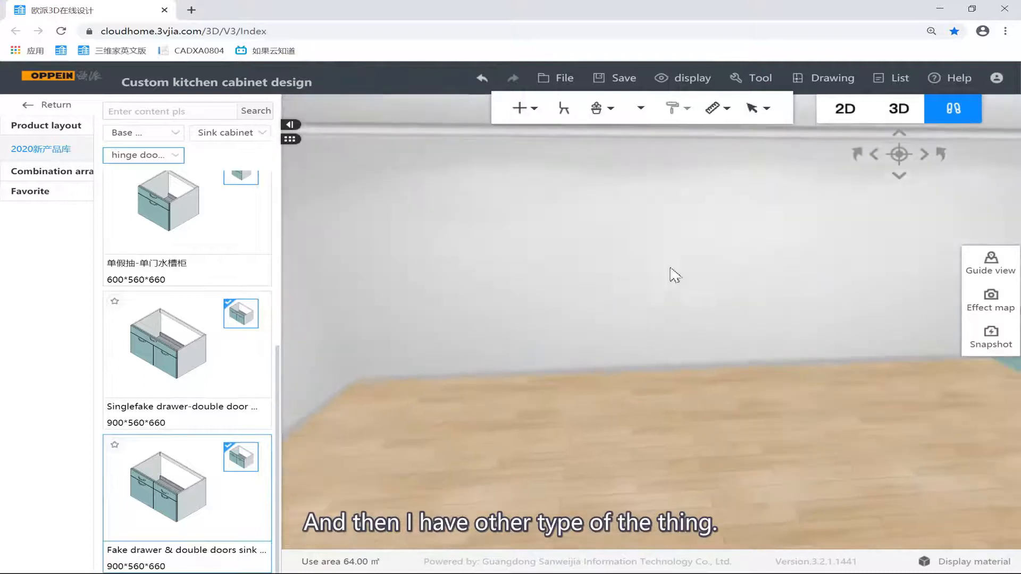
pyautogui.click(165, 160)
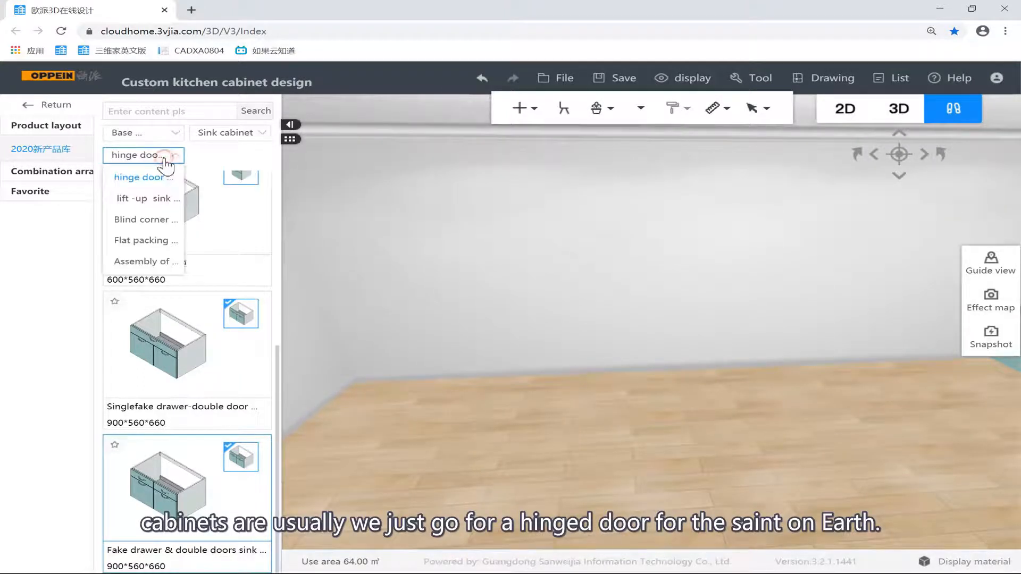
pyautogui.click(172, 198)
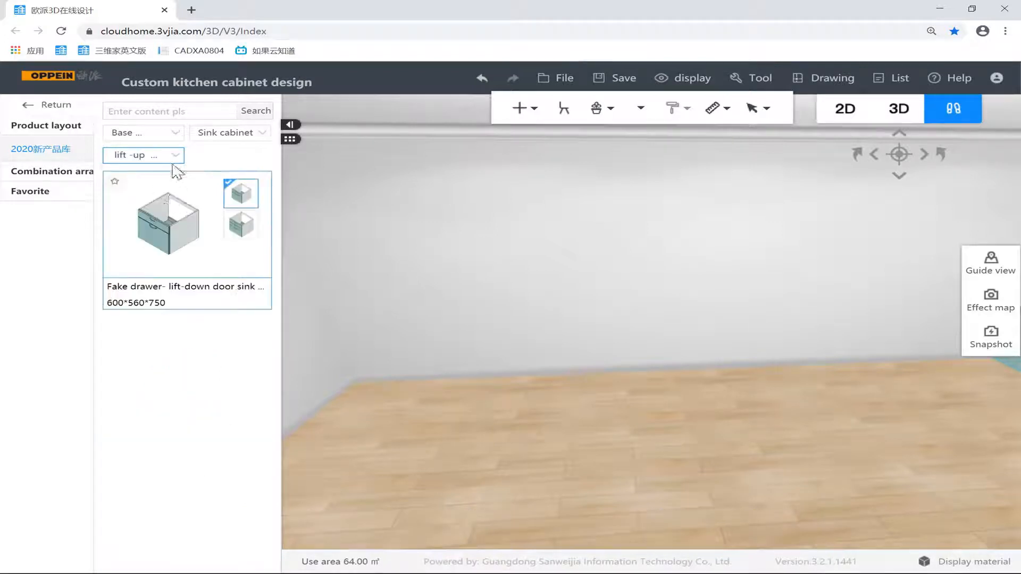
pyautogui.moveTo(241, 236)
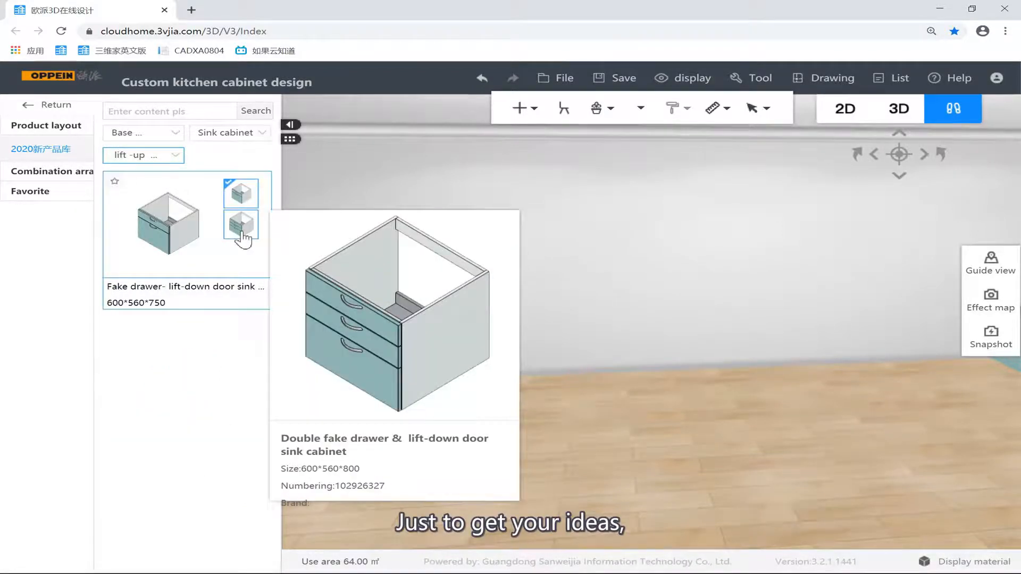
# Show the blind corner sink cabinets and place the 800*560*660 single door left corner one about 582 mm from the side wall.
pyautogui.click(160, 157)
pyautogui.click(147, 219)
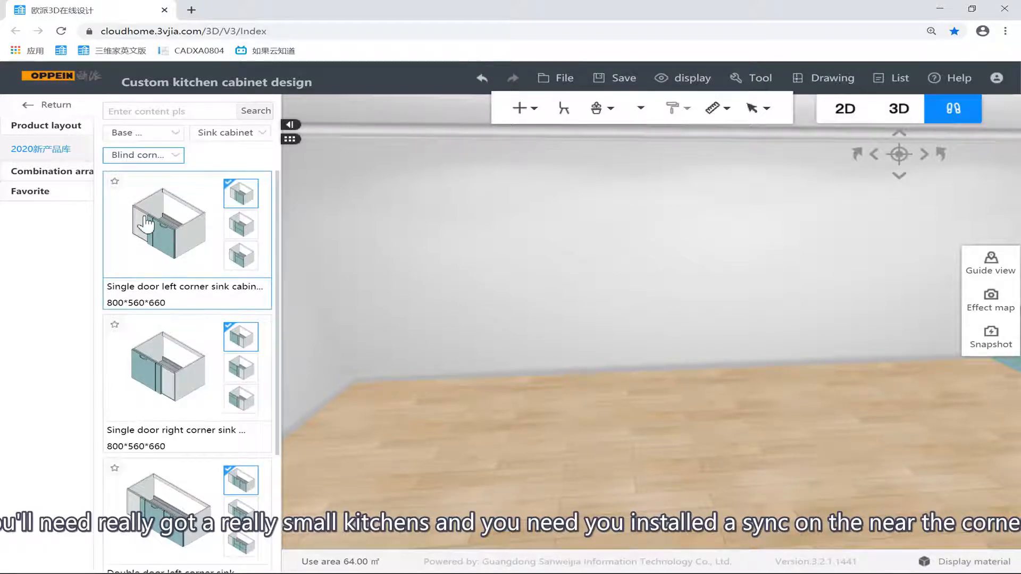
pyautogui.click(142, 155)
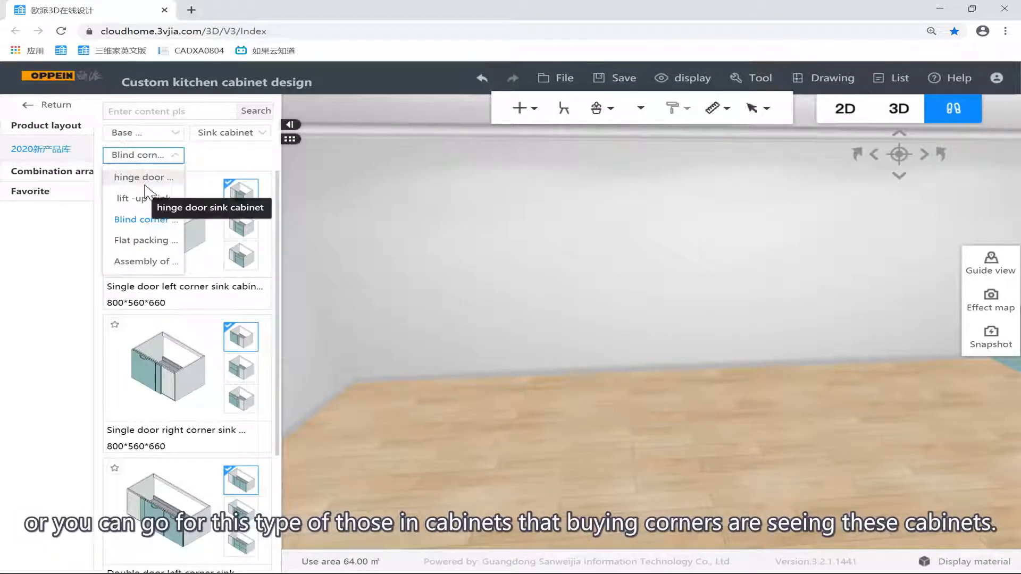
pyautogui.click(147, 220)
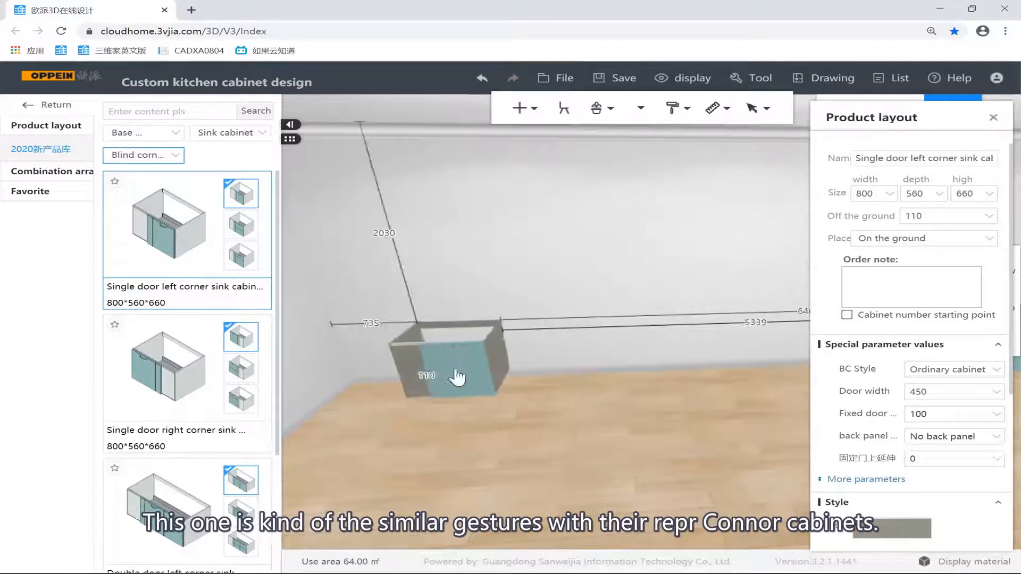
pyautogui.click(433, 375)
pyautogui.click(528, 361)
# Examine the open back, the bottom panel and the front of the placed left corner sink cabinet.
pyautogui.moveTo(529, 360); pyautogui.dragTo(670, 389)
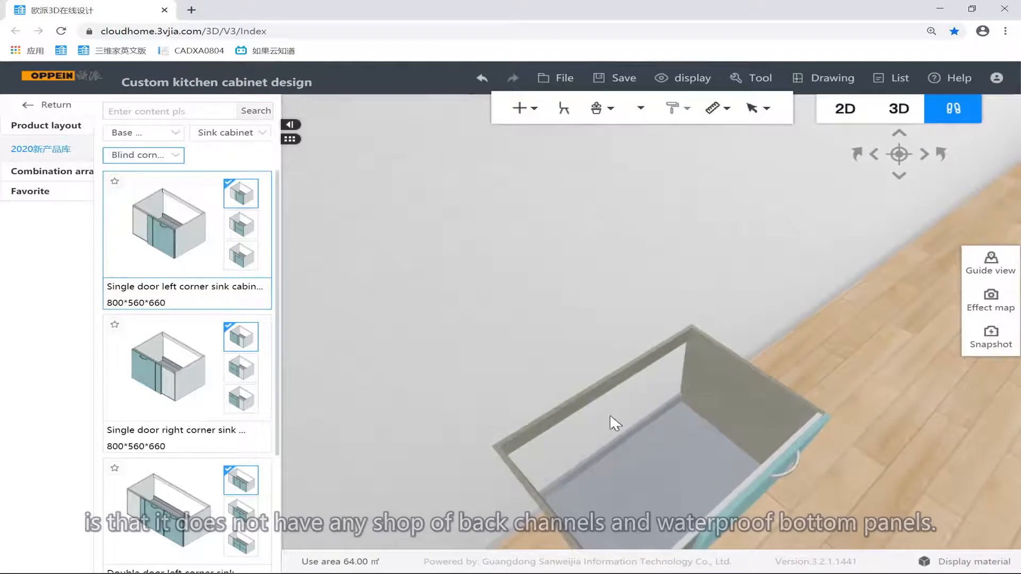
pyautogui.moveTo(567, 446); pyautogui.dragTo(627, 448)
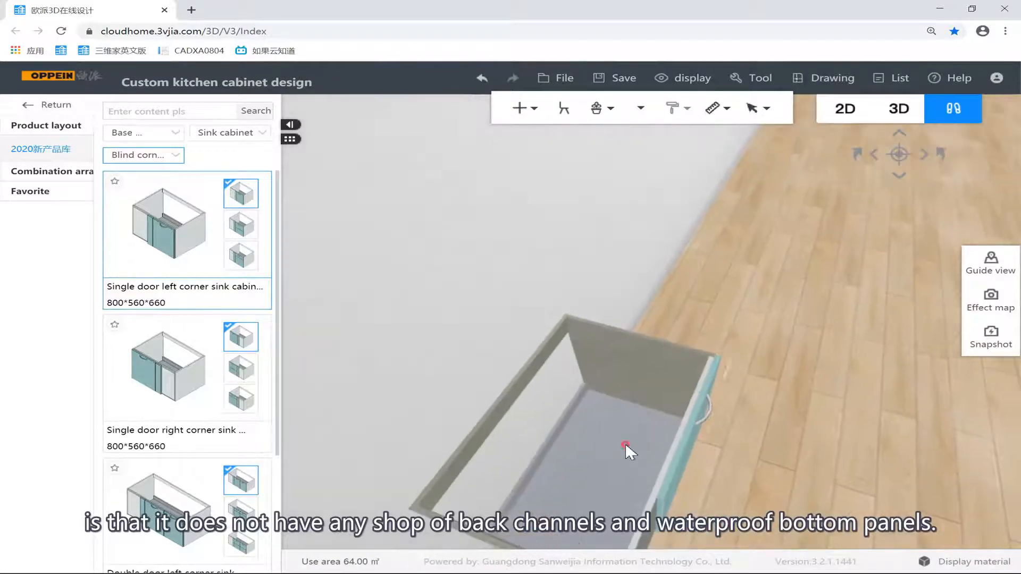
pyautogui.click(617, 425)
pyautogui.moveTo(680, 306); pyautogui.dragTo(587, 275)
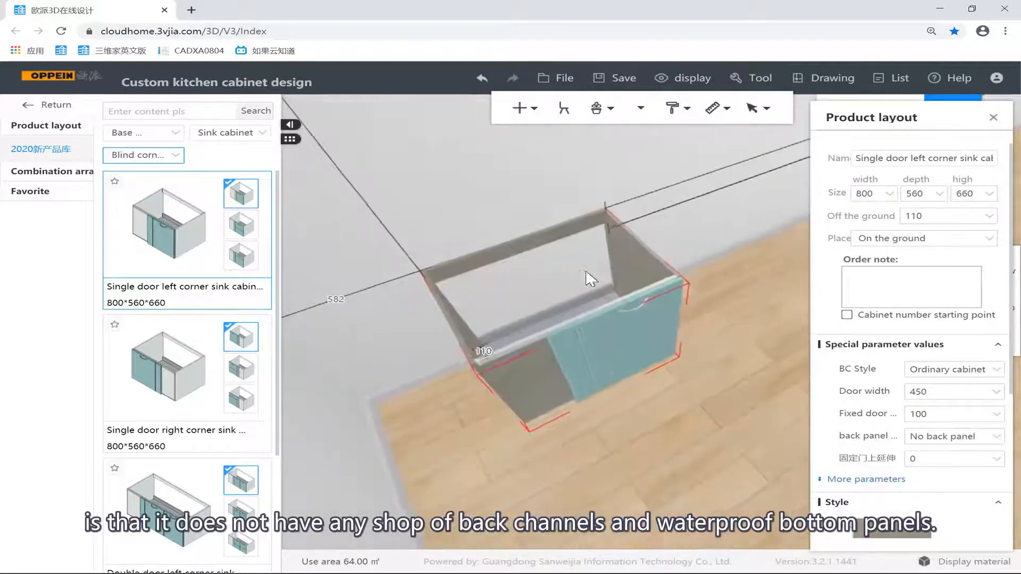
pyautogui.moveTo(668, 193); pyautogui.dragTo(450, 237)
# Preview the other two front variants of the single door left corner sink cabinet and review the remaining blind corner models.
pyautogui.scroll(-3, 208, 277)
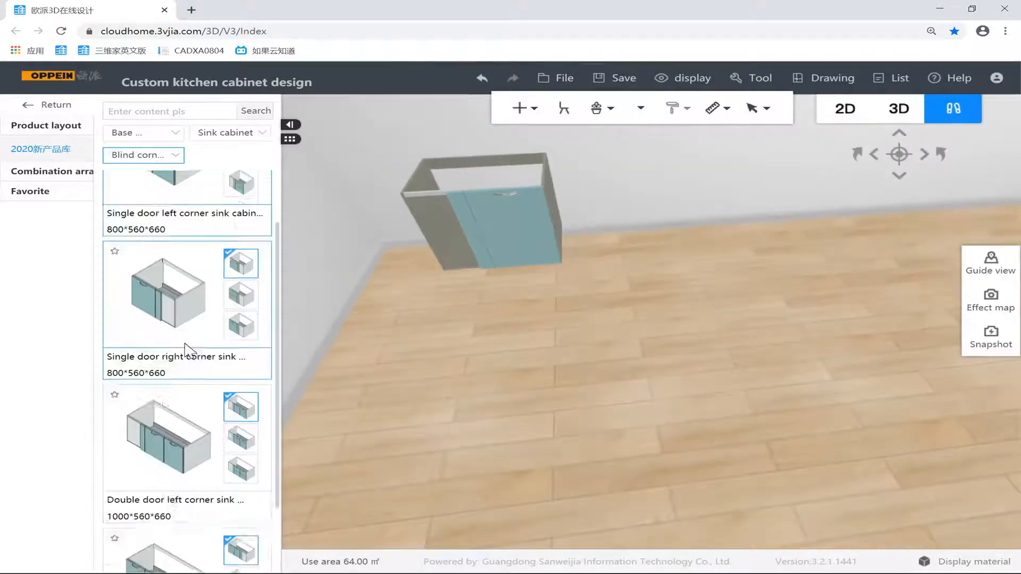
pyautogui.scroll(2, 208, 277)
pyautogui.scroll(1, 209, 277)
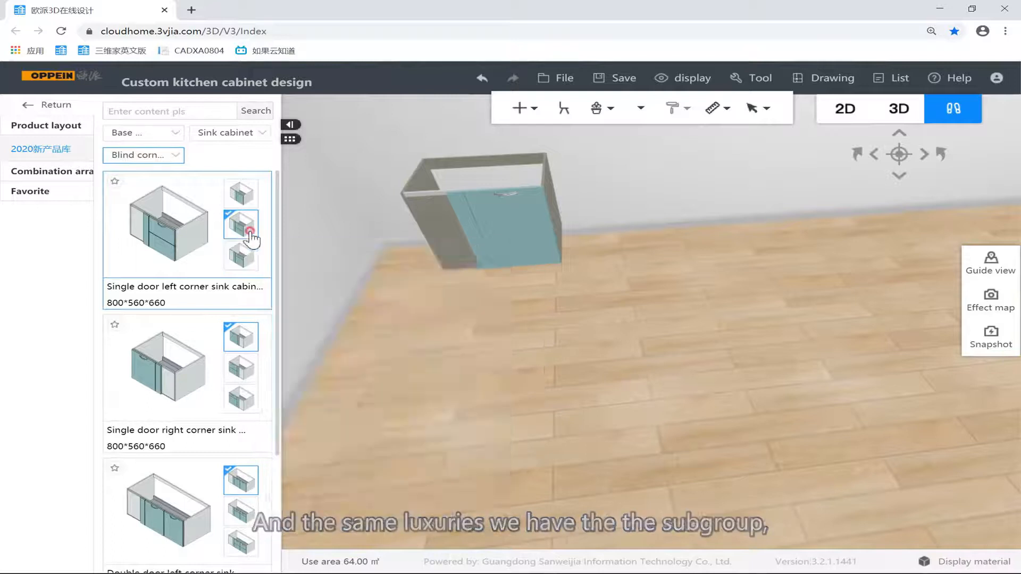
pyautogui.click(246, 253)
pyautogui.click(243, 217)
pyautogui.click(250, 255)
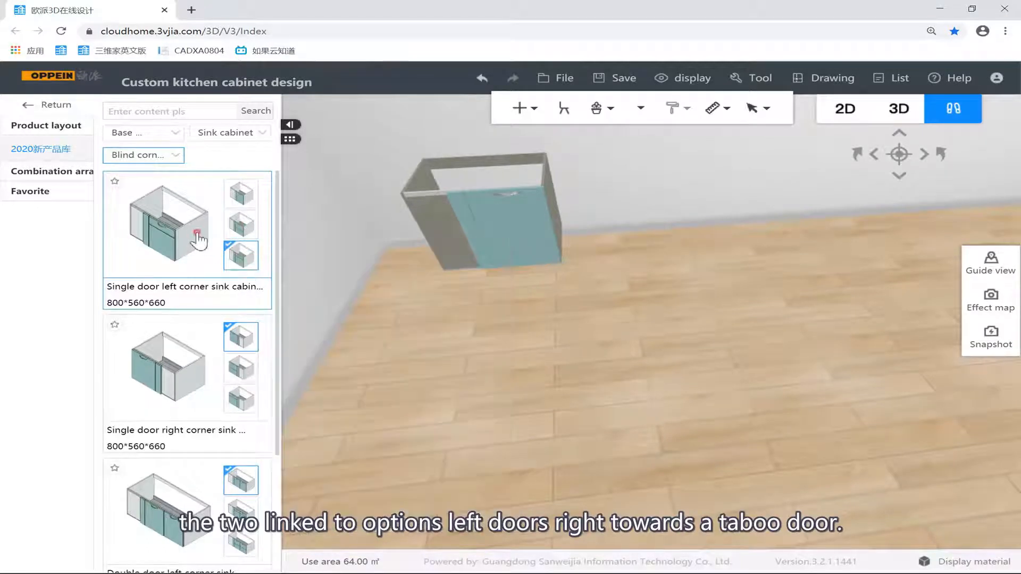
pyautogui.scroll(-3, 192, 367)
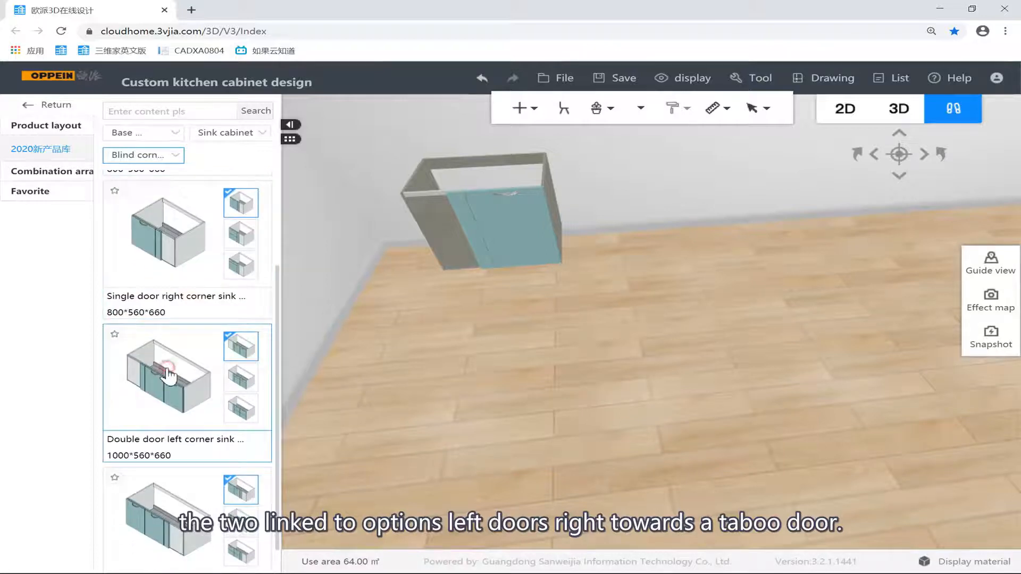
pyautogui.scroll(-1, 175, 420)
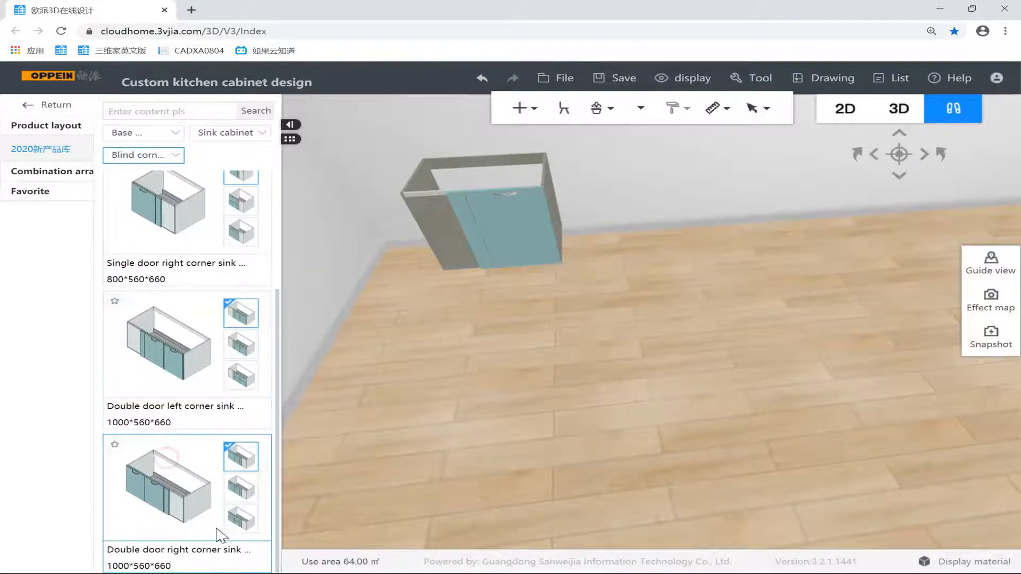
pyautogui.scroll(4, 208, 290)
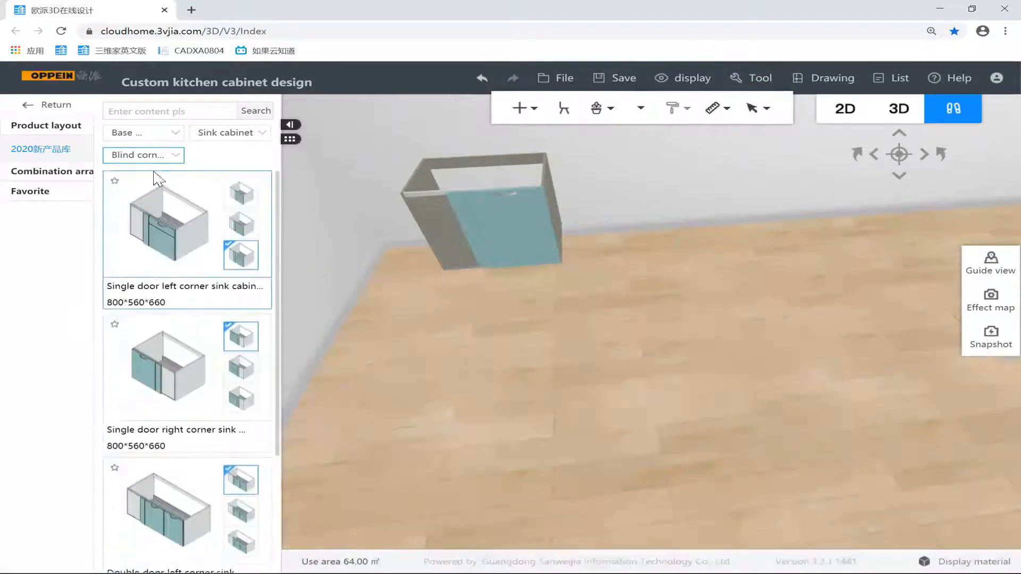
# Review the library's flat packing stainless steel sink cabinets and then its assembly sink cabinets.
pyautogui.click(159, 155)
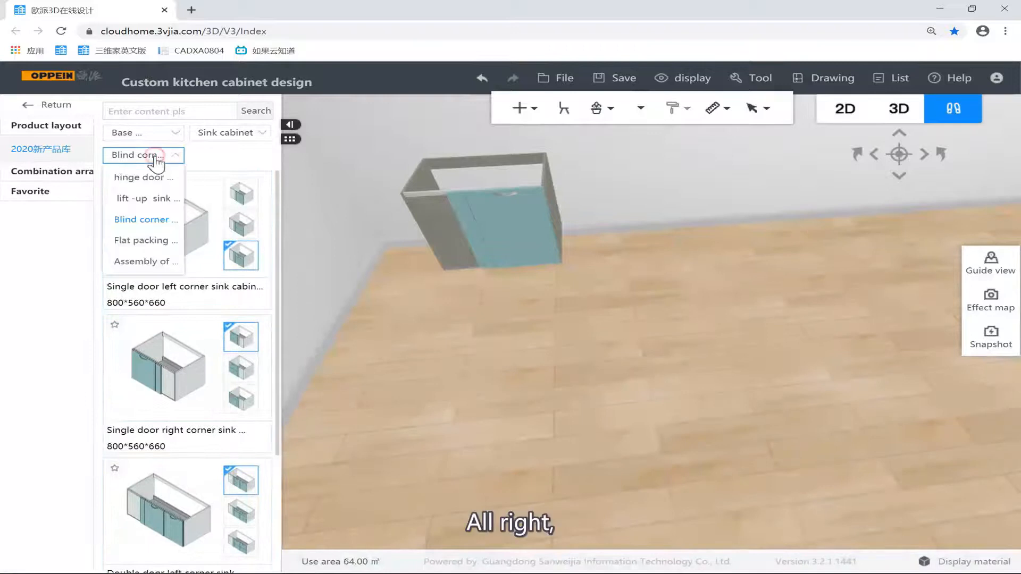
pyautogui.click(160, 242)
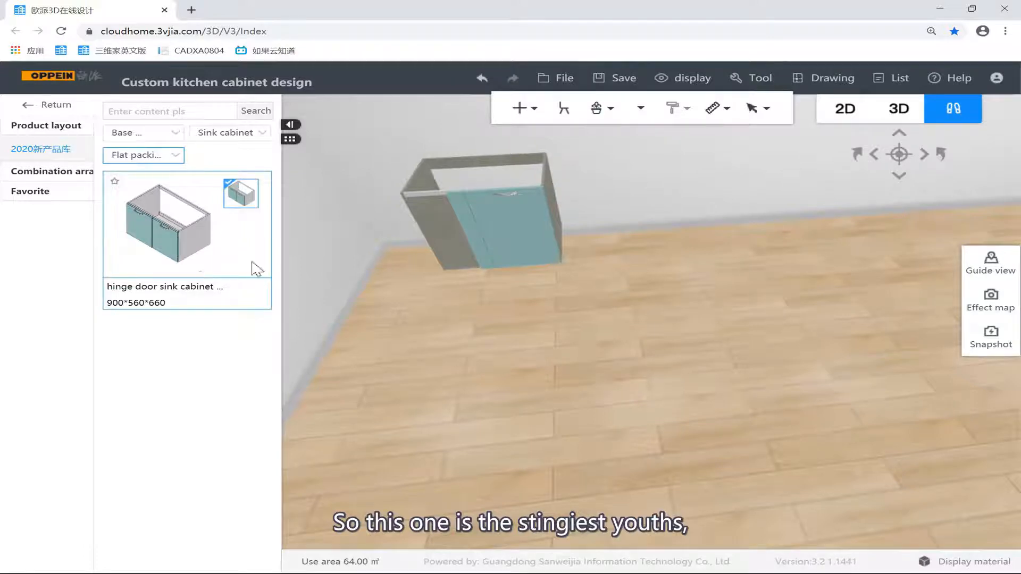
pyautogui.click(162, 155)
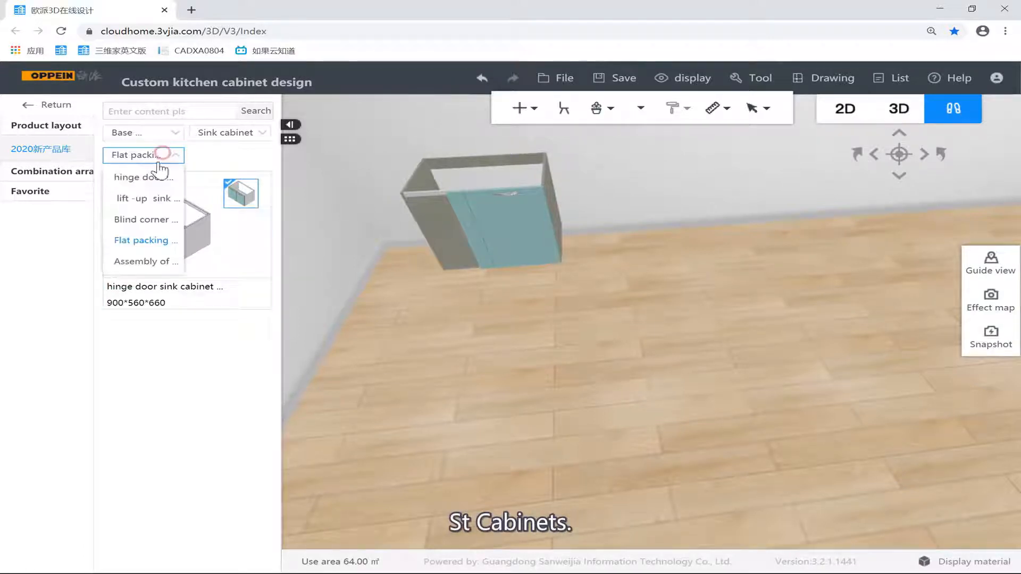
pyautogui.click(154, 262)
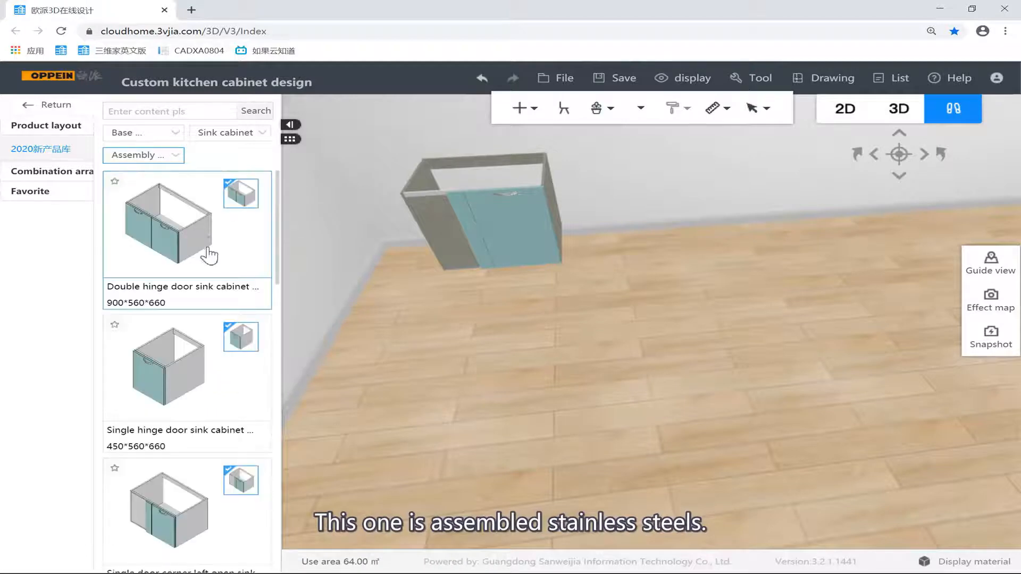
pyautogui.click(163, 157)
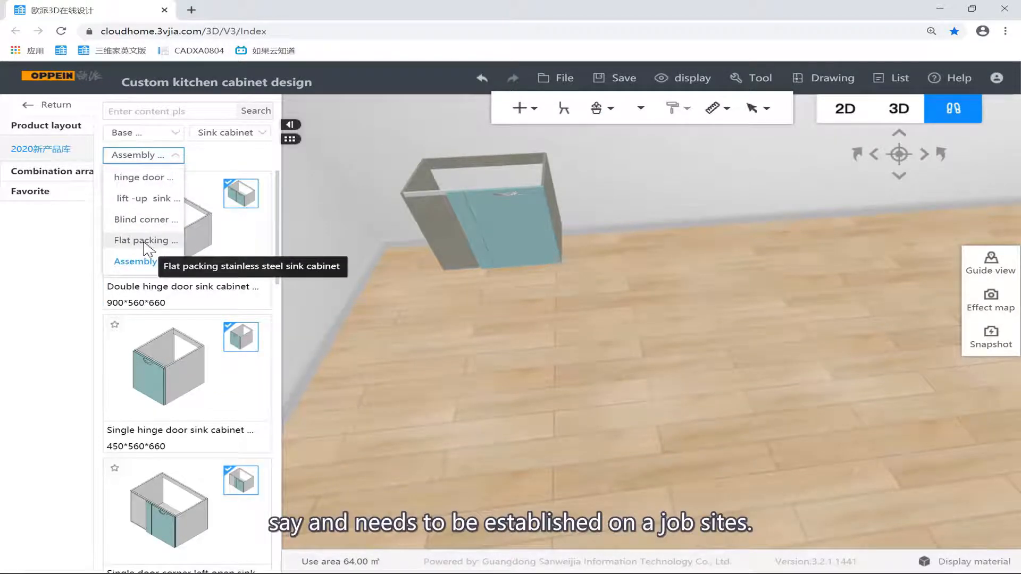
pyautogui.click(158, 163)
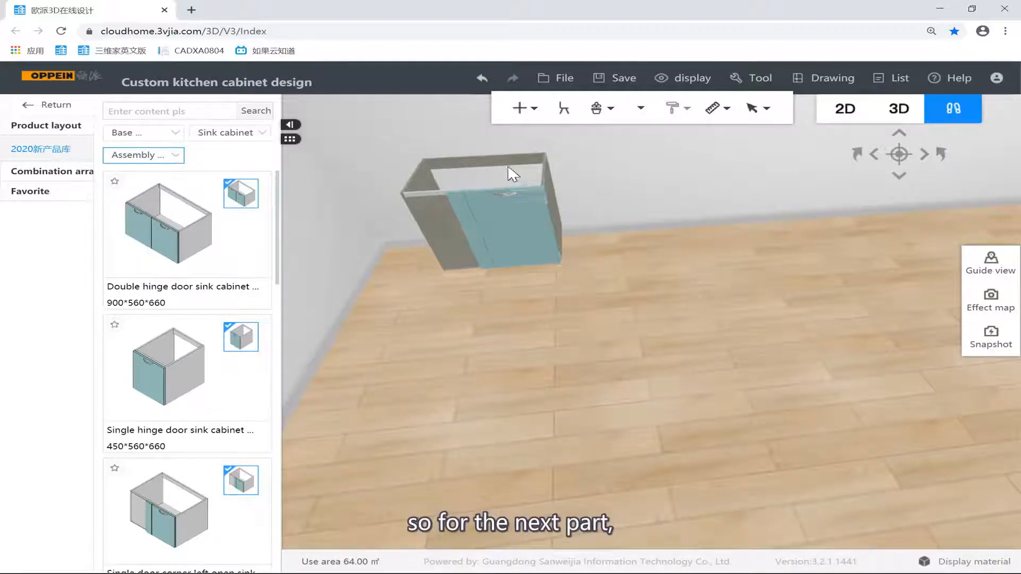
# Delete the single door left corner sink cabinet and show the stove cabinets in the base cabinet library.
pyautogui.click(543, 179)
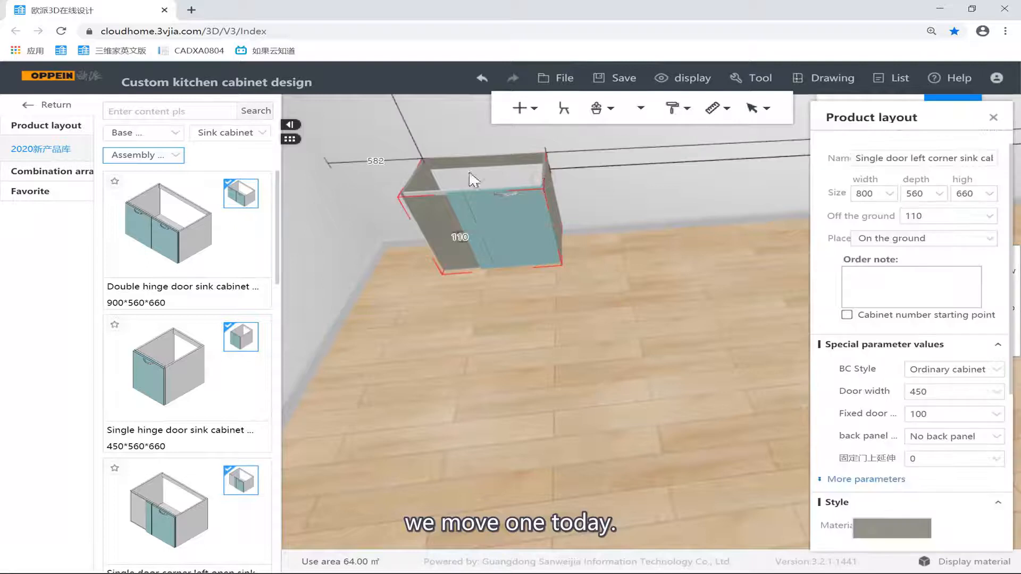
pyautogui.press('Delete')
pyautogui.click(262, 135)
pyautogui.click(258, 239)
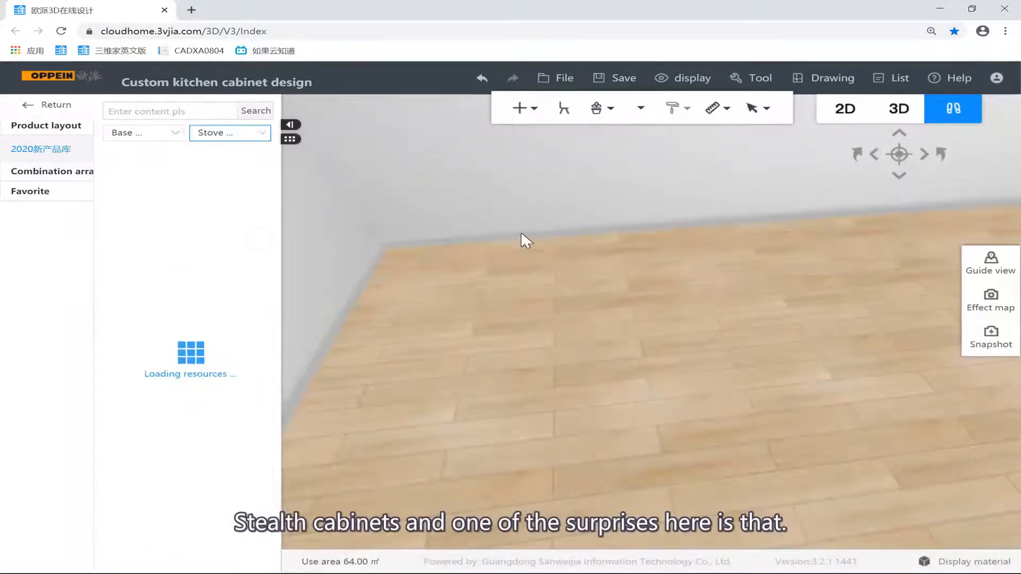
pyautogui.moveTo(632, 246); pyautogui.dragTo(577, 224)
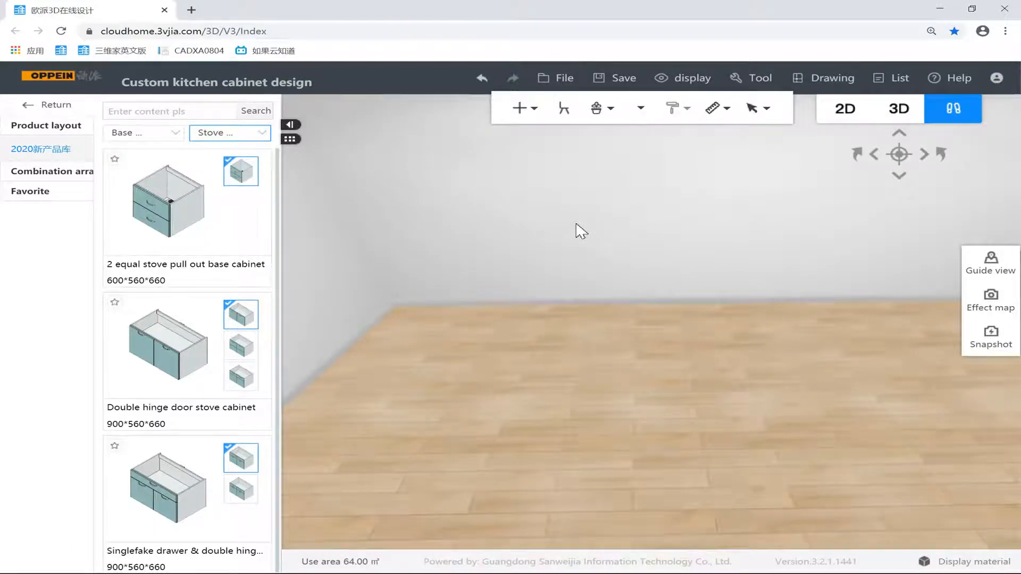
# Place the 2 equal stove pull out base cabinet against the back wall.
pyautogui.click(169, 209)
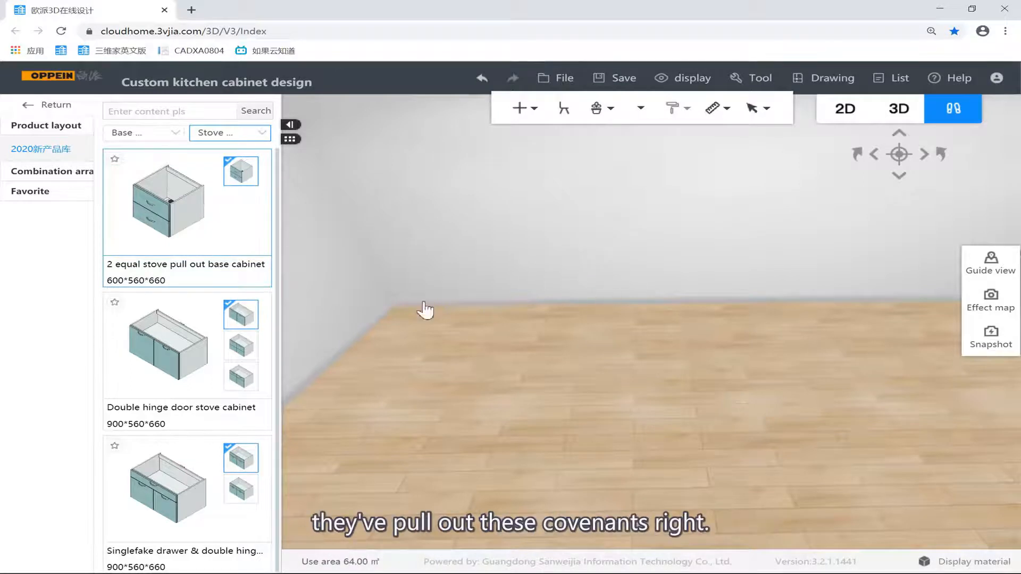
pyautogui.click(534, 331)
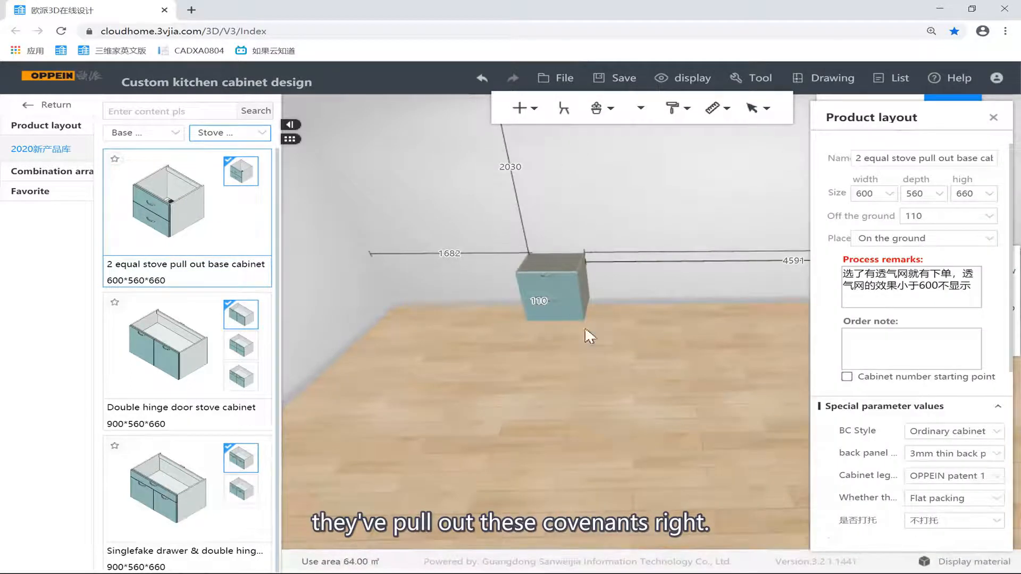
pyautogui.click(581, 387)
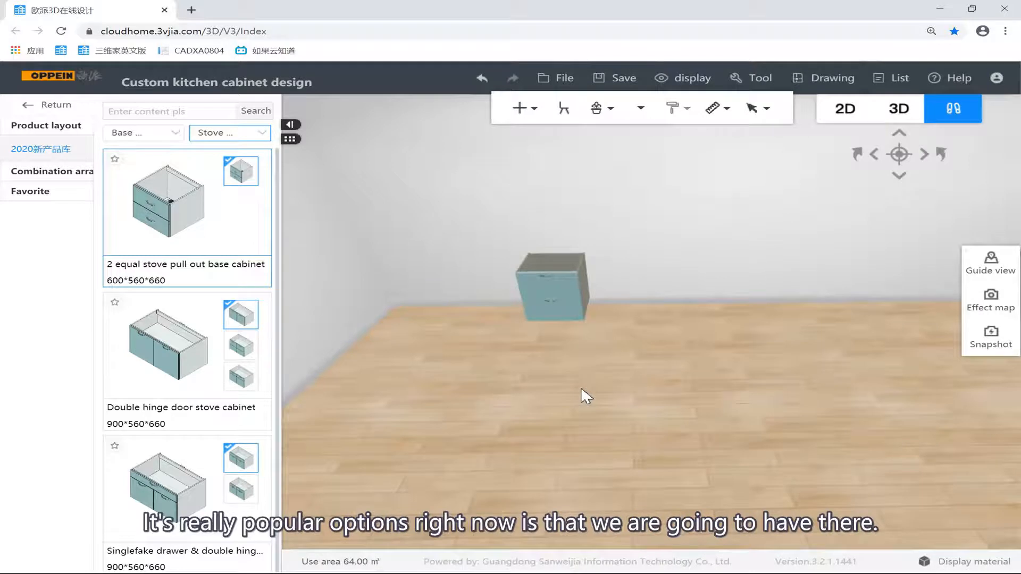
# Open and close the fronts of the placed stove cabinet and examine it up close from the front and above.
pyautogui.moveTo(604, 375); pyautogui.dragTo(693, 378)
pyautogui.press('o')
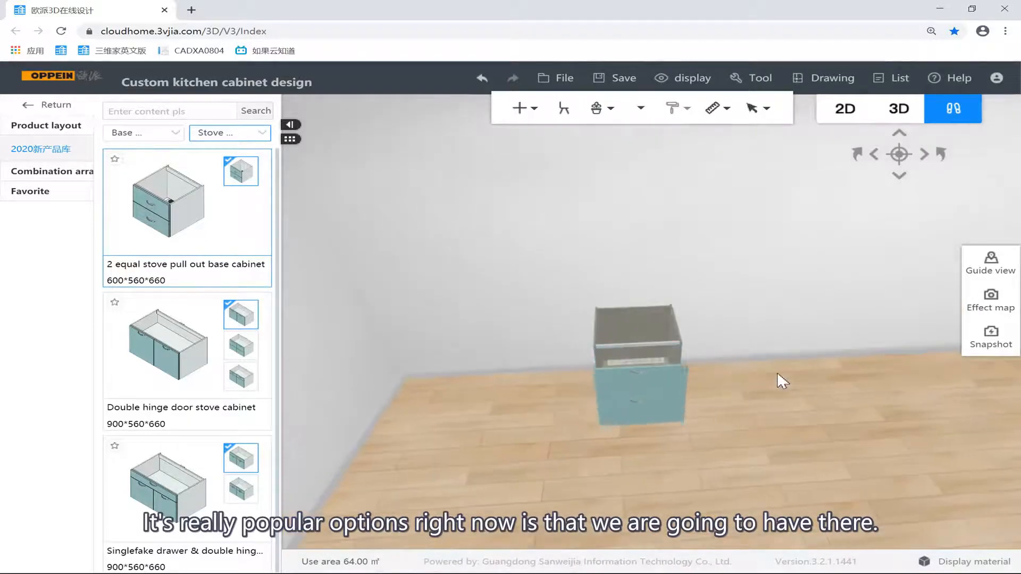
pyautogui.moveTo(777, 373)
pyautogui.mouseDown()
pyautogui.moveTo(951, 412)
pyautogui.moveTo(905, 431)
pyautogui.mouseUp()
pyautogui.scroll(3, 905, 431)
pyautogui.scroll(2, 789, 390)
pyautogui.moveTo(775, 381)
pyautogui.mouseDown()
pyautogui.moveTo(834, 374)
pyautogui.moveTo(789, 363)
pyautogui.mouseUp()
pyautogui.press('o')
pyautogui.moveTo(697, 328); pyautogui.dragTo(580, 325, button='right')
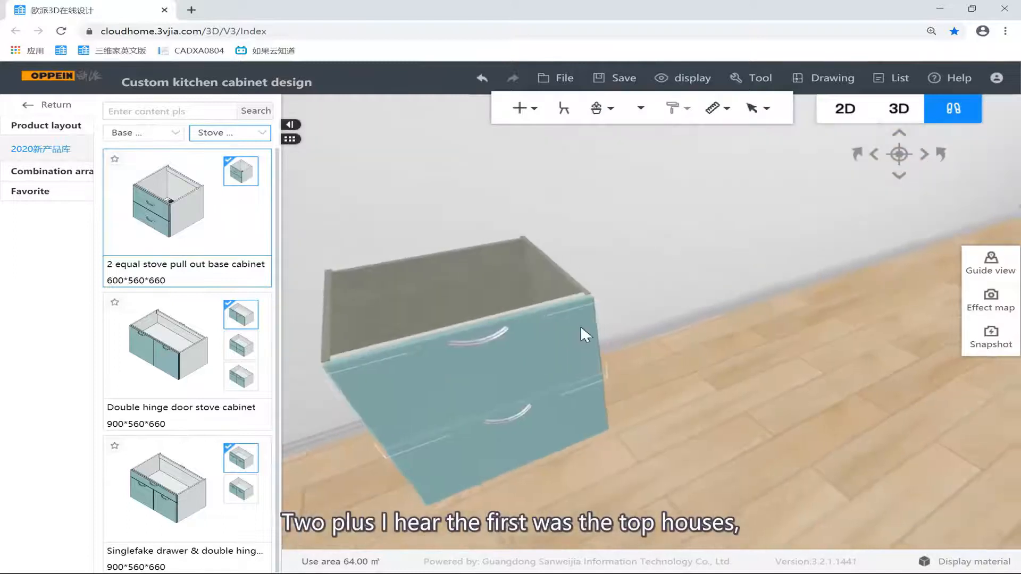
# Inspect the parameters of the stove cabinet's upper and lower pull-outs one after the other.
pyautogui.scroll(-3, 553, 327)
pyautogui.click(521, 287)
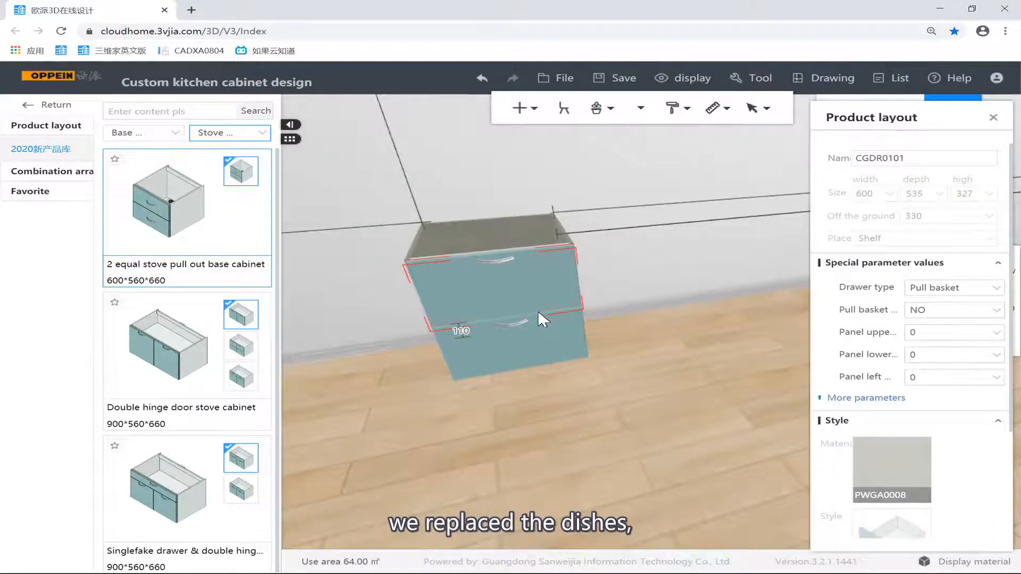
pyautogui.click(543, 337)
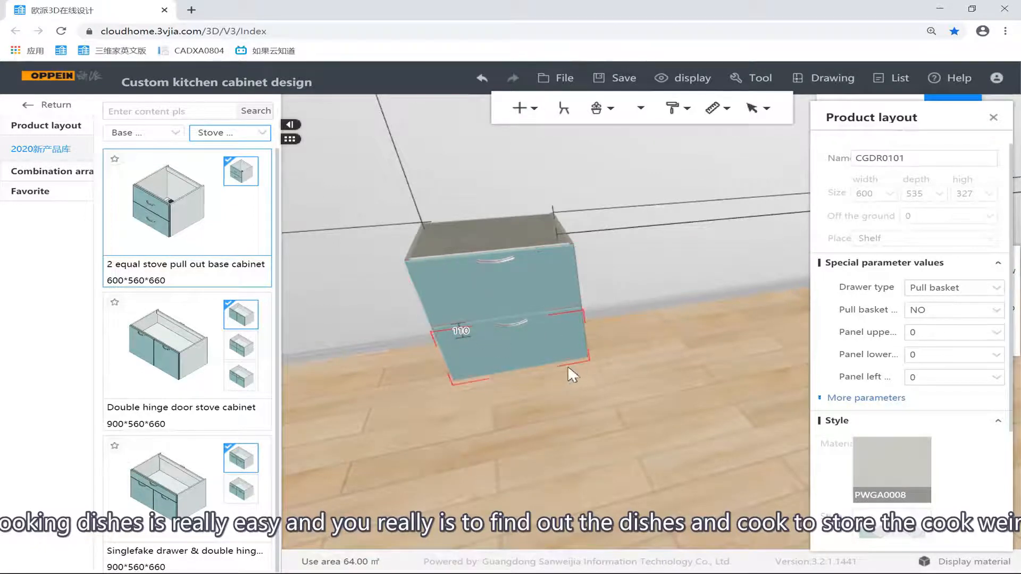
pyautogui.click(630, 352)
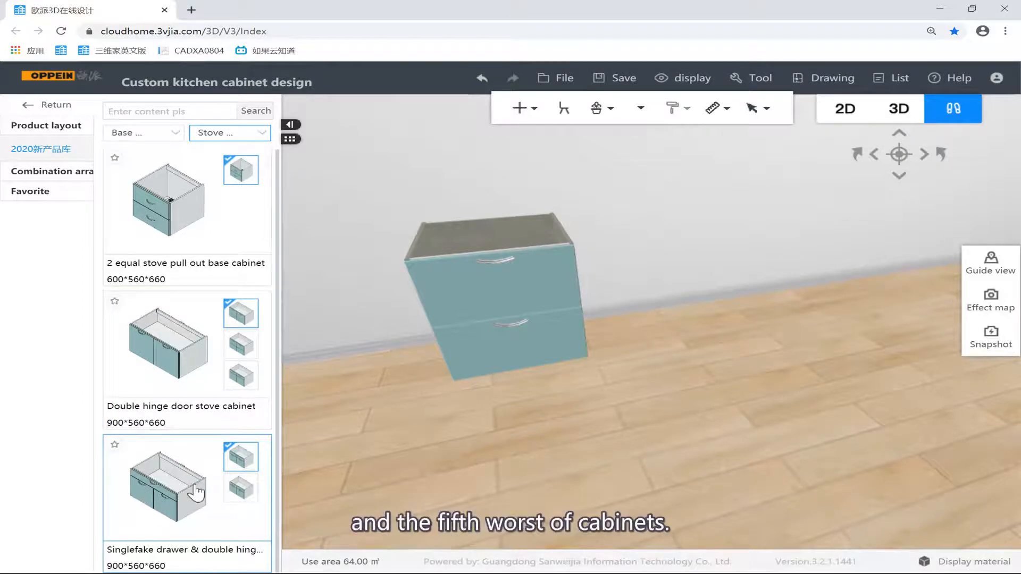
pyautogui.click(211, 248)
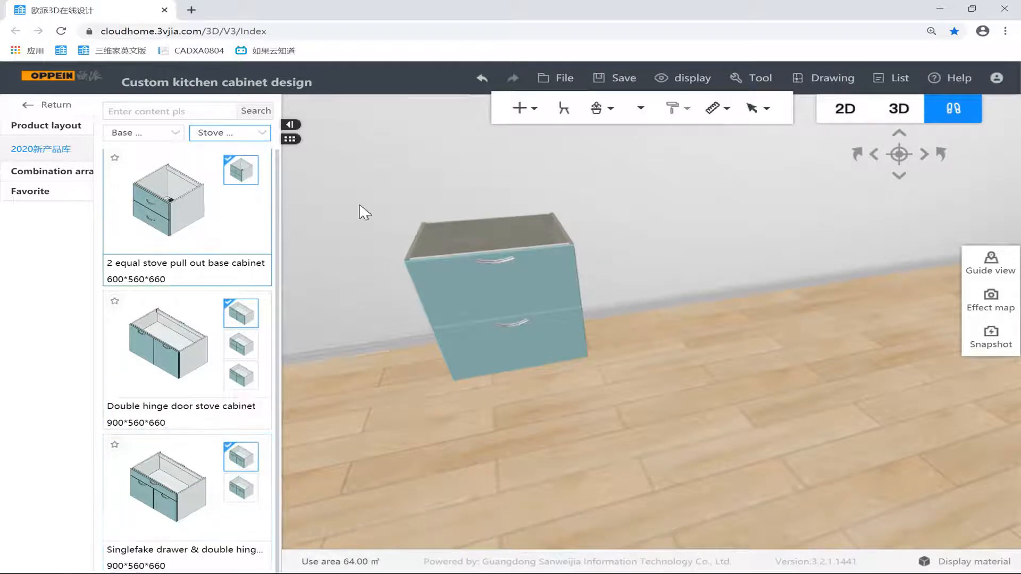
# Enter 600 as the width of the whole stove cabinet and view it from the front.
pyautogui.click(512, 222)
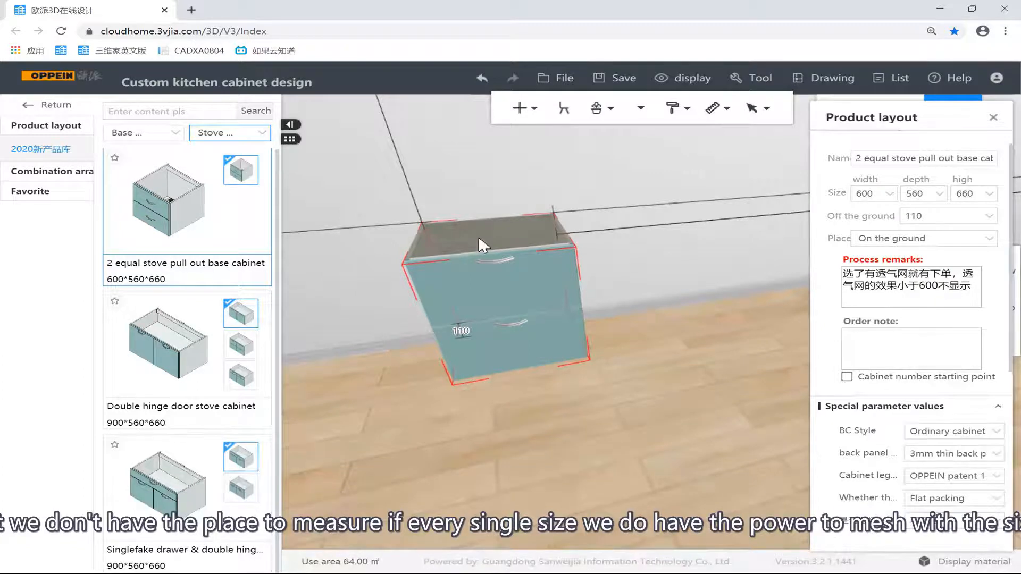
pyautogui.doubleClick(872, 193)
pyautogui.write('6')
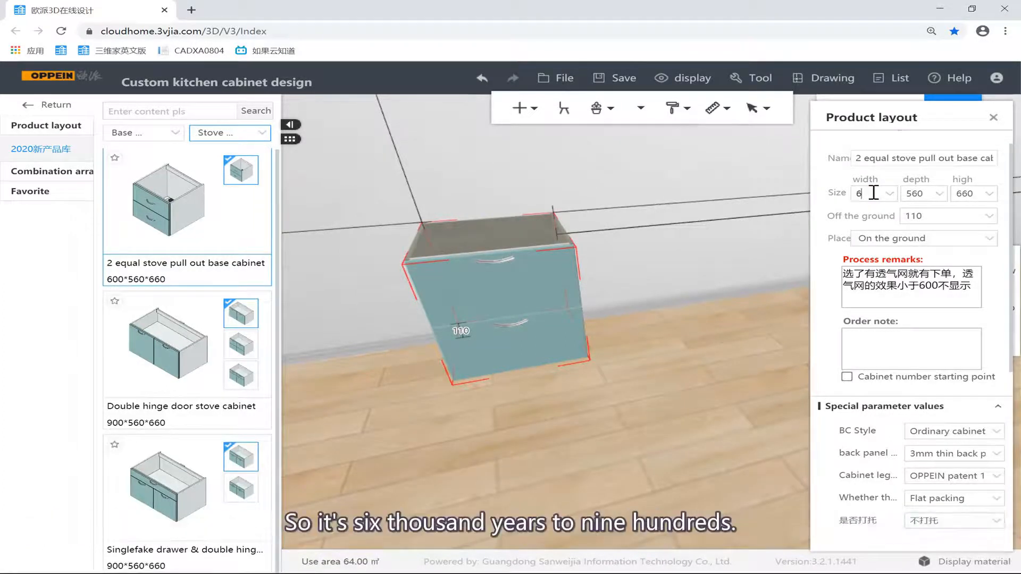
pyautogui.write('00')
pyautogui.click(718, 184)
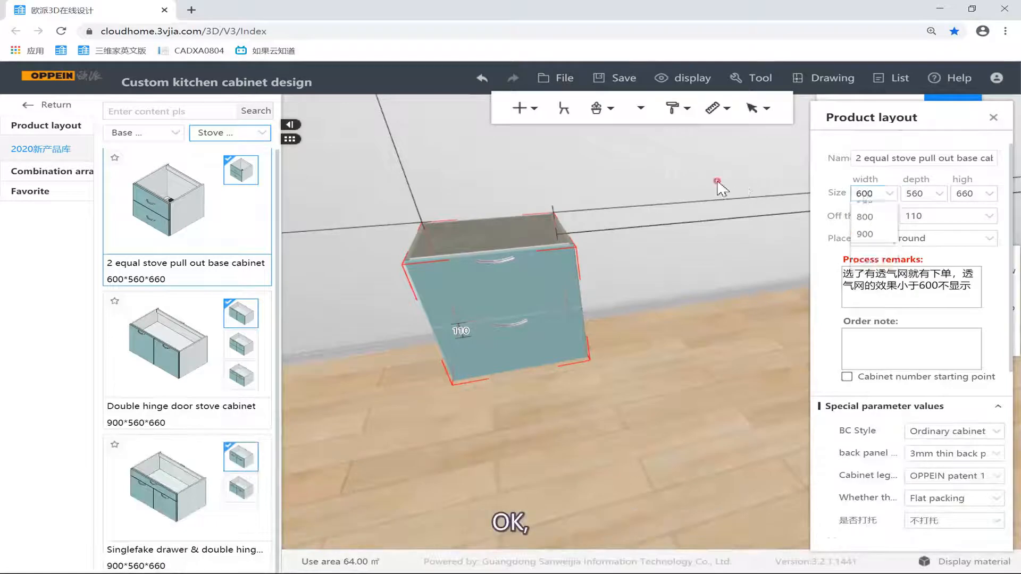
pyautogui.moveTo(715, 187); pyautogui.dragTo(650, 202)
pyautogui.click(649, 202)
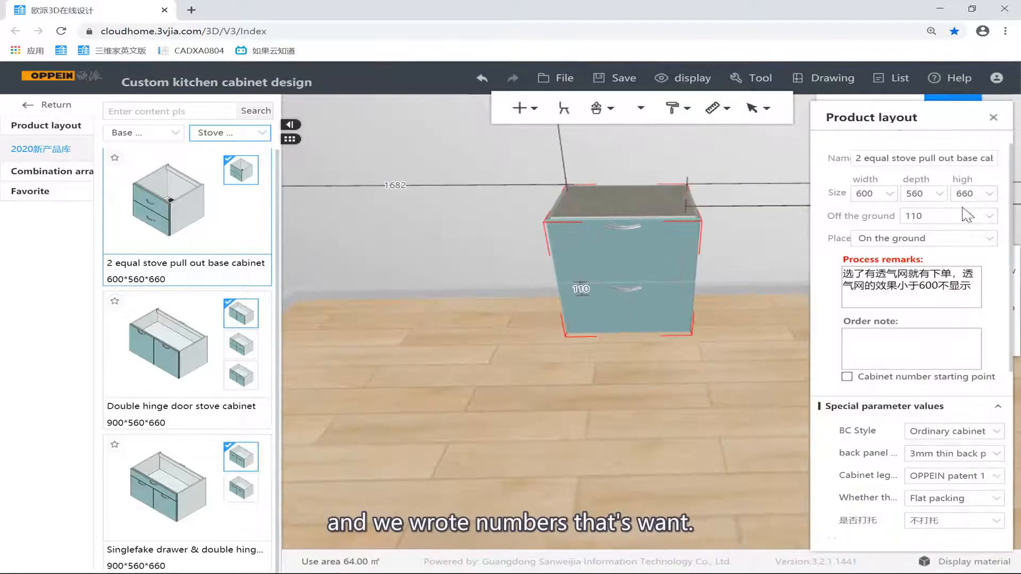
# Set the stove cabinet's width to 700.
pyautogui.doubleClick(872, 193)
pyautogui.write('700')
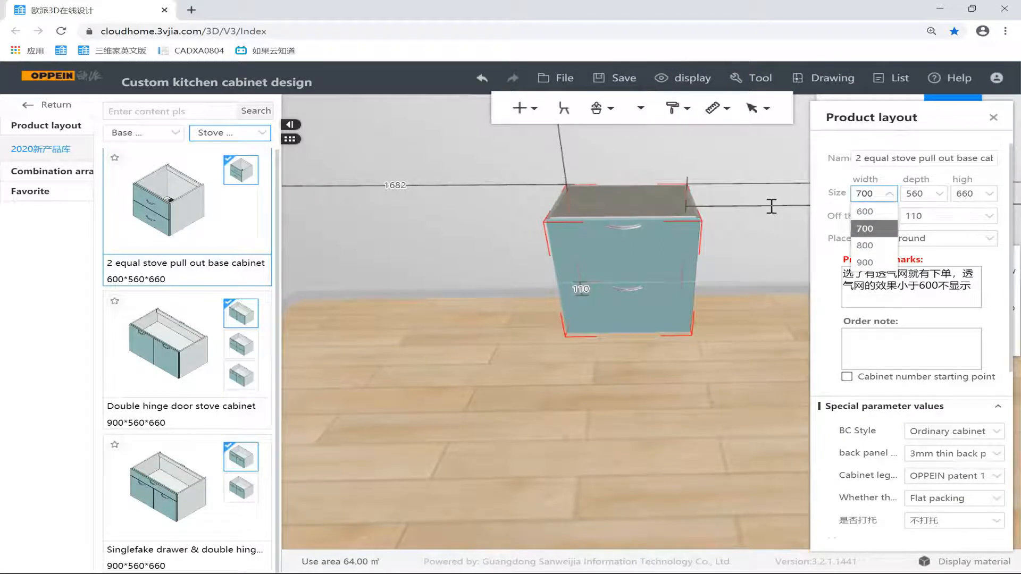
pyautogui.press('Return')
pyautogui.click(764, 228)
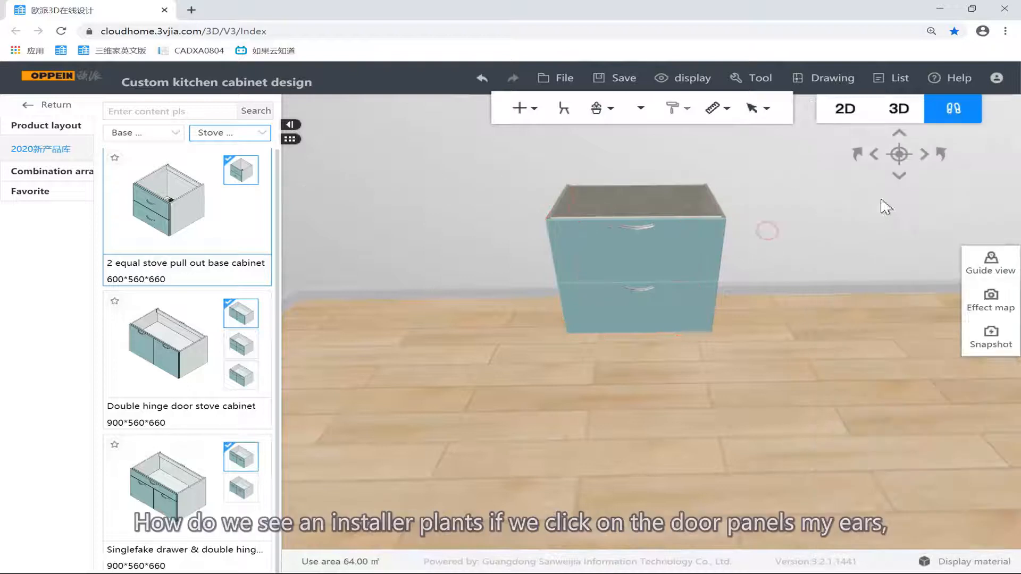
# Set the upper pull-out's drawer type to Drawer and show the available rail types.
pyautogui.click(675, 230)
pyautogui.moveTo(675, 230); pyautogui.dragTo(569, 287, button='right')
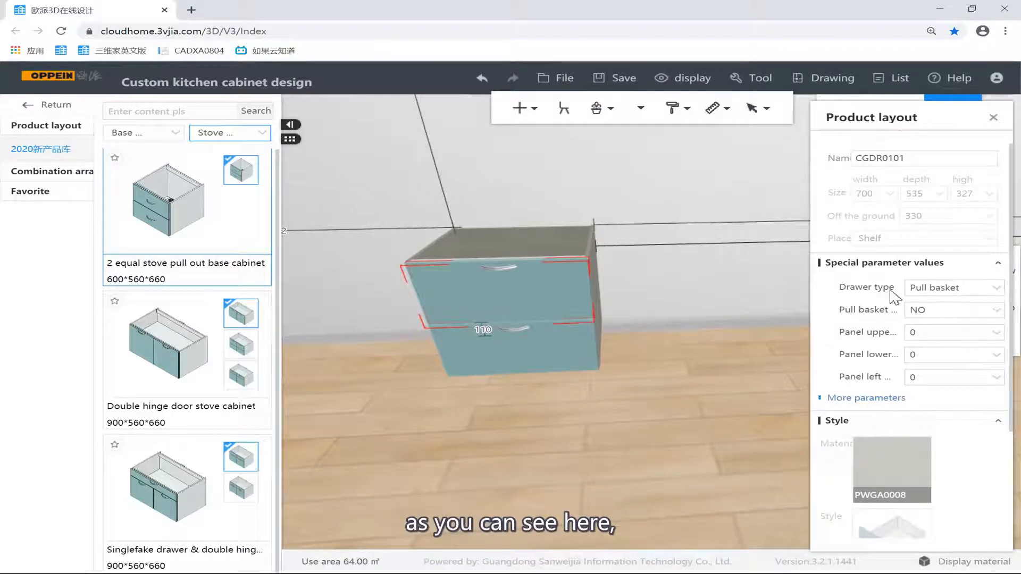
pyautogui.click(992, 289)
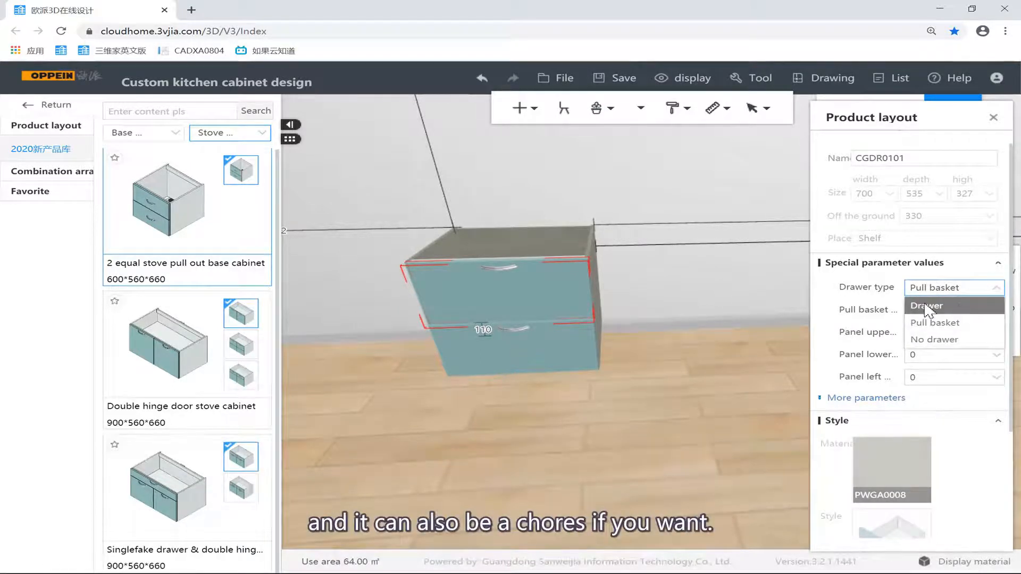
pyautogui.click(909, 288)
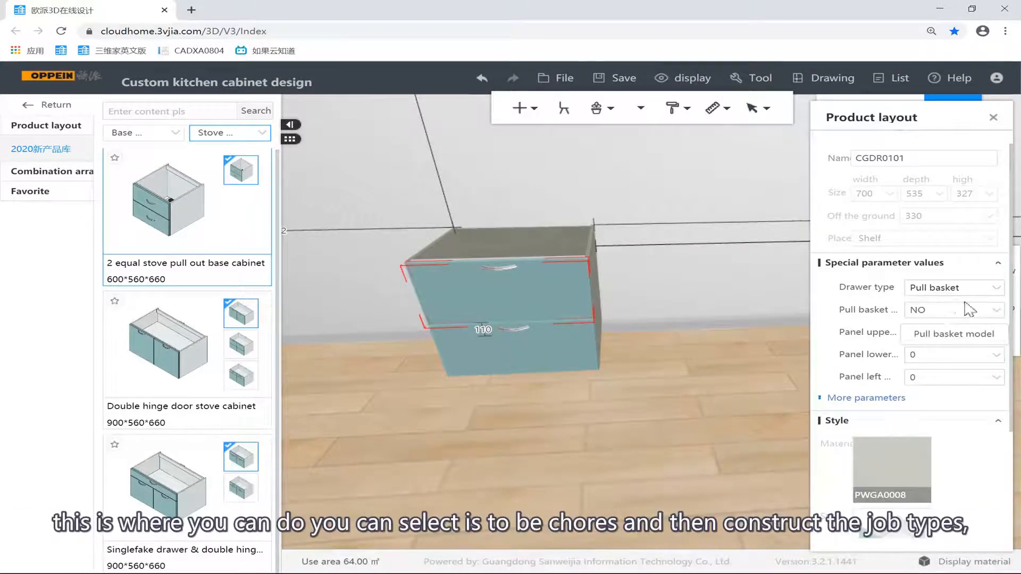
pyautogui.click(957, 288)
pyautogui.click(957, 302)
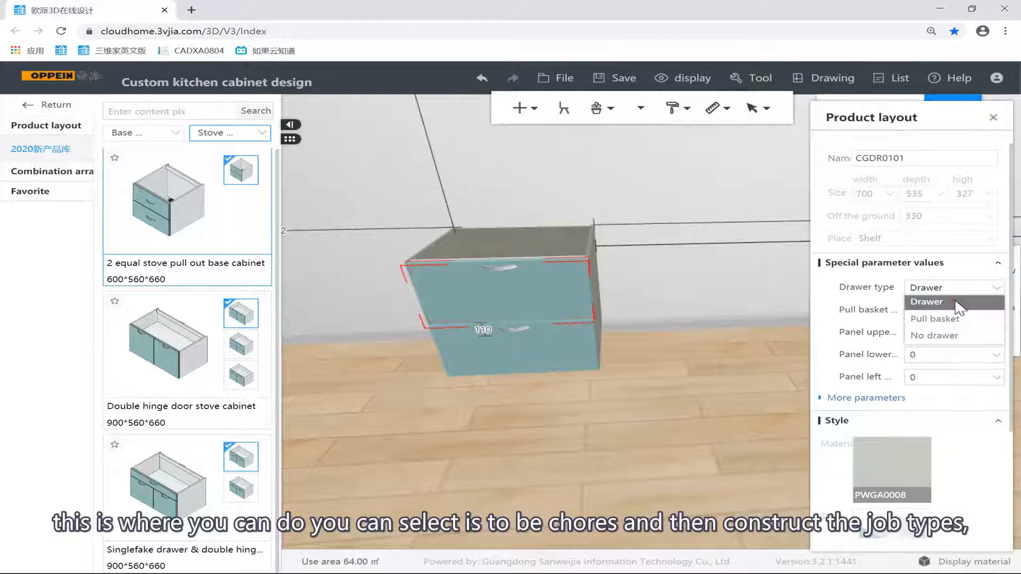
pyautogui.click(992, 312)
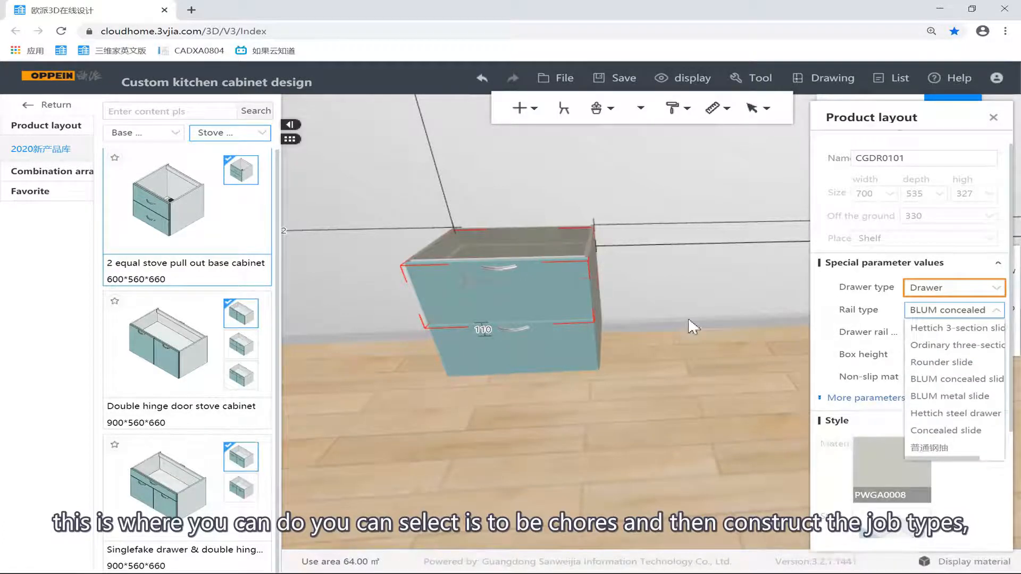
# Examine the drawer box inside the upper part of the stove cabinet from above and several sides.
pyautogui.click(658, 282)
pyautogui.moveTo(612, 296); pyautogui.dragTo(857, 328)
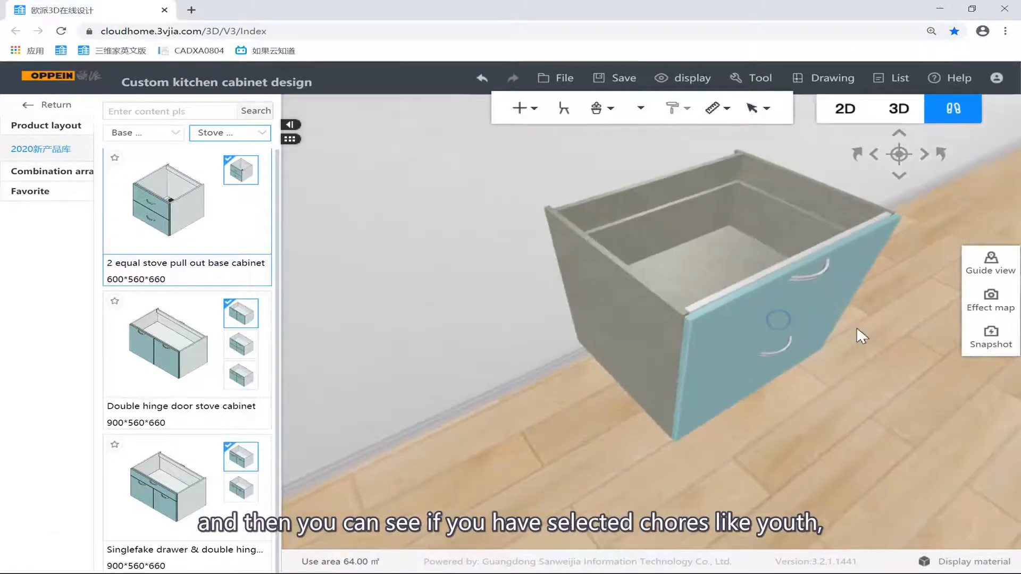
pyautogui.moveTo(690, 397); pyautogui.dragTo(915, 356)
pyautogui.click(745, 273)
pyautogui.moveTo(719, 279); pyautogui.dragTo(530, 243)
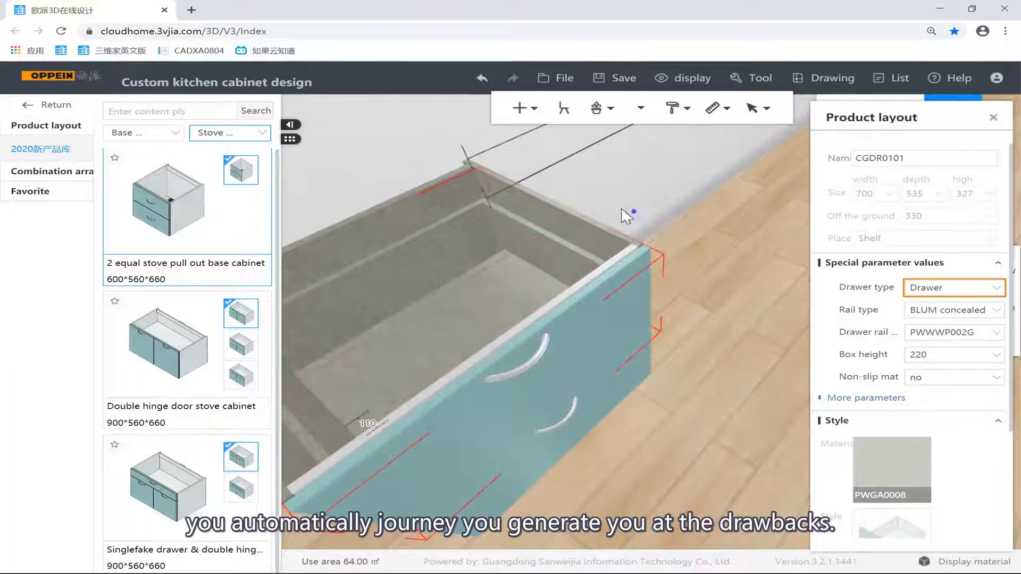
pyautogui.moveTo(623, 211); pyautogui.dragTo(568, 215)
# Set the upper pull-out's drawer type to Pull basket and show the pull basket models offered for it.
pyautogui.click(993, 288)
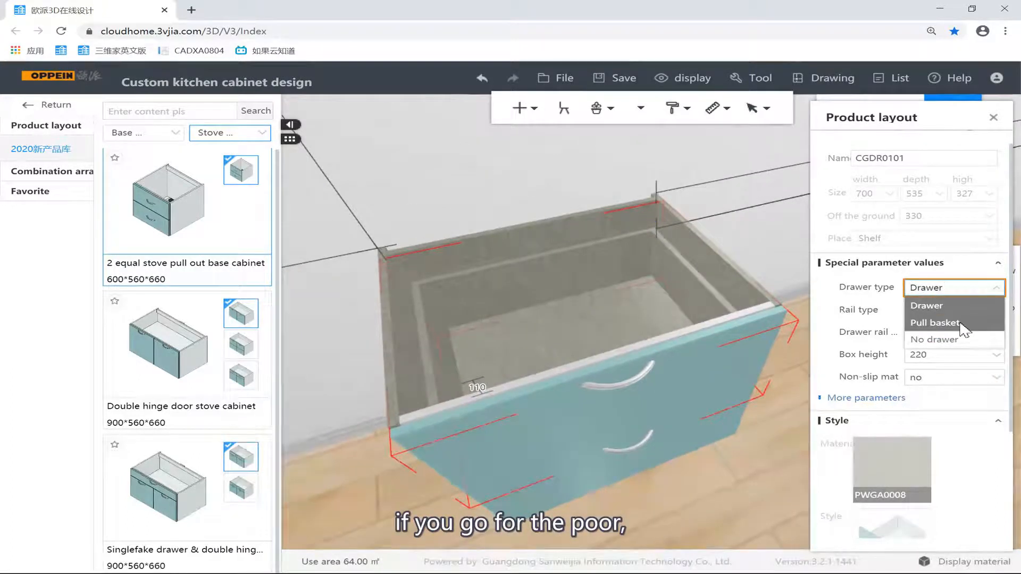
pyautogui.click(952, 321)
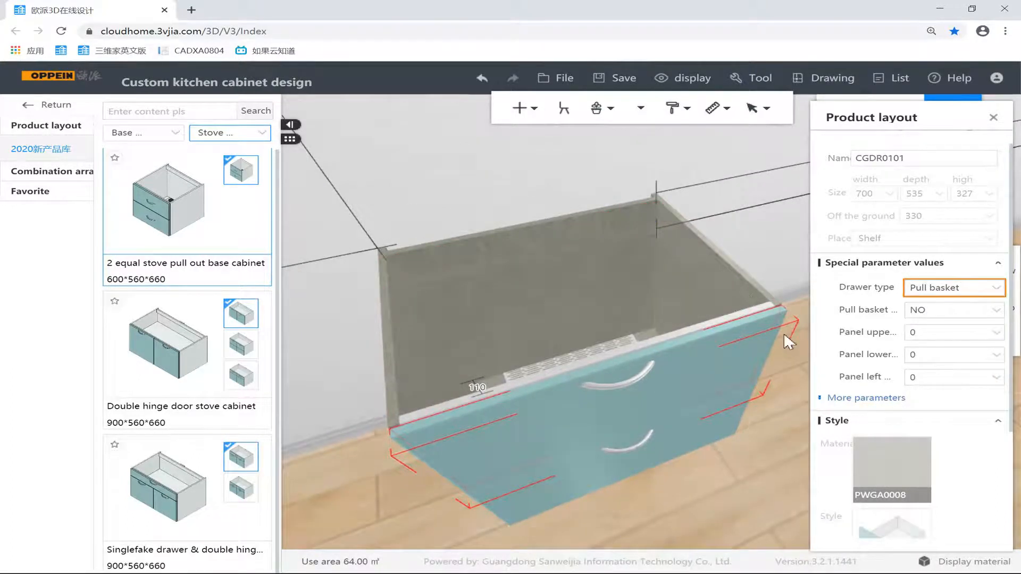
pyautogui.moveTo(577, 325); pyautogui.dragTo(680, 303)
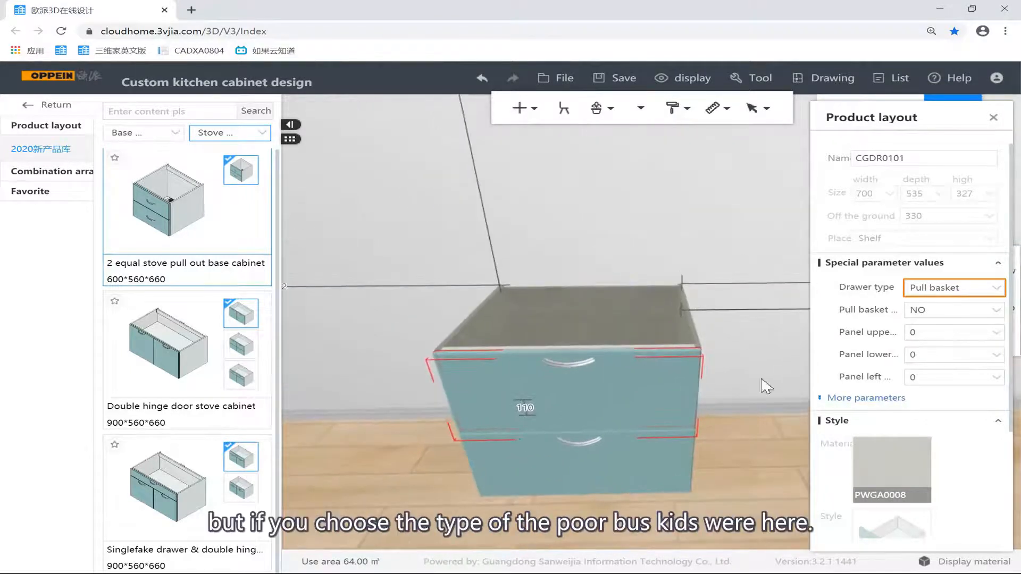
pyautogui.click(989, 310)
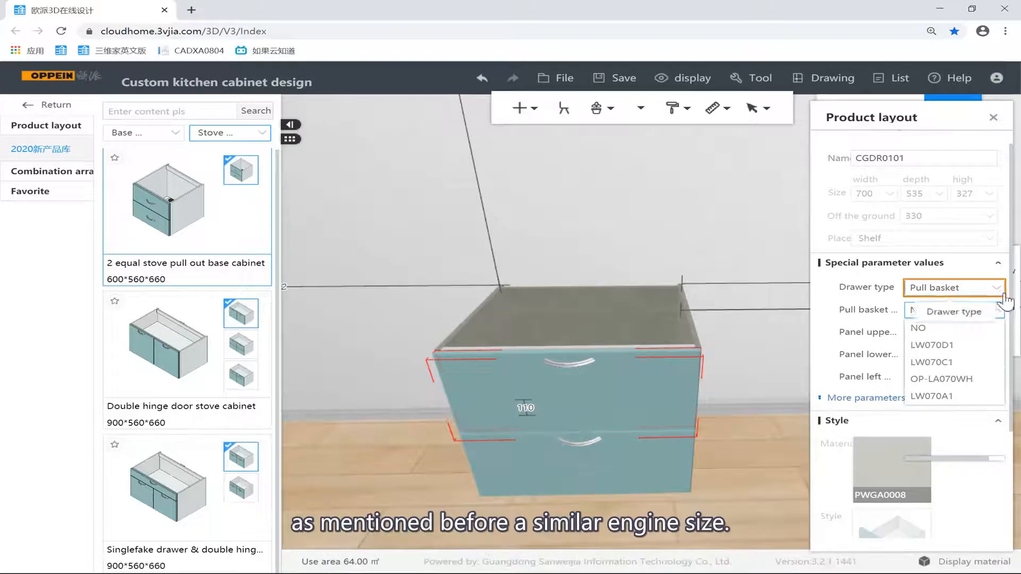
# Select the whole stove cabinet and set its width to 900.
pyautogui.click(677, 314)
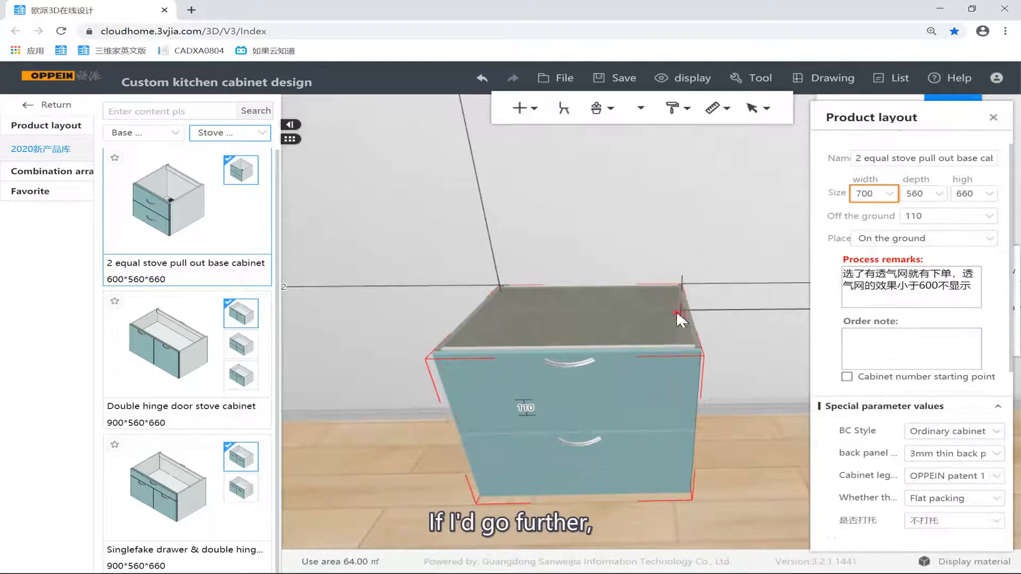
pyautogui.doubleClick(864, 193)
pyautogui.write('900')
pyautogui.press('Return')
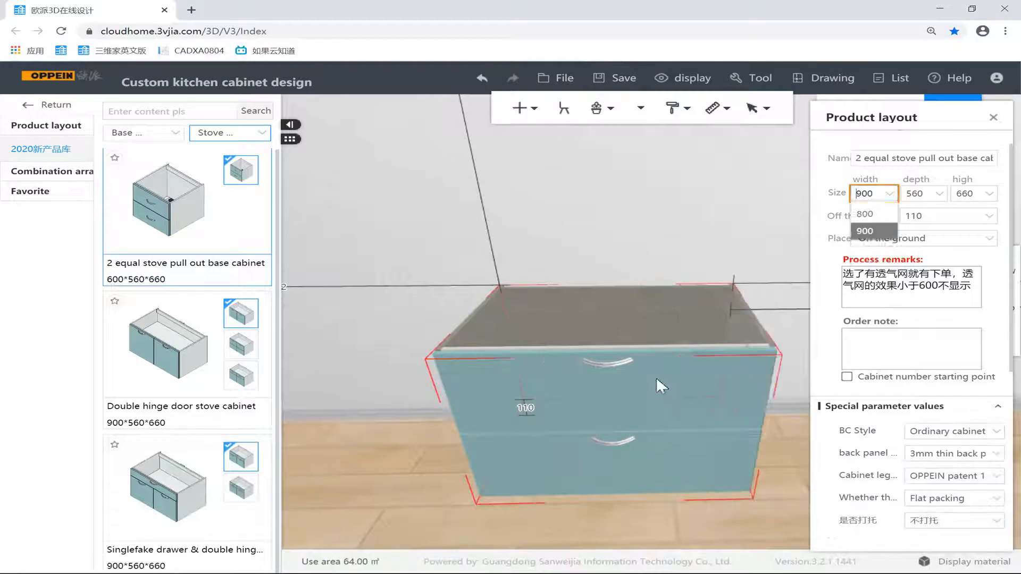
# Try pull basket model LW090A1 for the upper pull-out and settle on OP-LW090D1.
pyautogui.click(643, 383)
pyautogui.click(996, 308)
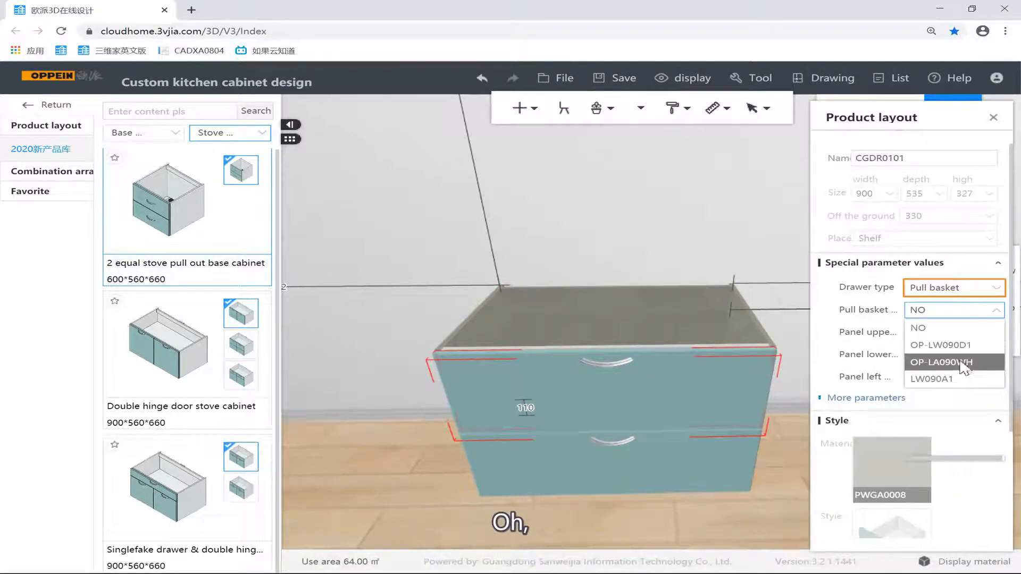
pyautogui.click(960, 346)
pyautogui.click(984, 310)
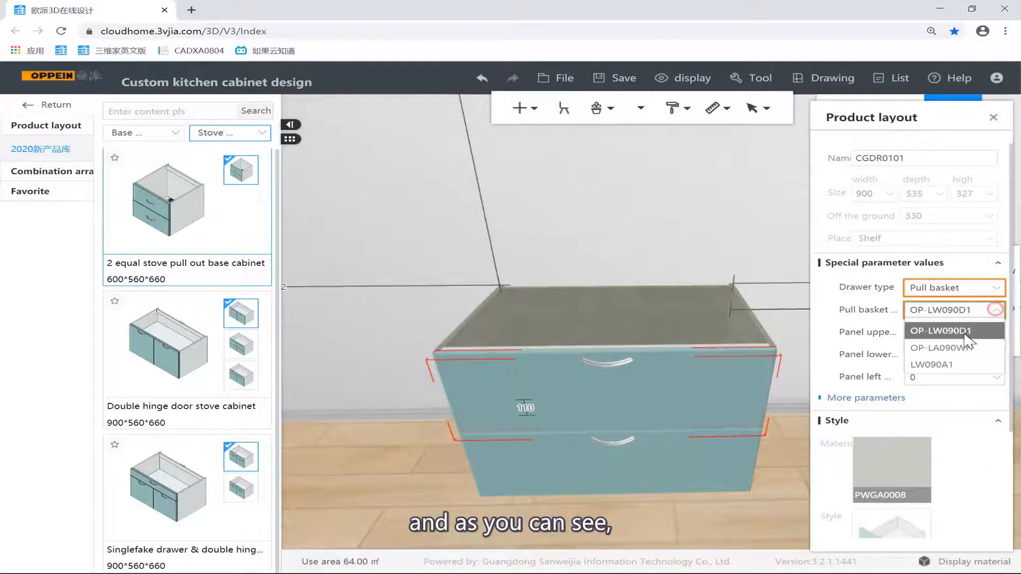
pyautogui.click(954, 379)
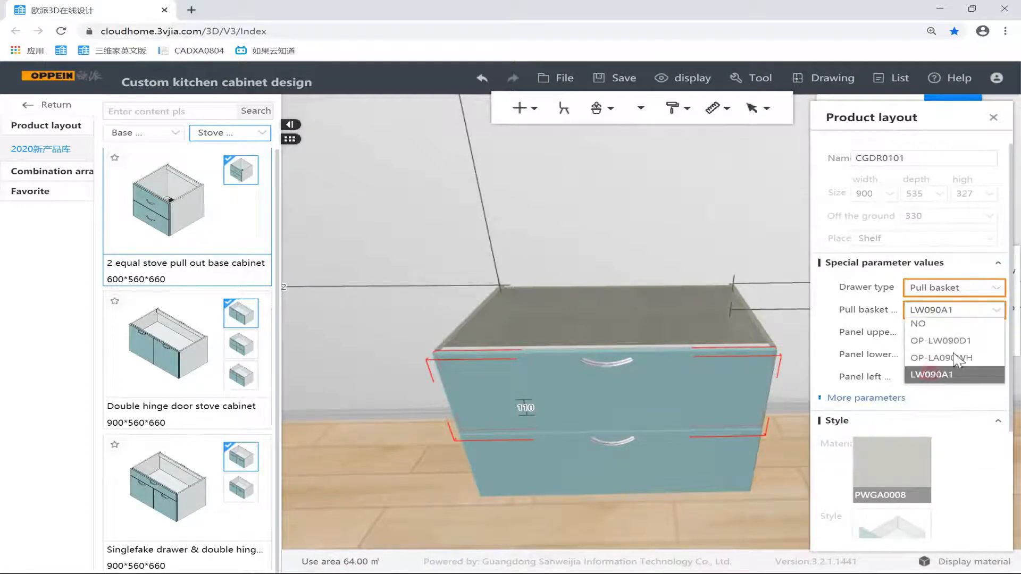
pyautogui.click(998, 309)
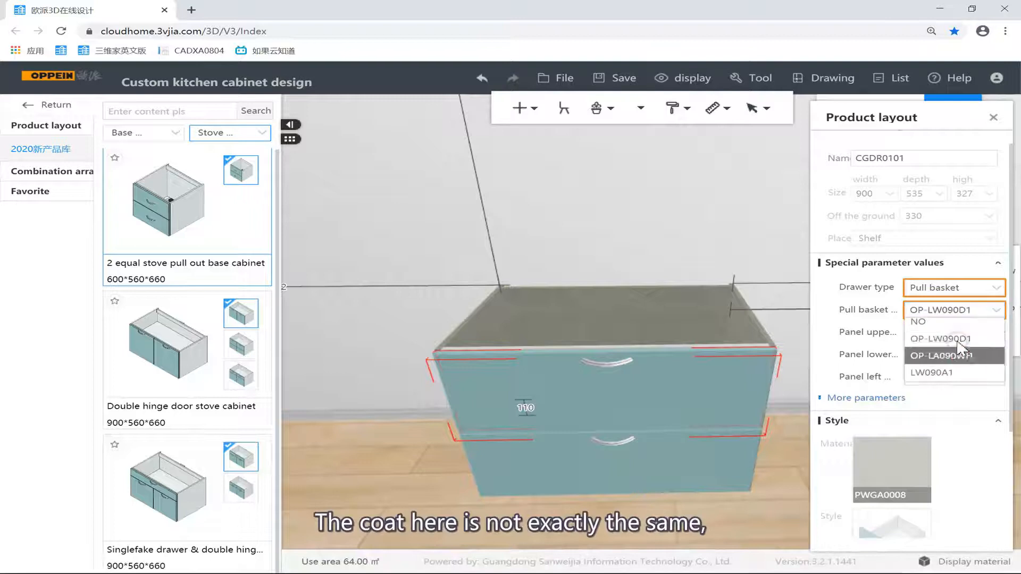
pyautogui.click(960, 346)
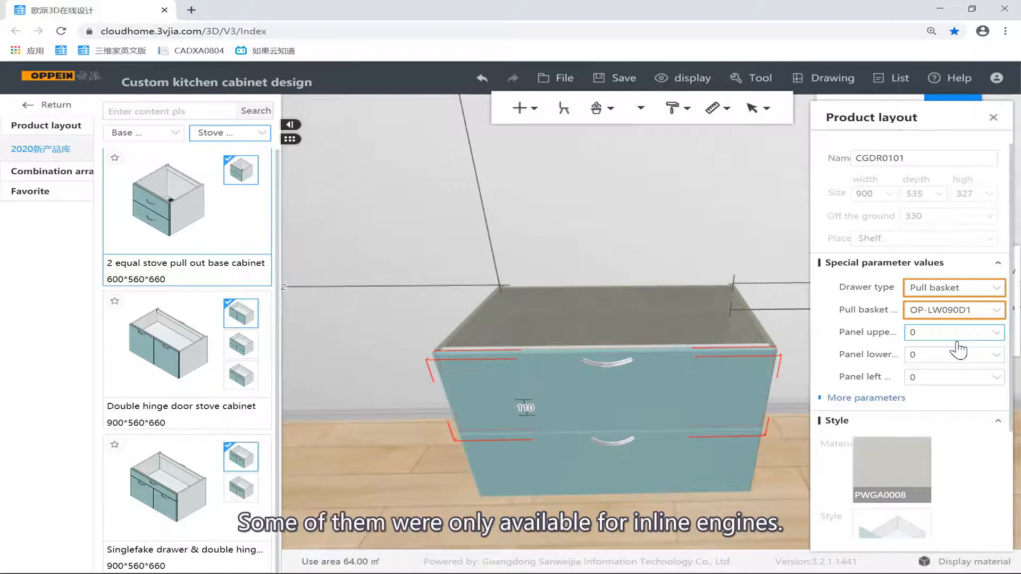
# Compare the pull basket settings of the lower pull-out with those of the upper one.
pyautogui.click(625, 450)
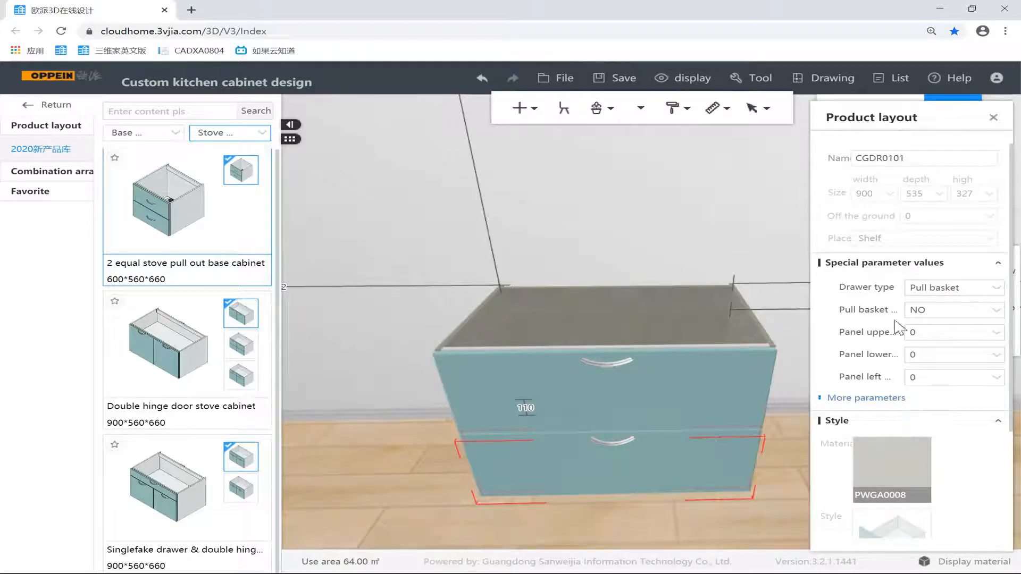
pyautogui.click(683, 392)
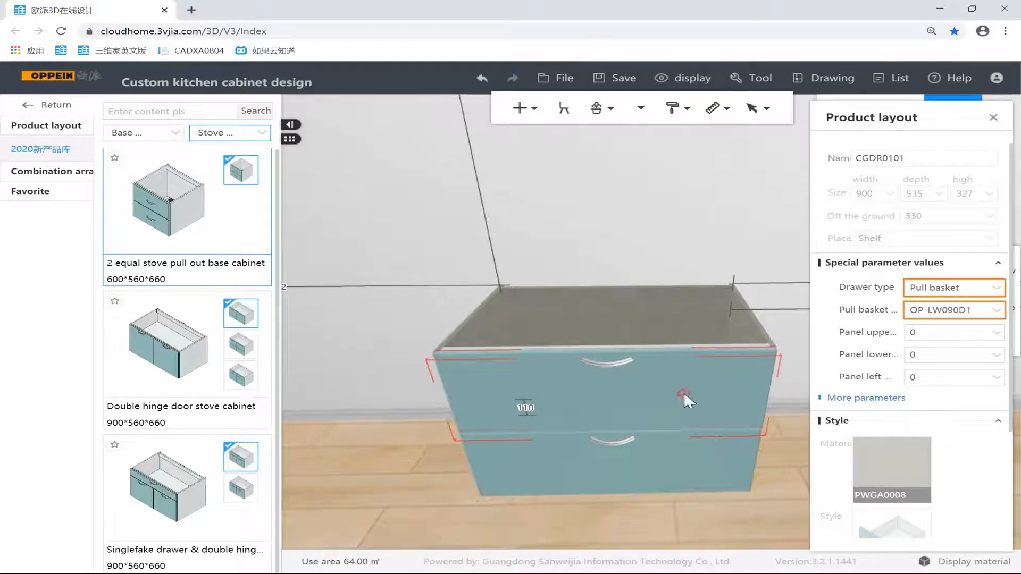
# Set the lower pull-out's pull basket model to OP-LT090D1.
pyautogui.click(997, 310)
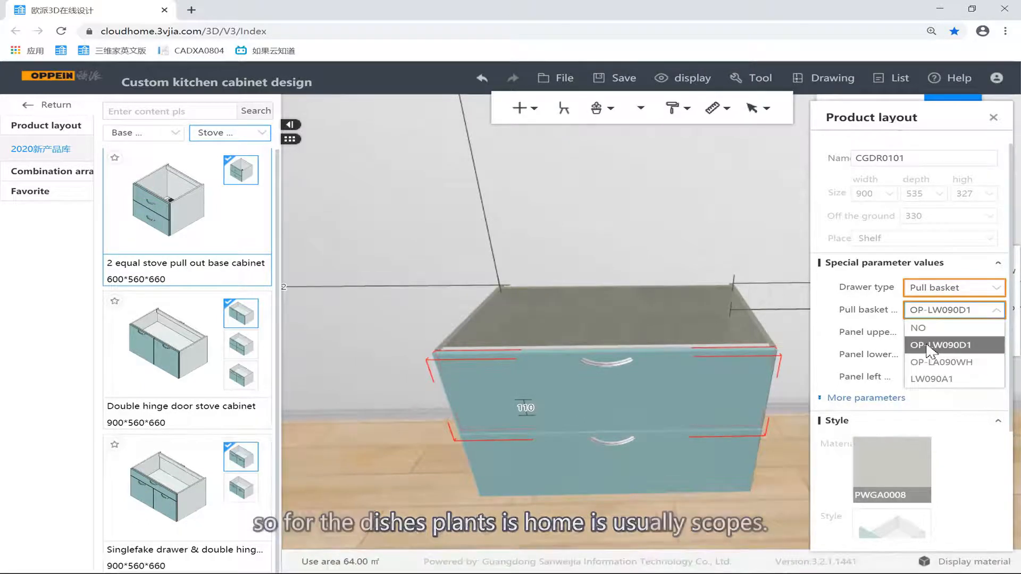
pyautogui.click(732, 455)
pyautogui.click(985, 310)
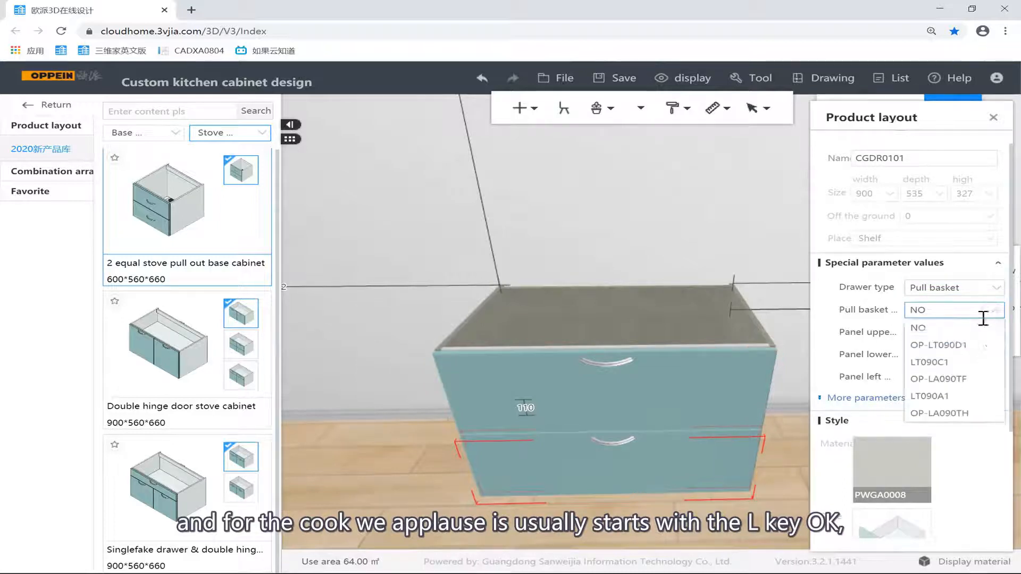
pyautogui.click(949, 345)
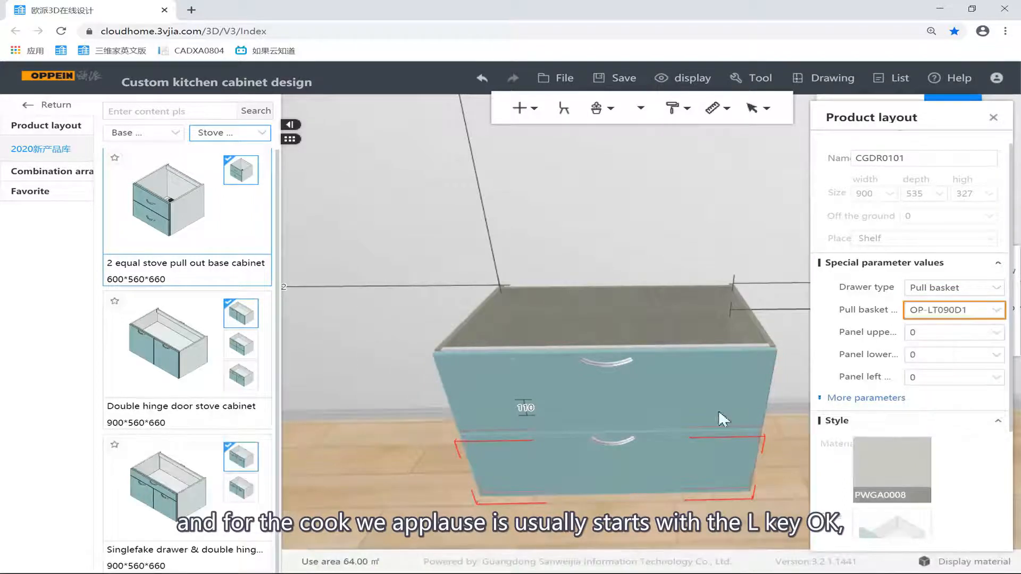
# Select the whole stove cabinet and open the storage system library for adding accessories to it.
pyautogui.moveTo(790, 430); pyautogui.dragTo(656, 337)
pyautogui.moveTo(685, 280); pyautogui.dragTo(638, 260)
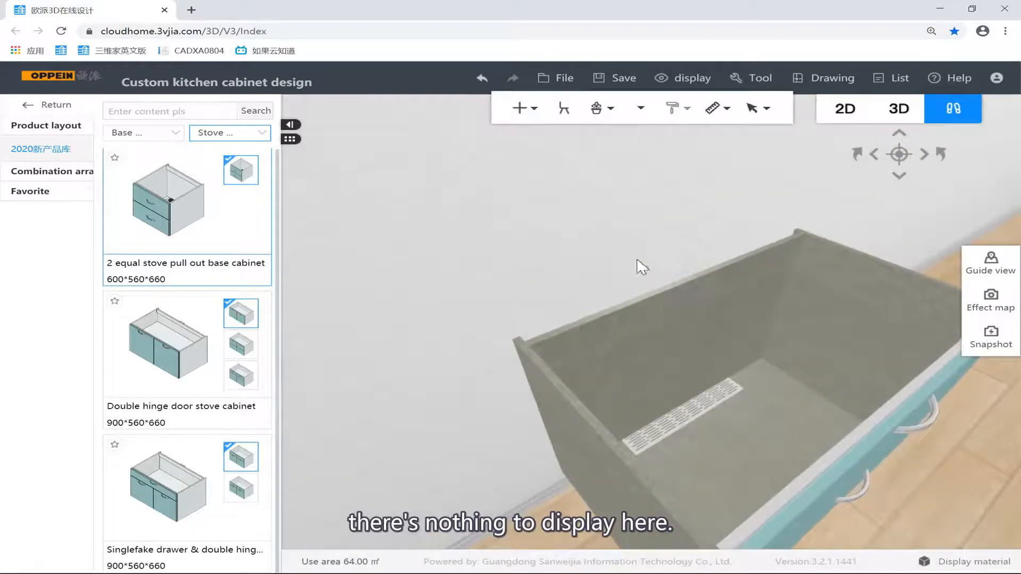
pyautogui.click(750, 291)
pyautogui.moveTo(751, 291); pyautogui.dragTo(776, 324)
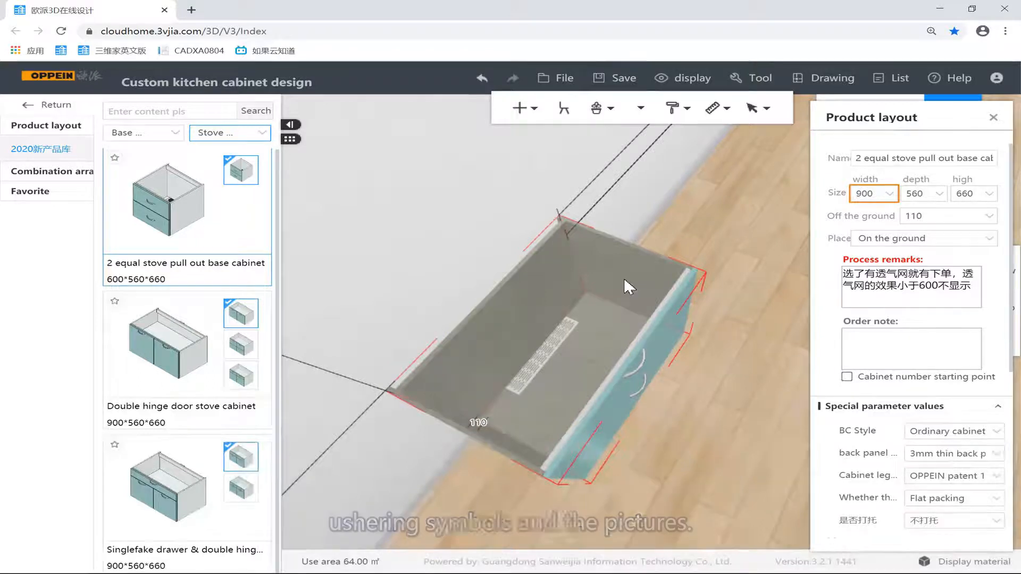
pyautogui.rightClick(625, 260)
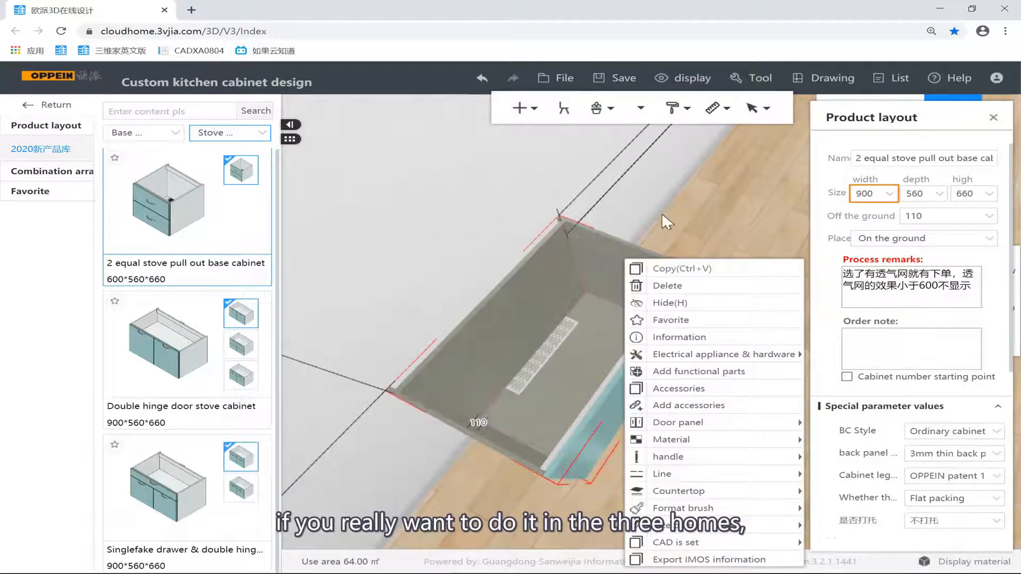
pyautogui.click(610, 246)
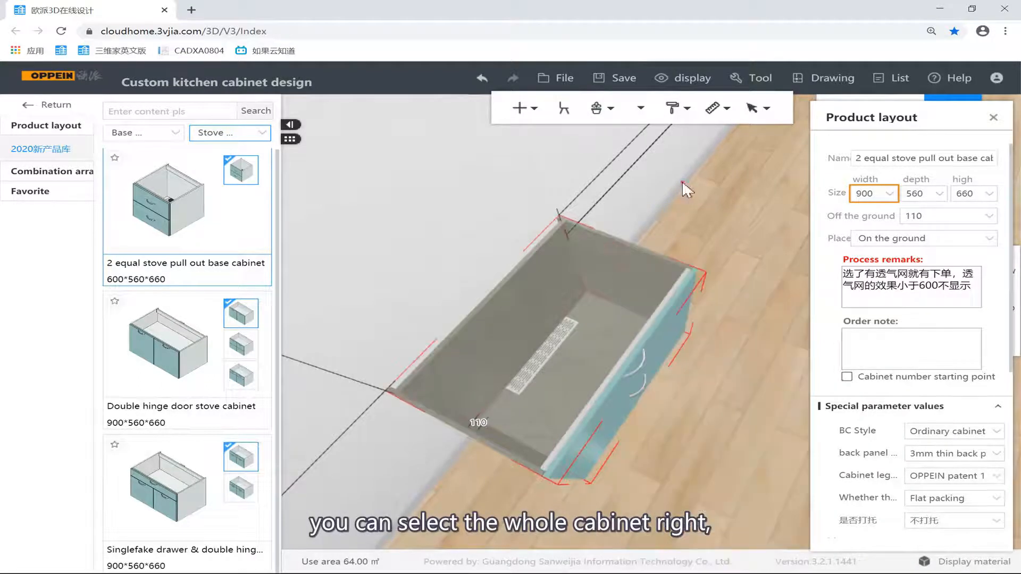
pyautogui.rightClick(620, 256)
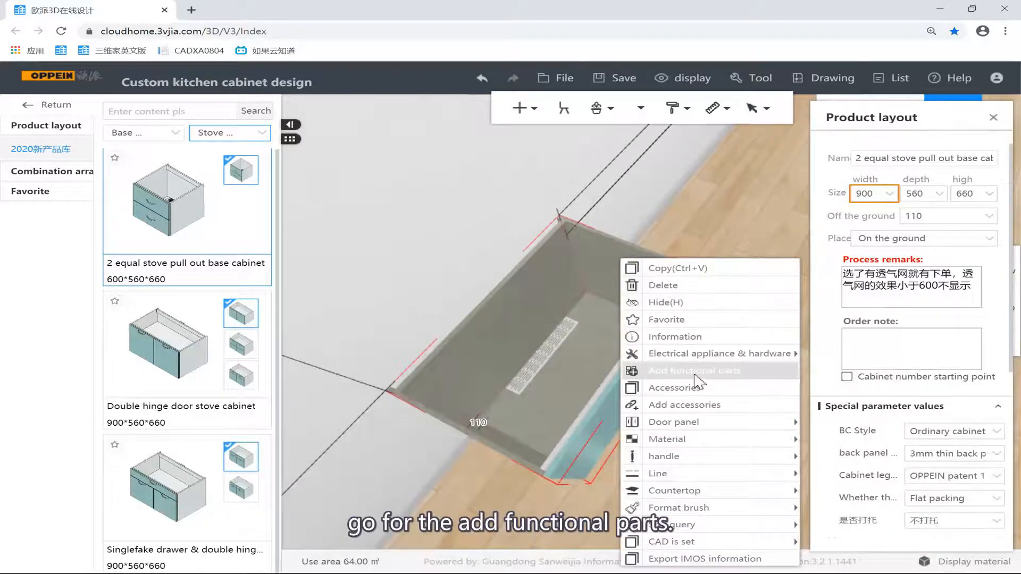
pyautogui.click(694, 372)
pyautogui.click(620, 343)
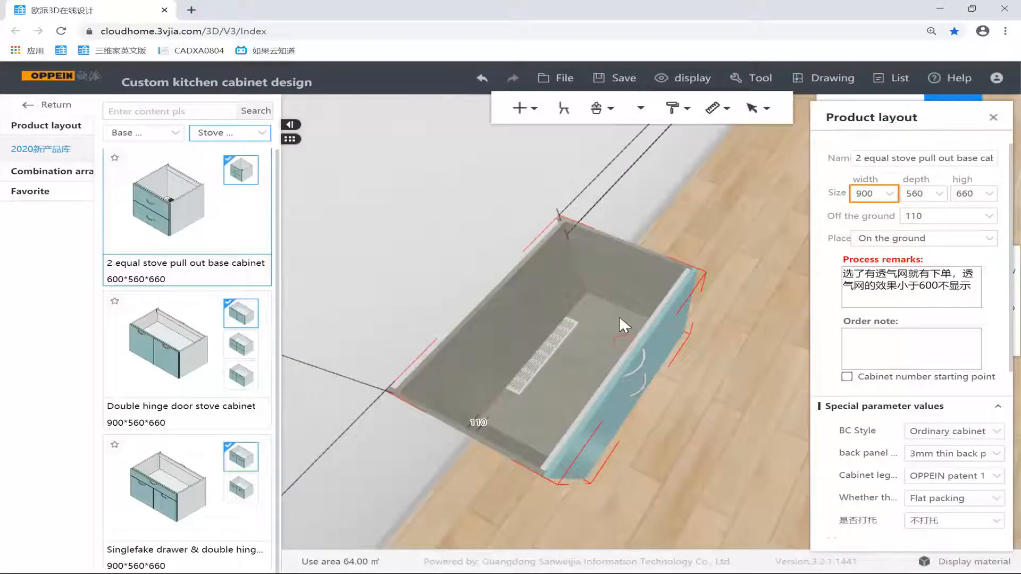
pyautogui.rightClick(621, 256)
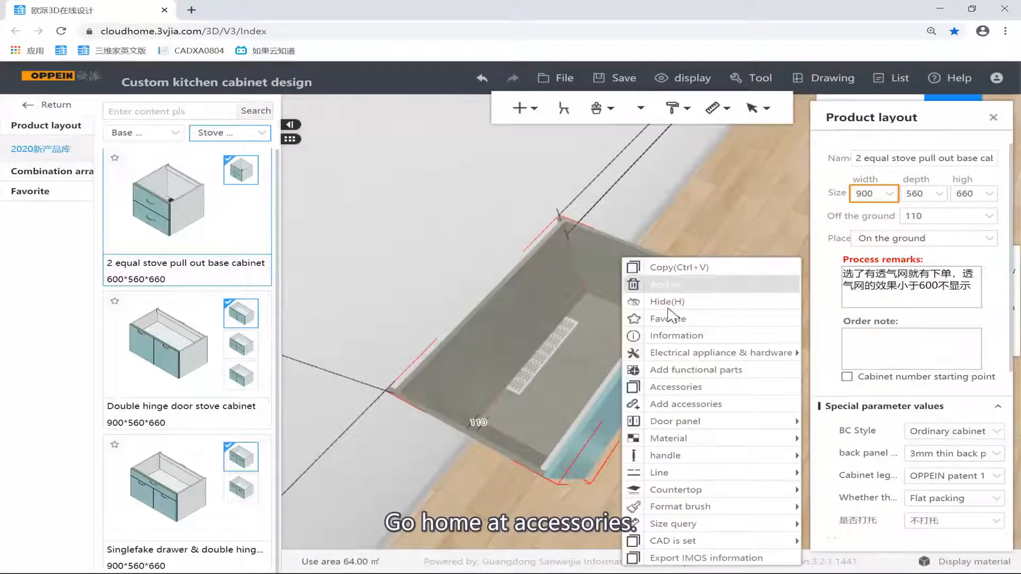
pyautogui.click(715, 405)
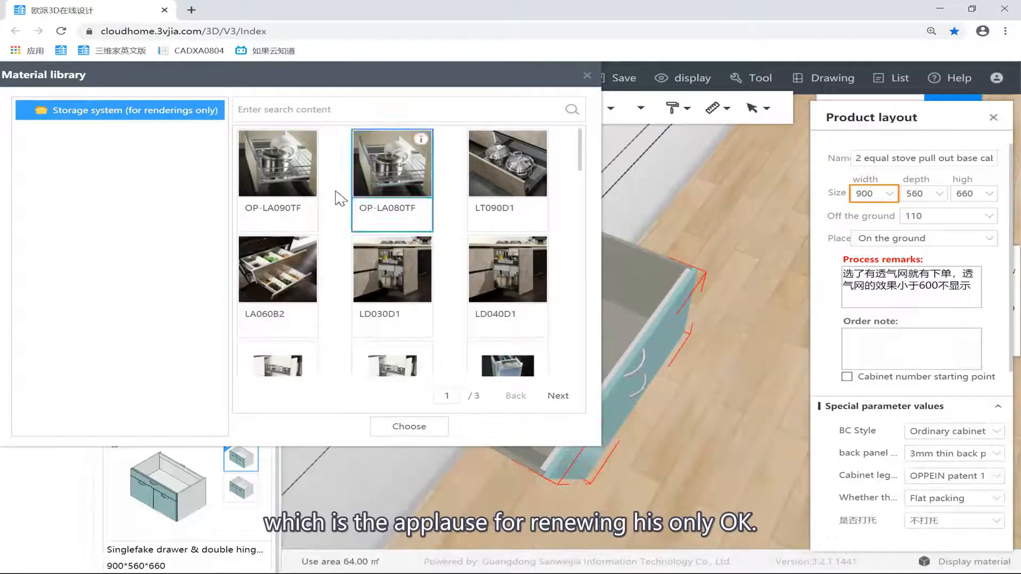
# Add the LT090D1 pot basket to the stove cabinet and move the material library aside to uncover the cabinet.
pyautogui.click(274, 165)
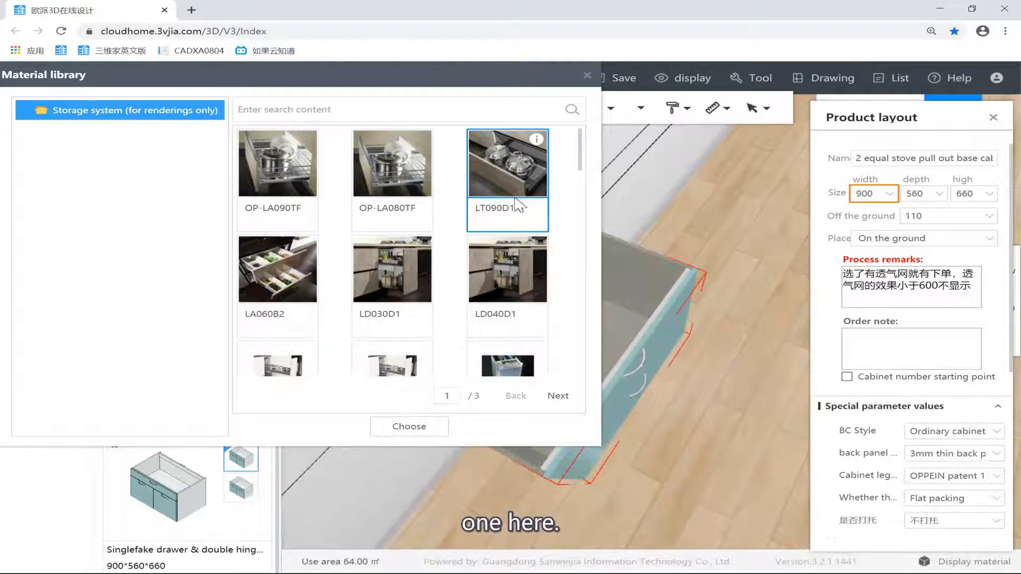
pyautogui.click(518, 172)
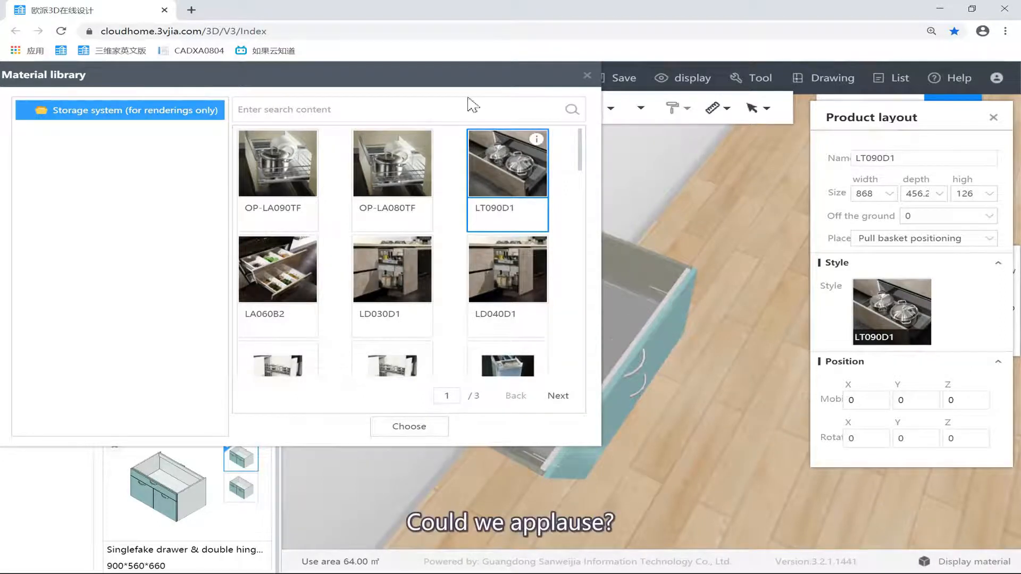
pyautogui.moveTo(470, 104); pyautogui.dragTo(339, 122)
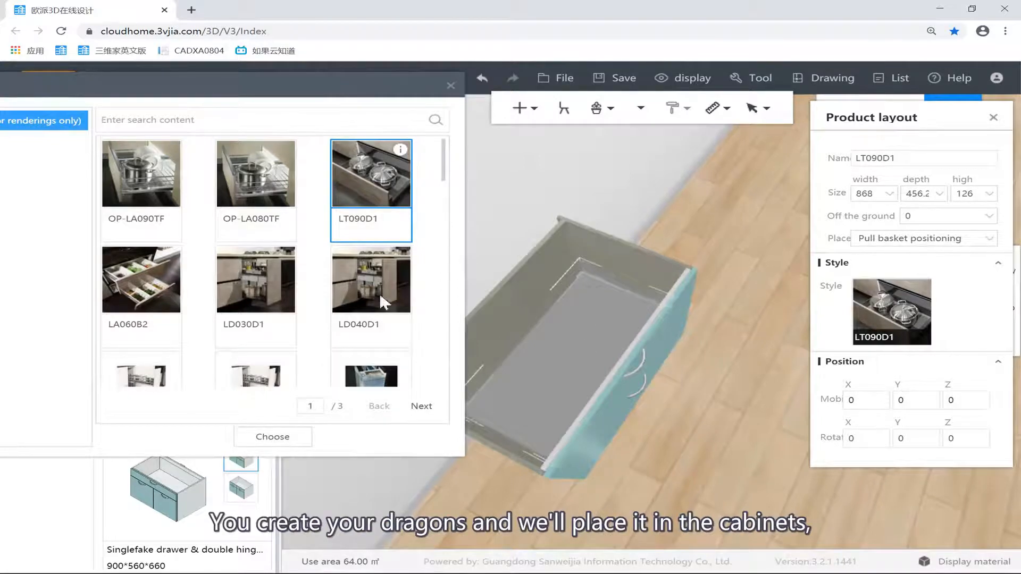
pyautogui.moveTo(726, 318); pyautogui.dragTo(638, 341)
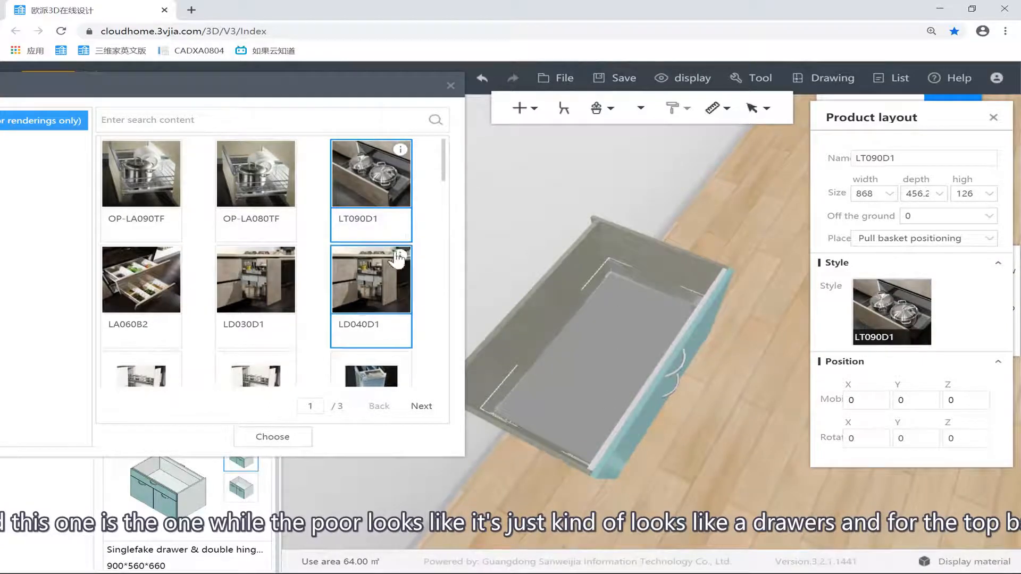
# Find the LW090D1 dish basket in the storage system library, add it to the stove cabinet and close the library.
pyautogui.scroll(-2, 396, 254)
pyautogui.scroll(2, 377, 242)
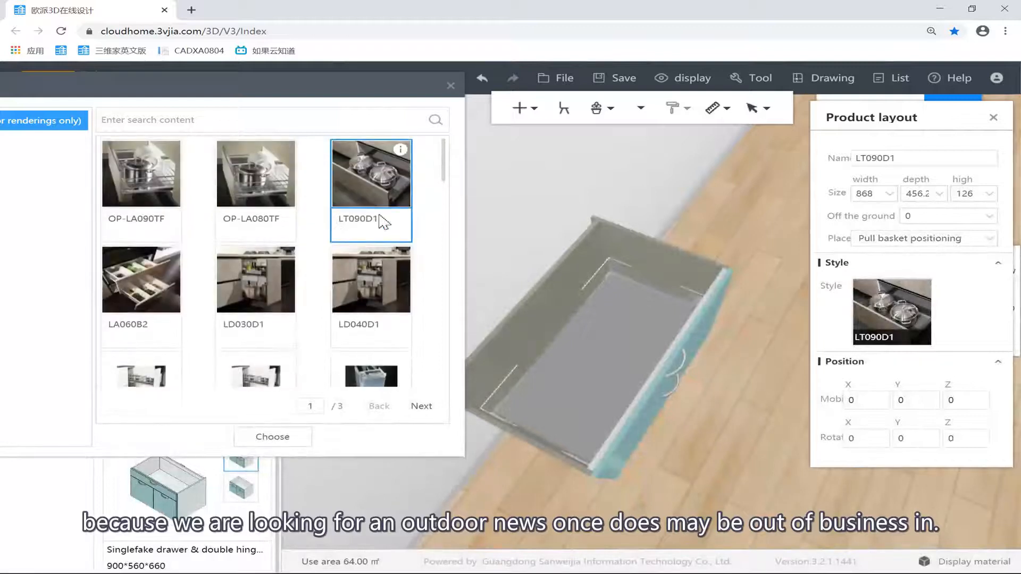
pyautogui.scroll(-4, 381, 223)
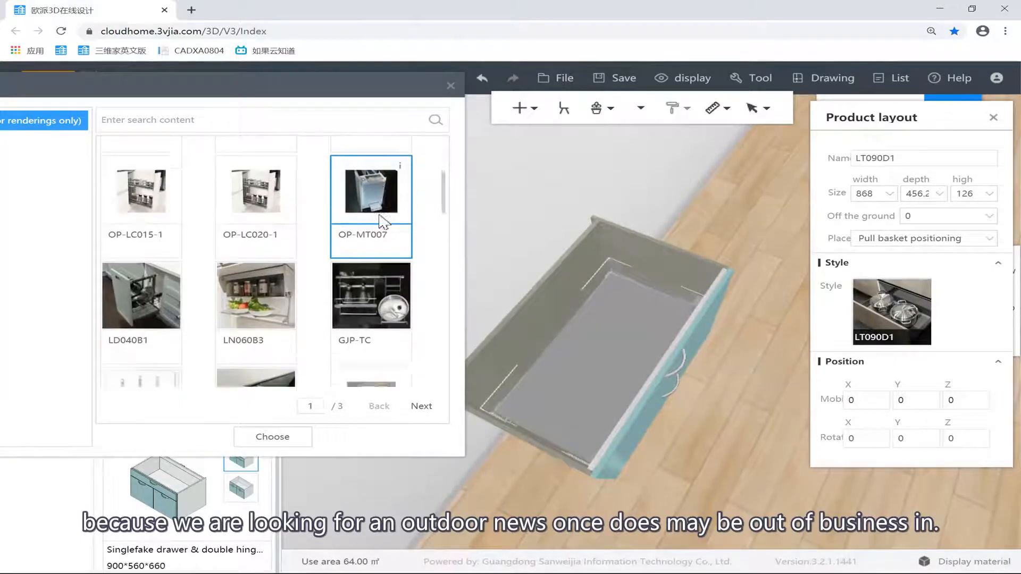
pyautogui.scroll(-8, 382, 222)
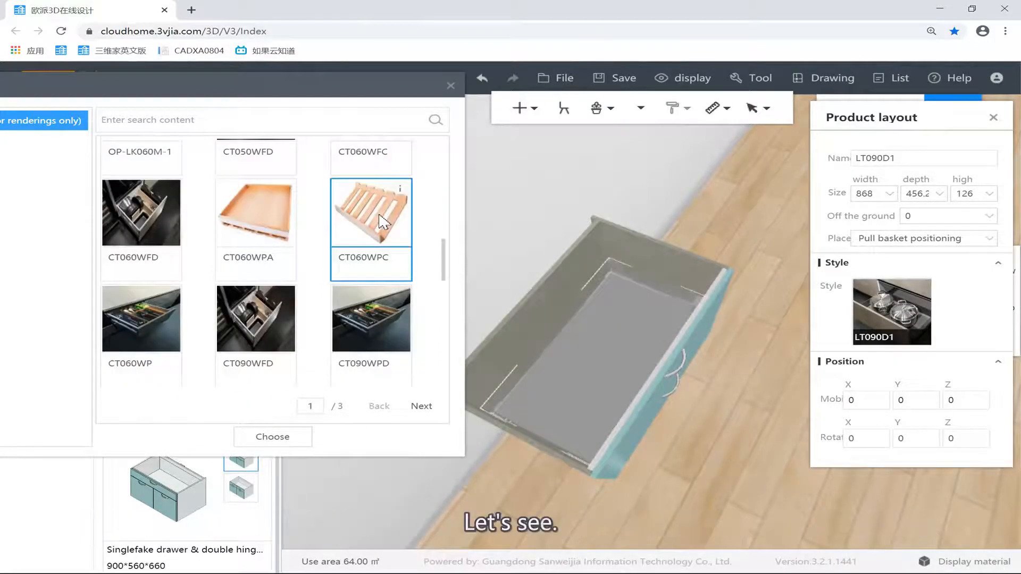
pyautogui.scroll(3, 382, 222)
pyautogui.scroll(-5, 382, 240)
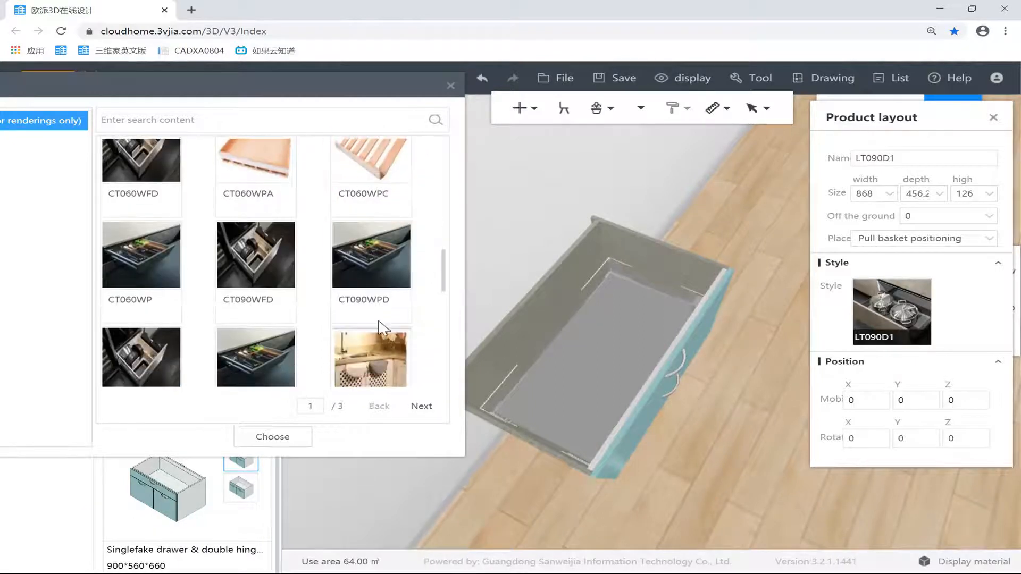
pyautogui.scroll(-2, 382, 326)
pyautogui.click(444, 292)
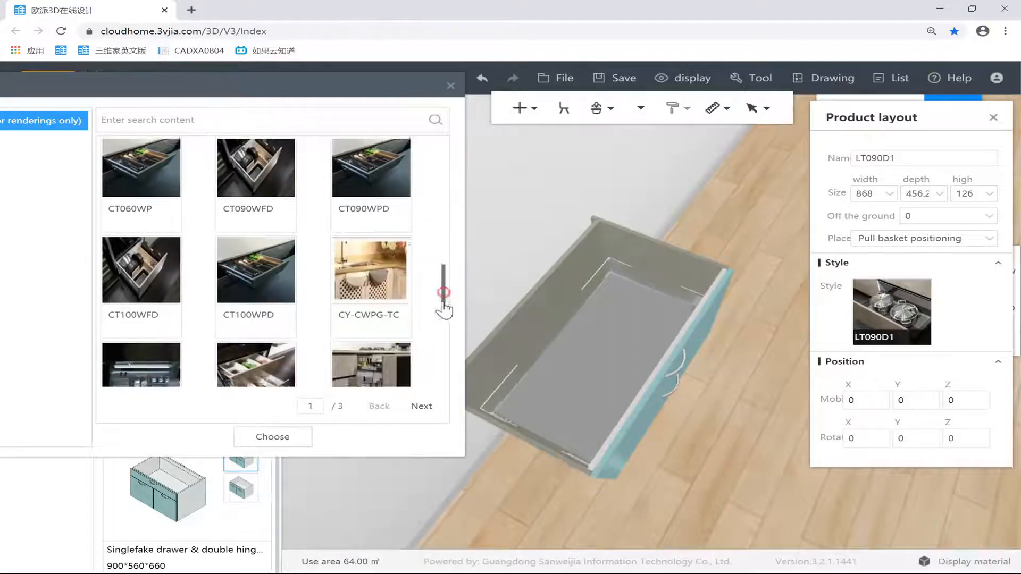
pyautogui.moveTo(443, 300); pyautogui.dragTo(429, 379)
pyautogui.click(132, 243)
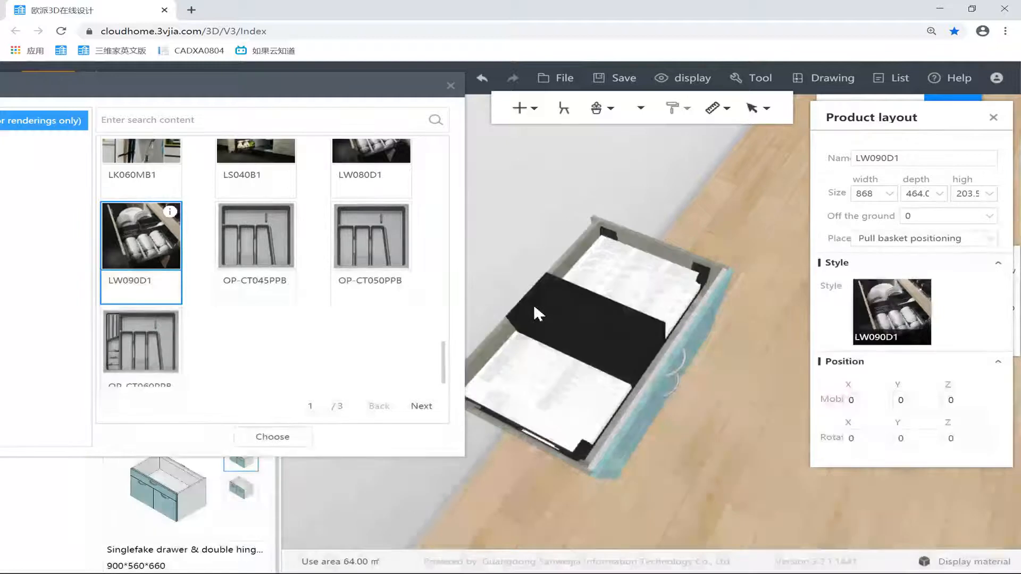
pyautogui.click(450, 87)
# Examine the dish basket from the front, opening and closing the stove cabinet's pull-out fronts.
pyautogui.click(589, 192)
pyautogui.moveTo(587, 193); pyautogui.dragTo(319, 196, button='right')
pyautogui.moveTo(319, 196); pyautogui.dragTo(480, 209)
pyautogui.moveTo(481, 209); pyautogui.dragTo(558, 319, button='right')
pyautogui.click(559, 329)
pyautogui.moveTo(559, 424); pyautogui.dragTo(560, 311, button='right')
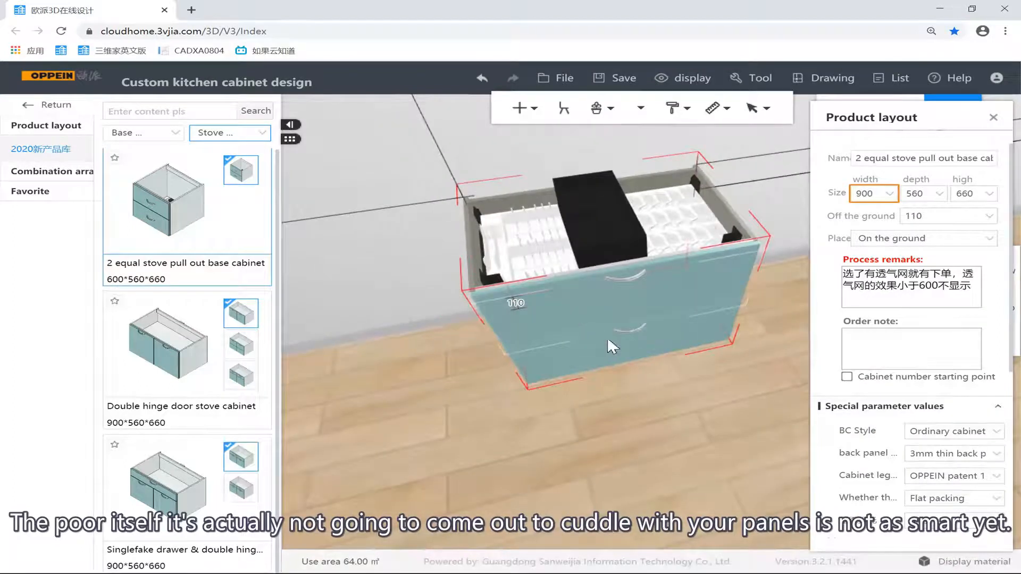
pyautogui.click(617, 348)
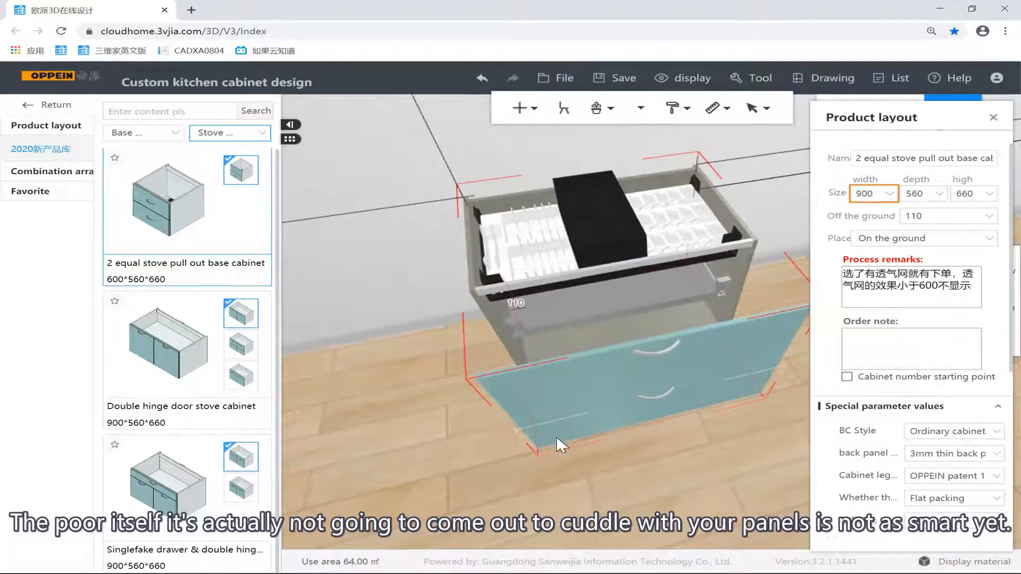
pyautogui.click(584, 356)
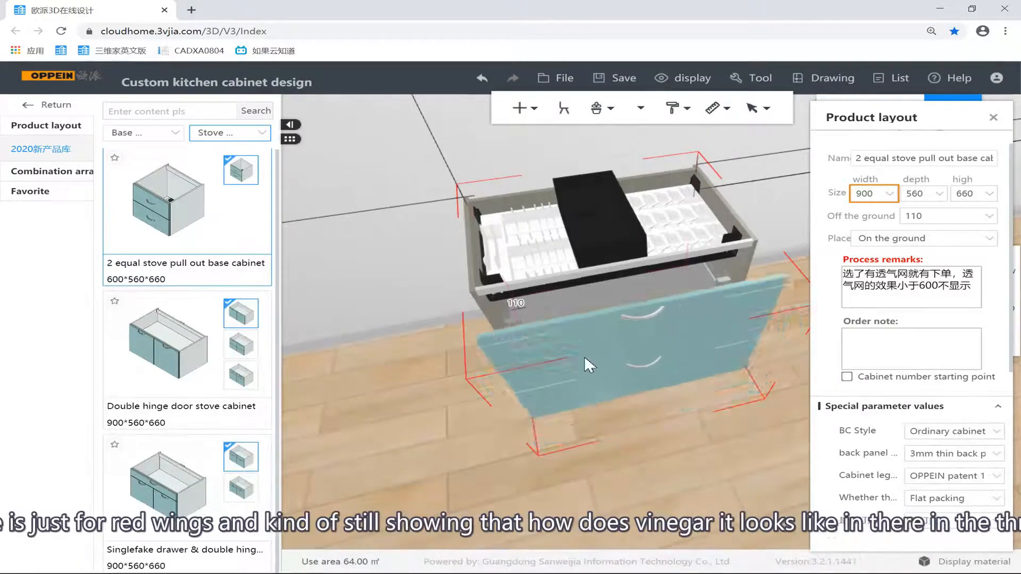
pyautogui.click(423, 176)
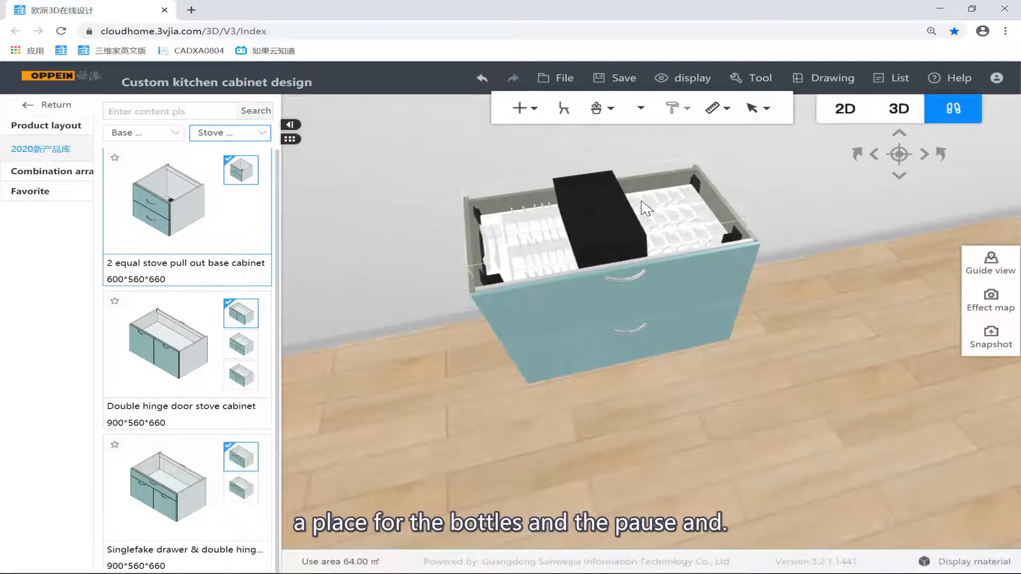
# Open the lower pull-out alone, inspect the space behind its front and close it again.
pyautogui.click(671, 331)
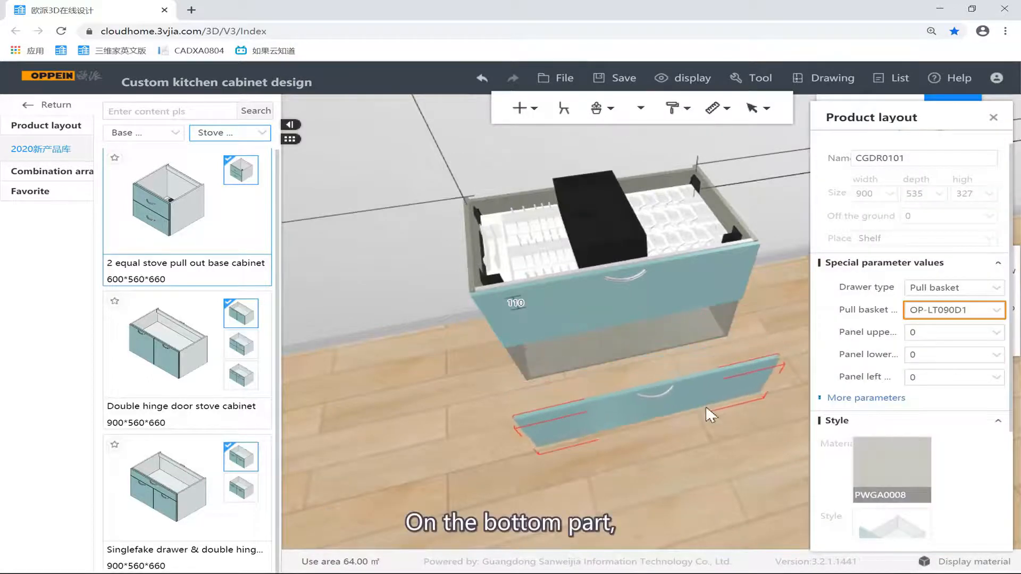
pyautogui.scroll(5, 659, 338)
pyautogui.moveTo(659, 338); pyautogui.dragTo(575, 348)
pyautogui.scroll(-7, 578, 327)
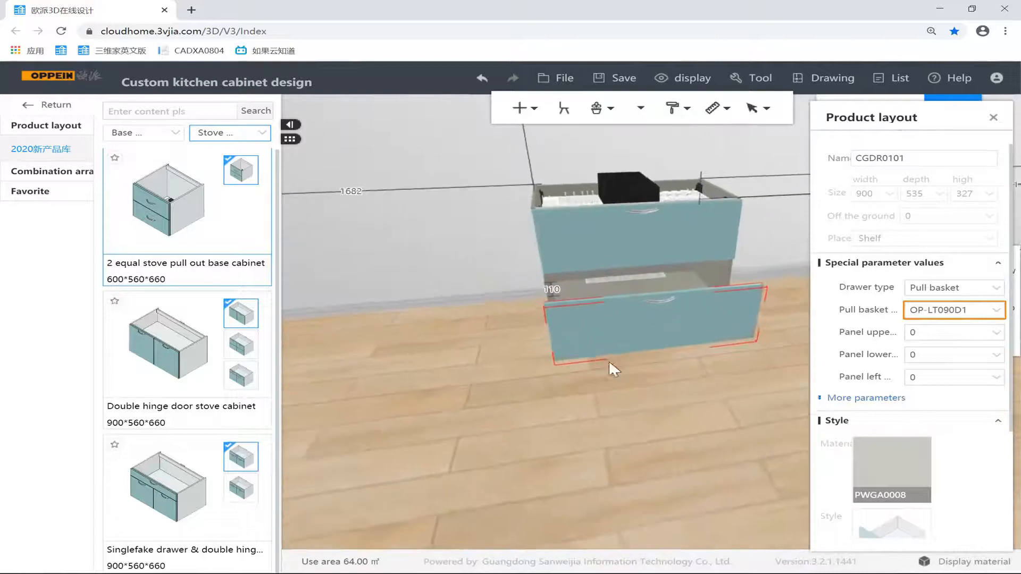
pyautogui.click(593, 349)
pyautogui.click(563, 391)
pyautogui.scroll(-4, 444, 371)
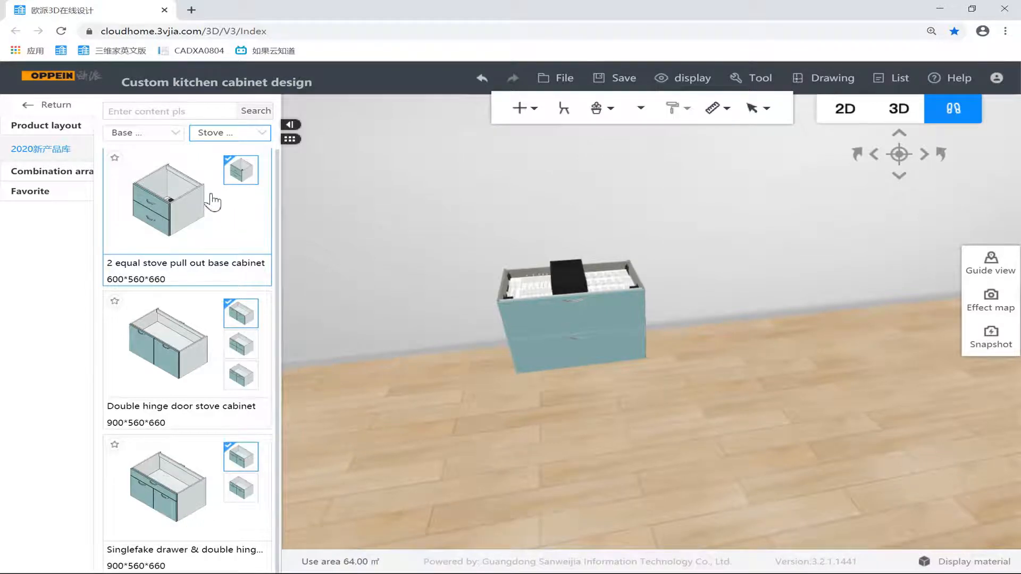
# Switch the base cabinet library to the pull out basket category and look through its cabinets.
pyautogui.click(255, 132)
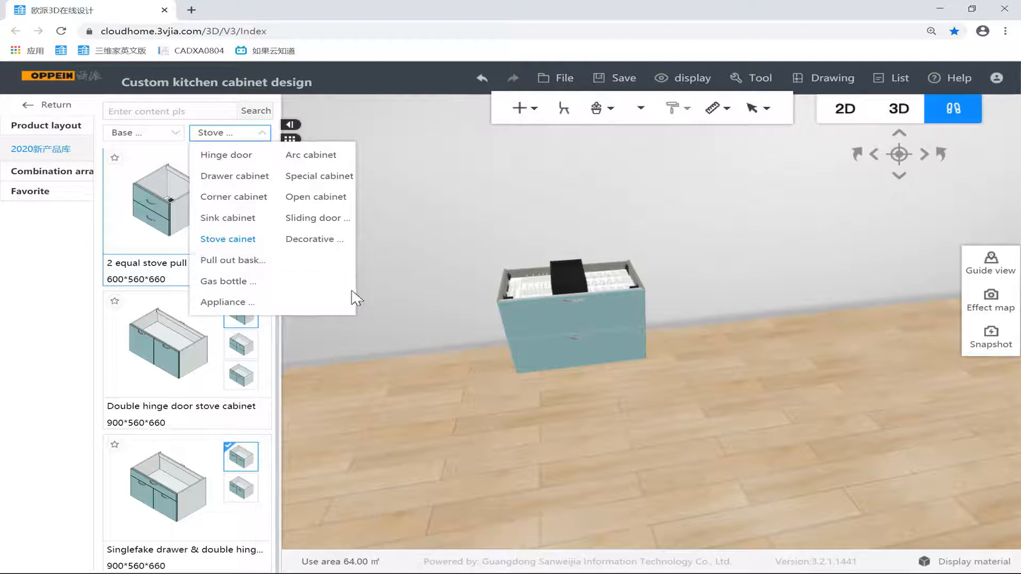
pyautogui.click(245, 260)
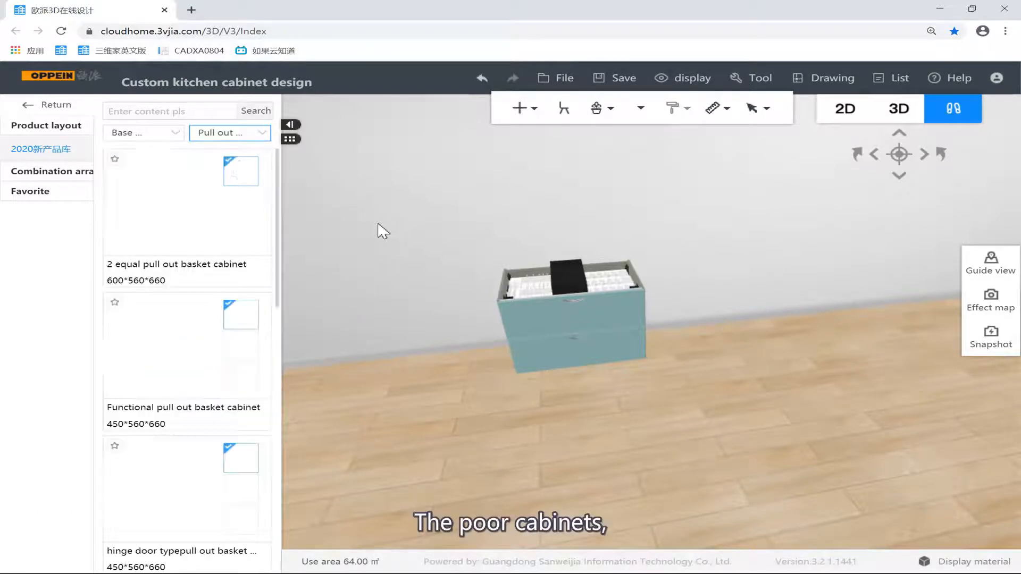
pyautogui.moveTo(503, 209); pyautogui.dragTo(481, 207, button='right')
pyautogui.click(488, 198)
pyautogui.moveTo(488, 199); pyautogui.dragTo(531, 206)
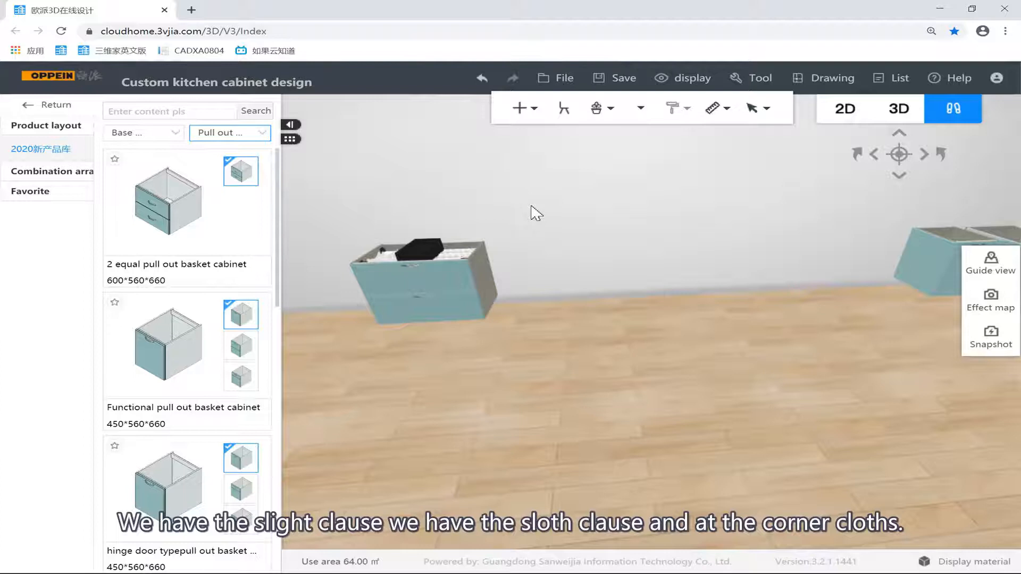
pyautogui.scroll(-5, 190, 285)
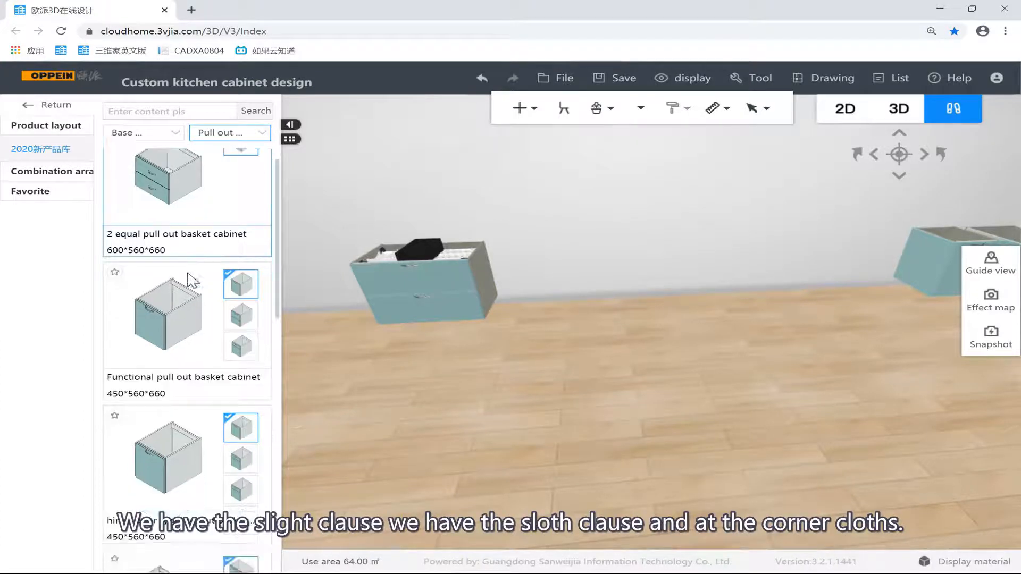
pyautogui.scroll(5, 187, 280)
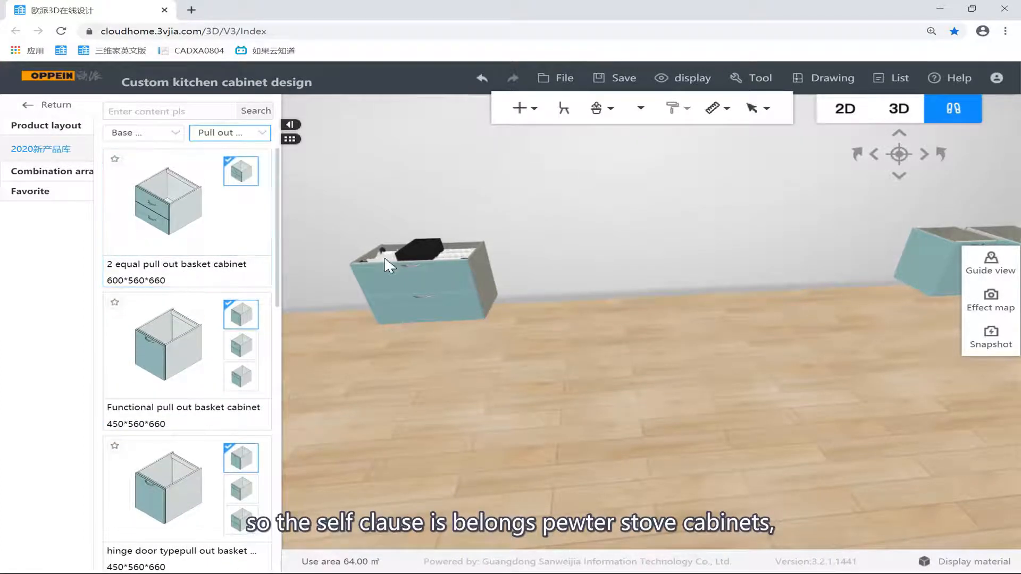
# Place a 2 equal pull out basket cabinet, 600*560*660, on the floor along the wall adjoining the stove cabinet's wall.
pyautogui.click(438, 259)
pyautogui.scroll(2, 611, 283)
pyautogui.click(602, 281)
pyautogui.press('a')
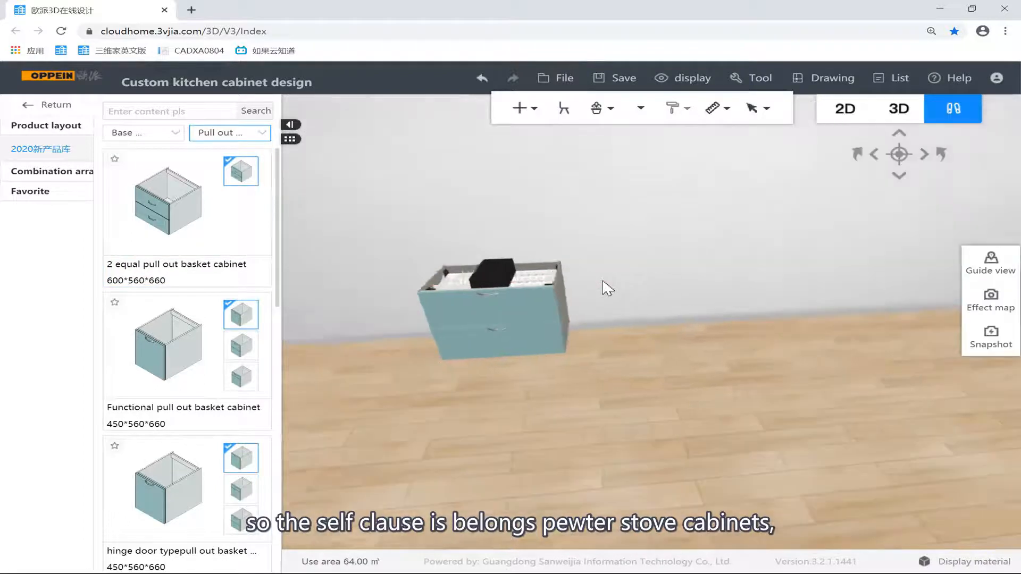
pyautogui.moveTo(602, 282); pyautogui.dragTo(397, 230)
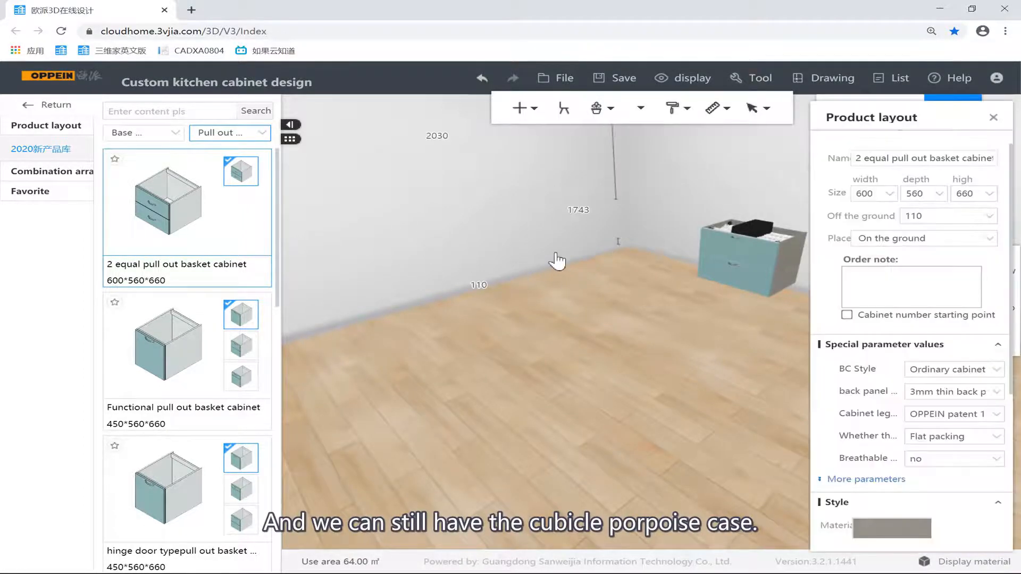
pyautogui.click(486, 278)
pyautogui.click(517, 207)
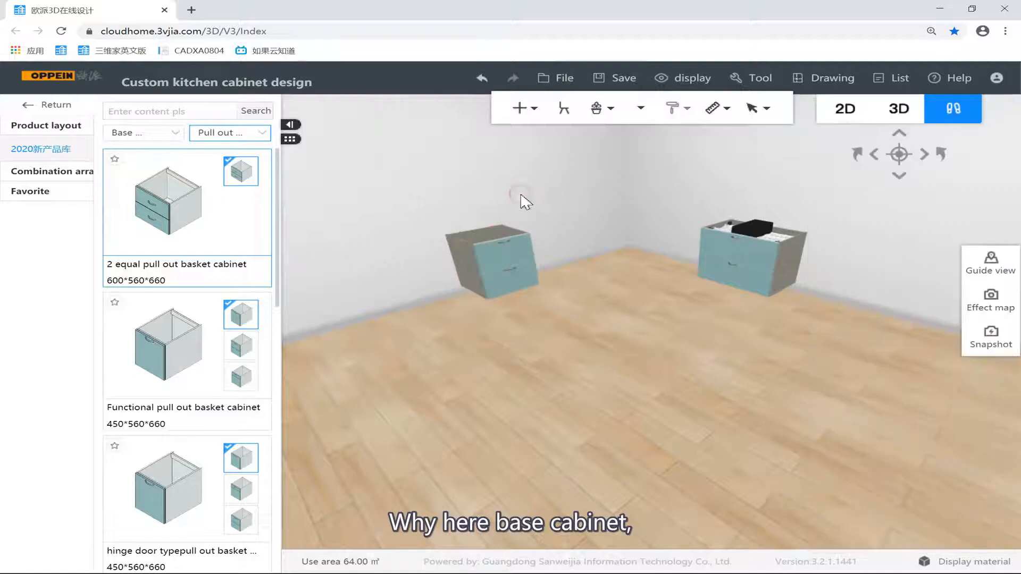
# Try the No drawer type on the new cabinet's upper front and restore its drawer type to Pull basket.
pyautogui.scroll(5, 532, 208)
pyautogui.click(574, 237)
pyautogui.moveTo(572, 230); pyautogui.dragTo(487, 317)
pyautogui.click(950, 288)
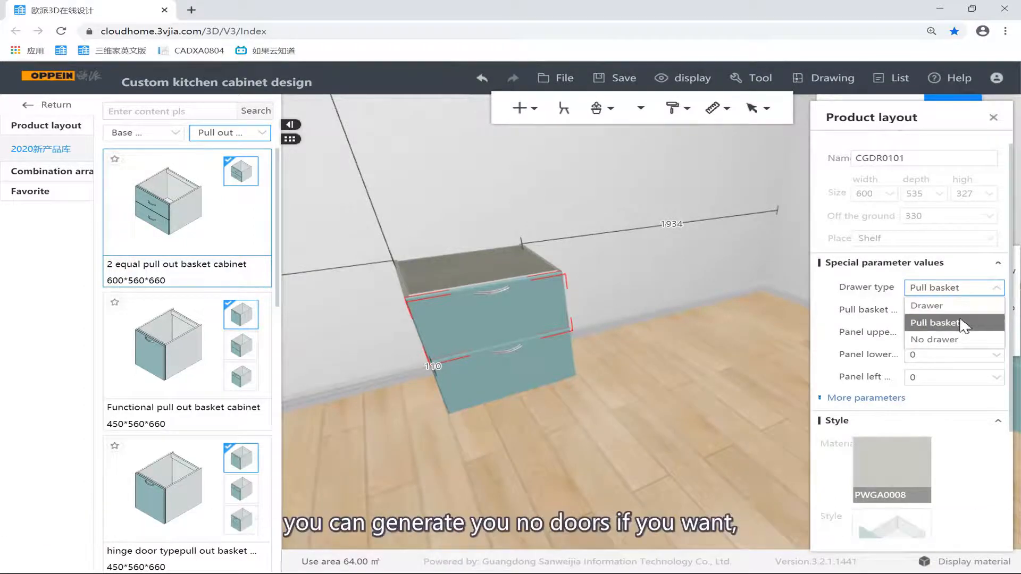
pyautogui.click(949, 338)
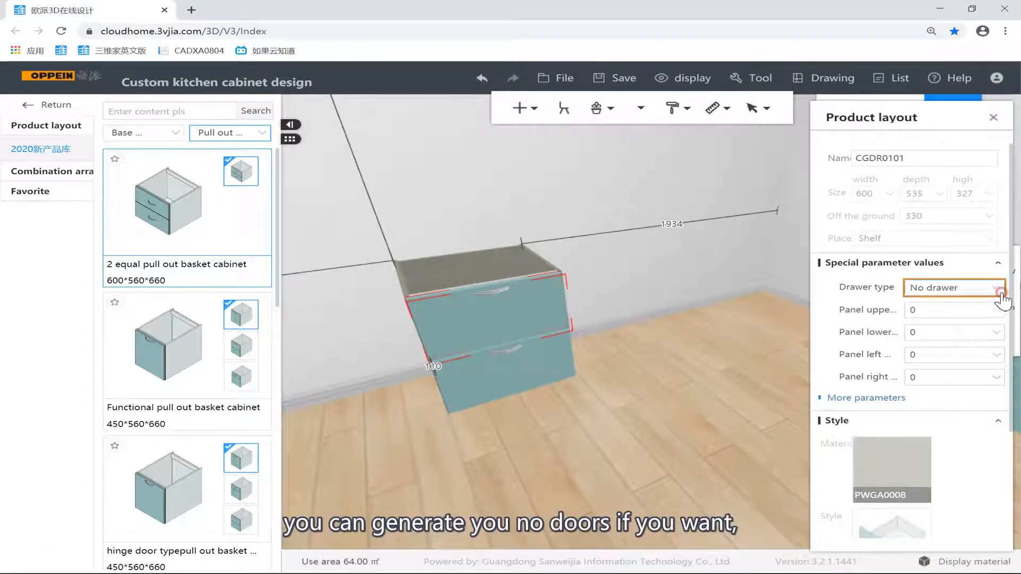
pyautogui.click(995, 288)
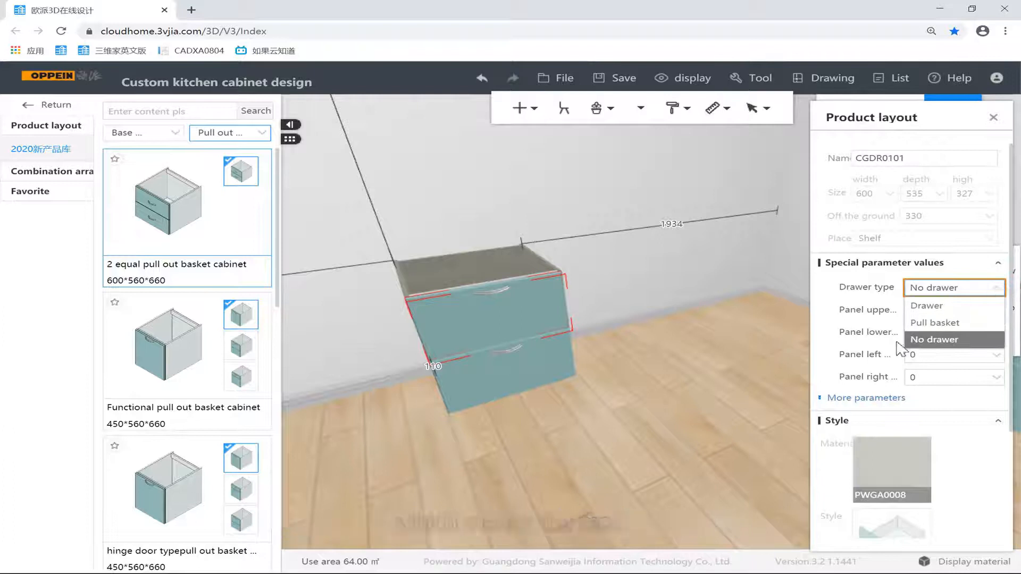
pyautogui.click(934, 322)
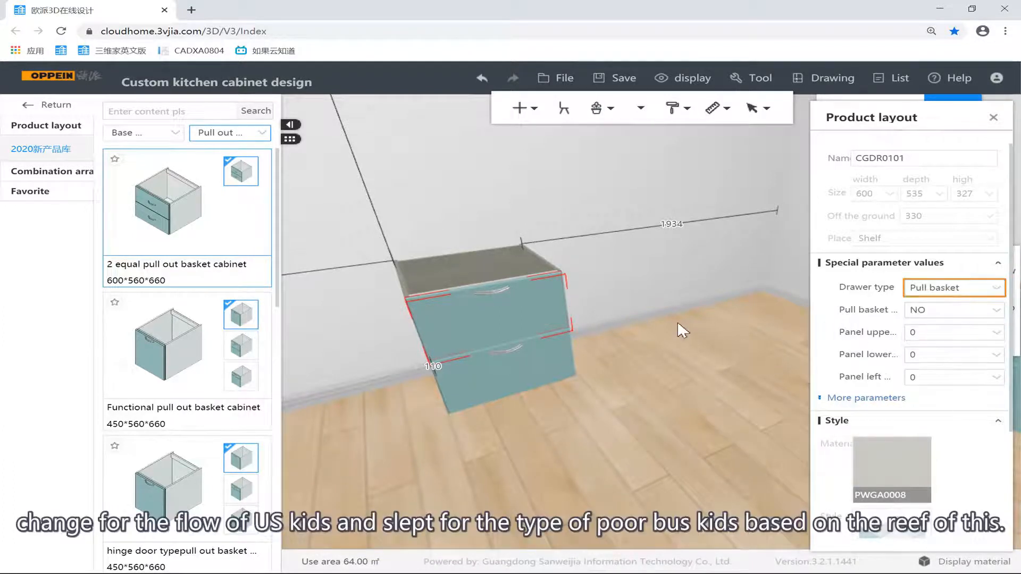
# Set the upper front's pull basket model to LW060D1 and the lower front's to LT060D1.
pyautogui.click(995, 310)
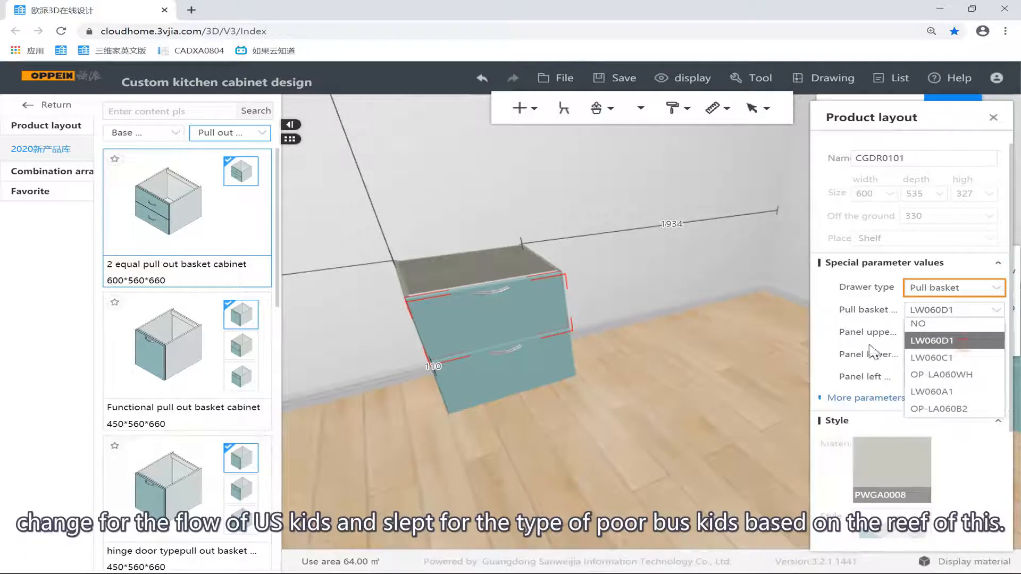
pyautogui.click(935, 336)
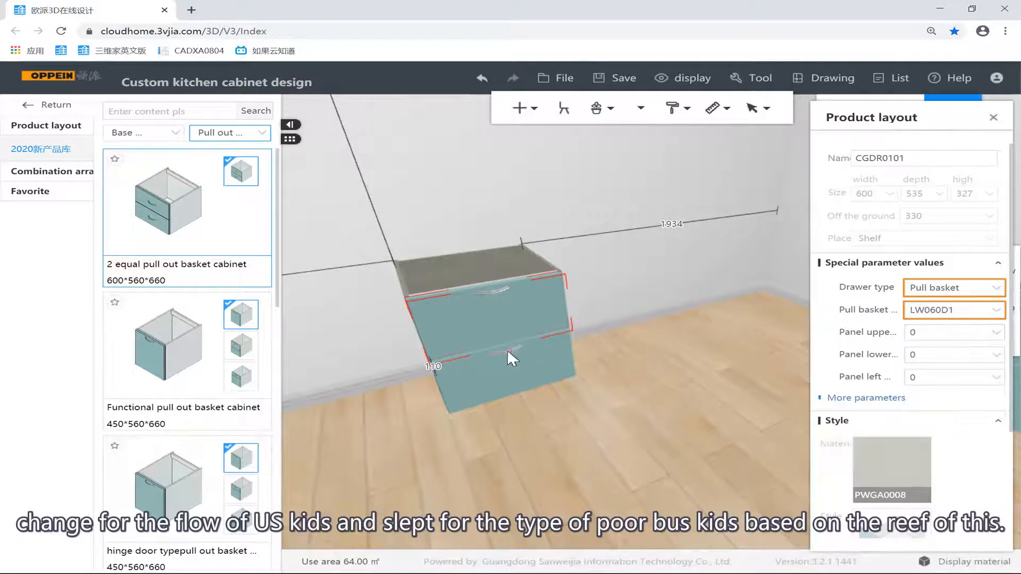
pyautogui.click(991, 310)
pyautogui.click(930, 355)
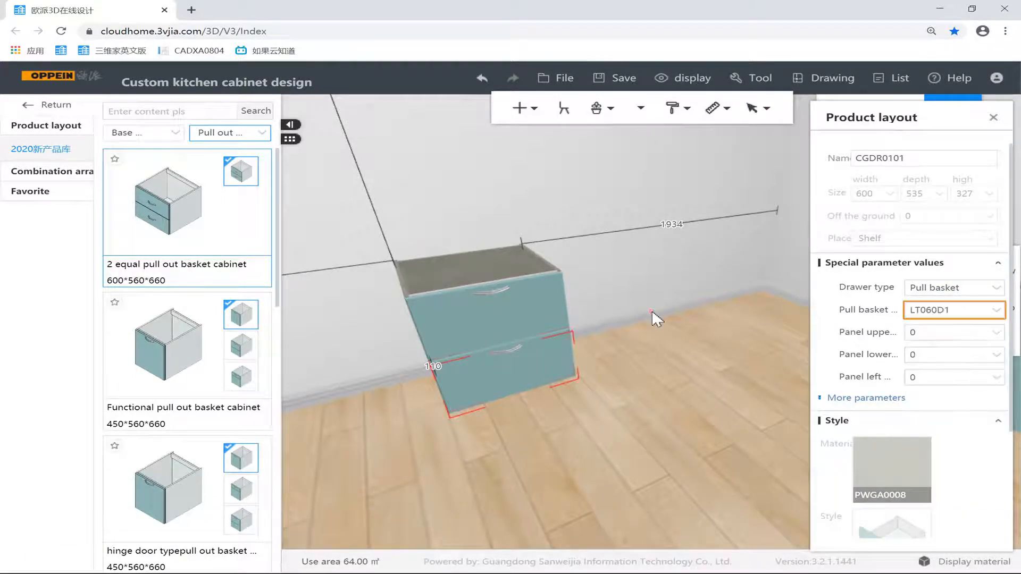
pyautogui.click(652, 309)
# Compare the pull basket models assigned to the cabinet's upper and lower fronts by selecting each front in turn.
pyautogui.click(551, 346)
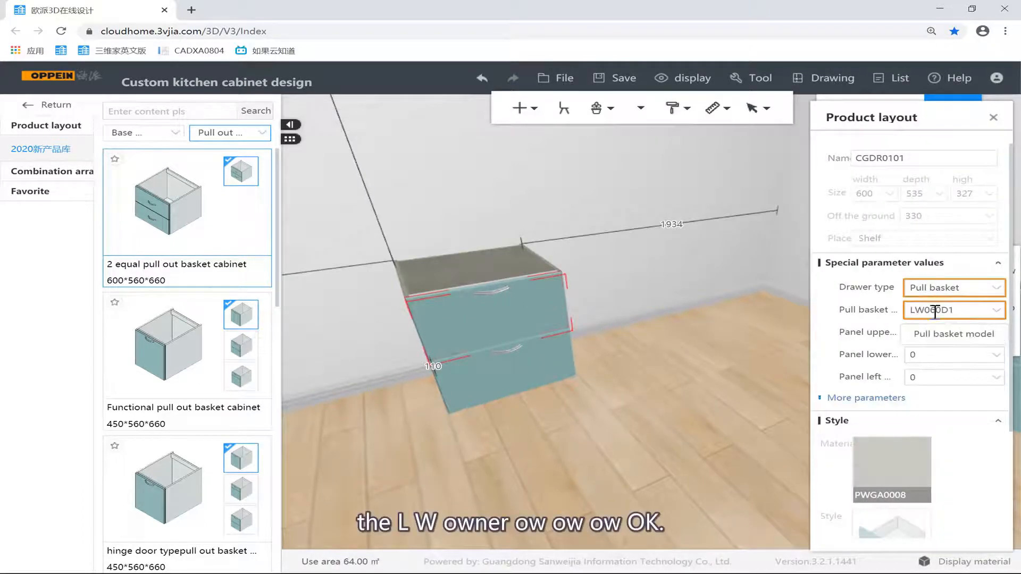
pyautogui.click(596, 355)
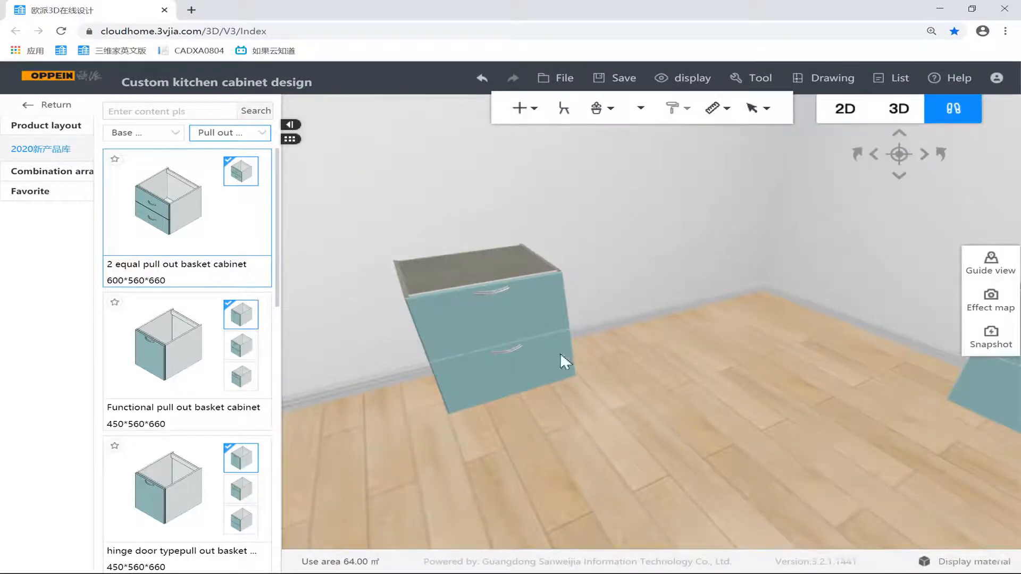
pyautogui.click(560, 352)
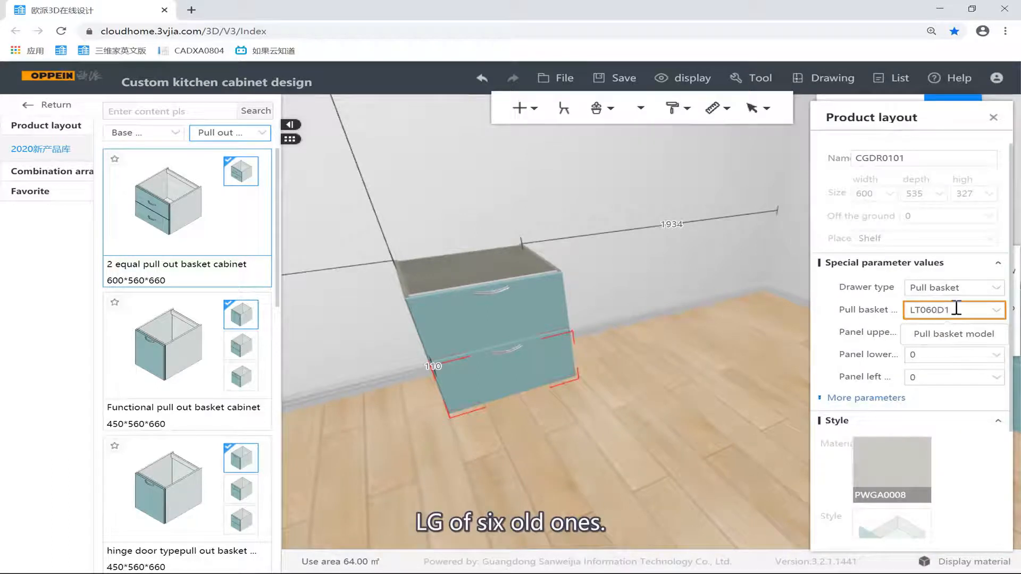
pyautogui.click(526, 301)
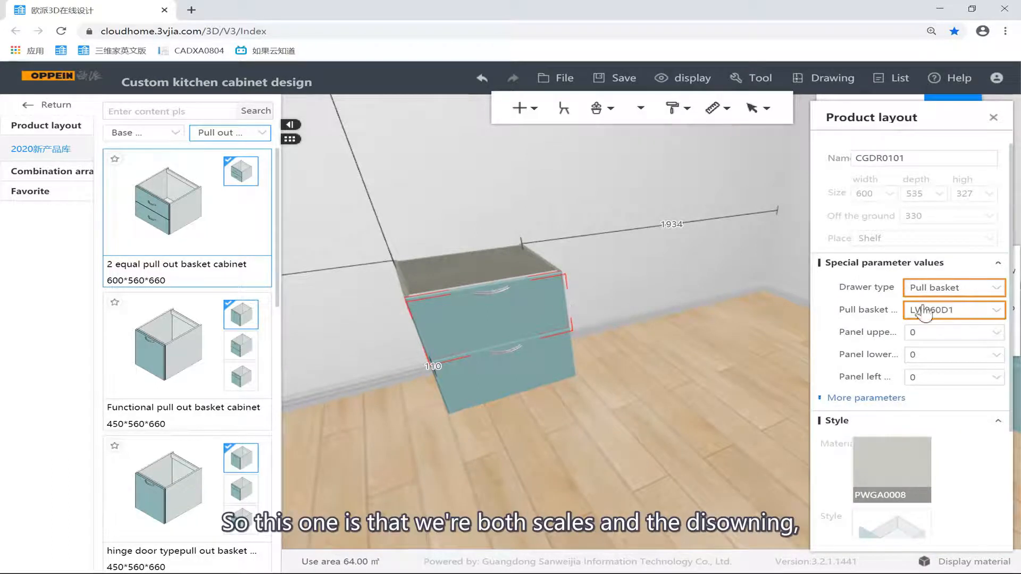
pyautogui.click(534, 316)
pyautogui.click(533, 344)
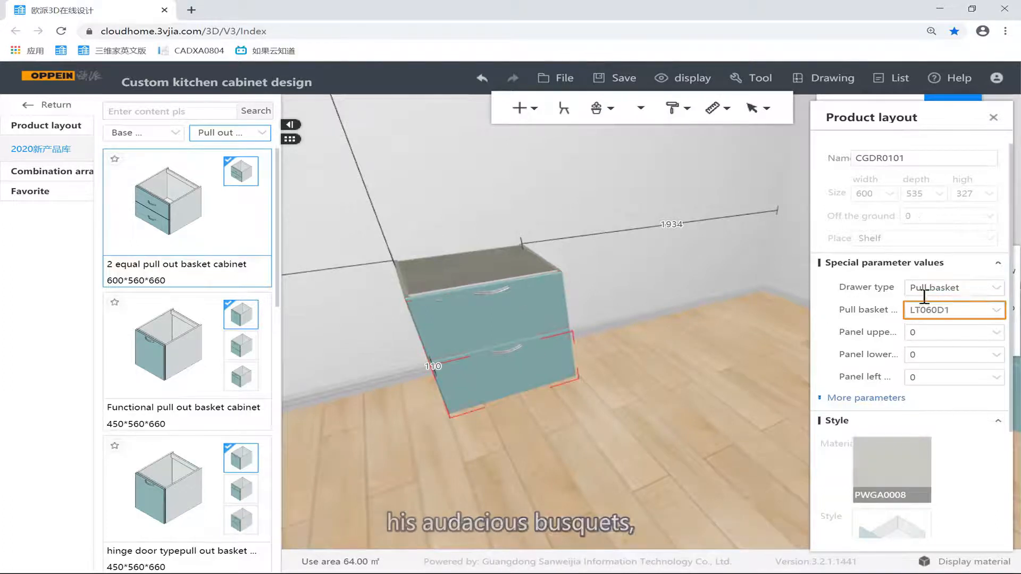
pyautogui.click(701, 291)
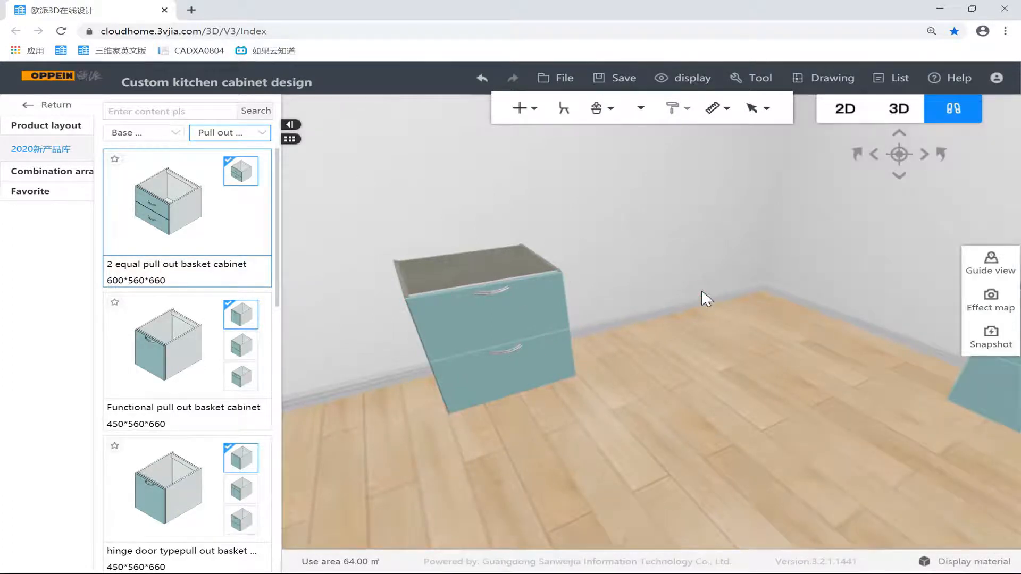
# Place a functional pull out basket cabinet, 450*560*660, against the wall to the left of the 2 equal pull out basket cabinet.
pyautogui.scroll(-3, 702, 291)
pyautogui.moveTo(702, 292); pyautogui.dragTo(613, 279)
pyautogui.scroll(-2, 648, 292)
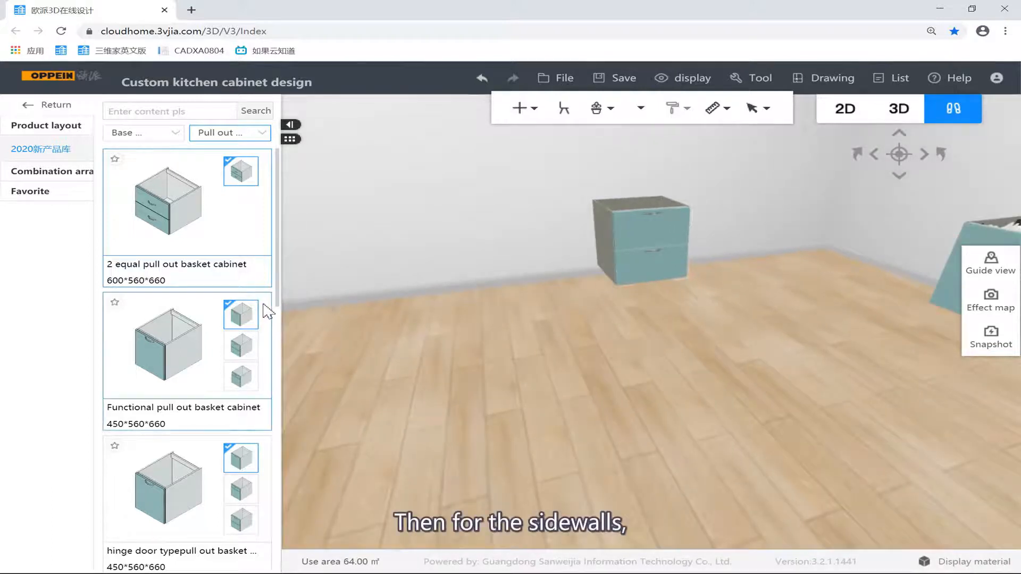
pyautogui.click(166, 319)
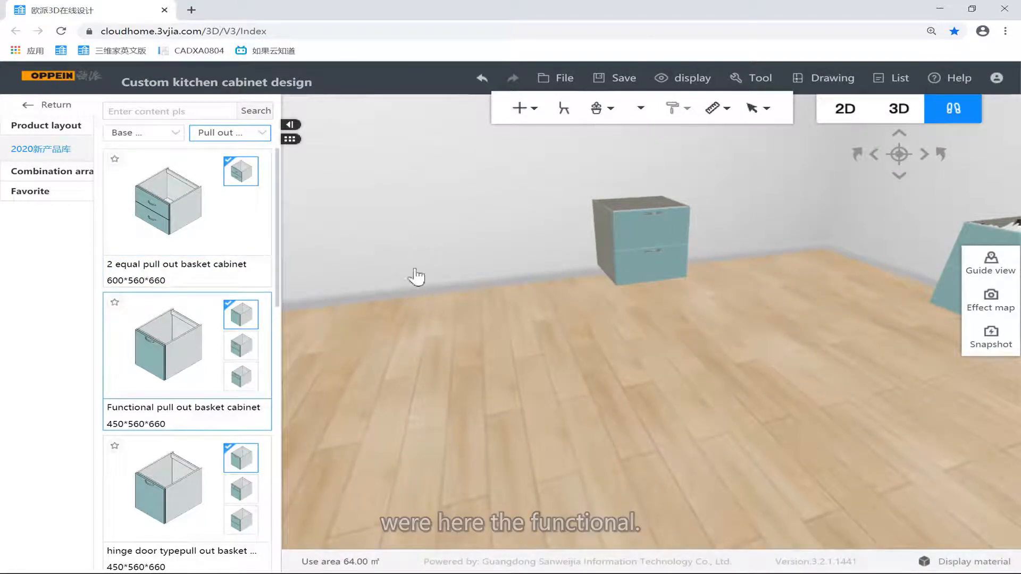
pyautogui.click(416, 290)
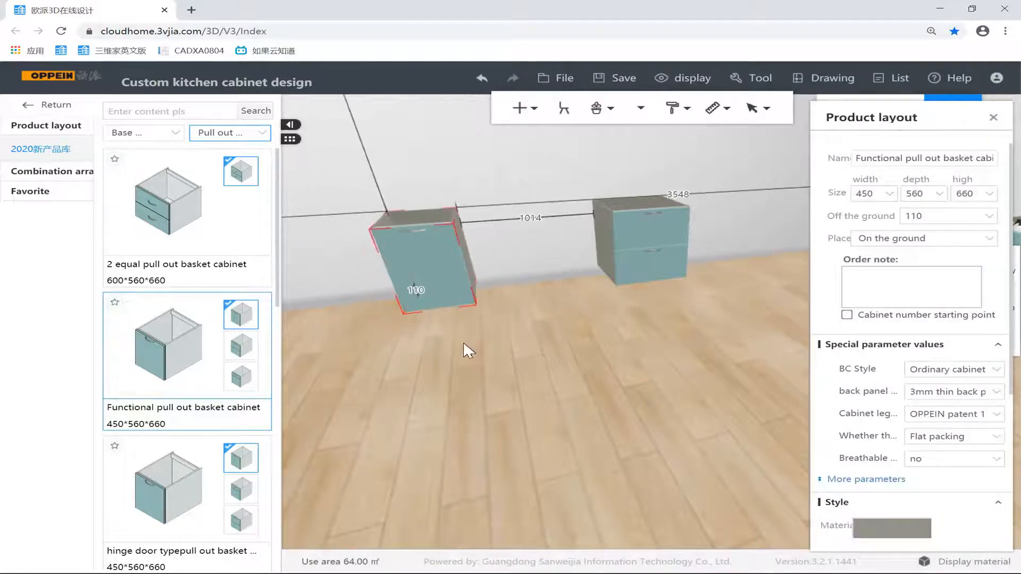
# Open the functional pull out basket cabinet and examine its pulled-out front from the side.
pyautogui.press('o')
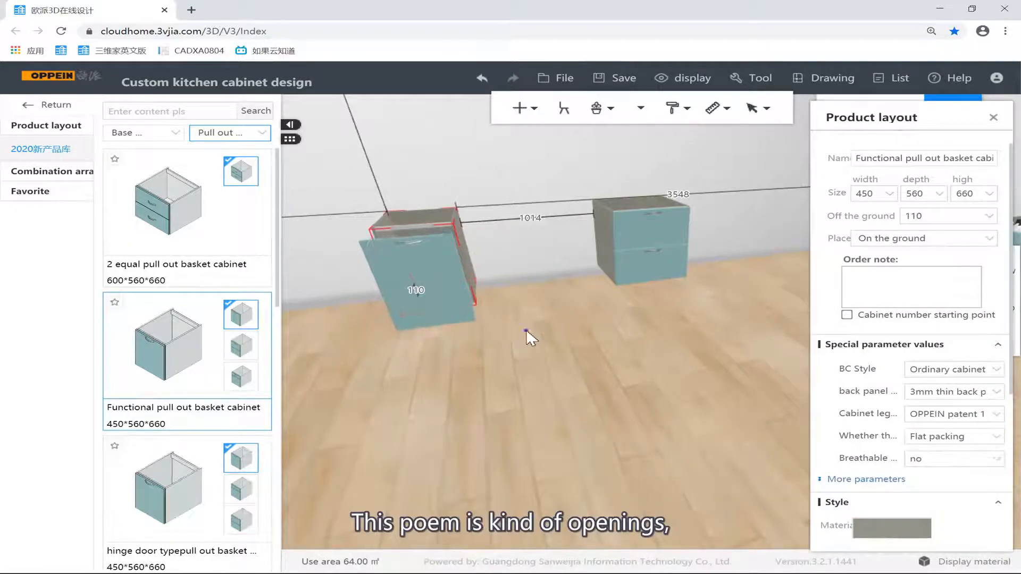
pyautogui.moveTo(525, 329); pyautogui.dragTo(610, 405, button='right')
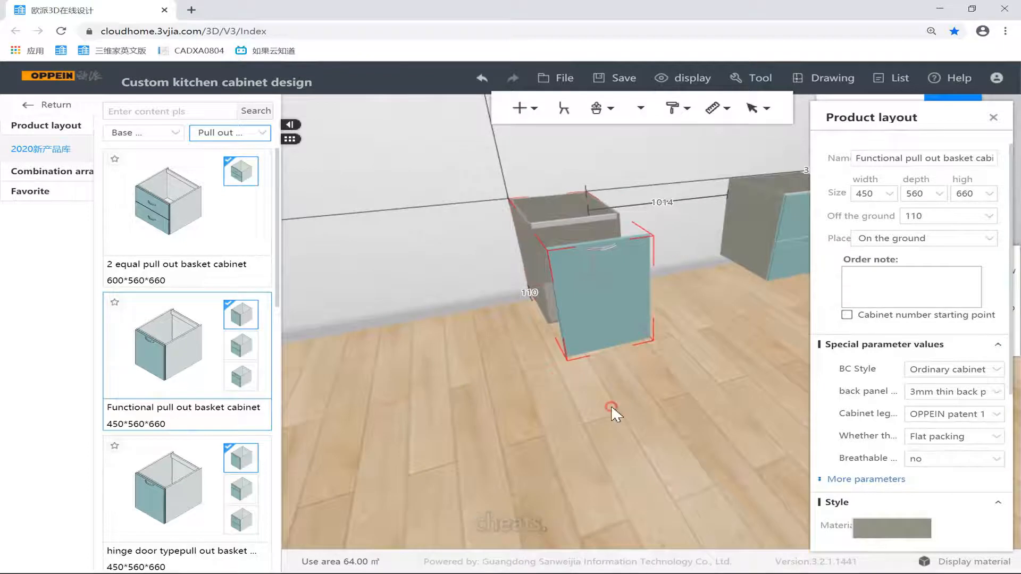
pyautogui.click(611, 405)
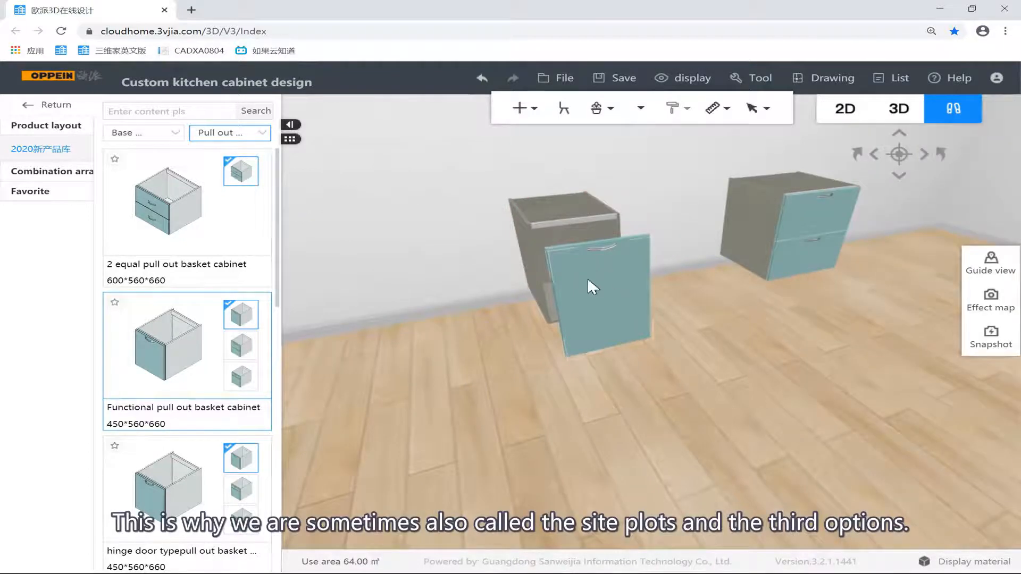
# Place a hinge door type pull out basket cabinet, 450*560*660, against the wall to the left of the functional cabinet.
pyautogui.press('a')
pyautogui.click(152, 474)
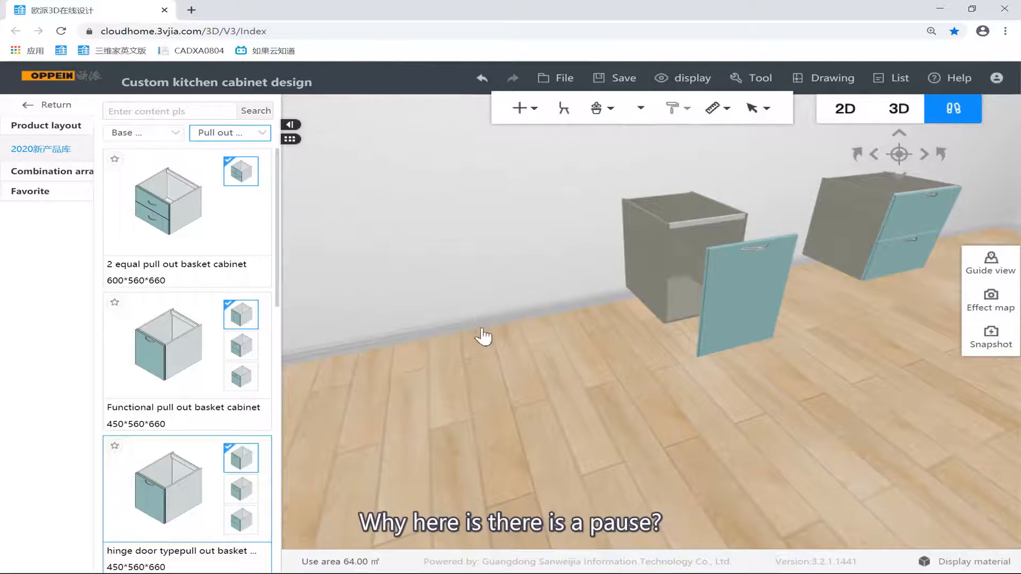
pyautogui.click(499, 330)
pyautogui.click(516, 396)
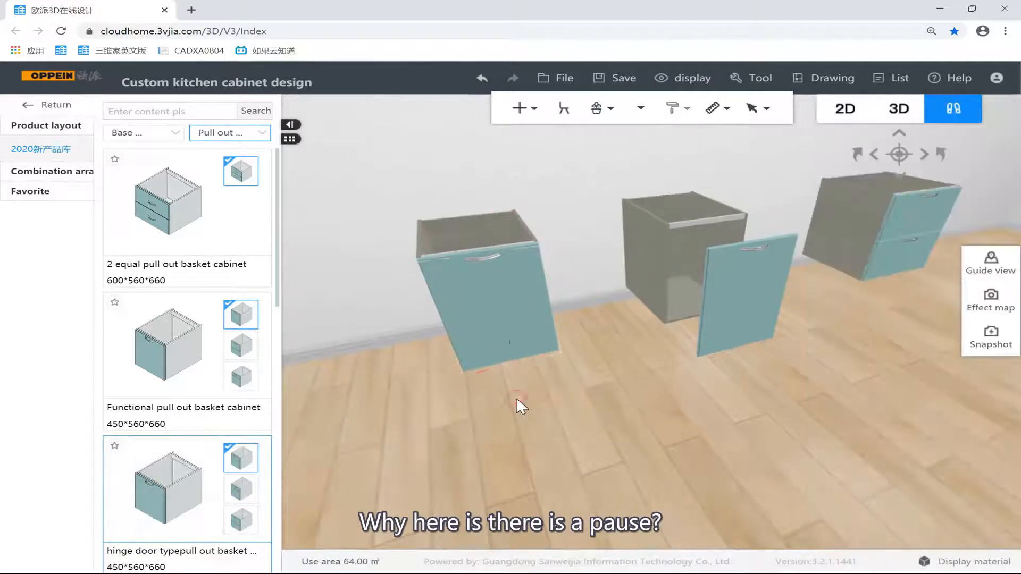
# Check the basket models offered for the hinge door and set the cabinet's width to 600.
pyautogui.click(508, 321)
pyautogui.click(995, 287)
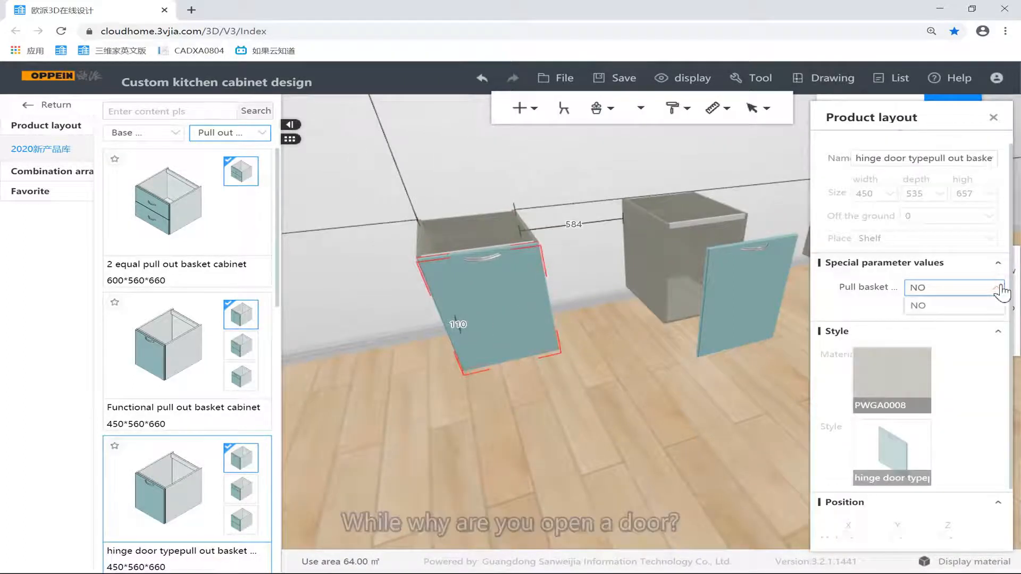
pyautogui.click(867, 191)
pyautogui.write('600')
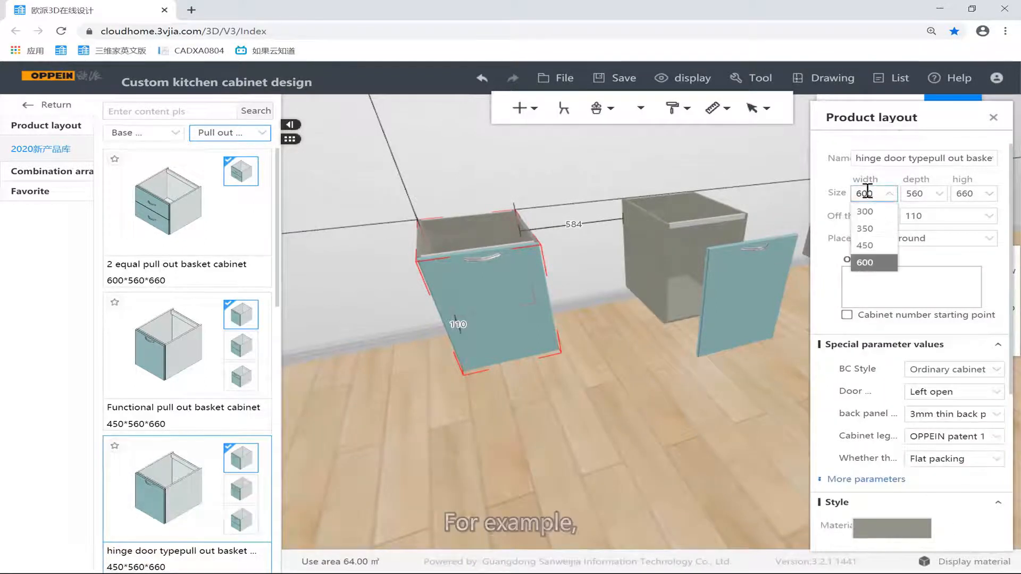
pyautogui.press('Return')
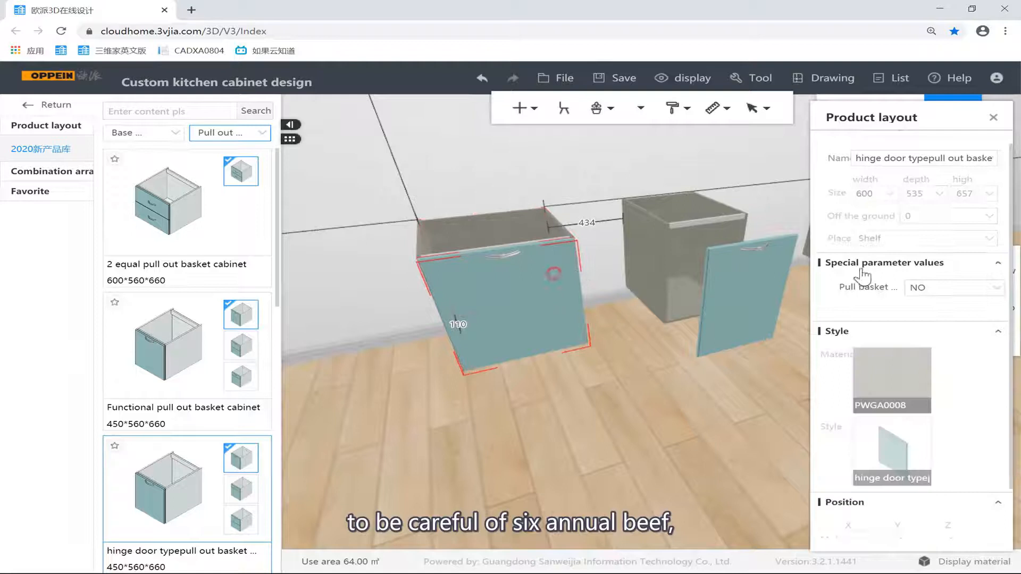
# Set the hinge door's pull basket model to OP-LA060TF and deselect the cabinet.
pyautogui.click(995, 287)
pyautogui.click(963, 342)
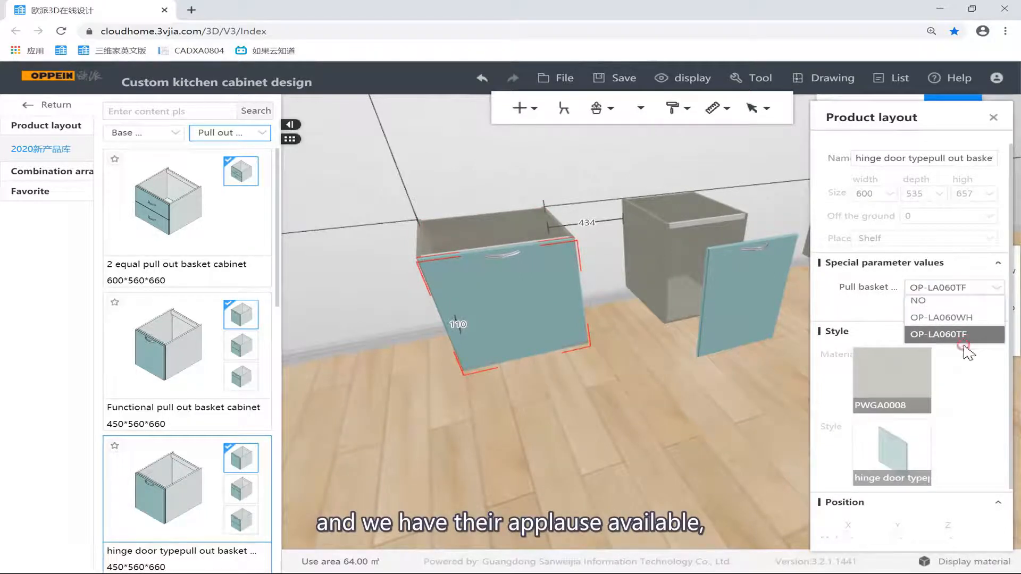
pyautogui.click(621, 382)
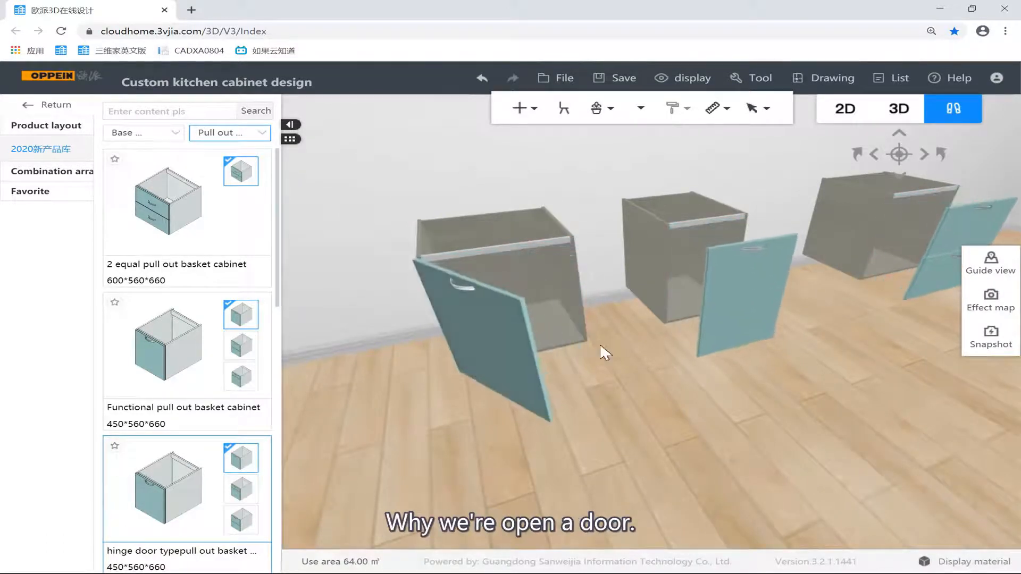
# Compare the hinge door and functional pull out basket cabinets from the front, opening the functional one alone.
pyautogui.moveTo(676, 299); pyautogui.dragTo(500, 271)
pyautogui.moveTo(397, 246); pyautogui.dragTo(290, 319)
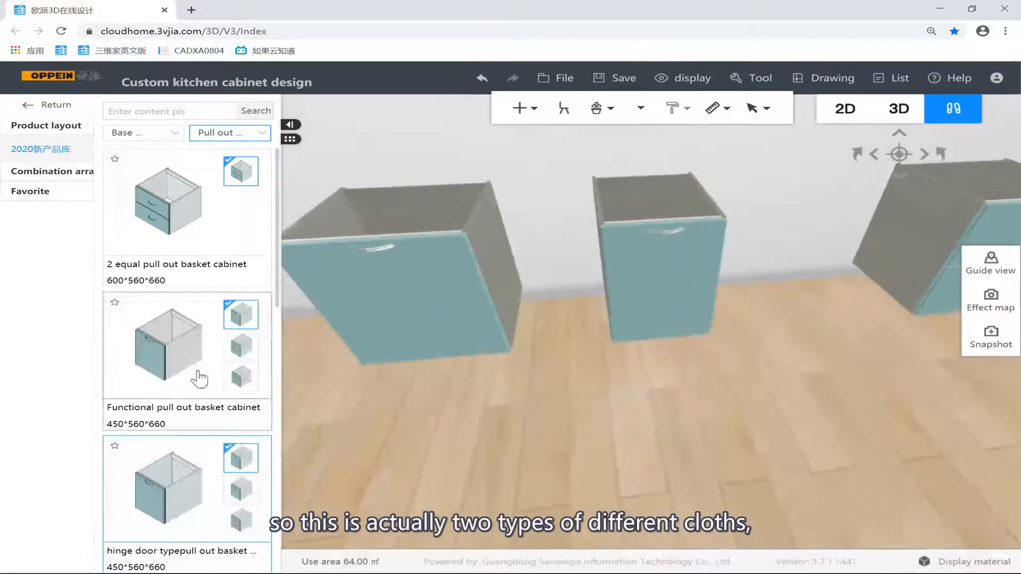
pyautogui.click(614, 204)
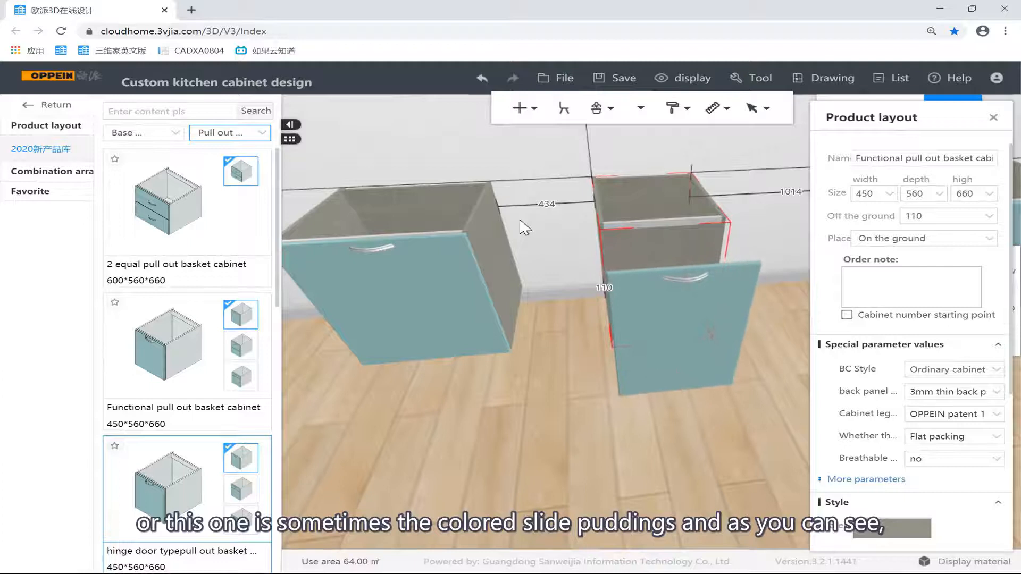
# Review the pull basket models offered for the functional cabinet's door without choosing one, and deselect the door.
pyautogui.click(675, 291)
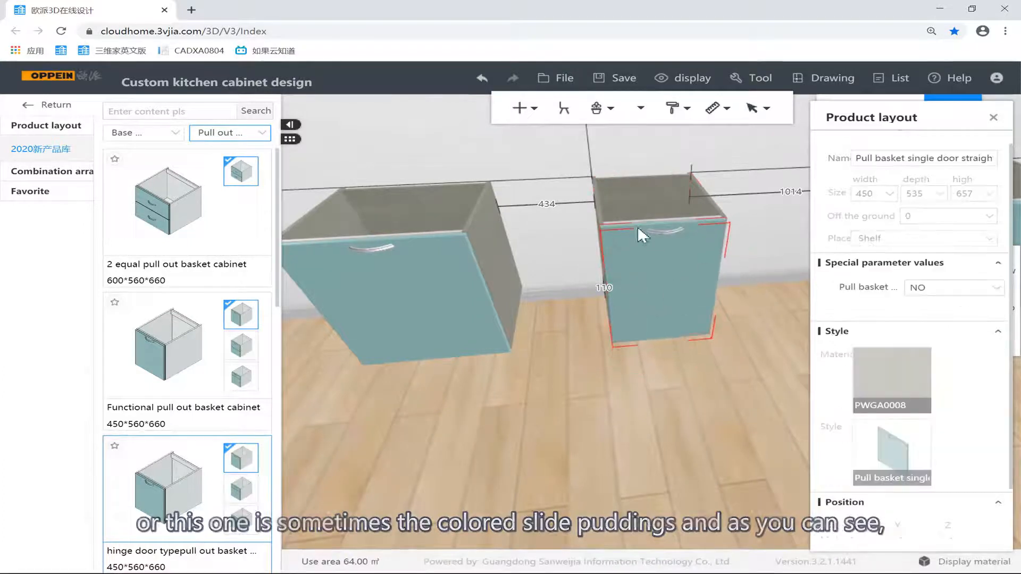
pyautogui.click(993, 288)
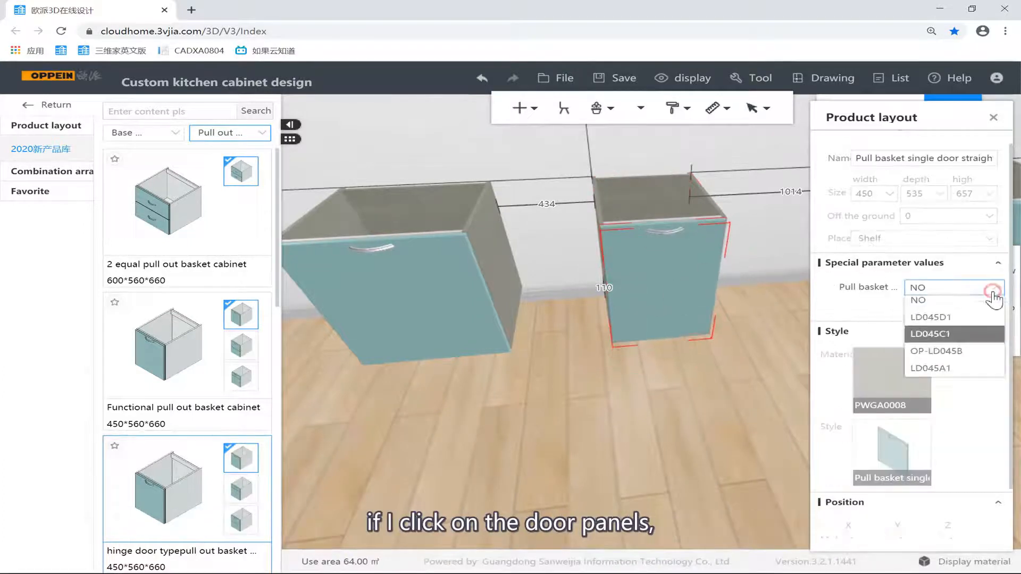
pyautogui.click(671, 335)
pyautogui.click(699, 368)
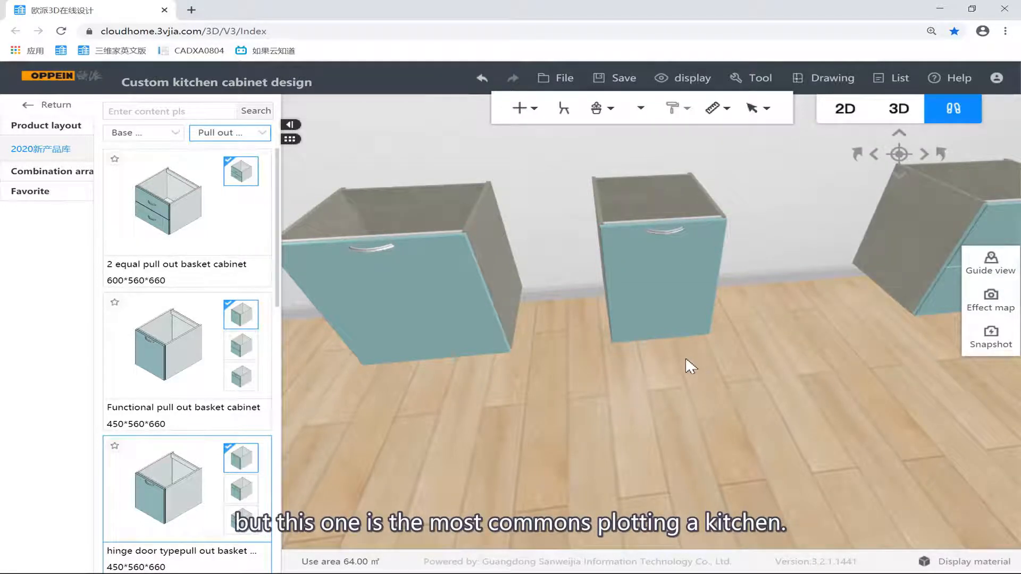
pyautogui.moveTo(685, 359); pyautogui.dragTo(574, 290)
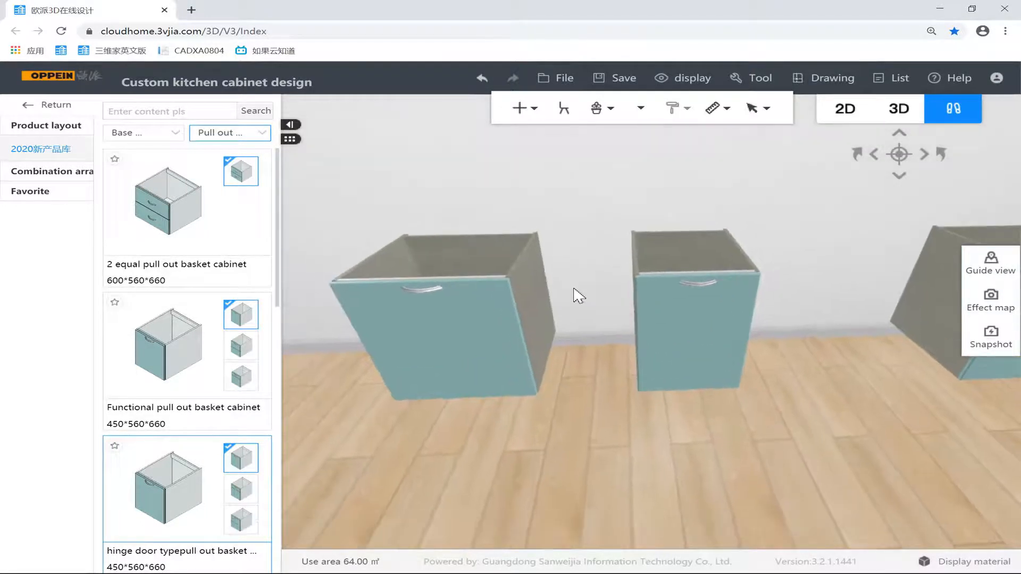
# Preview the two-equal and small-drawer door variants of the functional and hinge door pull out basket cabinets in the library.
pyautogui.click(240, 344)
pyautogui.moveTo(241, 325)
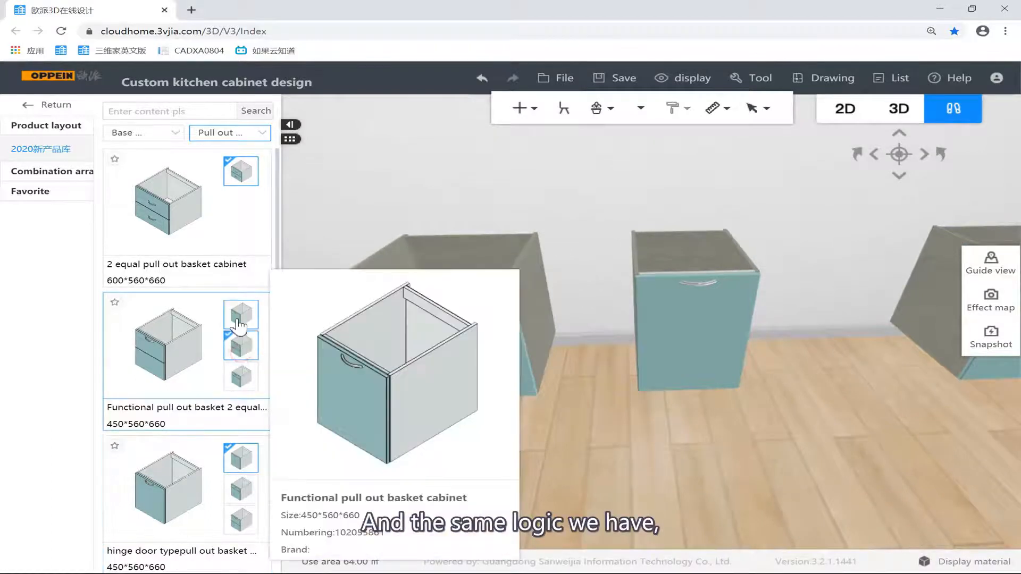
pyautogui.moveTo(240, 346)
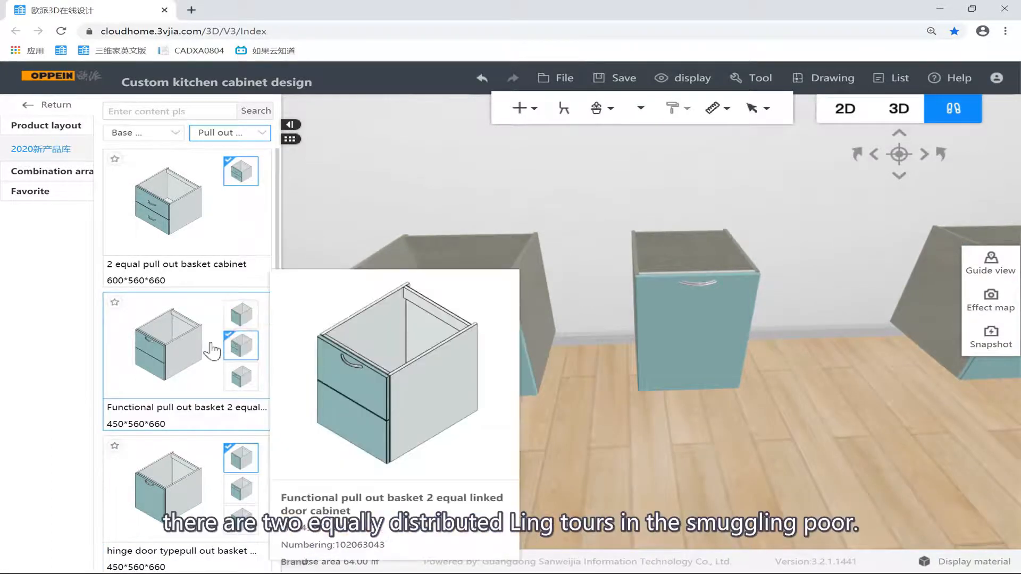
pyautogui.click(241, 376)
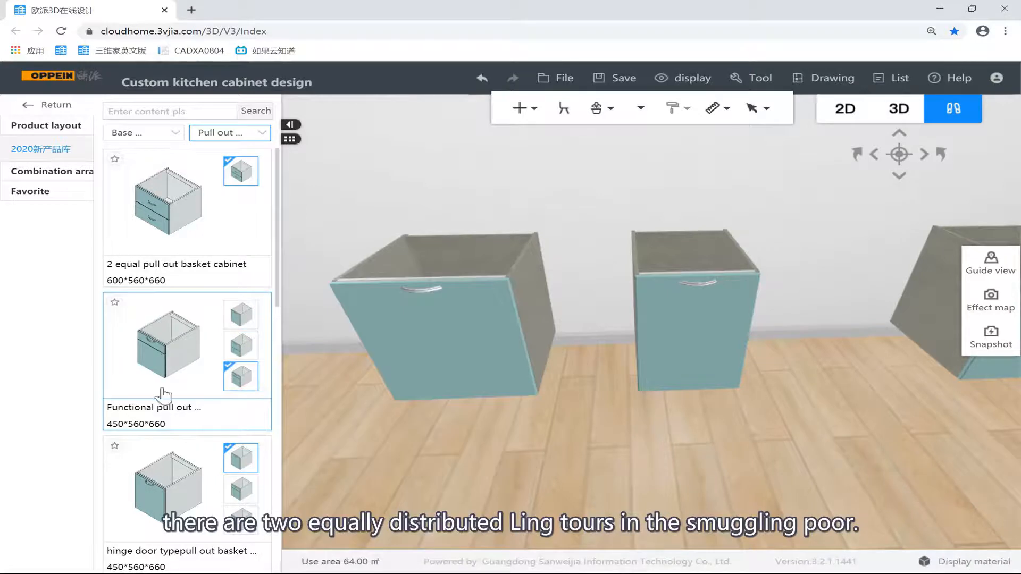
pyautogui.scroll(-3, 181, 356)
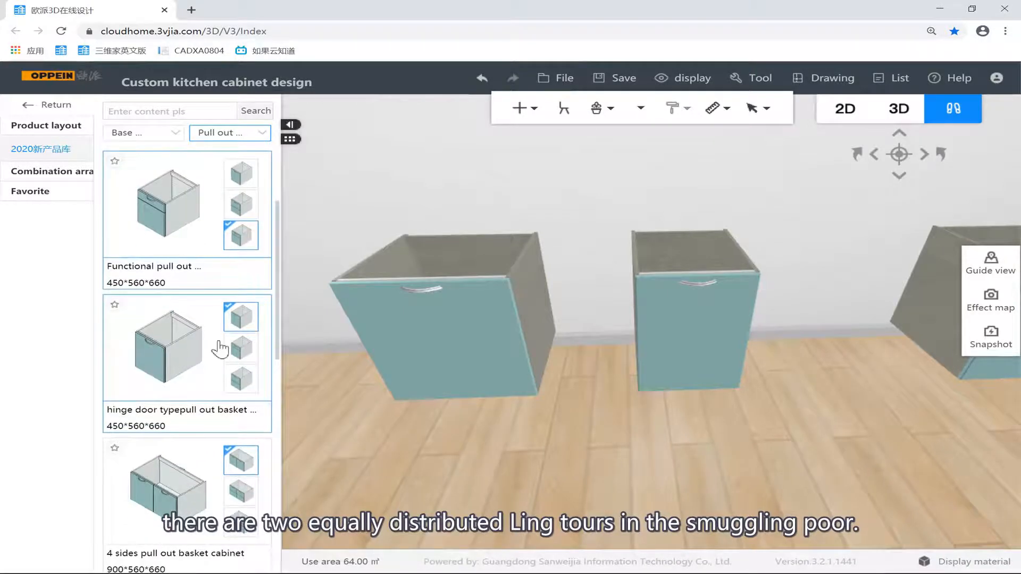
pyautogui.click(242, 383)
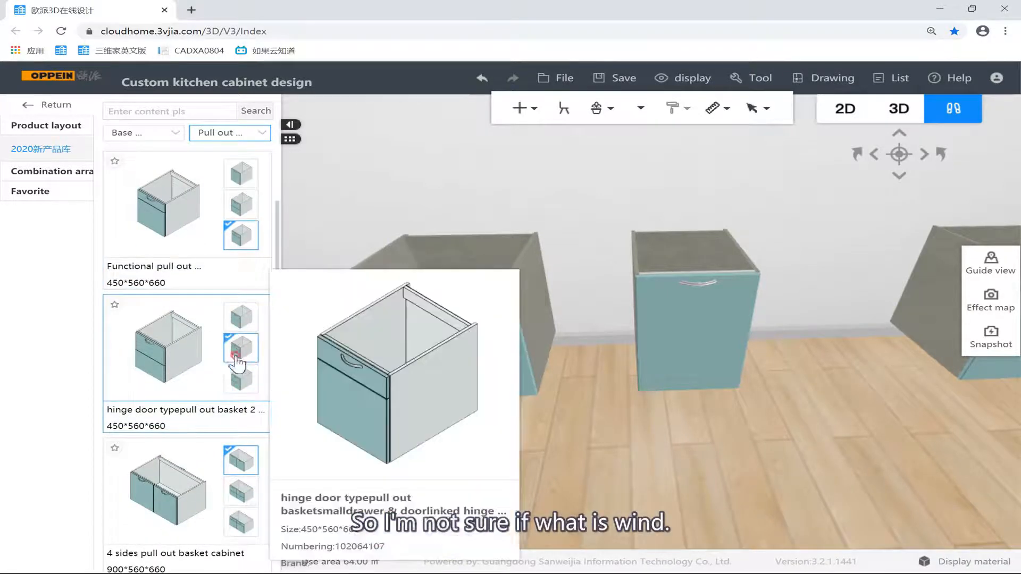
pyautogui.click(240, 347)
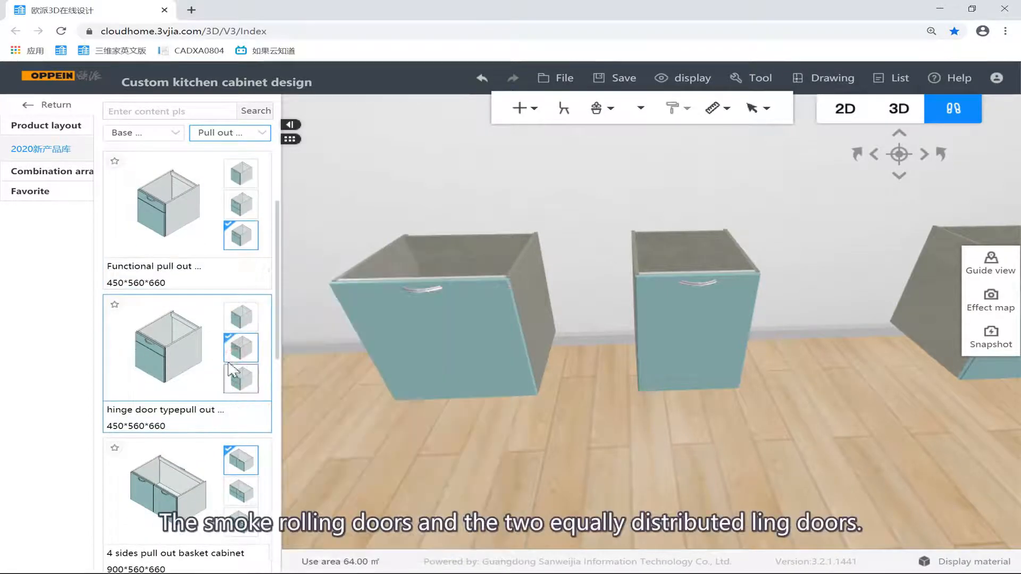
pyautogui.click(258, 379)
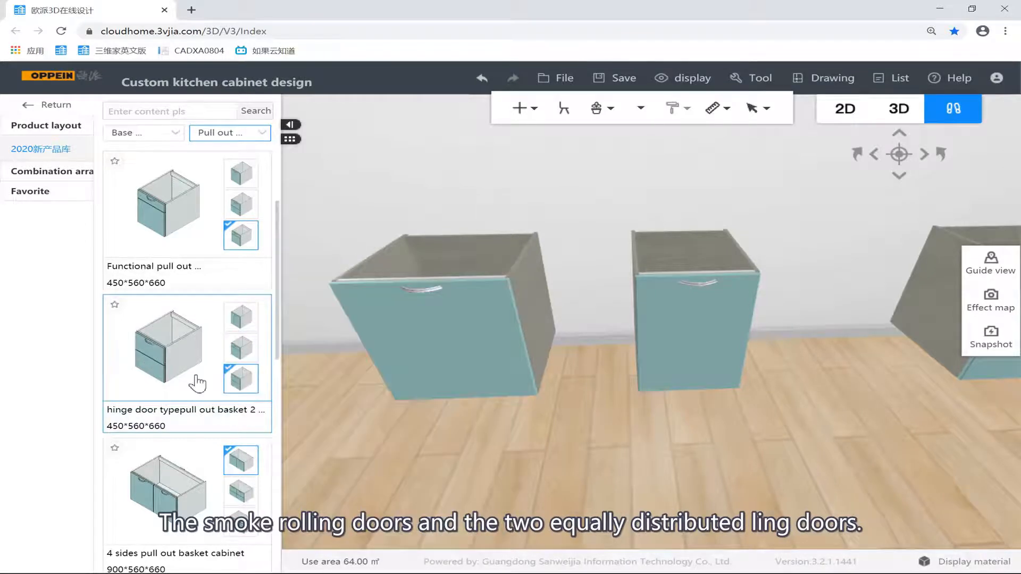
# Browse the library's 4 sides, lazy susan and 180 degree rotate pull out basket cabinets.
pyautogui.scroll(-3, 200, 382)
pyautogui.scroll(-3, 199, 382)
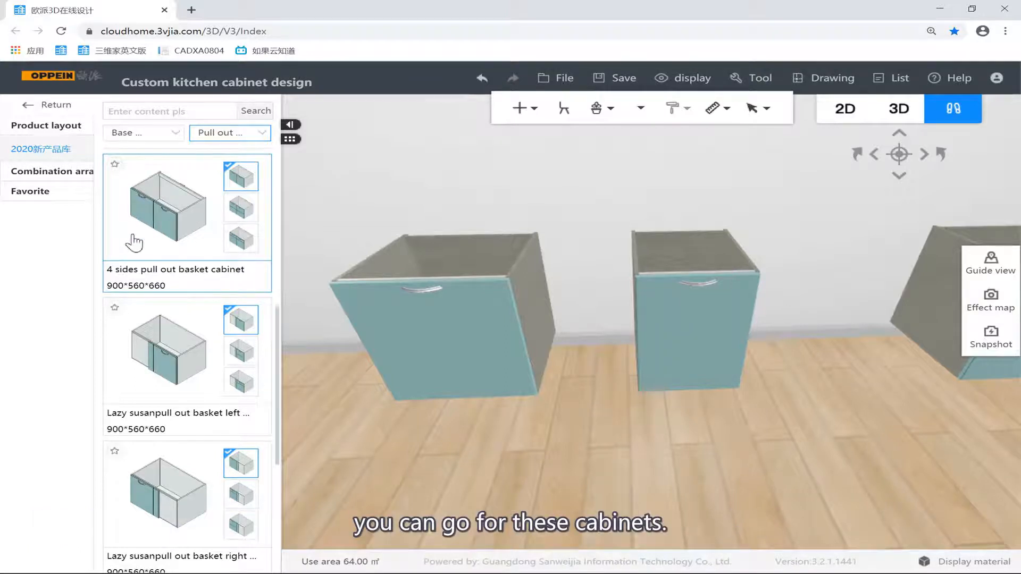
pyautogui.scroll(-3, 136, 245)
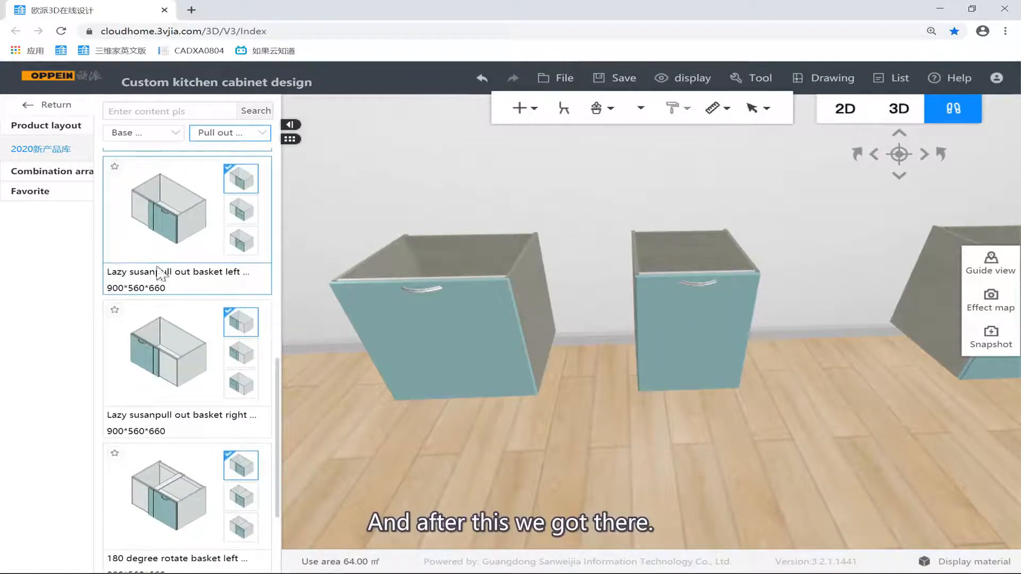
pyautogui.scroll(-3, 206, 393)
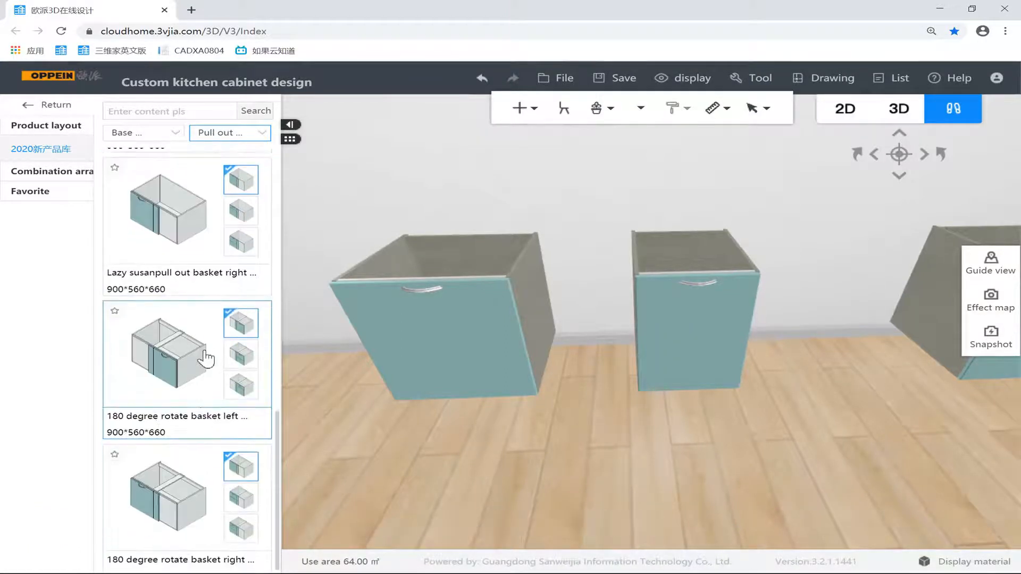
pyautogui.scroll(3, 206, 360)
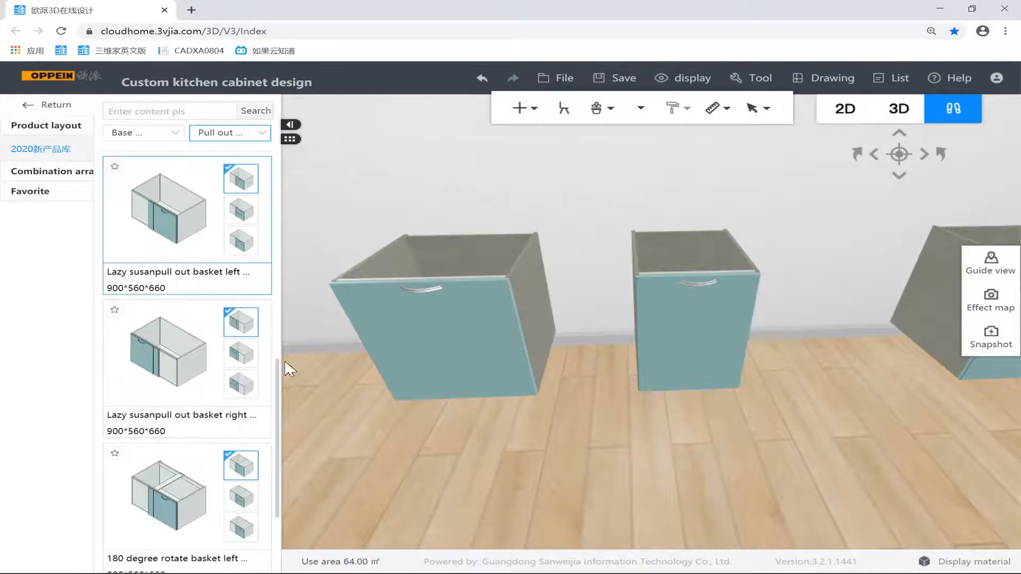
pyautogui.moveTo(280, 371); pyautogui.dragTo(277, 344)
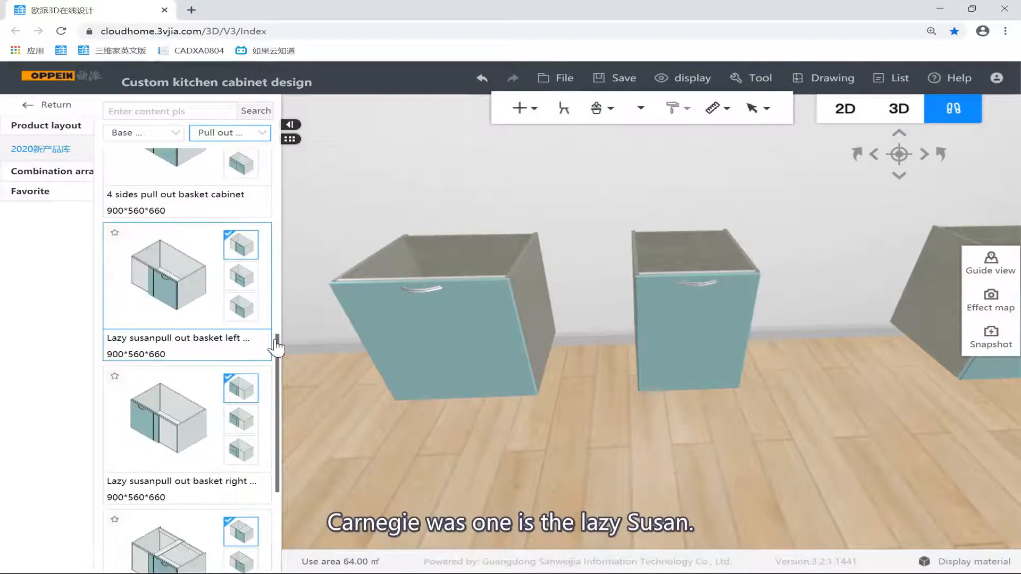
pyautogui.click(184, 307)
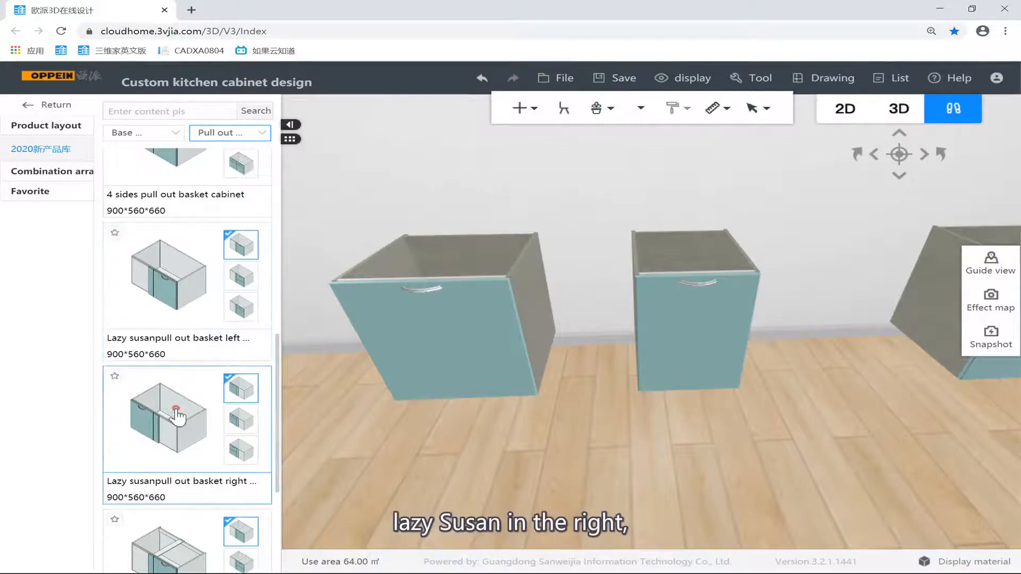
# Place a lazy susan pull out basket left cabinet against the wall near the empty room corner and deselect it.
pyautogui.scroll(-3, 173, 412)
pyautogui.moveTo(372, 412); pyautogui.dragTo(197, 353, button='right')
pyautogui.click(162, 445)
pyautogui.press('a')
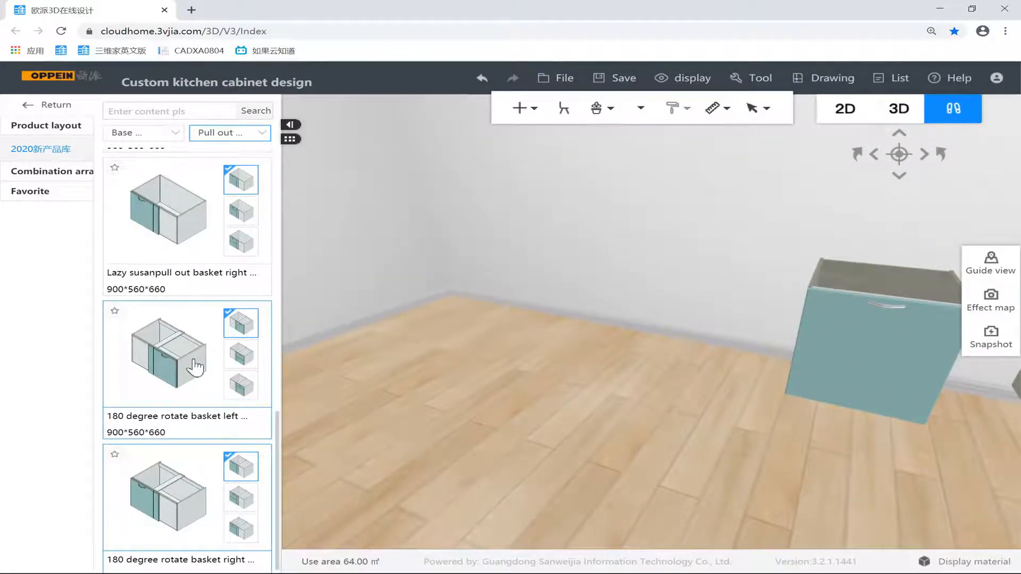
pyautogui.scroll(3, 194, 353)
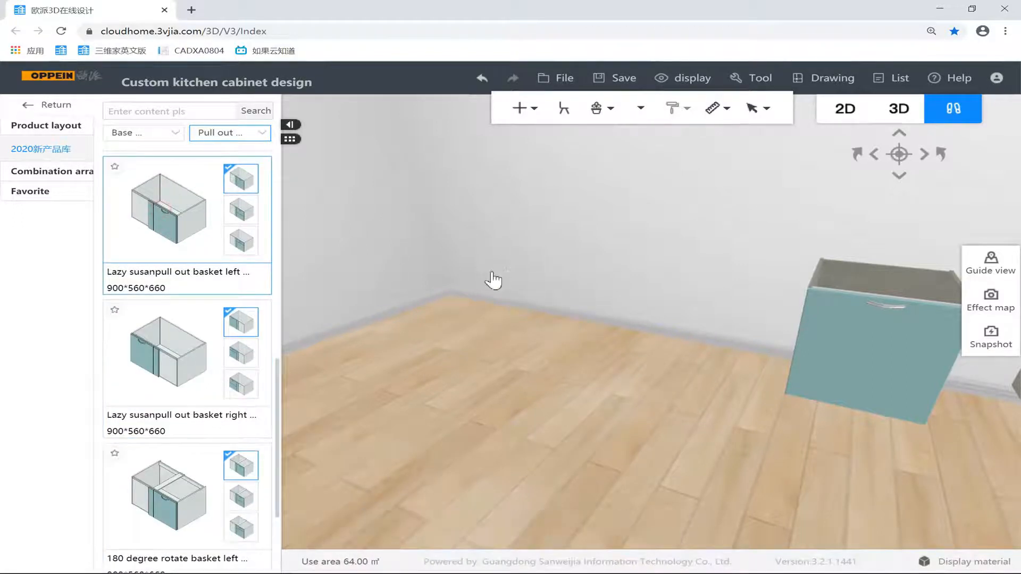
pyautogui.click(569, 283)
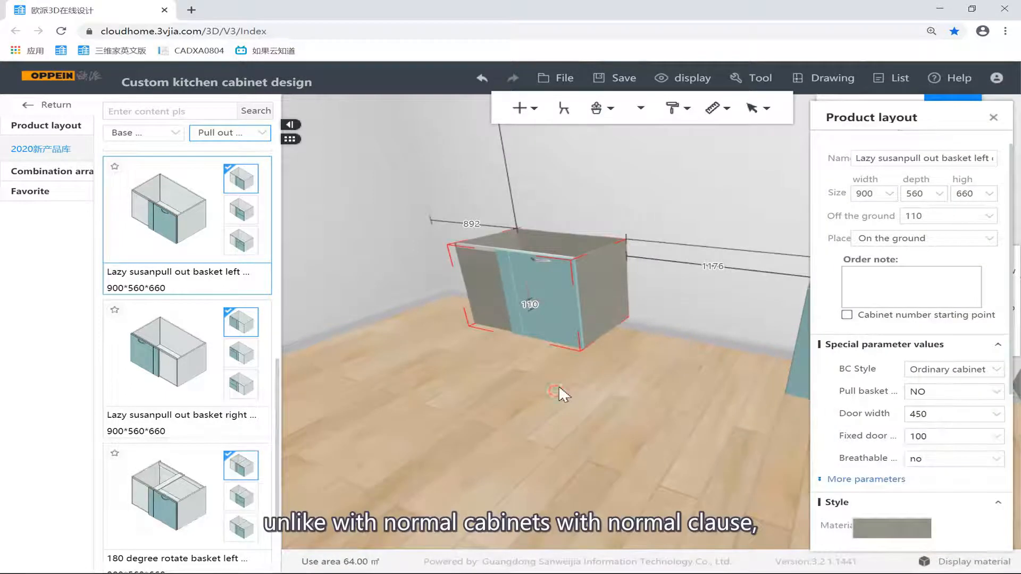
pyautogui.click(559, 388)
# Set the lazy susan cabinet's pull basket model to OP-LZ900R-1 on the cabinet rather than its door.
pyautogui.click(570, 337)
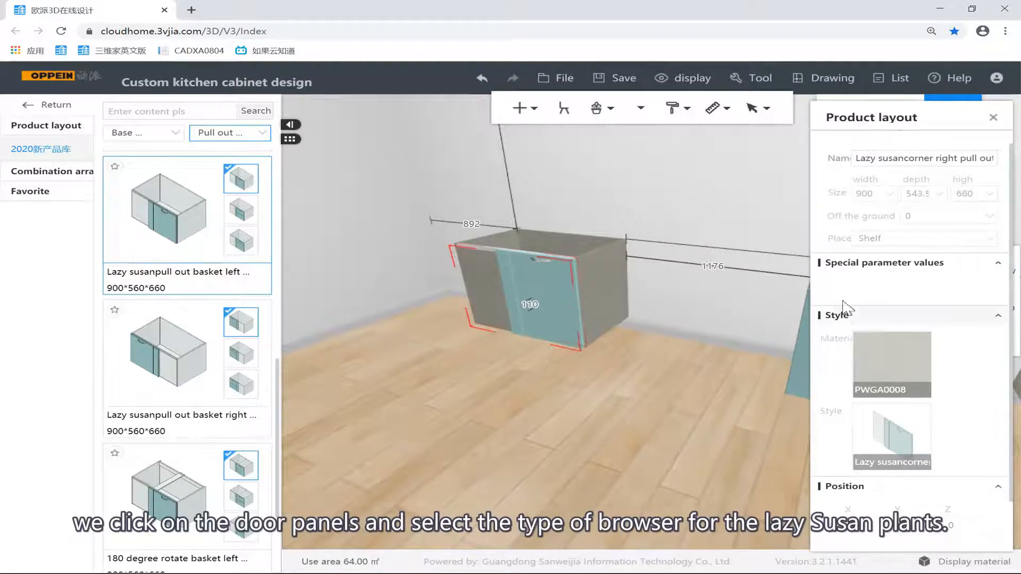
pyautogui.click(531, 262)
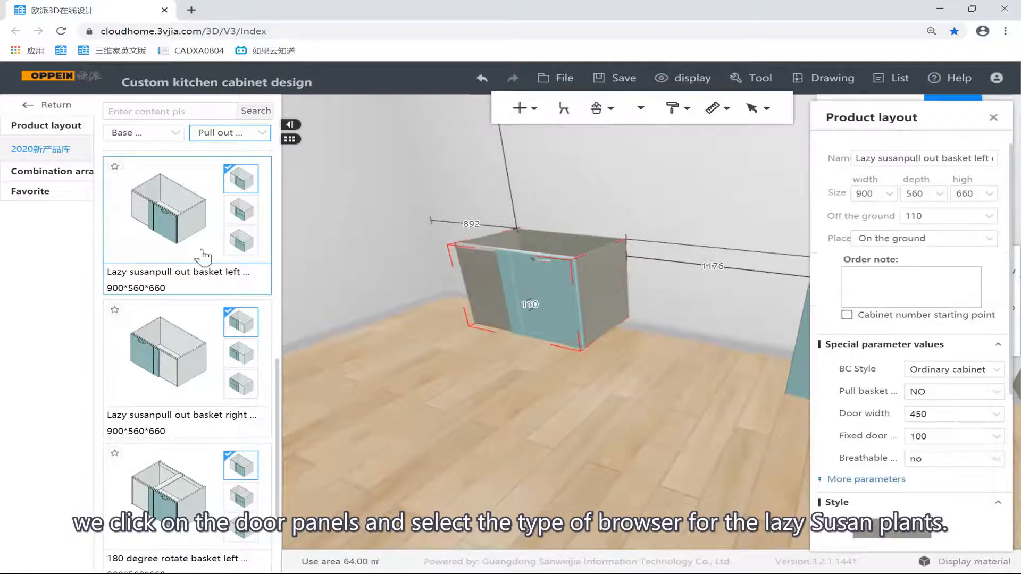
pyautogui.click(568, 390)
pyautogui.click(595, 268)
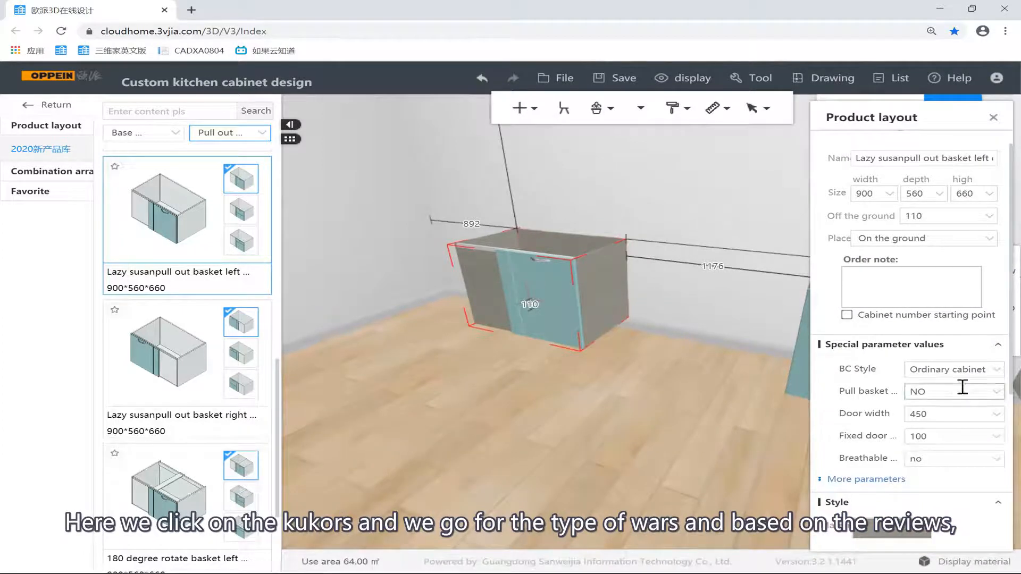
pyautogui.click(994, 397)
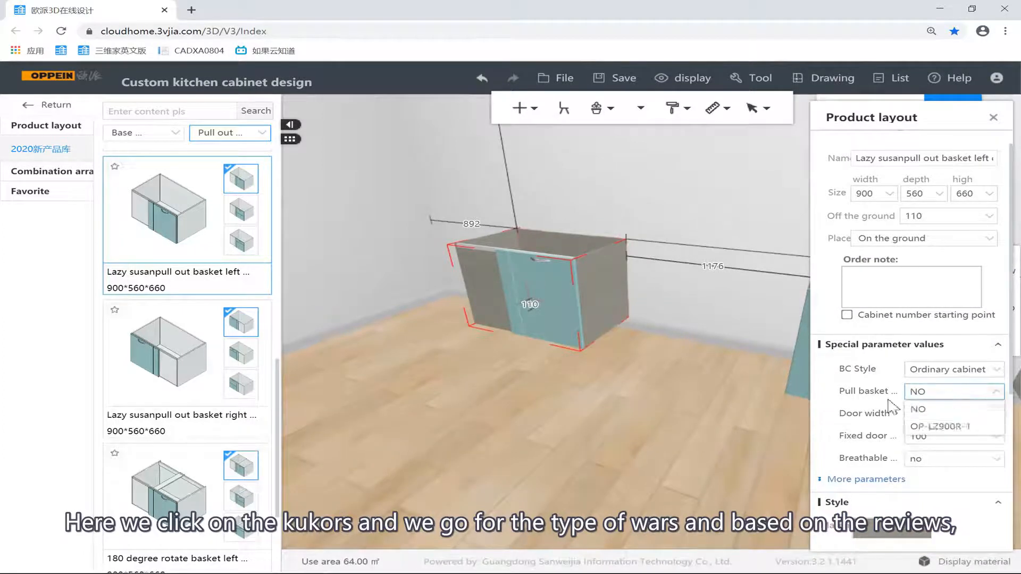
pyautogui.click(944, 426)
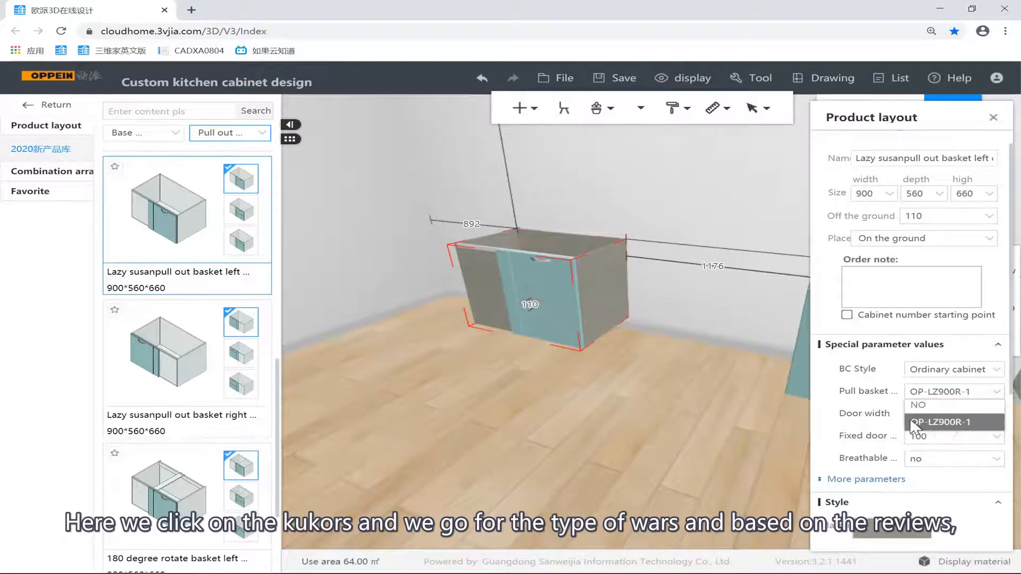
# Set the lazy susan cabinet's width to 1000, check the pull basket models offered, and deselect the cabinet.
pyautogui.doubleClick(867, 194)
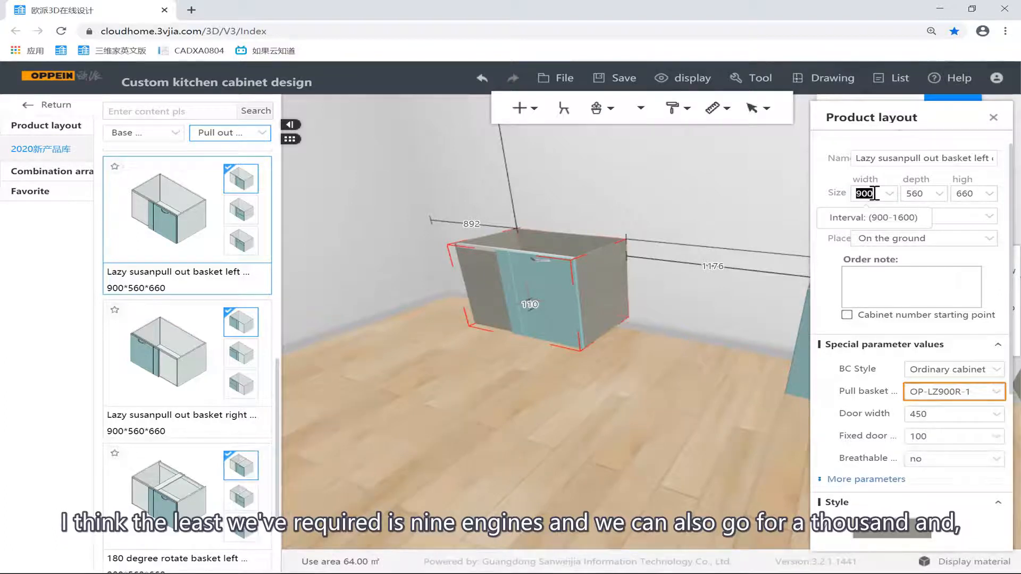
pyautogui.write('1000')
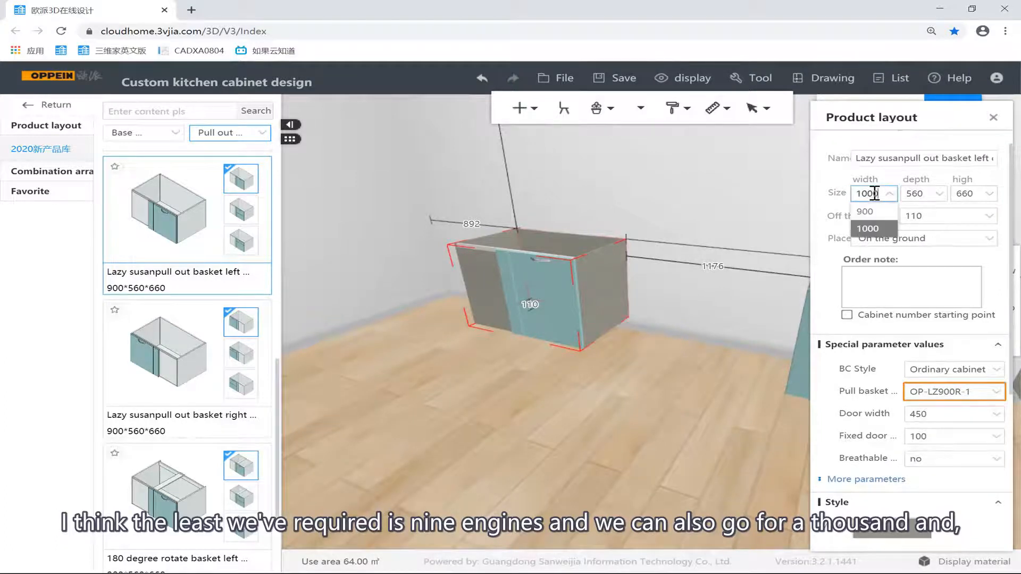
pyautogui.click(952, 391)
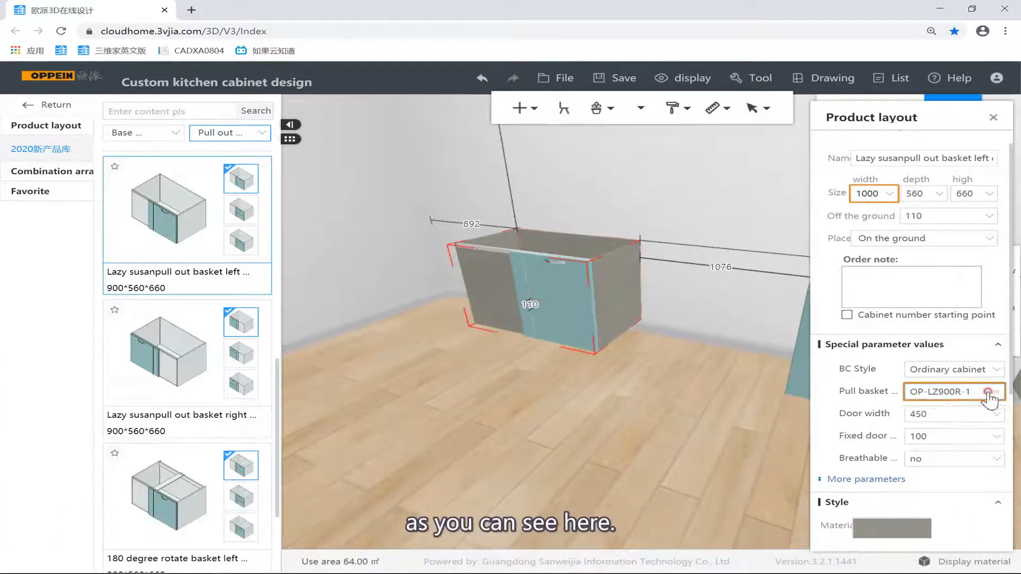
pyautogui.click(952, 392)
pyautogui.click(715, 365)
pyautogui.click(632, 298)
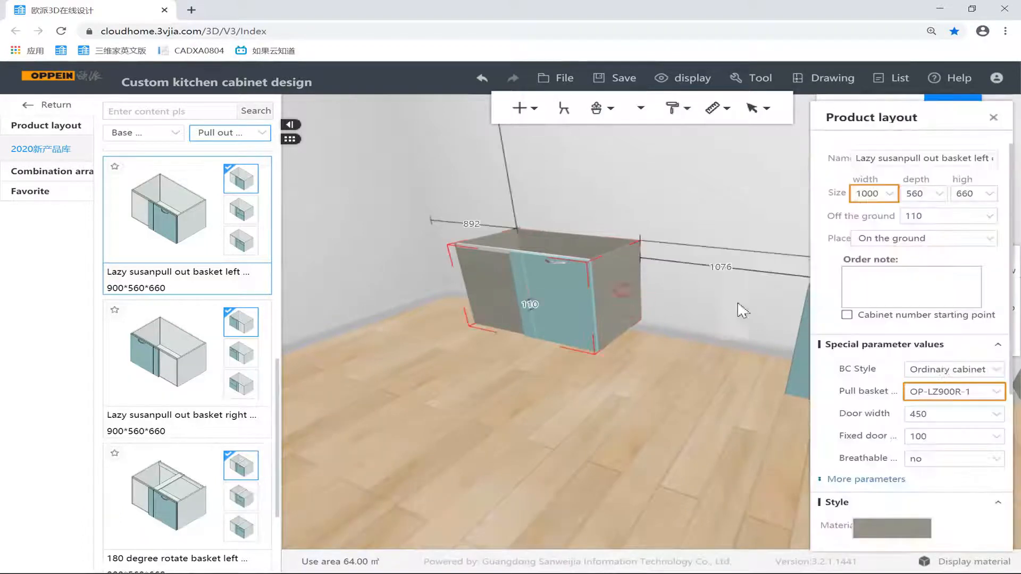
pyautogui.click(992, 394)
pyautogui.click(993, 394)
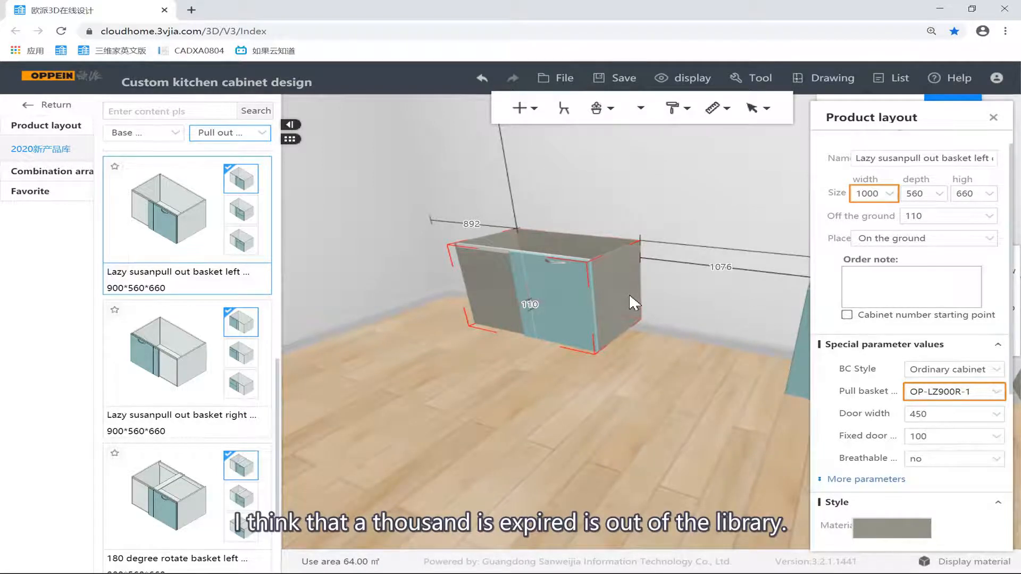
pyautogui.click(683, 281)
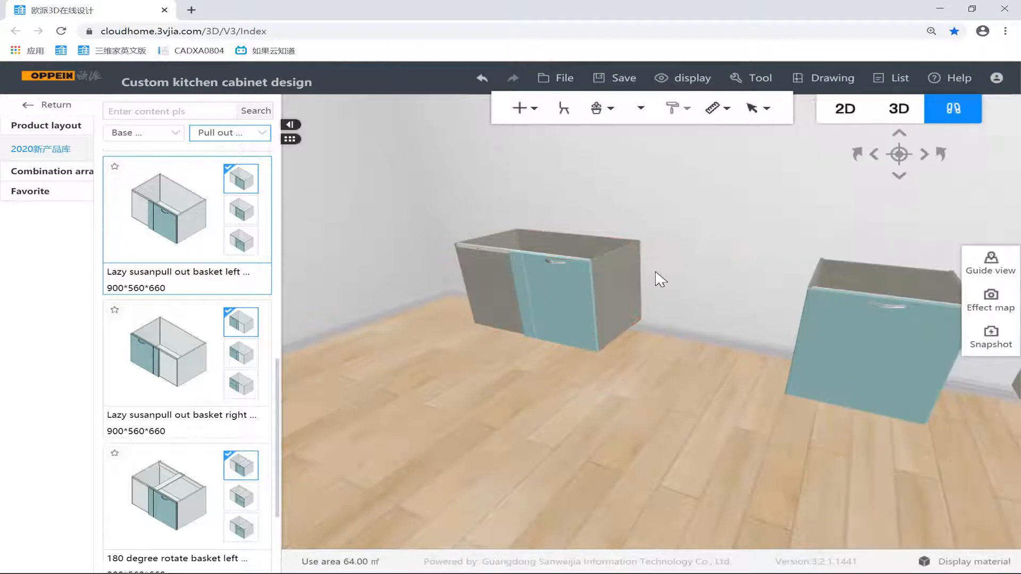
# Place a 180 degree rotate basket left cabinet on the open floor, view it from above, and deselect it.
pyautogui.scroll(-3, 223, 360)
pyautogui.moveTo(405, 337); pyautogui.dragTo(250, 340)
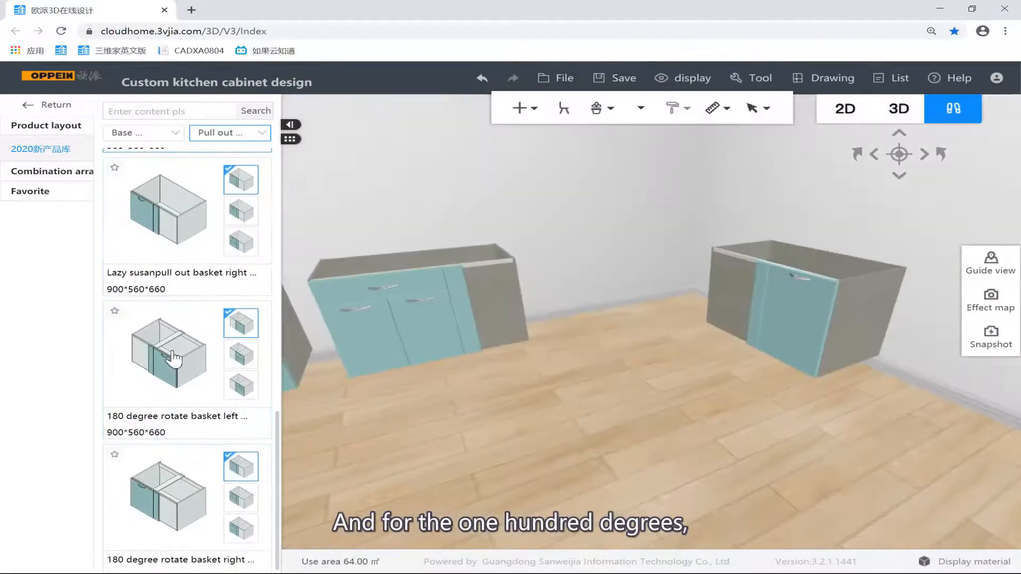
pyautogui.moveTo(542, 437); pyautogui.dragTo(664, 434)
pyautogui.click(164, 349)
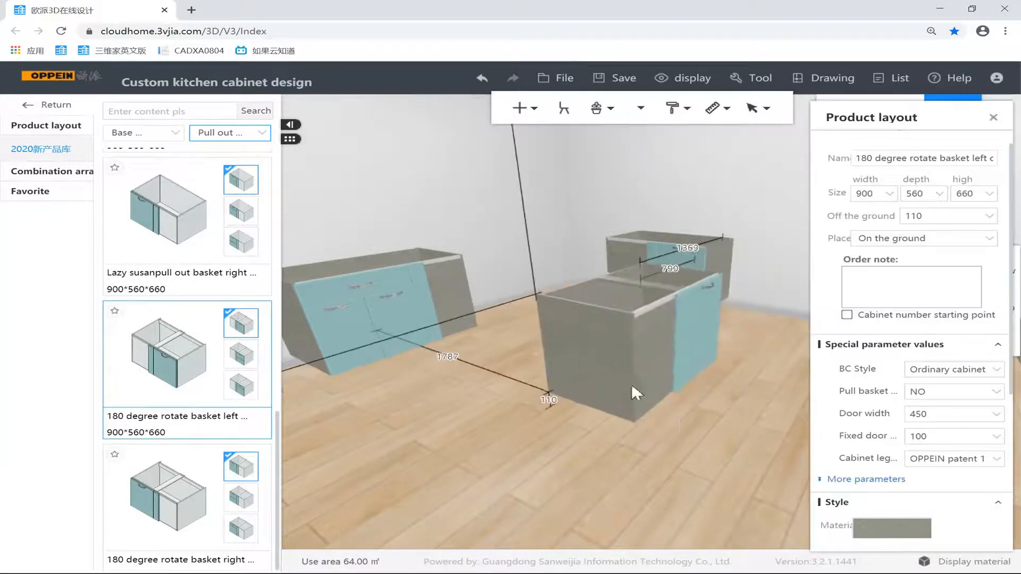
pyautogui.click(630, 385)
pyautogui.moveTo(726, 437); pyautogui.dragTo(594, 449)
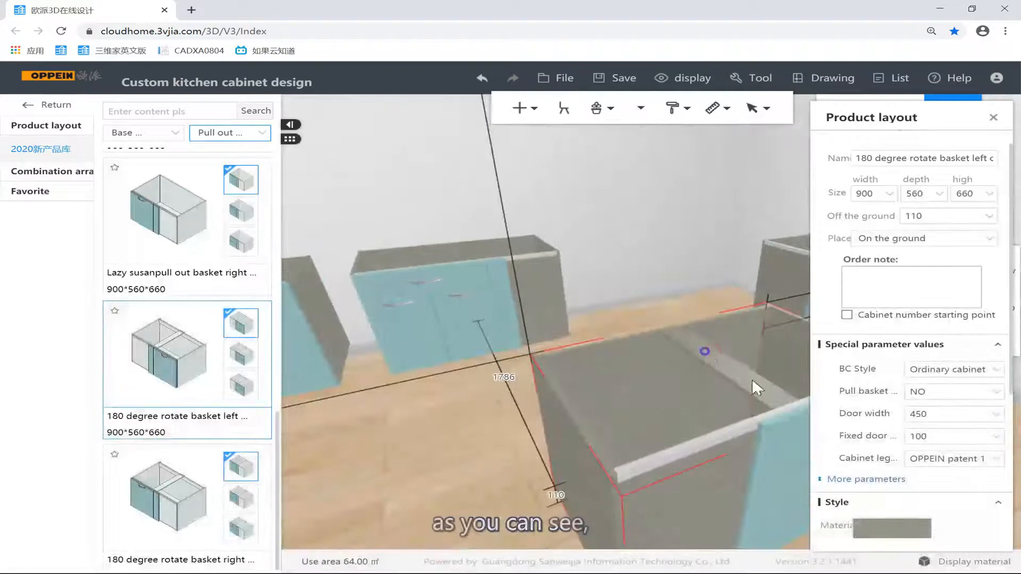
pyautogui.moveTo(752, 379); pyautogui.dragTo(331, 407)
pyautogui.moveTo(415, 400); pyautogui.dragTo(586, 312)
pyautogui.moveTo(579, 274); pyautogui.dragTo(703, 211)
pyautogui.click(726, 317)
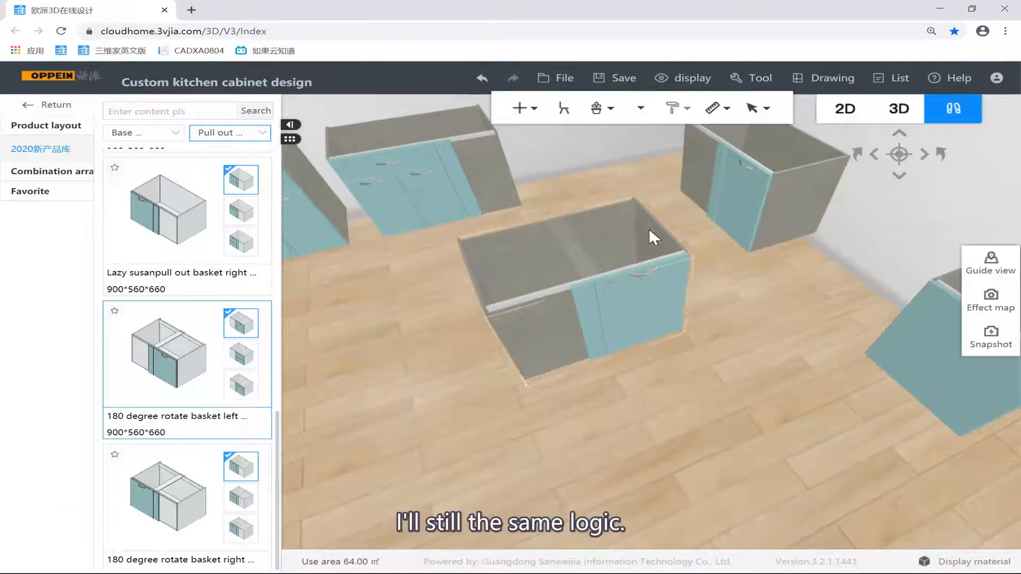
# Set the 180 degree rotate basket cabinet's width to 1100, check the pull basket models offered, and deselect the cabinet.
pyautogui.click(659, 288)
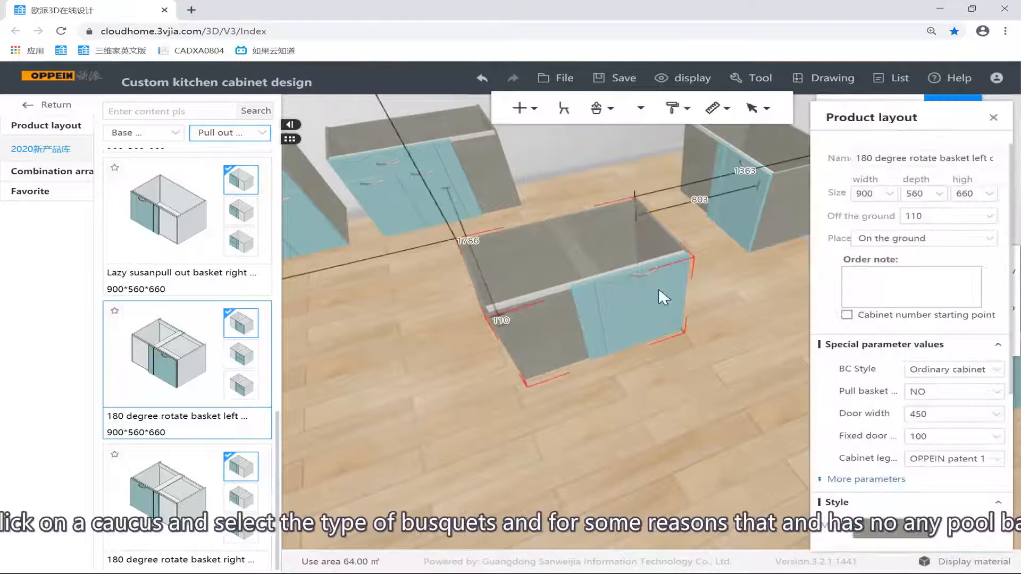
pyautogui.click(993, 392)
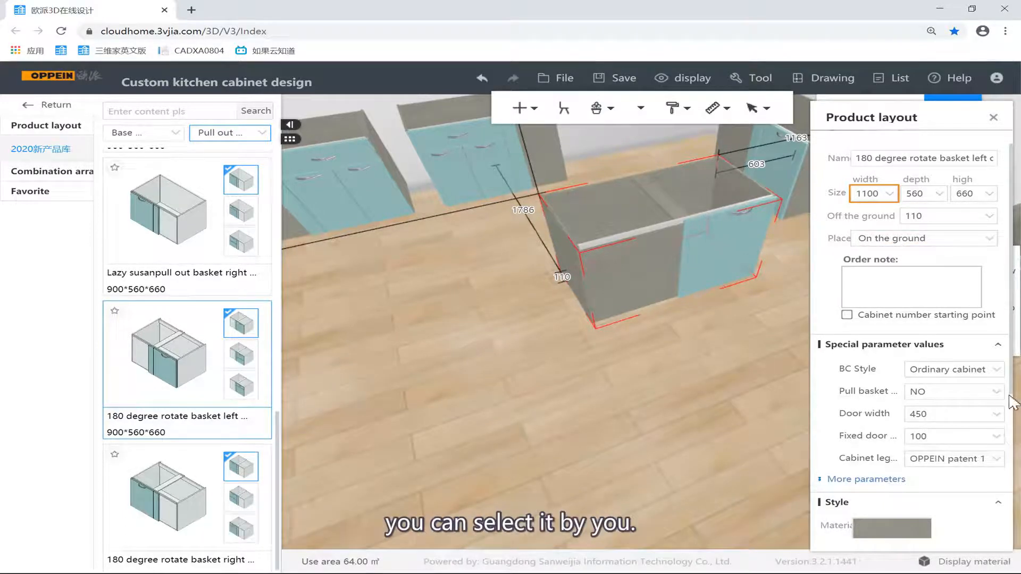
pyautogui.click(989, 392)
pyautogui.click(686, 385)
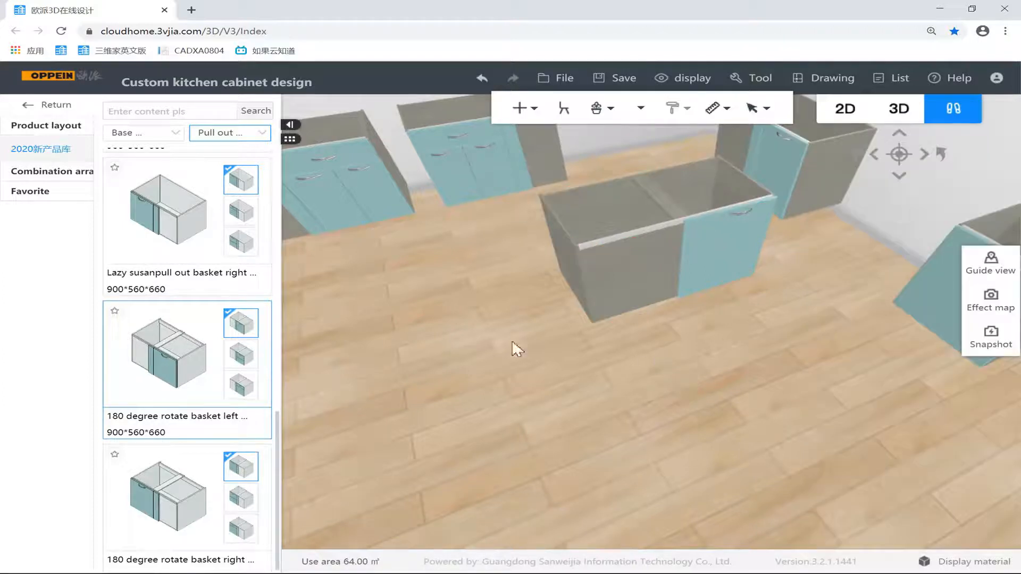
# Compare the front variants of the lazy susan pull out basket right cabinet and look through the pull out basket cabinet list.
pyautogui.click(241, 211)
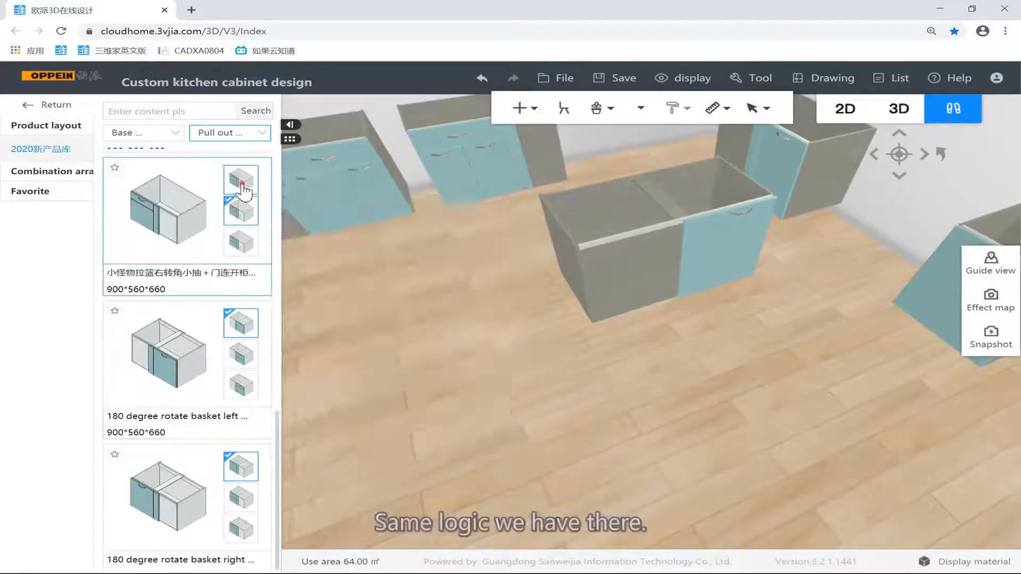
pyautogui.click(242, 187)
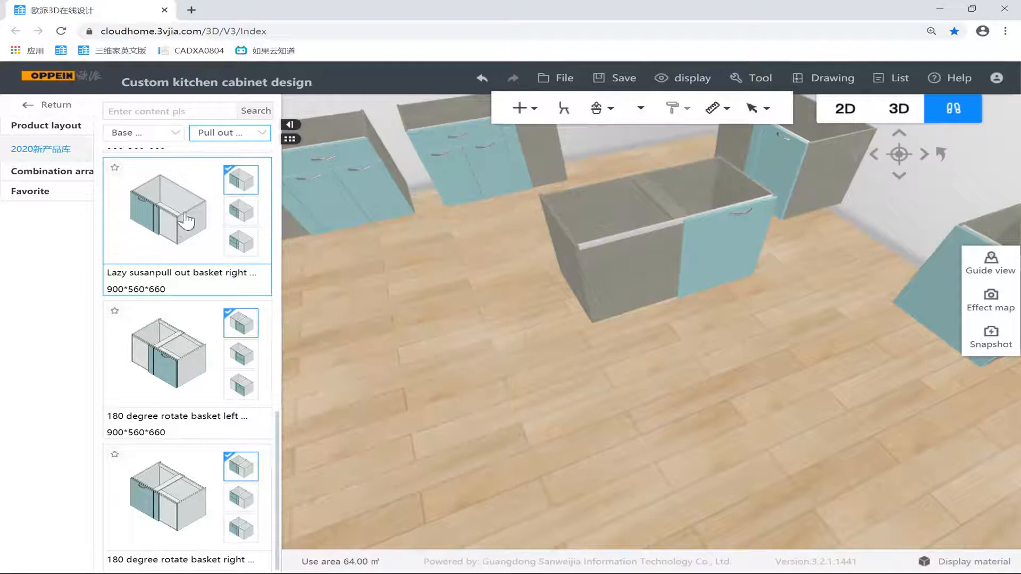
pyautogui.click(241, 211)
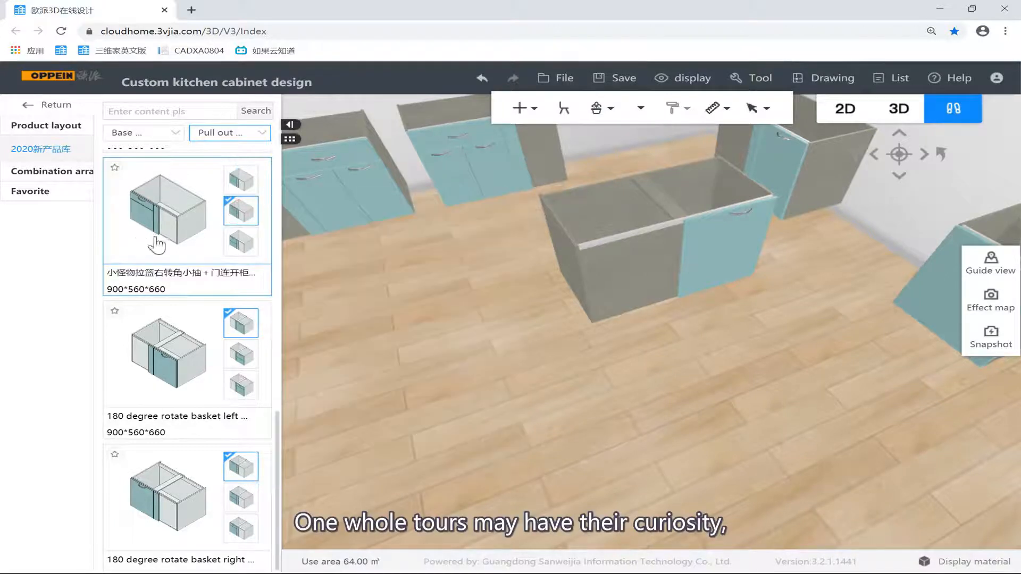
pyautogui.click(255, 244)
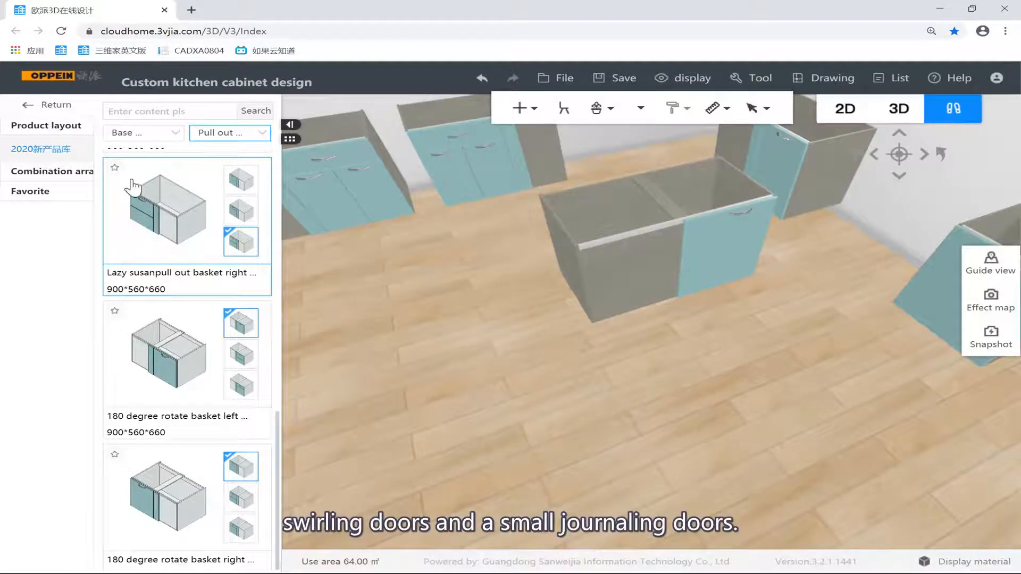
pyautogui.scroll(10, 170, 282)
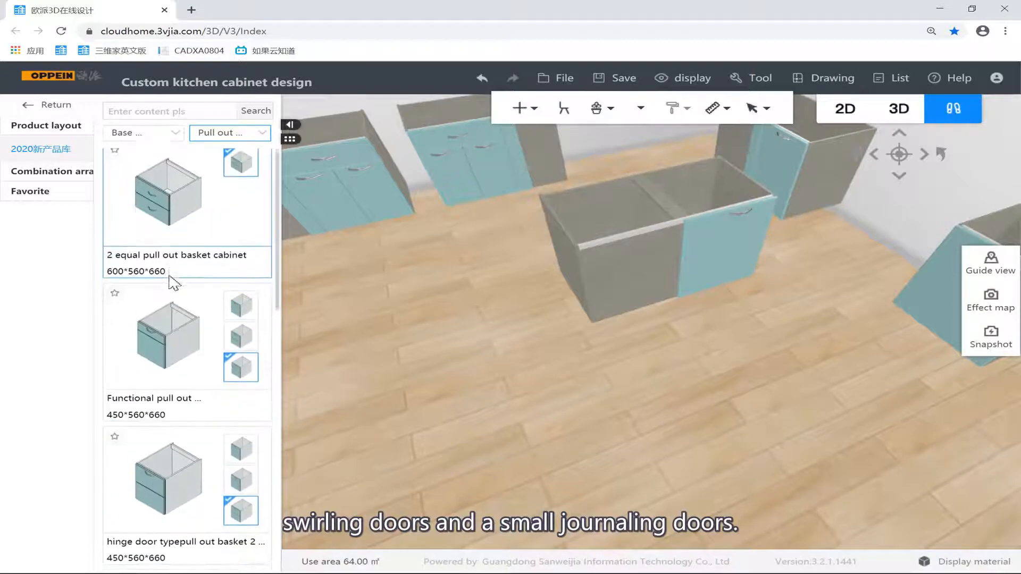
pyautogui.scroll(-5, 175, 361)
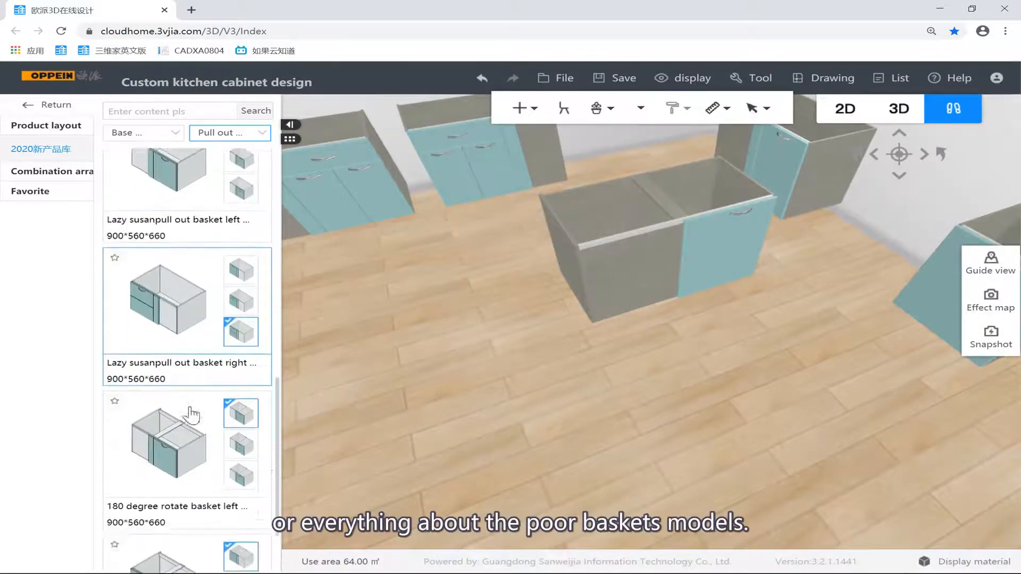
pyautogui.scroll(6, 192, 372)
pyautogui.click(236, 133)
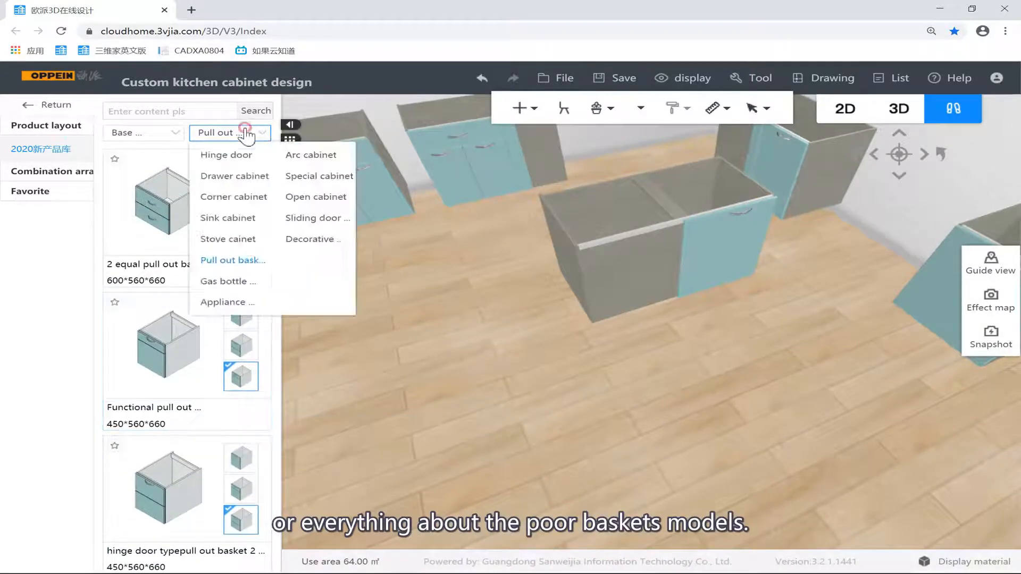
# Select the group of pull out basket cabinets standing in the room together and delete them.
pyautogui.moveTo(483, 349); pyautogui.dragTo(764, 224)
pyautogui.scroll(-2, 716, 222)
pyautogui.scroll(2, 713, 221)
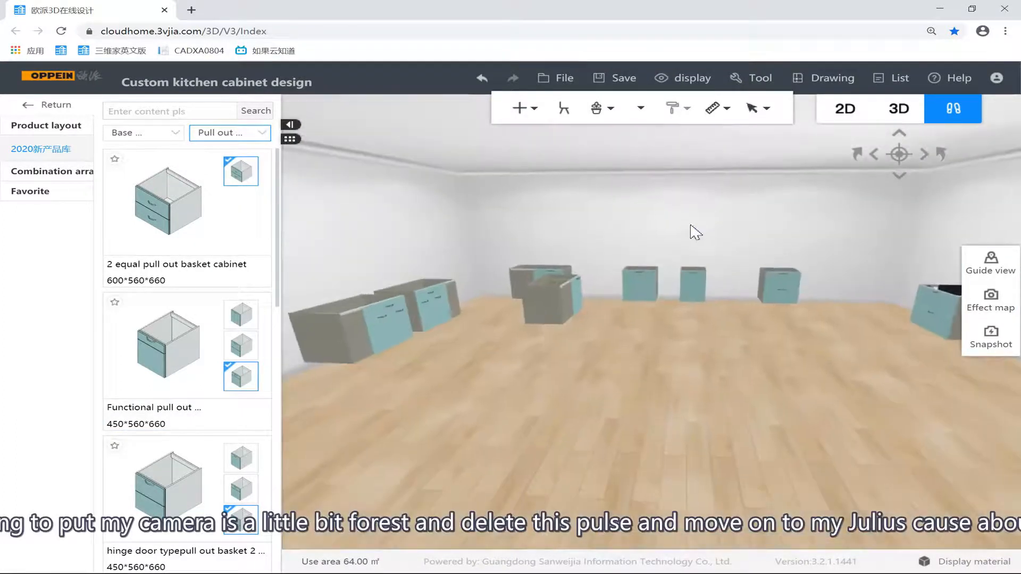
pyautogui.moveTo(321, 186); pyautogui.dragTo(960, 426)
pyautogui.press('Delete')
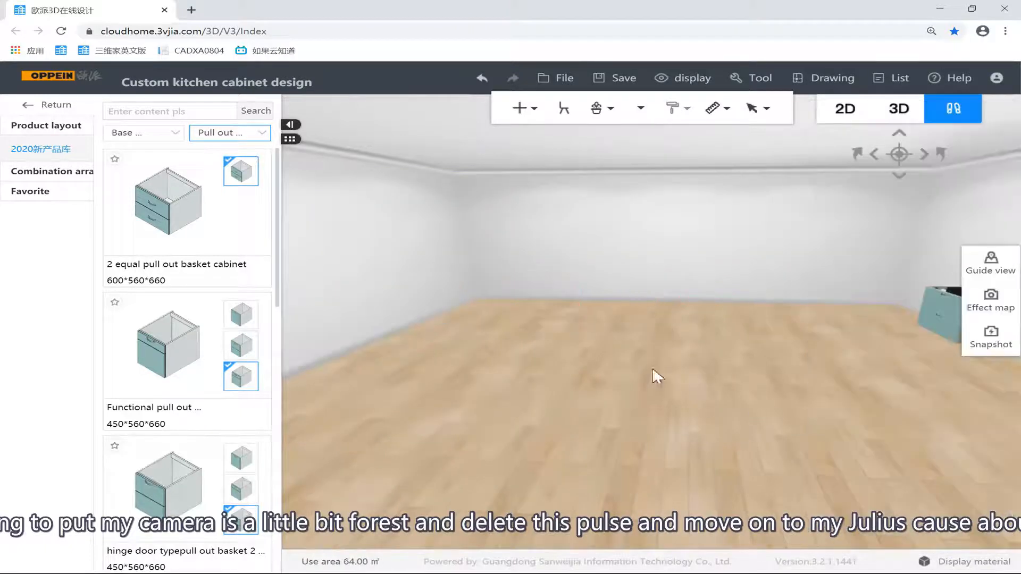
# Switch the base cabinet library to the appliance cabinet category and face the empty floor area.
pyautogui.moveTo(645, 321); pyautogui.dragTo(433, 323)
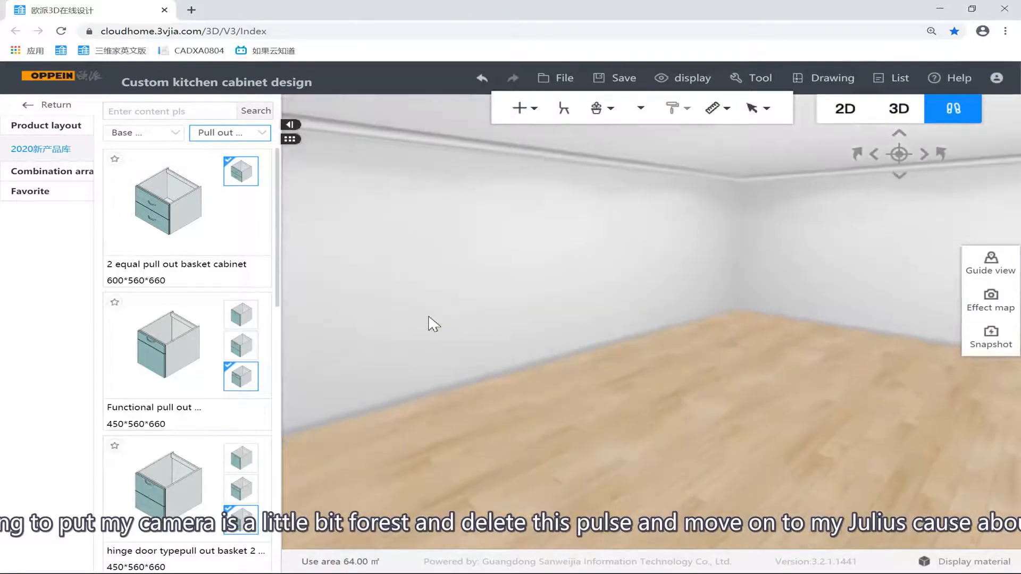
pyautogui.click(228, 134)
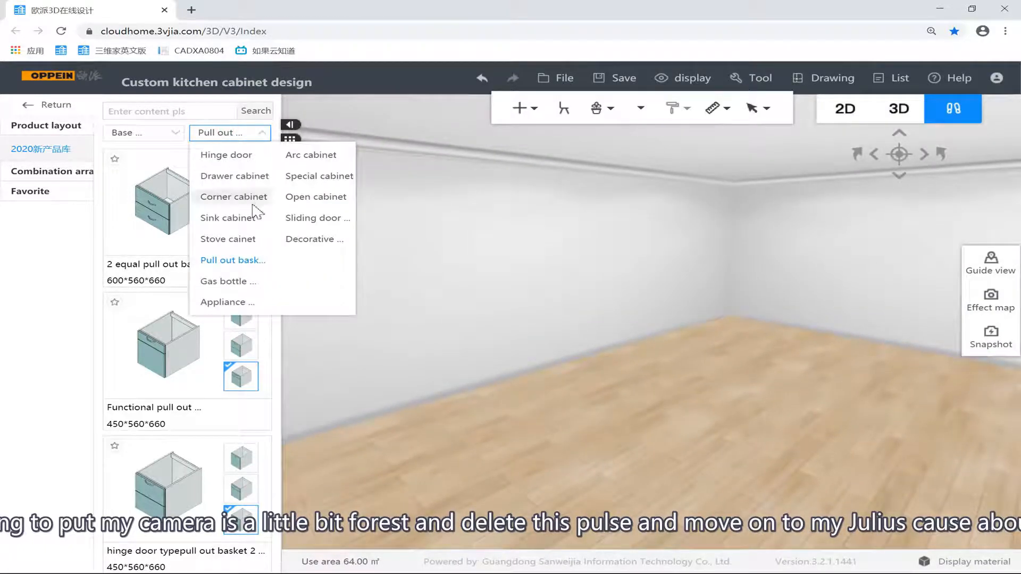
pyautogui.click(242, 299)
pyautogui.moveTo(424, 285)
pyautogui.mouseDown()
pyautogui.moveTo(557, 289)
pyautogui.moveTo(558, 309)
pyautogui.mouseUp()
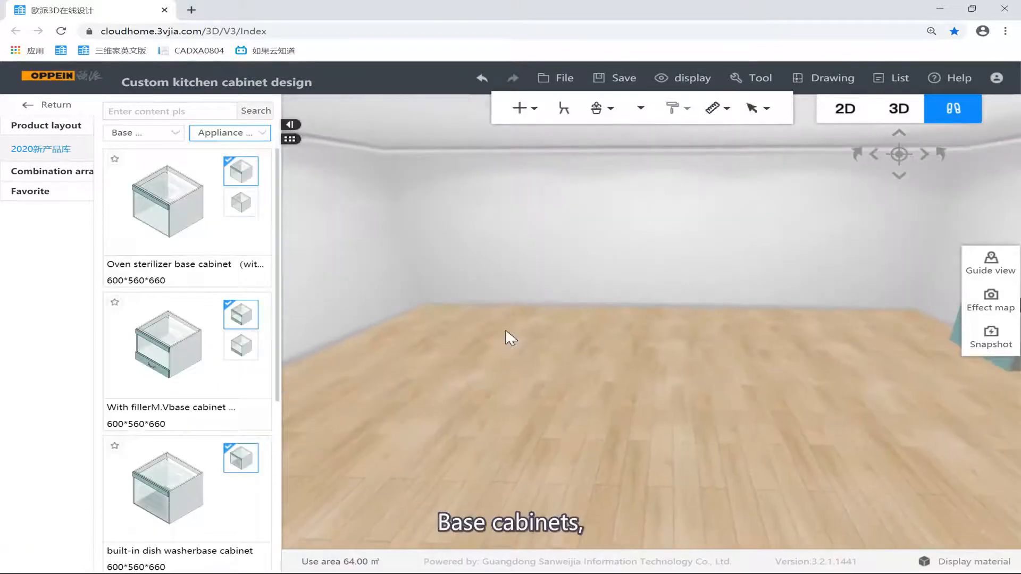
# Place an oven sterilizer base cabinet on the floor near the back wall.
pyautogui.click(198, 205)
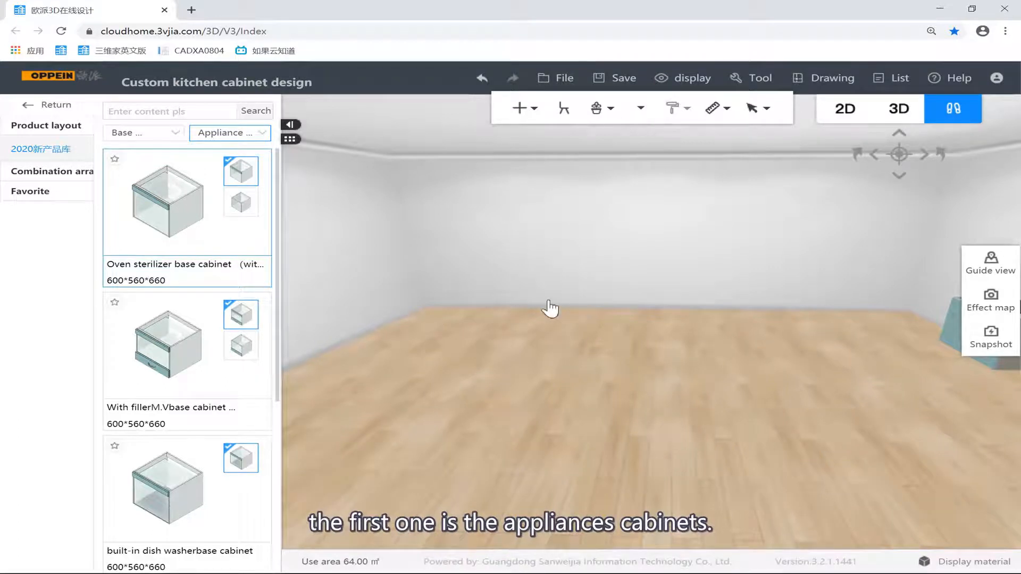
pyautogui.click(517, 311)
pyautogui.moveTo(539, 354); pyautogui.dragTo(552, 360)
pyautogui.scroll(2, 553, 360)
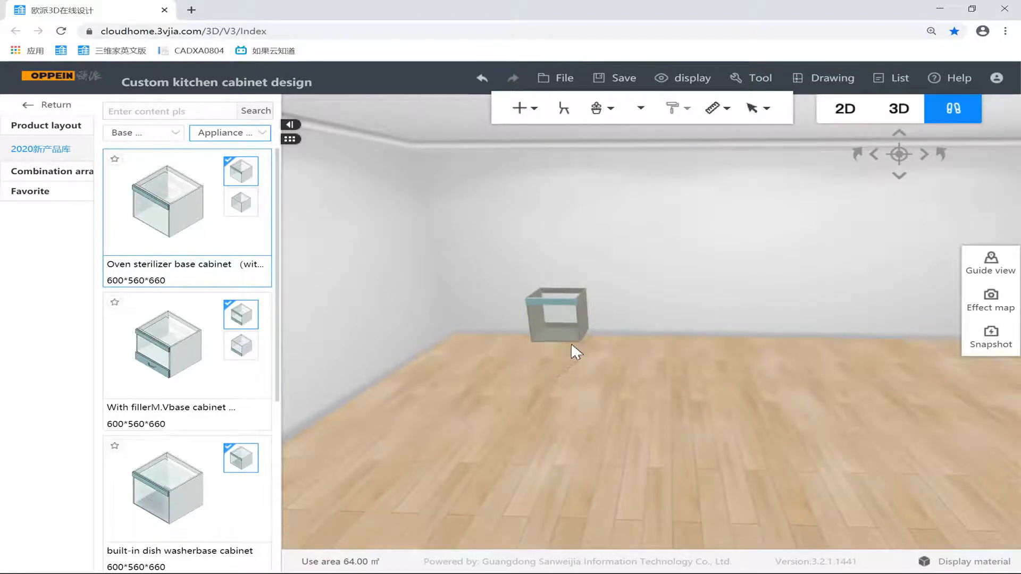
pyautogui.scroll(3, 567, 346)
pyautogui.scroll(2, 628, 341)
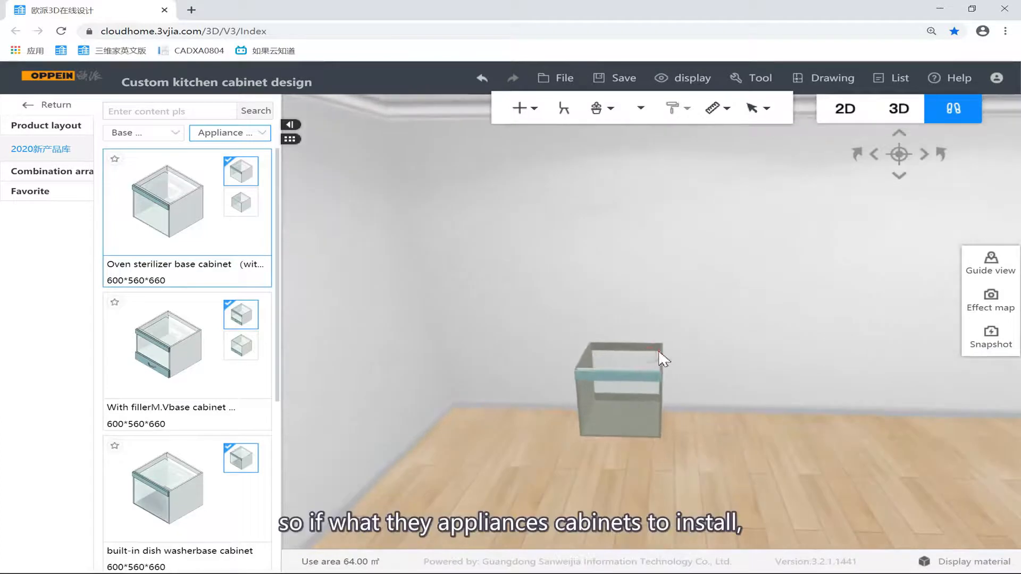
pyautogui.scroll(3, 661, 365)
pyautogui.moveTo(663, 437); pyautogui.dragTo(618, 370, button='right')
pyautogui.scroll(-3, 617, 370)
# Select the cabinet's Appliance by owner part and open the Filler Cooking appliance unit folder for its style.
pyautogui.click(563, 313)
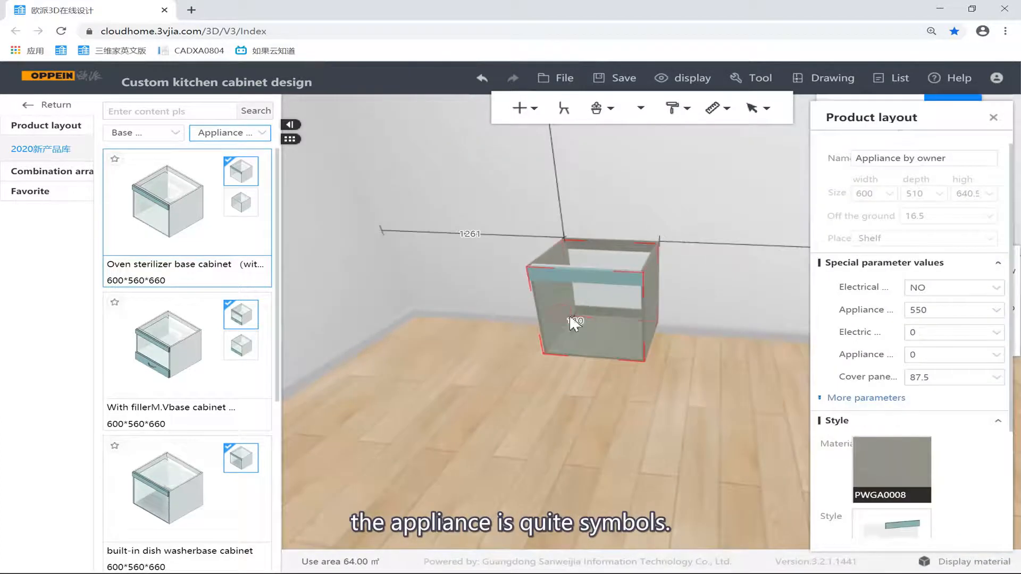
pyautogui.click(754, 305)
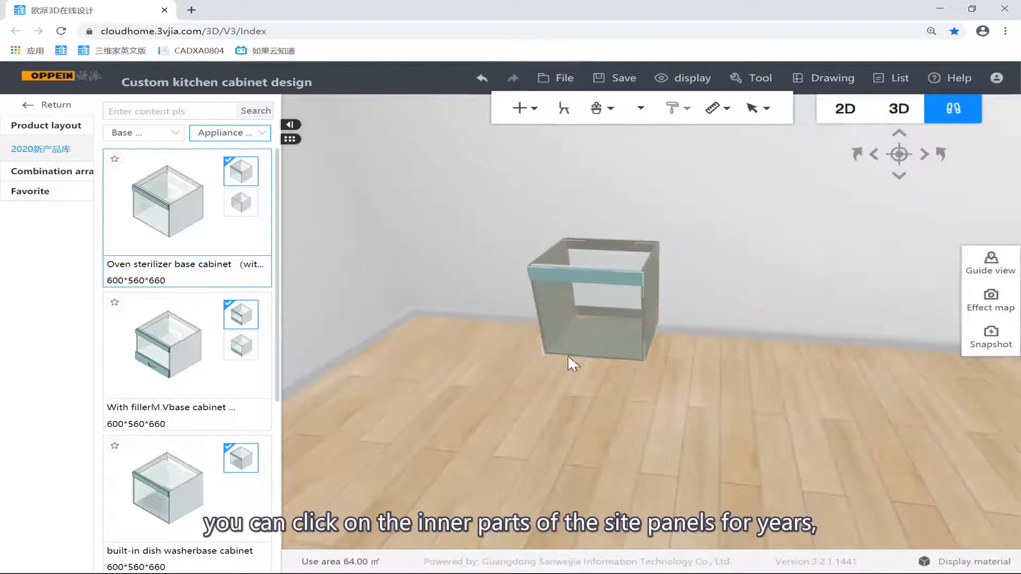
pyautogui.click(566, 315)
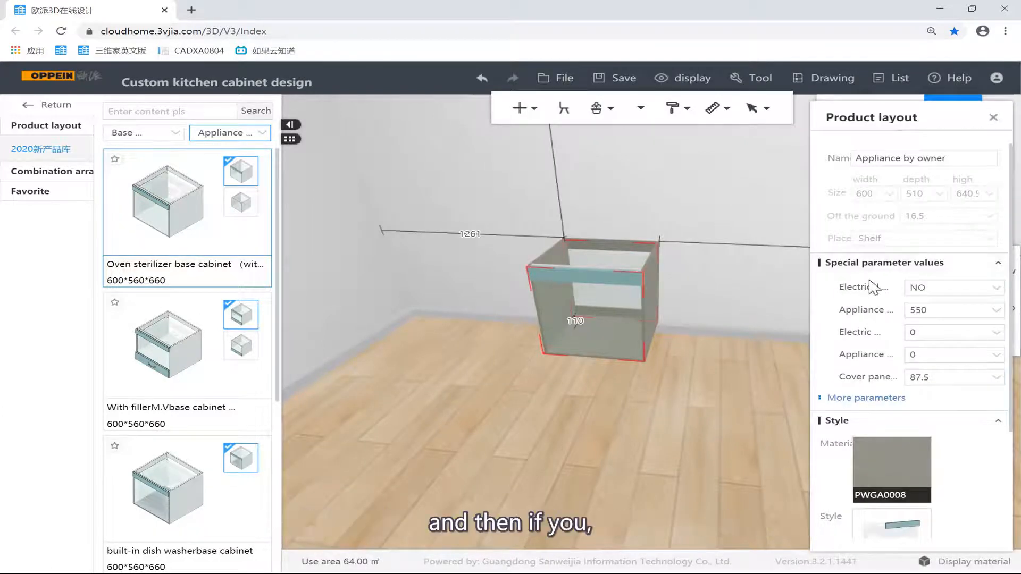
pyautogui.scroll(-2, 858, 293)
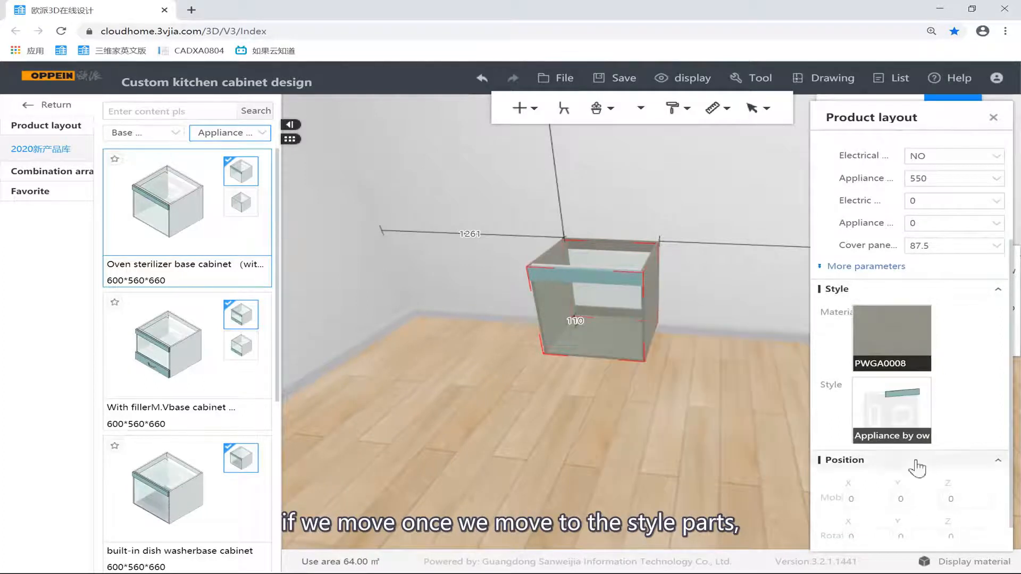
pyautogui.moveTo(886, 420)
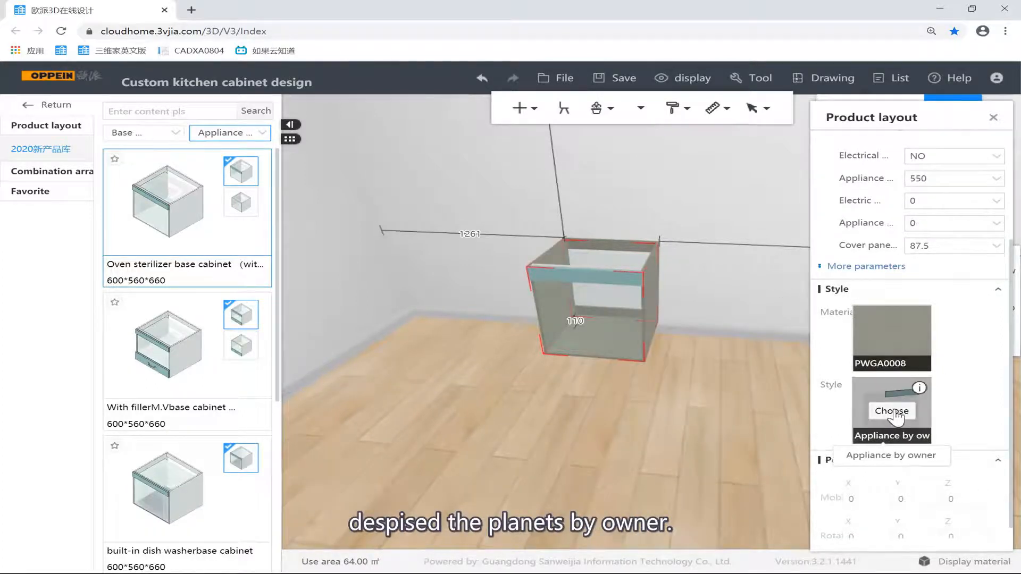
pyautogui.click(888, 414)
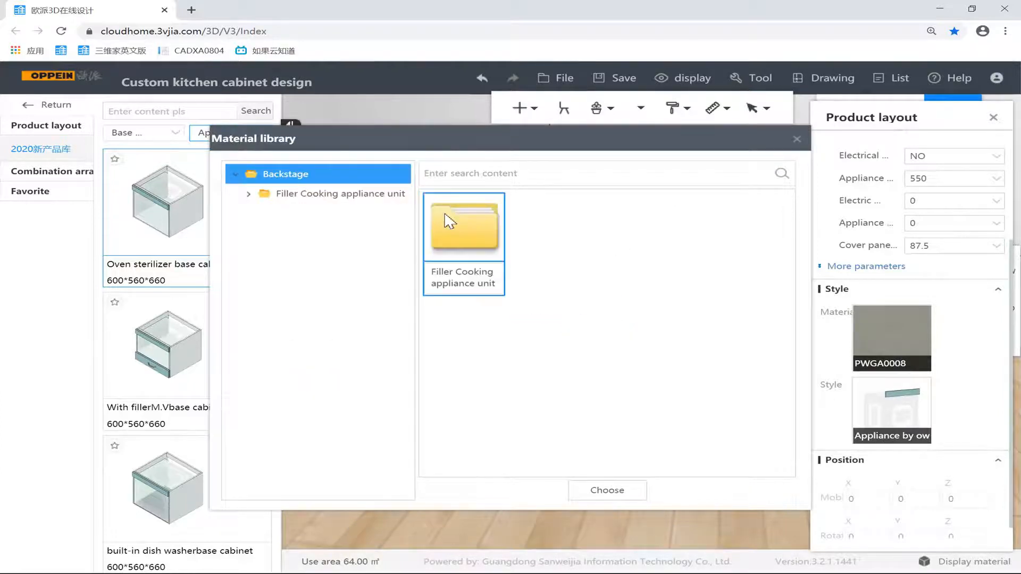
pyautogui.doubleClick(463, 230)
pyautogui.click(338, 232)
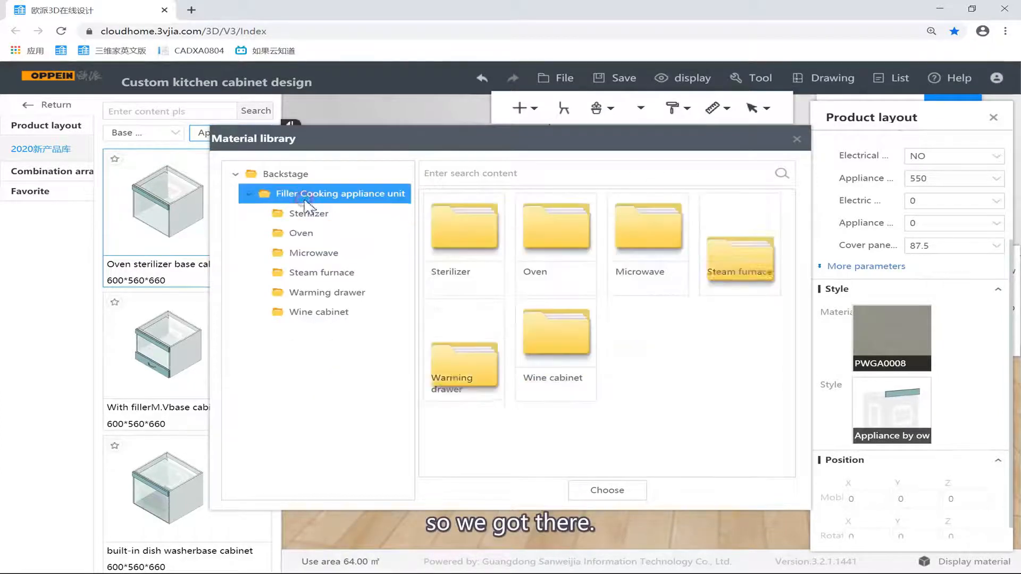
# Examine the appliance models offered under sterilizer, oven, microwave, steam furnace, warming drawer and wine cabinet.
pyautogui.click(332, 214)
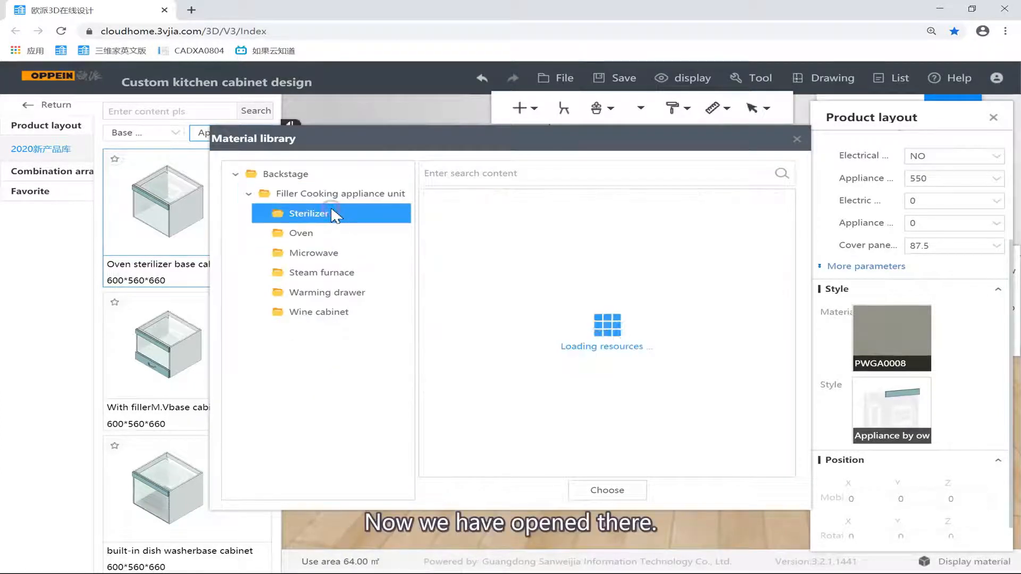
pyautogui.click(334, 231)
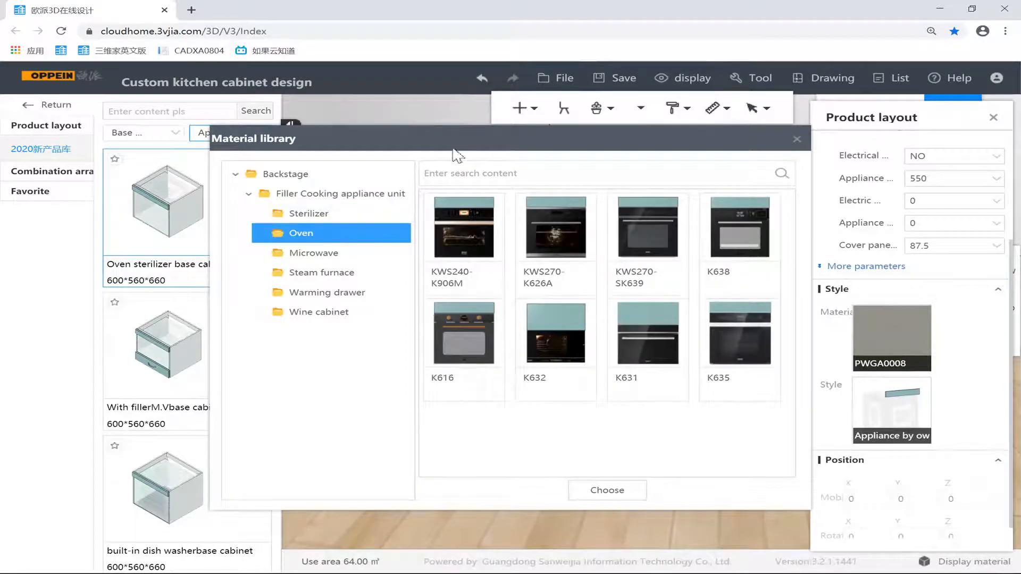
pyautogui.moveTo(454, 149)
pyautogui.mouseDown()
pyautogui.moveTo(474, 109)
pyautogui.moveTo(465, 137)
pyautogui.mouseUp()
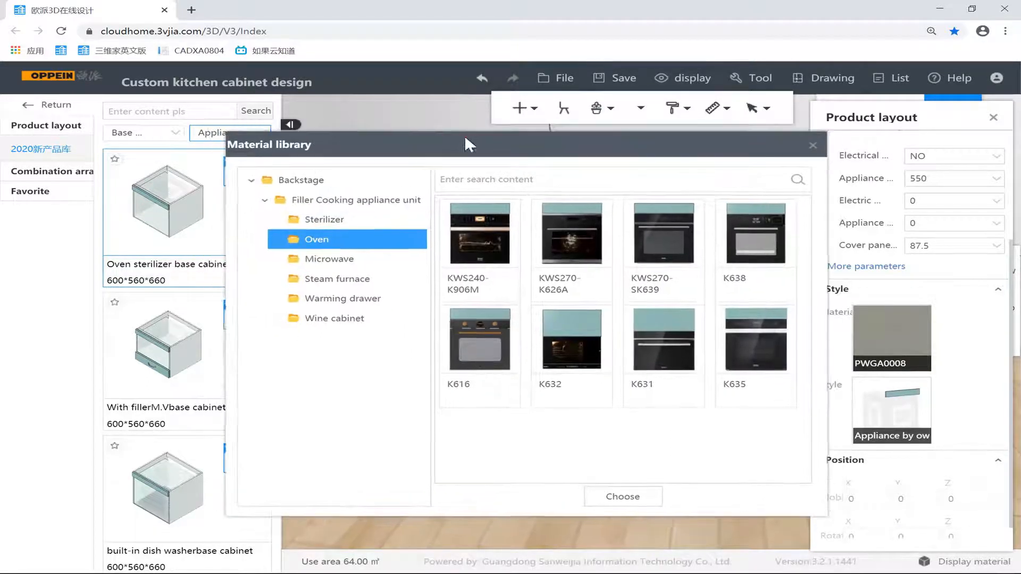
pyautogui.click(352, 218)
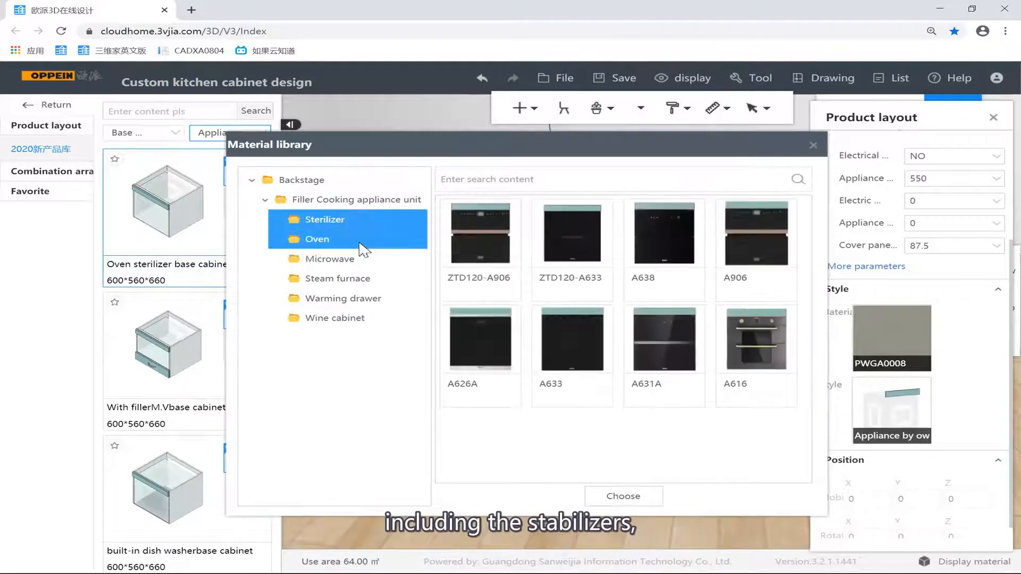
pyautogui.click(362, 243)
pyautogui.click(364, 260)
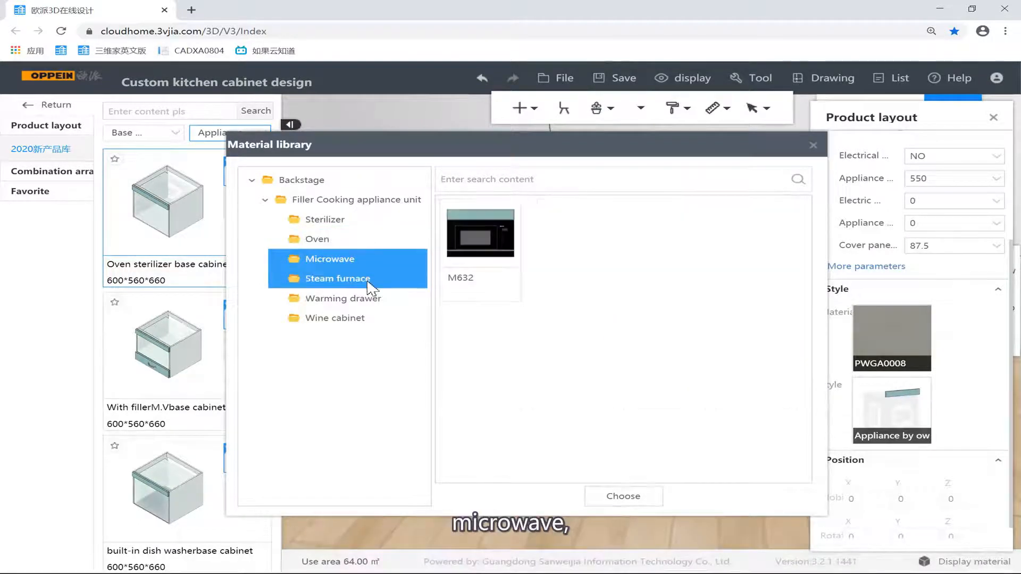
pyautogui.click(369, 280)
pyautogui.click(398, 304)
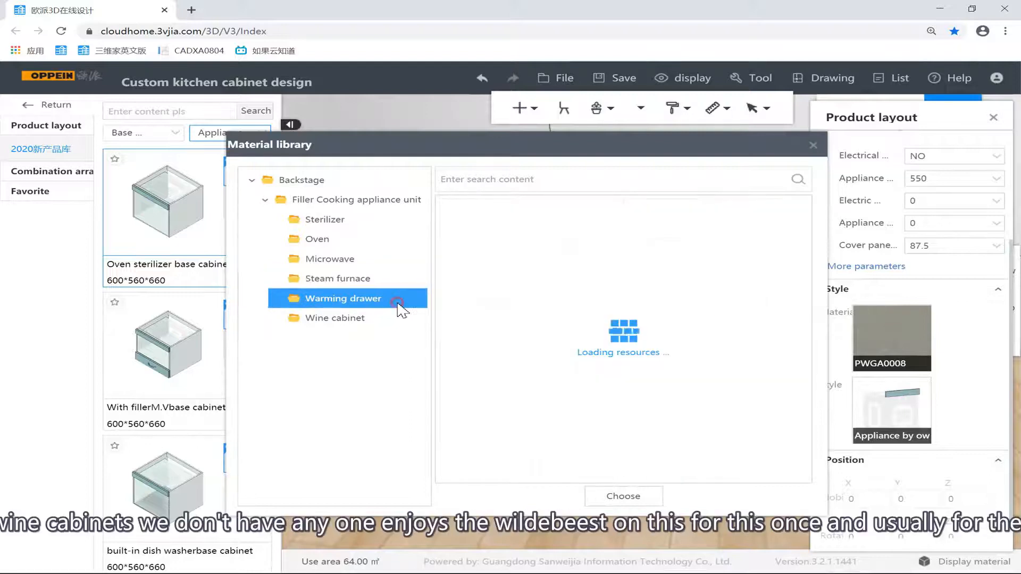
pyautogui.click(378, 320)
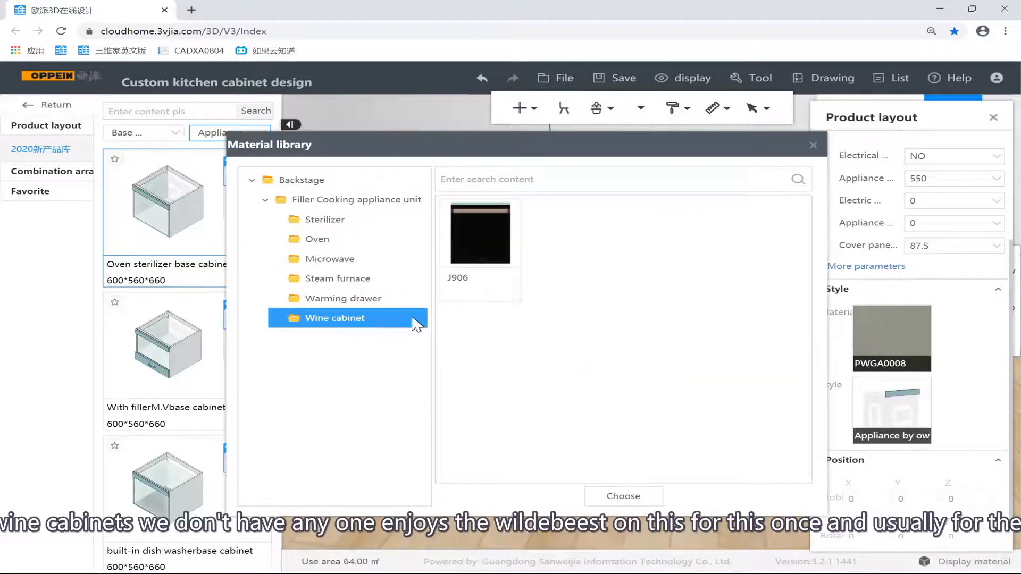
pyautogui.click(375, 302)
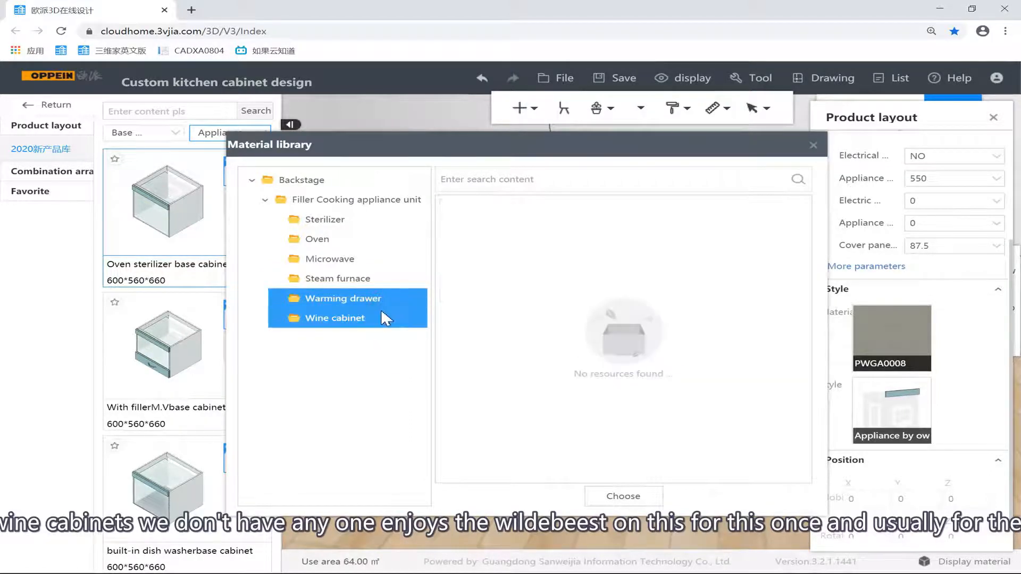
pyautogui.click(410, 259)
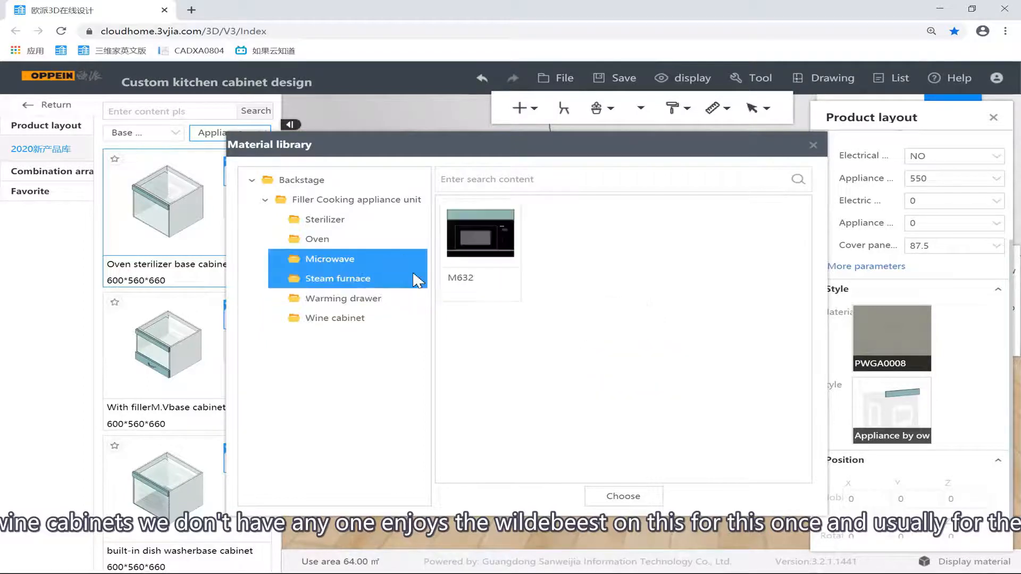
# Set the appliance style to the oven model KWS270-SK639 and deselect the part.
pyautogui.click(376, 242)
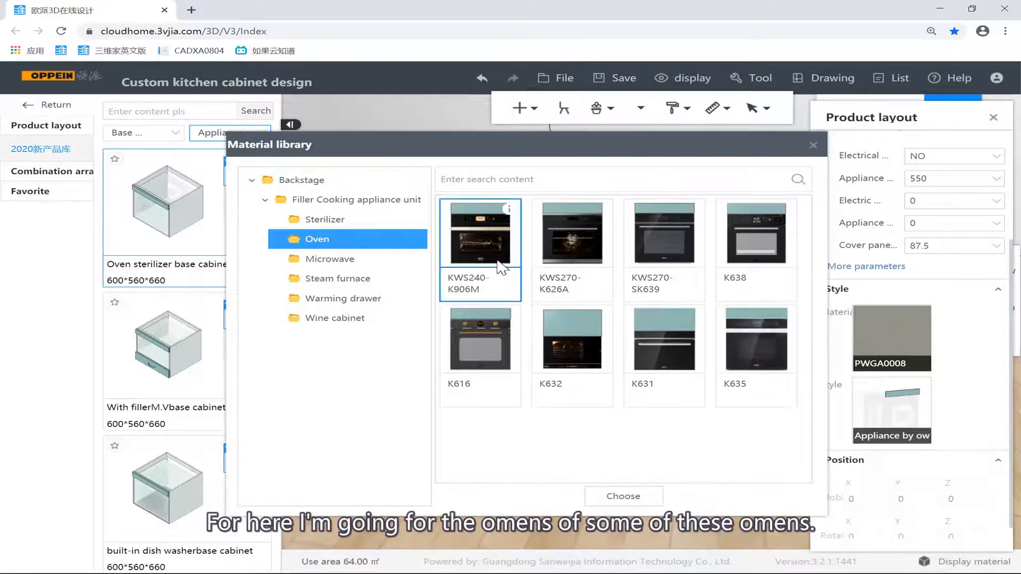
pyautogui.doubleClick(661, 234)
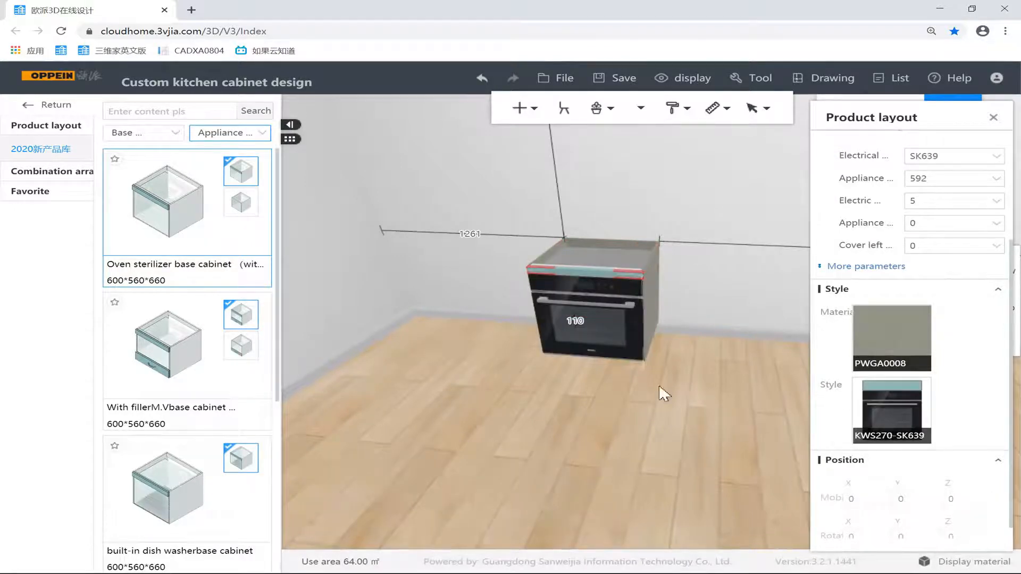
pyautogui.click(693, 408)
# Delete the base cabinet with the built-in KWS270-SK639 oven from the room.
pyautogui.moveTo(682, 316); pyautogui.dragTo(636, 308)
pyautogui.scroll(3, 637, 308)
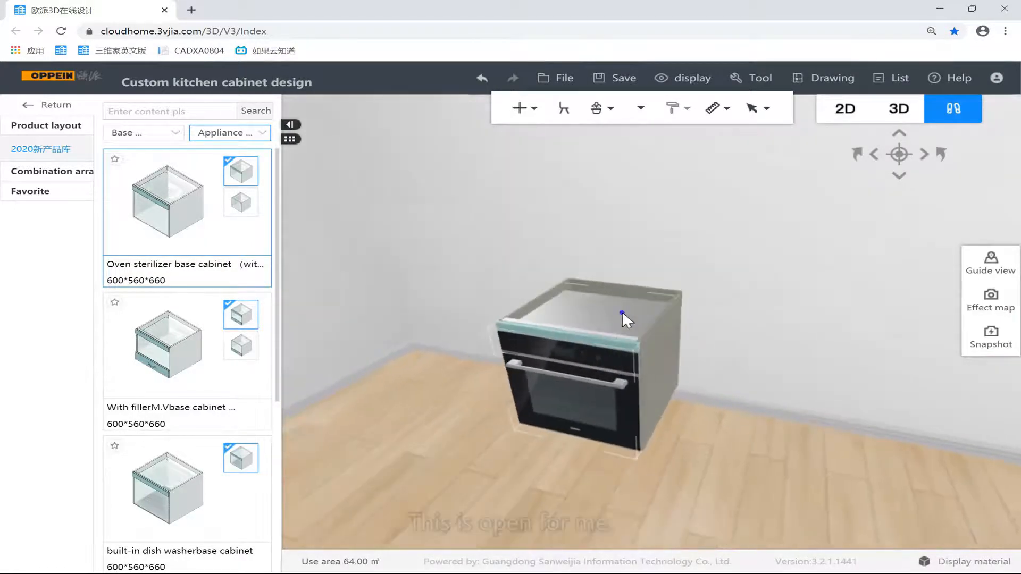
pyautogui.moveTo(622, 313); pyautogui.dragTo(600, 294, button='right')
pyautogui.click(621, 298)
pyautogui.moveTo(543, 270); pyautogui.dragTo(429, 248, button='right')
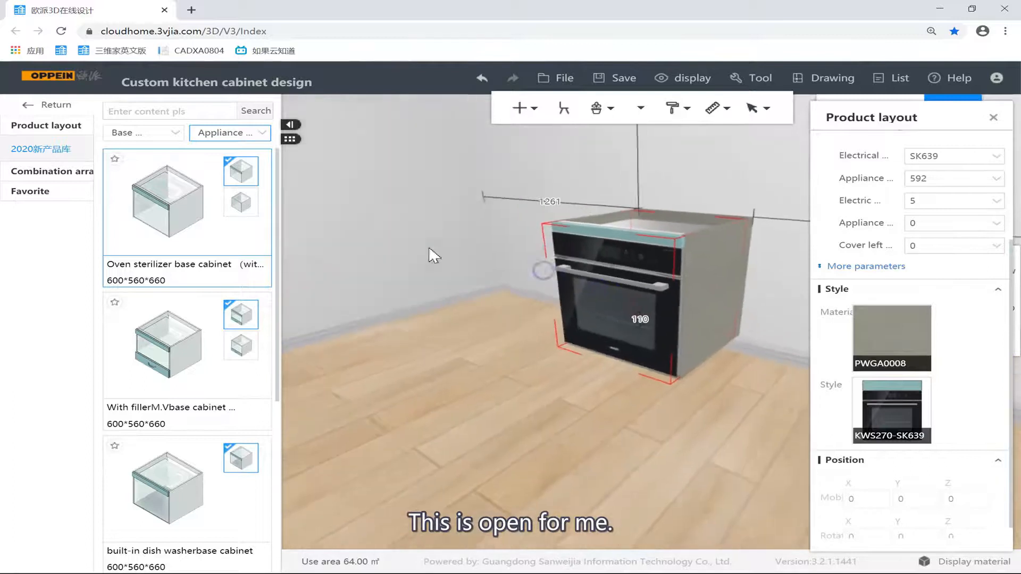
pyautogui.click(635, 322)
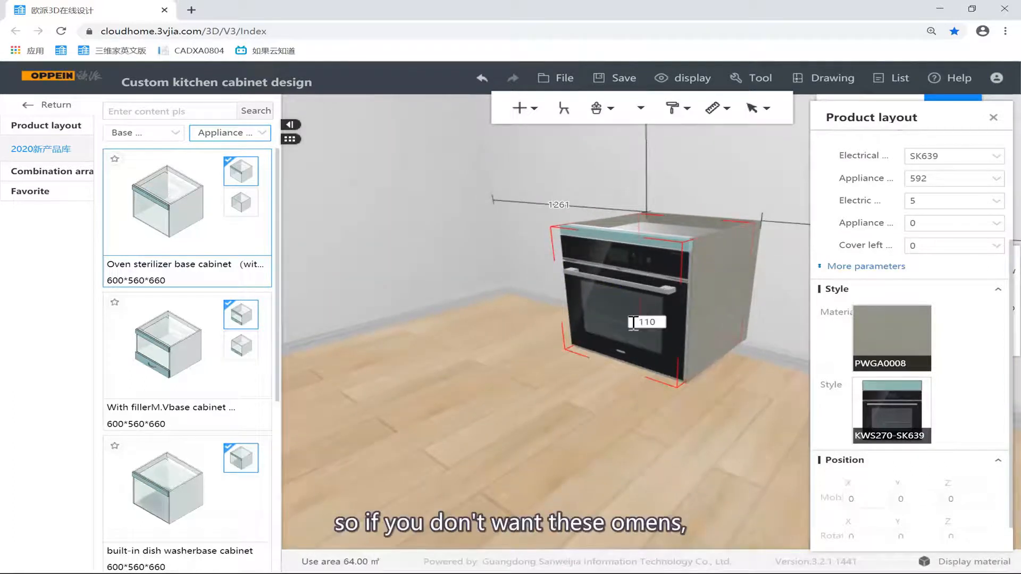
pyautogui.click(699, 324)
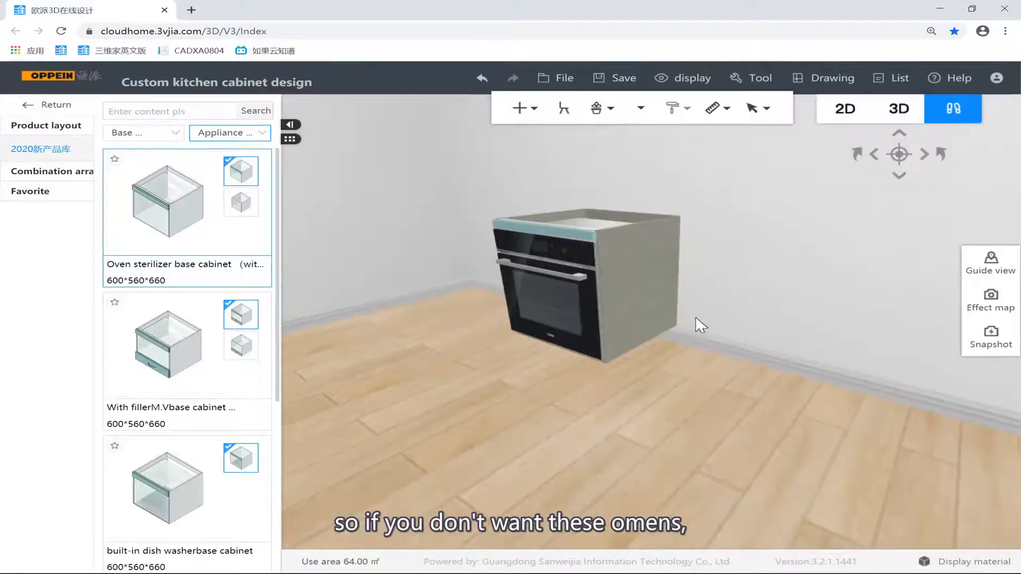
pyautogui.click(635, 284)
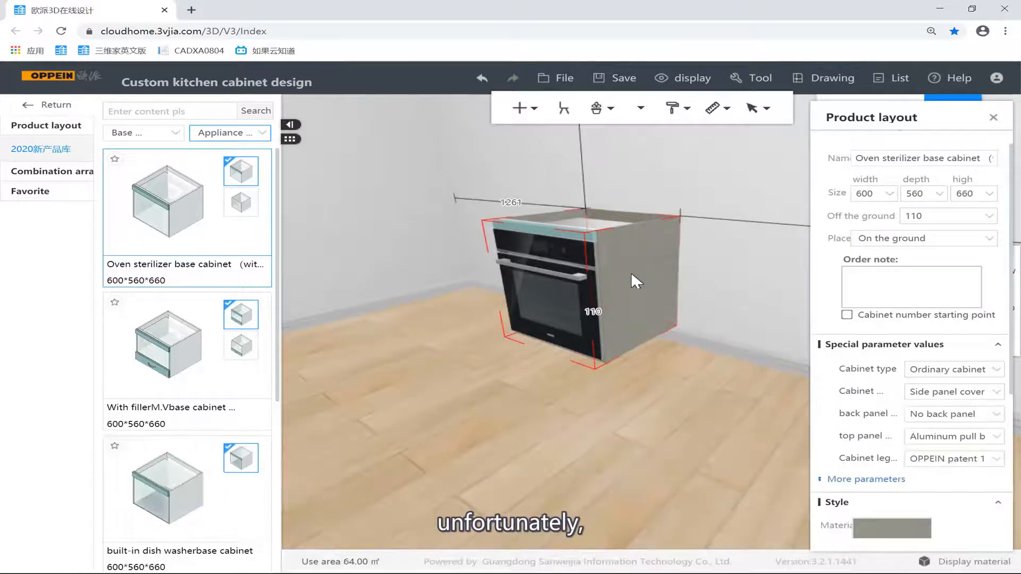
pyautogui.press('Delete')
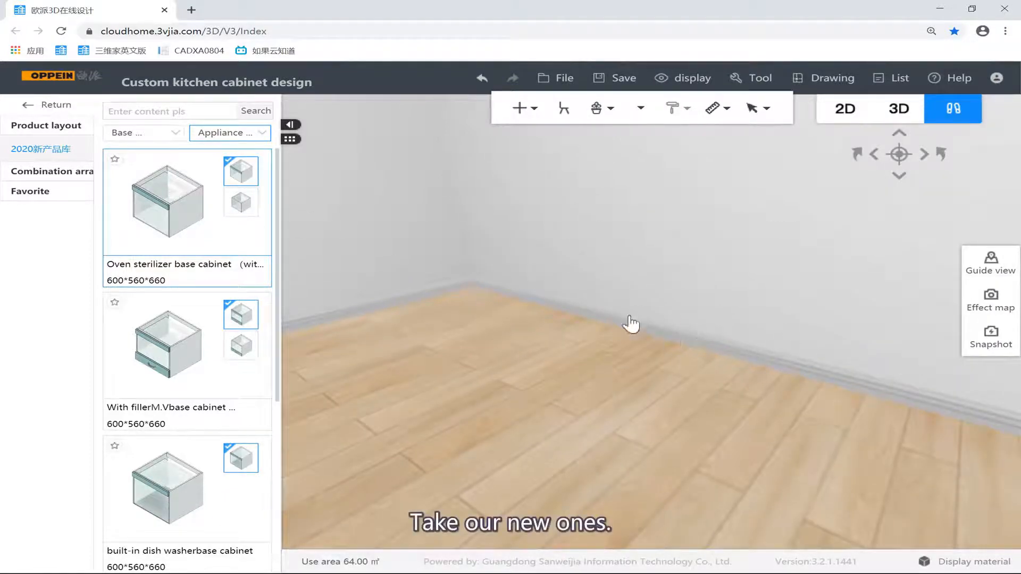
# Place a new empty oven sterilizer base cabinet on the floor near the back wall.
pyautogui.hotkey('ctrl', 'z')
pyautogui.click(623, 409)
pyautogui.press('w')
pyautogui.press('a')
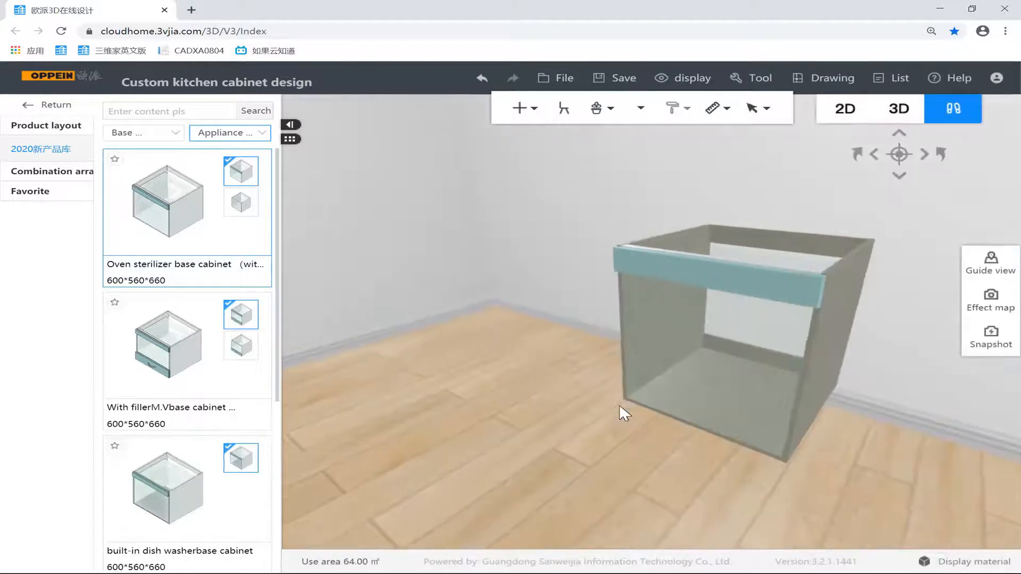
pyautogui.moveTo(647, 401); pyautogui.dragTo(707, 409)
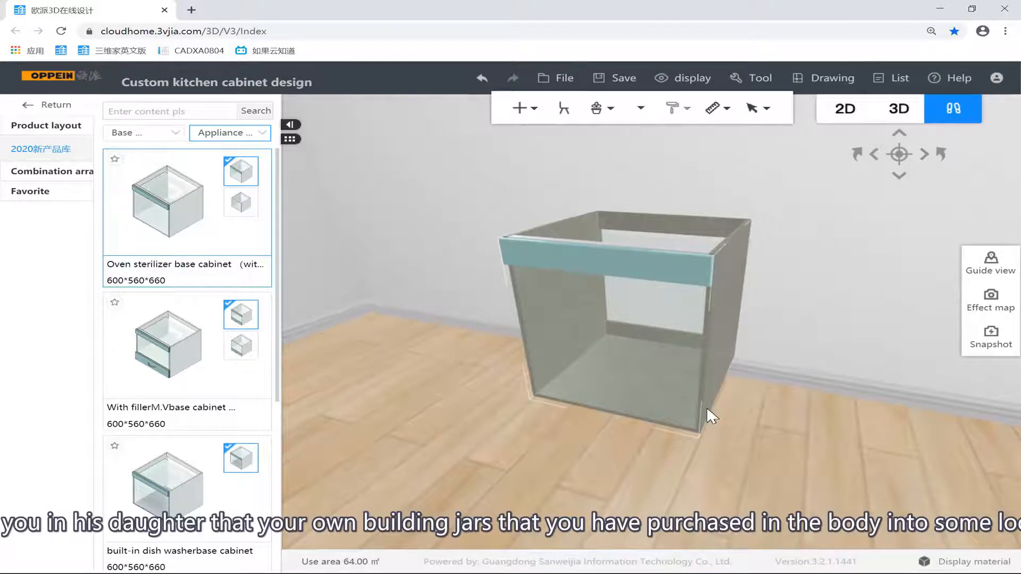
# Select the new cabinet's Appliance by owner part and set its appliance clearance height to 560.
pyautogui.click(592, 338)
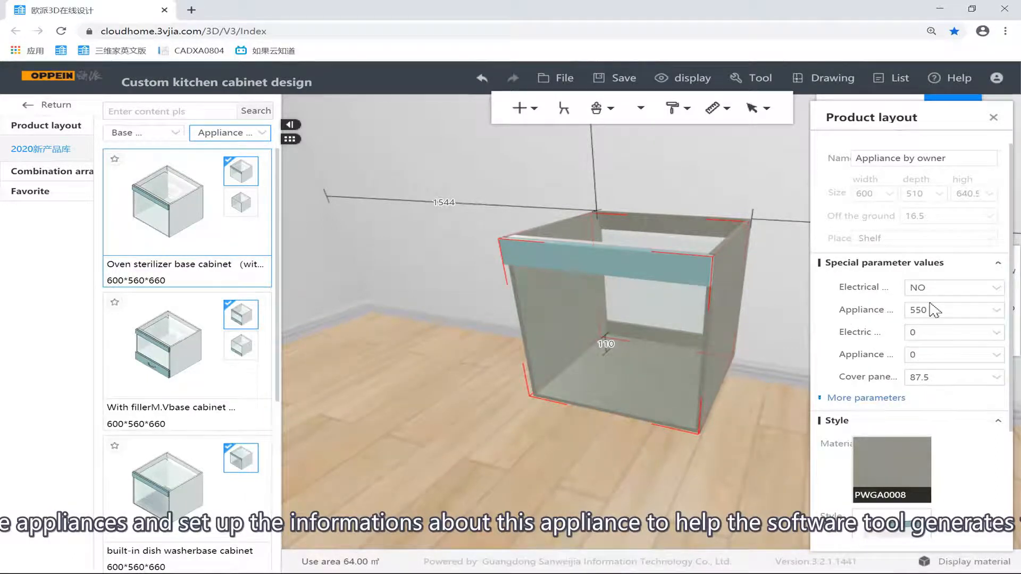
pyautogui.scroll(5, 643, 369)
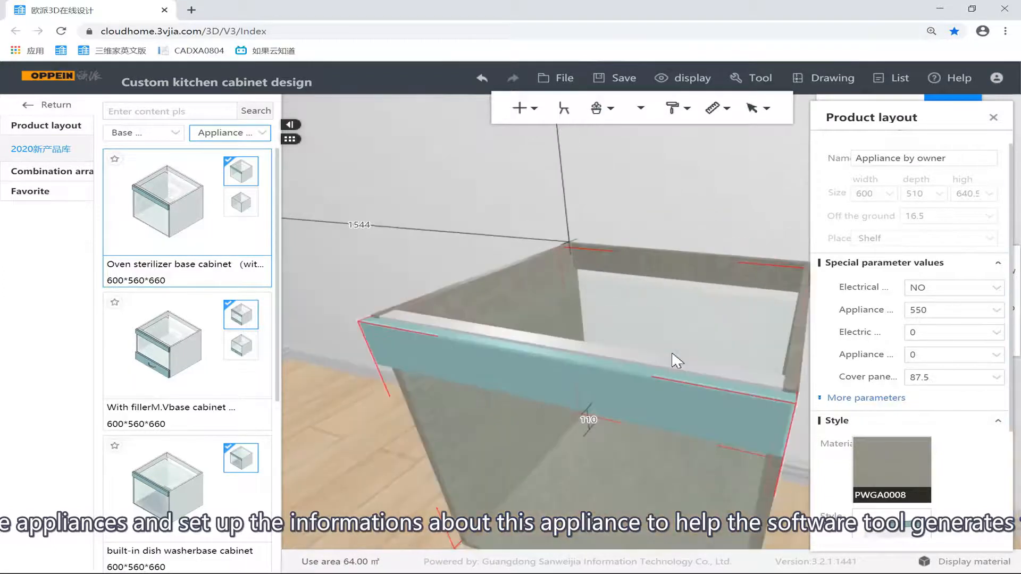
pyautogui.scroll(-5, 632, 318)
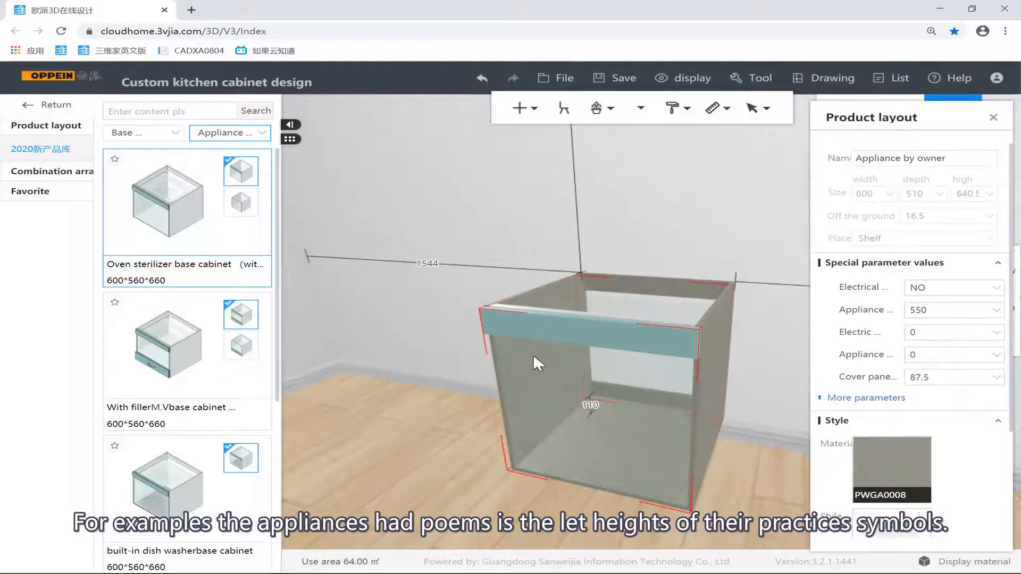
pyautogui.click(944, 310)
pyautogui.write('560')
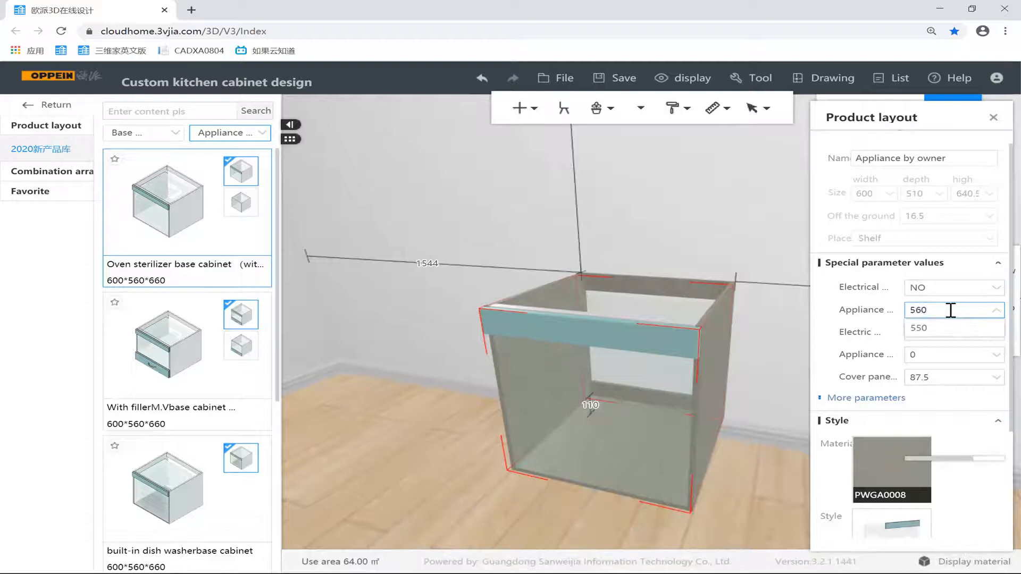
pyautogui.press('Return')
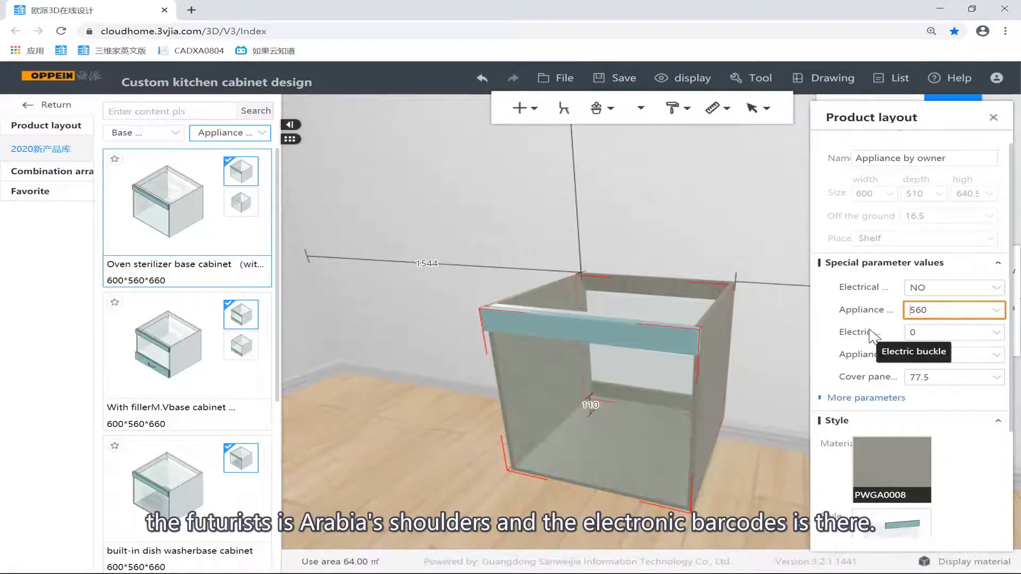
# Examine the cabinet's front cover panel and opening from the front and side in relation to the buckle parameters.
pyautogui.click(930, 331)
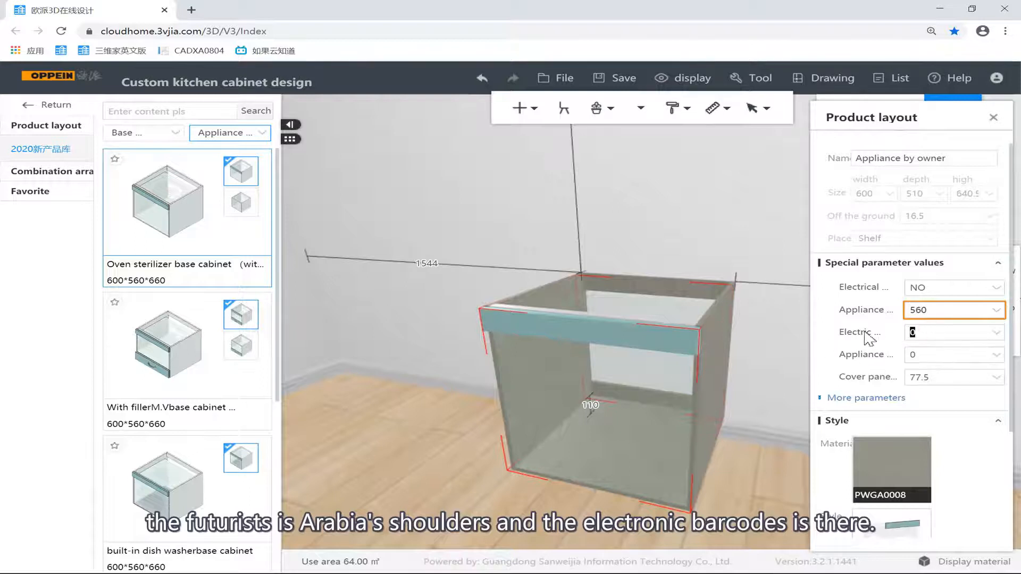
pyautogui.click(752, 341)
pyautogui.moveTo(752, 341); pyautogui.dragTo(650, 346)
pyautogui.moveTo(646, 382); pyautogui.dragTo(790, 401)
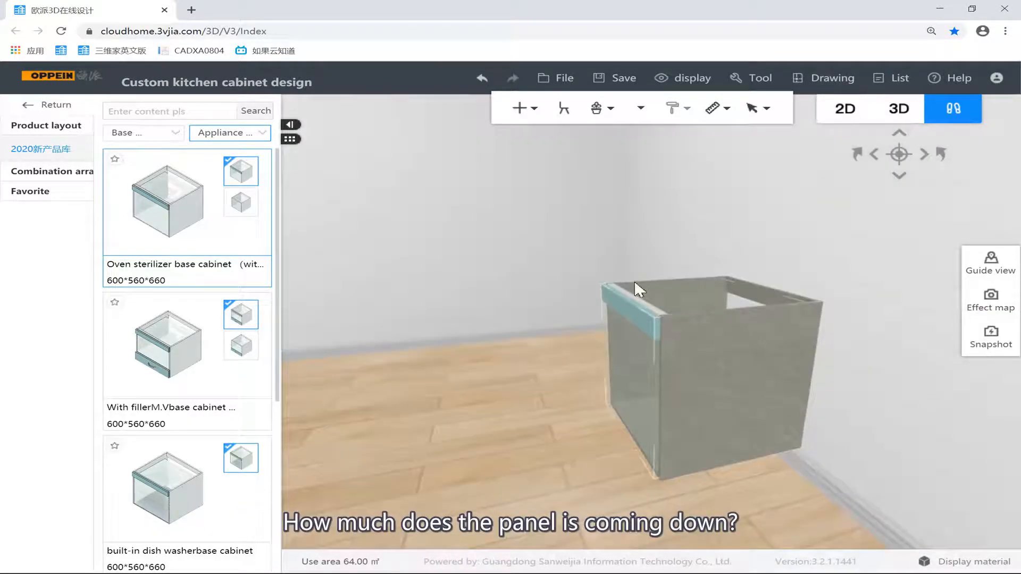
pyautogui.moveTo(627, 328); pyautogui.dragTo(610, 313)
pyautogui.click(558, 275)
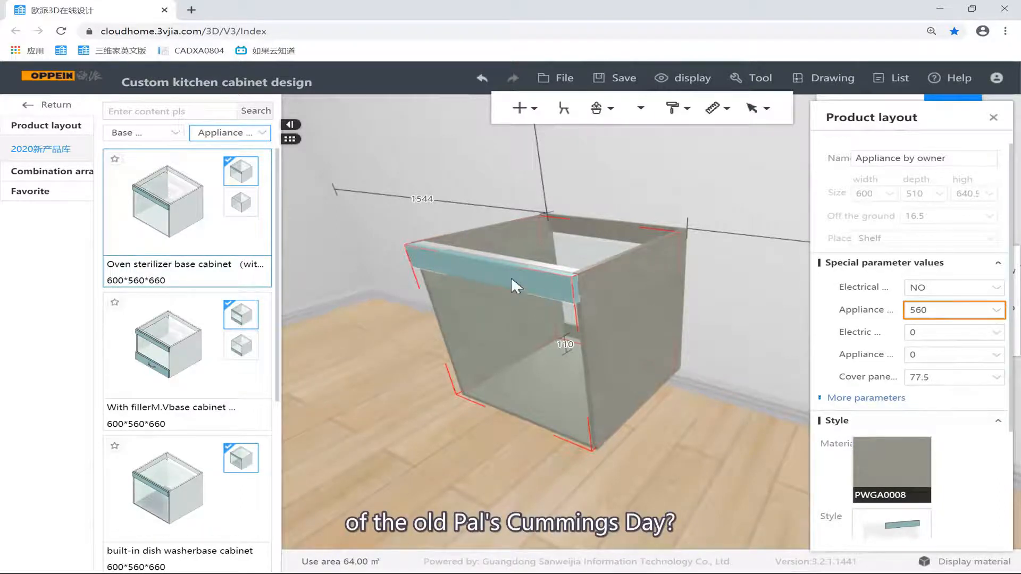
pyautogui.moveTo(510, 276); pyautogui.dragTo(615, 298)
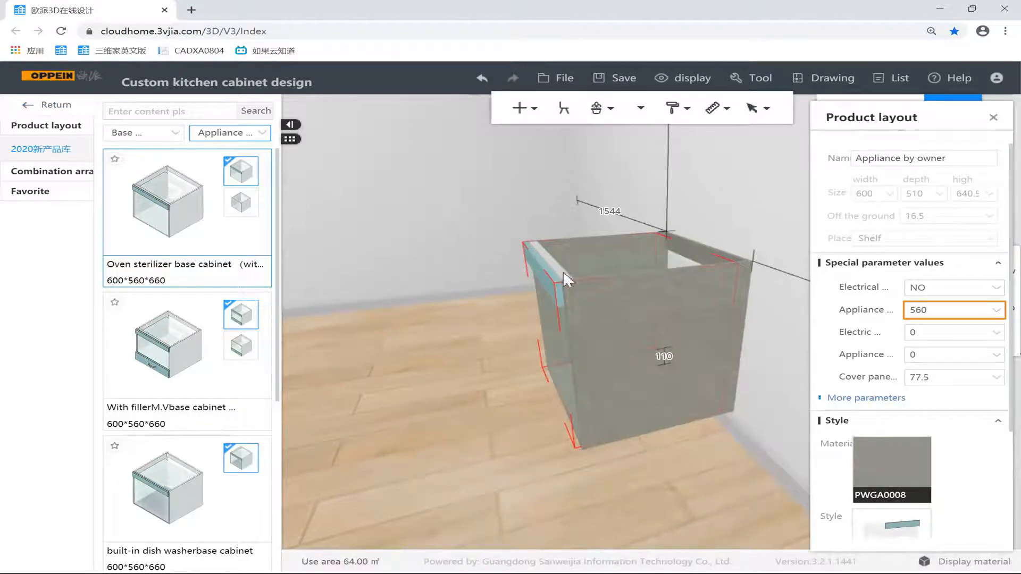
pyautogui.moveTo(661, 341); pyautogui.dragTo(639, 315)
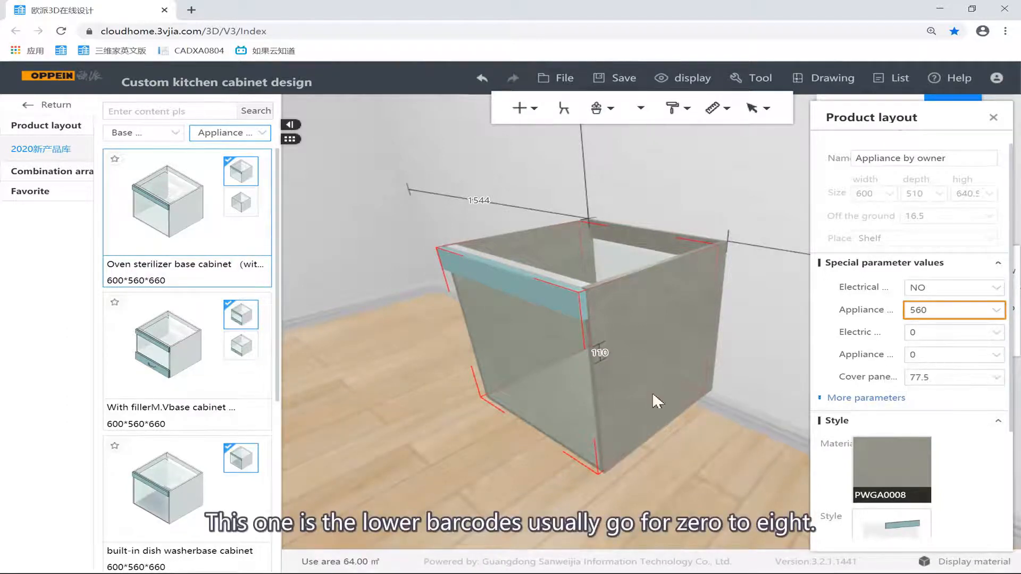
pyautogui.moveTo(611, 480); pyautogui.dragTo(755, 471)
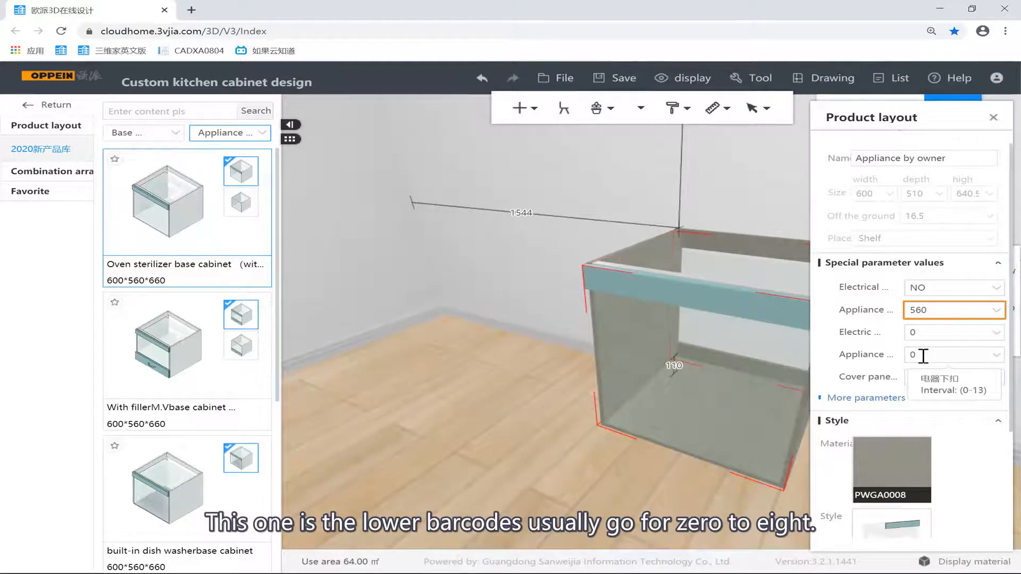
# Set the Electric buckle of the Appliance by owner part to 8.
pyautogui.click(942, 333)
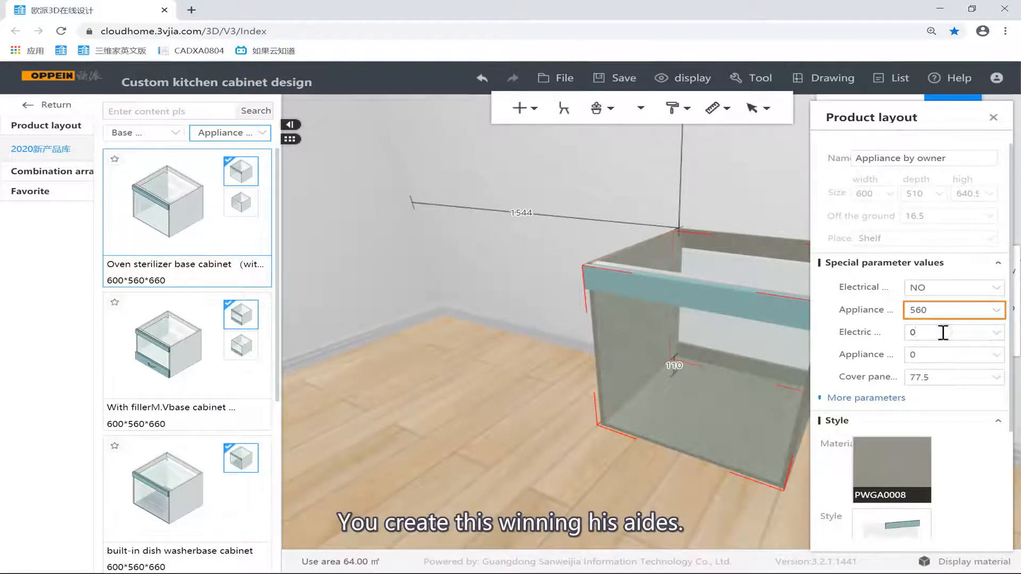
pyautogui.press('BackSpace')
pyautogui.write('8')
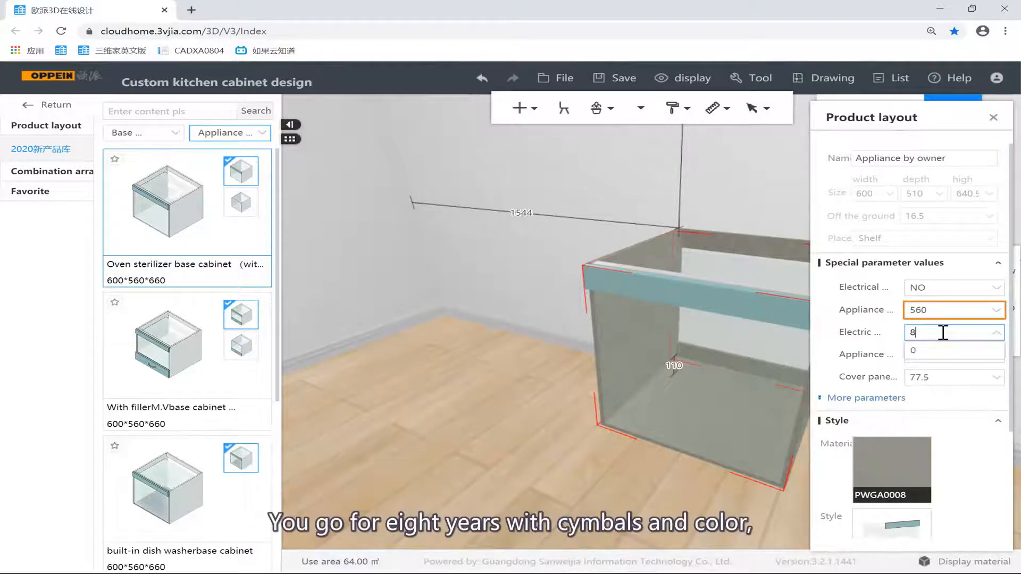
pyautogui.press('Return')
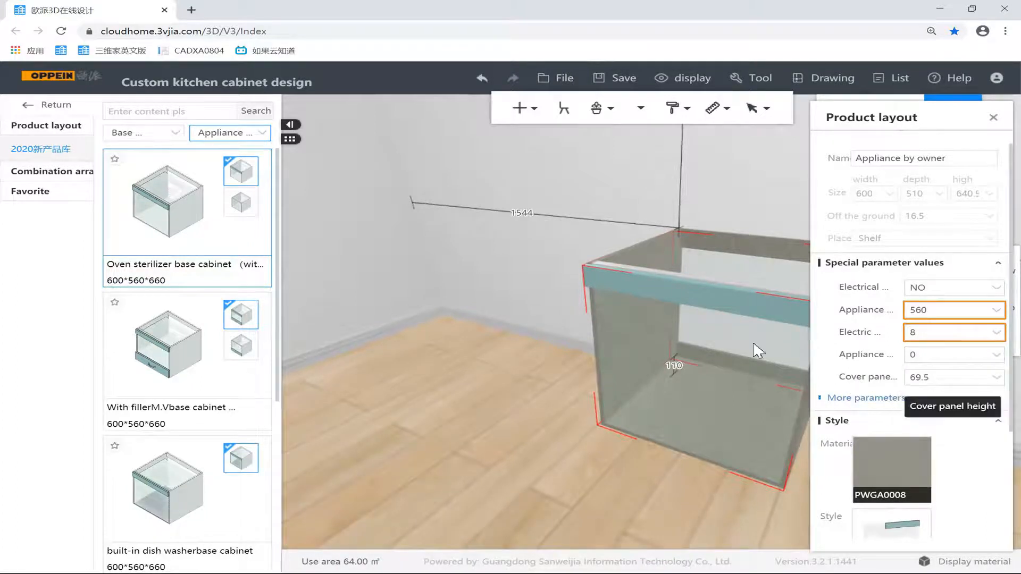
pyautogui.write('d')
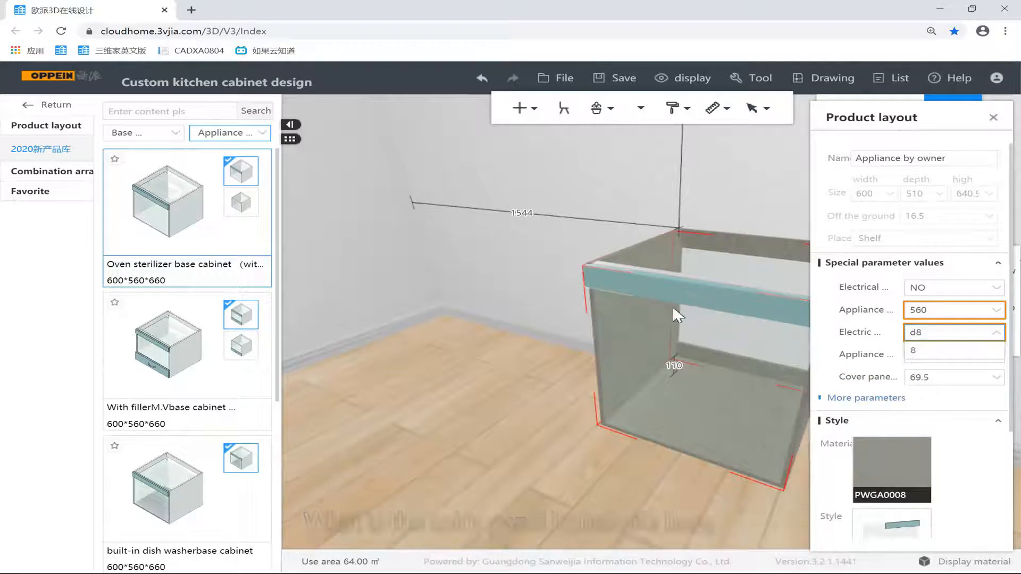
pyautogui.click(698, 295)
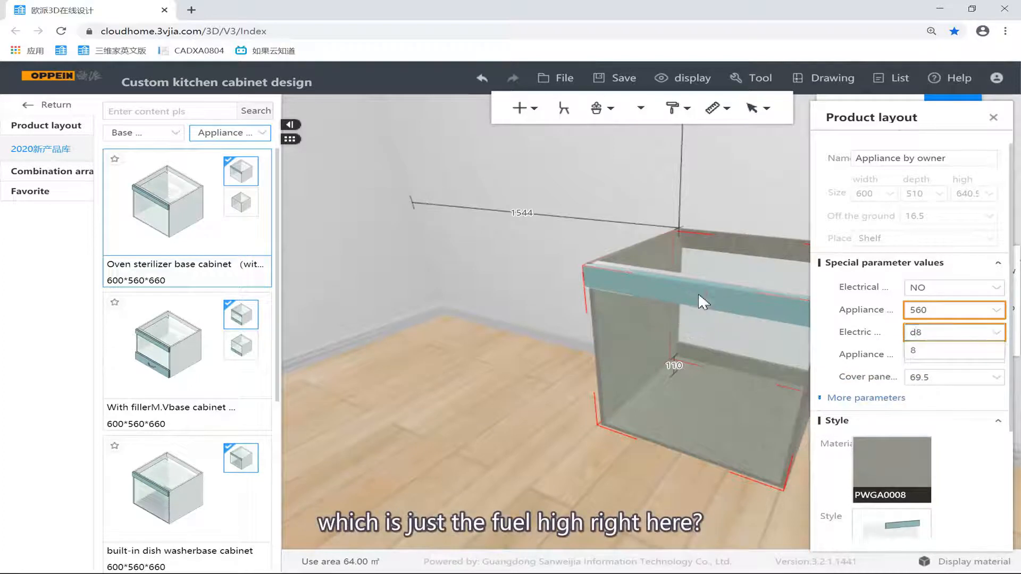
pyautogui.moveTo(705, 295); pyautogui.dragTo(739, 287, button='right')
pyautogui.click(764, 325)
# Reselect the Appliance by owner part and set its style to the oven model K616.
pyautogui.click(606, 285)
pyautogui.moveTo(807, 325); pyautogui.dragTo(587, 261, button='right')
pyautogui.scroll(-3, 894, 414)
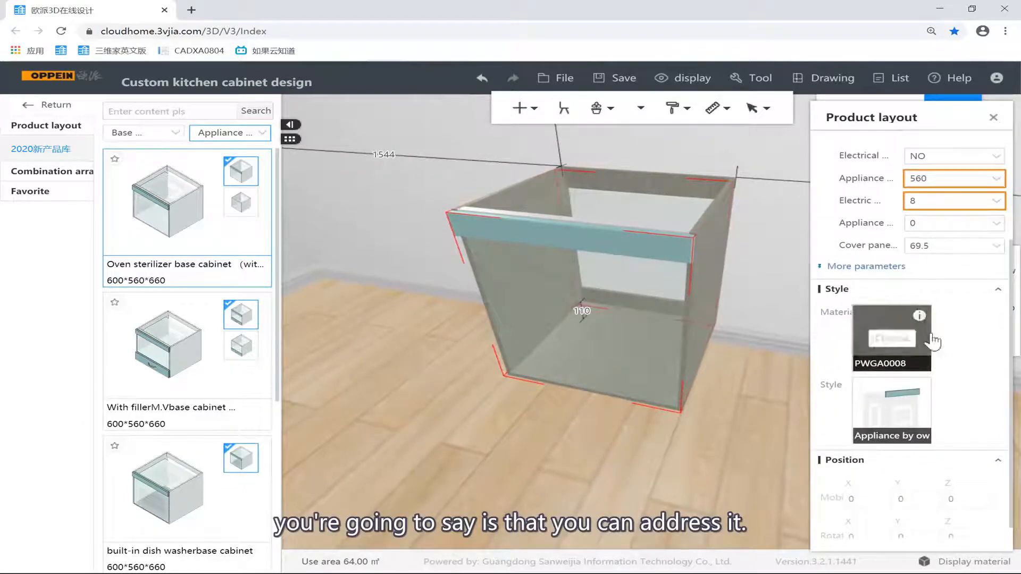
pyautogui.click(892, 410)
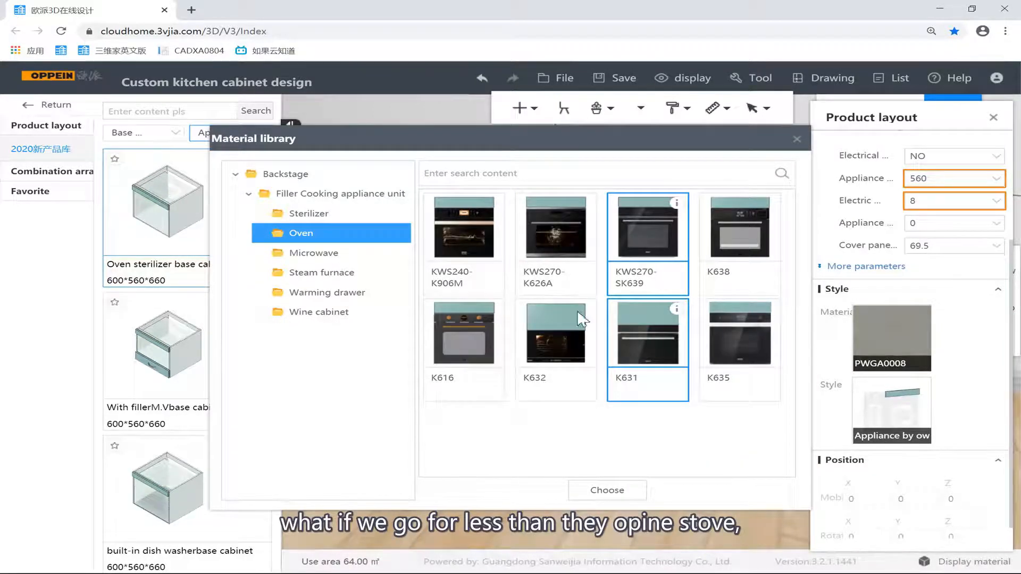
pyautogui.doubleClick(462, 334)
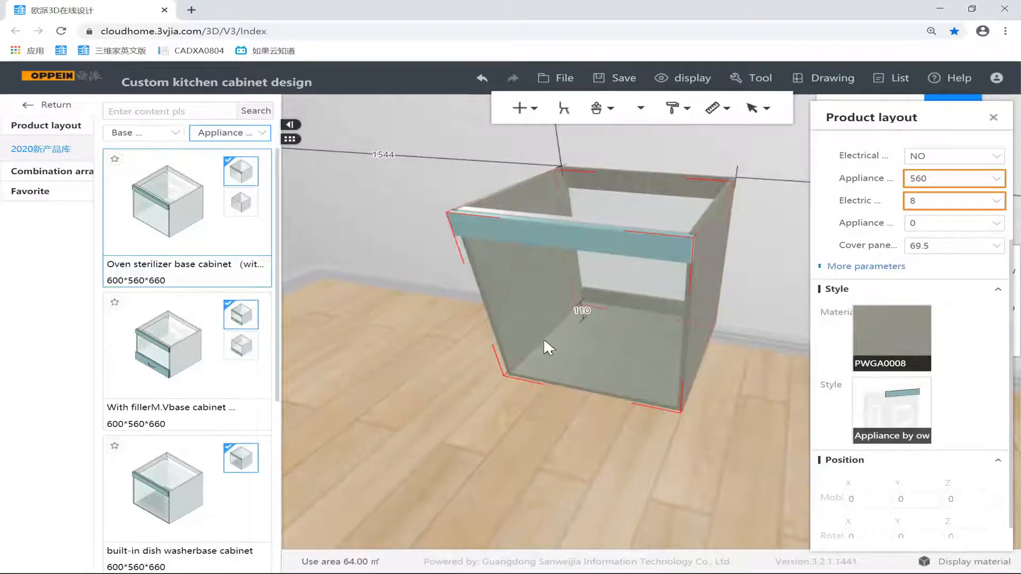
# Examine the K616 oven's clearance height and buckle parameters and view its front from the side.
pyautogui.scroll(3, 955, 309)
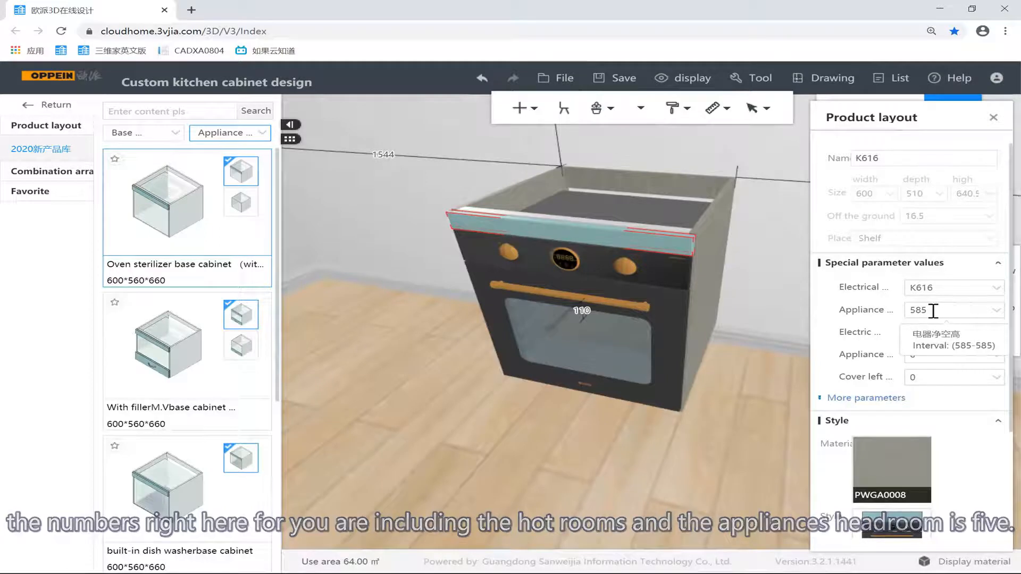
pyautogui.scroll(3, 625, 282)
pyautogui.moveTo(625, 282); pyautogui.dragTo(611, 214, button='right')
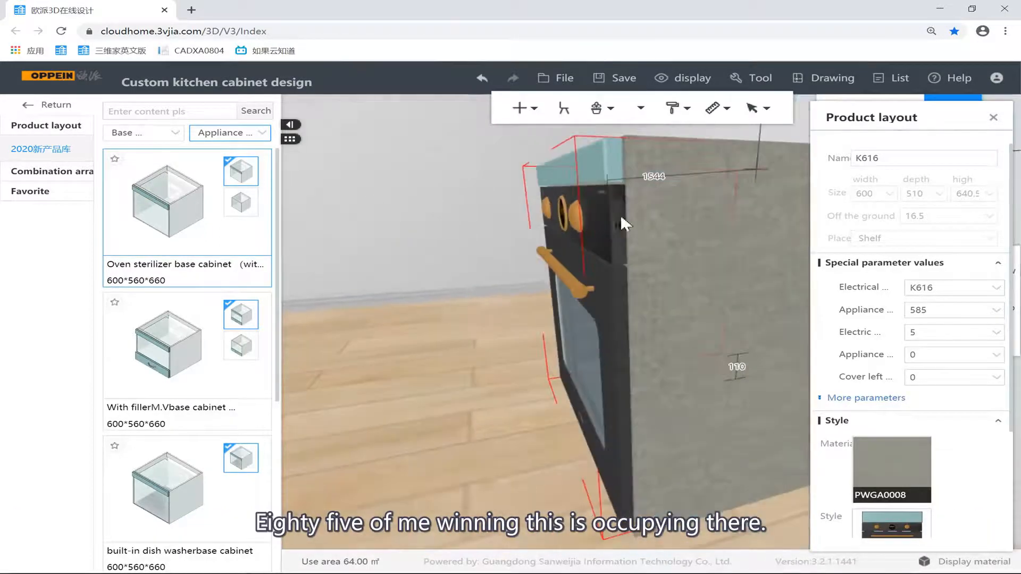
# Examine the oven cabinet's front, side and underside together with its K616 appliance parameters, such as appliance height and electric buckle.
pyautogui.moveTo(682, 227); pyautogui.dragTo(593, 199, button='right')
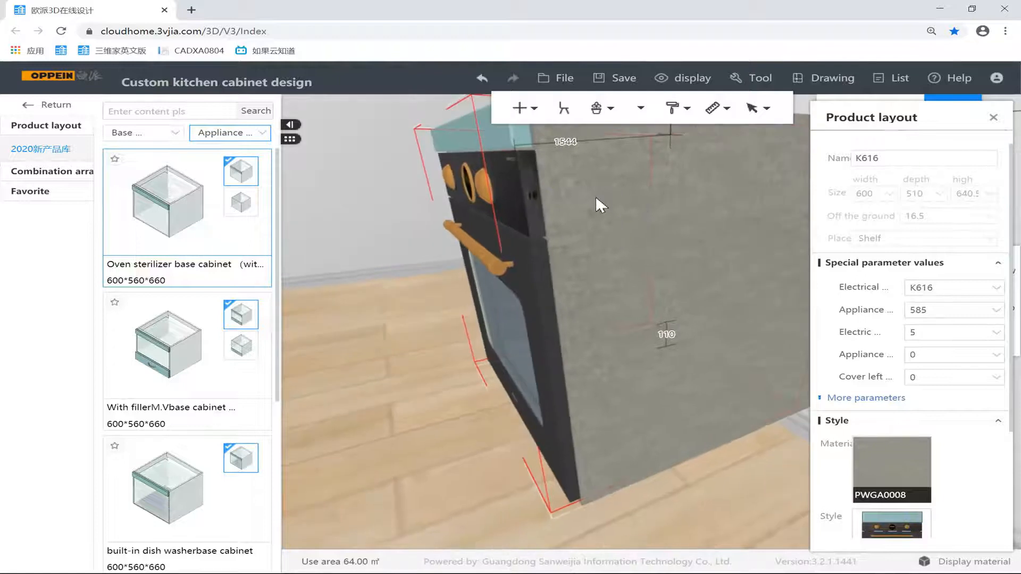
pyautogui.click(544, 155)
pyautogui.click(582, 509)
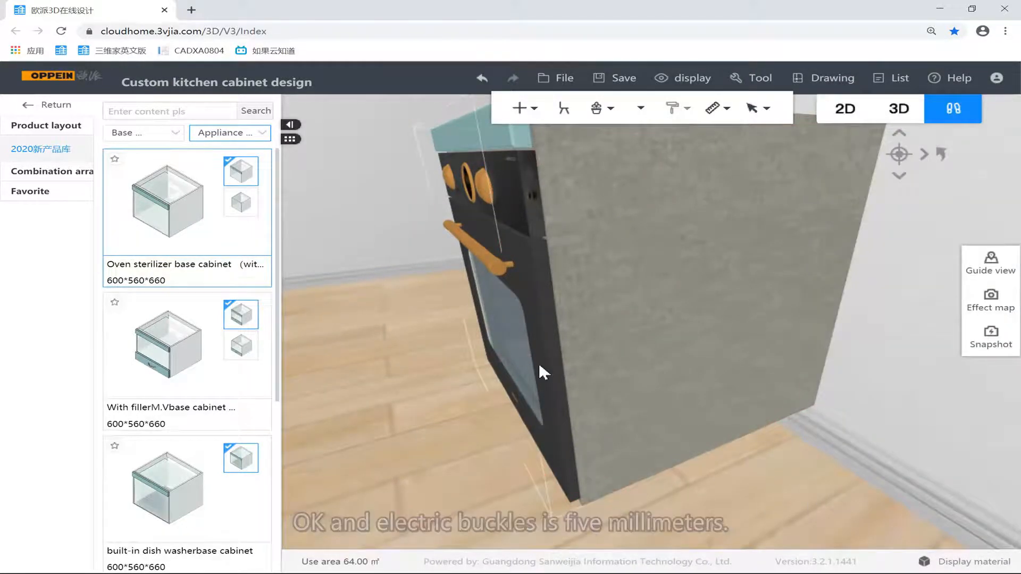
pyautogui.click(515, 349)
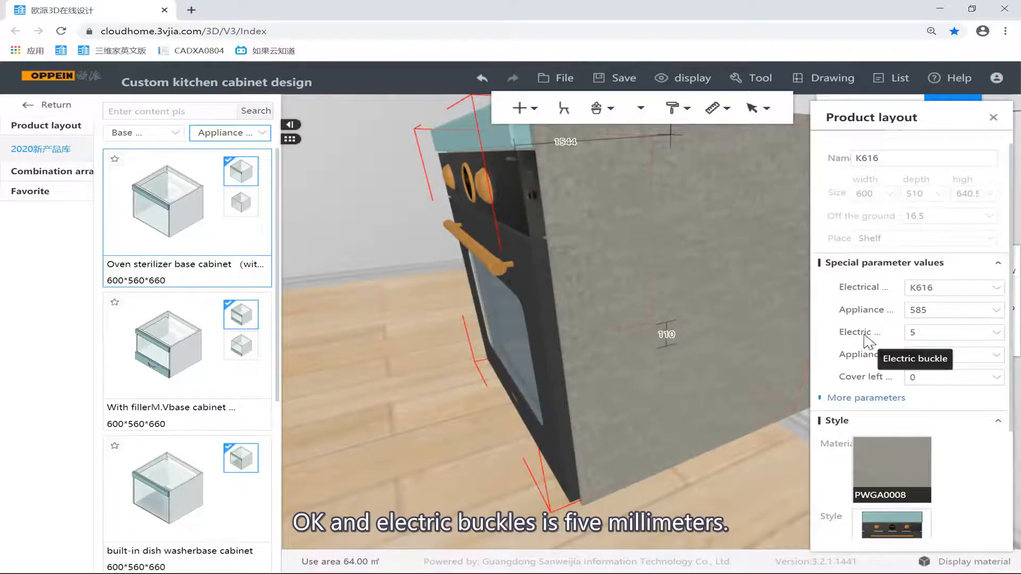
pyautogui.moveTo(521, 170); pyautogui.dragTo(508, 158, button='right')
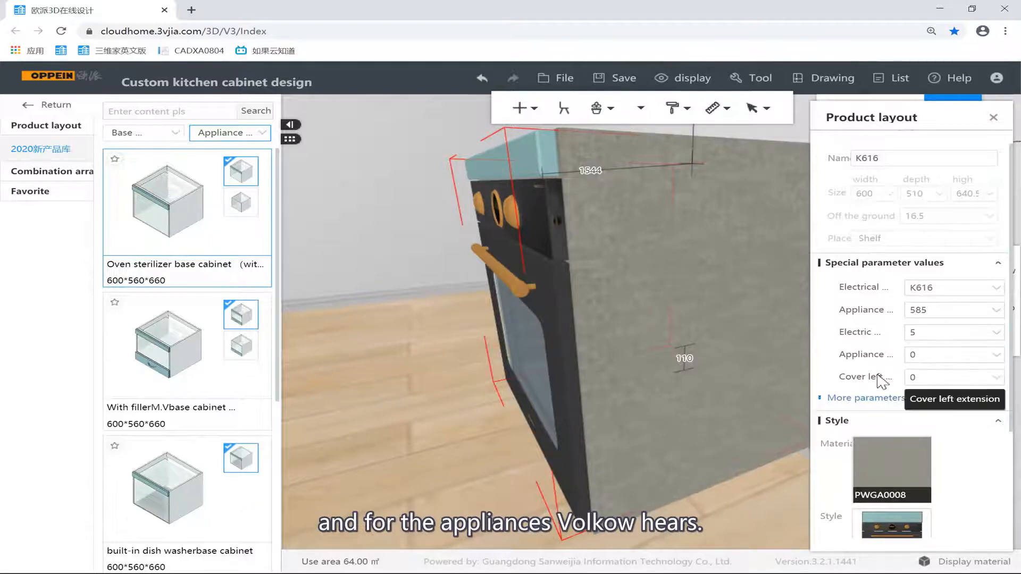
pyautogui.moveTo(699, 462); pyautogui.dragTo(660, 212)
pyautogui.scroll(3, 557, 204)
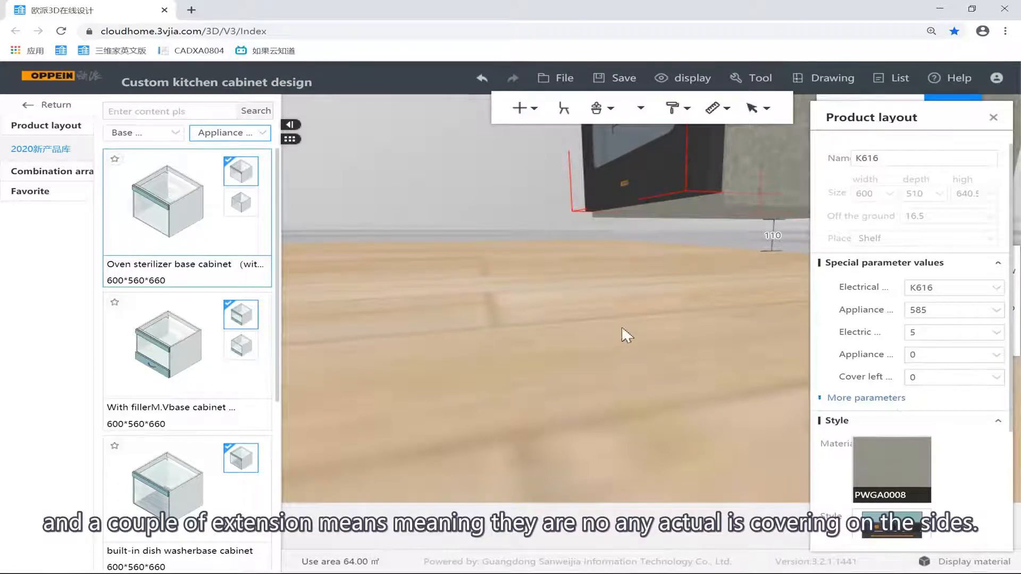
pyautogui.moveTo(621, 325); pyautogui.dragTo(494, 337)
pyautogui.scroll(-5, 546, 304)
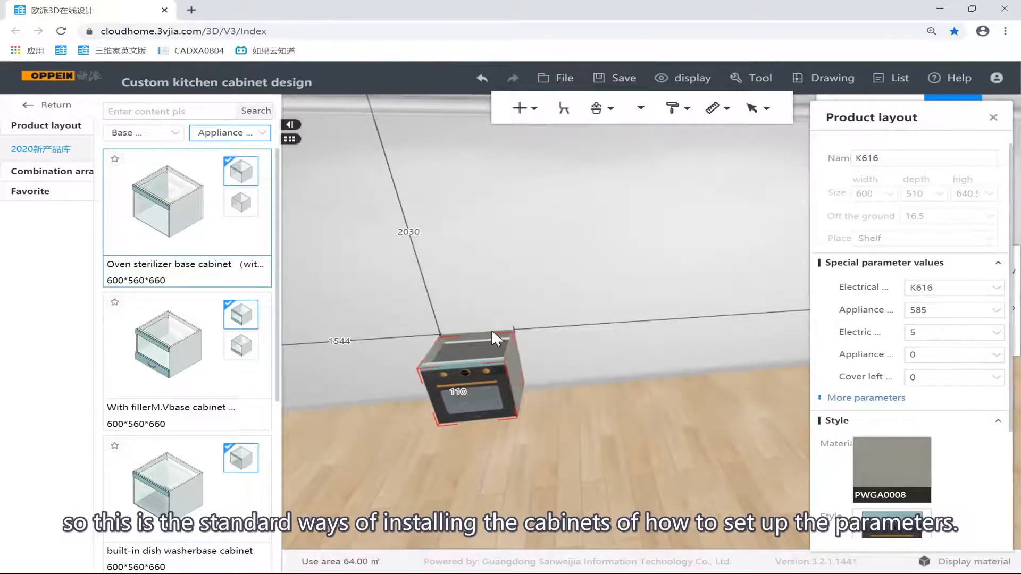
pyautogui.moveTo(951, 311)
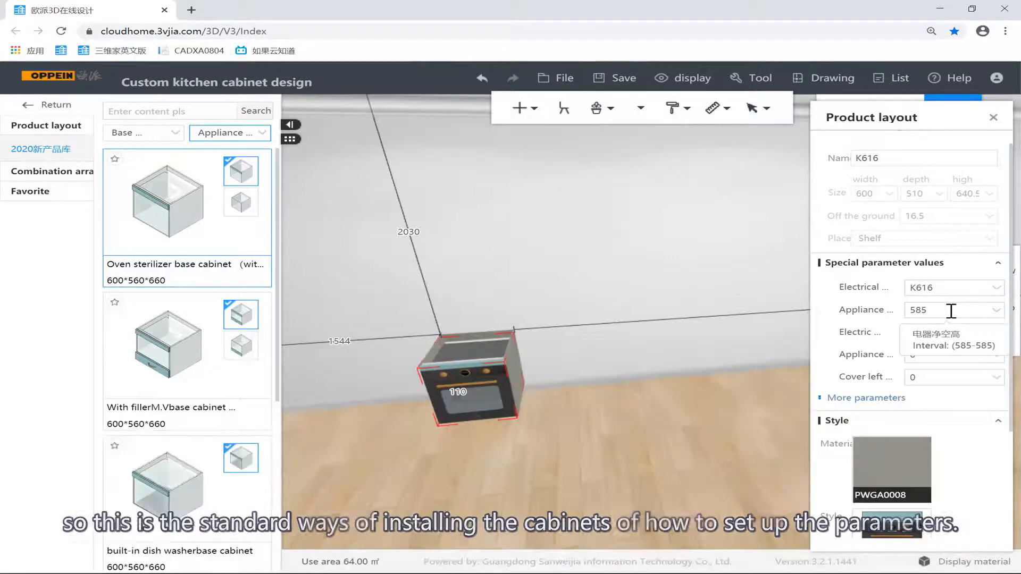
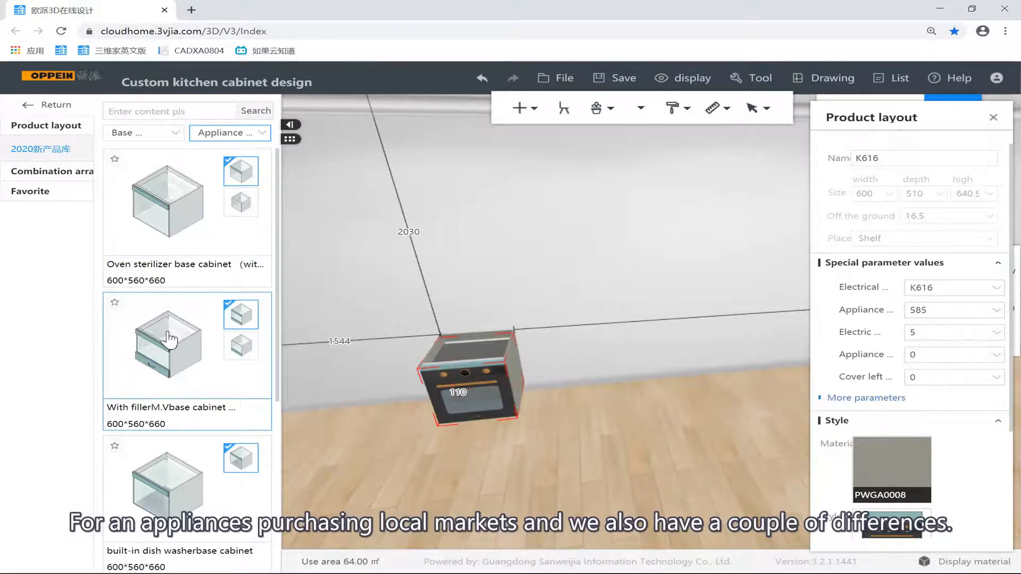
# Place a built-in dishwasher base cabinet, 600*560*660, on the back wall beside the oven cabinet.
pyautogui.scroll(-5, 172, 287)
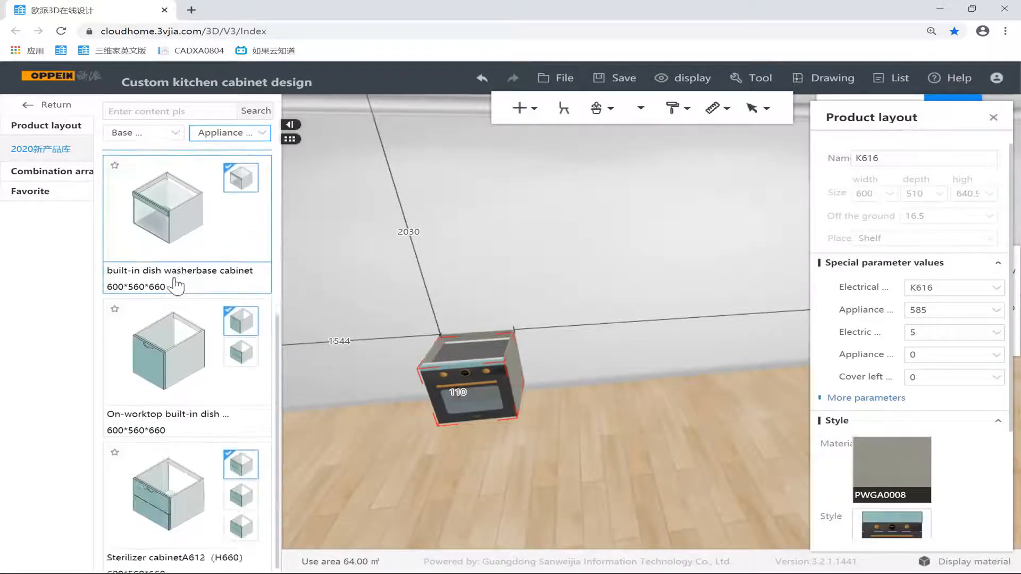
pyautogui.scroll(5, 177, 287)
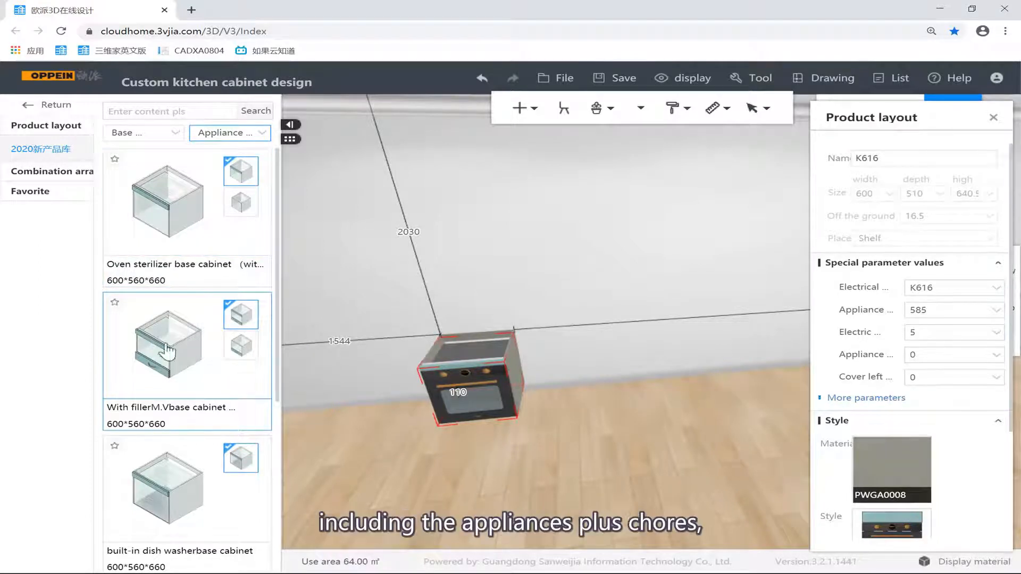
pyautogui.scroll(-5, 160, 388)
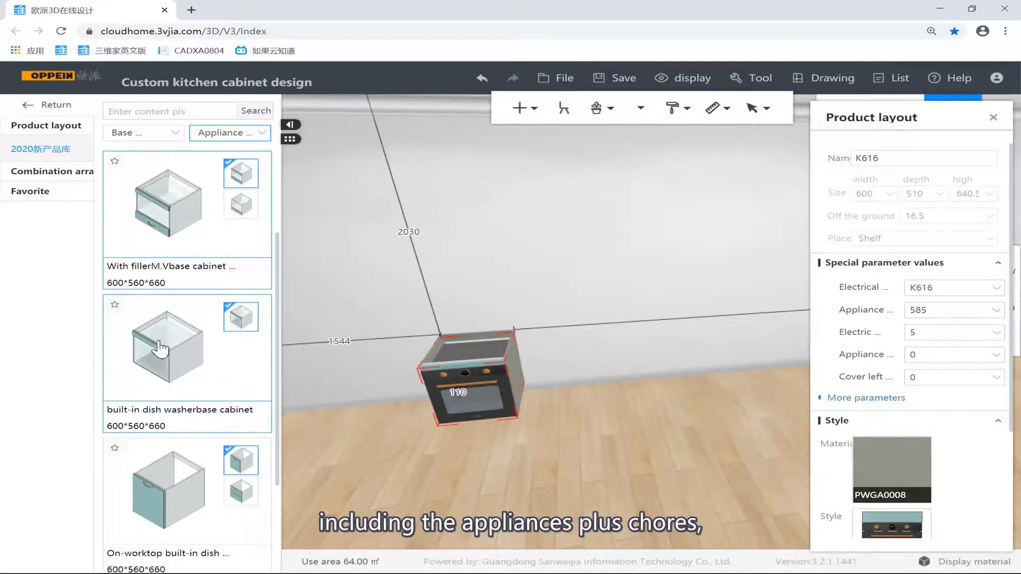
pyautogui.scroll(-1, 184, 276)
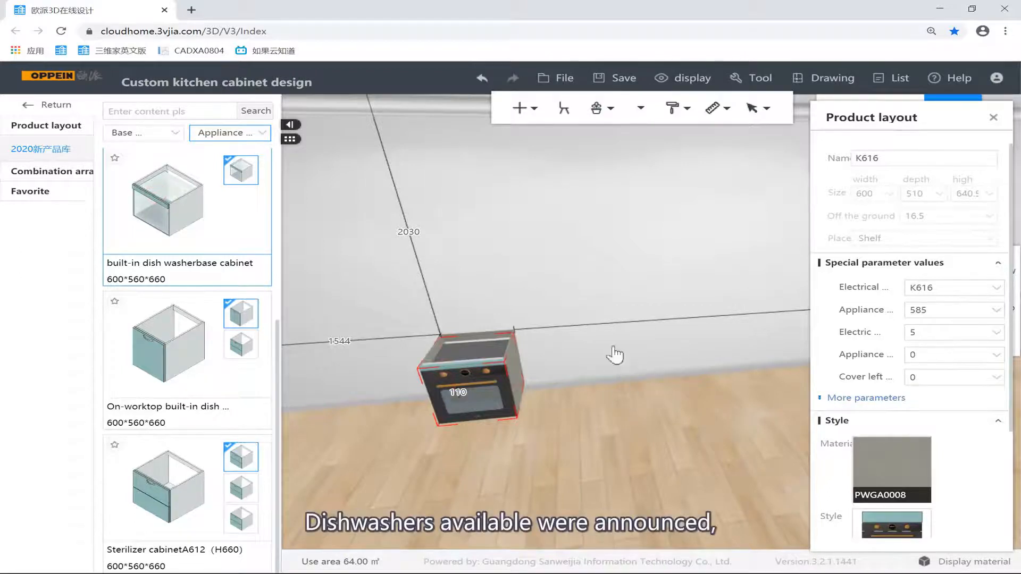
pyautogui.click(592, 398)
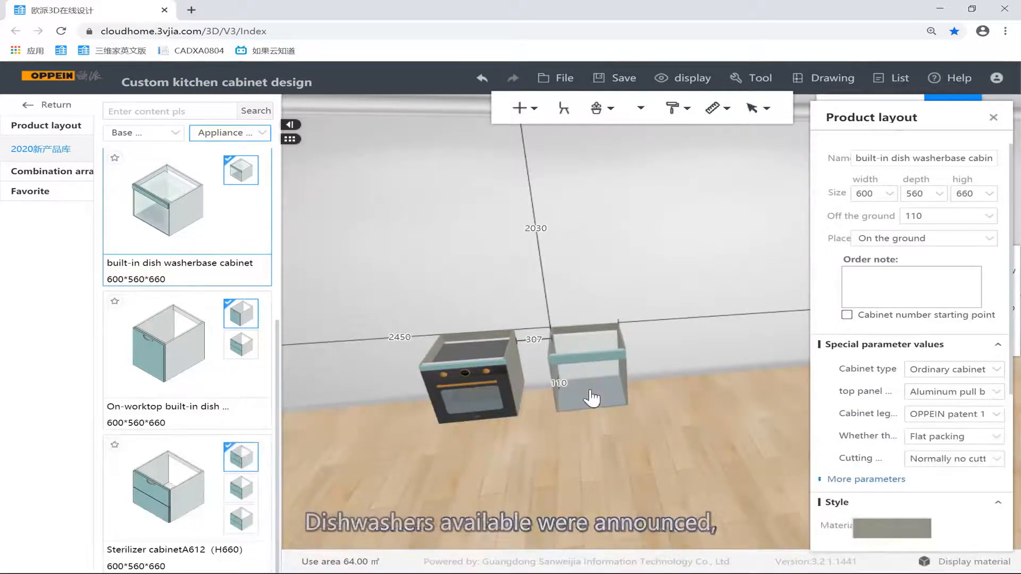
pyautogui.click(617, 393)
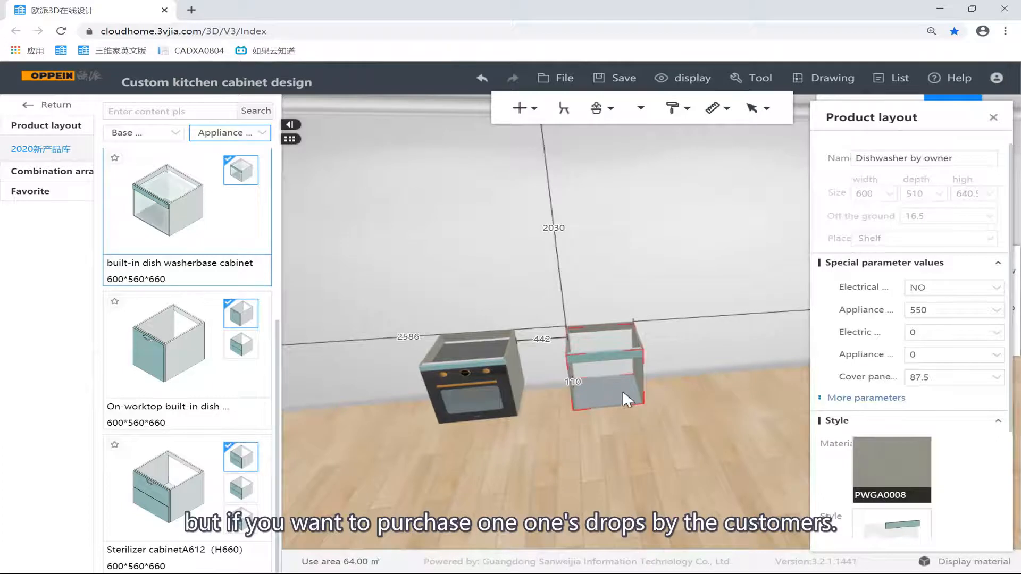
# Check which styles the material library offers for the dishwasher cabinet's appliance, leaving the current one in place.
pyautogui.scroll(-3, 893, 404)
pyautogui.click(884, 410)
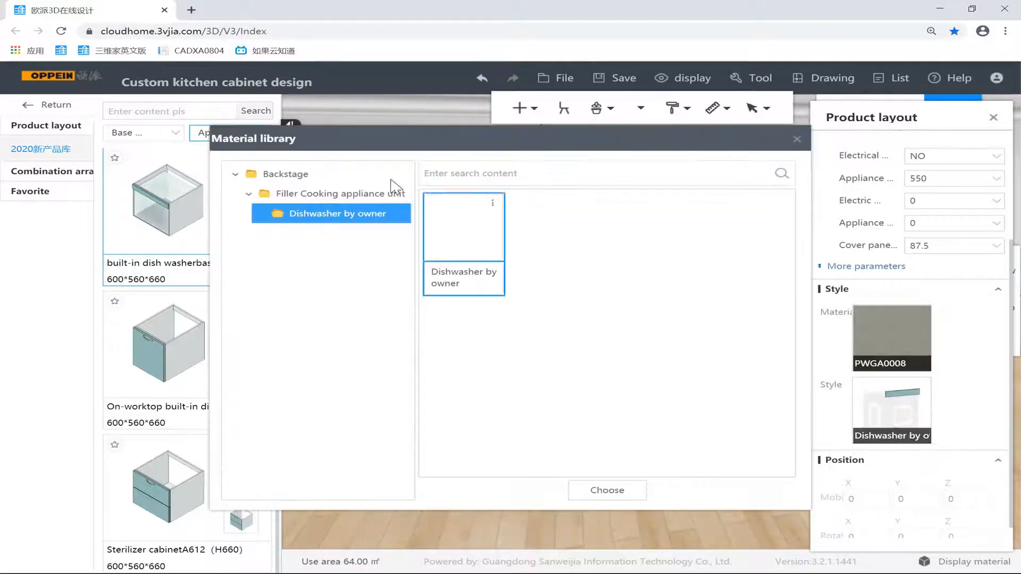
pyautogui.click(796, 139)
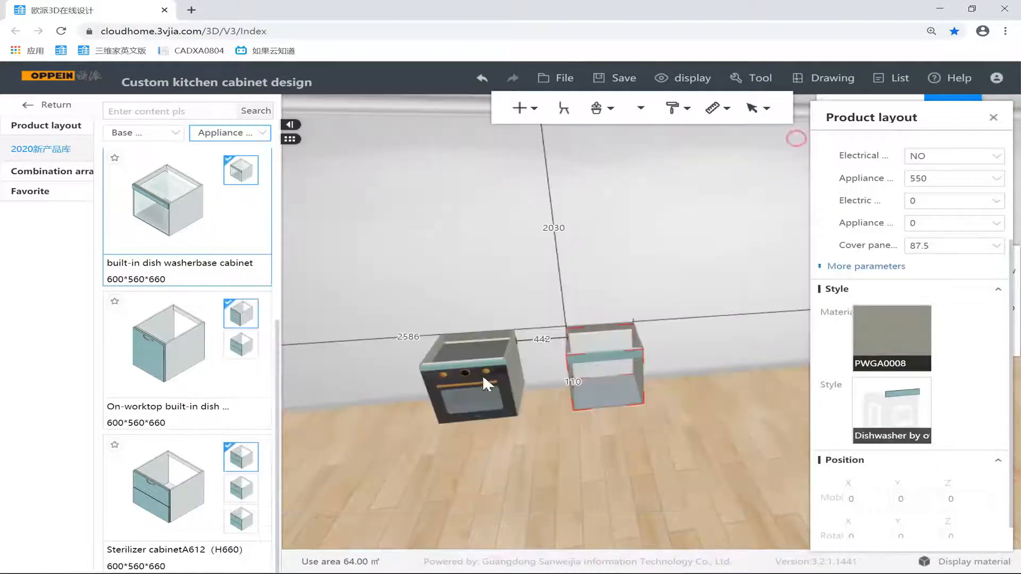
pyautogui.scroll(3, 915, 197)
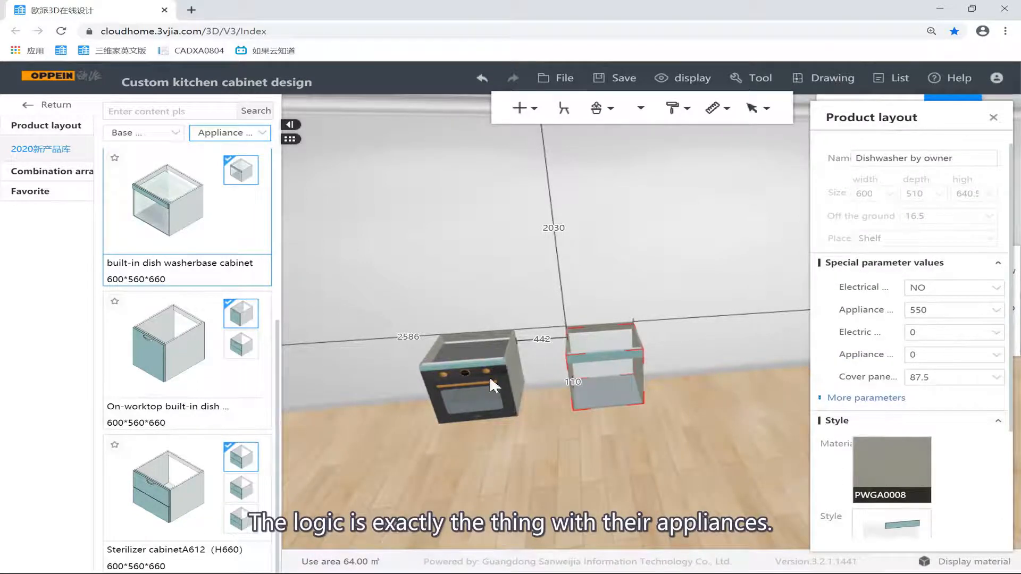
pyautogui.click(508, 428)
# Switch the base cabinet library from appliance cabinets to the Open cabinet category.
pyautogui.scroll(3, 198, 308)
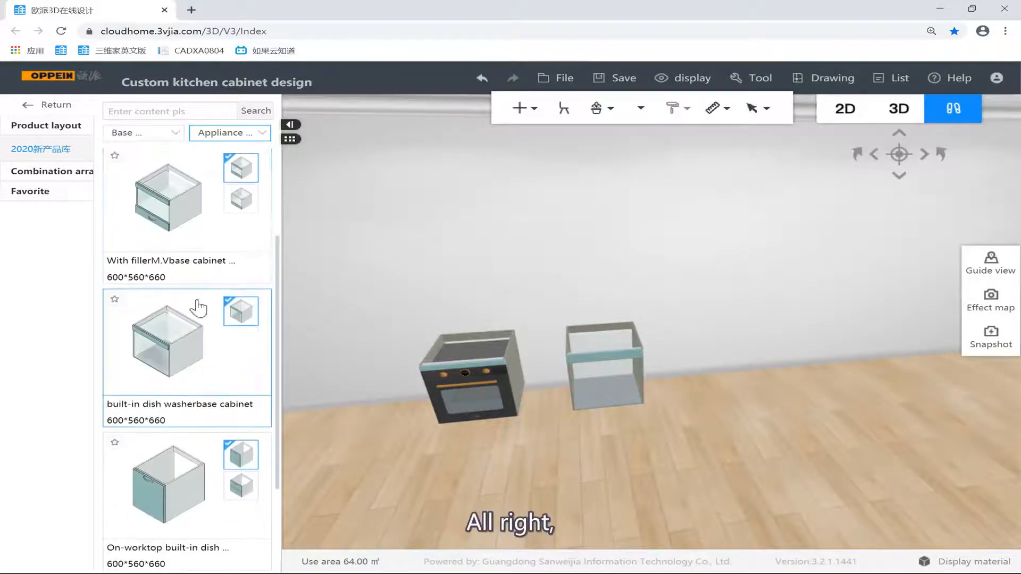
pyautogui.scroll(3, 199, 307)
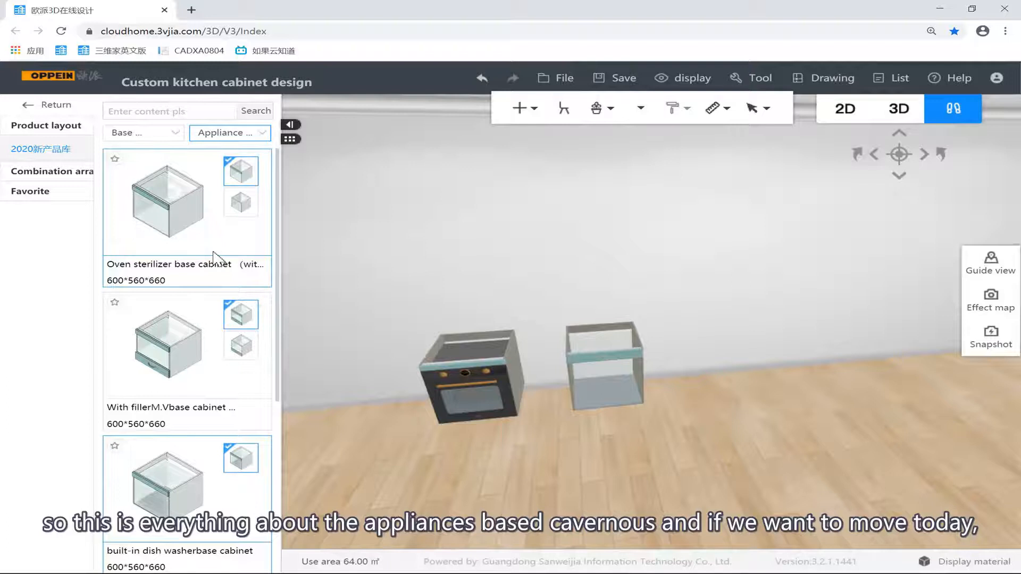
pyautogui.click(254, 133)
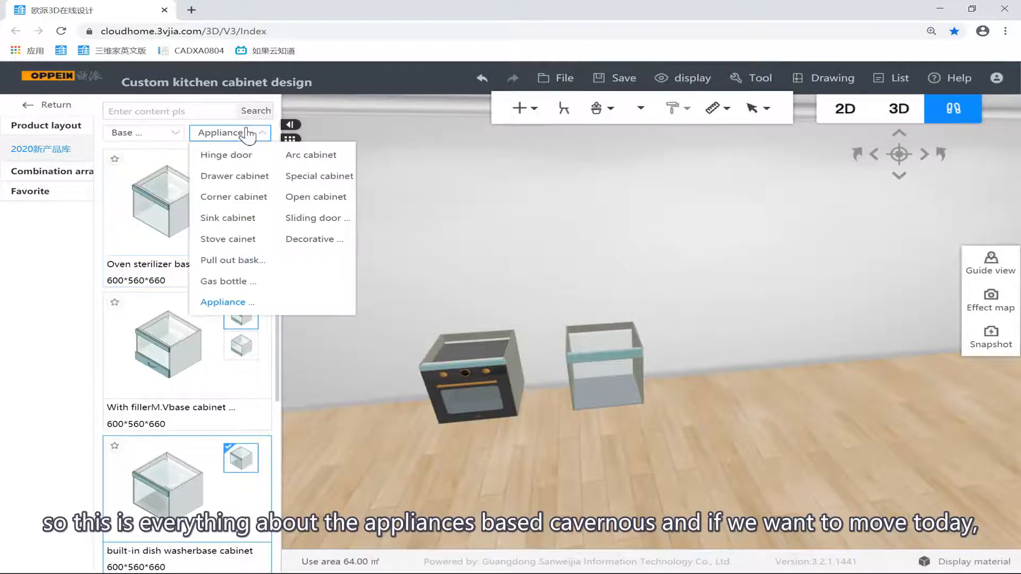
pyautogui.click(320, 200)
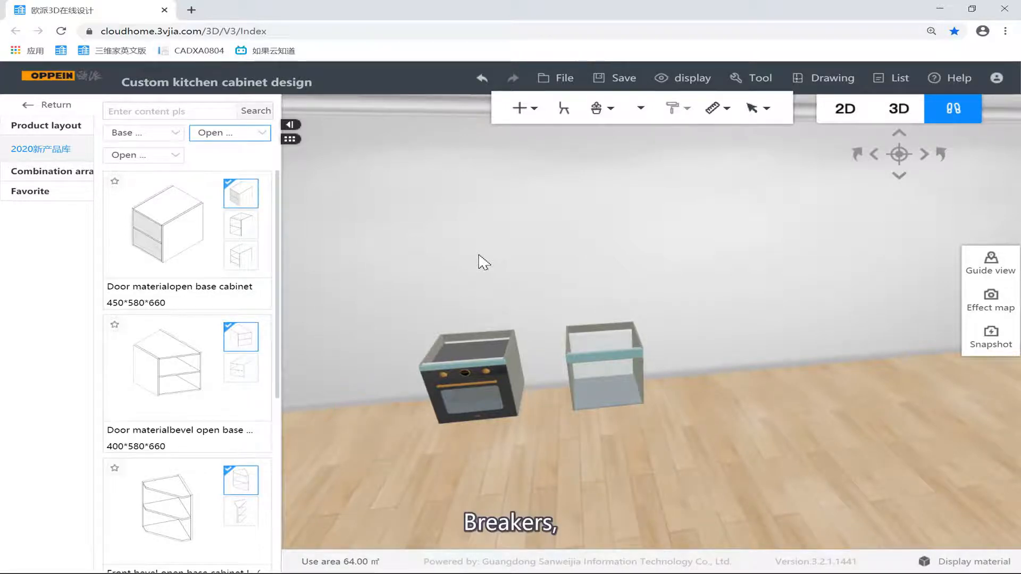
# Place the first variant of the door material open base cabinet, 450*580*660, against the empty side wall.
pyautogui.click(387, 232)
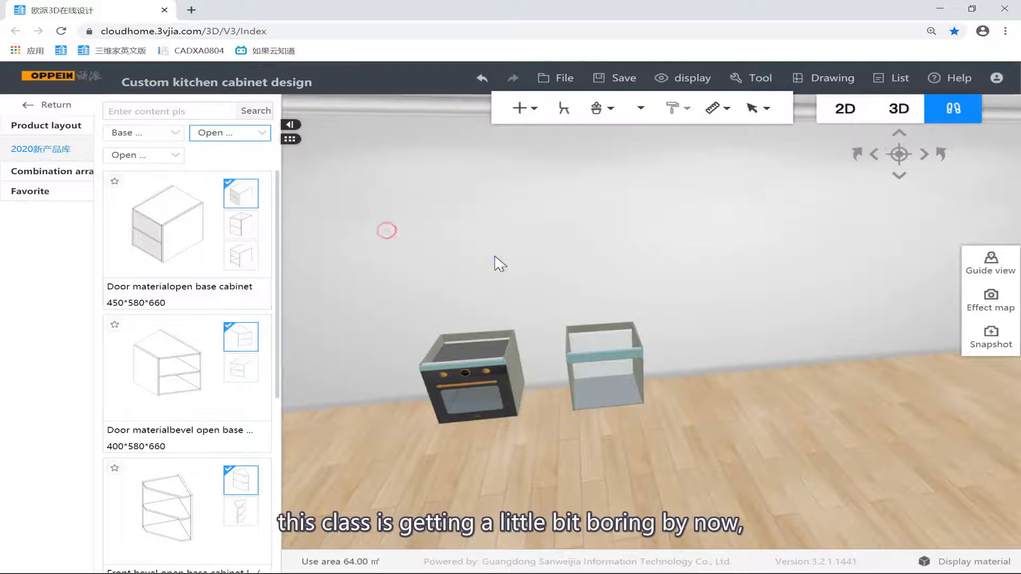
pyautogui.moveTo(495, 256)
pyautogui.mouseDown()
pyautogui.moveTo(471, 254)
pyautogui.moveTo(508, 243)
pyautogui.mouseUp()
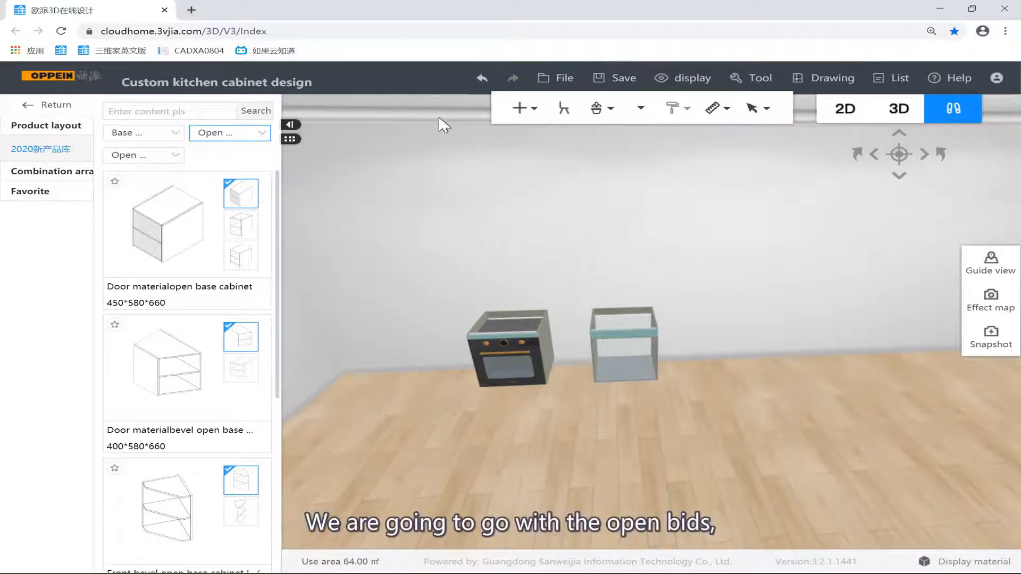
pyautogui.moveTo(401, 197); pyautogui.dragTo(364, 273)
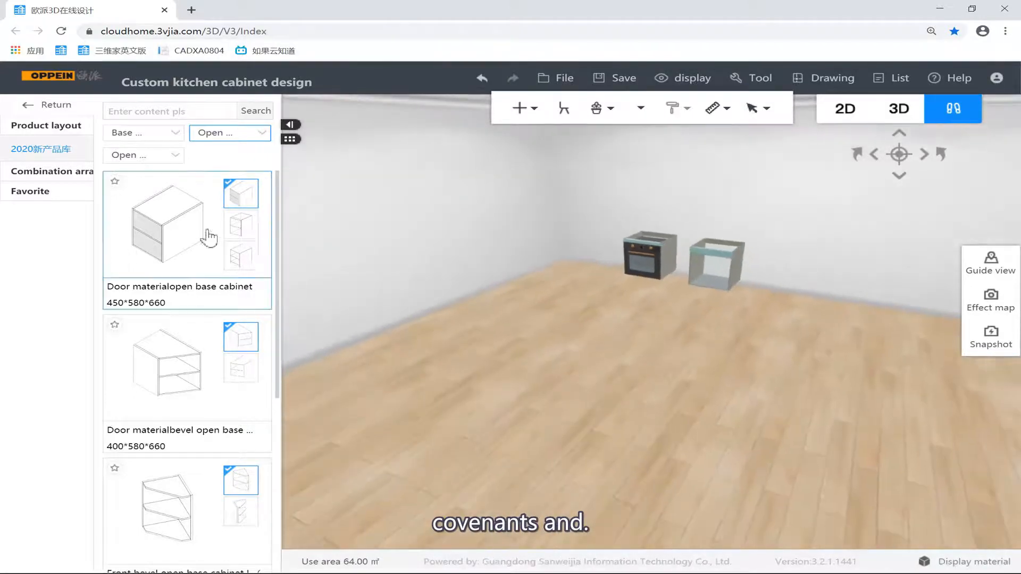
pyautogui.click(250, 240)
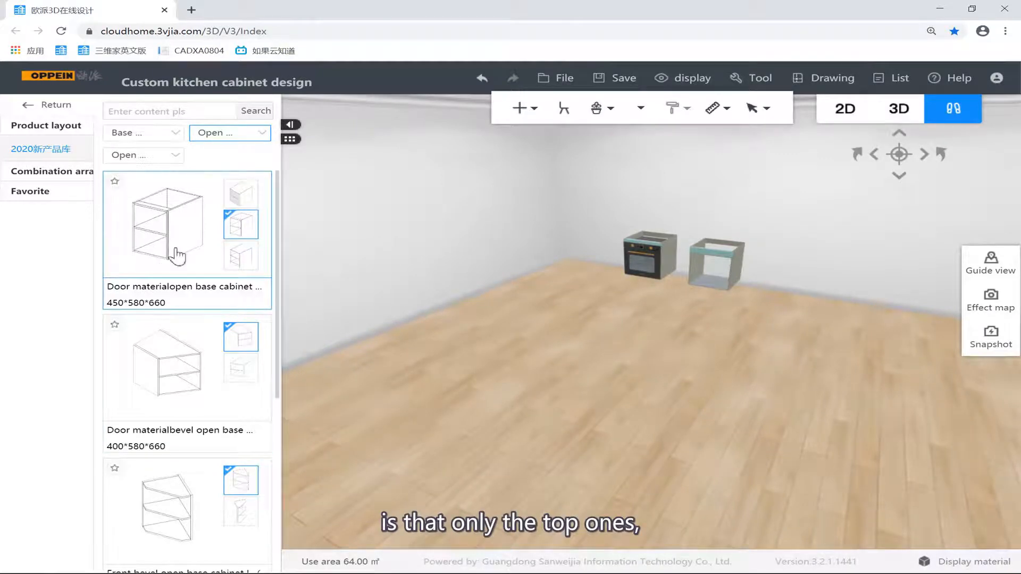
pyautogui.click(257, 195)
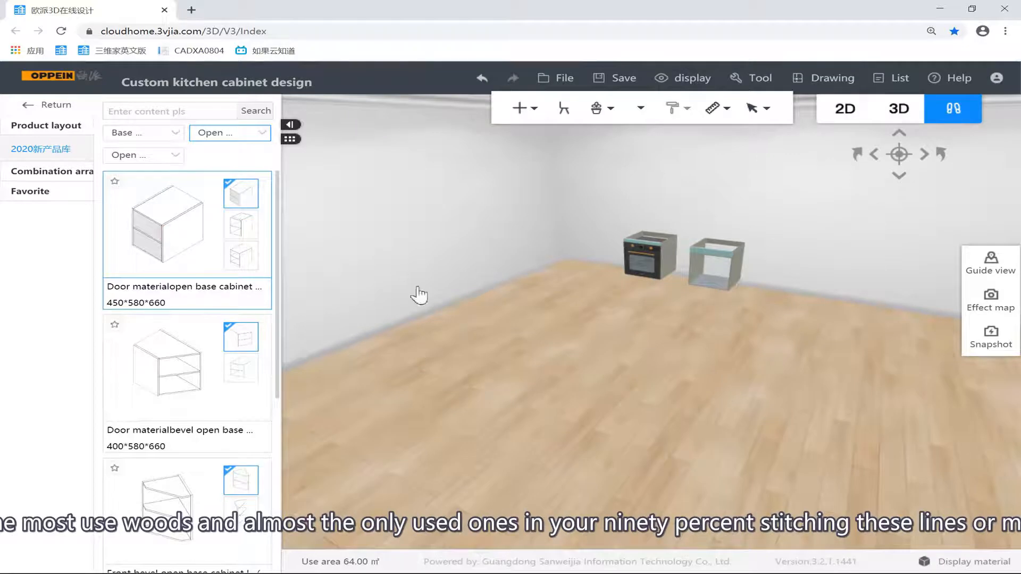
pyautogui.click(450, 355)
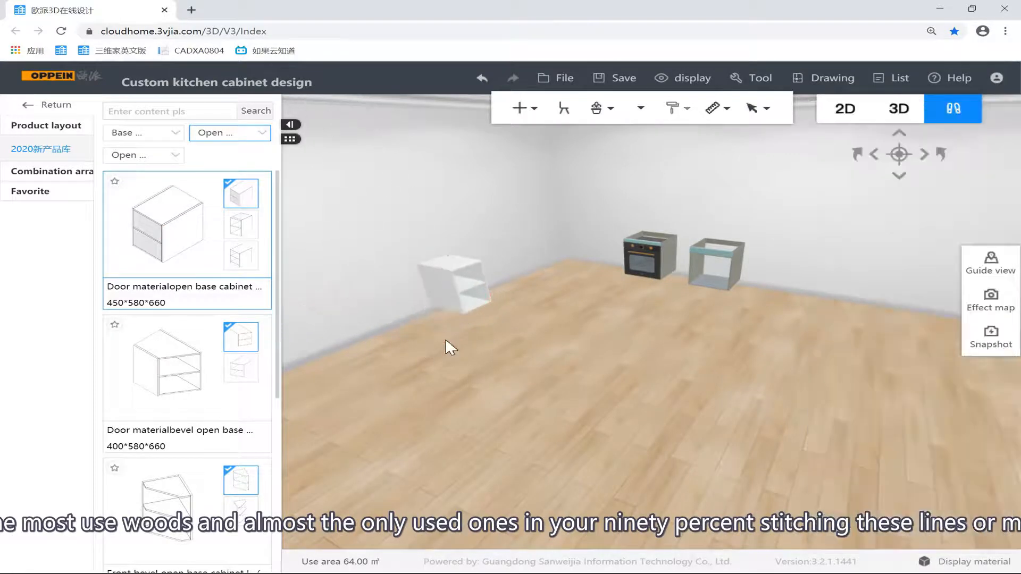
# Select the newly placed open base cabinet as a whole rather than its inner compartment to show its parameters.
pyautogui.moveTo(493, 329); pyautogui.dragTo(572, 329, button='right')
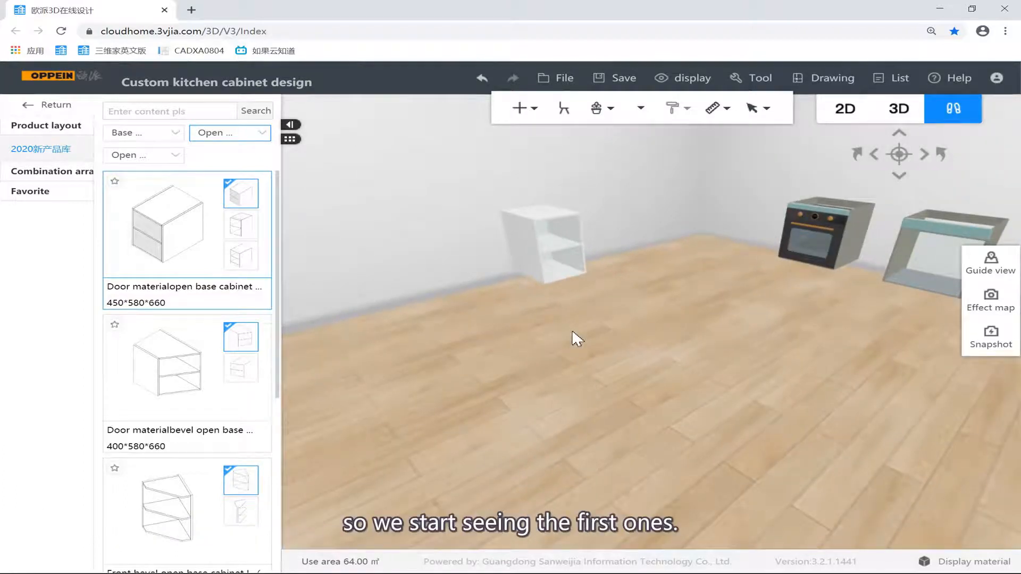
pyautogui.click(574, 246)
pyautogui.click(588, 262)
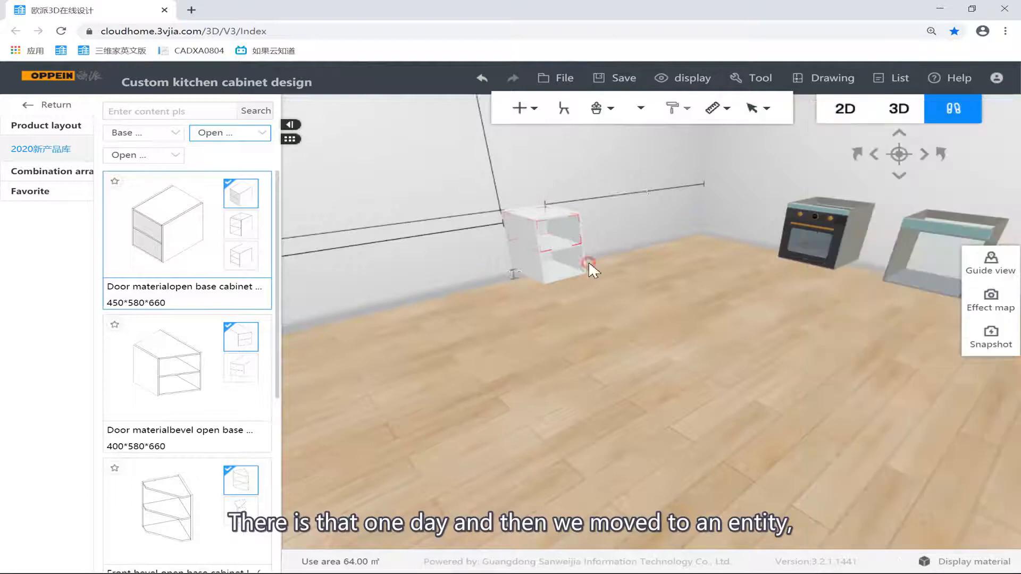
pyautogui.click(586, 260)
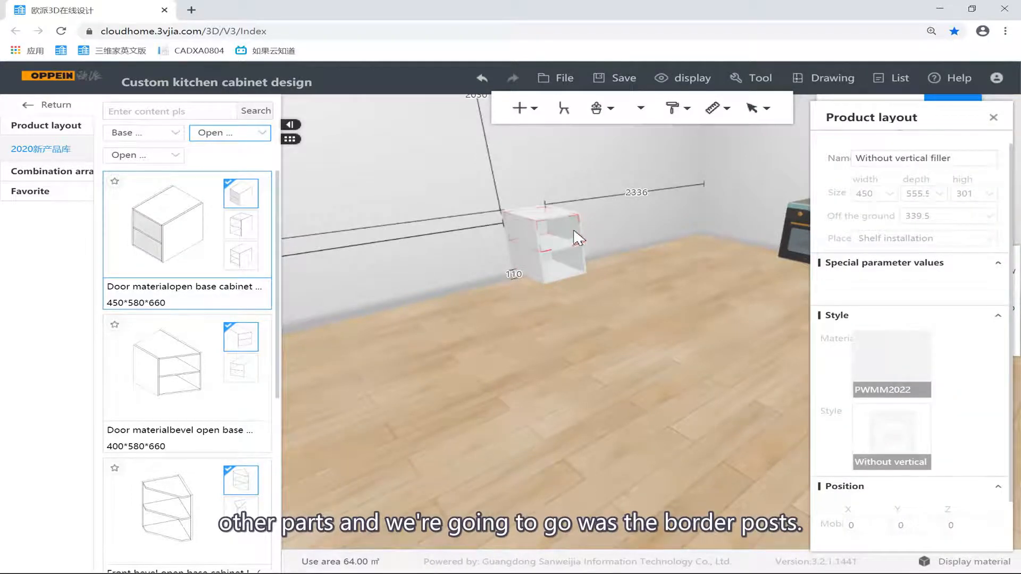
pyautogui.click(531, 239)
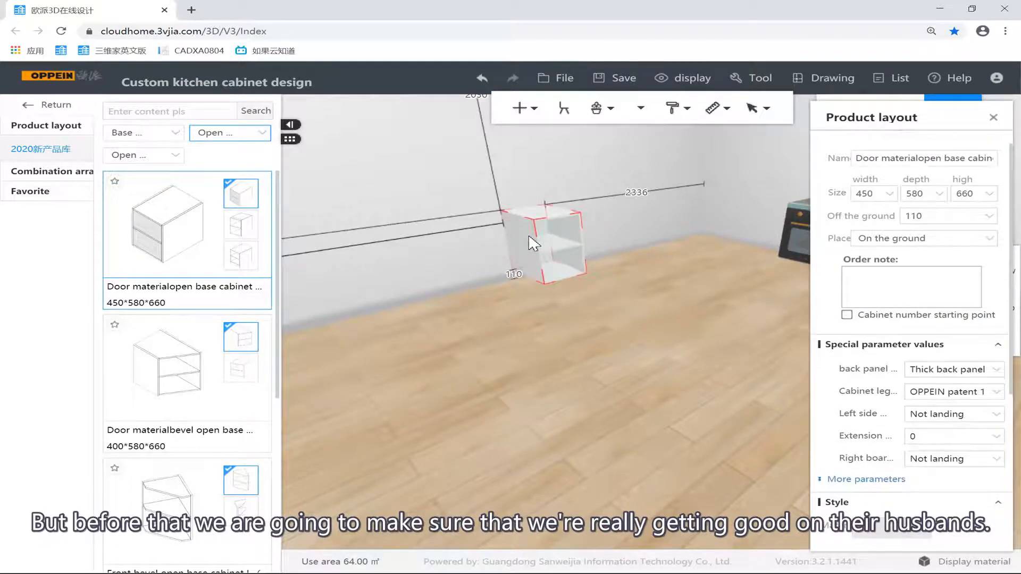
# Show all special parameters of the open base cabinet and check the internal structure options, keeping No partitioning.
pyautogui.scroll(5, 604, 240)
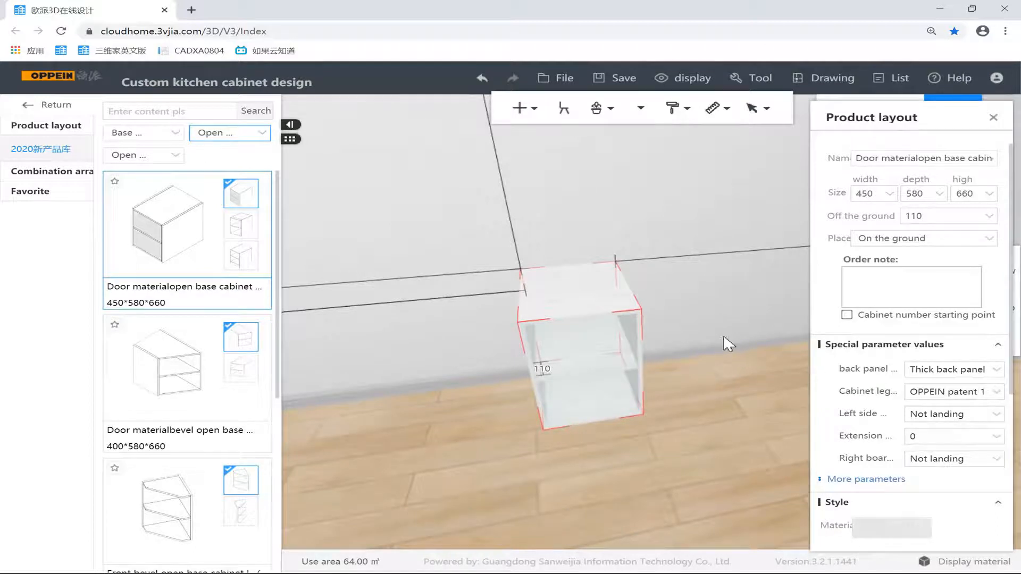
pyautogui.moveTo(633, 325); pyautogui.dragTo(585, 302, button='right')
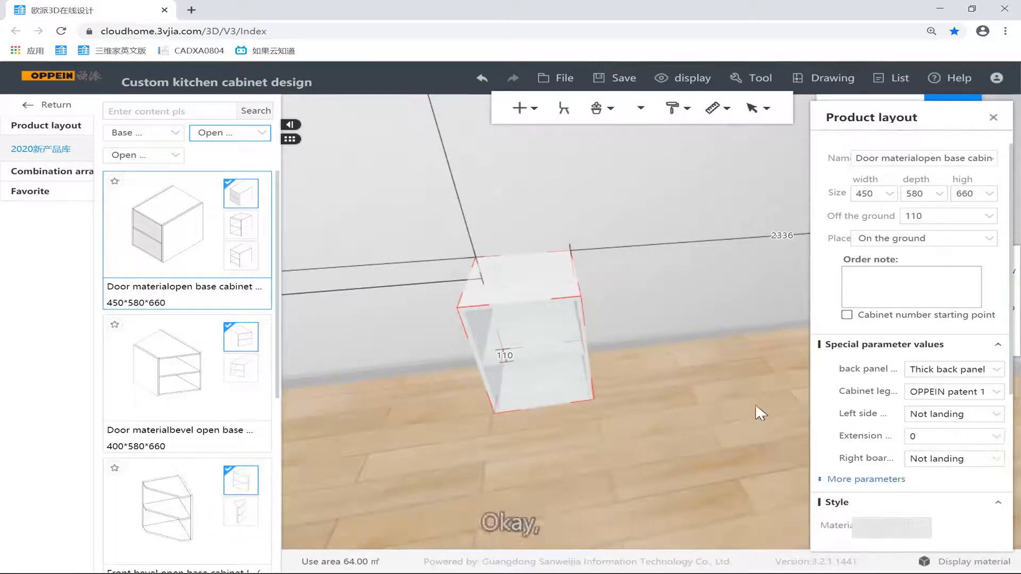
pyautogui.click(855, 479)
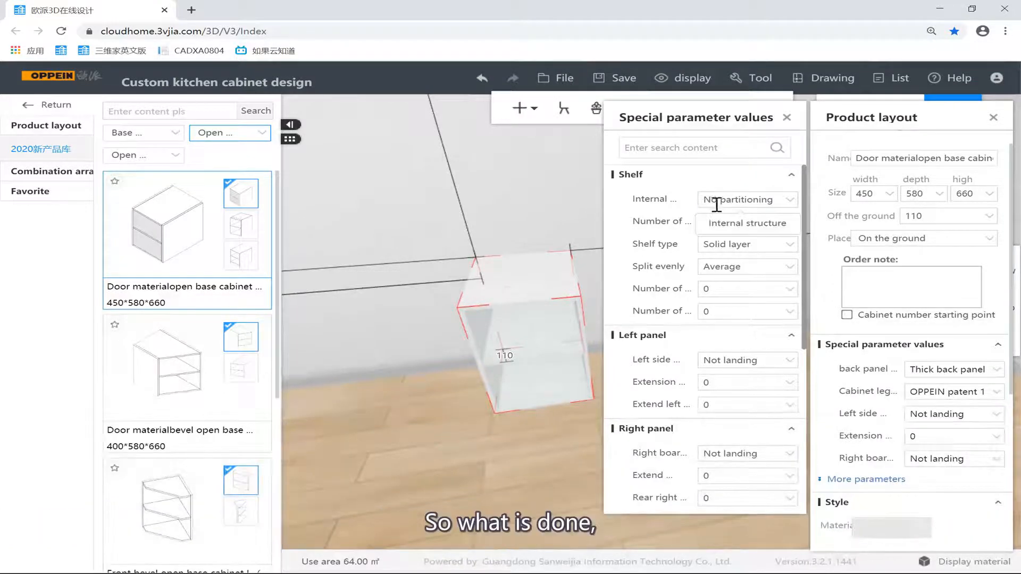
pyautogui.click(768, 200)
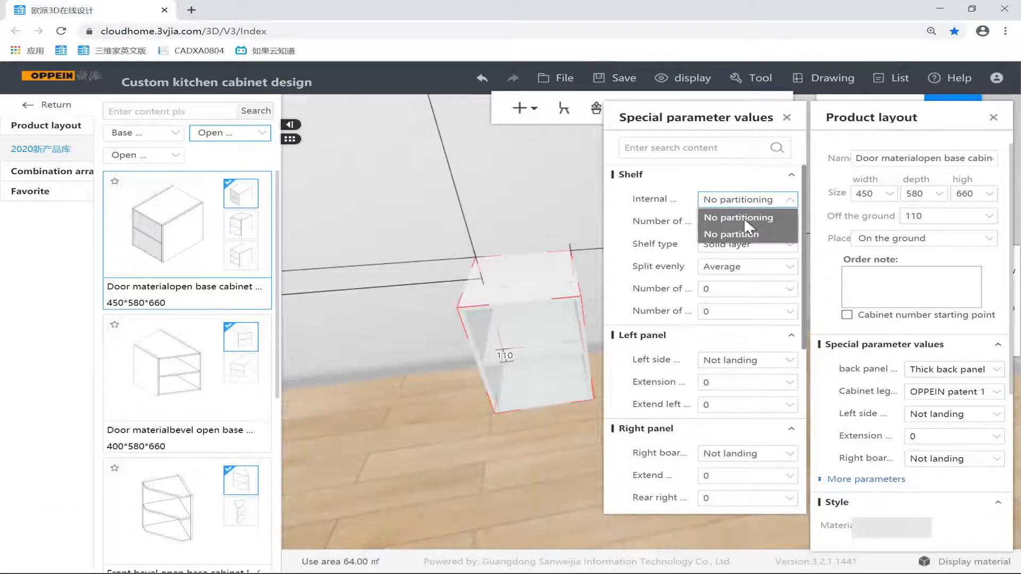
pyautogui.click(677, 208)
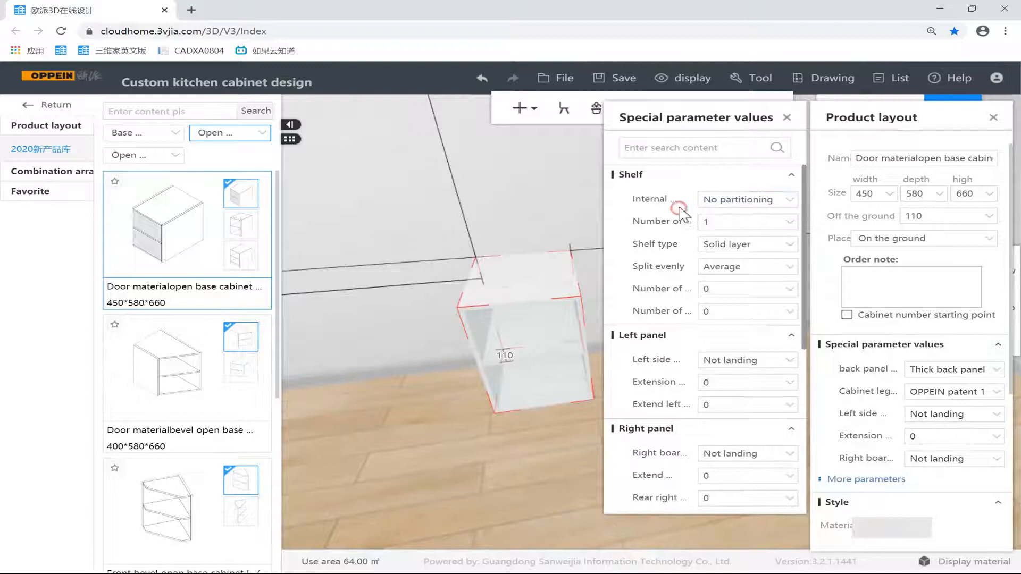
pyautogui.click(784, 200)
pyautogui.click(754, 175)
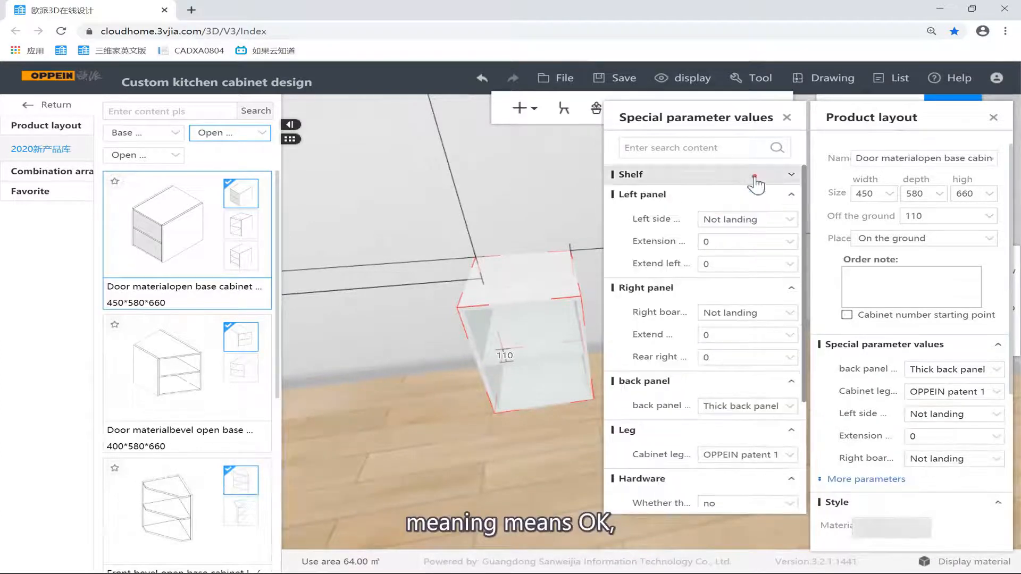
pyautogui.click(755, 176)
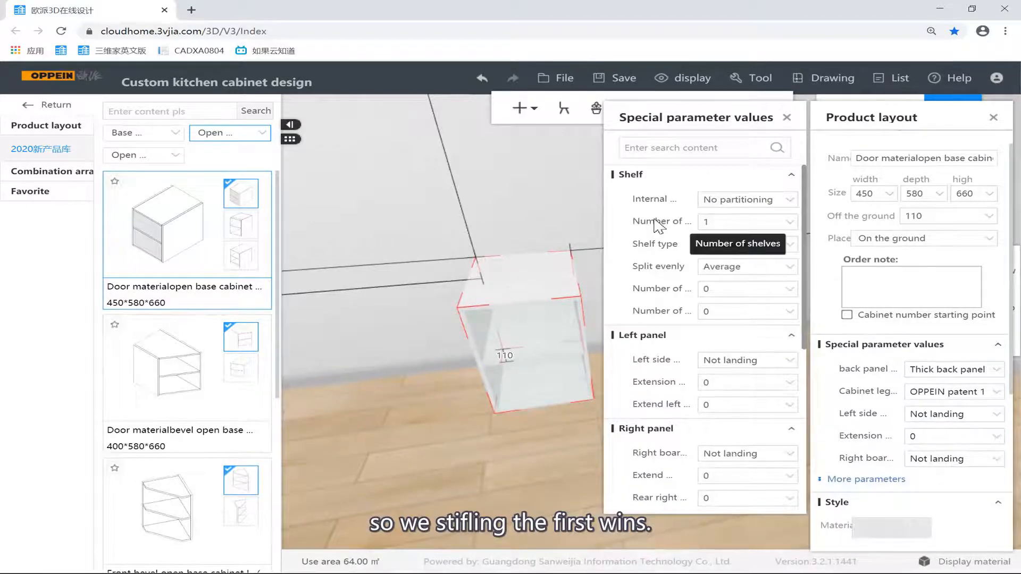
# Set the open base cabinet's number of shelves to 2.
pyautogui.click(710, 222)
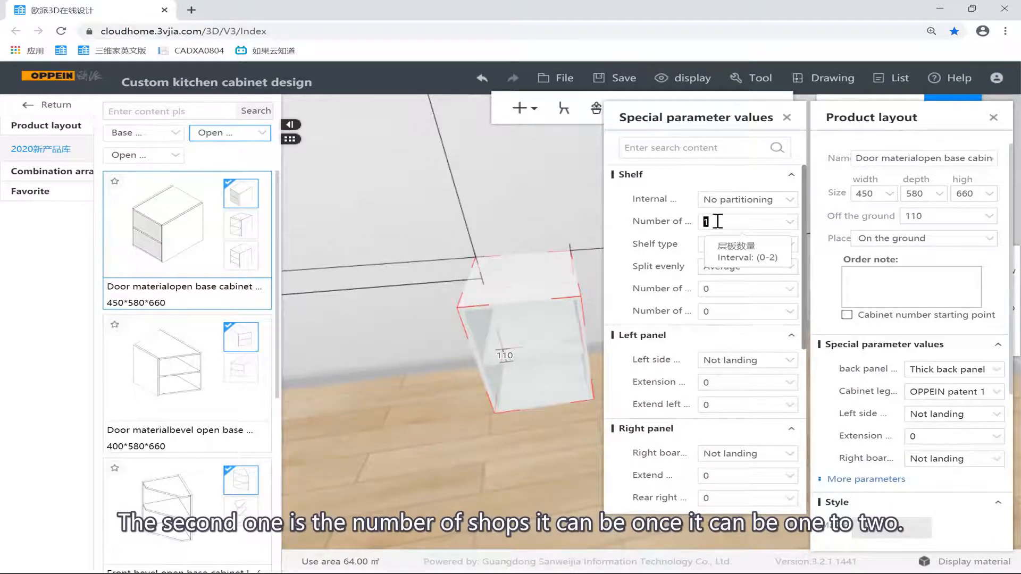
pyautogui.write('2')
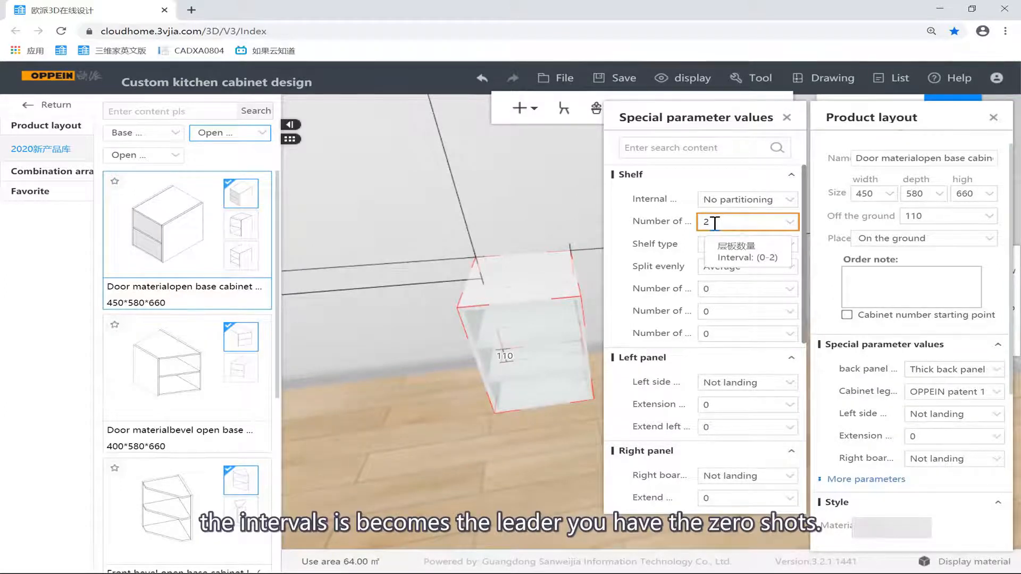
pyautogui.click(714, 222)
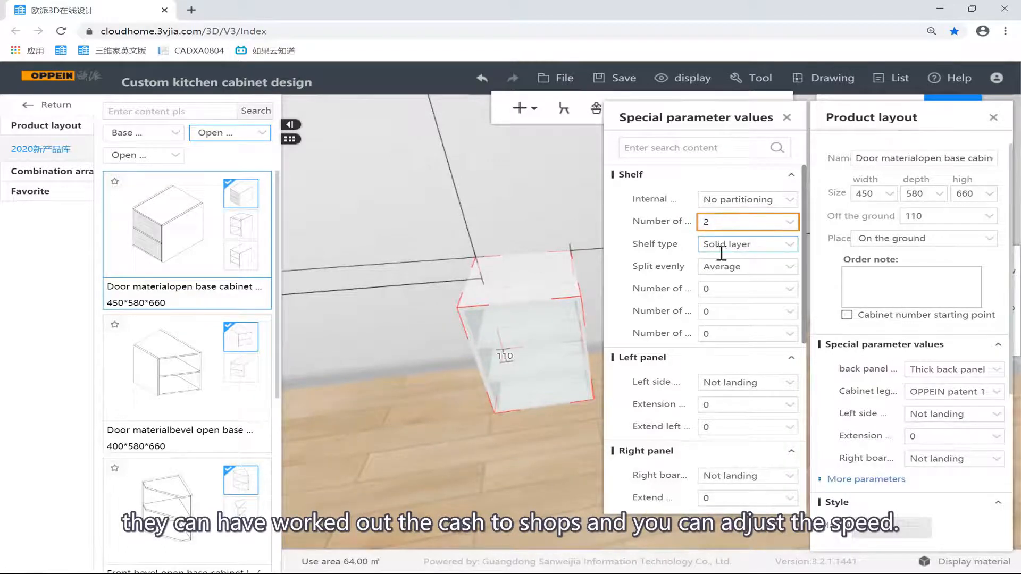
# Switch the shelf split to customize, with Shelf 1 set to 200 and Shelf 2 to 300.
pyautogui.click(777, 268)
pyautogui.click(789, 267)
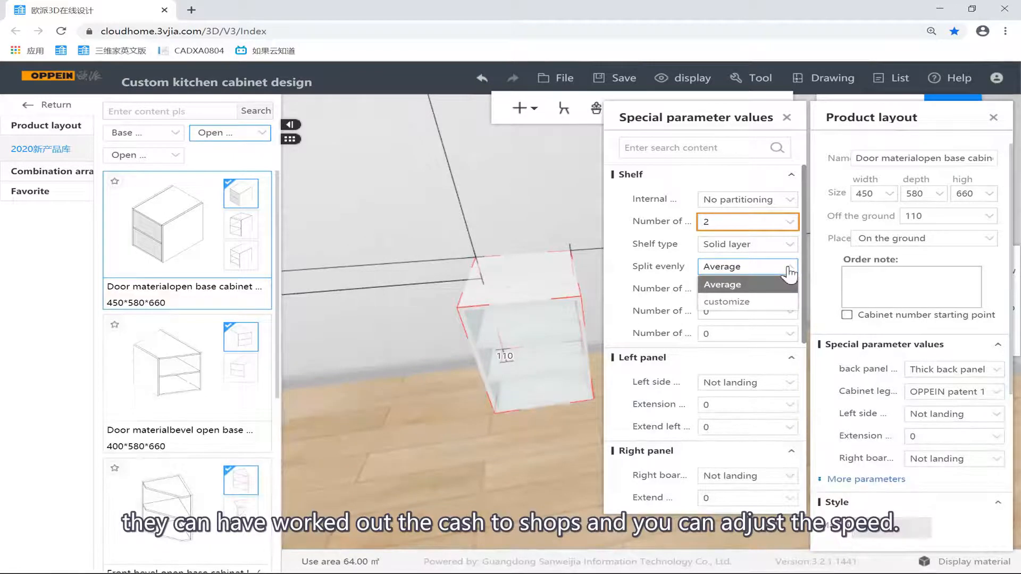
pyautogui.click(758, 301)
pyautogui.doubleClick(761, 292)
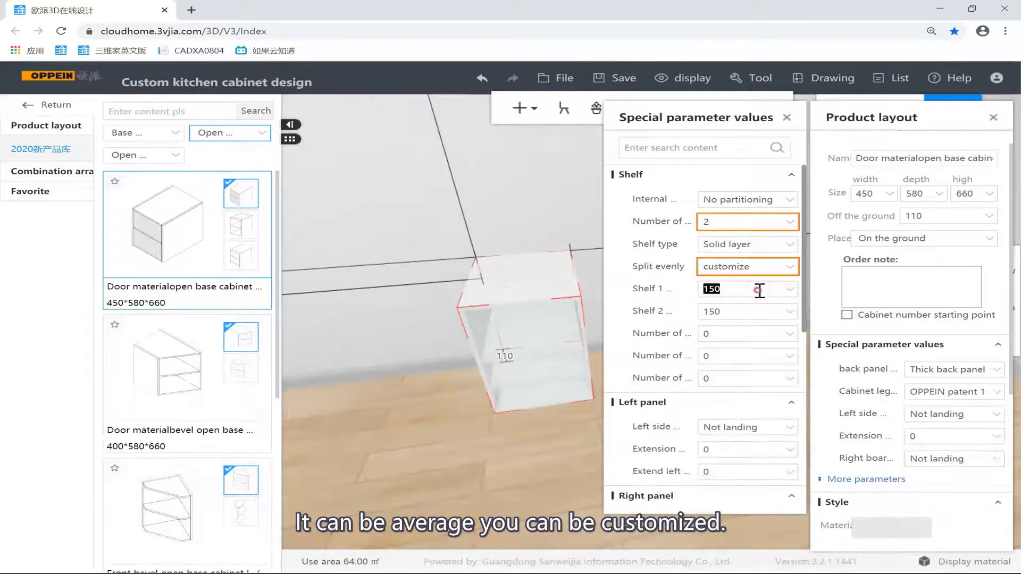
pyautogui.write('200')
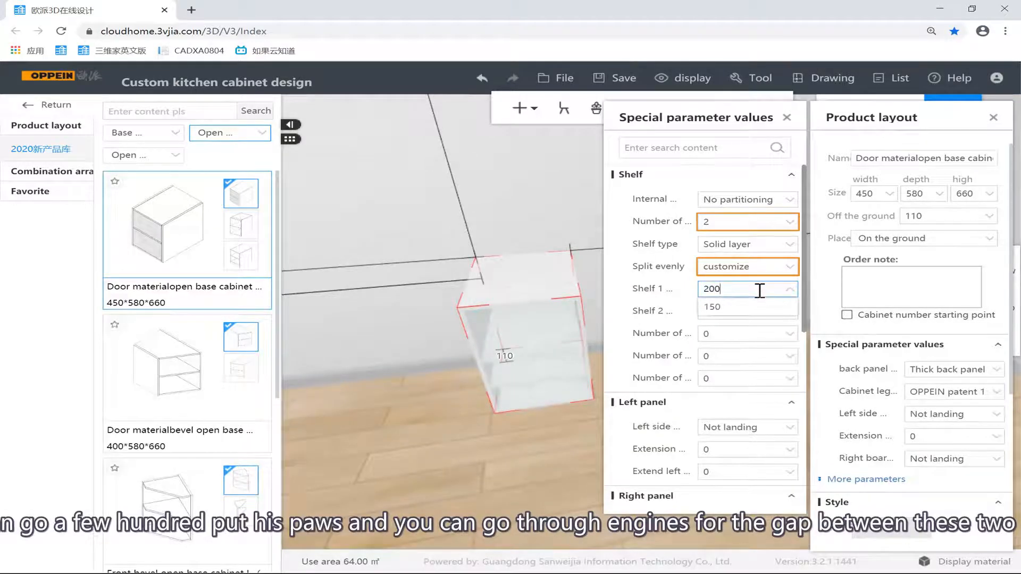
pyautogui.doubleClick(742, 309)
pyautogui.write('300')
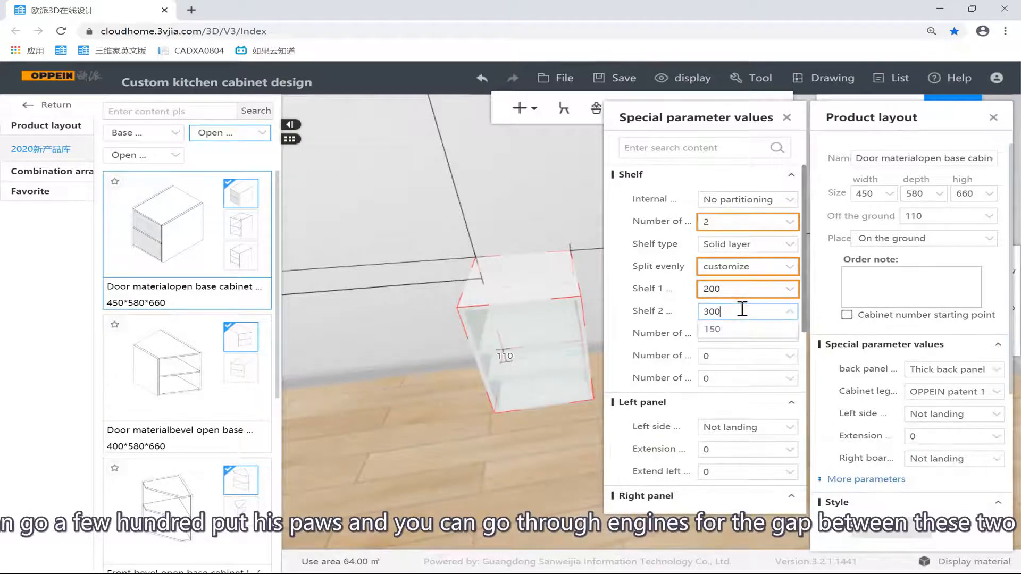
pyautogui.press('Return')
# Reselect the whole cabinet after picking its inner compartment and return the shelf split to Average.
pyautogui.click(513, 346)
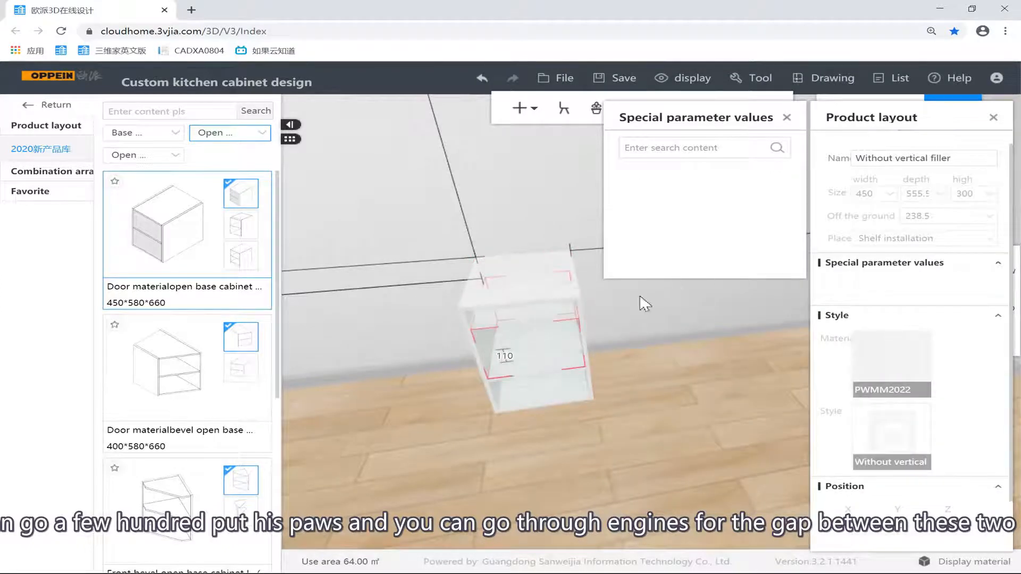
pyautogui.click(549, 291)
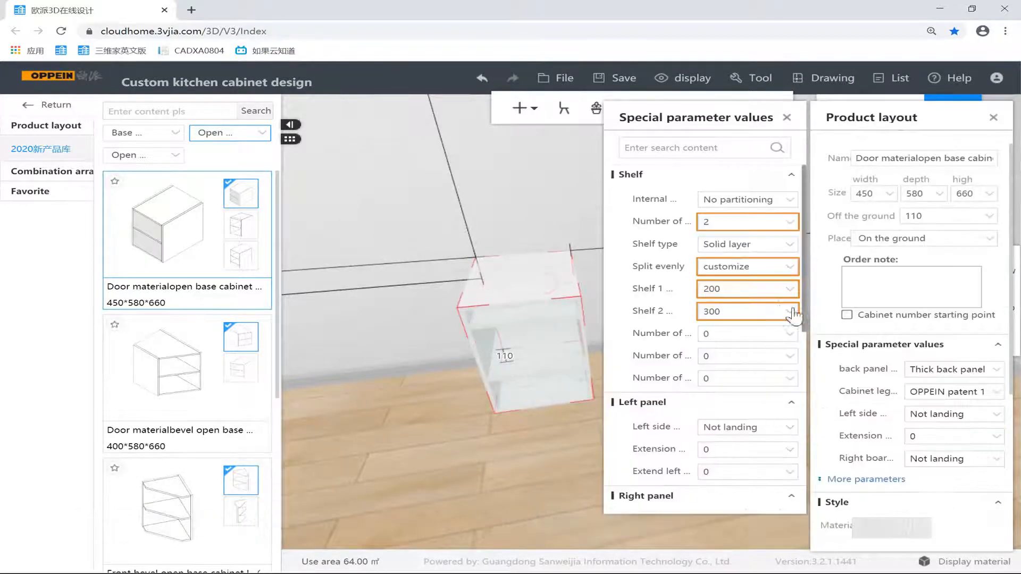
pyautogui.click(790, 276)
pyautogui.click(759, 282)
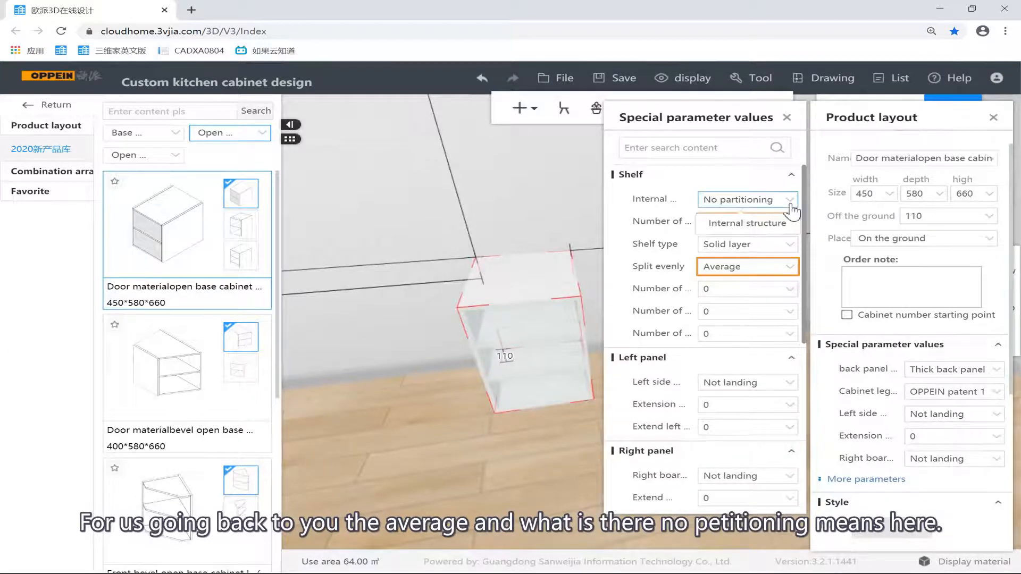
# Change the cabinet's internal structure to No partition and choose Solid layer as the shelf type.
pyautogui.click(790, 201)
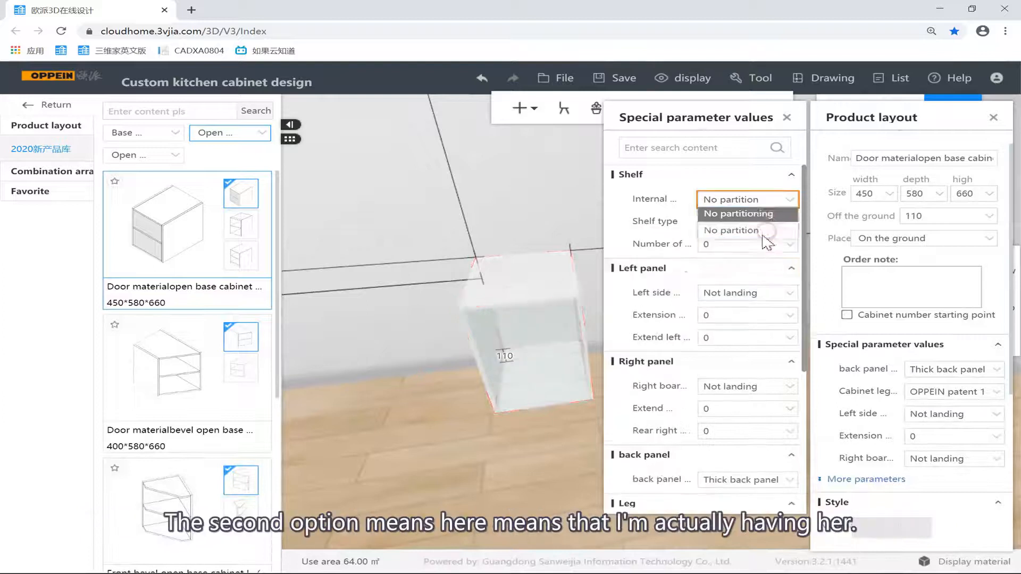
pyautogui.click(765, 235)
pyautogui.moveTo(594, 269); pyautogui.dragTo(524, 228)
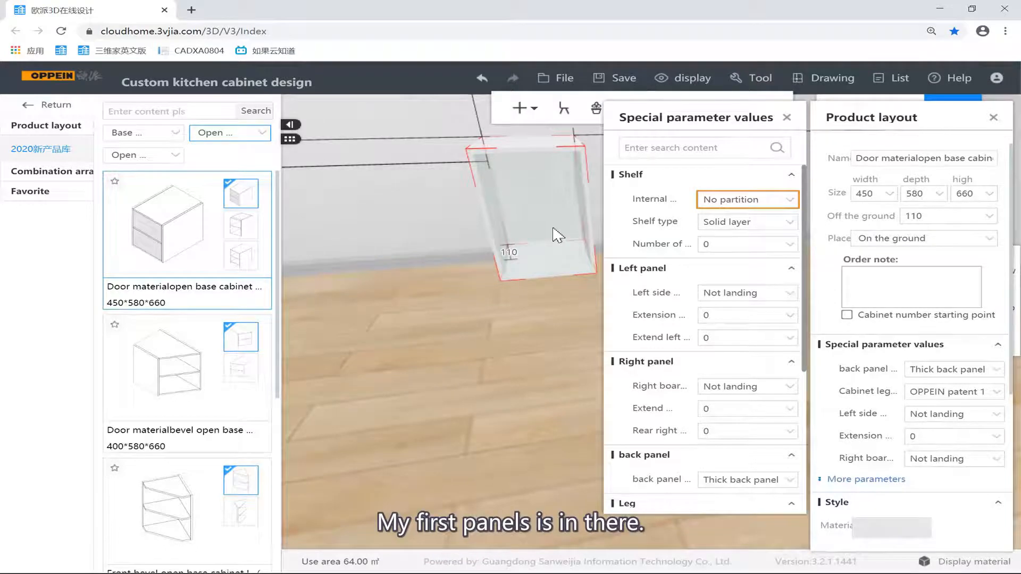
pyautogui.click(786, 223)
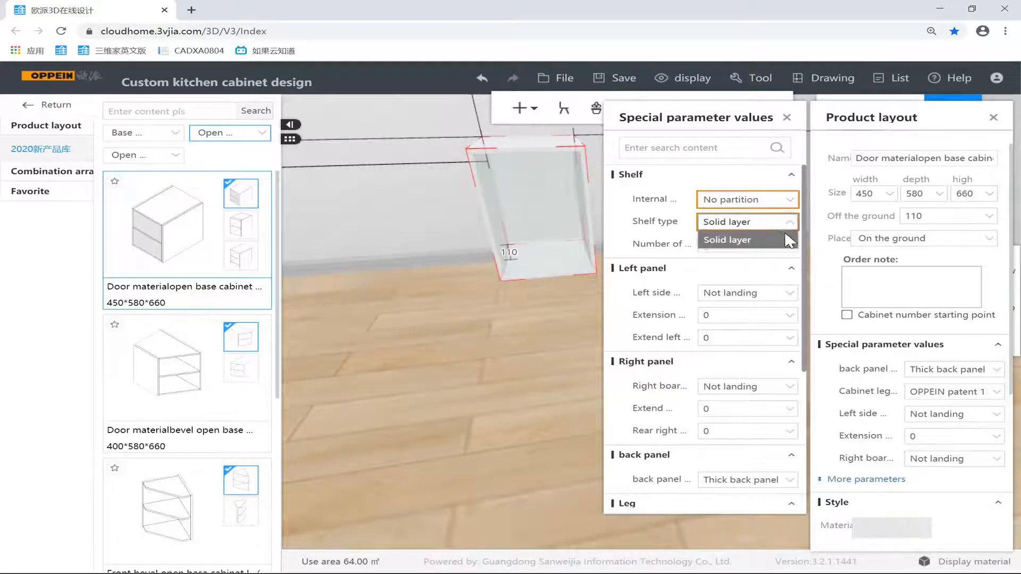
pyautogui.click(786, 239)
# Divide the cabinet interior with vertical panels, trying a count of 1 before setting it to 2.
pyautogui.click(767, 242)
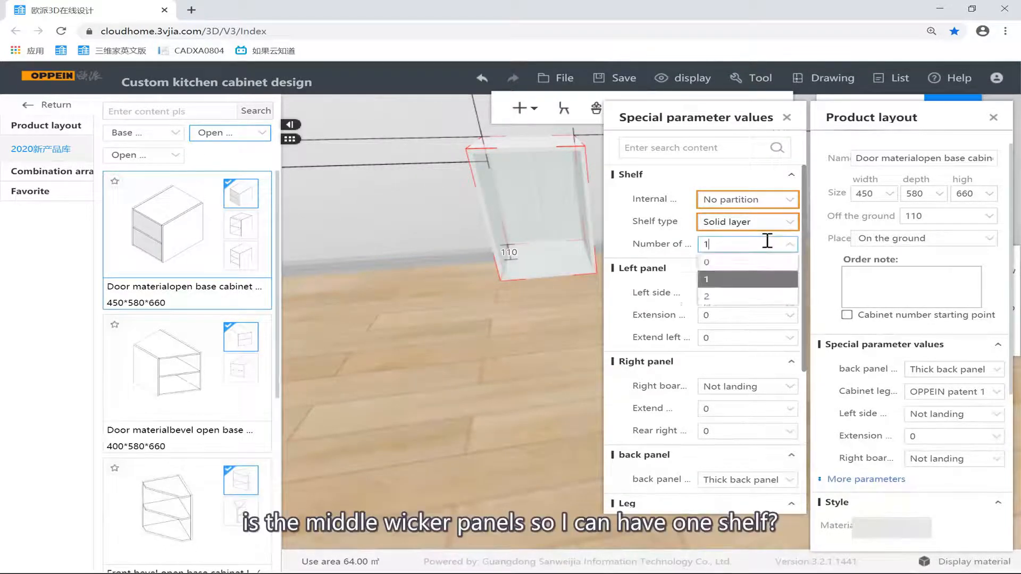
pyautogui.click(723, 276)
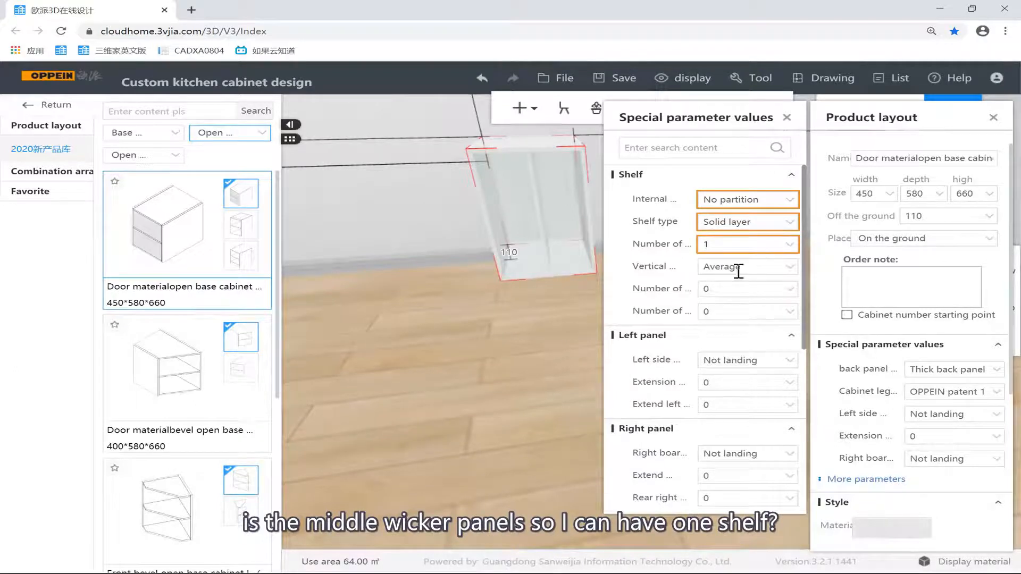
pyautogui.click(739, 244)
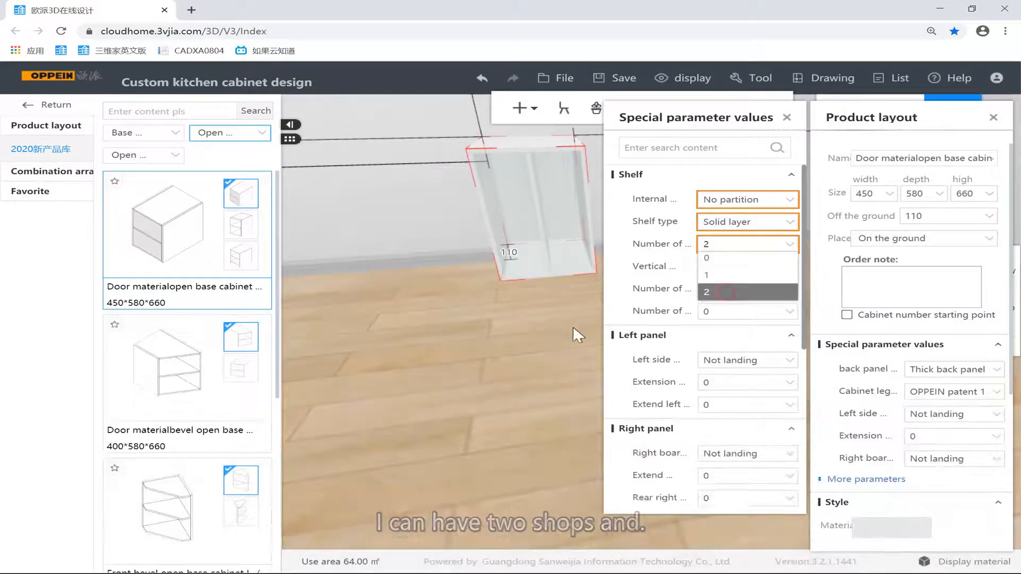
pyautogui.click(729, 296)
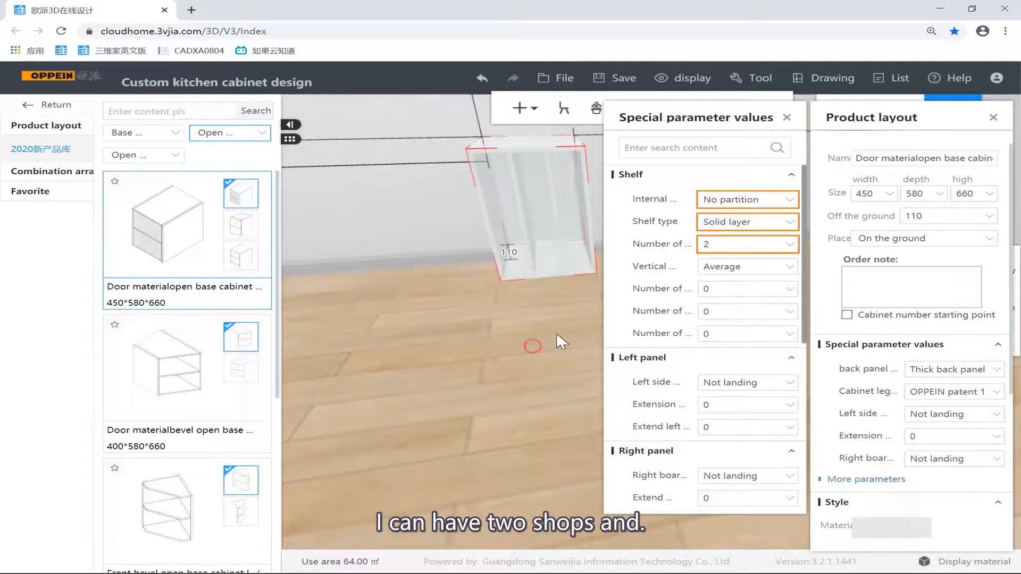
# Reopen the cabinet's full parameters and set the number of shelves in vertical space 1 to 2.
pyautogui.moveTo(536, 342); pyautogui.dragTo(592, 283)
pyautogui.click(591, 282)
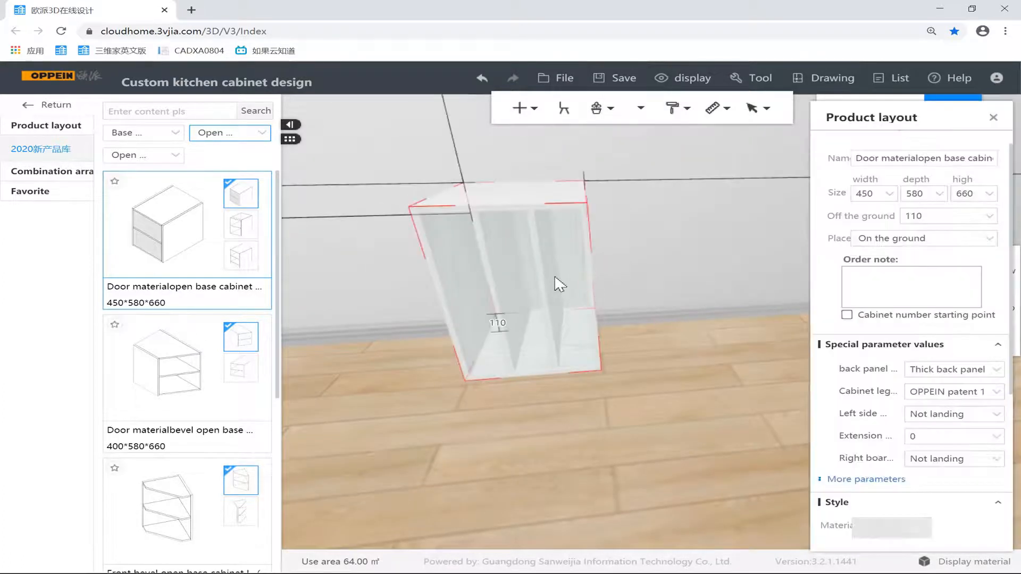
pyautogui.click(864, 479)
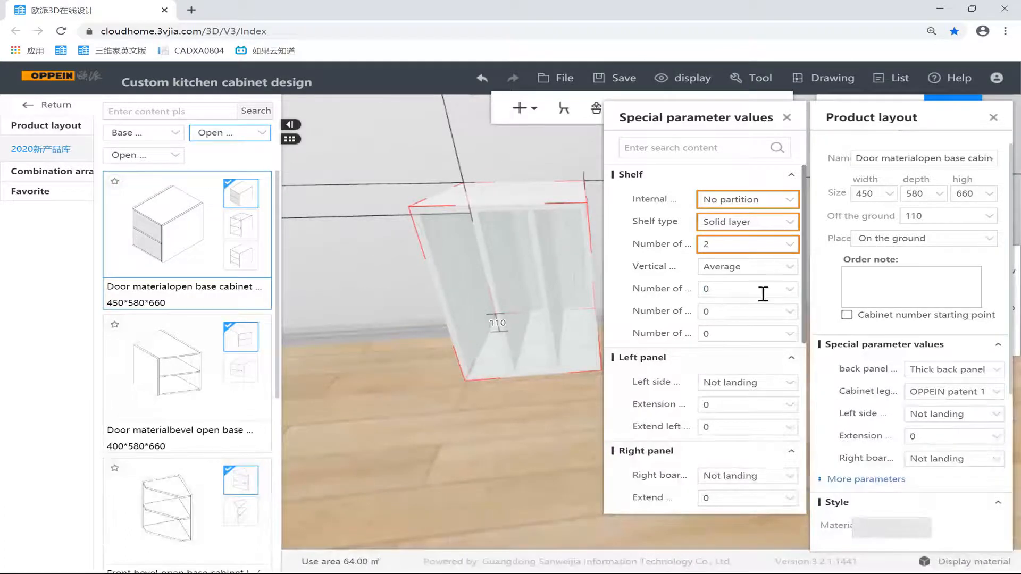
pyautogui.click(779, 290)
pyautogui.click(725, 338)
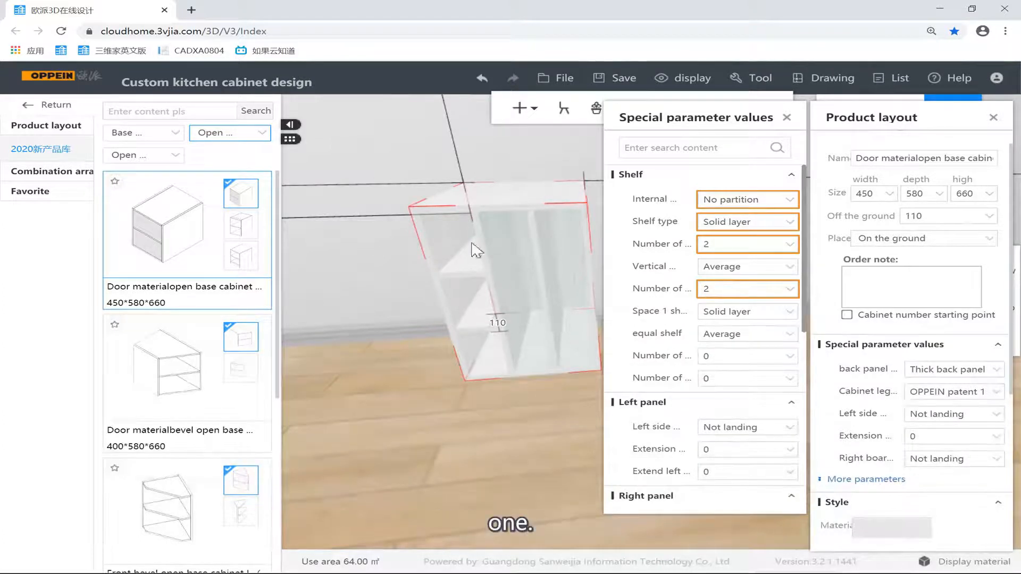
# Set the number of shelves in vertical space 2, the middle compartment, to 1.
pyautogui.click(567, 253)
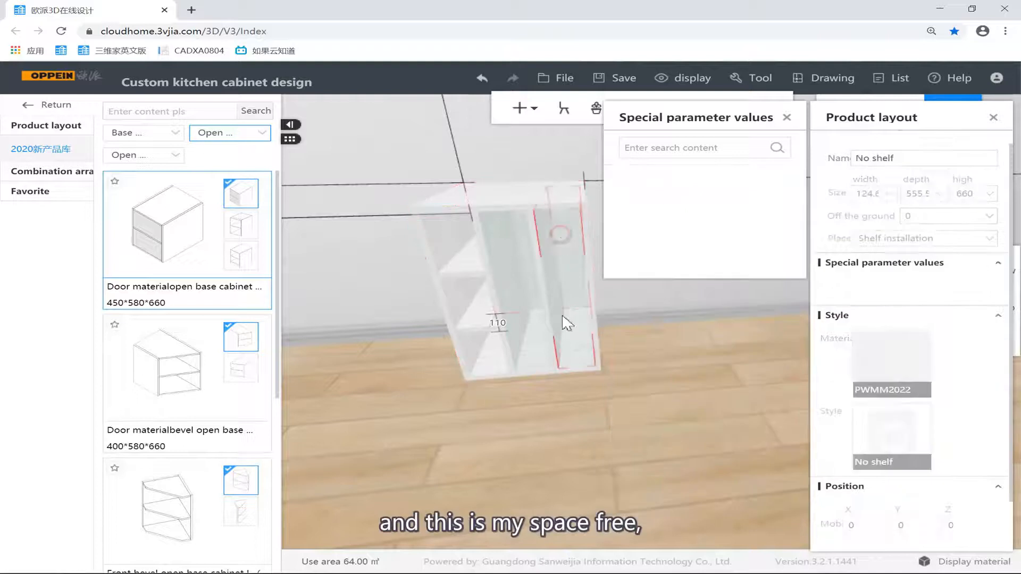
pyautogui.click(512, 211)
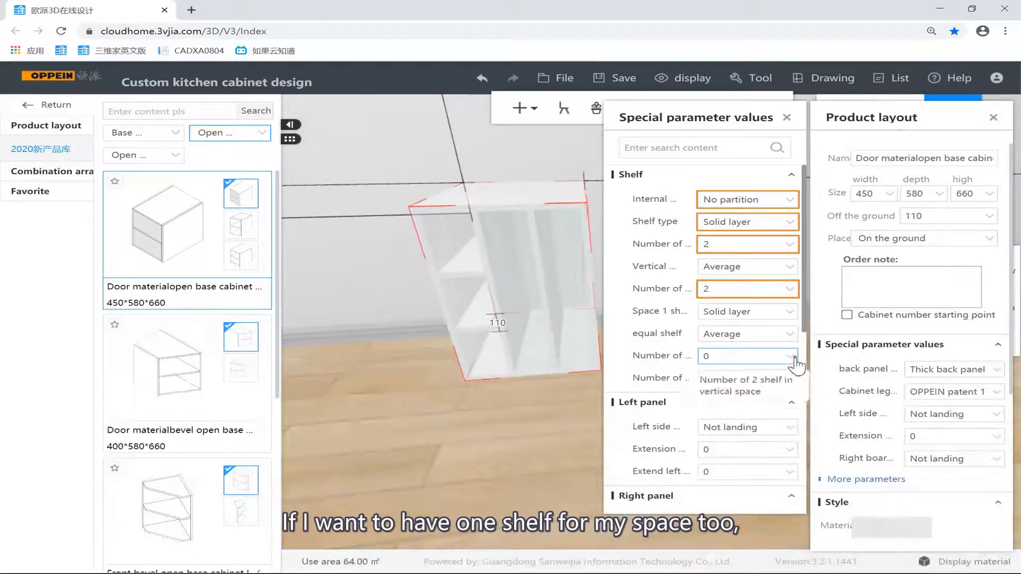
pyautogui.click(752, 356)
pyautogui.click(750, 390)
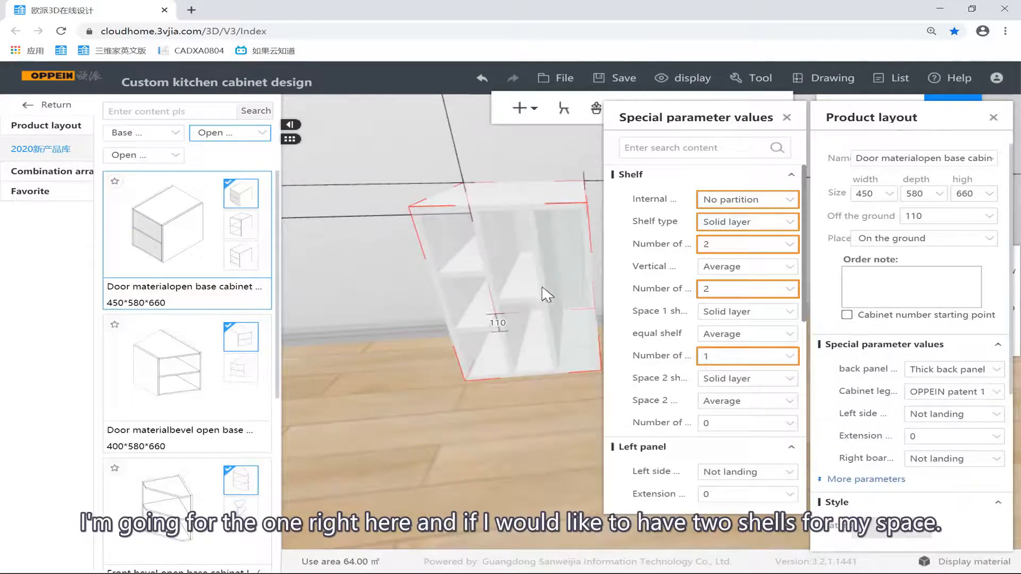
# Set the number of shelves in vertical space 3 to 2, and deselect the cabinet to review it from the front.
pyautogui.click(571, 285)
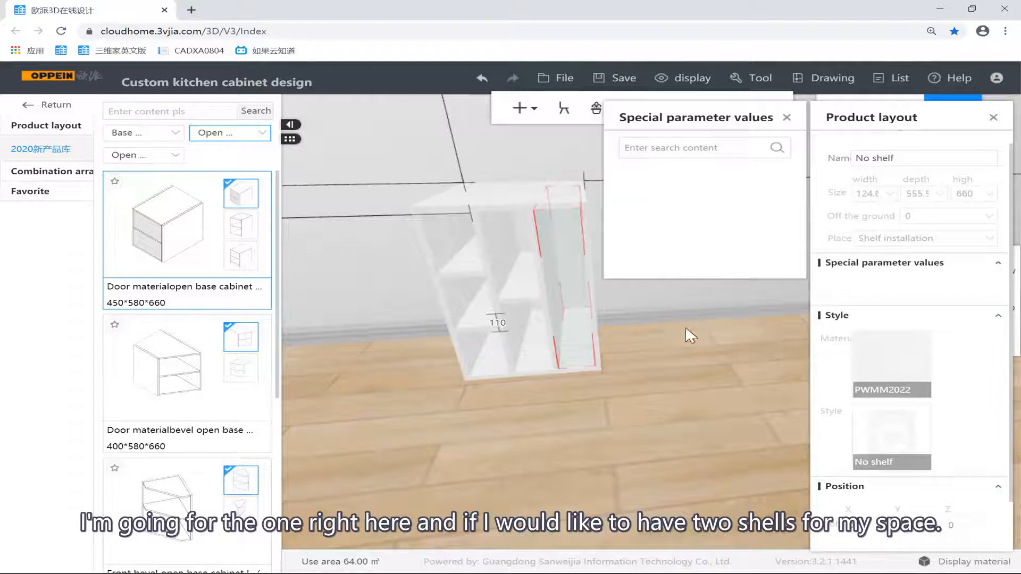
pyautogui.click(551, 217)
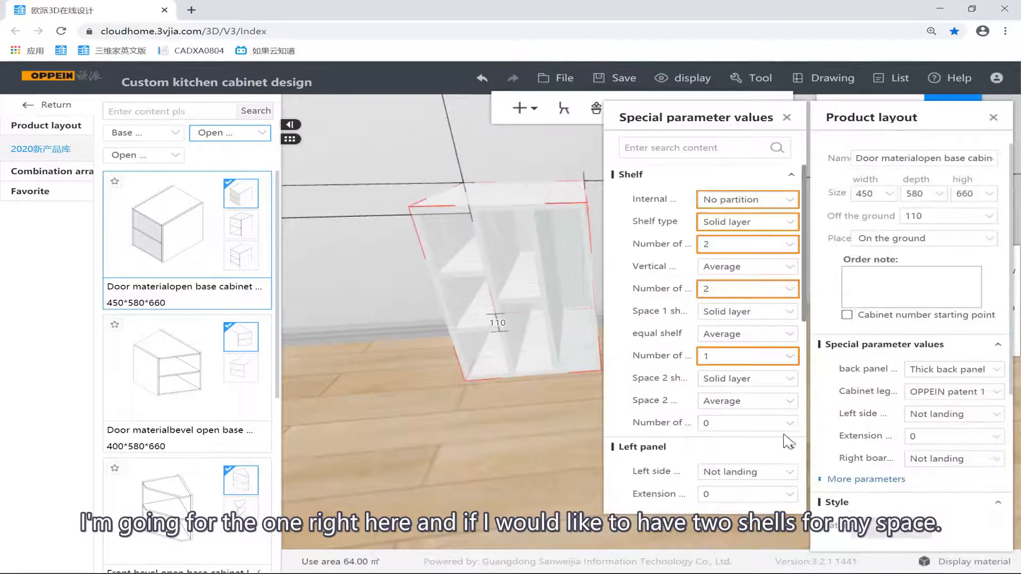
pyautogui.click(733, 423)
pyautogui.click(744, 471)
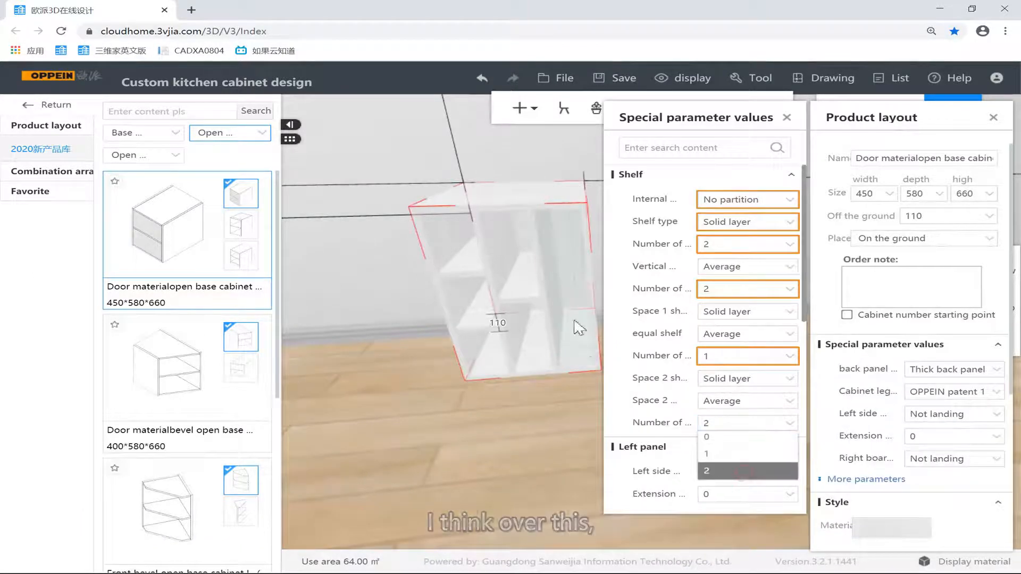
pyautogui.click(532, 384)
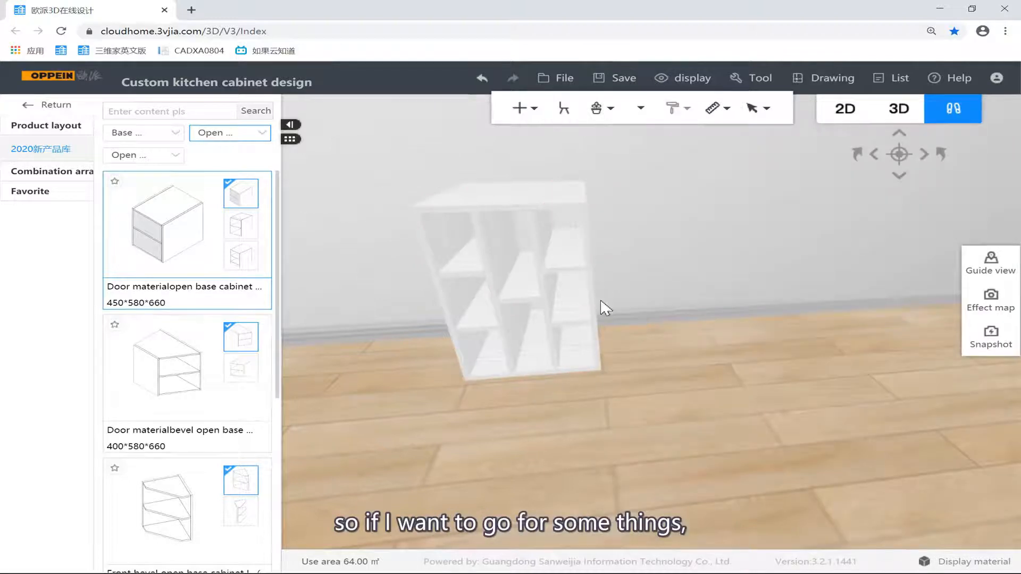
pyautogui.moveTo(679, 228); pyautogui.dragTo(654, 217)
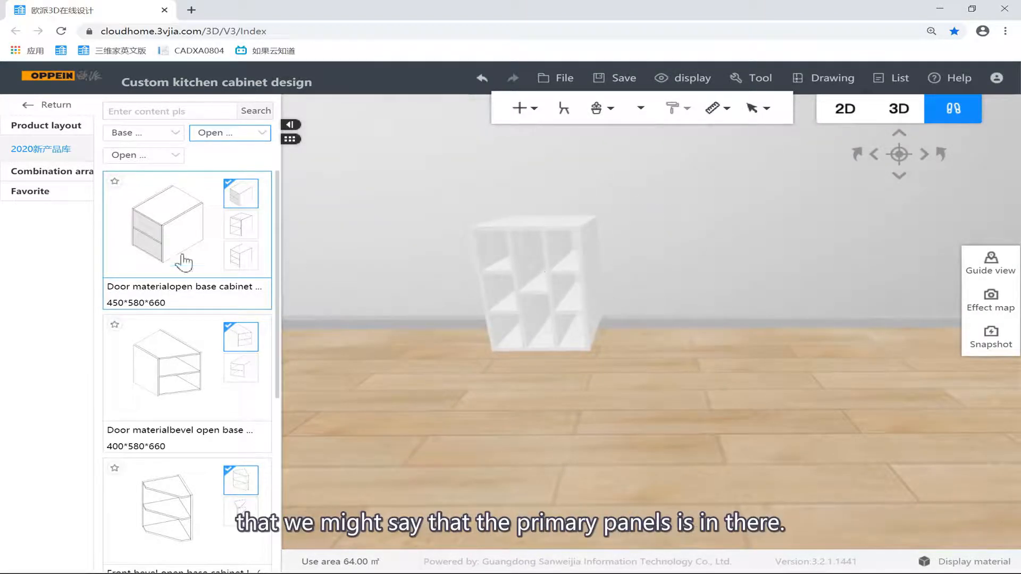
# Place a second 450*580*660 door material open base cabinet beside the first and choose No partitioning for its internal partition parameter.
pyautogui.click(727, 298)
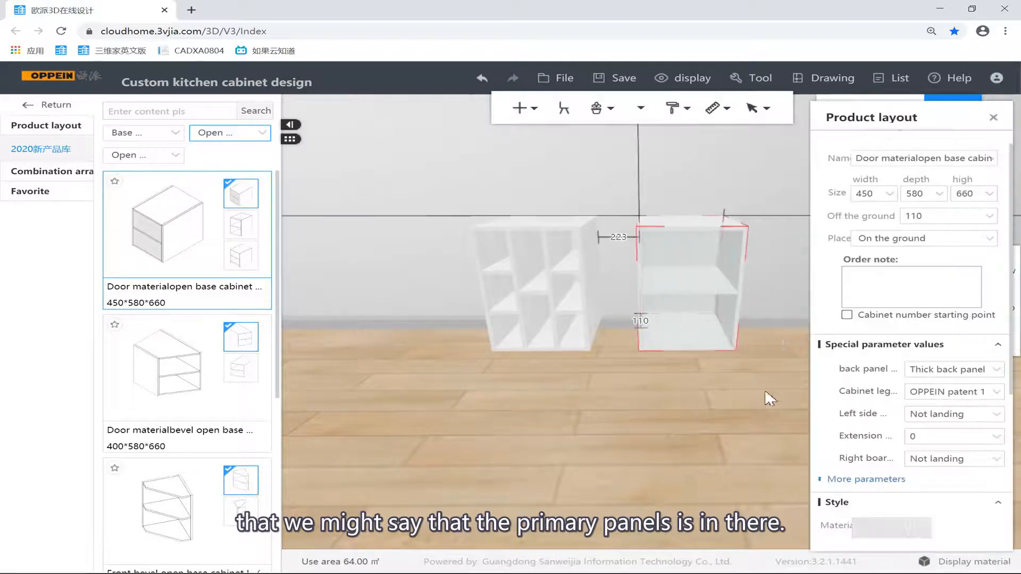
pyautogui.click(845, 479)
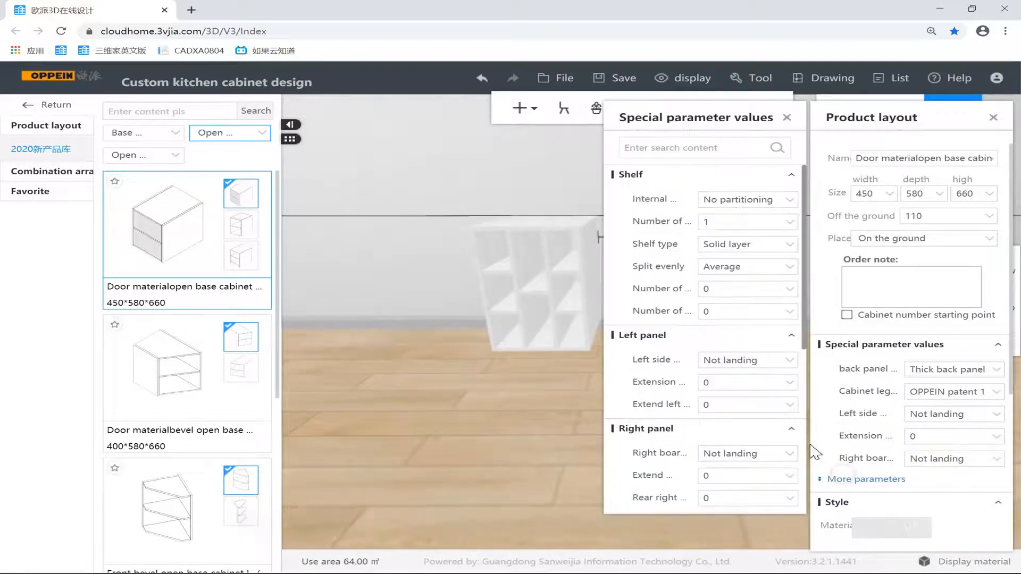
pyautogui.click(790, 200)
pyautogui.press('d')
pyautogui.press('w')
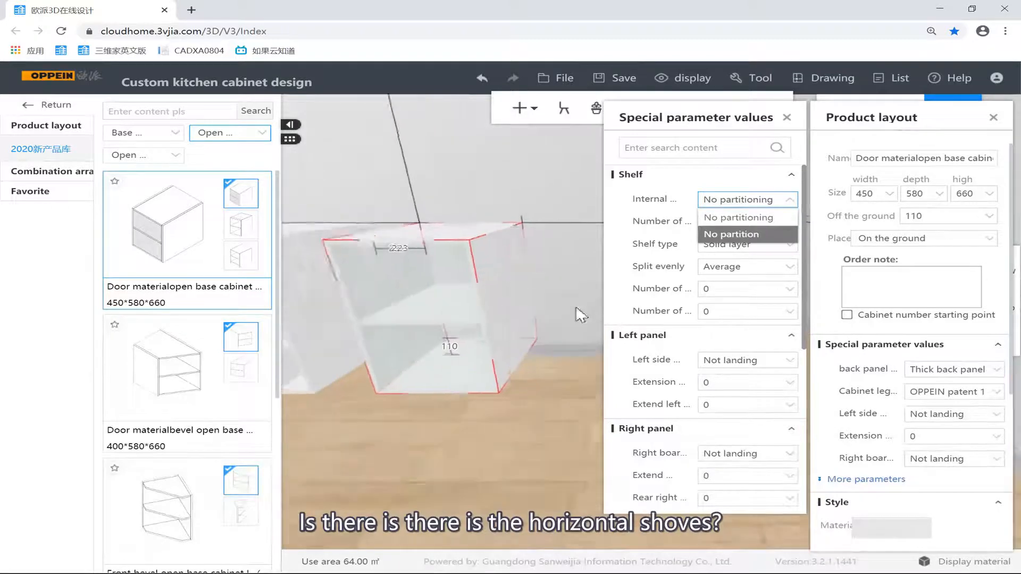
pyautogui.press('a')
pyautogui.press('d')
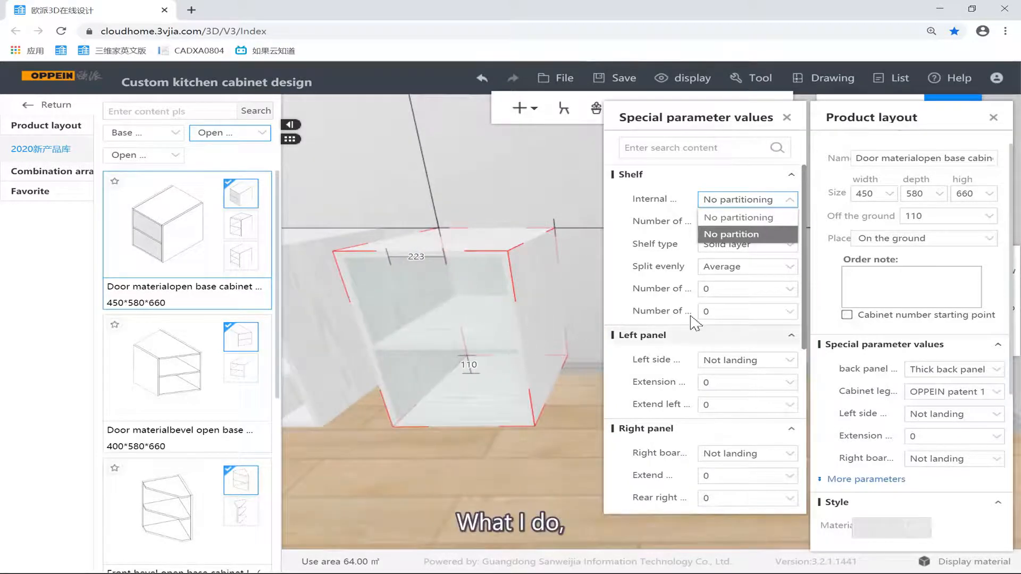
pyautogui.click(739, 273)
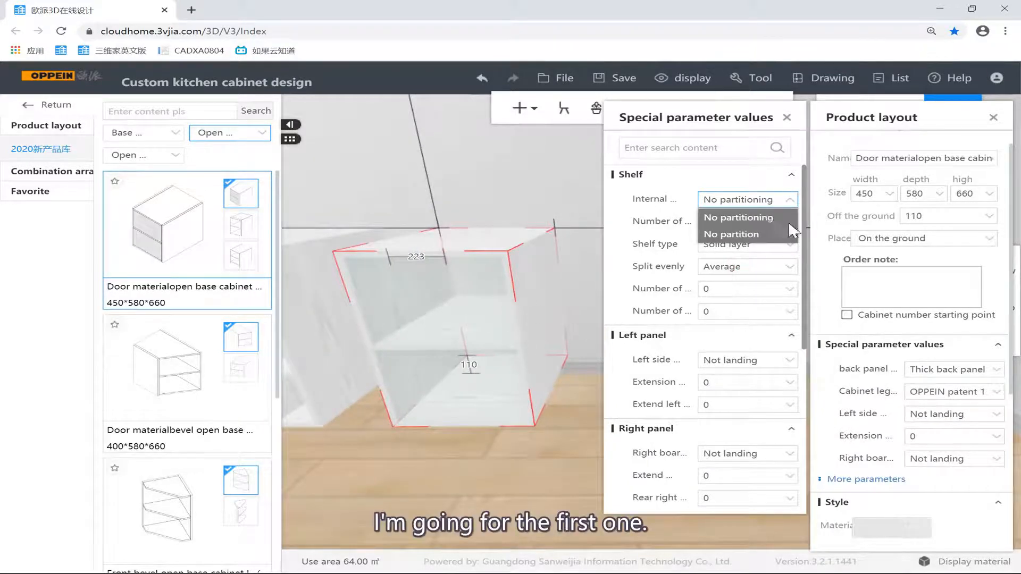
pyautogui.click(785, 200)
pyautogui.click(785, 200)
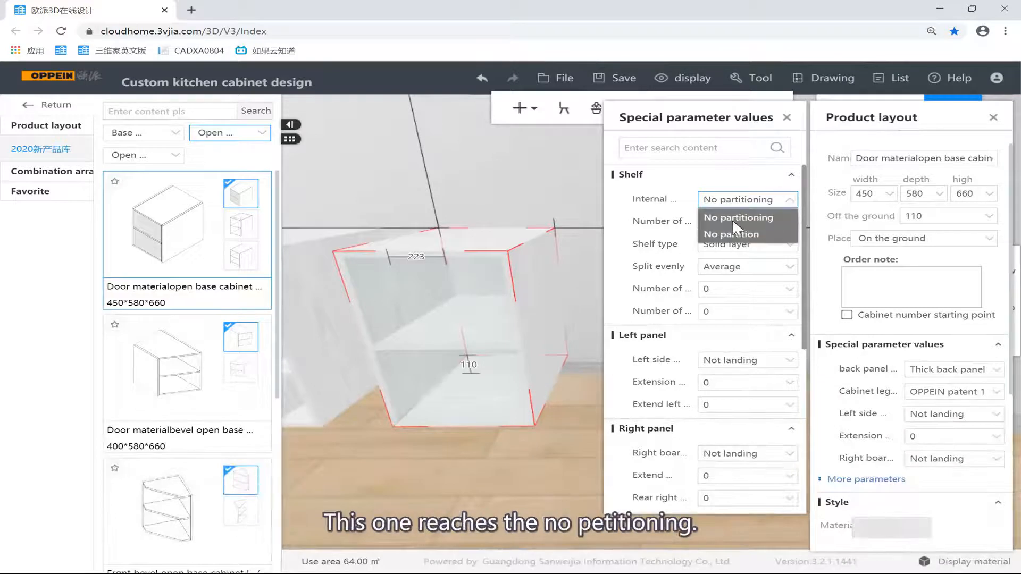
pyautogui.click(744, 217)
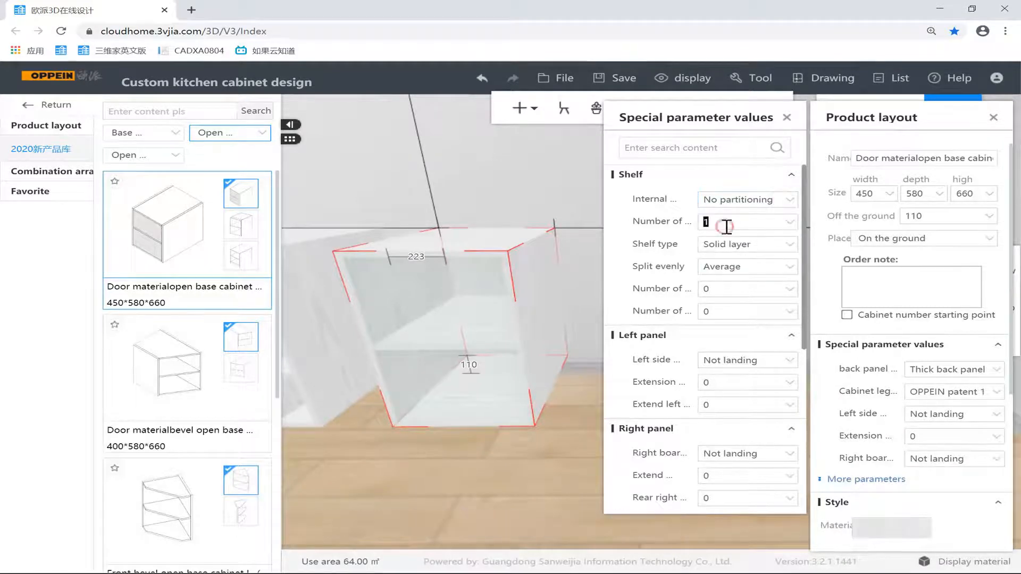
# Set the second cabinet's number of full-width shelves to 2 and review the interior beside the first cabinet.
pyautogui.write('2')
pyautogui.press('Return')
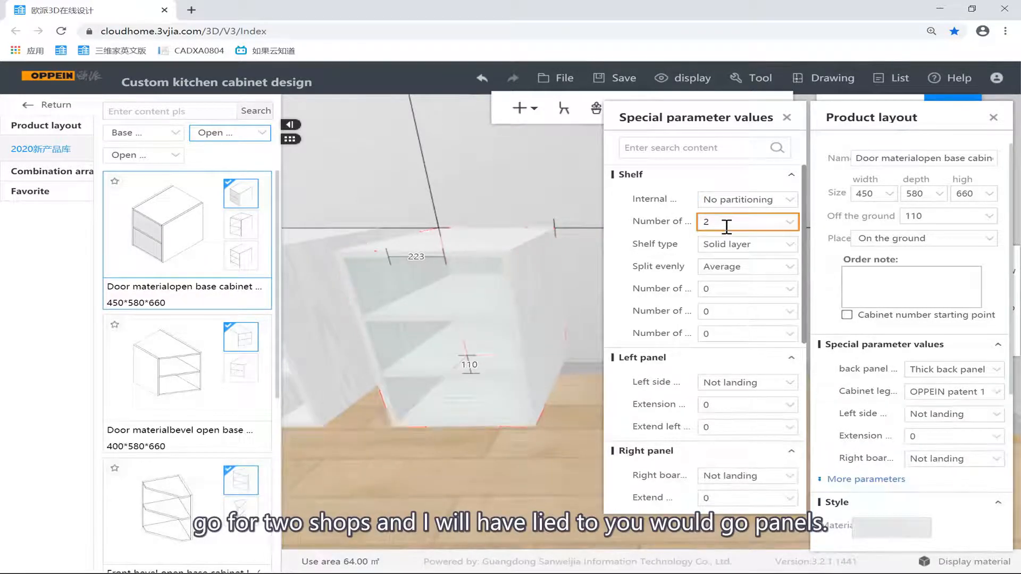
pyautogui.moveTo(586, 279); pyautogui.dragTo(647, 280)
pyautogui.click(652, 288)
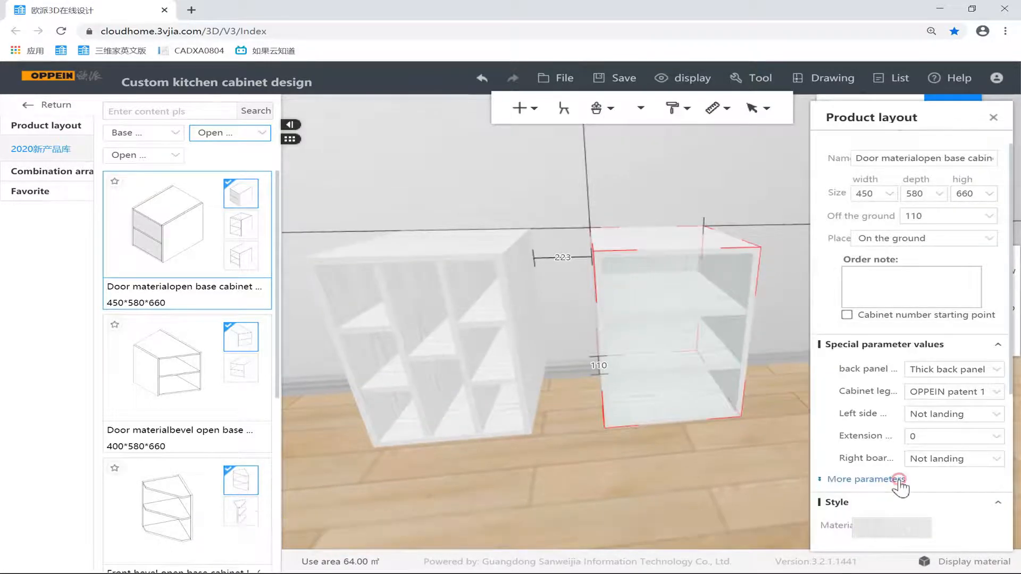
# Set the number of vertical dividers to 2 in the second cabinet's bottom compartment and 1 in its middle compartment.
pyautogui.click(900, 480)
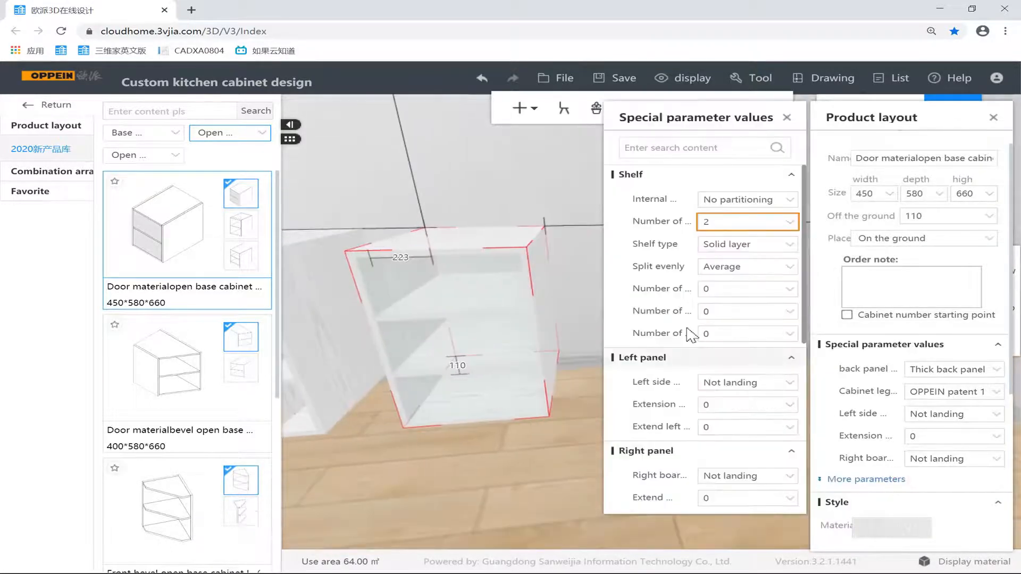
pyautogui.click(723, 291)
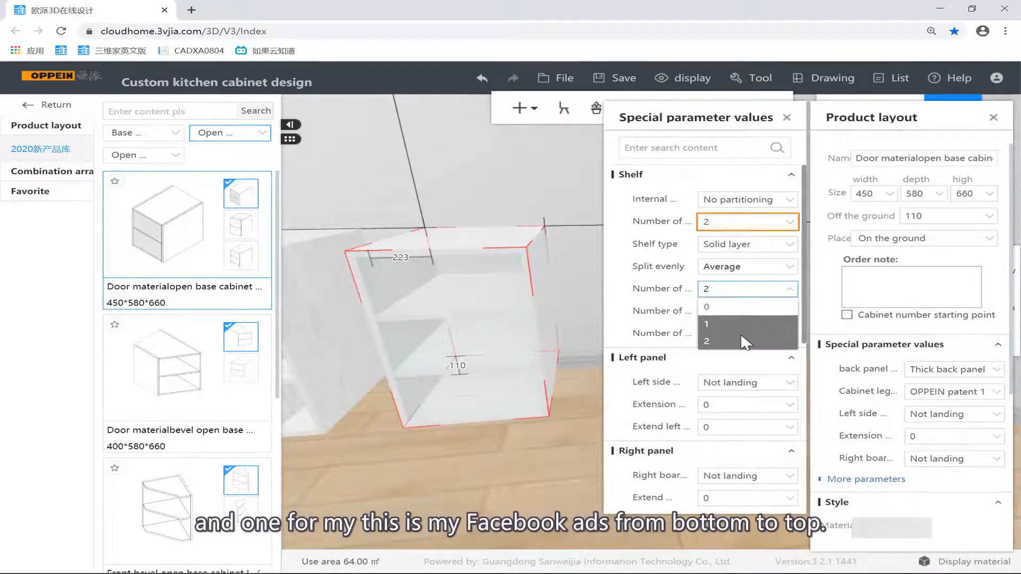
pyautogui.click(744, 339)
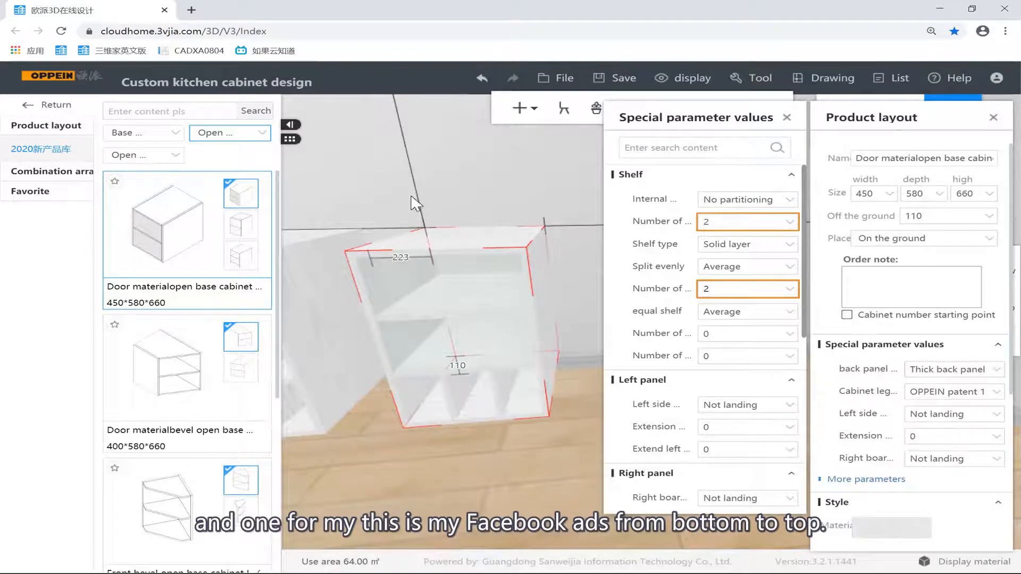
pyautogui.click(712, 333)
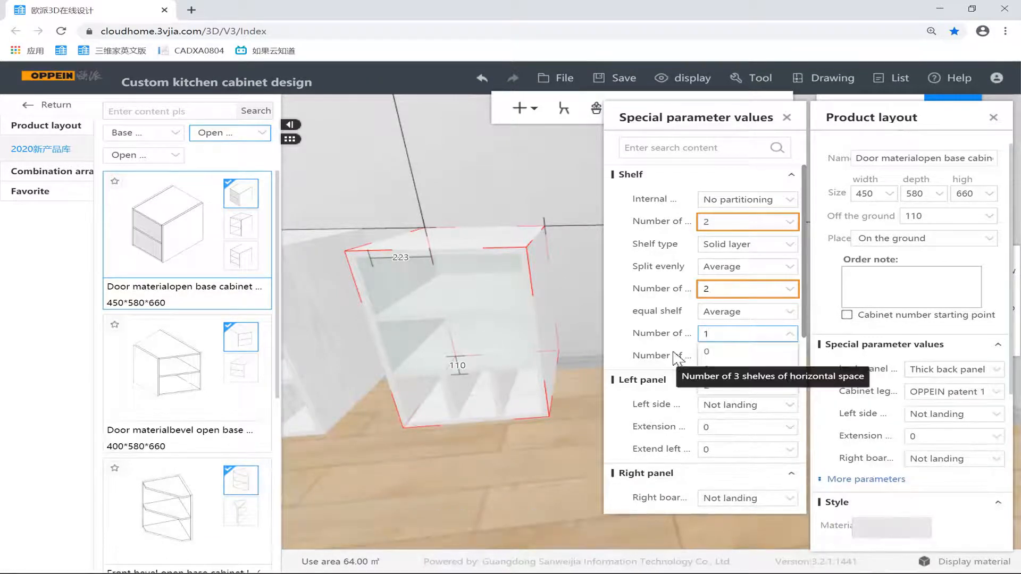
pyautogui.click(526, 296)
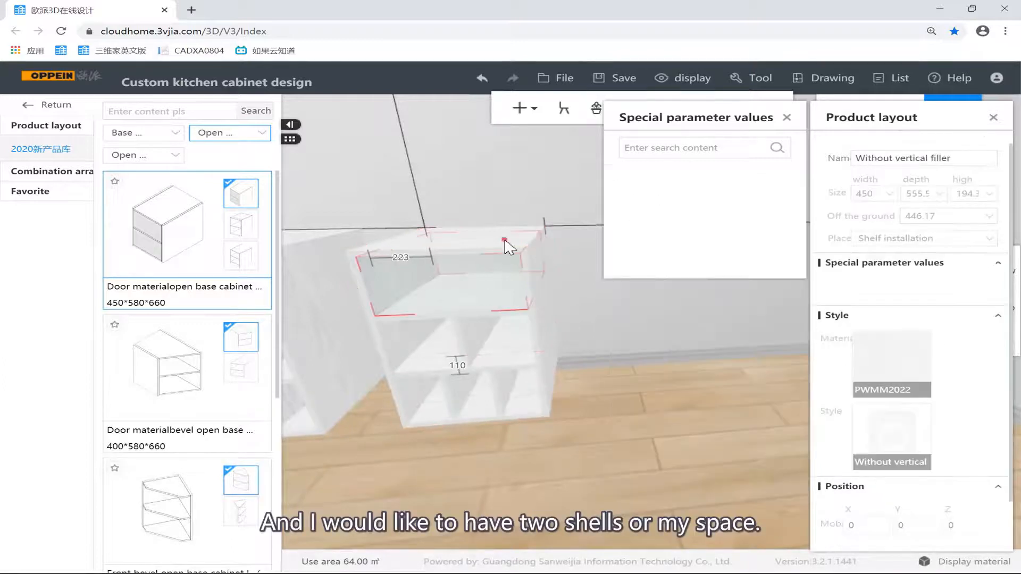
# Set the number of dividers in the cabinet's top compartment, horizontal space 3, to 2, and deselect the cabinet.
pyautogui.click(508, 246)
pyautogui.click(736, 377)
pyautogui.write('2')
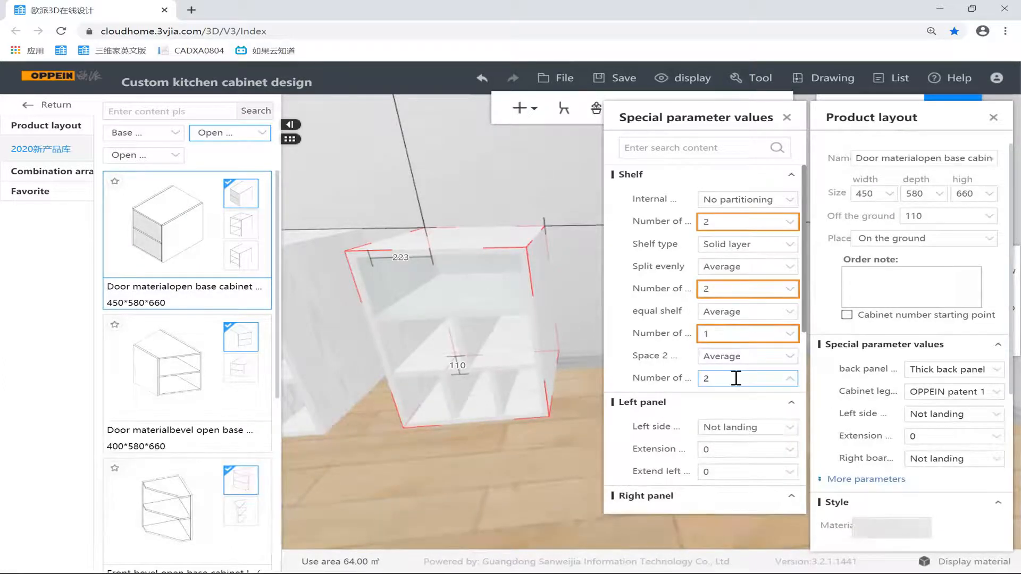
pyautogui.click(559, 232)
pyautogui.scroll(-3, 633, 251)
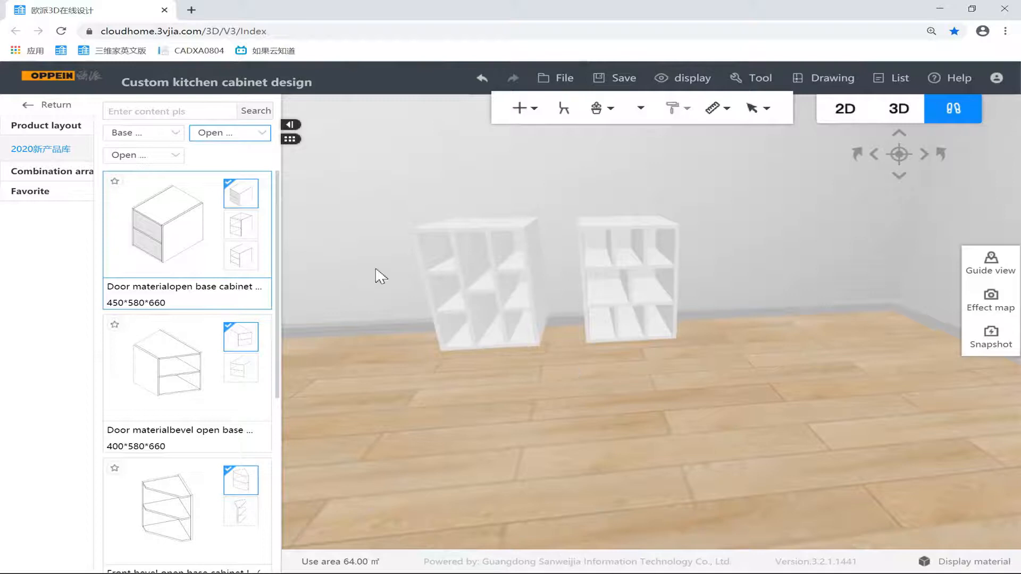
# Place the 450*580*660 open base cabinet variant without a top panel along the wall and inspect its open top.
pyautogui.click(525, 228)
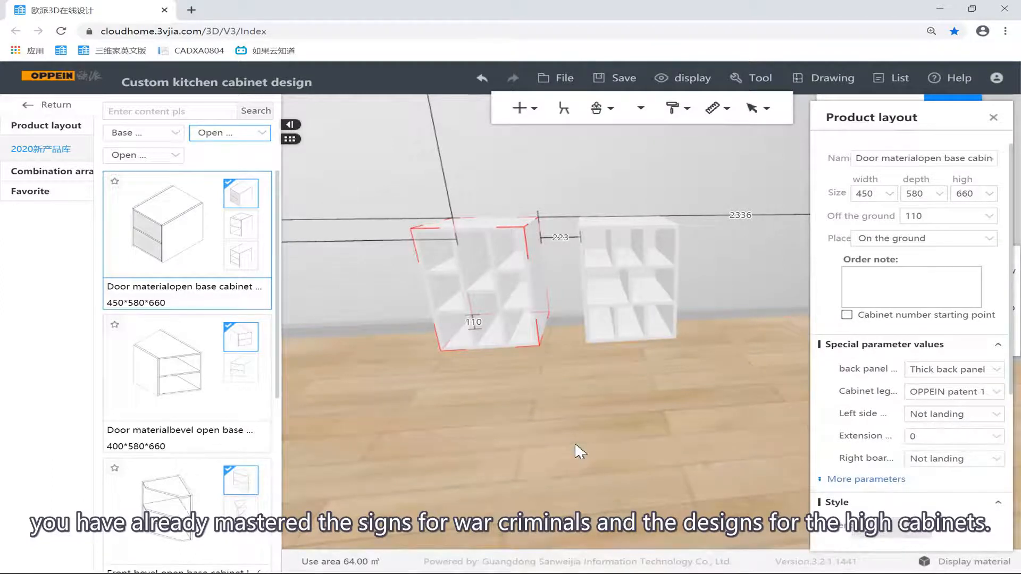
pyautogui.click(256, 230)
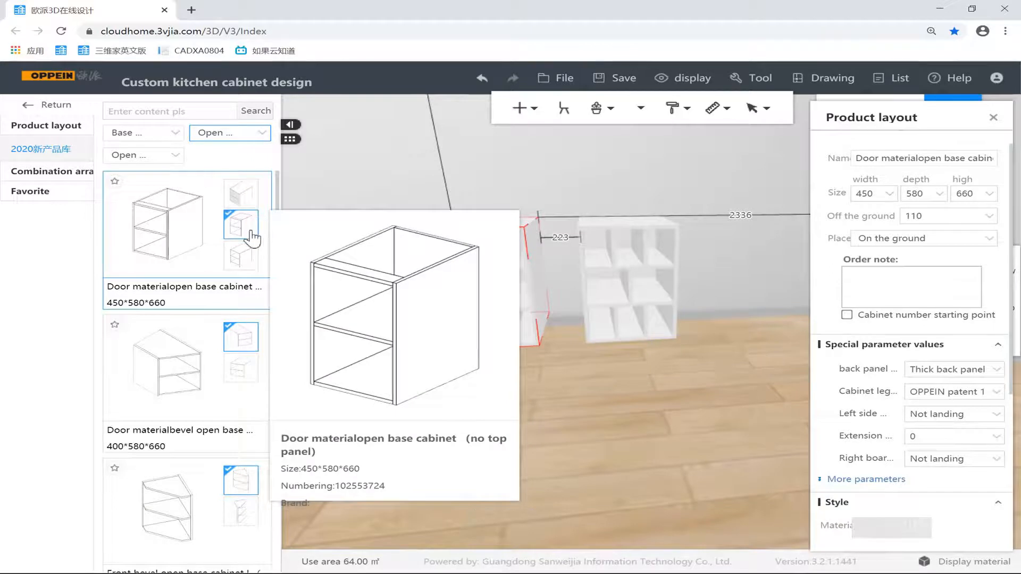
pyautogui.click(244, 202)
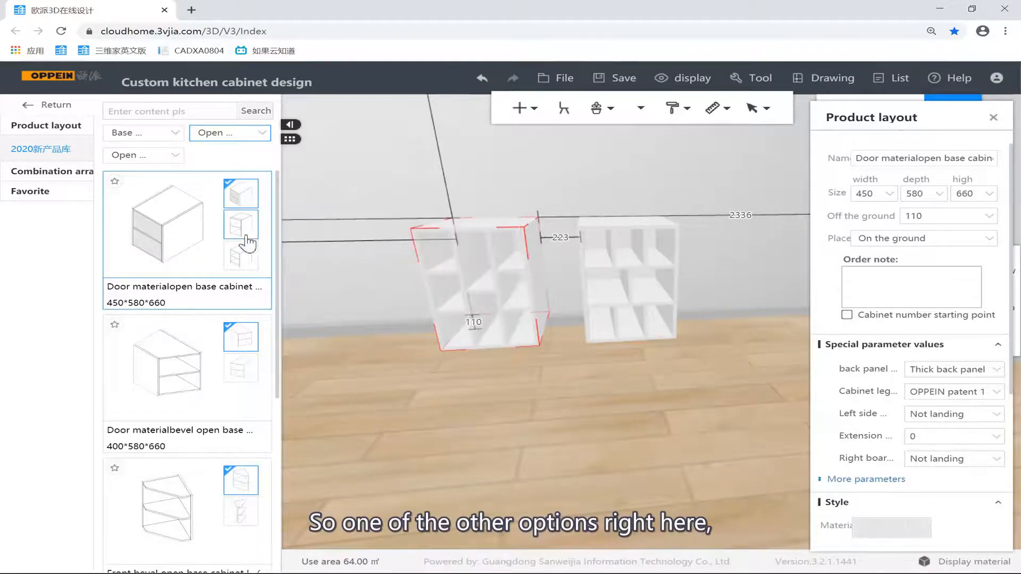
pyautogui.click(242, 225)
pyautogui.moveTo(285, 237); pyautogui.dragTo(679, 372)
pyautogui.scroll(2, 574, 340)
pyautogui.click(611, 360)
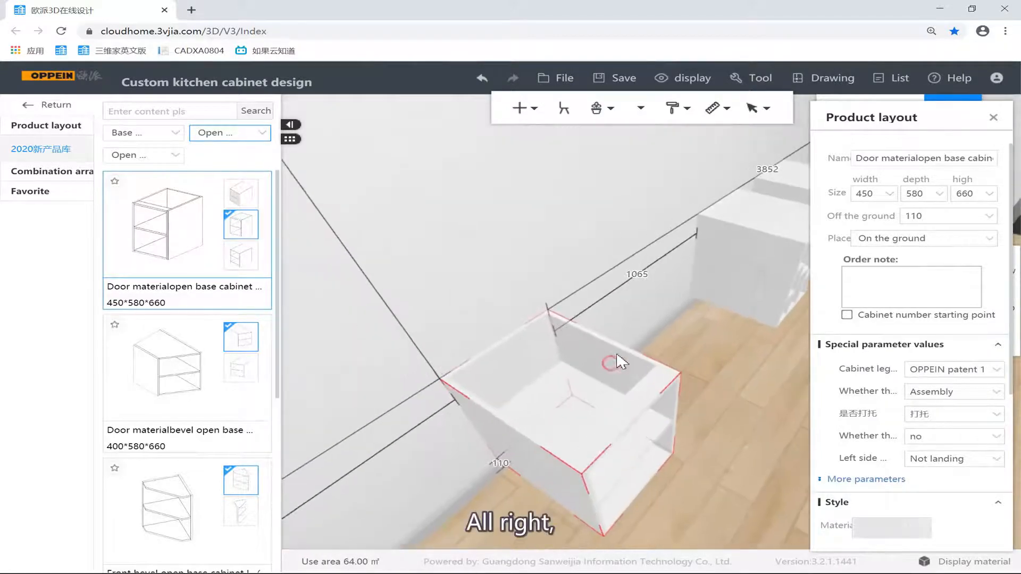
pyautogui.click(608, 309)
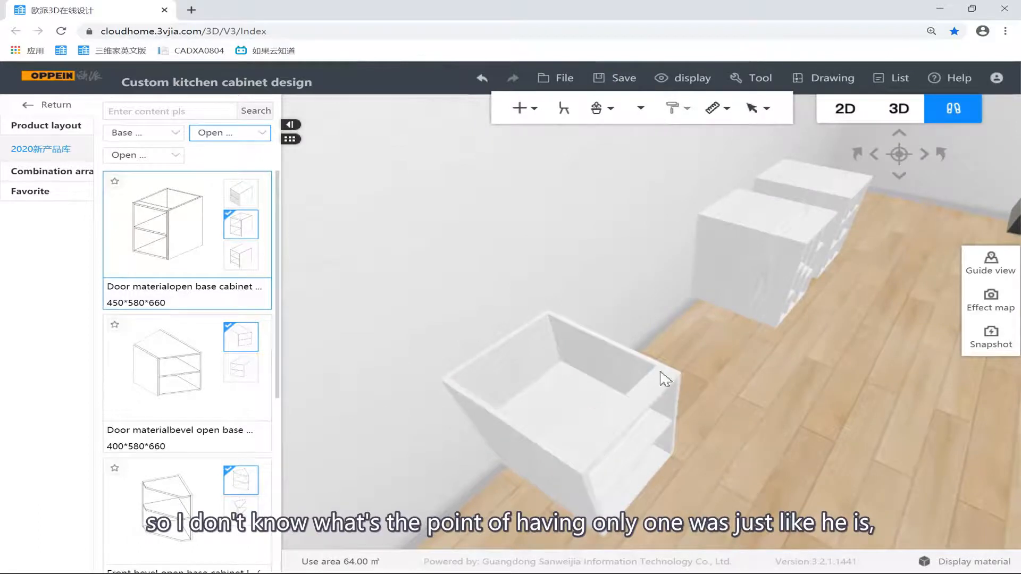
pyautogui.click(613, 433)
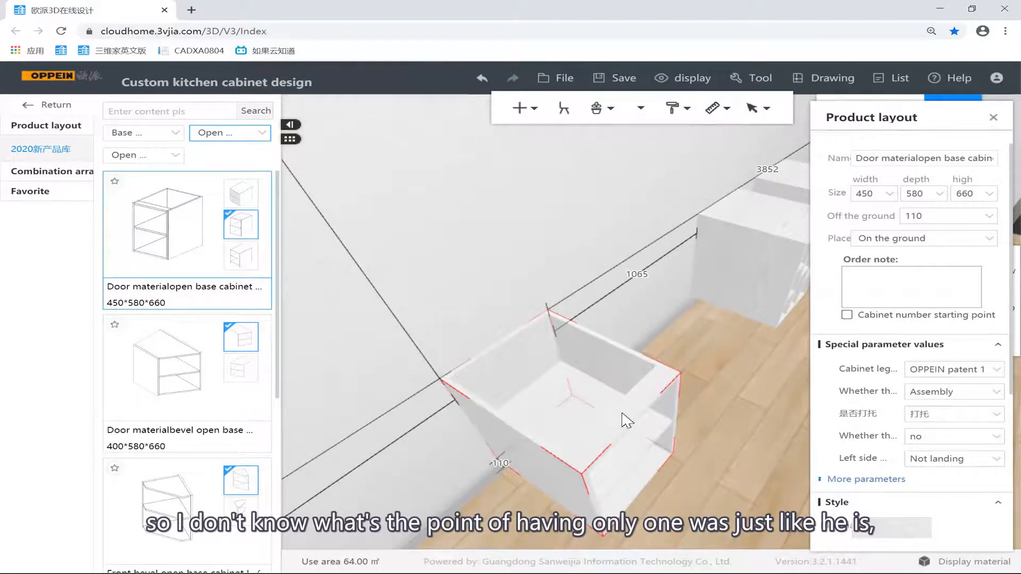
pyautogui.click(664, 312)
pyautogui.moveTo(663, 303); pyautogui.dragTo(644, 292, button='right')
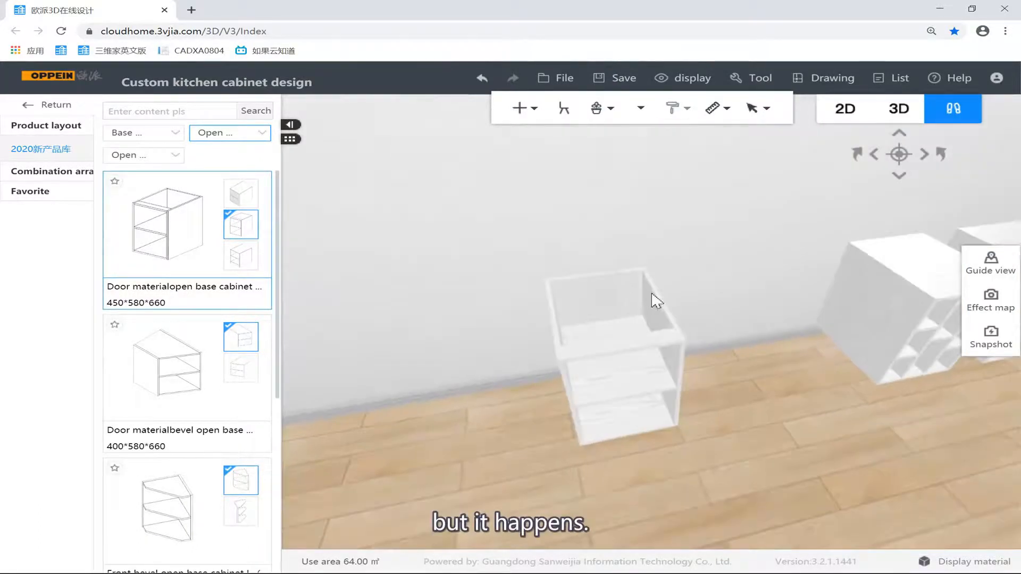
# Place the OP14-054 door material open base cabinet, 450*580*660, on the floor beside the cabinet without a top panel.
pyautogui.click(242, 254)
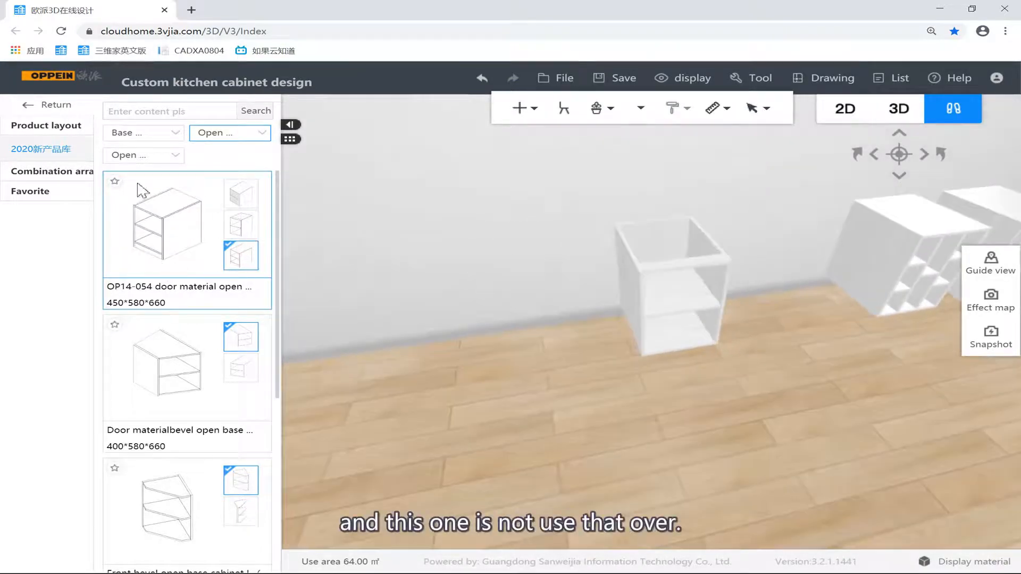
pyautogui.click(158, 238)
pyautogui.click(504, 330)
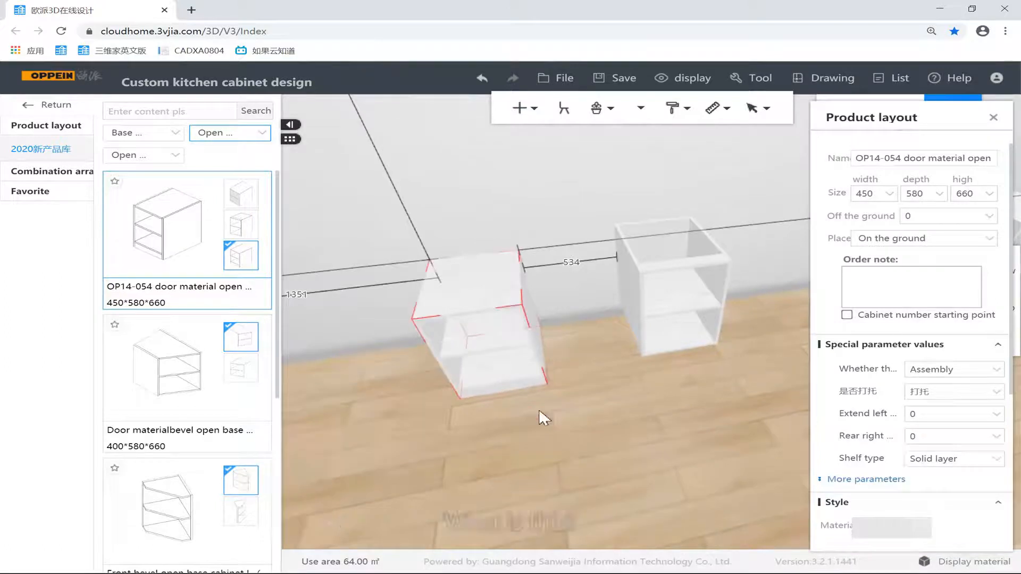
# Examine the base strip under the OP14-054 cabinet up close and compare it with the other open base cabinets along the wall.
pyautogui.click(539, 409)
pyautogui.scroll(3, 548, 407)
pyautogui.moveTo(550, 405); pyautogui.dragTo(547, 267)
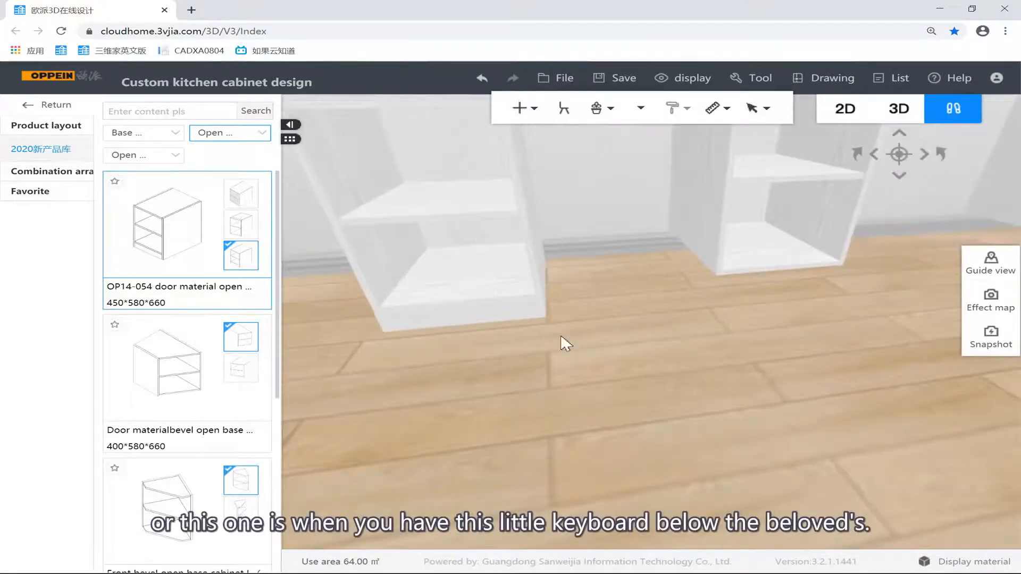
pyautogui.moveTo(560, 337); pyautogui.dragTo(515, 237)
pyautogui.click(553, 269)
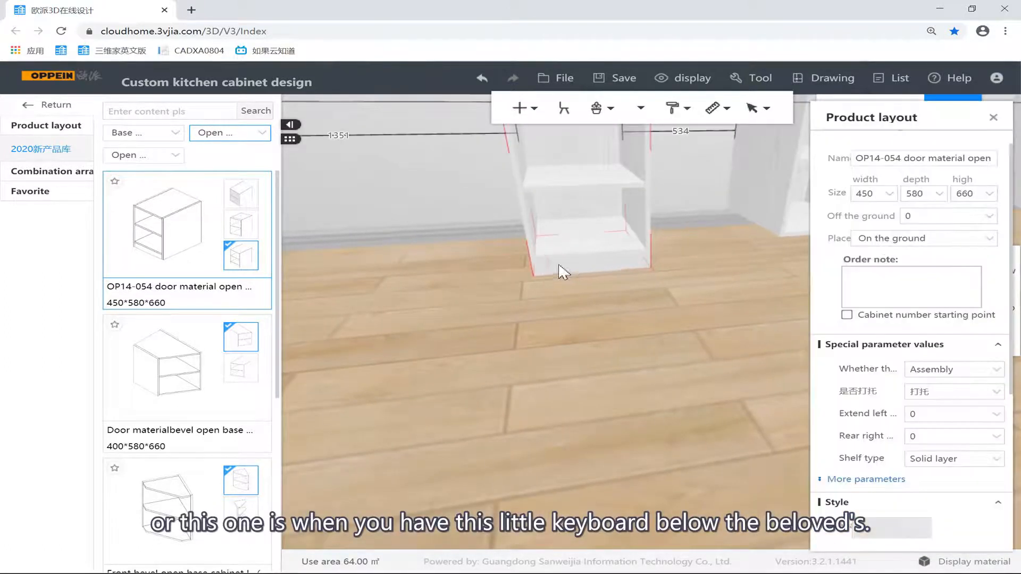
pyautogui.moveTo(588, 260); pyautogui.dragTo(558, 352)
pyautogui.scroll(-2, 553, 233)
pyautogui.scroll(-2, 581, 343)
pyautogui.press('d')
pyautogui.press('d')
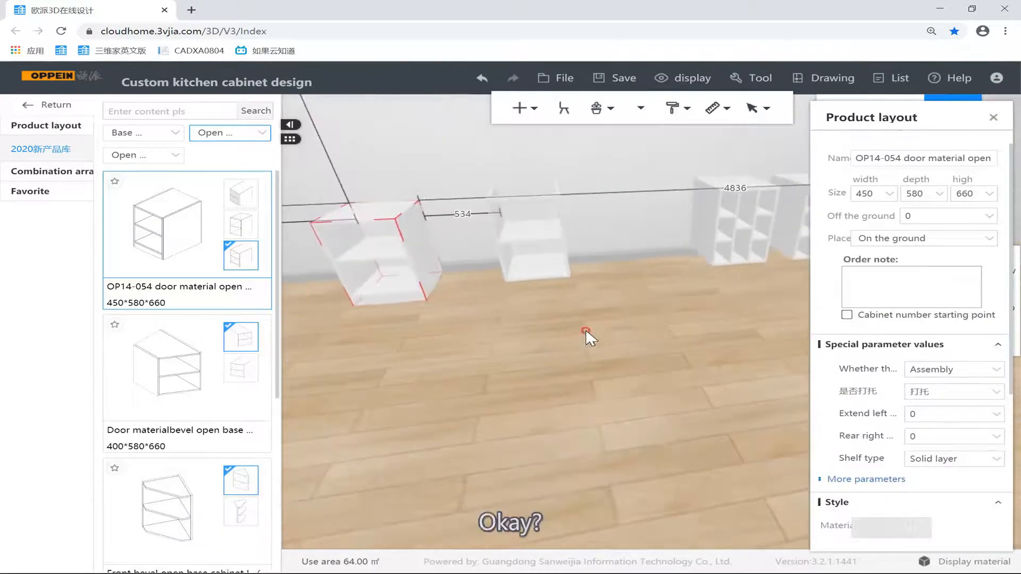
pyautogui.click(586, 330)
pyautogui.moveTo(671, 276); pyautogui.dragTo(463, 276)
pyautogui.press('d')
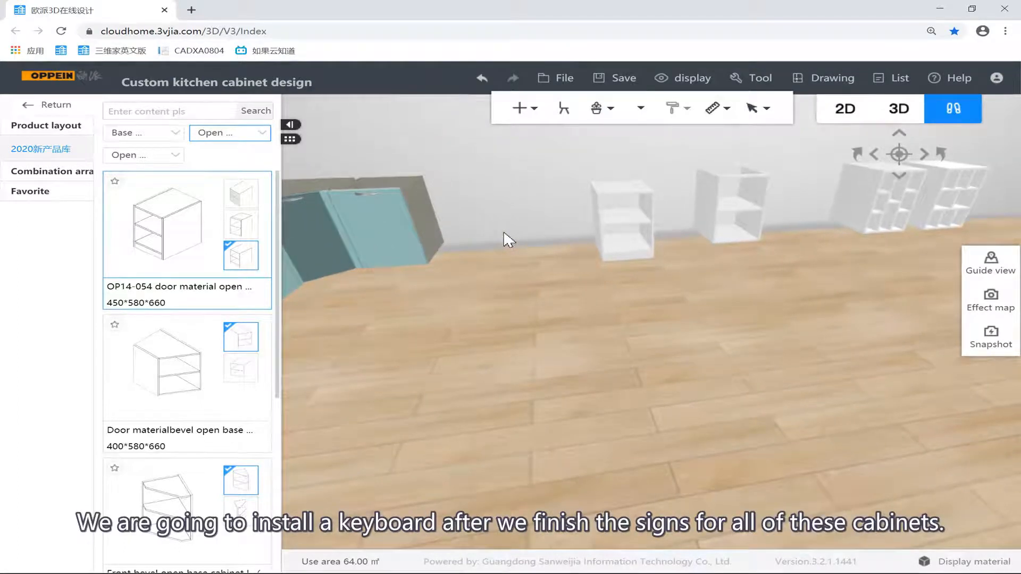
pyautogui.press('d')
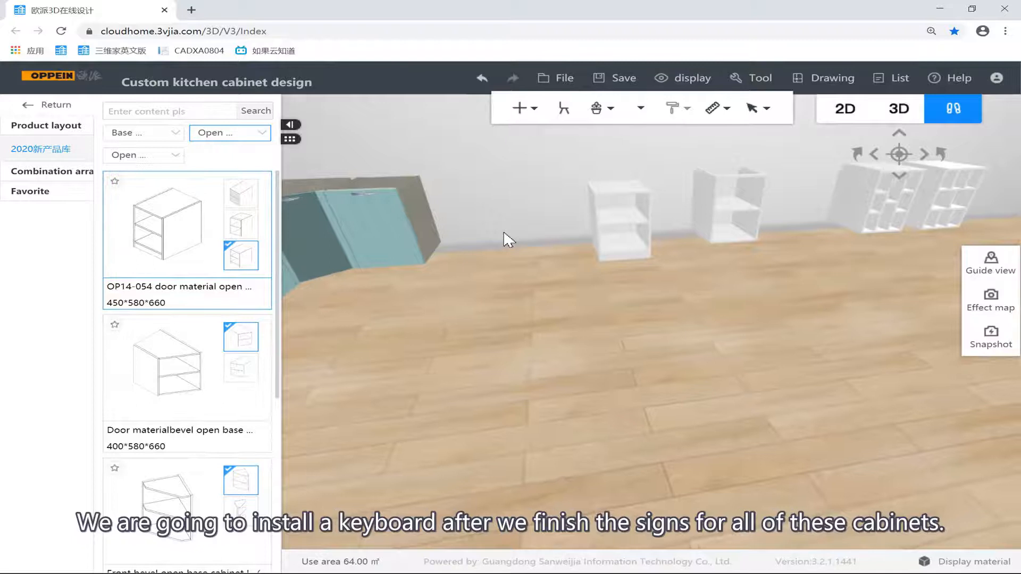
# Delete the OP14-054 cabinet and the open base cabinet without a top panel.
pyautogui.moveTo(504, 233); pyautogui.dragTo(611, 289)
pyautogui.moveTo(375, 207); pyautogui.dragTo(632, 373)
pyautogui.press('Delete')
# Examine the shelf and divider layouts of the two remaining open base cabinets from different angles.
pyautogui.press('d')
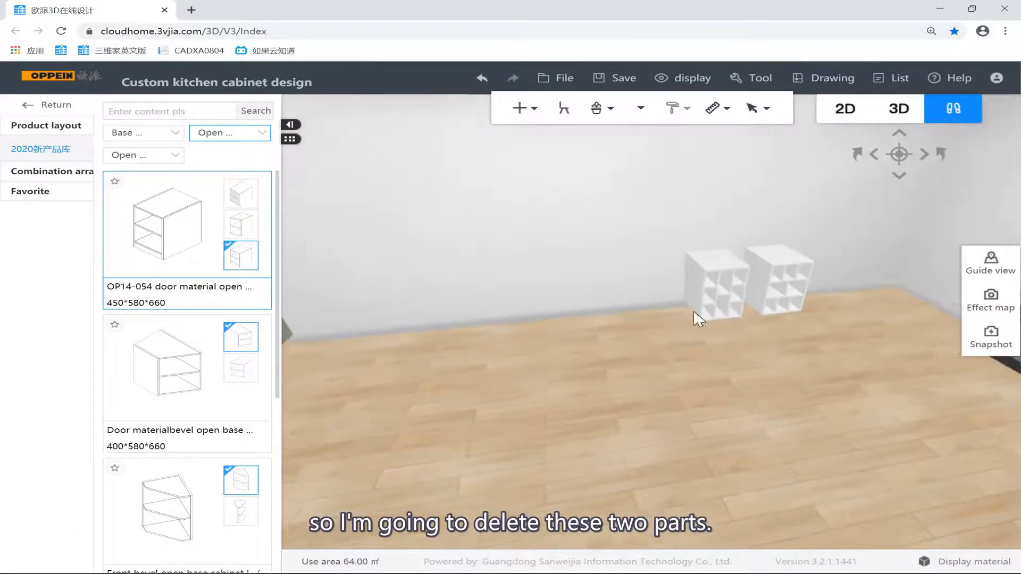
pyautogui.press('w')
pyautogui.press('d')
pyautogui.press('d')
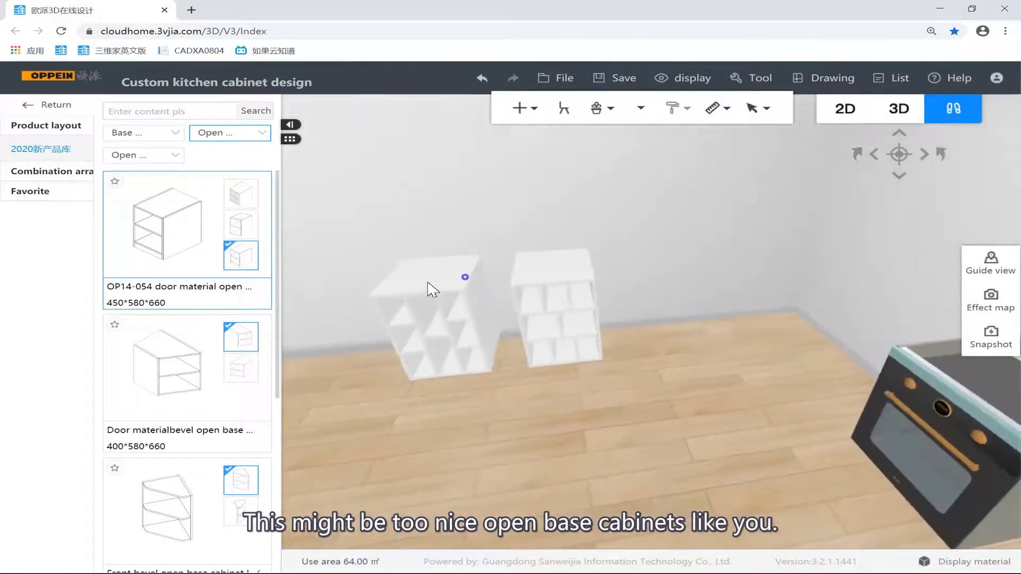
pyautogui.moveTo(499, 282); pyautogui.dragTo(502, 242)
pyautogui.press('a')
pyautogui.moveTo(505, 182); pyautogui.dragTo(552, 162)
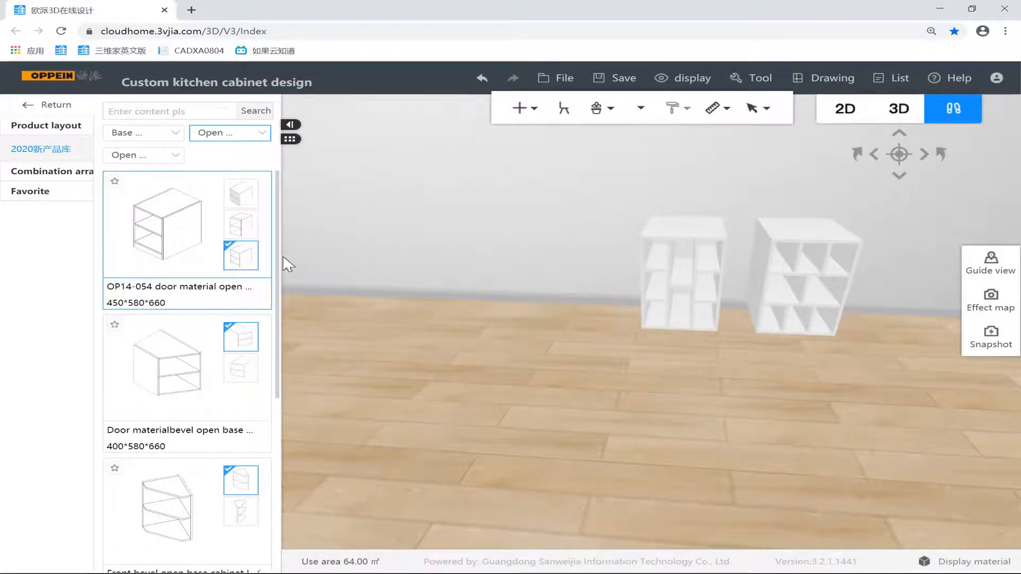
# Preview the mirrored variant of the 400*580*660 door material bevel open base cabinet and the L and R variants of the front bevel cabinet.
pyautogui.scroll(-3, 228, 290)
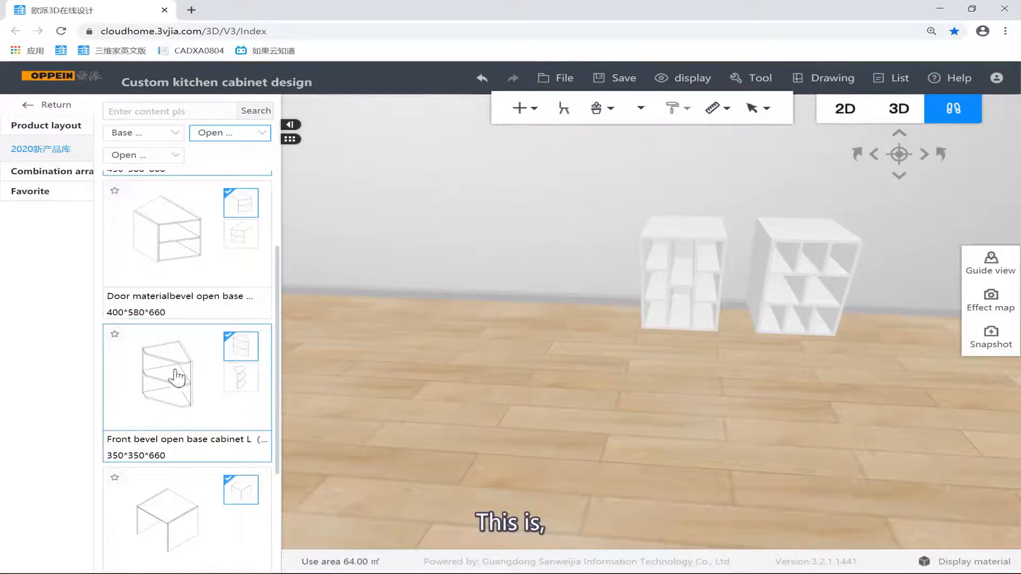
pyautogui.click(245, 239)
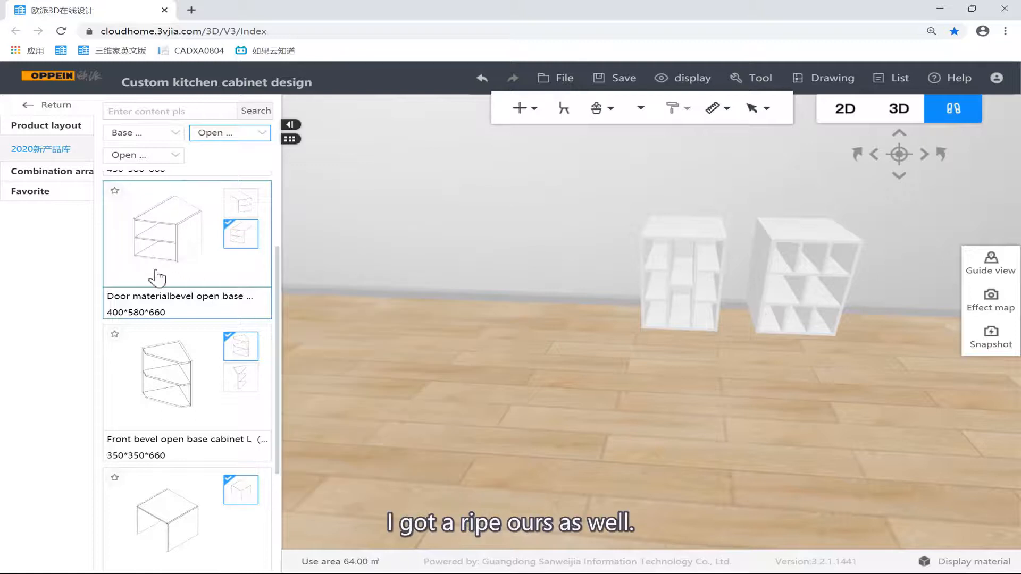
pyautogui.click(250, 352)
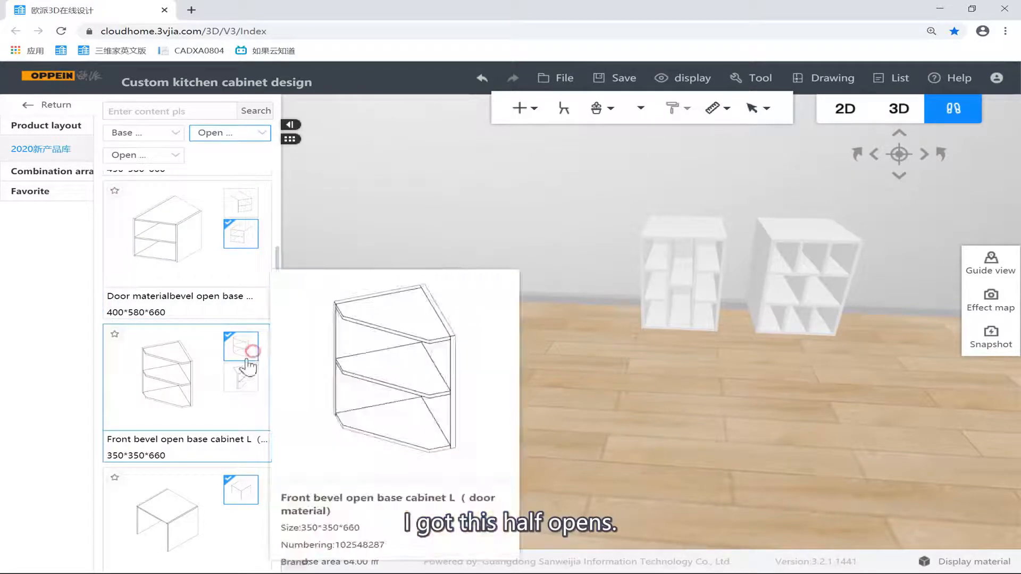
pyautogui.click(241, 379)
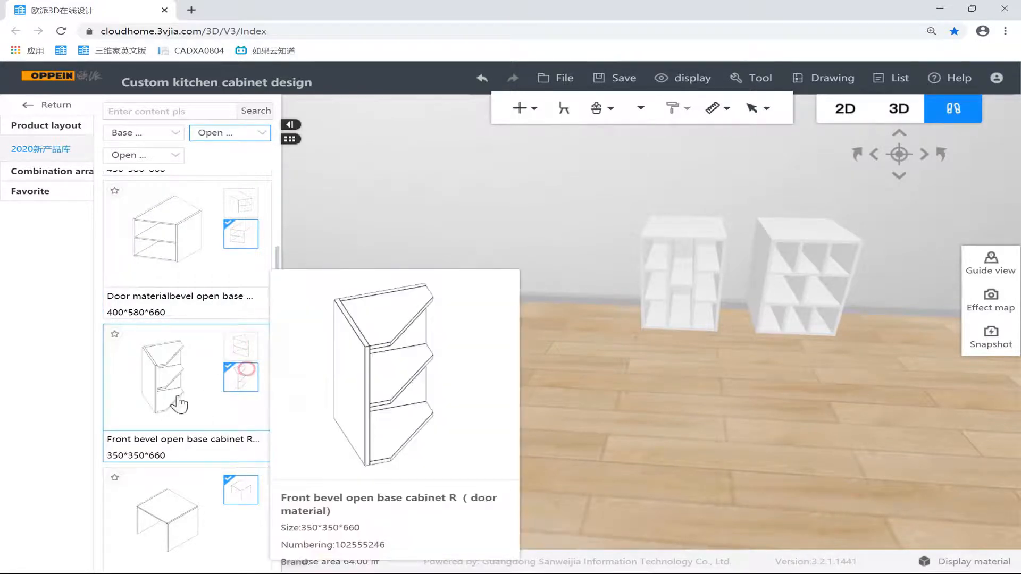
# Place the door material open cabinet for a washing machine, 600*580*660, on the floor in front of the wall.
pyautogui.scroll(-3, 203, 418)
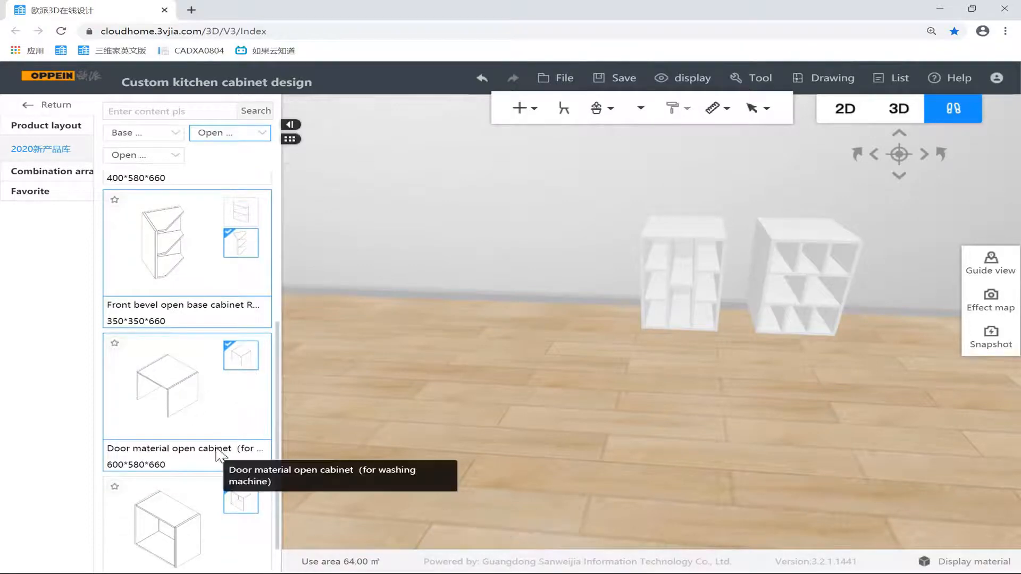
pyautogui.moveTo(172, 369); pyautogui.dragTo(435, 441)
pyautogui.scroll(-3, 689, 473)
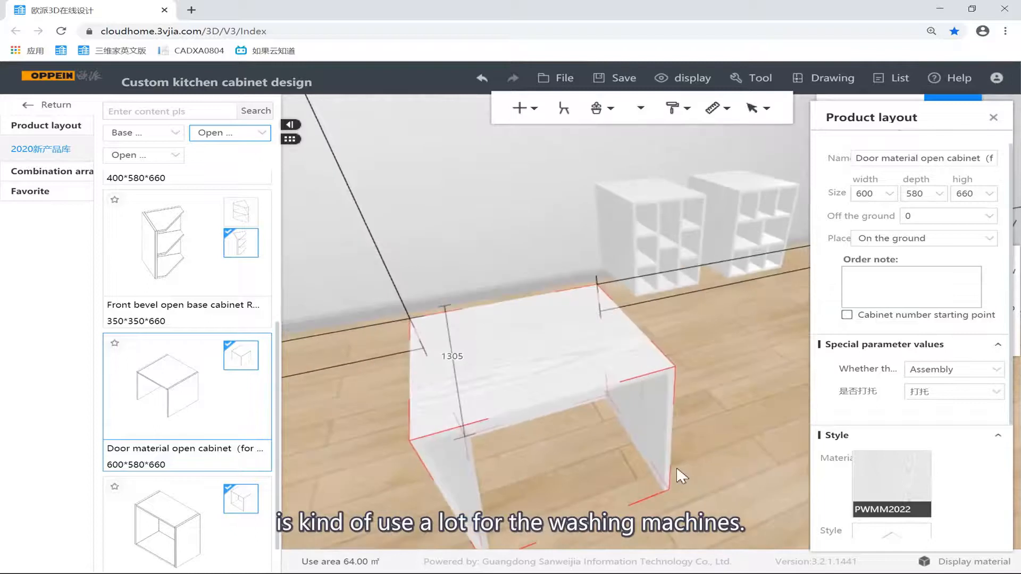
# Examine the washing machine cabinet's open frame and rear rail from different angles, and delete the cabinet.
pyautogui.click(549, 493)
pyautogui.moveTo(550, 493); pyautogui.dragTo(643, 247)
pyautogui.click(644, 278)
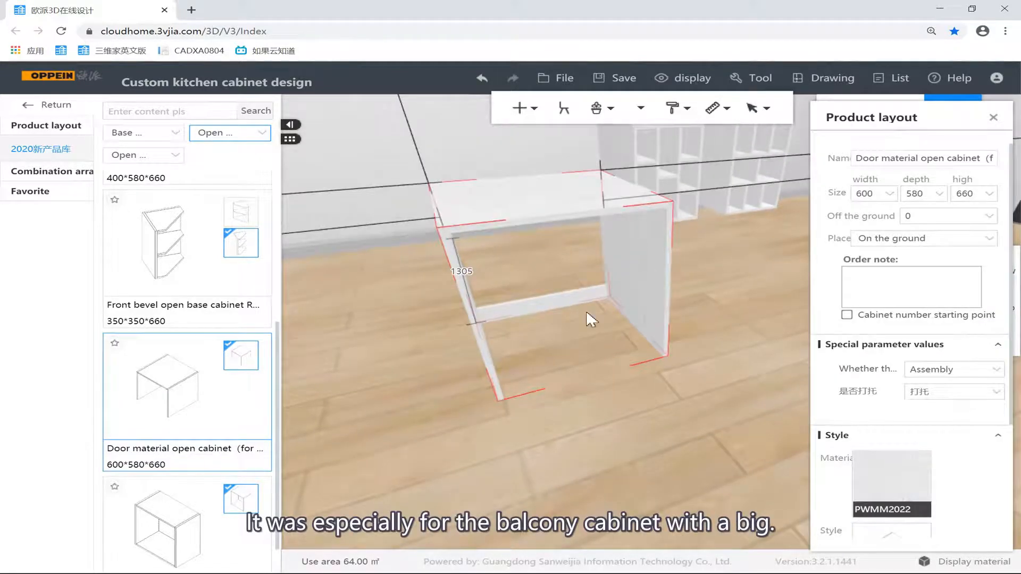
pyautogui.click(659, 378)
pyautogui.moveTo(723, 359); pyautogui.dragTo(685, 317)
pyautogui.click(685, 318)
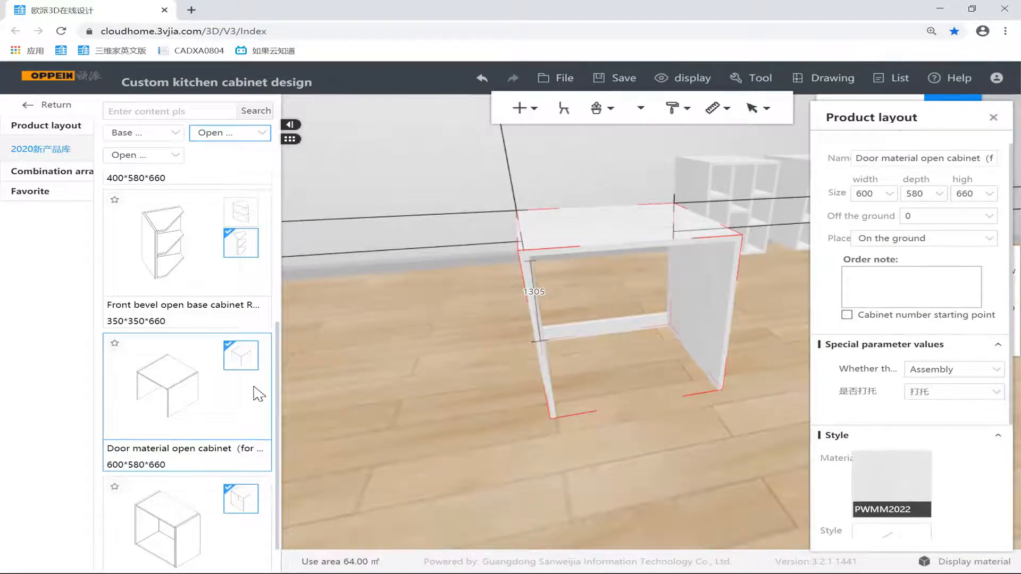
pyautogui.scroll(-1, 258, 394)
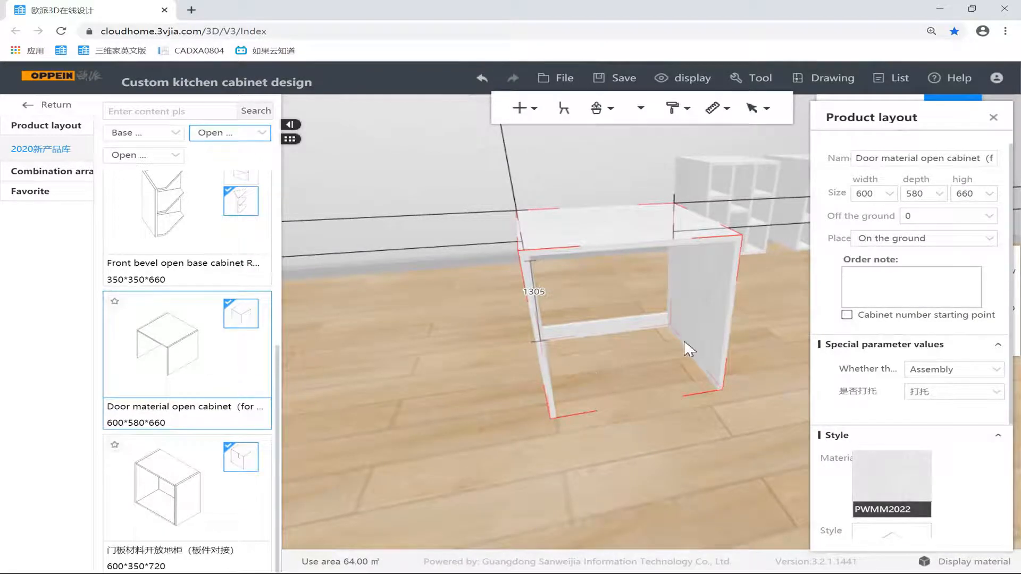
pyautogui.press('Delete')
# Place the 门板材料开放地柜（板件对接） cabinet, 600*350*720, against the wall about 685 mm from the white open base cabinets.
pyautogui.click(157, 476)
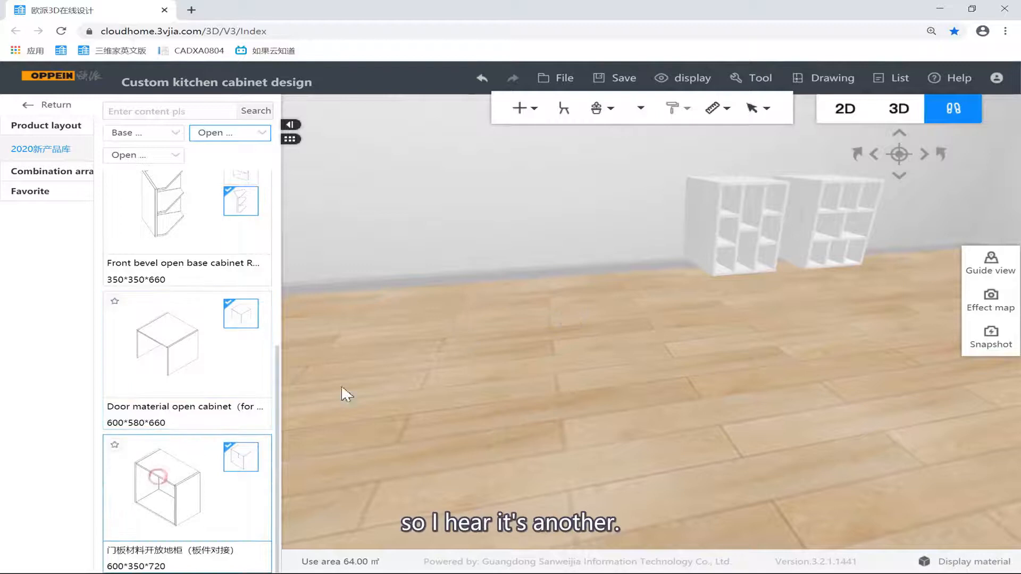
pyautogui.moveTo(636, 275); pyautogui.dragTo(194, 469)
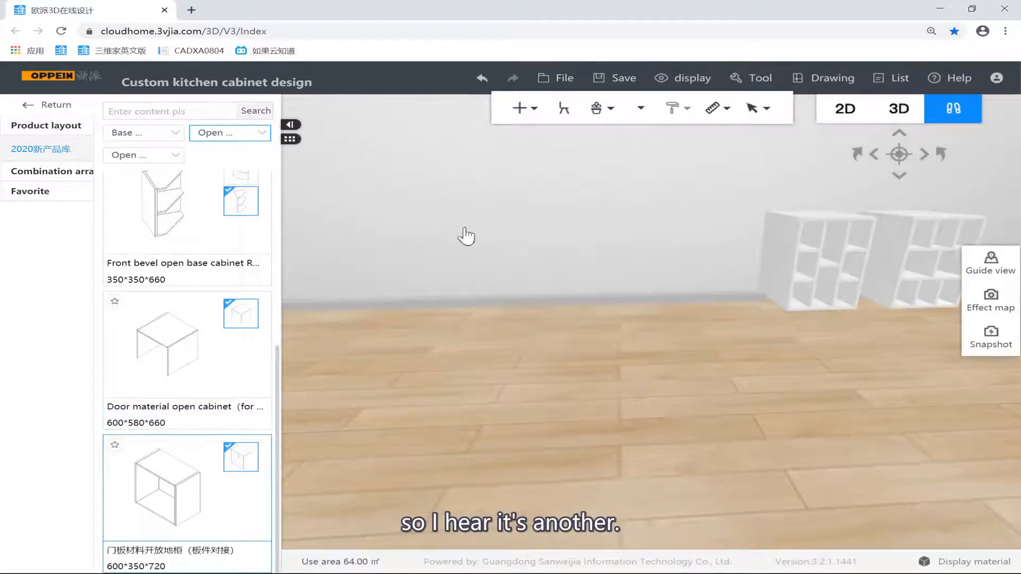
pyautogui.click(559, 229)
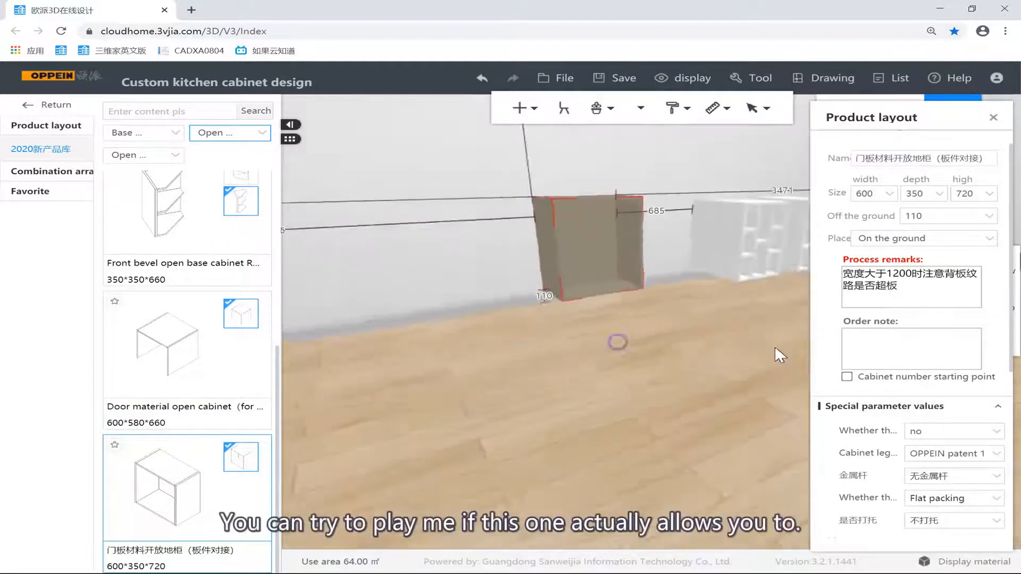
pyautogui.moveTo(774, 346); pyautogui.dragTo(671, 258)
pyautogui.click(694, 179)
pyautogui.moveTo(693, 177); pyautogui.dragTo(666, 186)
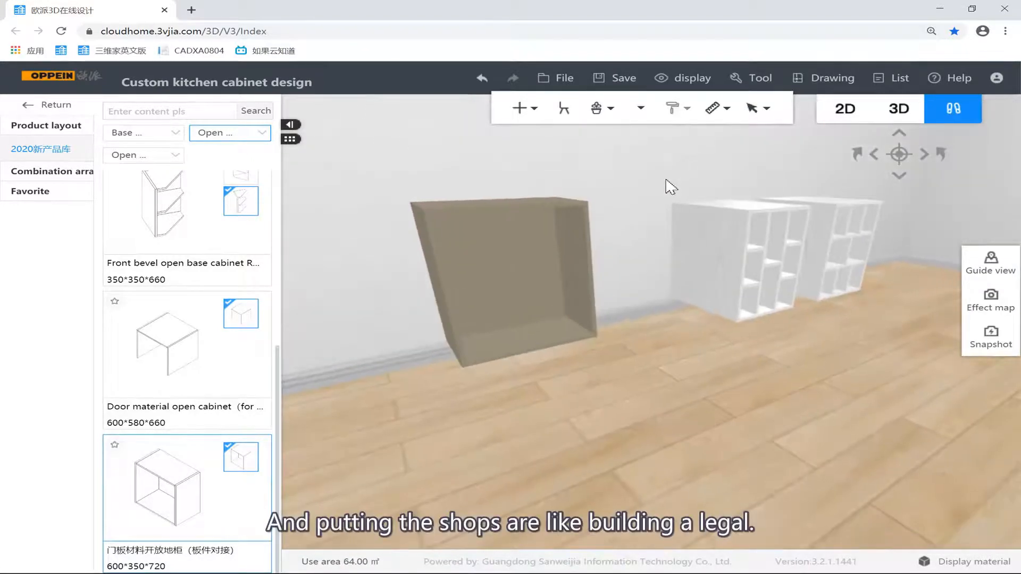
# Open the Panel Docking functional parts for the new cabinet and move the material library window clear of it.
pyautogui.rightClick(573, 252)
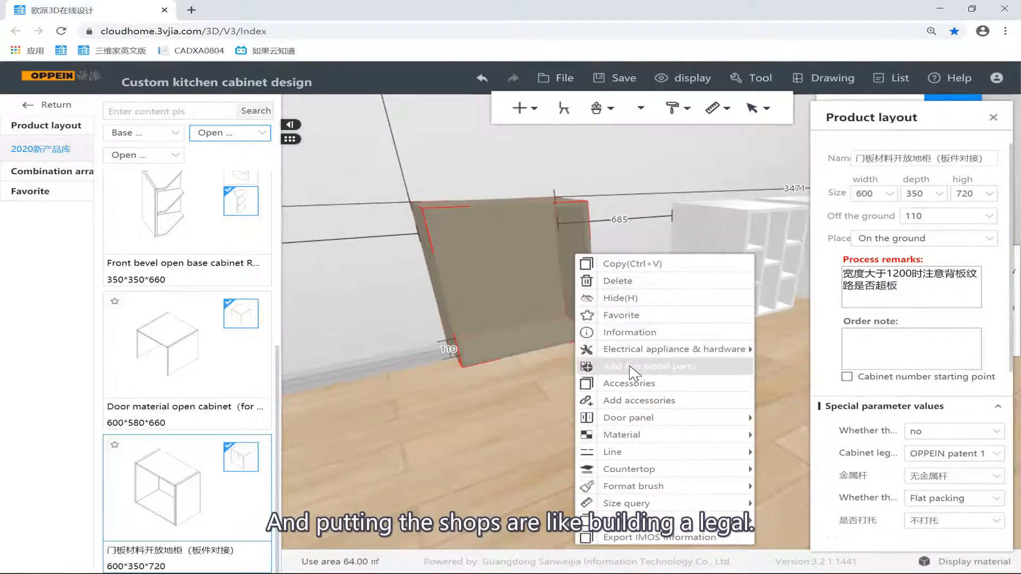
pyautogui.click(579, 188)
pyautogui.click(574, 239)
pyautogui.rightClick(576, 237)
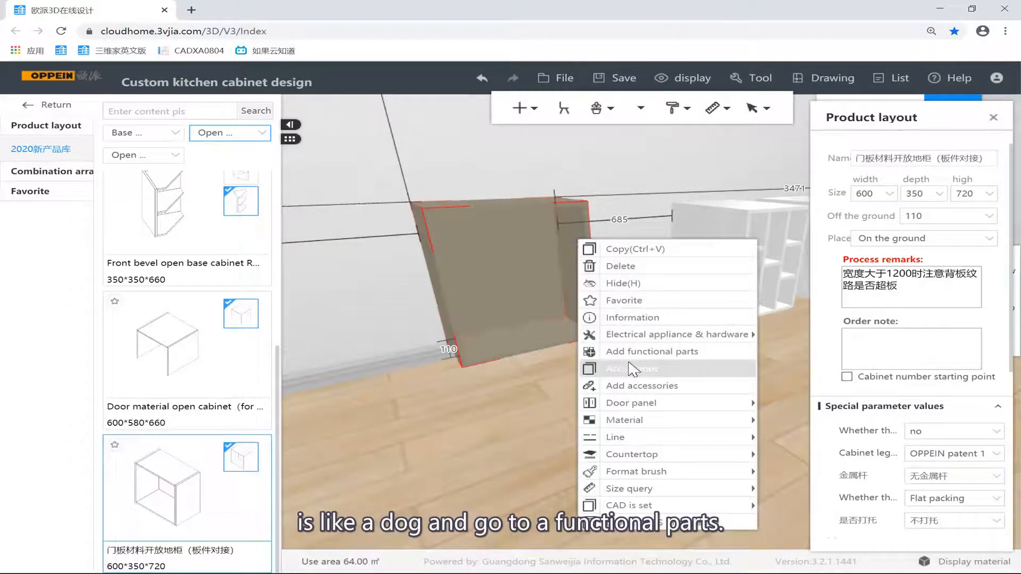
pyautogui.click(623, 355)
pyautogui.click(334, 196)
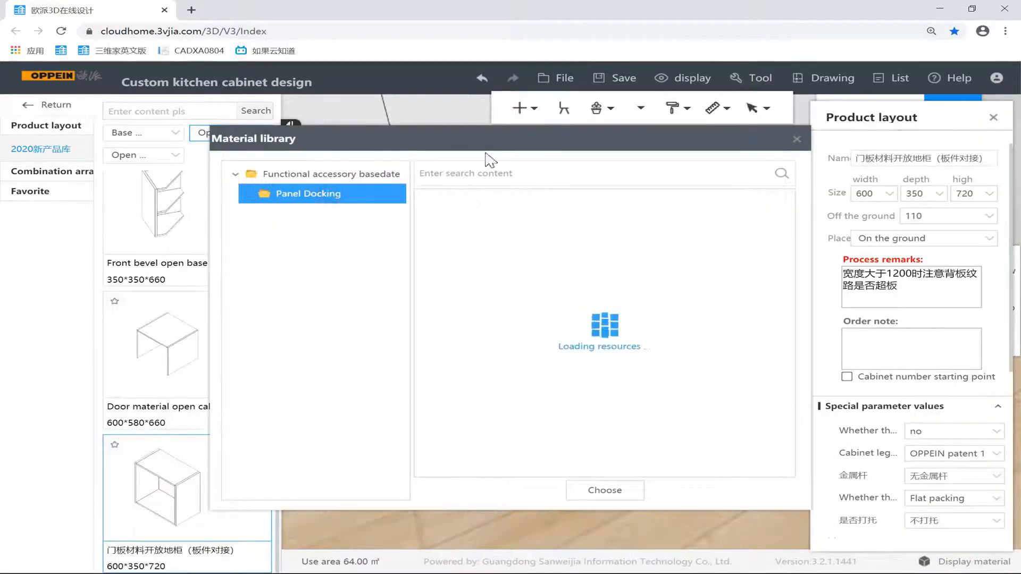
pyautogui.moveTo(485, 141); pyautogui.dragTo(450, 342)
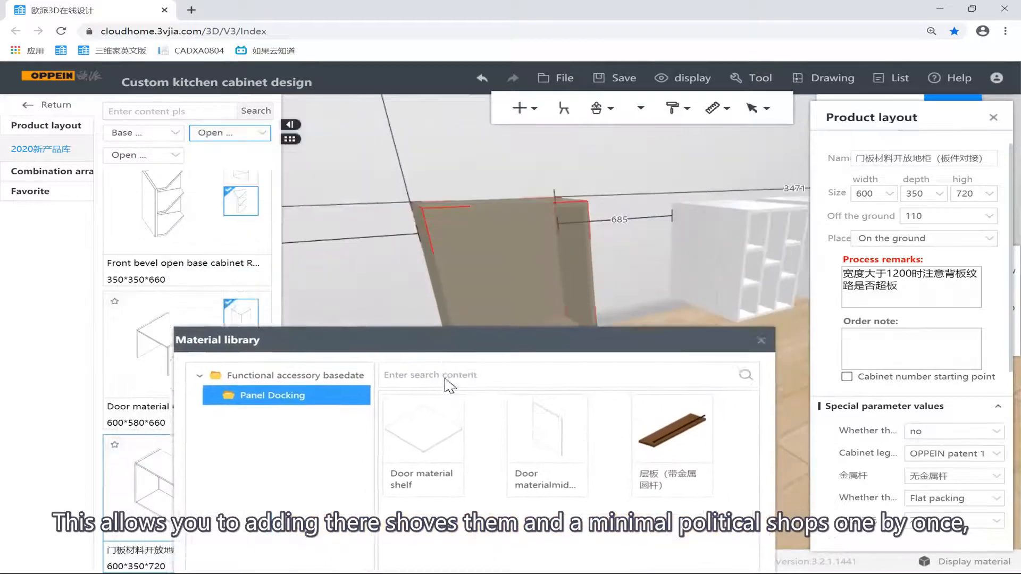
pyautogui.moveTo(445, 380); pyautogui.dragTo(455, 390)
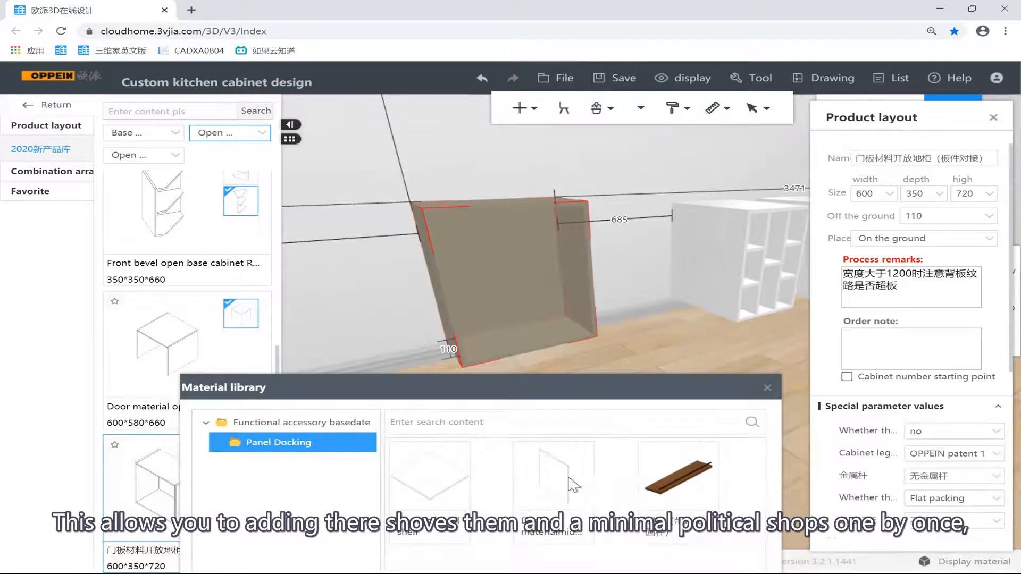
# Add a door material shelf about 173 mm below the cabinet top and a middle vertical partition under it, about 161 mm from the left side.
pyautogui.click(448, 495)
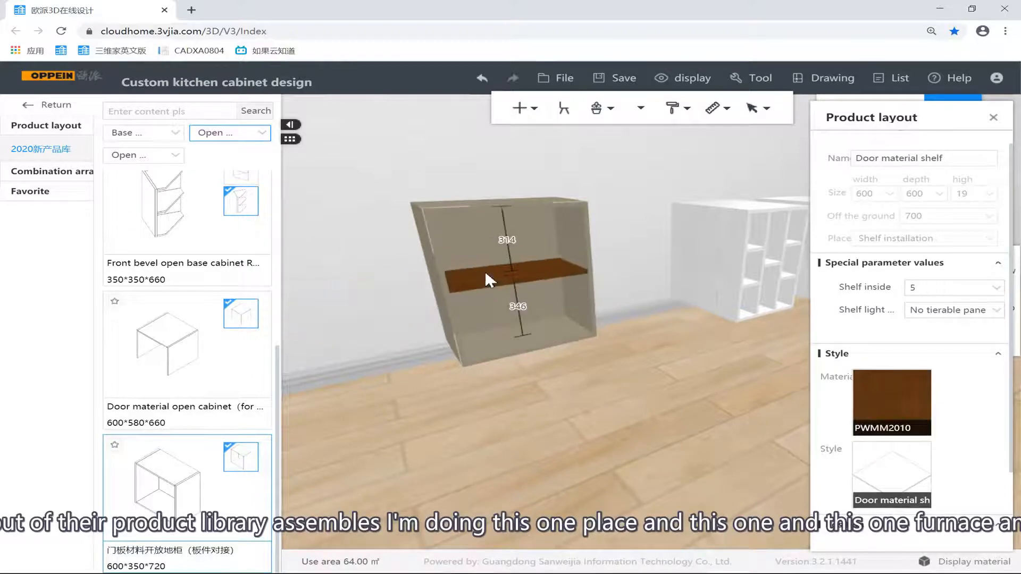
pyautogui.click(493, 242)
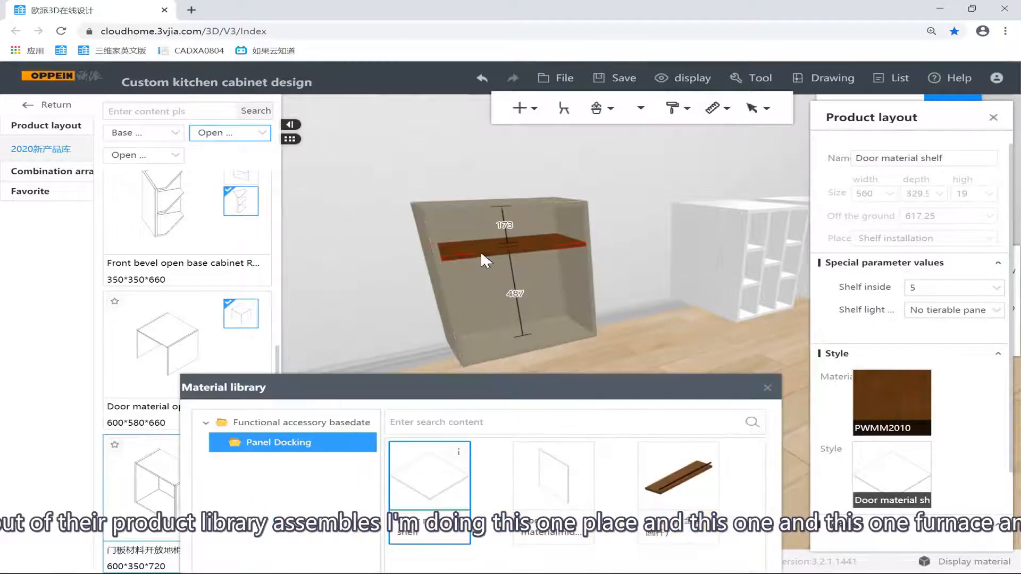
pyautogui.click(531, 468)
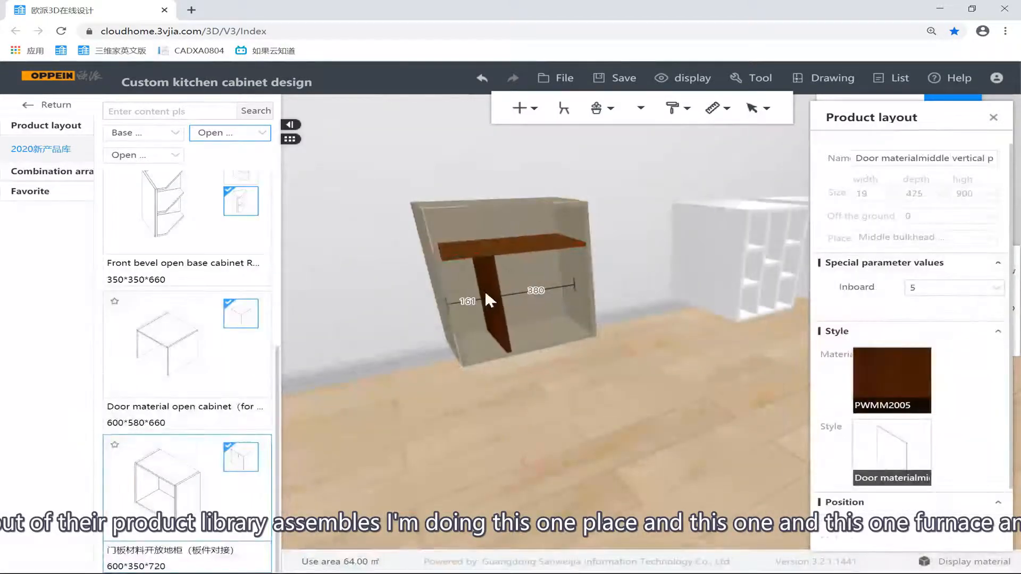
pyautogui.click(484, 289)
# Add a shelf about 280 mm above the bottom panel in the right-hand compartment and a vertical partition under it, about 188 mm from the first partition.
pyautogui.click(418, 472)
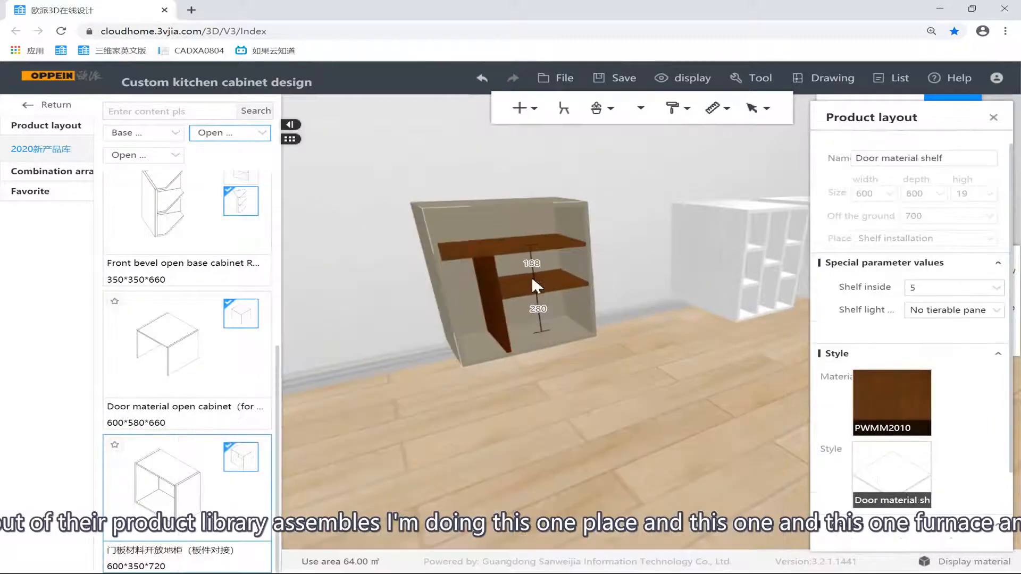
pyautogui.click(536, 287)
pyautogui.click(554, 467)
pyautogui.click(550, 331)
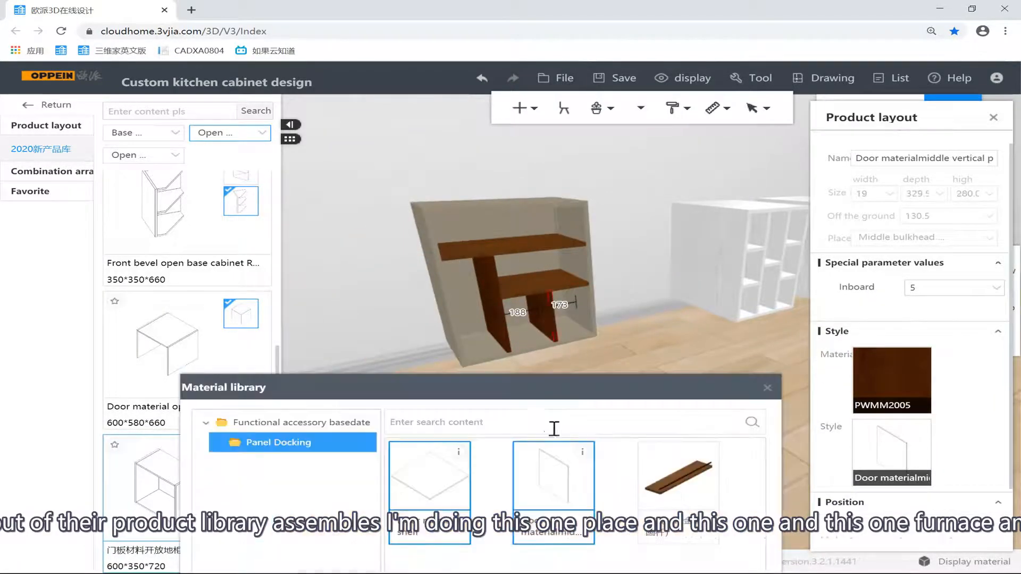
# Add a vertical partition above the upper shelf, about 340 mm from the cabinet's left side, and close the material library.
pyautogui.click(531, 485)
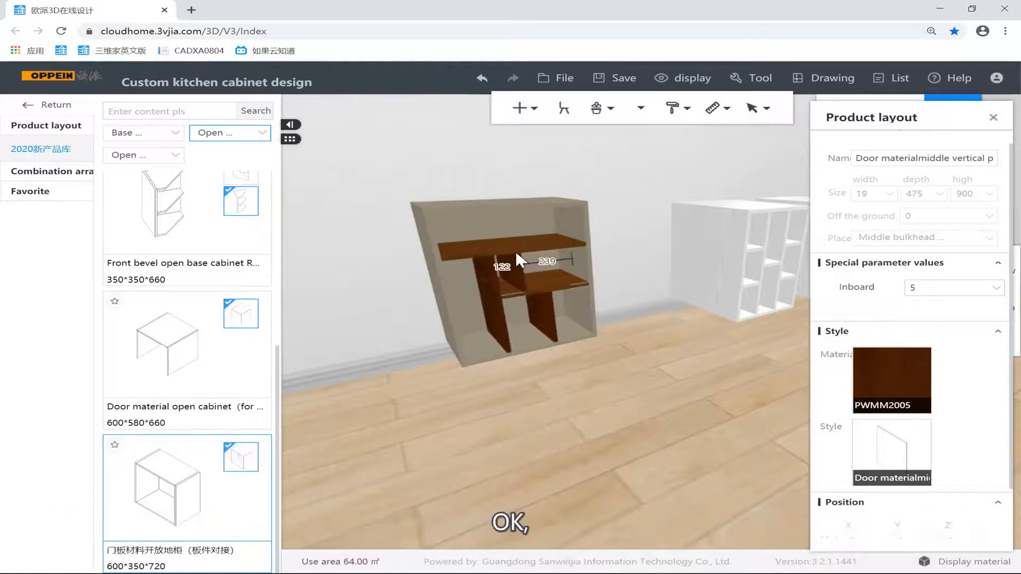
pyautogui.click(521, 233)
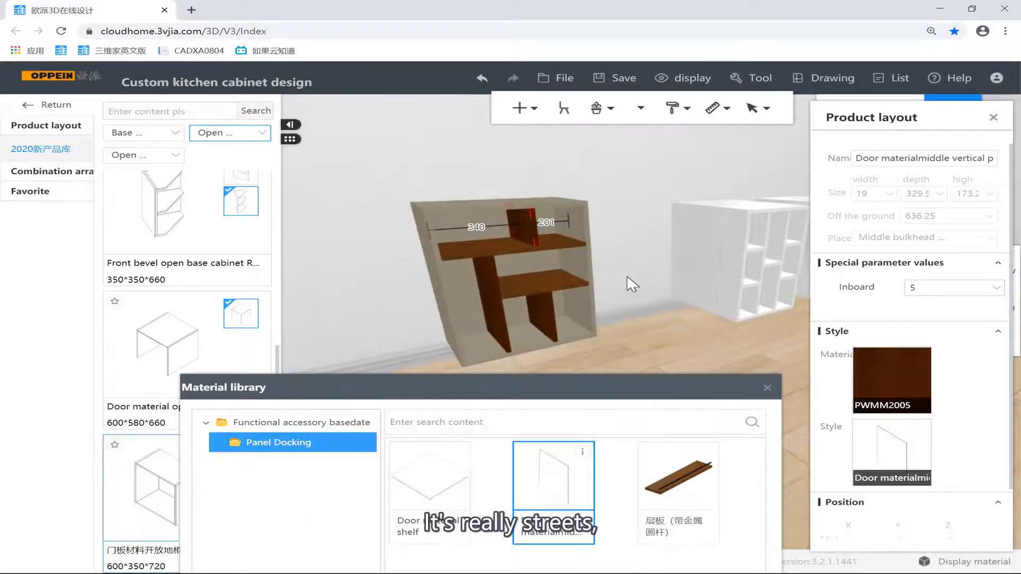
pyautogui.click(767, 388)
pyautogui.click(716, 312)
# Place a second 600*350*720 门板材料开放地柜（板件对接） cabinet against the wall, about 479 mm from the fitted one.
pyautogui.click(636, 365)
pyautogui.moveTo(566, 387); pyautogui.dragTo(315, 408)
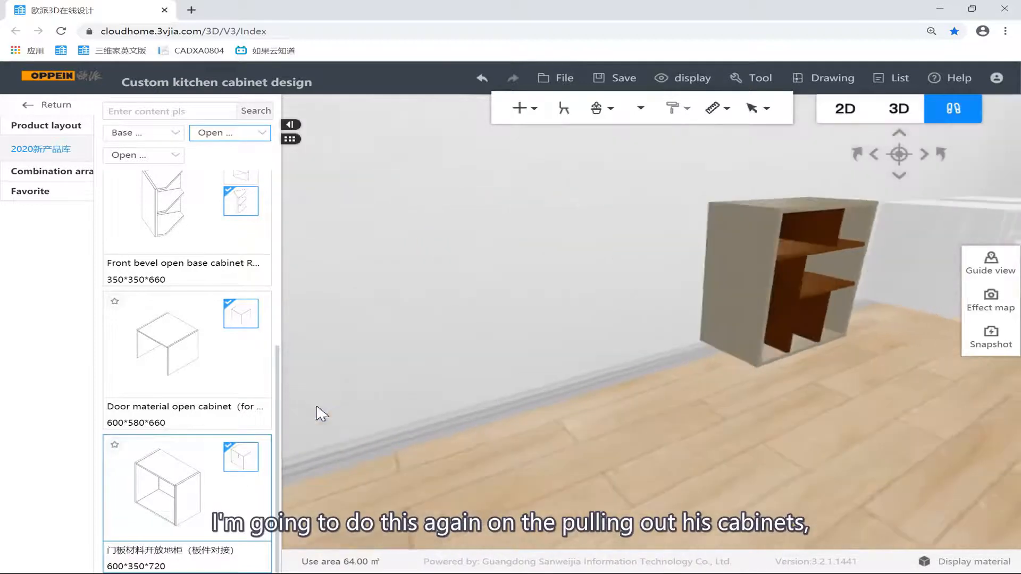
pyautogui.scroll(-2, 315, 408)
pyautogui.click(158, 485)
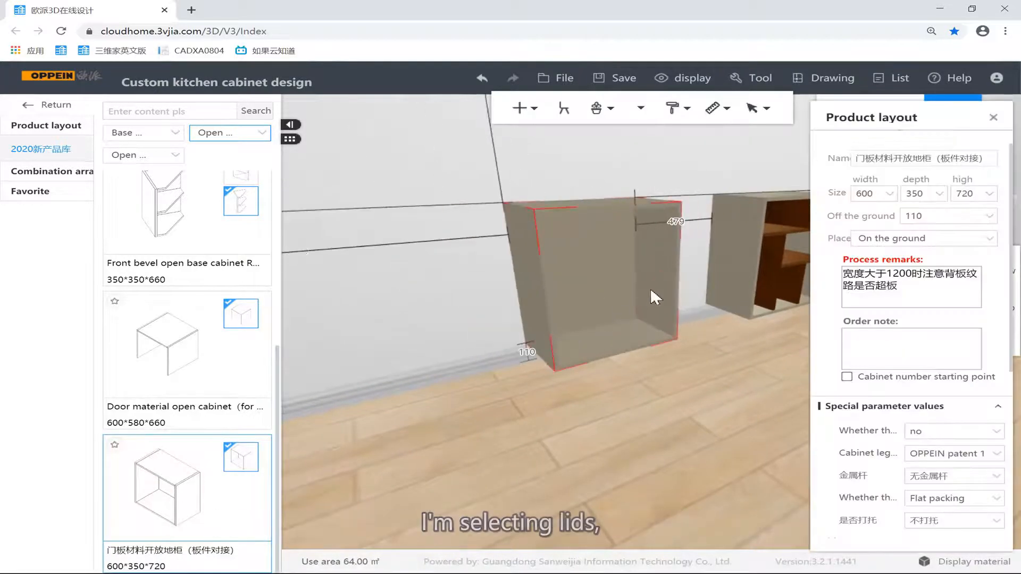
# Try to add a door material shelf from Panel Docking to the second cabinet by confirming it with Choose.
pyautogui.click(661, 269)
pyautogui.rightClick(661, 269)
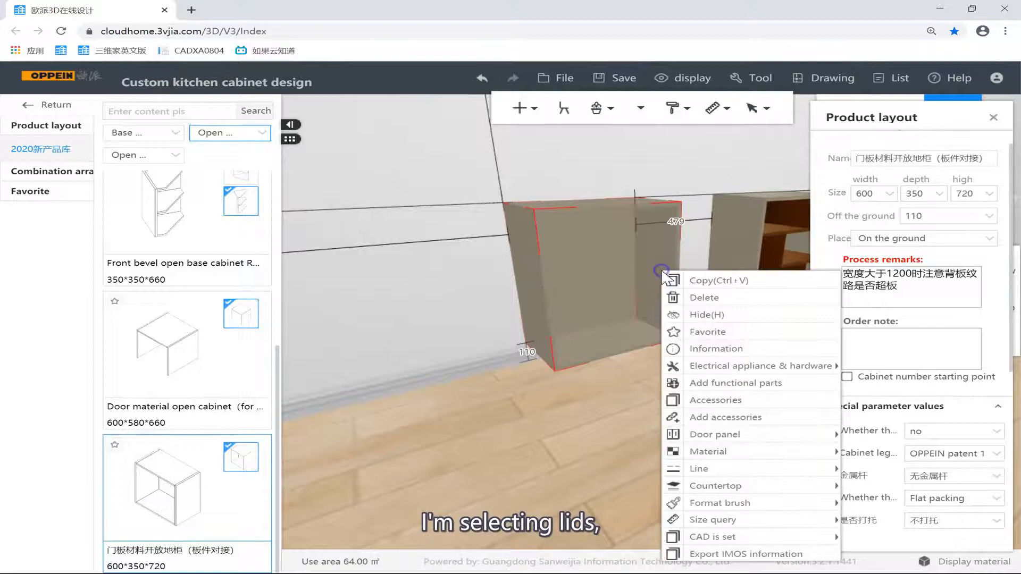
pyautogui.click(736, 383)
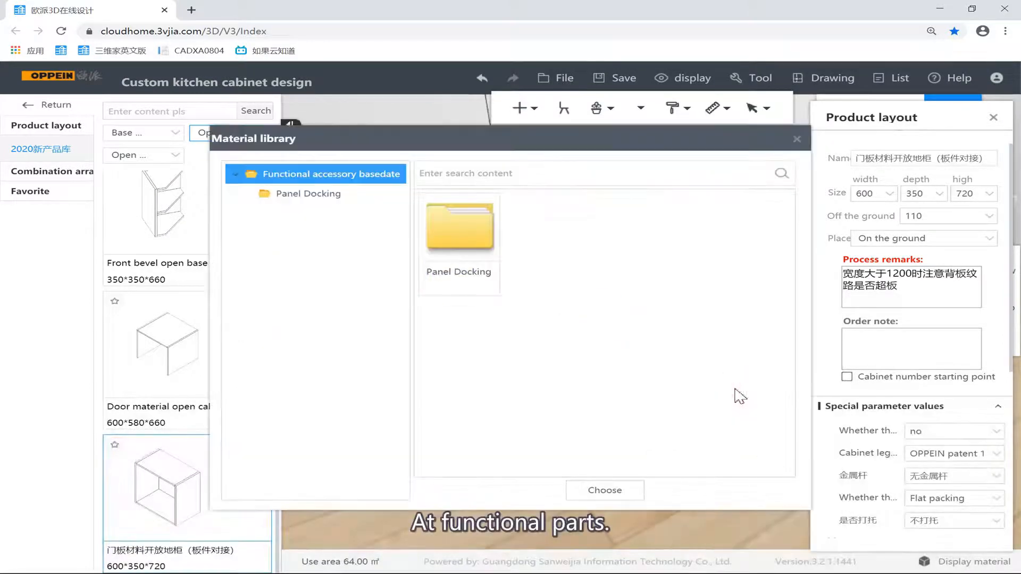
pyautogui.doubleClick(462, 242)
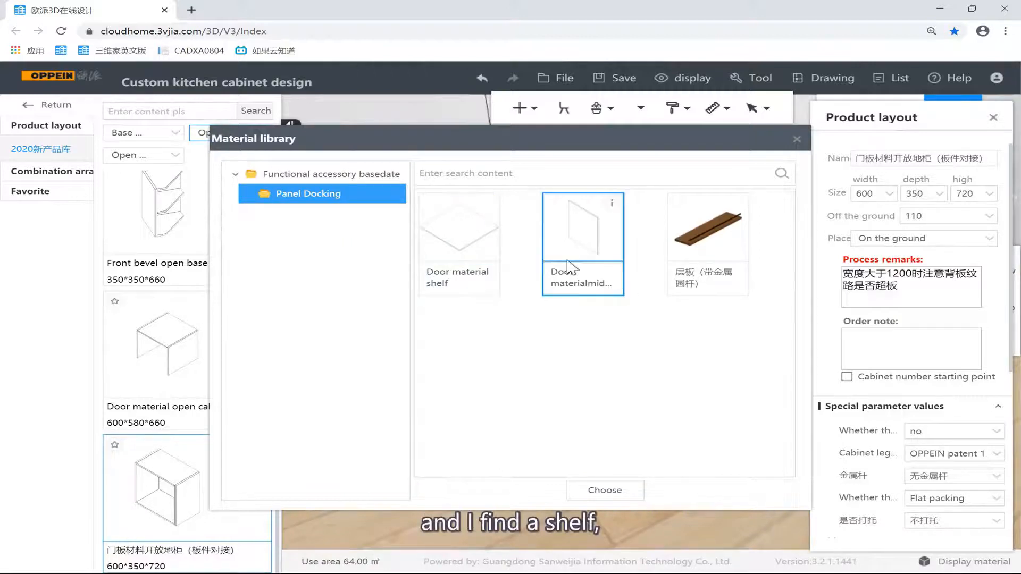
pyautogui.click(485, 220)
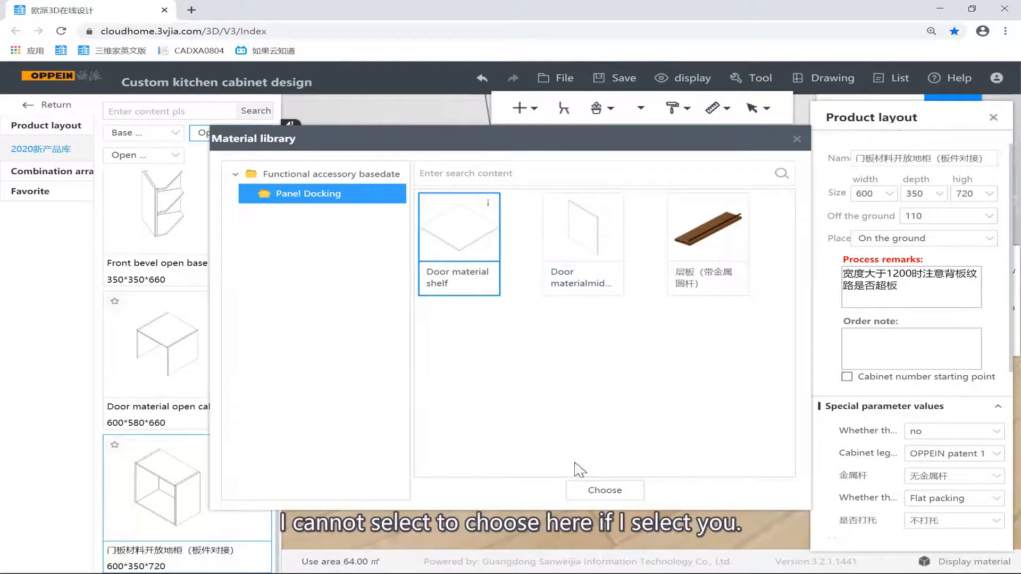
pyautogui.click(605, 490)
# Reopen the second cabinet's functional parts, insert door material shelves and a vertical partition directly into it, and close the material library.
pyautogui.rightClick(653, 260)
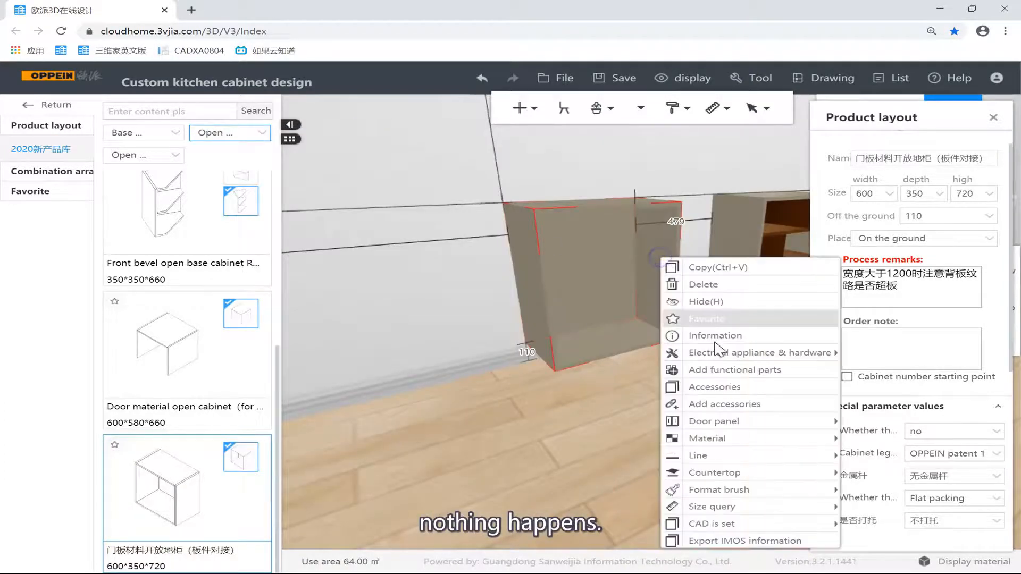
pyautogui.click(695, 368)
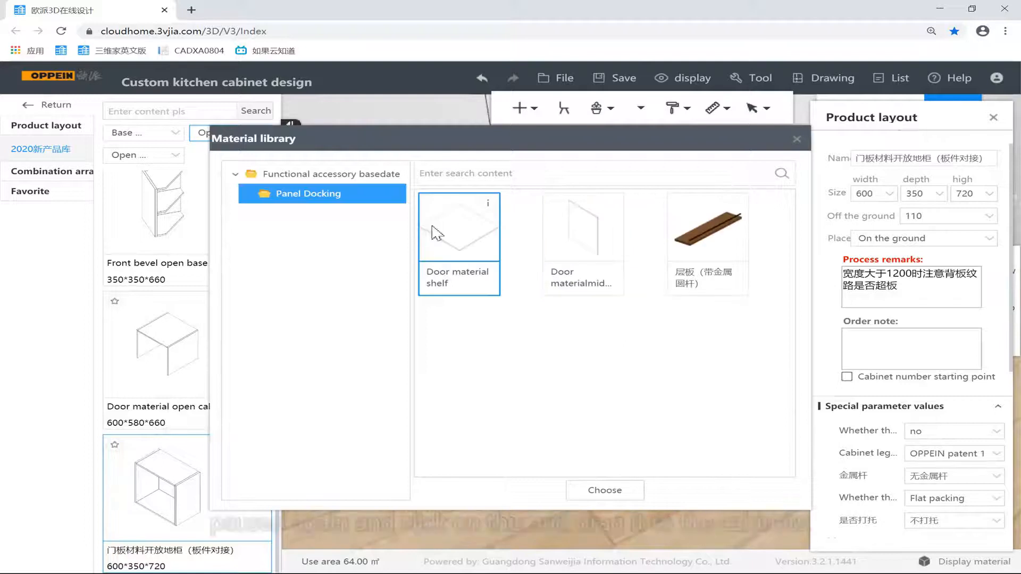
pyautogui.moveTo(475, 250); pyautogui.dragTo(616, 228)
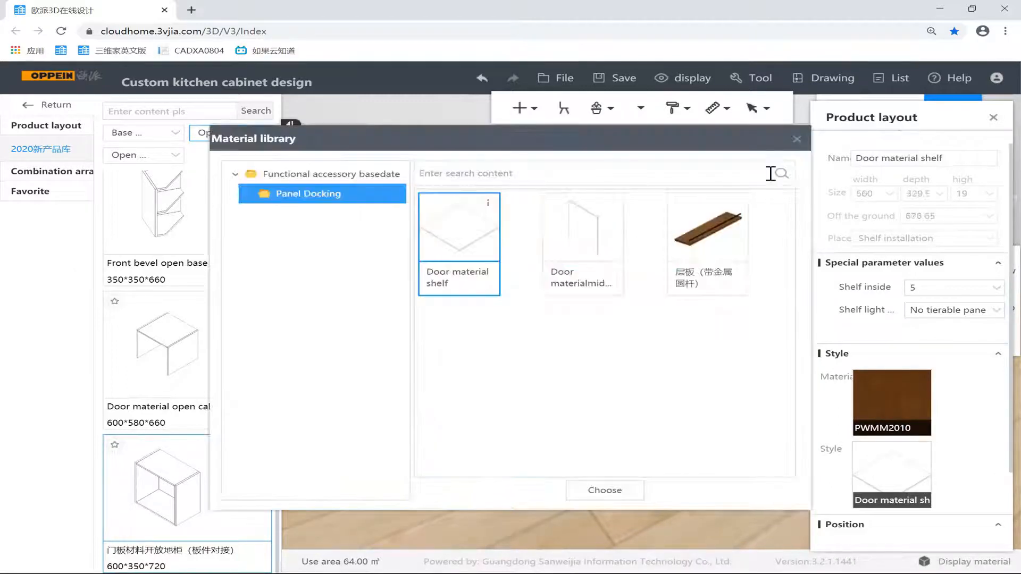
pyautogui.click(795, 143)
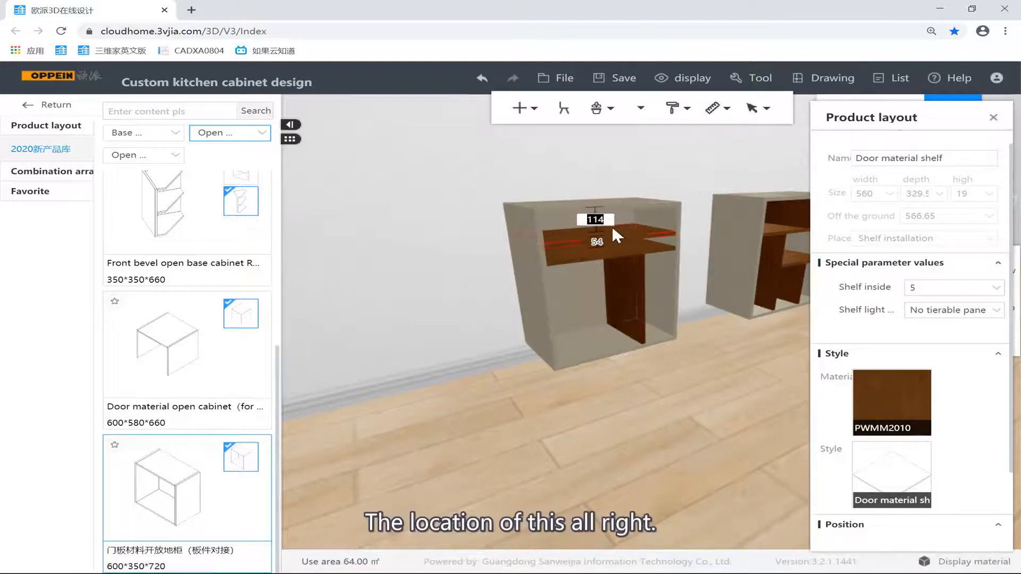
# Delete the remaining shelf and vertical partition inside the second open cabinet, followed by the cabinet itself.
pyautogui.press('Delete')
pyautogui.click(644, 274)
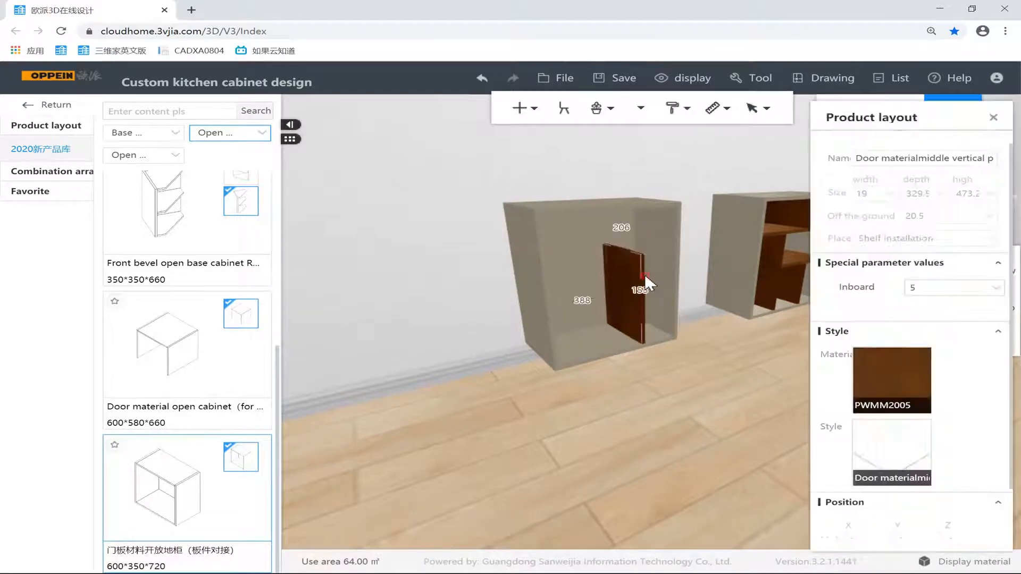
pyautogui.press('Delete')
pyautogui.click(665, 285)
pyautogui.press('Delete')
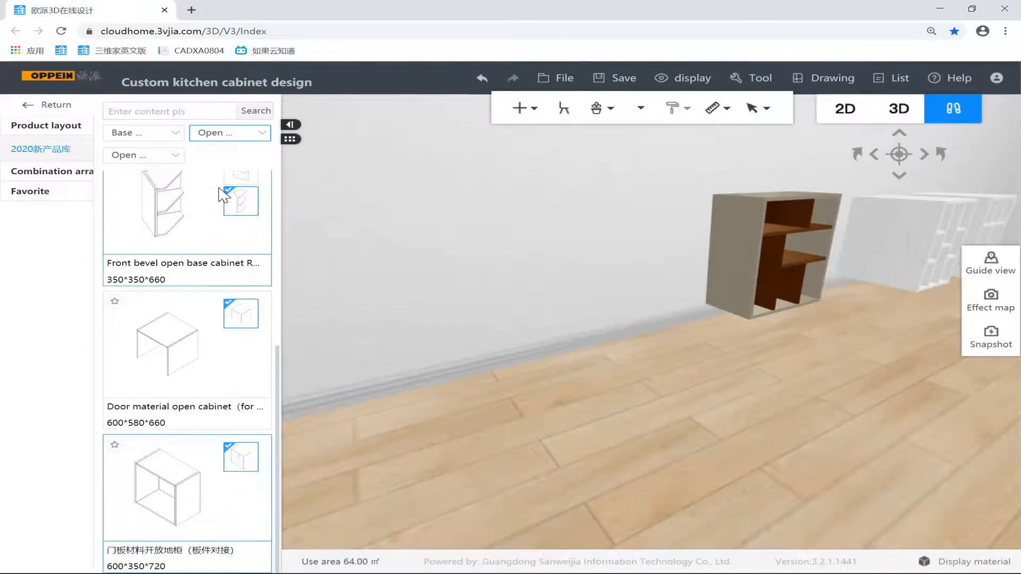
# Browse the product library's cabinet-material open cabinets and the Aluminum kick board arch open cabinet models.
pyautogui.click(168, 155)
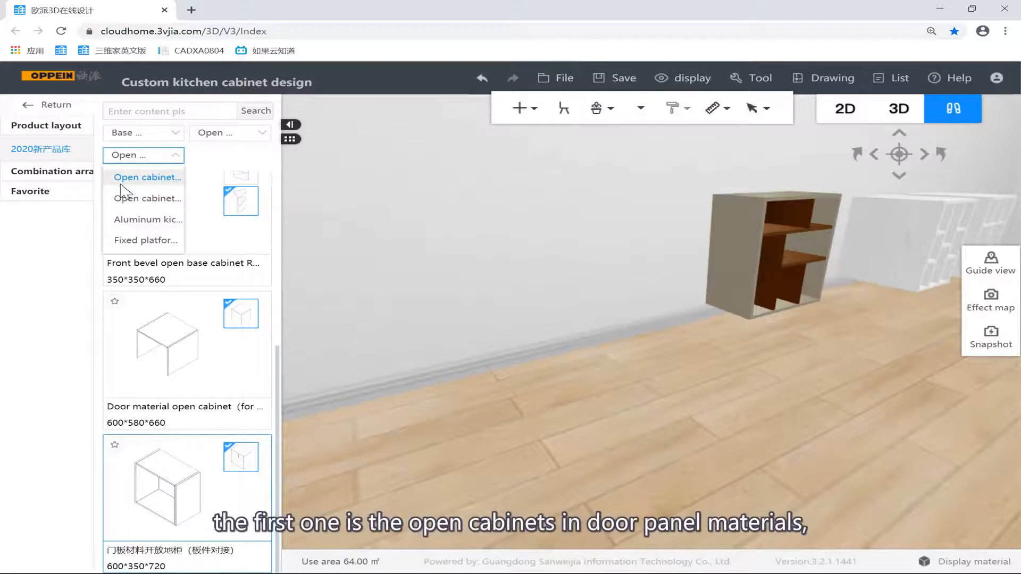
pyautogui.click(143, 199)
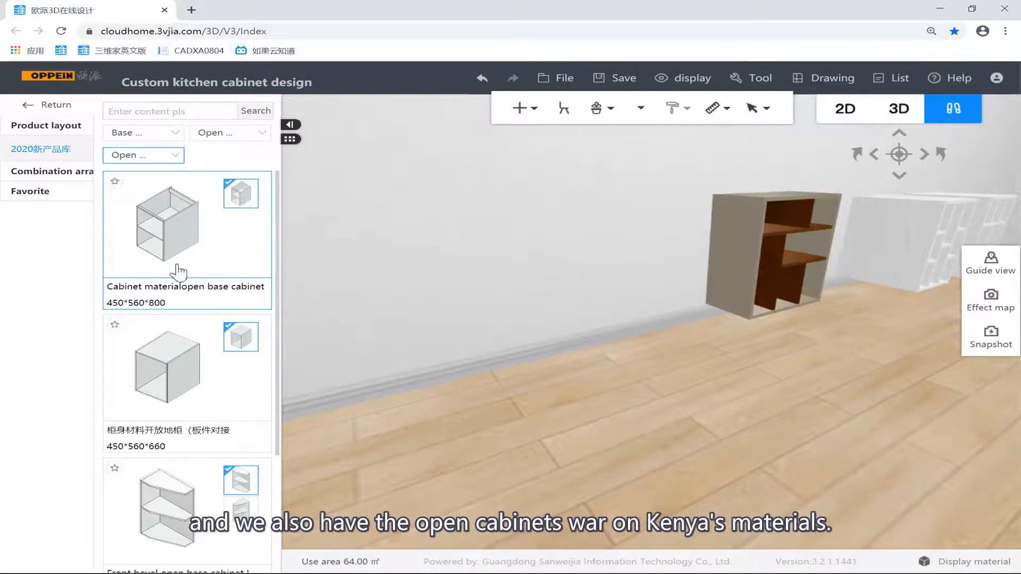
pyautogui.click(158, 162)
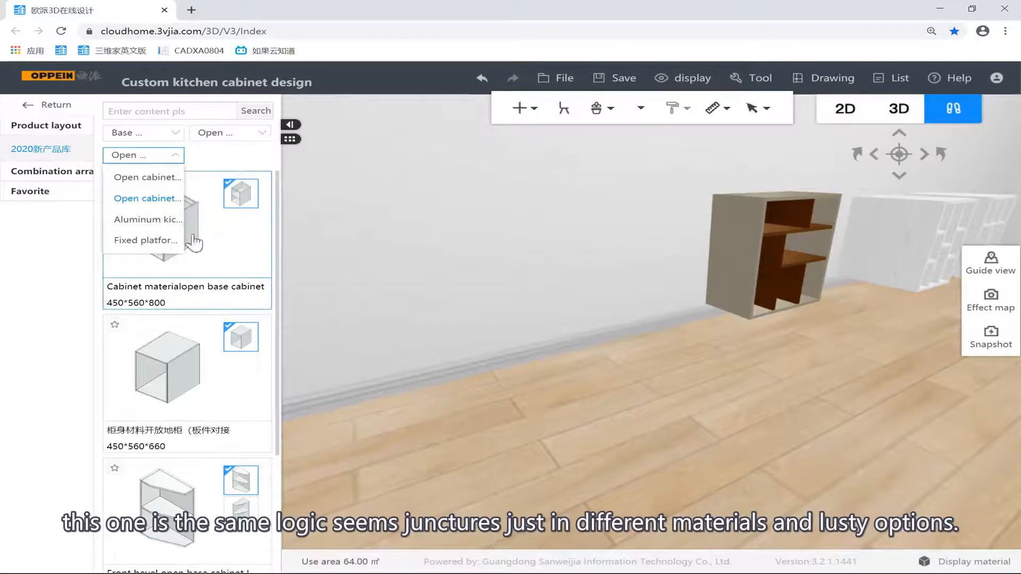
pyautogui.click(148, 220)
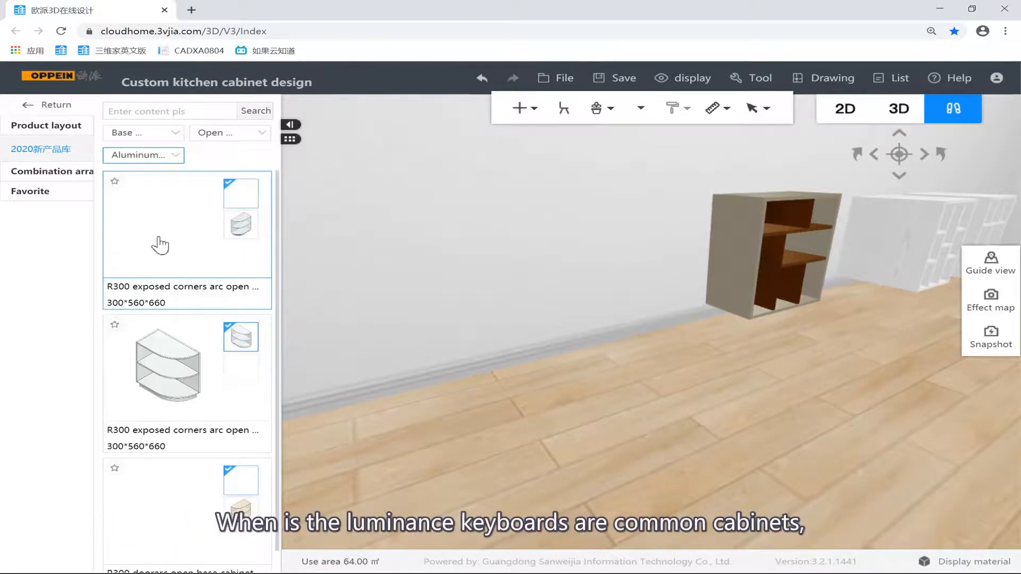
pyautogui.click(152, 157)
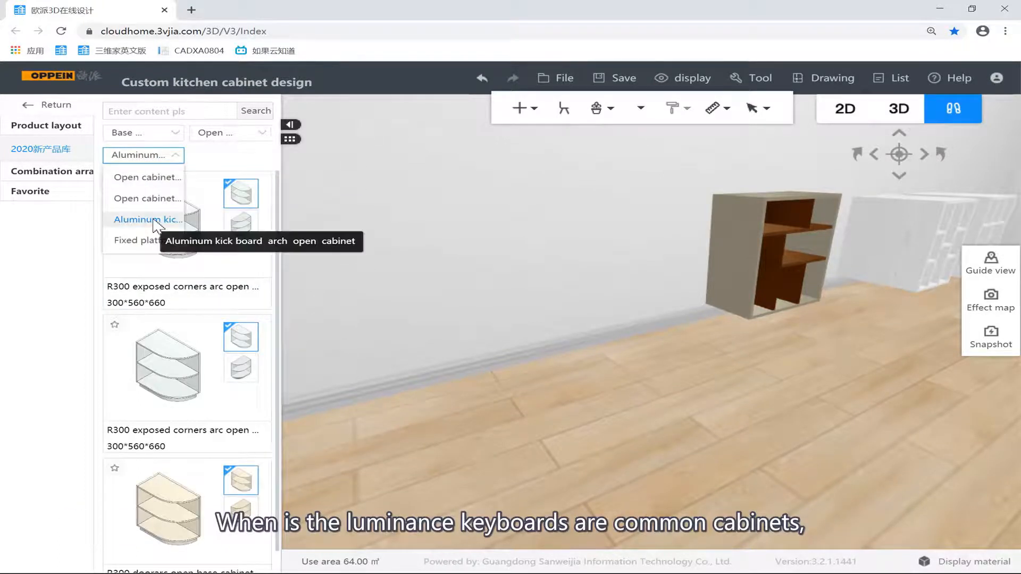
pyautogui.click(242, 244)
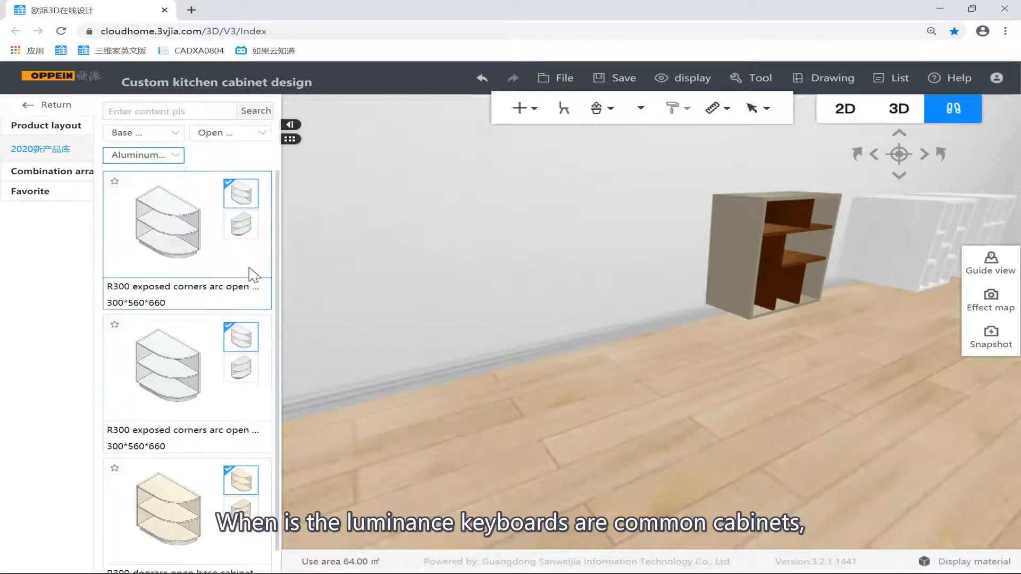
pyautogui.scroll(-1, 208, 300)
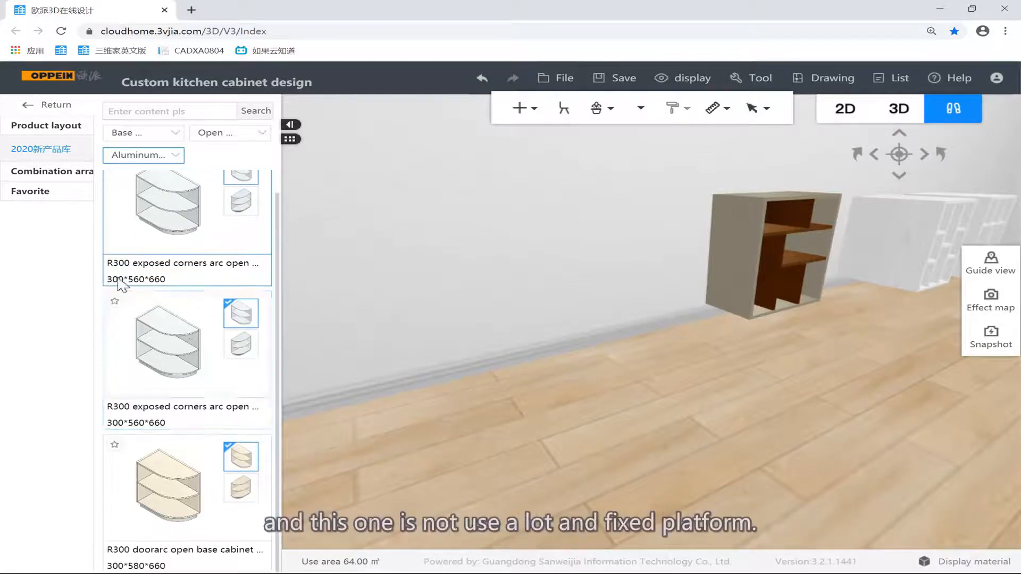
pyautogui.scroll(1, 216, 291)
# Browse the Fixed platform arch leg open cabinet models and go back to the cabinet-material open cabinets.
pyautogui.click(142, 155)
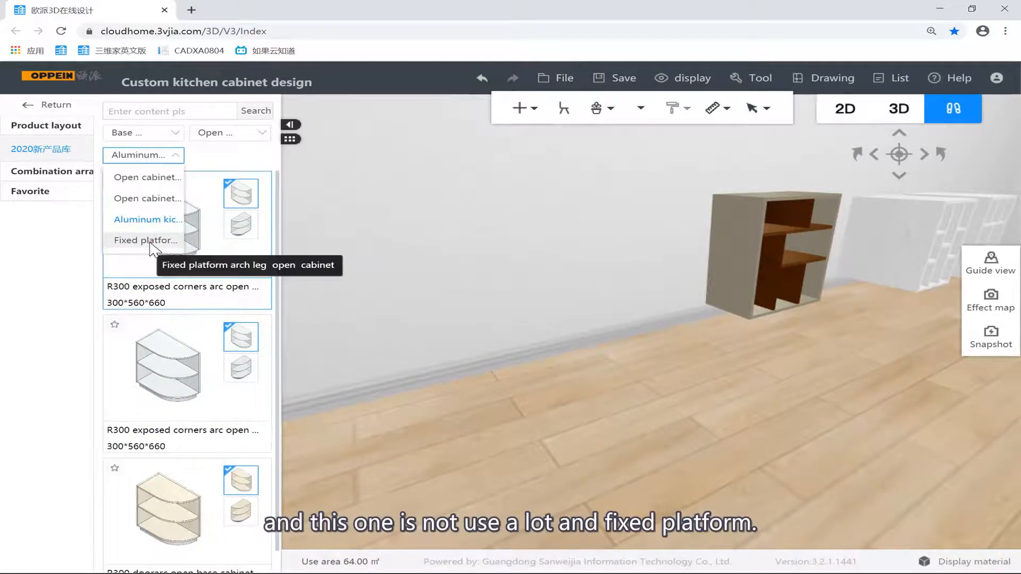
pyautogui.click(149, 242)
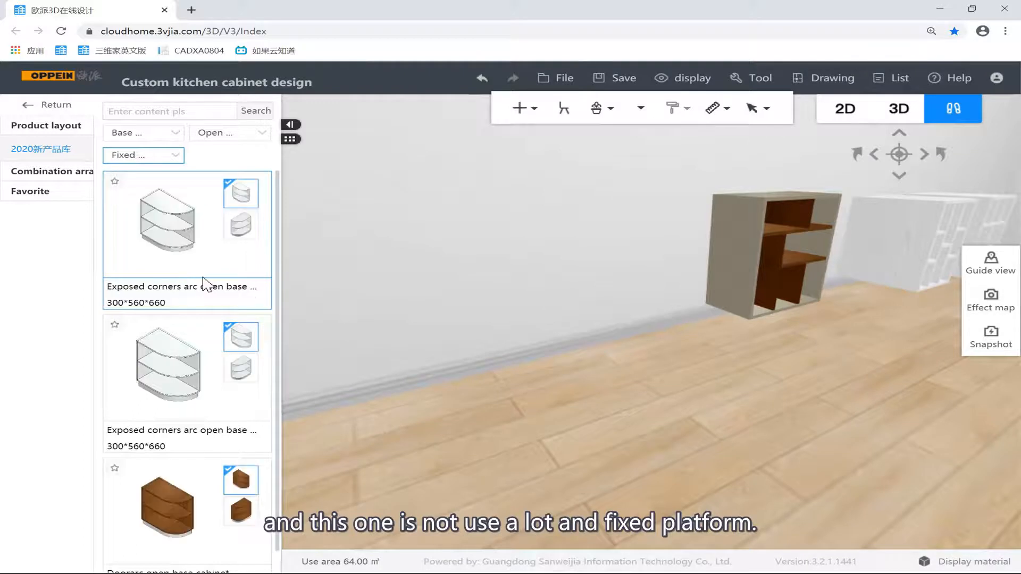
pyautogui.scroll(-1, 224, 293)
pyautogui.scroll(1, 223, 298)
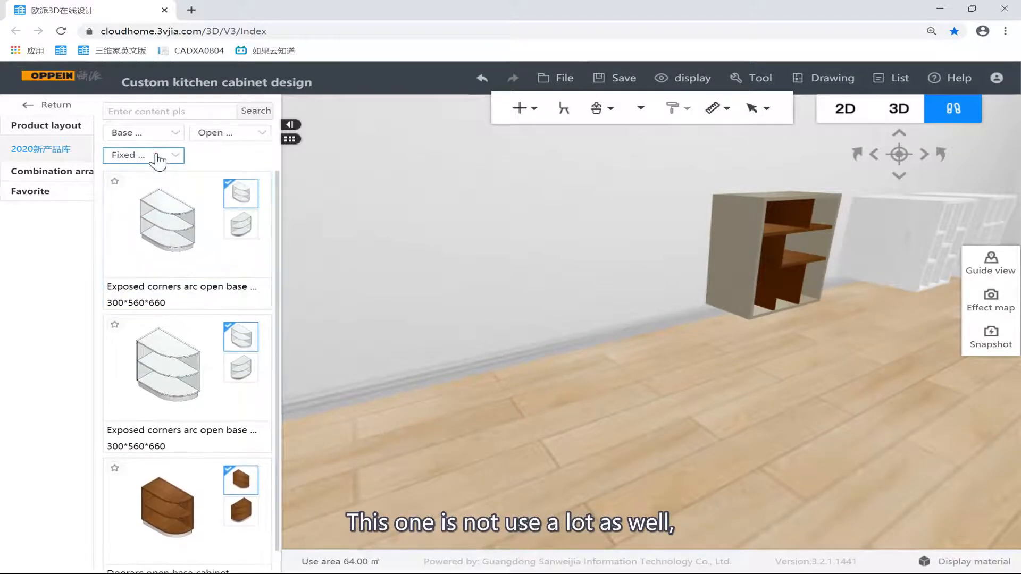
pyautogui.click(159, 155)
pyautogui.click(146, 155)
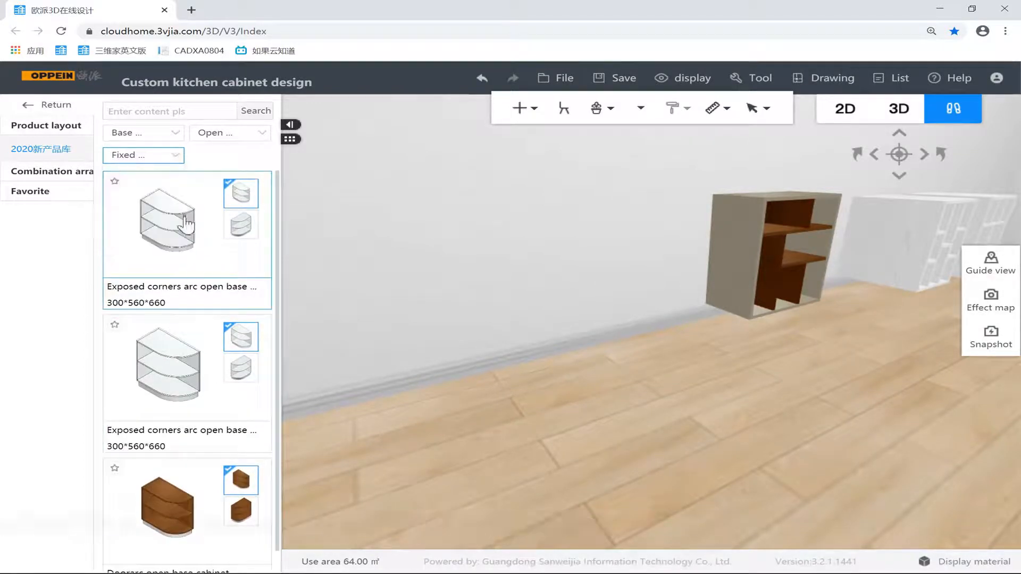
pyautogui.click(145, 155)
pyautogui.click(147, 199)
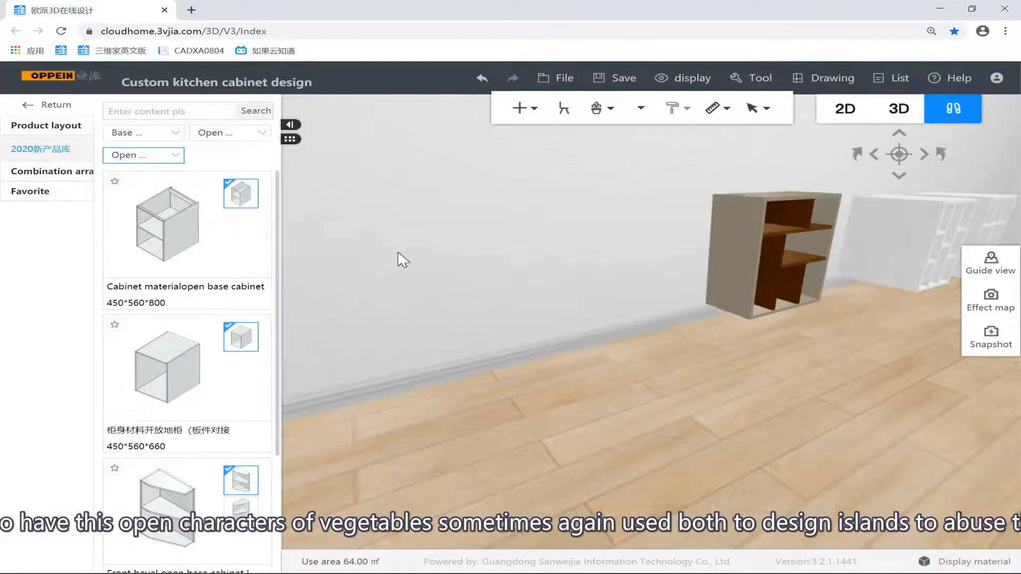
# Apply the Melamine grade A material PWMA0119 to the white 450*580*660 open base cabinet nearest the cabinet with brown shelves.
pyautogui.moveTo(569, 201); pyautogui.dragTo(484, 202)
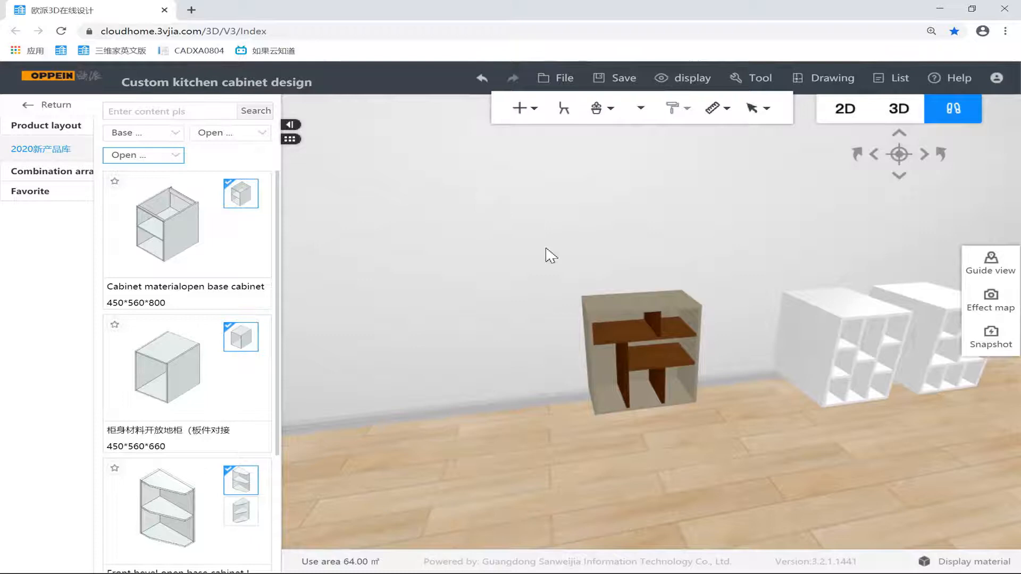
pyautogui.moveTo(655, 233); pyautogui.dragTo(709, 271)
pyautogui.click(704, 276)
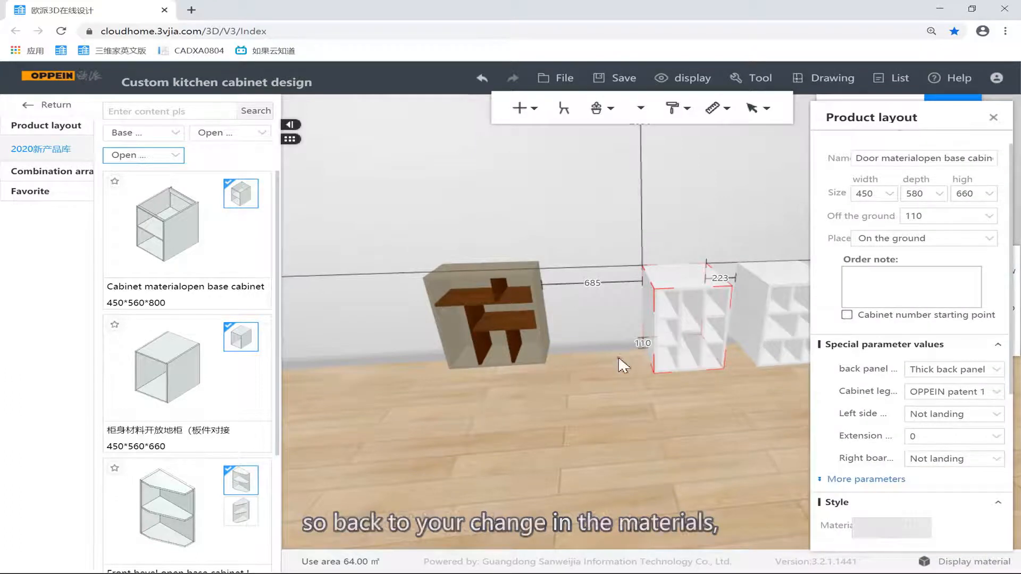
pyautogui.click(598, 405)
pyautogui.click(655, 311)
pyautogui.scroll(-5, 879, 364)
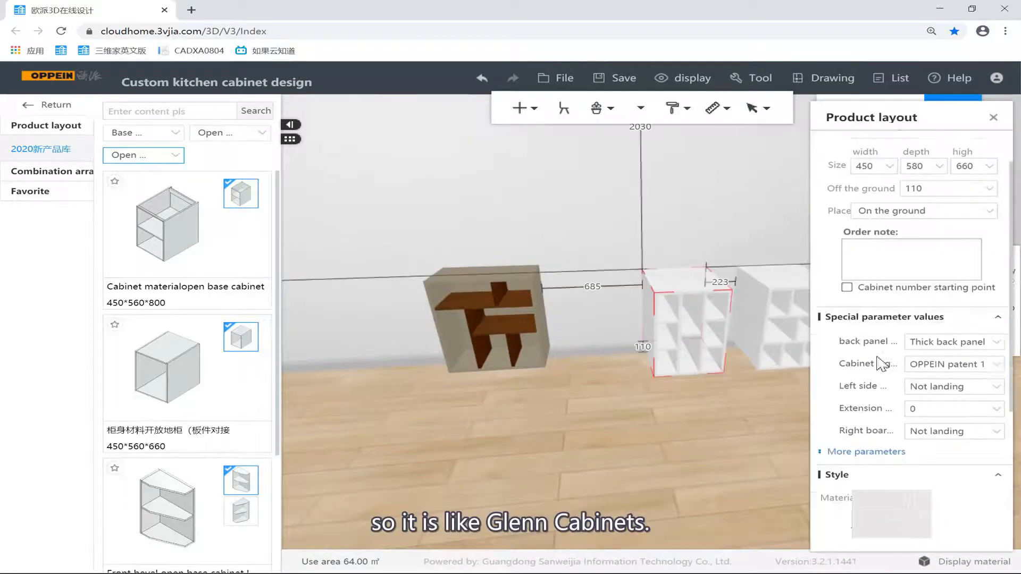
pyautogui.moveTo(886, 335)
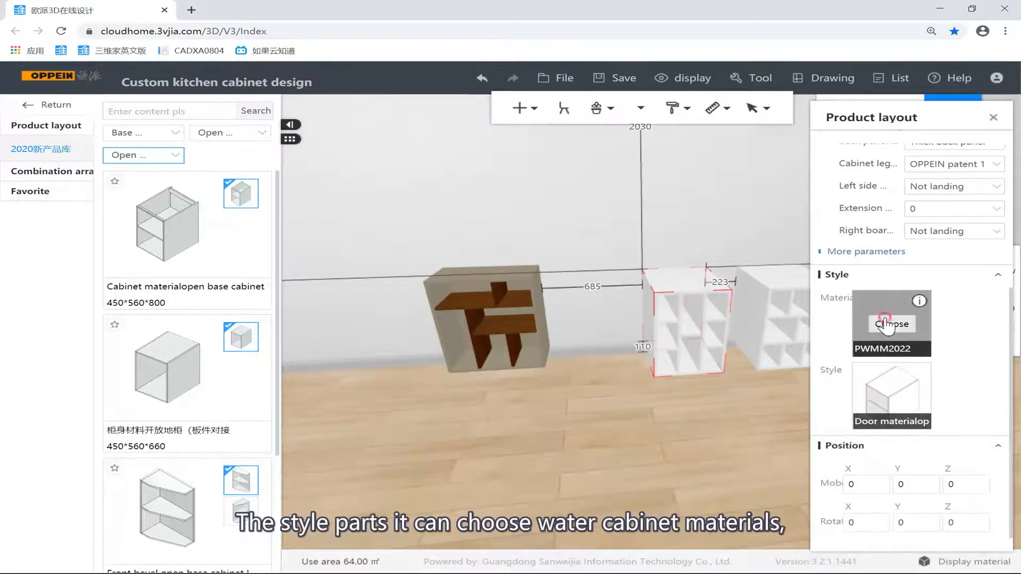
pyautogui.click(891, 324)
pyautogui.click(329, 213)
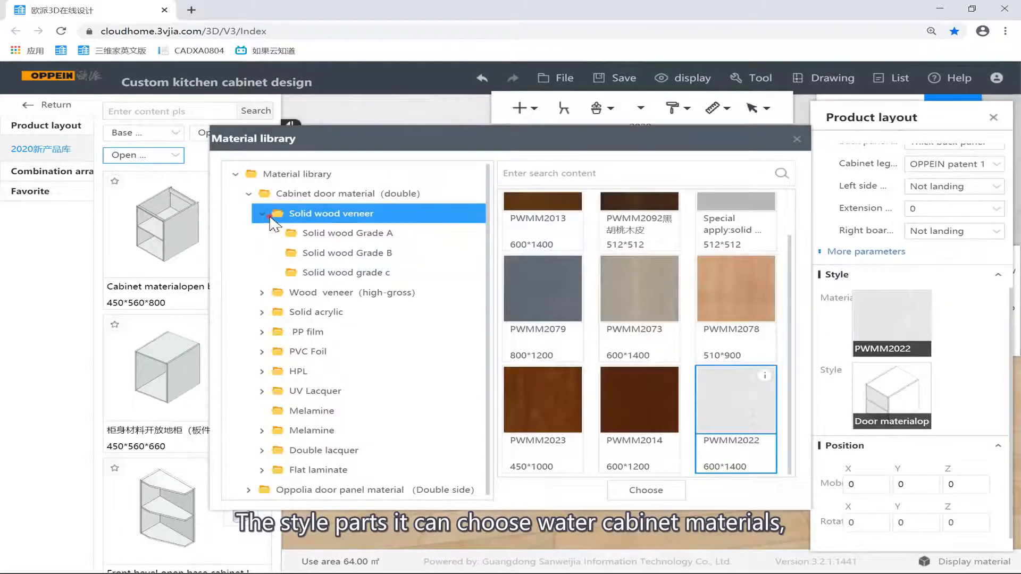
pyautogui.click(319, 213)
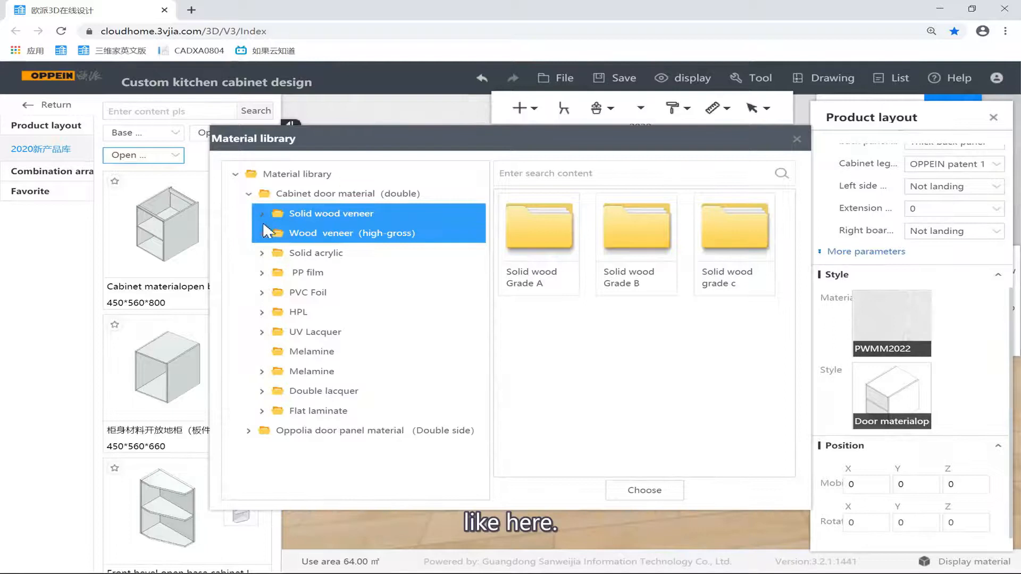
pyautogui.click(327, 371)
pyautogui.click(355, 394)
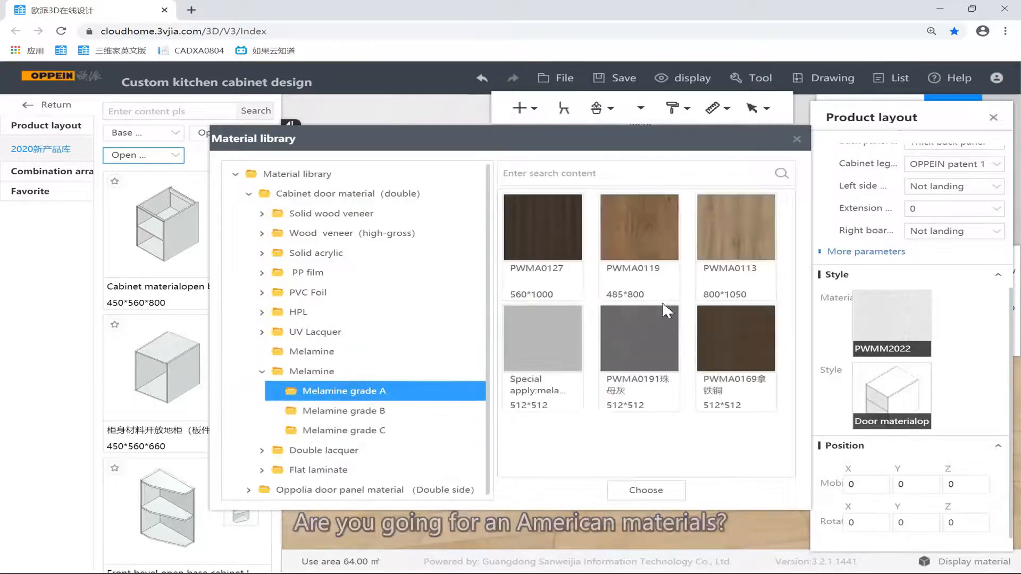
pyautogui.click(624, 250)
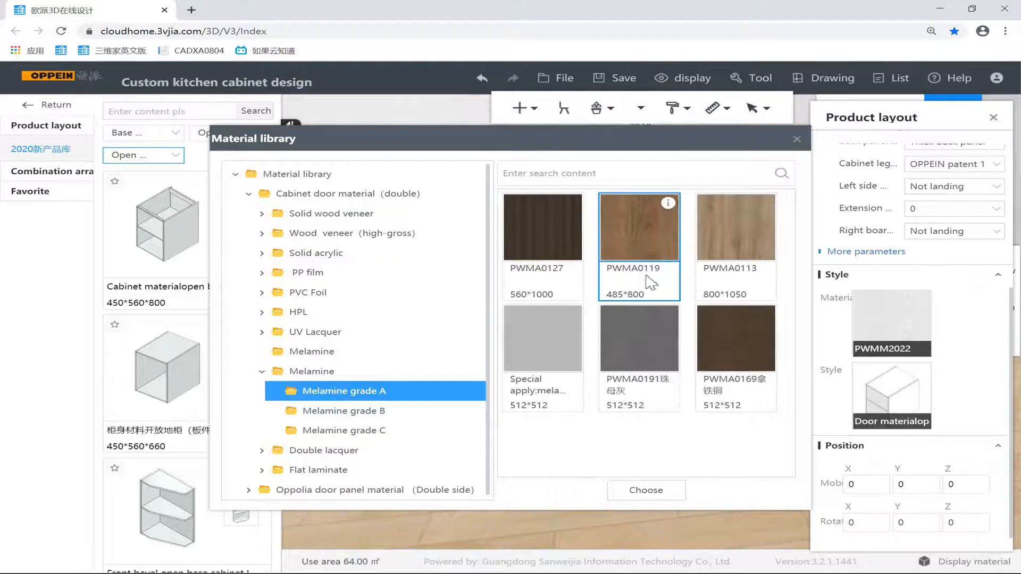
pyautogui.doubleClick(598, 255)
pyautogui.click(693, 242)
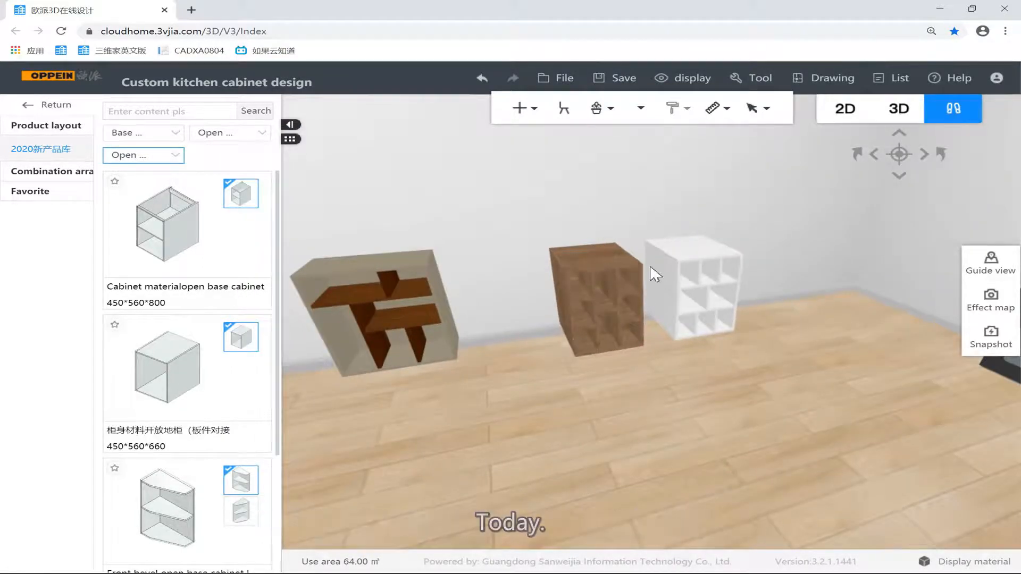
pyautogui.click(630, 260)
pyautogui.click(612, 318)
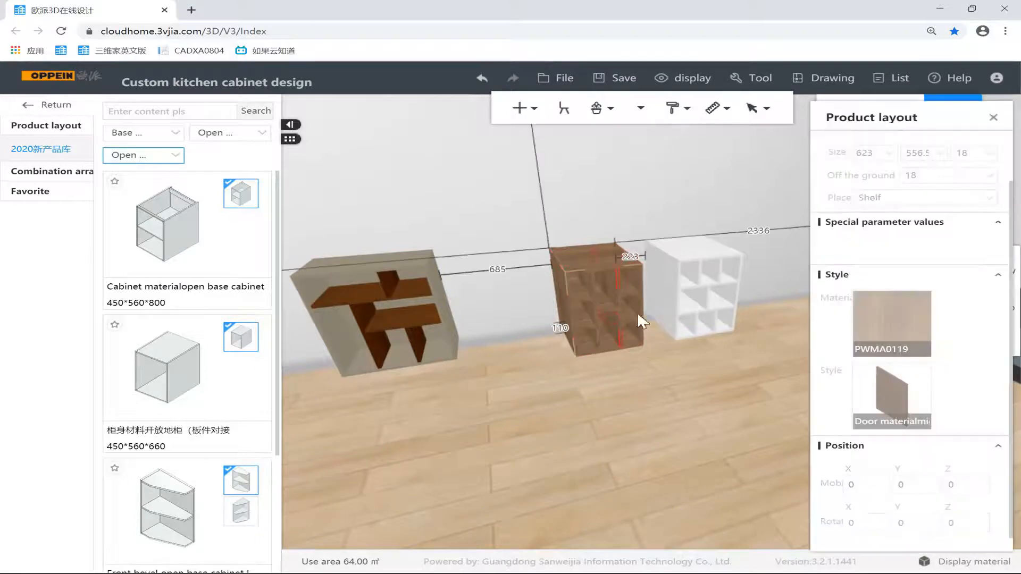
pyautogui.click(632, 359)
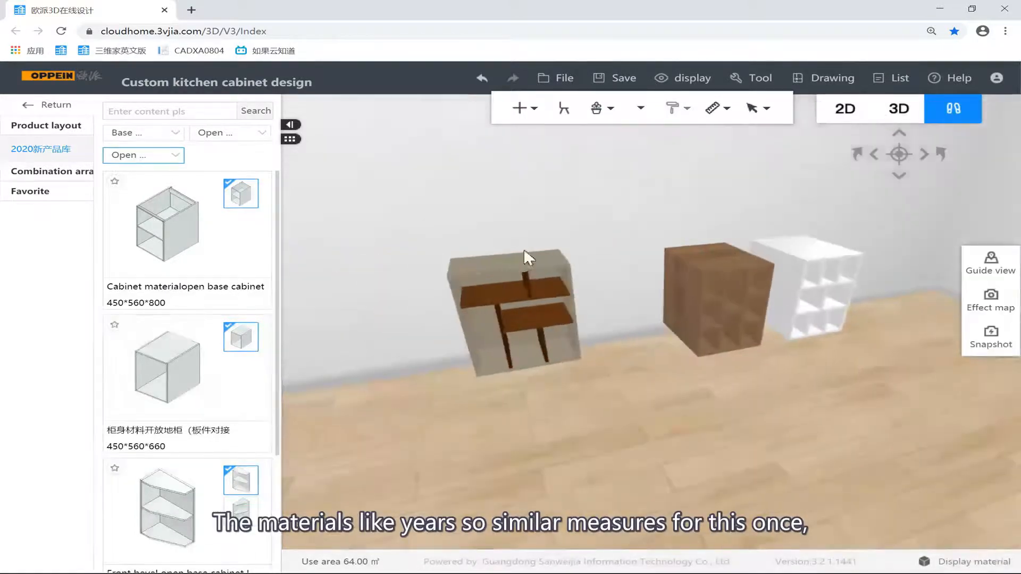
# Apply the Melamine grade C material PWMA0156 to the whole 门板材料开放地柜 cabinet, including its shelves and partitions.
pyautogui.click(532, 258)
pyautogui.scroll(-5, 892, 319)
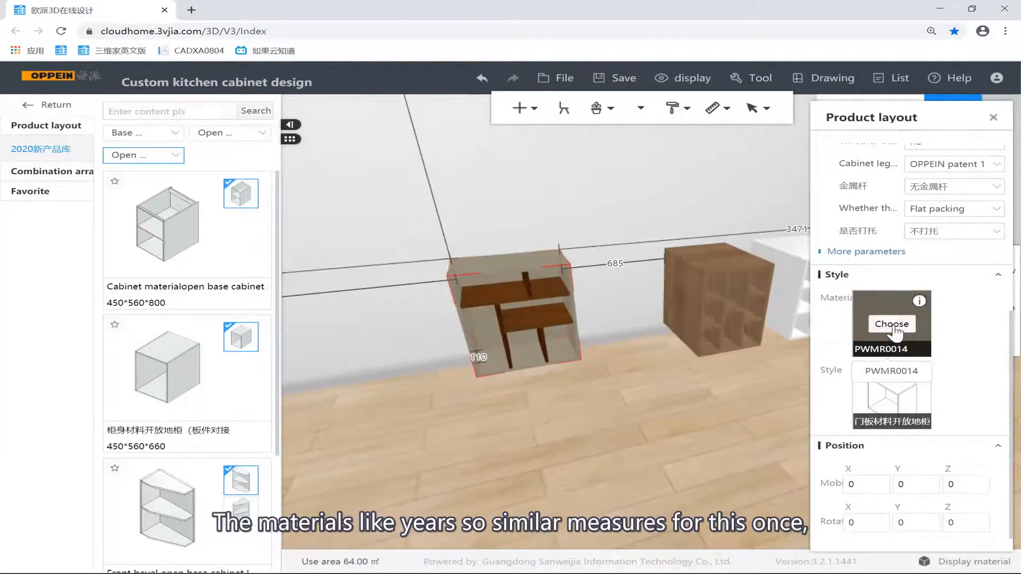
pyautogui.click(891, 325)
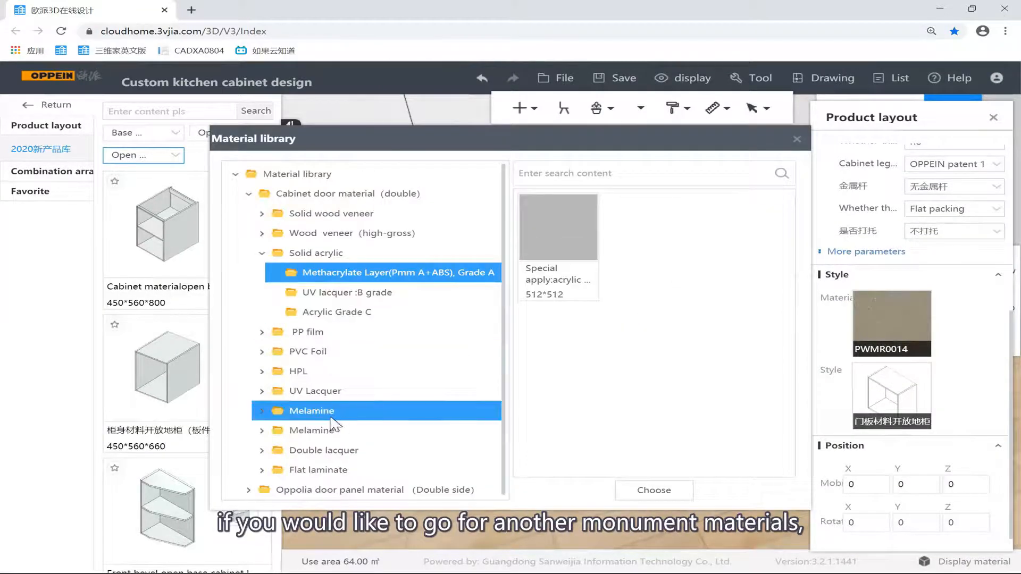
pyautogui.click(319, 430)
pyautogui.scroll(-2, 355, 454)
pyautogui.click(362, 428)
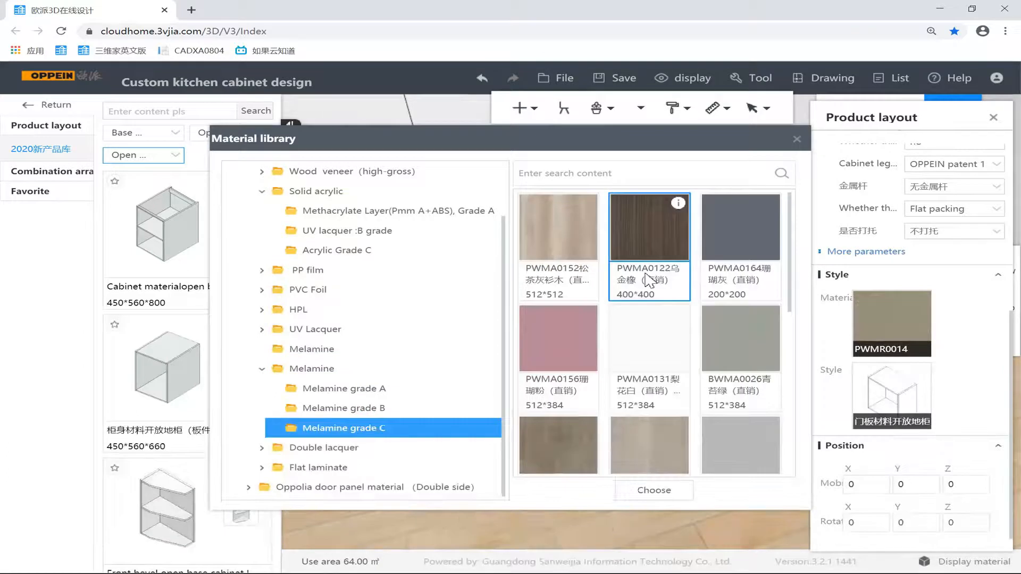
pyautogui.doubleClick(585, 352)
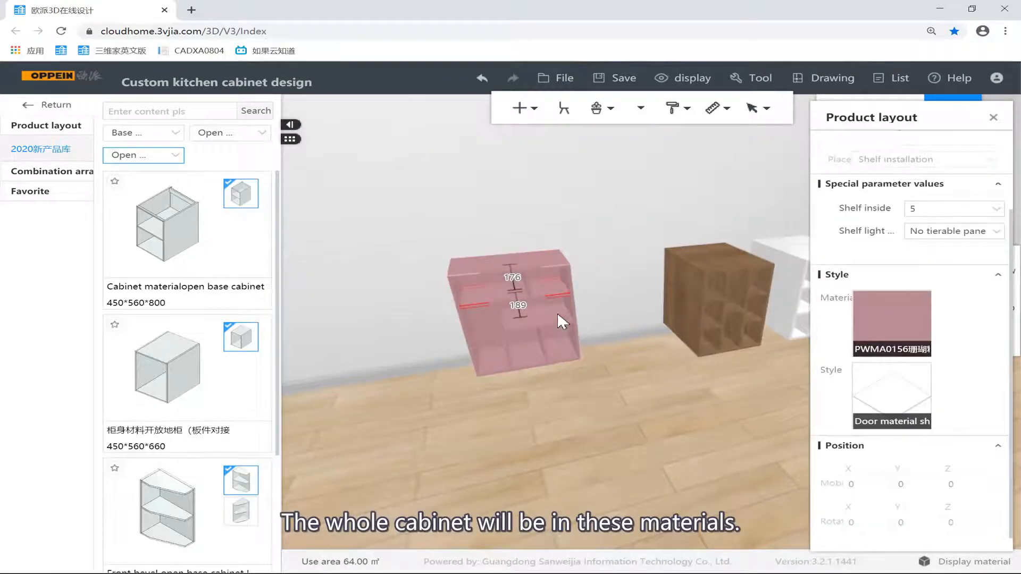
pyautogui.click(604, 293)
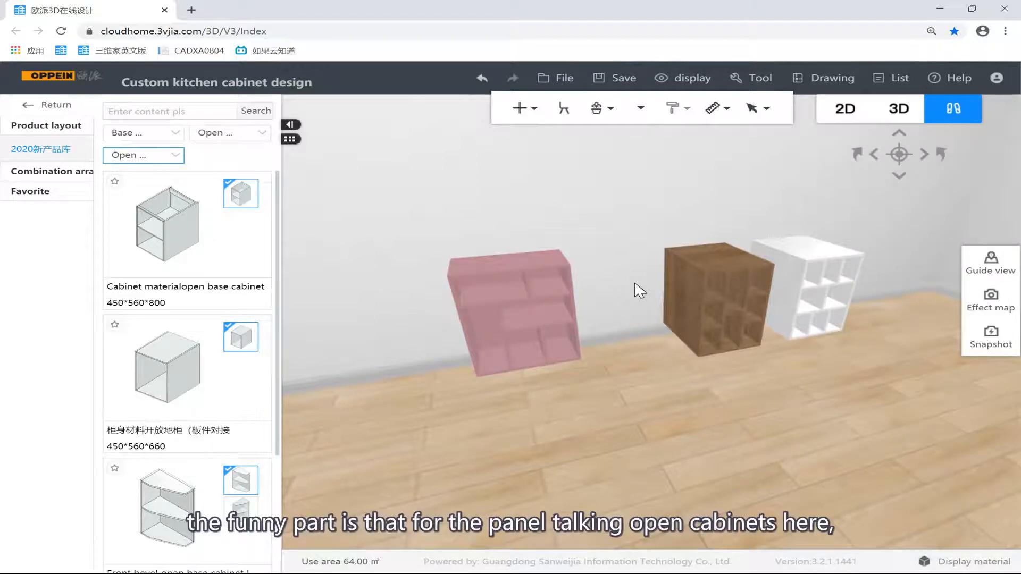
# Change only the upper shelf of the pink cabinet to the Melamine grade C material BWMA0026.
pyautogui.click(528, 289)
pyautogui.click(893, 322)
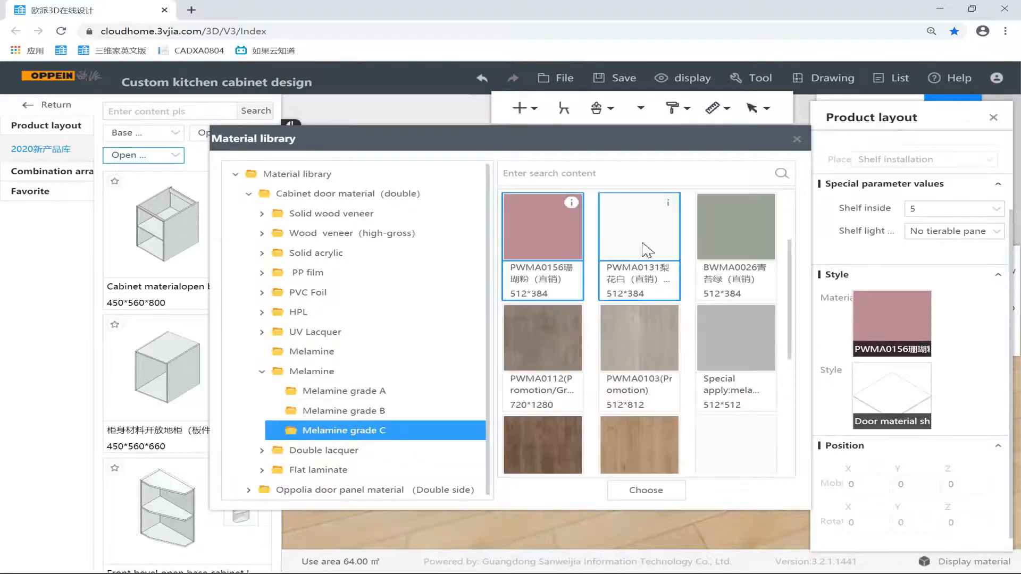
pyautogui.click(734, 239)
pyautogui.doubleClick(734, 239)
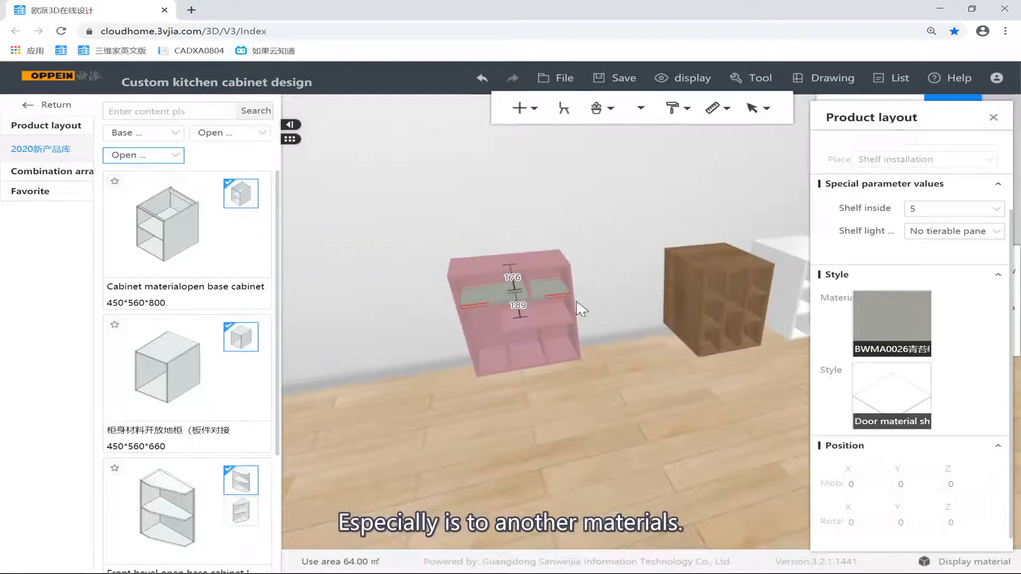
# Change the pink cabinet's lower shelf to the Melamine grade C material PWMA0103 and reselect the whole cabinet.
pyautogui.click(553, 319)
pyautogui.click(889, 322)
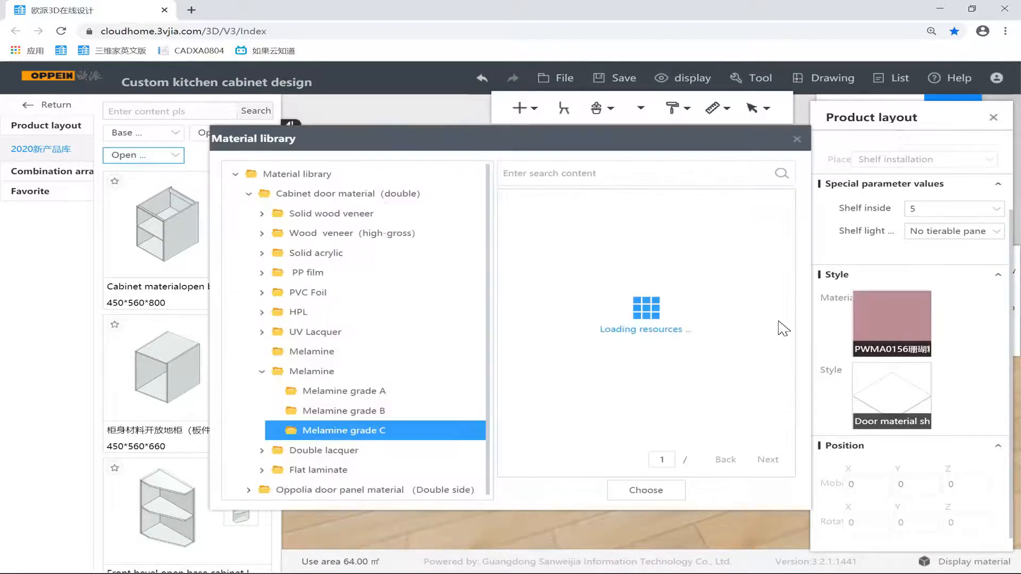
pyautogui.click(637, 347)
pyautogui.doubleClick(637, 346)
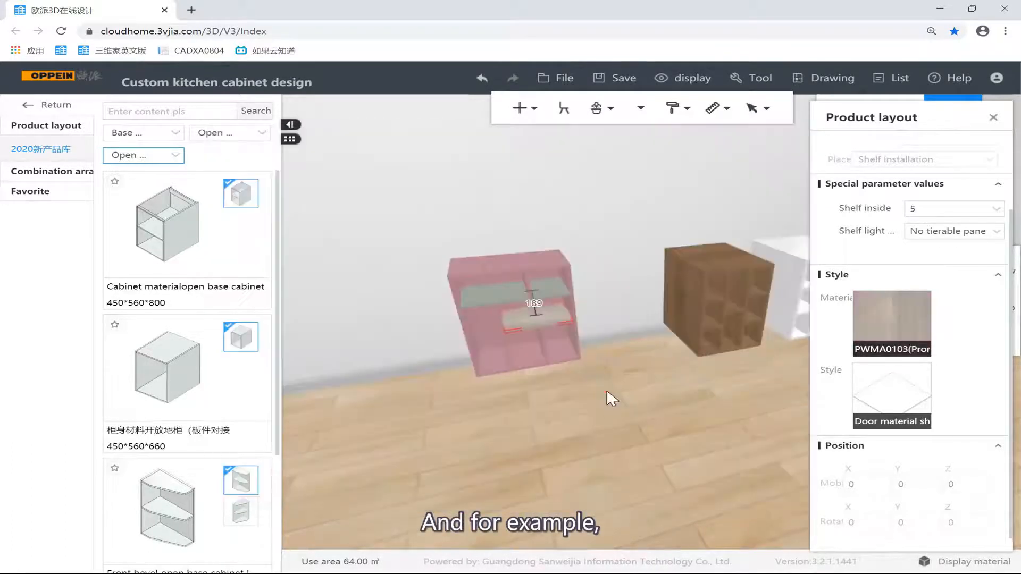
pyautogui.click(606, 389)
pyautogui.click(477, 316)
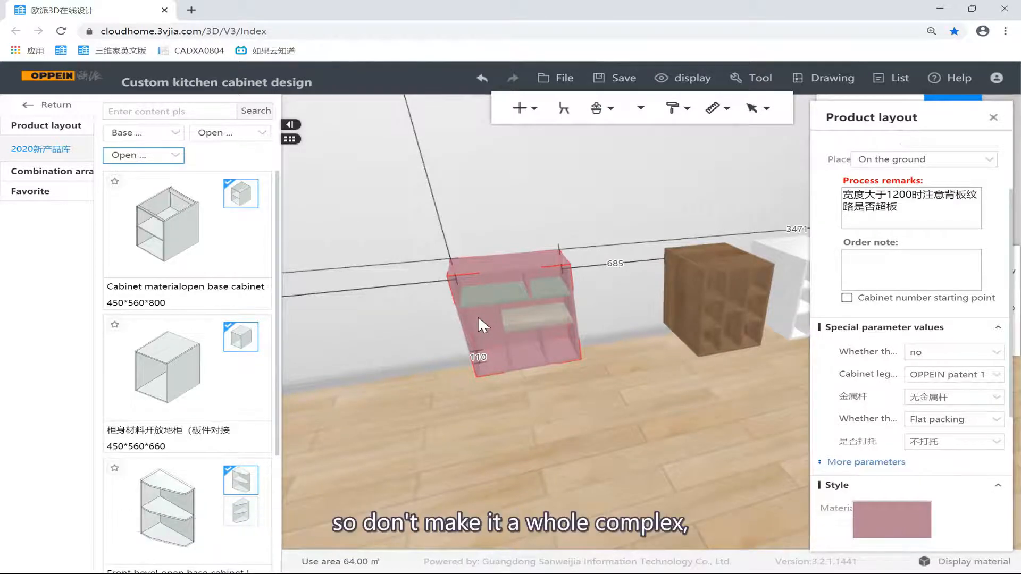
# Inspect the pink cabinet's individual panels and look over the row of open base cabinets.
pyautogui.click(515, 285)
pyautogui.click(479, 283)
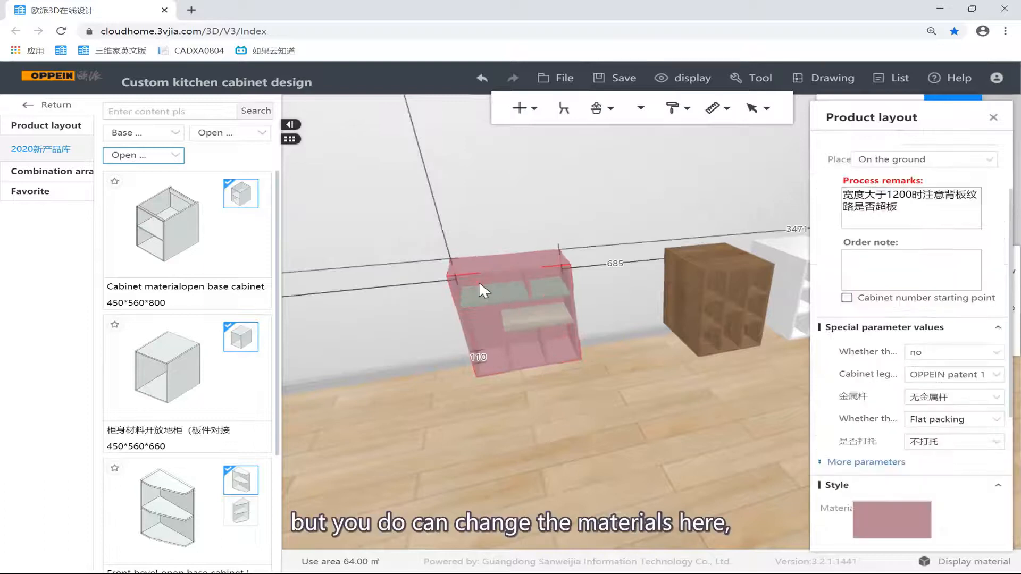
pyautogui.doubleClick(493, 318)
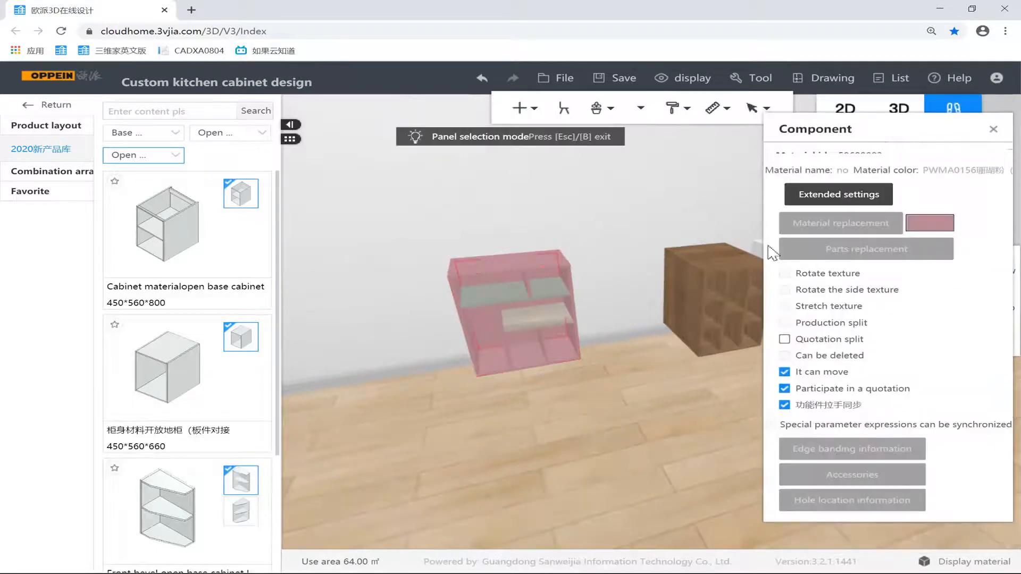
pyautogui.click(542, 285)
pyautogui.click(645, 250)
pyautogui.press('d')
pyautogui.click(618, 258)
pyautogui.press('a')
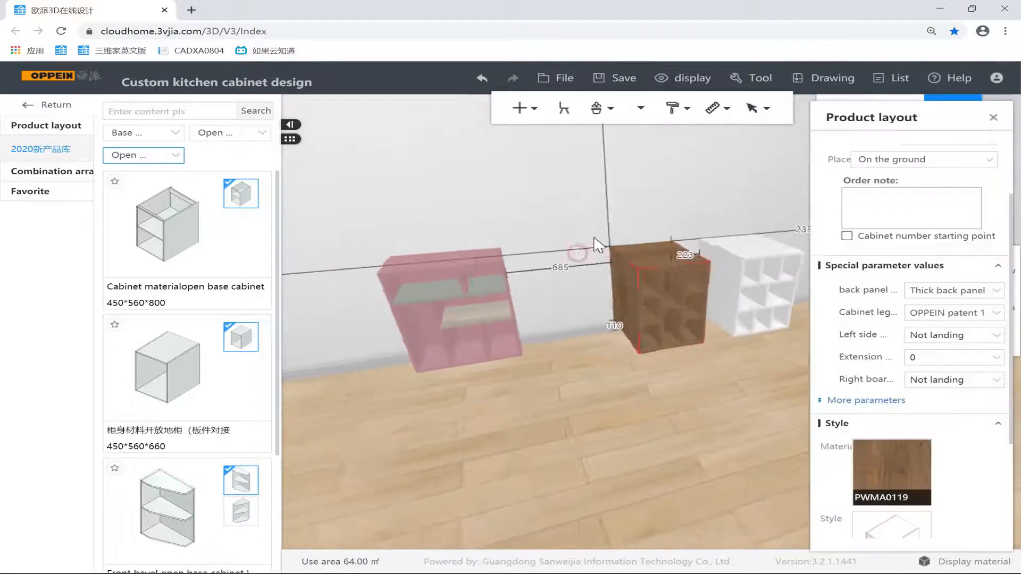
pyautogui.press('s')
pyautogui.click(565, 189)
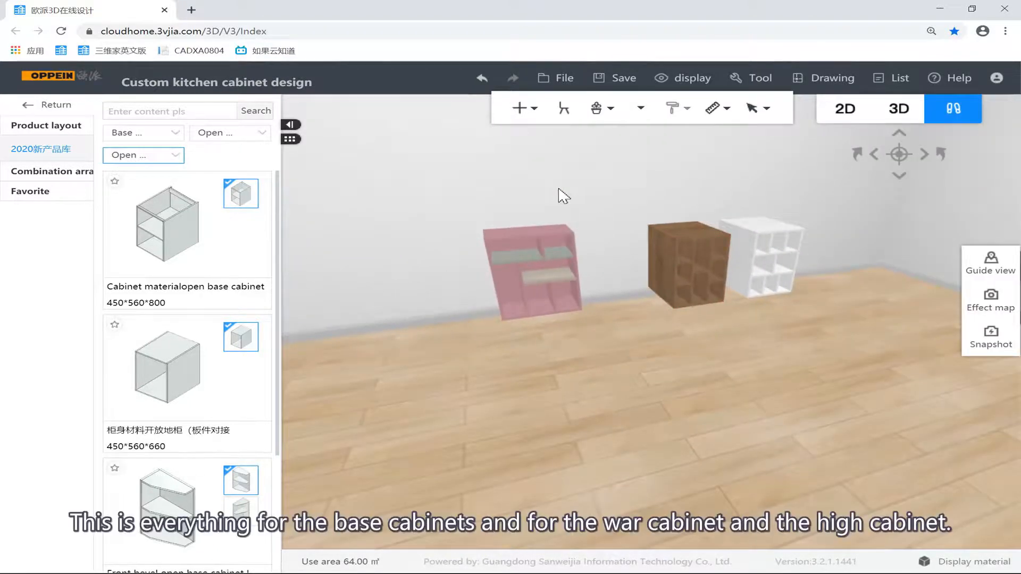
pyautogui.press('s')
pyautogui.moveTo(582, 192); pyautogui.dragTo(614, 189)
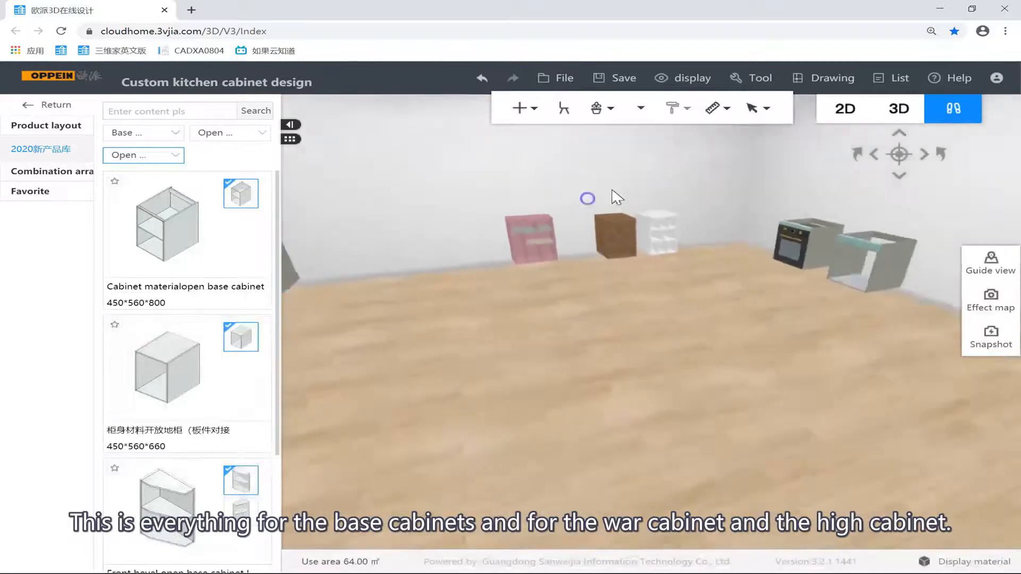
# Switch the product library to wall cabinets and delete the two-drawer base cabinet standing alone against the wall.
pyautogui.click(137, 138)
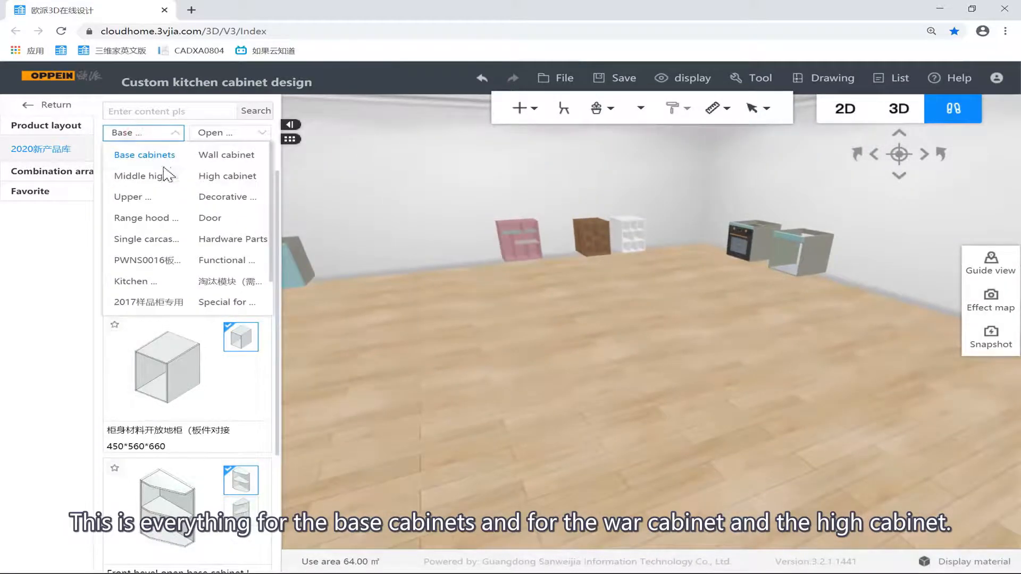
pyautogui.click(223, 155)
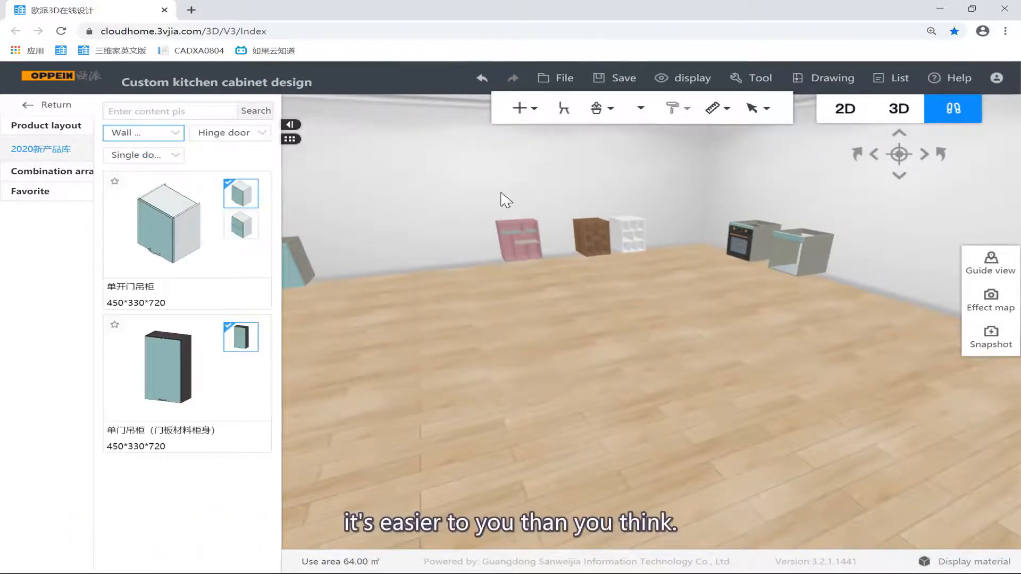
pyautogui.moveTo(467, 212); pyautogui.dragTo(583, 230)
pyautogui.moveTo(479, 259); pyautogui.dragTo(720, 257)
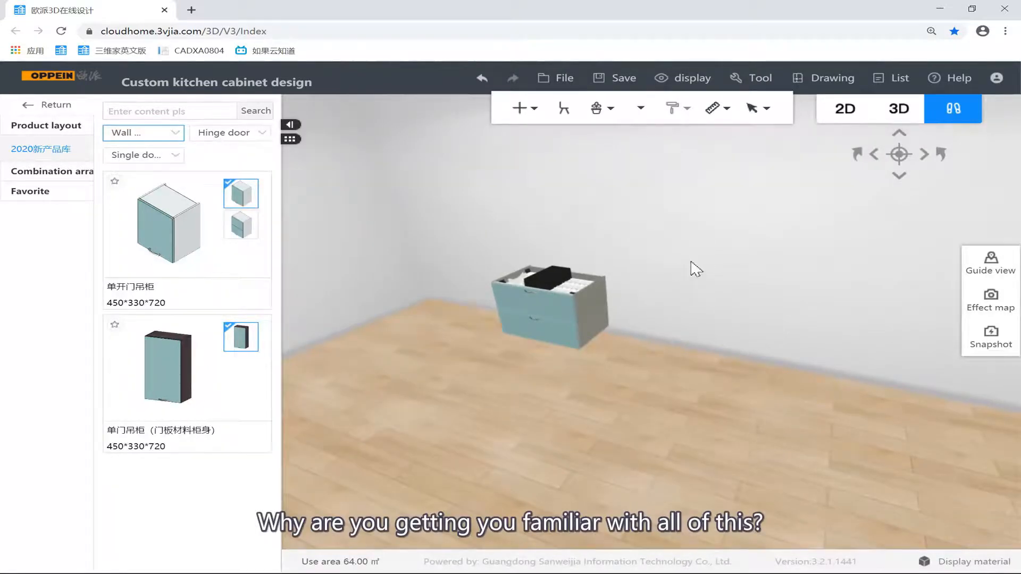
pyautogui.moveTo(691, 261); pyautogui.dragTo(577, 241, button='right')
pyautogui.moveTo(561, 232); pyautogui.dragTo(755, 349)
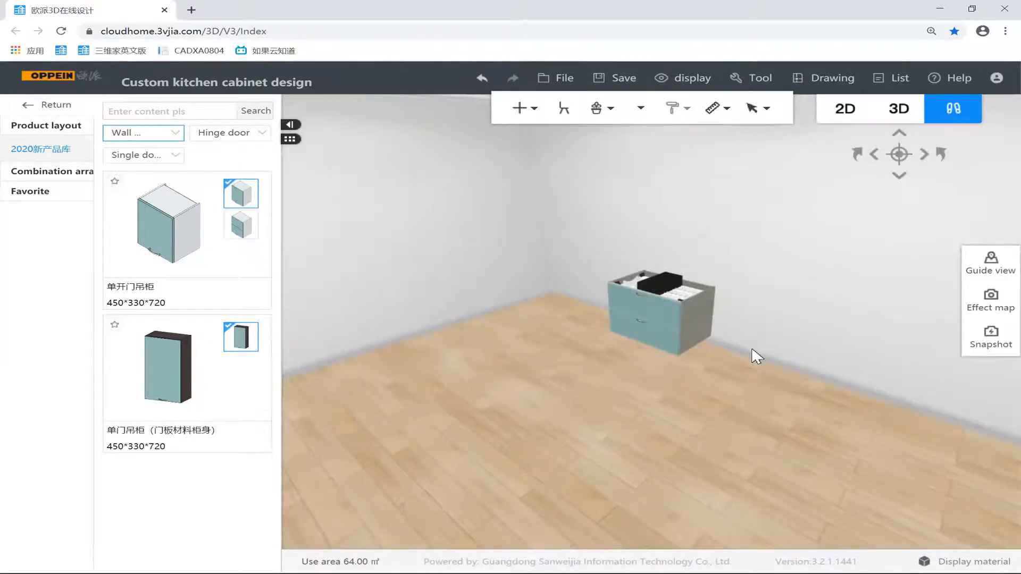
pyautogui.moveTo(602, 257); pyautogui.dragTo(650, 234, button='right')
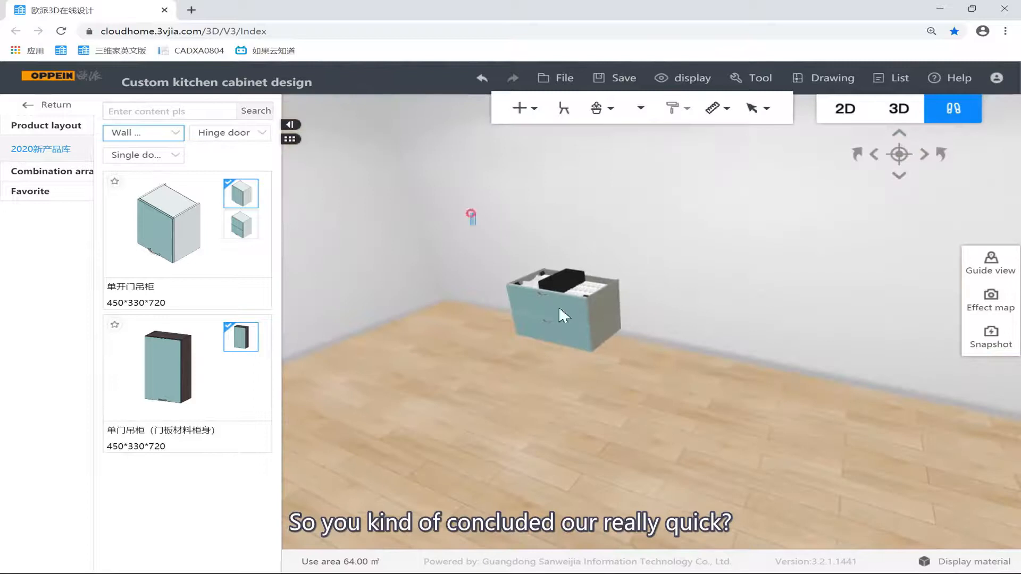
pyautogui.click(558, 306)
pyautogui.press('Delete')
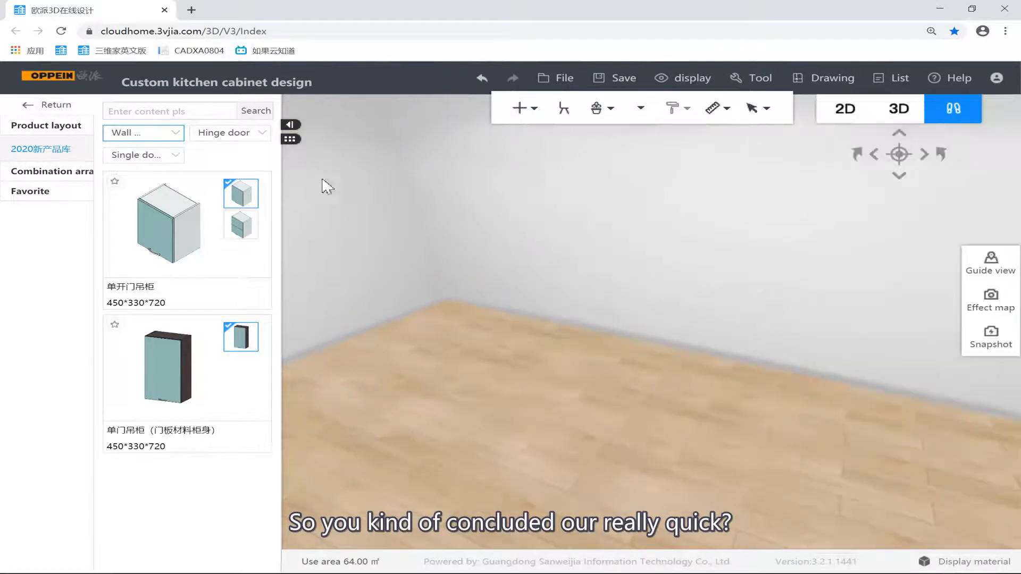
# Review the wall cabinet categories and place a single-door 单开门吊柜 450*330*720 from the hinge door group on the empty wall.
pyautogui.click(234, 133)
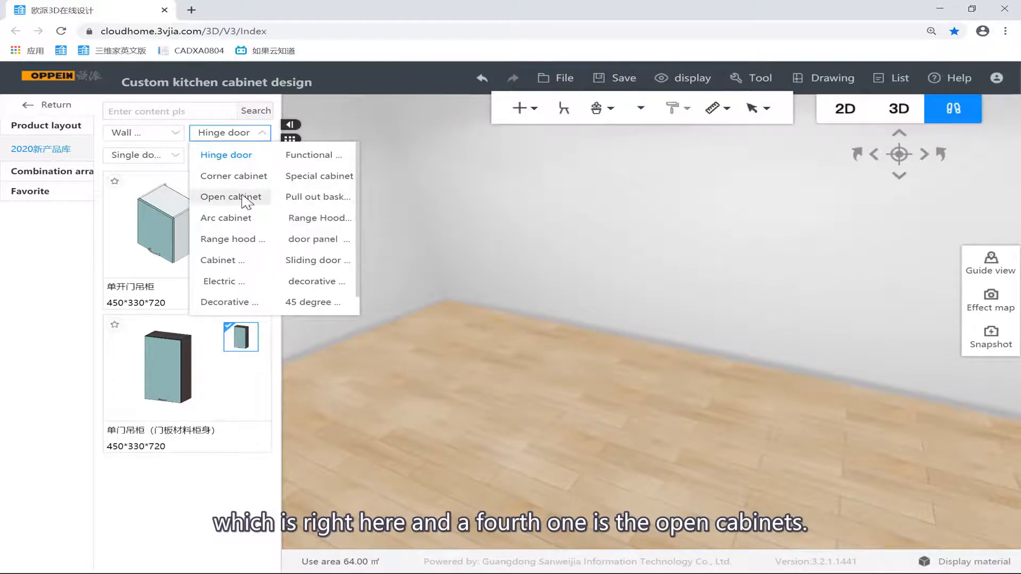
pyautogui.click(230, 134)
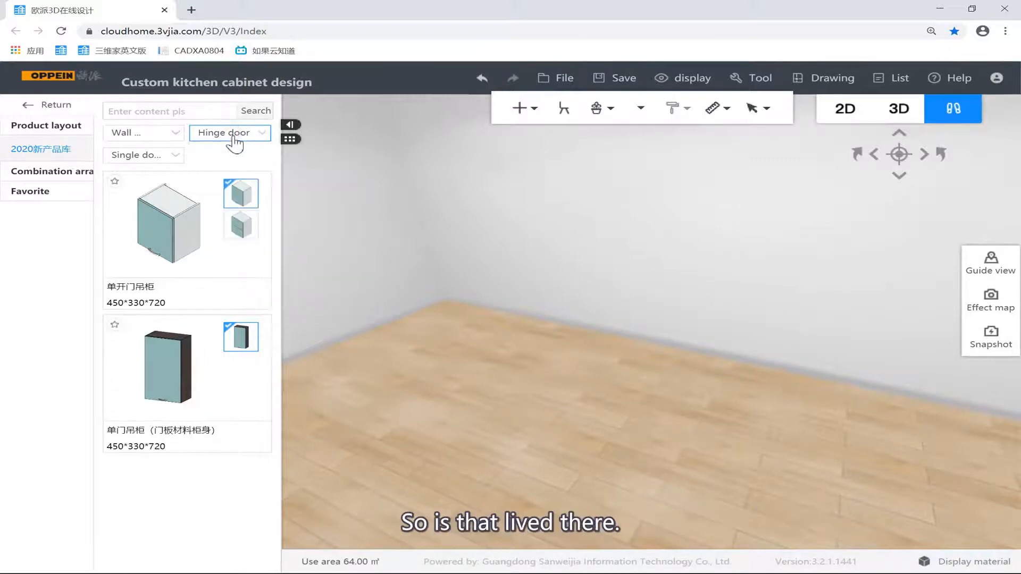
pyautogui.click(128, 155)
pyautogui.click(128, 153)
pyautogui.click(168, 219)
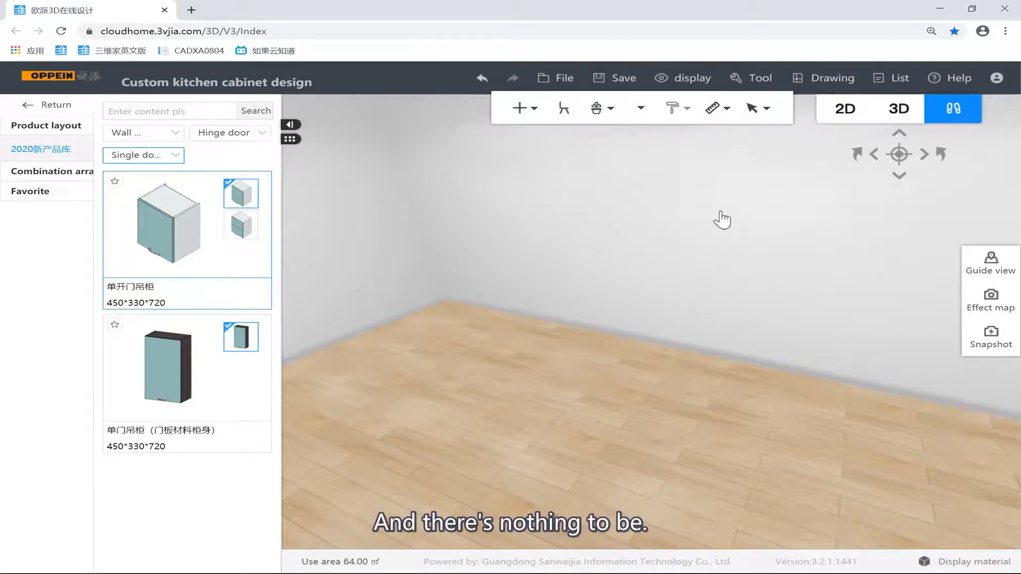
pyautogui.click(580, 229)
pyautogui.click(661, 322)
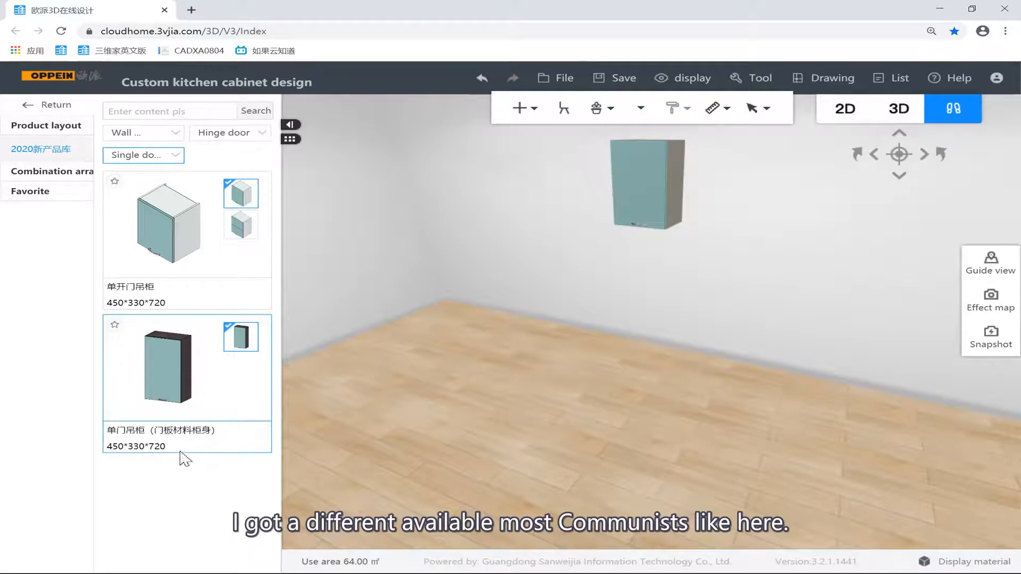
# Place a 单门吊柜（门板材料柜身） 450*330*720 about 340 mm beside the first wall cabinet.
pyautogui.click(180, 374)
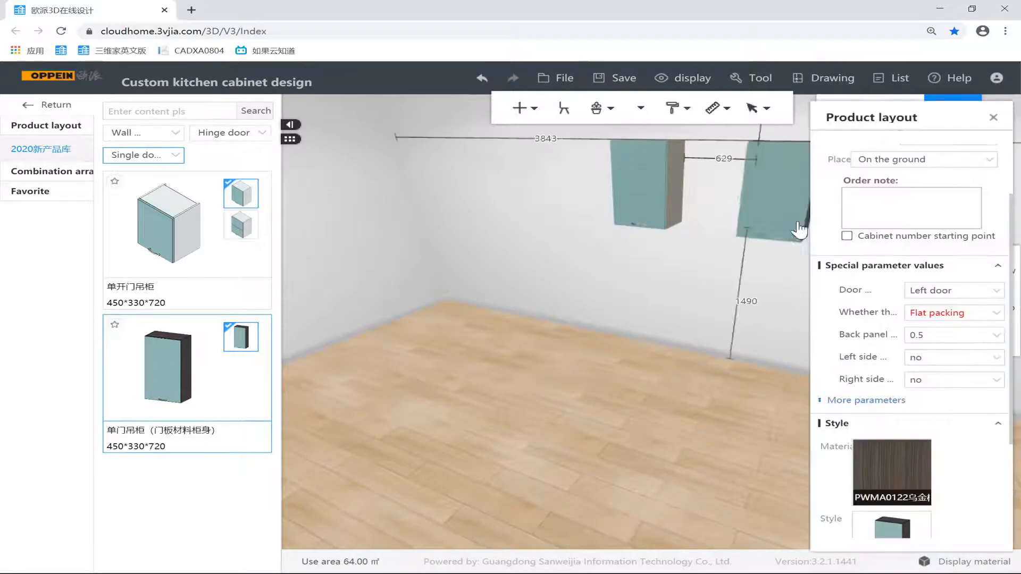
pyautogui.moveTo(797, 223); pyautogui.dragTo(771, 230)
pyautogui.click(703, 312)
pyautogui.moveTo(698, 302); pyautogui.dragTo(602, 339)
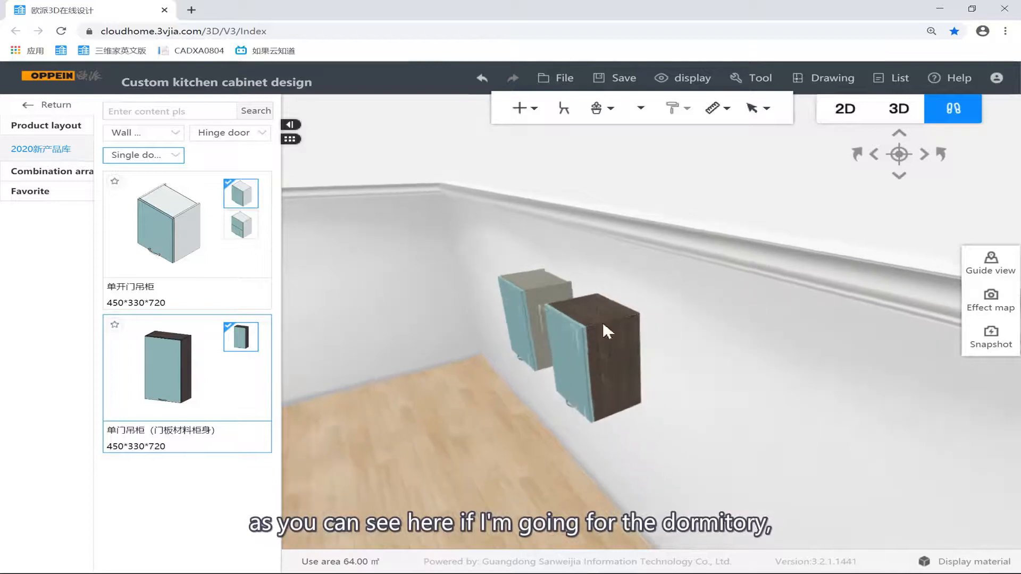
# Change the dark-bodied wall cabinet's material to the Melamine grade A finish PWMA0113.
pyautogui.click(604, 323)
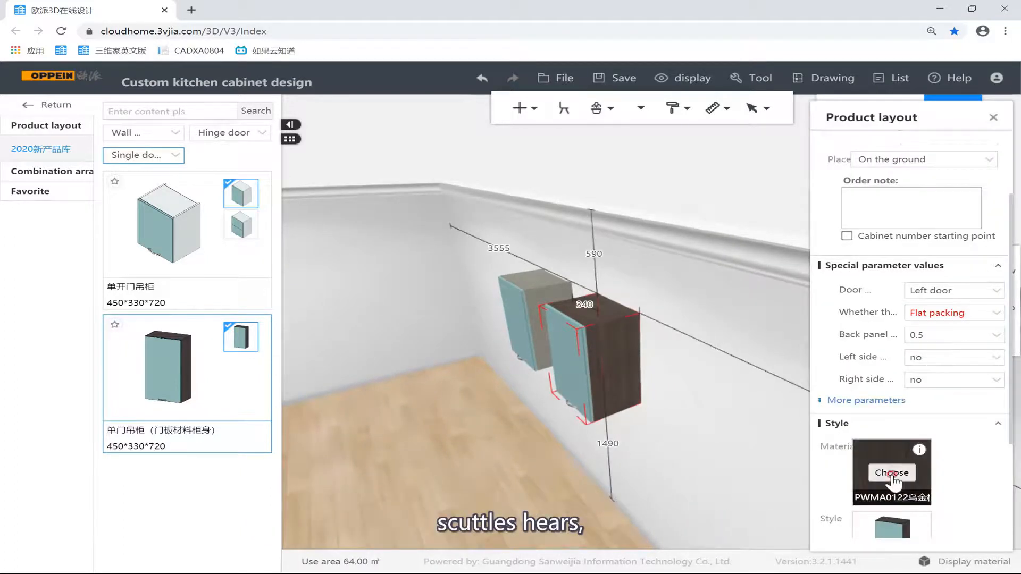
pyautogui.click(892, 473)
pyautogui.click(365, 372)
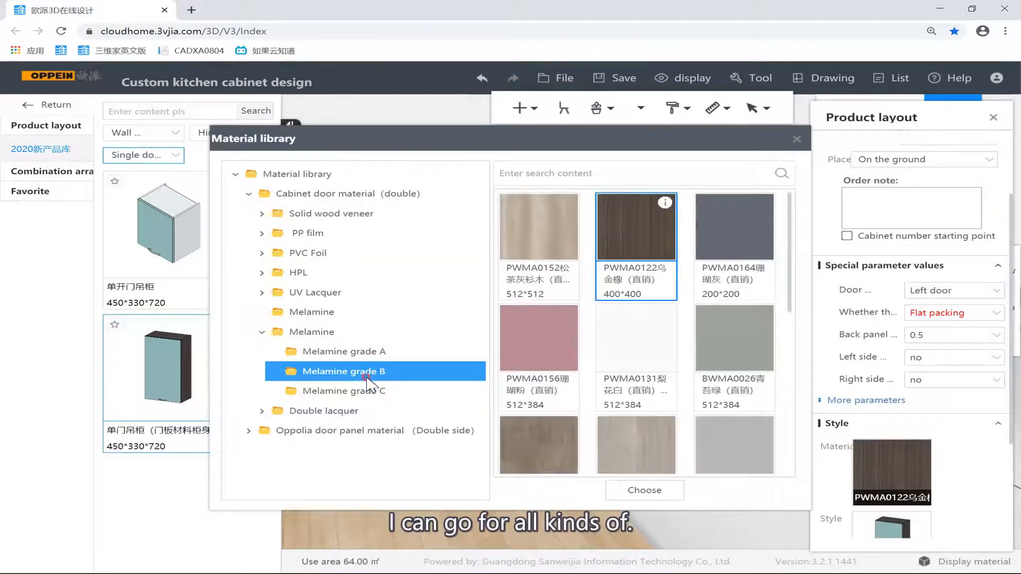
pyautogui.click(369, 391)
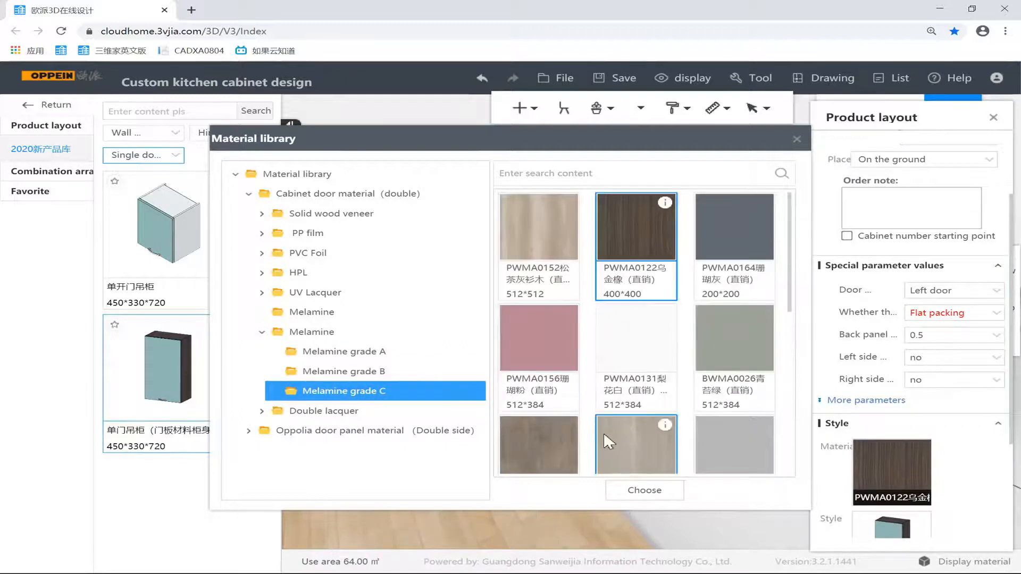
pyautogui.scroll(-2, 655, 346)
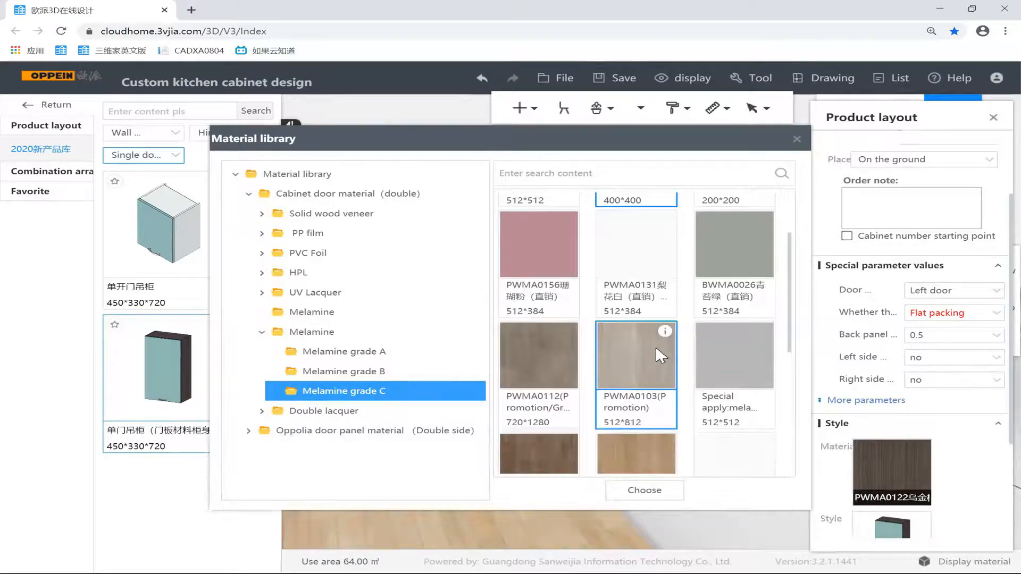
pyautogui.click(322, 353)
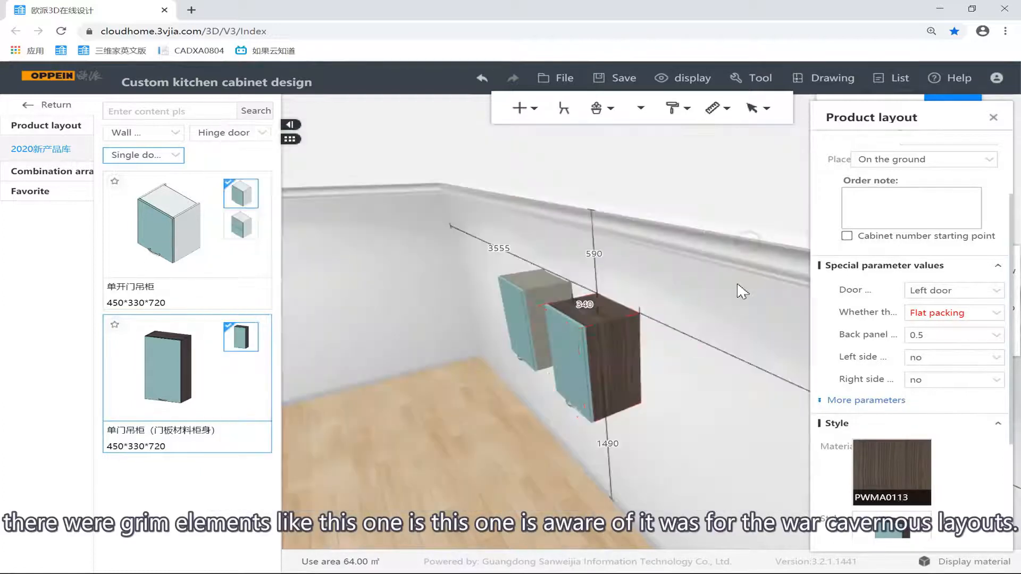
pyautogui.doubleClick(748, 241)
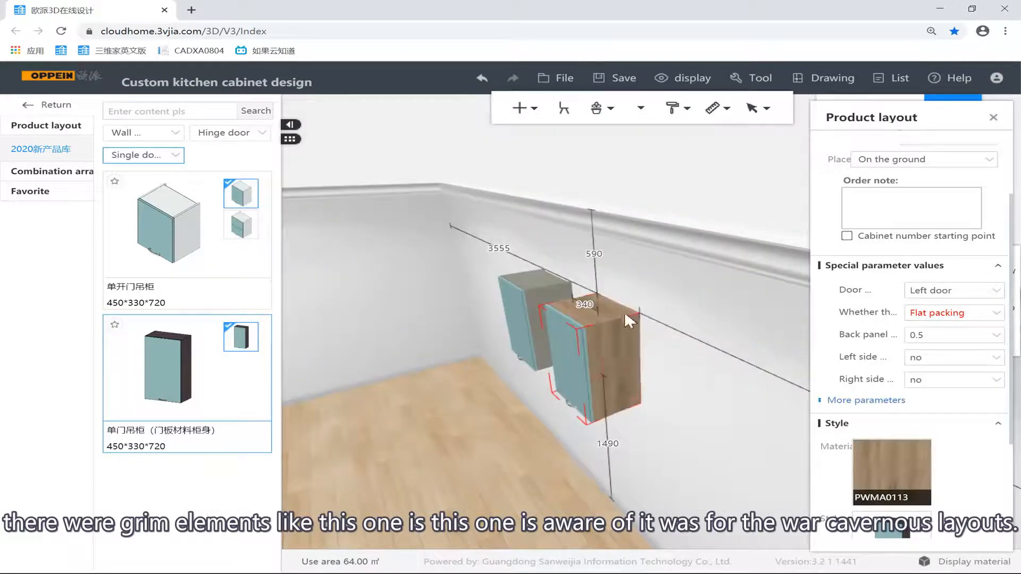
pyautogui.click(546, 497)
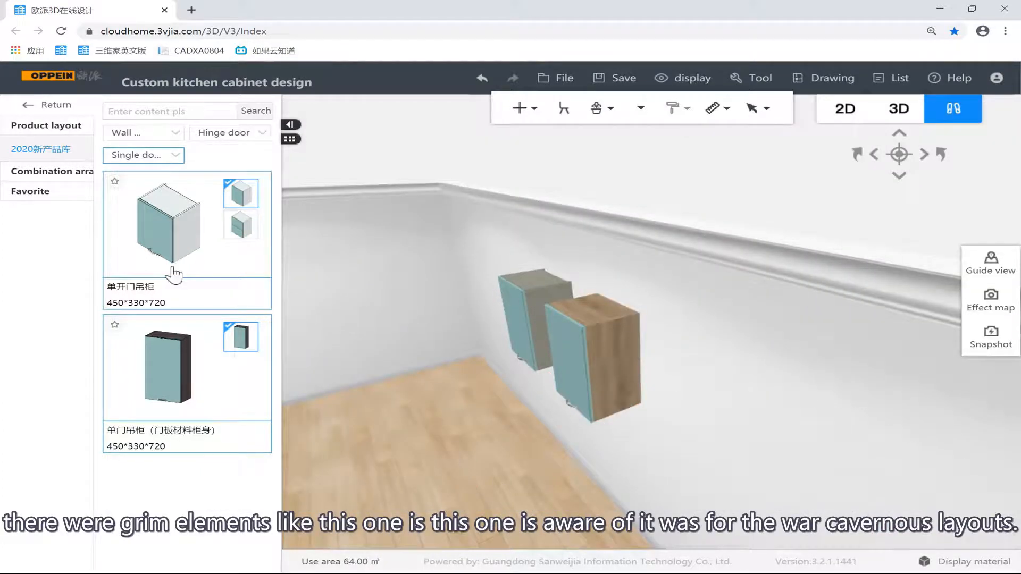
# Look at the double-door wall cabinets in the library and inspect the wood-grain wall cabinet in the room.
pyautogui.click(159, 155)
pyautogui.click(146, 198)
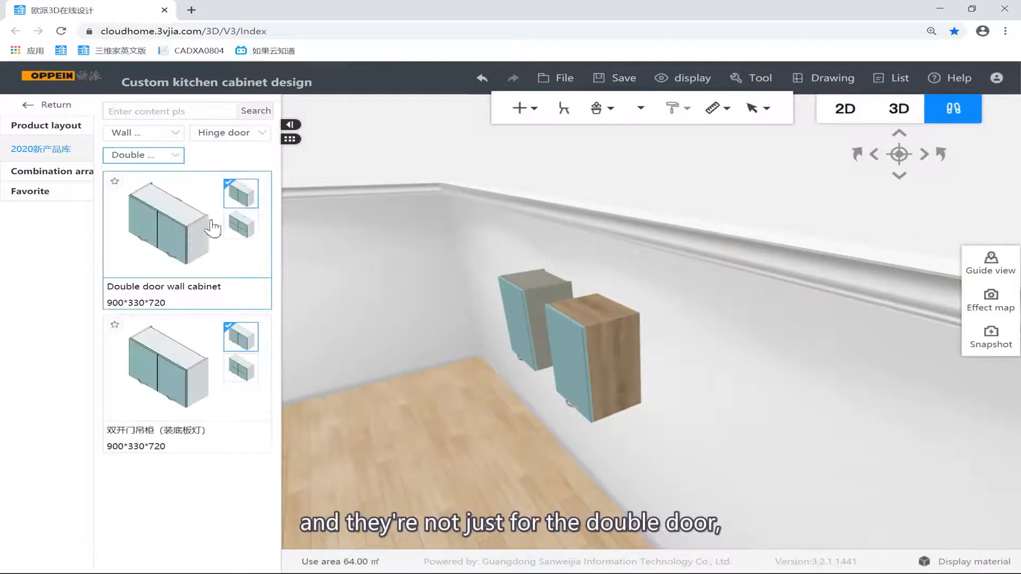
pyautogui.moveTo(548, 385); pyautogui.dragTo(436, 373)
pyautogui.click(487, 327)
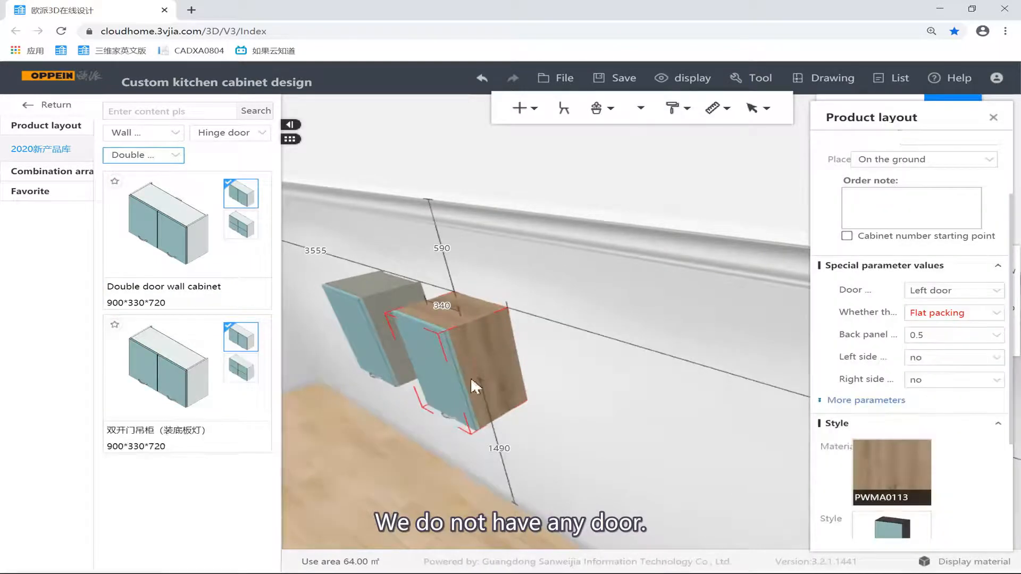
pyautogui.click(321, 384)
pyautogui.click(164, 155)
pyautogui.click(162, 154)
pyautogui.press('s')
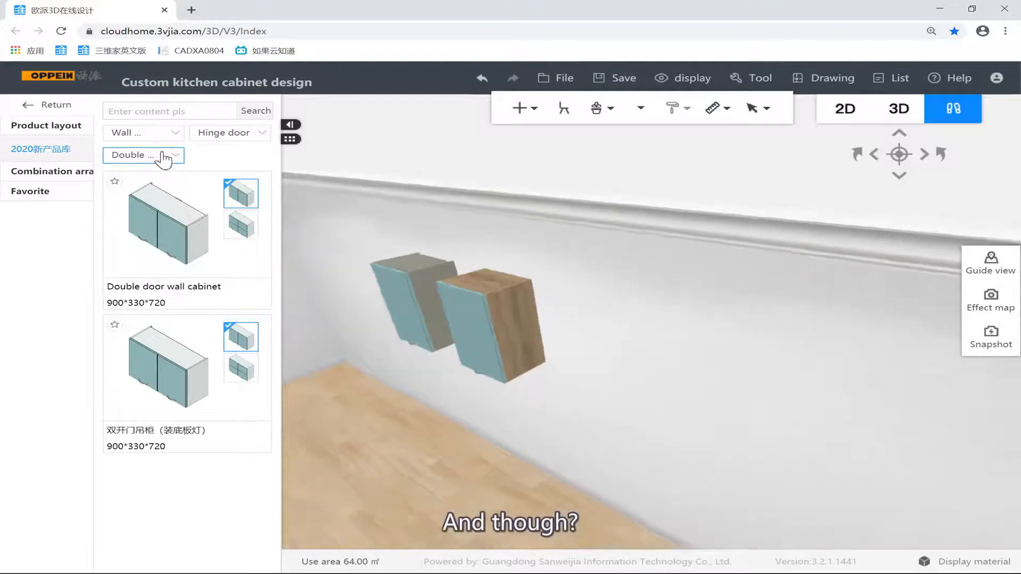
pyautogui.press('a')
# Place a 900*330*720 Double lift door wall cabinet from the lift-up group about 690 mm beside the wood-grain cabinet.
pyautogui.click(166, 154)
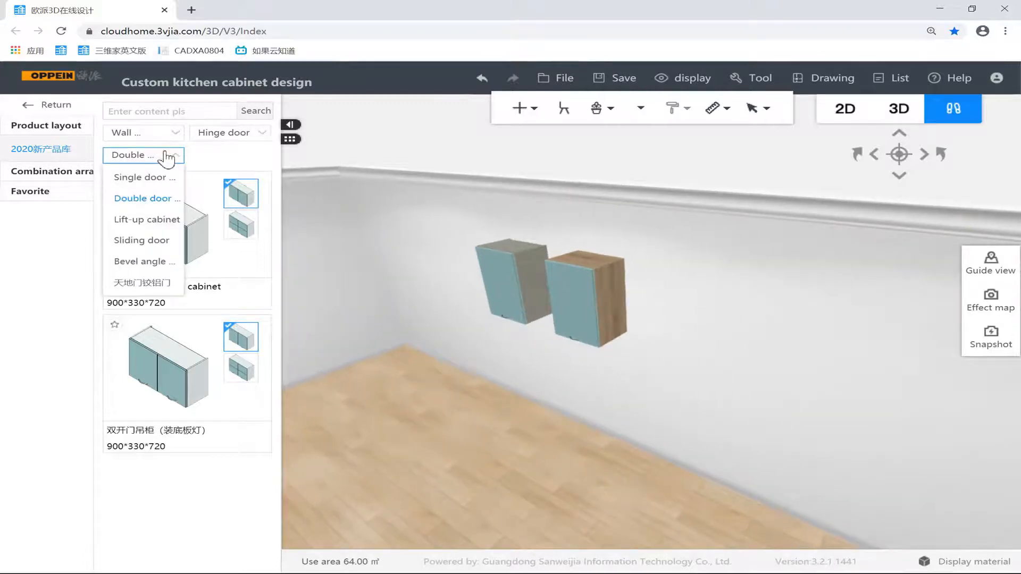
pyautogui.click(145, 220)
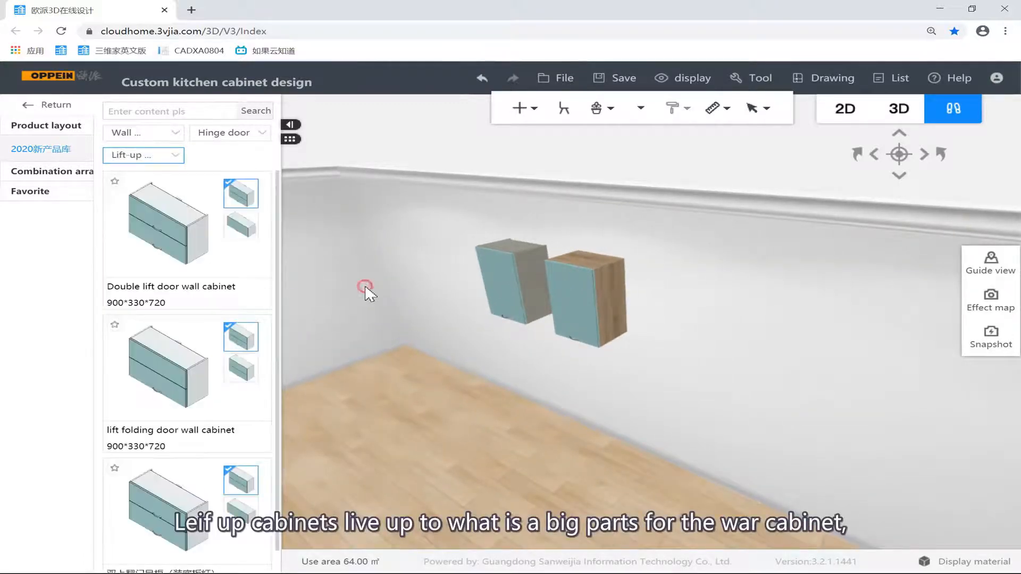
pyautogui.moveTo(365, 287); pyautogui.dragTo(460, 290)
pyautogui.press('s')
pyautogui.press('a')
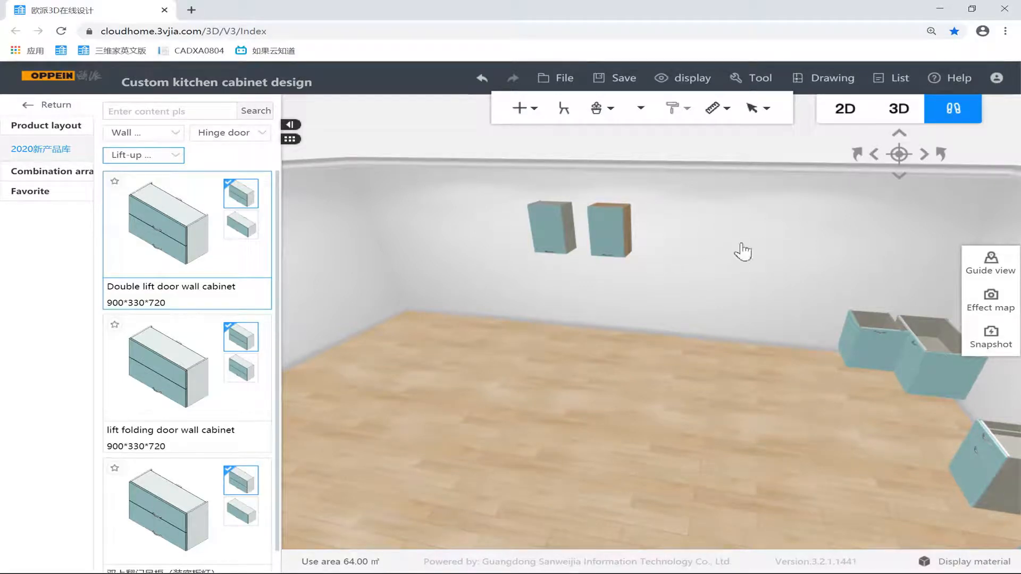
pyautogui.click(699, 253)
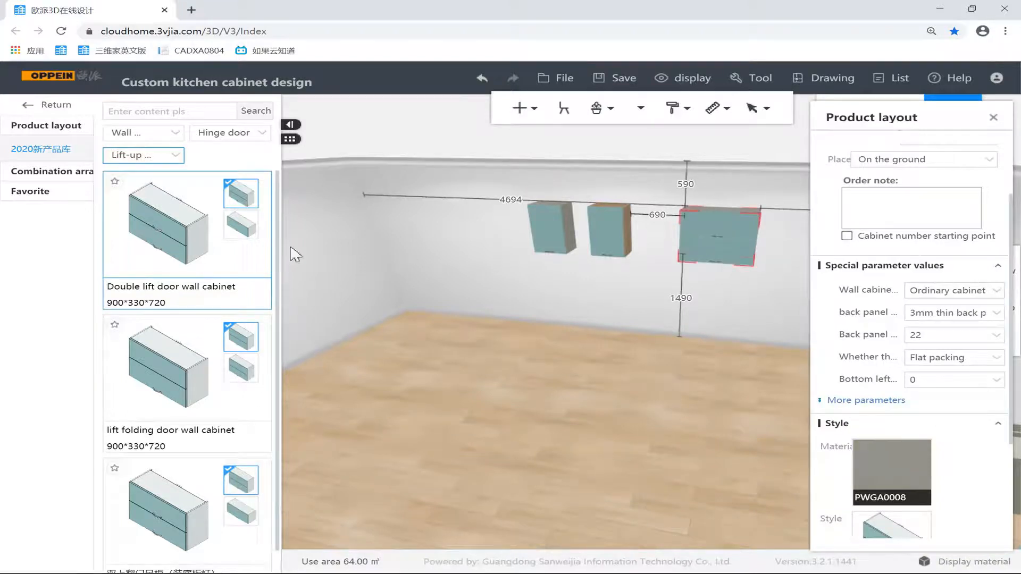
# Choose the single lift door variant of the wall cabinet and place it directly against the double lift door cabinet.
pyautogui.click(241, 223)
pyautogui.click(146, 220)
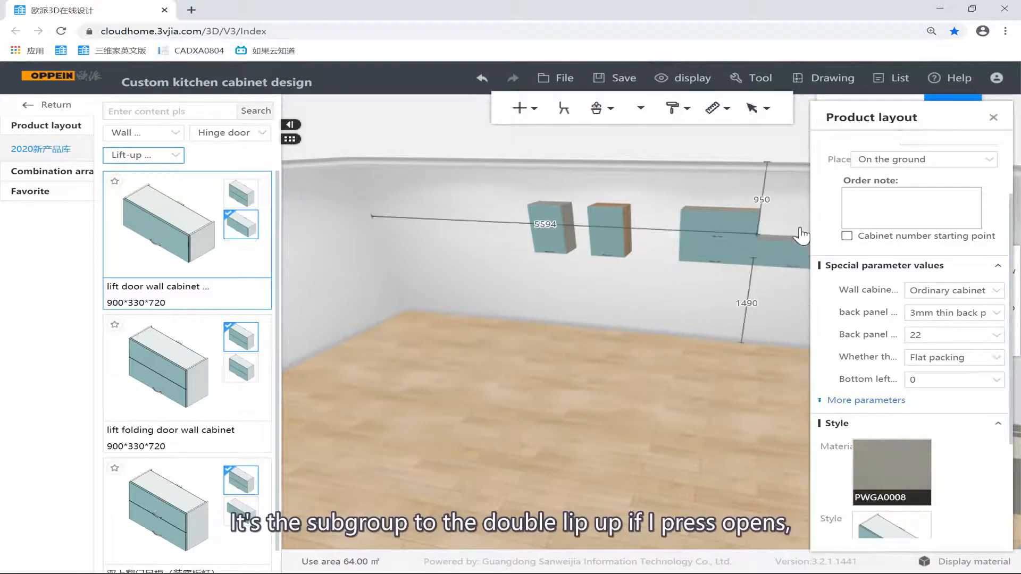
pyautogui.click(792, 240)
pyautogui.press('d')
pyautogui.click(519, 342)
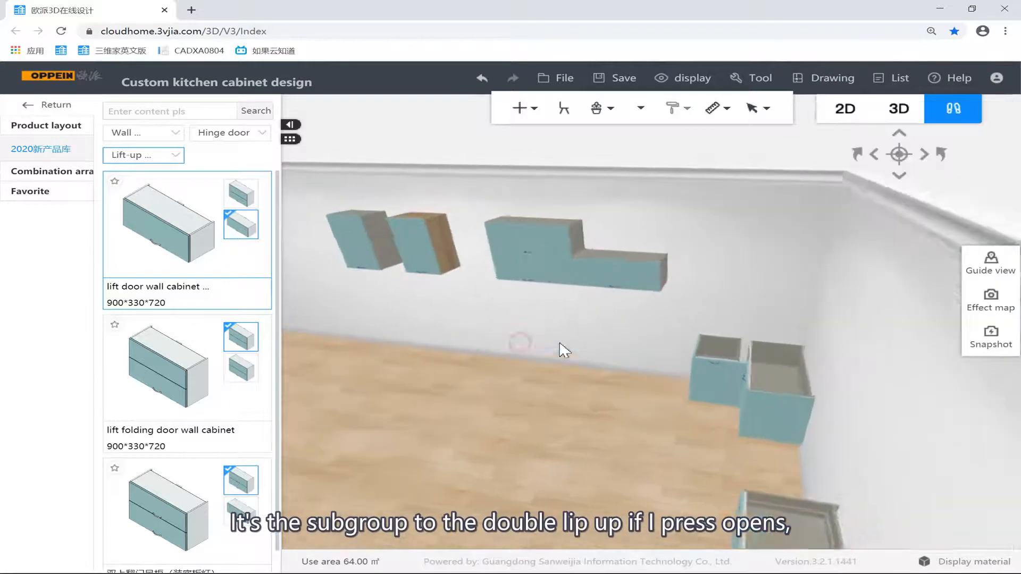
# Open all cabinet doors and view how the two lift-up wall cabinets open.
pyautogui.press('w')
pyautogui.press('o')
pyautogui.moveTo(498, 344); pyautogui.dragTo(570, 344)
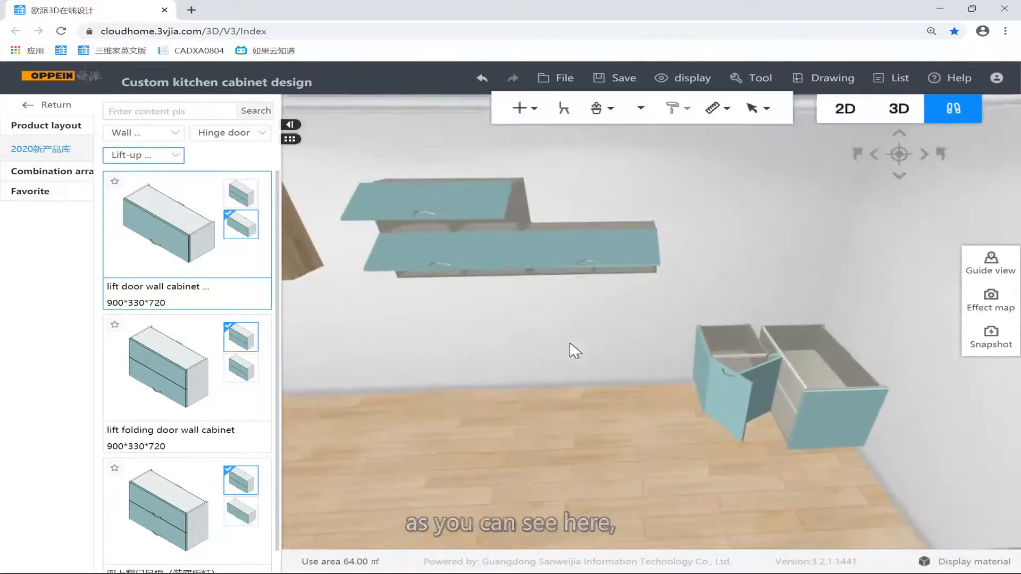
pyautogui.moveTo(550, 310); pyautogui.dragTo(597, 221)
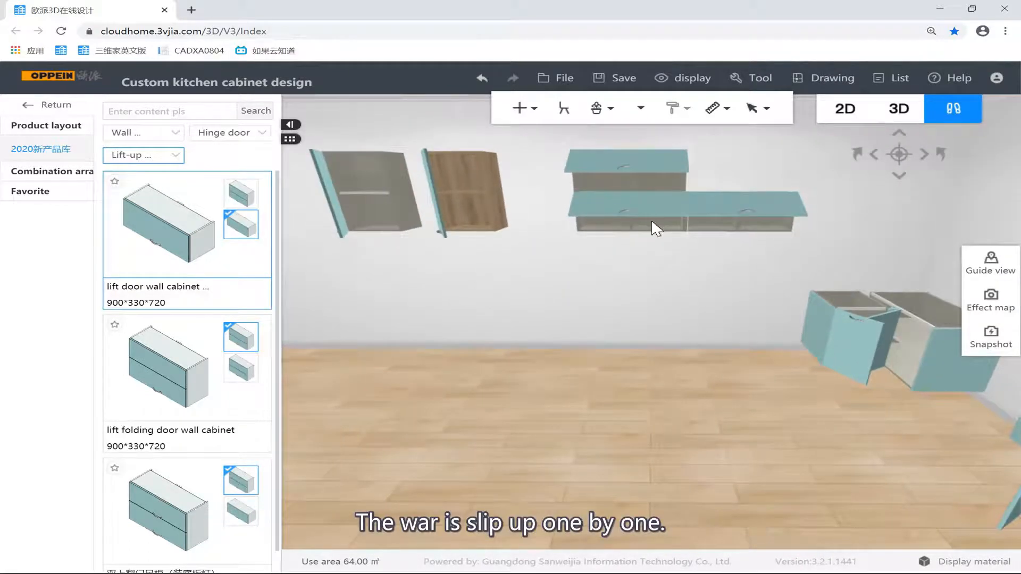
# Try support models PWWF0003 and PWWF0015 on the upper door of the double lift door cabinet and settle on PWWF0010.
pyautogui.moveTo(672, 230); pyautogui.dragTo(732, 249)
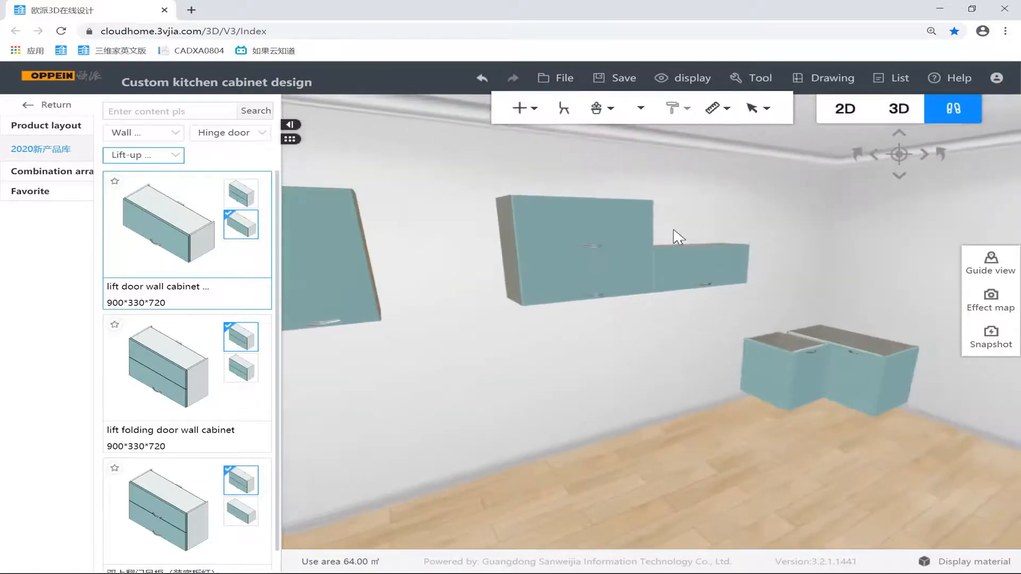
pyautogui.click(581, 219)
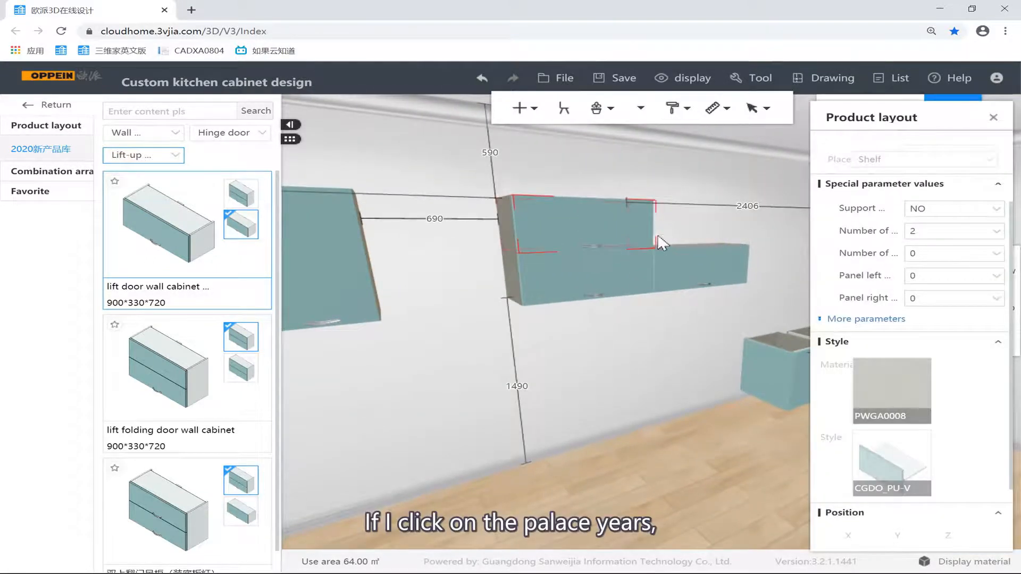
pyautogui.click(1002, 209)
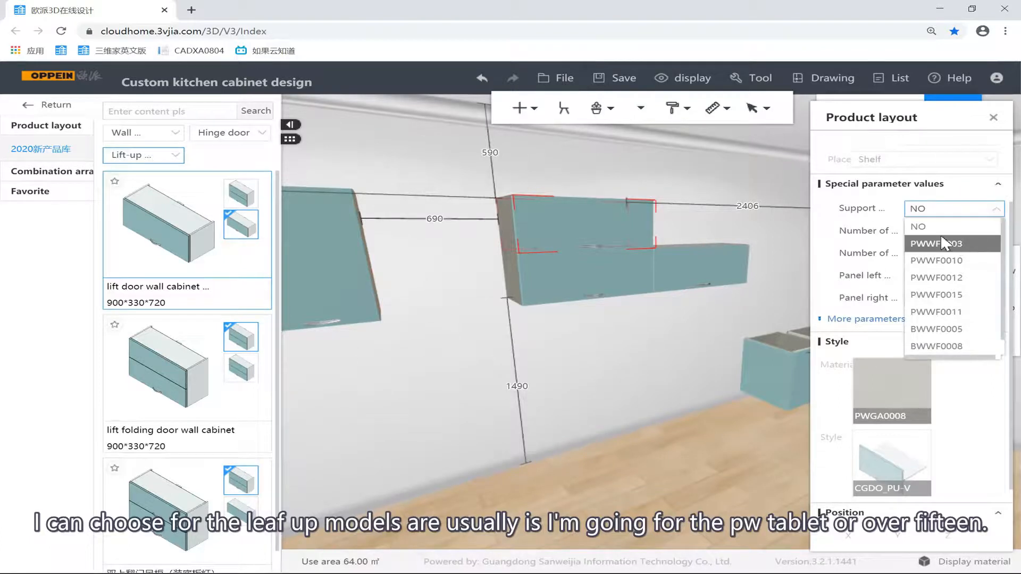
pyautogui.click(944, 244)
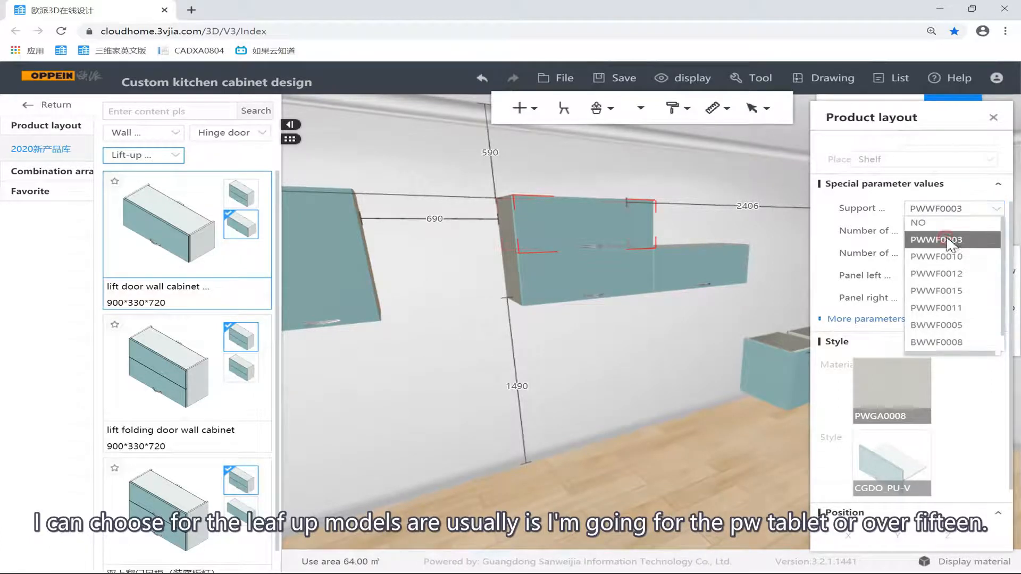
pyautogui.click(998, 211)
pyautogui.click(961, 288)
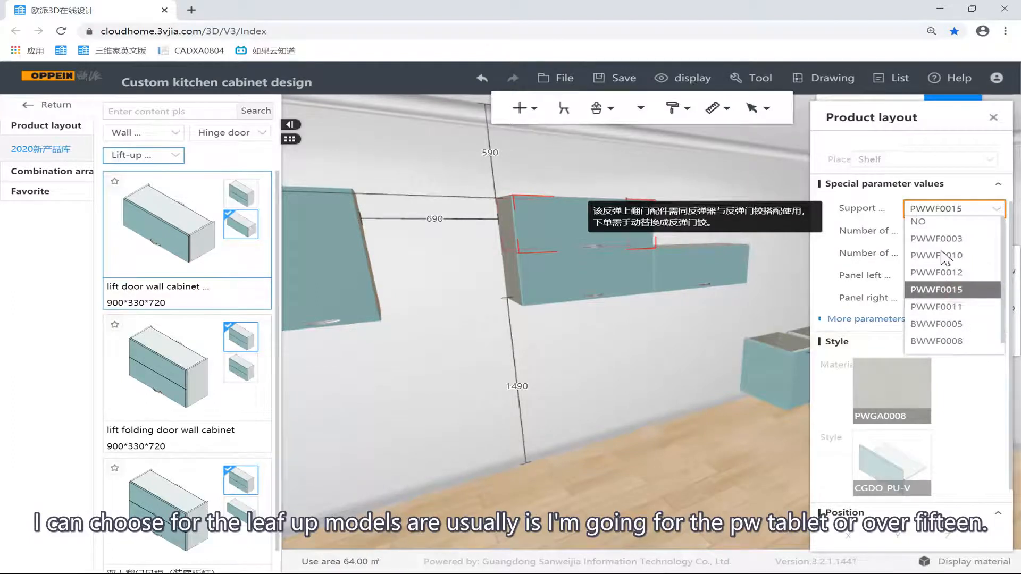
pyautogui.click(952, 208)
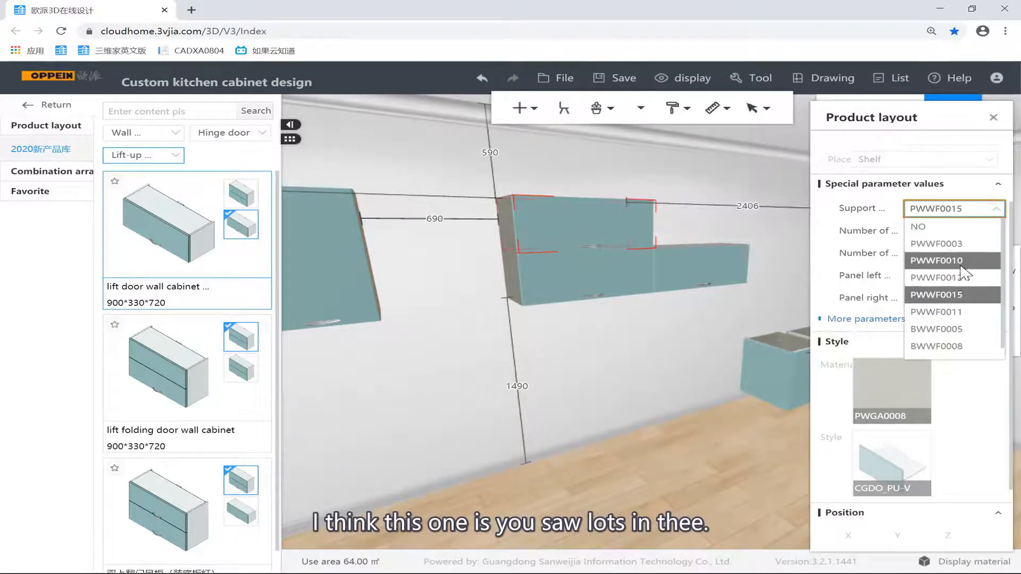
pyautogui.click(946, 260)
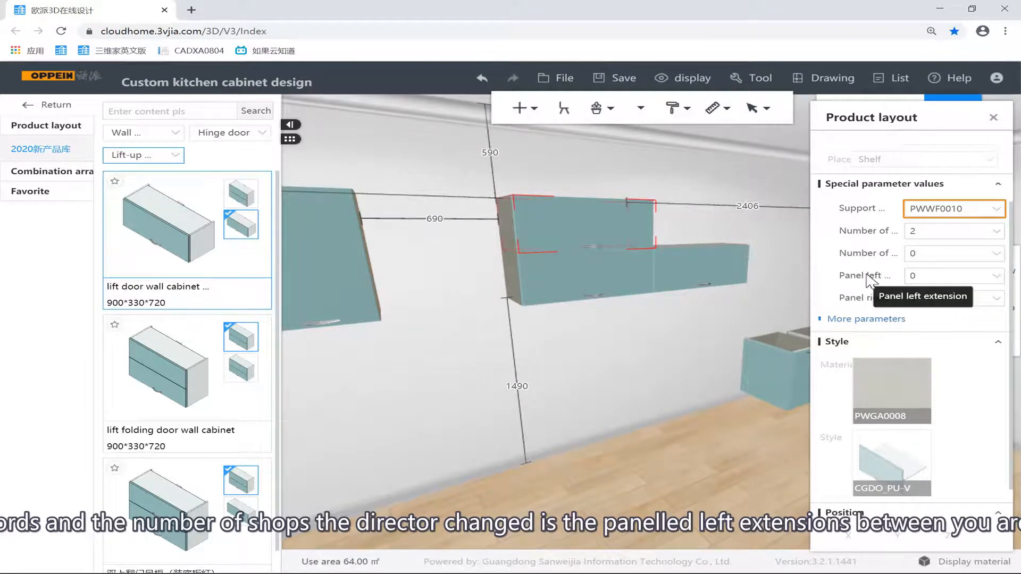
# Set the support model of the lower door of the double lift door cabinet to PWWF0010.
pyautogui.click(835, 321)
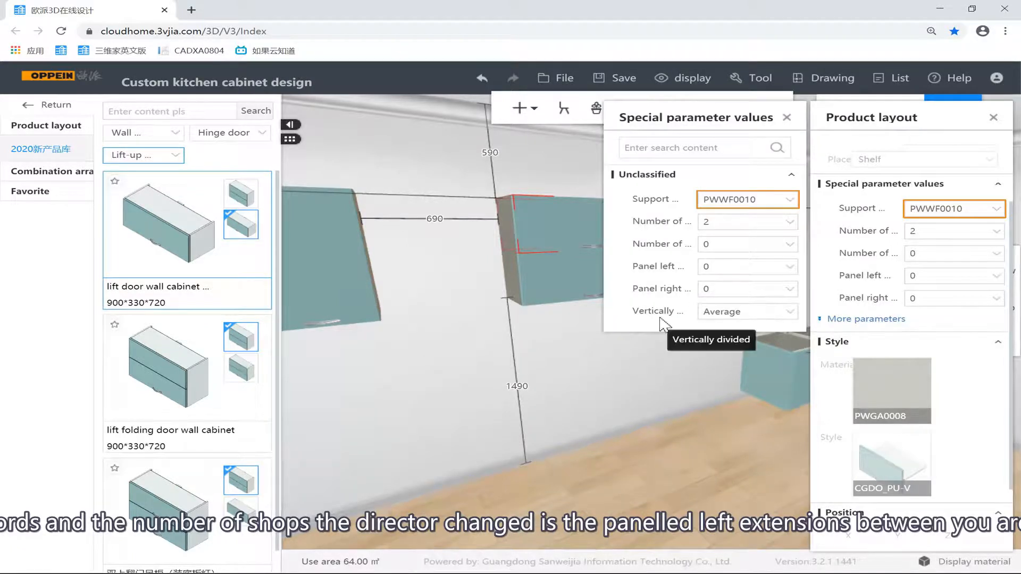
pyautogui.click(546, 238)
pyautogui.click(559, 253)
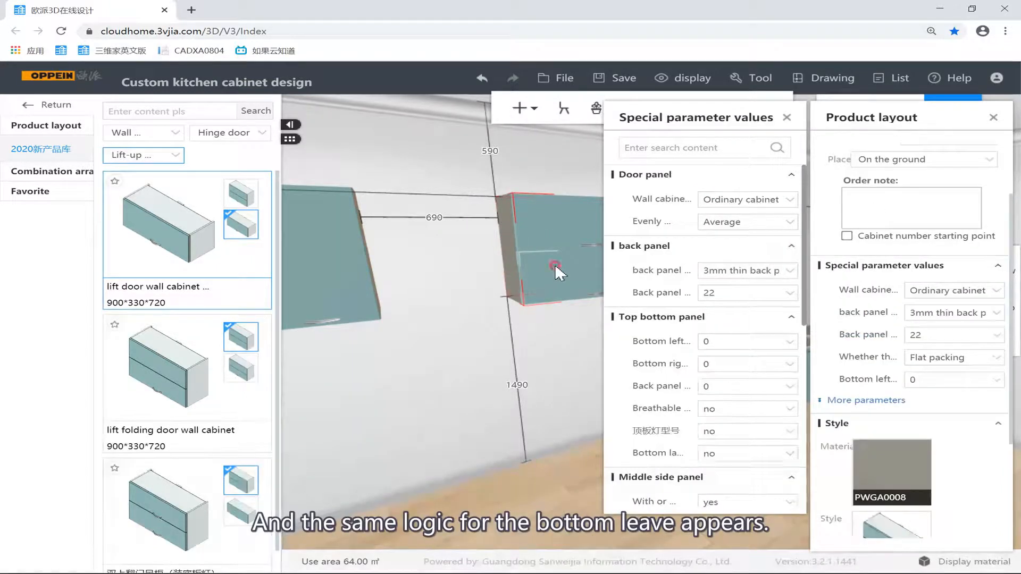
pyautogui.click(974, 208)
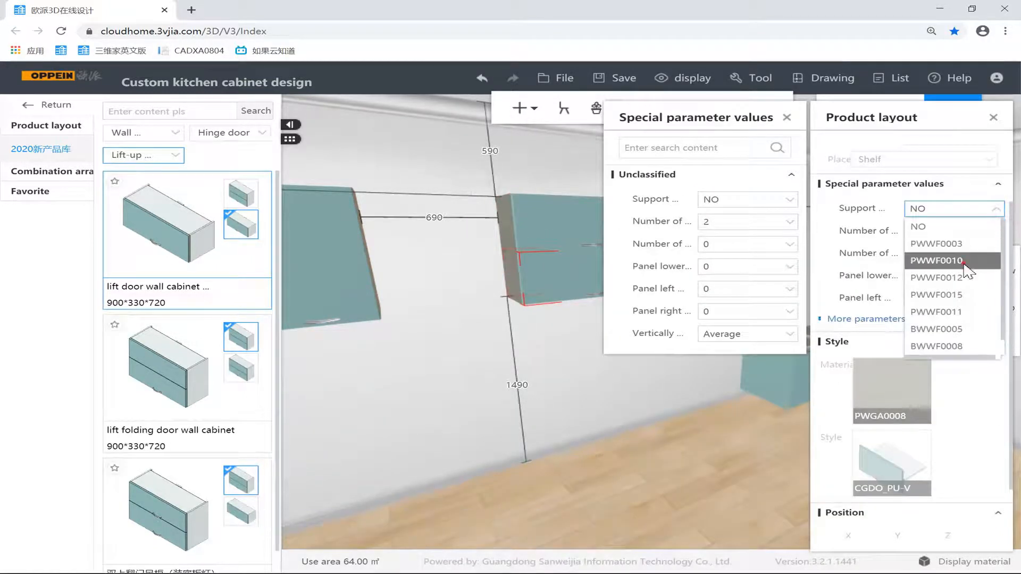
pyautogui.click(936, 255)
pyautogui.click(946, 206)
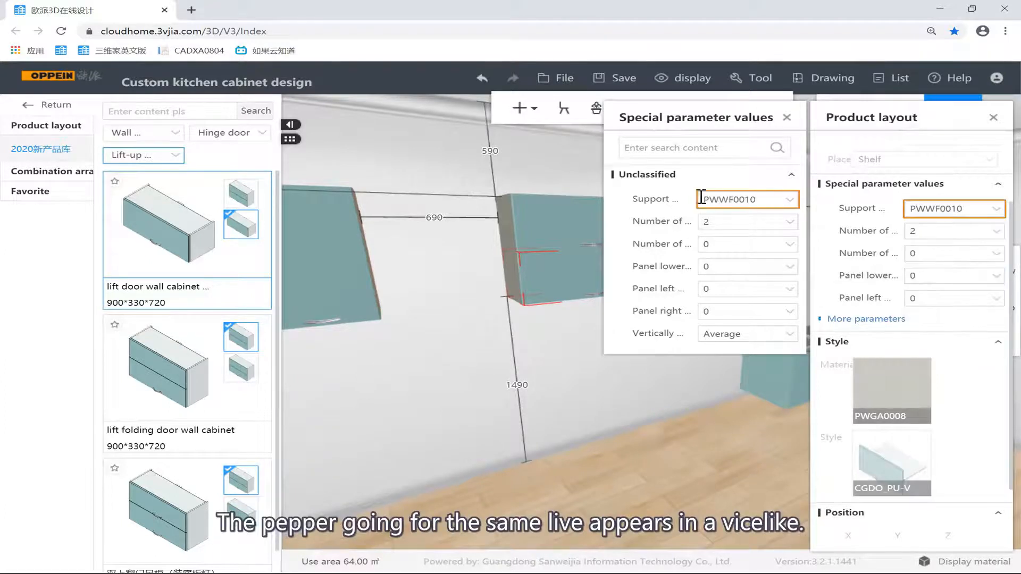
# Select the whole double lift door cabinet and look through its full list of special parameters.
pyautogui.click(585, 158)
pyautogui.moveTo(572, 162); pyautogui.dragTo(703, 194, button='right')
pyautogui.click(656, 212)
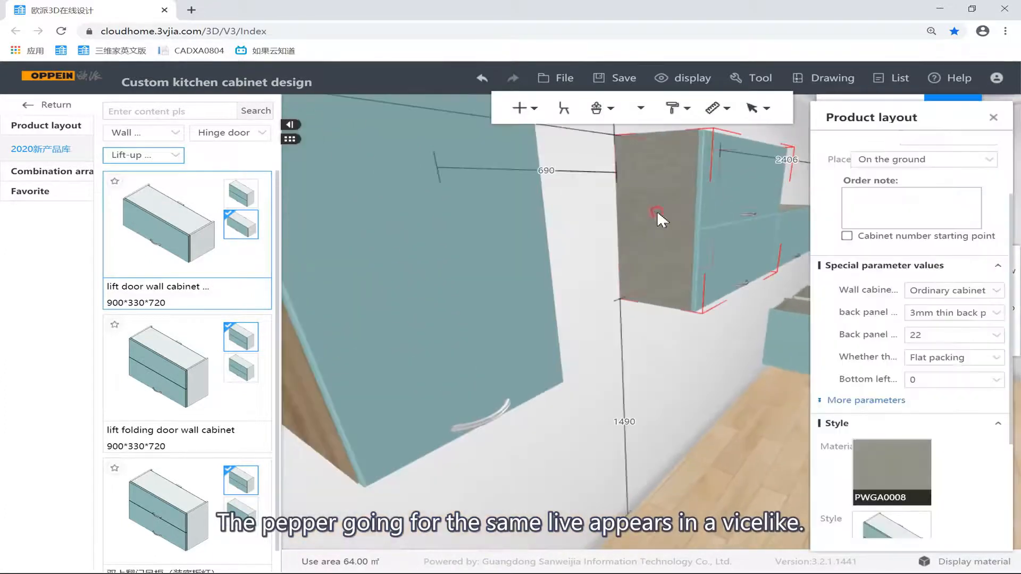
pyautogui.moveTo(738, 252); pyautogui.dragTo(495, 234, button='right')
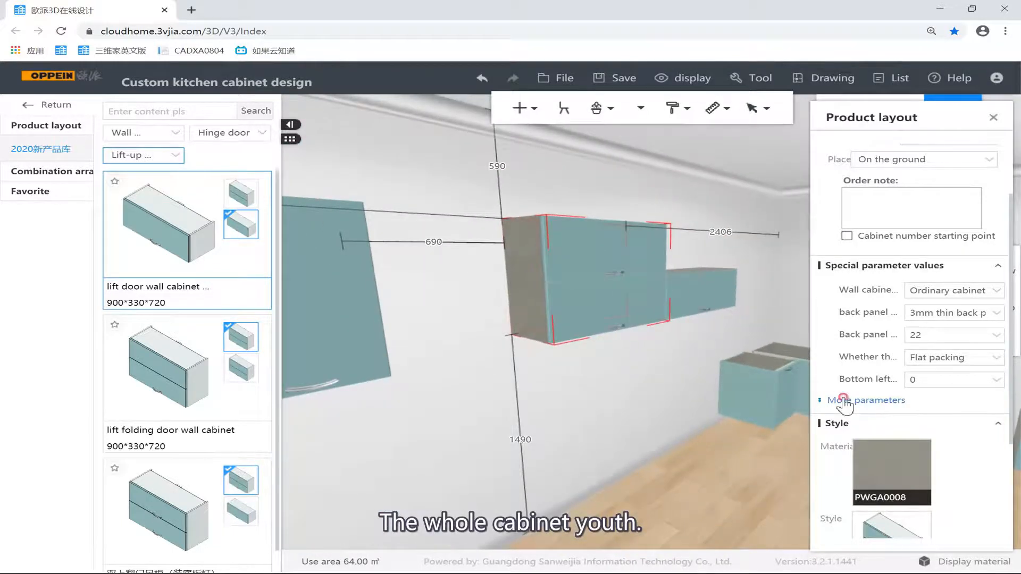
pyautogui.click(843, 400)
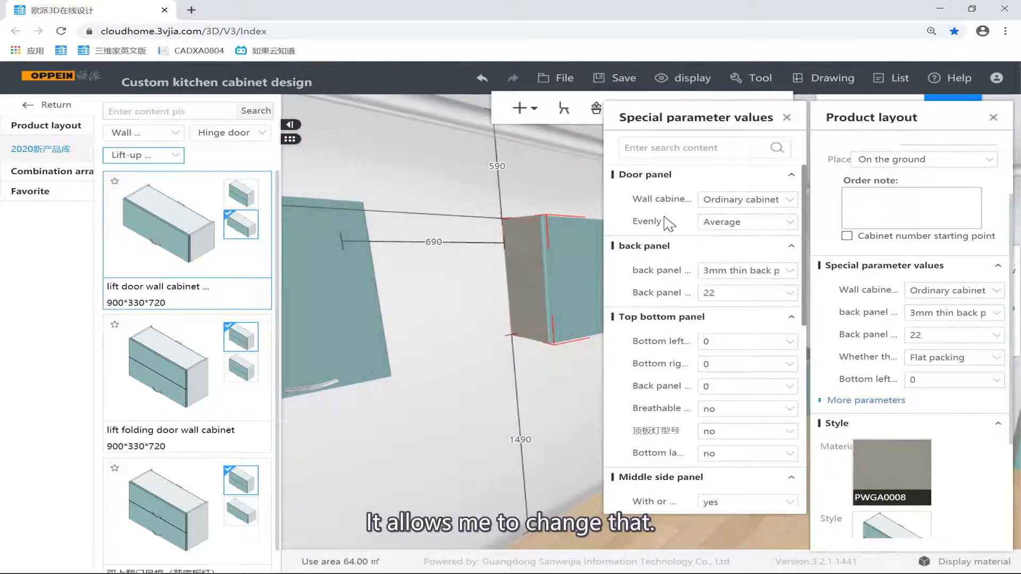
pyautogui.scroll(-5, 727, 264)
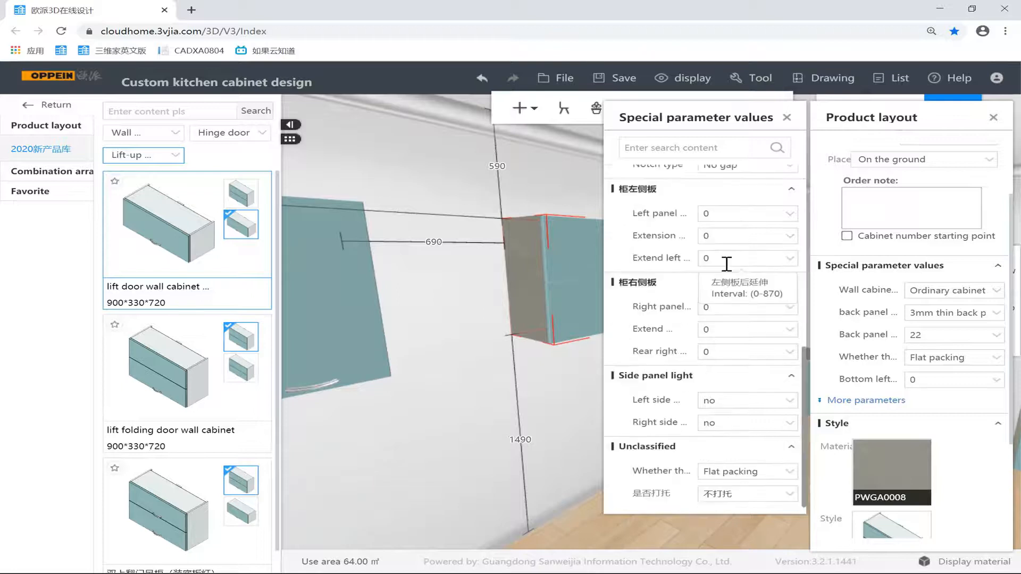
pyautogui.scroll(5, 681, 229)
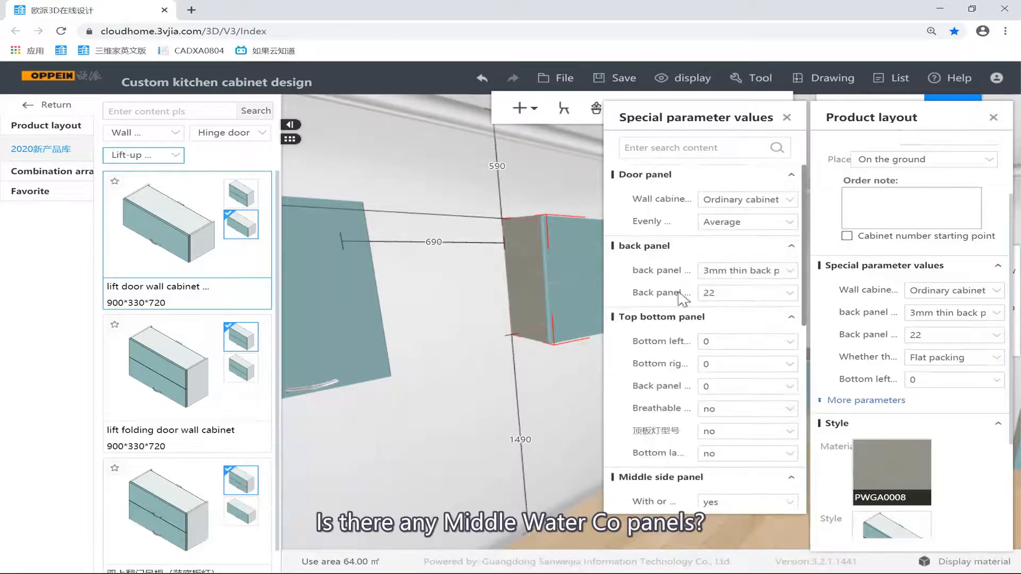
pyautogui.moveTo(804, 301); pyautogui.dragTo(796, 348)
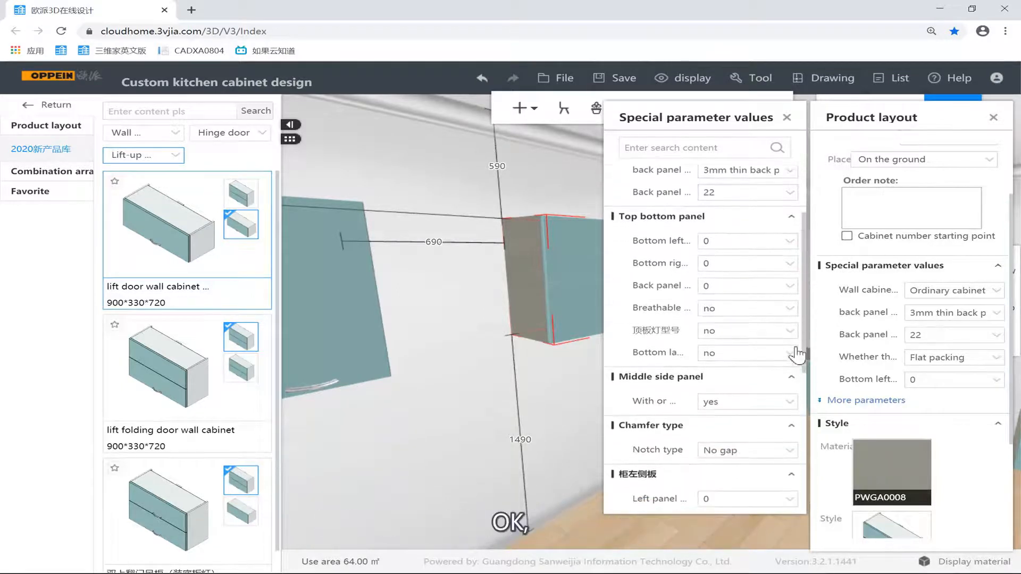
# Open the double lift door cabinet and inspect the middle vertical panel inside it.
pyautogui.moveTo(595, 351); pyautogui.dragTo(565, 343)
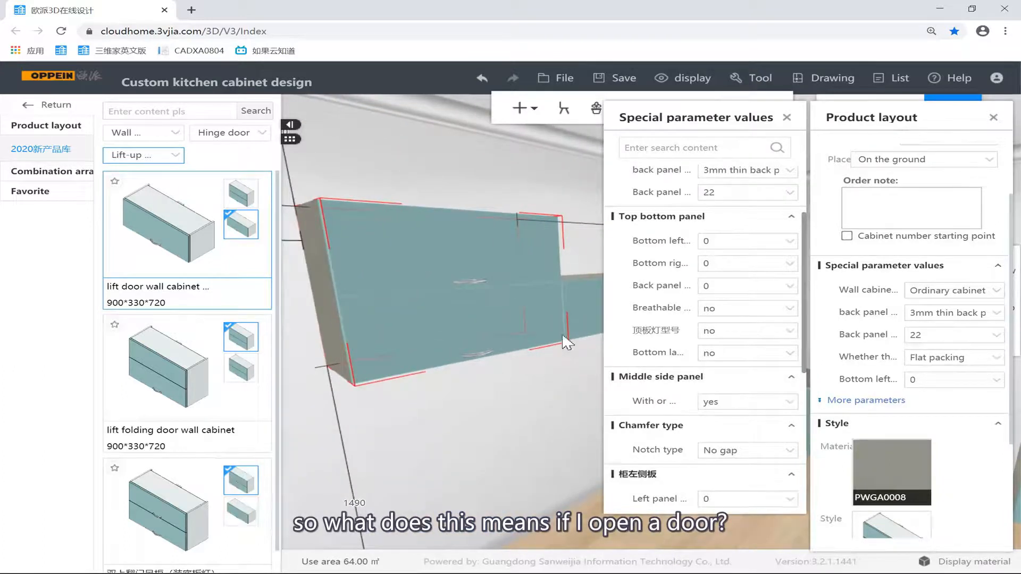
pyautogui.click(506, 257)
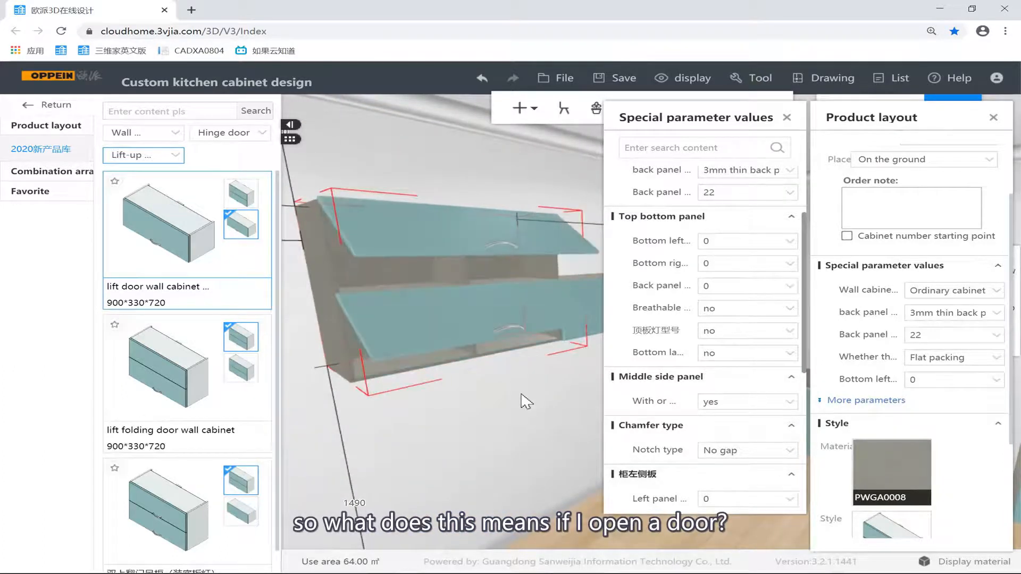
pyautogui.moveTo(525, 352); pyautogui.dragTo(473, 258)
pyautogui.click(504, 267)
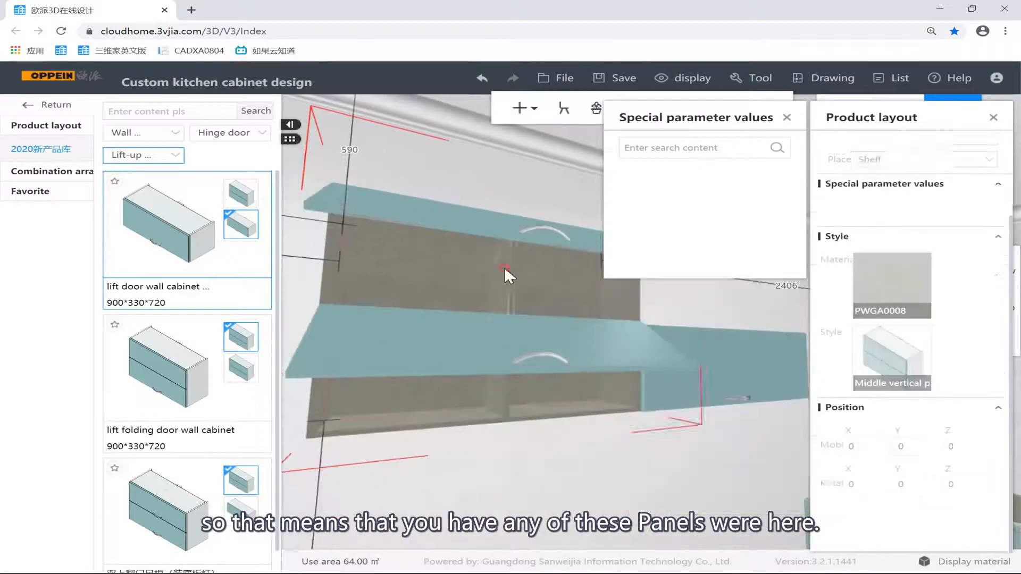
# Try the double lift door cabinet without its middle side board by choosing no, and restore the option to yes.
pyautogui.click(575, 298)
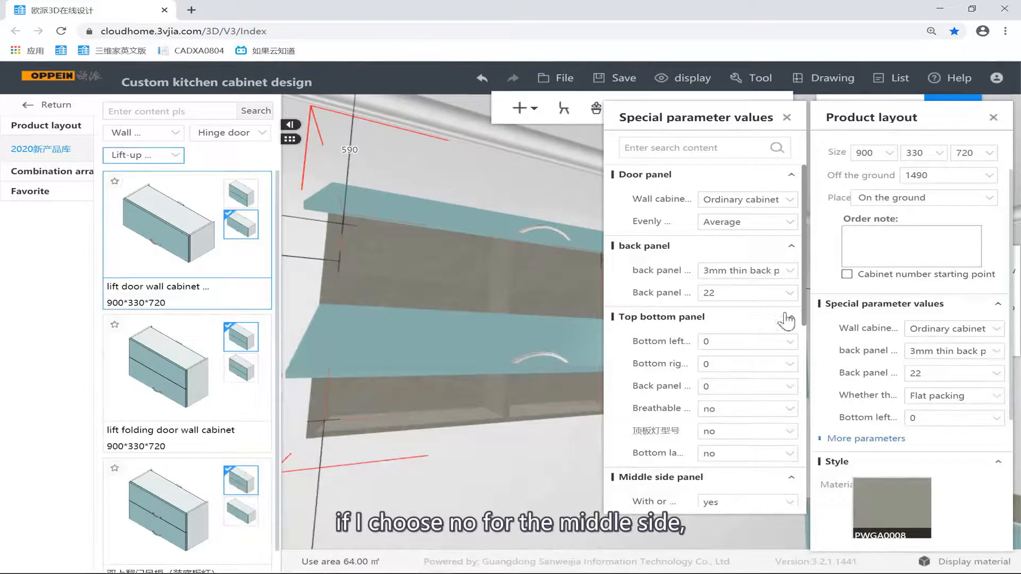
pyautogui.scroll(-2, 617, 367)
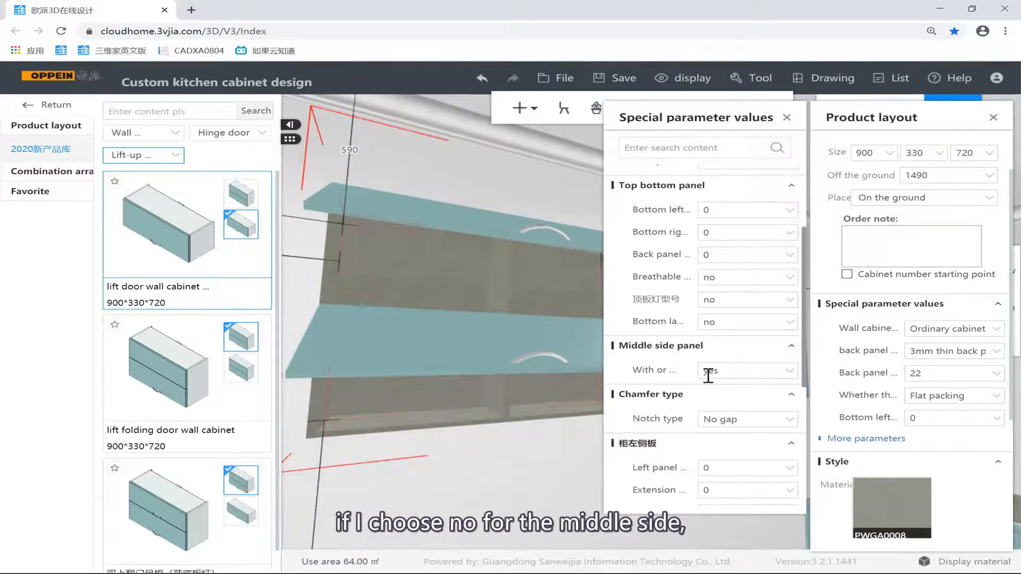
pyautogui.click(789, 378)
pyautogui.click(791, 377)
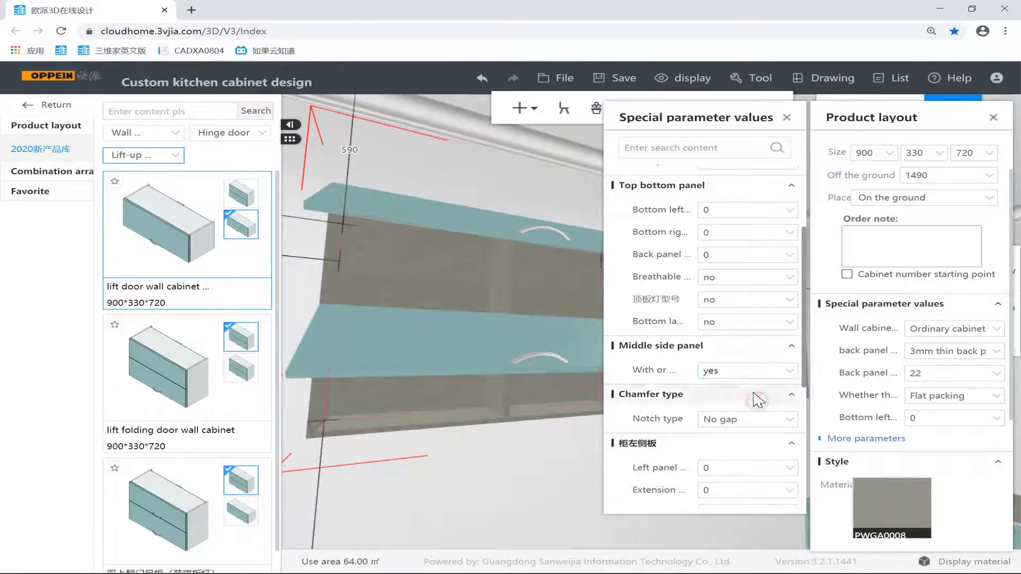
pyautogui.click(790, 377)
pyautogui.click(723, 384)
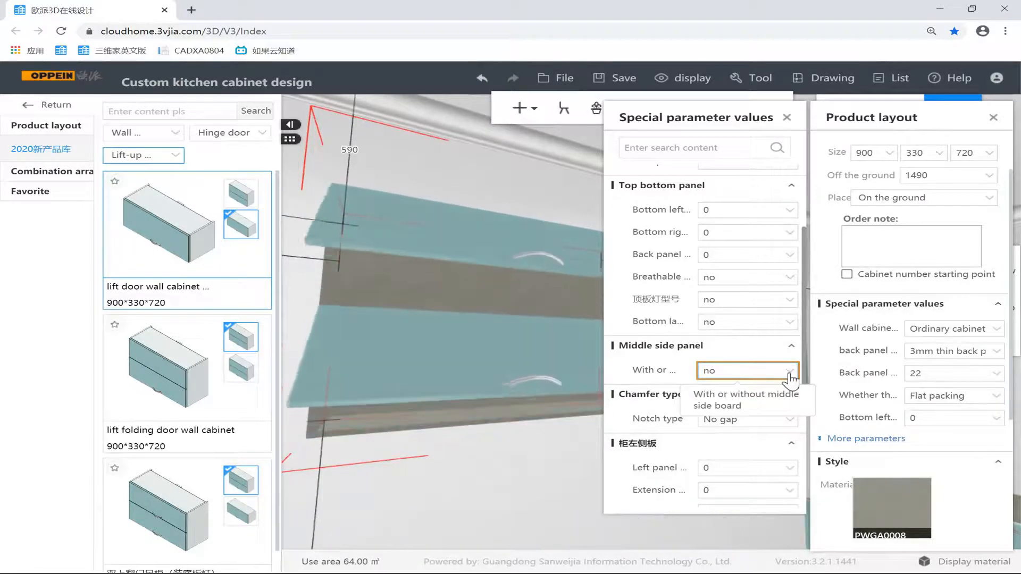
pyautogui.click(741, 370)
pyautogui.click(729, 407)
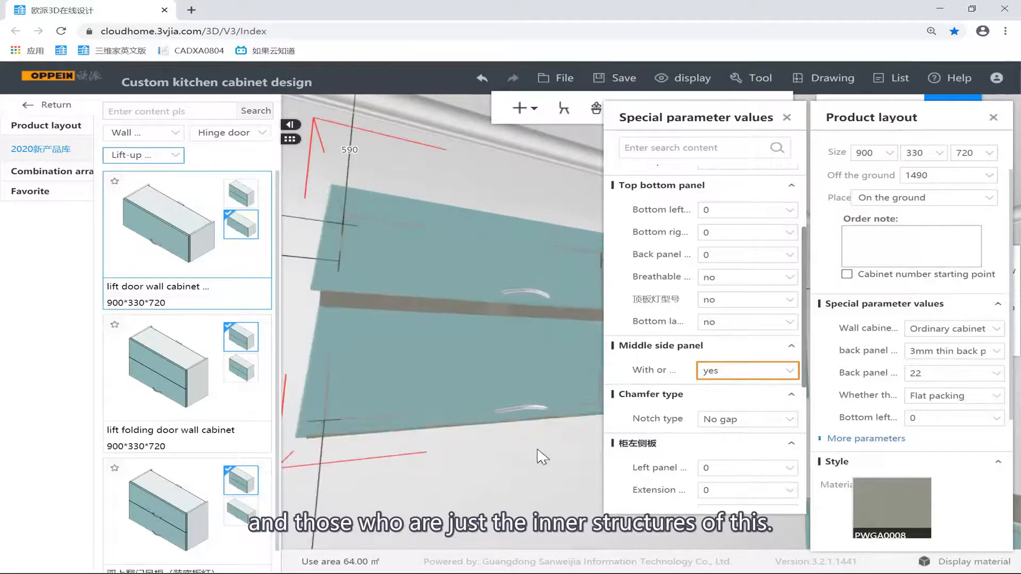
# Review the side panel, light and packing parameters of the double lift door cabinet and look over the neighbouring wall cabinets.
pyautogui.scroll(-4, 695, 383)
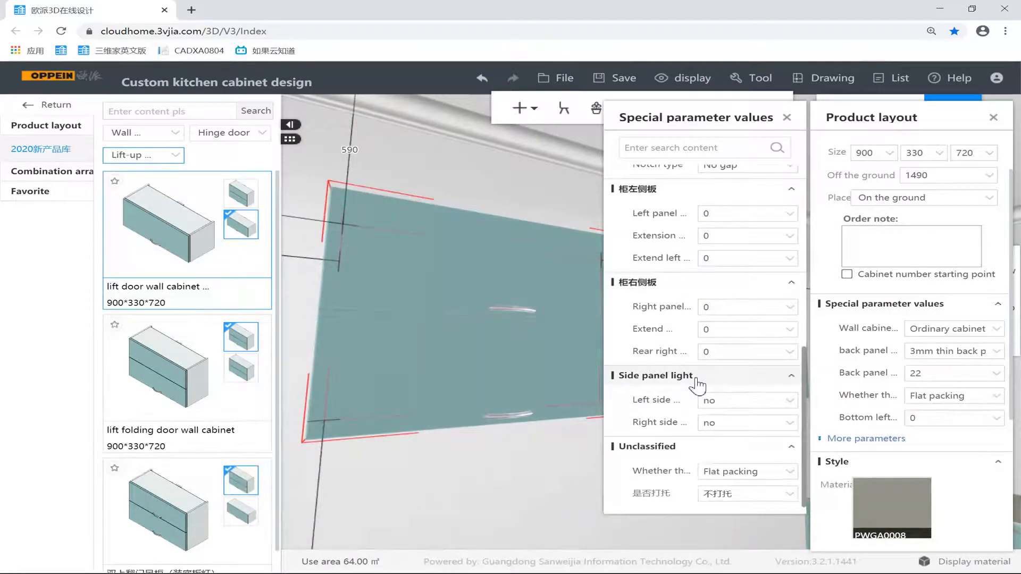
pyautogui.scroll(6, 701, 384)
pyautogui.moveTo(563, 426); pyautogui.dragTo(483, 455, button='right')
pyautogui.click(483, 456)
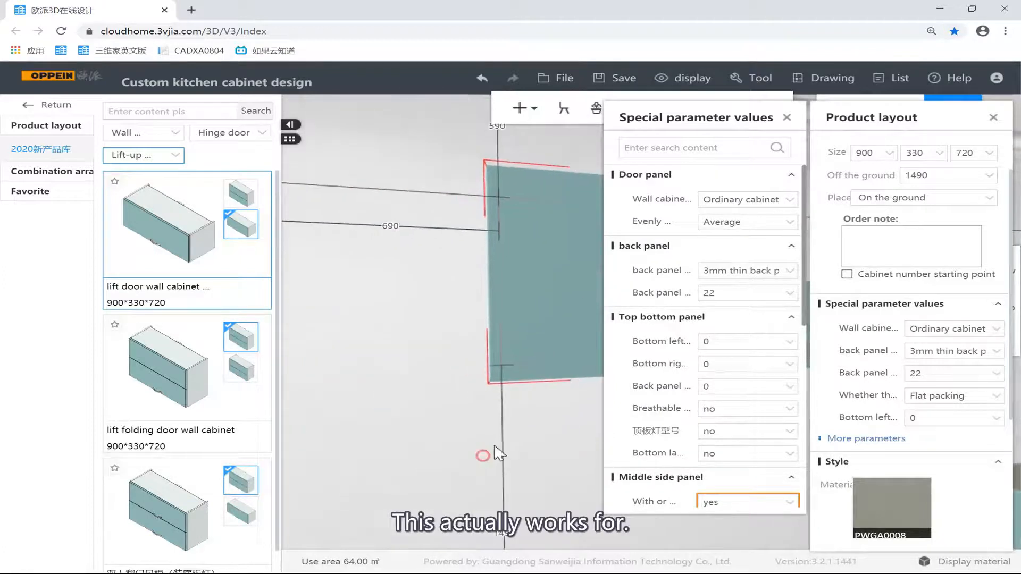
pyautogui.moveTo(512, 402)
pyautogui.mouseDown(button='right')
pyautogui.moveTo(394, 434)
pyautogui.moveTo(505, 391)
pyautogui.mouseUp(button='right')
pyautogui.click(544, 359)
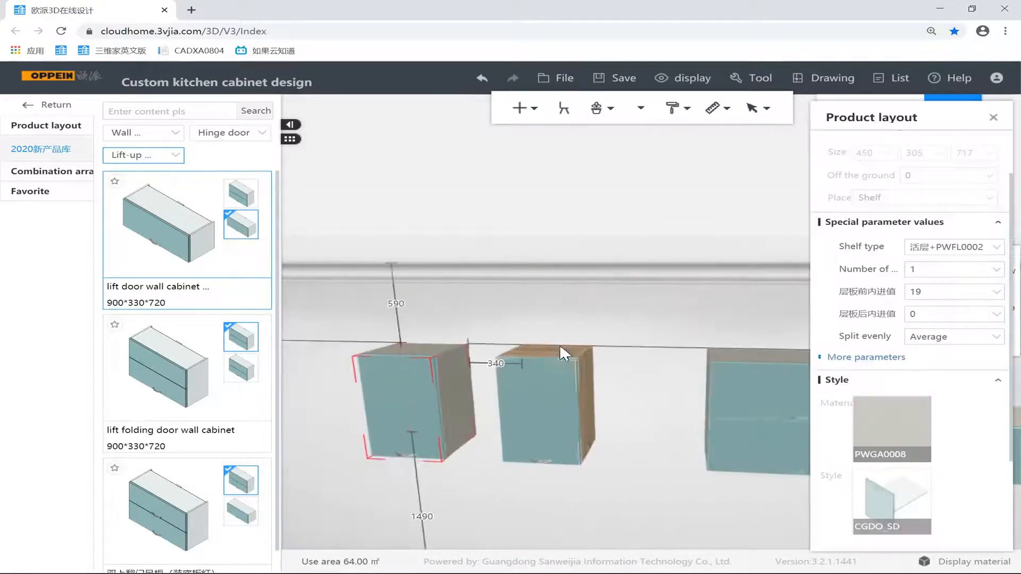
pyautogui.click(671, 267)
pyautogui.moveTo(670, 269); pyautogui.dragTo(706, 308, button='right')
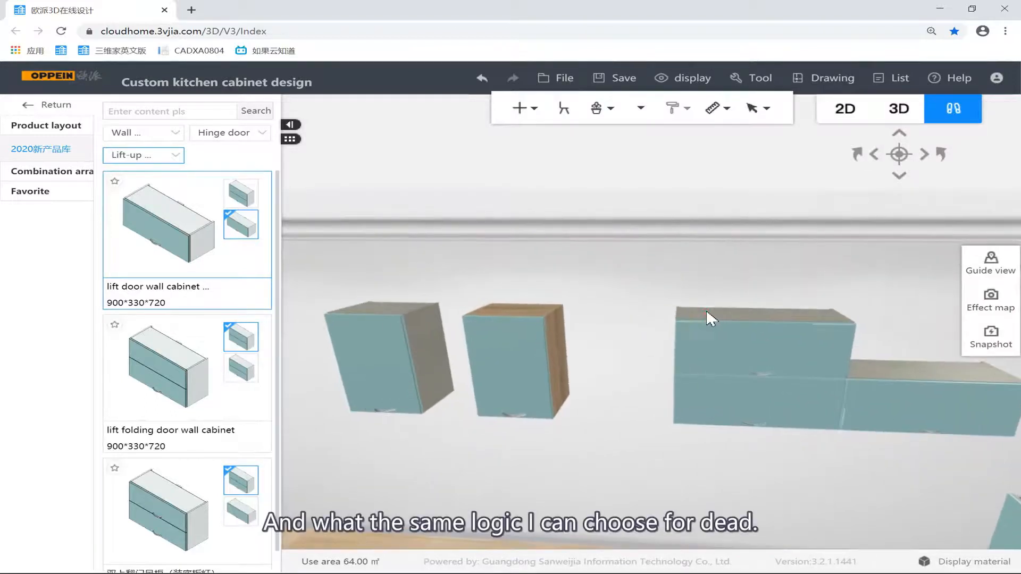
# Divide the door panels of the double lift door cabinet unevenly, with a door height of 300.
pyautogui.click(706, 308)
pyautogui.click(872, 438)
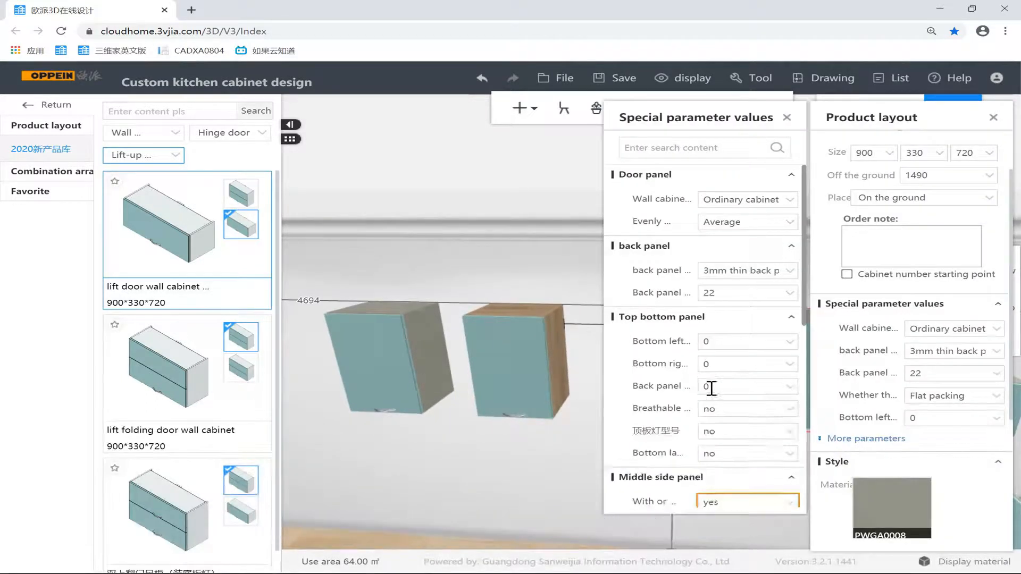
pyautogui.scroll(-5, 710, 388)
pyautogui.scroll(5, 711, 388)
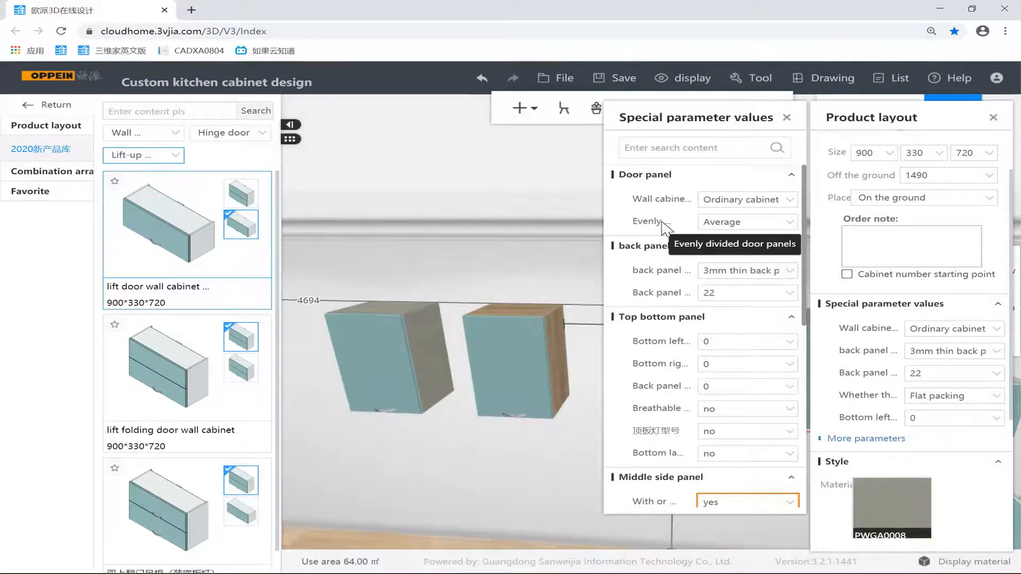
pyautogui.click(784, 222)
pyautogui.click(754, 254)
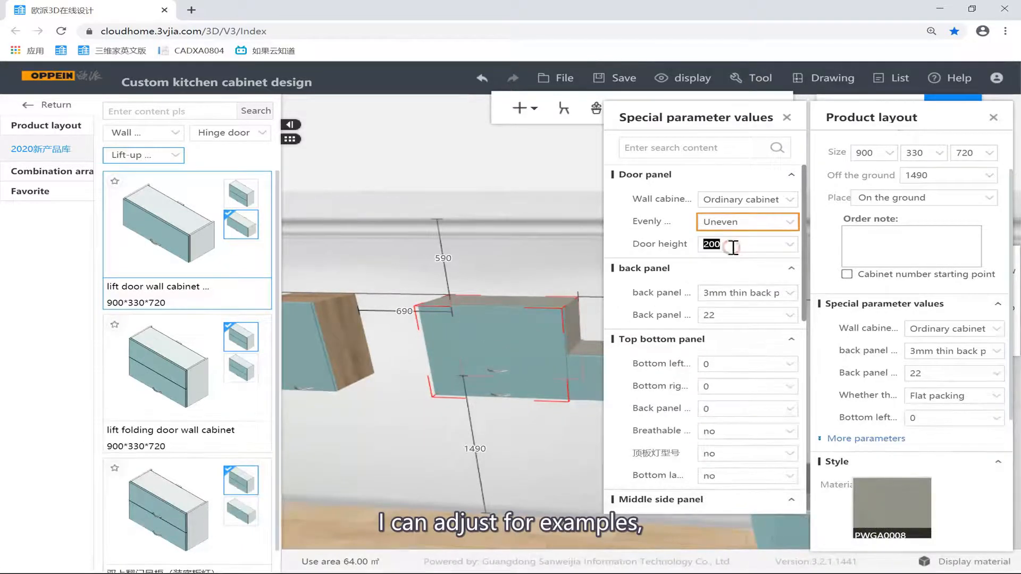
pyautogui.write('30')
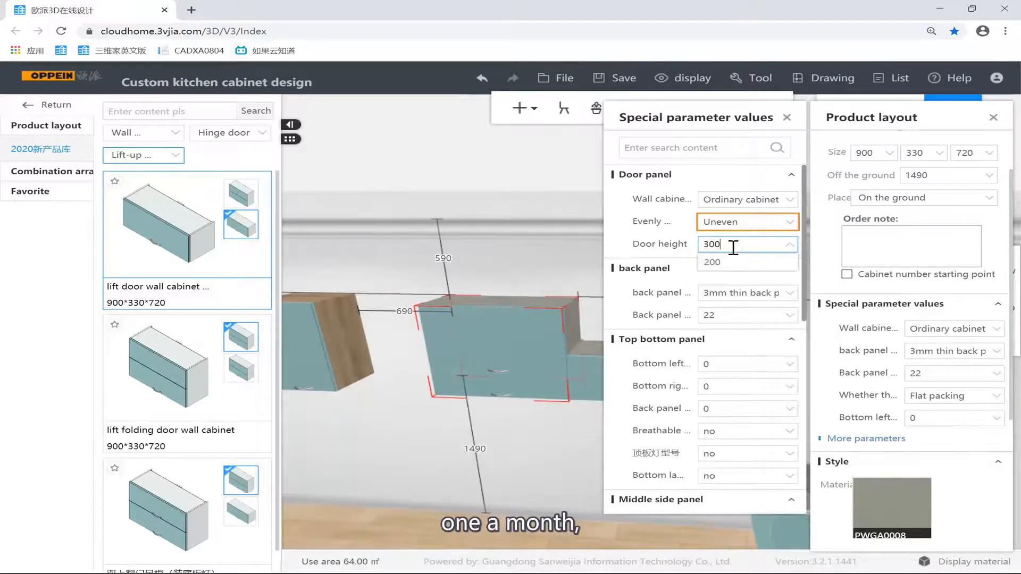
pyautogui.press('Return')
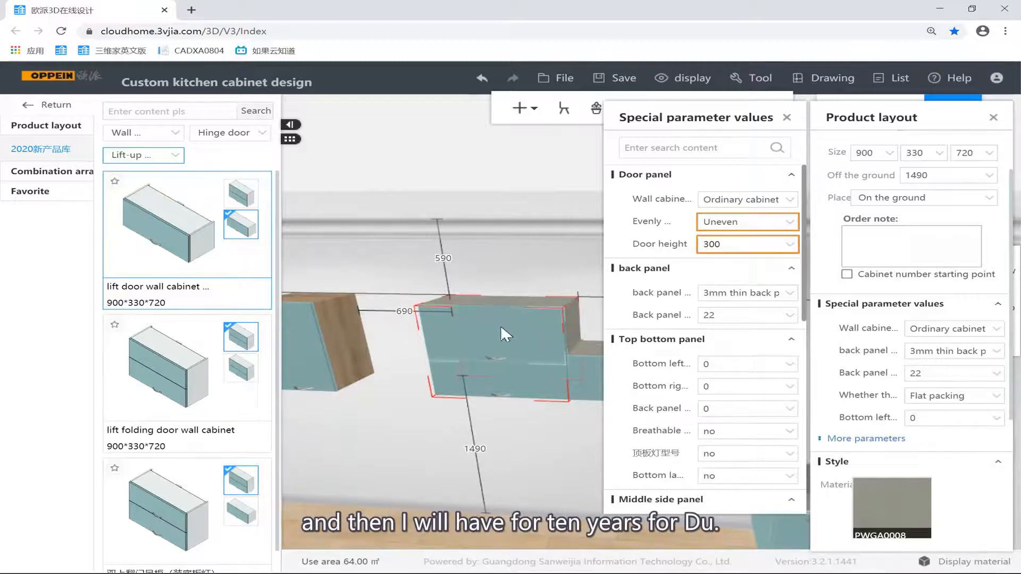
# Open the cabinet doors to view how the unevenly divided lift doors look.
pyautogui.press('d')
pyautogui.moveTo(532, 289); pyautogui.dragTo(545, 258, button='right')
pyautogui.press('o')
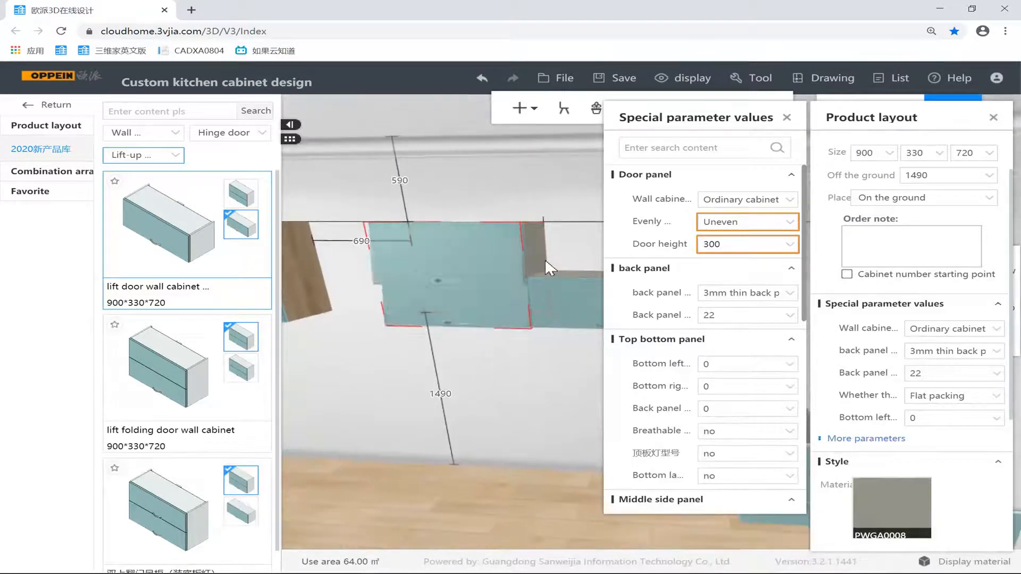
# Remove the middle side panel from the double lift door cabinet by setting its option to no, and view the cabinet.
pyautogui.scroll(-10, 725, 316)
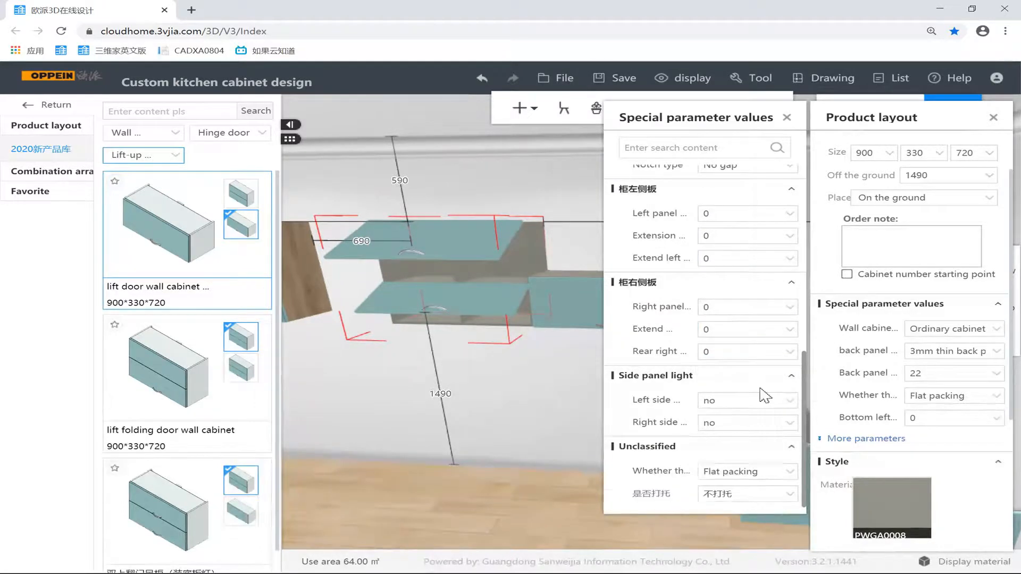
pyautogui.scroll(10, 761, 388)
pyautogui.scroll(-10, 681, 326)
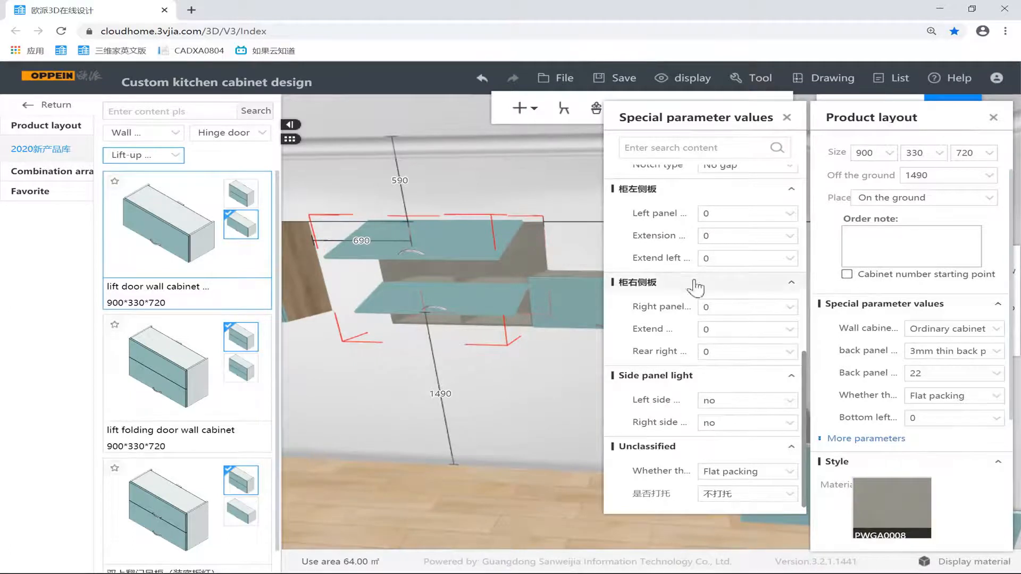
pyautogui.scroll(1, 807, 397)
pyautogui.scroll(5, 807, 396)
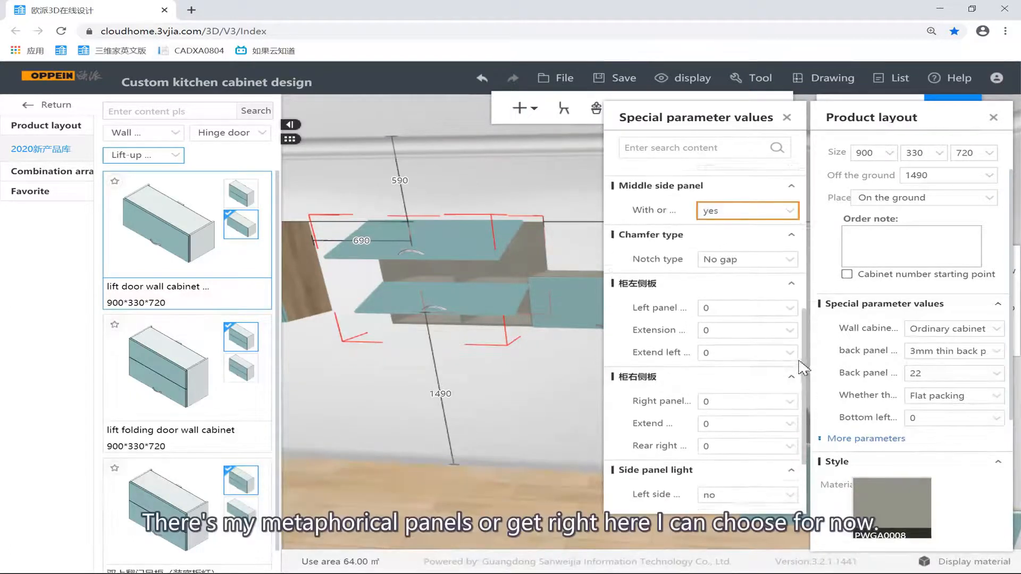
pyautogui.click(783, 284)
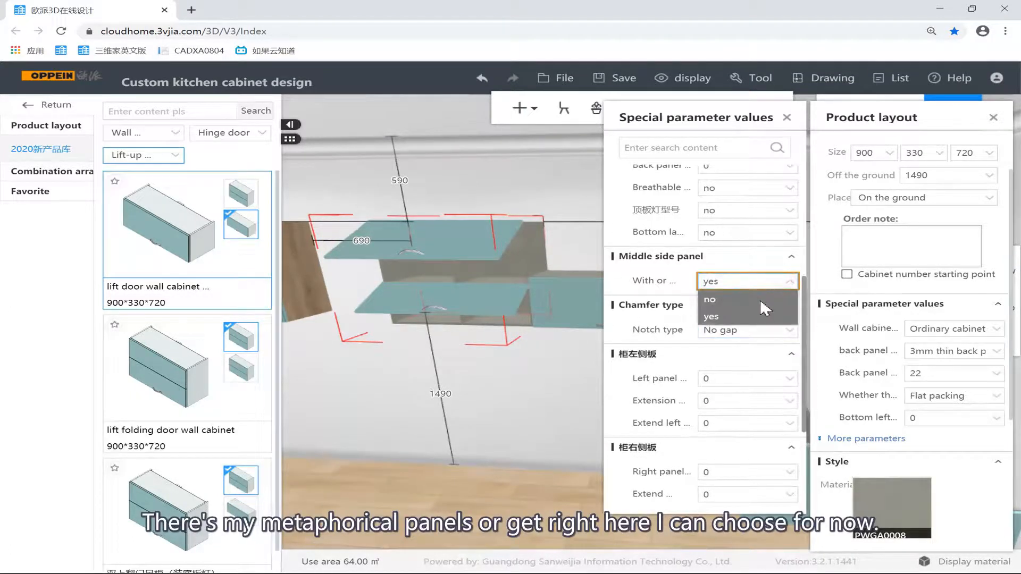
pyautogui.click(786, 311)
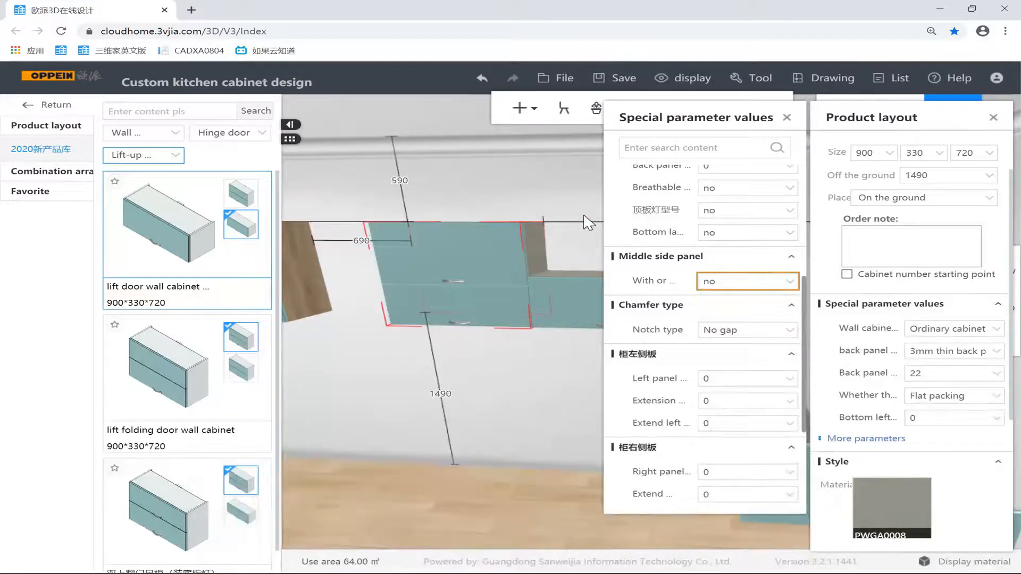
pyautogui.click(587, 222)
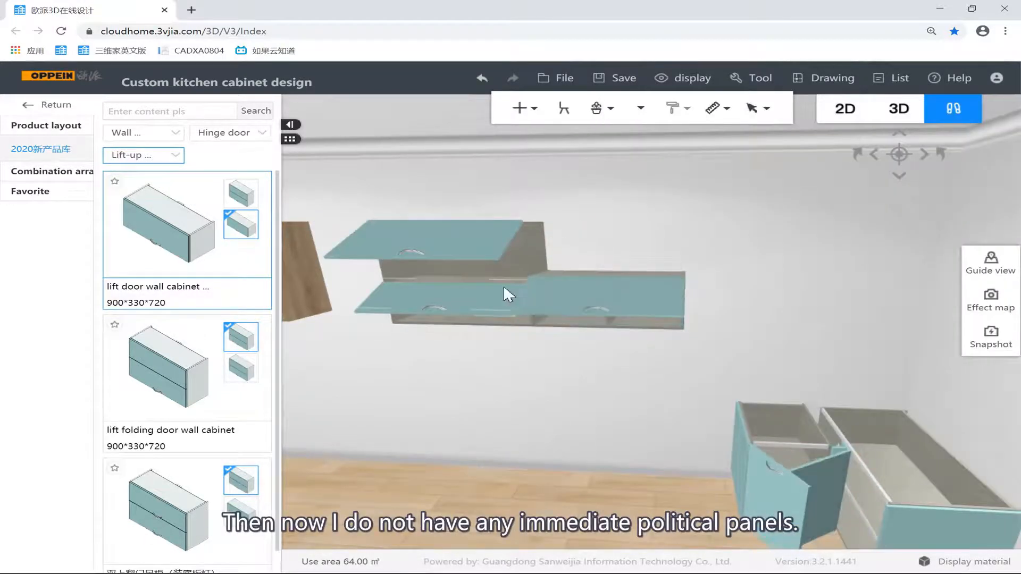
pyautogui.scroll(2, 674, 281)
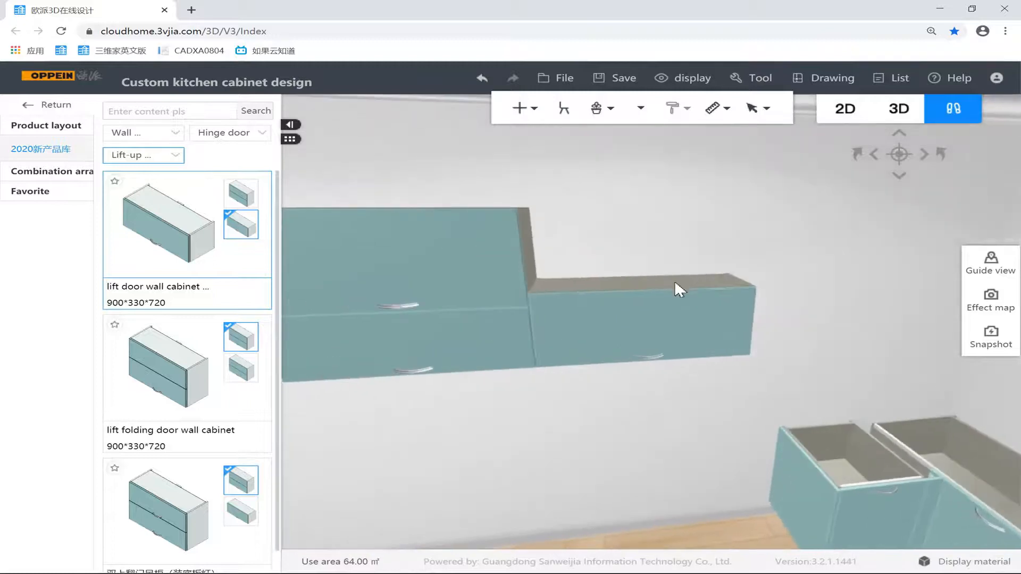
# Place a 900*330*720 lift folding door wall cabinet on the wall above the base cabinets near the room corner.
pyautogui.click(659, 276)
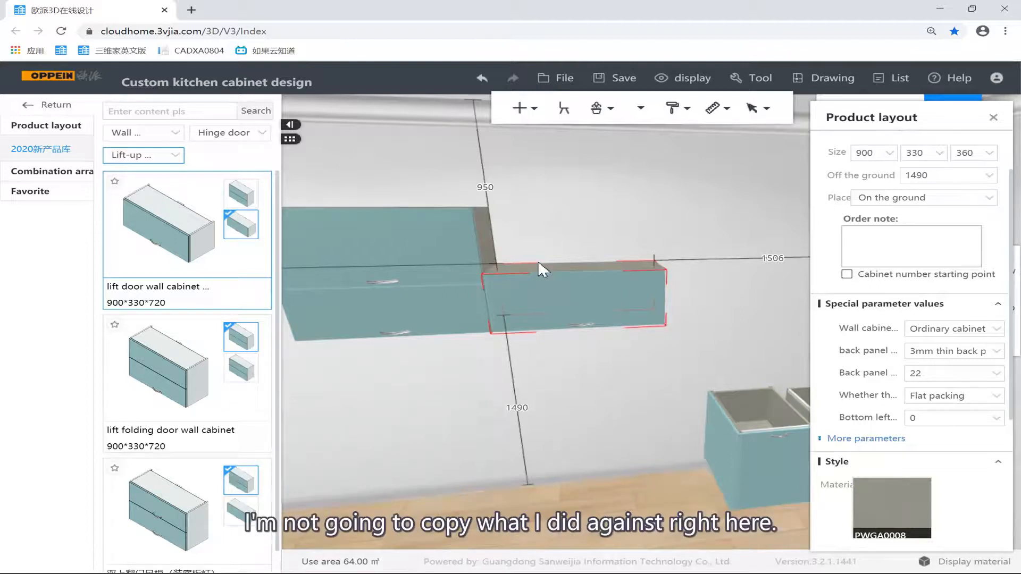
pyautogui.click(542, 398)
pyautogui.scroll(-4, 572, 381)
pyautogui.moveTo(545, 370); pyautogui.dragTo(710, 366, button='right')
pyautogui.moveTo(454, 371); pyautogui.dragTo(483, 358, button='right')
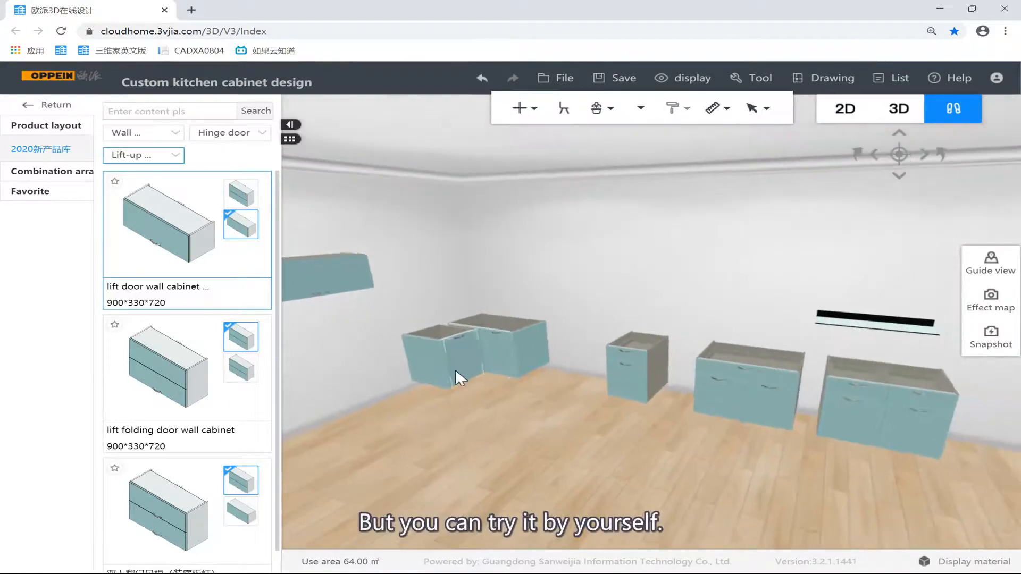
pyautogui.scroll(-1, 252, 405)
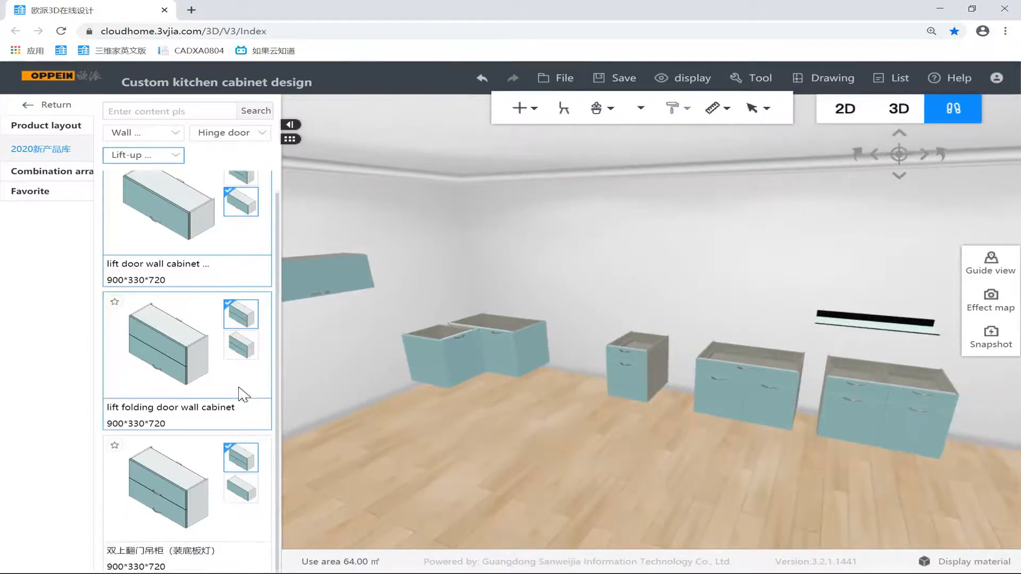
pyautogui.click(190, 330)
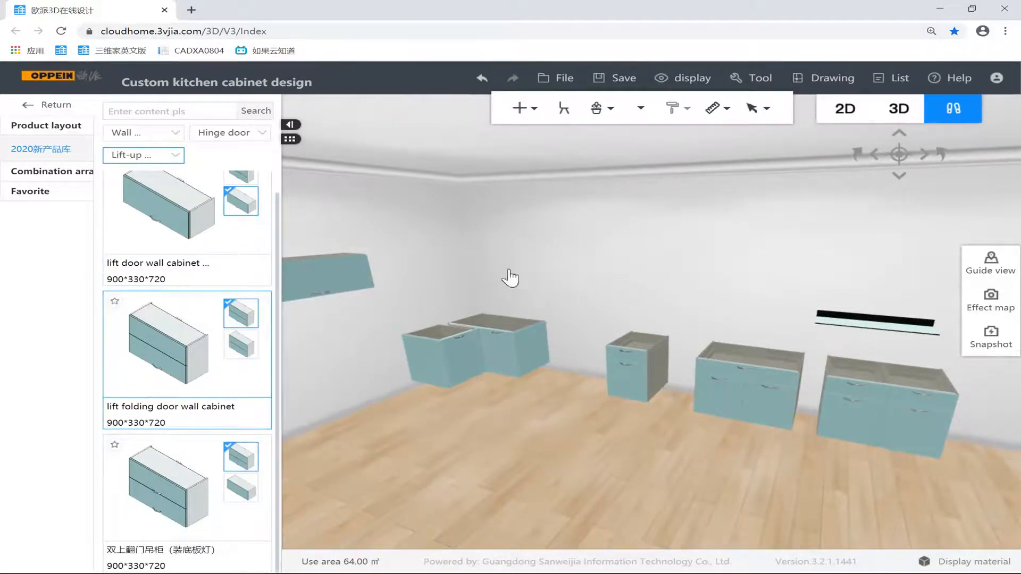
pyautogui.click(431, 245)
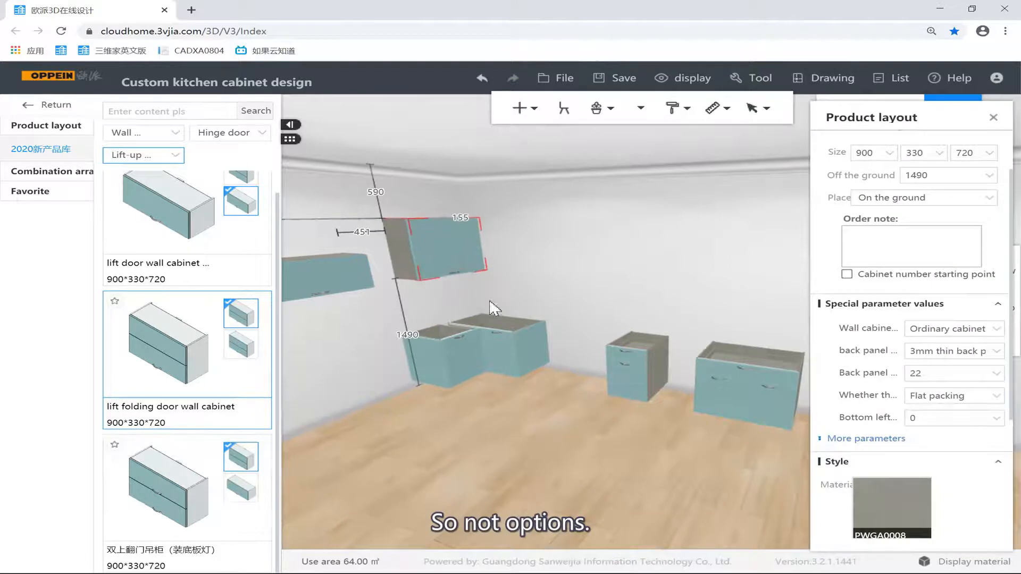
pyautogui.moveTo(522, 260); pyautogui.dragTo(346, 236, button='right')
pyautogui.scroll(2, 534, 208)
pyautogui.click(536, 206)
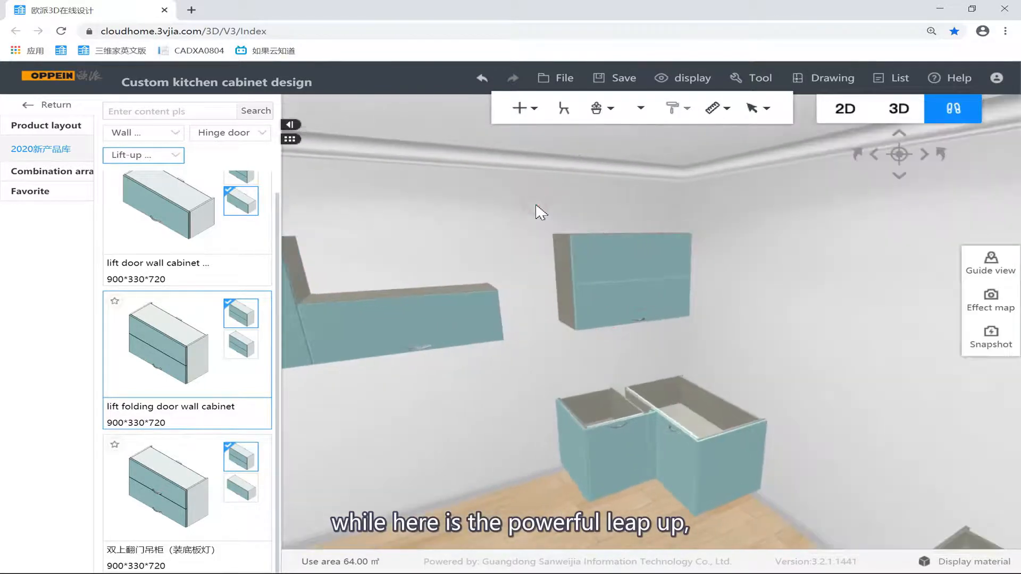
# Examine the lift folding door wall cabinet's door panel and parameters from different angles.
pyautogui.moveTo(491, 235); pyautogui.dragTo(525, 228, button='right')
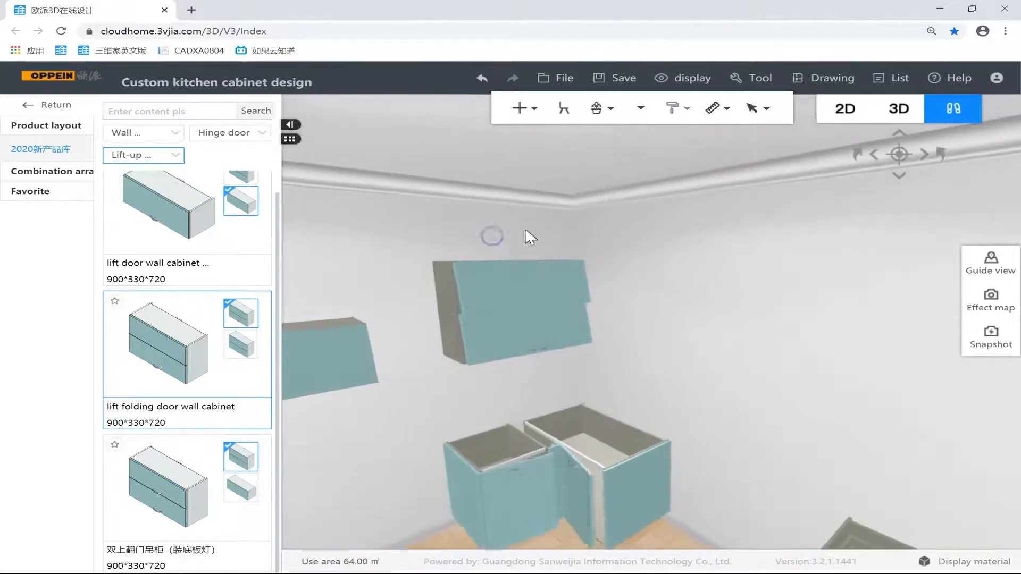
pyautogui.click(486, 262)
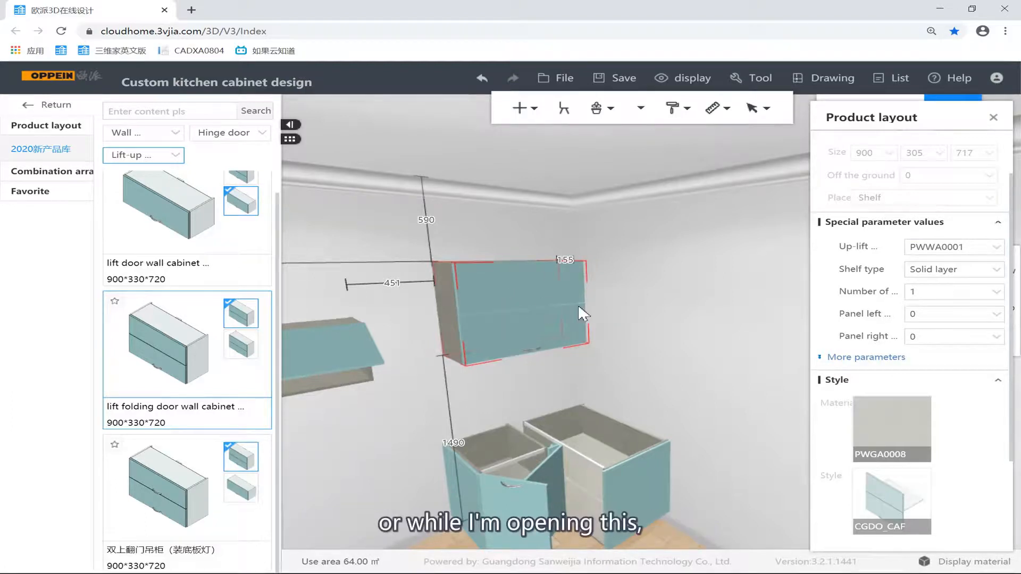
pyautogui.click(676, 262)
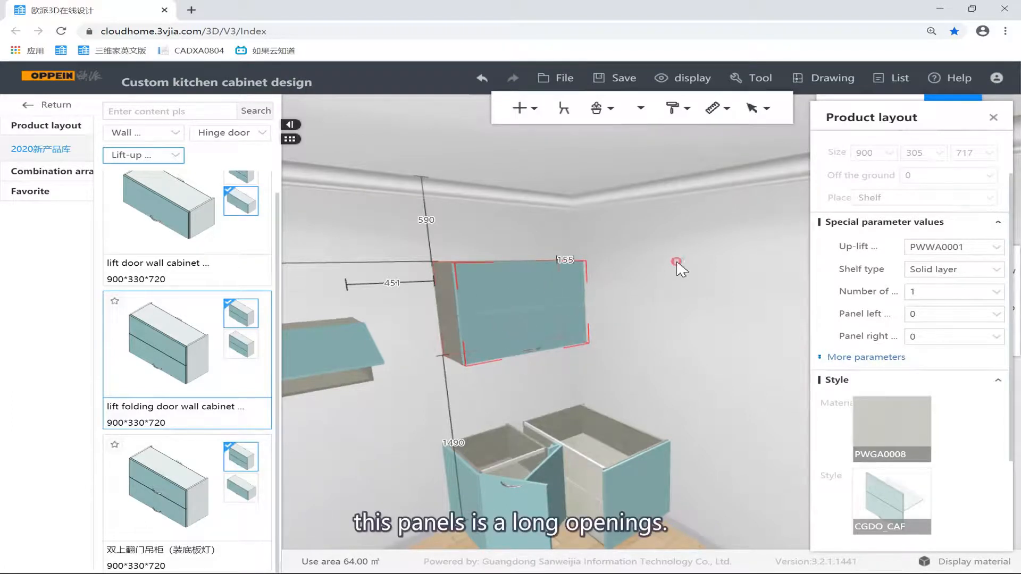
pyautogui.moveTo(638, 241); pyautogui.dragTo(551, 257, button='right')
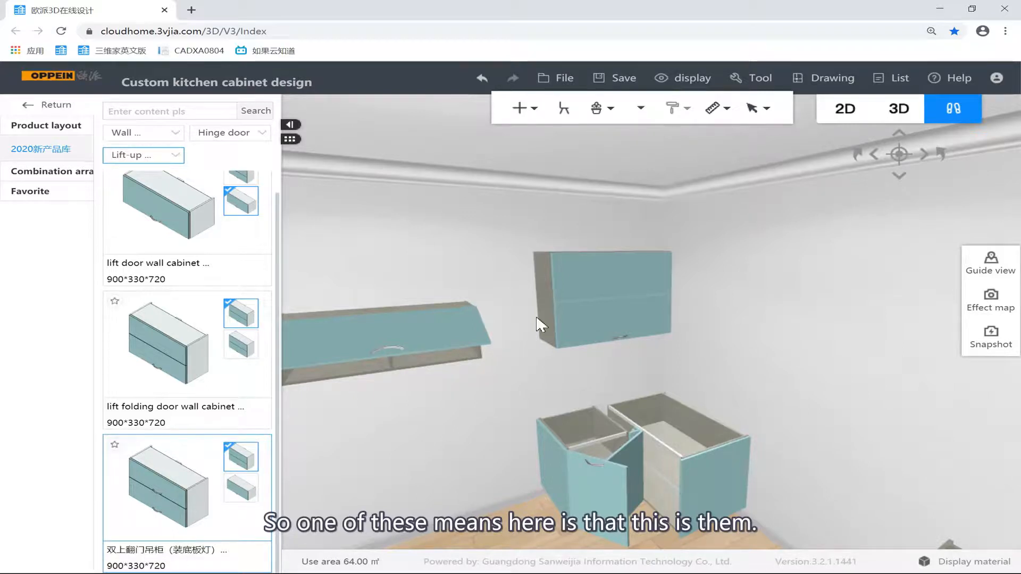
pyautogui.click(544, 288)
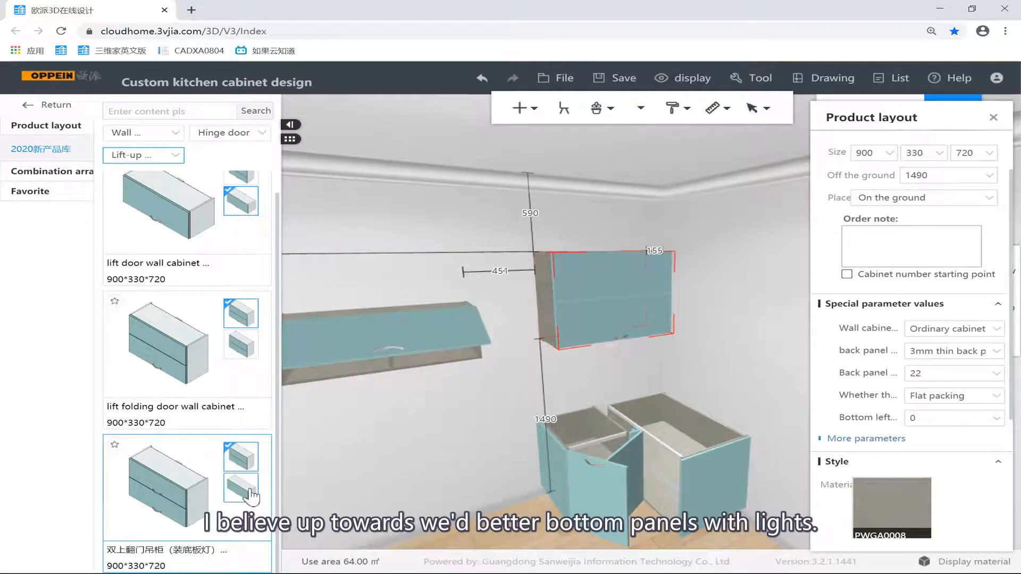
pyautogui.click(455, 253)
# Look through the sliding door and 天地门铰铝门 wall cabinet categories in the product library.
pyautogui.moveTo(426, 242); pyautogui.dragTo(182, 270, button='right')
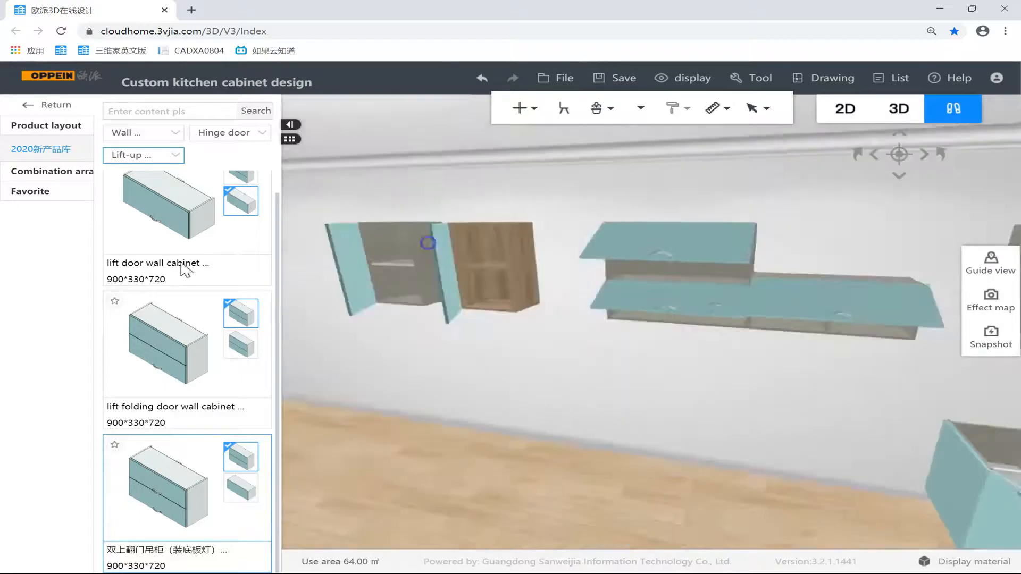
pyautogui.moveTo(297, 247); pyautogui.dragTo(619, 273, button='middle')
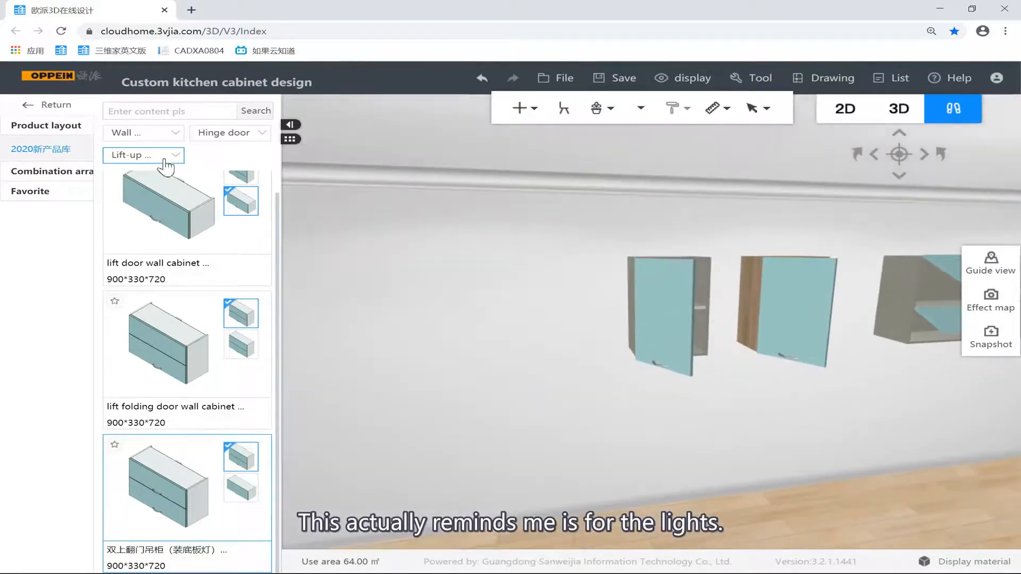
pyautogui.click(133, 155)
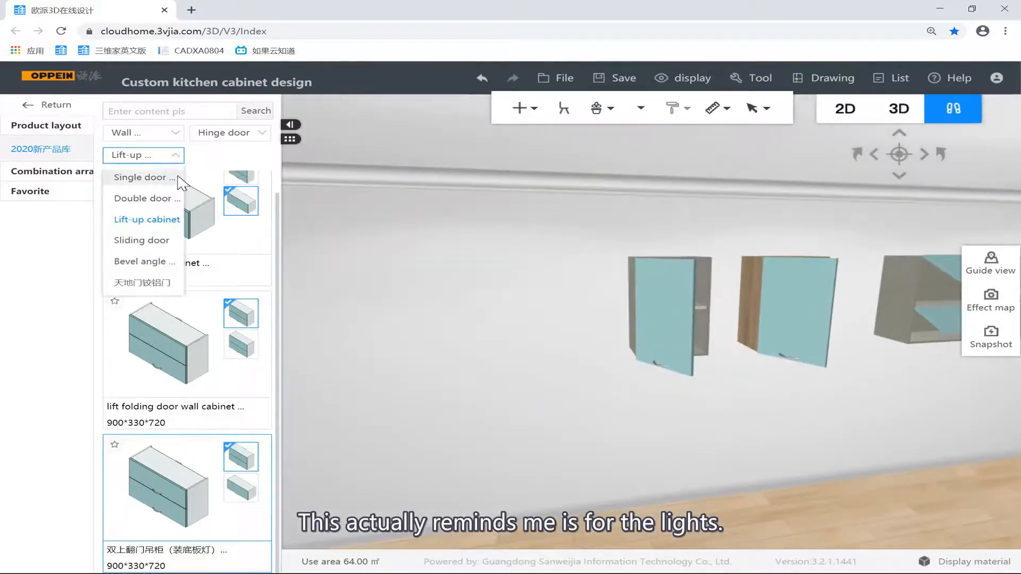
pyautogui.click(159, 240)
pyautogui.click(150, 156)
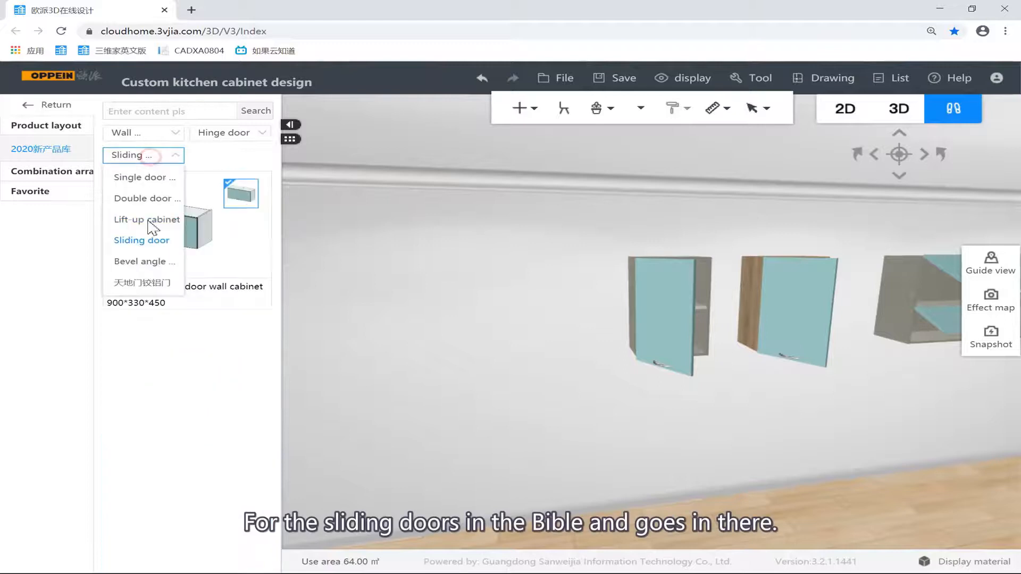
pyautogui.click(151, 283)
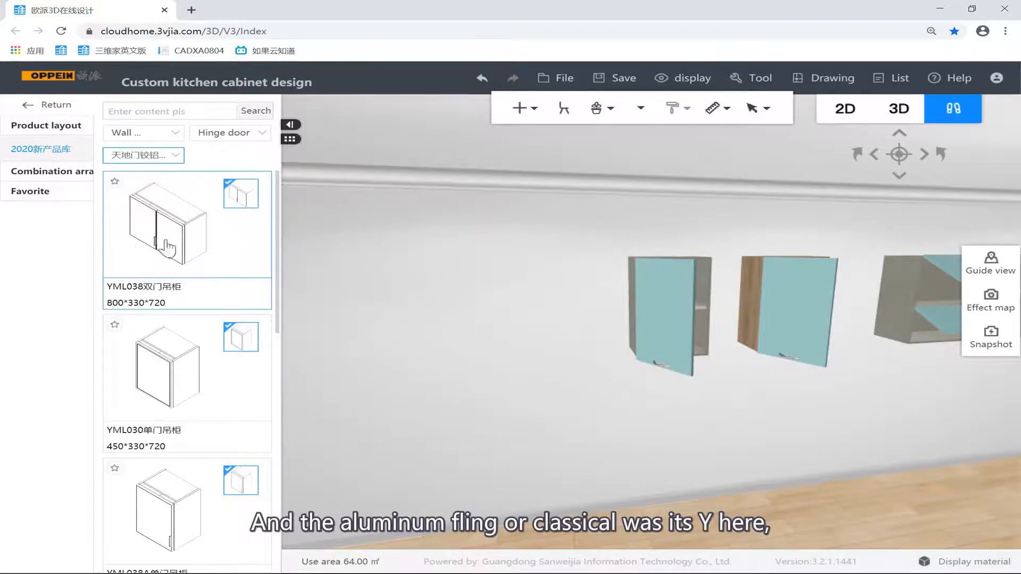
# Place a 900*330*720 double door wall cabinet from the double door category on the empty stretch of wall.
pyautogui.click(173, 154)
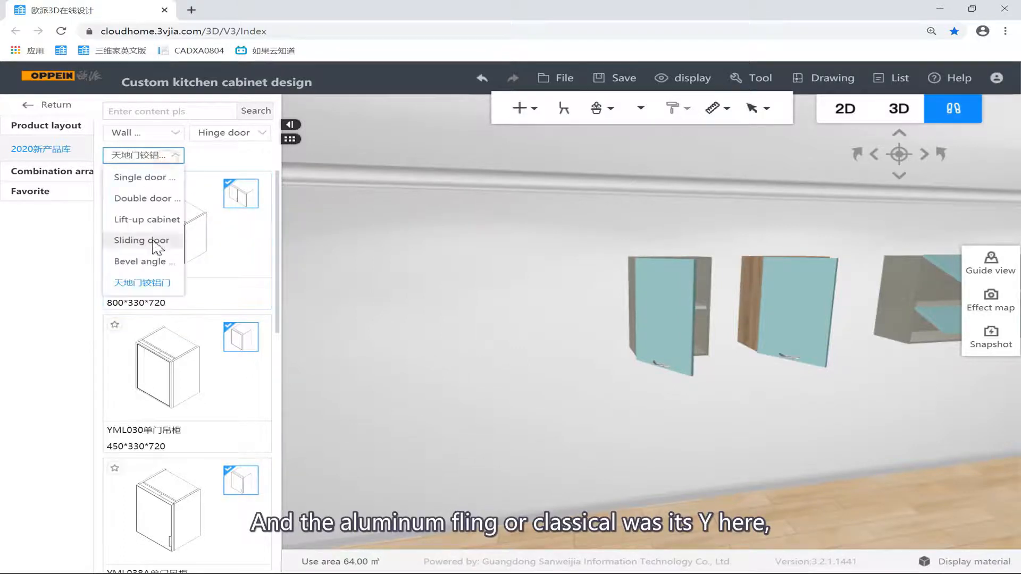
pyautogui.click(155, 199)
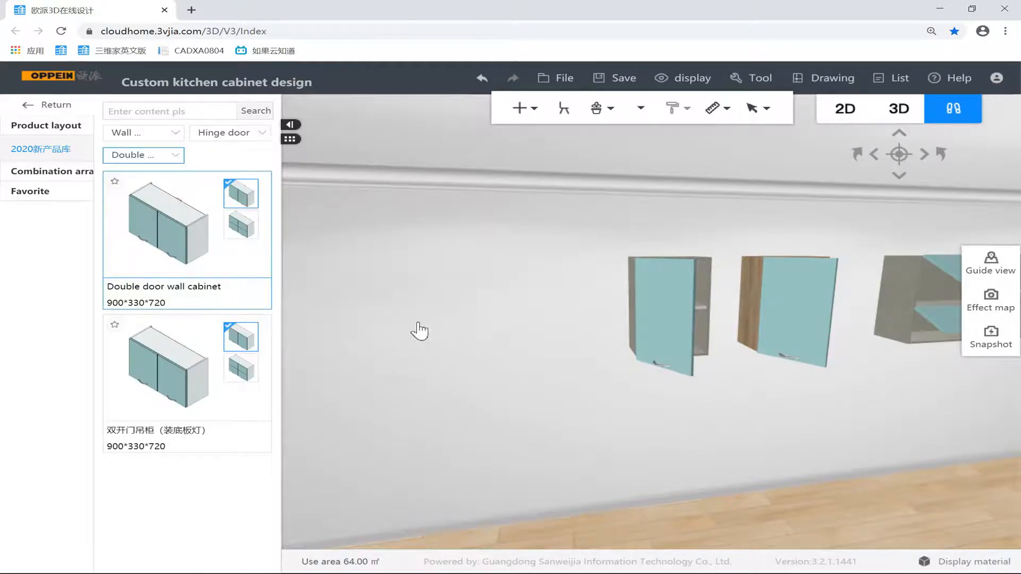
pyautogui.click(464, 322)
pyautogui.moveTo(568, 472); pyautogui.dragTo(614, 403, button='right')
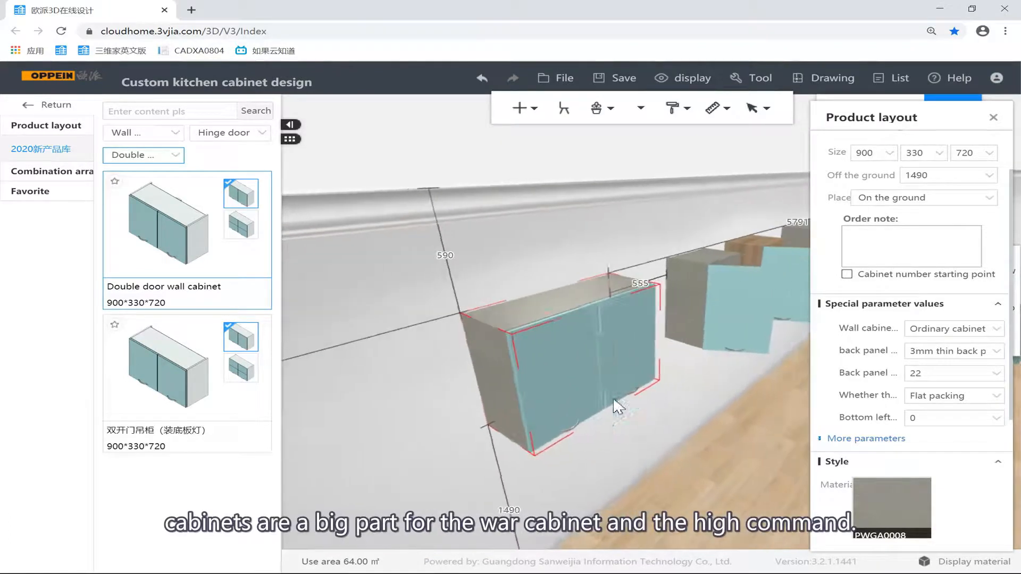
# Examine the double door wall cabinet's full list of special parameters, from the door and back panels to the side panel lights.
pyautogui.click(874, 440)
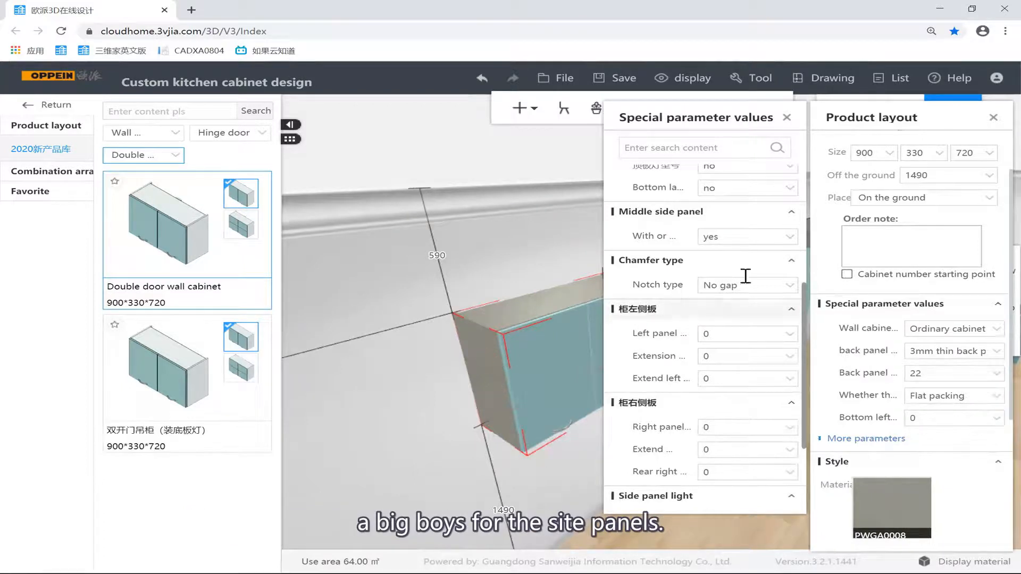
pyautogui.scroll(5, 721, 268)
pyautogui.scroll(-2, 803, 293)
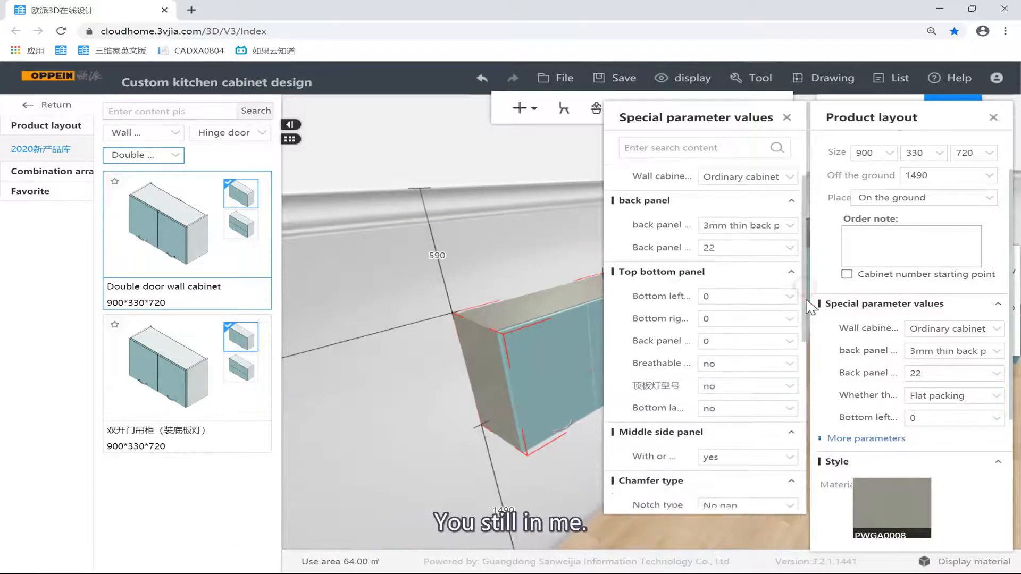
pyautogui.scroll(2, 798, 292)
pyautogui.scroll(-1, 796, 280)
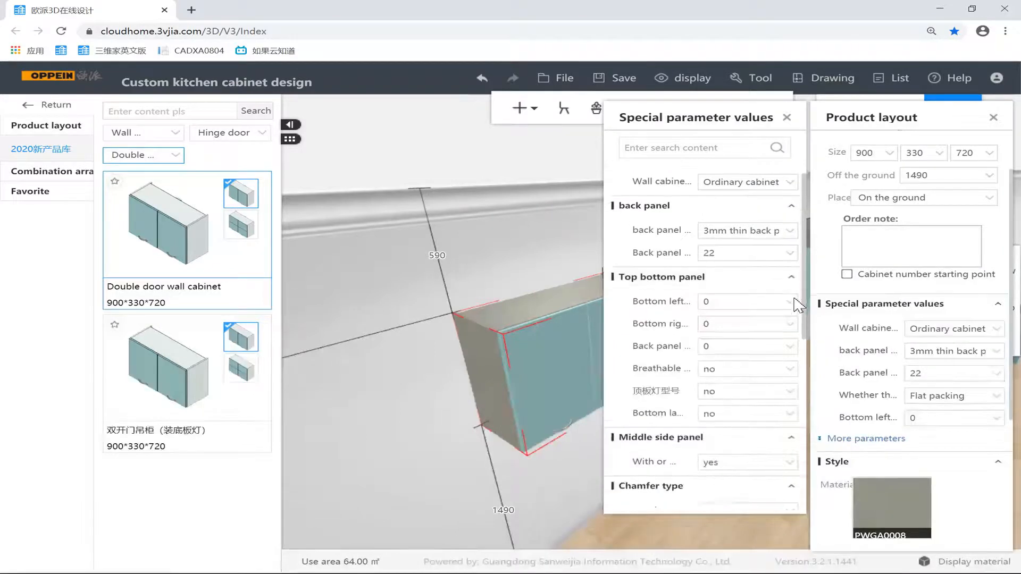
pyautogui.scroll(1, 795, 303)
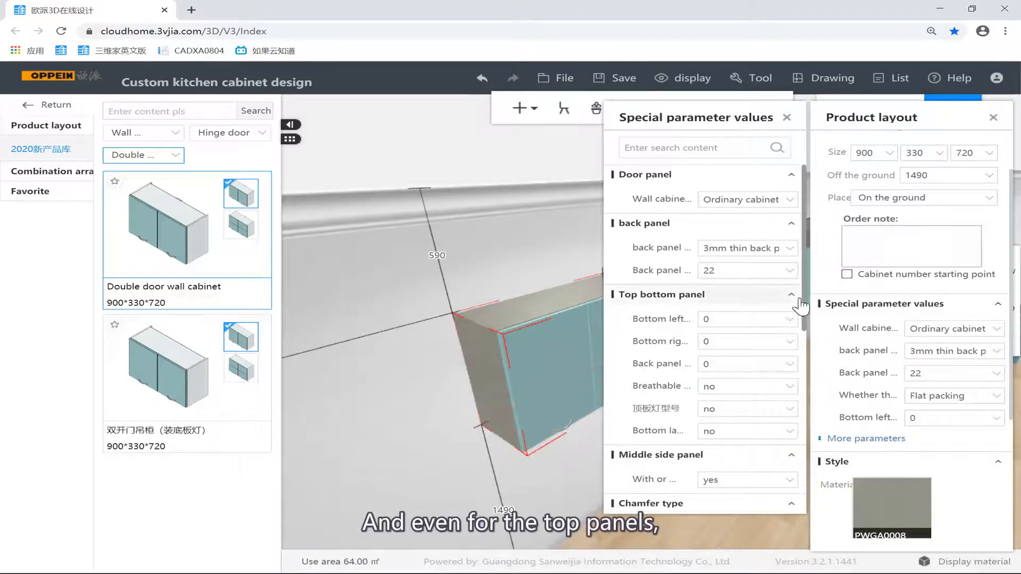
pyautogui.scroll(-1, 802, 313)
pyautogui.scroll(-3, 800, 319)
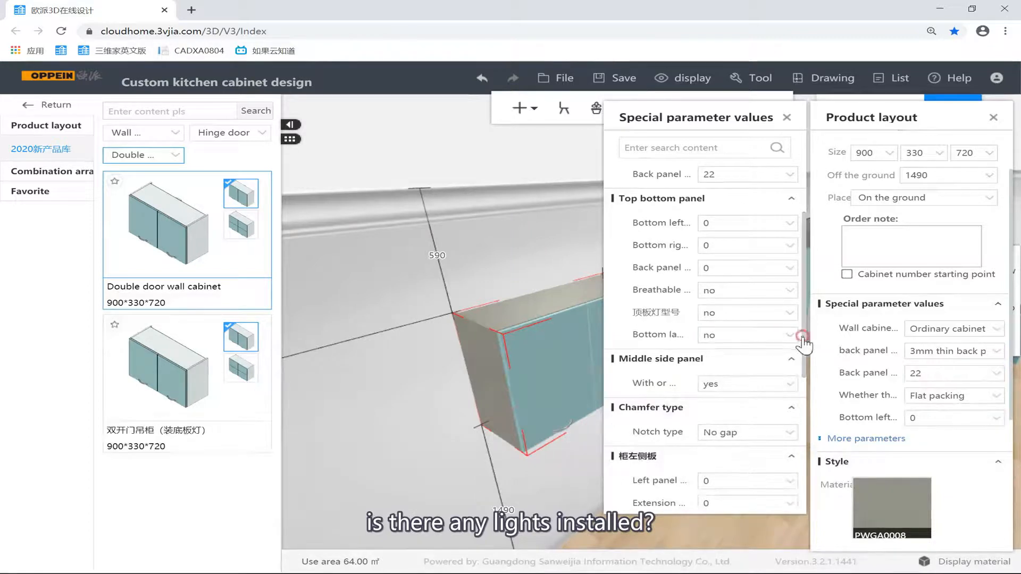
pyautogui.scroll(-3, 800, 341)
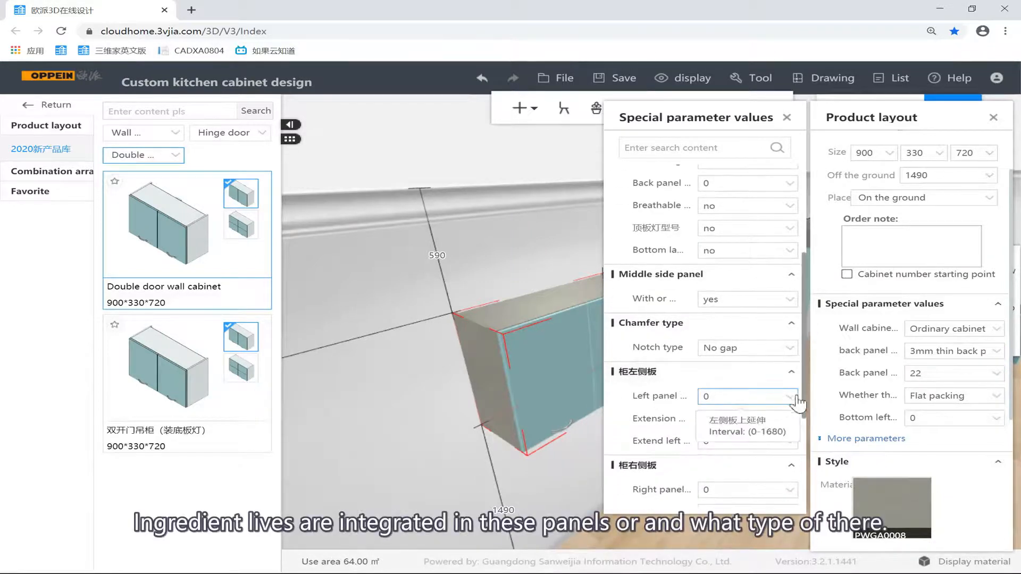
pyautogui.moveTo(806, 412); pyautogui.dragTo(796, 498)
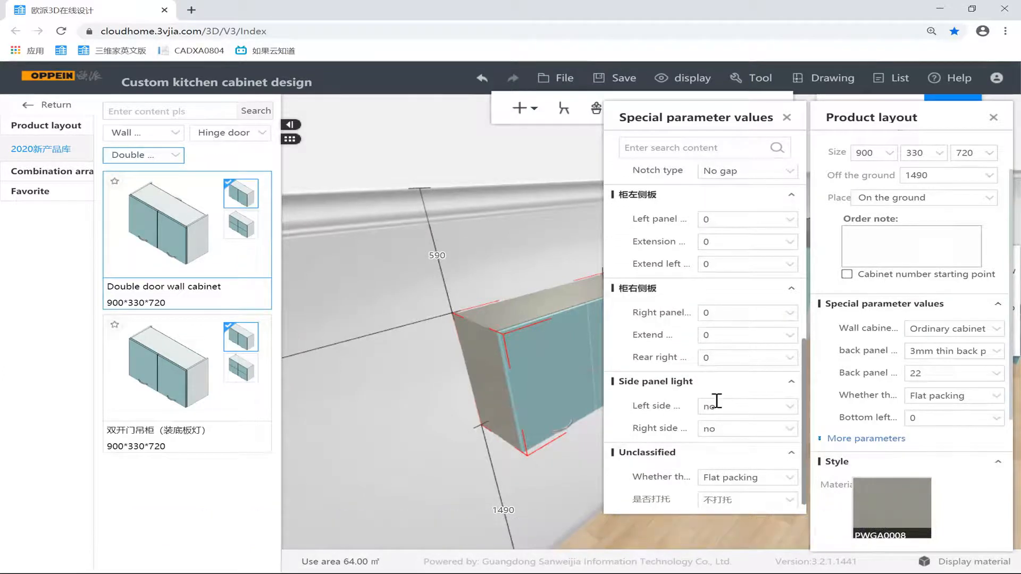
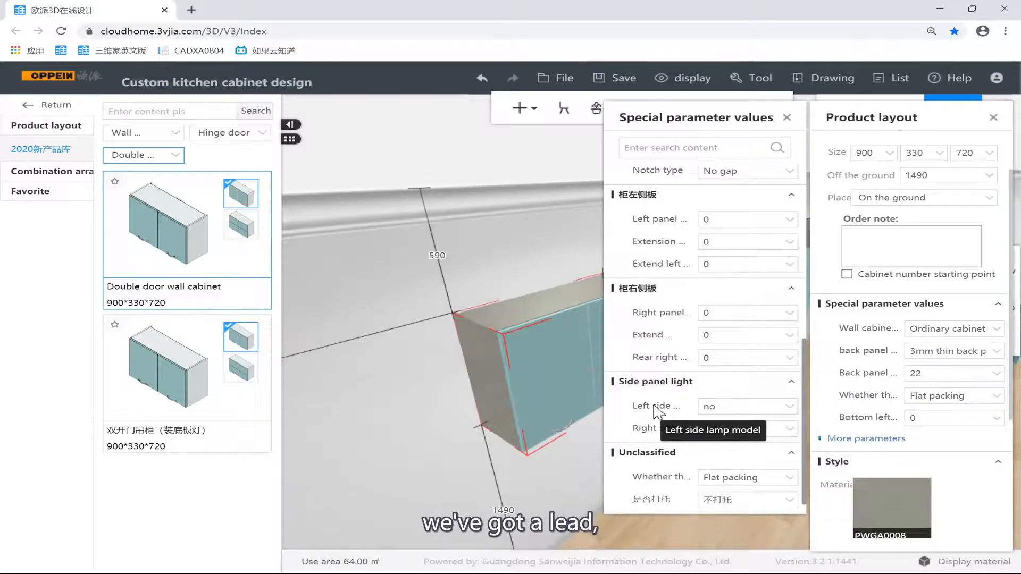
# Set the cabinet's left side lamp model to Hard light strip, with the light strip position (灯条位置) at 靠前100.
pyautogui.click(785, 407)
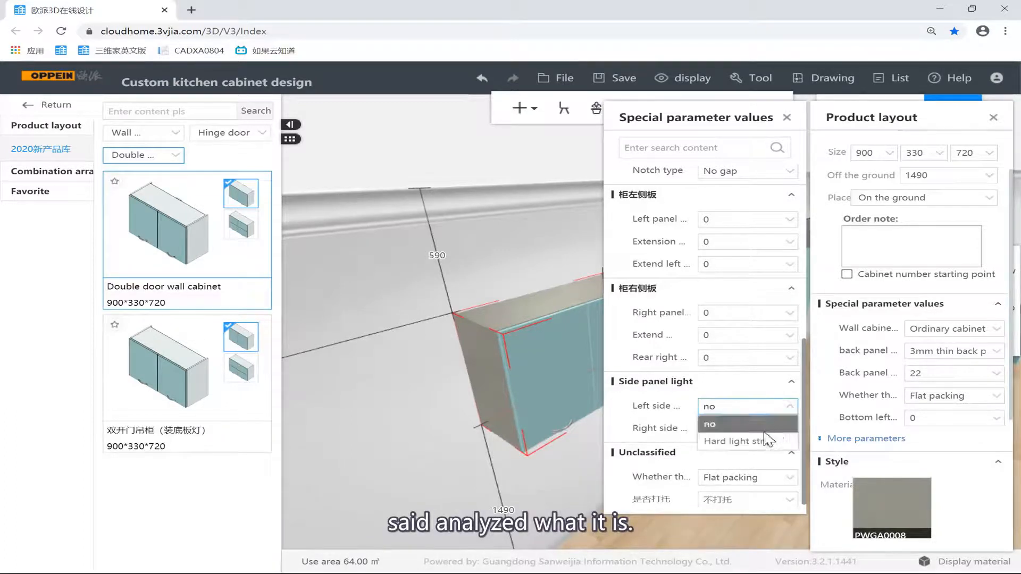
pyautogui.click(766, 440)
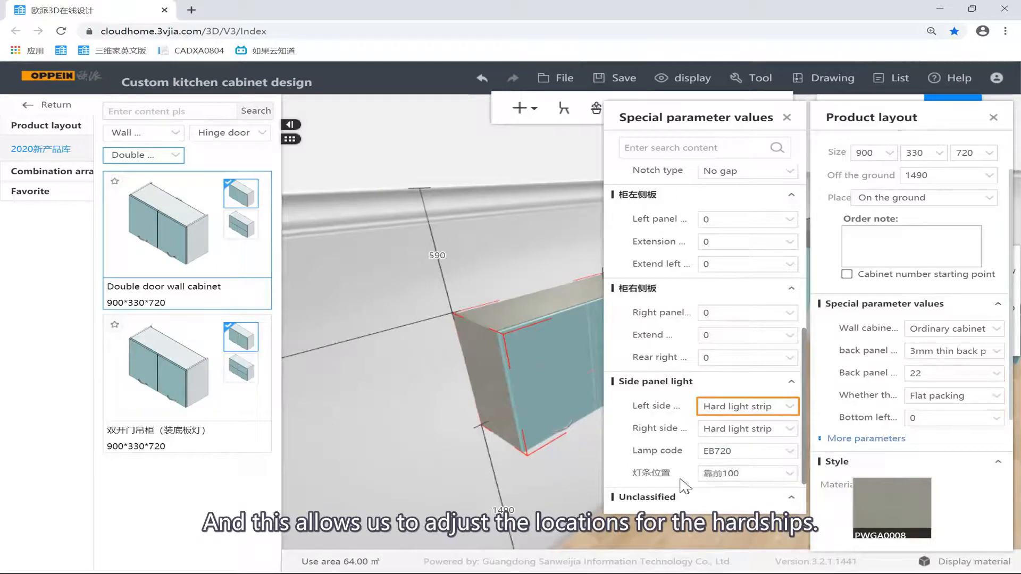
pyautogui.click(751, 383)
pyautogui.click(741, 428)
pyautogui.scroll(-2, 723, 425)
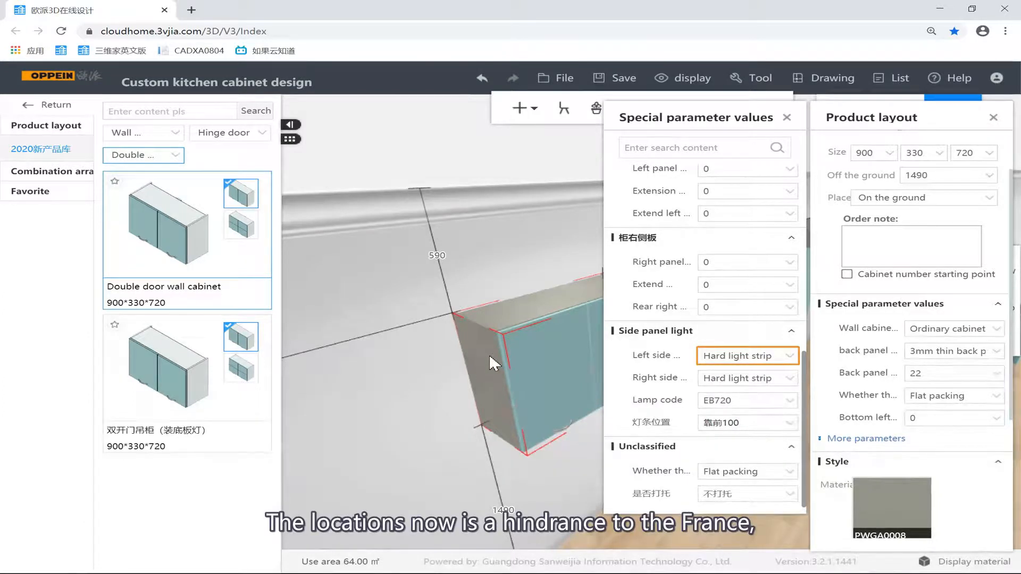
pyautogui.write('aeaa')
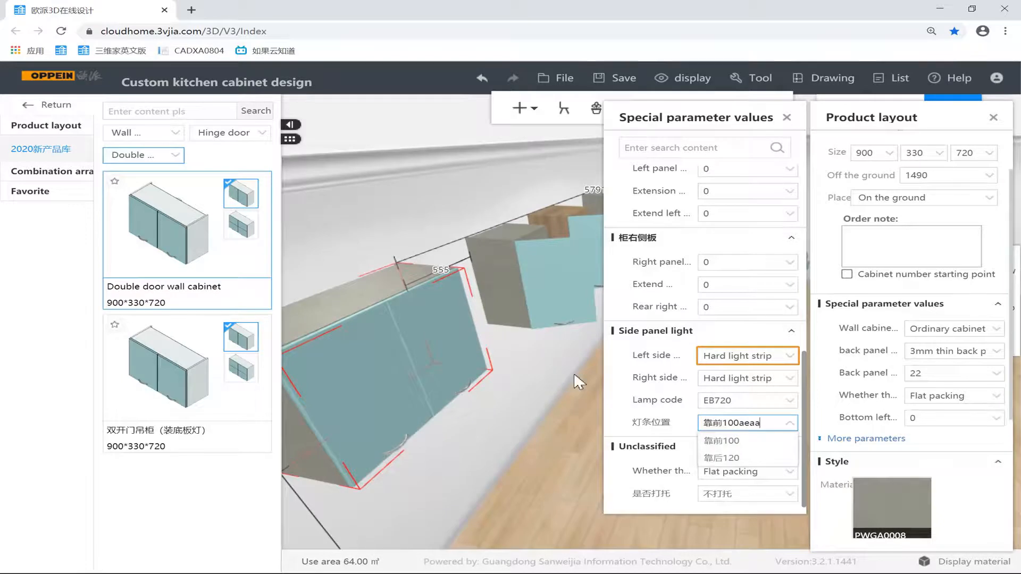
pyautogui.click(721, 440)
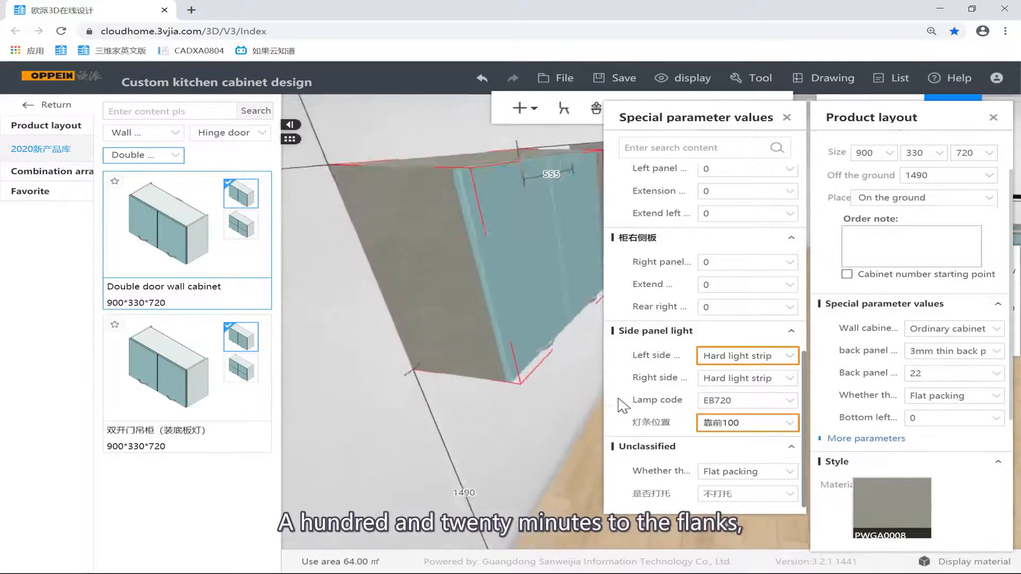
pyautogui.moveTo(586, 355); pyautogui.dragTo(430, 213)
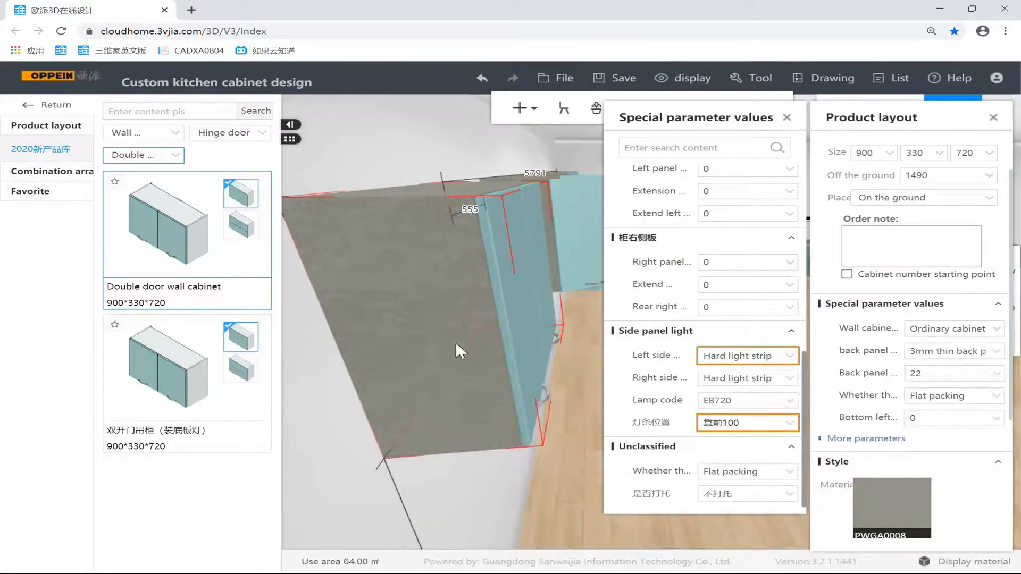
# Try a custom light strip position of 150, and set the position to 靠后120.
pyautogui.click(790, 423)
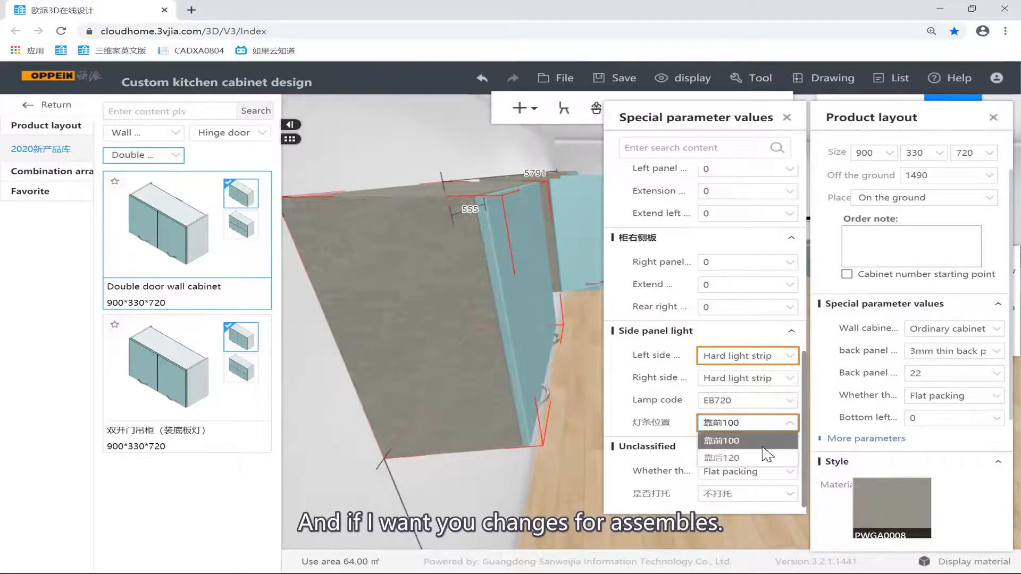
pyautogui.click(744, 421)
pyautogui.doubleClick(746, 421)
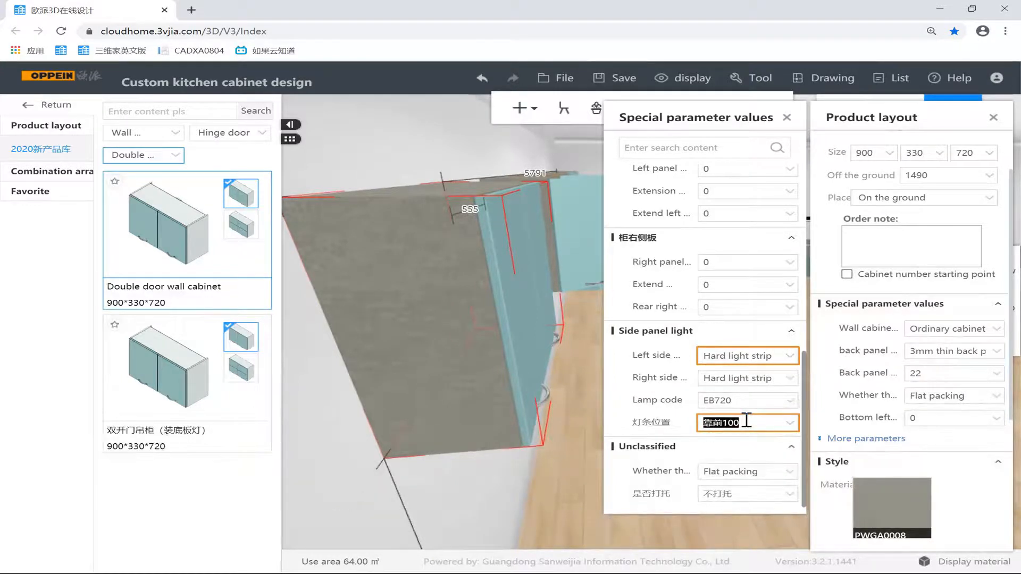
pyautogui.write('150')
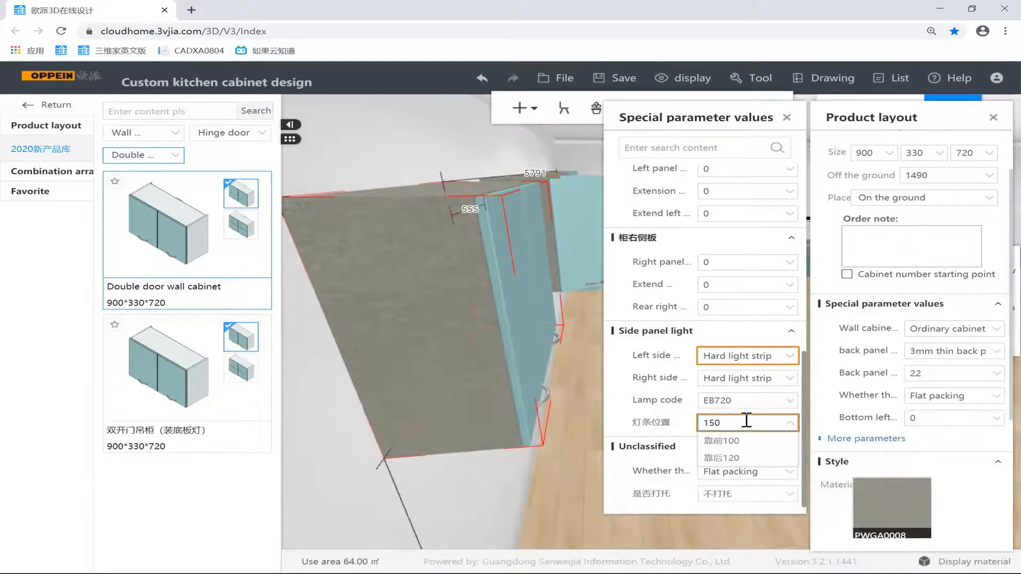
pyautogui.press('Return')
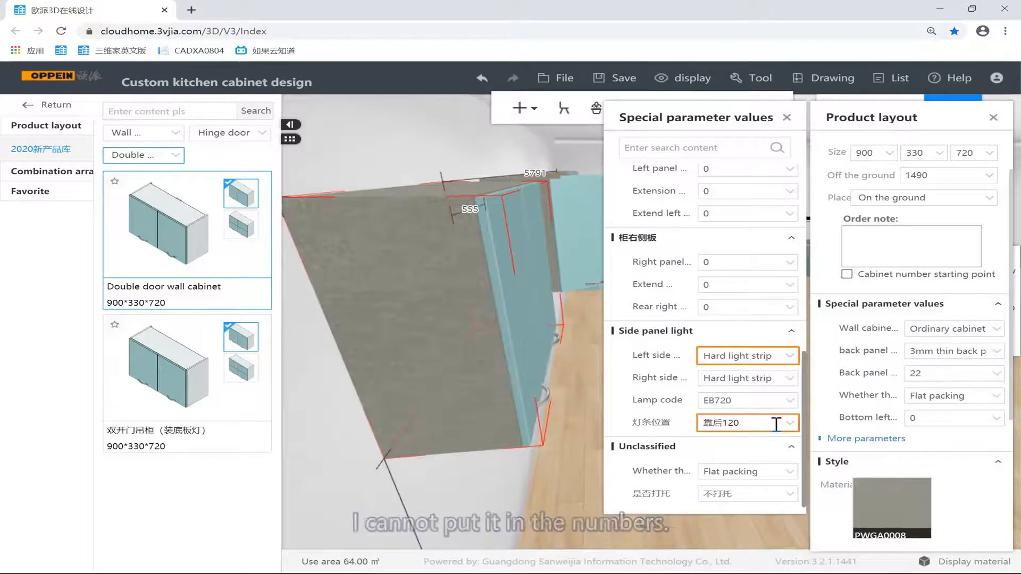
pyautogui.click(764, 426)
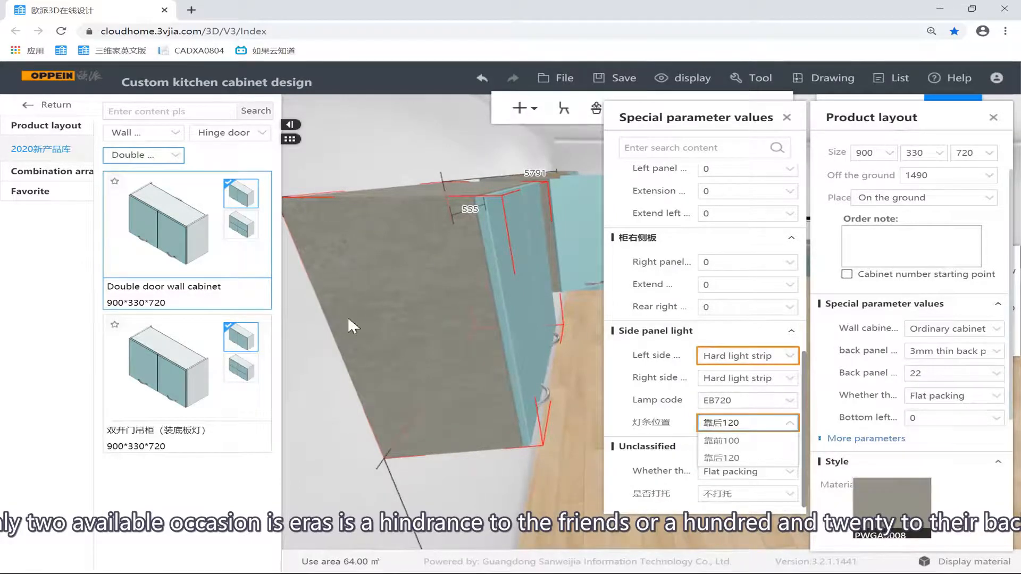
pyautogui.click(578, 390)
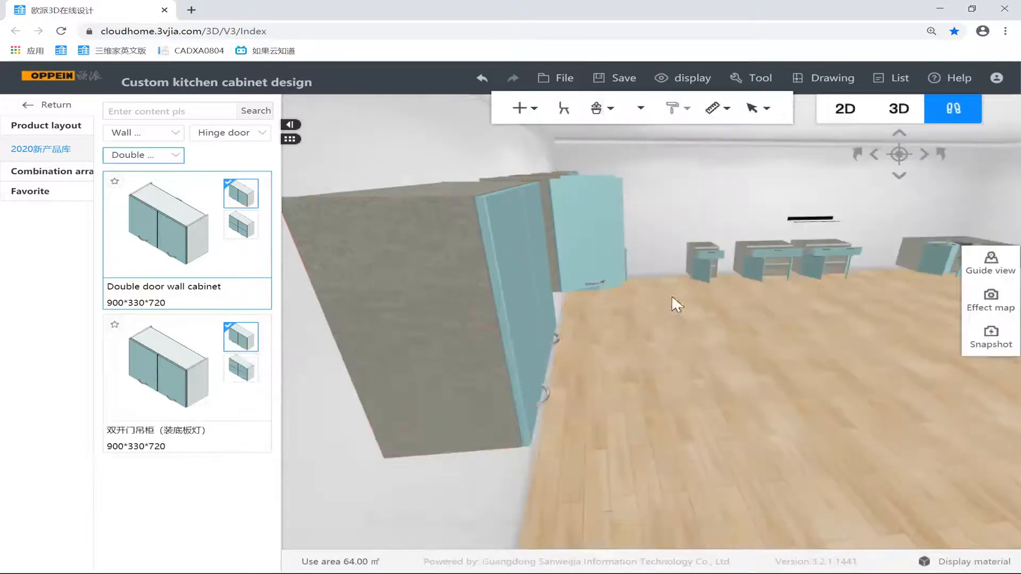
# Set the double door wall cabinet's top panel lamp model (顶板灯型号) to 铝合金灯槽.
pyautogui.click(475, 206)
pyautogui.click(880, 440)
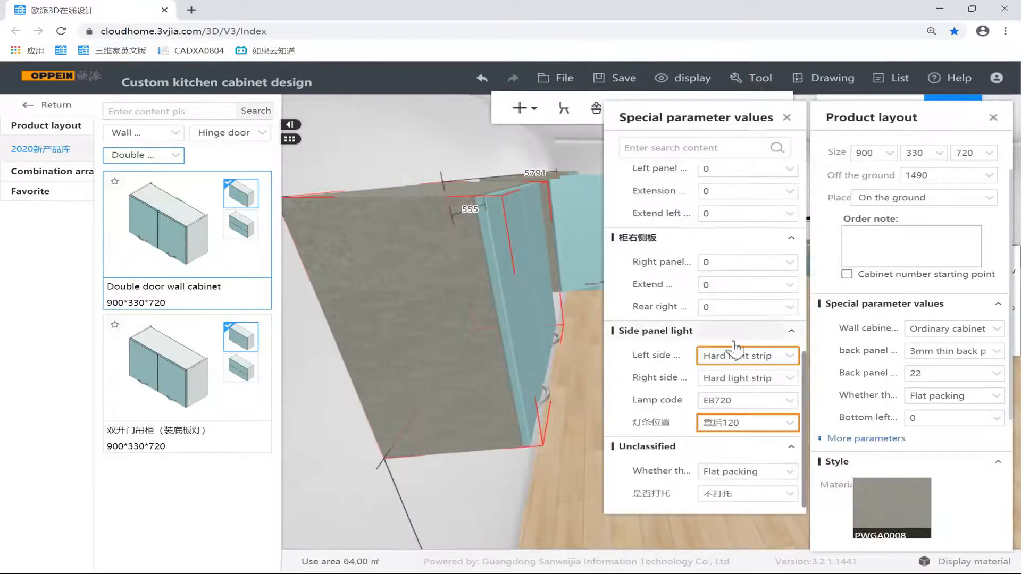
pyautogui.scroll(5, 715, 356)
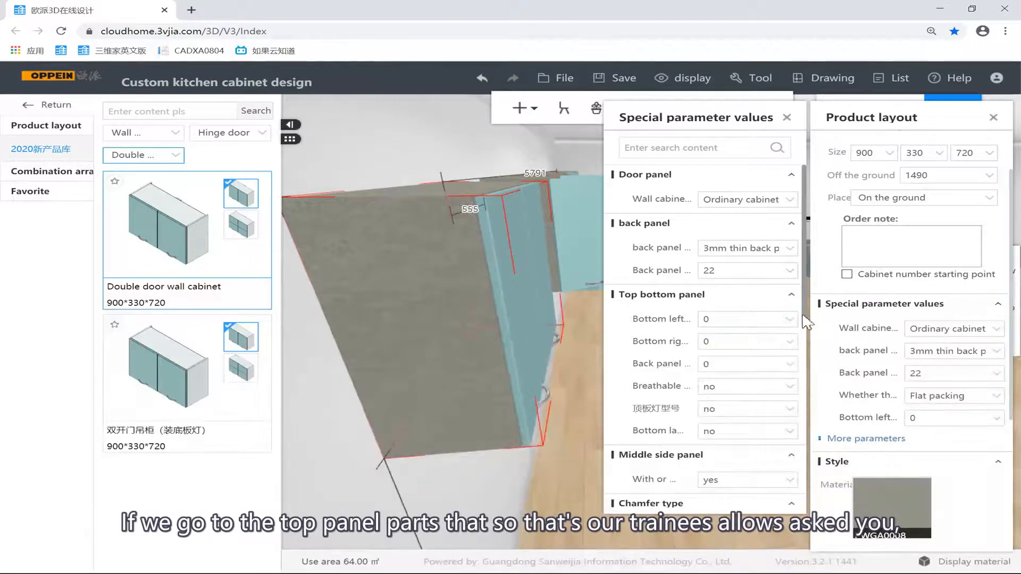
pyautogui.scroll(-3, 802, 322)
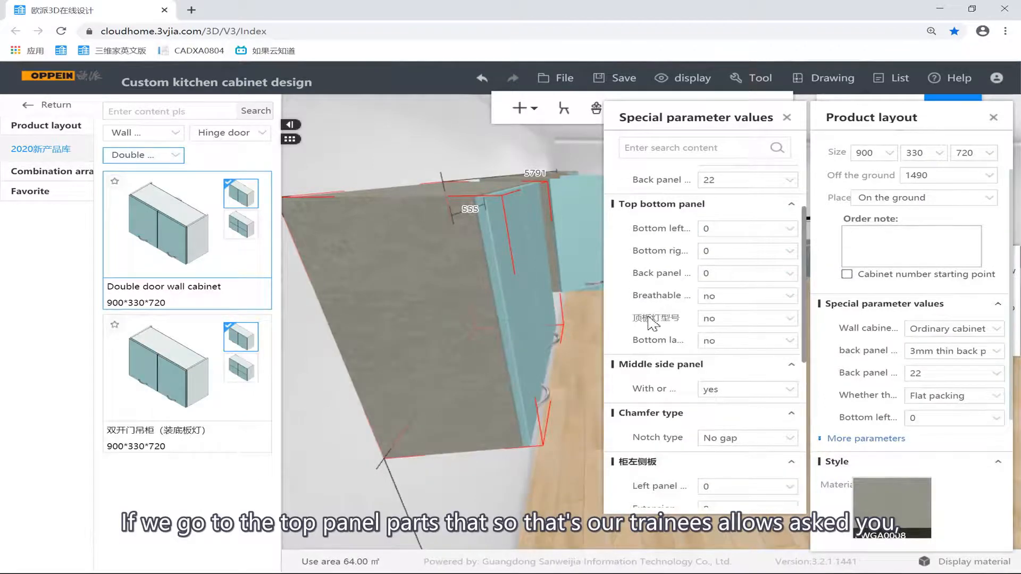
pyautogui.click(758, 321)
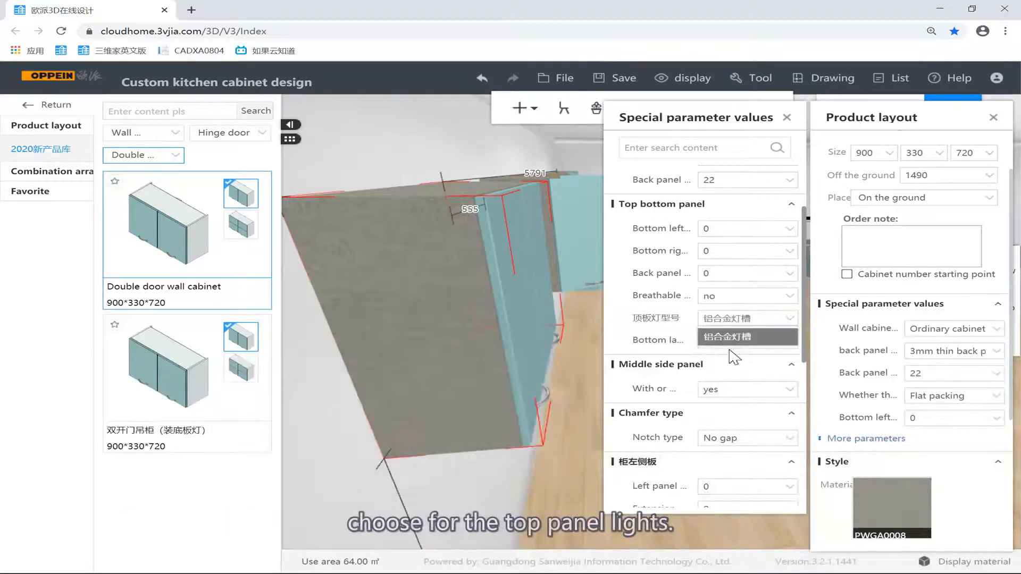
pyautogui.click(727, 353)
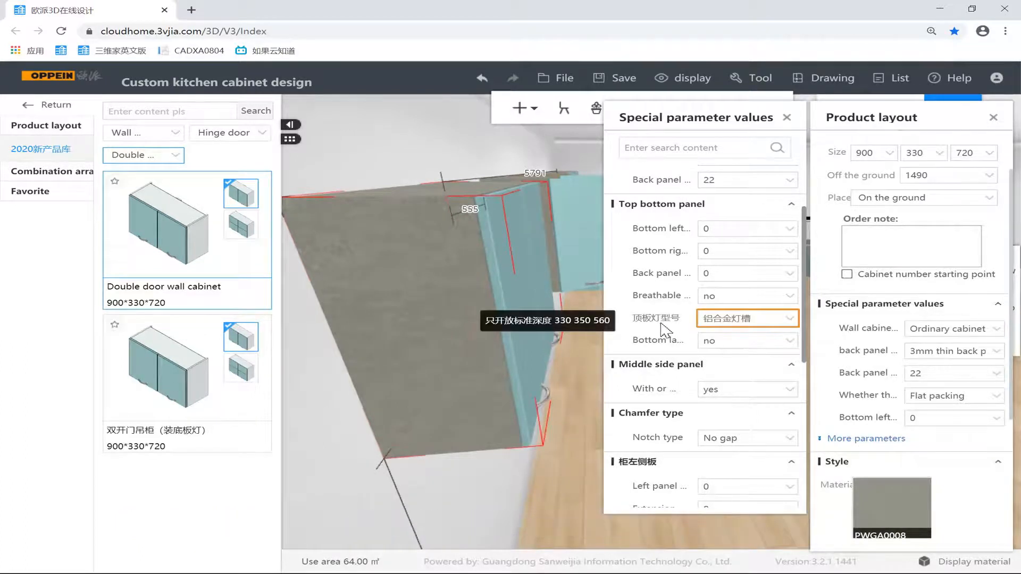
# Set the cabinet's bottom panel lamp to 铝合金灯槽, trying the no option as well, and deselect the cabinet.
pyautogui.click(788, 340)
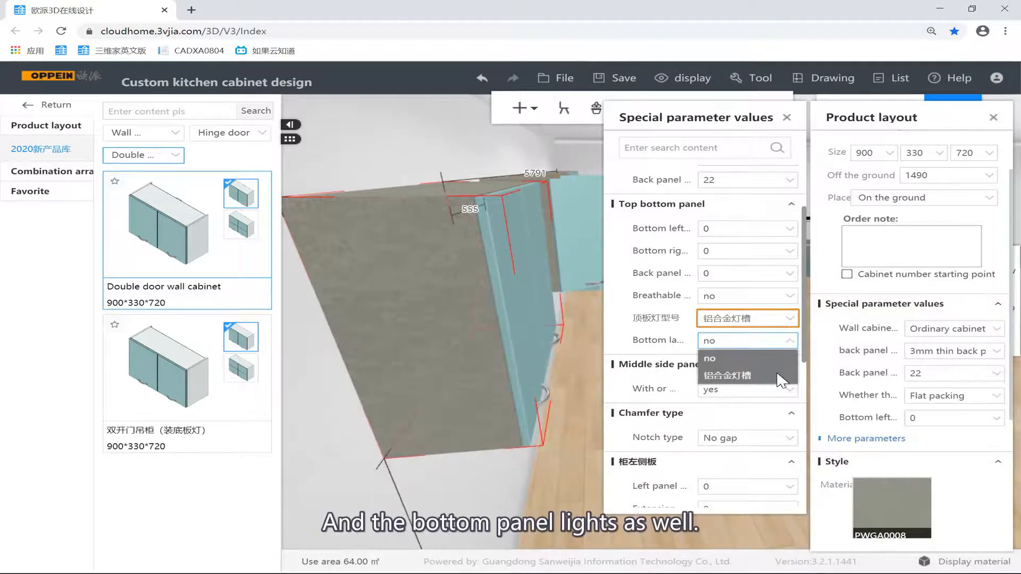
pyautogui.click(740, 374)
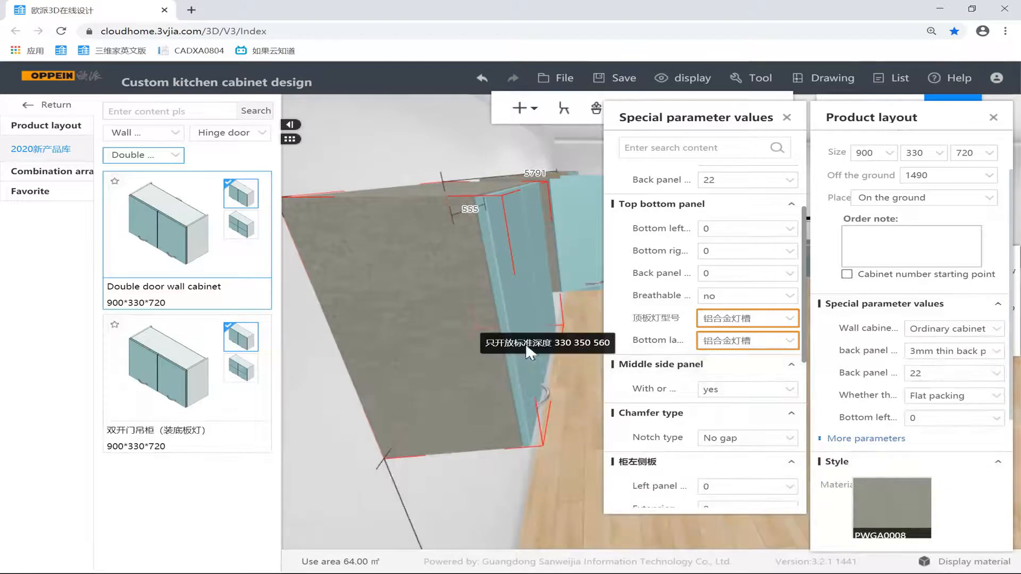
pyautogui.click(788, 341)
pyautogui.click(752, 355)
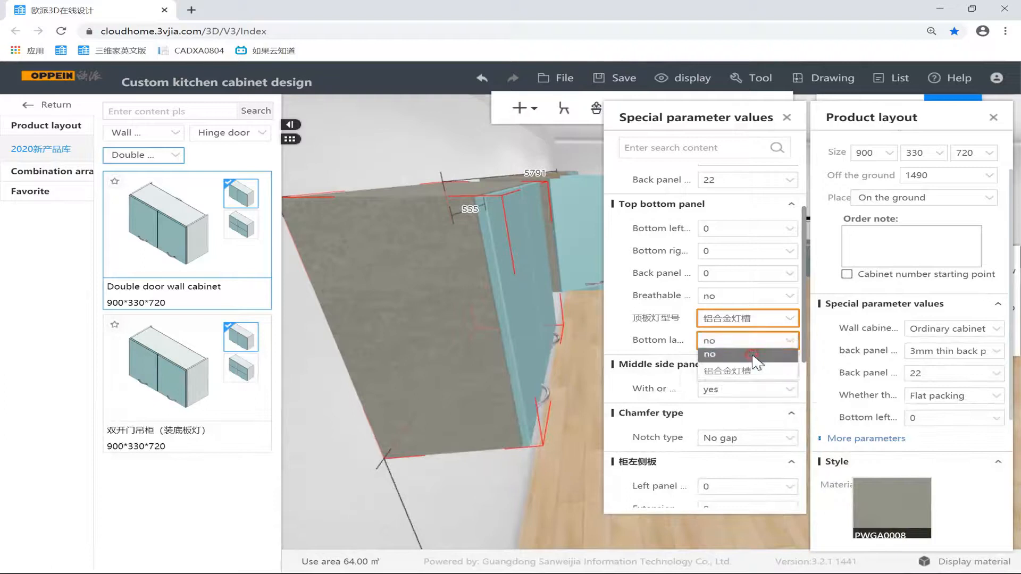
pyautogui.click(795, 351)
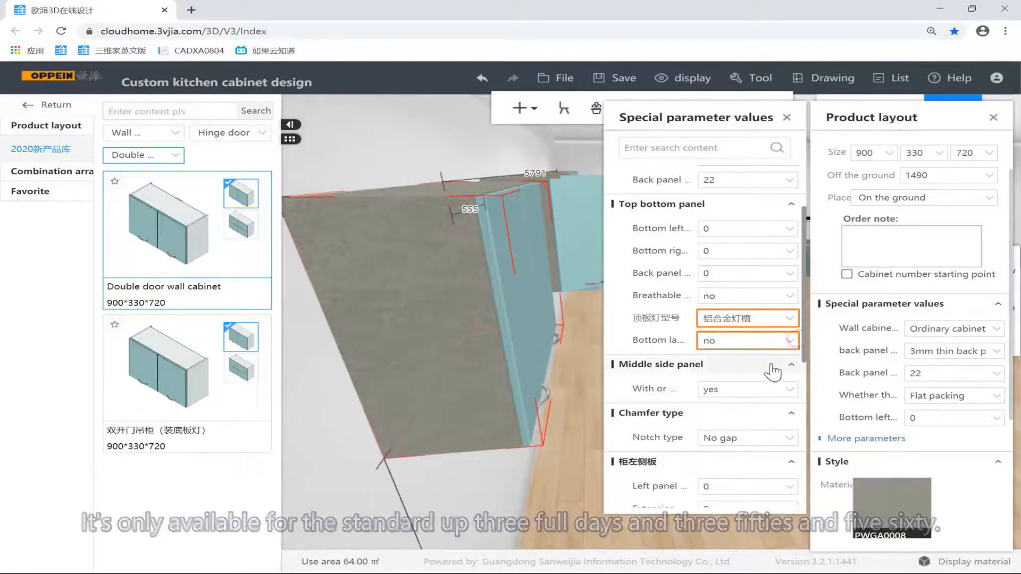
pyautogui.click(788, 343)
pyautogui.click(745, 371)
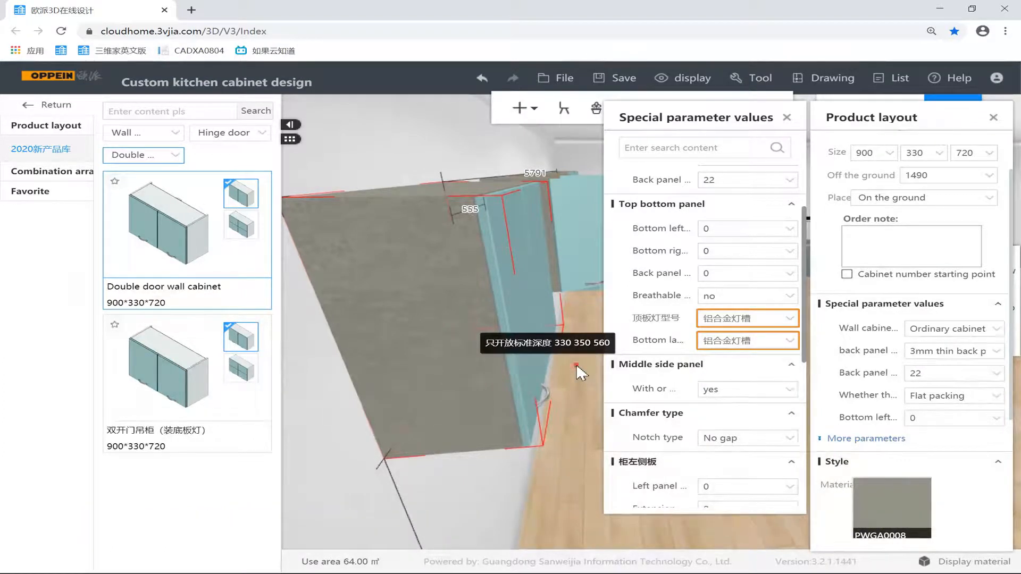
pyautogui.click(577, 366)
# Deselect the double door wall cabinet and switch the wall cabinet library from hinge door to Corner cabinet.
pyautogui.scroll(-3, 597, 358)
pyautogui.moveTo(645, 349); pyautogui.dragTo(296, 341)
pyautogui.scroll(-3, 454, 322)
pyautogui.scroll(-2, 341, 319)
pyautogui.moveTo(497, 319); pyautogui.dragTo(530, 341)
pyautogui.scroll(-2, 531, 341)
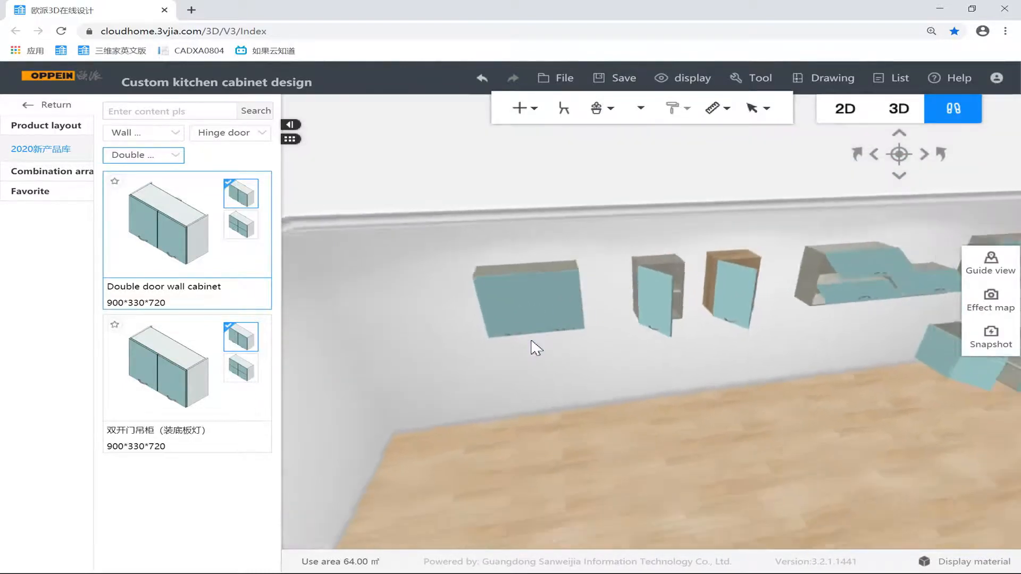
pyautogui.scroll(-2, 529, 340)
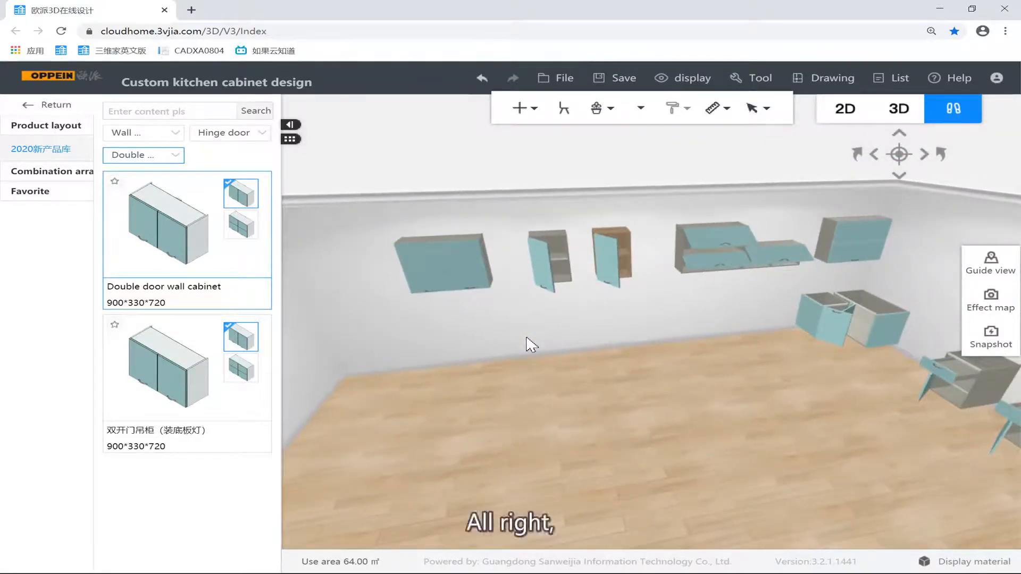
pyautogui.click(245, 134)
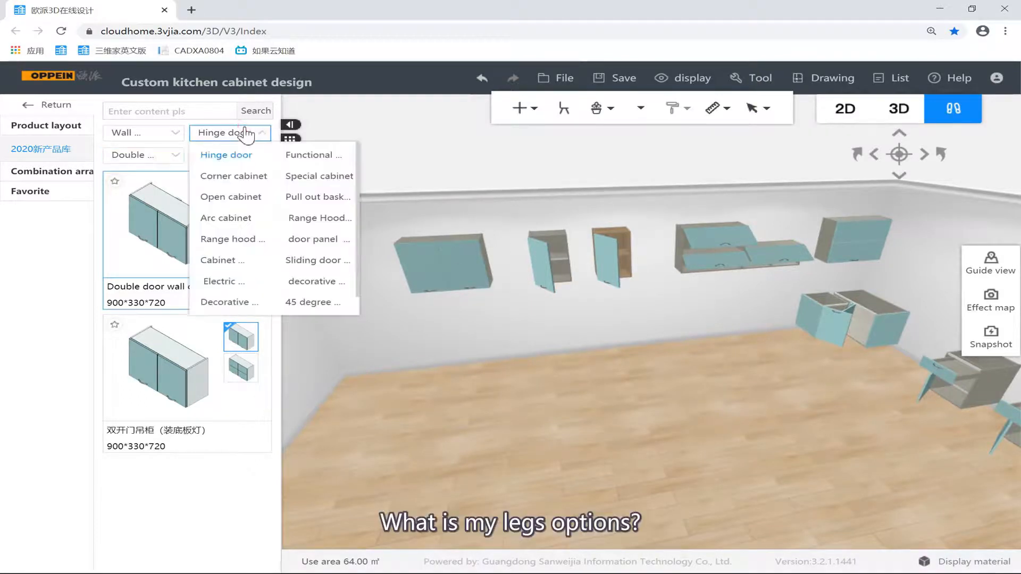
pyautogui.click(243, 176)
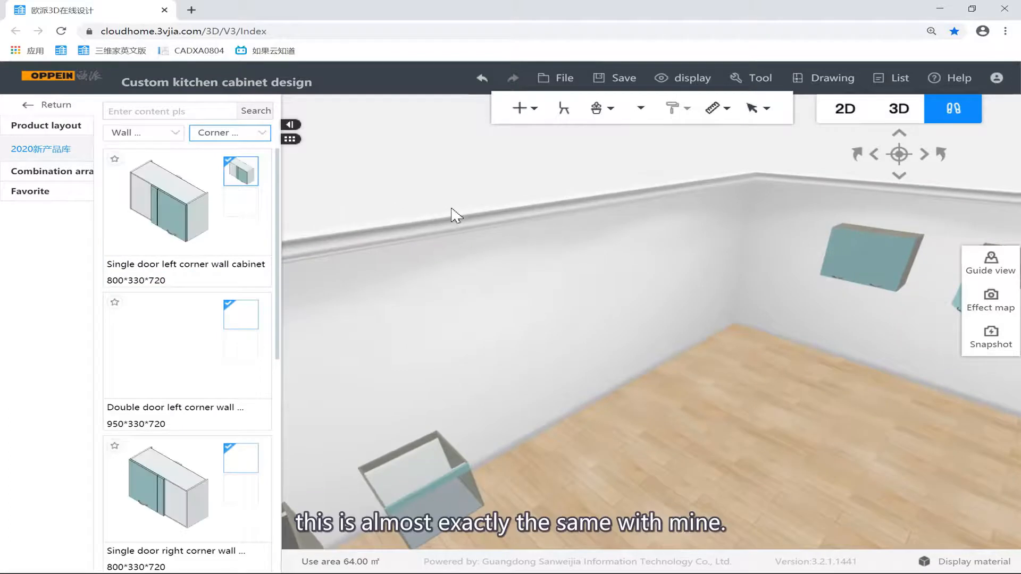
pyautogui.click(153, 200)
pyautogui.moveTo(588, 295); pyautogui.dragTo(532, 307, button='right')
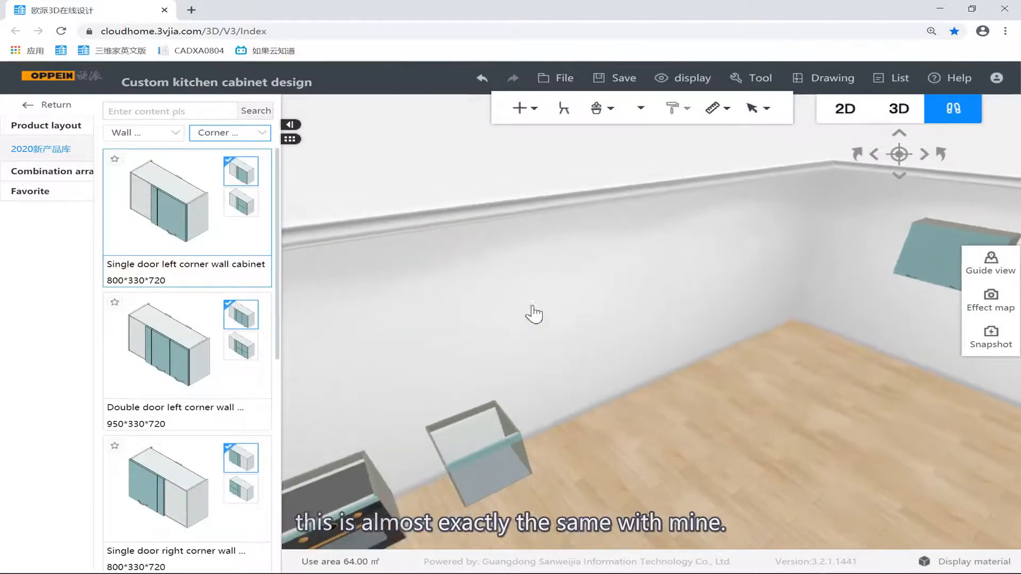
pyautogui.click(643, 257)
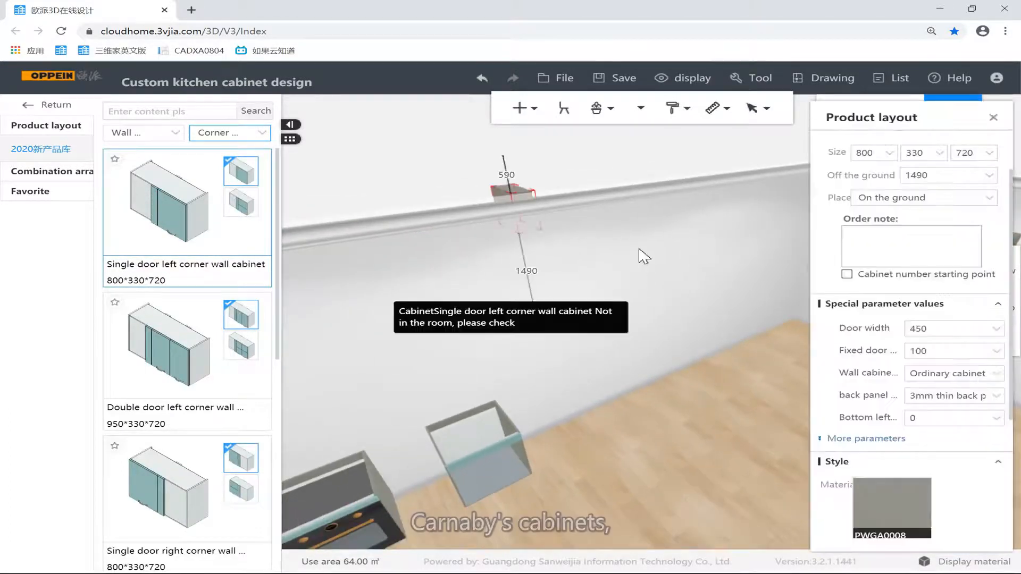
pyautogui.press('Delete')
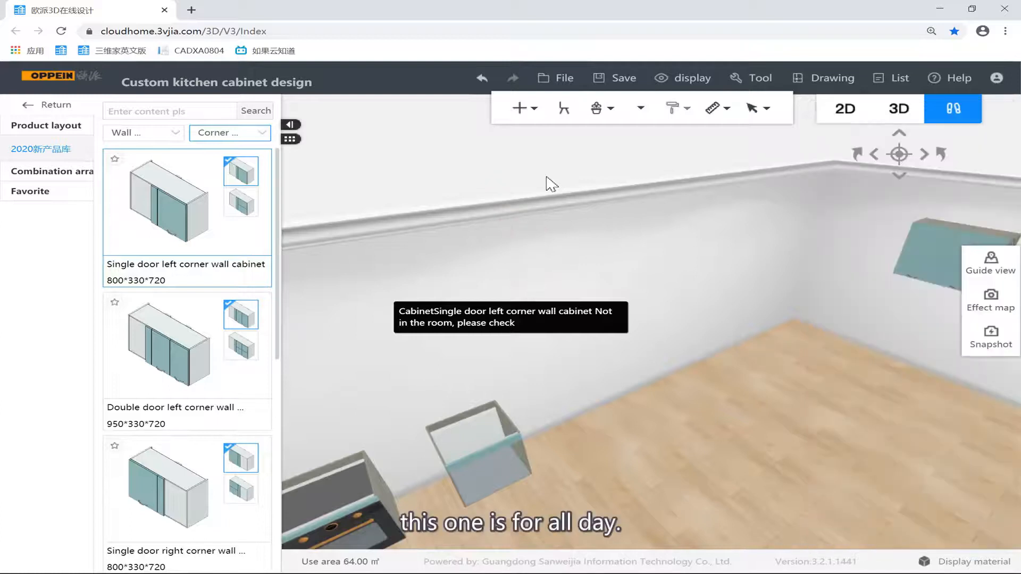
# Place a Single door left corner wall cabinet on the wall near the room corner, above the oven cabinet.
pyautogui.moveTo(578, 222); pyautogui.dragTo(289, 200)
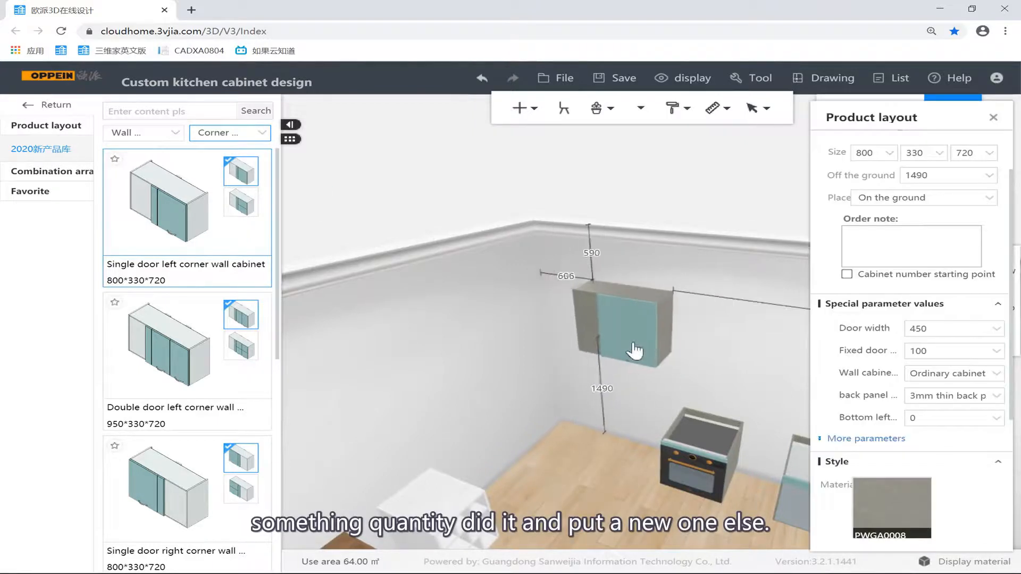
pyautogui.scroll(5, 616, 416)
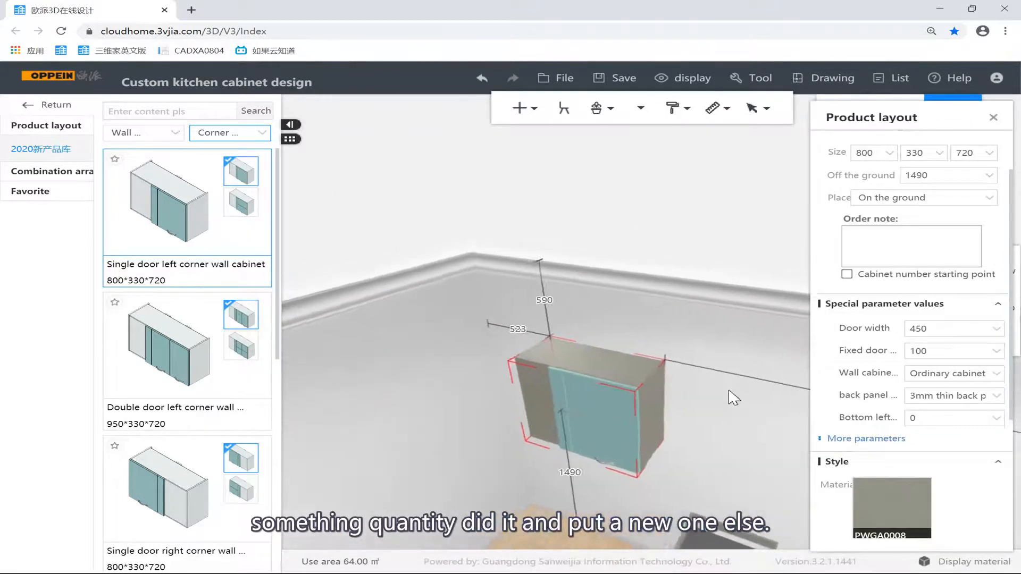
pyautogui.moveTo(719, 375); pyautogui.dragTo(749, 370, button='right')
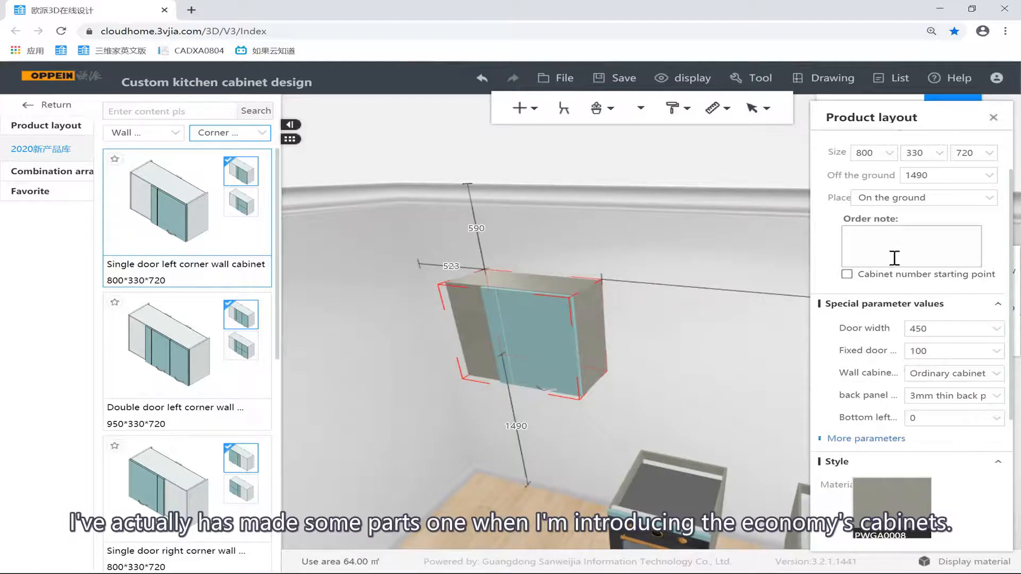
# Set the corner wall cabinet's distance from the adjacent side wall to 50.
pyautogui.scroll(1, 895, 258)
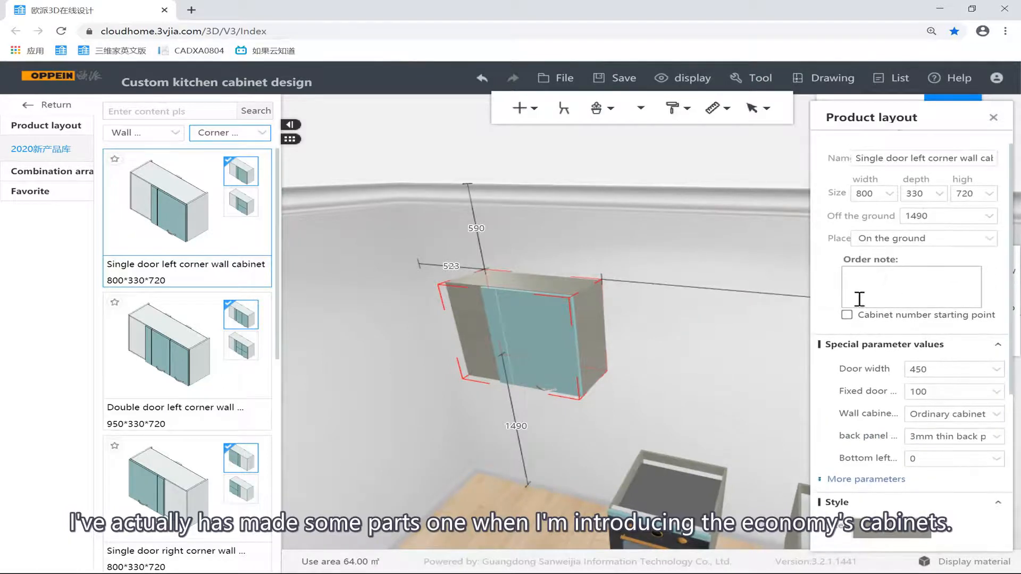
pyautogui.scroll(-3, 859, 298)
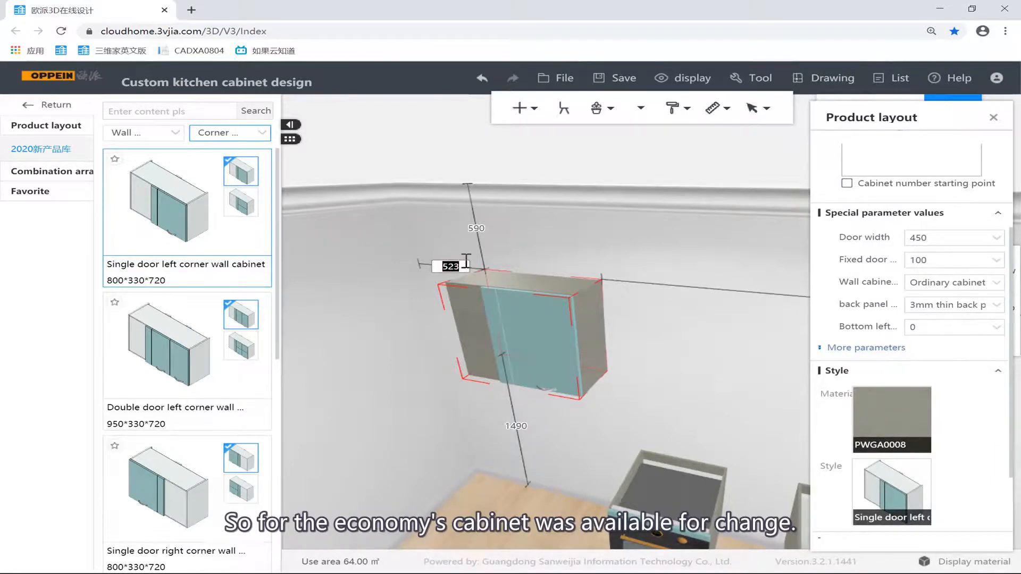
pyautogui.write('50')
pyautogui.press('Return')
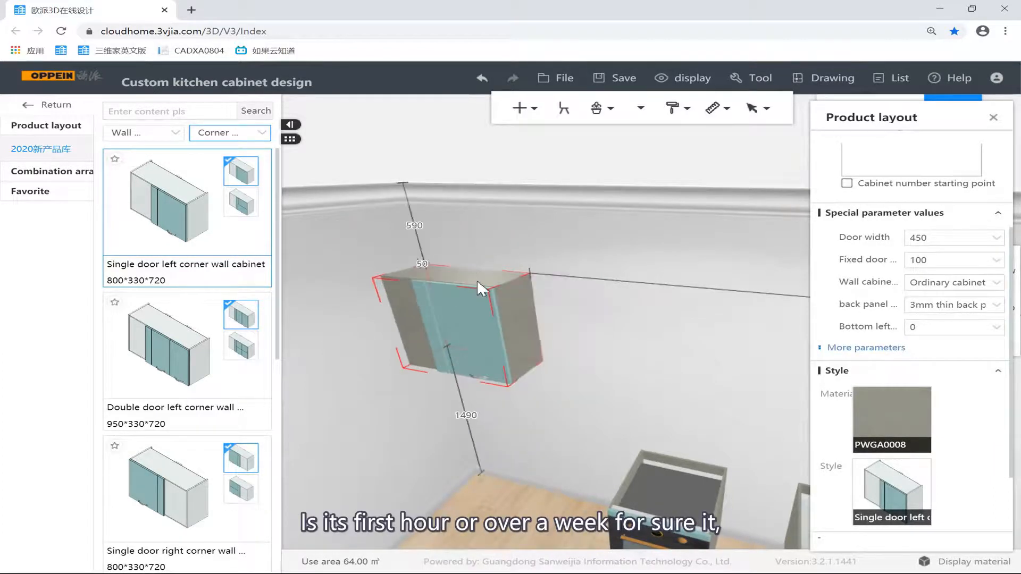
# Set the corner wall cabinet's width to 900.
pyautogui.scroll(3, 864, 194)
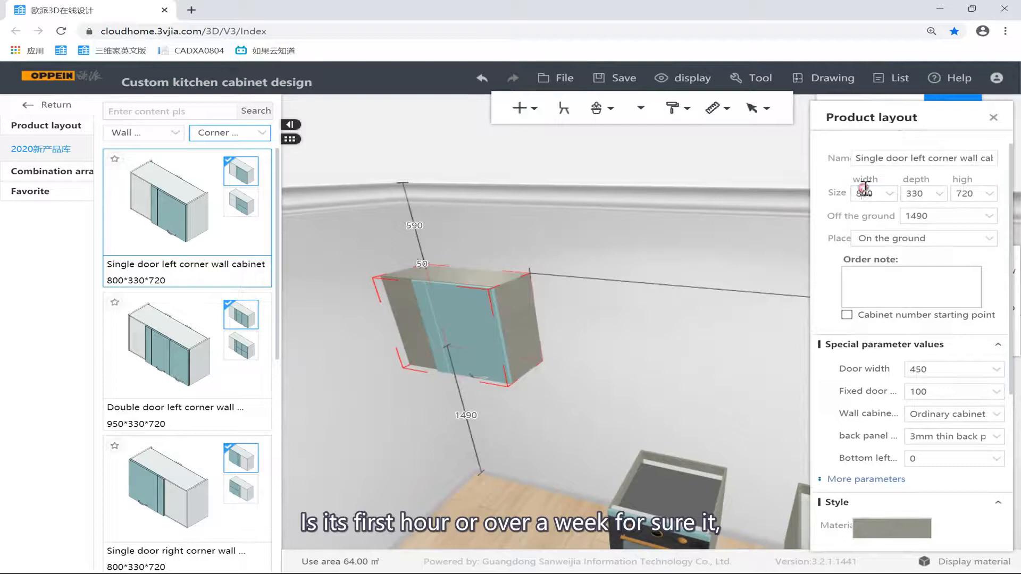
pyautogui.press('Return')
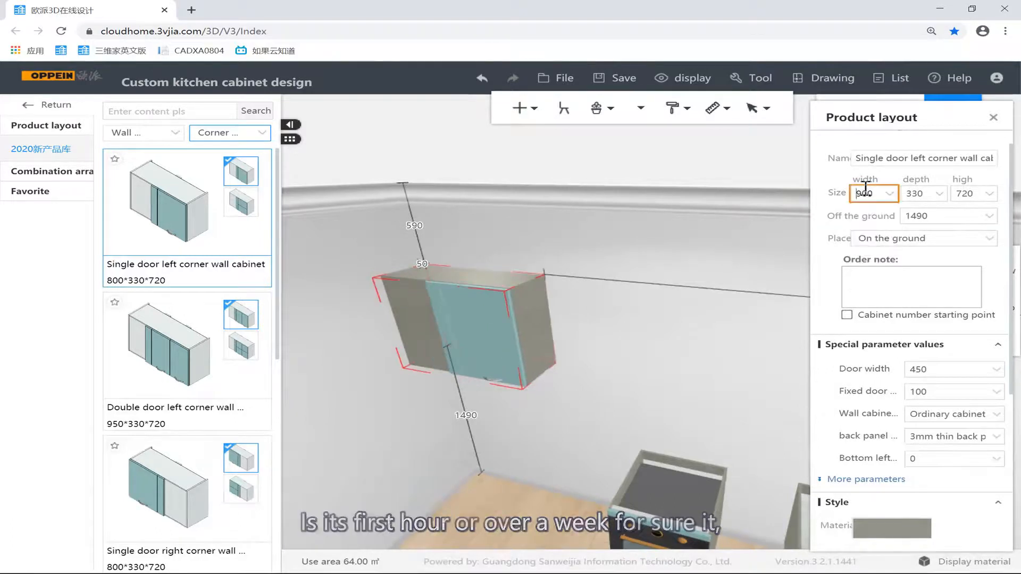
pyautogui.click(675, 274)
pyautogui.click(526, 304)
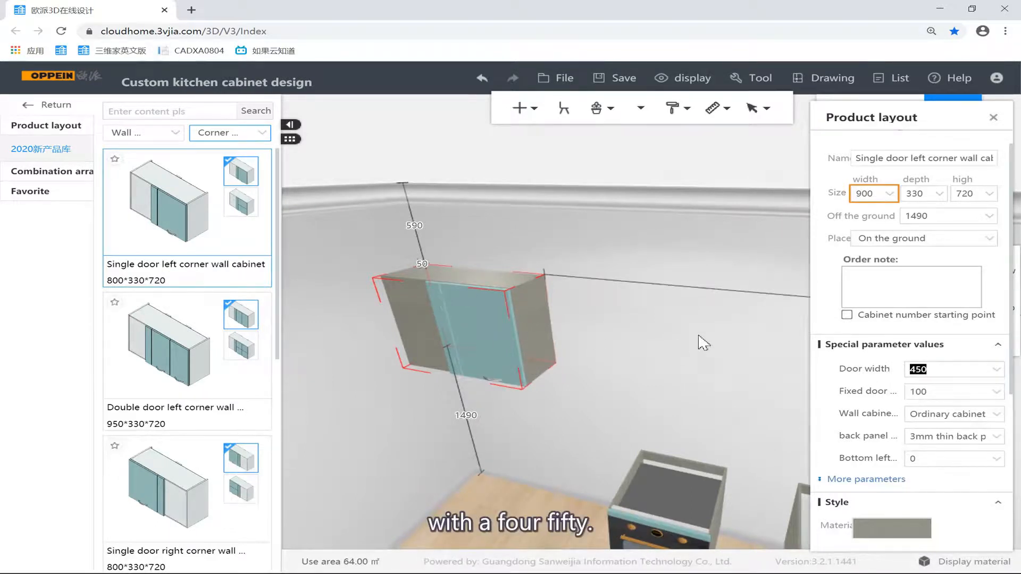
# Try a door width of 500 on the corner wall cabinet, and set the door width to 400.
pyautogui.moveTo(962, 364)
pyautogui.write('500')
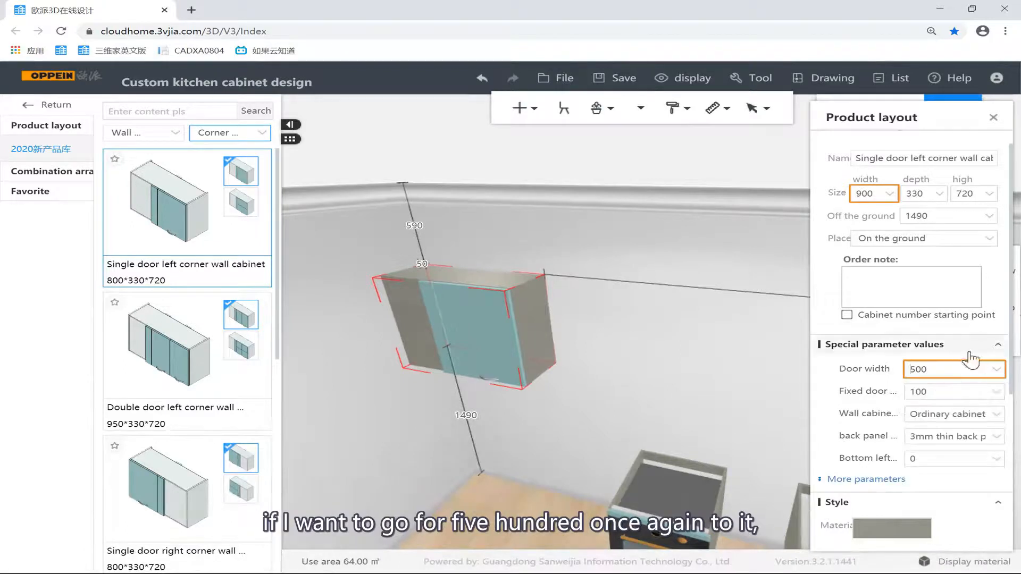
pyautogui.write('400')
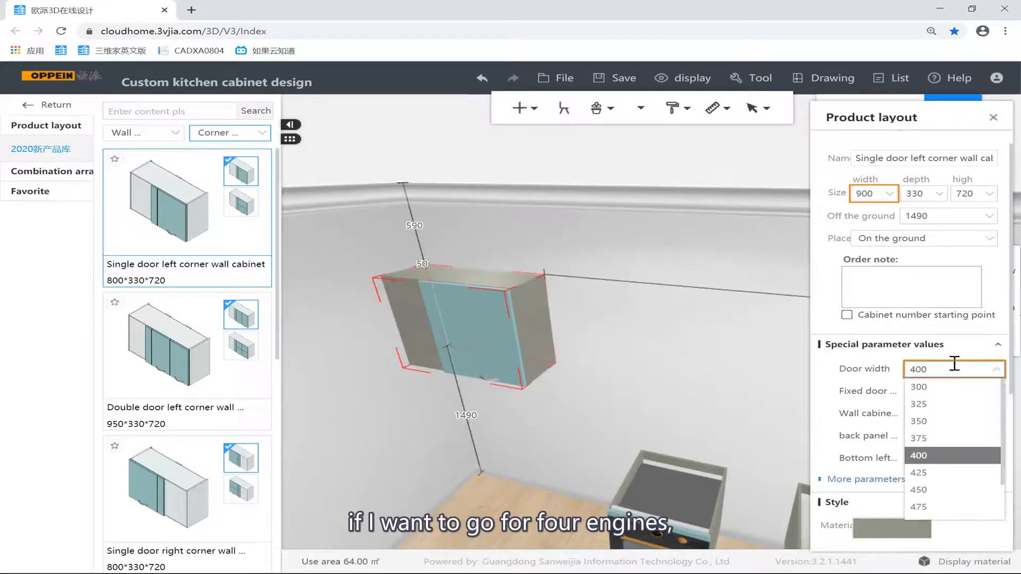
pyautogui.press('Return')
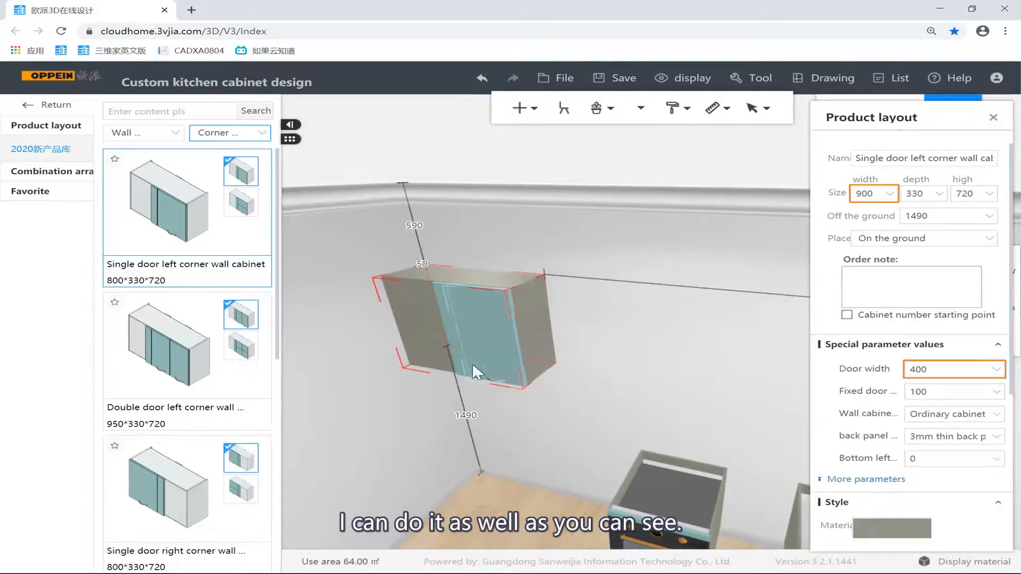
# Select the narrow fixed door panel beside the door in panel selection mode, and return to the whole corner cabinet.
pyautogui.write('ww')
pyautogui.click(604, 351)
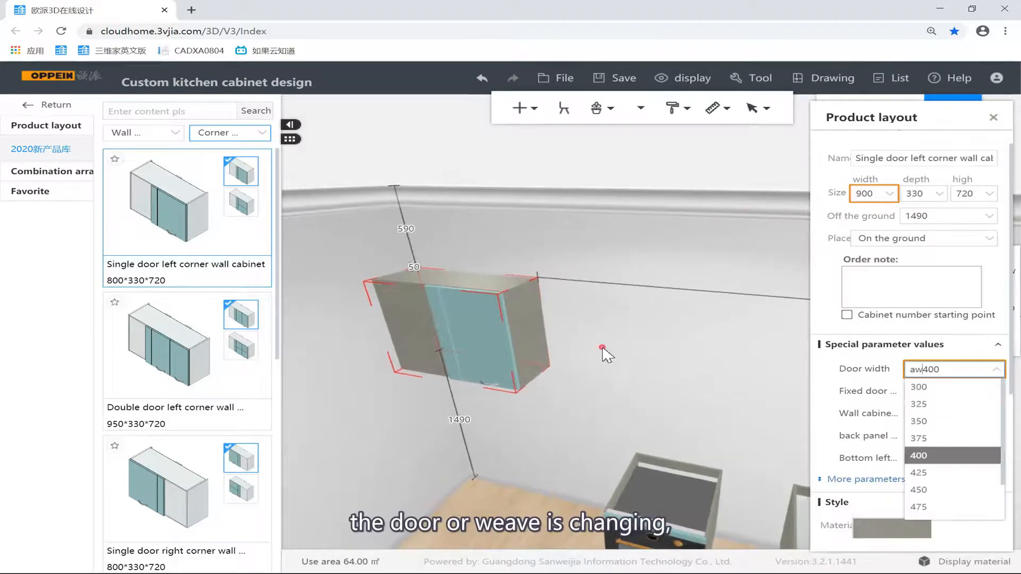
pyautogui.press('w')
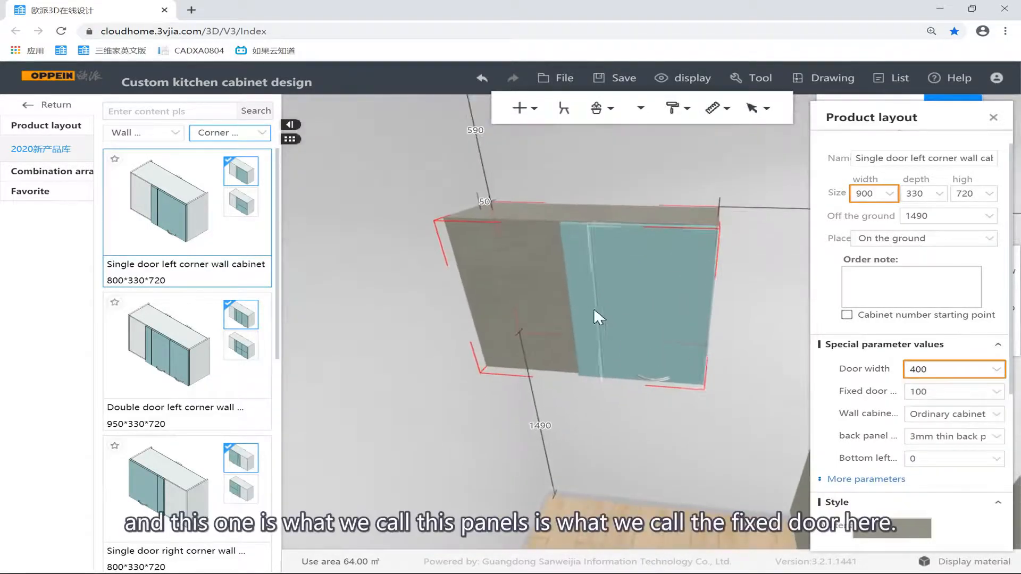
pyautogui.click(570, 257)
pyautogui.press('b')
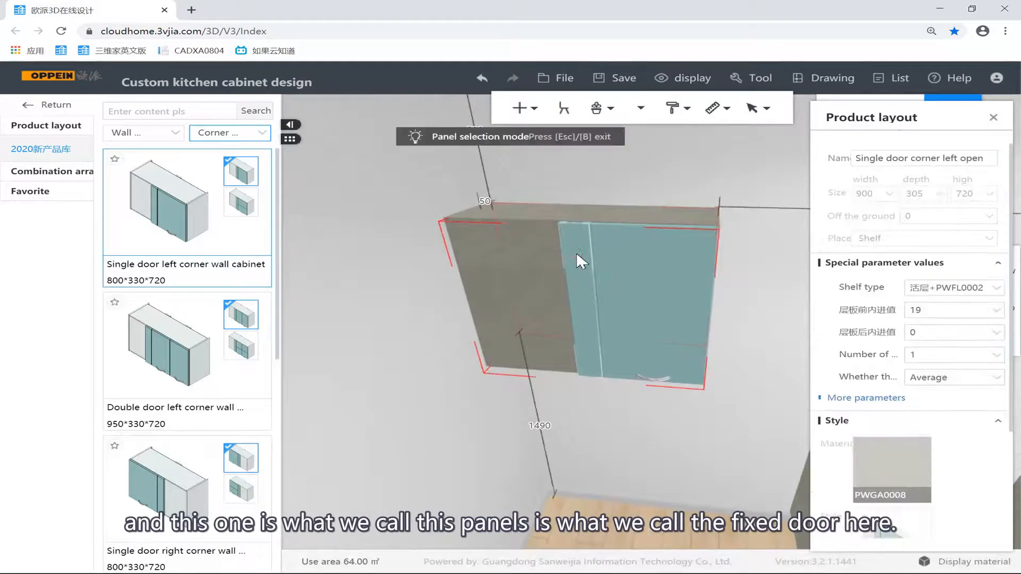
pyautogui.click(575, 252)
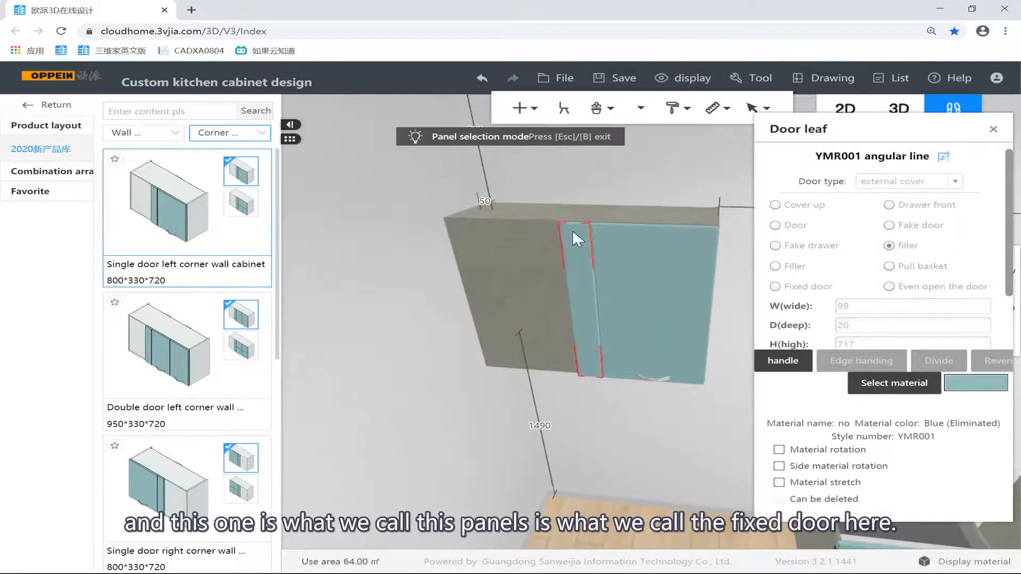
pyautogui.press('Escape')
pyautogui.click(597, 214)
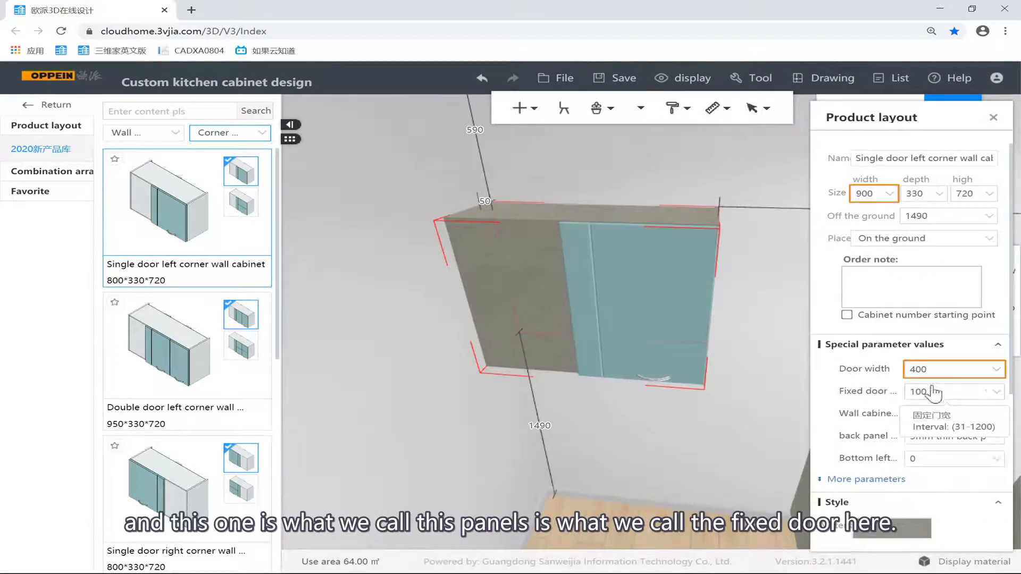
# Try a fixed door width of 200 on the corner wall cabinet, and return it to 100.
pyautogui.doubleClick(955, 392)
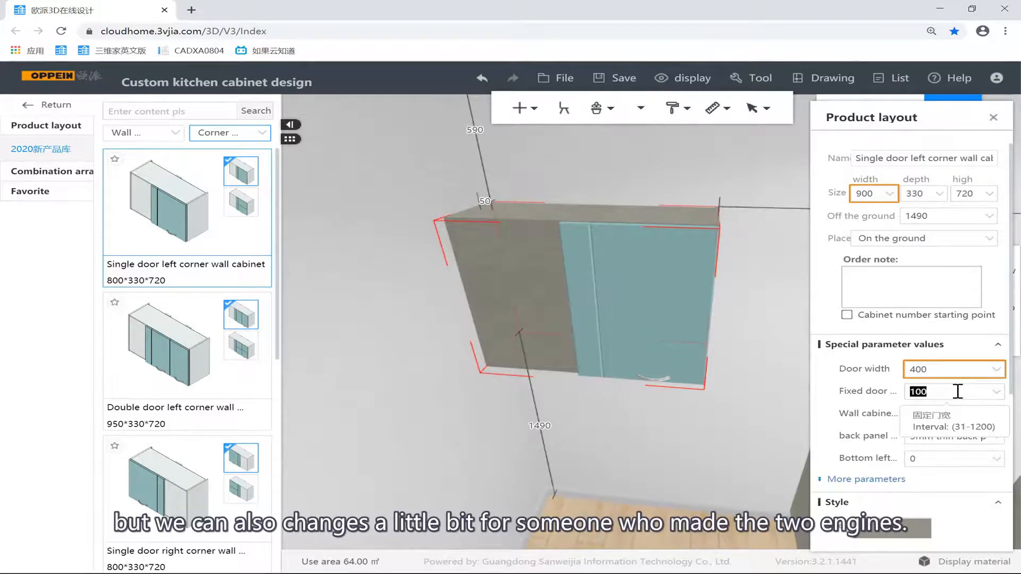
pyautogui.click(957, 391)
pyautogui.write('200')
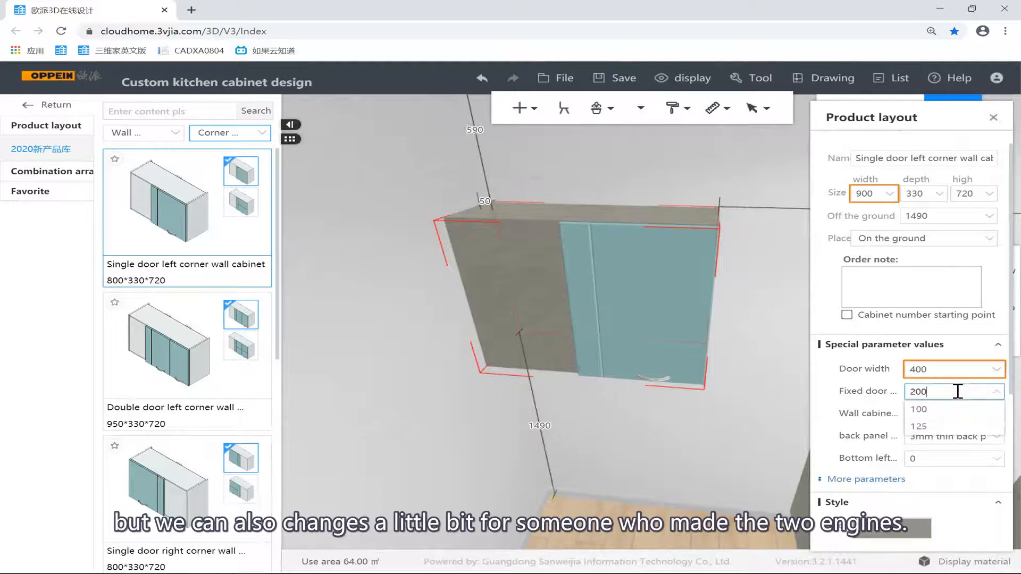
pyautogui.press('Return')
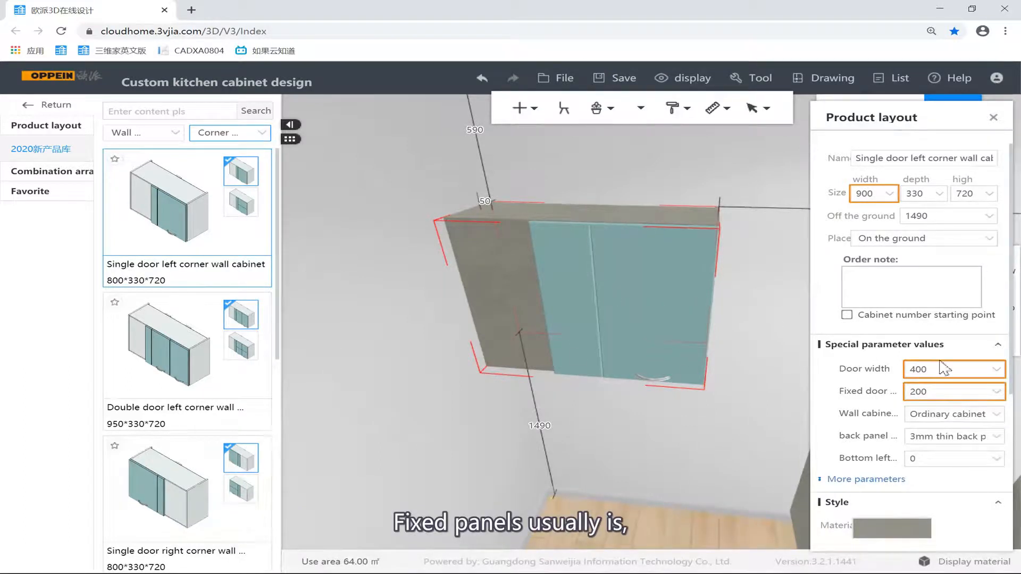
pyautogui.doubleClick(938, 392)
pyautogui.write('100')
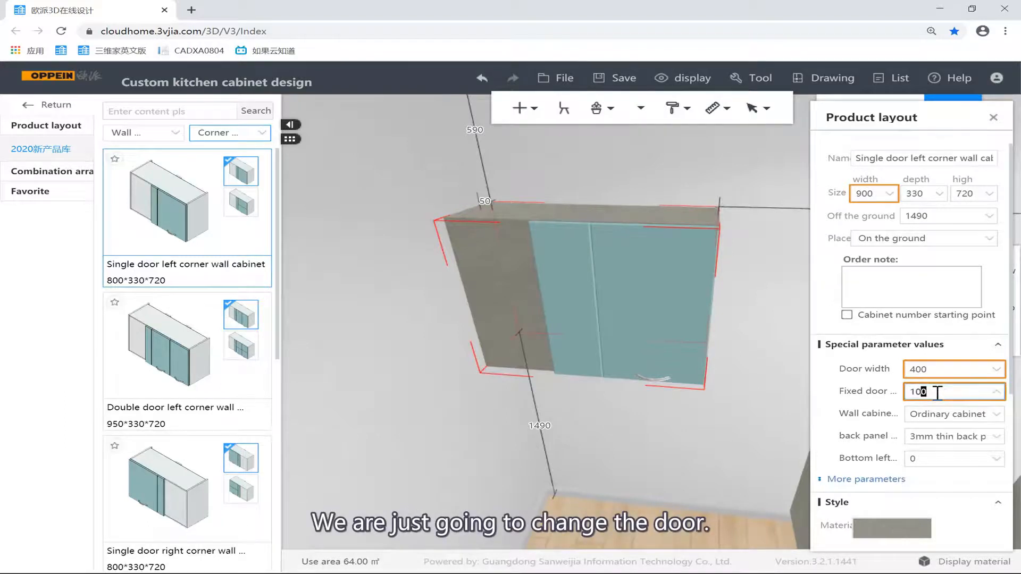
pyautogui.press('Return')
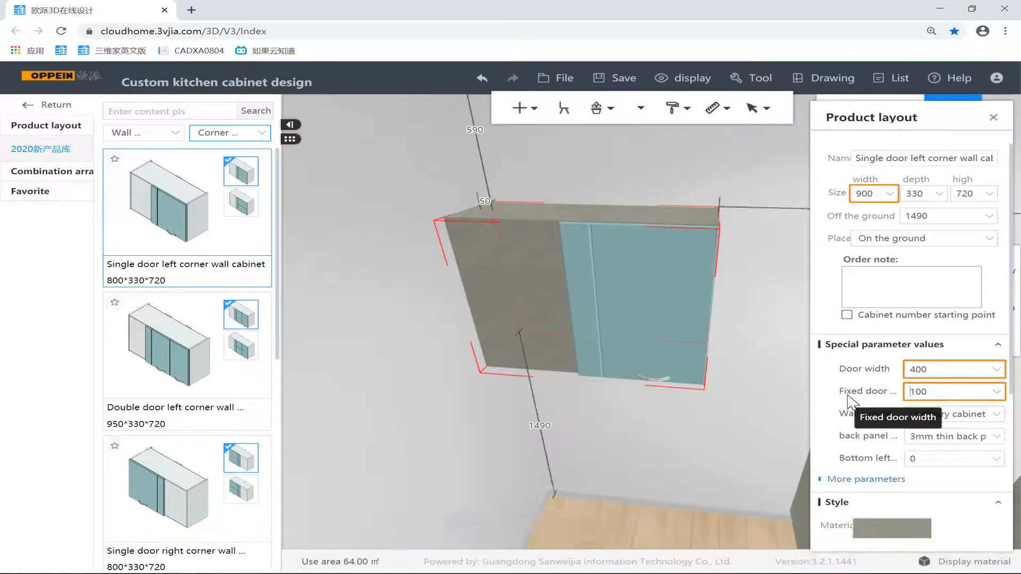
# Review the corner wall cabinet's full special parameters, including the bottom panel, side panel light and side panel groups, and deselect the cabinet.
pyautogui.click(883, 480)
pyautogui.scroll(-5, 740, 366)
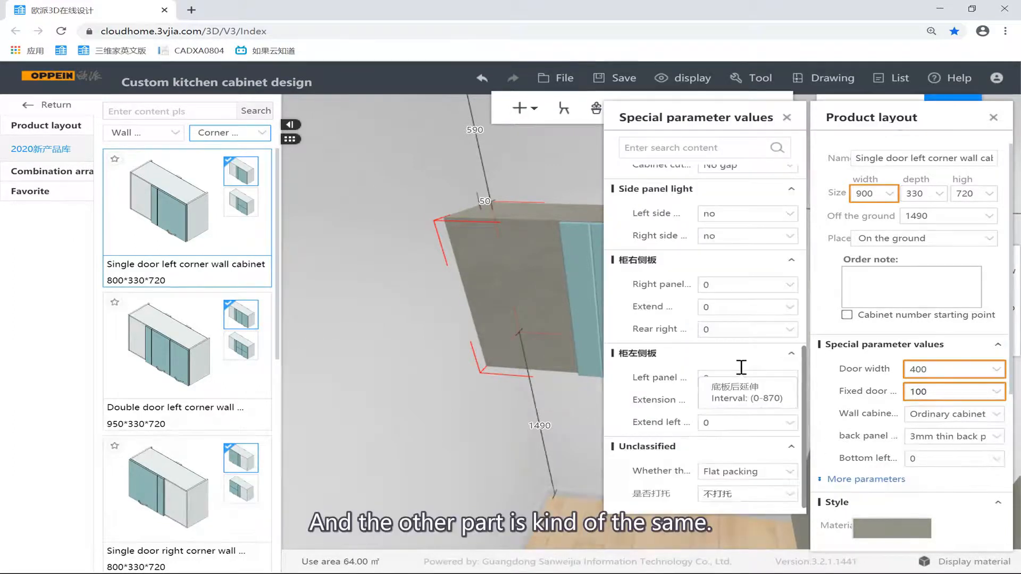
pyautogui.scroll(10, 741, 367)
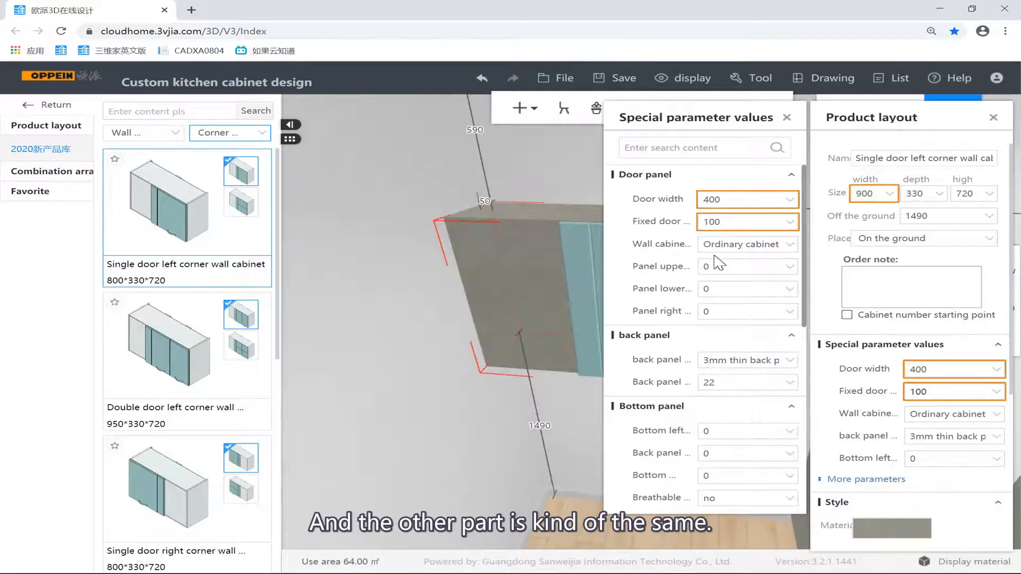
pyautogui.scroll(-3, 697, 290)
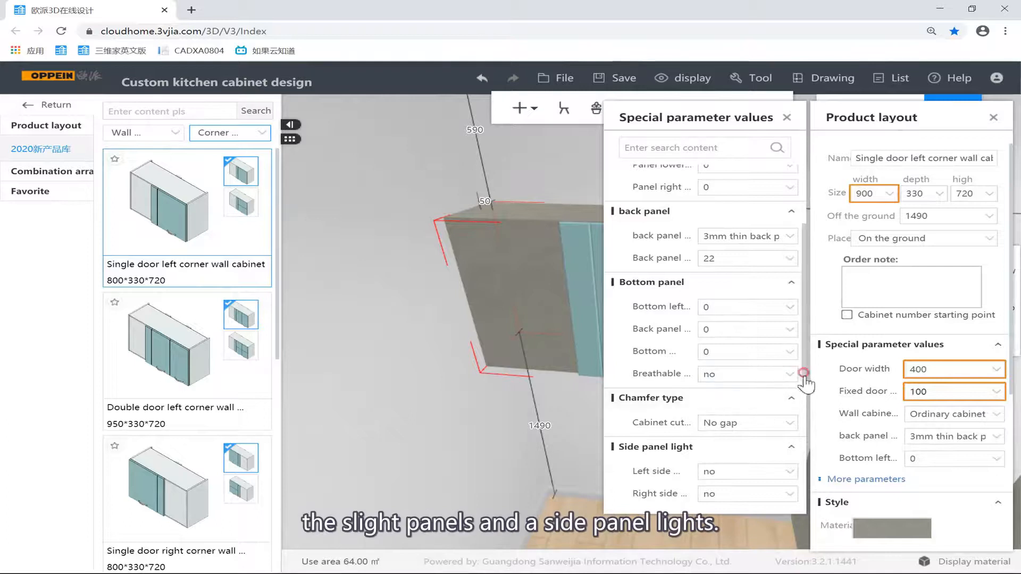
pyautogui.moveTo(806, 381); pyautogui.dragTo(816, 492)
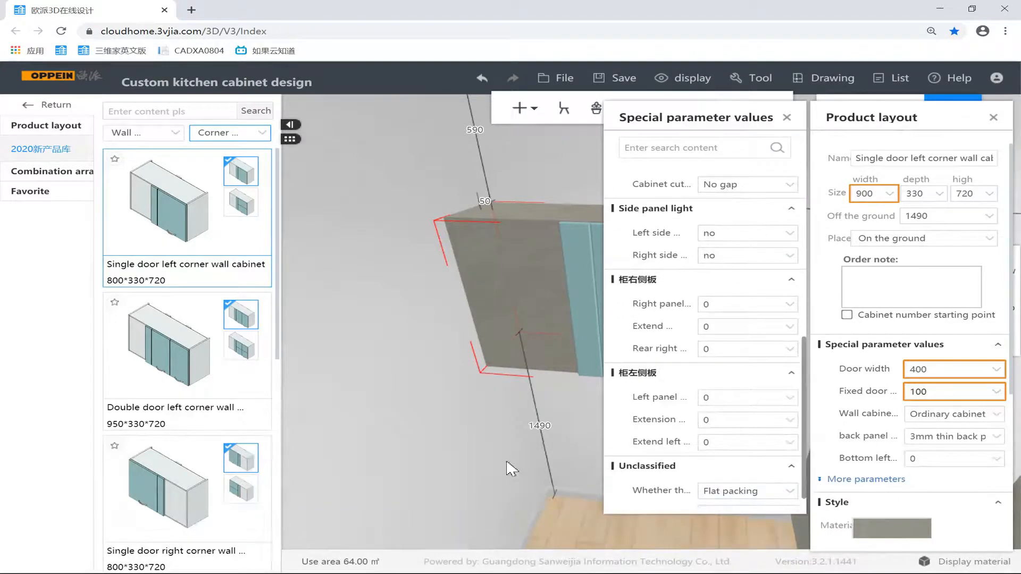
pyautogui.click(496, 458)
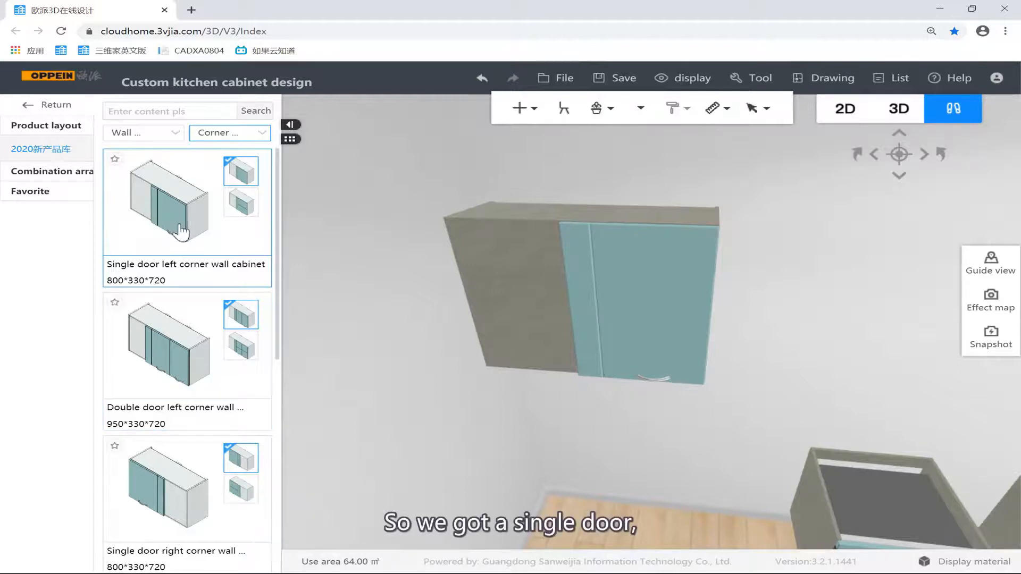
# Preview the alternative horizontally divided door variants of the single and double door corner wall cabinets, left and right versions, in the product library.
pyautogui.click(240, 206)
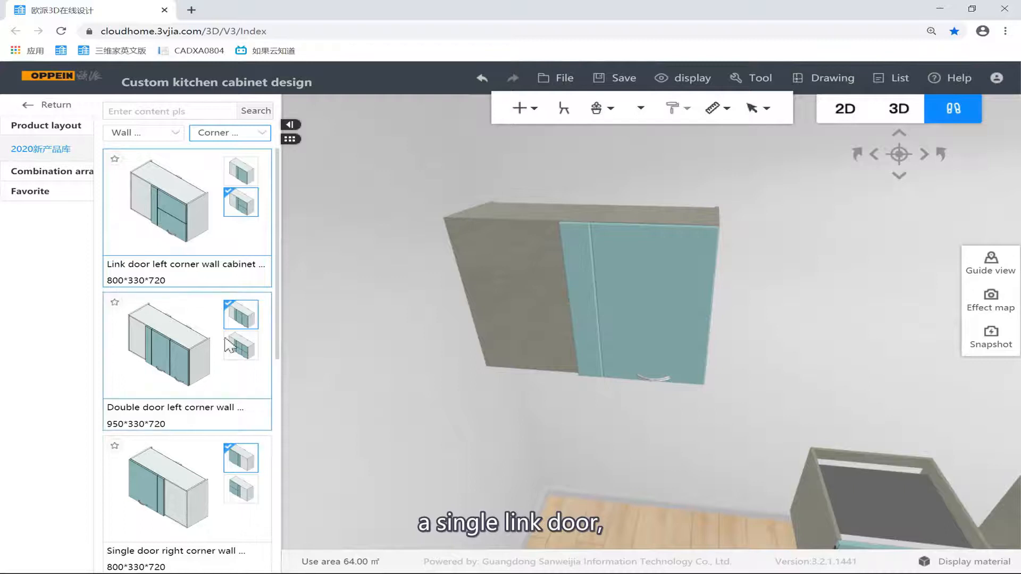
pyautogui.click(246, 344)
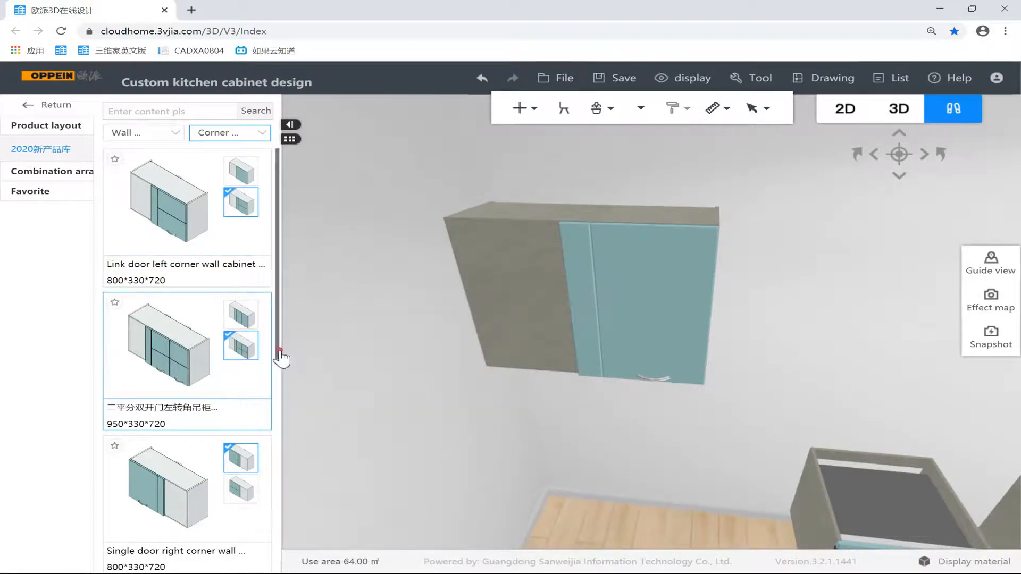
pyautogui.moveTo(283, 353); pyautogui.dragTo(282, 417)
pyautogui.click(156, 346)
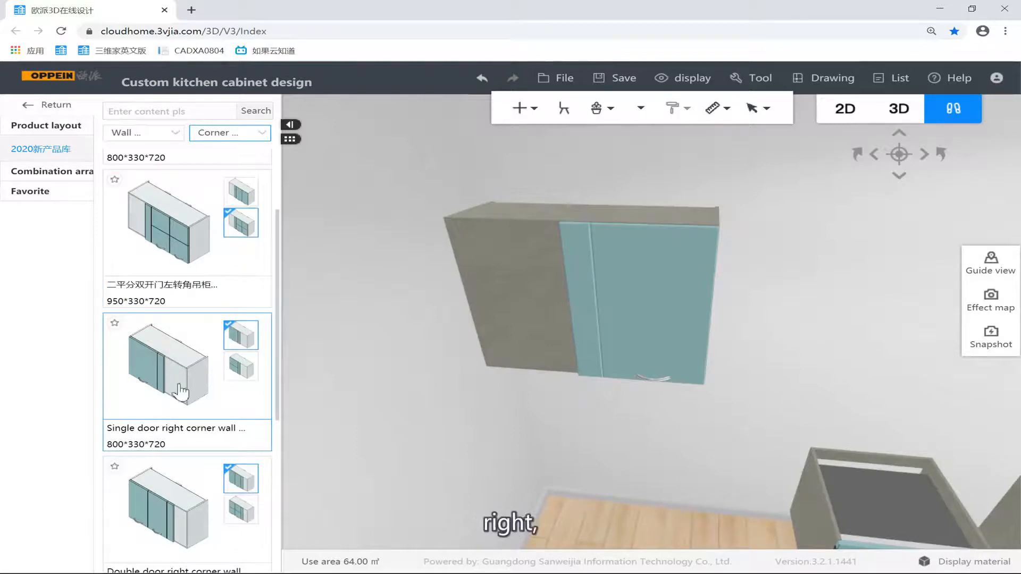
pyautogui.click(241, 365)
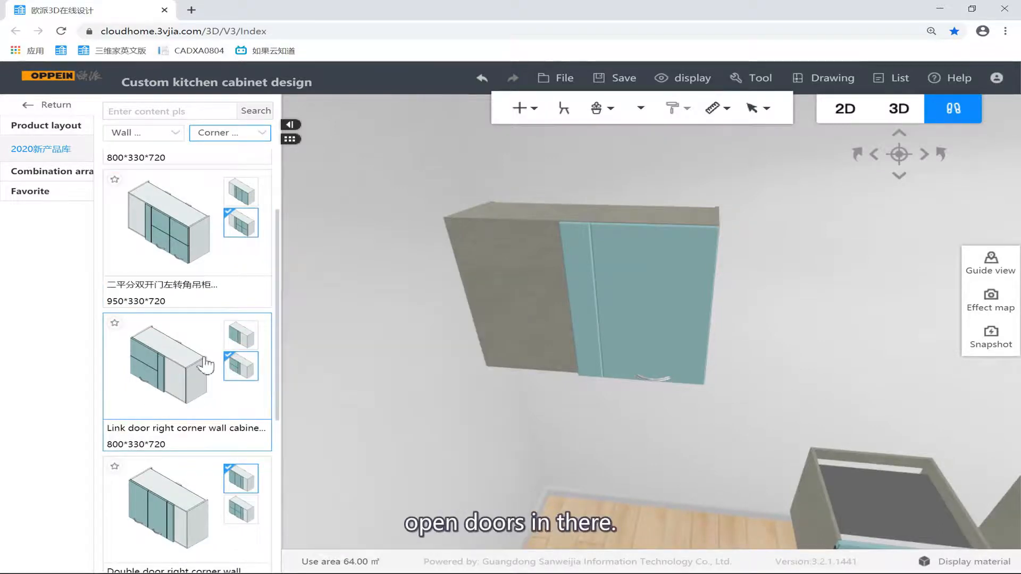
pyautogui.moveTo(277, 367); pyautogui.dragTo(276, 421)
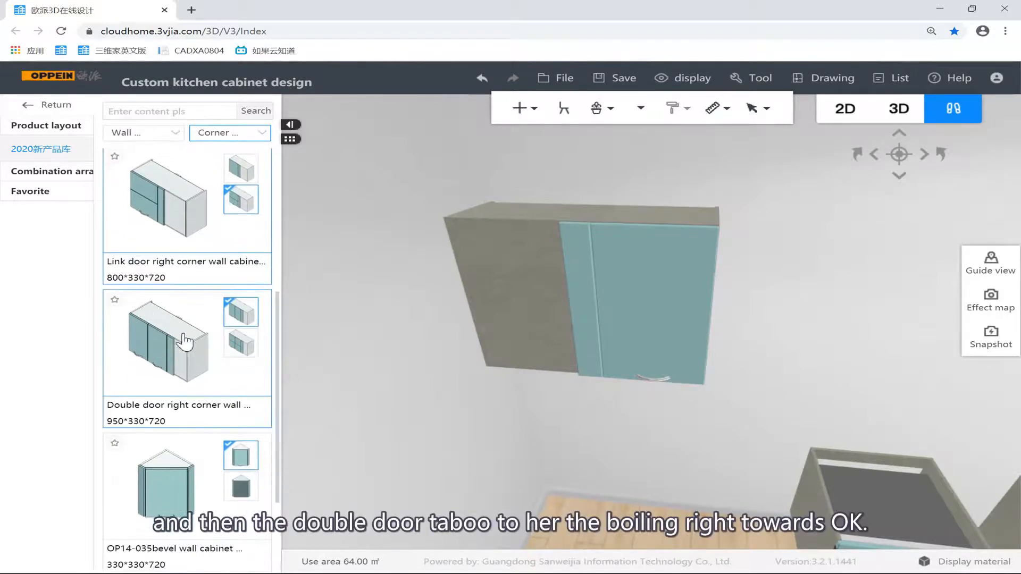
pyautogui.click(230, 347)
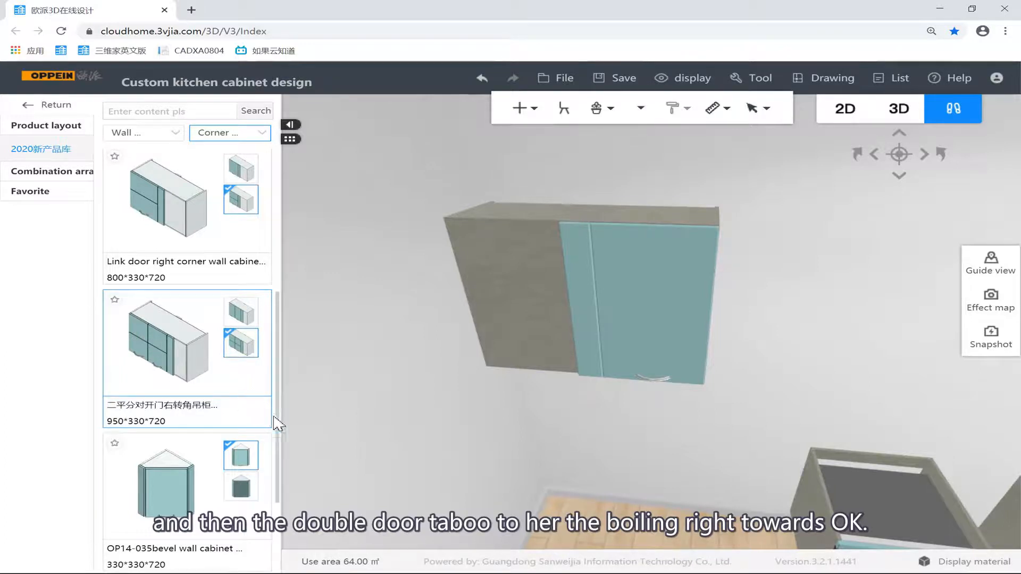
pyautogui.scroll(-1, 278, 425)
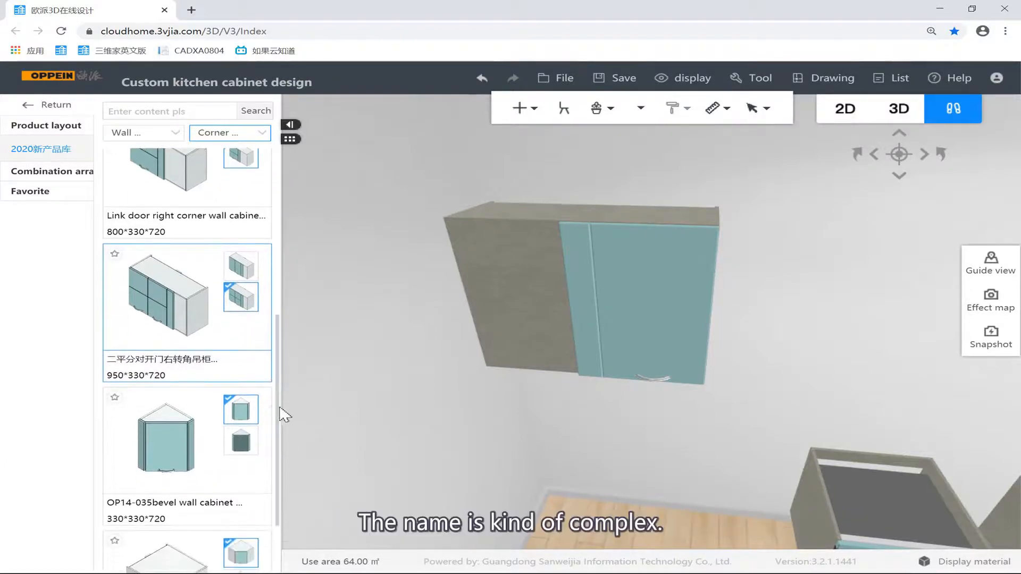
# Place the "Diamond shape wall cabinet left" on the empty wall and open its left size for editing.
pyautogui.scroll(-2, 281, 412)
pyautogui.moveTo(486, 394); pyautogui.dragTo(152, 290)
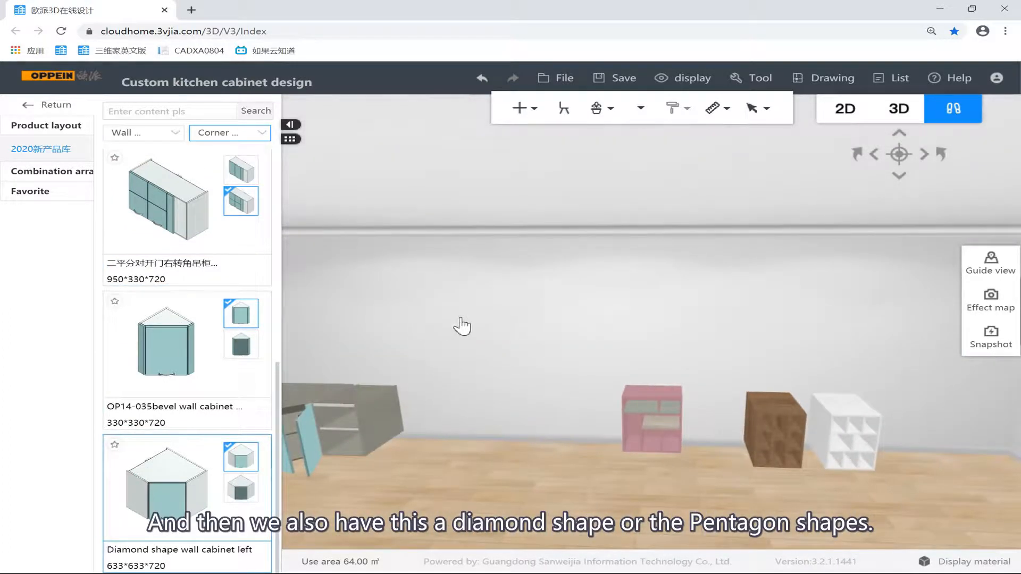
pyautogui.click(420, 314)
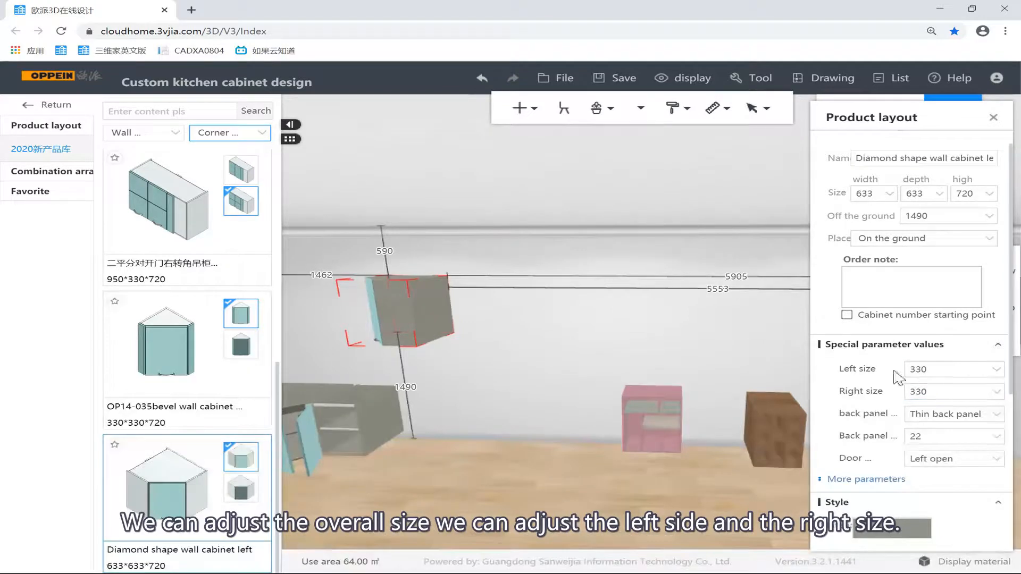
pyautogui.doubleClick(931, 370)
pyautogui.click(639, 284)
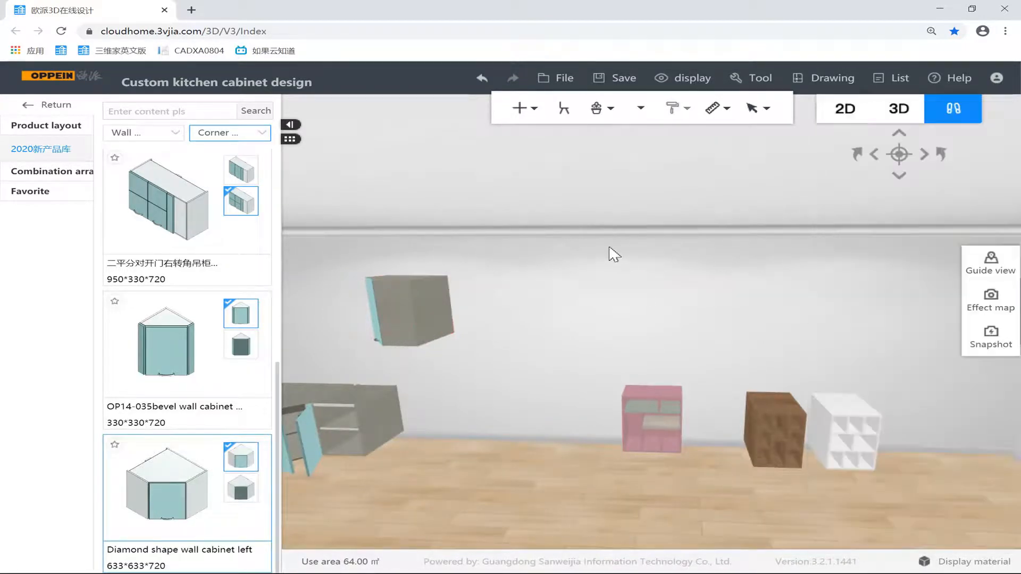
# Delete the diamond shape wall cabinet from the wall.
pyautogui.click(420, 308)
pyautogui.press('Delete')
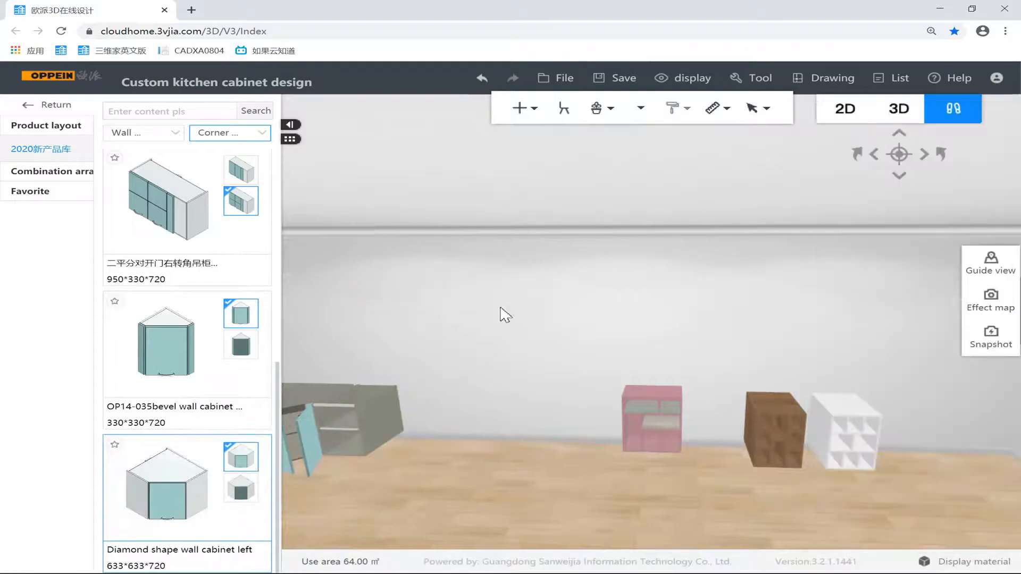
pyautogui.scroll(-5, 478, 340)
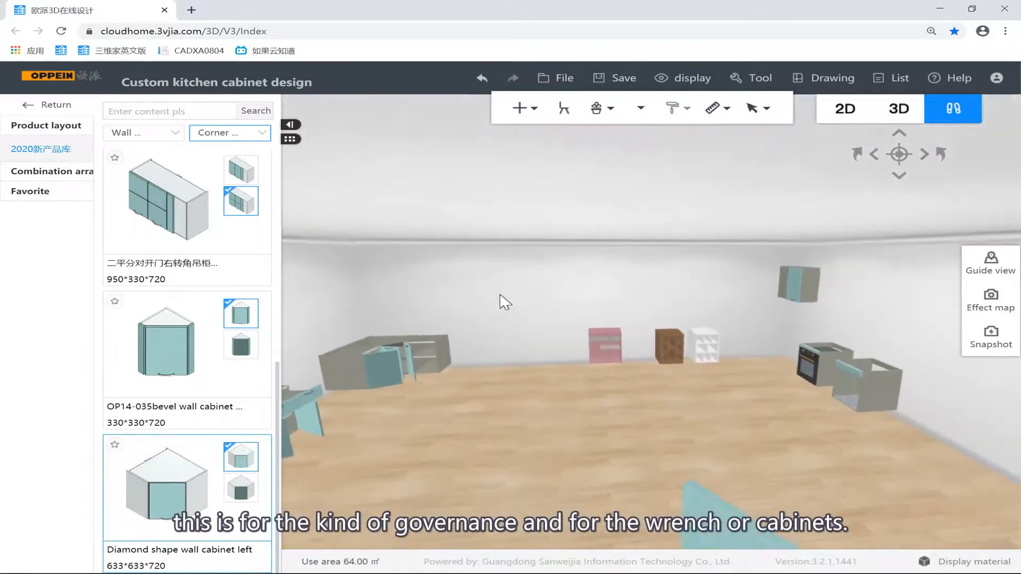
# Switch the wall cabinet library from corner cabinets to the range hood cabinet category.
pyautogui.scroll(3, 420, 207)
pyautogui.click(261, 133)
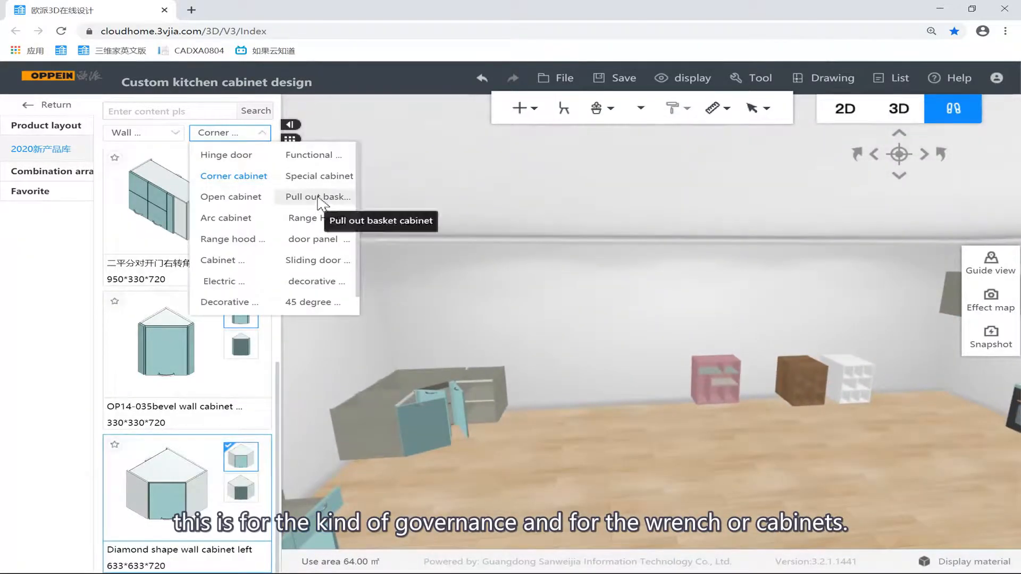
pyautogui.click(318, 218)
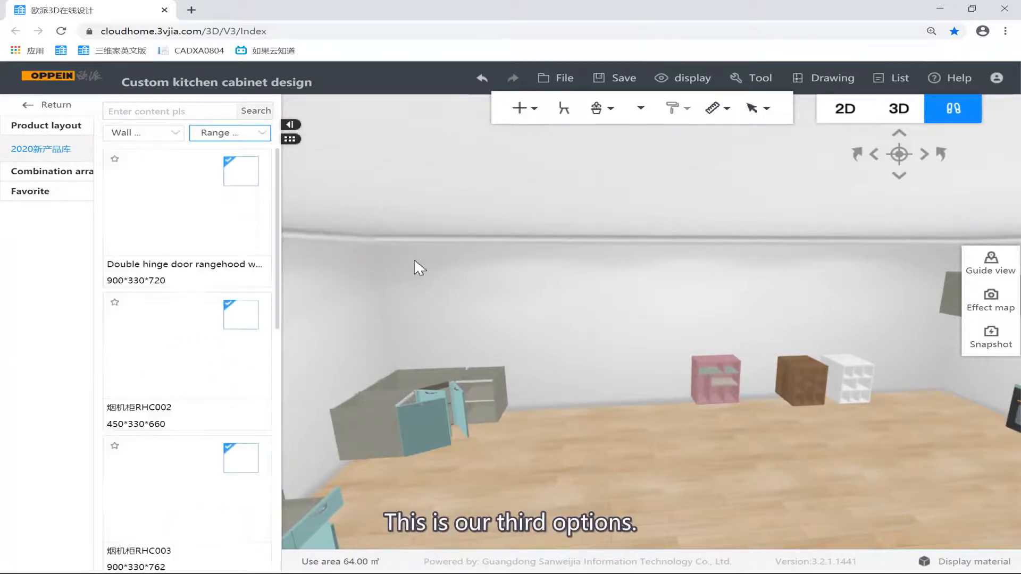
# Look through the range hood wall cabinet models available in the library.
pyautogui.moveTo(492, 271); pyautogui.dragTo(340, 290)
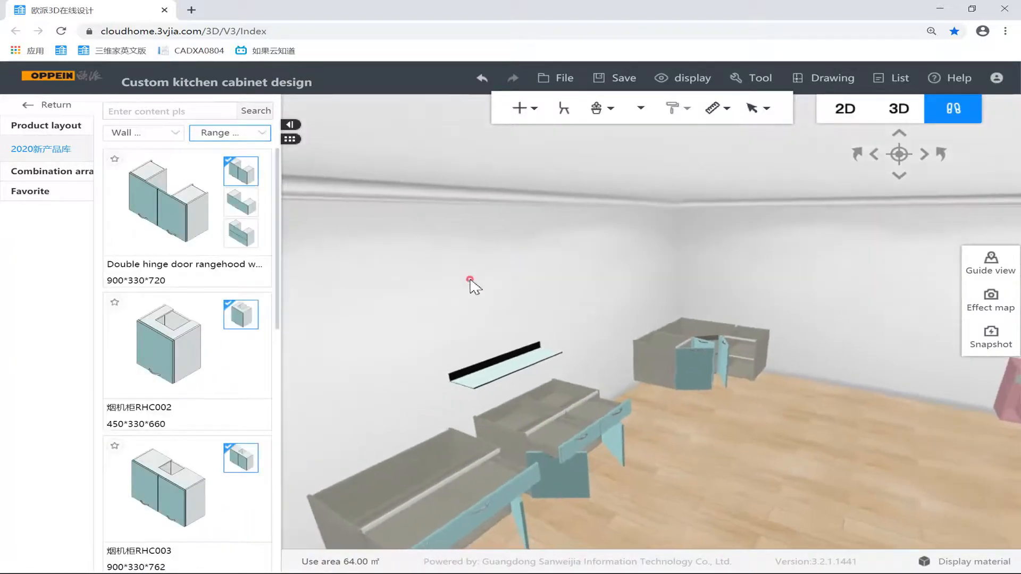
pyautogui.moveTo(510, 271); pyautogui.dragTo(713, 275, button='right')
pyautogui.press('w')
pyautogui.moveTo(620, 262); pyautogui.dragTo(376, 271, button='right')
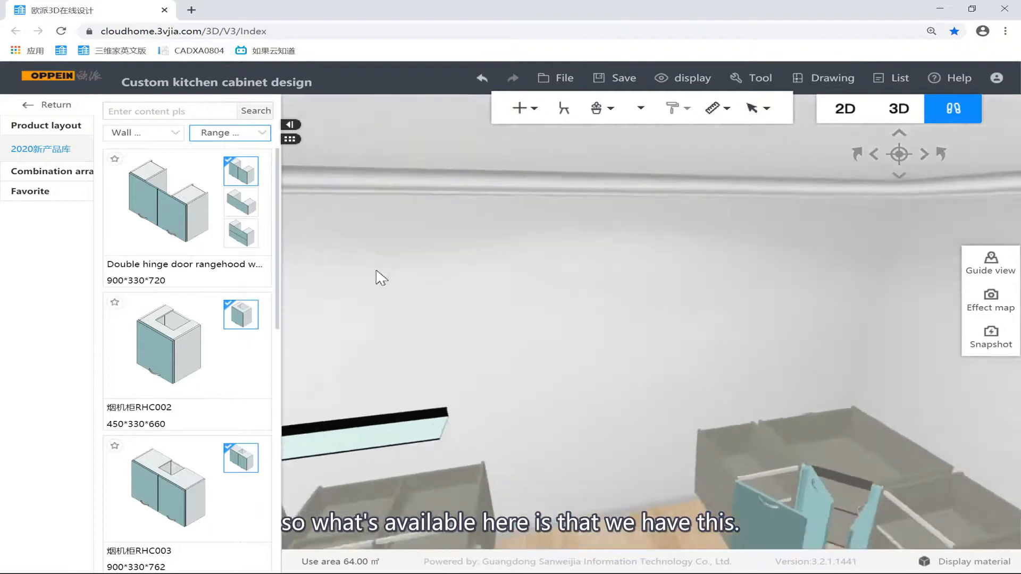
pyautogui.scroll(-3, 376, 271)
pyautogui.scroll(-4, 208, 246)
pyautogui.scroll(-2, 209, 266)
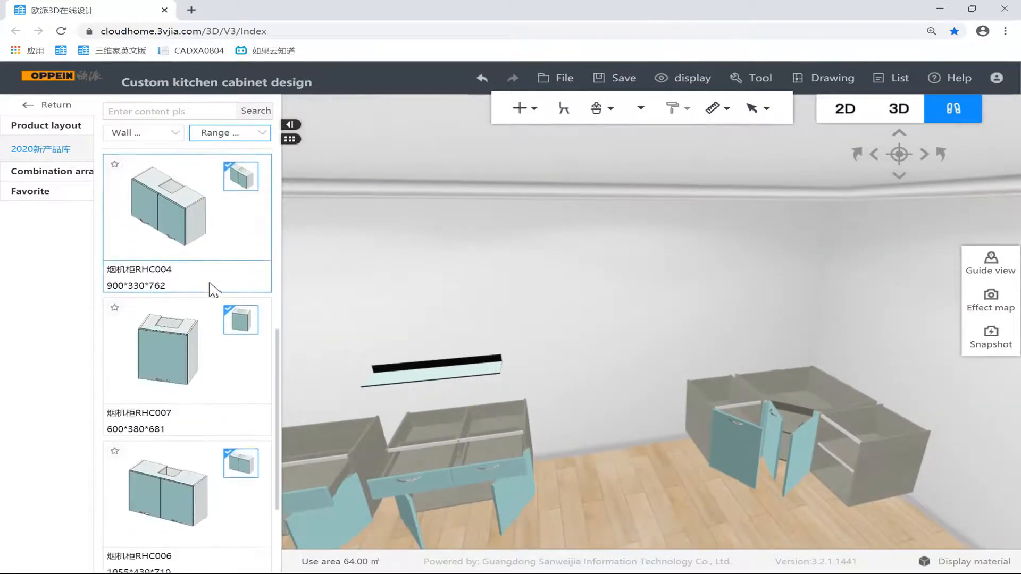
pyautogui.scroll(-10, 213, 290)
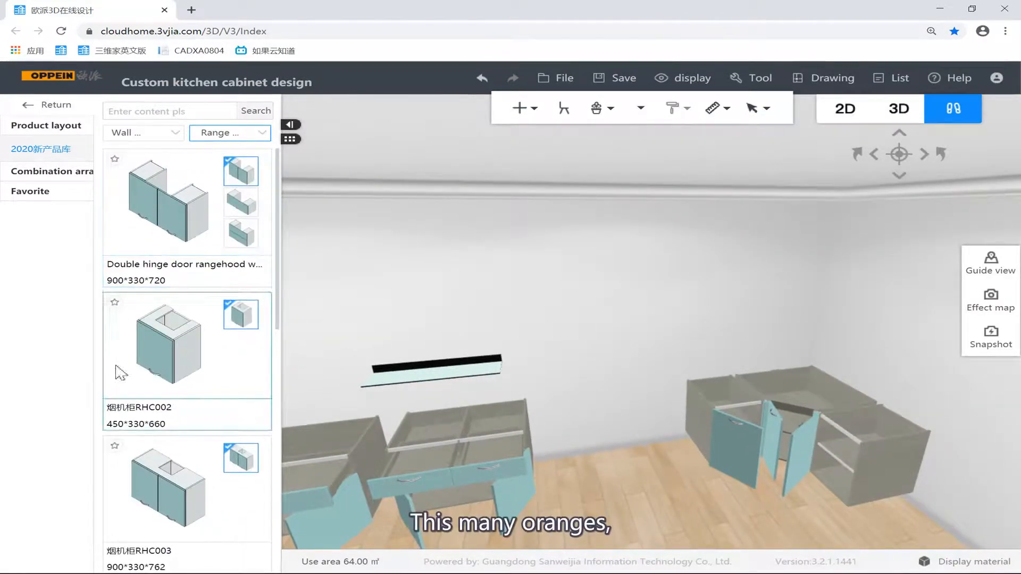
# Place the 900*330*720 double hinge door rangehood wall cabinet on the wall beside the corner base cabinets.
pyautogui.moveTo(408, 336); pyautogui.dragTo(715, 336, button='right')
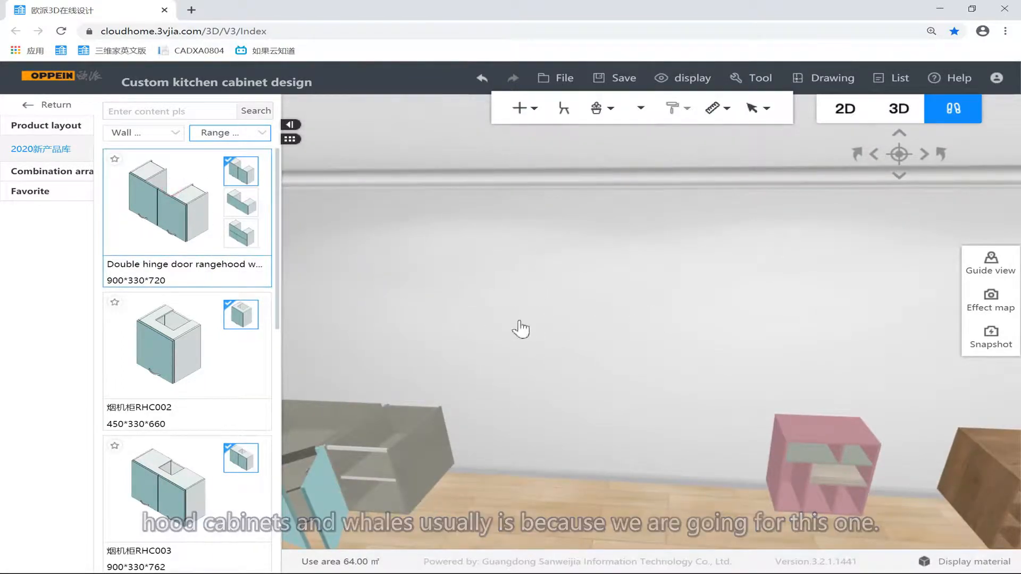
pyautogui.click(485, 321)
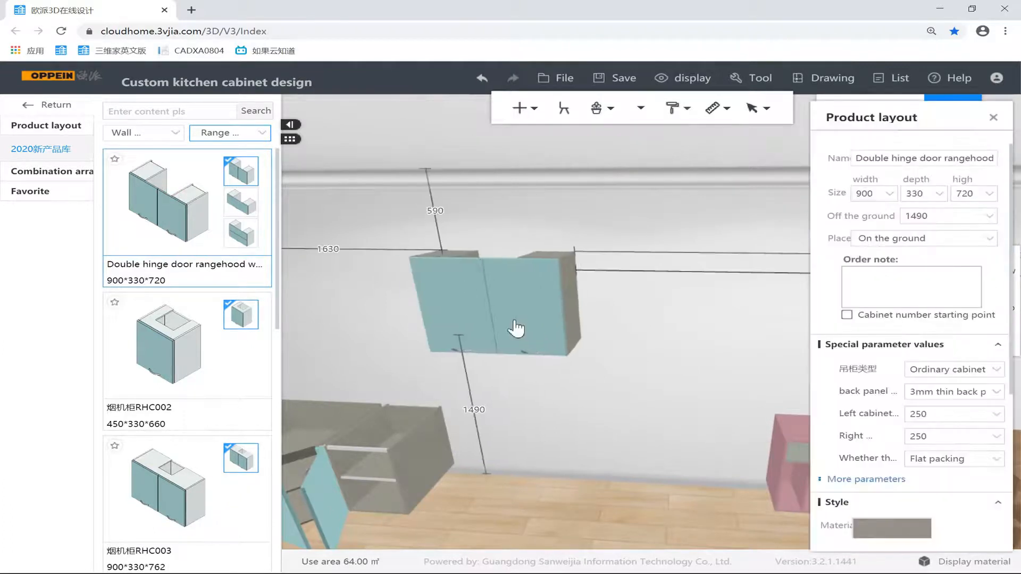
pyautogui.click(592, 360)
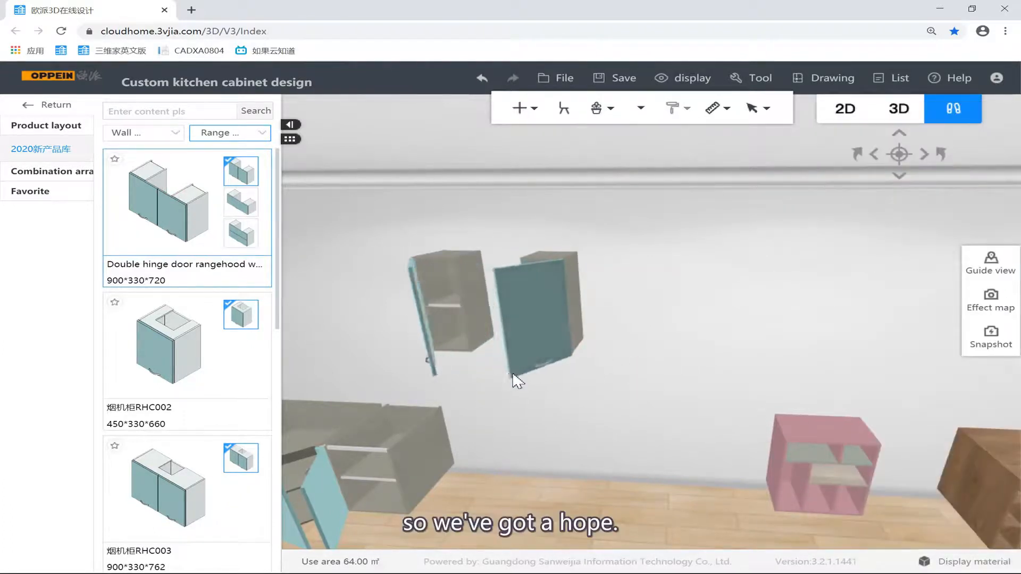
# Examine the double hinge door rangehood cabinet with its doors open and closed, including the gap between its two compartments.
pyautogui.scroll(3, 512, 372)
pyautogui.moveTo(514, 372); pyautogui.dragTo(626, 326, button='right')
pyautogui.moveTo(523, 300); pyautogui.dragTo(484, 299, button='right')
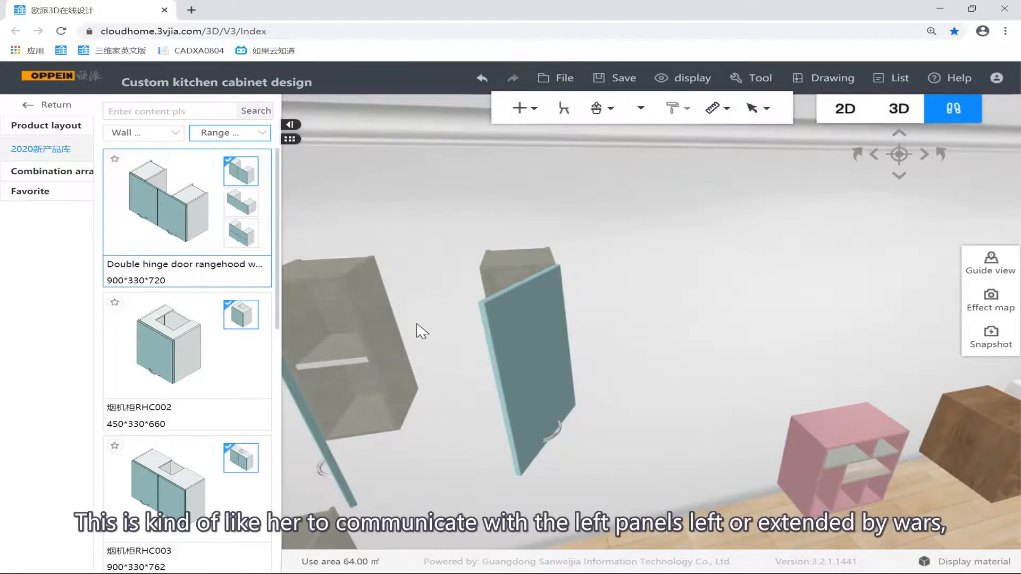
pyautogui.moveTo(415, 325); pyautogui.dragTo(494, 278, button='right')
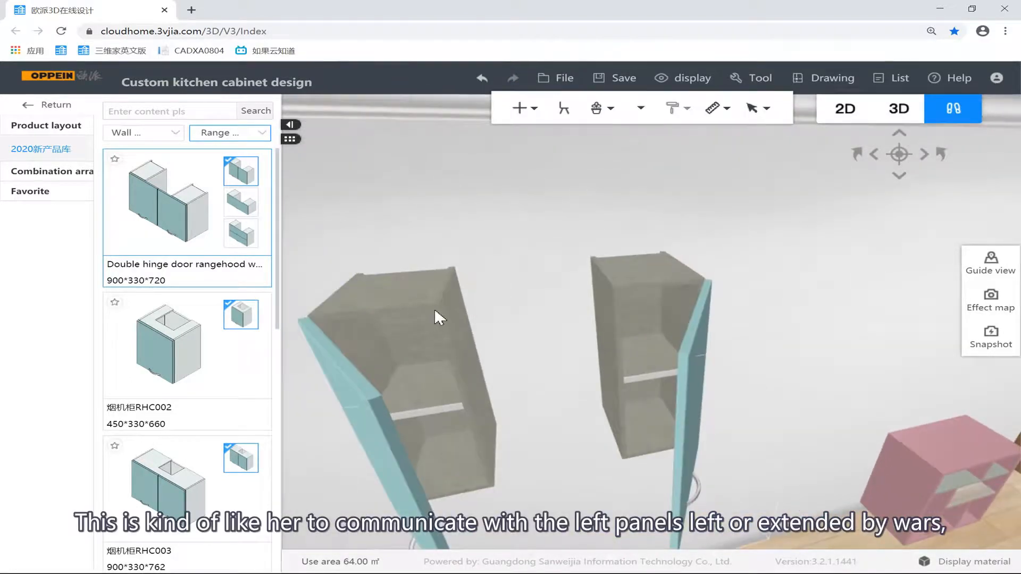
pyautogui.click(435, 311)
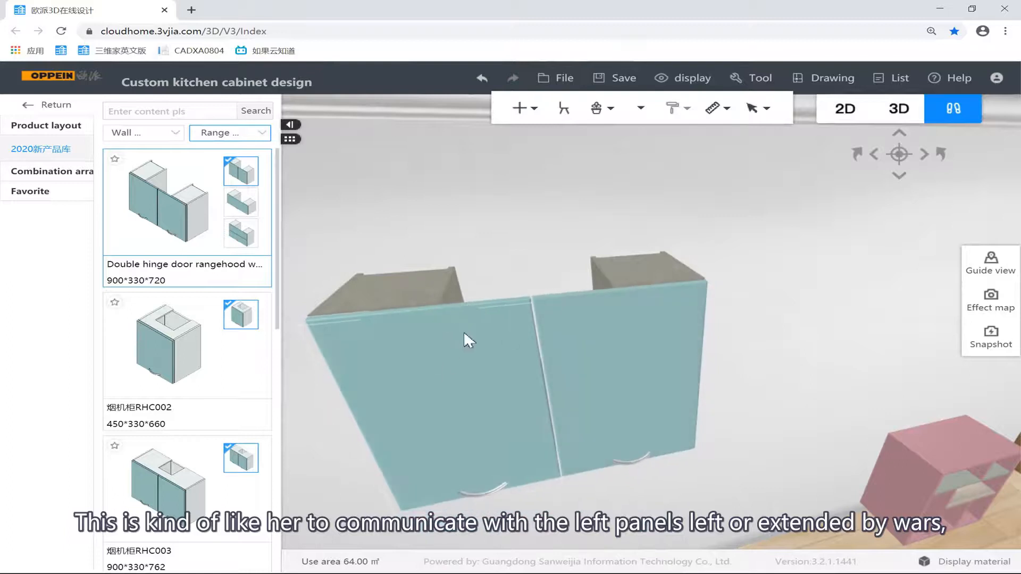
pyautogui.click(430, 331)
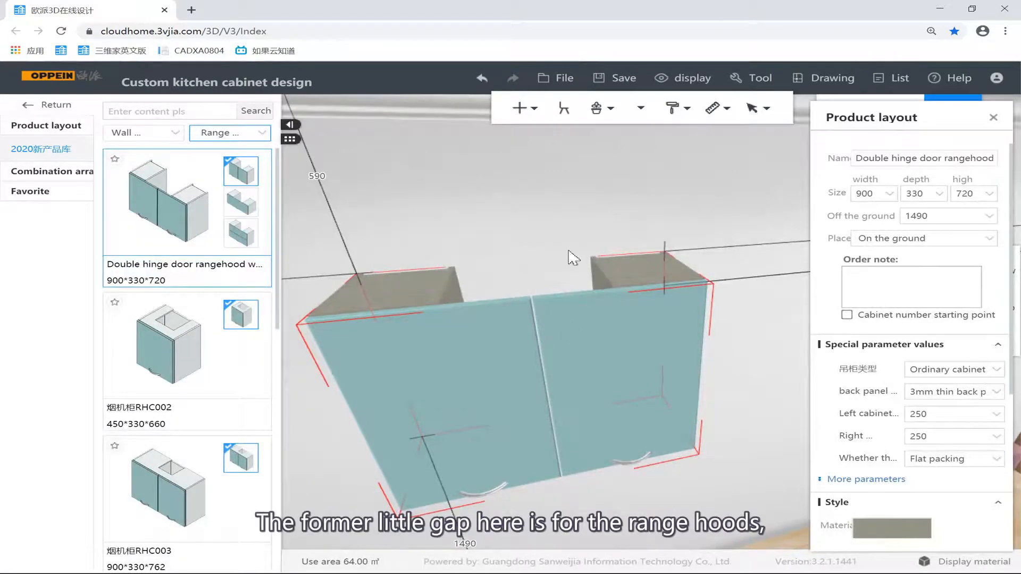
pyautogui.click(504, 244)
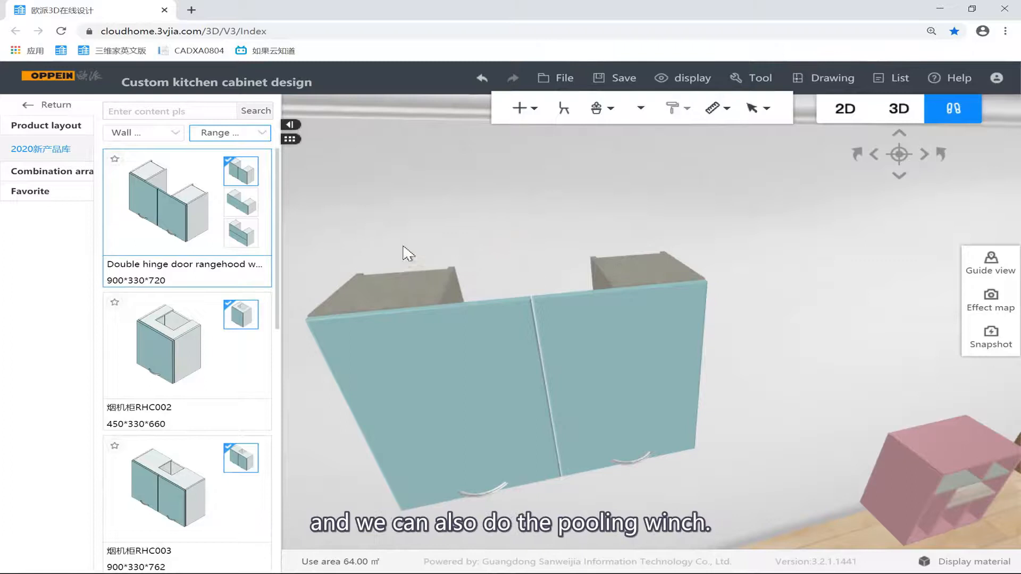
# Place the single-door range hood cabinet 烟机柜RHC002 on the wall beside the double hinge door cabinet and check its cutout.
pyautogui.scroll(-3, 118, 387)
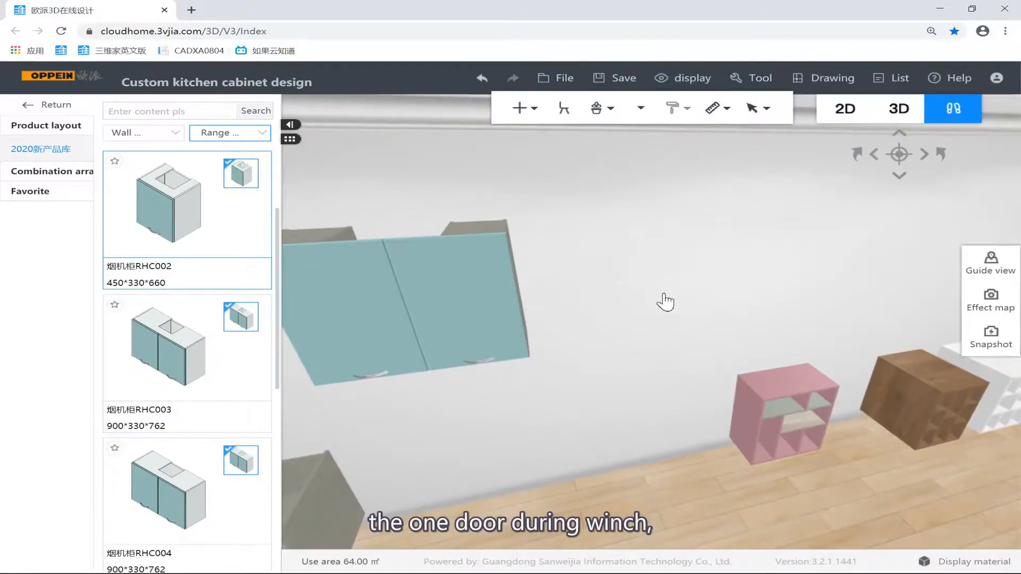
pyautogui.click(657, 312)
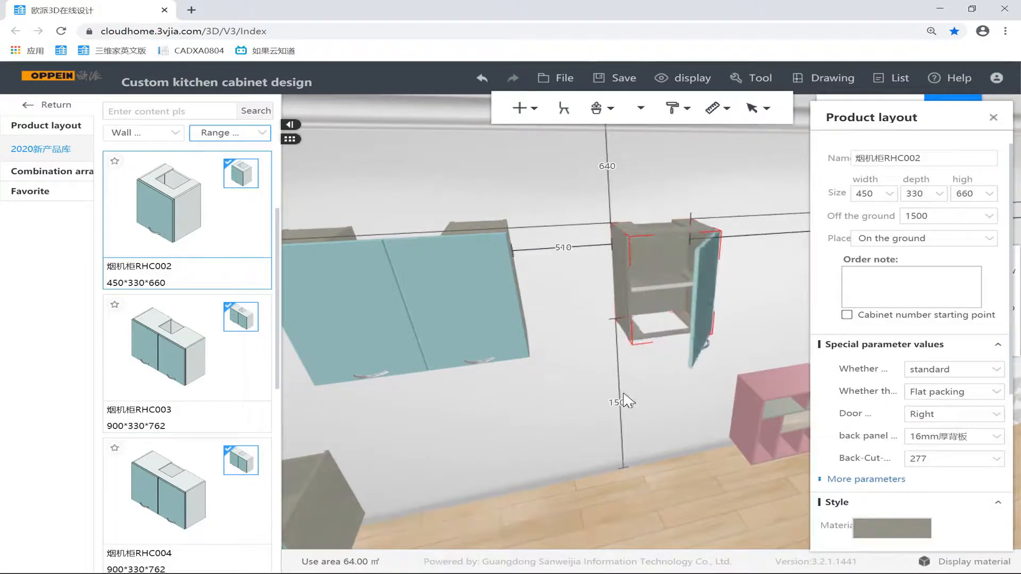
pyautogui.scroll(3, 617, 387)
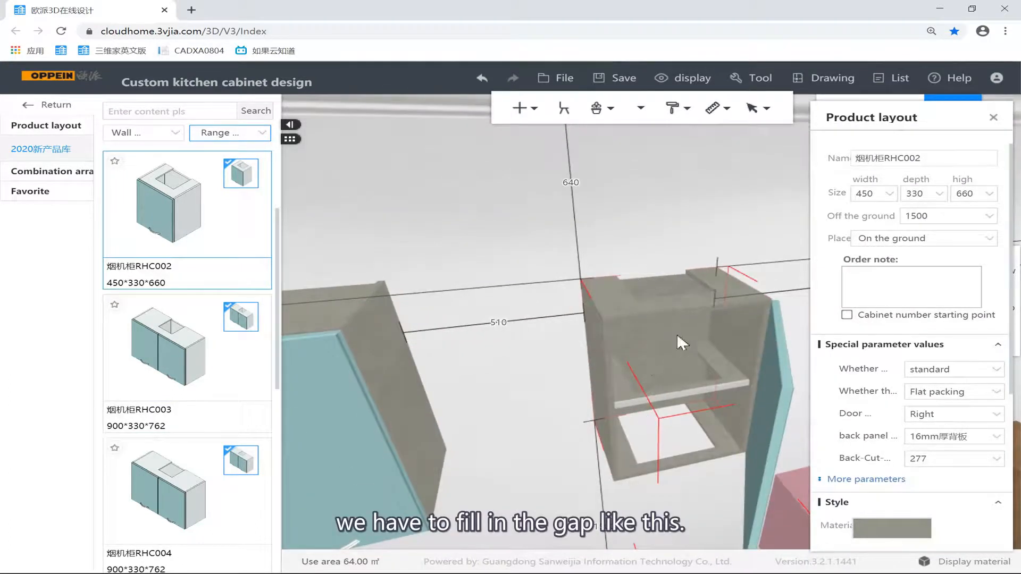
pyautogui.scroll(-4, 676, 333)
pyautogui.click(631, 205)
# Place the two-door range hood cabinet 烟机柜RHC004 on the wall beside the single-door range hood cabinet.
pyautogui.scroll(-3, 614, 205)
pyautogui.scroll(-2, 199, 349)
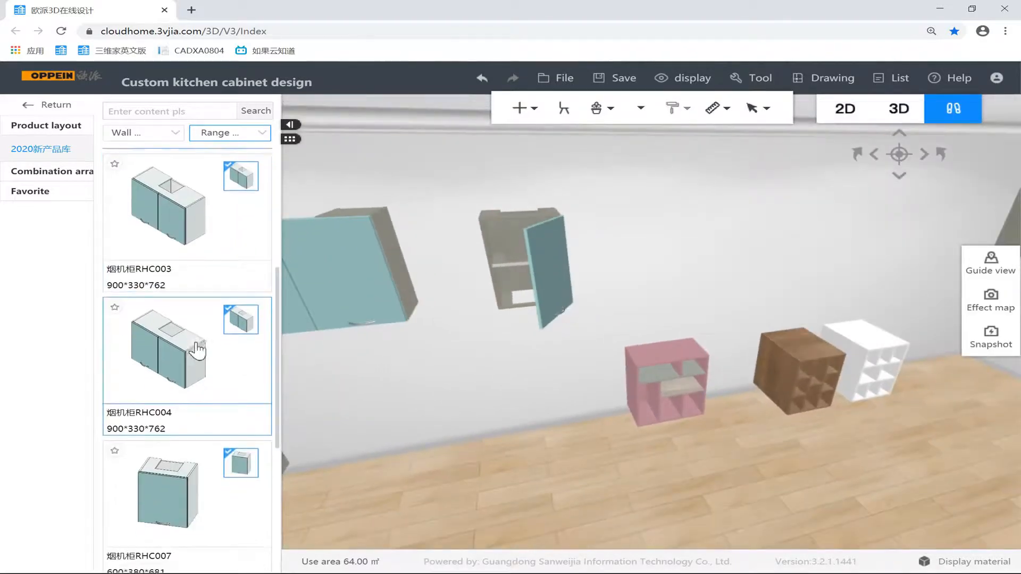
pyautogui.scroll(-2, 494, 212)
pyautogui.click(165, 346)
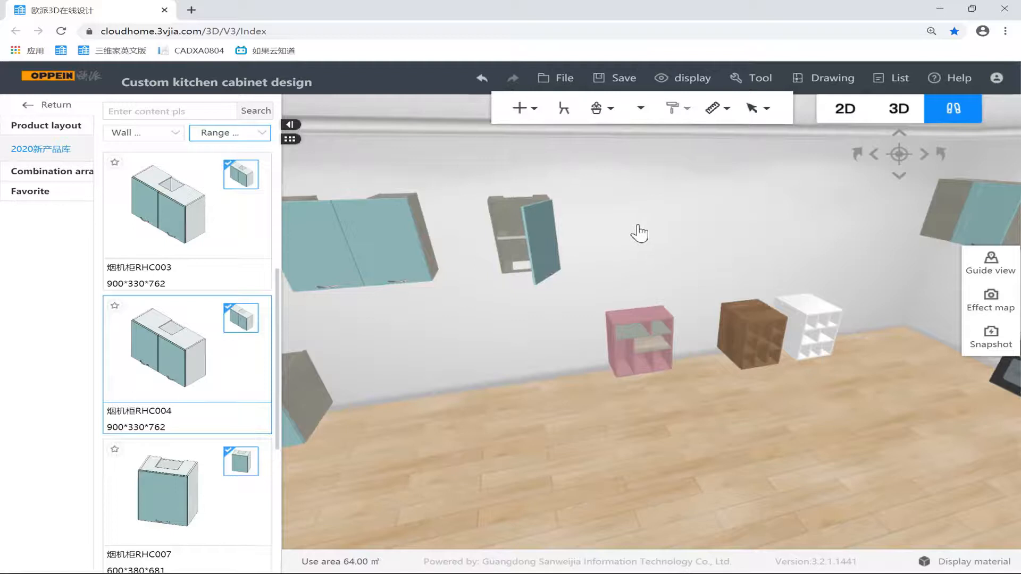
pyautogui.click(640, 233)
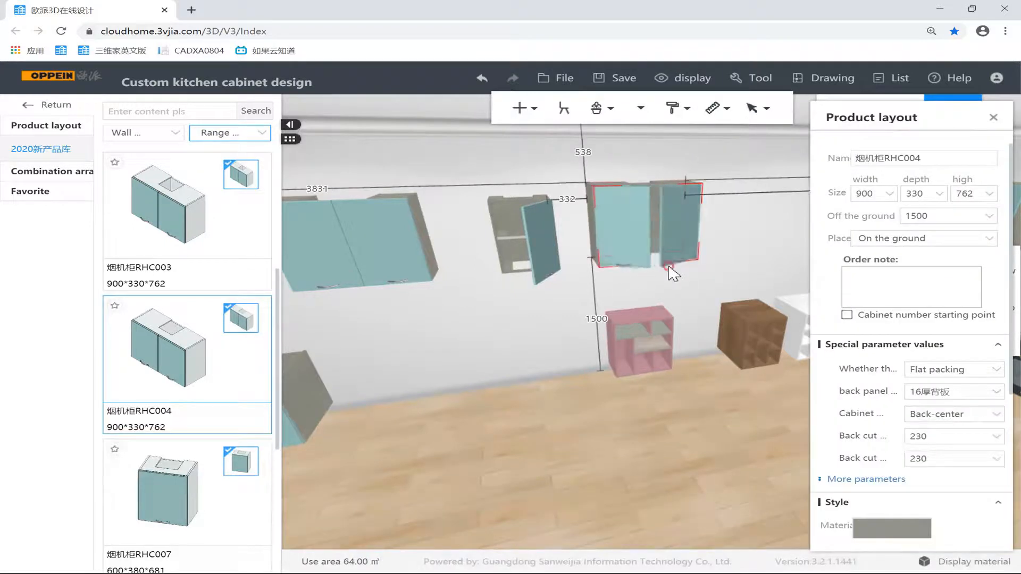
pyautogui.click(682, 285)
# Hide the large inner panel of the 烟机柜RHC004 cabinet in panel selection mode to expose its internal structure.
pyautogui.scroll(5, 652, 231)
pyautogui.scroll(3, 596, 281)
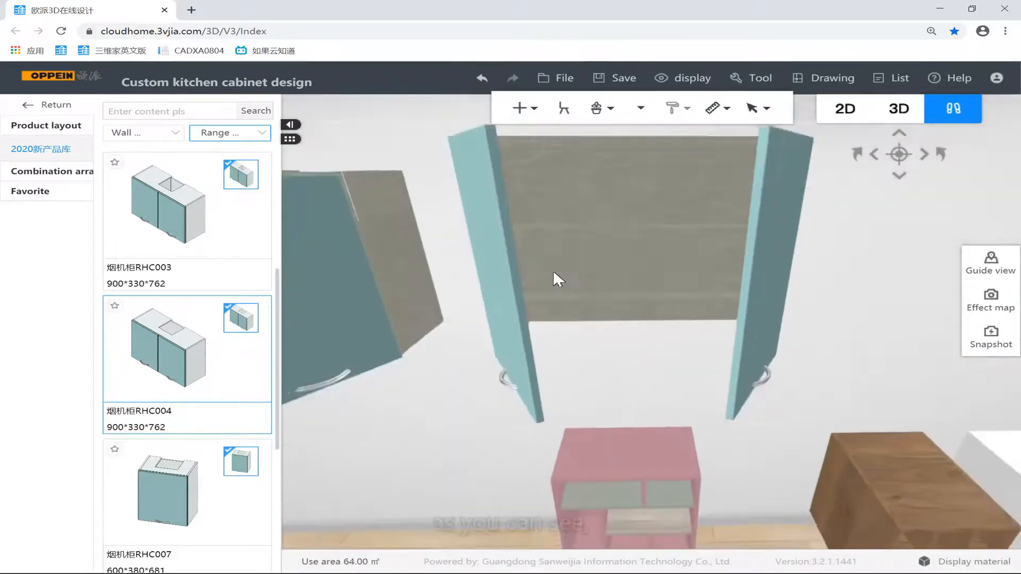
pyautogui.scroll(4, 594, 271)
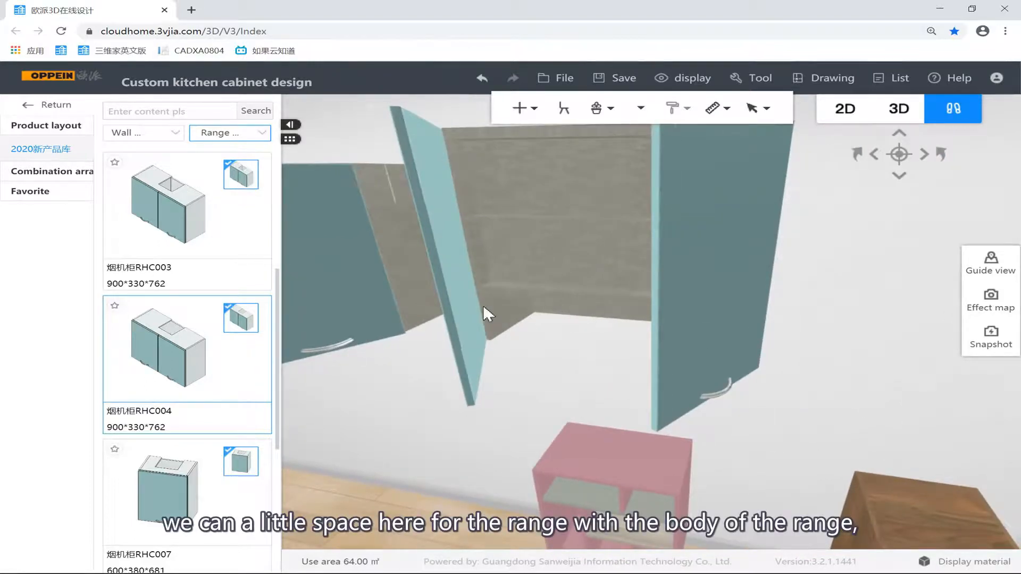
pyautogui.scroll(6, 561, 303)
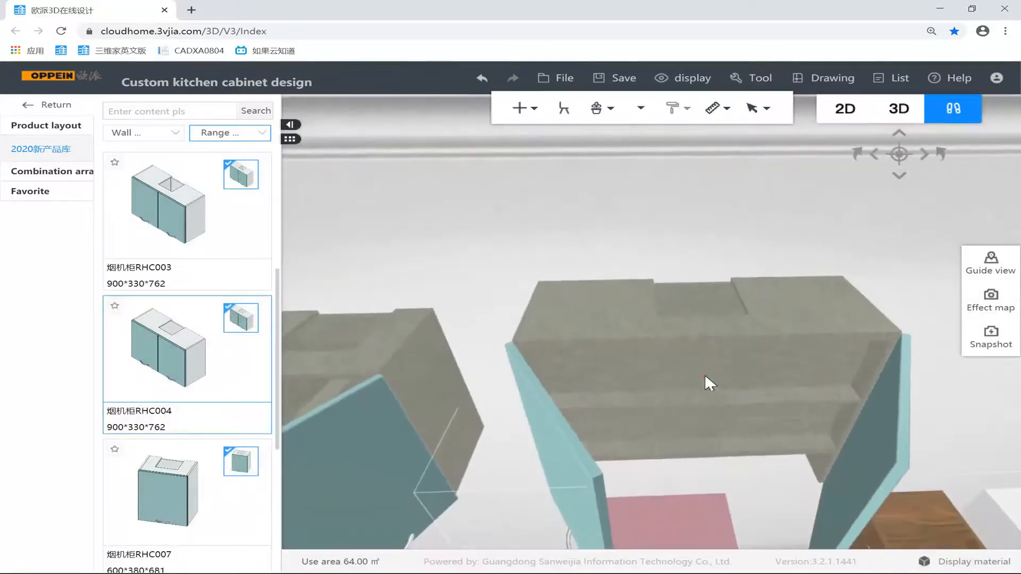
pyautogui.click(700, 375)
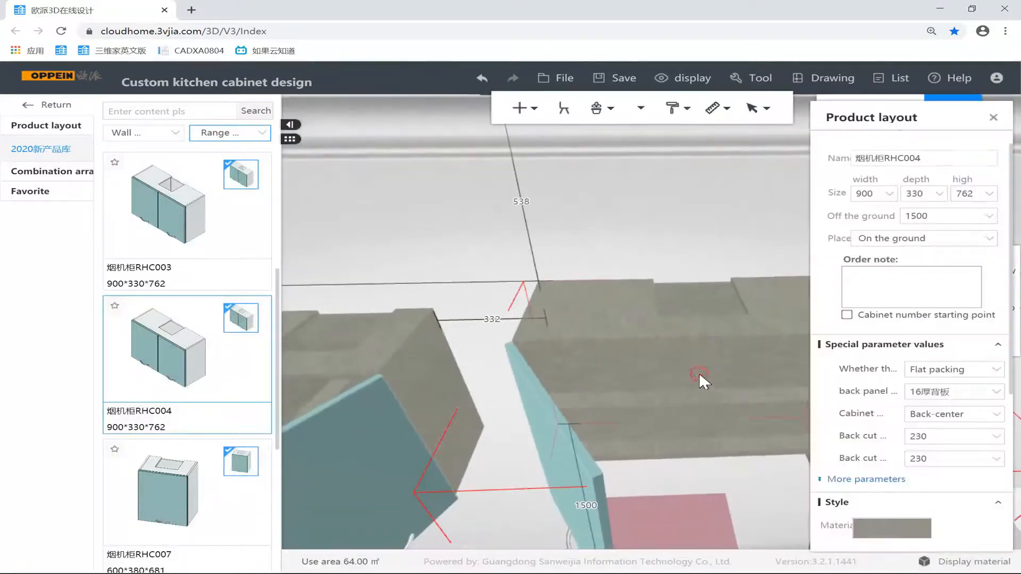
pyautogui.press('b')
pyautogui.click(678, 357)
pyautogui.scroll(-4, 615, 339)
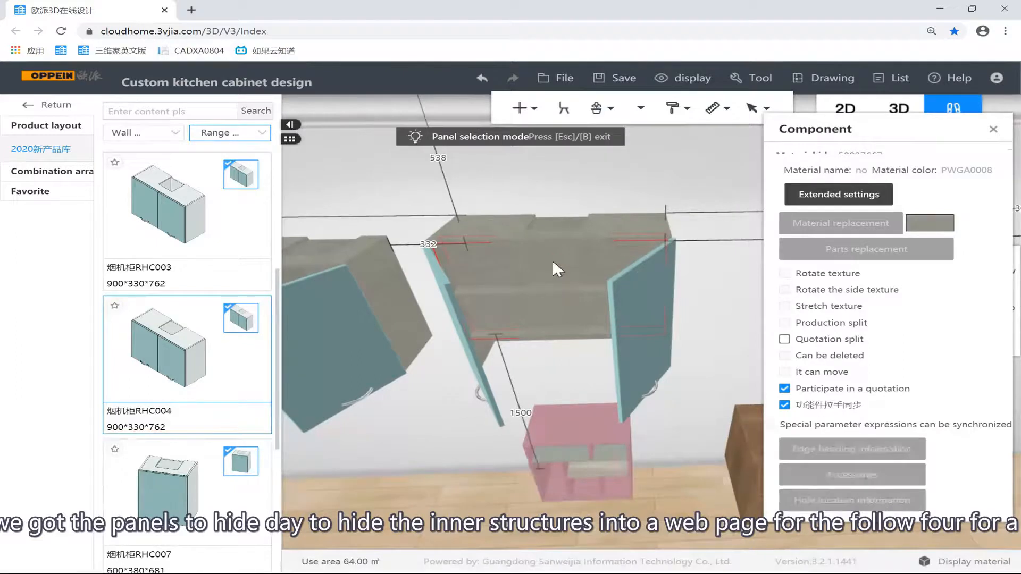
pyautogui.press('h')
pyautogui.scroll(2, 561, 303)
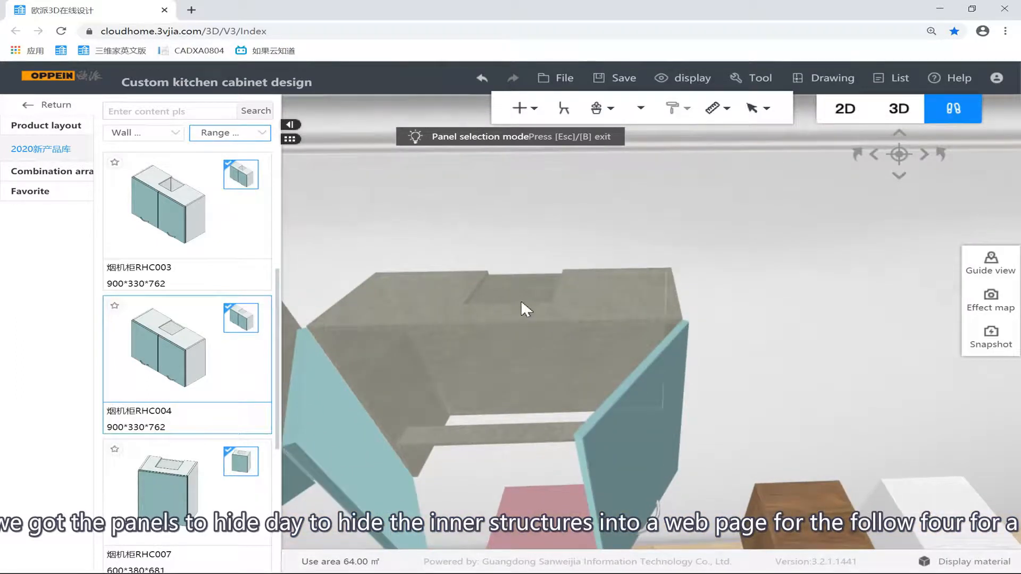
pyautogui.press('Escape')
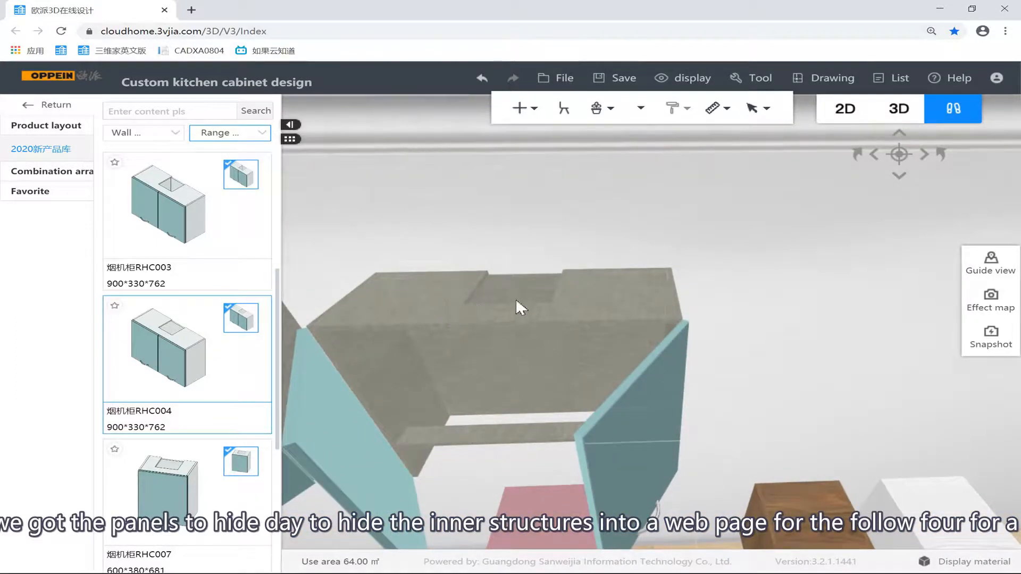
# Delete the 烟机柜RHC004 cabinet from the wall.
pyautogui.click(490, 296)
pyautogui.scroll(-3, 552, 282)
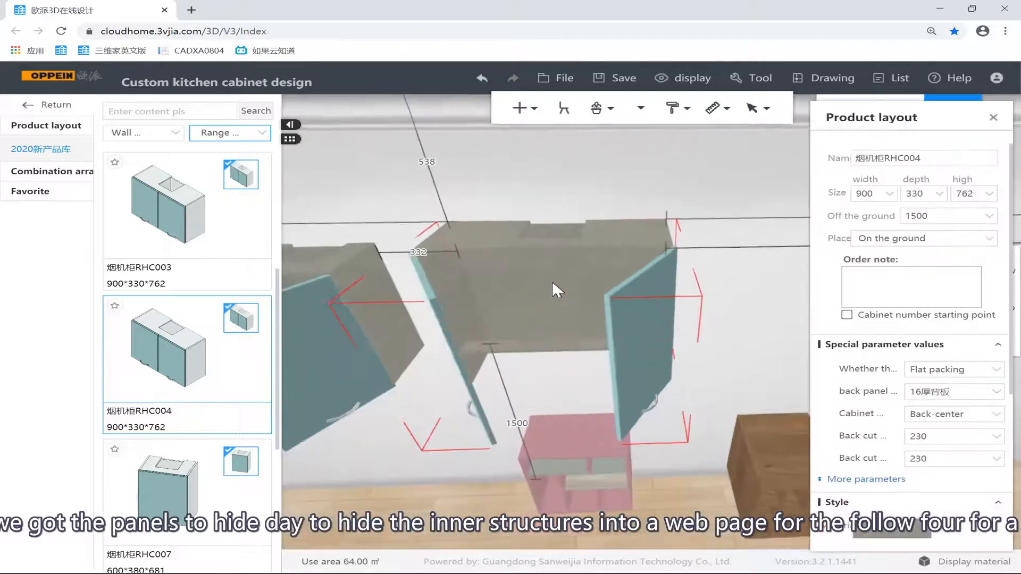
pyautogui.press('Delete')
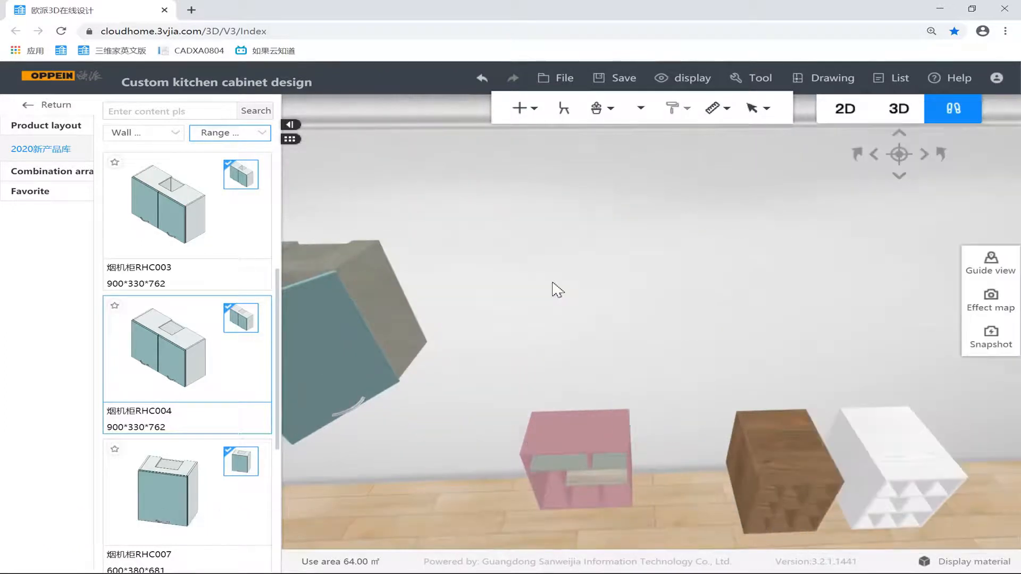
# Place the two-door range hood cabinet 烟机柜RHC006 on the back wall and show its interior with the doors open.
pyautogui.scroll(-5, 257, 441)
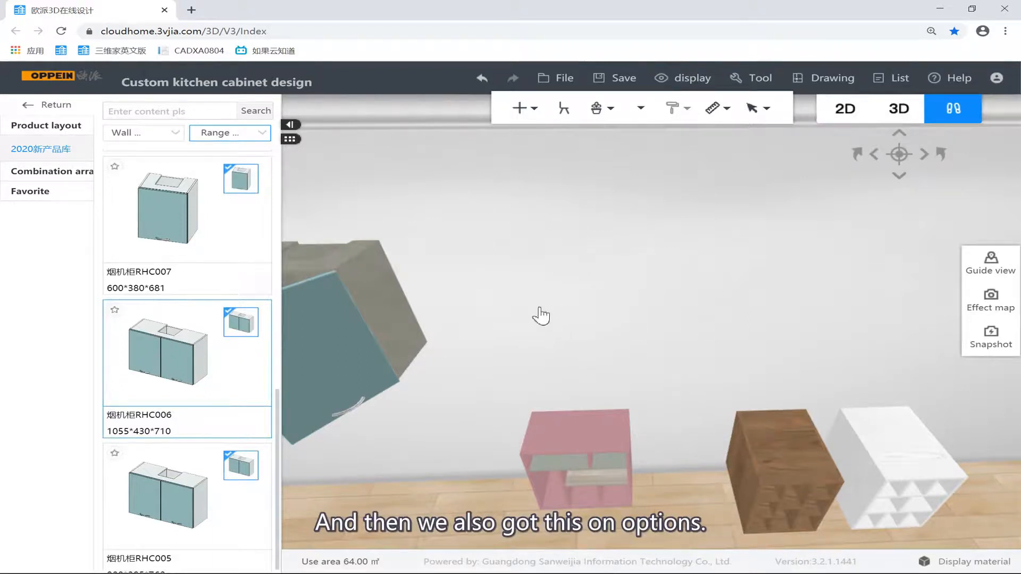
pyautogui.click(608, 300)
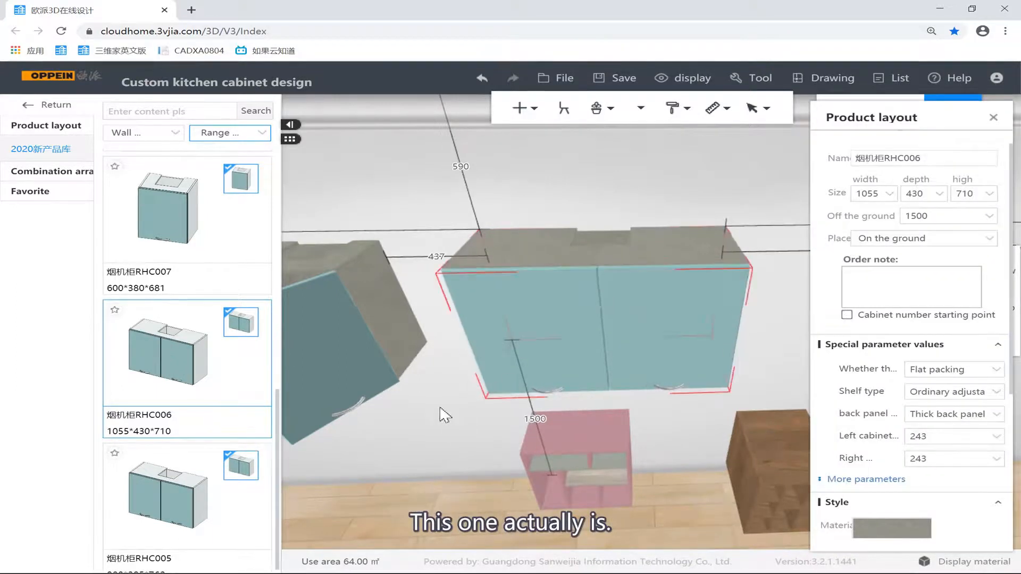
pyautogui.click(440, 412)
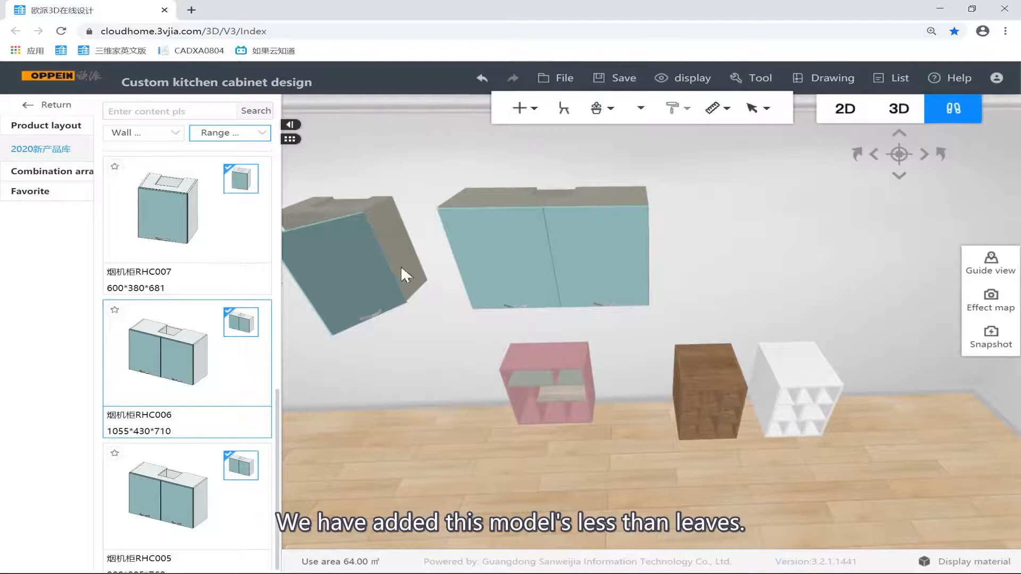
pyautogui.click(511, 202)
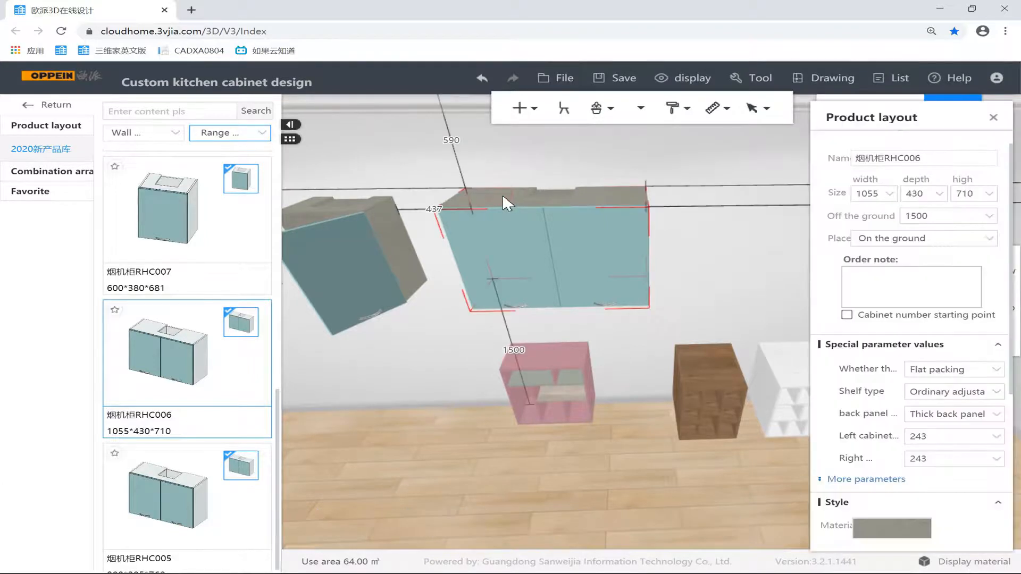
pyautogui.scroll(3, 706, 180)
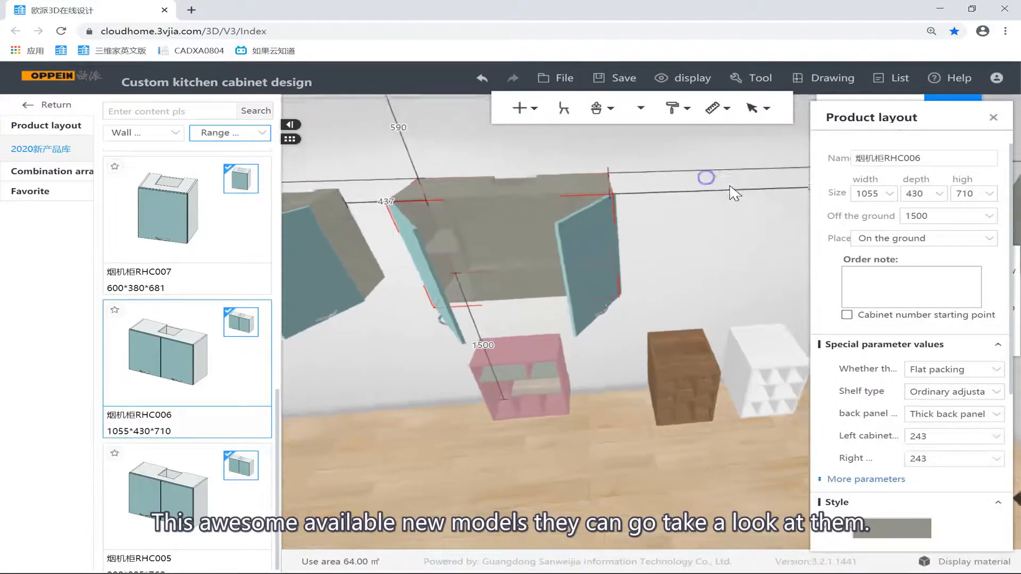
# Compare the placed 烟机柜RHC002 and double hinge door range hood cabinets along the back wall.
pyautogui.moveTo(749, 236); pyautogui.dragTo(665, 310)
pyautogui.scroll(-2, 665, 310)
pyautogui.click(531, 329)
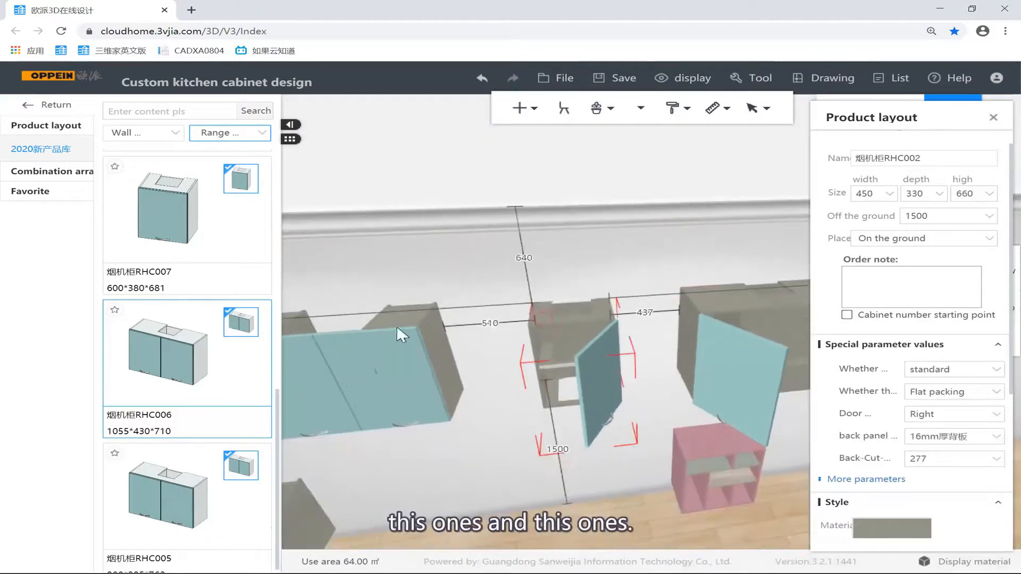
pyautogui.click(378, 327)
pyautogui.moveTo(461, 321); pyautogui.dragTo(619, 285)
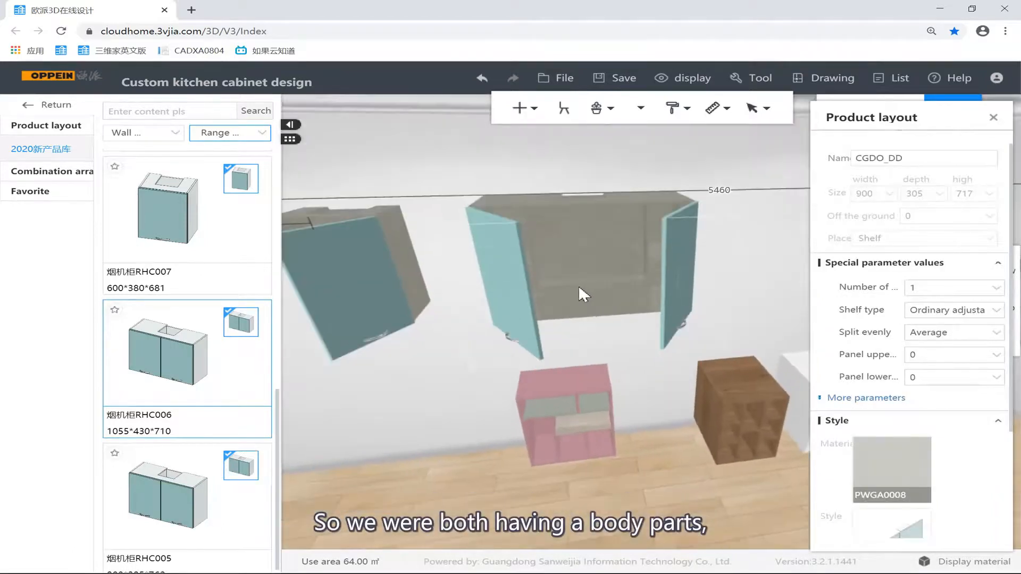
# Examine the interior and top cutout of the open two-door range hood cabinet and compare it with the 烟机柜RHC006 library preview.
pyautogui.scroll(2, 507, 292)
pyautogui.moveTo(507, 292); pyautogui.dragTo(521, 203)
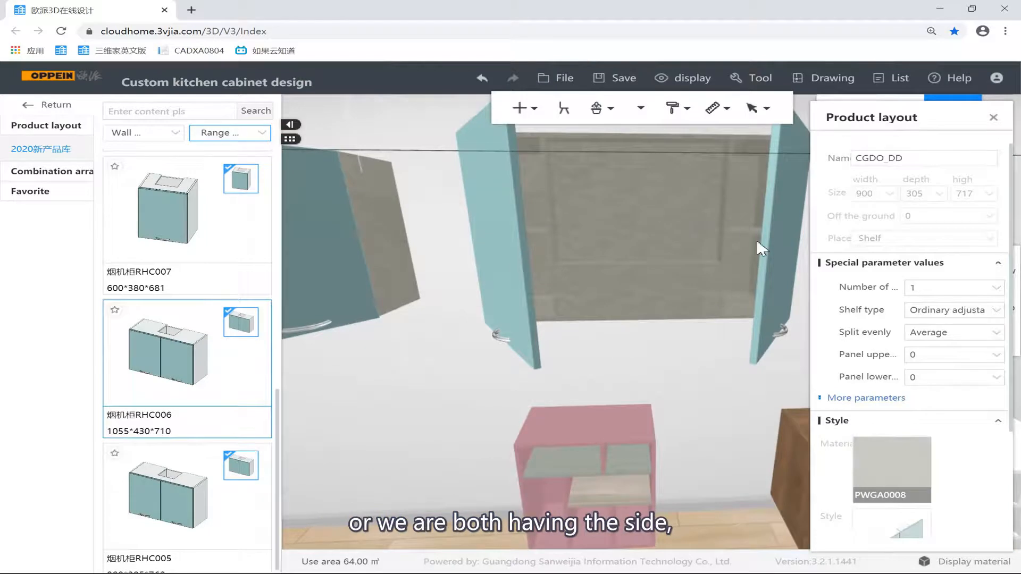
pyautogui.moveTo(667, 208); pyautogui.dragTo(578, 357)
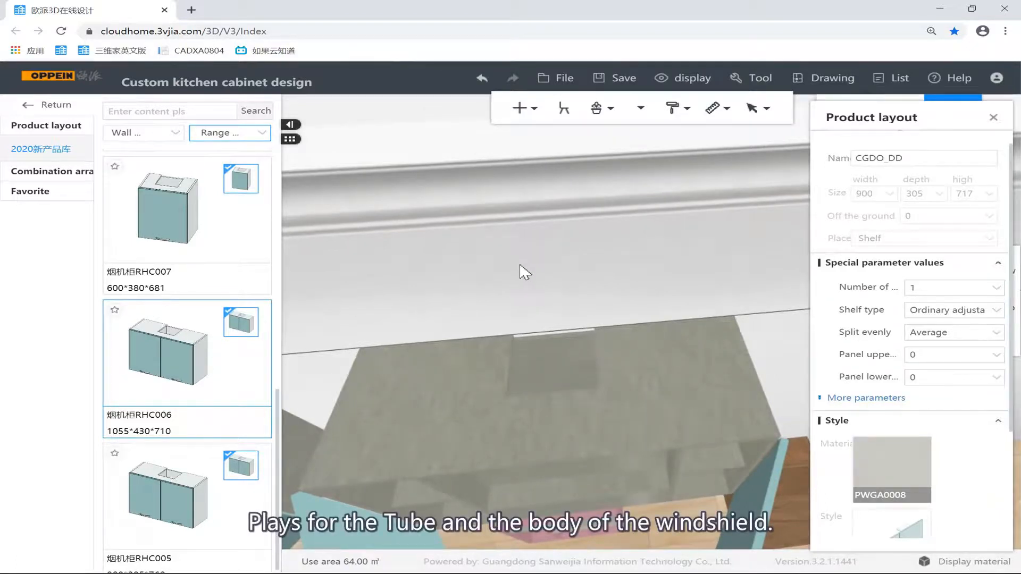
pyautogui.moveTo(541, 249); pyautogui.dragTo(470, 249)
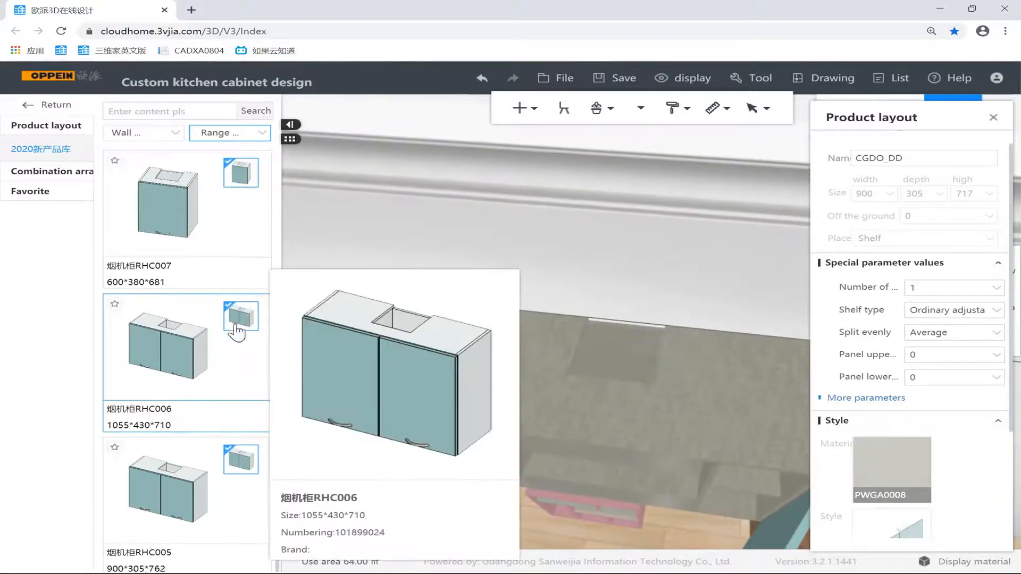
pyautogui.click(235, 326)
# Delete the three range hood cabinets from the back wall together.
pyautogui.scroll(-10, 269, 333)
pyautogui.moveTo(585, 234); pyautogui.dragTo(586, 213)
pyautogui.click(570, 252)
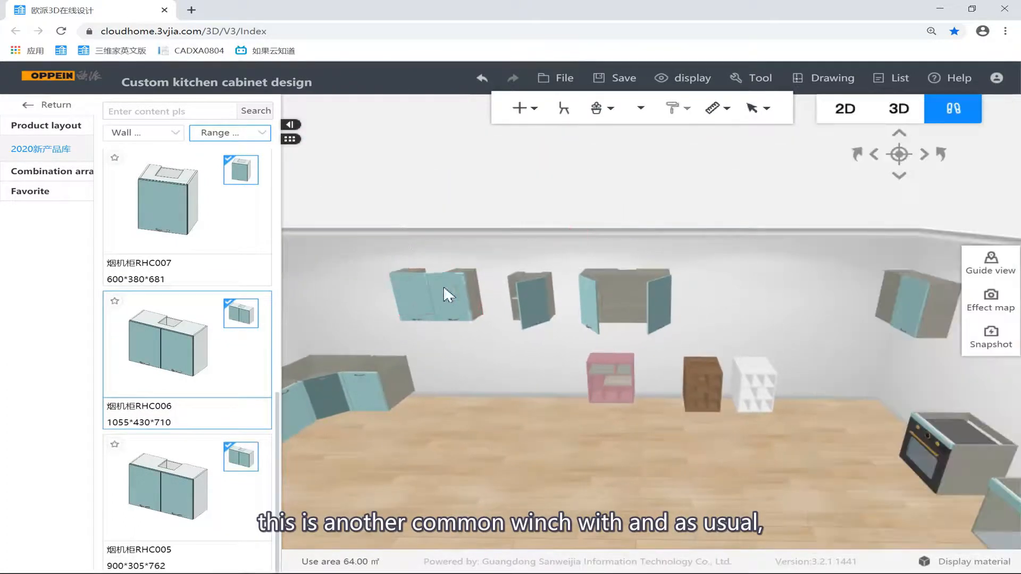
pyautogui.scroll(10, 212, 240)
pyautogui.moveTo(186, 193)
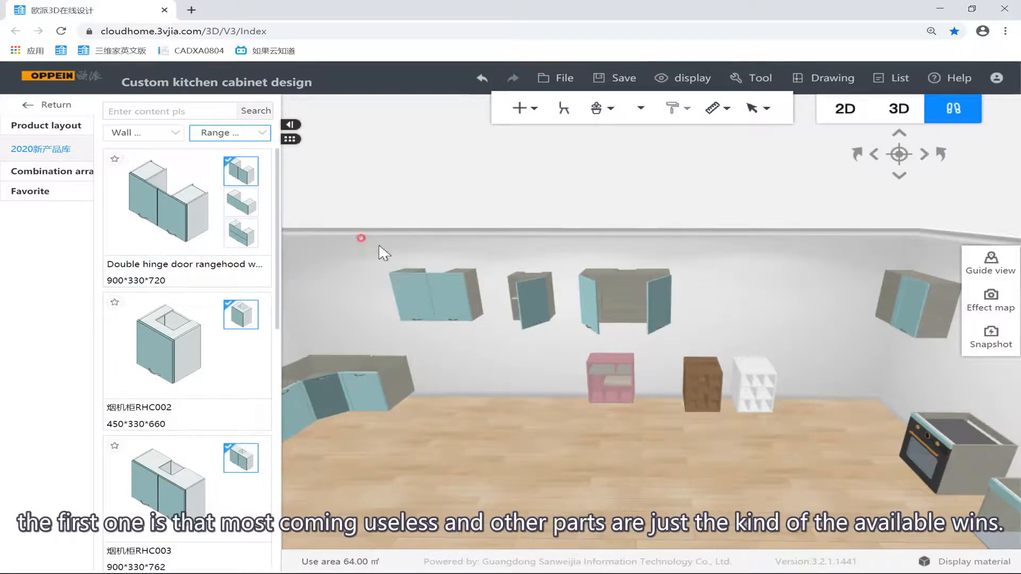
pyautogui.moveTo(361, 238); pyautogui.dragTo(766, 354)
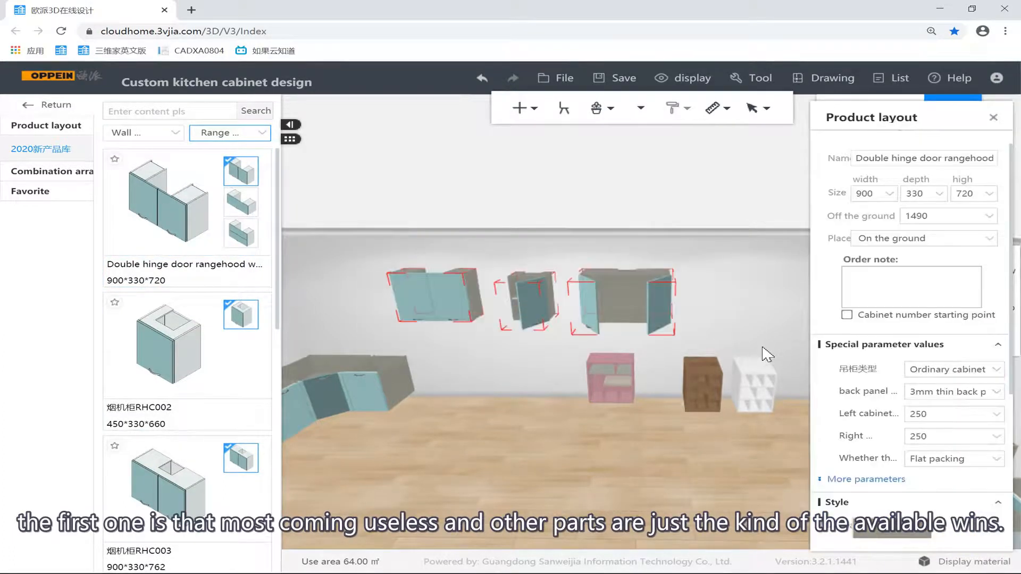
pyautogui.press('Delete')
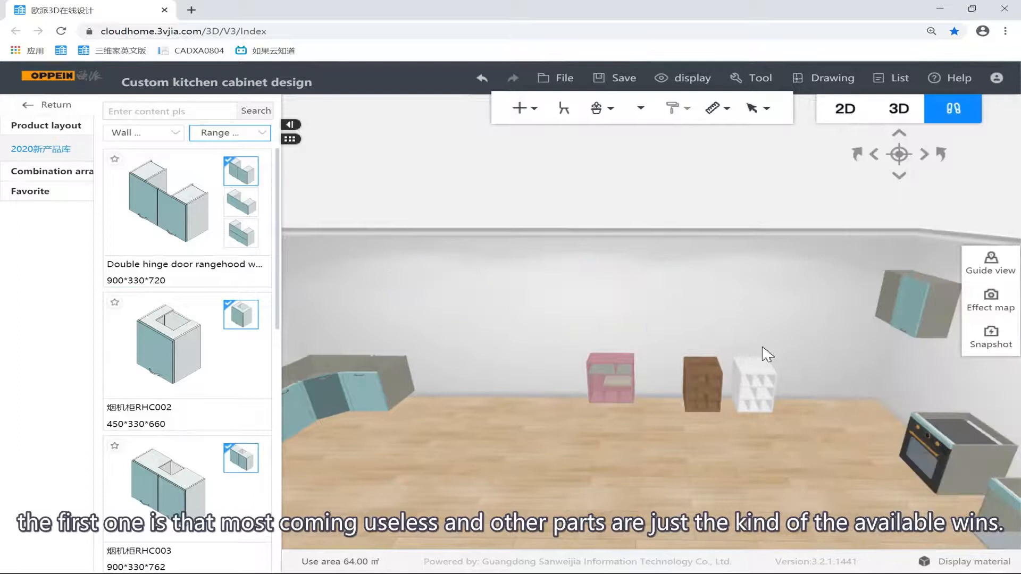
# Filter the wall cabinet library to open cabinets and place the Door material open wall cabinet on the back wall.
pyautogui.click(218, 134)
pyautogui.click(233, 197)
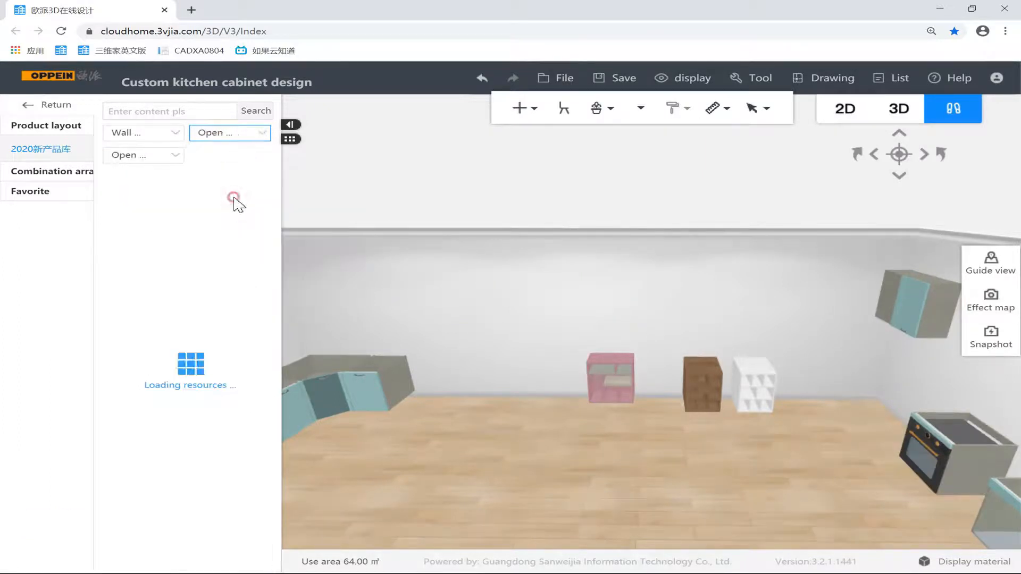
pyautogui.click(151, 160)
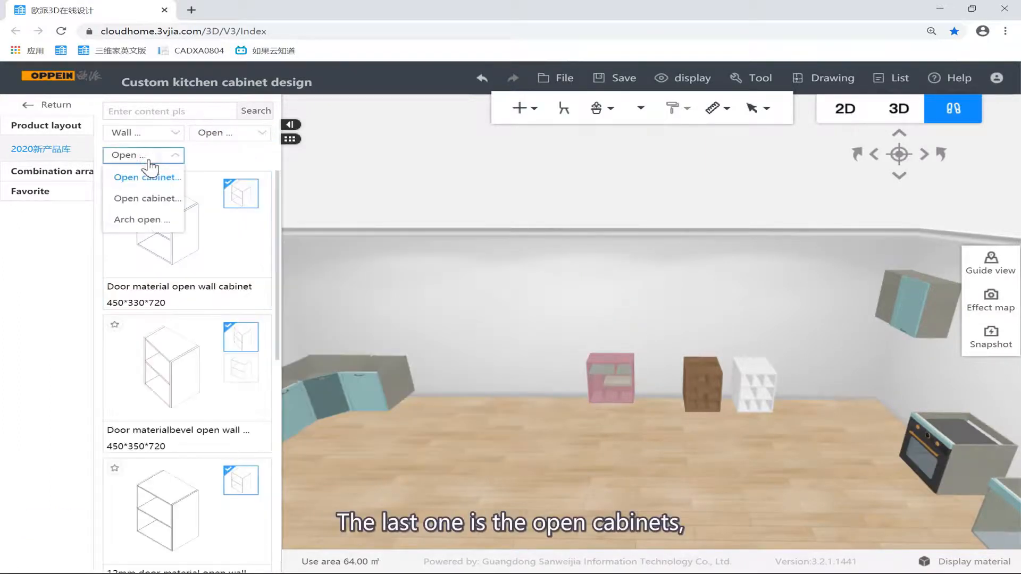
pyautogui.click(152, 158)
pyautogui.click(151, 158)
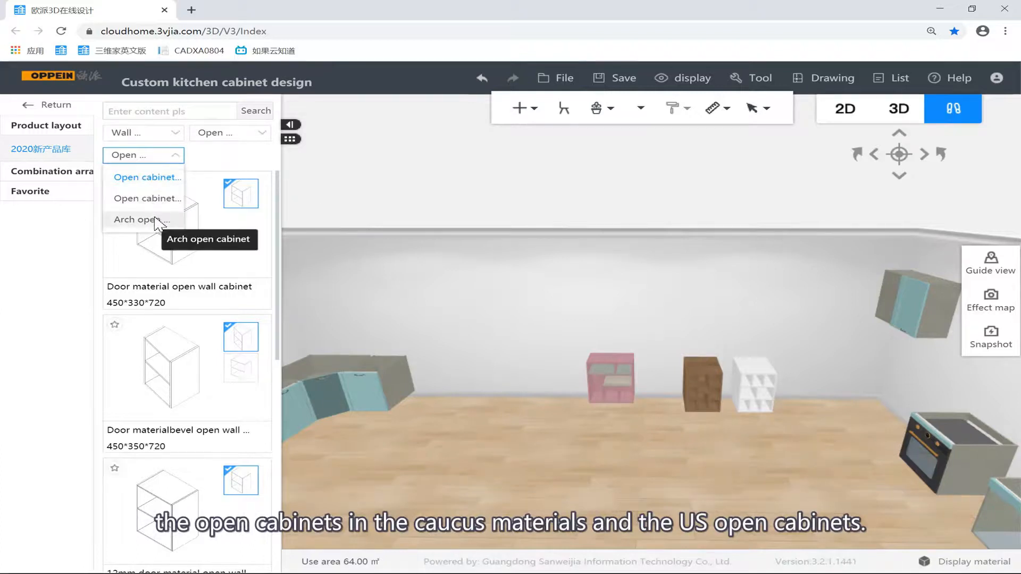
pyautogui.click(410, 268)
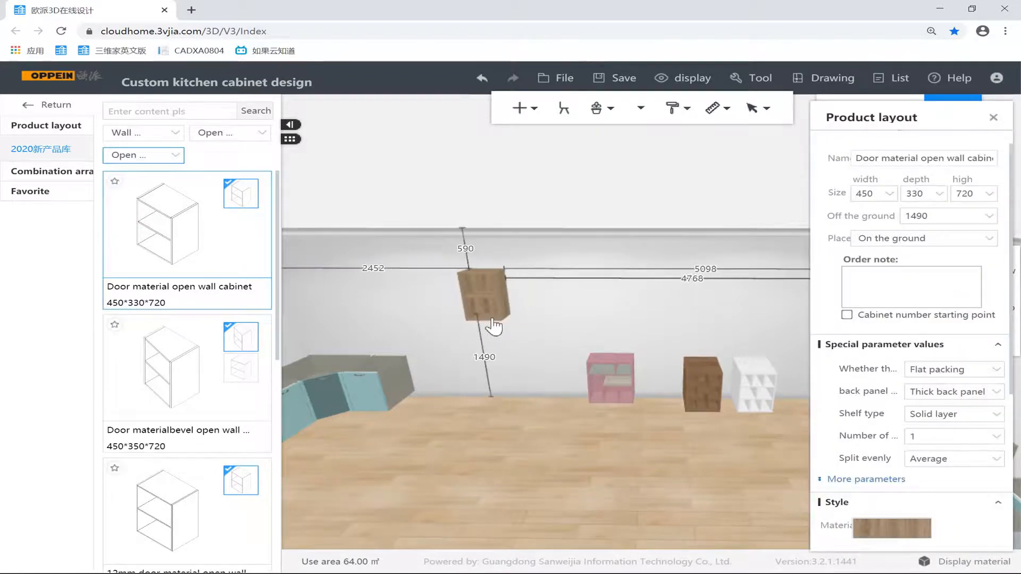
pyautogui.click(492, 321)
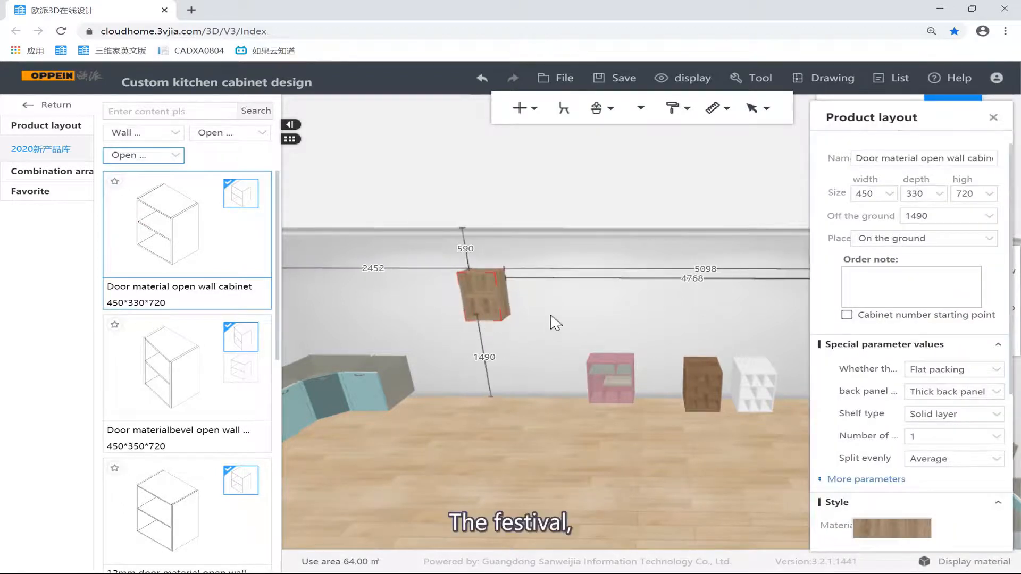
# Set the number of shelves to 3 in the open wall cabinet's special parameters.
pyautogui.click(902, 469)
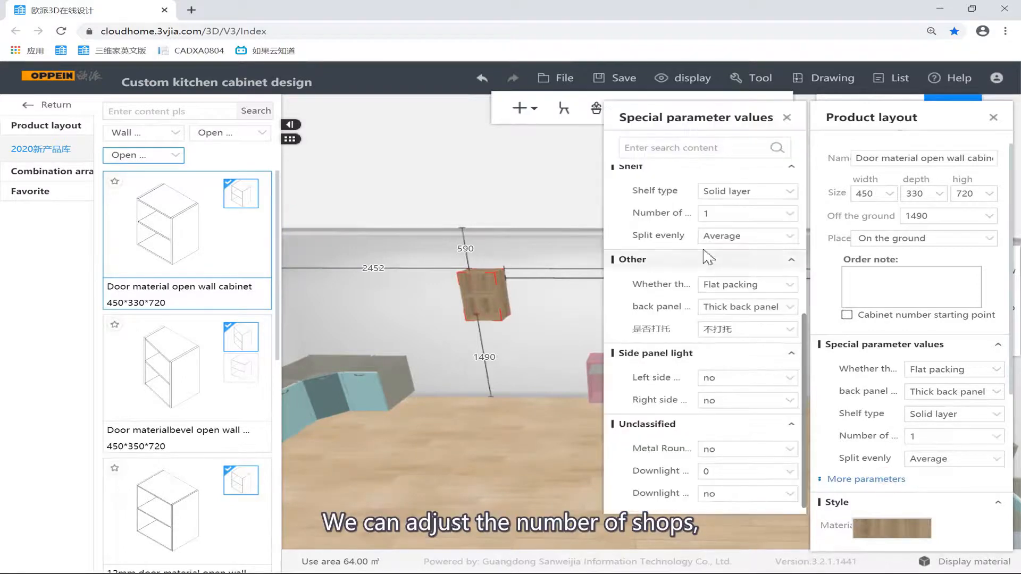
pyautogui.click(736, 215)
pyautogui.click(753, 219)
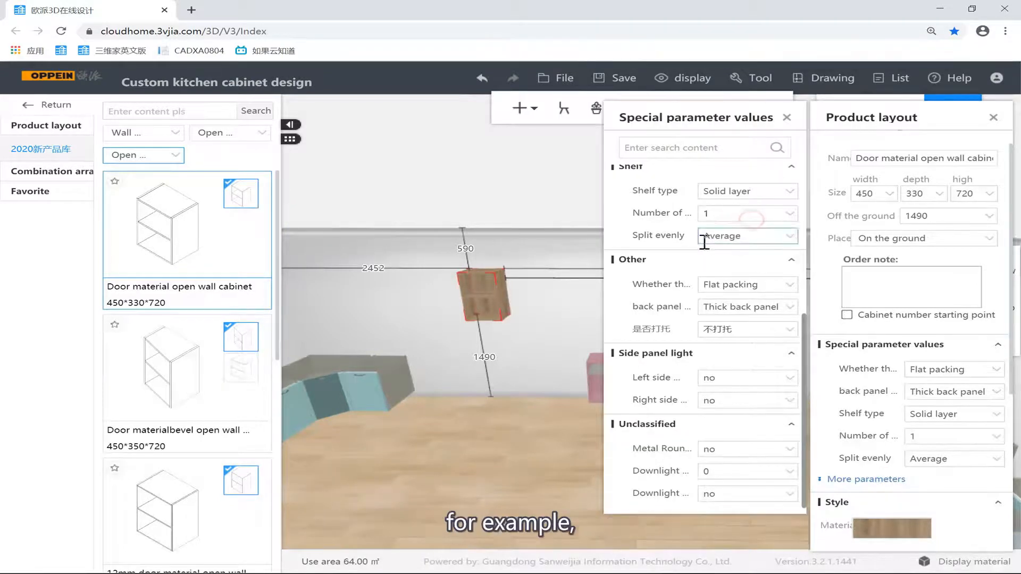
pyautogui.click(715, 217)
pyautogui.doubleClick(715, 217)
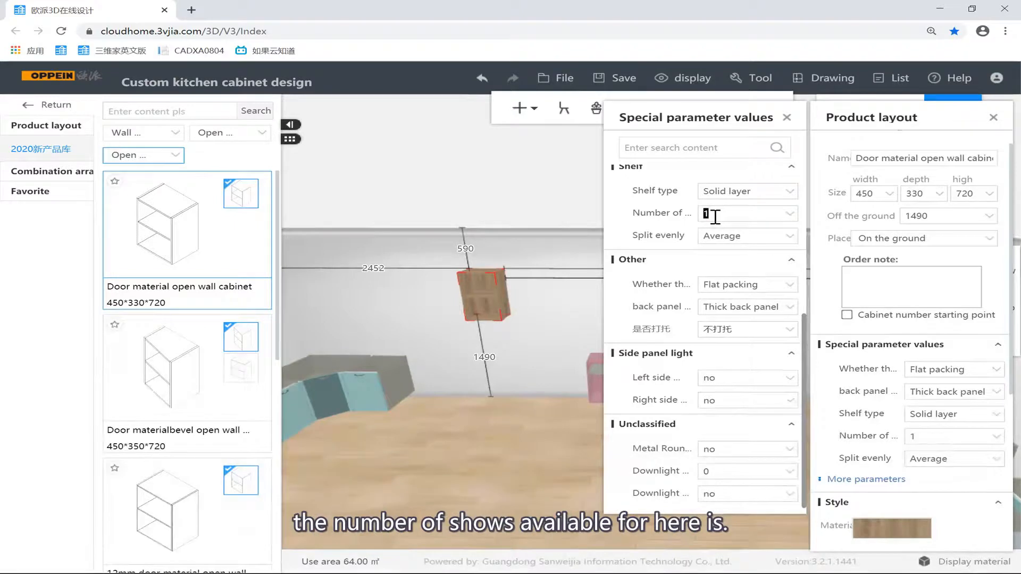
pyautogui.write('3')
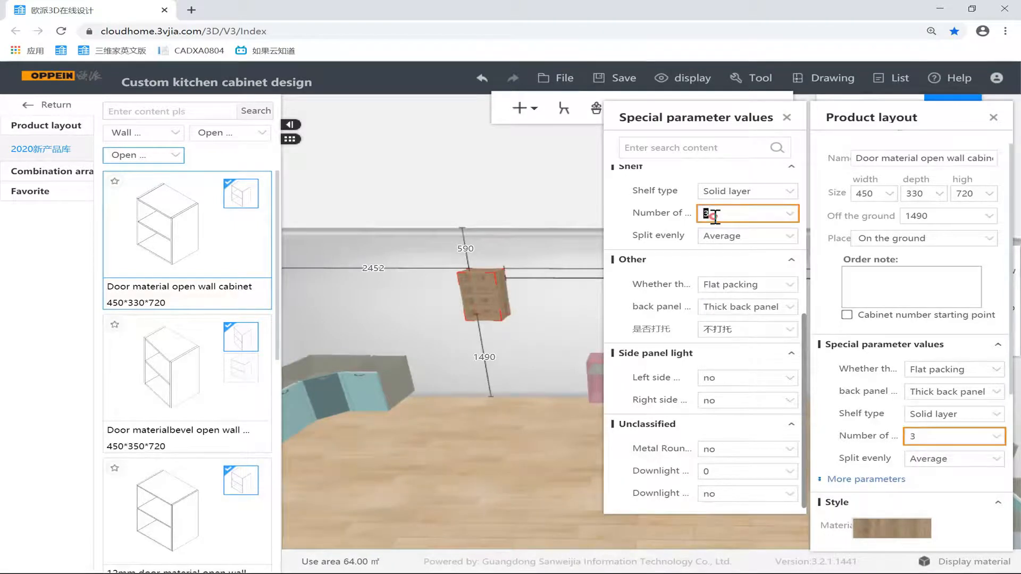
pyautogui.click(784, 214)
pyautogui.click(764, 215)
# Review the open wall cabinet's panel parameters and the options for splitting its shelves evenly.
pyautogui.scroll(5, 671, 250)
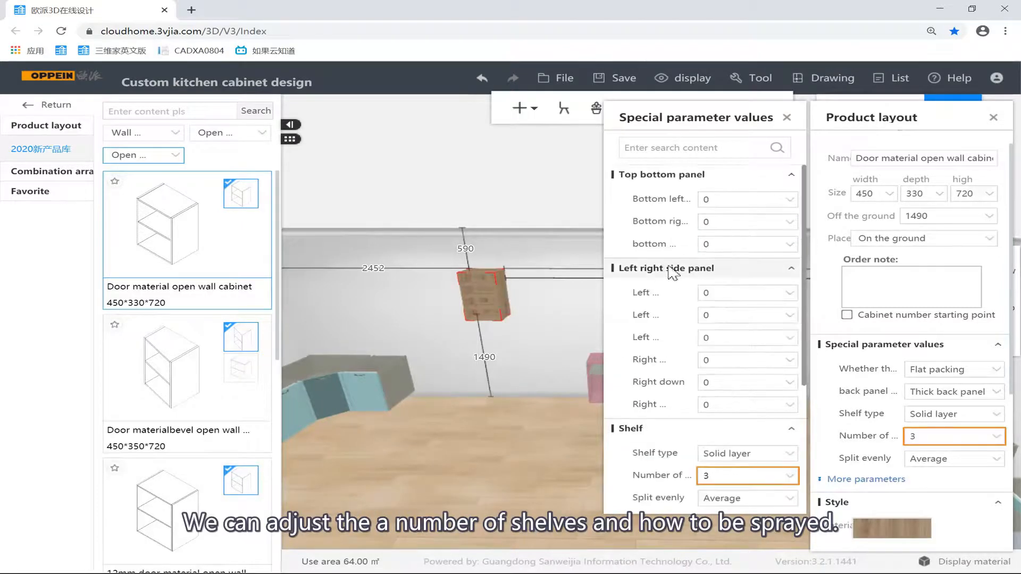
pyautogui.moveTo(801, 373); pyautogui.dragTo(801, 416)
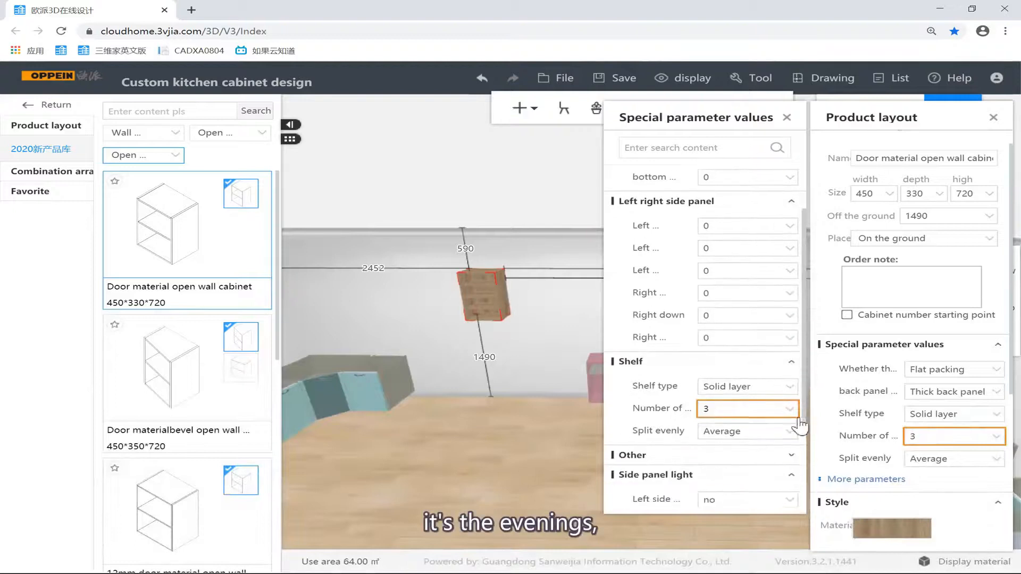
pyautogui.click(751, 435)
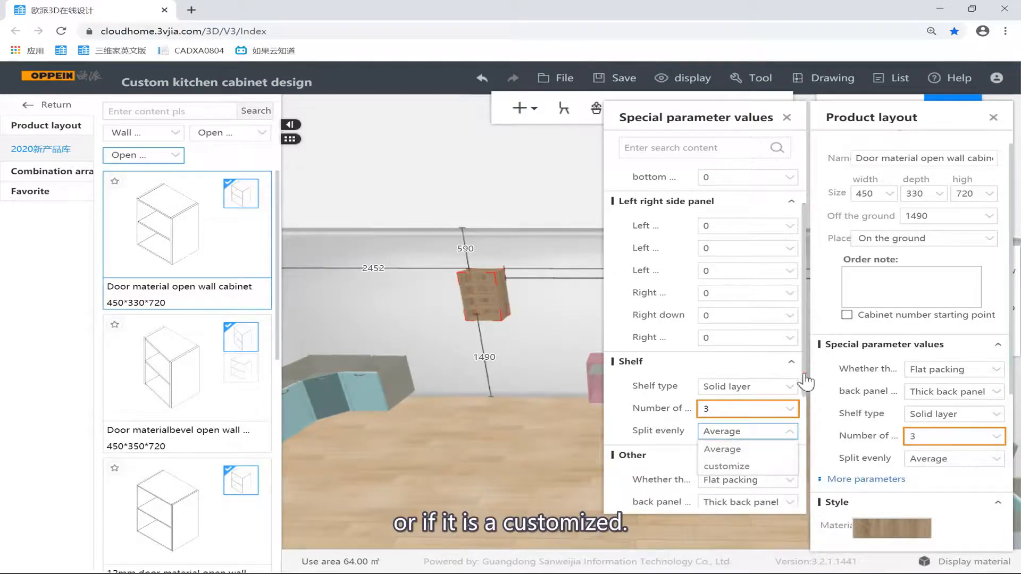
pyautogui.moveTo(805, 382); pyautogui.dragTo(804, 391)
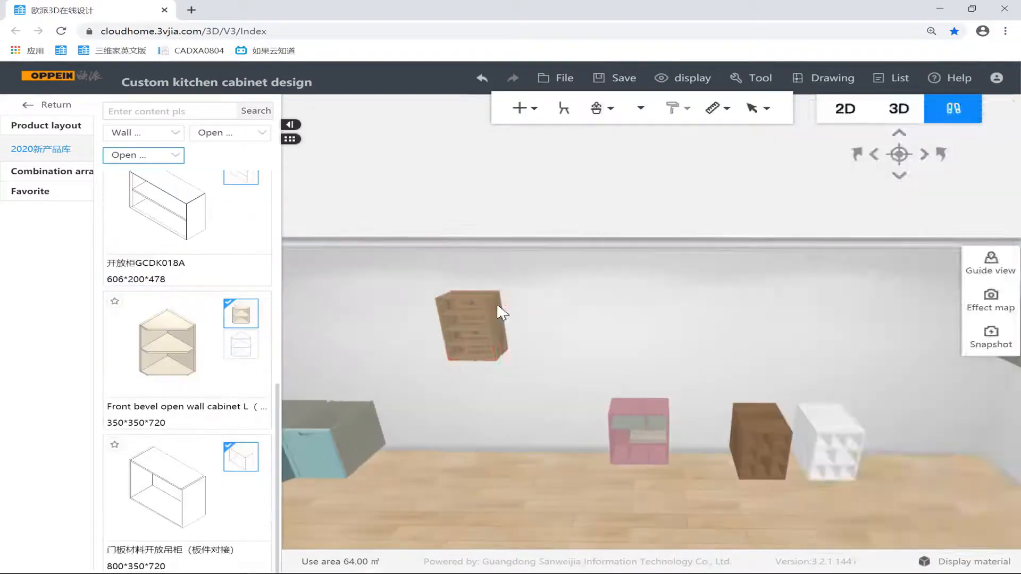
# Set the metal rod parameter of the Door material open wall cabinet to PWNR0002 black.
pyautogui.click(497, 303)
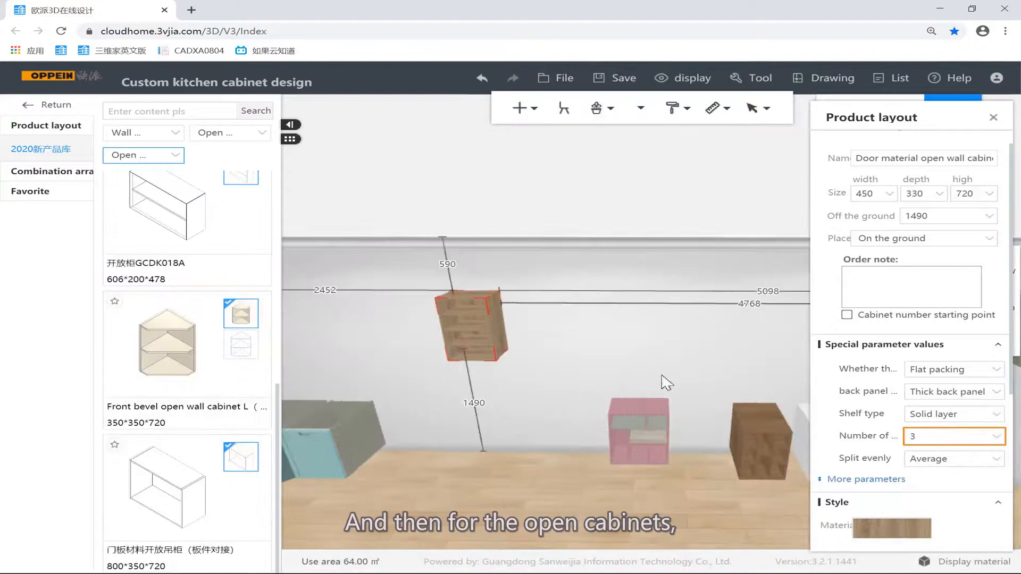
pyautogui.click(850, 479)
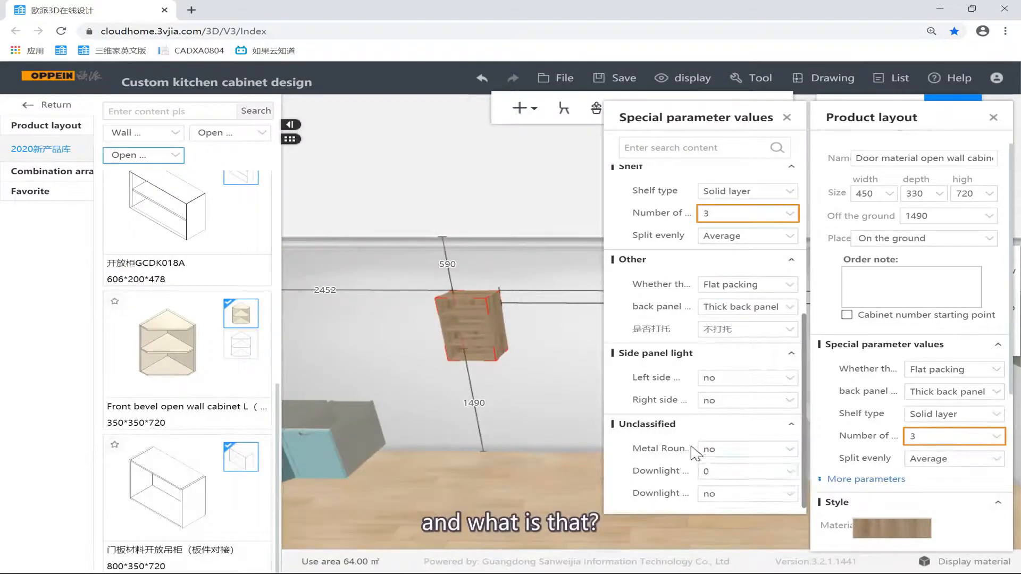
pyautogui.click(760, 449)
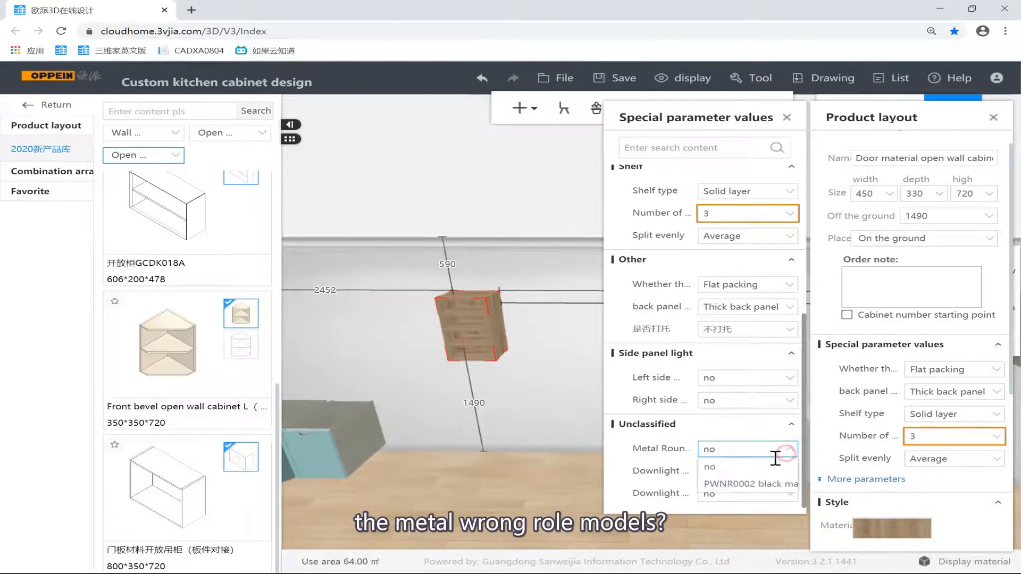
pyautogui.click(757, 485)
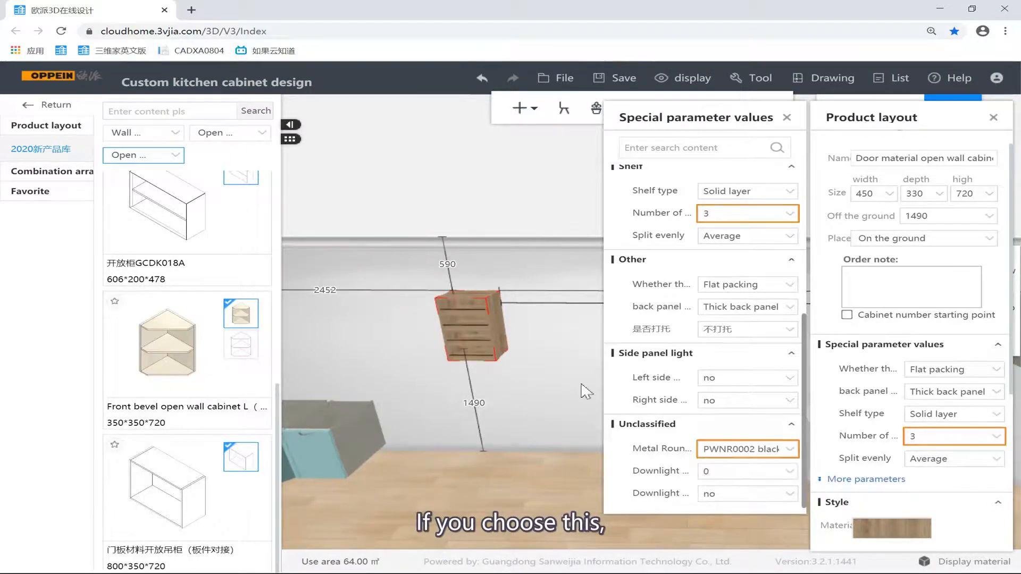
# Examine the metal rods in front of the open wall cabinet's shelves up close and select its upper shelf.
pyautogui.scroll(5, 564, 340)
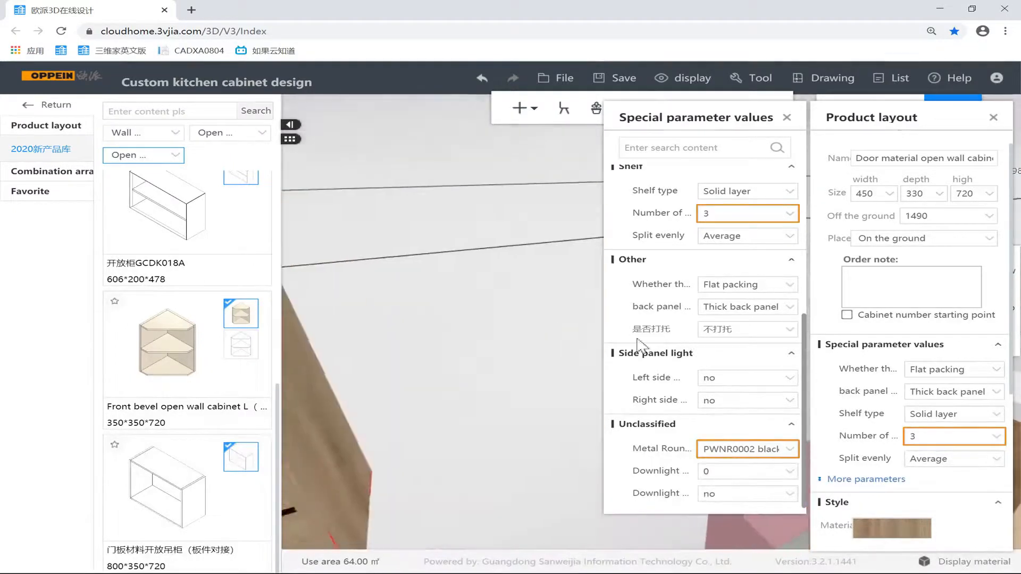
pyautogui.moveTo(529, 301); pyautogui.dragTo(477, 215)
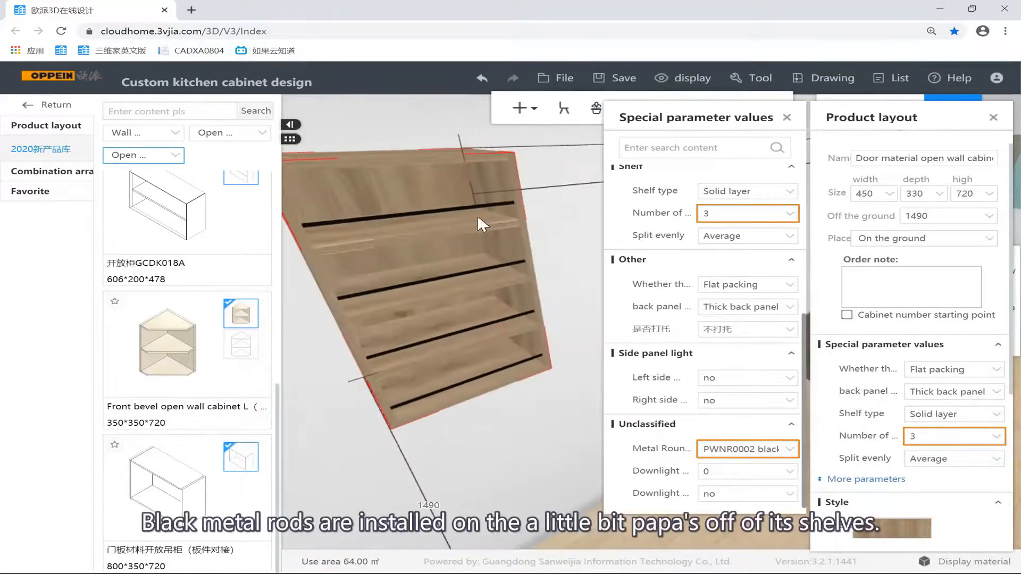
pyautogui.moveTo(417, 204)
pyautogui.mouseDown()
pyautogui.moveTo(426, 219)
pyautogui.moveTo(480, 216)
pyautogui.moveTo(437, 205)
pyautogui.mouseUp()
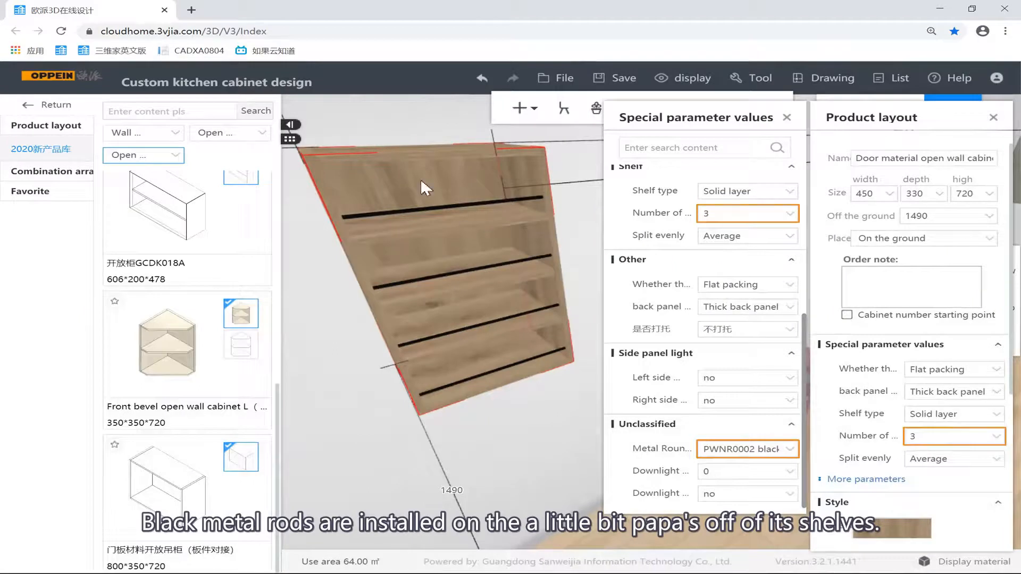
pyautogui.click(456, 220)
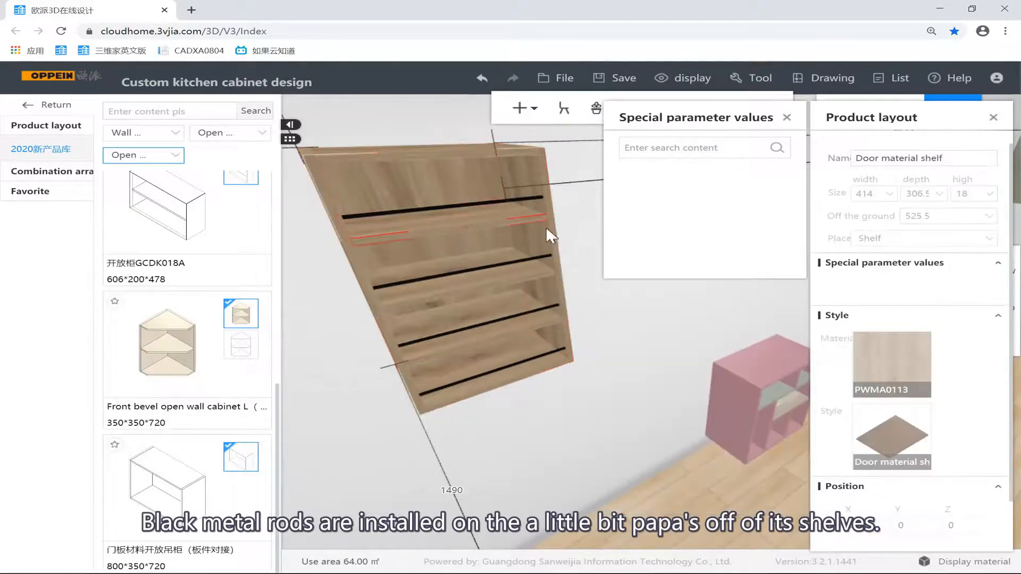
pyautogui.click(589, 228)
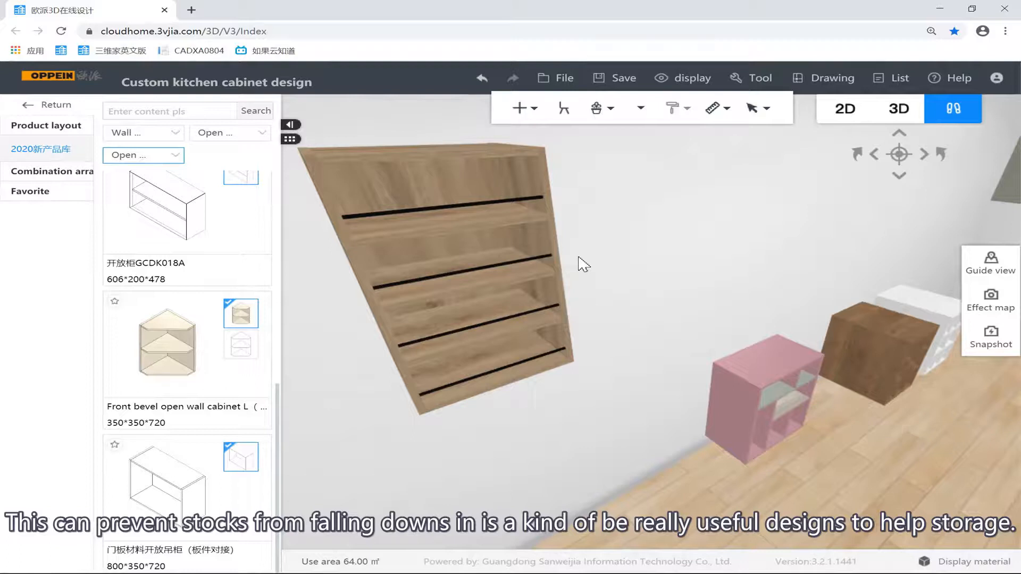
pyautogui.click(537, 224)
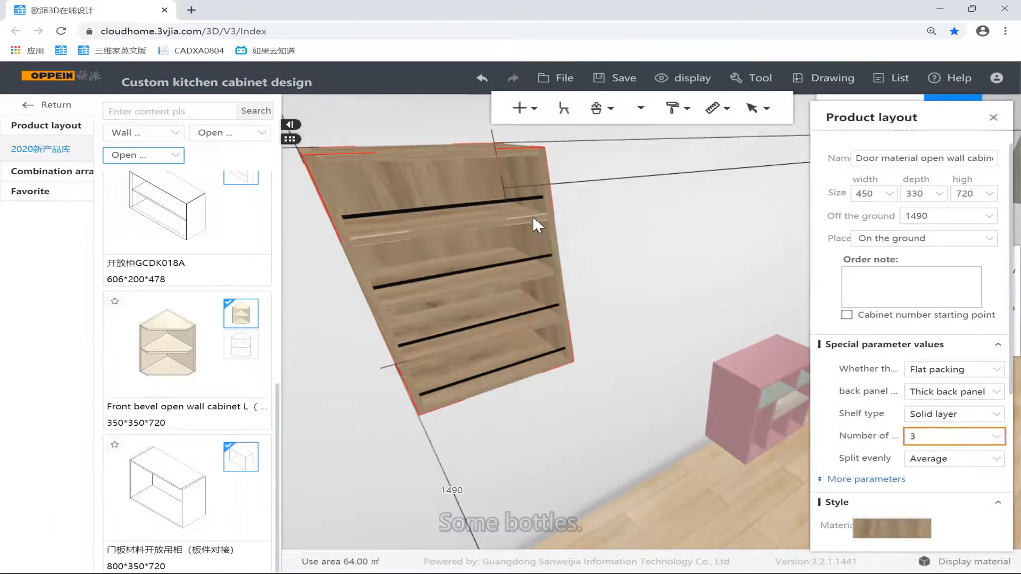
pyautogui.moveTo(610, 201); pyautogui.dragTo(585, 369)
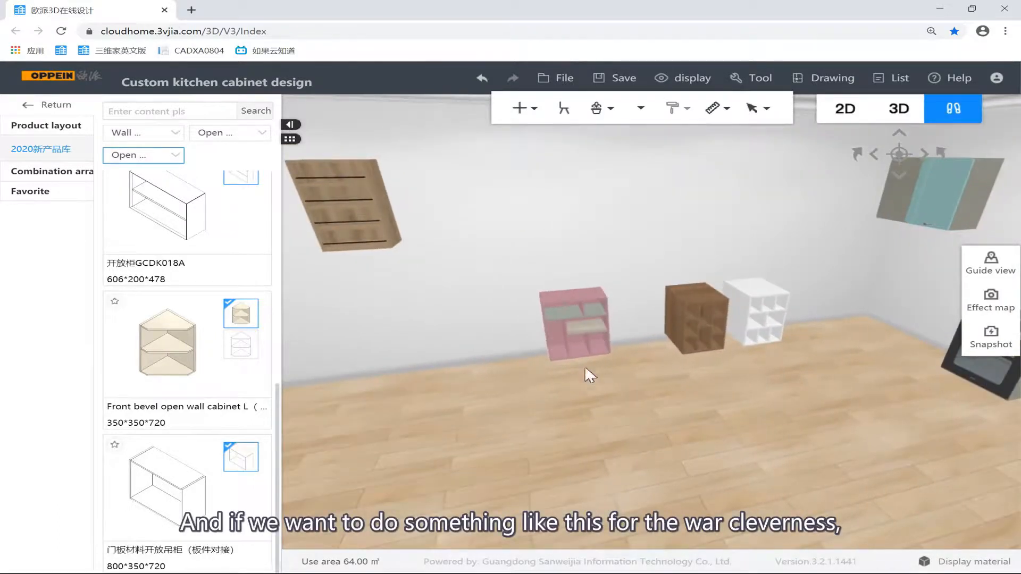
pyautogui.click(682, 298)
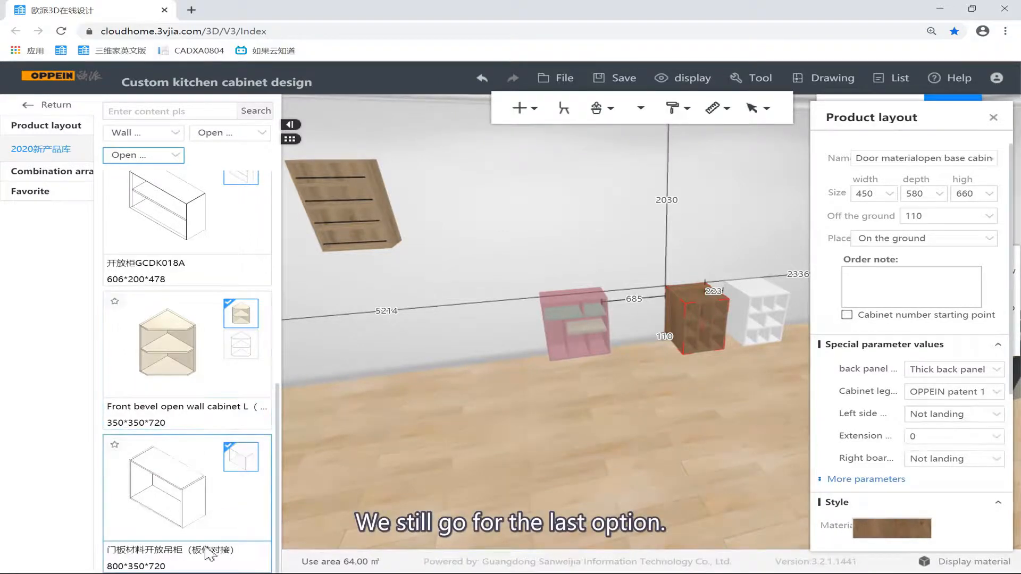
# Place the 800*350*720 门板材料开放吊柜（板件对接） on the wall beside the open wall cabinet with metal rods.
pyautogui.click(184, 470)
pyautogui.click(478, 217)
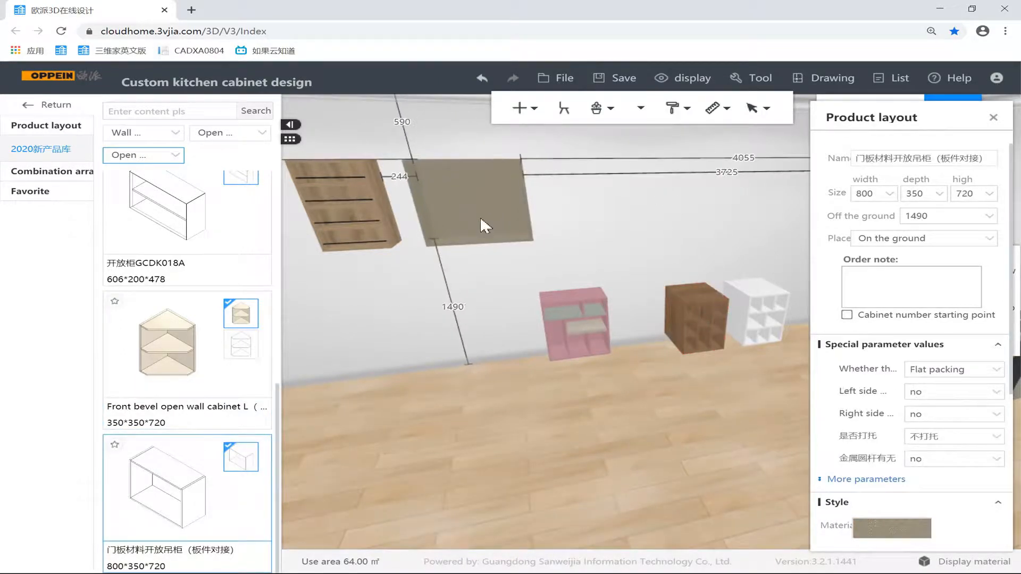
pyautogui.moveTo(420, 303); pyautogui.dragTo(554, 271)
pyautogui.scroll(2, 564, 216)
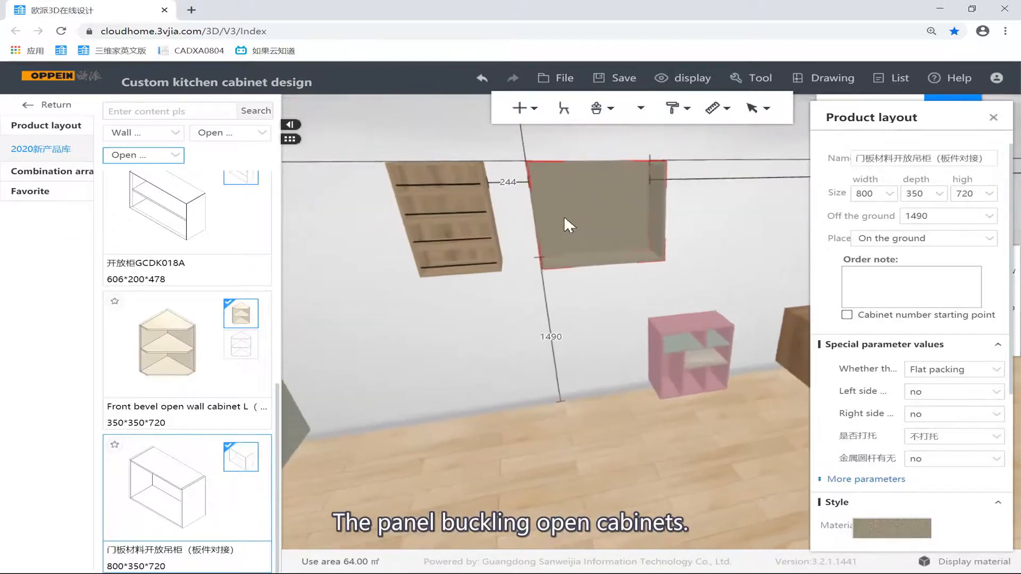
# Add a Door material shelf from the Panel Docking functional accessories across the middle of the new open wall cabinet.
pyautogui.rightClick(601, 192)
pyautogui.click(625, 242)
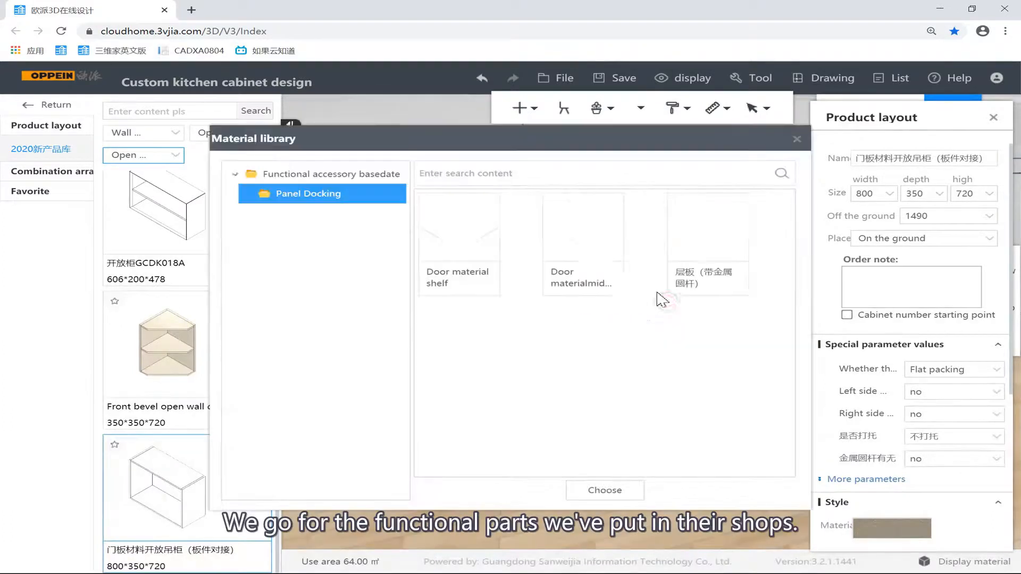
pyautogui.moveTo(485, 138); pyautogui.dragTo(484, 289)
pyautogui.doubleClick(453, 362)
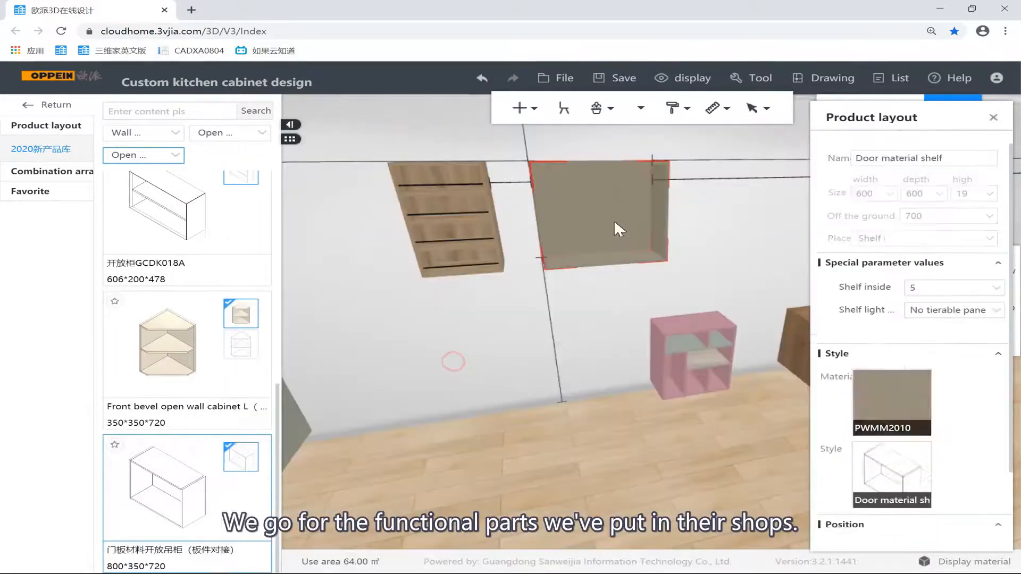
pyautogui.click(543, 244)
# Insert Door material middle vertical panels above and below the new cabinet's shelf to divide both halves.
pyautogui.doubleClick(581, 380)
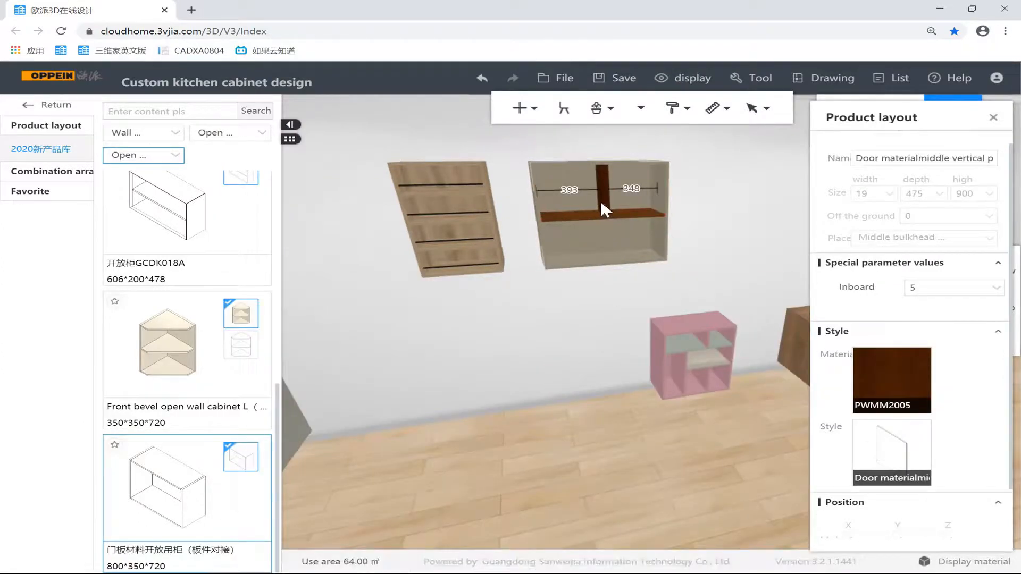
pyautogui.click(601, 200)
pyautogui.doubleClick(574, 378)
pyautogui.click(597, 242)
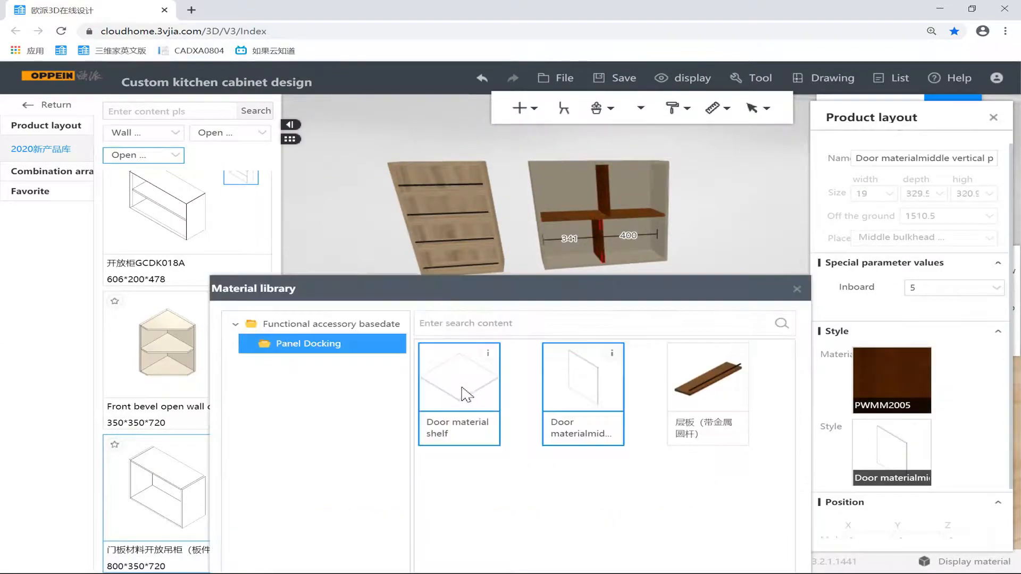
# Add a Door material shelf in each of the cabinet's four compartments and close the material library.
pyautogui.doubleClick(461, 388)
pyautogui.click(596, 219)
pyautogui.doubleClick(461, 373)
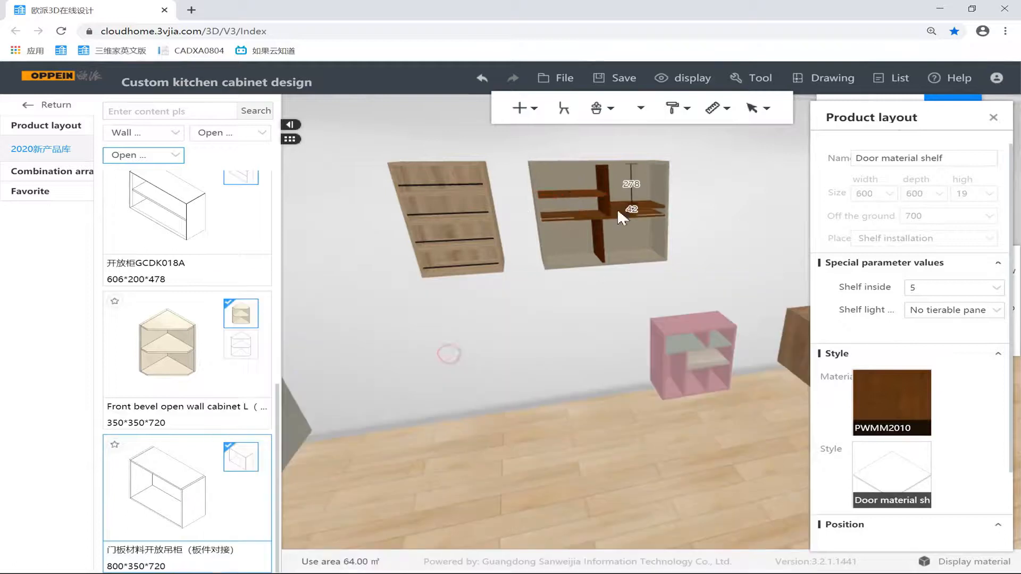
pyautogui.click(620, 187)
pyautogui.doubleClick(460, 373)
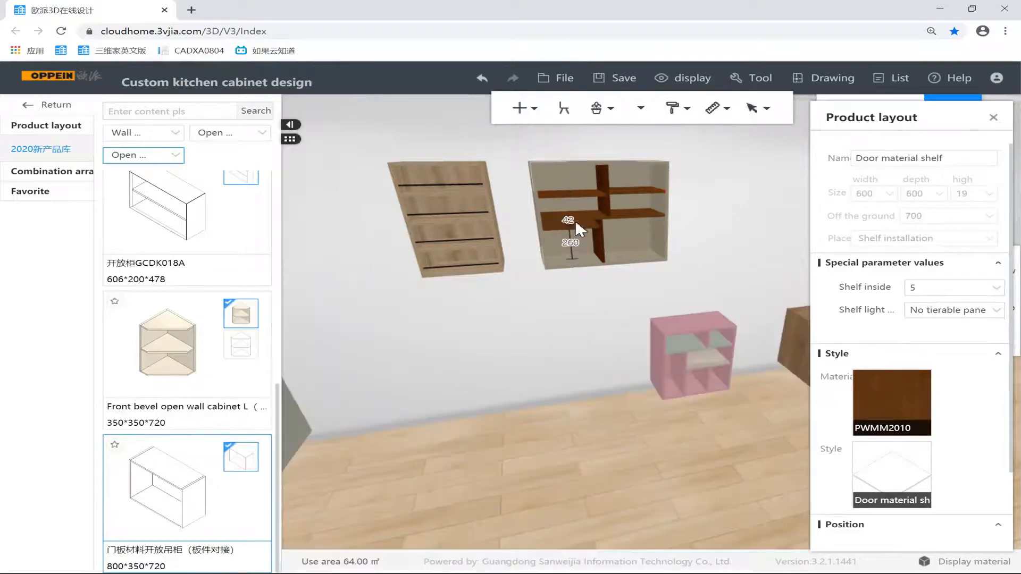
pyautogui.click(556, 238)
pyautogui.doubleClick(460, 373)
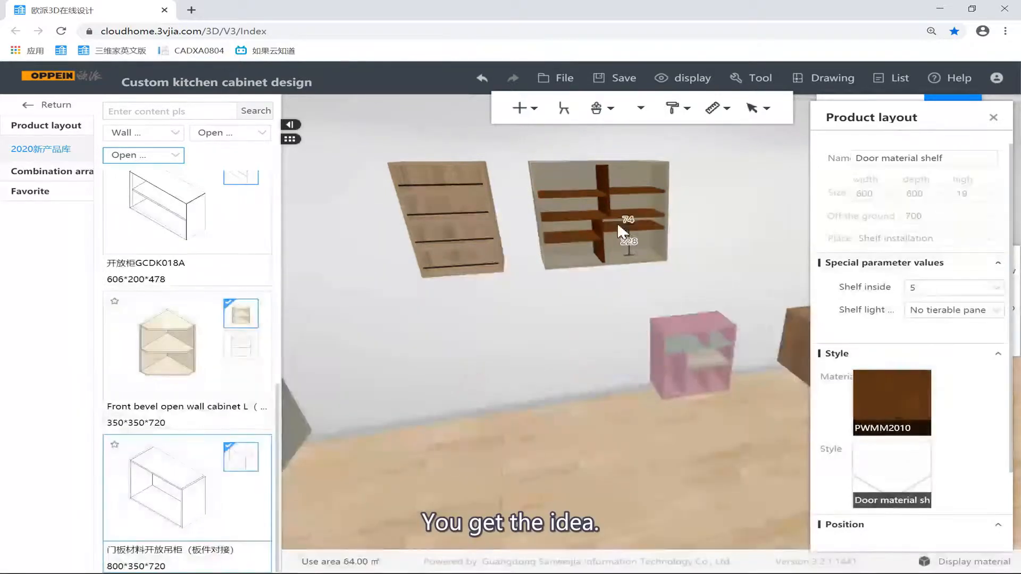
pyautogui.click(627, 237)
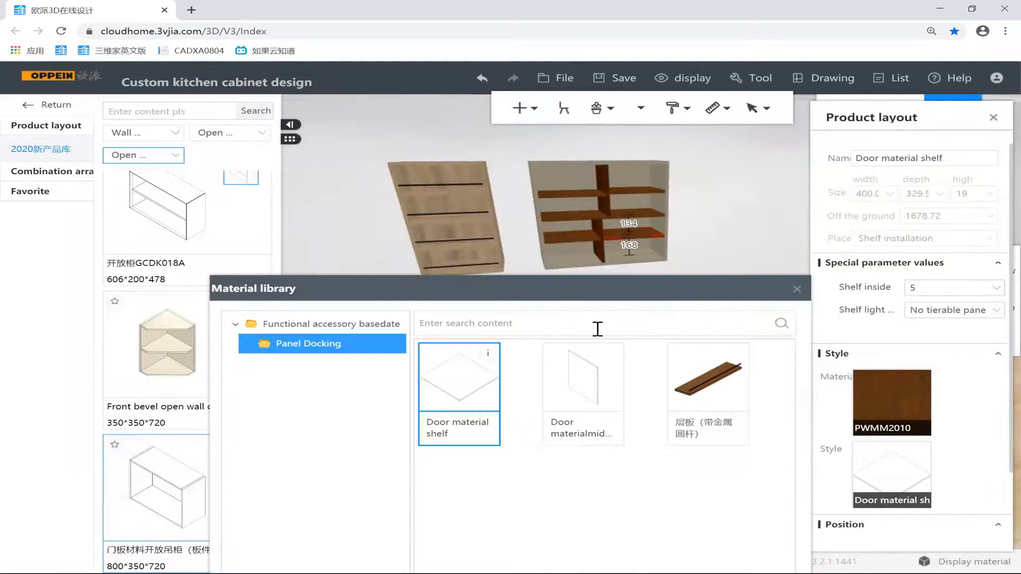
pyautogui.click(796, 291)
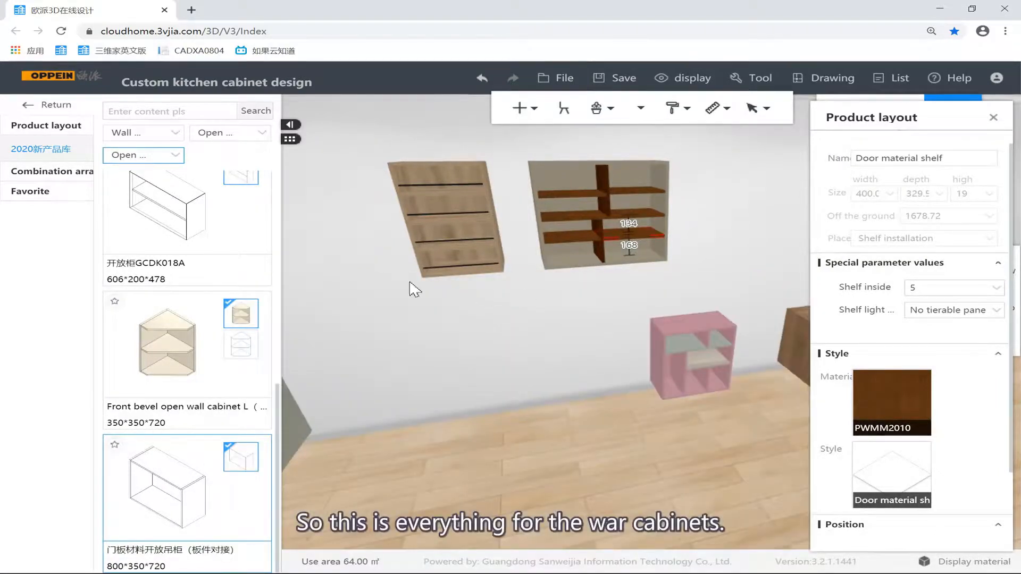
pyautogui.scroll(-3, 319, 280)
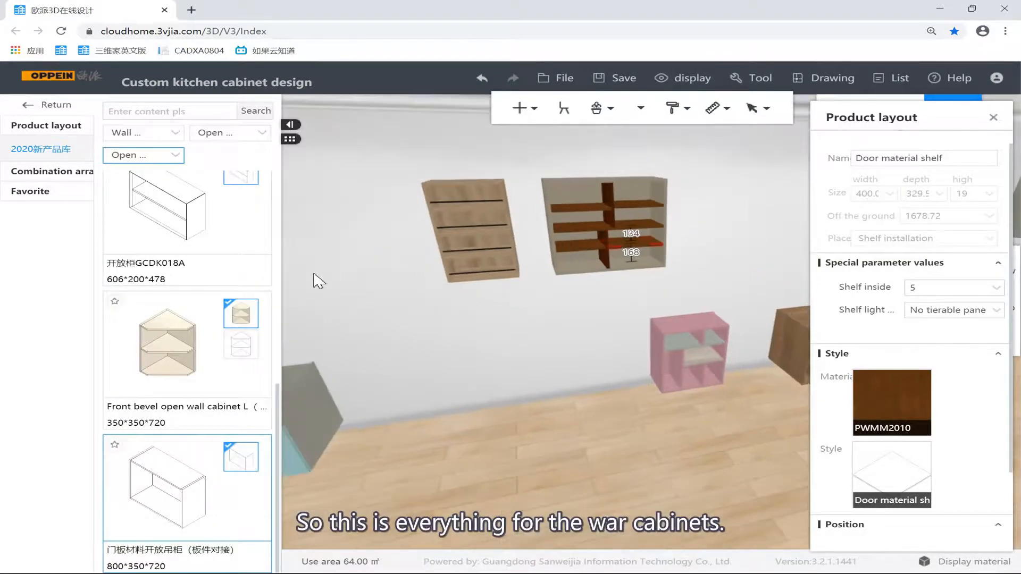
pyautogui.scroll(-5, 420, 318)
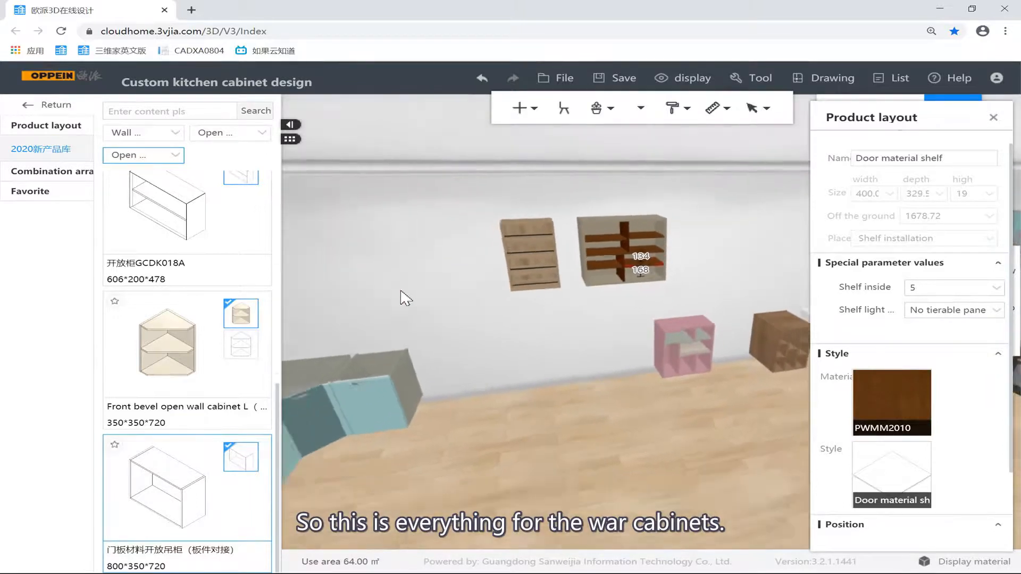
pyautogui.scroll(-3, 404, 292)
pyautogui.click(439, 272)
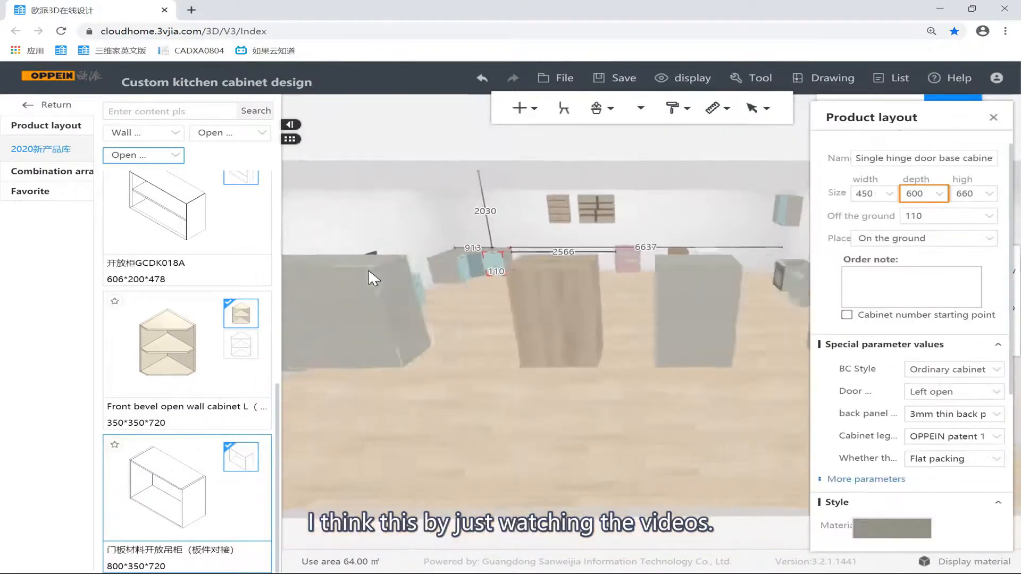
pyautogui.scroll(1, 447, 269)
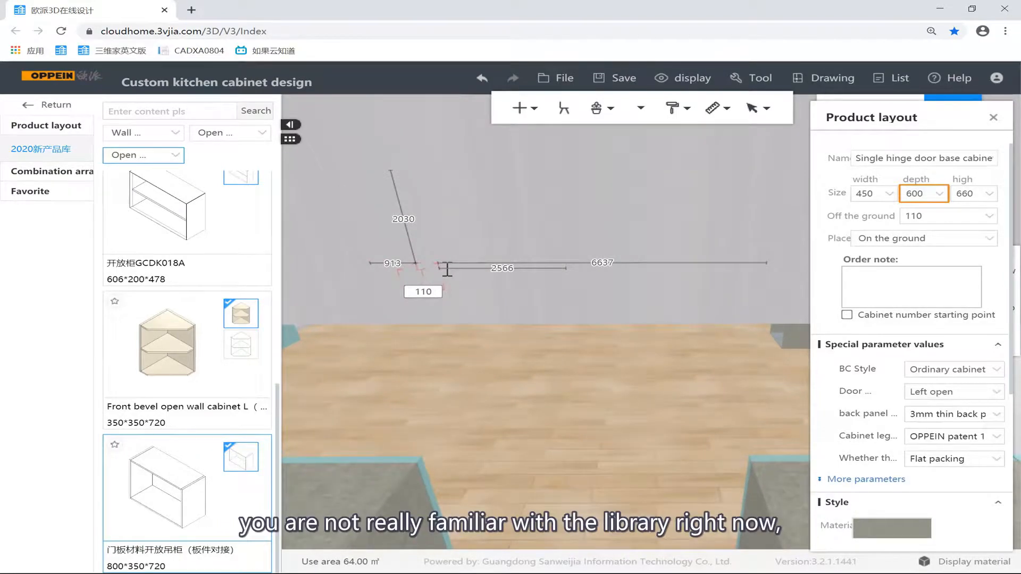
pyautogui.scroll(3, 522, 385)
pyautogui.moveTo(522, 385); pyautogui.dragTo(524, 363)
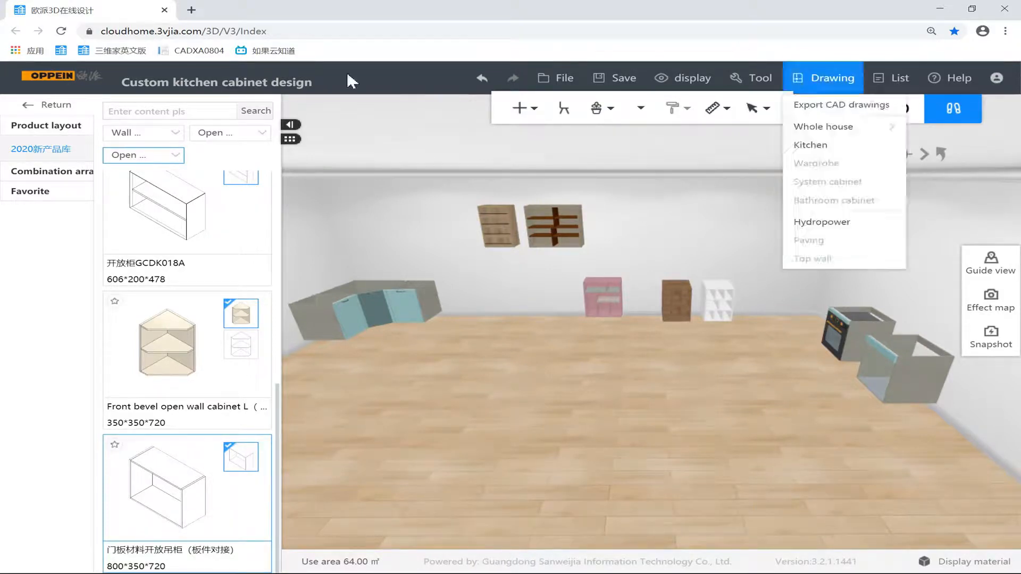
# Switch the product library from wall cabinets to the High cabinet category.
pyautogui.click(179, 137)
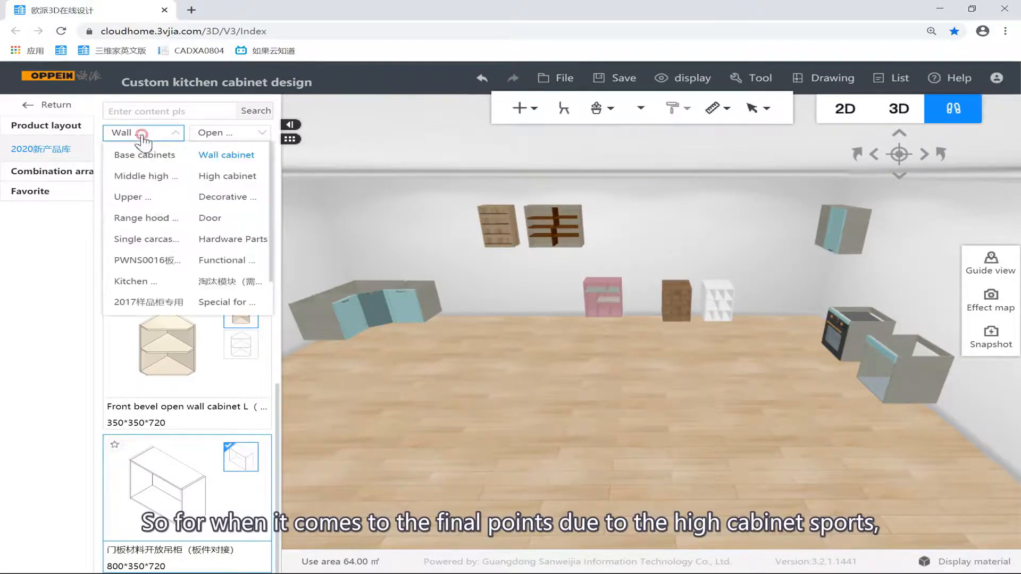
pyautogui.click(236, 184)
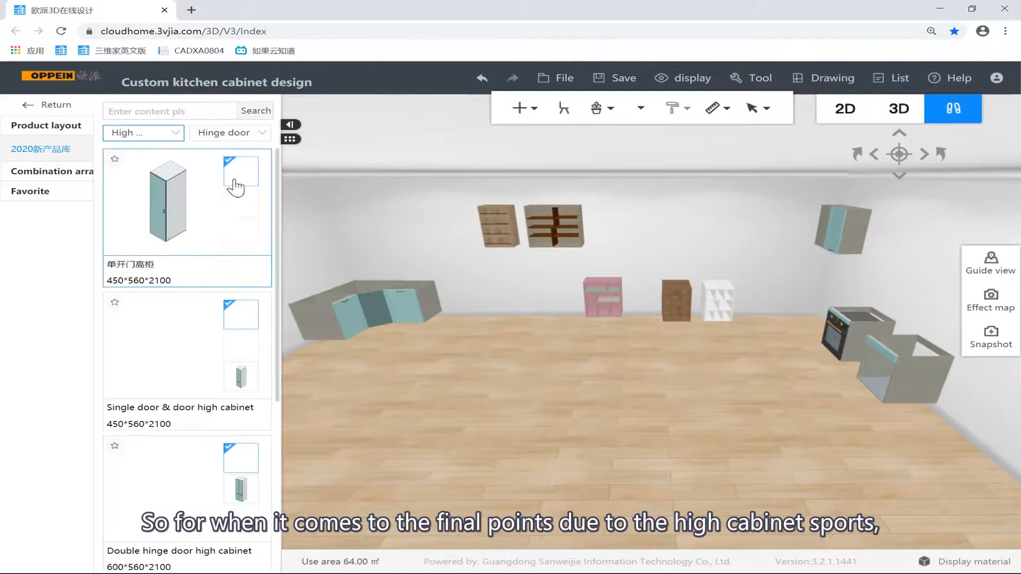
pyautogui.click(495, 270)
# Select the group of sample base and wall cabinets along the room's walls and delete them.
pyautogui.scroll(5, 503, 298)
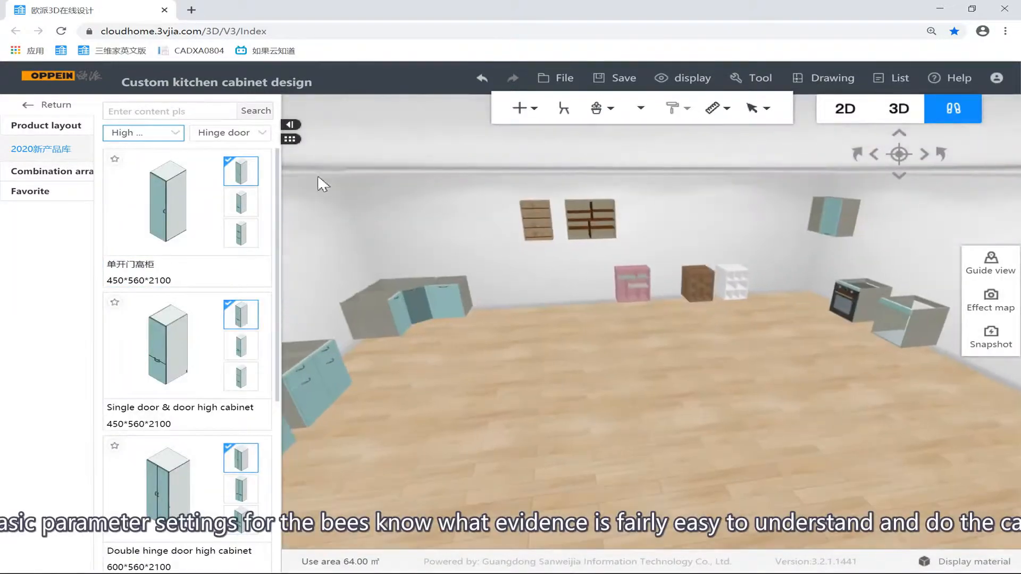
pyautogui.moveTo(327, 186); pyautogui.dragTo(911, 402)
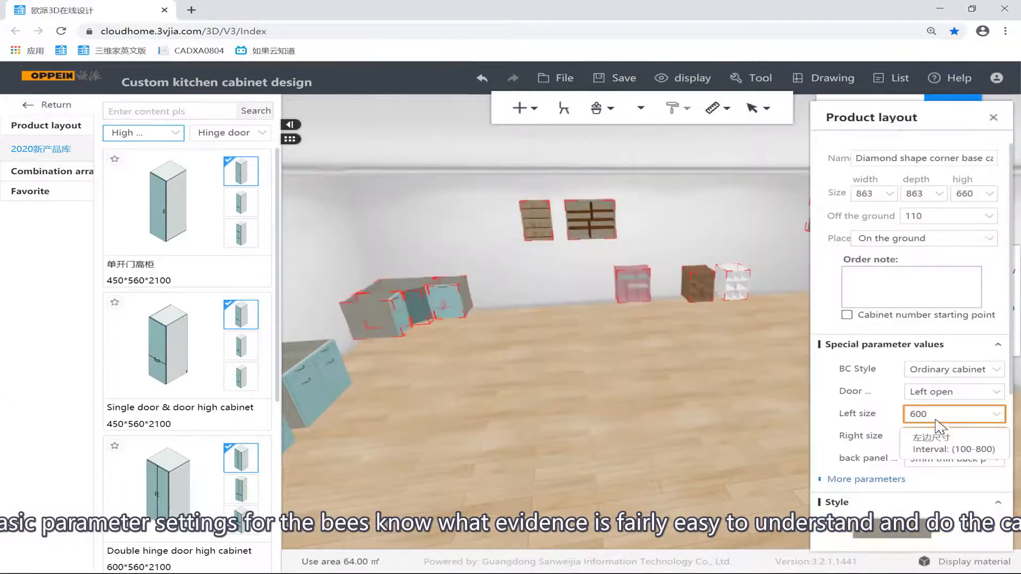
pyautogui.press('Delete')
pyautogui.moveTo(724, 369); pyautogui.dragTo(532, 276)
# Place the 单开门高柜 and the Single door & door high cabinet from the Hinge door high cabinets next to each other on the wall.
pyautogui.click(242, 138)
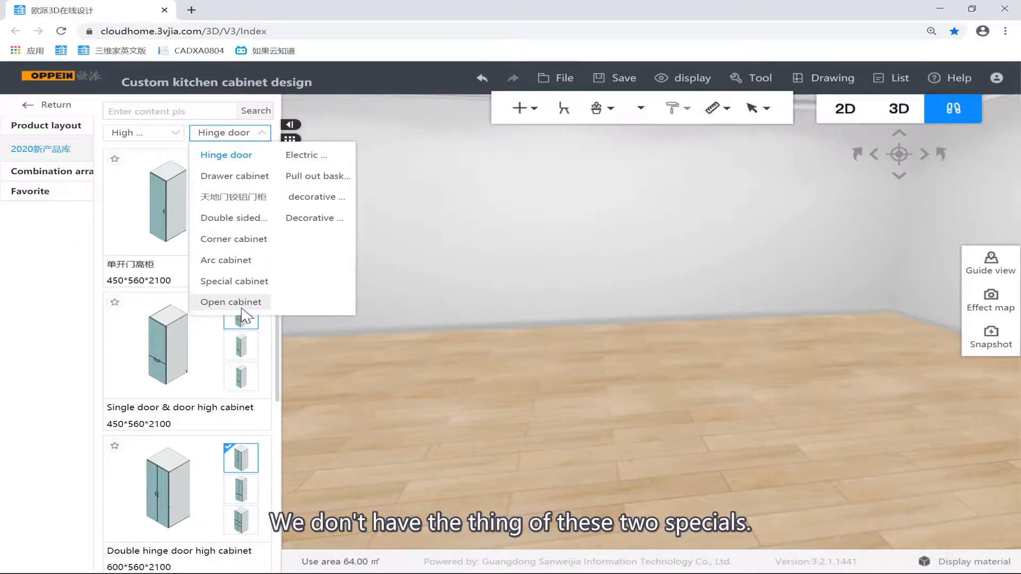
pyautogui.click(447, 262)
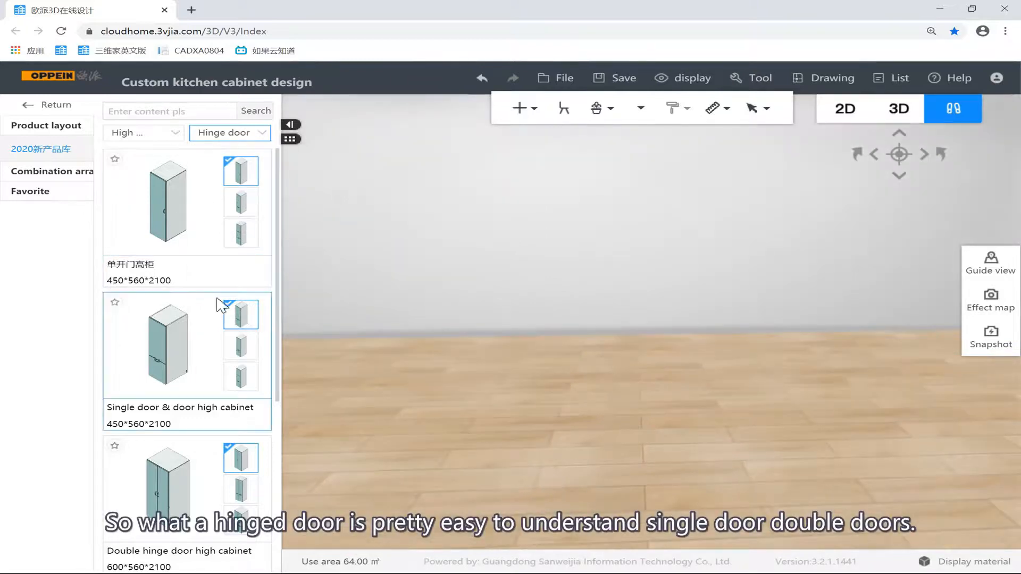
pyautogui.scroll(-5, 221, 305)
pyautogui.scroll(5, 237, 273)
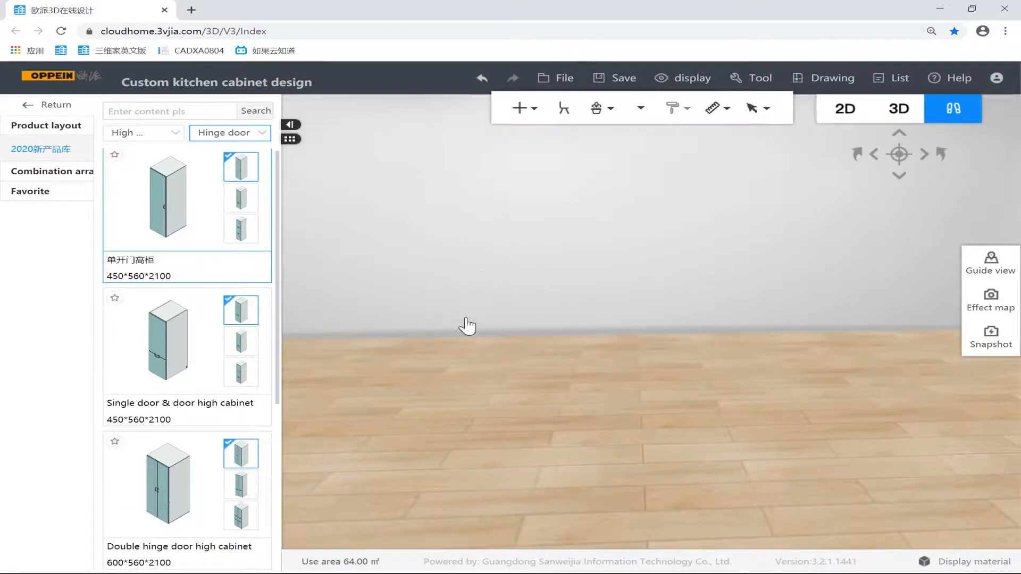
pyautogui.click(537, 314)
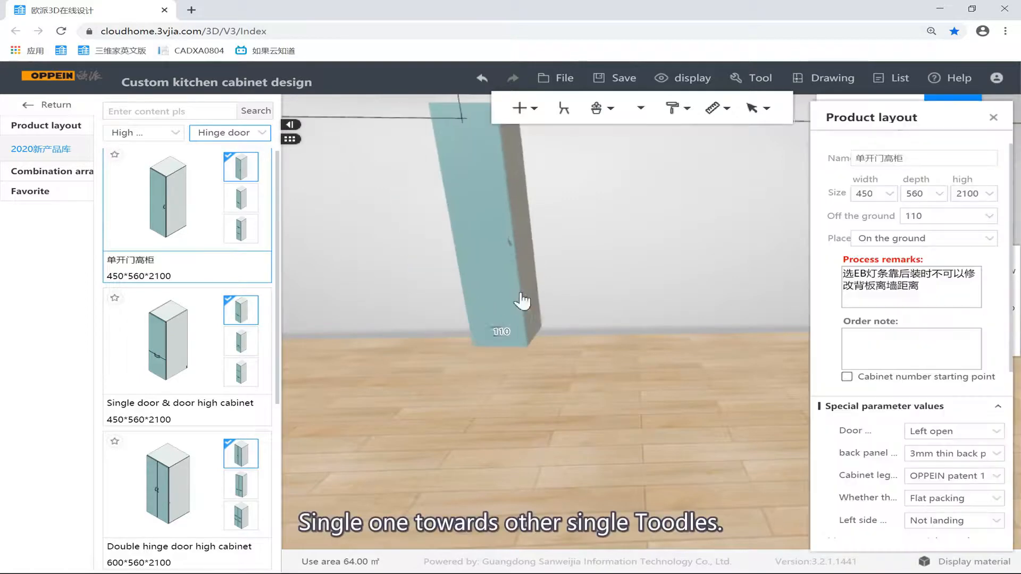
pyautogui.click(173, 207)
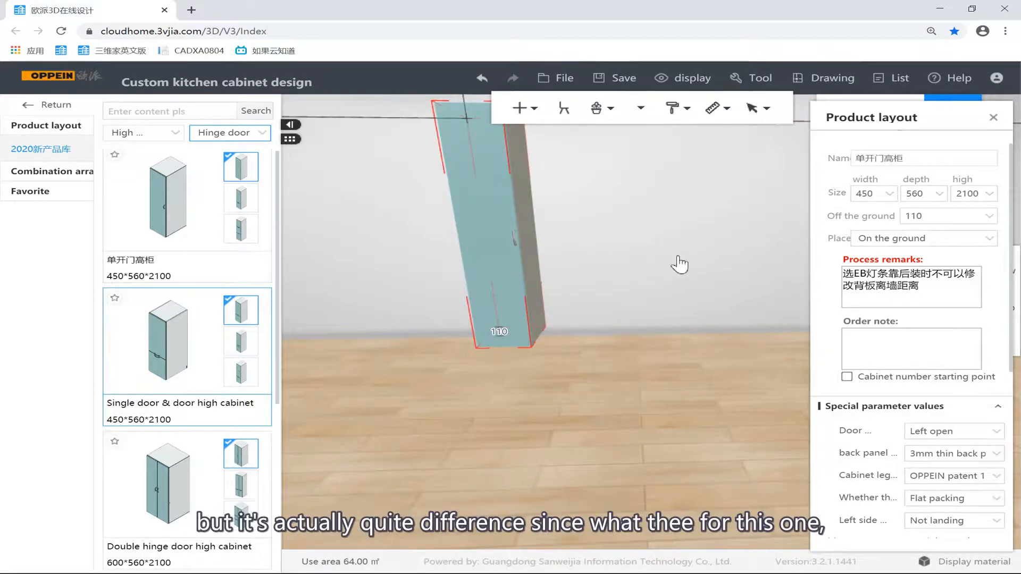
pyautogui.click(635, 279)
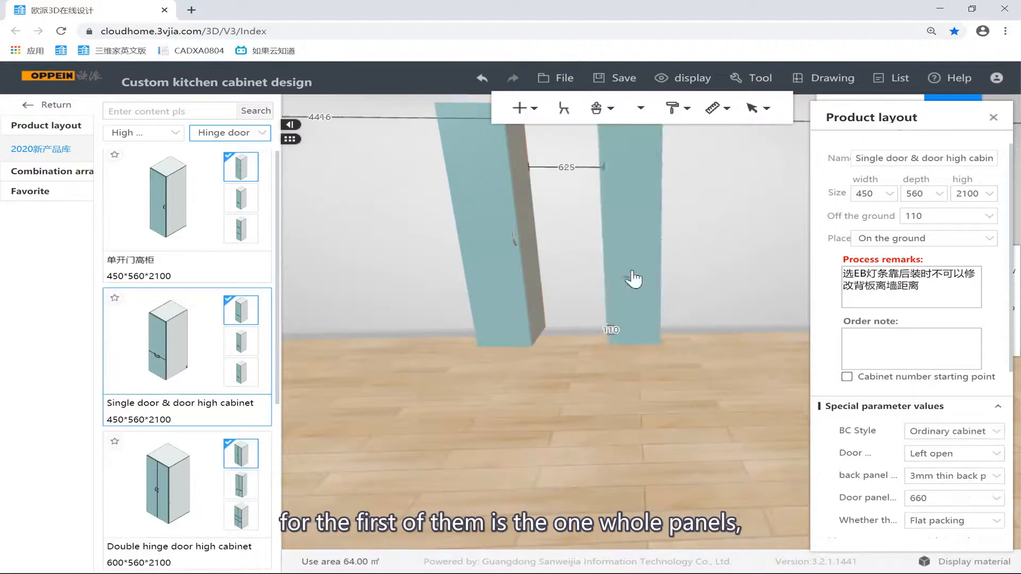
# Open the doors of both high cabinets to reveal their shelves.
pyautogui.moveTo(630, 394); pyautogui.dragTo(629, 303)
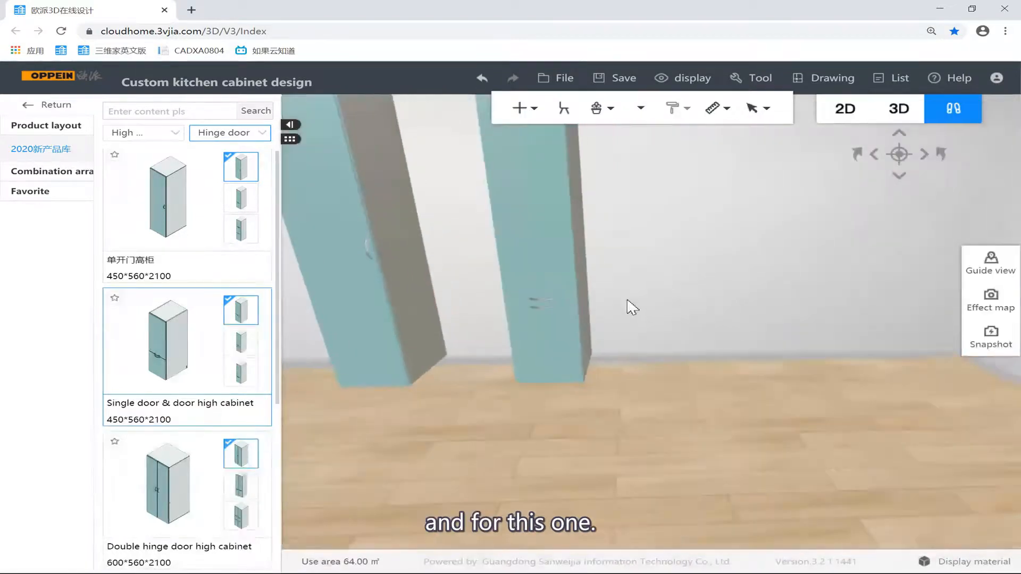
pyautogui.press('o')
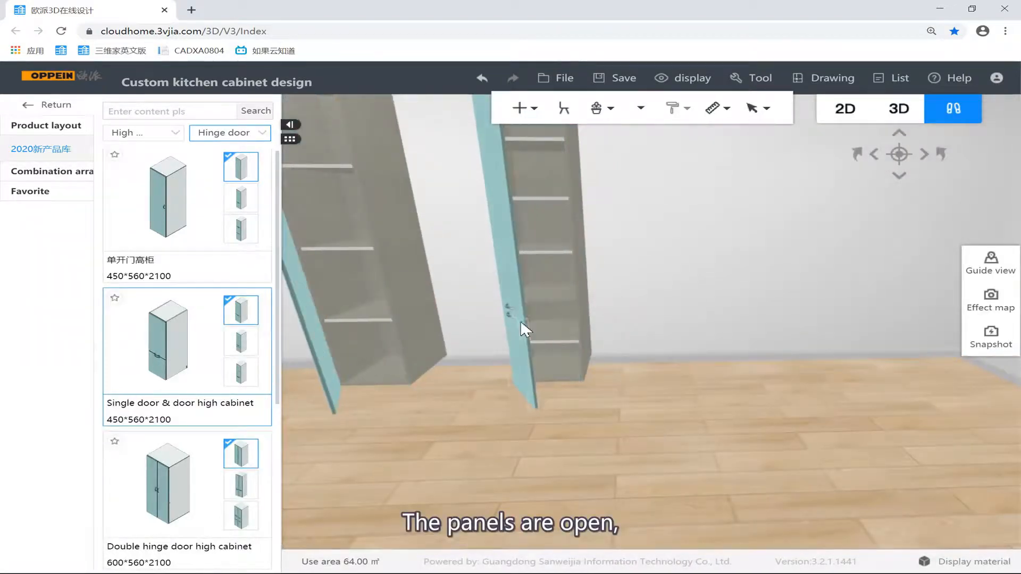
pyautogui.moveTo(629, 291); pyautogui.dragTo(551, 276, button='right')
pyautogui.scroll(4, 548, 276)
# Close only the upper door of the Single door & door high cabinet and select its lower door section.
pyautogui.click(464, 335)
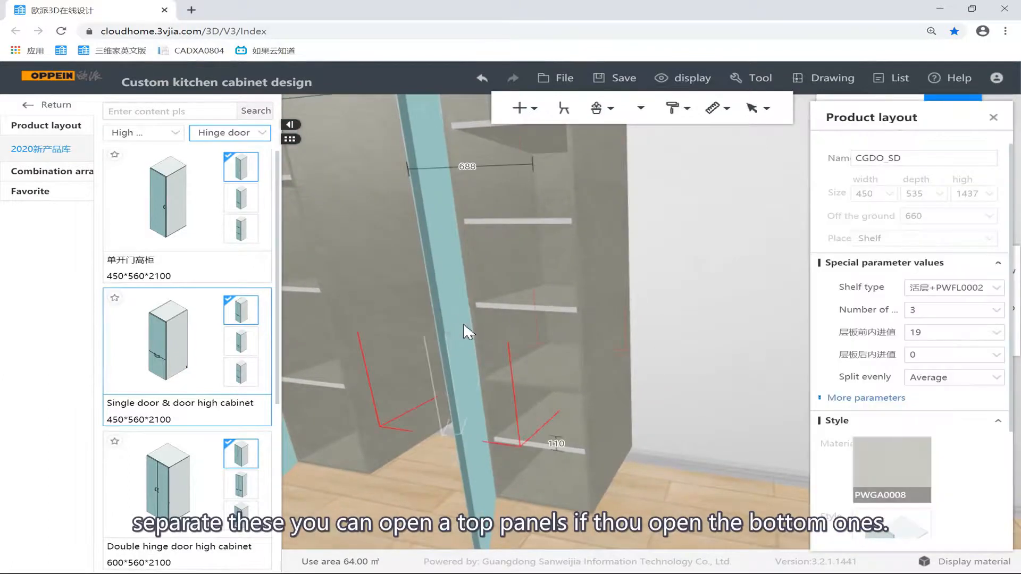
pyautogui.scroll(-5, 466, 335)
pyautogui.press('o')
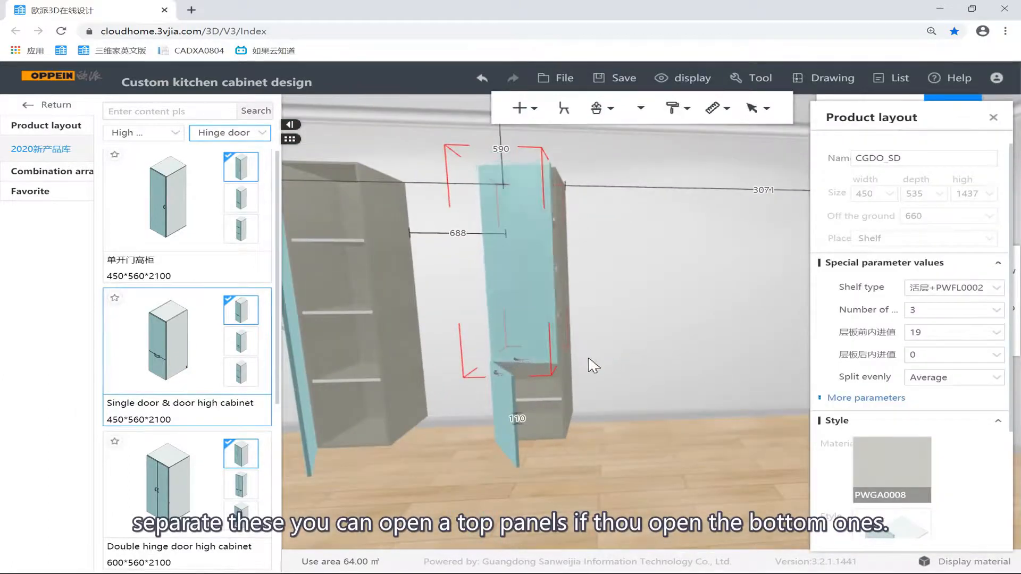
pyautogui.click(494, 441)
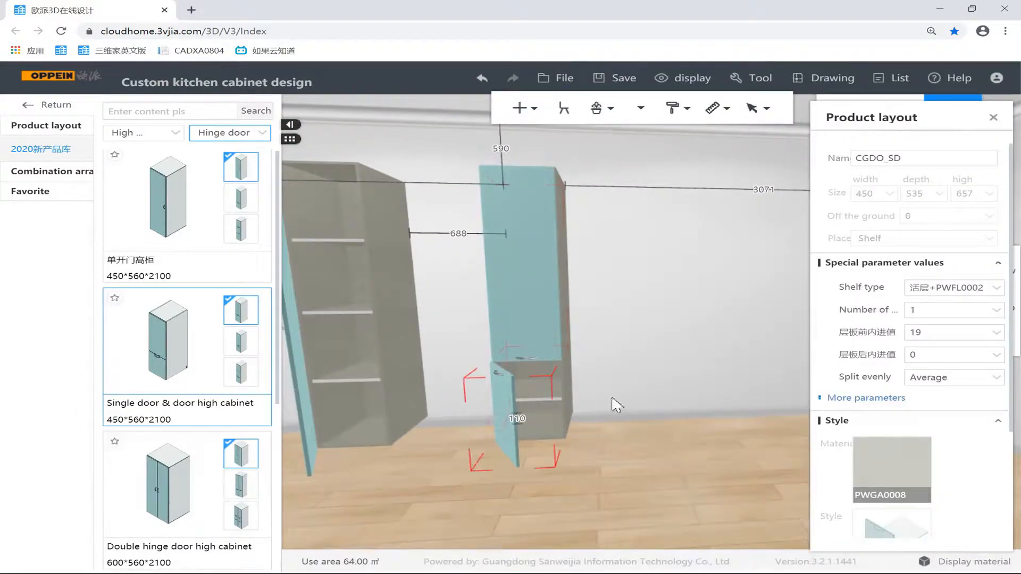
# Close the lower door of the Single door & door high cabinet, and open and close its upper door.
pyautogui.press('o')
pyautogui.click(533, 318)
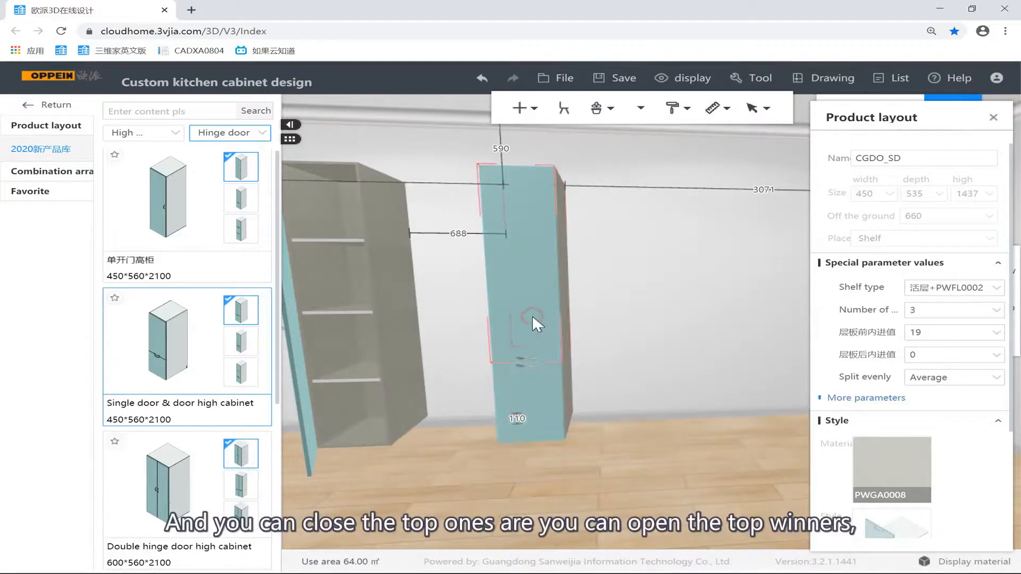
pyautogui.press('o')
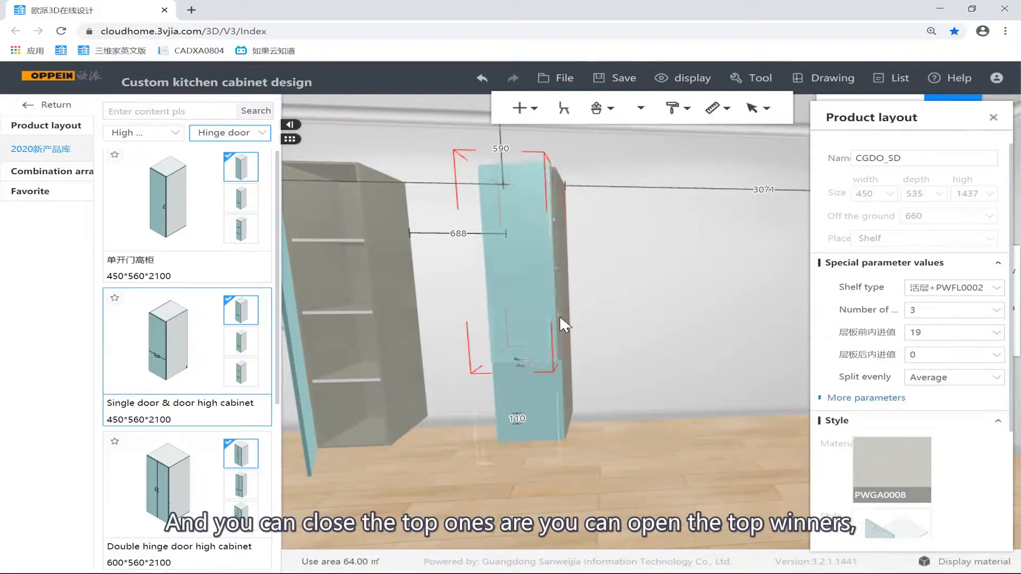
pyautogui.press('o')
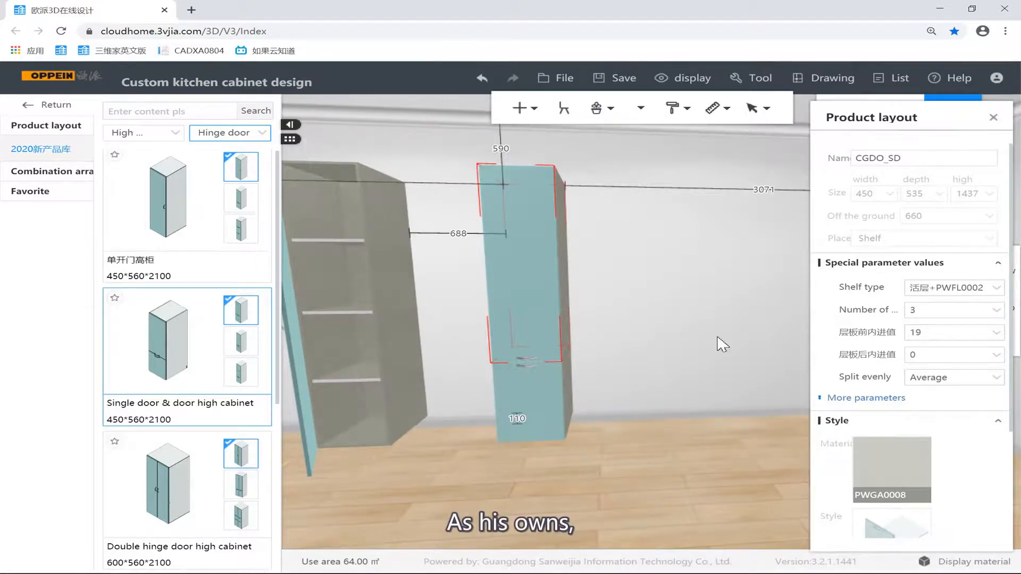
# Examine the full list of special parameters of the 单开门高柜, from door and back panel to leg and packing options.
pyautogui.click(393, 290)
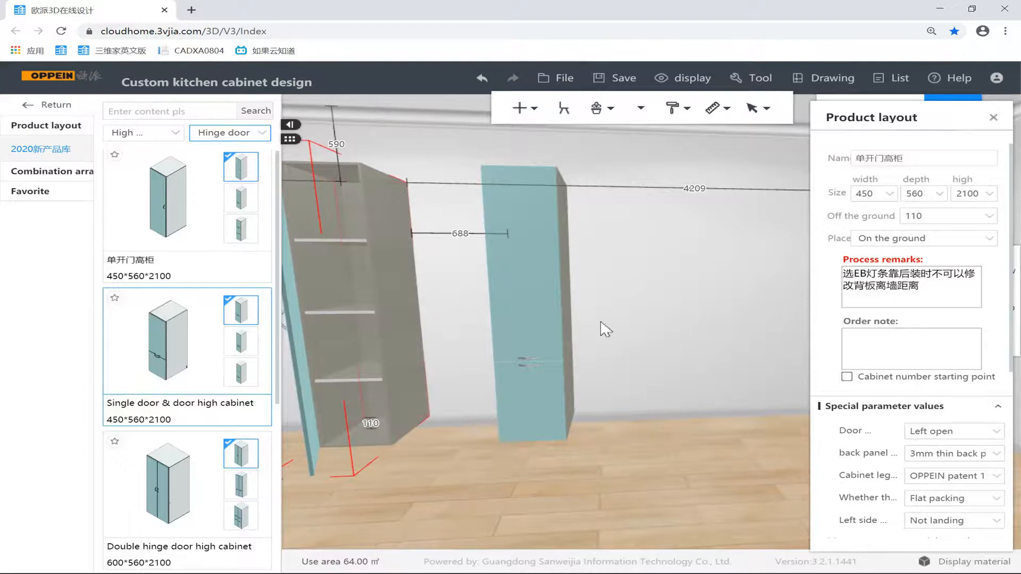
pyautogui.moveTo(936, 120); pyautogui.dragTo(945, 80)
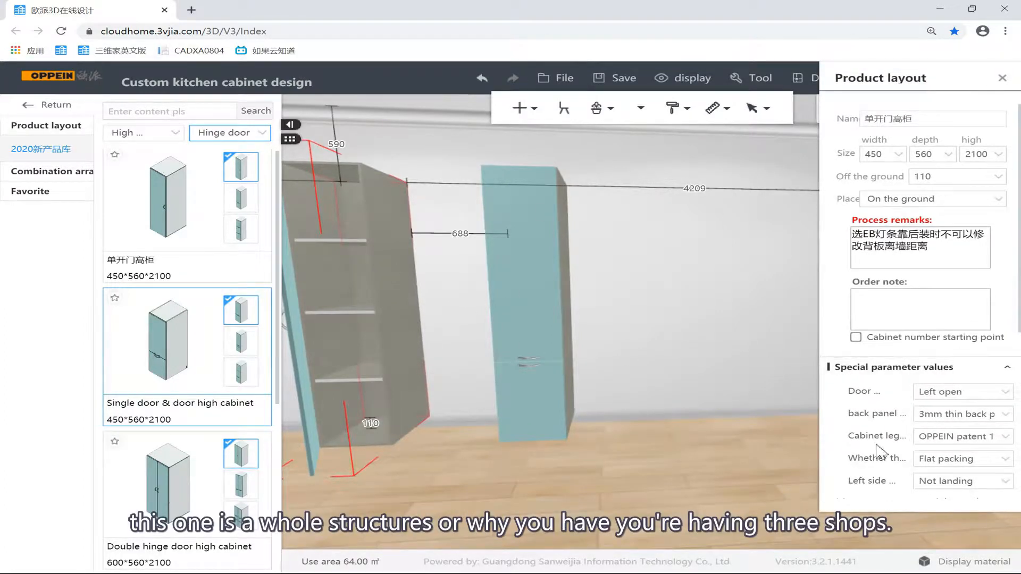
pyautogui.scroll(-3, 867, 375)
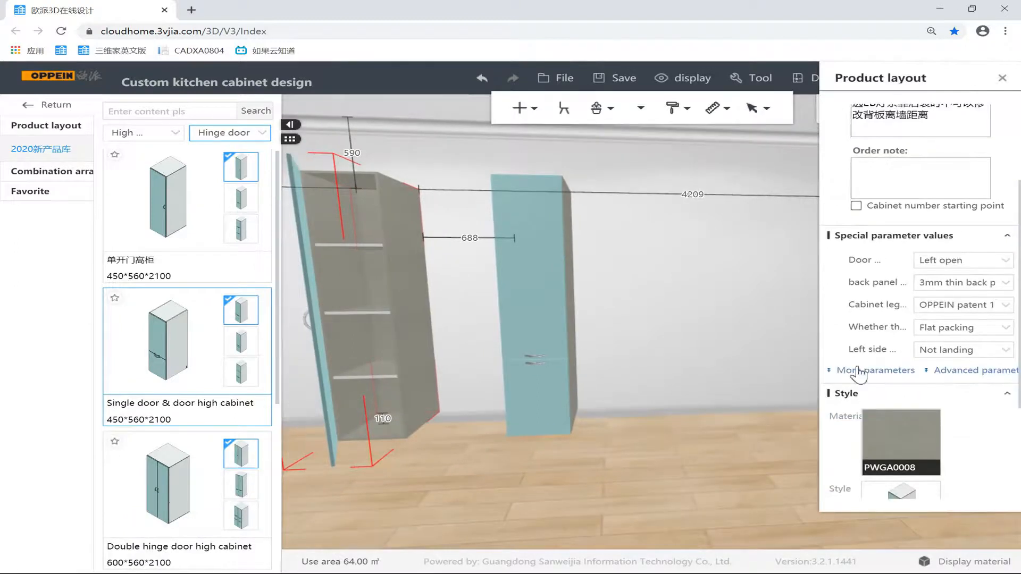
pyautogui.click(859, 371)
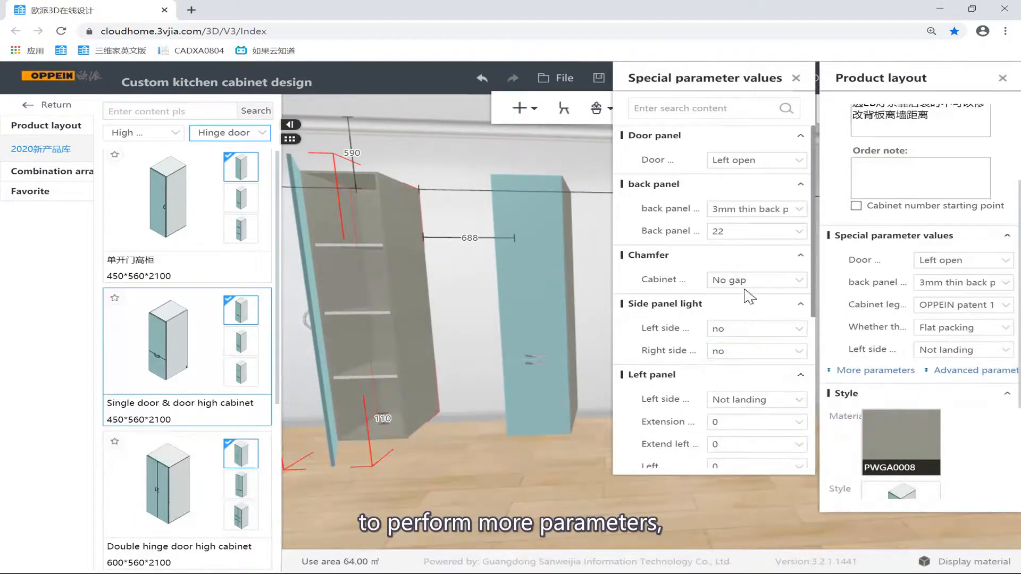
pyautogui.scroll(-5, 746, 293)
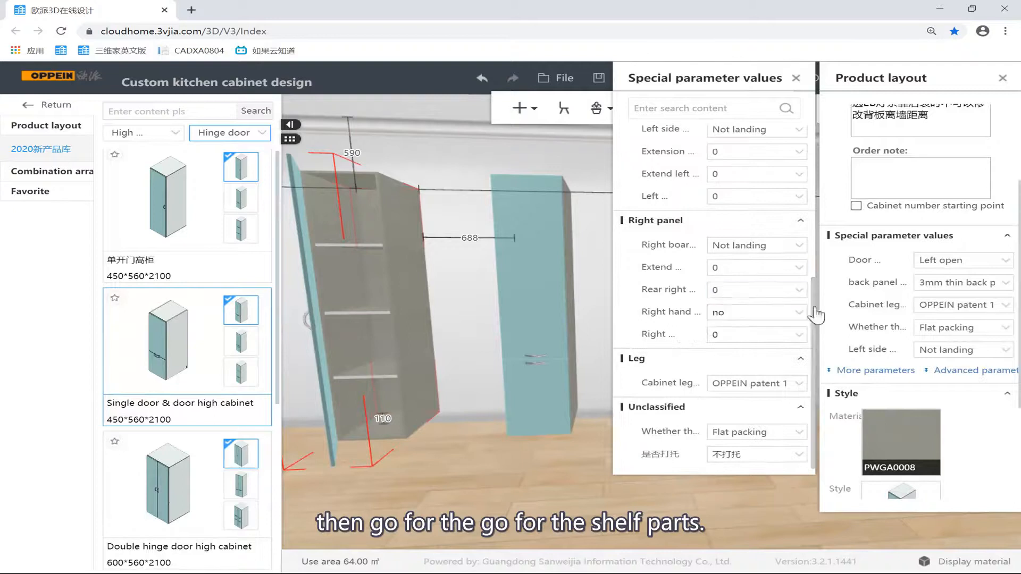
pyautogui.scroll(3, 803, 266)
pyautogui.scroll(2, 796, 240)
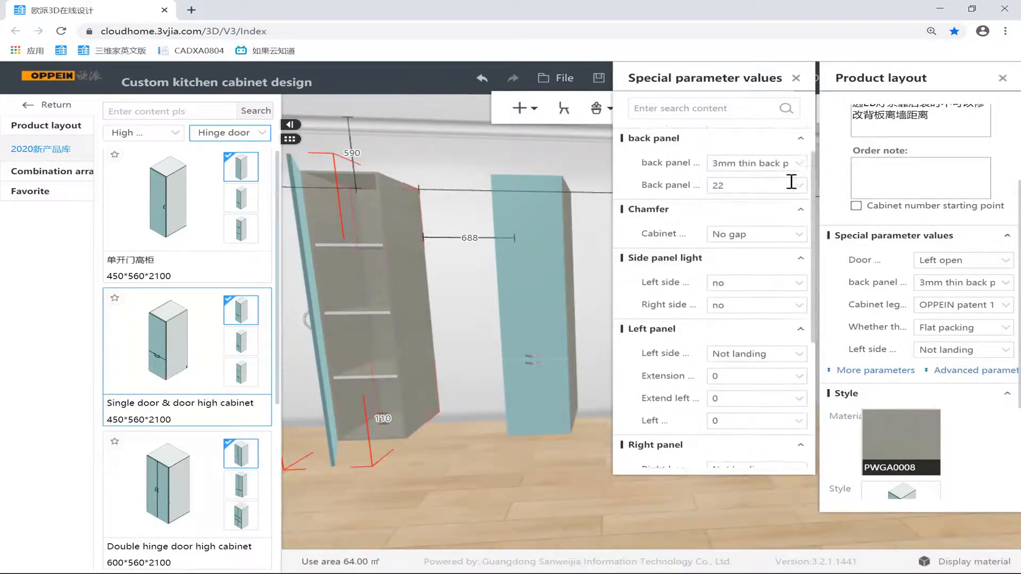
# Set the number of shelves behind the 单开门高柜's door to 5 and open the doors of both high cabinets.
pyautogui.click(314, 278)
pyautogui.click(313, 281)
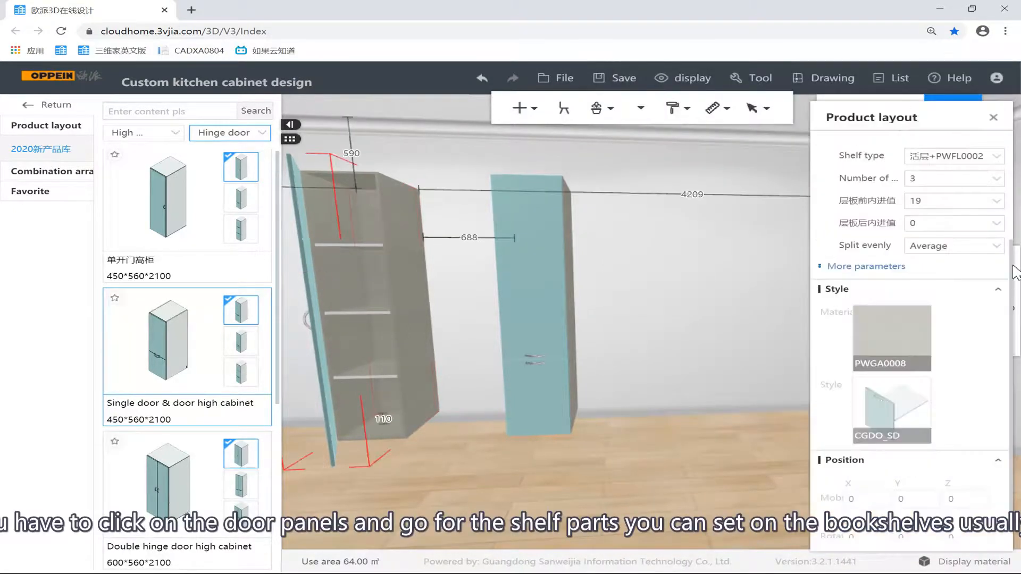
pyautogui.scroll(3, 960, 266)
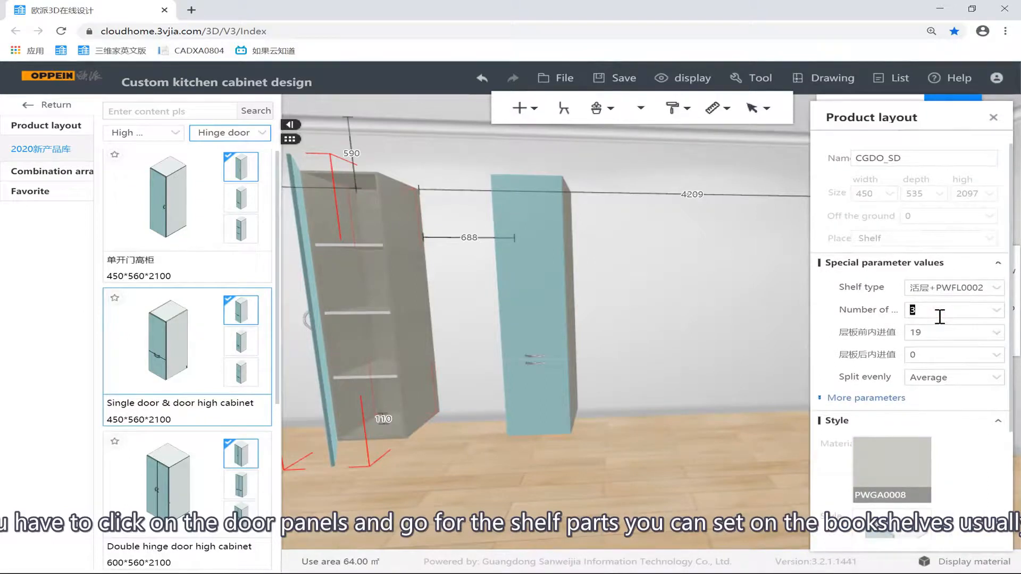
pyautogui.write('5')
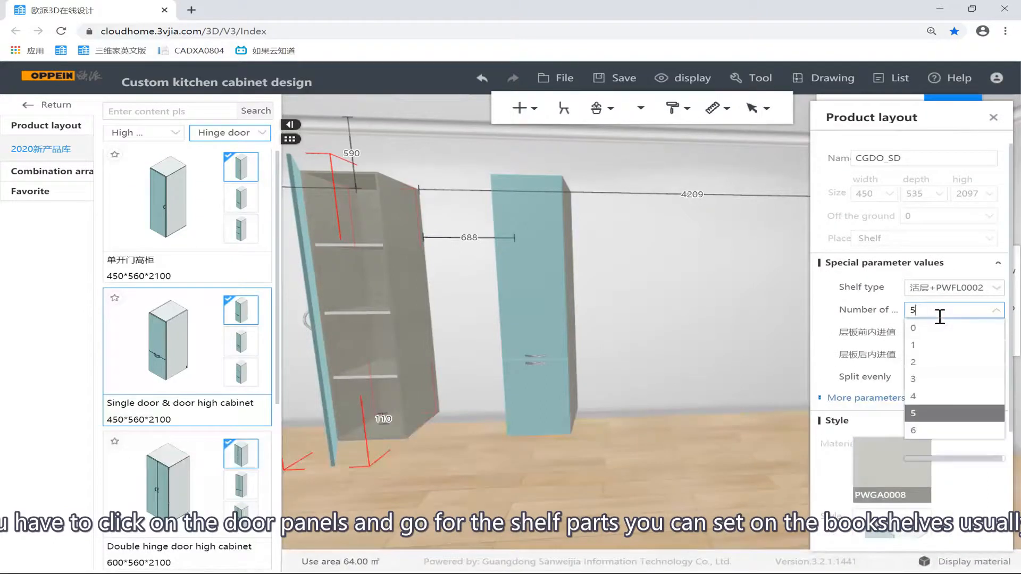
pyautogui.press('Return')
pyautogui.click(403, 281)
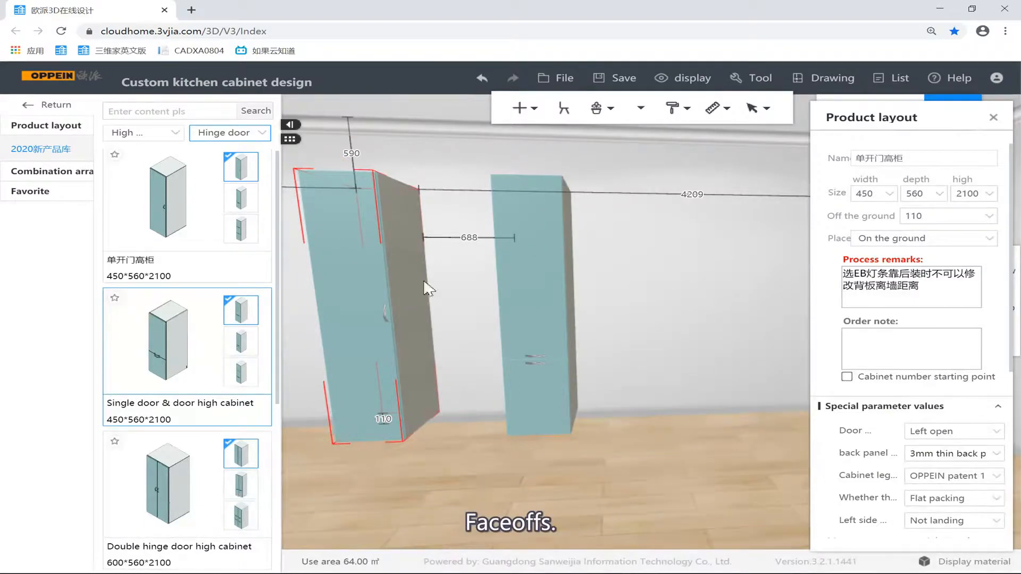
pyautogui.click(466, 278)
pyautogui.press('o')
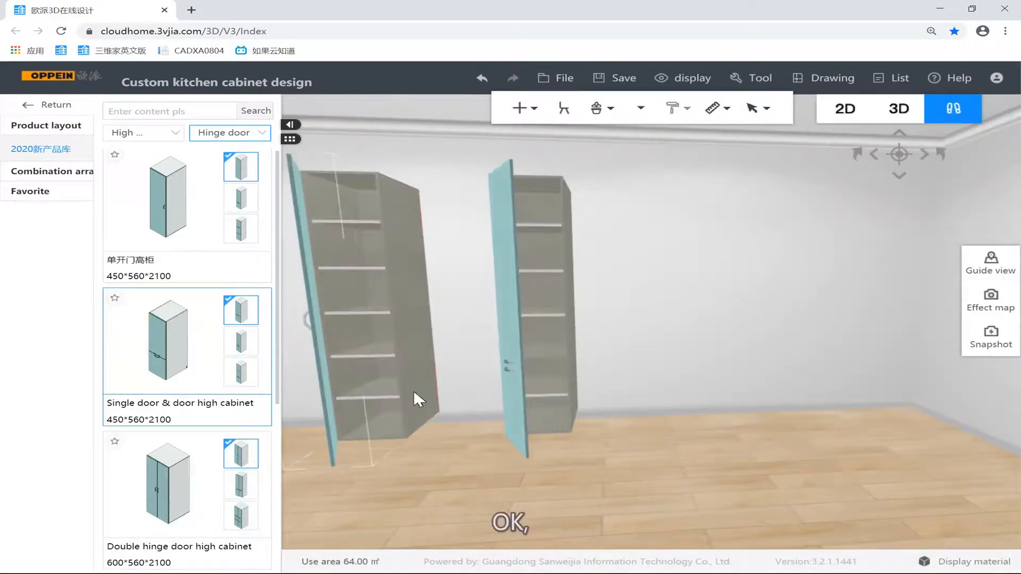
# Set the number of shelves in the upper section of the Single door & door high cabinet to 4 and show its open interior.
pyautogui.click(567, 259)
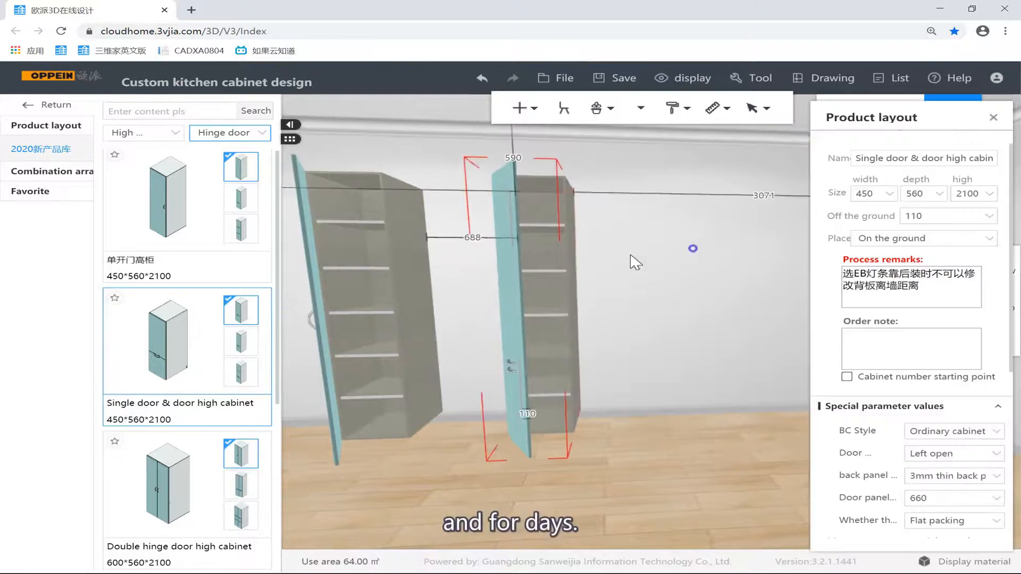
pyautogui.moveTo(609, 333); pyautogui.dragTo(716, 363, button='middle')
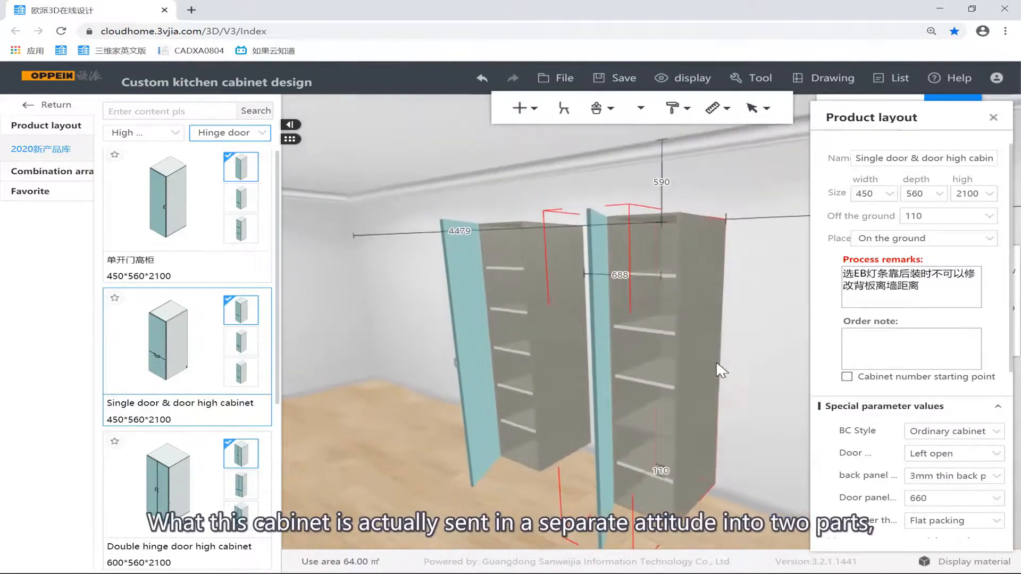
pyautogui.moveTo(690, 367); pyautogui.dragTo(718, 391, button='right')
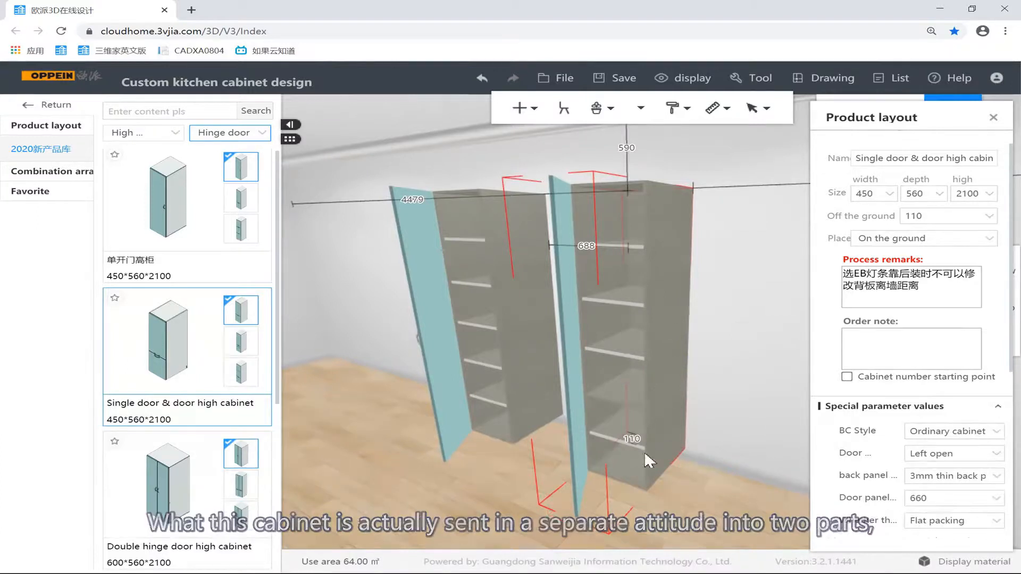
pyautogui.click(590, 319)
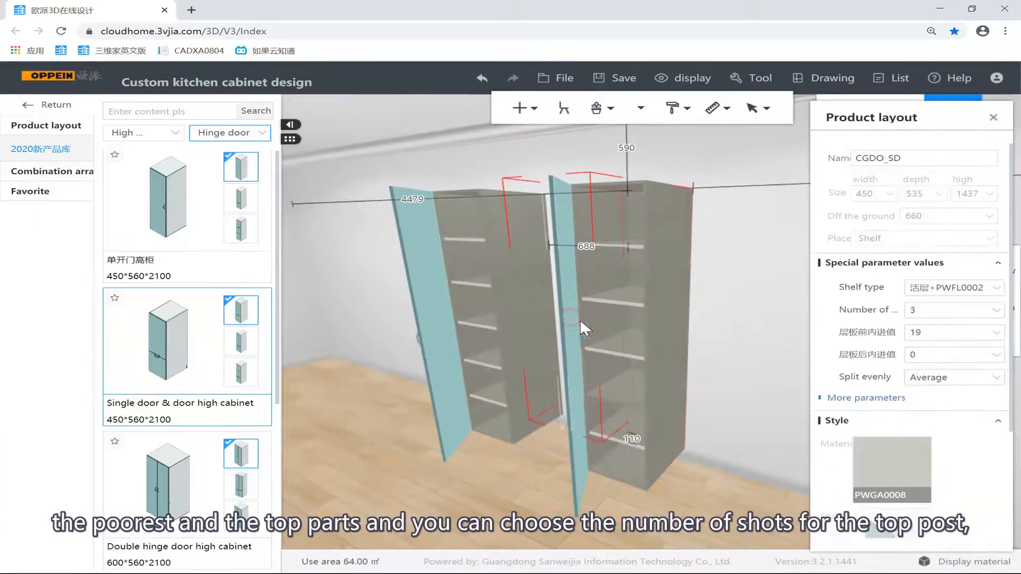
pyautogui.click(935, 309)
pyautogui.write('4')
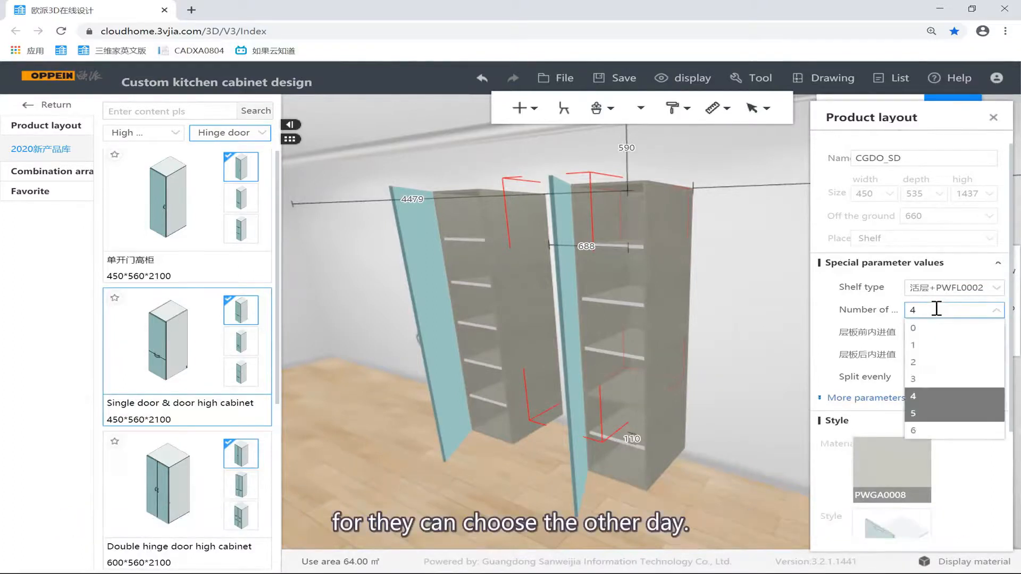
pyautogui.press('Return')
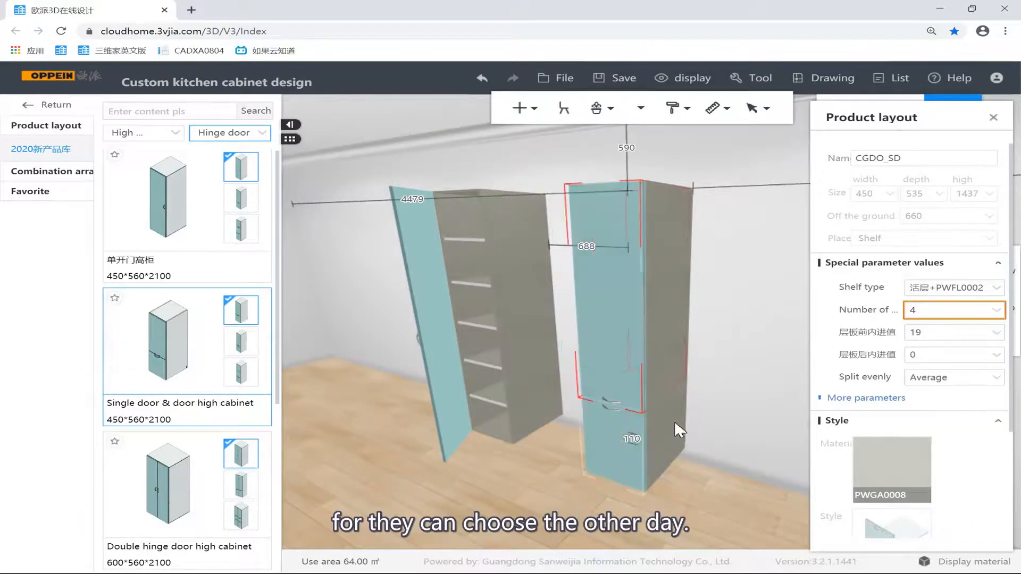
pyautogui.write('oo')
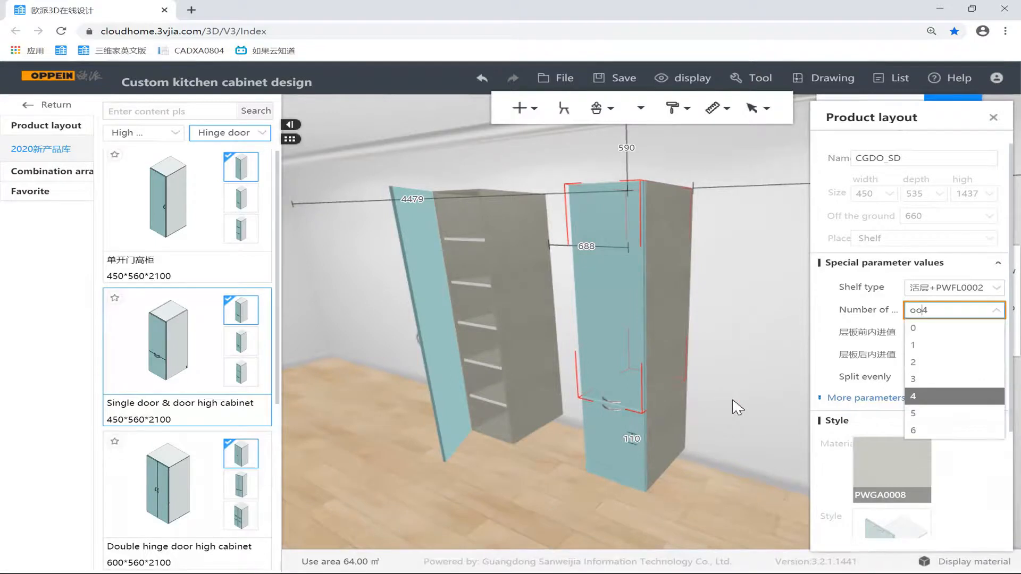
pyautogui.click(737, 407)
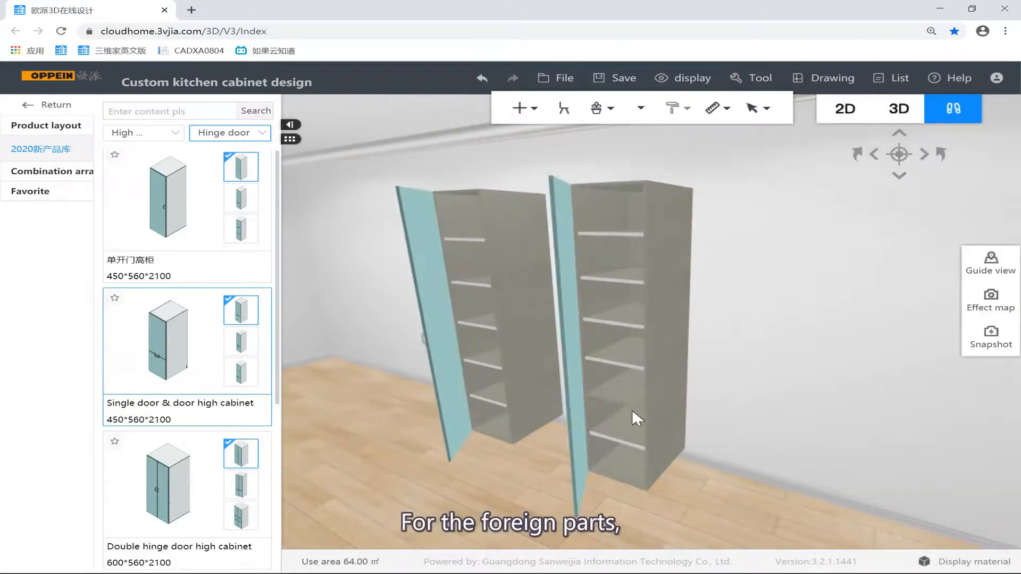
# Set the number of shelves in the lower section of the Single door & door high cabinet to 2.
pyautogui.click(633, 407)
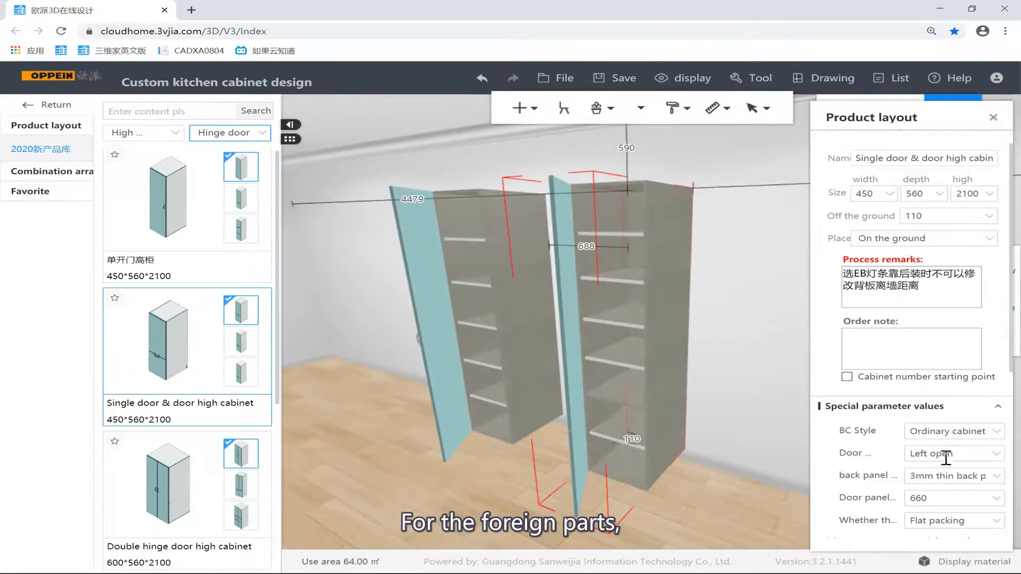
pyautogui.click(621, 438)
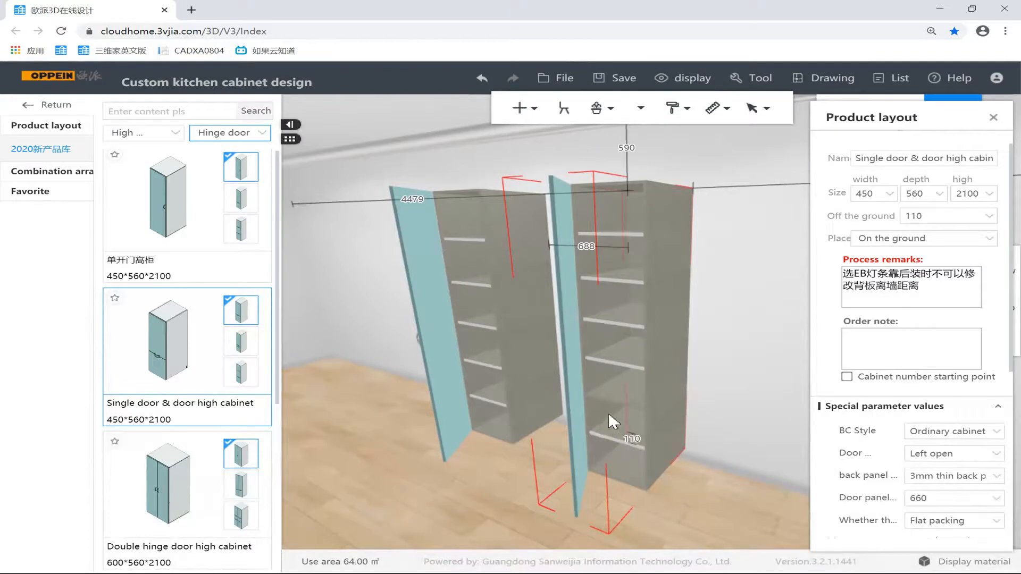
pyautogui.click(576, 426)
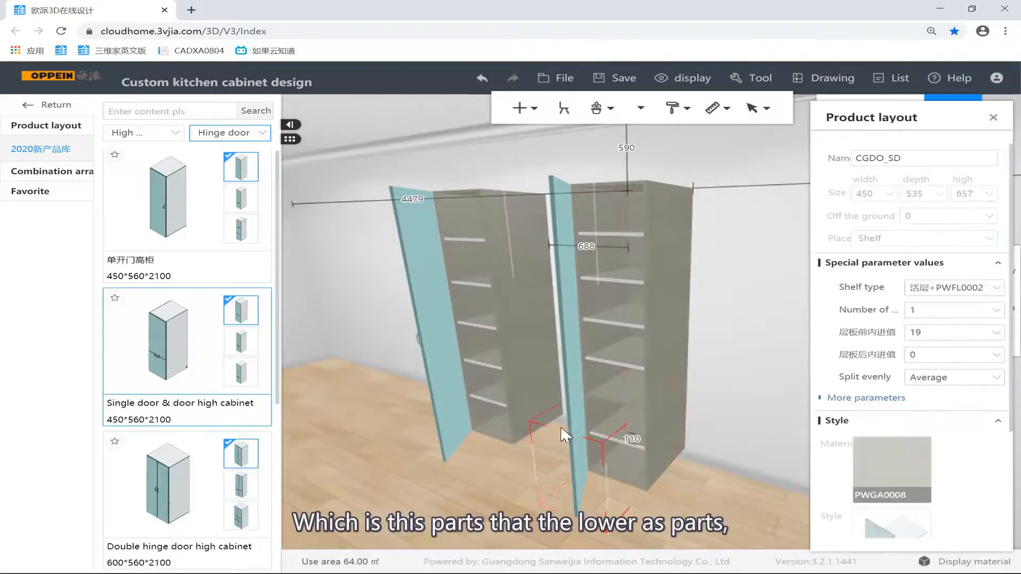
pyautogui.doubleClick(920, 308)
pyautogui.write('2')
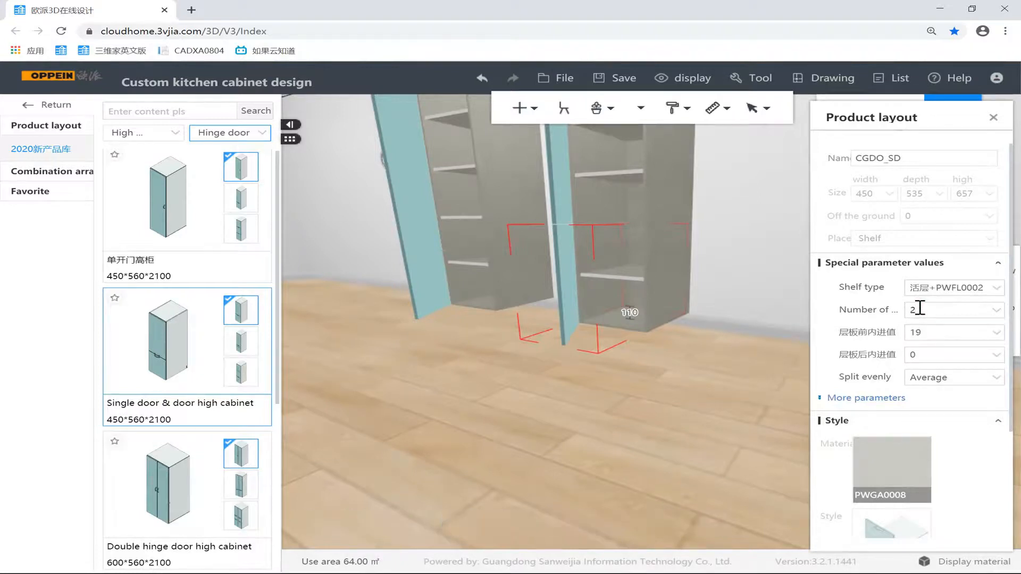
pyautogui.click(750, 276)
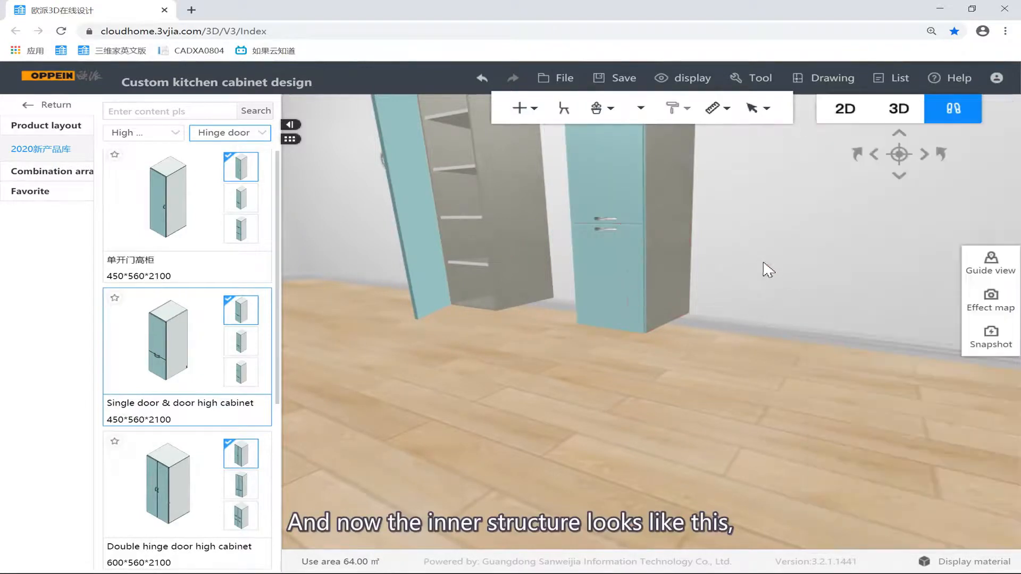
# Examine the shelves inside both open high cabinets from the front and close their doors.
pyautogui.moveTo(766, 262); pyautogui.dragTo(617, 436)
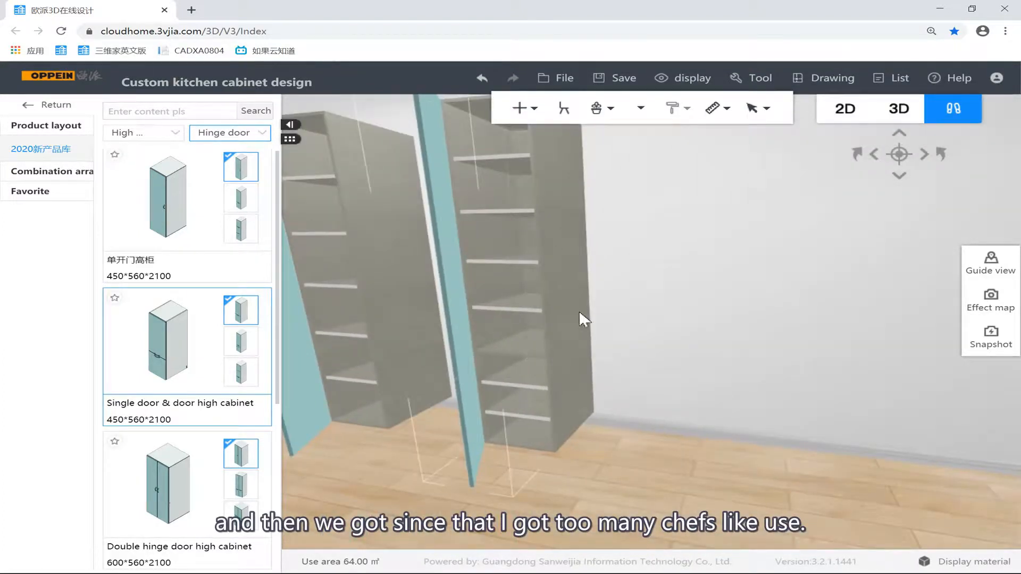
pyautogui.moveTo(578, 311); pyautogui.dragTo(686, 277)
pyautogui.press('o')
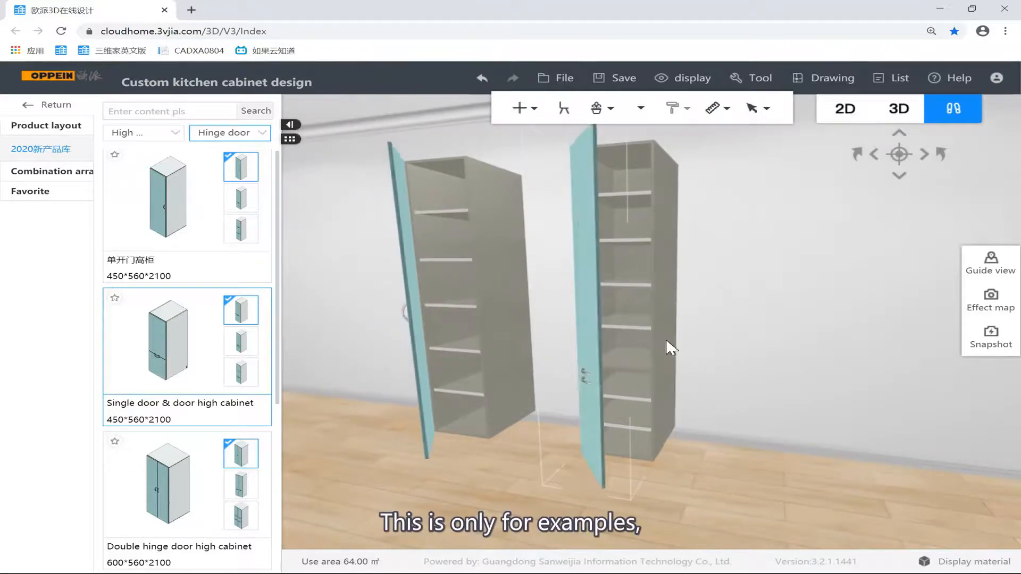
# Set the lower door panel height of the Single door & door high cabinet to 720 and open the doors to inspect the lower compartment.
pyautogui.click(671, 363)
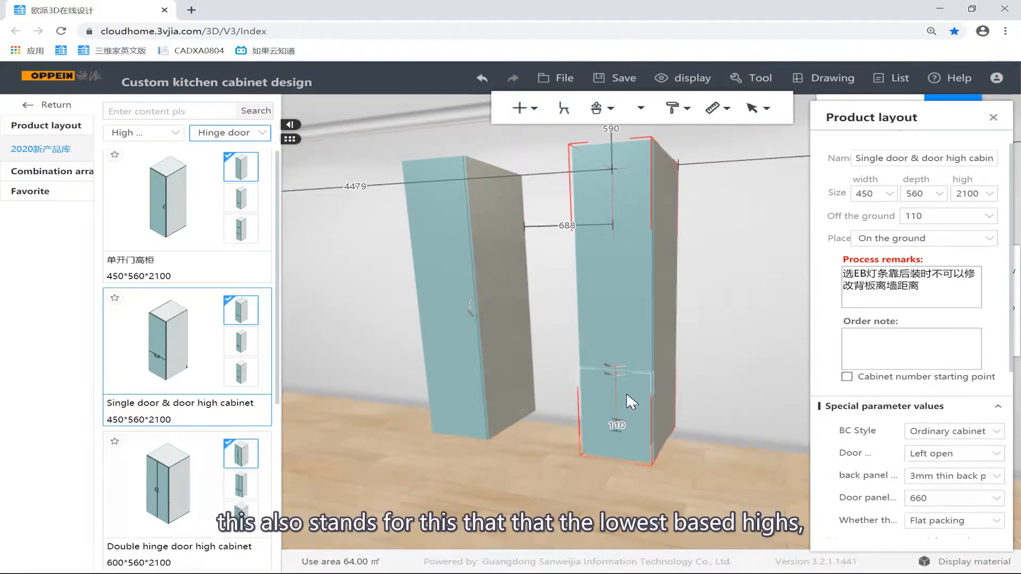
pyautogui.click(931, 493)
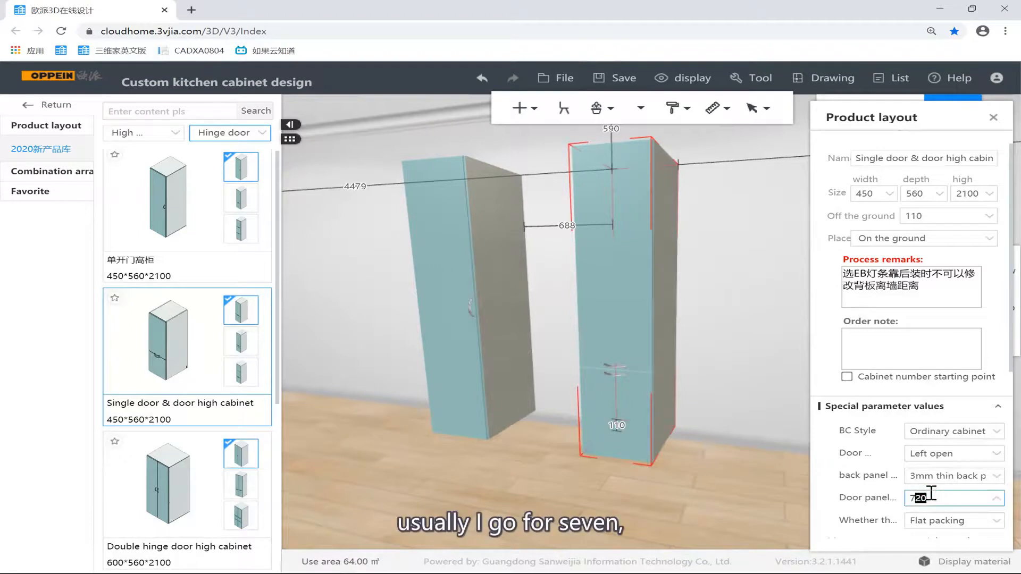
pyautogui.write('720')
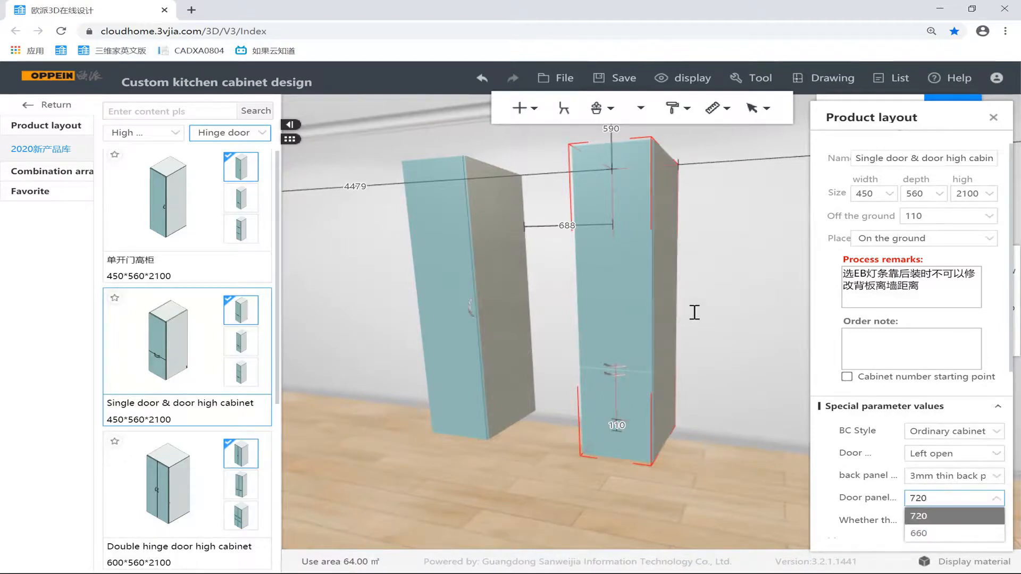
pyautogui.press('Return')
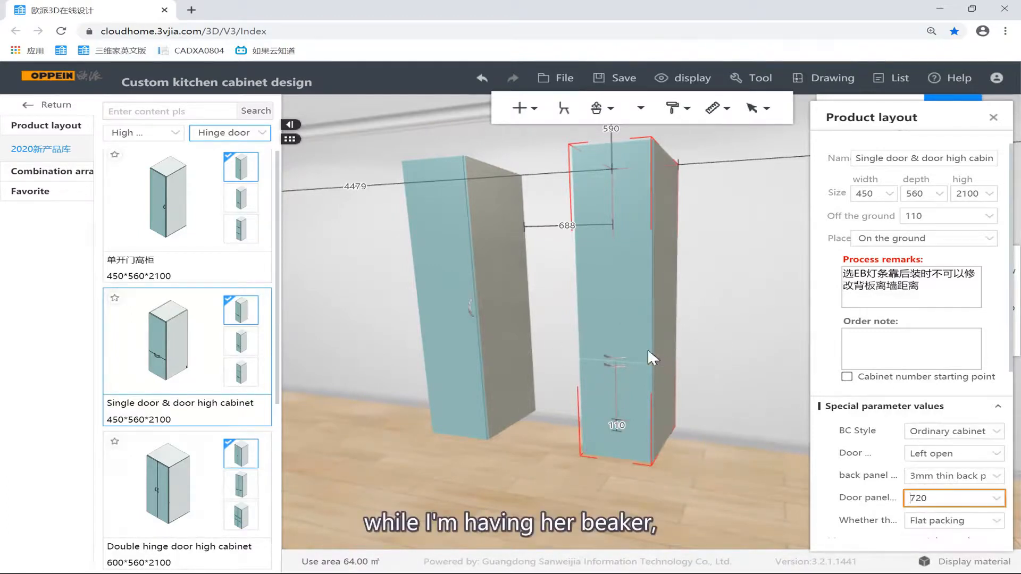
pyautogui.click(743, 367)
pyautogui.press('o')
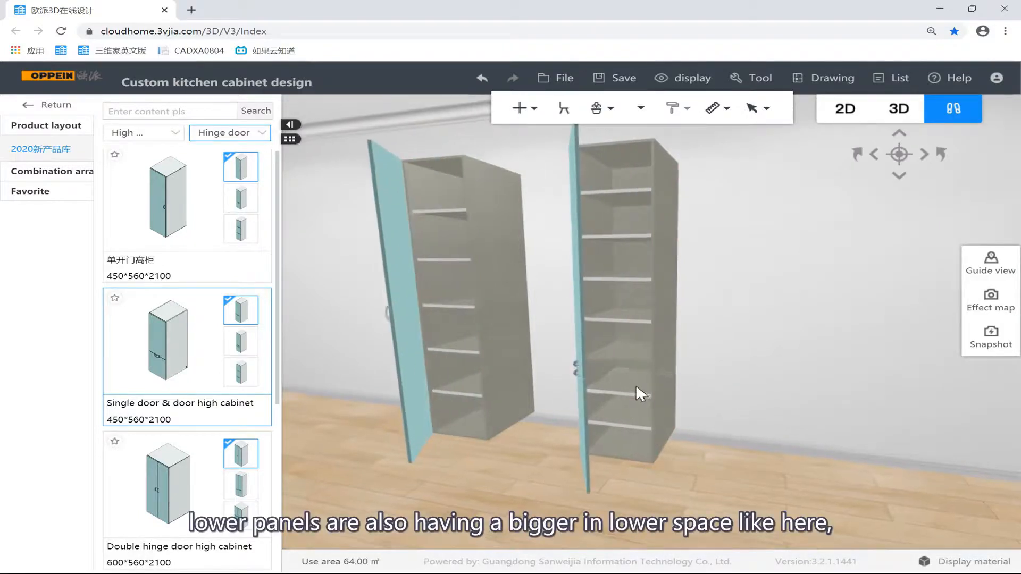
pyautogui.scroll(5, 636, 384)
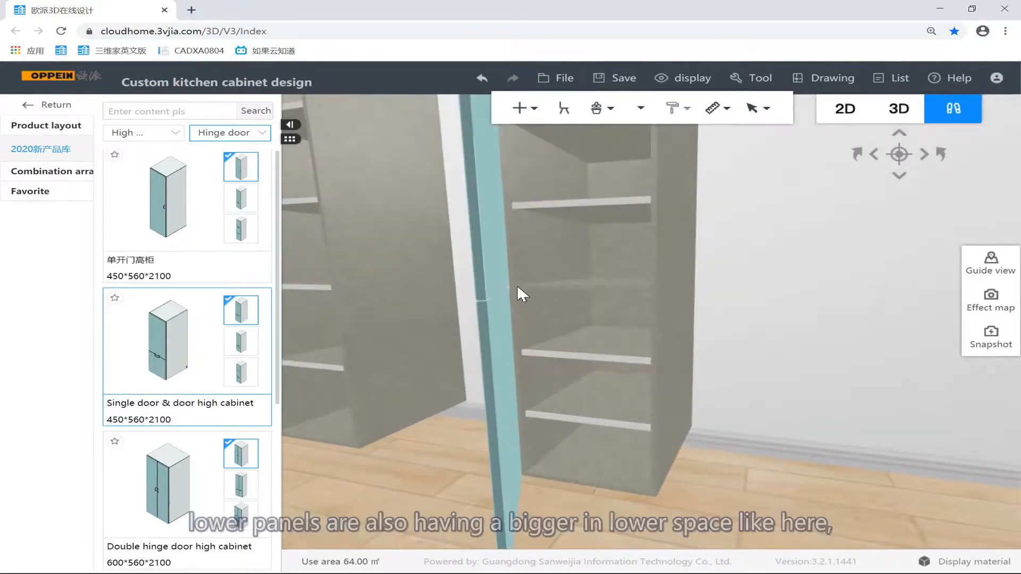
# Examine the shelf spacing and door panel division inside the Single door & door high cabinet from several angles.
pyautogui.moveTo(509, 288); pyautogui.dragTo(447, 301)
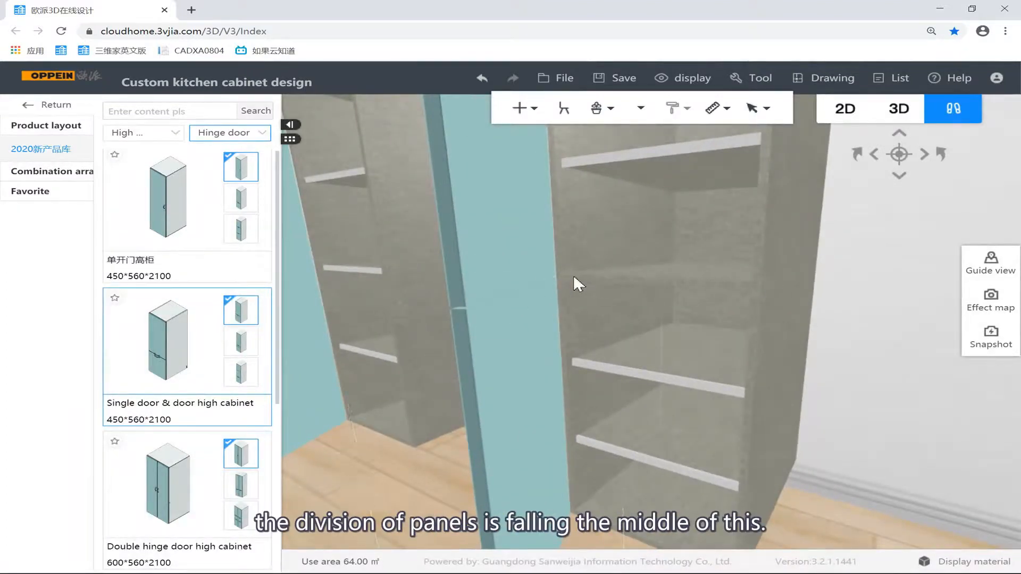
pyautogui.scroll(-3, 658, 309)
pyautogui.click(637, 427)
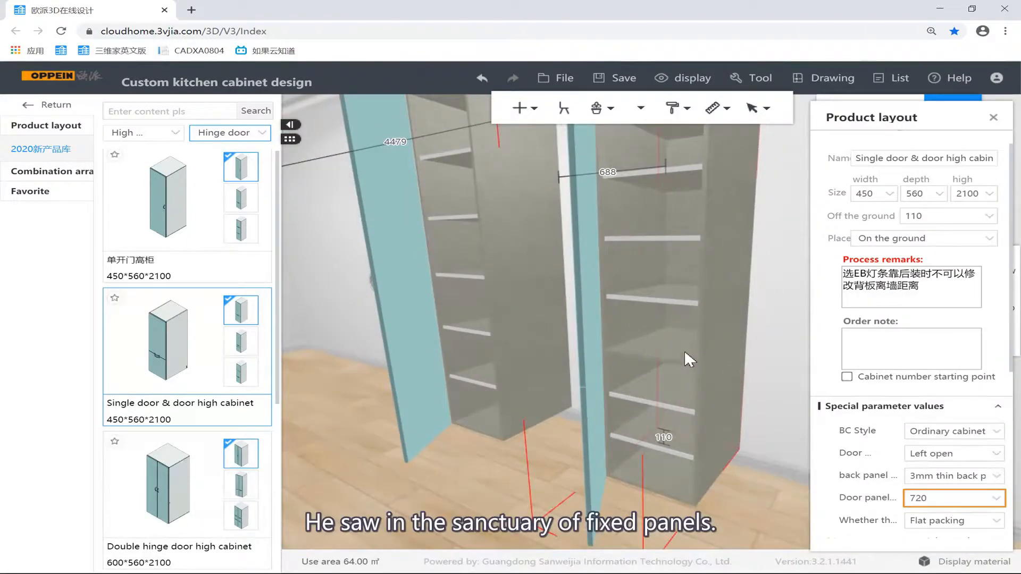
pyautogui.scroll(-3, 684, 352)
pyautogui.moveTo(696, 351)
pyautogui.mouseDown(button='right')
pyautogui.moveTo(735, 375)
pyautogui.moveTo(702, 365)
pyautogui.mouseUp(button='right')
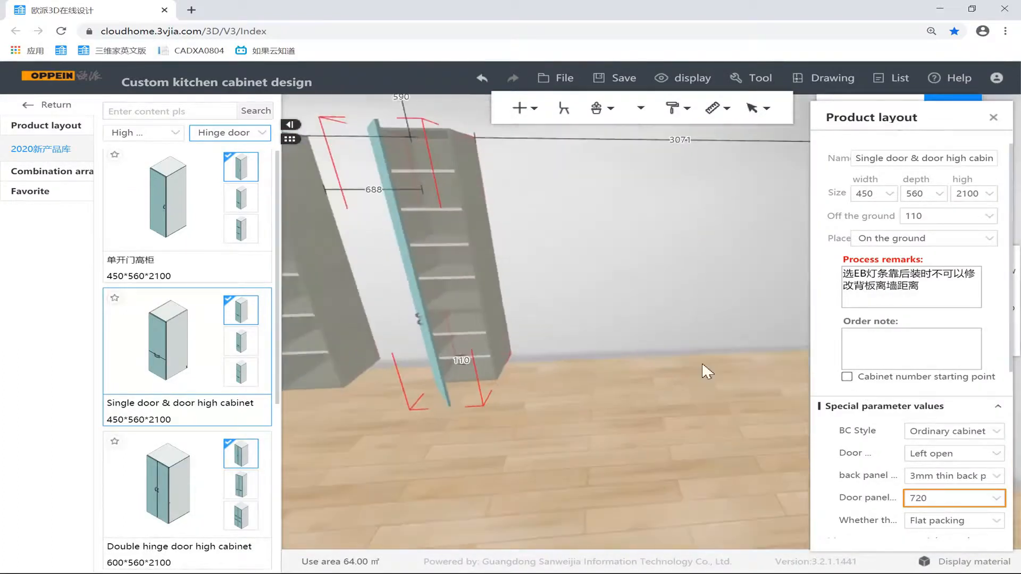
pyautogui.scroll(-3, 701, 365)
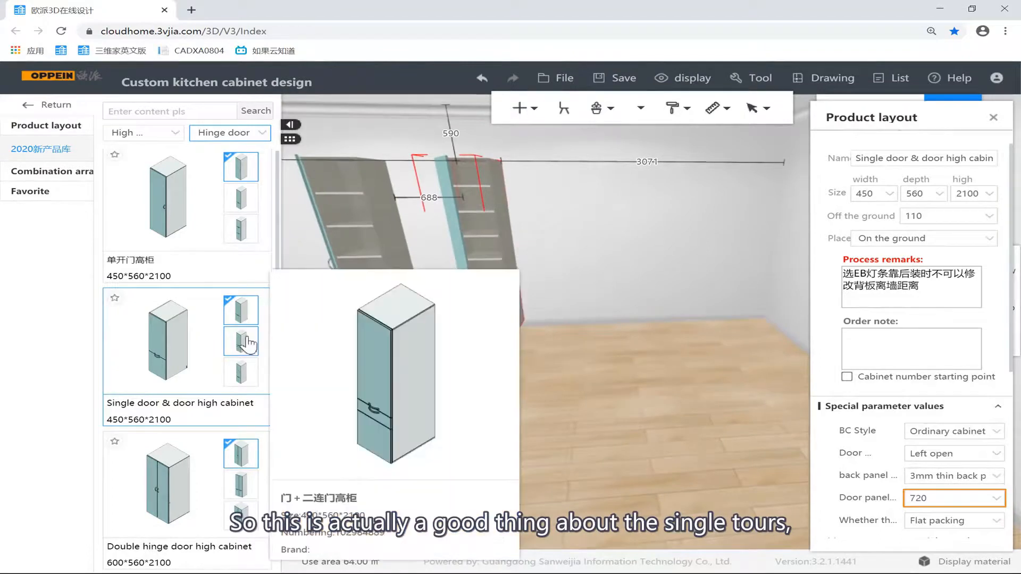
# Compare the linked-door style variants of the 单开门高柜 and Single door & door high cabinets in the library.
pyautogui.click(247, 338)
pyautogui.click(250, 309)
pyautogui.click(252, 352)
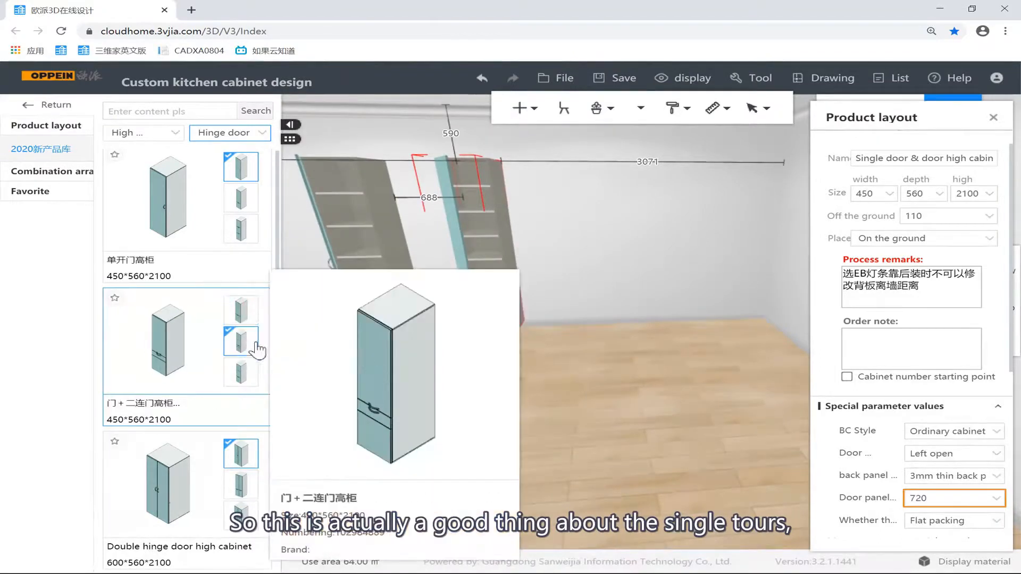
pyautogui.click(246, 316)
pyautogui.click(241, 331)
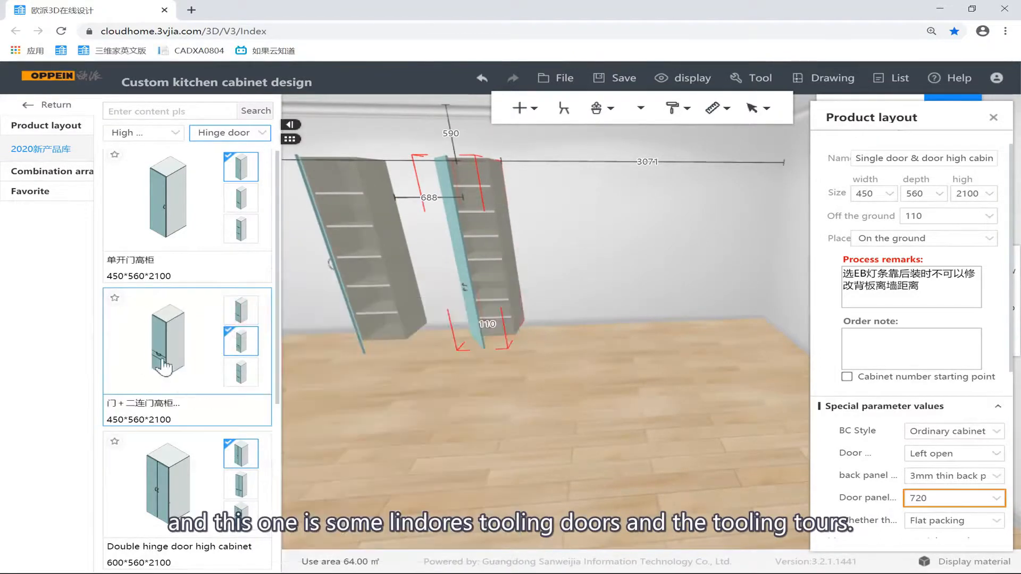
pyautogui.click(241, 372)
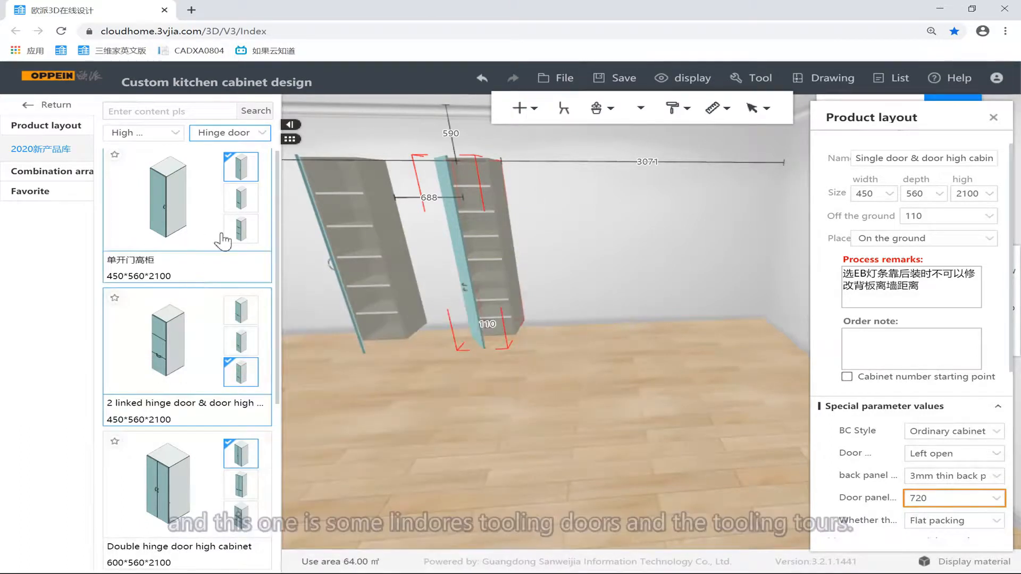
pyautogui.click(241, 229)
pyautogui.click(240, 200)
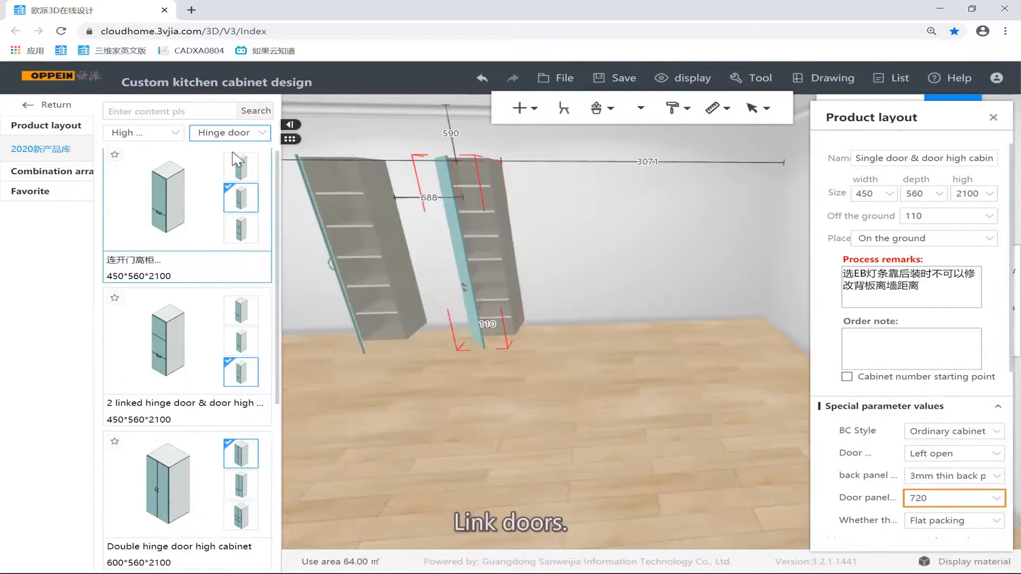
pyautogui.click(241, 167)
# Place the 600*560*2100 对开 + 对开门高柜 double-door high cabinet against the back wall near the room corner.
pyautogui.scroll(-3, 187, 330)
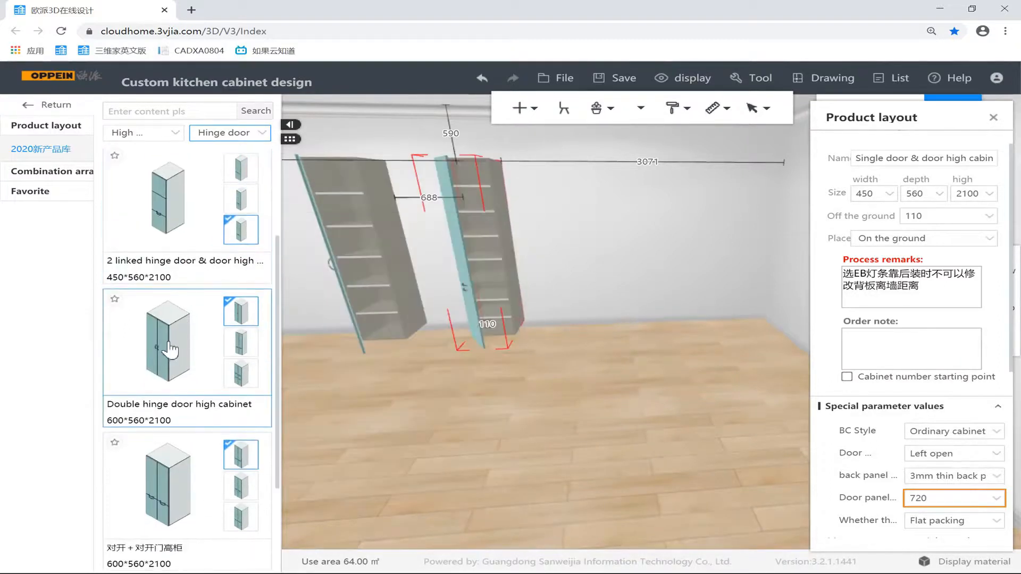
pyautogui.scroll(-3, 171, 356)
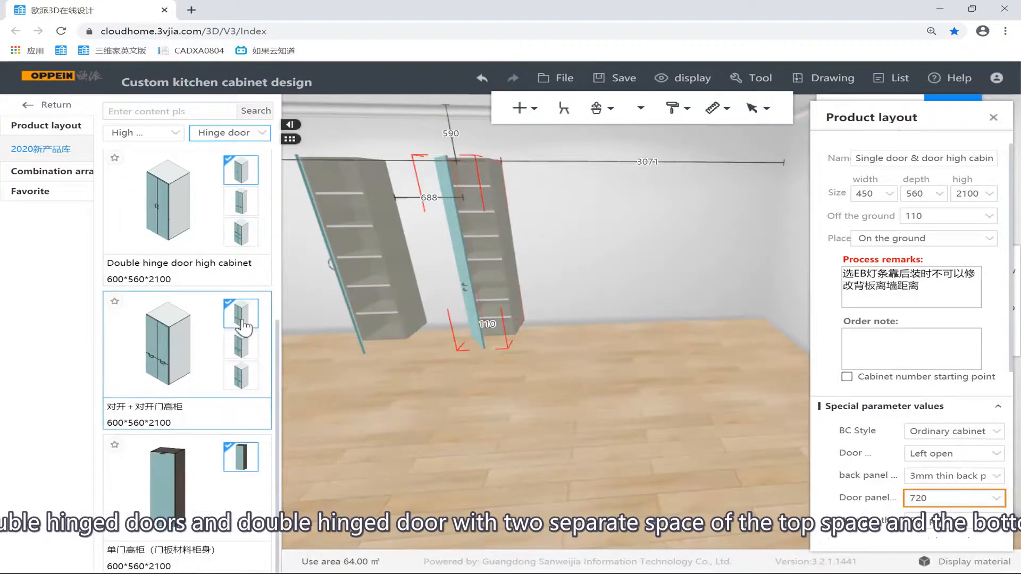
pyautogui.moveTo(226, 346)
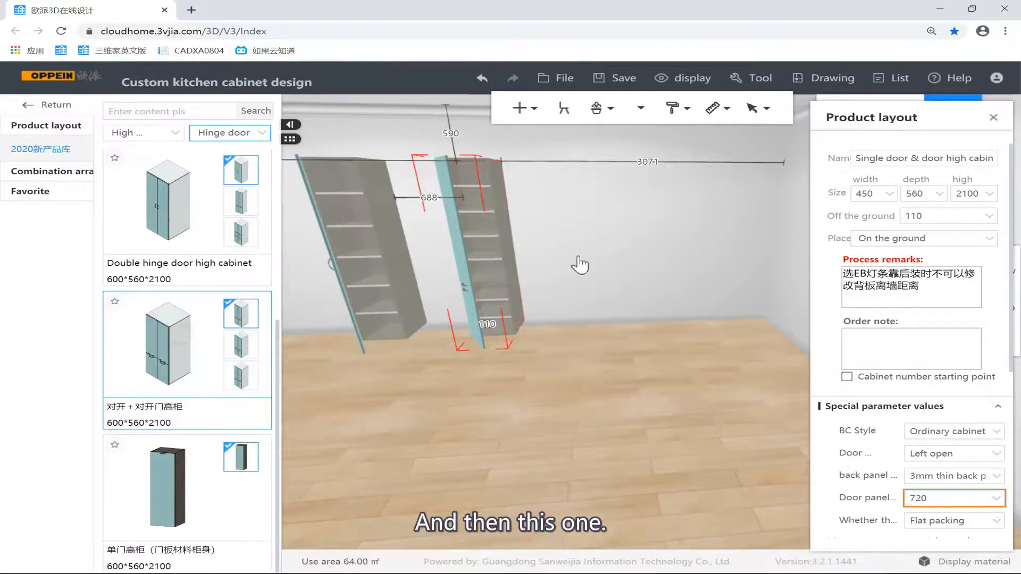
pyautogui.click(639, 286)
pyautogui.click(676, 361)
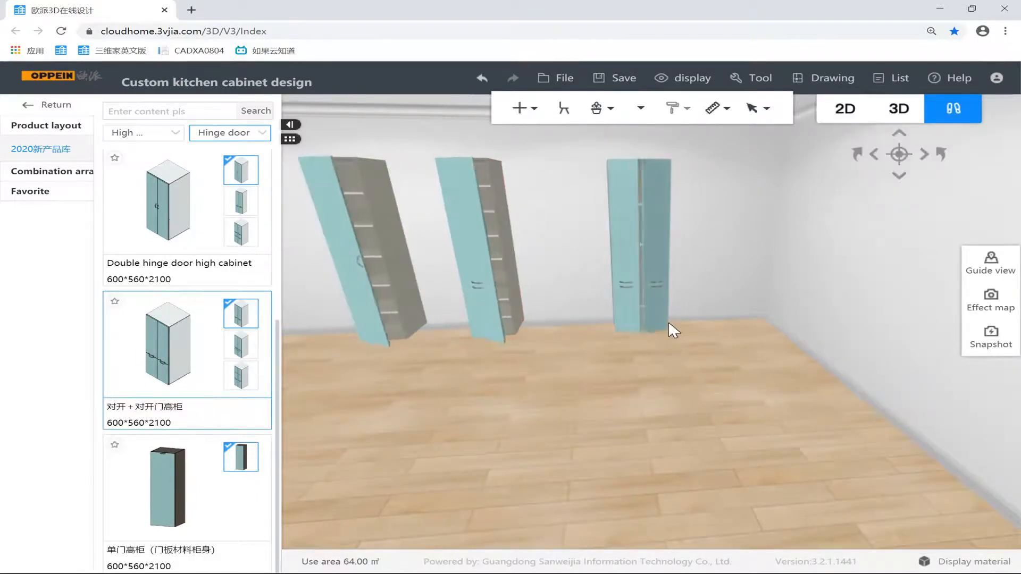
# Review the full special parameters of the double-door high cabinet and set its left side lamp model to Hard light strip.
pyautogui.click(654, 272)
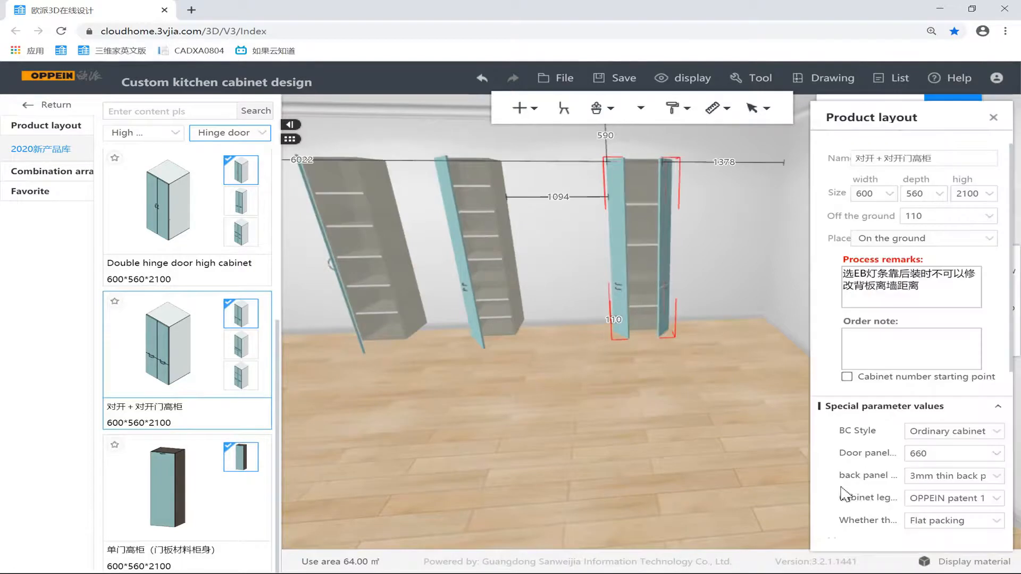
pyautogui.scroll(-3, 843, 494)
pyautogui.click(835, 410)
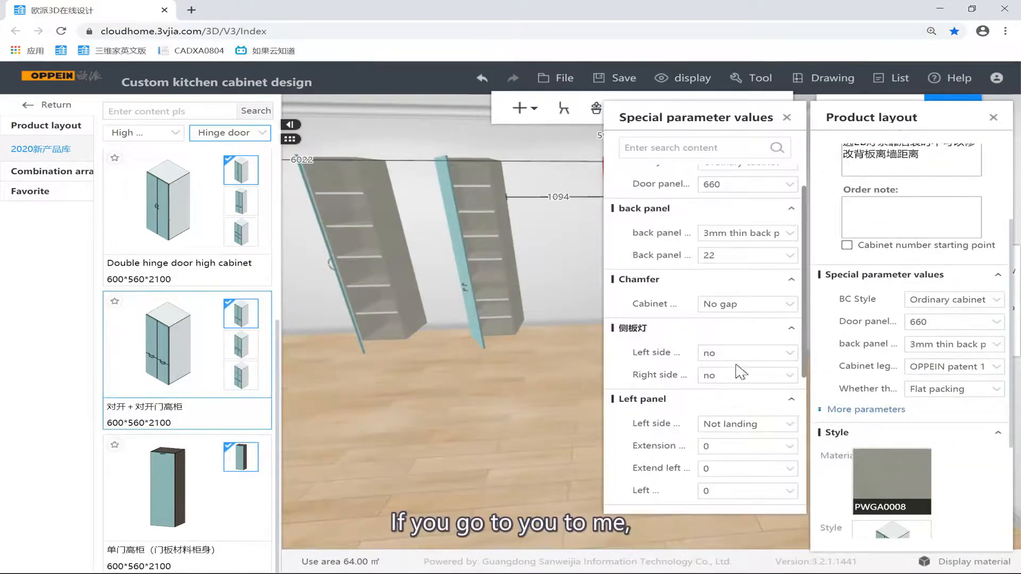
pyautogui.scroll(-4, 739, 374)
pyautogui.scroll(5, 741, 374)
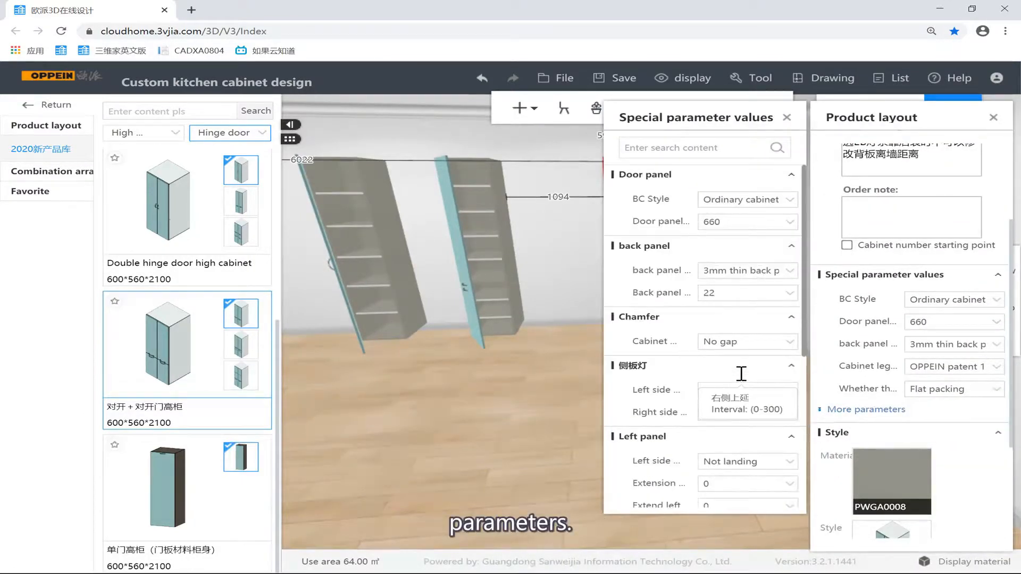
pyautogui.scroll(-5, 740, 374)
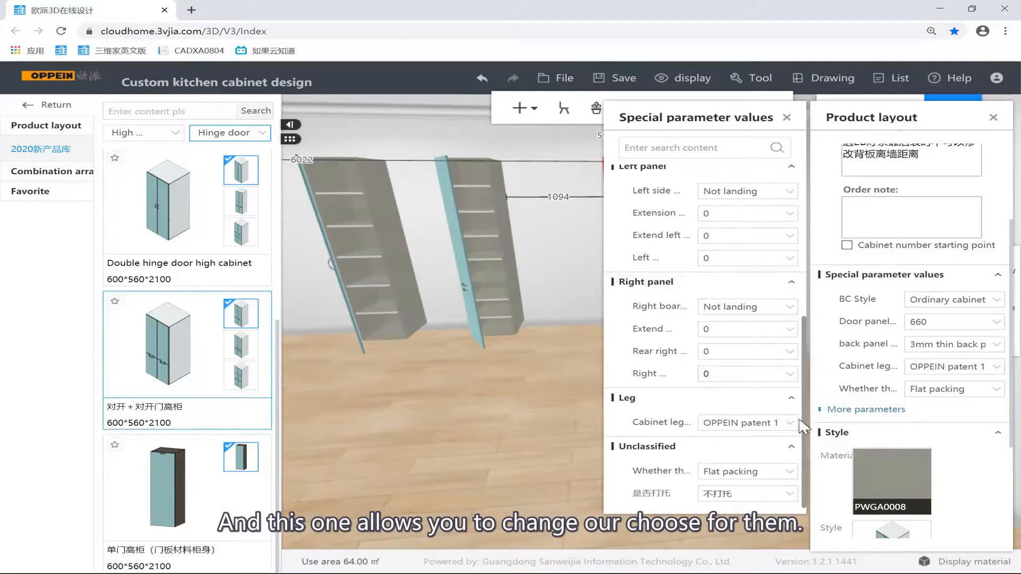
pyautogui.scroll(5, 789, 359)
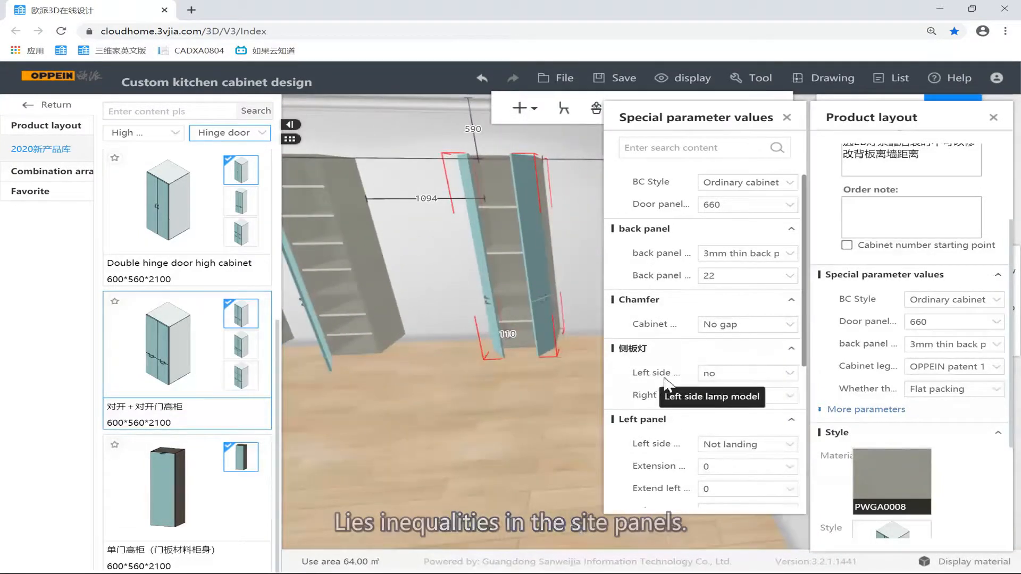
pyautogui.click(798, 379)
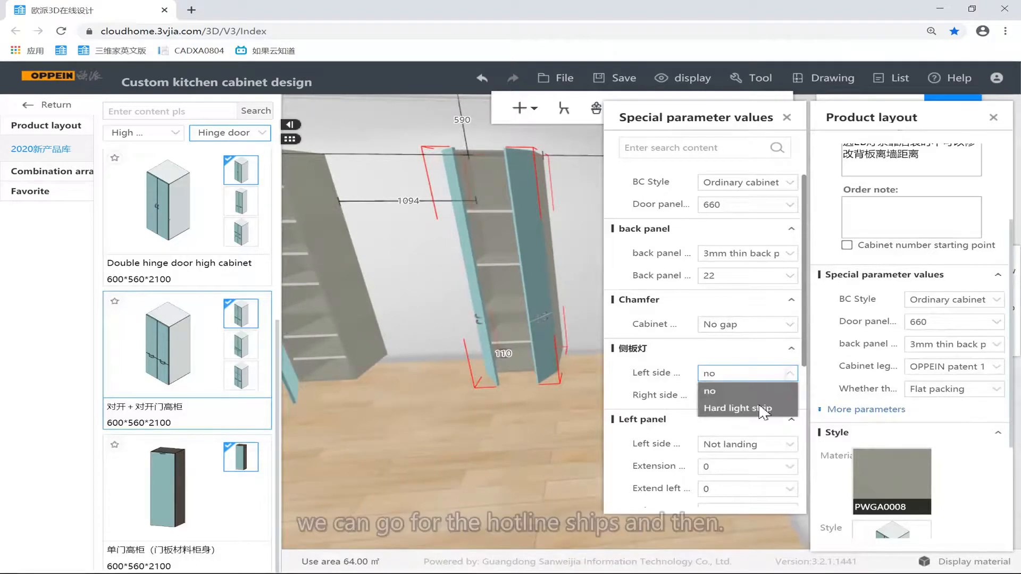
pyautogui.click(776, 408)
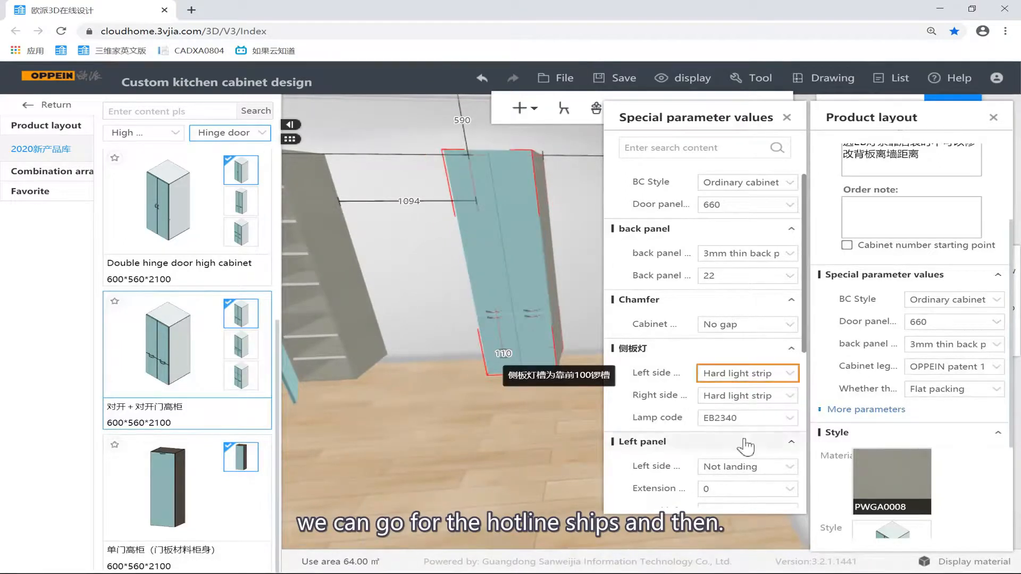
# Open the doors of the double-door high cabinet and inspect its left and right side panels from inside.
pyautogui.click(571, 249)
pyautogui.press('o')
pyautogui.moveTo(594, 244); pyautogui.dragTo(520, 265, button='right')
pyautogui.scroll(3, 669, 270)
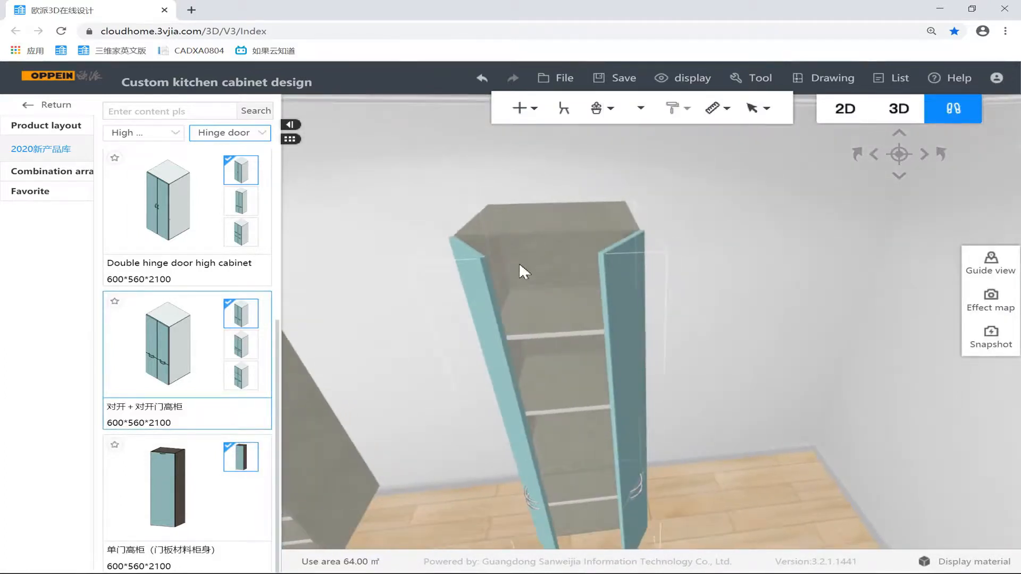
pyautogui.click(479, 246)
pyautogui.moveTo(636, 242); pyautogui.dragTo(630, 273, button='right')
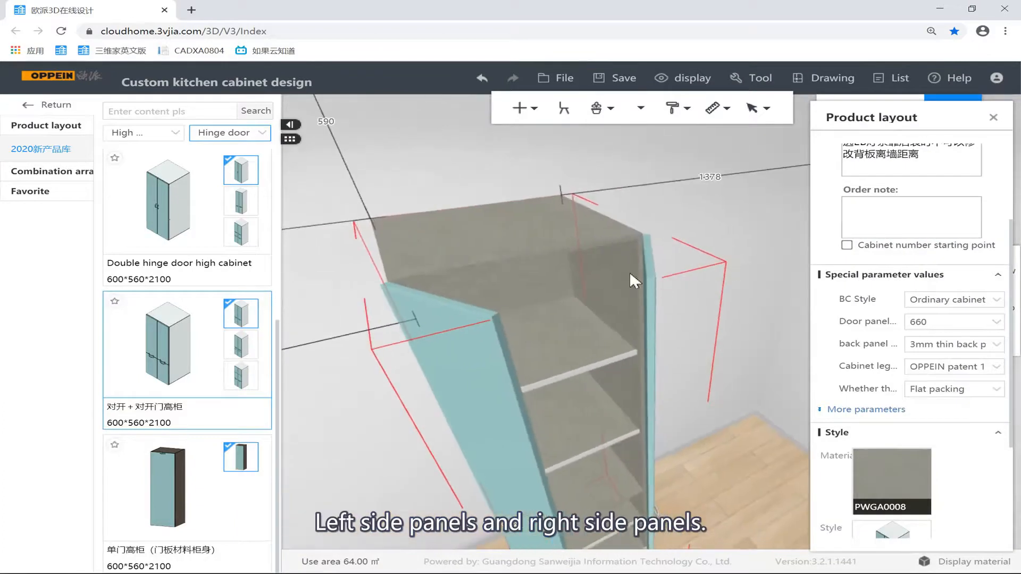
pyautogui.scroll(-5, 629, 271)
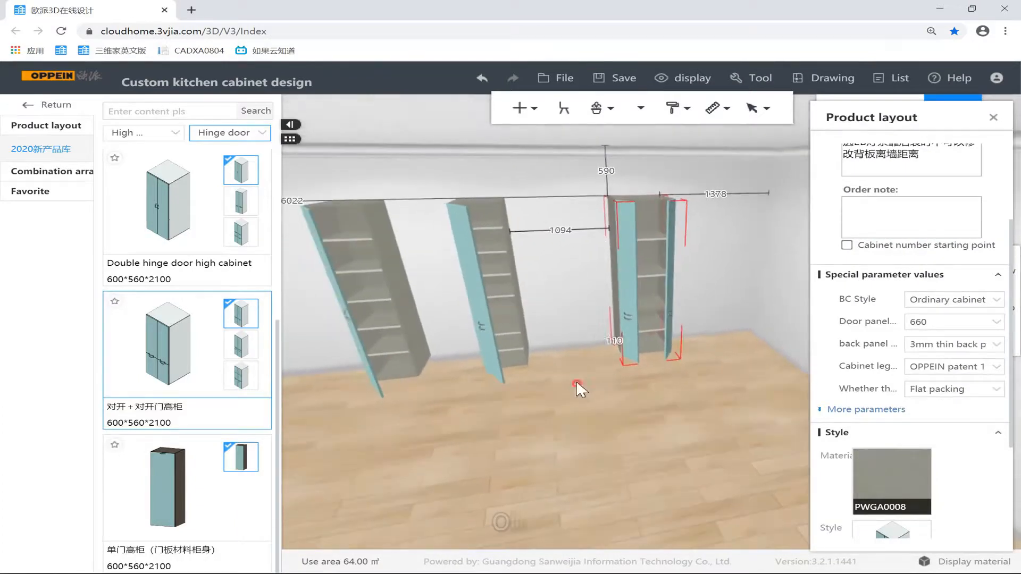
# Place the 600*560*2100 单门高柜（门板材料柜身） single-door high cabinet along the side wall near the corner.
pyautogui.click(575, 380)
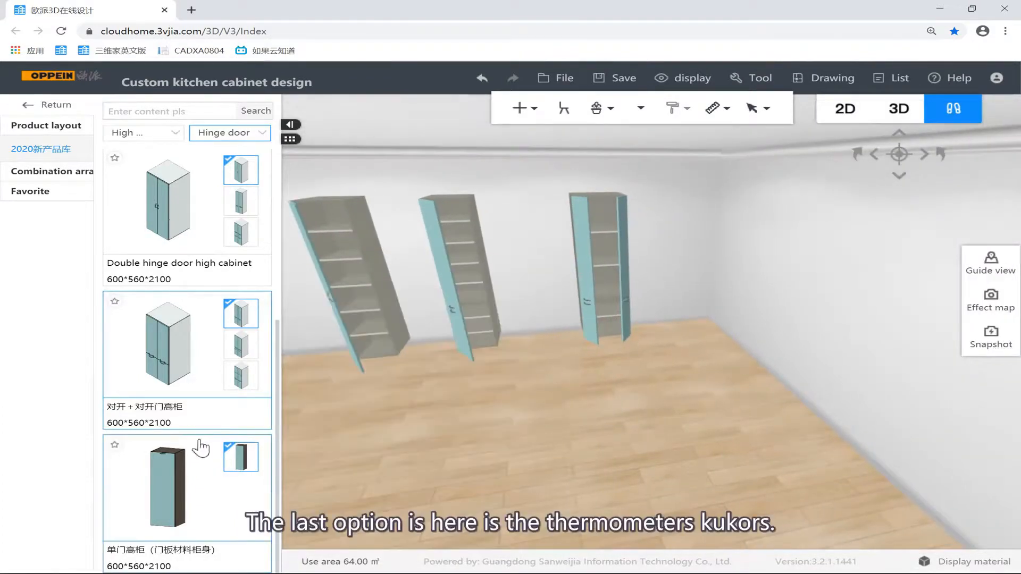
pyautogui.click(167, 475)
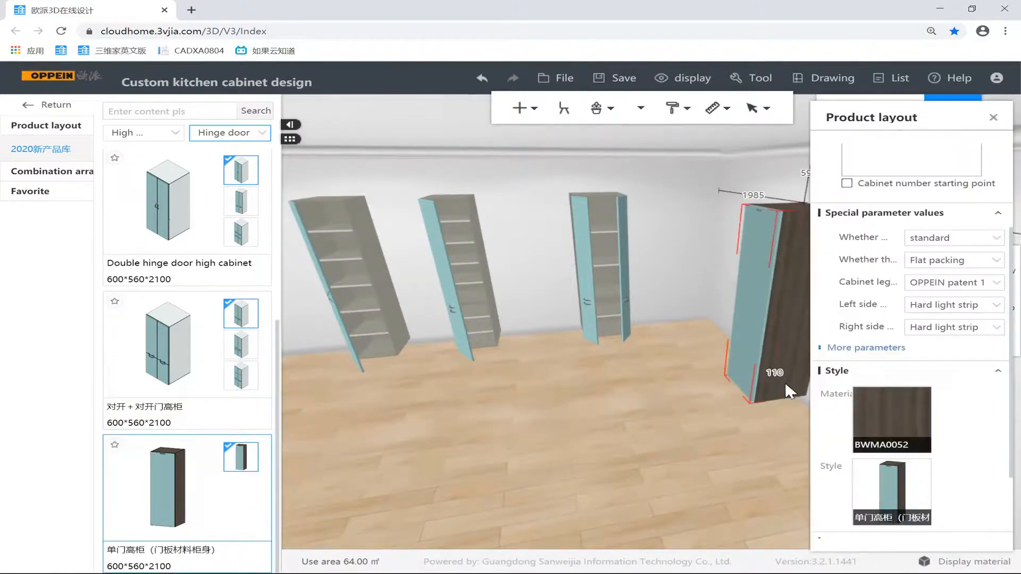
pyautogui.click(783, 344)
# Change the body material of the single-door high cabinet to PWMA0131 from the Melamine grade C cabinet door materials.
pyautogui.click(893, 417)
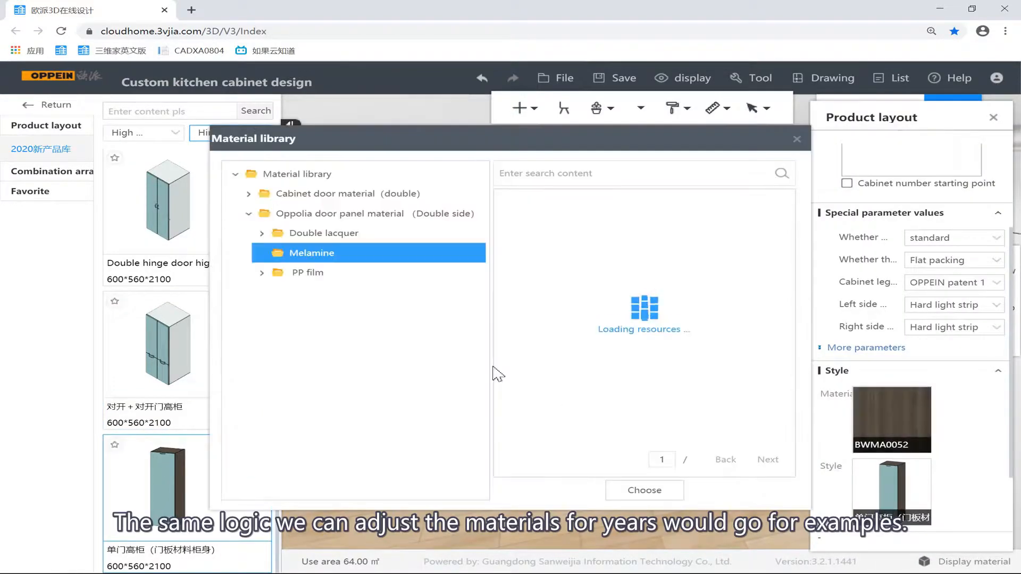
pyautogui.click(329, 193)
pyautogui.click(312, 271)
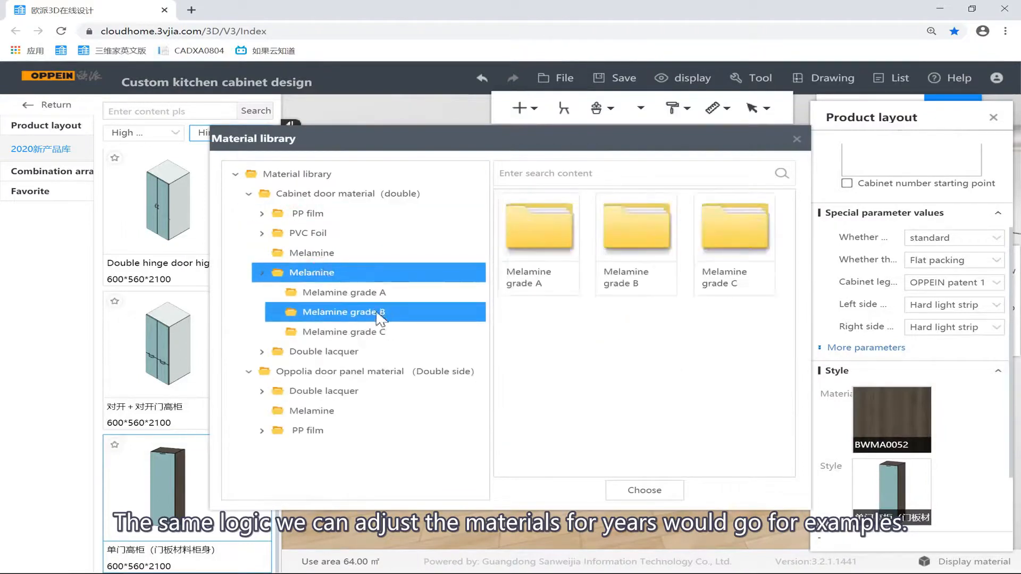
pyautogui.click(343, 311)
pyautogui.click(340, 332)
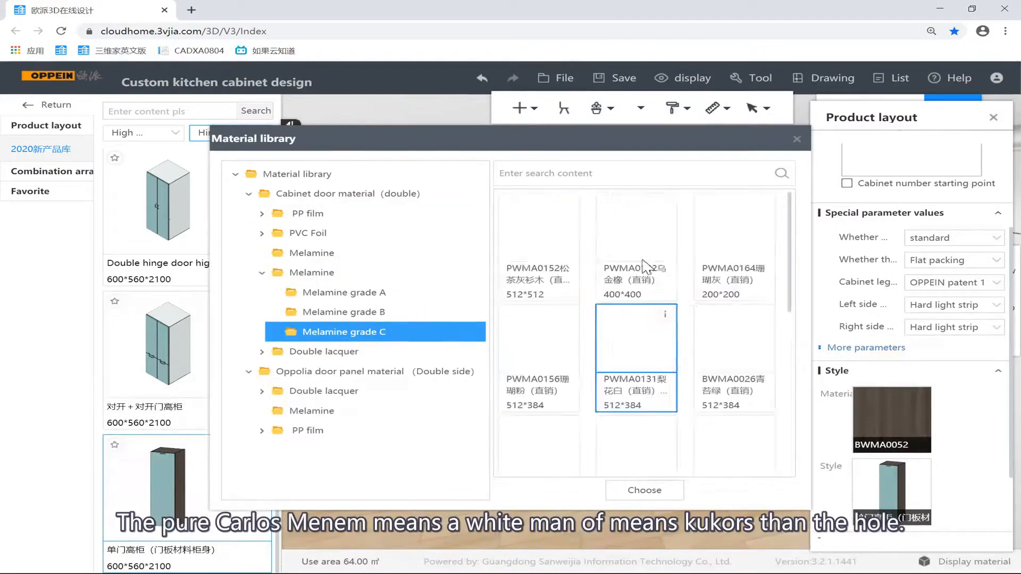
pyautogui.click(676, 483)
pyautogui.click(661, 439)
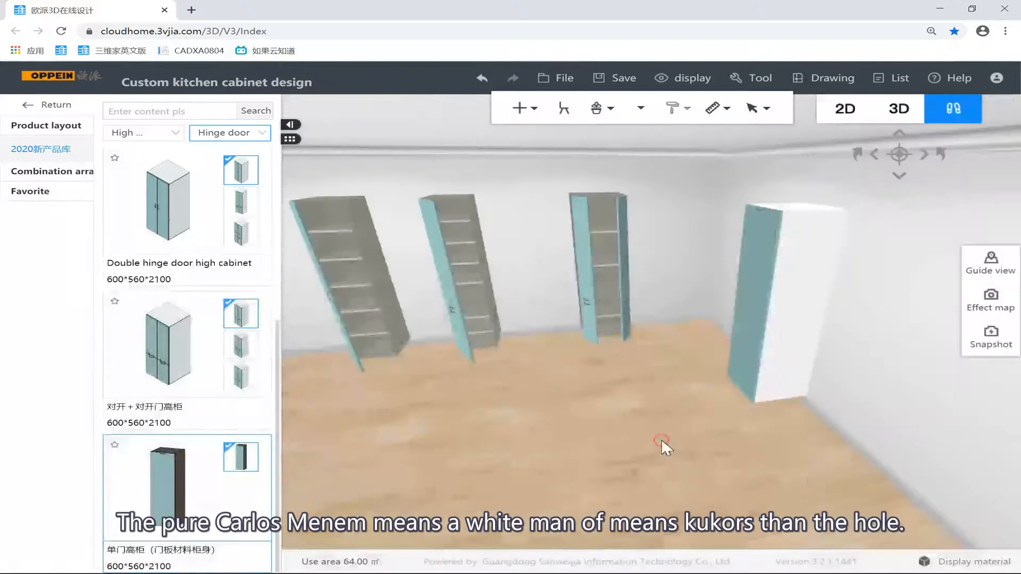
# Open the door of the white single-door high cabinet and inspect the material on its shelves and inner panels.
pyautogui.moveTo(661, 439); pyautogui.dragTo(603, 395)
pyautogui.click(709, 286)
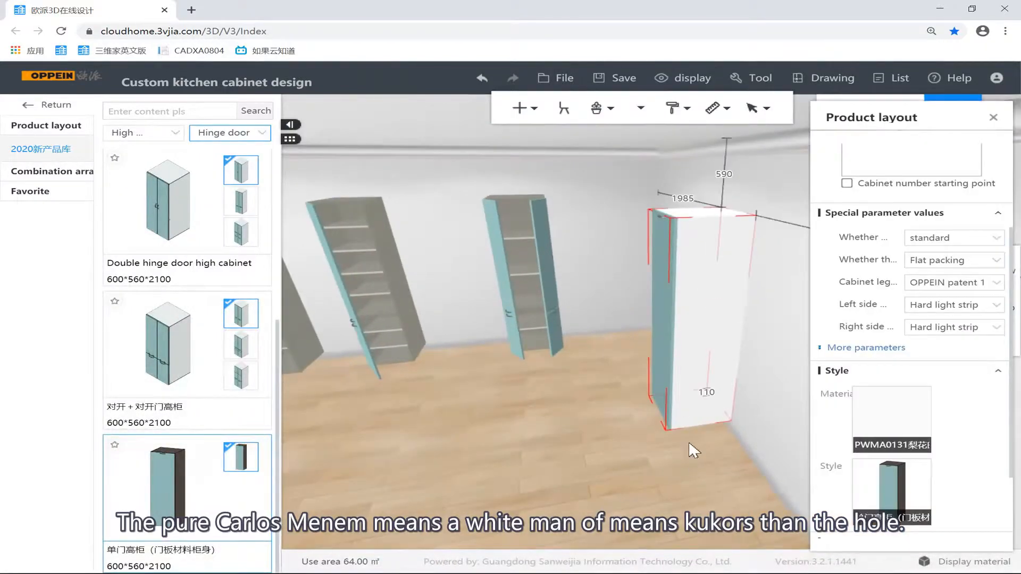
pyautogui.press('o')
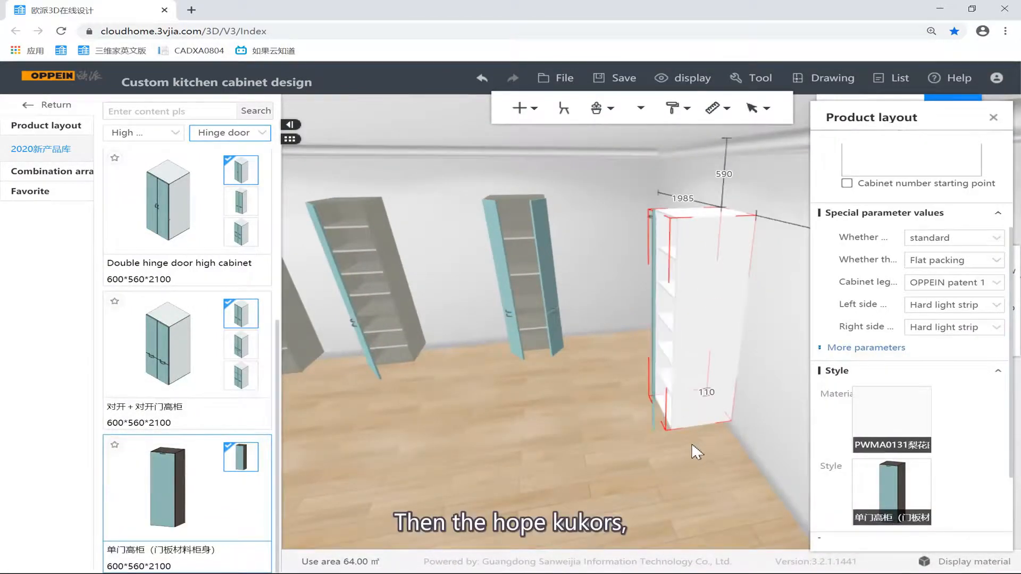
pyautogui.moveTo(685, 462); pyautogui.dragTo(629, 305)
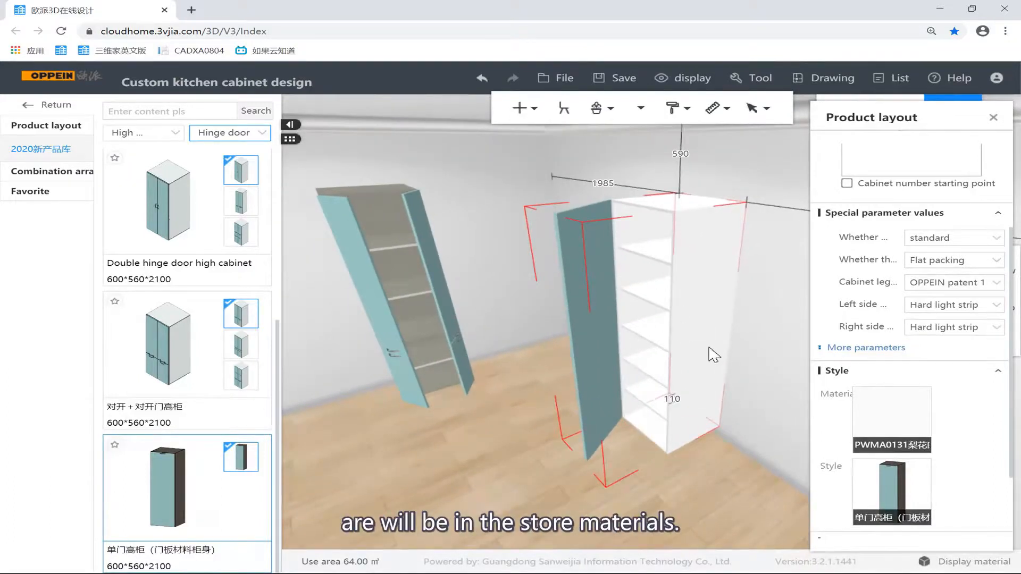
pyautogui.click(784, 380)
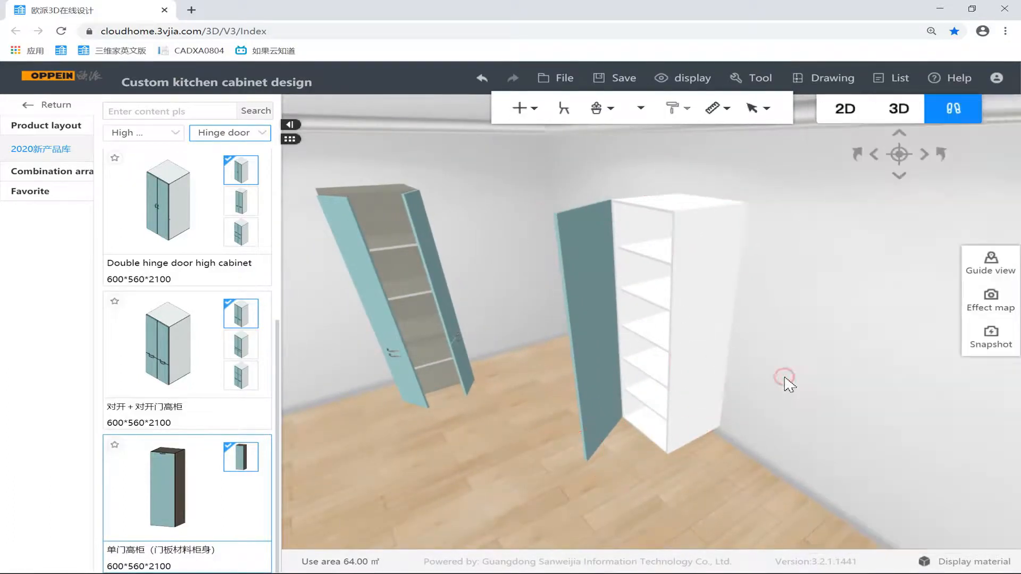
pyautogui.scroll(-5, 756, 389)
pyautogui.scroll(-4, 741, 375)
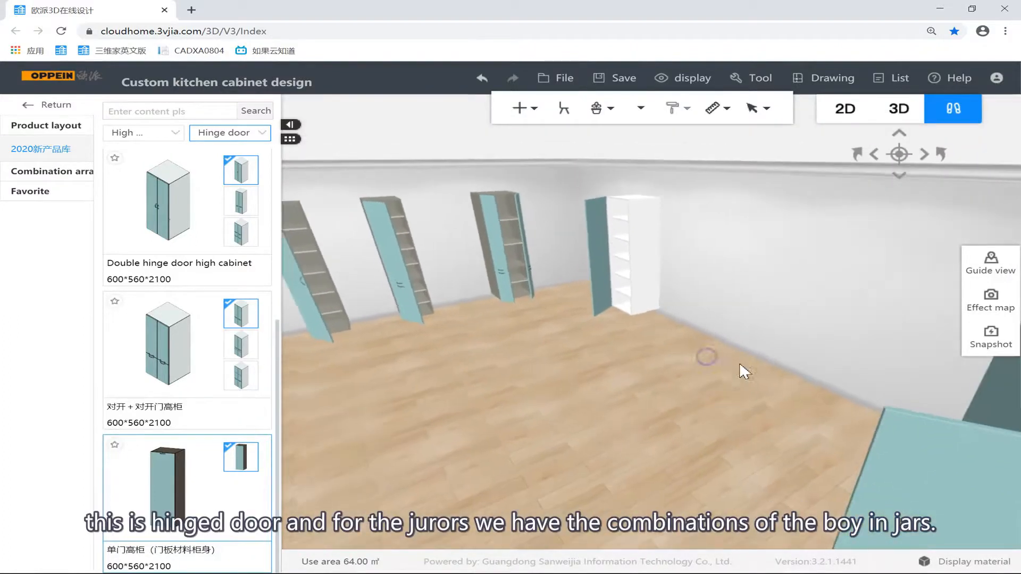
# Place the 600*560*2100 单门＋二抽高柜 from the drawer cabinet category along the wall beside the white single-door high cabinet.
pyautogui.click(250, 137)
pyautogui.click(242, 176)
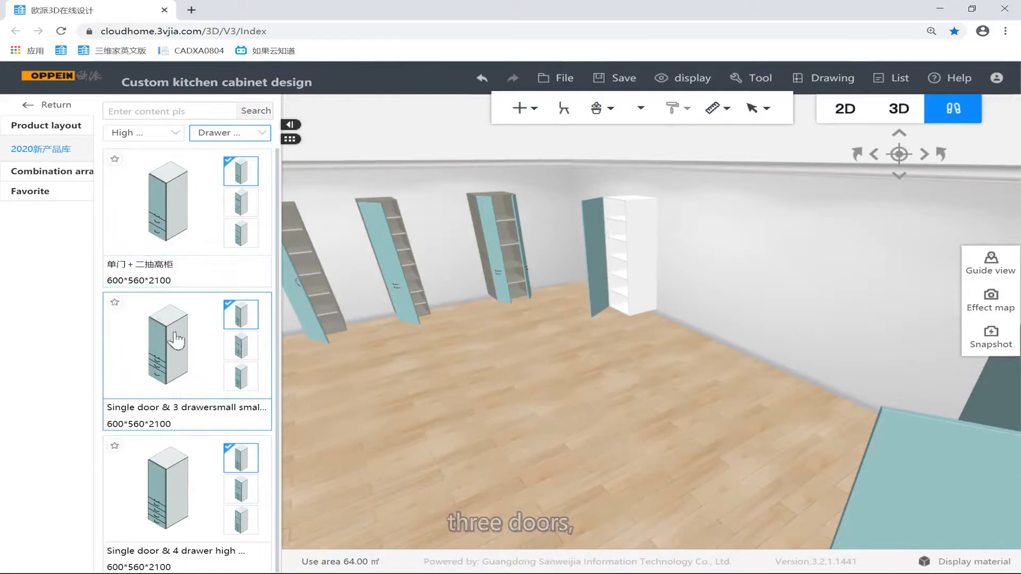
pyautogui.click(183, 234)
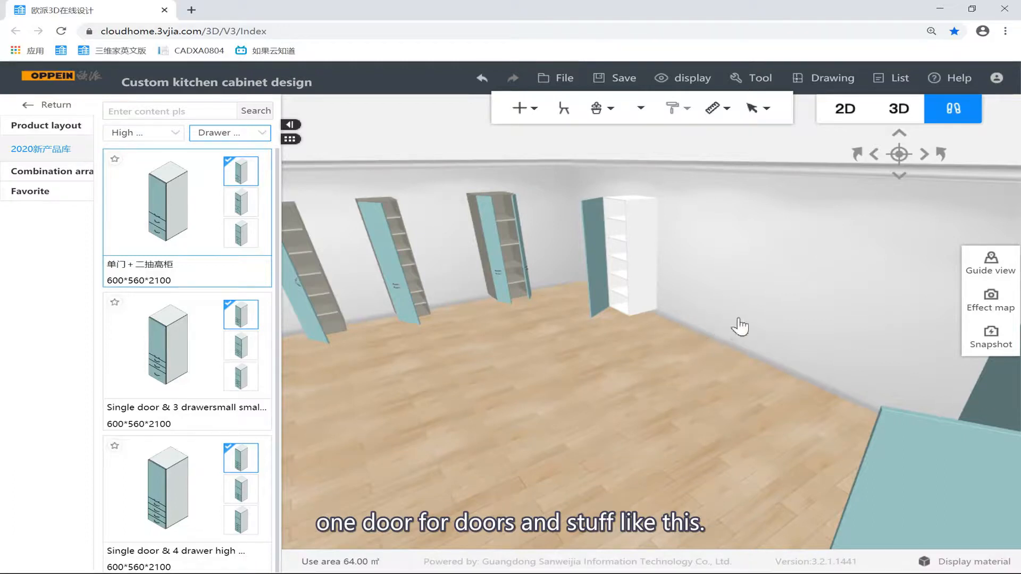
pyautogui.click(707, 330)
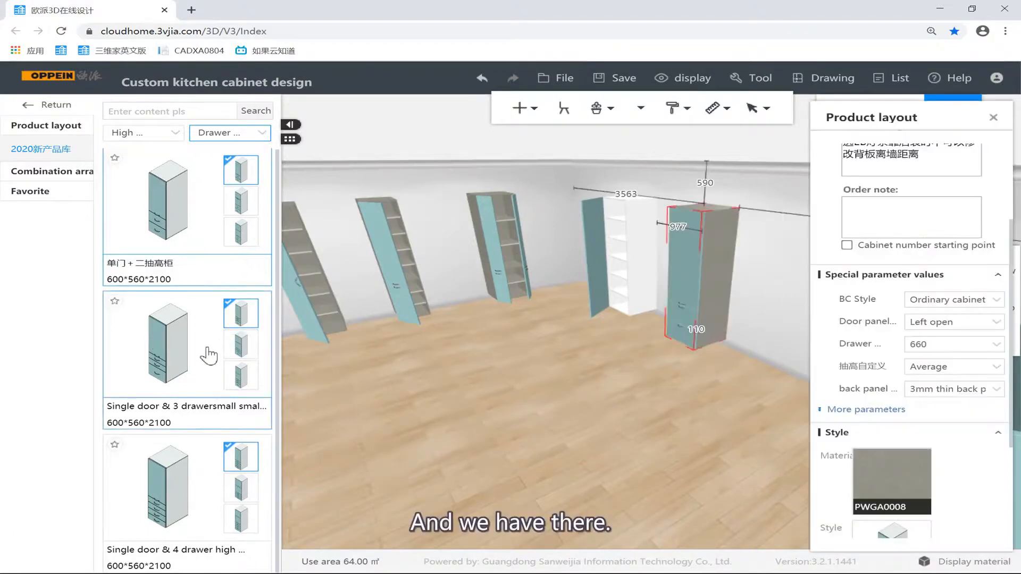
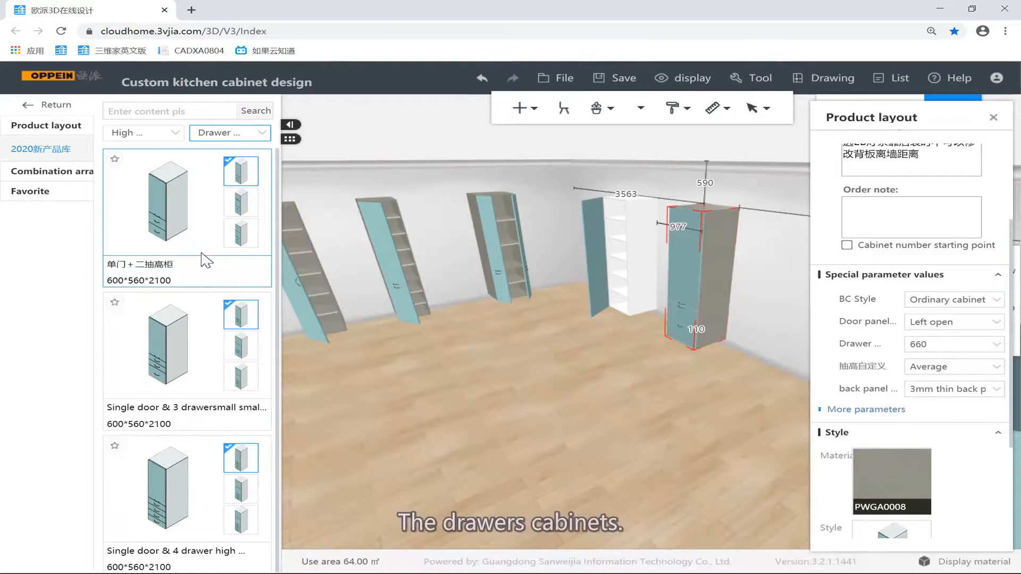
# Place the 600*560*2100 单门＋电器＋二抽高柜 from the electric cabinets' drawer appliance category beside the two-drawer high cabinet.
pyautogui.click(228, 132)
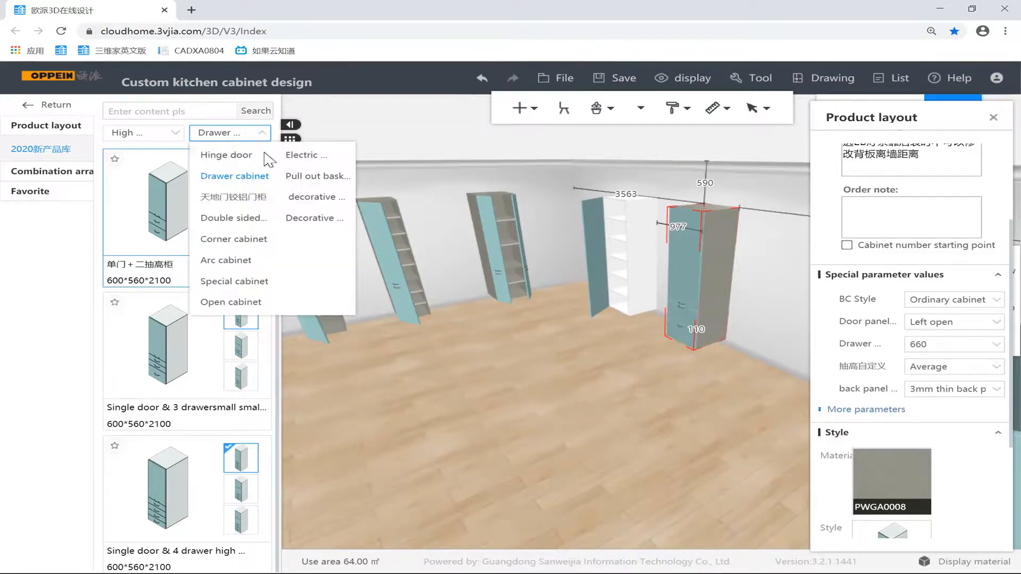
pyautogui.click(316, 155)
pyautogui.moveTo(370, 287); pyautogui.dragTo(535, 296)
pyautogui.click(168, 154)
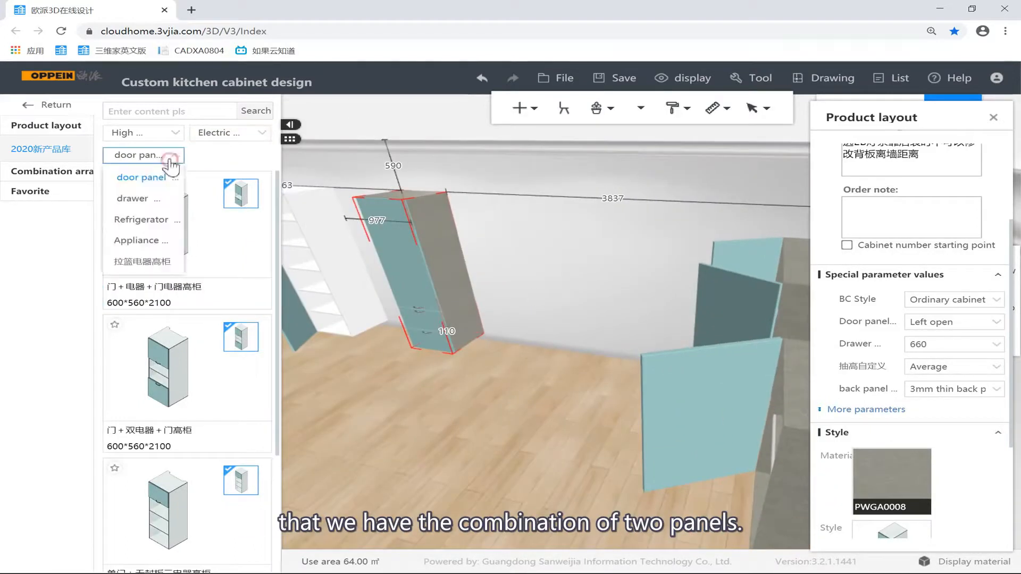
pyautogui.click(152, 200)
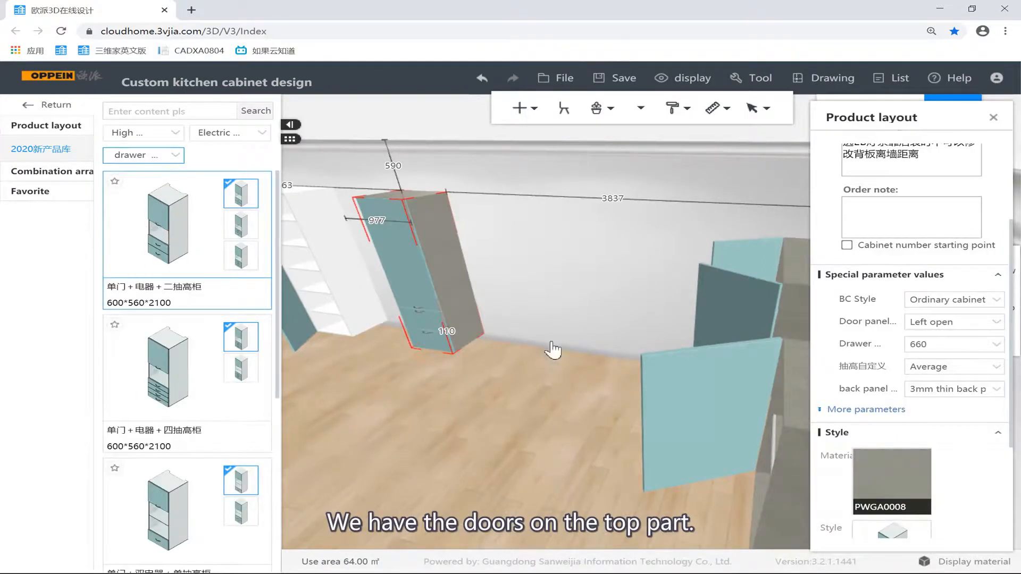
pyautogui.click(561, 309)
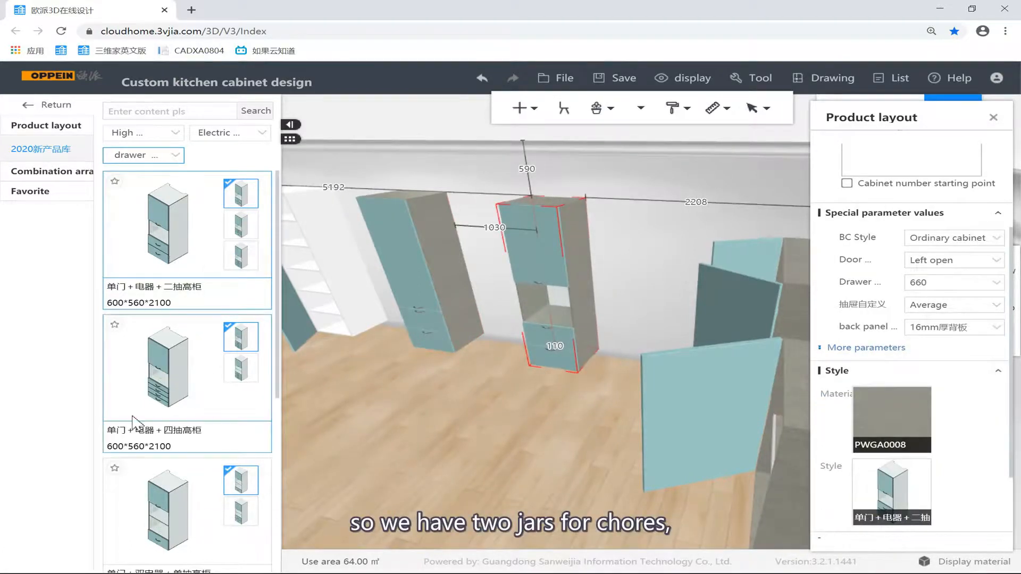
# Place the 600*560*2100 翻门＋双电器＋门高柜 from the door panel appliance cabinets next to the two-drawer appliance cabinet.
pyautogui.scroll(-3, 180, 413)
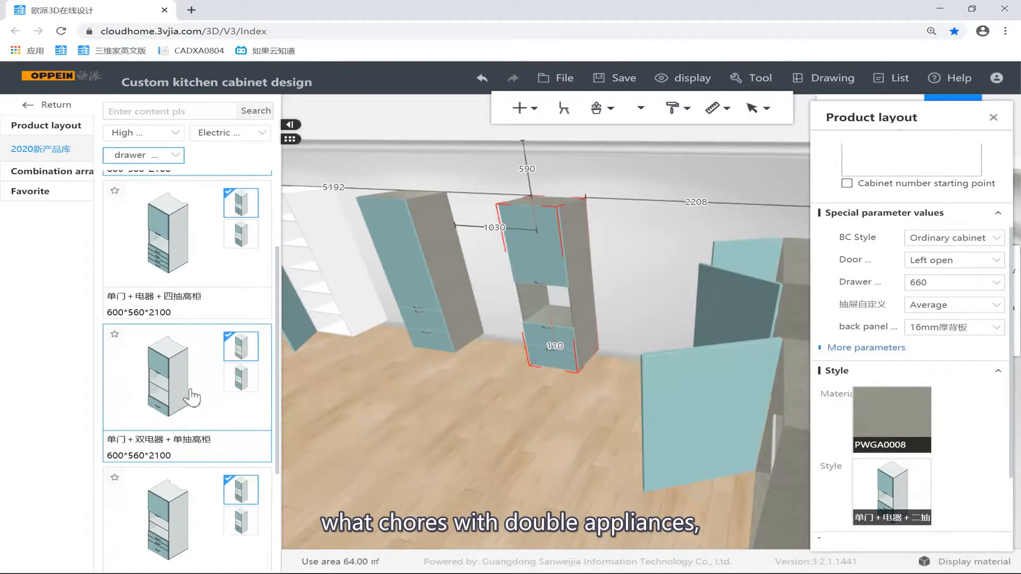
pyautogui.scroll(-3, 192, 396)
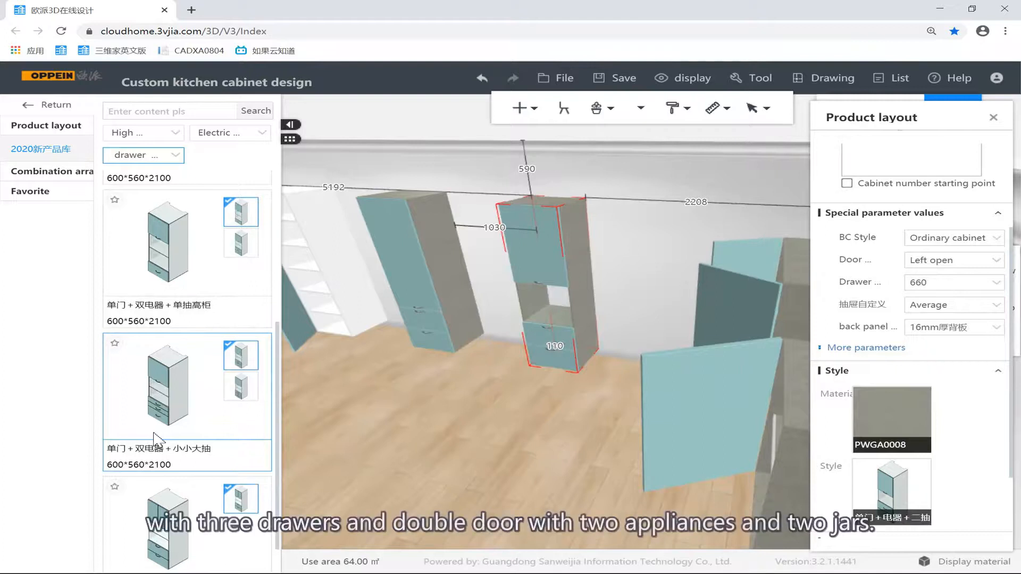
pyautogui.scroll(-1, 156, 441)
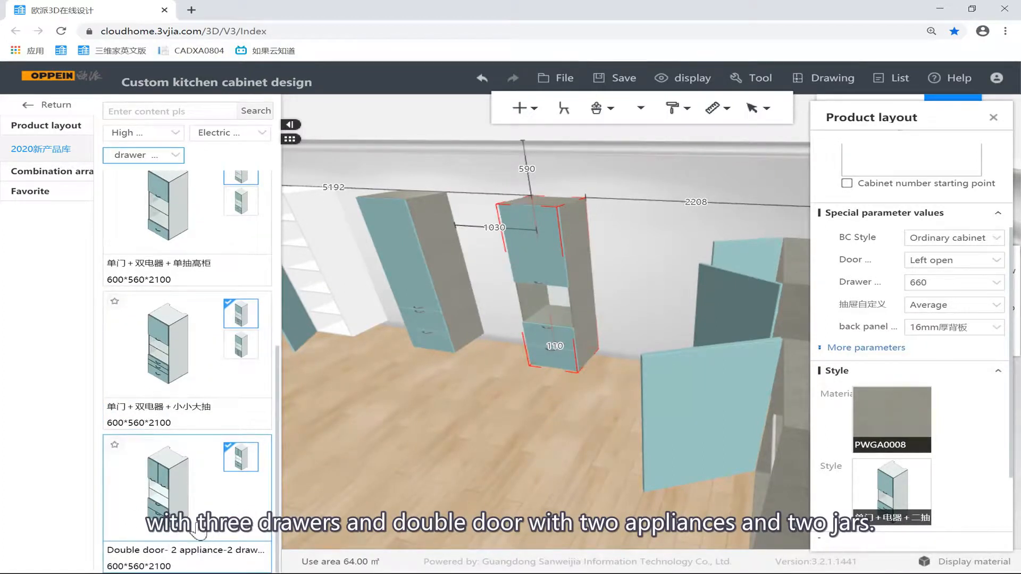
pyautogui.scroll(-1, 197, 529)
pyautogui.click(149, 154)
pyautogui.click(142, 174)
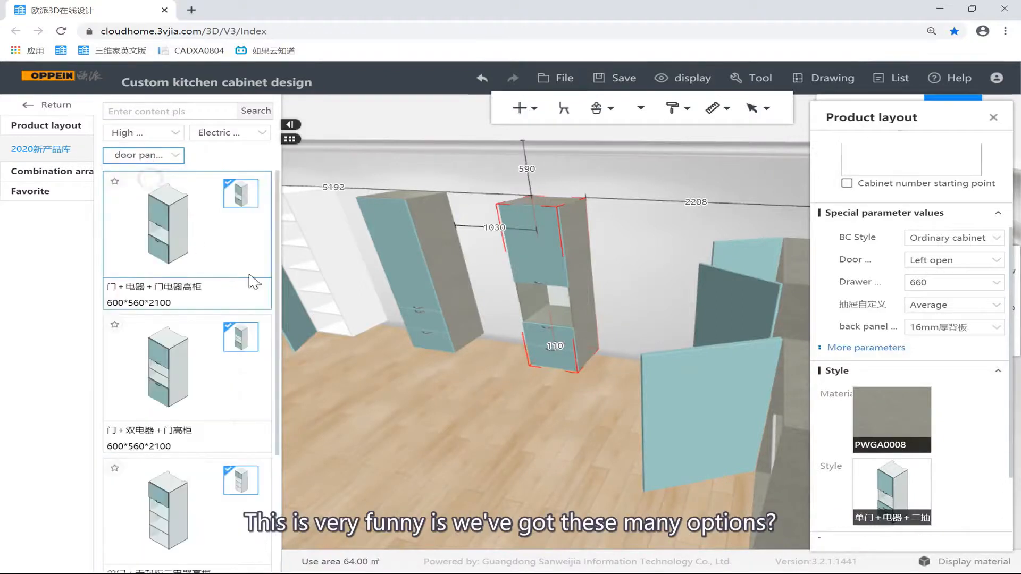
pyautogui.scroll(-4, 224, 274)
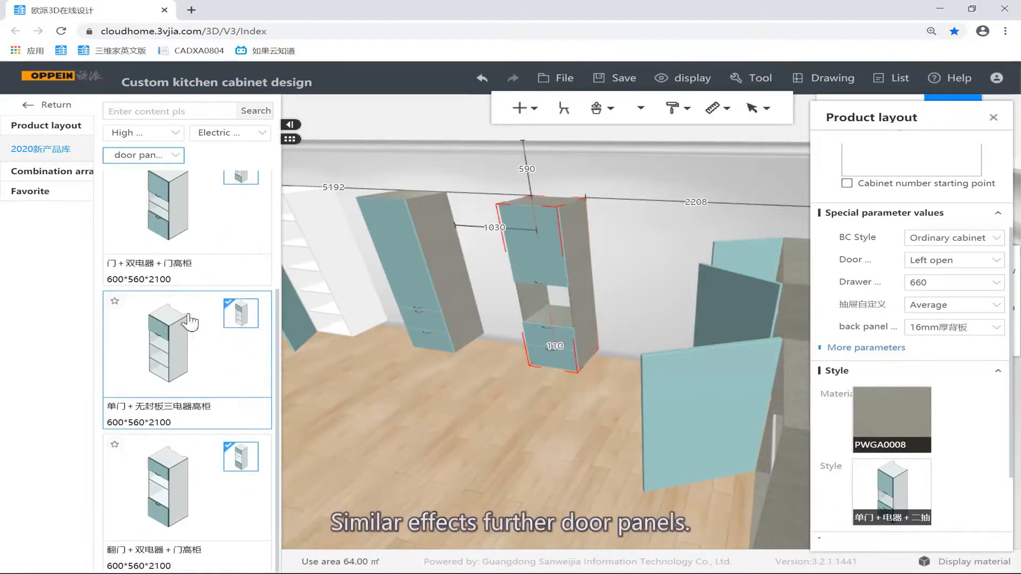
pyautogui.scroll(4, 180, 297)
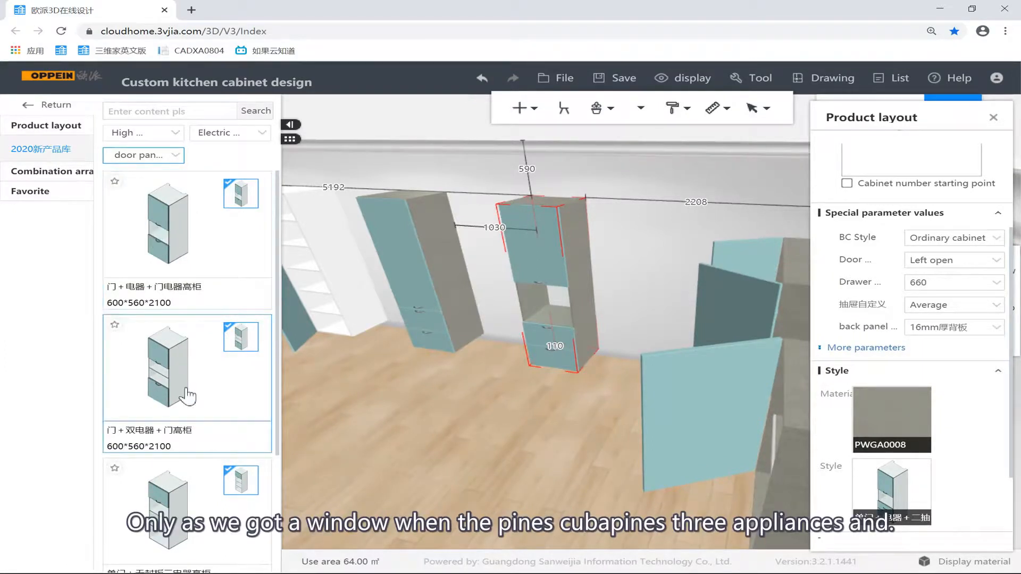
pyautogui.scroll(-4, 195, 426)
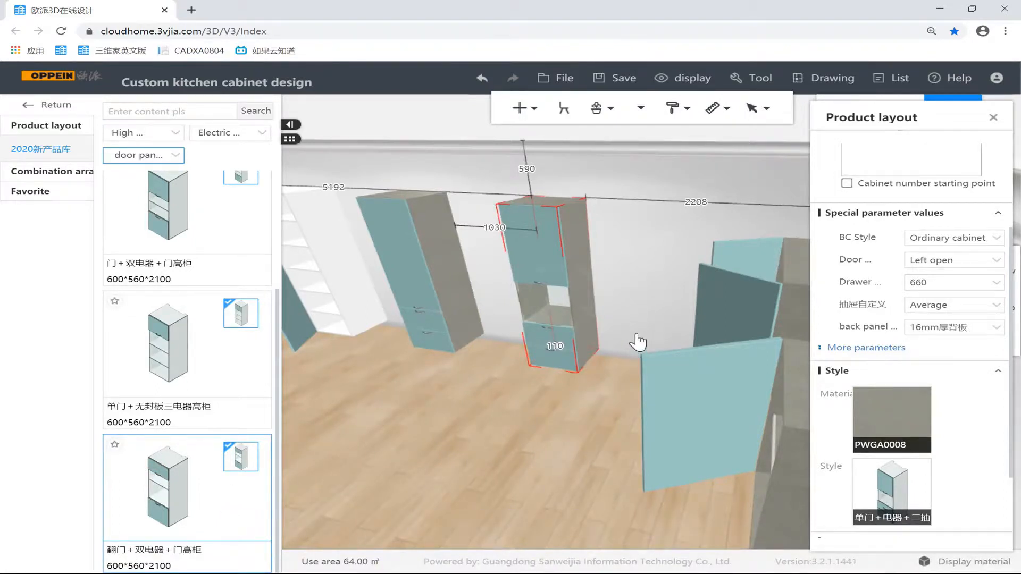
pyautogui.moveTo(633, 338)
pyautogui.mouseDown()
pyautogui.moveTo(625, 357)
pyautogui.moveTo(645, 334)
pyautogui.mouseUp()
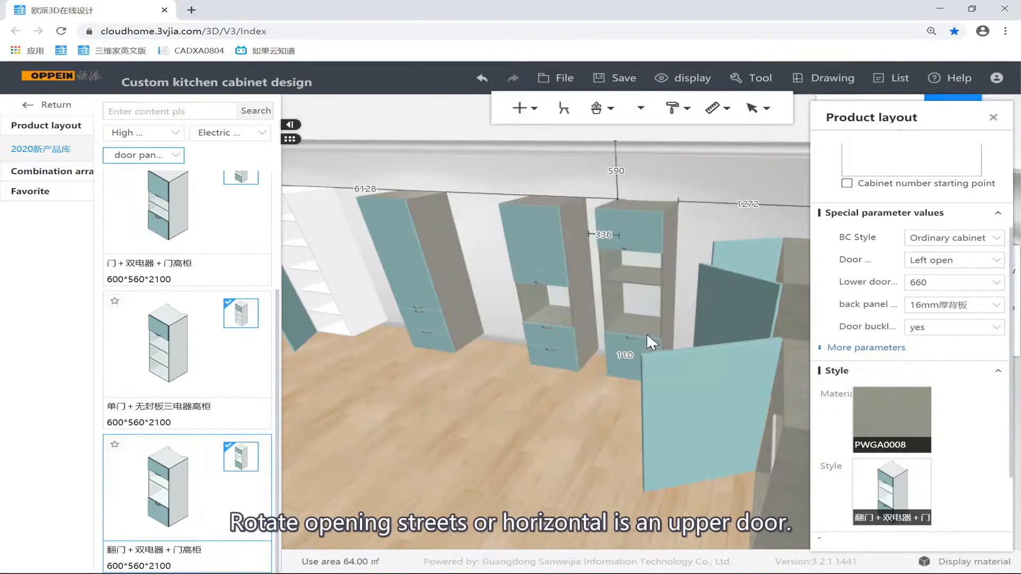
# Open the cabinet doors and set the support option of the double-appliance cabinet's upper flip-up door to PWWF0015.
pyautogui.click(549, 429)
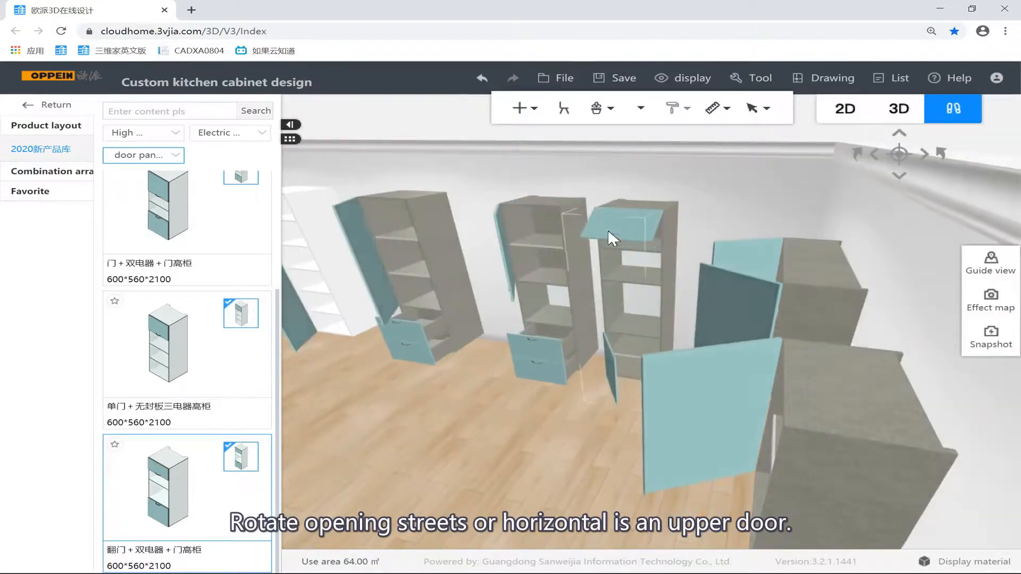
pyautogui.scroll(3, 719, 253)
pyautogui.click(667, 258)
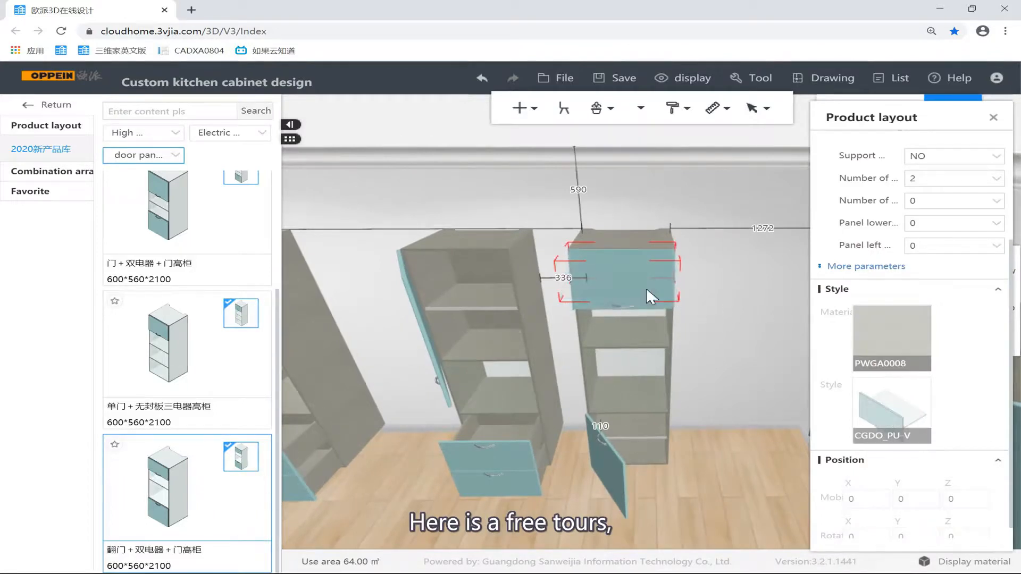
pyautogui.scroll(3, 946, 201)
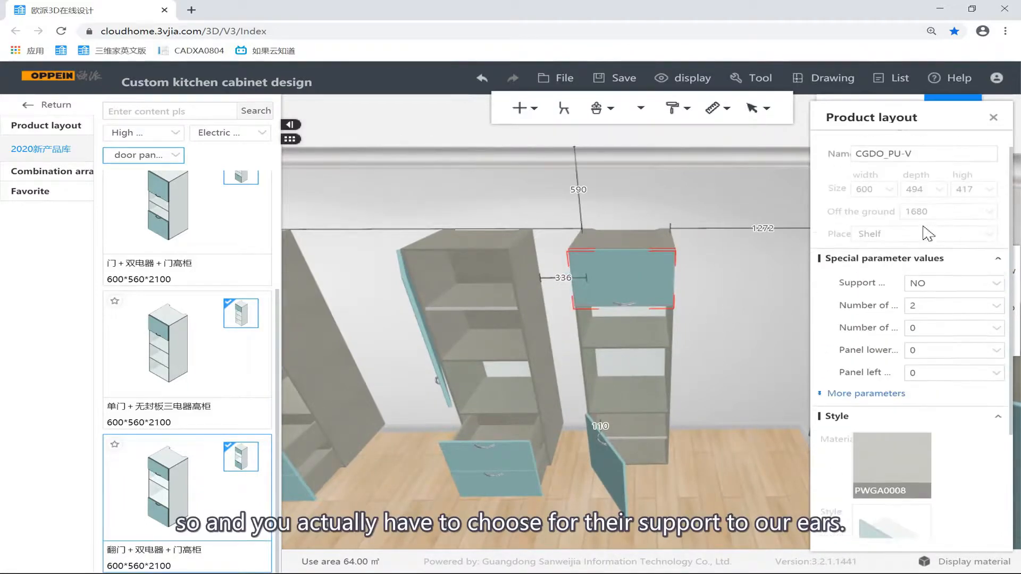
pyautogui.click(994, 288)
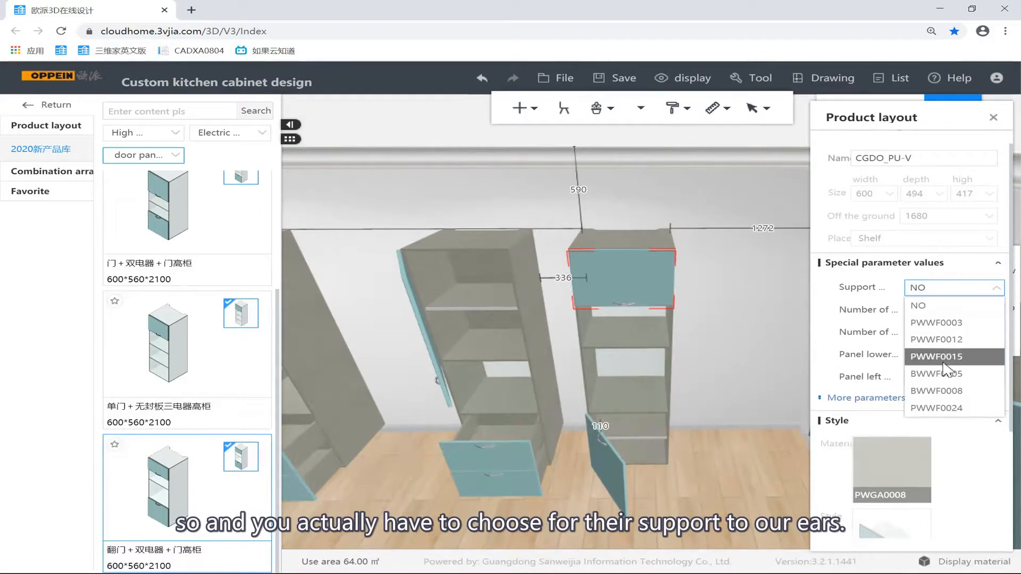
pyautogui.click(947, 360)
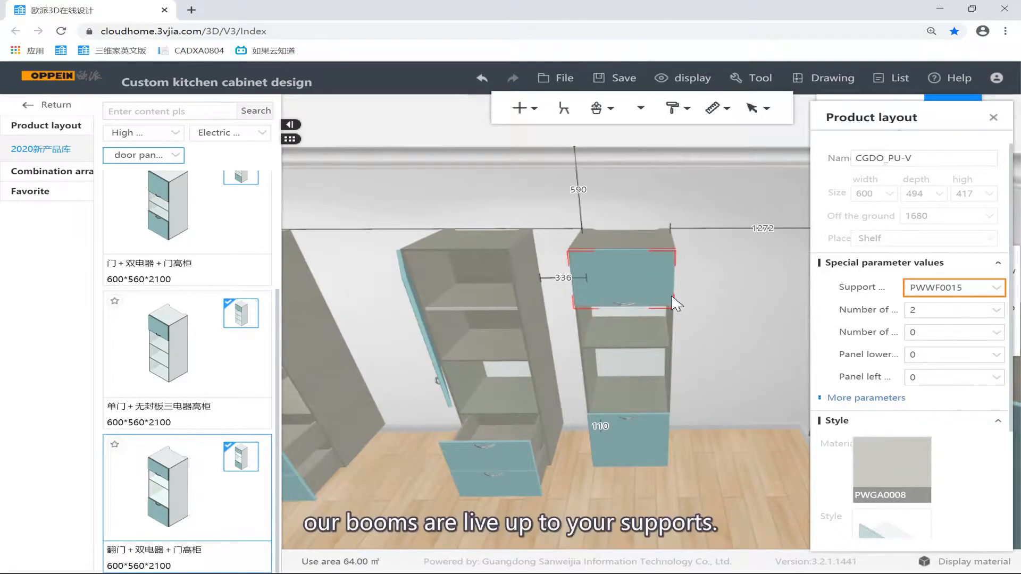
pyautogui.click(730, 291)
pyautogui.scroll(-3, 692, 309)
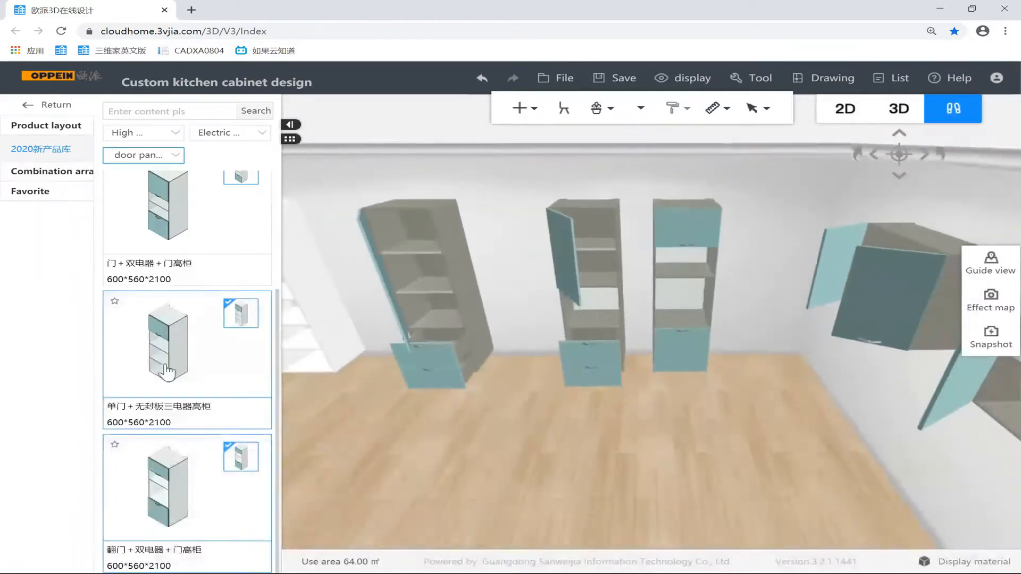
# Place the 600*560*2100 built-in fridge high cabinet from the refrigerator category between the corner cabinet and the white single-door cabinet.
pyautogui.click(150, 155)
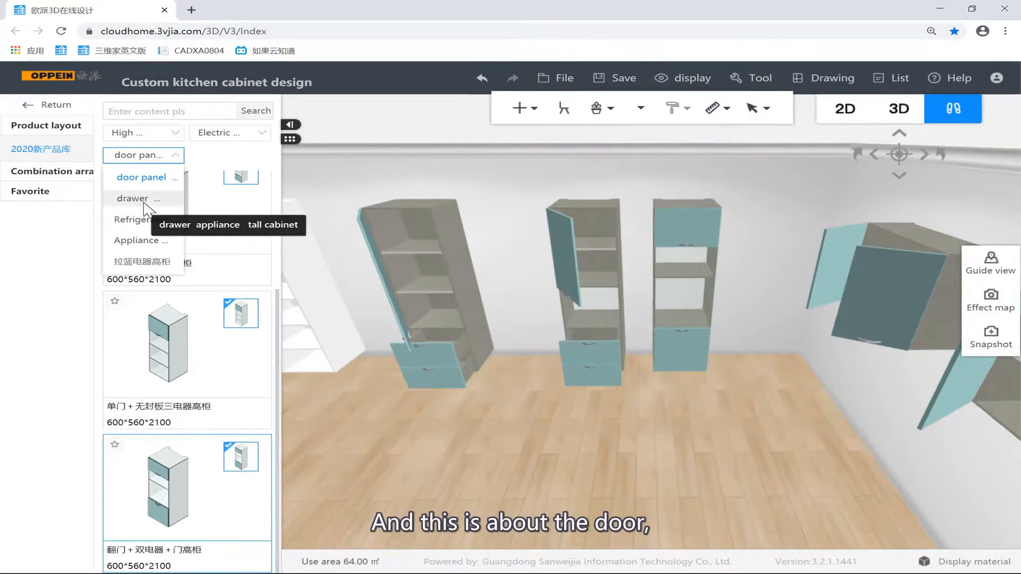
pyautogui.click(130, 219)
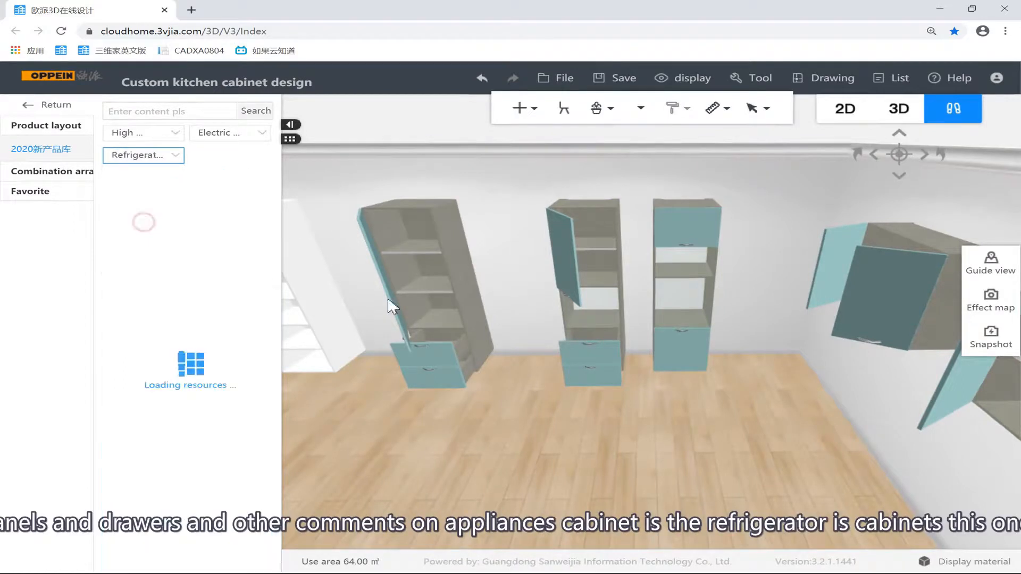
pyautogui.moveTo(487, 308); pyautogui.dragTo(682, 324)
pyautogui.moveTo(592, 360); pyautogui.dragTo(675, 327)
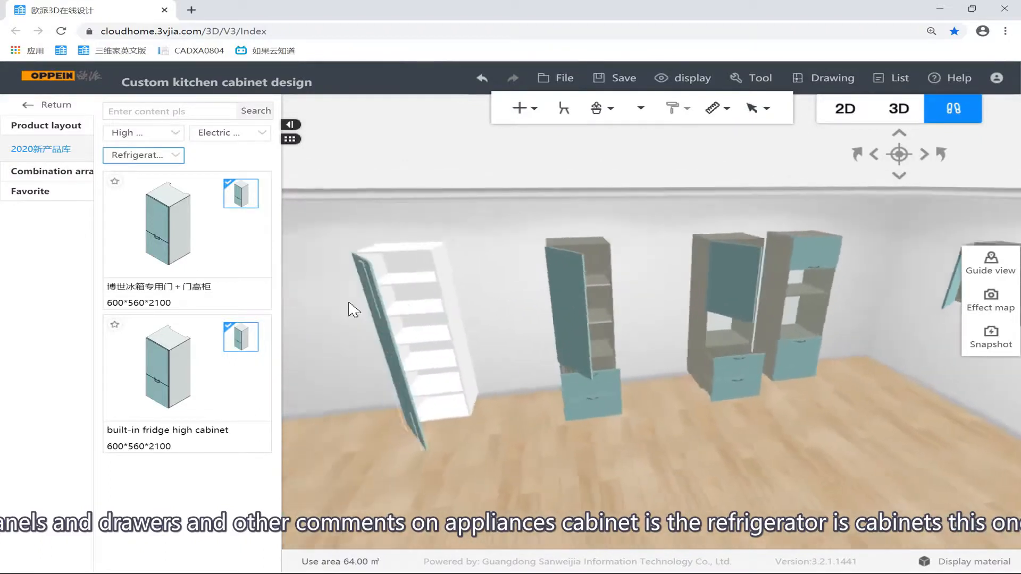
pyautogui.click(160, 155)
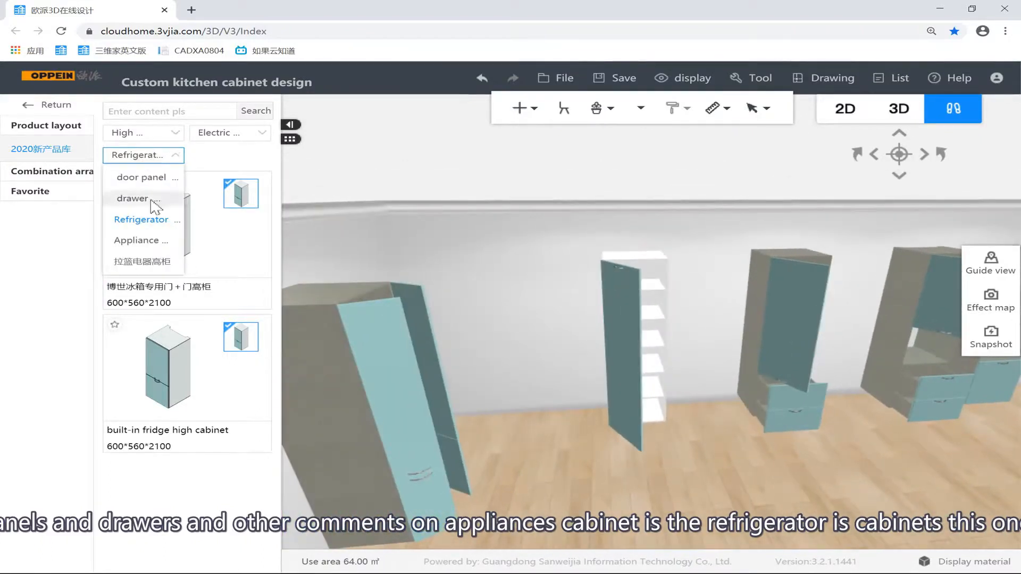
pyautogui.click(361, 233)
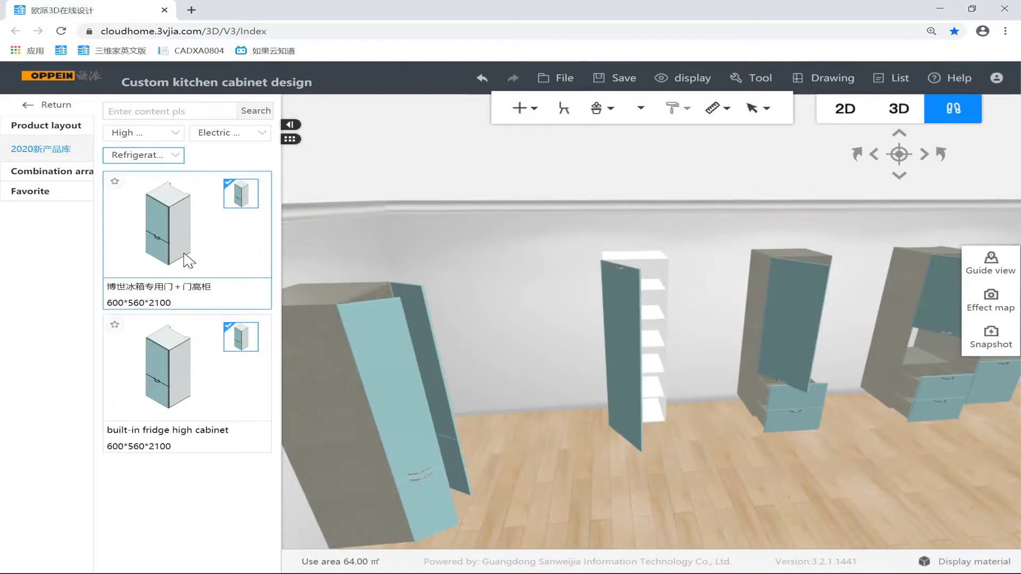
pyautogui.click(181, 385)
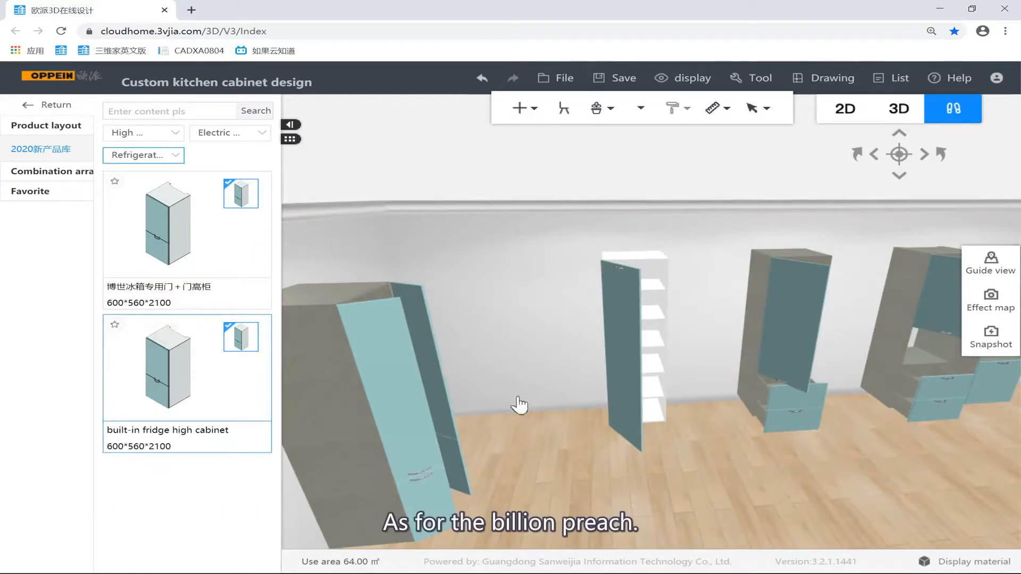
pyautogui.click(523, 363)
pyautogui.click(540, 406)
# Open the door of the built-in fridge high cabinet and inspect its interior structure up close.
pyautogui.scroll(5, 517, 436)
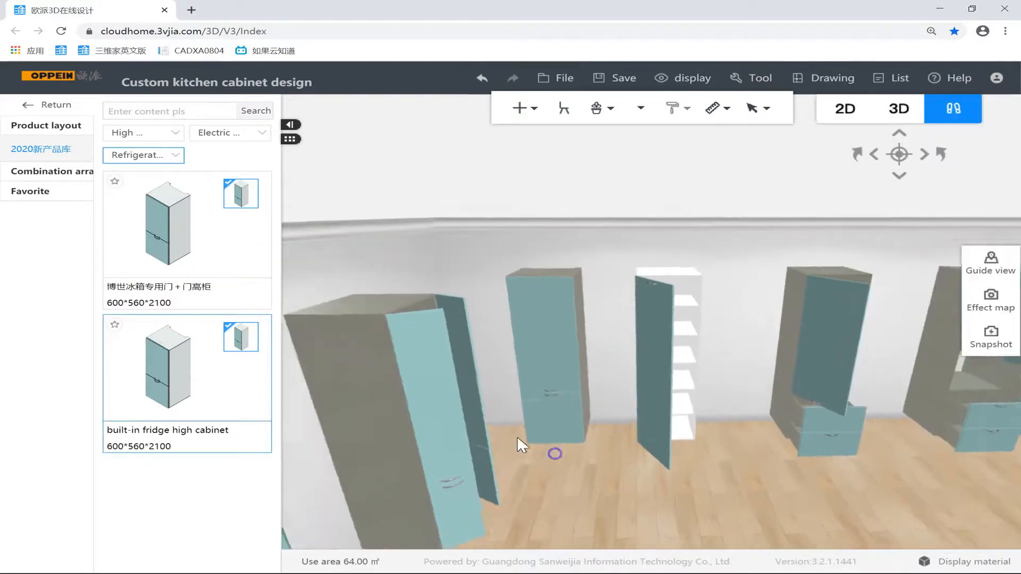
pyautogui.scroll(1, 514, 443)
pyautogui.doubleClick(494, 447)
pyautogui.moveTo(472, 411); pyautogui.dragTo(603, 322)
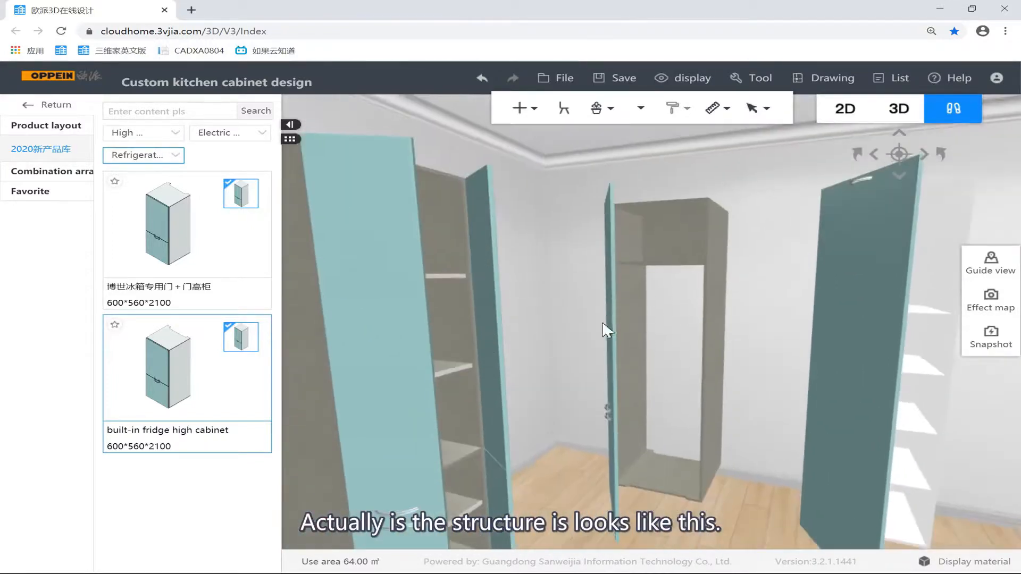
pyautogui.scroll(3, 691, 372)
pyautogui.moveTo(664, 340); pyautogui.dragTo(554, 330)
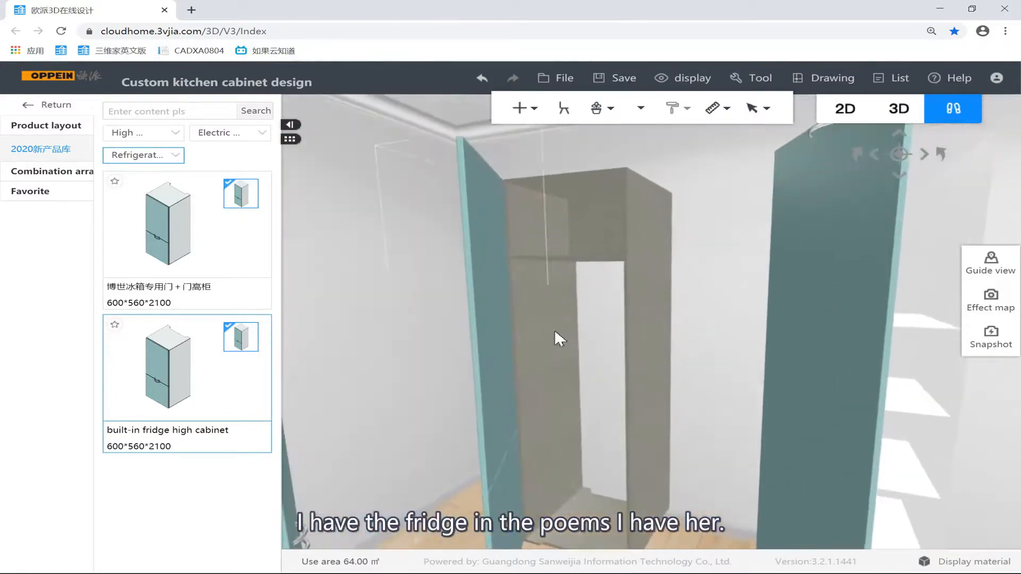
# Examine the top compartment and the bottom panel's corner notches of the built-in fridge high cabinet, then return to the room overview.
pyautogui.click(578, 215)
pyautogui.scroll(2, 500, 203)
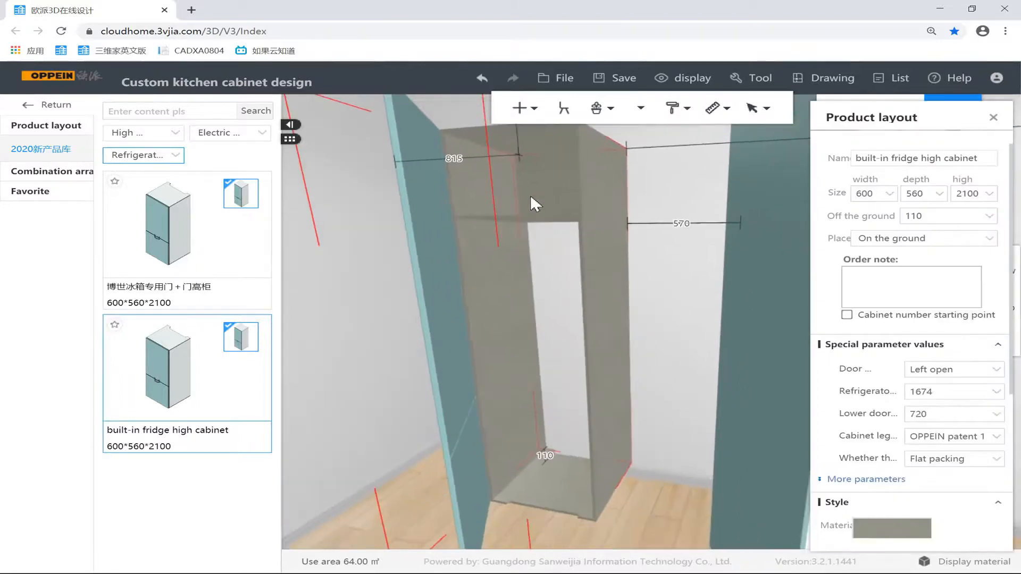
pyautogui.moveTo(560, 140); pyautogui.dragTo(479, 255)
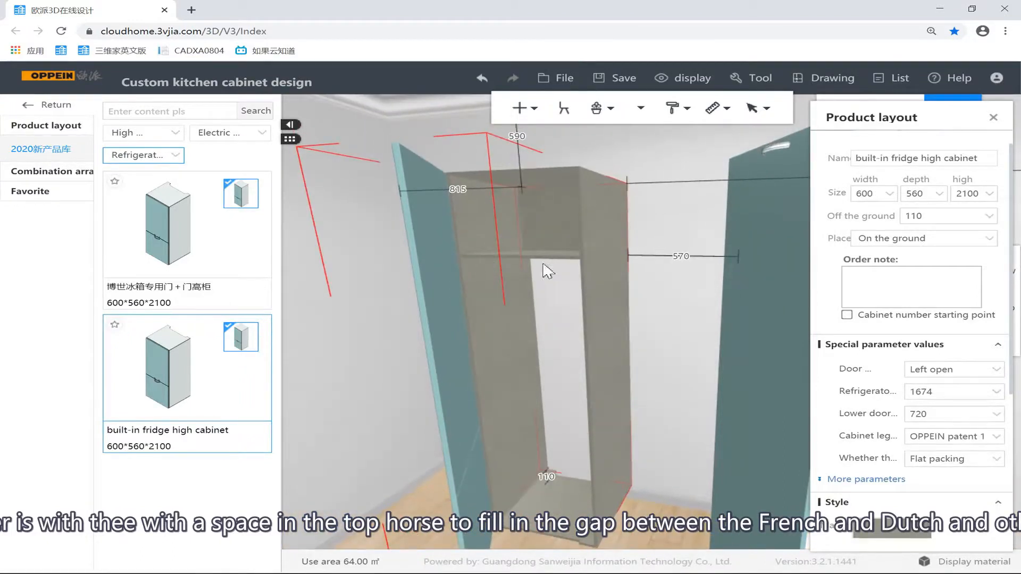
pyautogui.moveTo(556, 200); pyautogui.dragTo(640, 364)
pyautogui.click(699, 429)
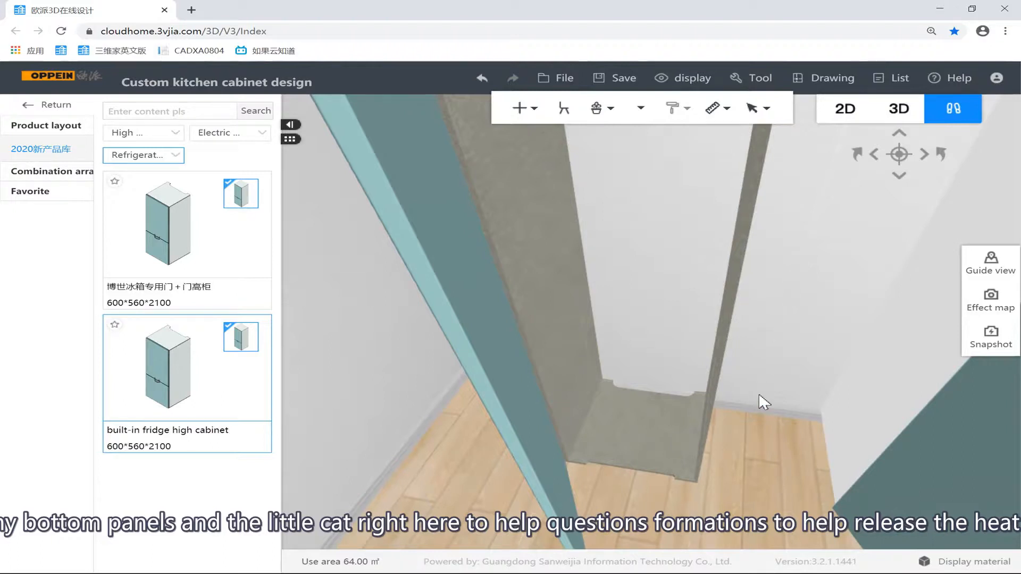
pyautogui.scroll(-5, 759, 395)
pyautogui.moveTo(759, 395); pyautogui.dragTo(737, 369)
pyautogui.scroll(-6, 732, 374)
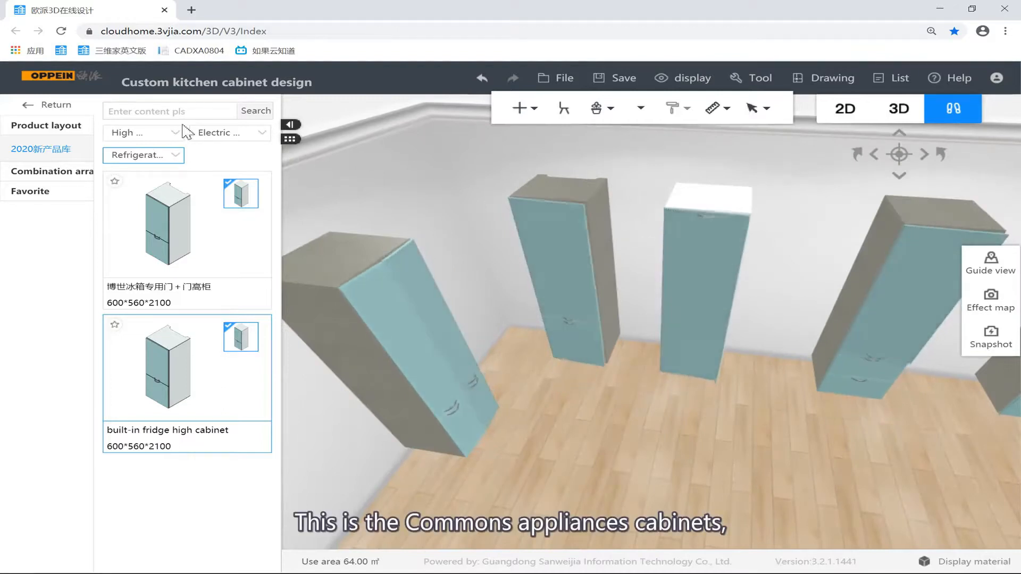
# Show the corner high cabinet models in the product library.
pyautogui.click(164, 156)
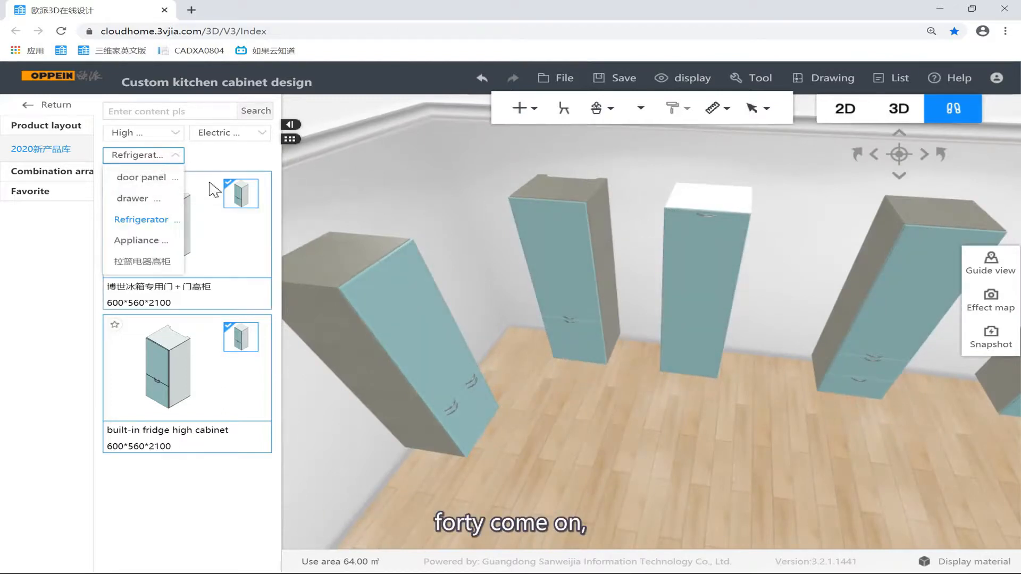
pyautogui.click(235, 140)
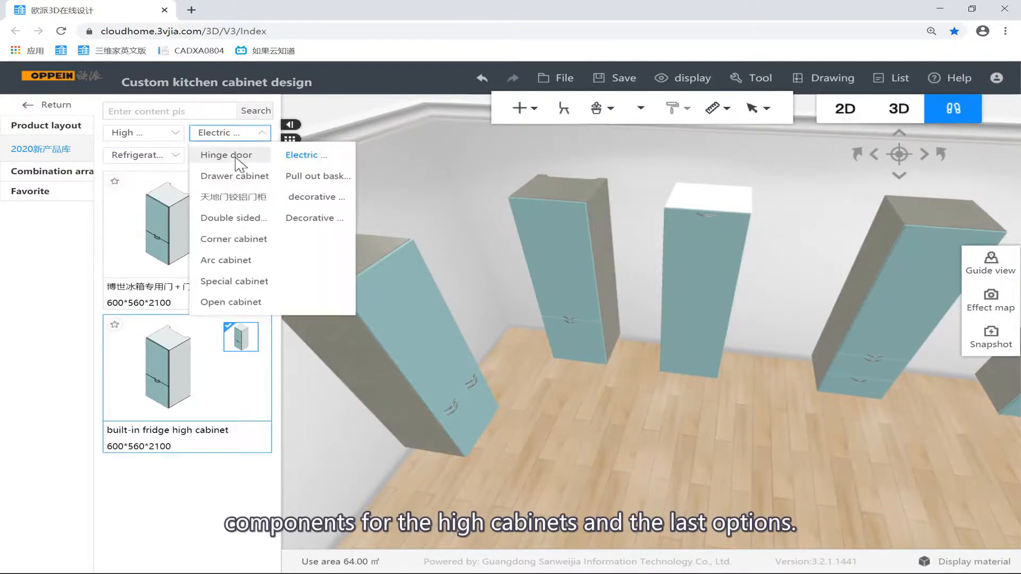
pyautogui.click(253, 242)
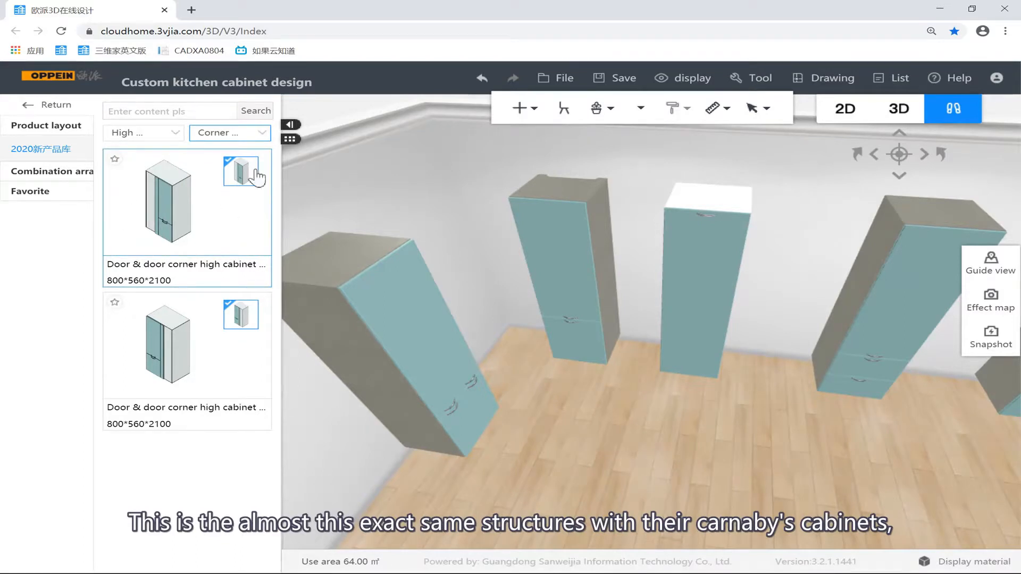
# Place the 800*350*2100 open high cabinet 柜身材料高柜（板件对接） on the empty wall beside the narrow single-door high cabinet.
pyautogui.click(260, 132)
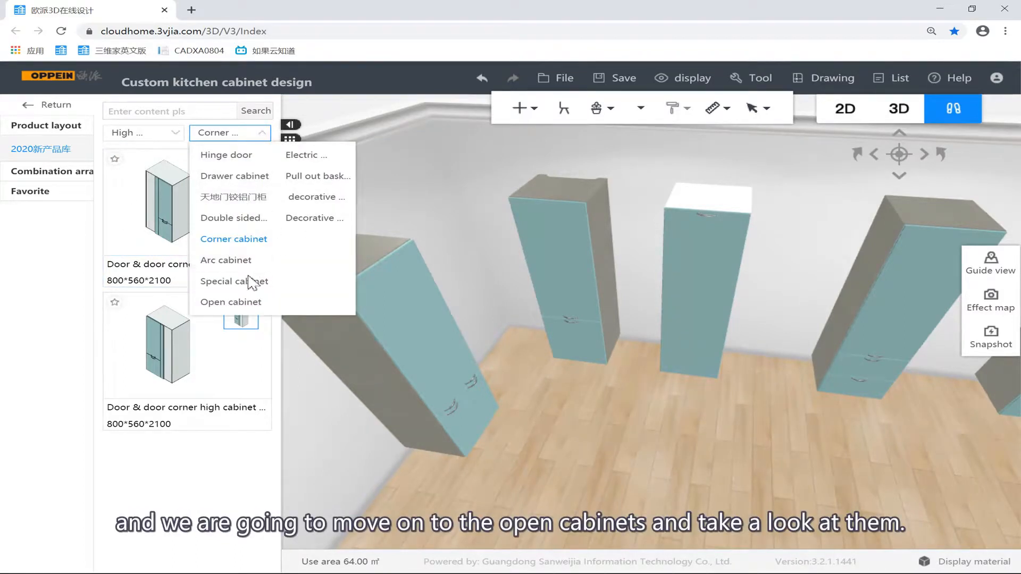
pyautogui.click(231, 302)
pyautogui.moveTo(468, 268); pyautogui.dragTo(330, 285)
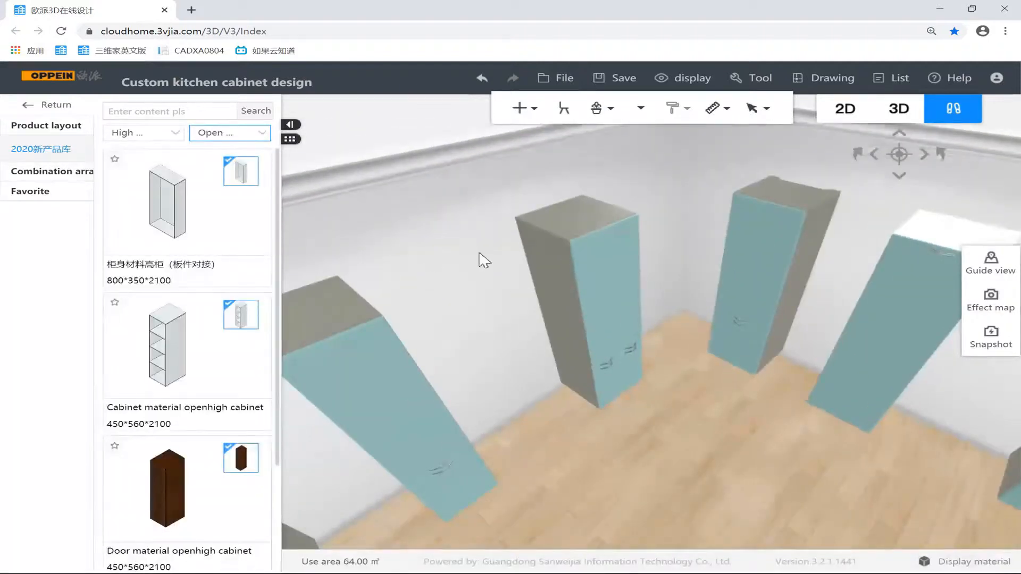
pyautogui.moveTo(483, 261); pyautogui.dragTo(422, 234)
pyautogui.scroll(-3, 213, 298)
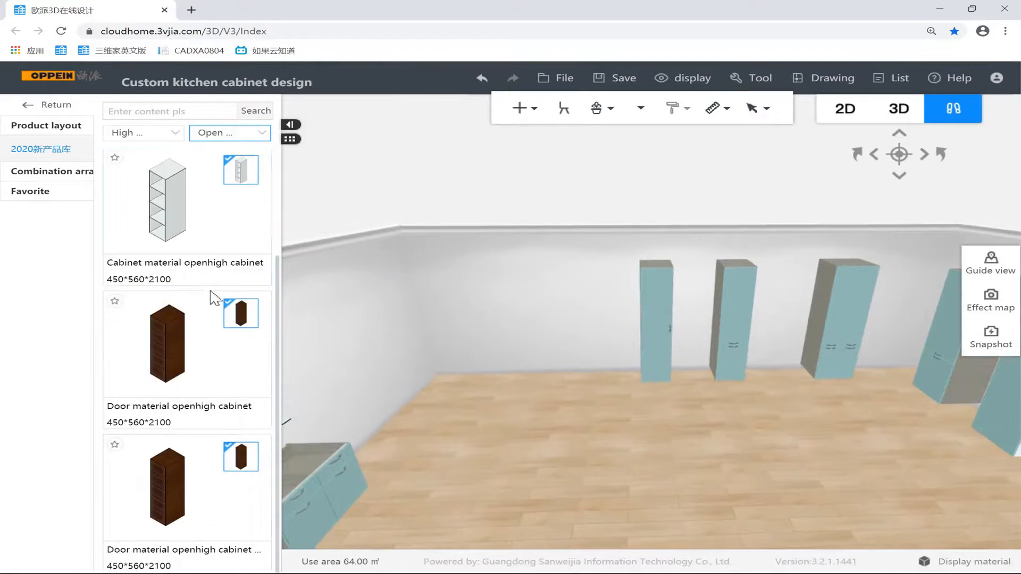
pyautogui.scroll(3, 212, 297)
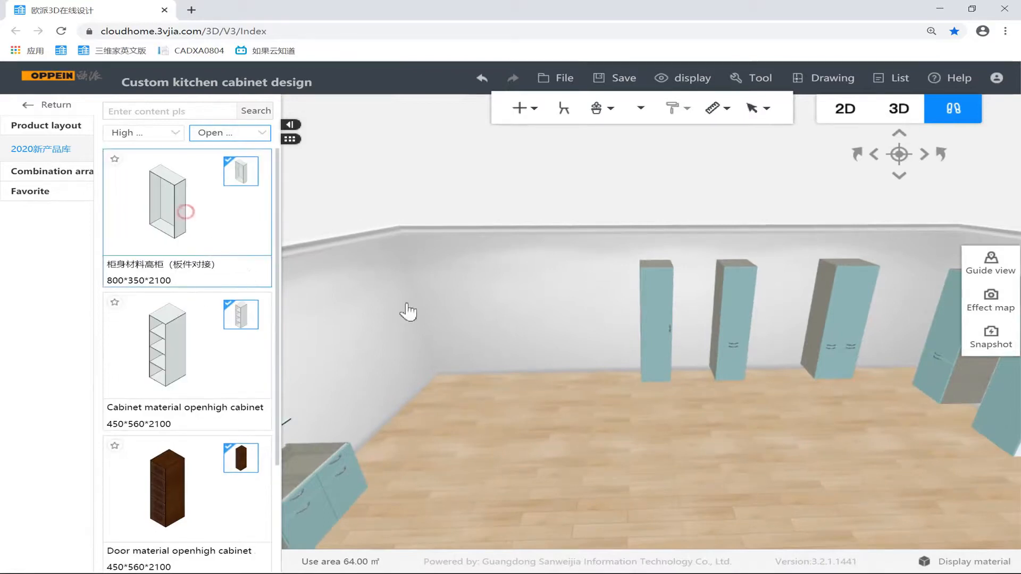
pyautogui.click(557, 434)
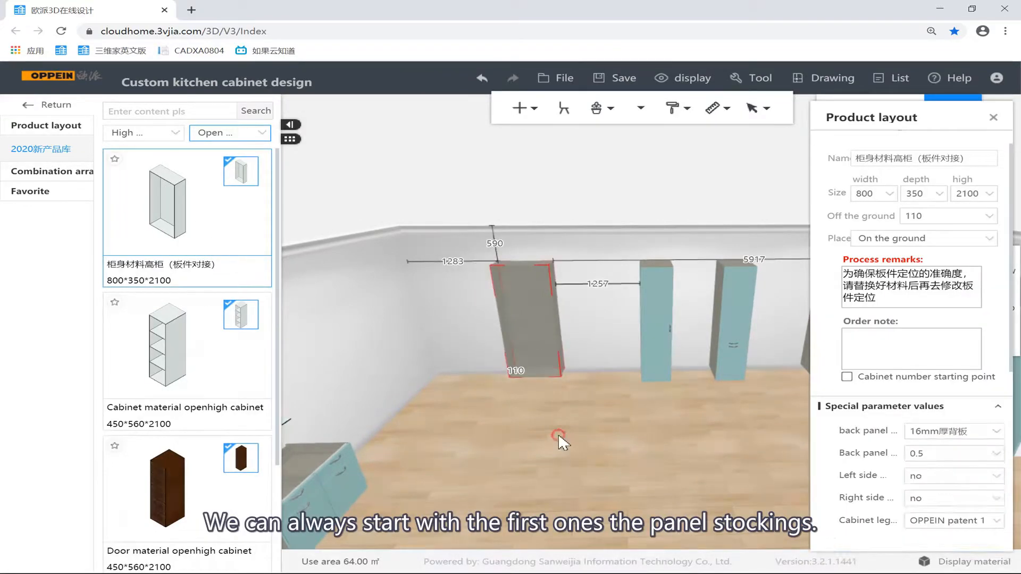
# Add three 立柜台上柜固层 fixed shelves at different heights inside the open high cabinet from the Panel Docking functional accessories.
pyautogui.click(556, 342)
pyautogui.rightClick(555, 346)
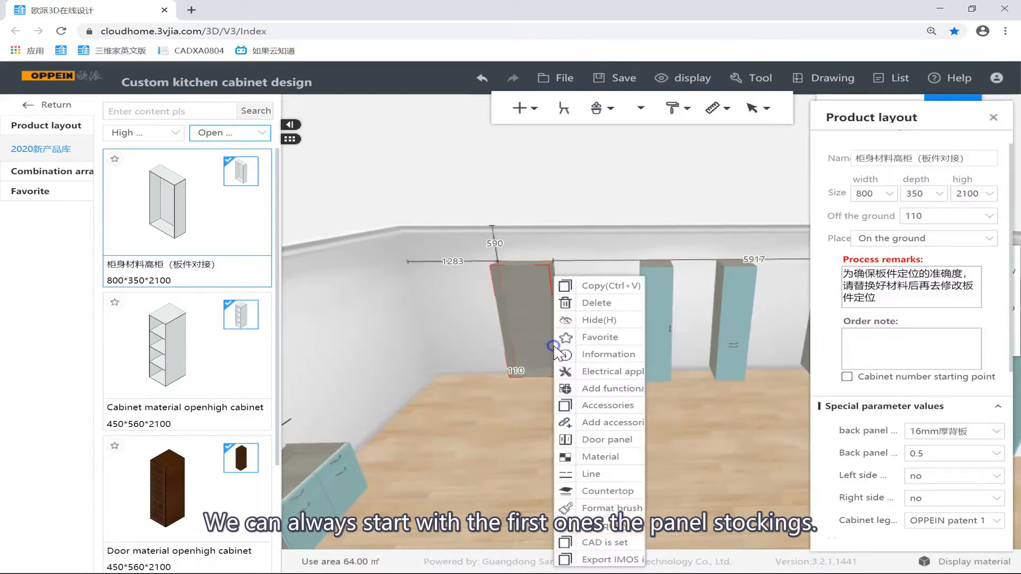
pyautogui.click(632, 394)
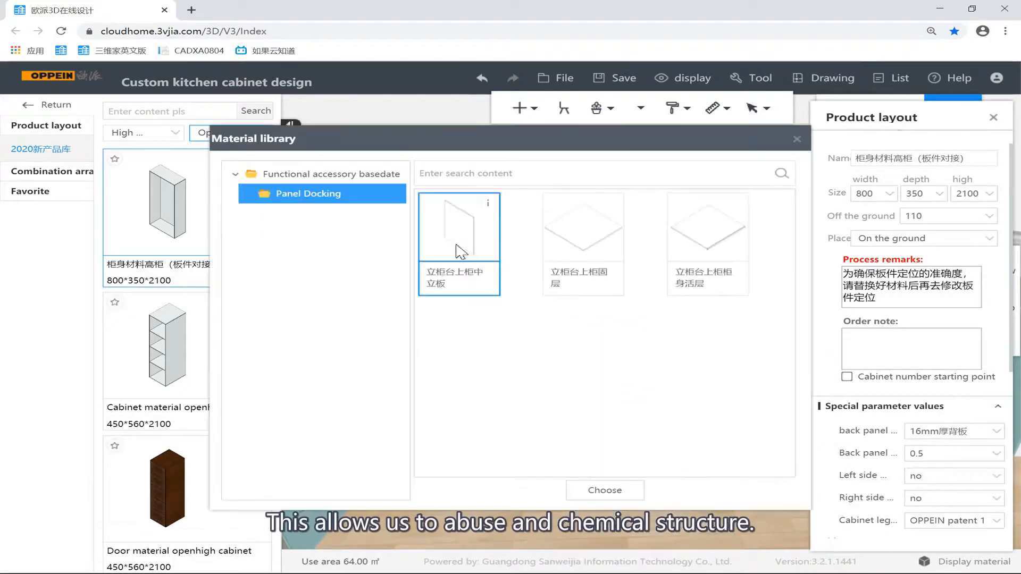
pyautogui.moveTo(347, 140); pyautogui.dragTo(334, 398)
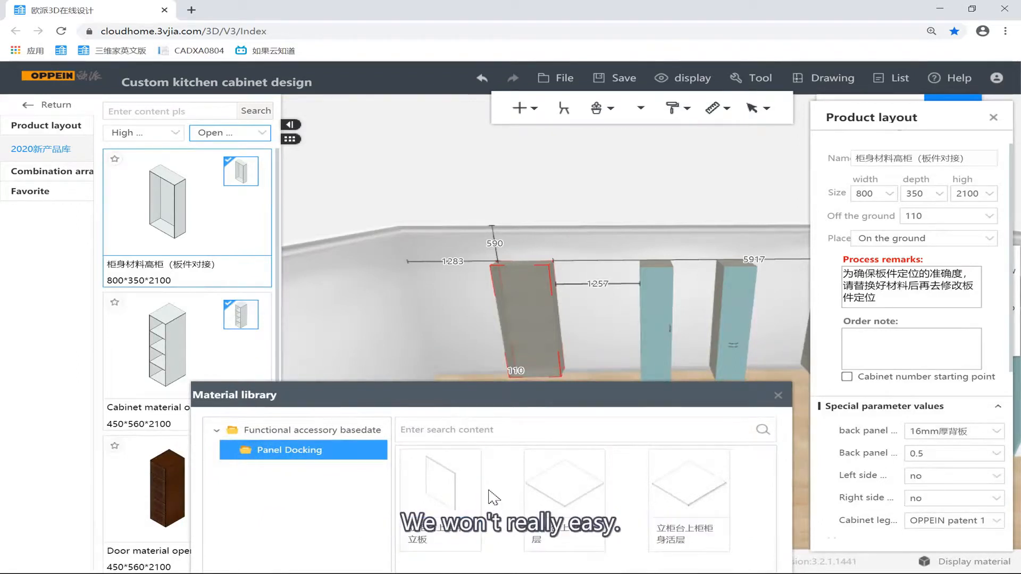
pyautogui.click(566, 484)
pyautogui.click(515, 342)
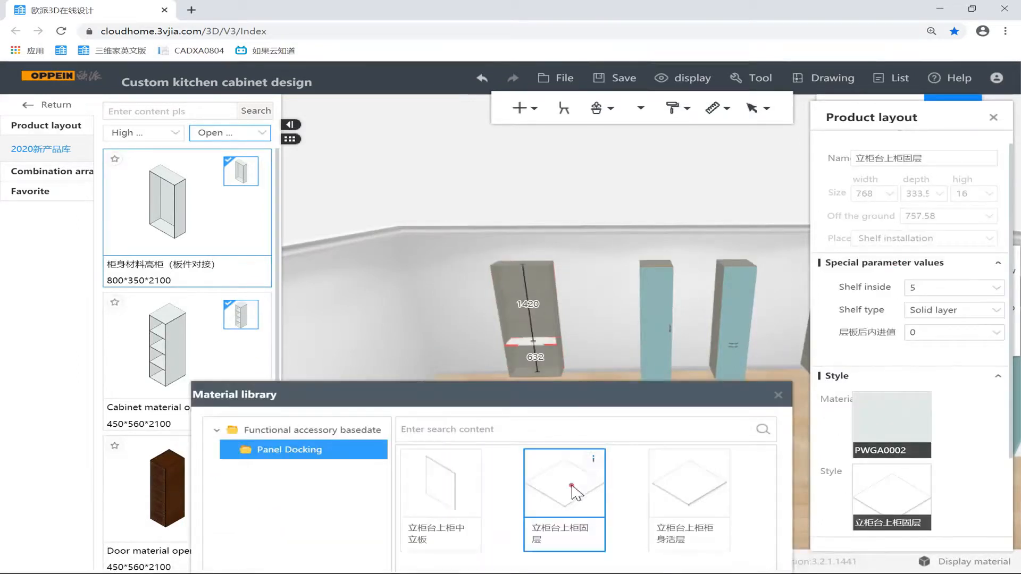
pyautogui.click(566, 484)
pyautogui.click(527, 321)
pyautogui.click(578, 469)
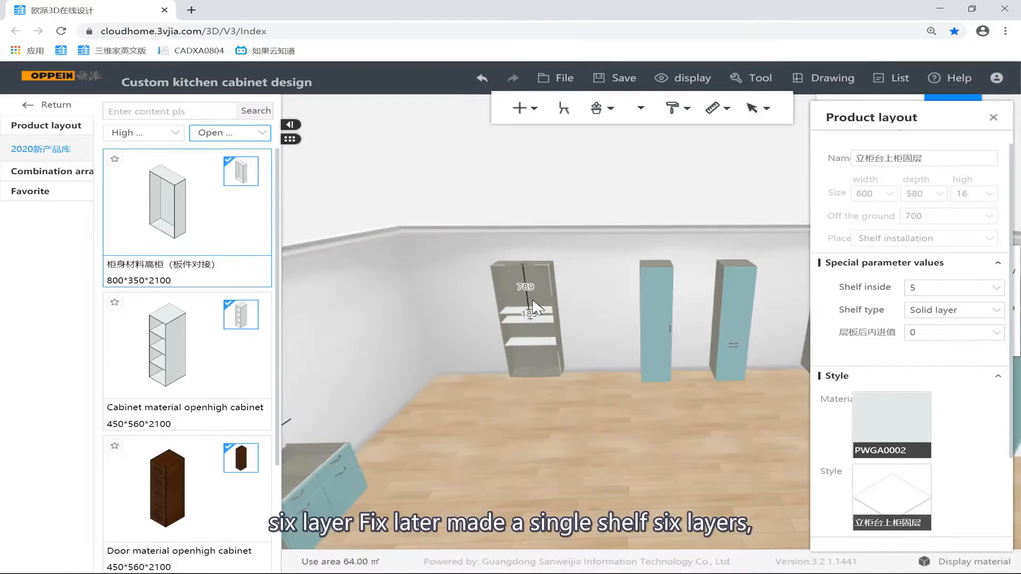
pyautogui.click(527, 300)
# Divide the open cabinet's upper compartment with three 立柜台上柜中立板 vertical panels and a short fixed shelf, and close the material library.
pyautogui.click(419, 474)
pyautogui.click(523, 286)
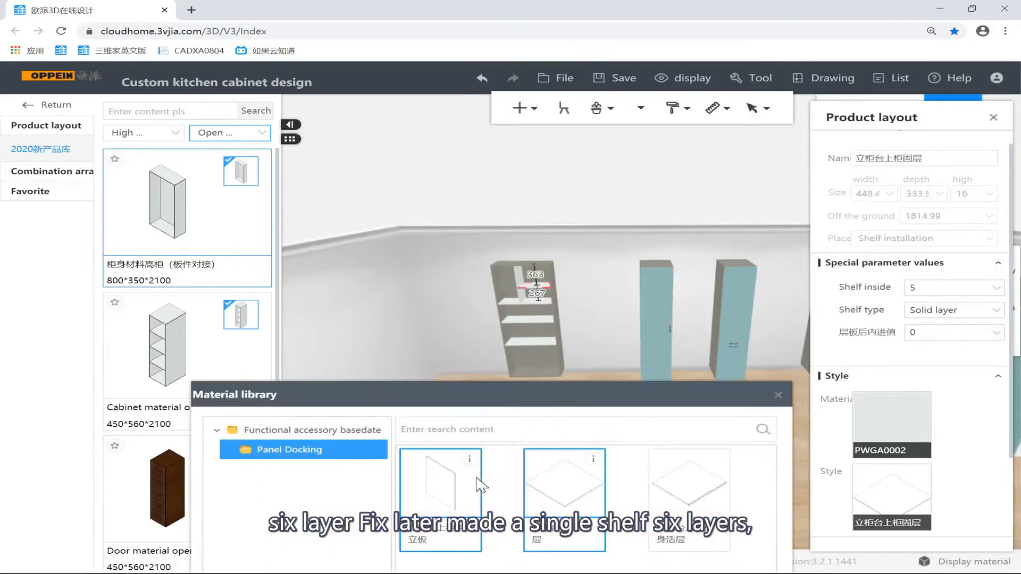
pyautogui.click(460, 489)
pyautogui.click(524, 287)
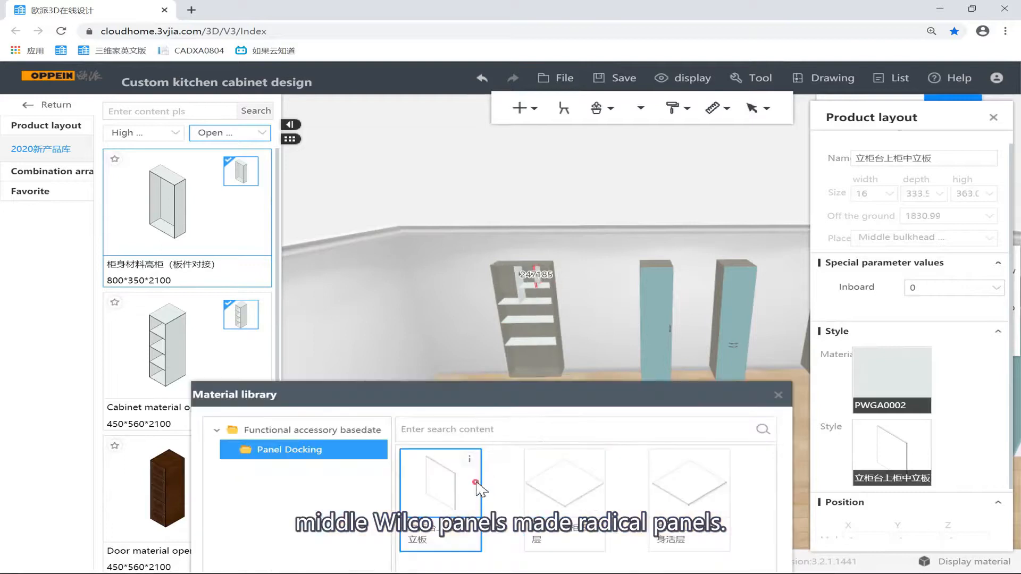
pyautogui.click(441, 479)
pyautogui.click(560, 414)
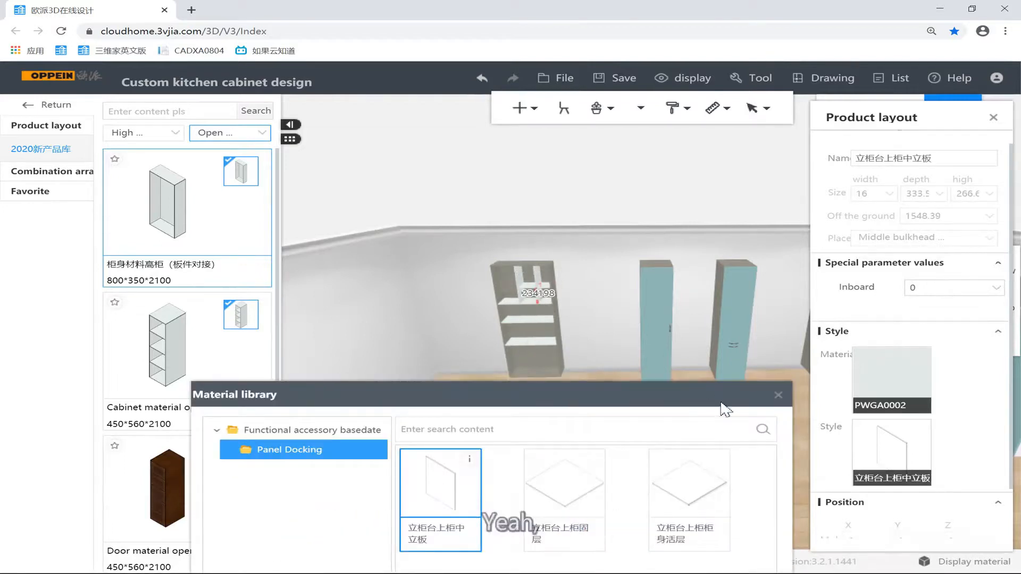
pyautogui.click(777, 395)
# Examine the open cabinet's shelf and divider structure up close and browse the other open high cabinet models in the library.
pyautogui.scroll(2, 603, 330)
pyautogui.moveTo(599, 323); pyautogui.dragTo(687, 343)
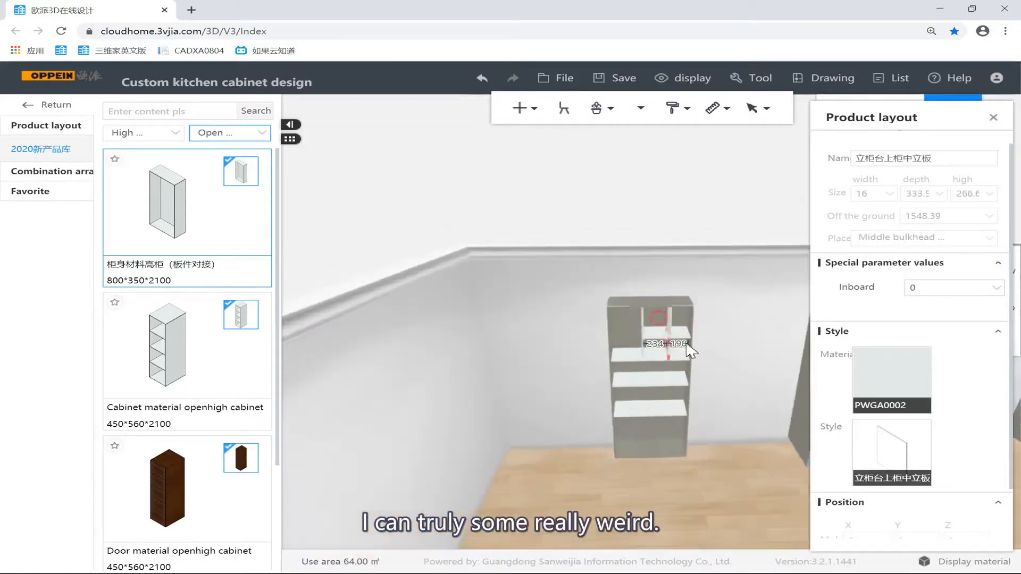
pyautogui.click(747, 367)
pyautogui.scroll(4, 746, 368)
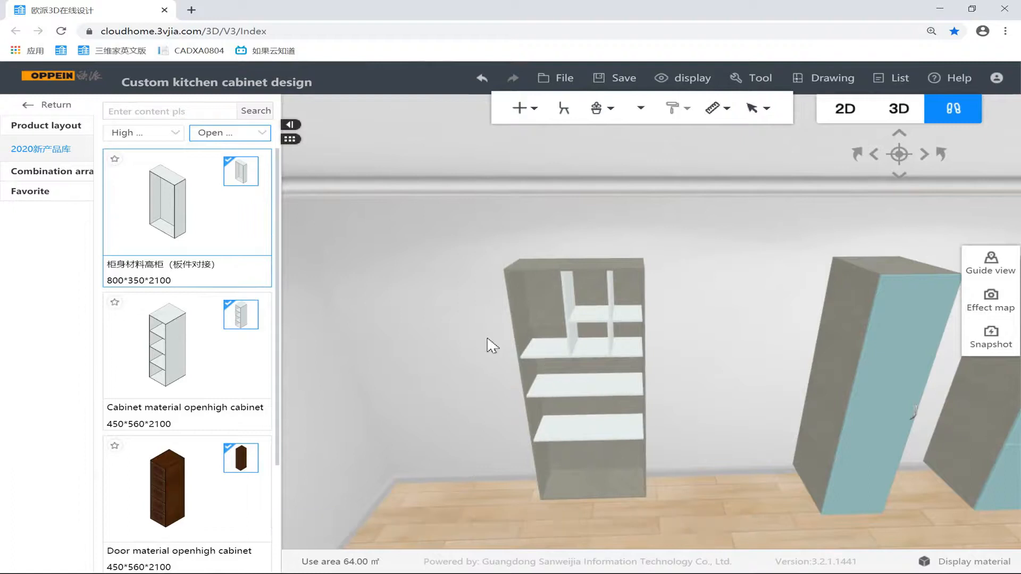
pyautogui.scroll(-2, 383, 331)
pyautogui.scroll(-3, 189, 319)
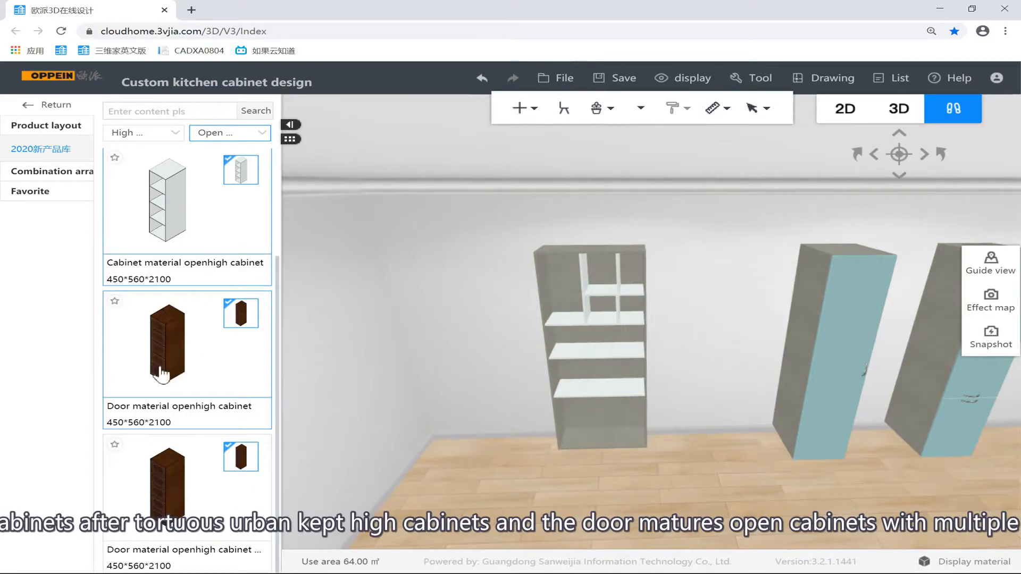
pyautogui.click(197, 508)
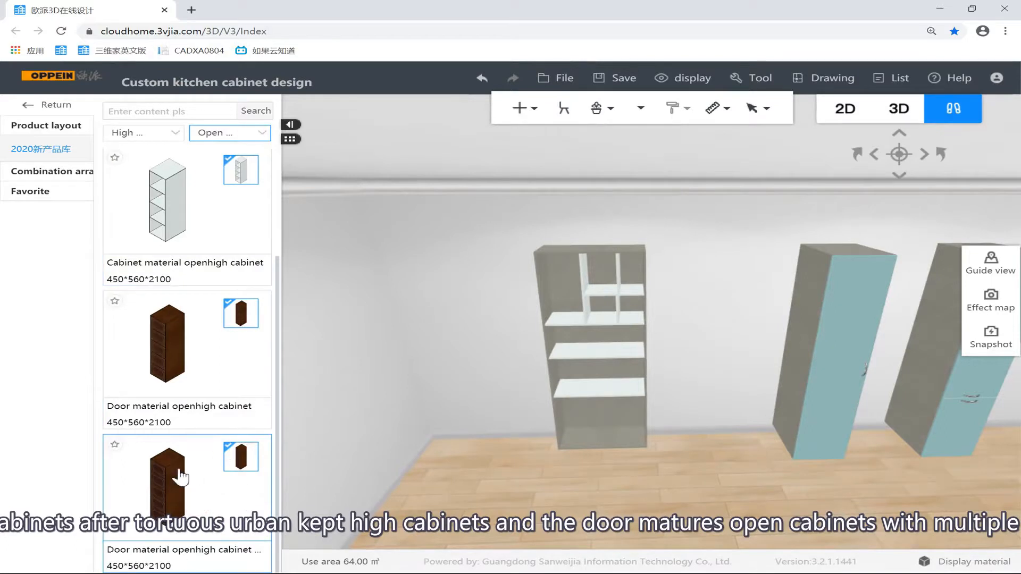
pyautogui.scroll(2, 363, 365)
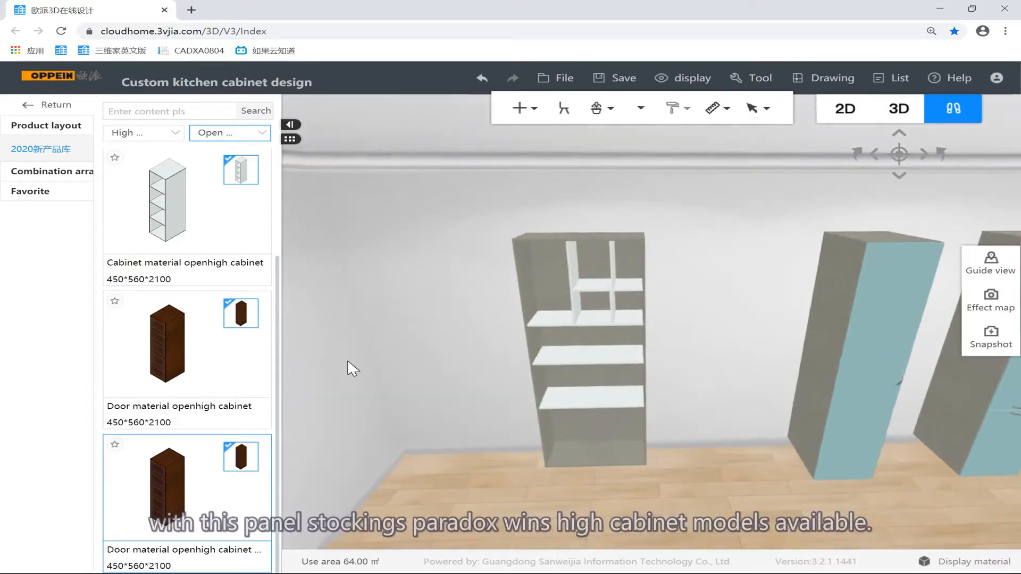
pyautogui.scroll(3, 257, 328)
pyautogui.scroll(-2, 345, 271)
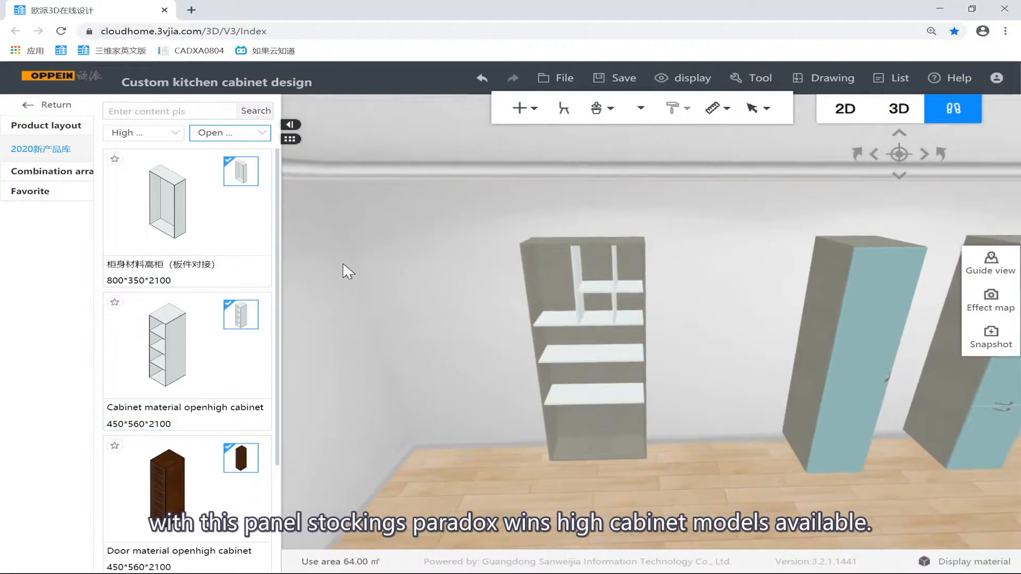
pyautogui.click(578, 422)
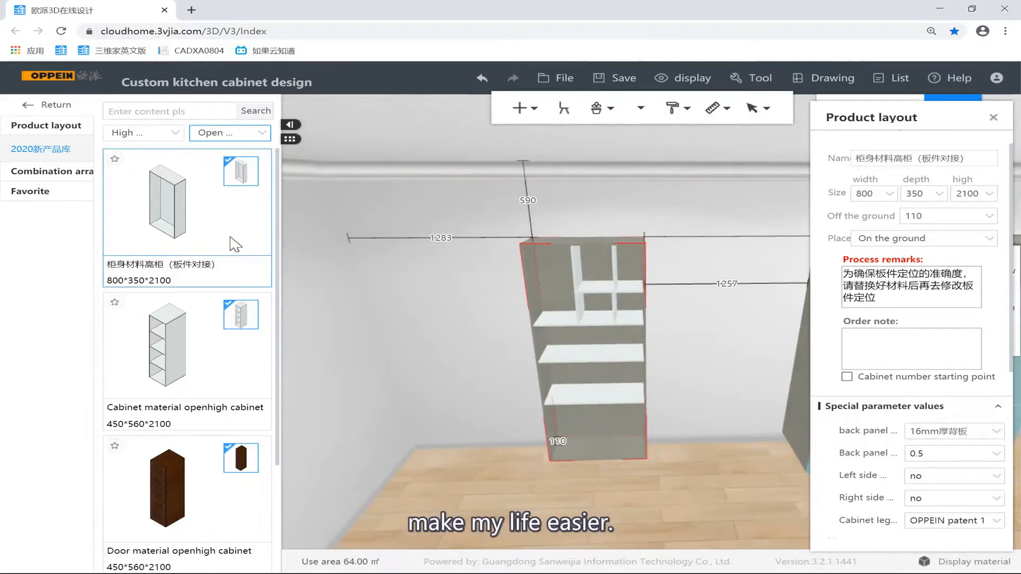
# Turn to the base cabinet wall and recap the base, wall and high cabinet categories in the library.
pyautogui.moveTo(375, 280); pyautogui.dragTo(611, 453)
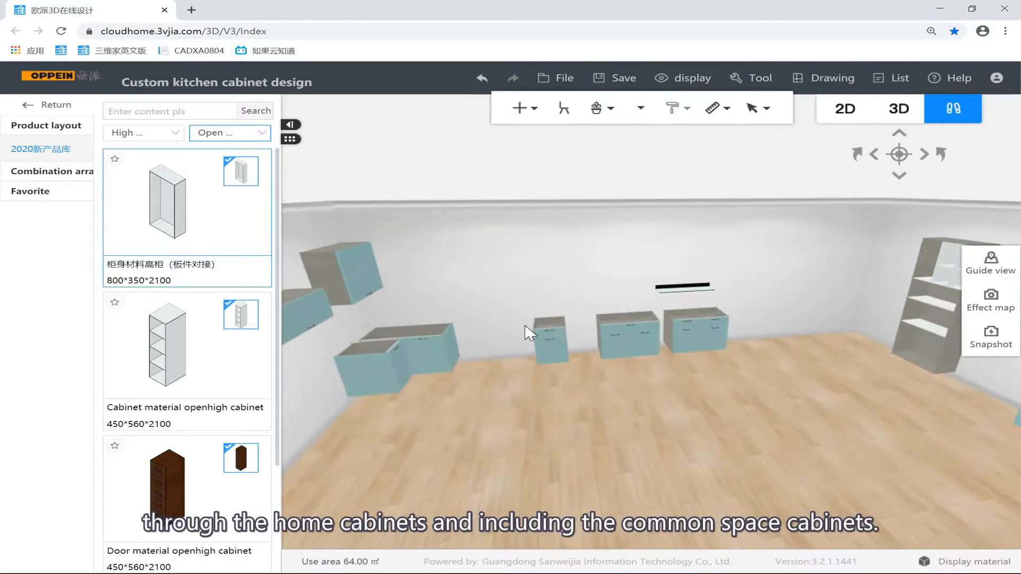
pyautogui.click(127, 133)
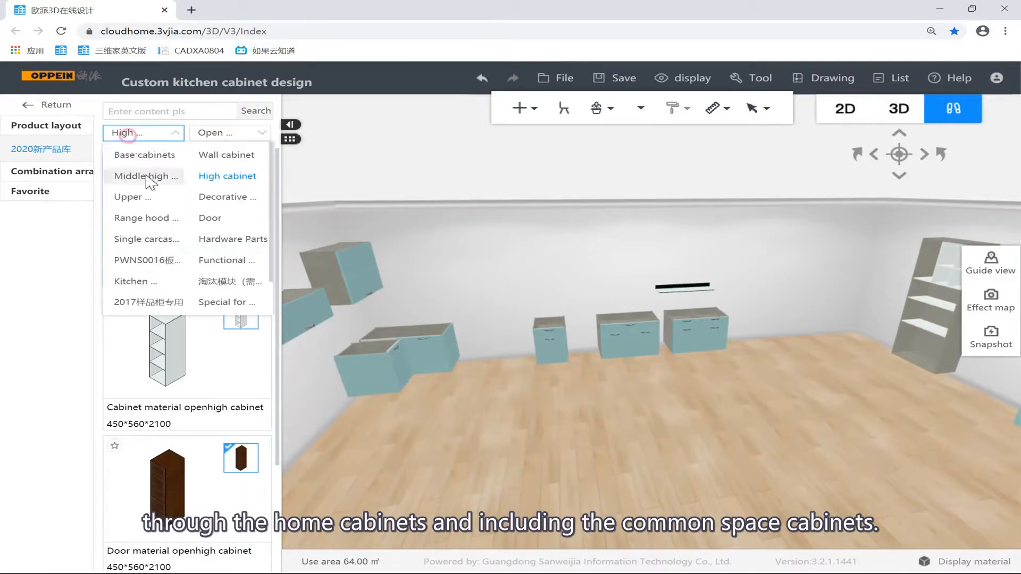
pyautogui.click(152, 159)
pyautogui.click(179, 137)
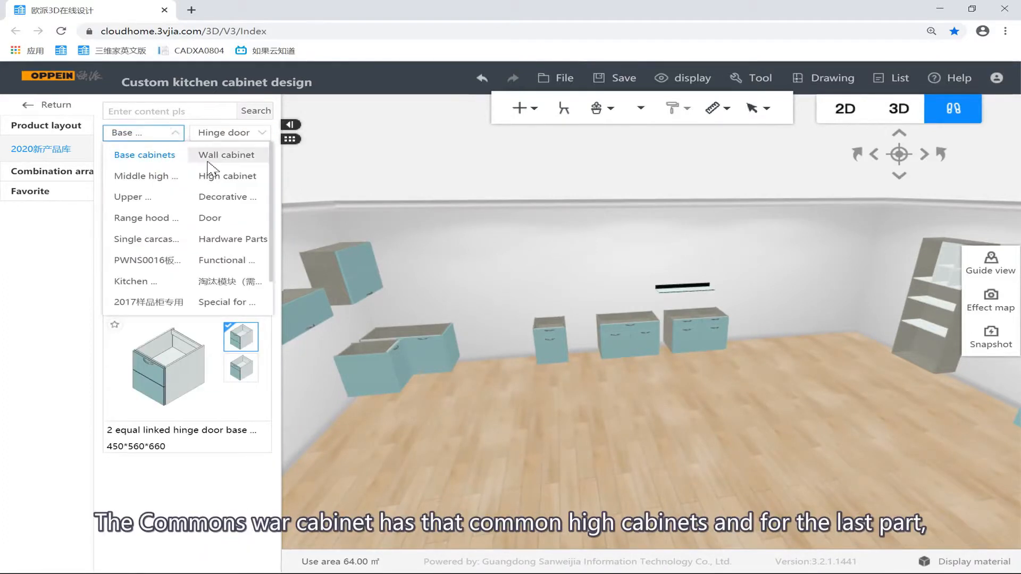
pyautogui.click(207, 160)
pyautogui.click(154, 136)
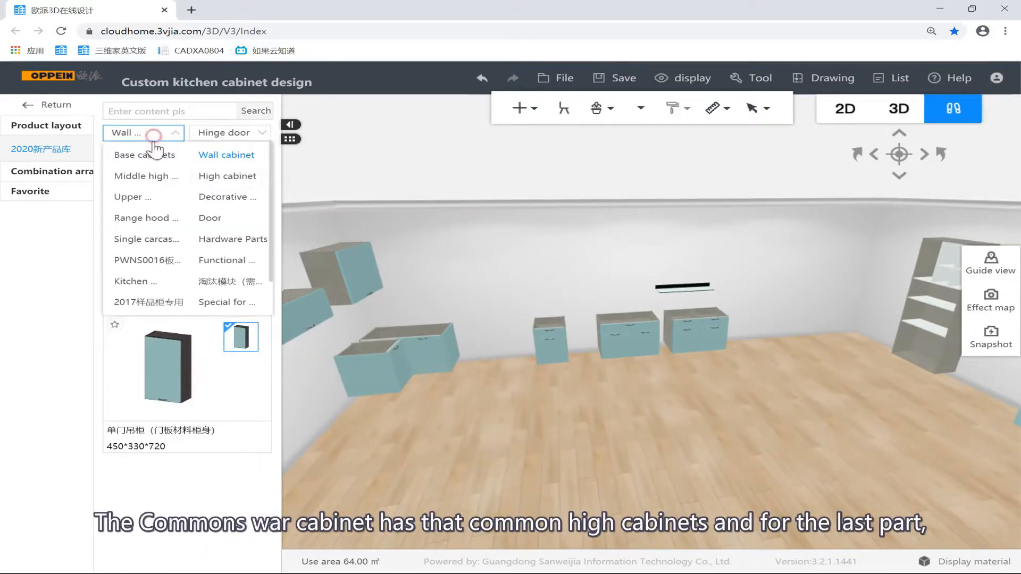
pyautogui.click(234, 178)
# Show the fillers and the side fake doors in the decorative category.
pyautogui.click(160, 132)
pyautogui.click(210, 197)
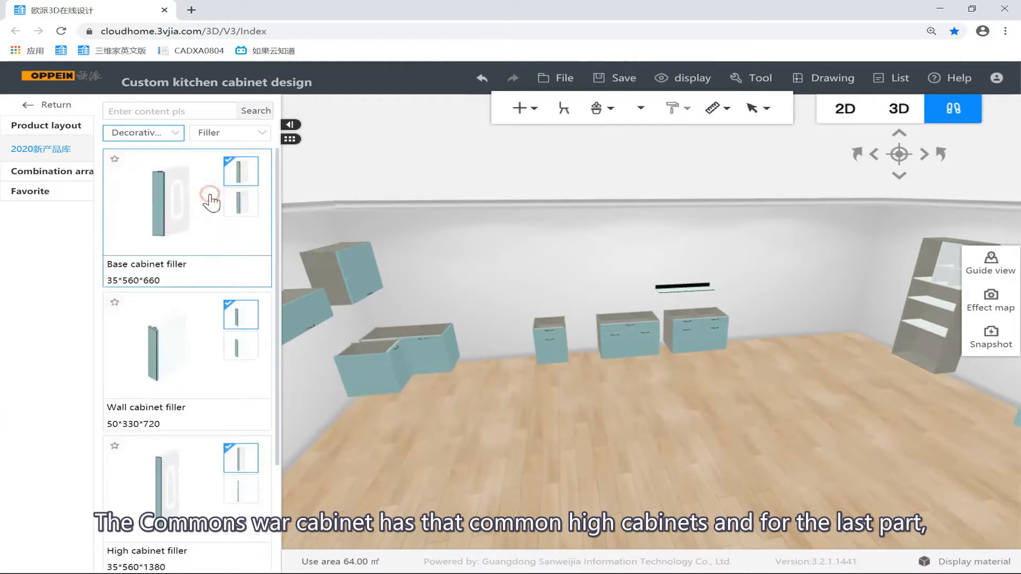
pyautogui.click(226, 134)
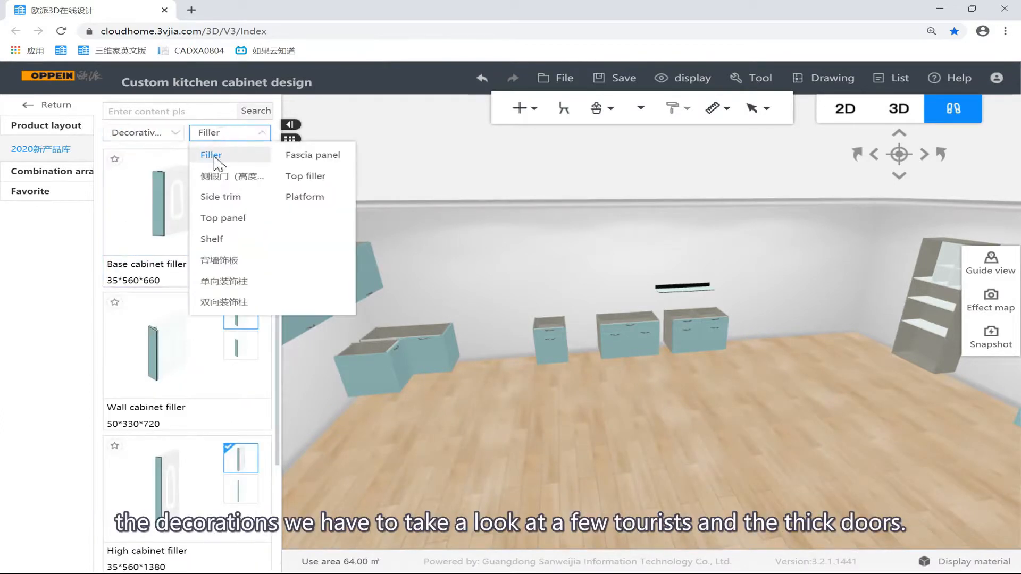
pyautogui.click(224, 176)
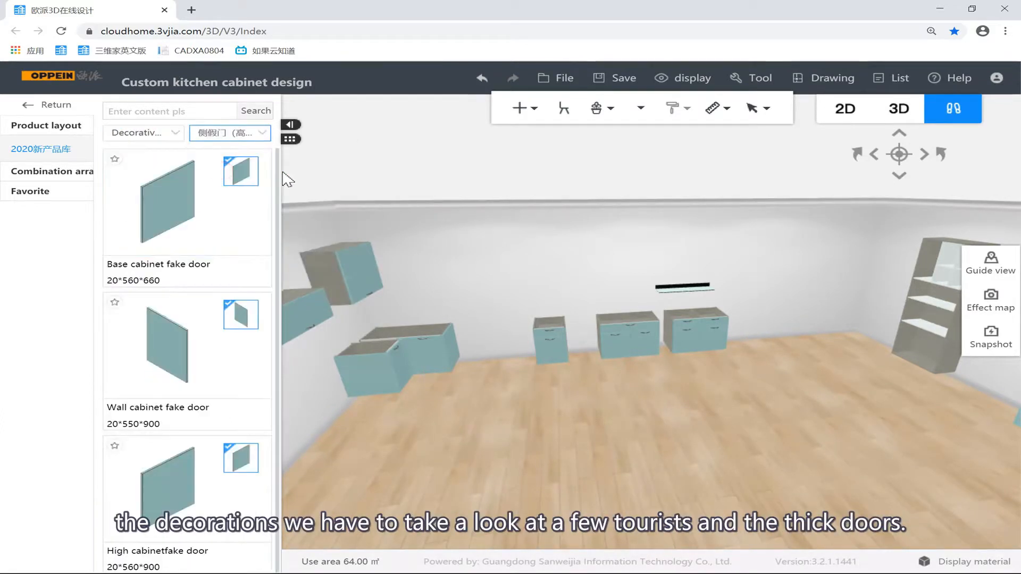
# Place the 600*350*16 cabinet material top panel on the wall above the row of base cabinets.
pyautogui.click(247, 140)
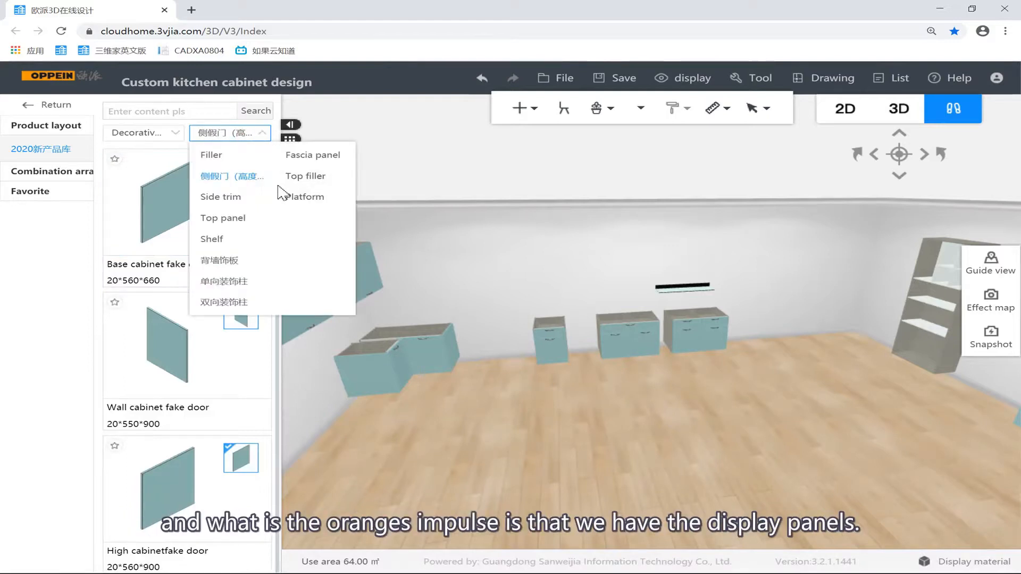
pyautogui.click(220, 218)
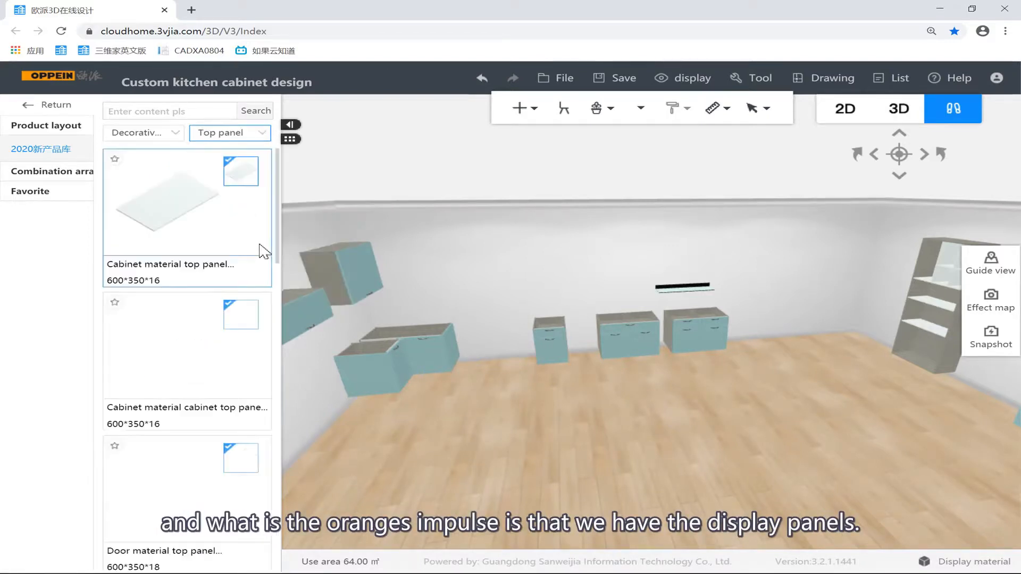
pyautogui.click(165, 213)
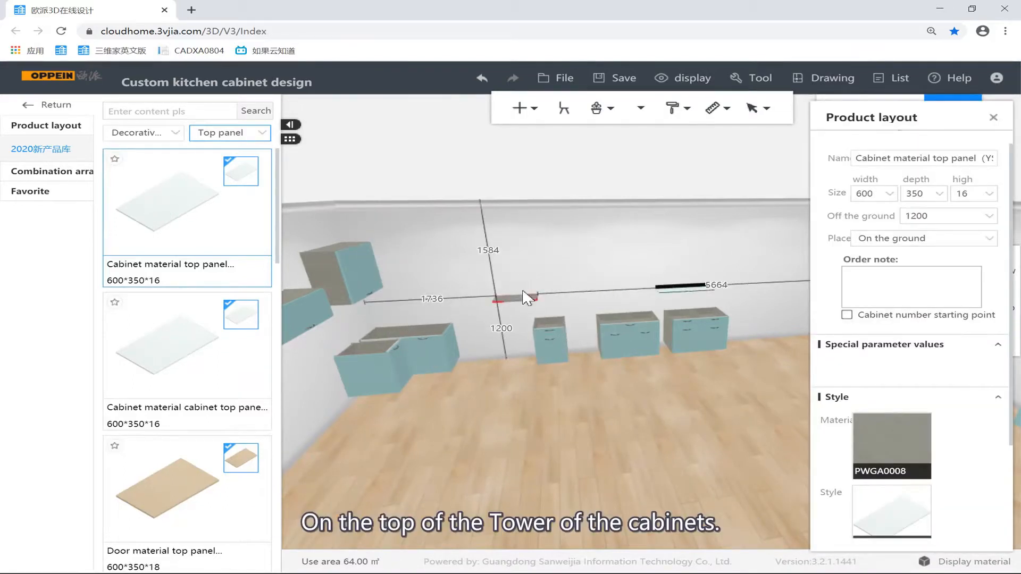
pyautogui.moveTo(514, 294)
pyautogui.mouseDown(button='right')
pyautogui.moveTo(547, 327)
pyautogui.moveTo(497, 280)
pyautogui.moveTo(520, 276)
pyautogui.mouseUp(button='right')
pyautogui.click(509, 265)
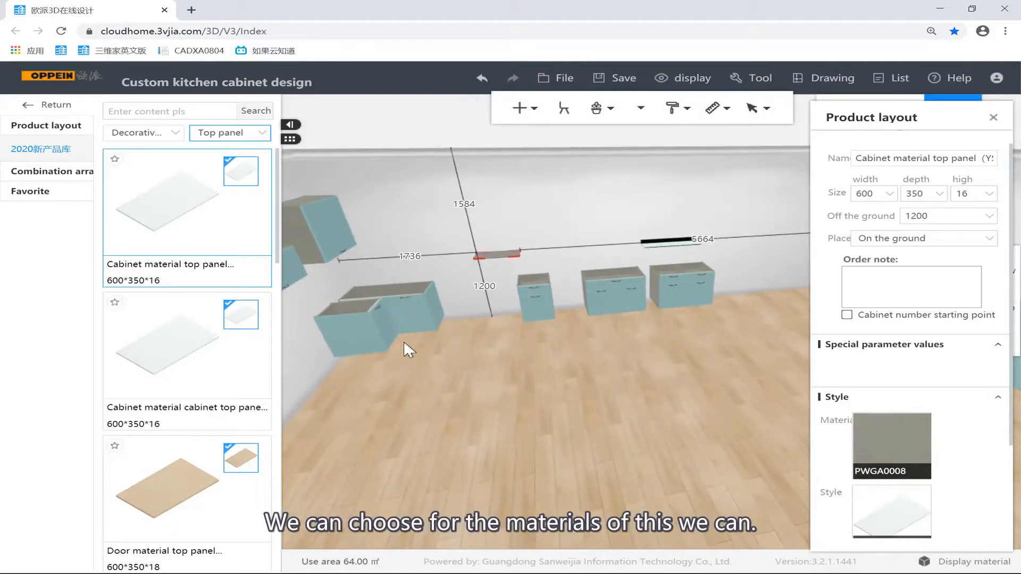
# Browse the top panel models in the different thicknesses, from the 18 mm door material to the 50 mm panels.
pyautogui.scroll(-3, 143, 367)
pyautogui.scroll(-5, 170, 393)
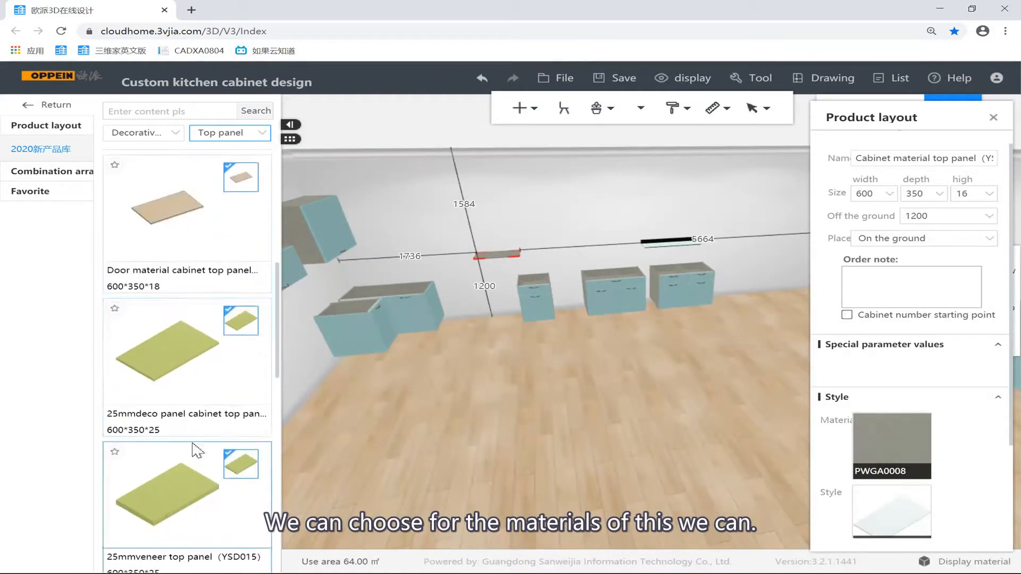
pyautogui.scroll(-3, 162, 351)
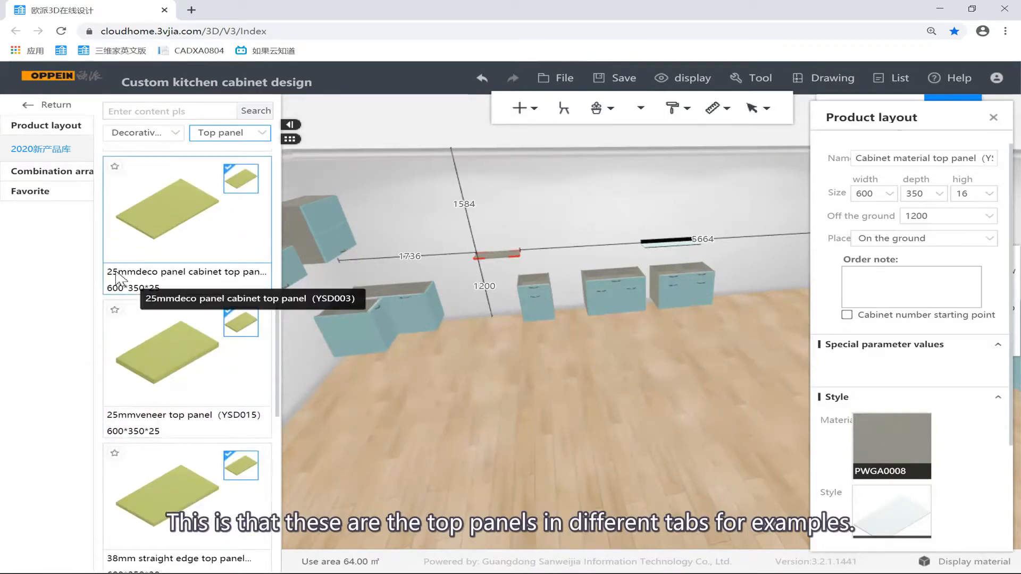
pyautogui.scroll(-3, 151, 282)
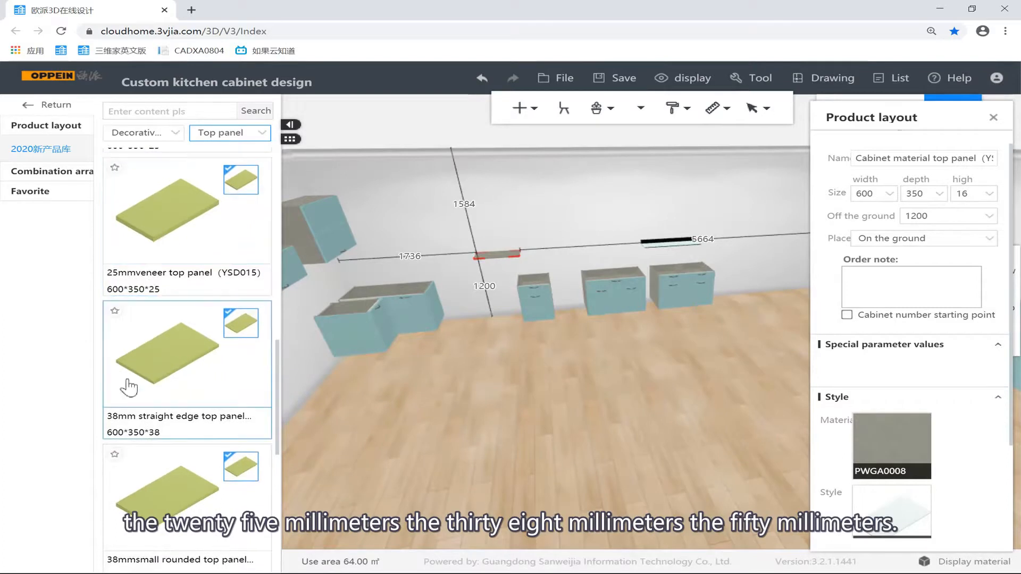
pyautogui.scroll(-9, 140, 423)
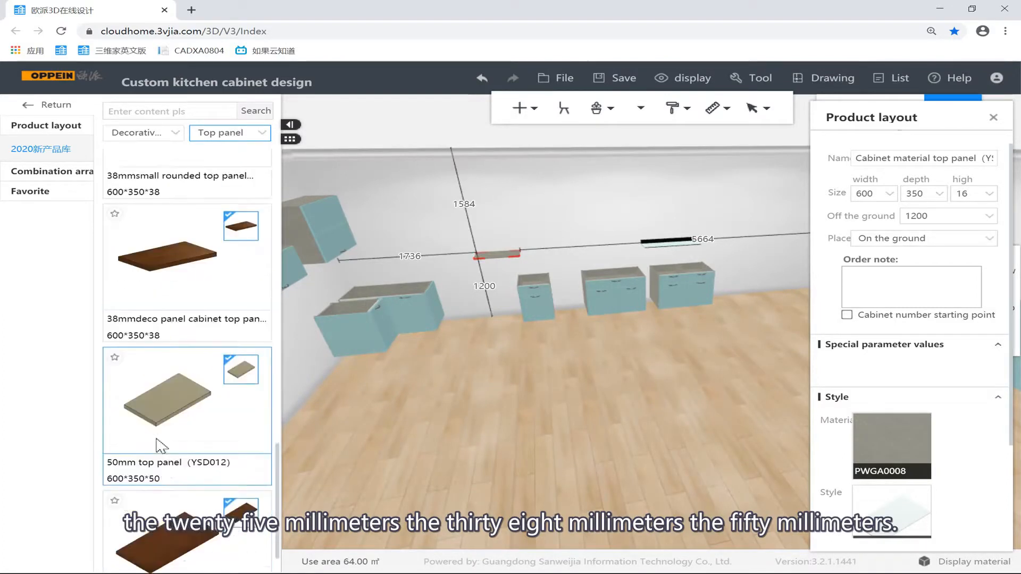
# Place the Glass shelf (YSG005) from the shelf category on the wall above the base cabinets, 1500 off the ground.
pyautogui.click(226, 133)
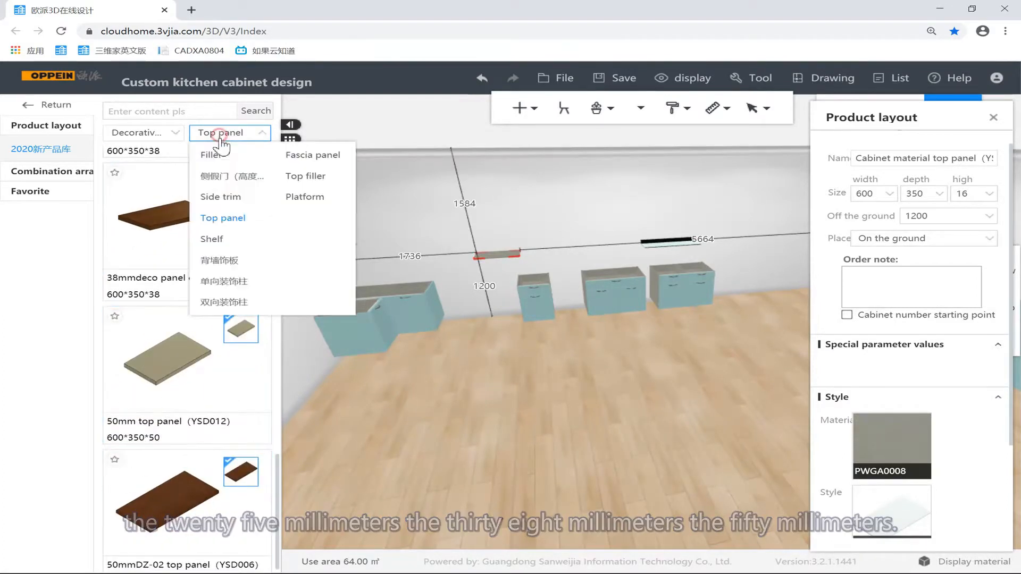
pyautogui.click(222, 240)
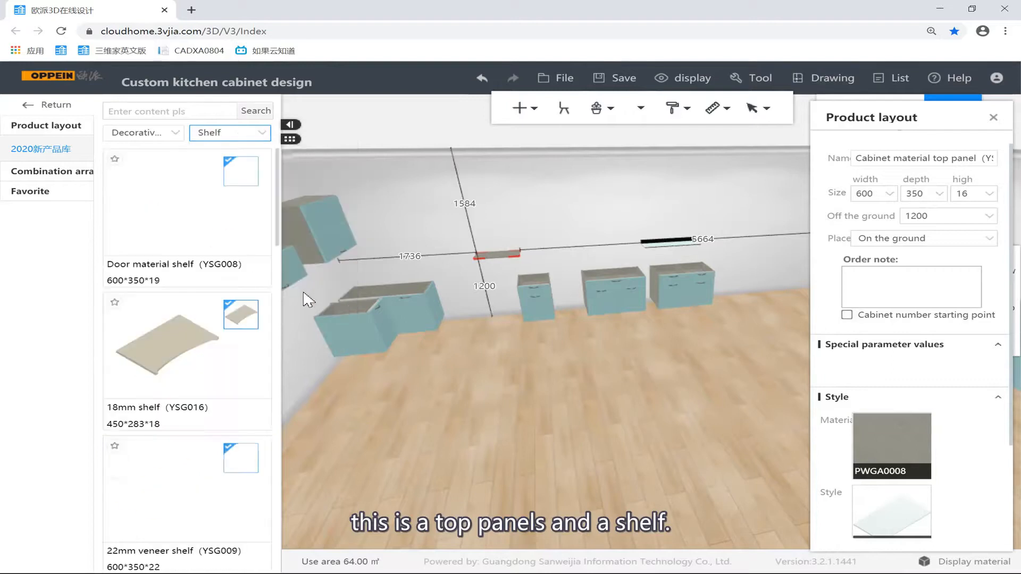
pyautogui.click(392, 348)
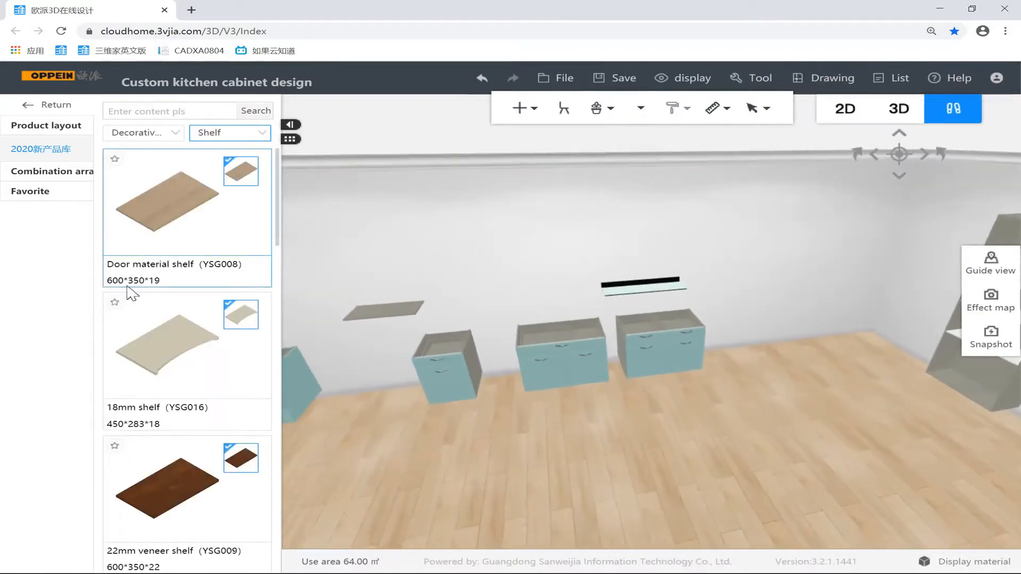
pyautogui.scroll(-5, 165, 346)
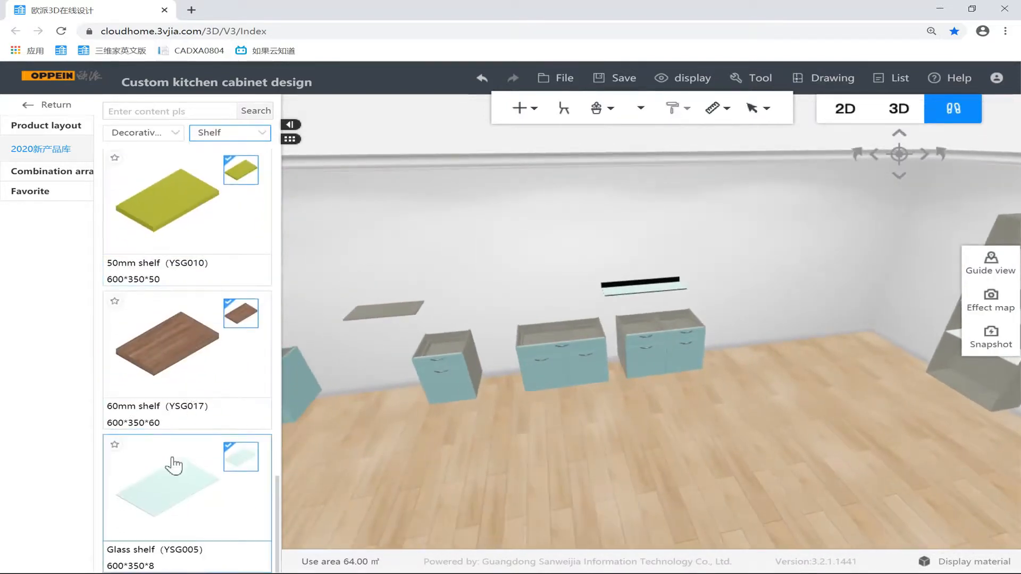
pyautogui.moveTo(155, 499); pyautogui.dragTo(486, 283)
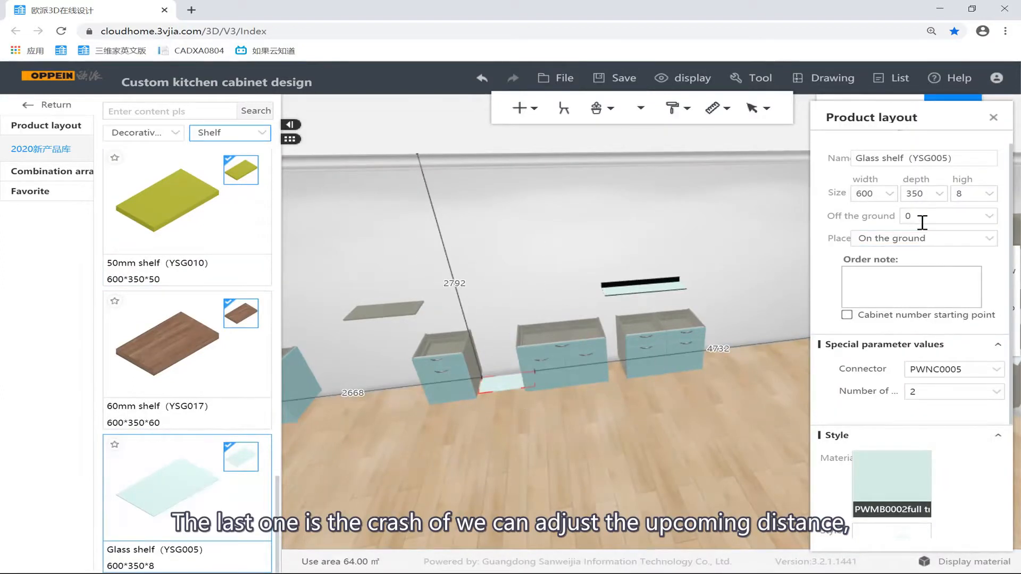
pyautogui.write('1500')
pyautogui.press('Return')
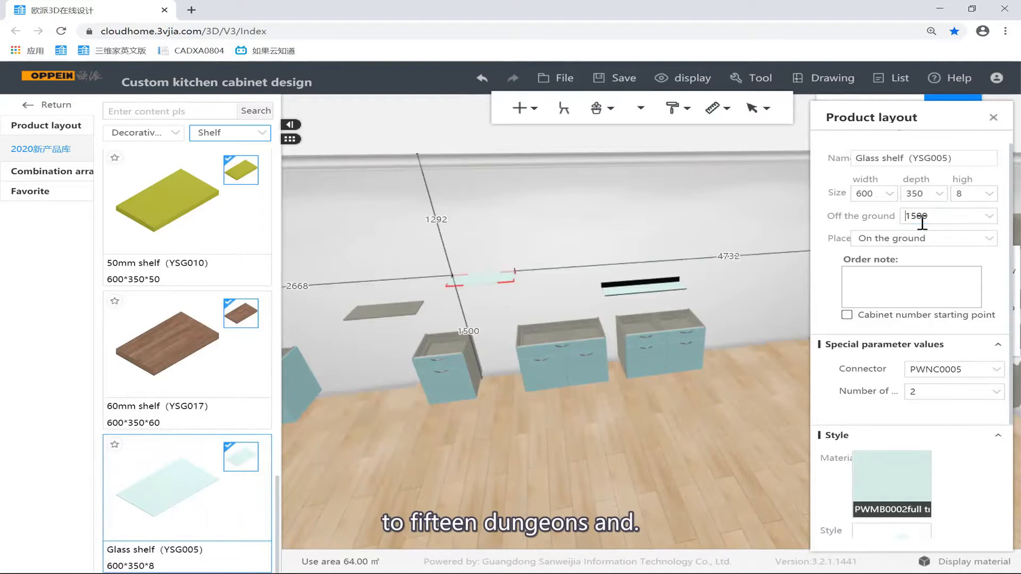
pyautogui.click(565, 208)
pyautogui.scroll(3, 673, 321)
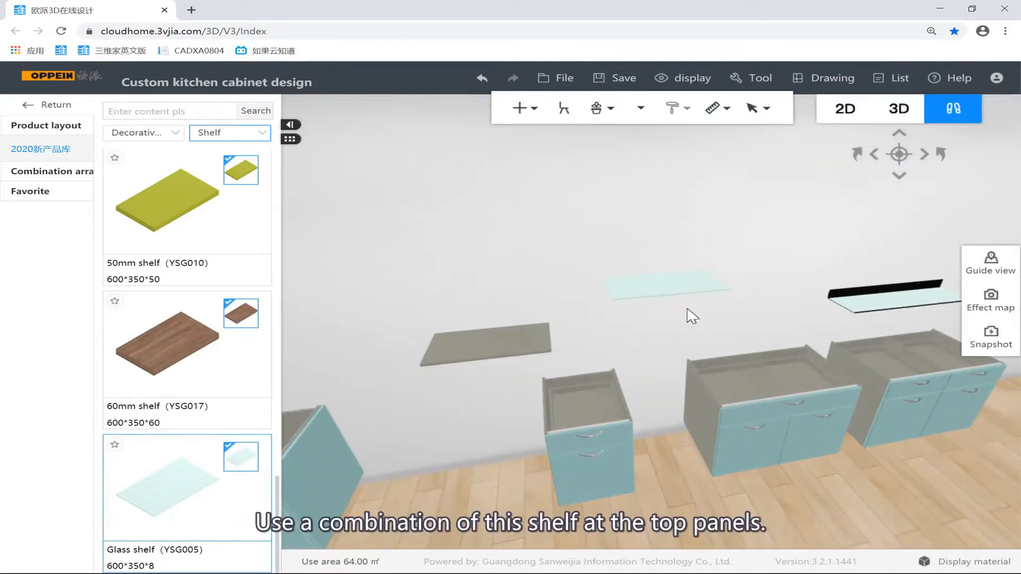
# Show the back wall decoration panels (背墙饰板) and place the one-way decorative column YSB004 past the end of the base cabinet row.
pyautogui.click(225, 133)
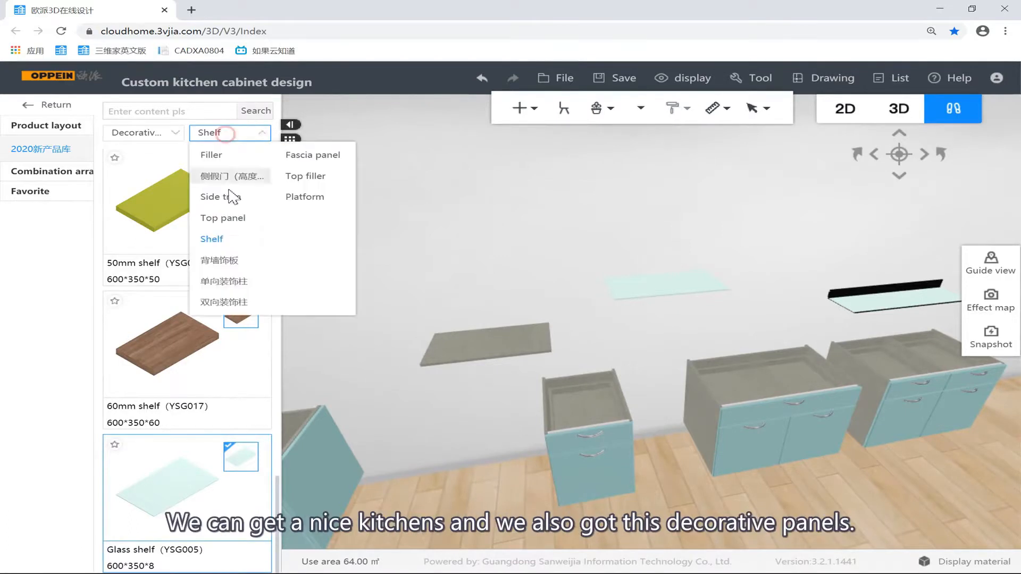
pyautogui.click(232, 262)
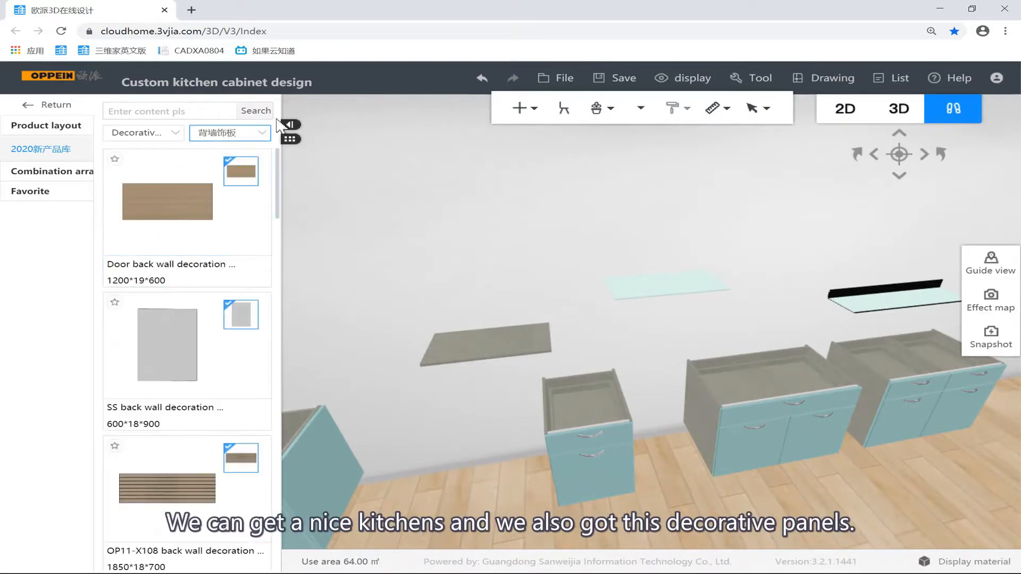
pyautogui.click(250, 133)
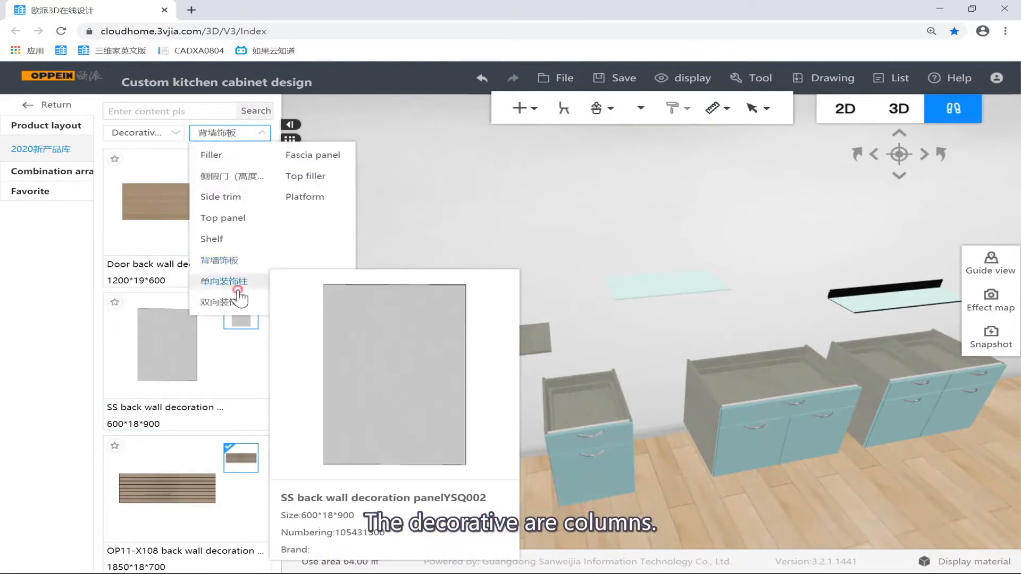
pyautogui.click(236, 287)
pyautogui.press('s')
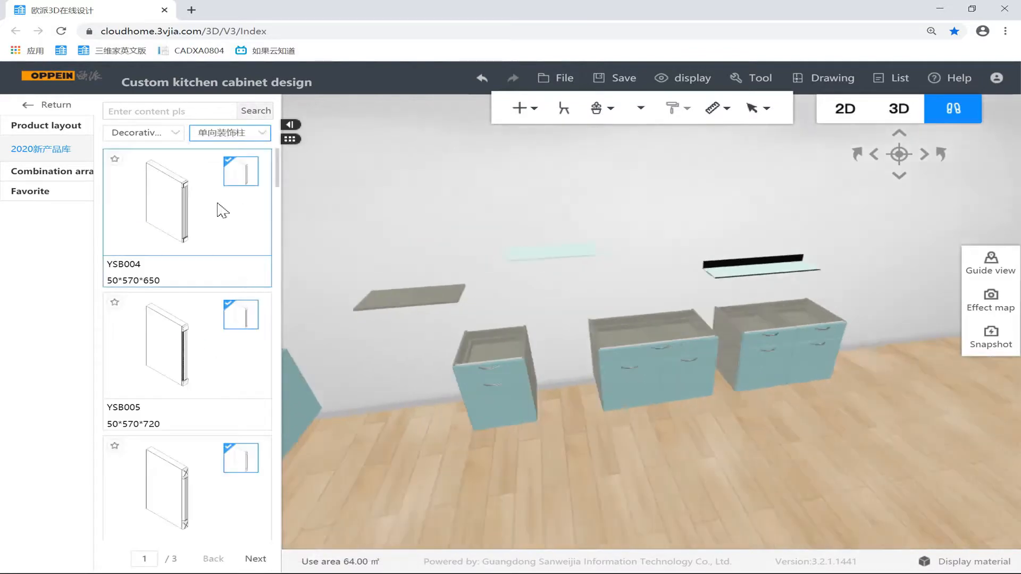
pyautogui.press('d')
pyautogui.click(185, 204)
pyautogui.click(774, 231)
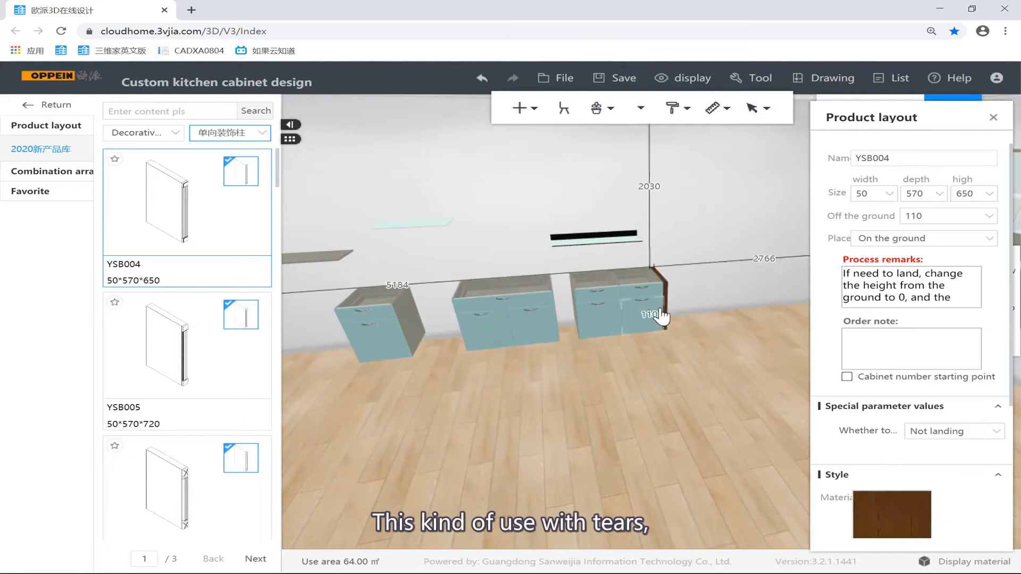
# Examine the front profile of the placed YSB004 decorative column up close.
pyautogui.click(674, 350)
pyautogui.moveTo(674, 350); pyautogui.dragTo(647, 351, button='right')
pyautogui.scroll(4, 628, 352)
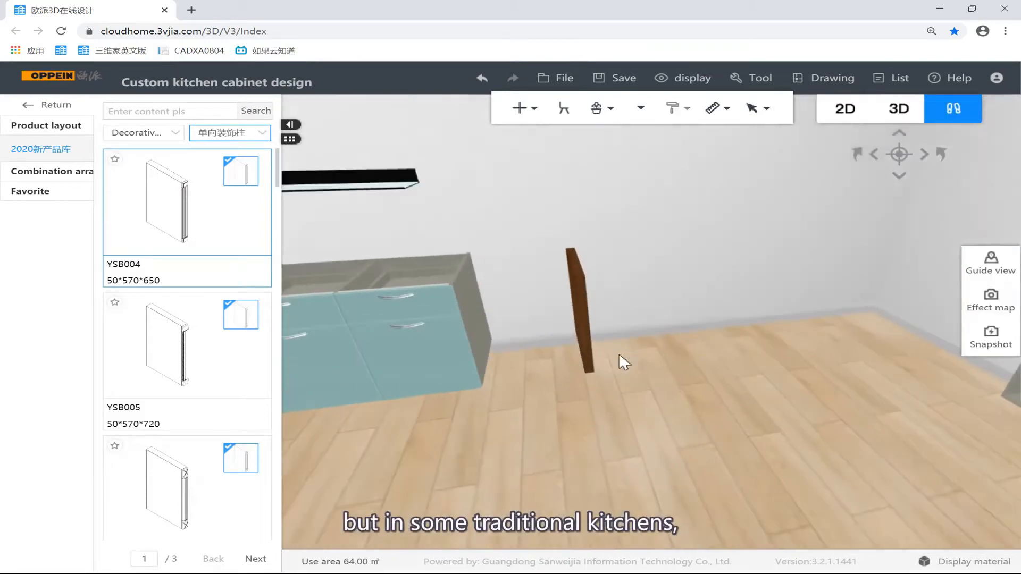
pyautogui.moveTo(597, 314); pyautogui.dragTo(412, 307, button='right')
pyautogui.click(498, 304)
pyautogui.moveTo(498, 304); pyautogui.dragTo(626, 314, button='right')
pyautogui.scroll(3, 577, 397)
pyautogui.click(626, 314)
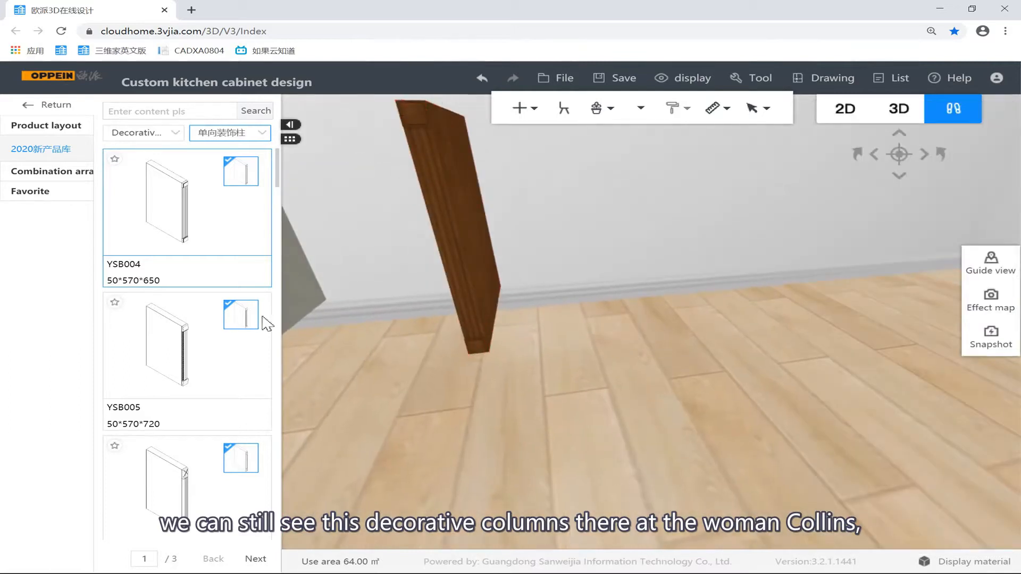
# Place the YSB005 decorative column along the same wall, about 820 mm from the YSB004 column.
pyautogui.click(177, 351)
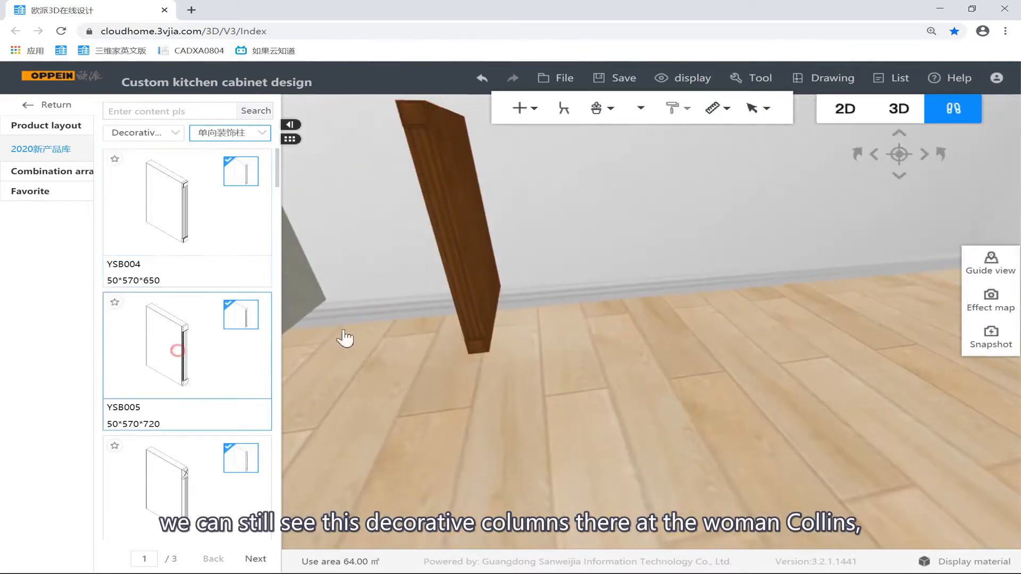
pyautogui.click(710, 263)
pyautogui.moveTo(661, 357); pyautogui.dragTo(500, 397, button='right')
pyautogui.scroll(-3, 499, 398)
pyautogui.moveTo(593, 360)
pyautogui.mouseDown(button='right')
pyautogui.moveTo(611, 382)
pyautogui.moveTo(588, 356)
pyautogui.mouseUp(button='right')
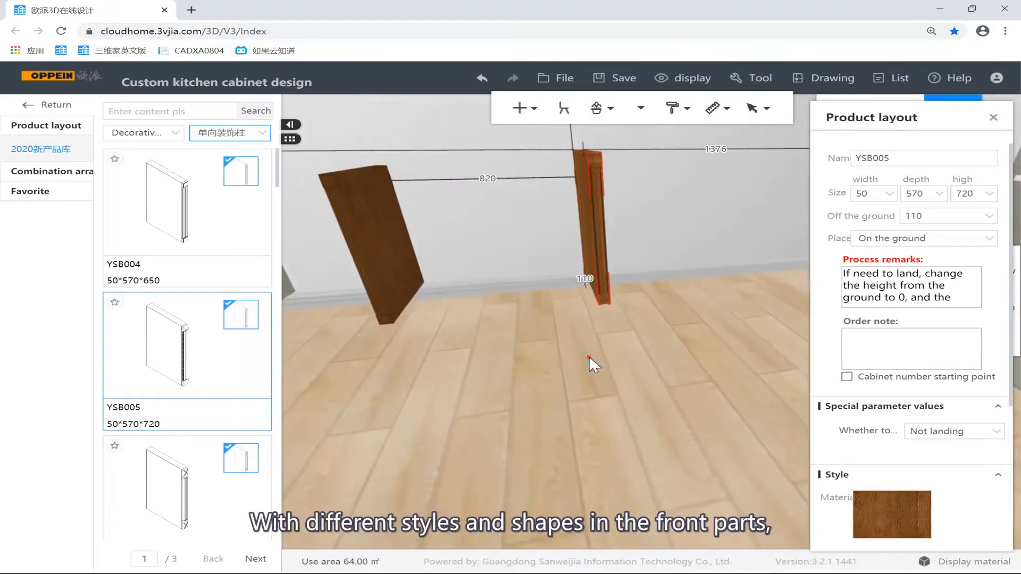
pyautogui.click(589, 355)
# Place the YSB023B base cabinet column between the two wooden columns and browse its wall and high cabinet versions.
pyautogui.scroll(-10, 215, 355)
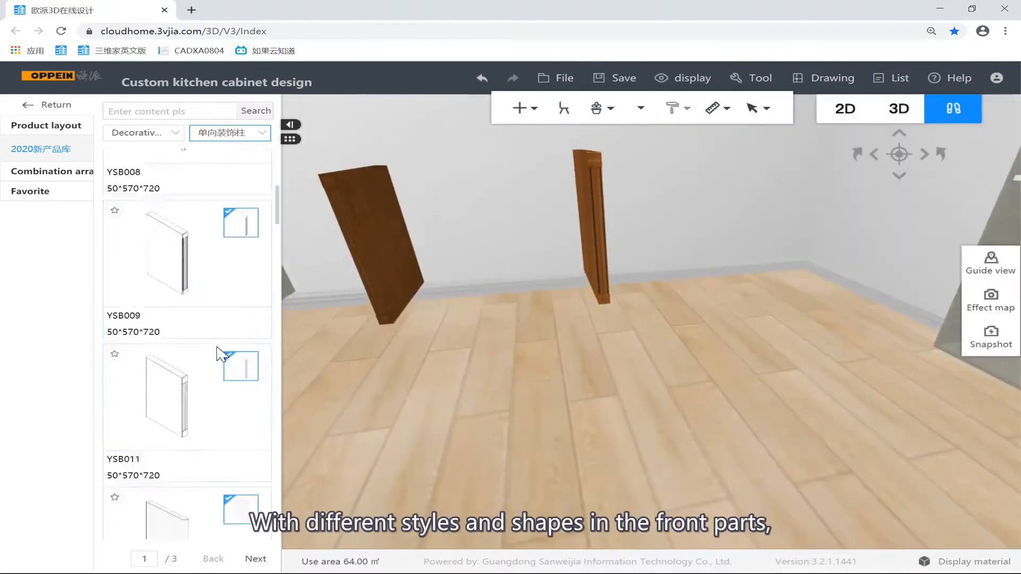
pyautogui.click(502, 221)
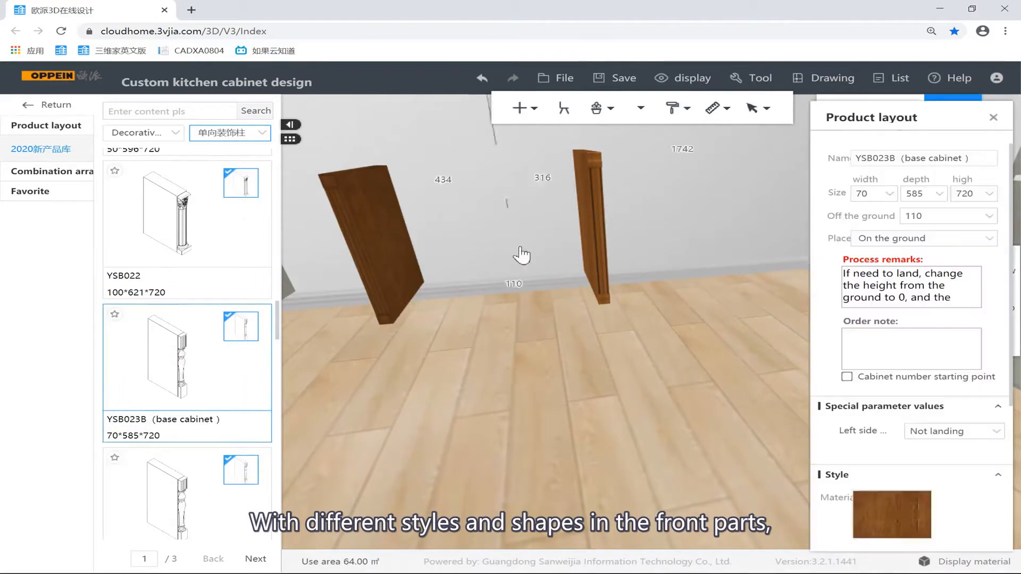
pyautogui.scroll(-10, 223, 446)
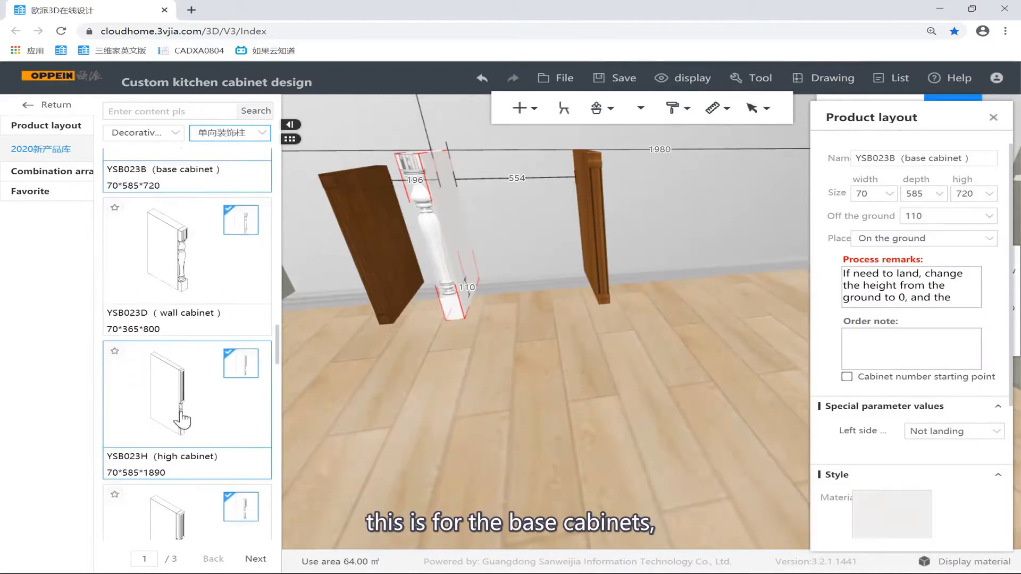
pyautogui.scroll(6, 179, 463)
pyautogui.scroll(-3, 178, 463)
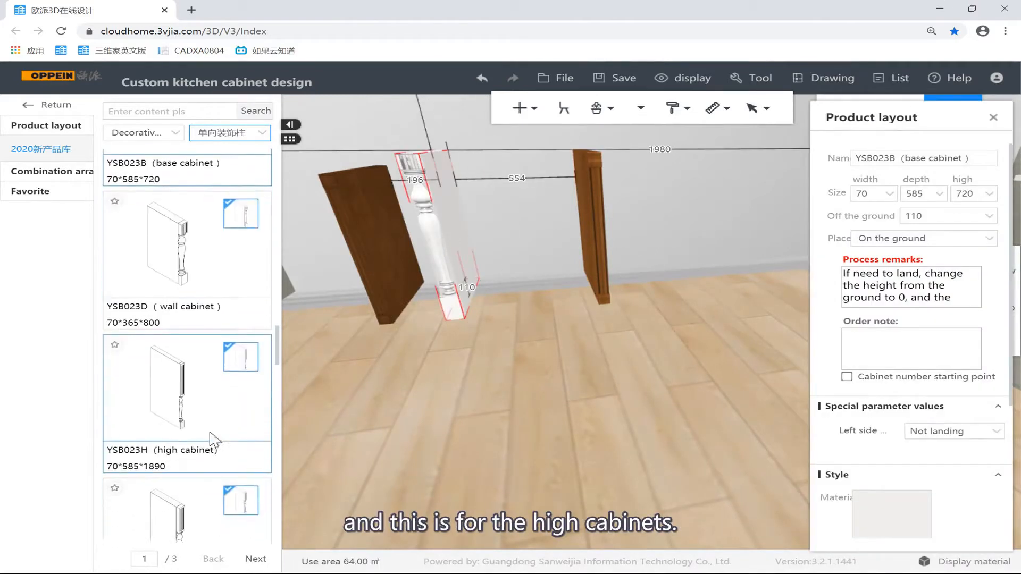
# Place the YSB023H high cabinet column between the YSB005 column and the room corner, about 578 mm from YSB005.
pyautogui.click(212, 436)
pyautogui.click(701, 239)
pyautogui.moveTo(715, 362); pyautogui.dragTo(703, 273)
pyautogui.moveTo(660, 345); pyautogui.dragTo(636, 318)
pyautogui.click(655, 280)
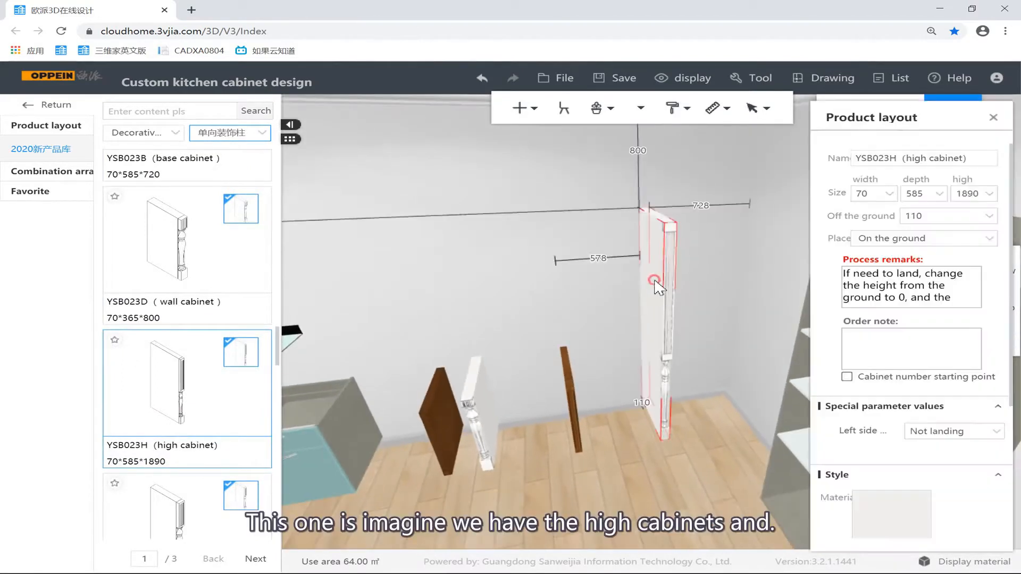
# Show the straight and L-shaped models in the top filler category and turn to the wall of high cabinets.
pyautogui.click(248, 137)
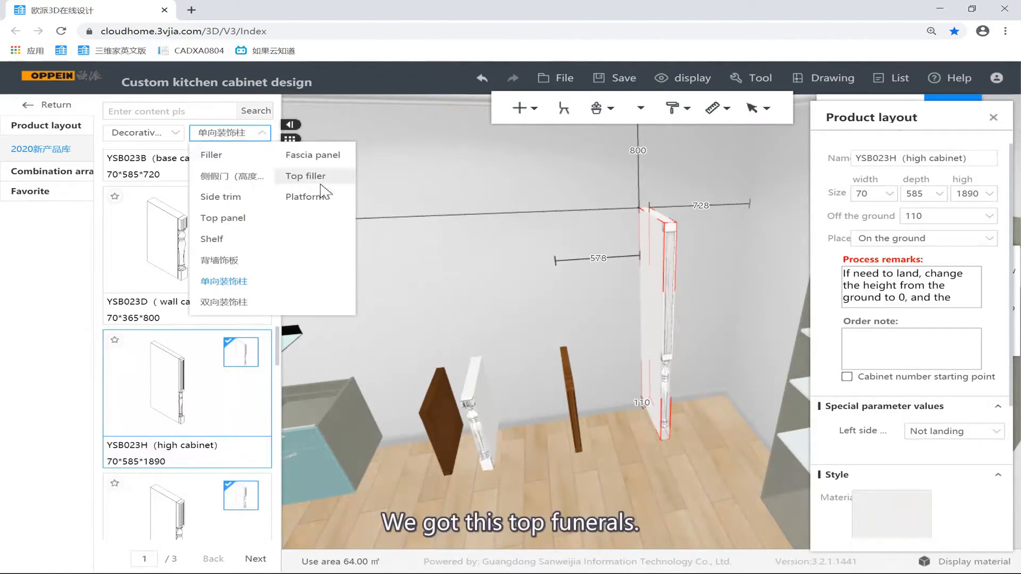
pyautogui.click(306, 176)
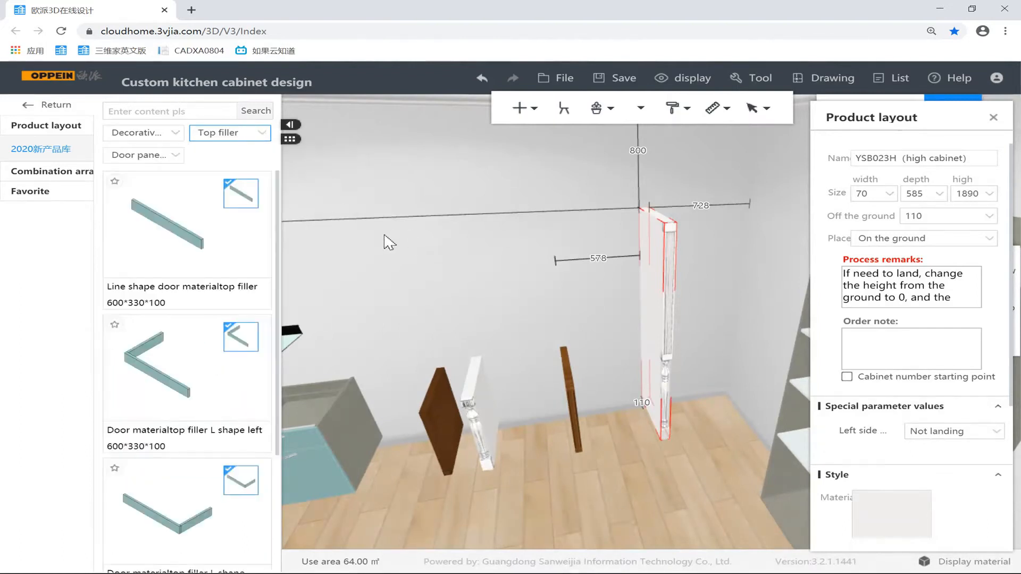
pyautogui.moveTo(362, 224); pyautogui.dragTo(360, 219, button='right')
pyautogui.click(312, 214)
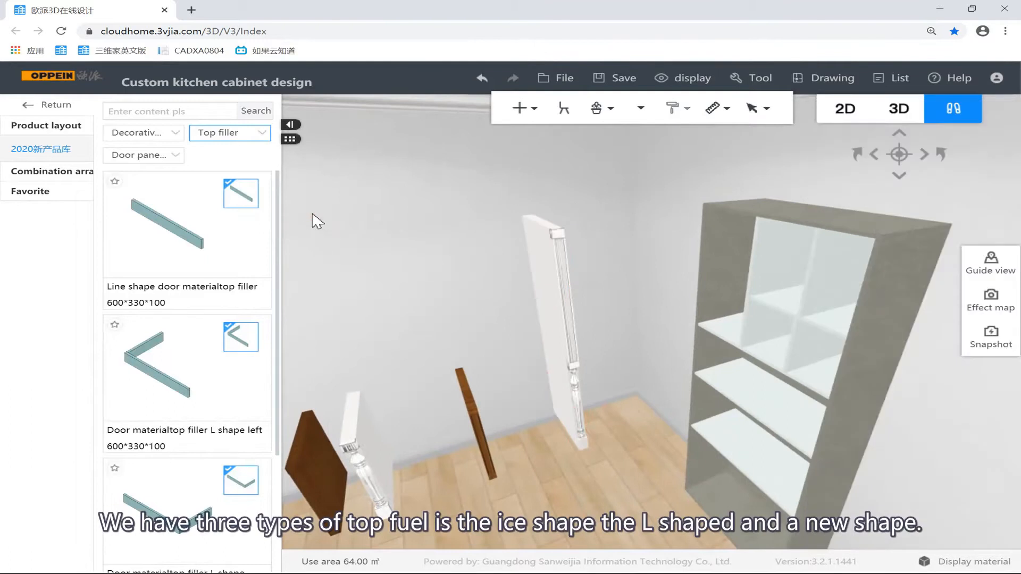
pyautogui.scroll(-3, 312, 214)
pyautogui.moveTo(391, 148); pyautogui.dragTo(600, 160, button='right')
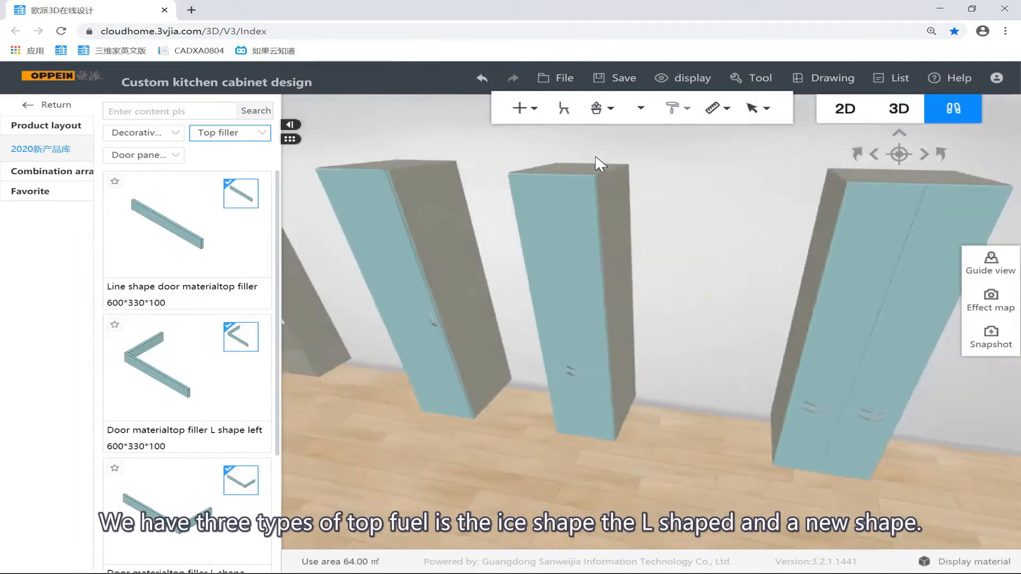
pyautogui.scroll(-3, 596, 156)
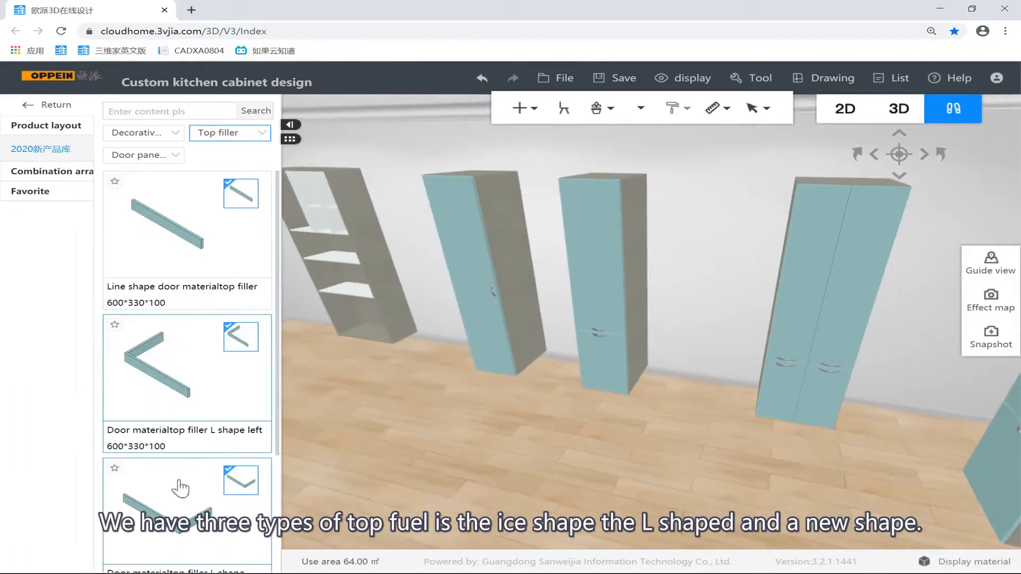
# Gather the high cabinets into a row, placing the built-in fridge high cabinet flush against the adjoining door cabinets.
pyautogui.moveTo(452, 236); pyautogui.dragTo(603, 219, button='right')
pyautogui.moveTo(524, 203); pyautogui.dragTo(580, 196, button='right')
pyautogui.click(584, 202)
pyautogui.moveTo(584, 202); pyautogui.dragTo(632, 177)
pyautogui.click(499, 171)
pyautogui.moveTo(498, 171); pyautogui.dragTo(577, 180, button='right')
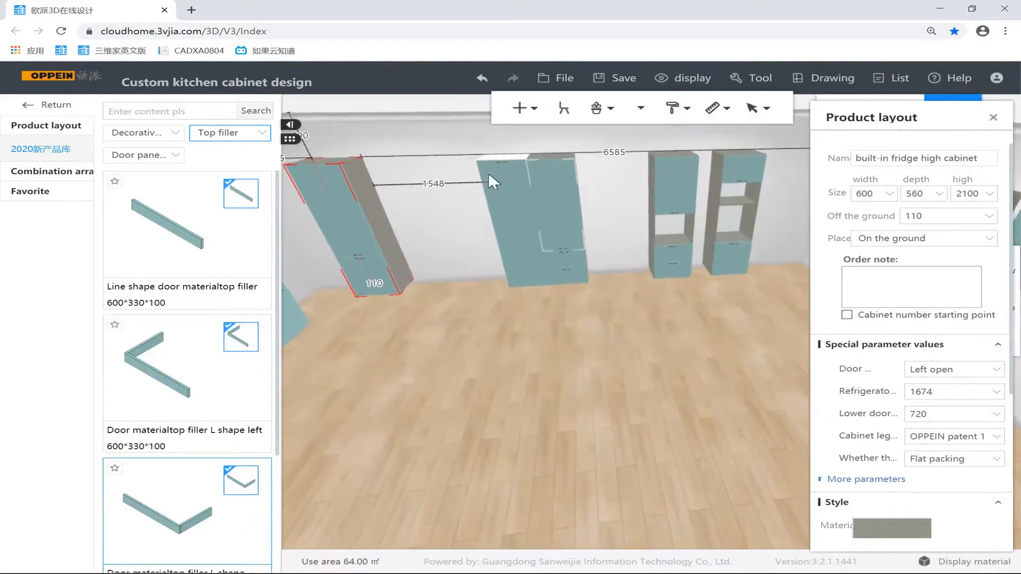
pyautogui.moveTo(366, 184); pyautogui.dragTo(648, 168)
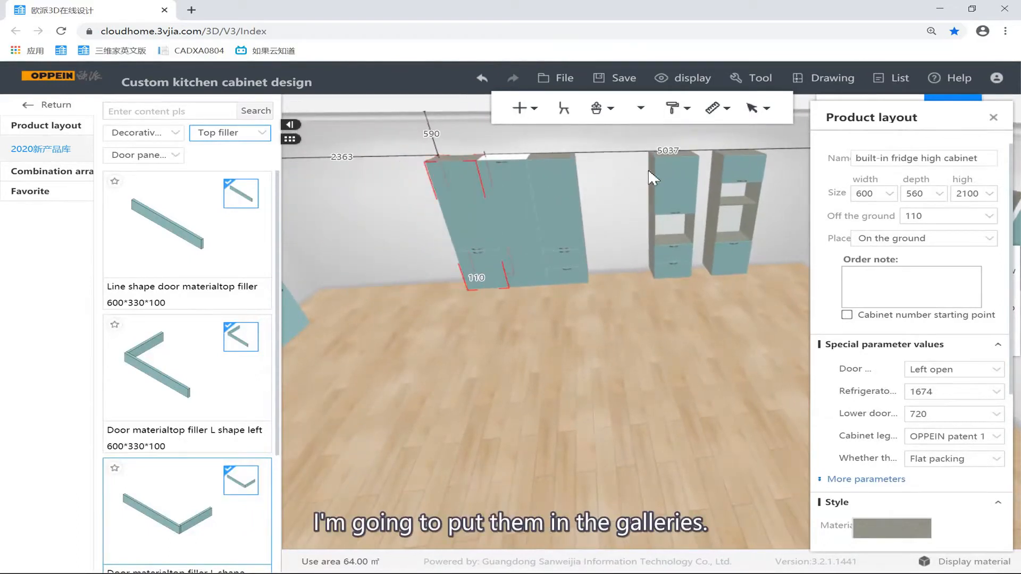
# Move the 单门+电器+二抽高柜 high cabinet flush against the open end of the high cabinet row.
pyautogui.click(649, 175)
pyautogui.moveTo(649, 175)
pyautogui.mouseDown(button='right')
pyautogui.moveTo(581, 177)
pyautogui.moveTo(658, 182)
pyautogui.mouseUp(button='right')
pyautogui.click(658, 182)
pyautogui.click(668, 162)
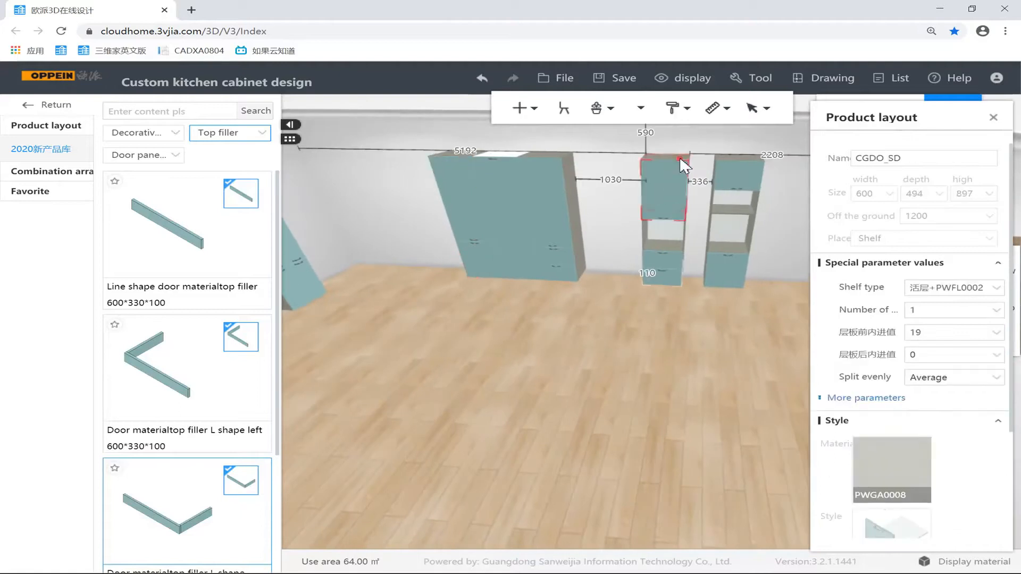
pyautogui.click(678, 156)
pyautogui.moveTo(677, 157); pyautogui.dragTo(626, 162)
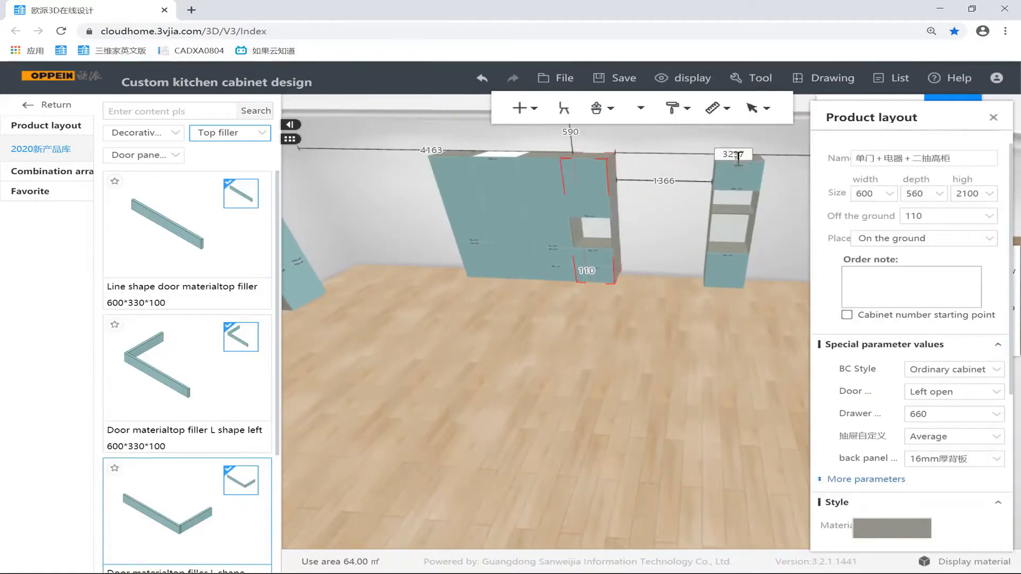
# Move the 翻门+双电器+门高柜 high cabinet flush against the open end of the high cabinet row.
pyautogui.click(756, 154)
pyautogui.click(749, 156)
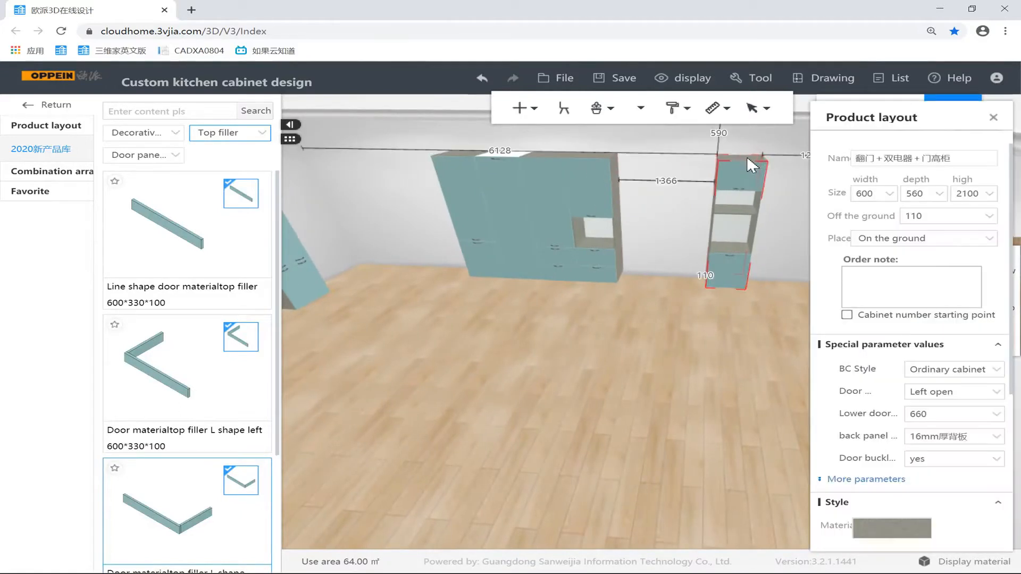
pyautogui.moveTo(745, 157); pyautogui.dragTo(640, 164)
pyautogui.moveTo(563, 327); pyautogui.dragTo(332, 146)
pyautogui.scroll(5, 565, 218)
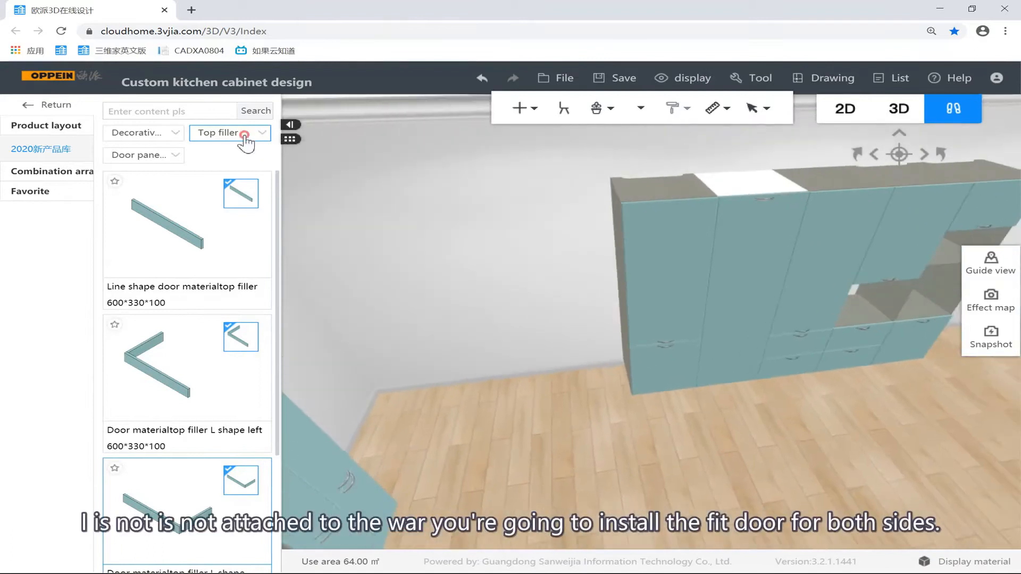
# Install high cabinet fake doors on both exposed ends of the high cabinet row.
pyautogui.click(230, 133)
pyautogui.click(221, 175)
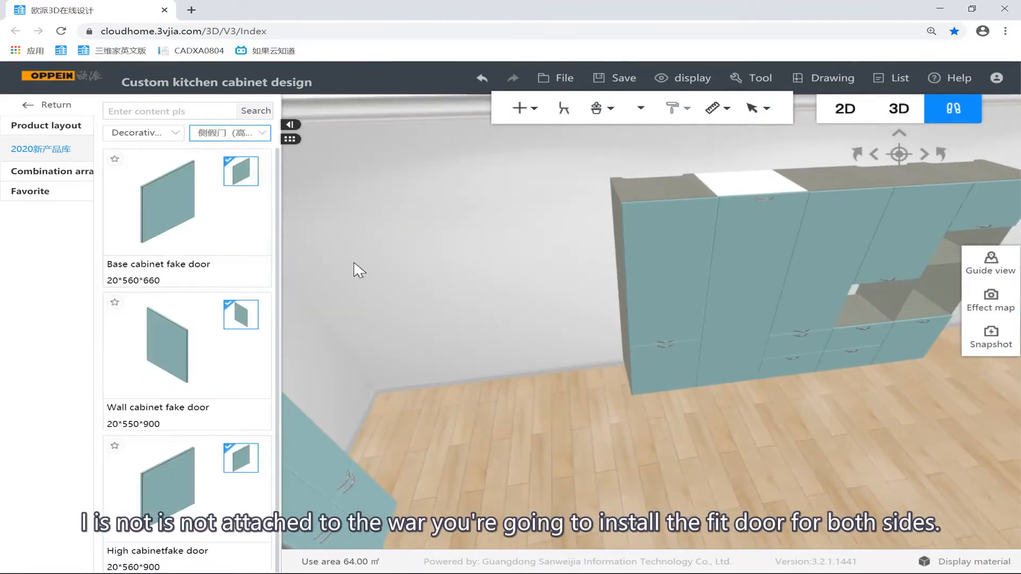
pyautogui.moveTo(194, 449); pyautogui.dragTo(603, 326)
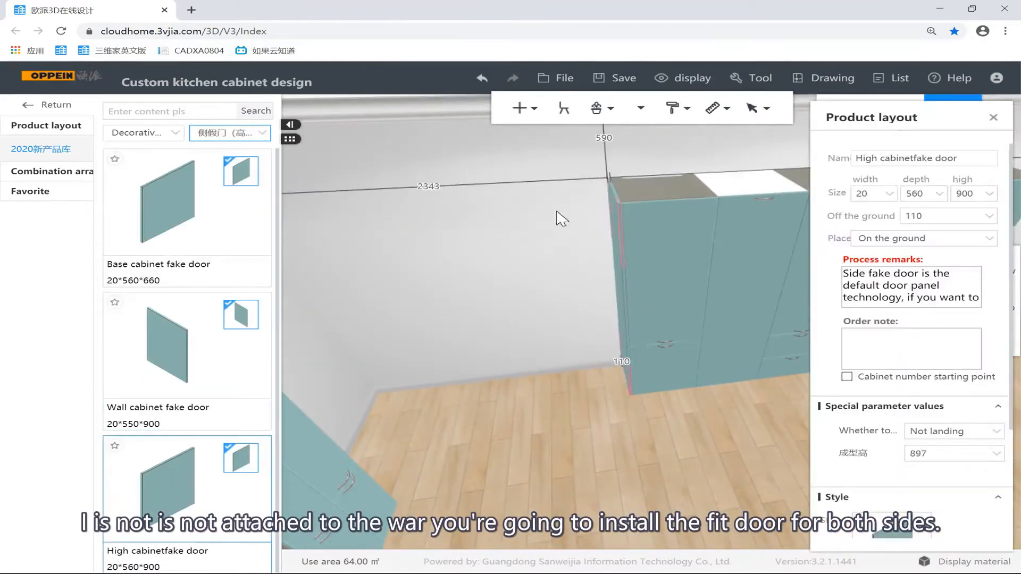
pyautogui.moveTo(547, 191); pyautogui.dragTo(433, 191)
pyautogui.moveTo(191, 497); pyautogui.dragTo(577, 311)
pyautogui.moveTo(472, 456); pyautogui.dragTo(490, 332)
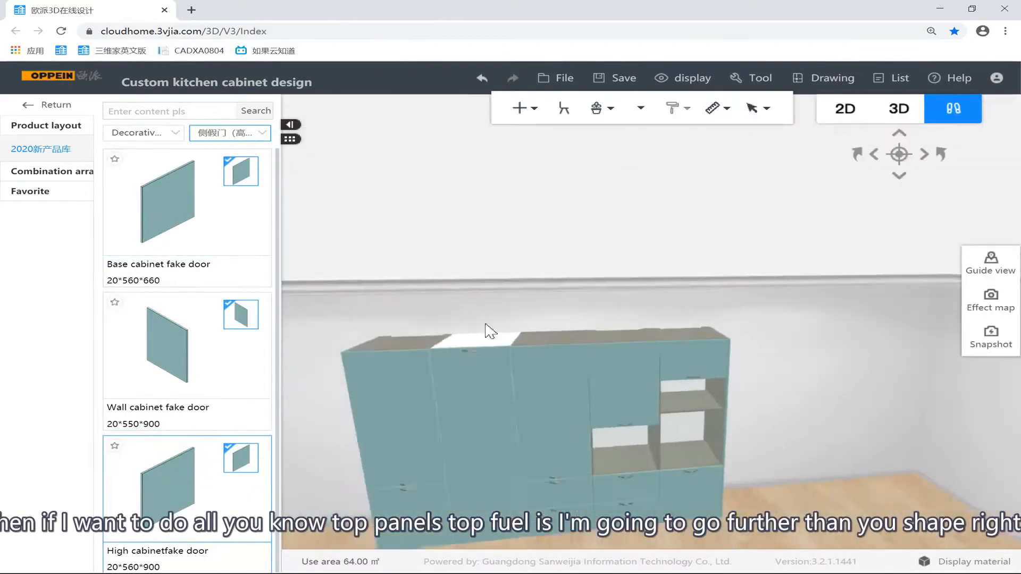
# Turn to the front of the high cabinet row and show the models in the top filler category.
pyautogui.scroll(-3, 490, 331)
pyautogui.moveTo(353, 330); pyautogui.dragTo(301, 437)
pyautogui.click(226, 134)
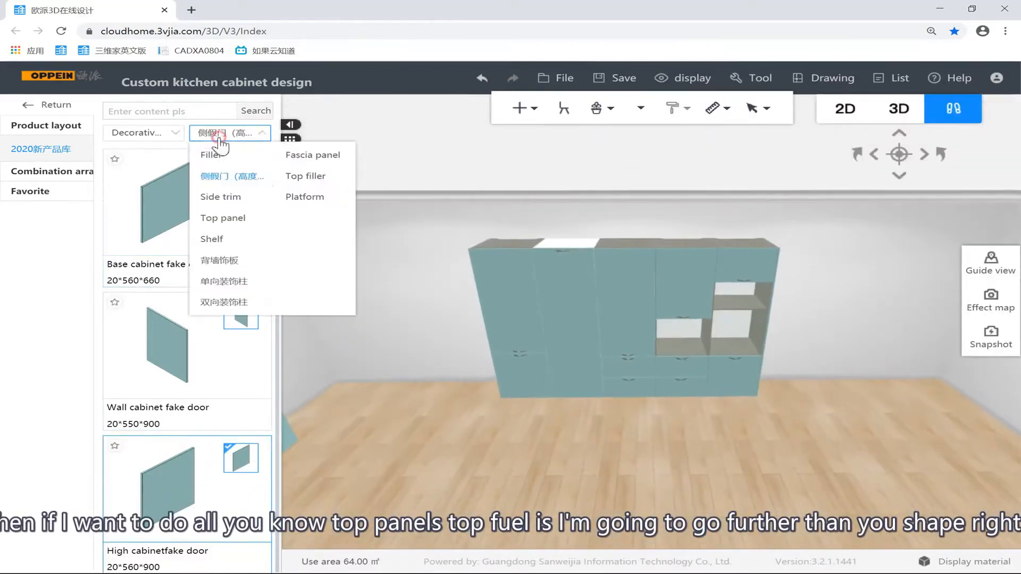
pyautogui.click(302, 171)
pyautogui.moveTo(233, 208)
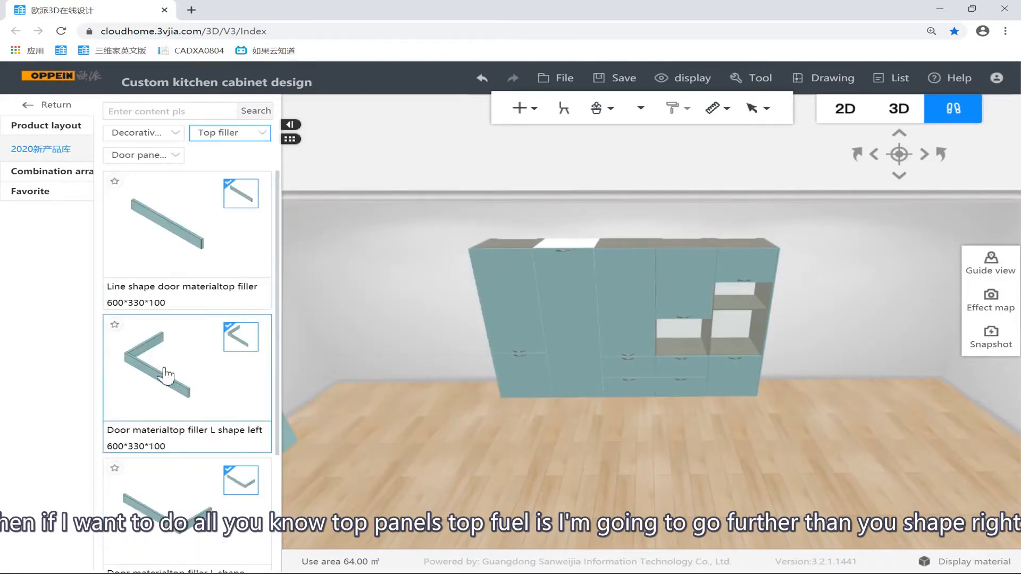
pyautogui.scroll(-3, 166, 374)
# Place a U-shaped door material top filler on the high cabinet row and check its off-ground height against the cabinets' height.
pyautogui.click(179, 486)
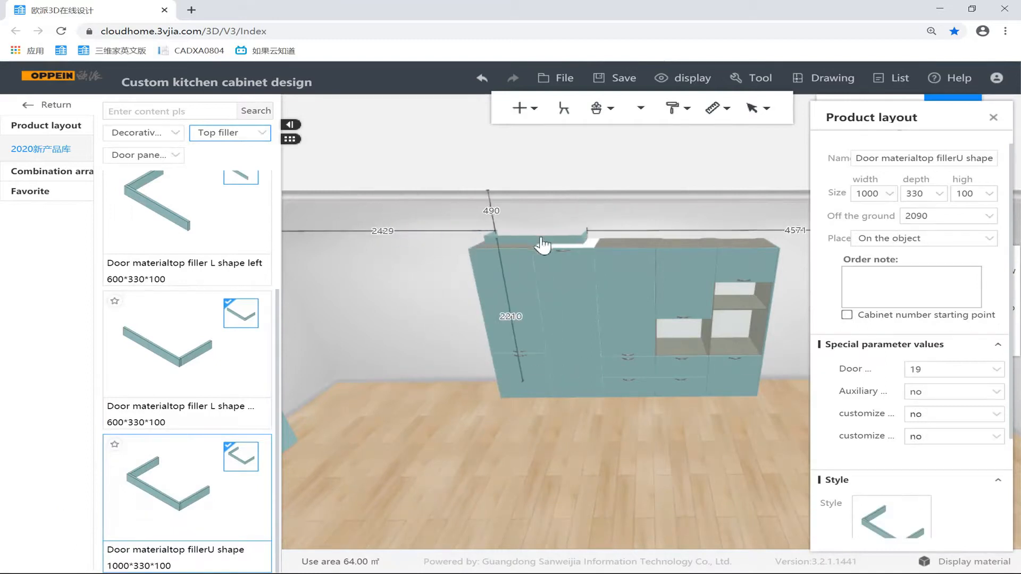
pyautogui.click(426, 308)
pyautogui.scroll(3, 648, 225)
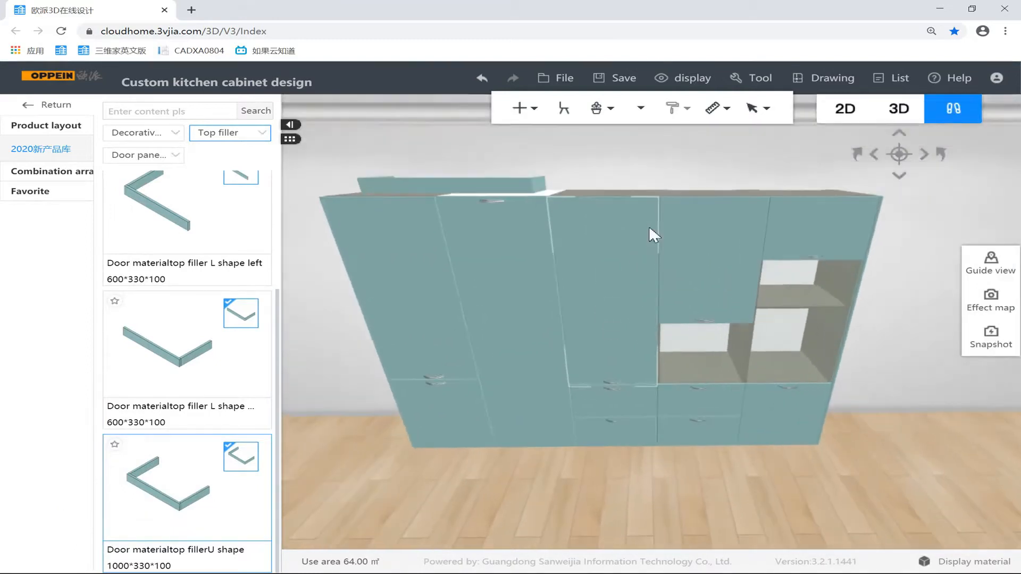
pyautogui.click(615, 193)
pyautogui.press('a')
pyautogui.press('d')
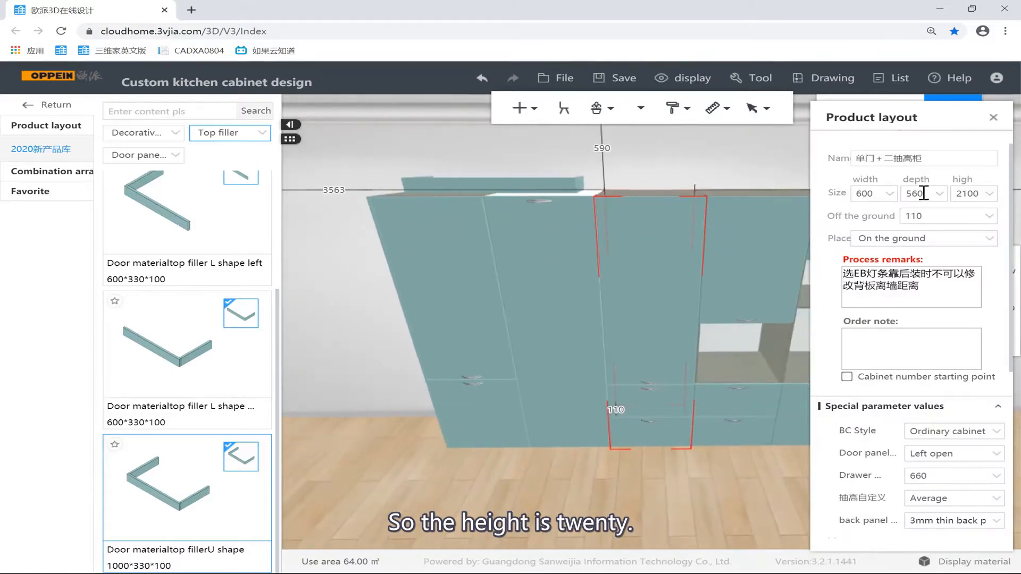
pyautogui.click(583, 181)
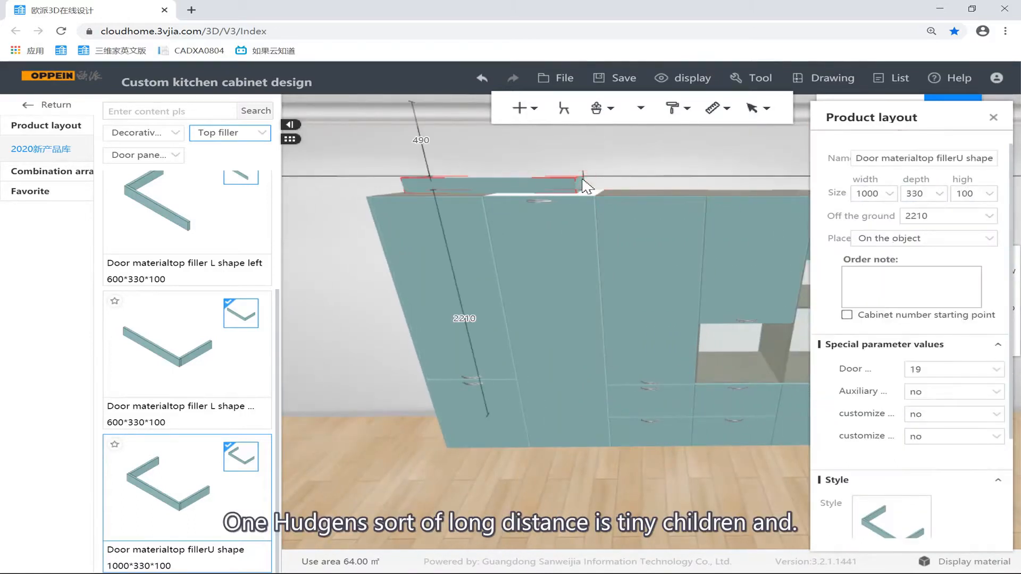
pyautogui.doubleClick(929, 215)
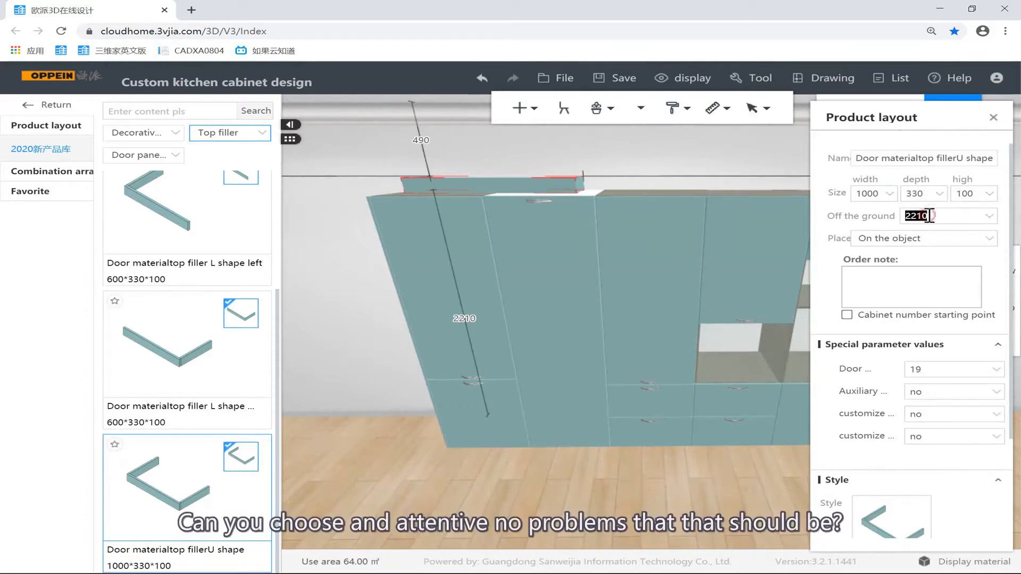
pyautogui.click(653, 169)
# Set the U-shaped top filler's depth first to 600 mm, and correct it to 560 mm.
pyautogui.moveTo(652, 168); pyautogui.dragTo(704, 208, button='right')
pyautogui.click(633, 334)
pyautogui.click(613, 349)
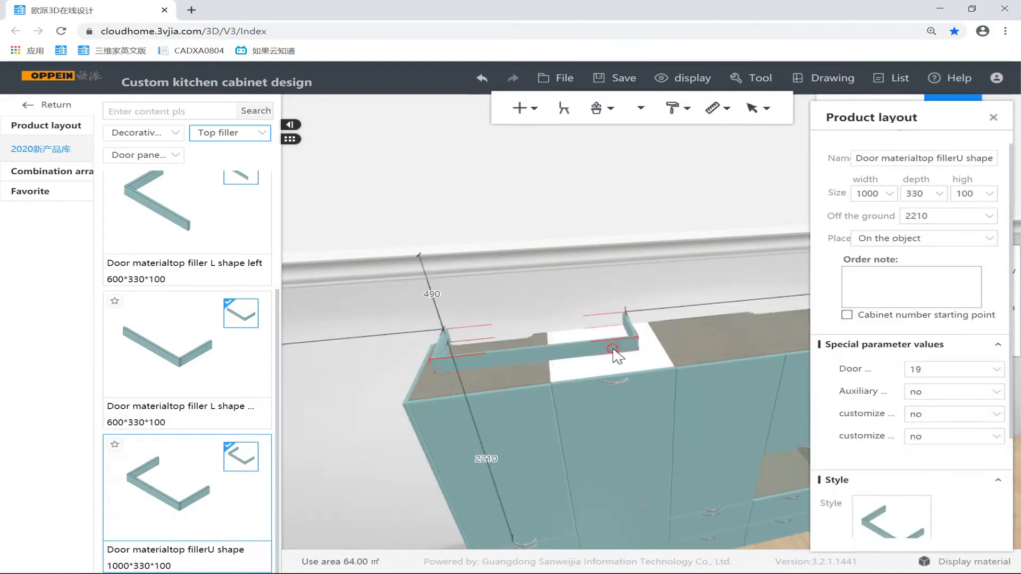
pyautogui.doubleClick(913, 194)
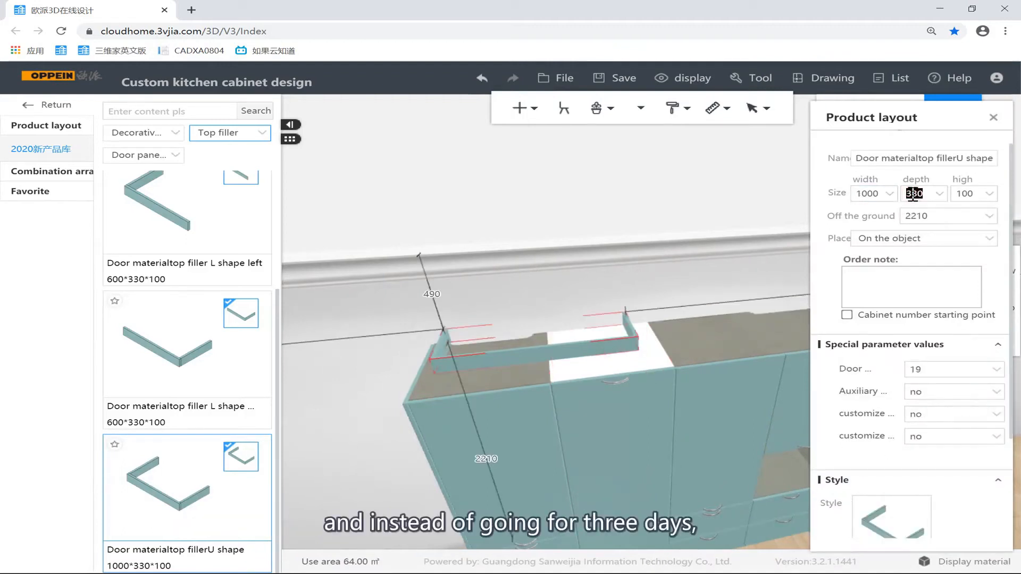
pyautogui.write('600')
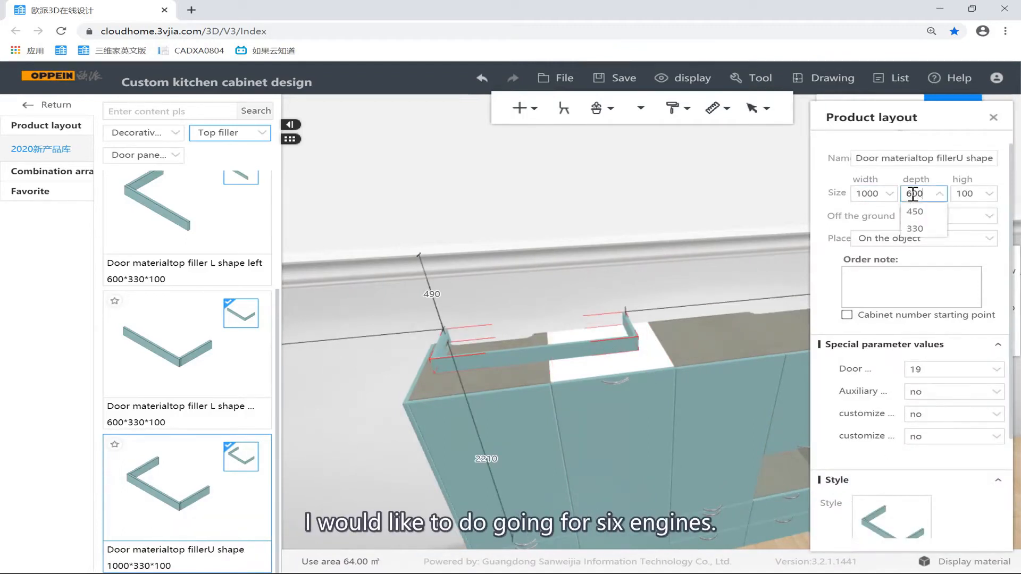
pyautogui.press('Return')
pyautogui.doubleClick(912, 194)
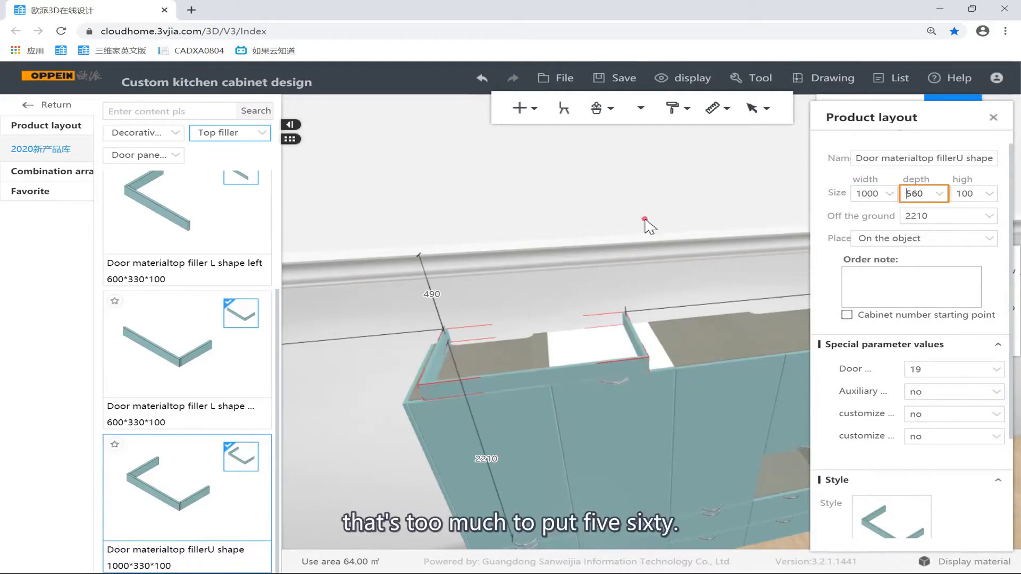
# Inspect the U-shaped filler's alignment with the cabinet fronts and check the widths of the high cabinets in the row.
pyautogui.moveTo(647, 226); pyautogui.dragTo(823, 341)
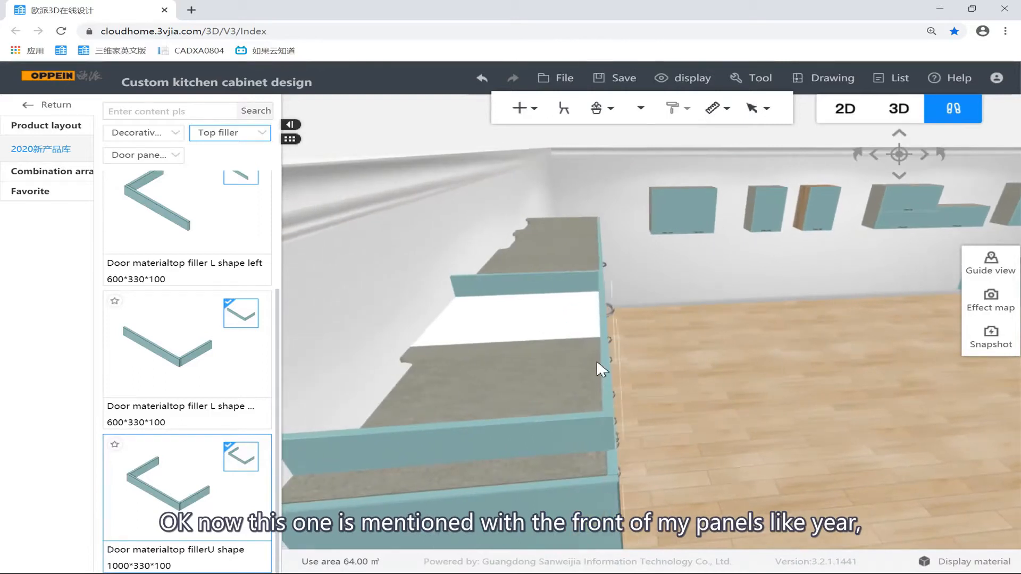
pyautogui.moveTo(602, 265); pyautogui.dragTo(495, 296)
pyautogui.click(633, 301)
pyautogui.moveTo(633, 301); pyautogui.dragTo(589, 260)
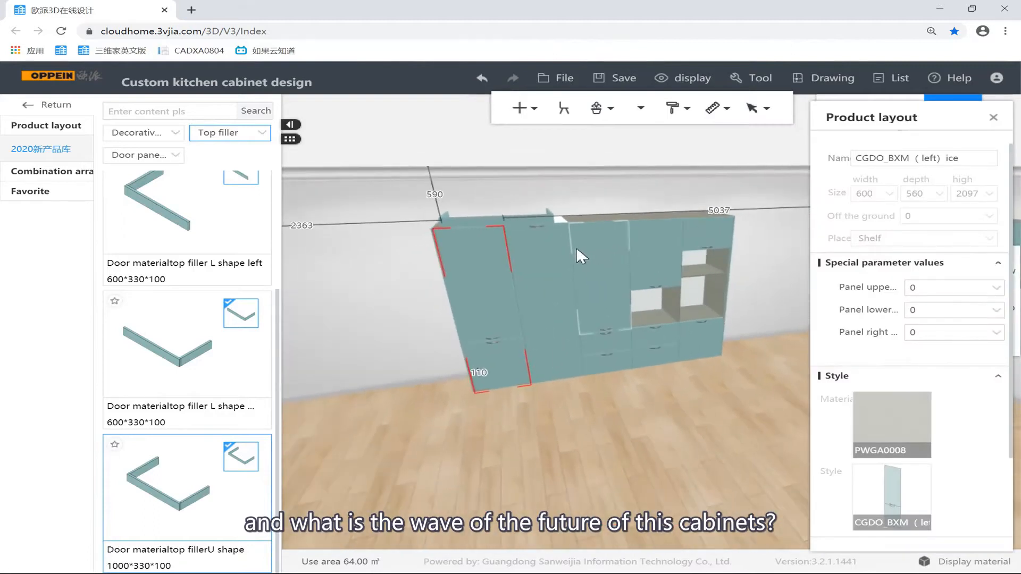
pyautogui.click(576, 254)
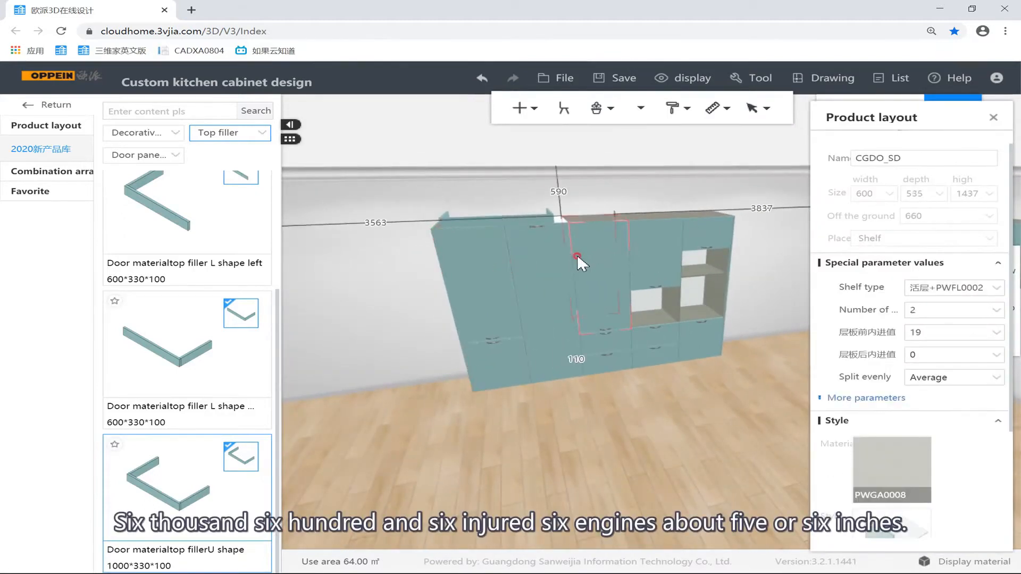
pyautogui.click(653, 241)
pyautogui.click(700, 245)
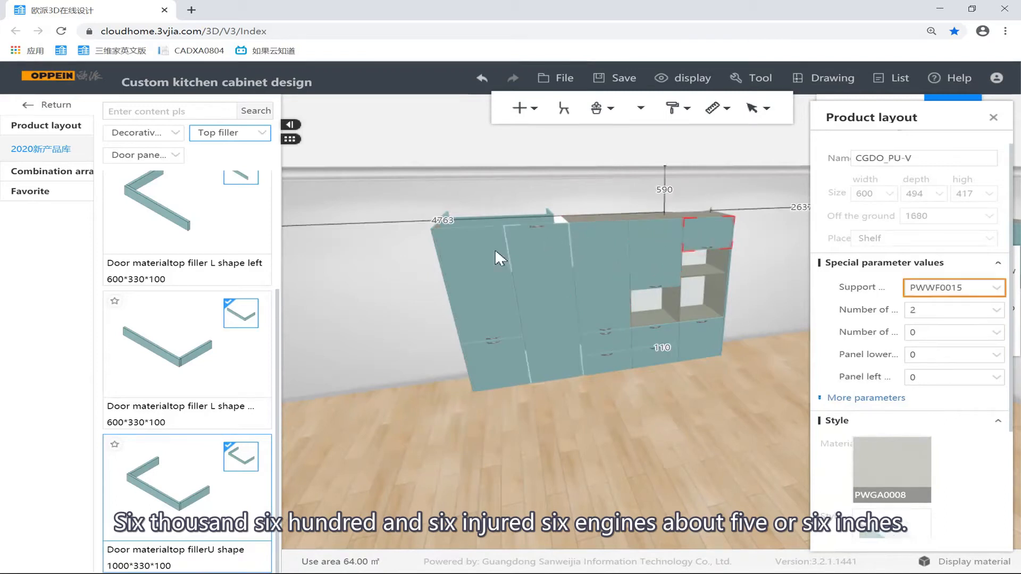
# Try to set the U-shaped top filler's width to 3000 mm, and remove the filler from the cabinet row.
pyautogui.click(519, 214)
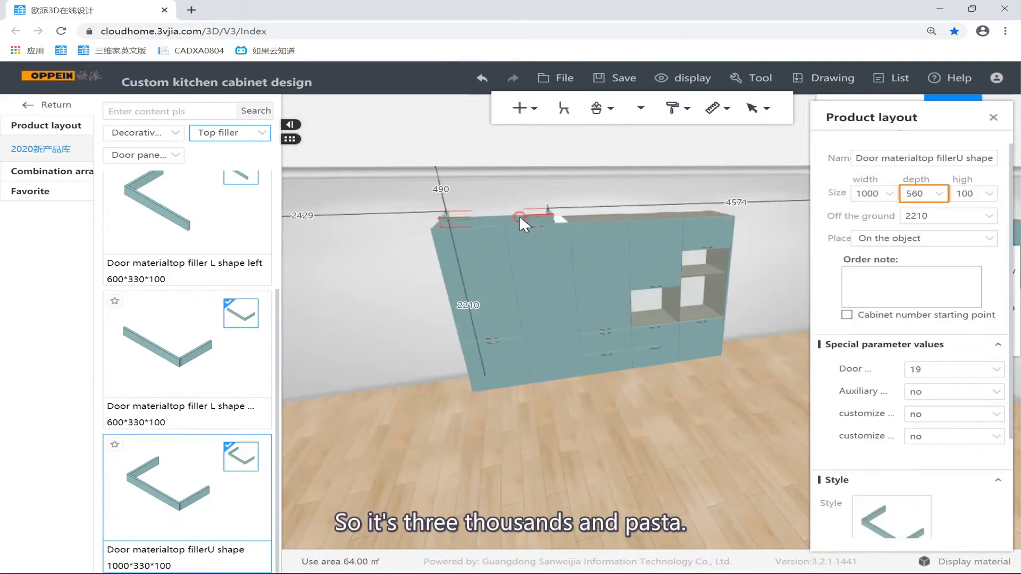
pyautogui.click(880, 193)
pyautogui.write('3000')
pyautogui.press('Return')
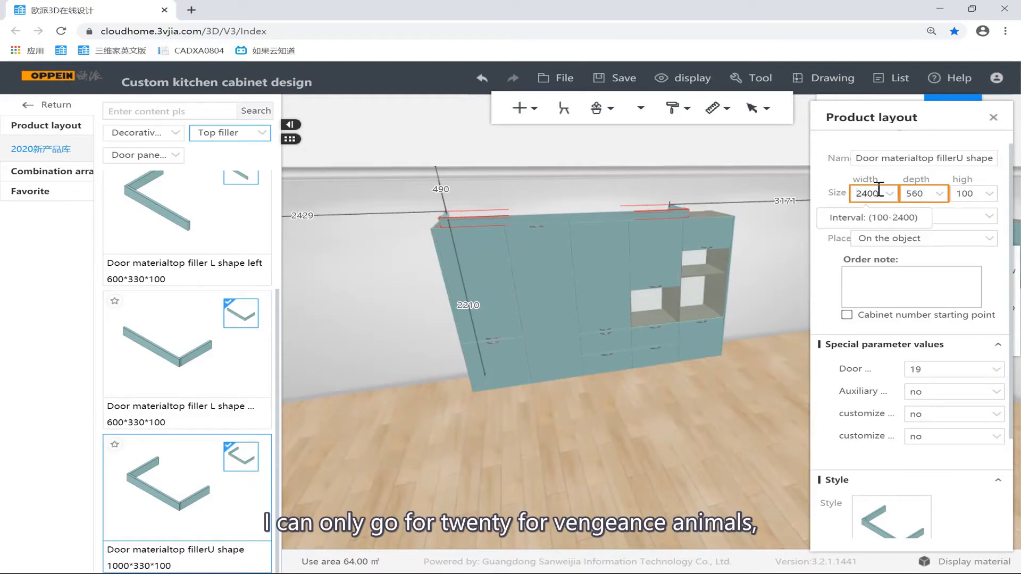
pyautogui.click(676, 211)
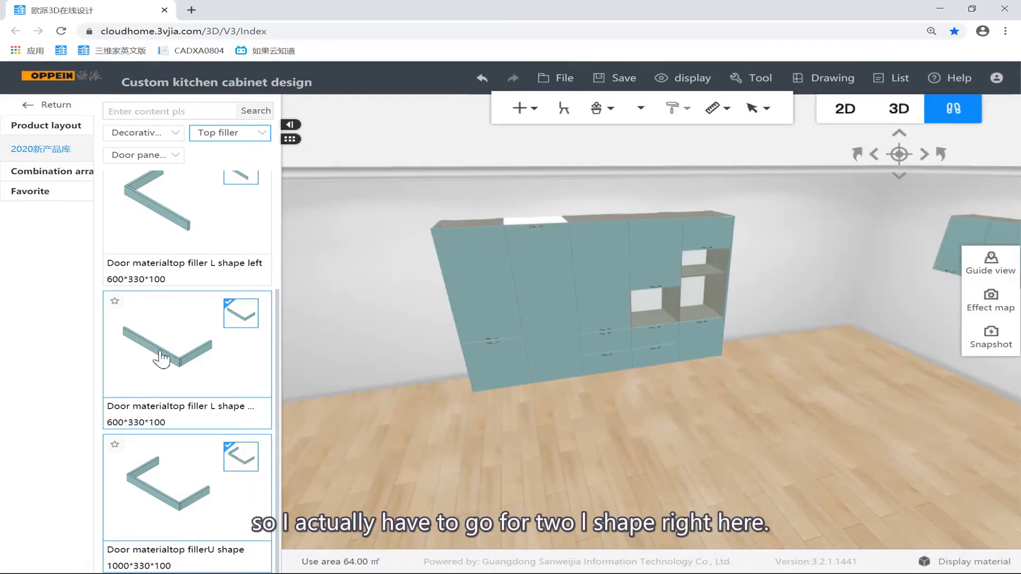
# Add a right-hand L-shaped top filler at the open-shelf end of the row and set it 2210 mm off the ground.
pyautogui.click(161, 359)
pyautogui.click(683, 212)
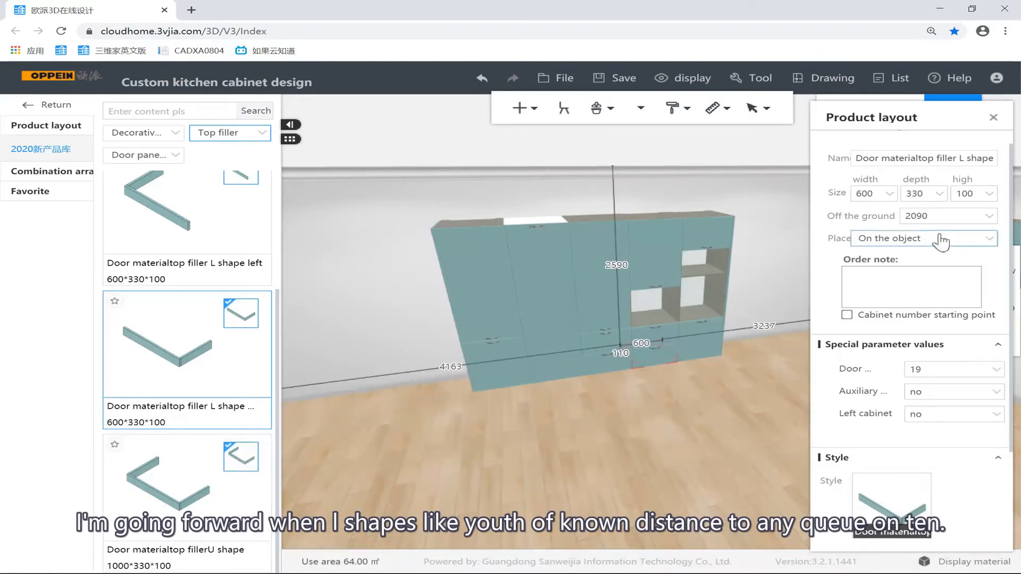
pyautogui.click(922, 215)
pyautogui.write('2210')
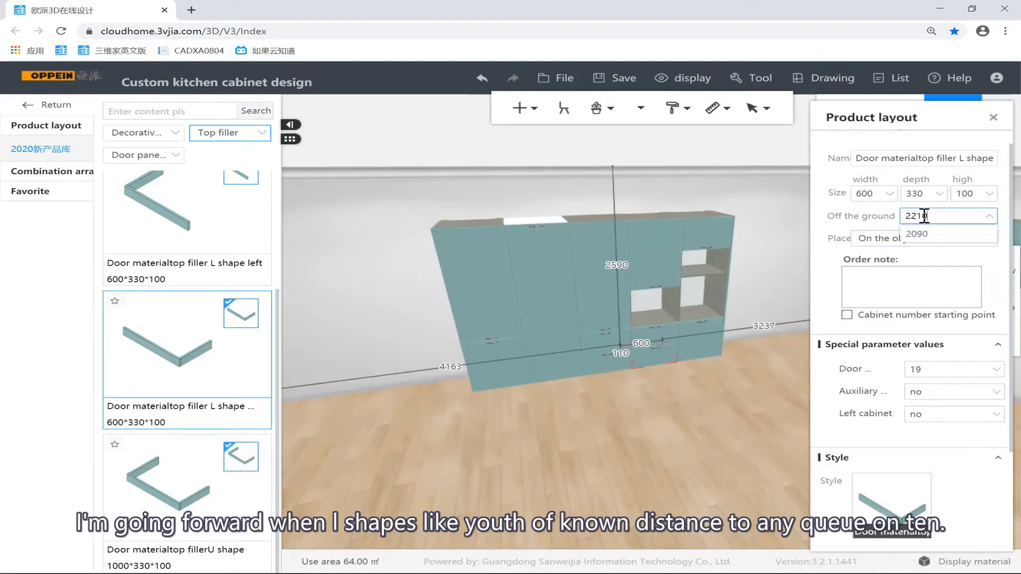
pyautogui.press('Return')
# Place a left L-shaped door material top filler on the cabinet at the opposite end of the high cabinet row.
pyautogui.click(164, 216)
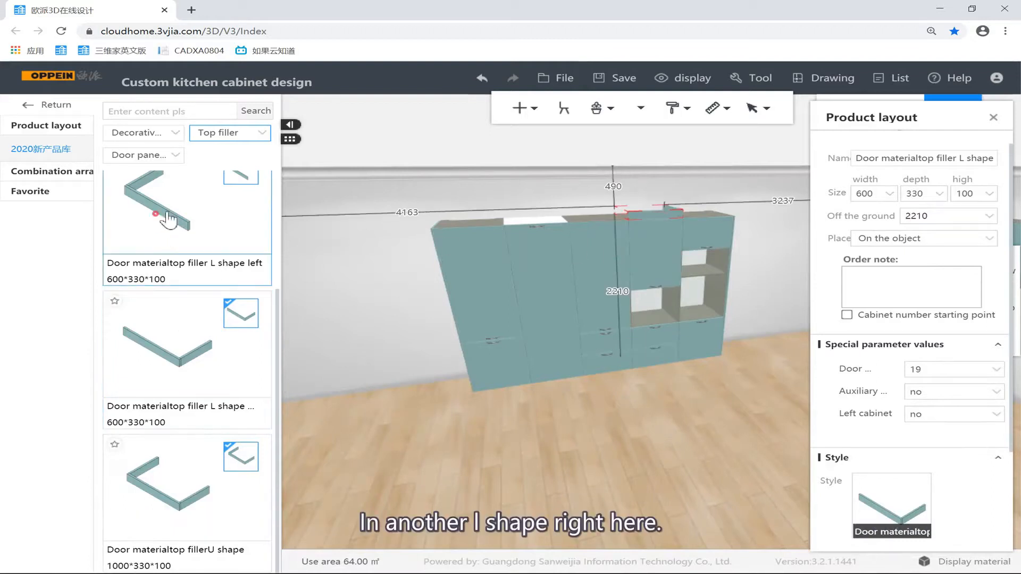
pyautogui.click(558, 193)
pyautogui.scroll(3, 543, 202)
pyautogui.moveTo(567, 213); pyautogui.dragTo(662, 226, button='right')
pyautogui.scroll(3, 535, 310)
pyautogui.click(530, 315)
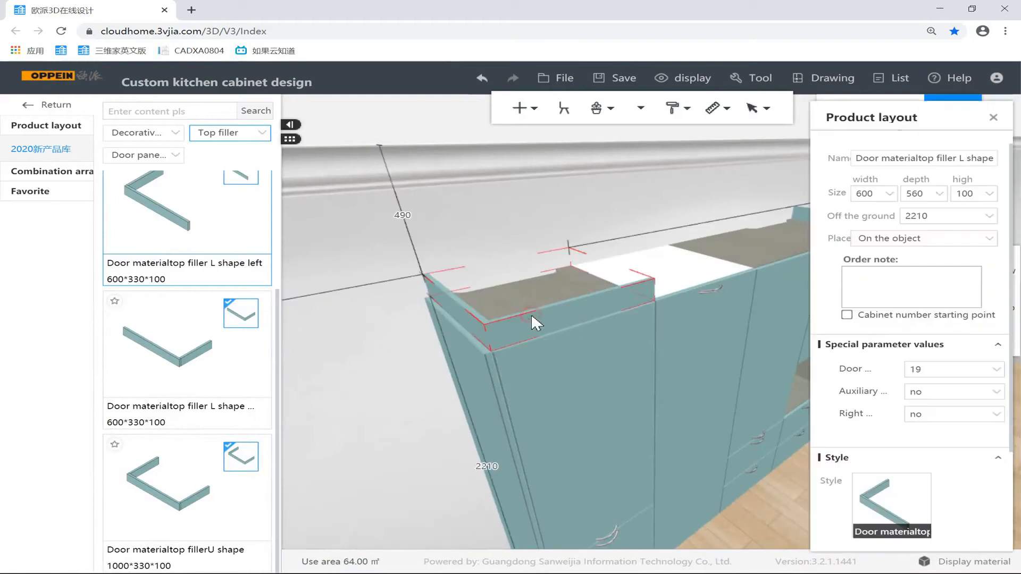
# Align the left L-shaped top filler with the fake door by setting its distance to the side wall to 2343 mm.
pyautogui.moveTo(534, 314); pyautogui.dragTo(508, 253)
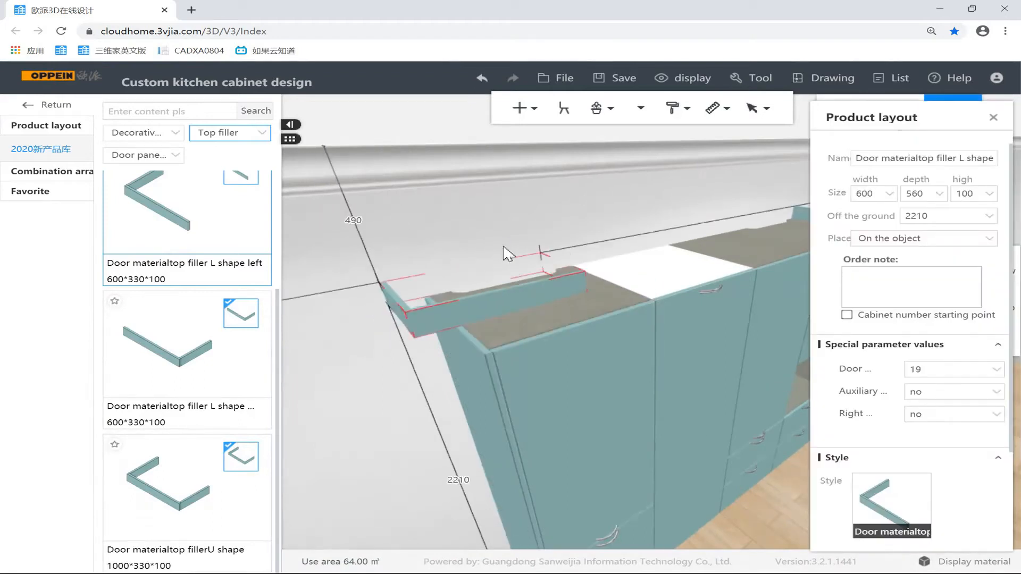
pyautogui.moveTo(503, 247); pyautogui.dragTo(612, 236, button='right')
pyautogui.scroll(-3, 349, 229)
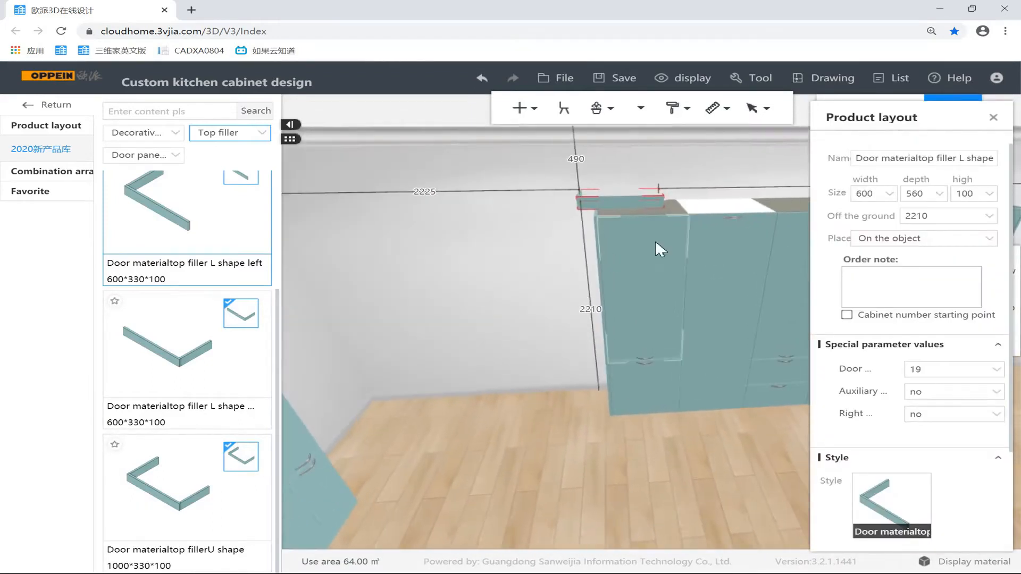
pyautogui.click(598, 220)
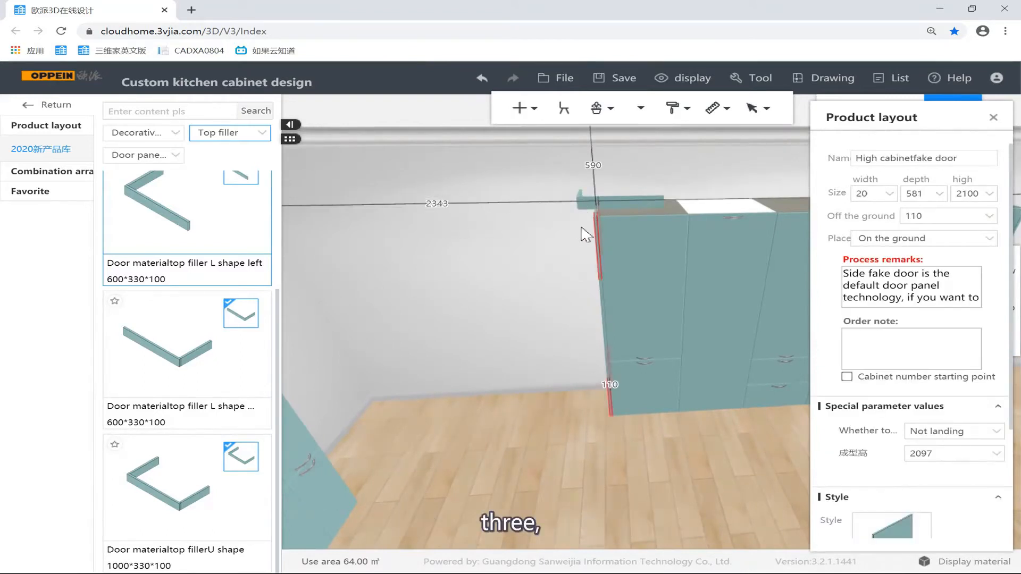
pyautogui.click(580, 203)
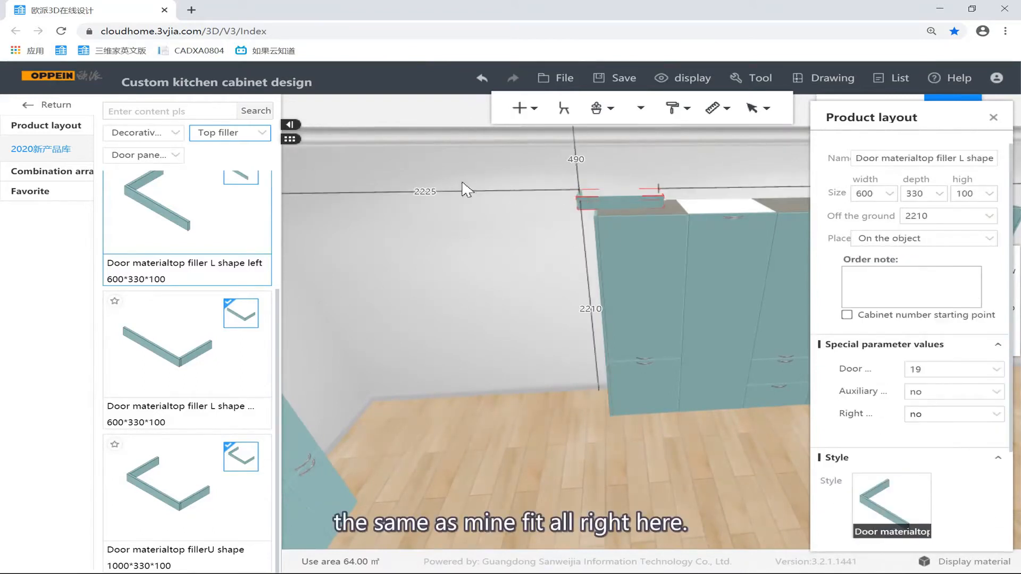
pyautogui.click(428, 191)
pyautogui.write('234')
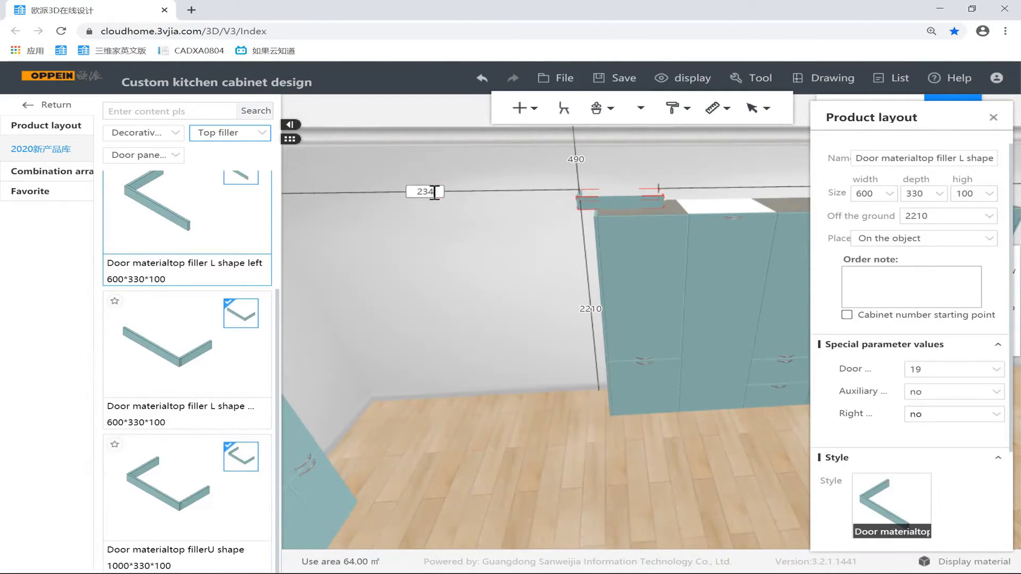
pyautogui.write('3')
pyautogui.press('Return')
# Set the left L-shaped top filler's depth to 560 mm and check its fit along the cabinet front.
pyautogui.doubleClick(910, 193)
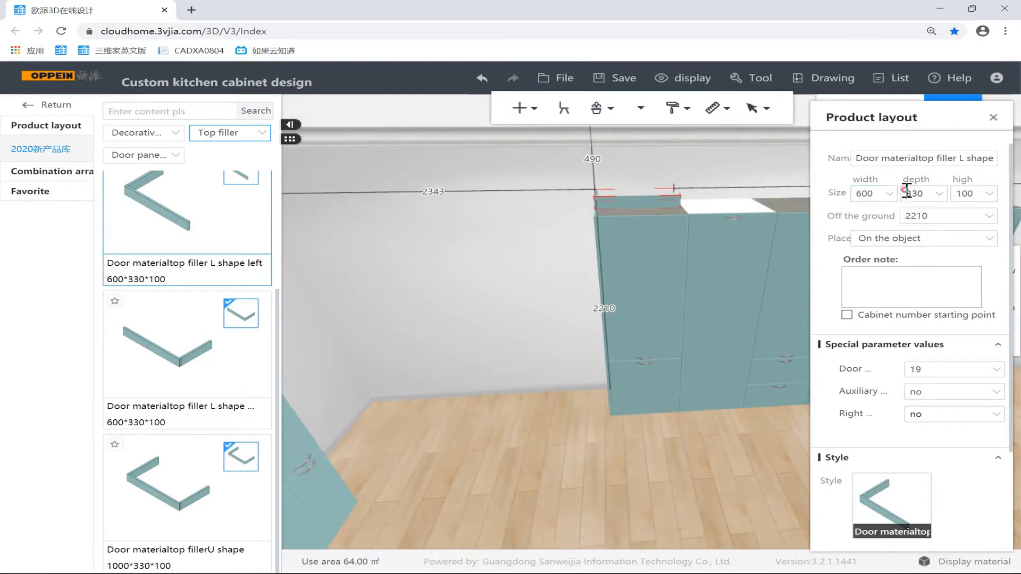
pyautogui.write('560')
pyautogui.press('Return')
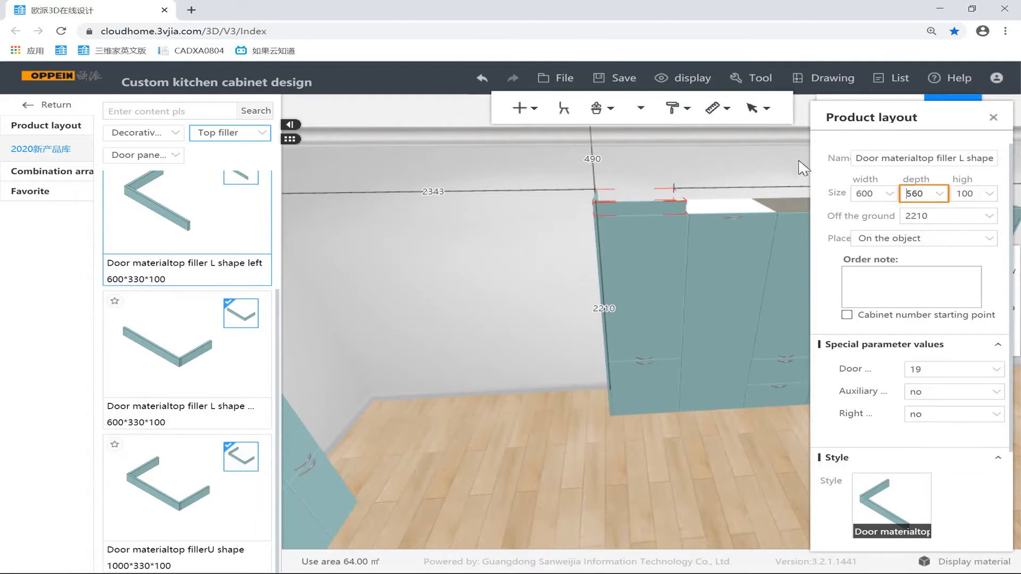
pyautogui.click(754, 159)
pyautogui.moveTo(754, 158); pyautogui.dragTo(710, 161)
pyautogui.click(512, 218)
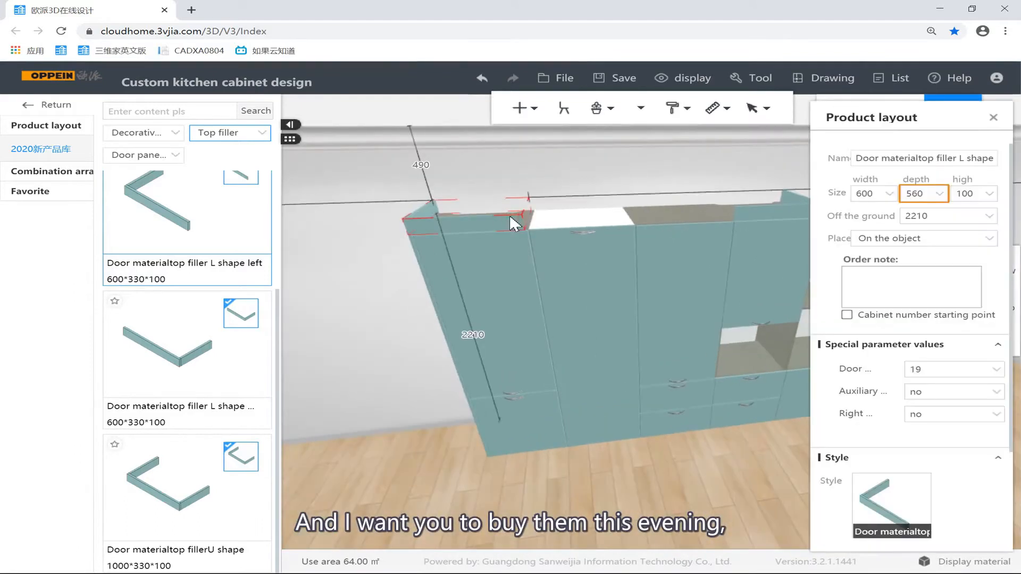
# Set the left L-shaped top filler's width to 1220 mm so it spans the gap along the cabinet front.
pyautogui.doubleClick(881, 193)
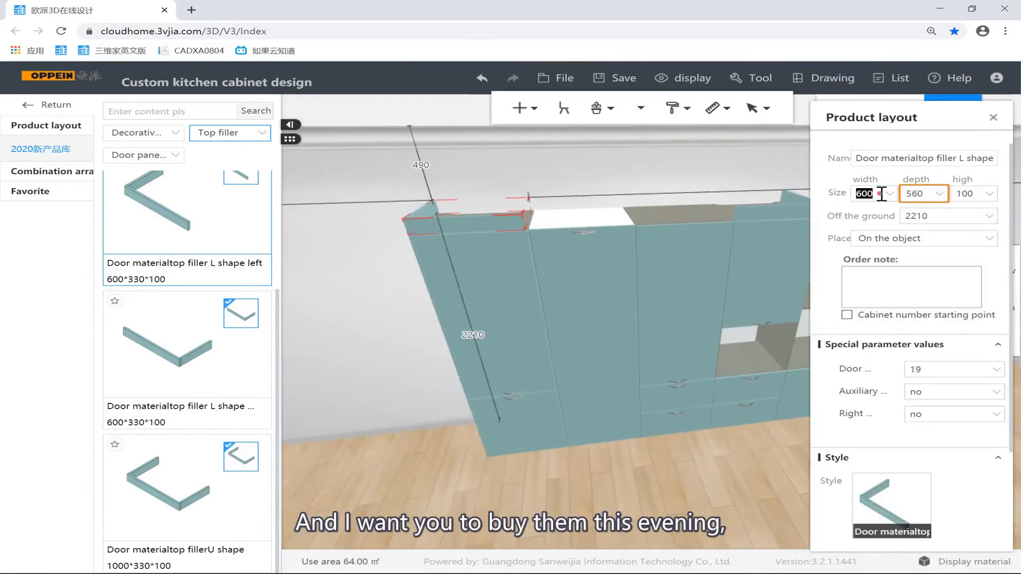
pyautogui.moveTo(726, 241); pyautogui.dragTo(467, 221)
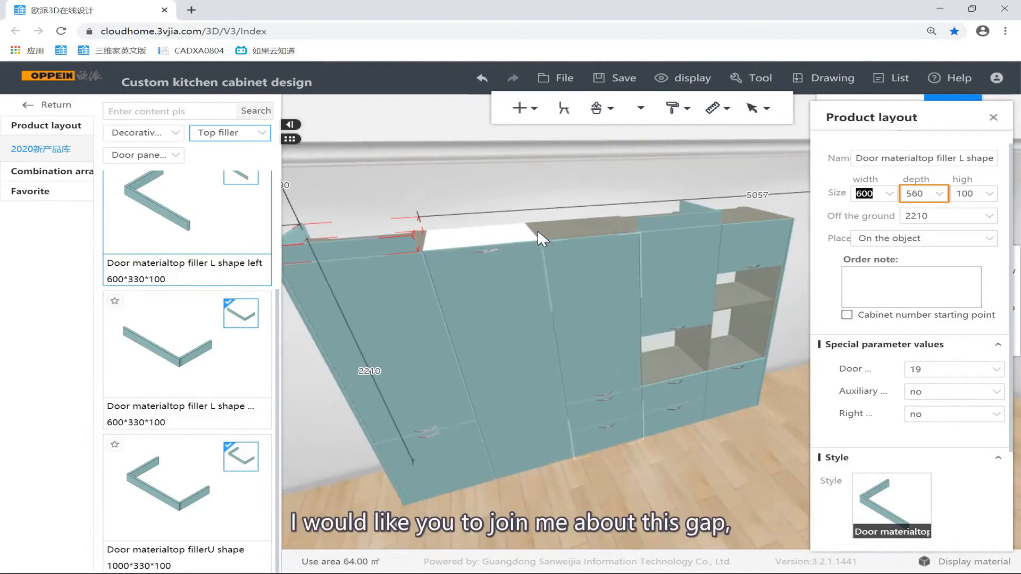
pyautogui.moveTo(531, 218); pyautogui.dragTo(509, 226)
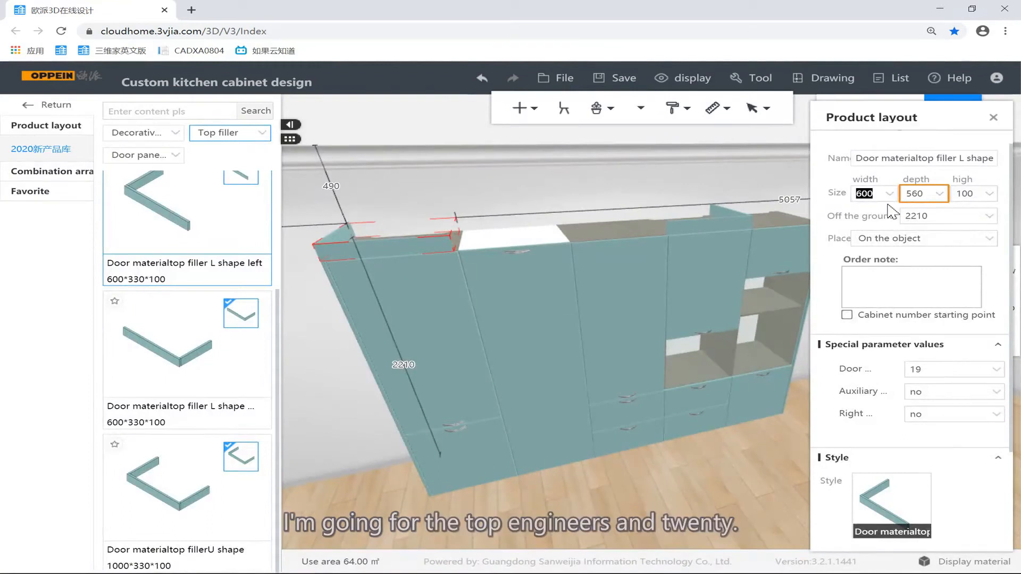
pyautogui.write('1202')
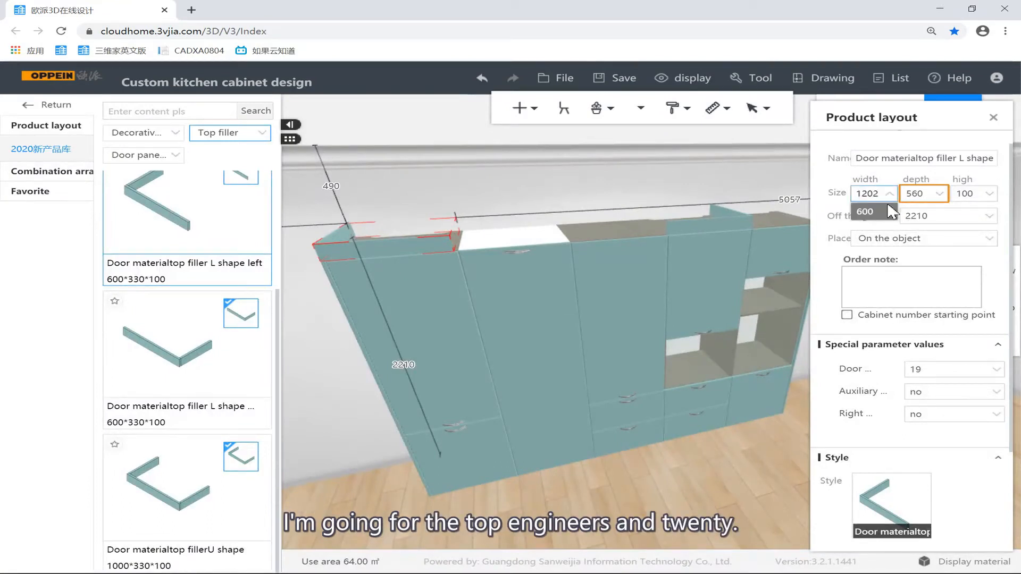
pyautogui.press('BackSpace')
pyautogui.press('BackSpace')
pyautogui.write('20')
pyautogui.press('Return')
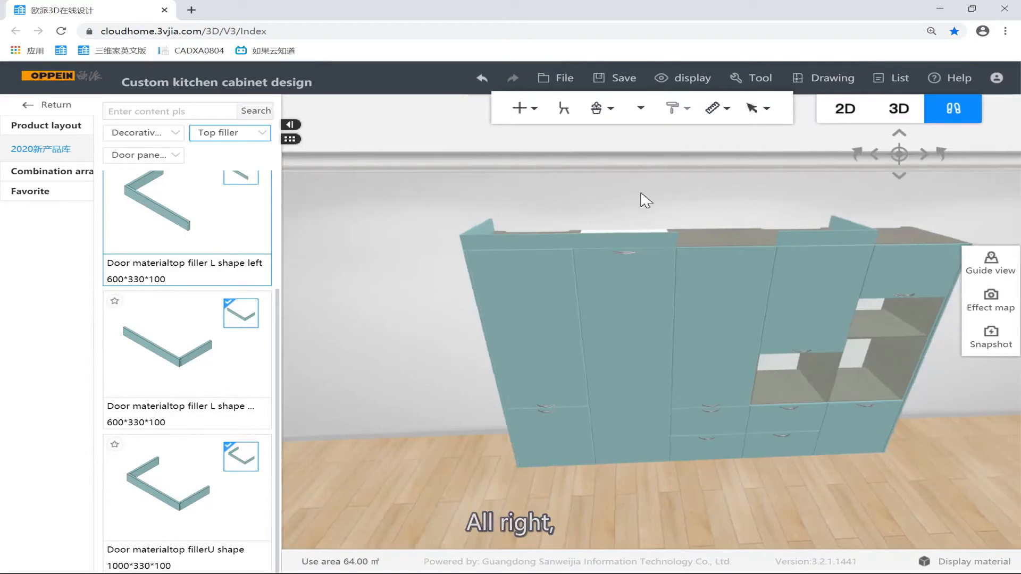
# Align the right L-shaped top filler with the fake door at the open-shelf end by setting its side wall distance to 2617 mm.
pyautogui.scroll(5, 596, 227)
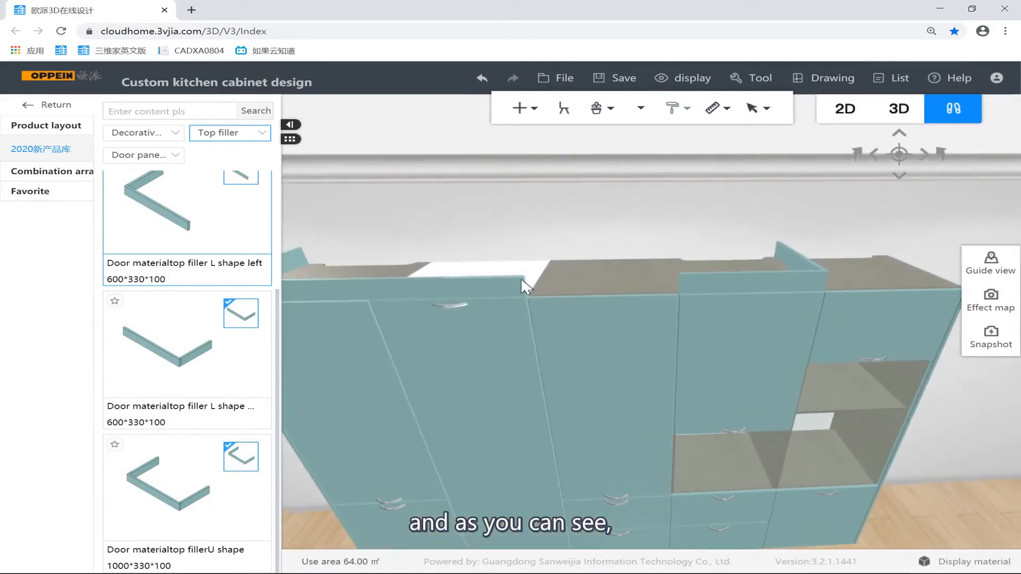
pyautogui.scroll(3, 569, 293)
pyautogui.scroll(-3, 455, 355)
pyautogui.click(663, 287)
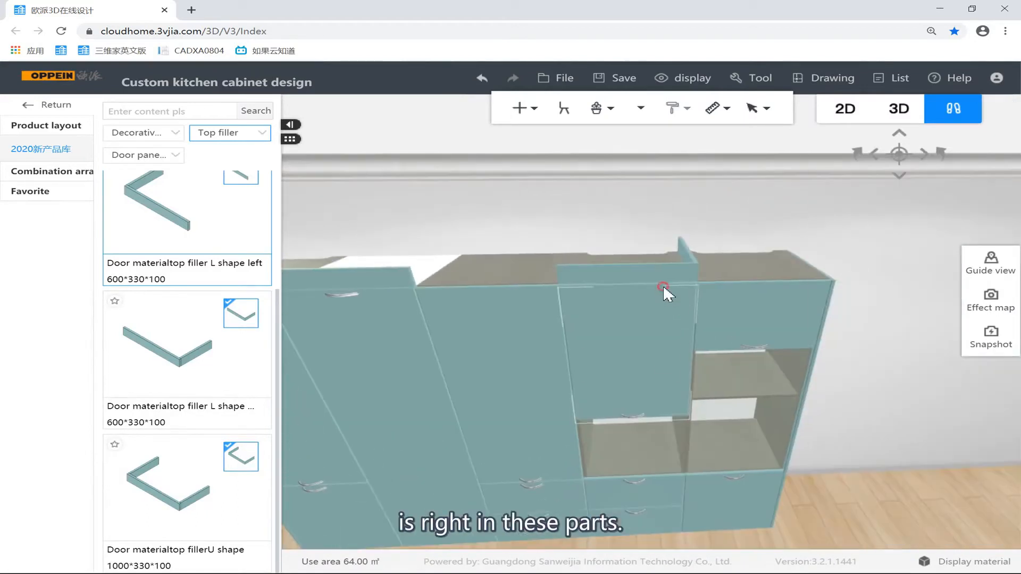
pyautogui.moveTo(663, 287); pyautogui.dragTo(696, 282, button='right')
pyautogui.click(582, 280)
pyautogui.moveTo(584, 280); pyautogui.dragTo(505, 287, button='right')
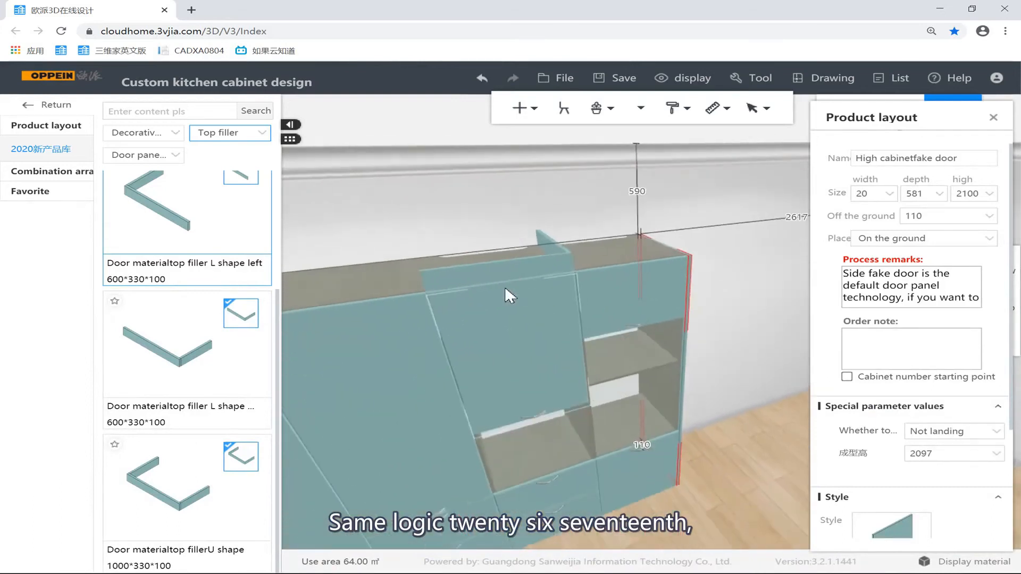
pyautogui.click(550, 261)
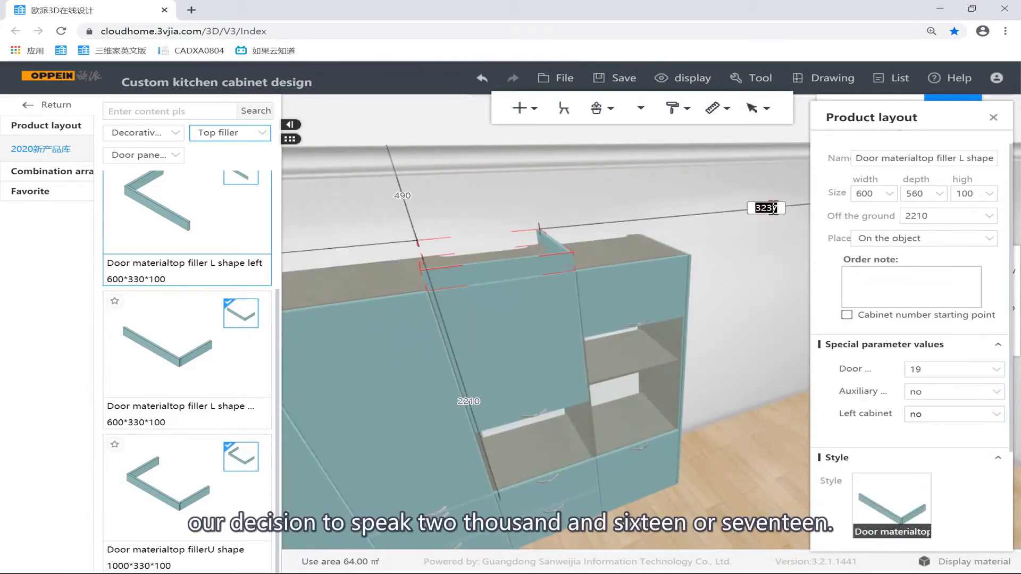
pyautogui.click(773, 208)
pyautogui.write('2617')
pyautogui.press('Return')
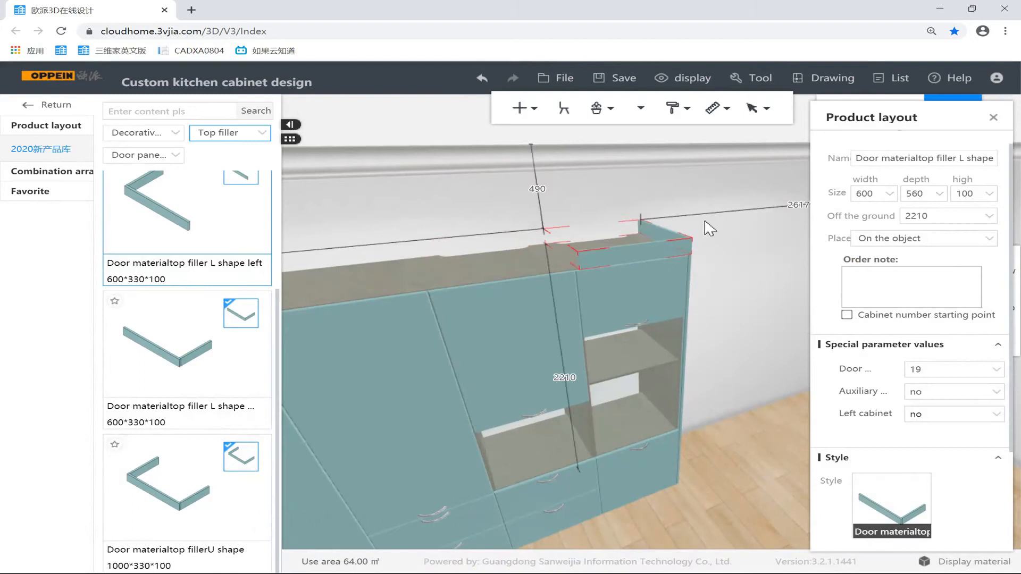
# Set the right L-shaped top filler's width to 1820 mm.
pyautogui.click(873, 198)
pyautogui.write('1')
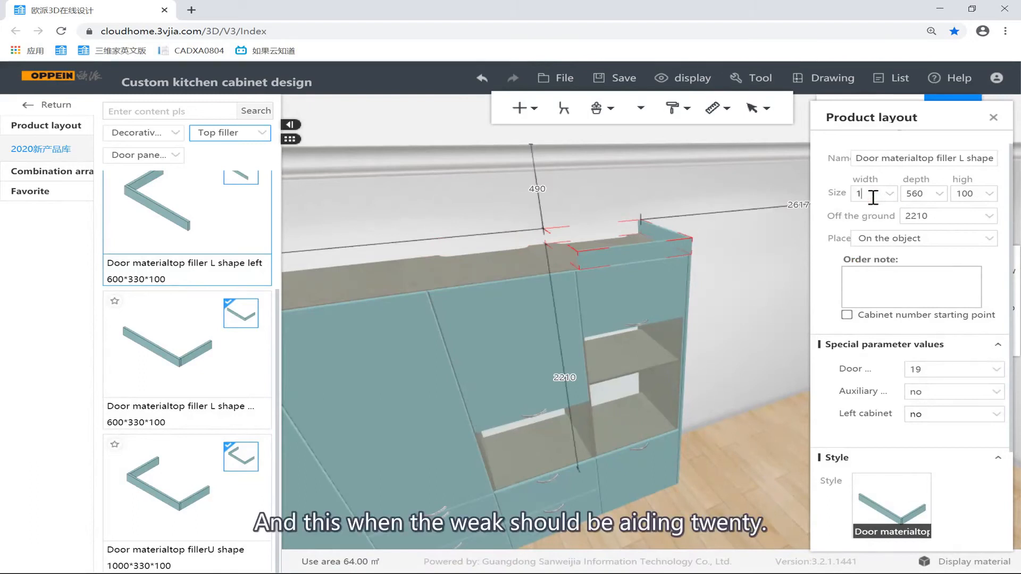
pyautogui.write('820')
pyautogui.press('Return')
pyautogui.write('d182')
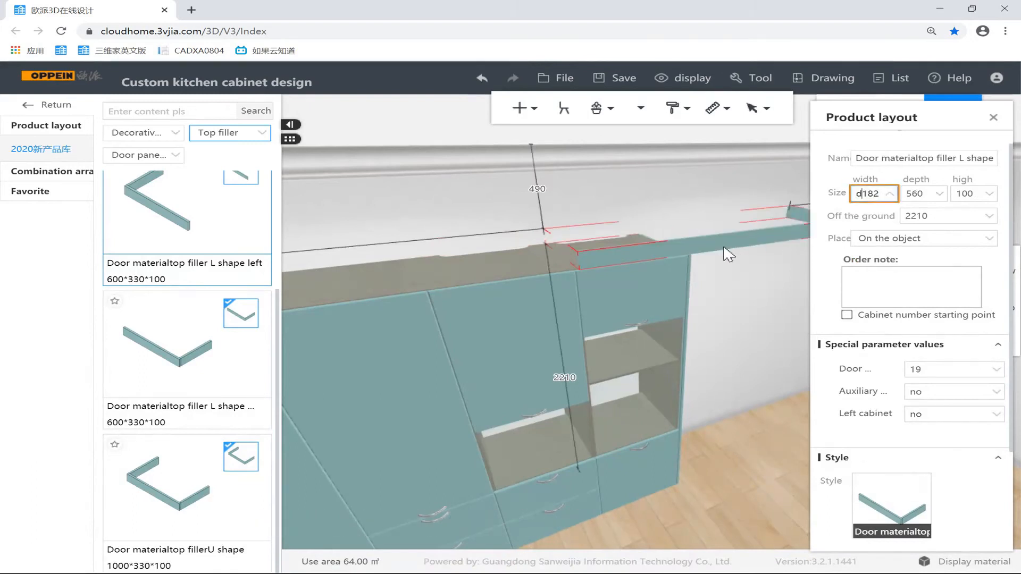
pyautogui.click(733, 274)
pyautogui.press('d')
pyautogui.click(722, 196)
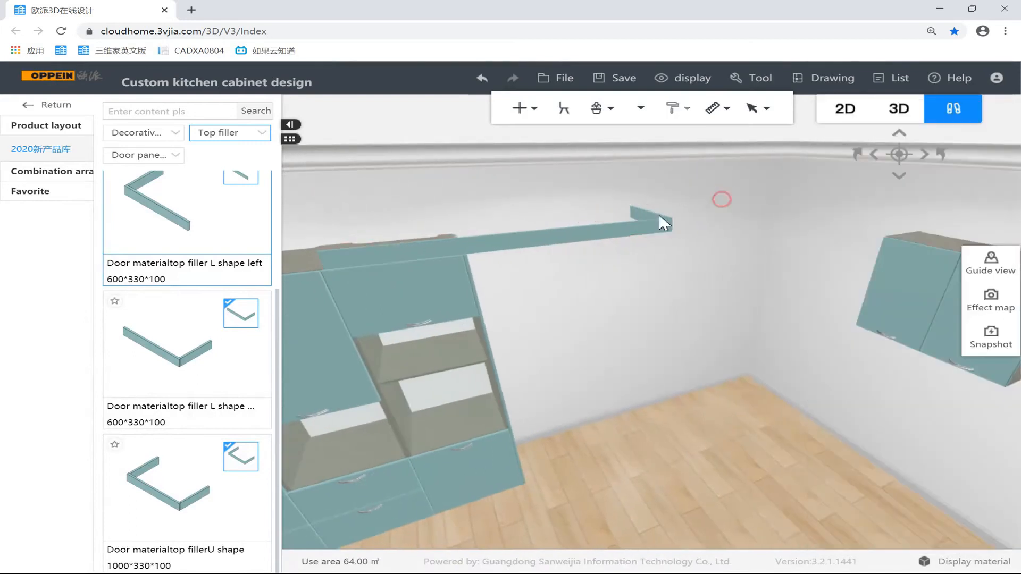
# Move the widened right L-shaped top filler back over the cabinets, 2617 mm from the side wall.
pyautogui.click(659, 216)
pyautogui.click(719, 198)
pyautogui.write('2617')
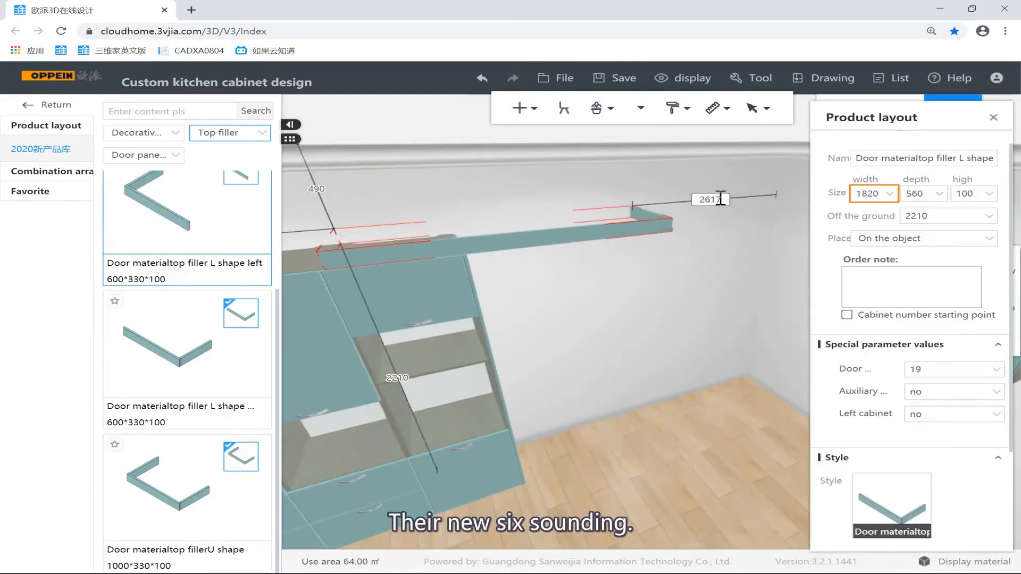
pyautogui.press('Return')
pyautogui.click(487, 258)
pyautogui.moveTo(539, 256); pyautogui.dragTo(459, 250, button='right')
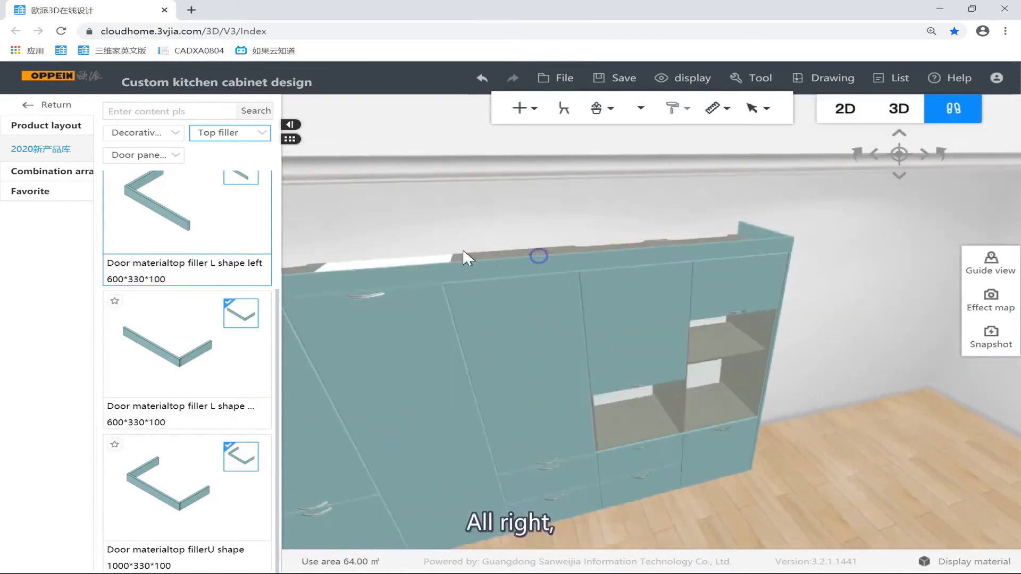
# Examine how the left and right L-shaped top fillers meet above the high cabinet row.
pyautogui.scroll(-3, 460, 249)
pyautogui.scroll(2, 553, 261)
pyautogui.scroll(1, 565, 280)
pyautogui.click(538, 282)
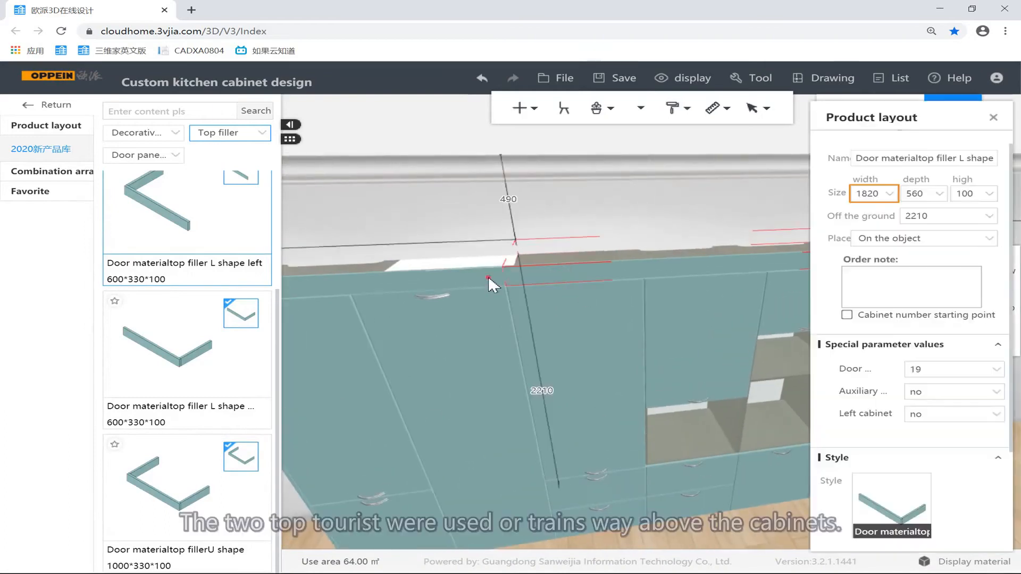
pyautogui.scroll(-2, 535, 278)
pyautogui.scroll(-2, 529, 231)
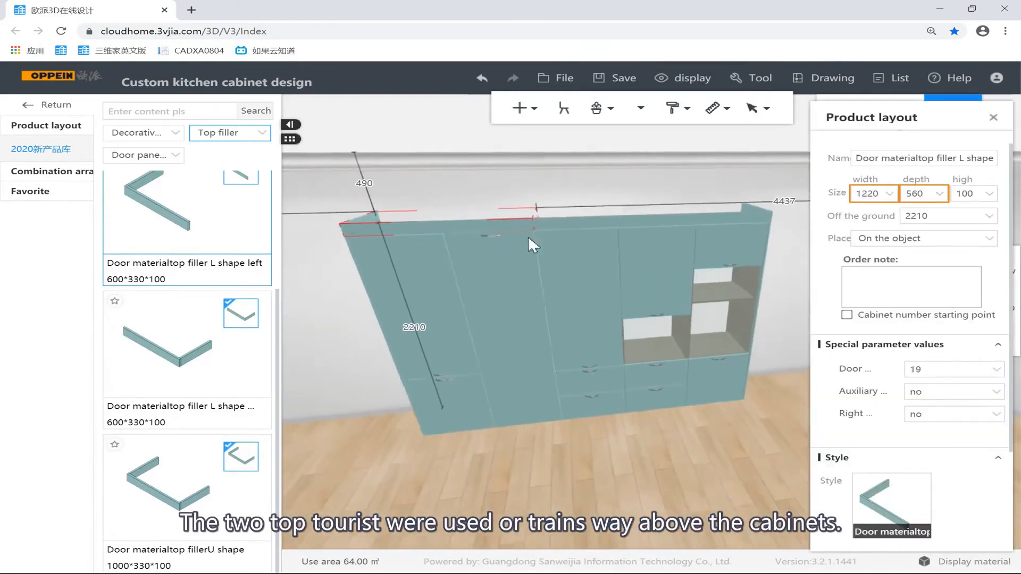
pyautogui.scroll(2, 539, 246)
pyautogui.click(521, 258)
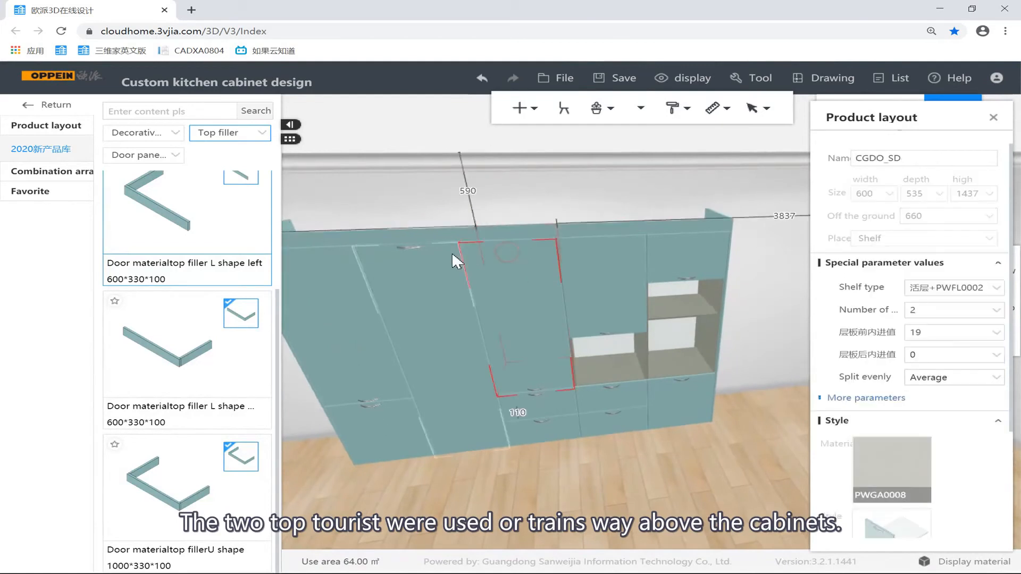
pyautogui.scroll(-2, 484, 207)
pyautogui.click(581, 181)
pyautogui.scroll(-2, 581, 181)
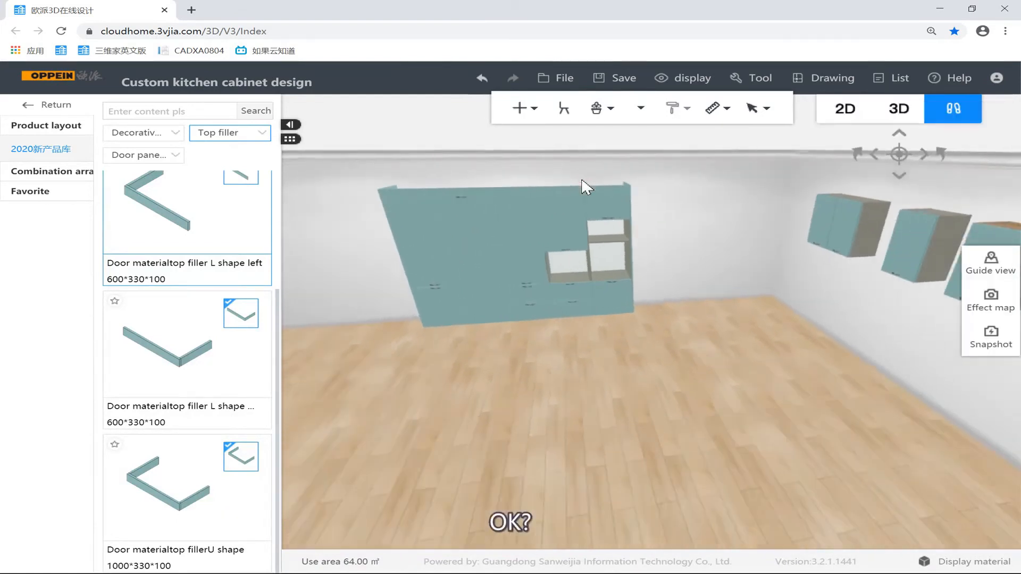
# Switch the top filler library to cabinet material and look through its line, L-shaped and U-shaped models.
pyautogui.click(140, 157)
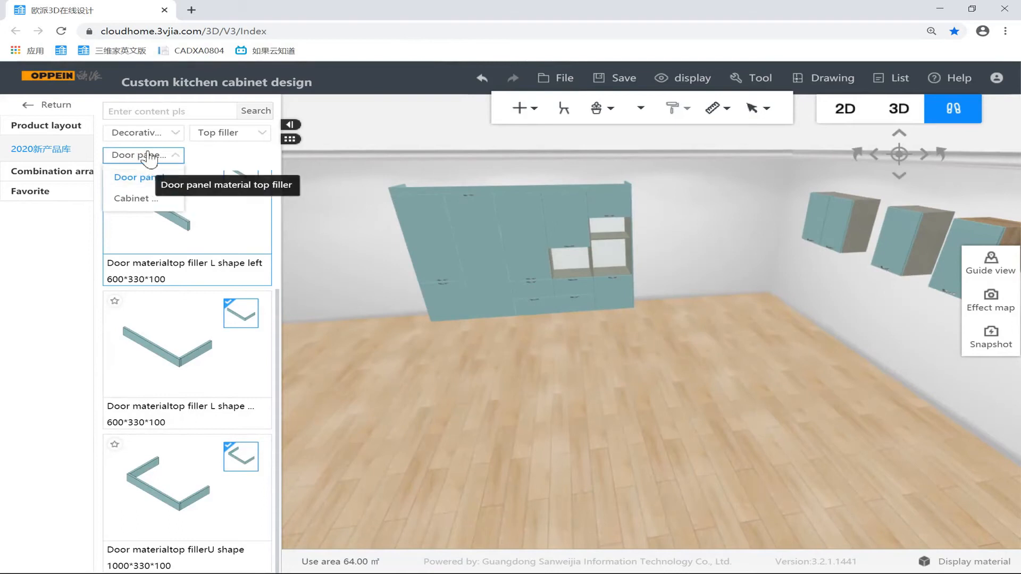
pyautogui.click(144, 199)
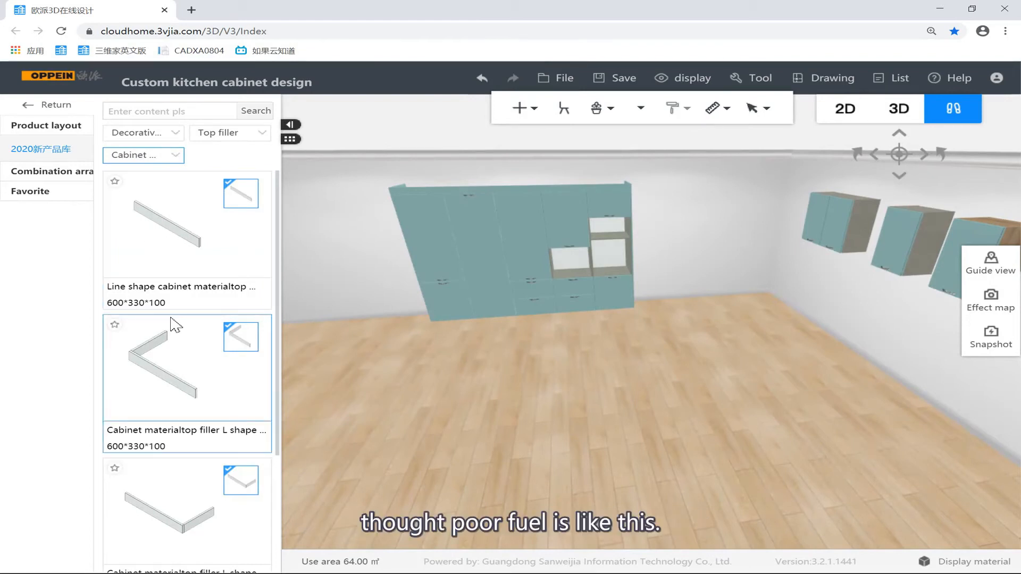
pyautogui.scroll(-3, 212, 326)
pyautogui.scroll(2, 209, 310)
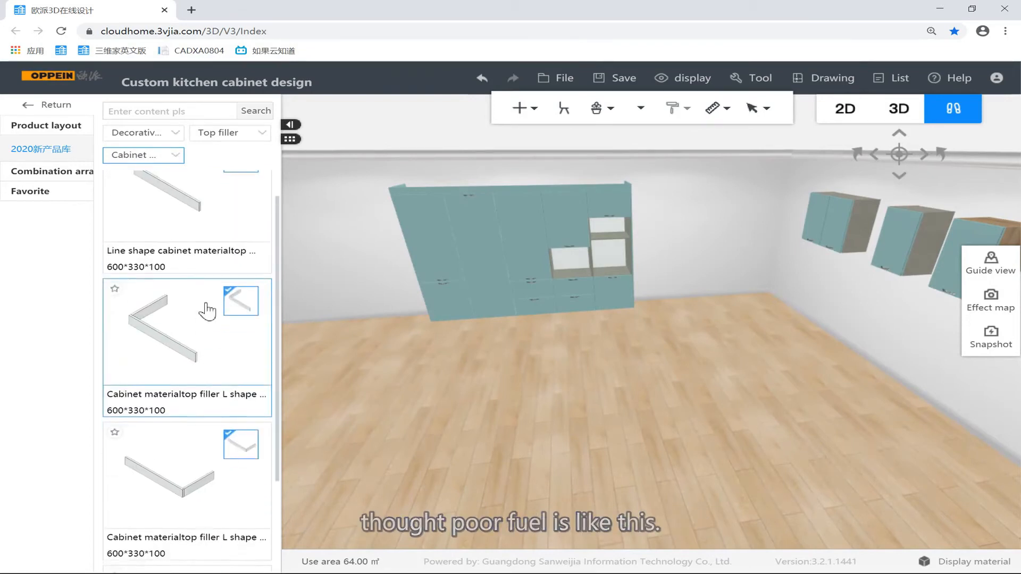
pyautogui.scroll(-3, 183, 426)
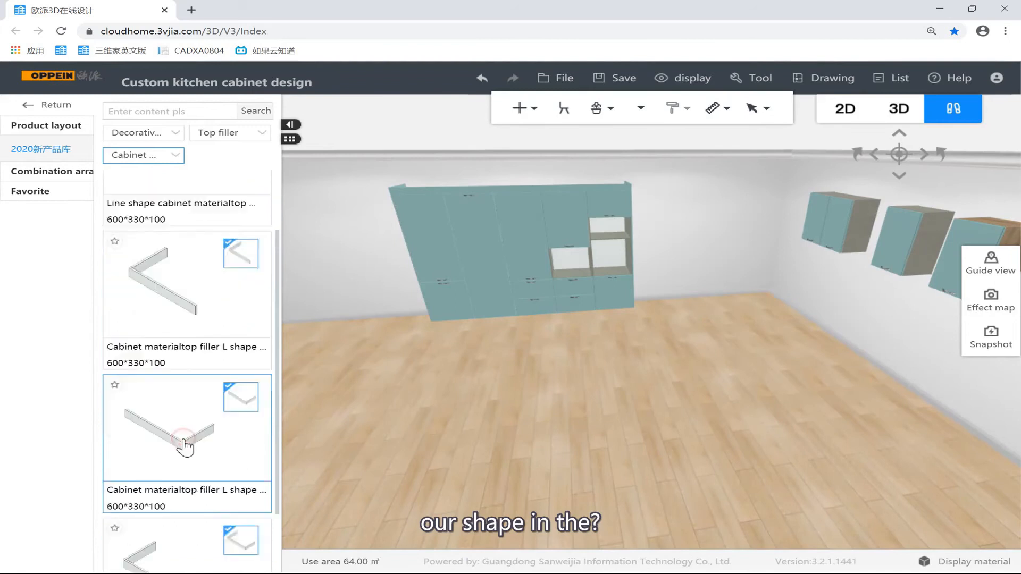
pyautogui.scroll(-2, 559, 357)
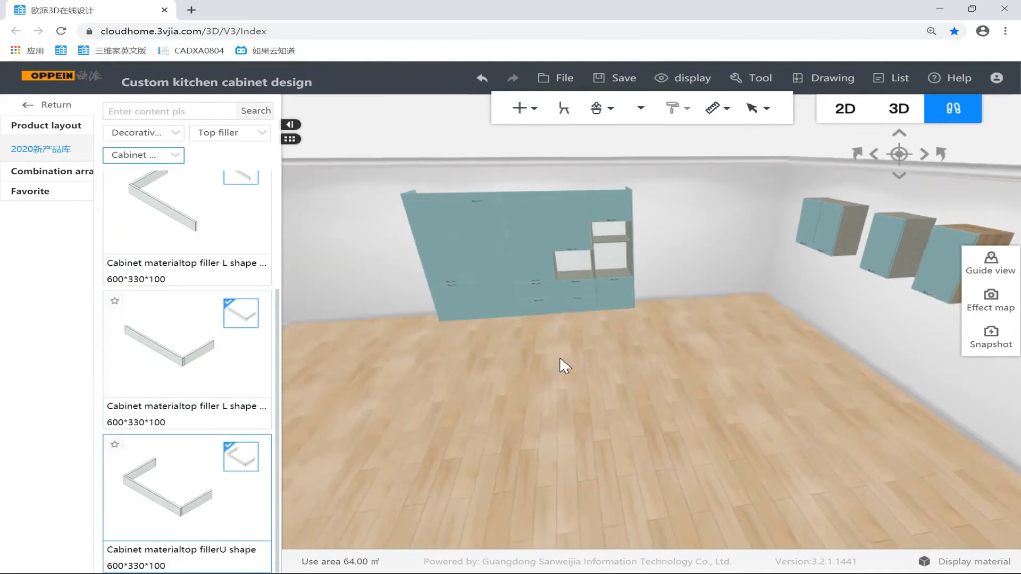
# Switch the product library to base cabinets and open the choices for adding a countertop.
pyautogui.click(168, 136)
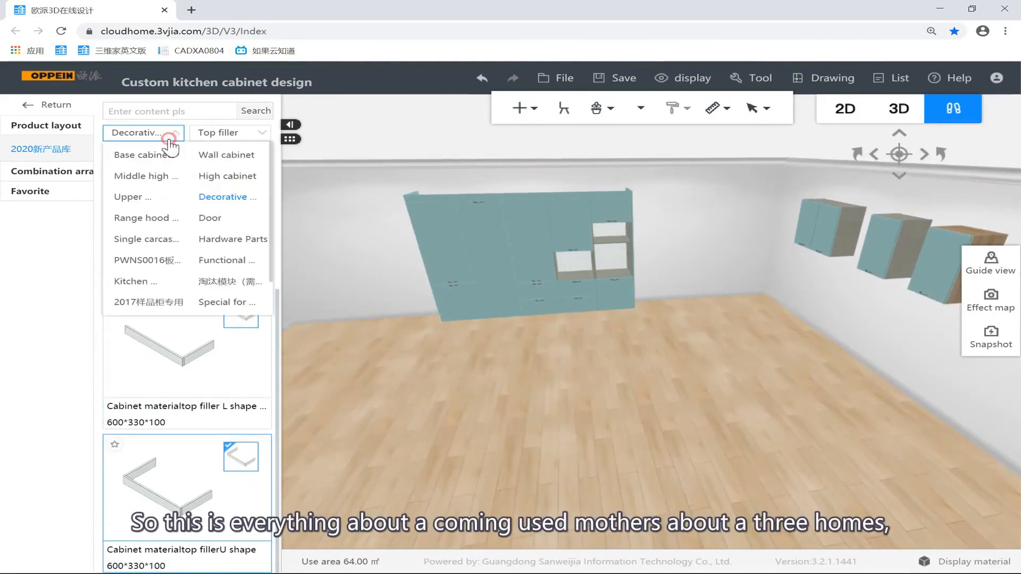
pyautogui.click(128, 155)
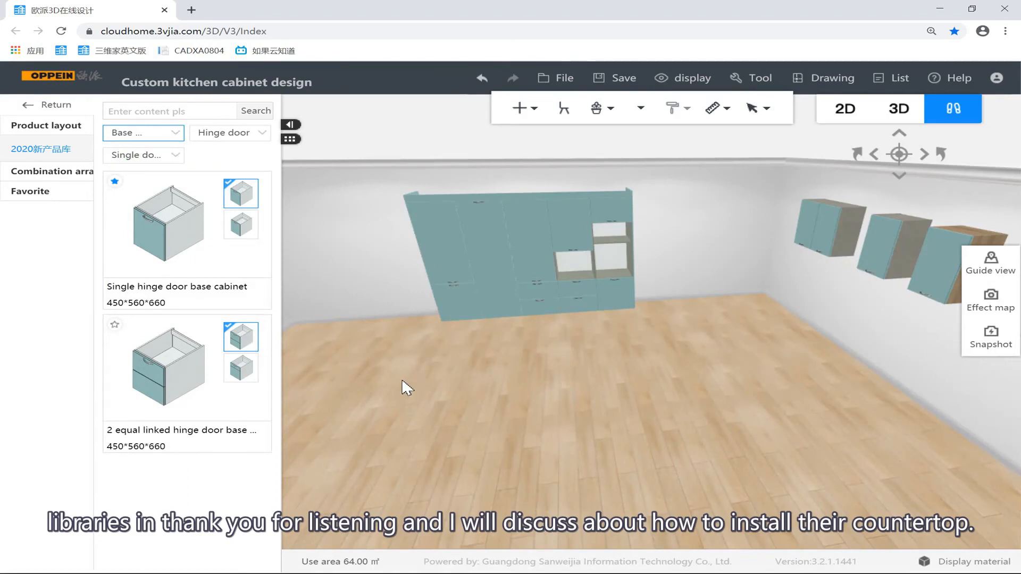
pyautogui.click(524, 106)
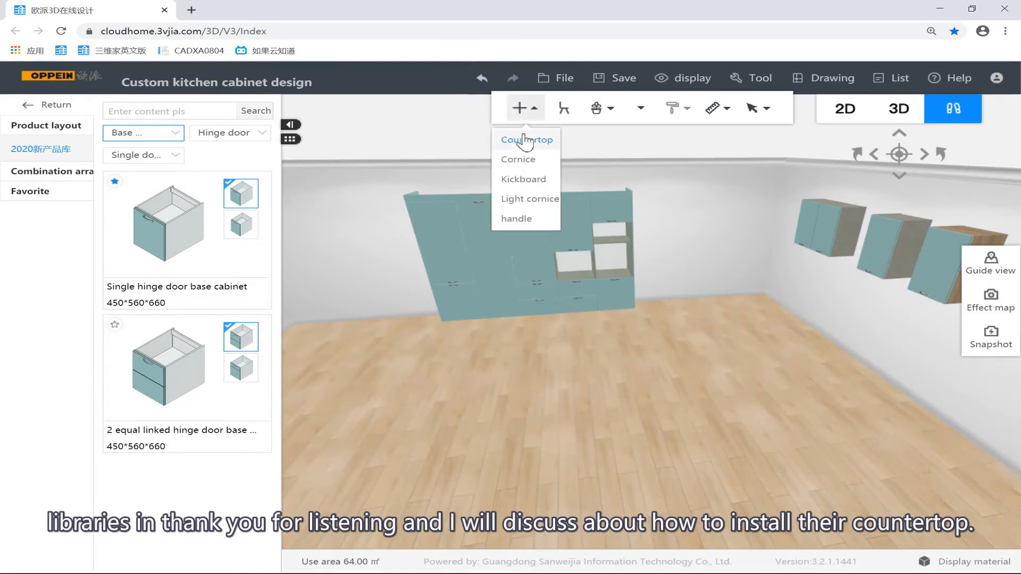